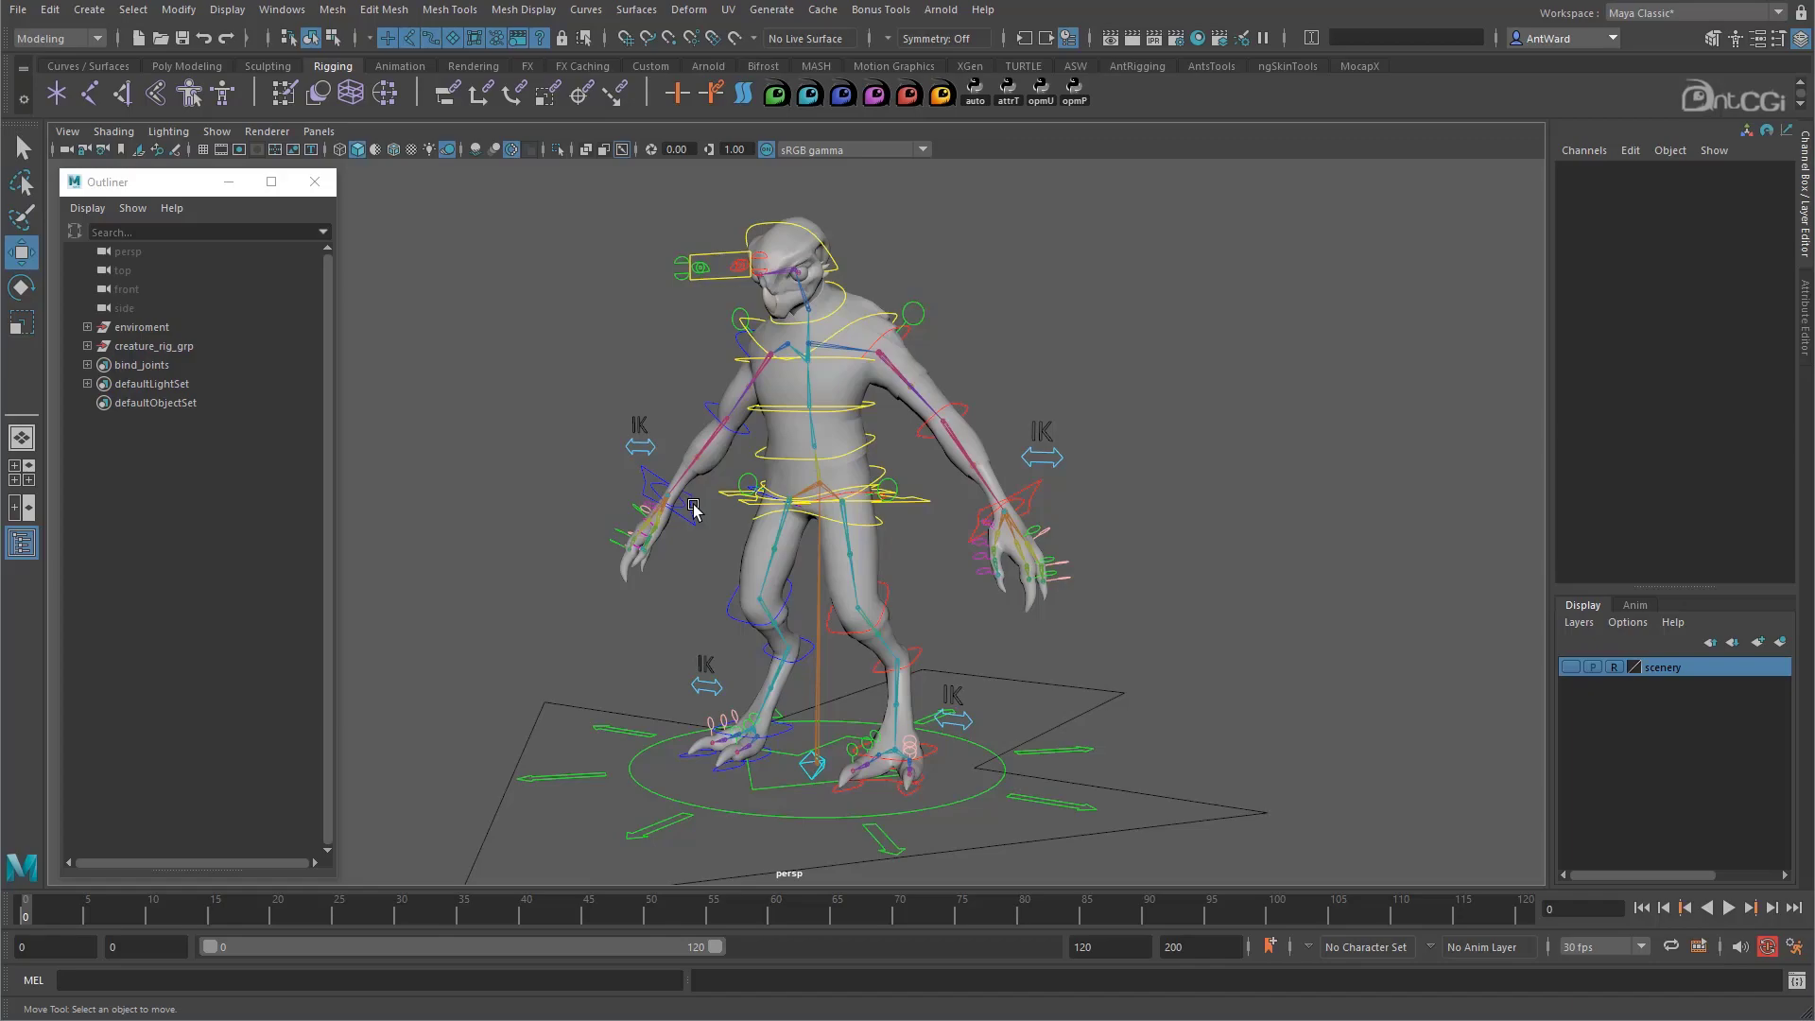
Select pelvis_fk_ctrl on the rig and reveal it in the scene hierarchy
{"action": "scroll", "coordinate": [693, 510], "scroll_direction": "up", "scroll_amount": 4}
{"action": "left_click", "coordinate": [791, 553]}
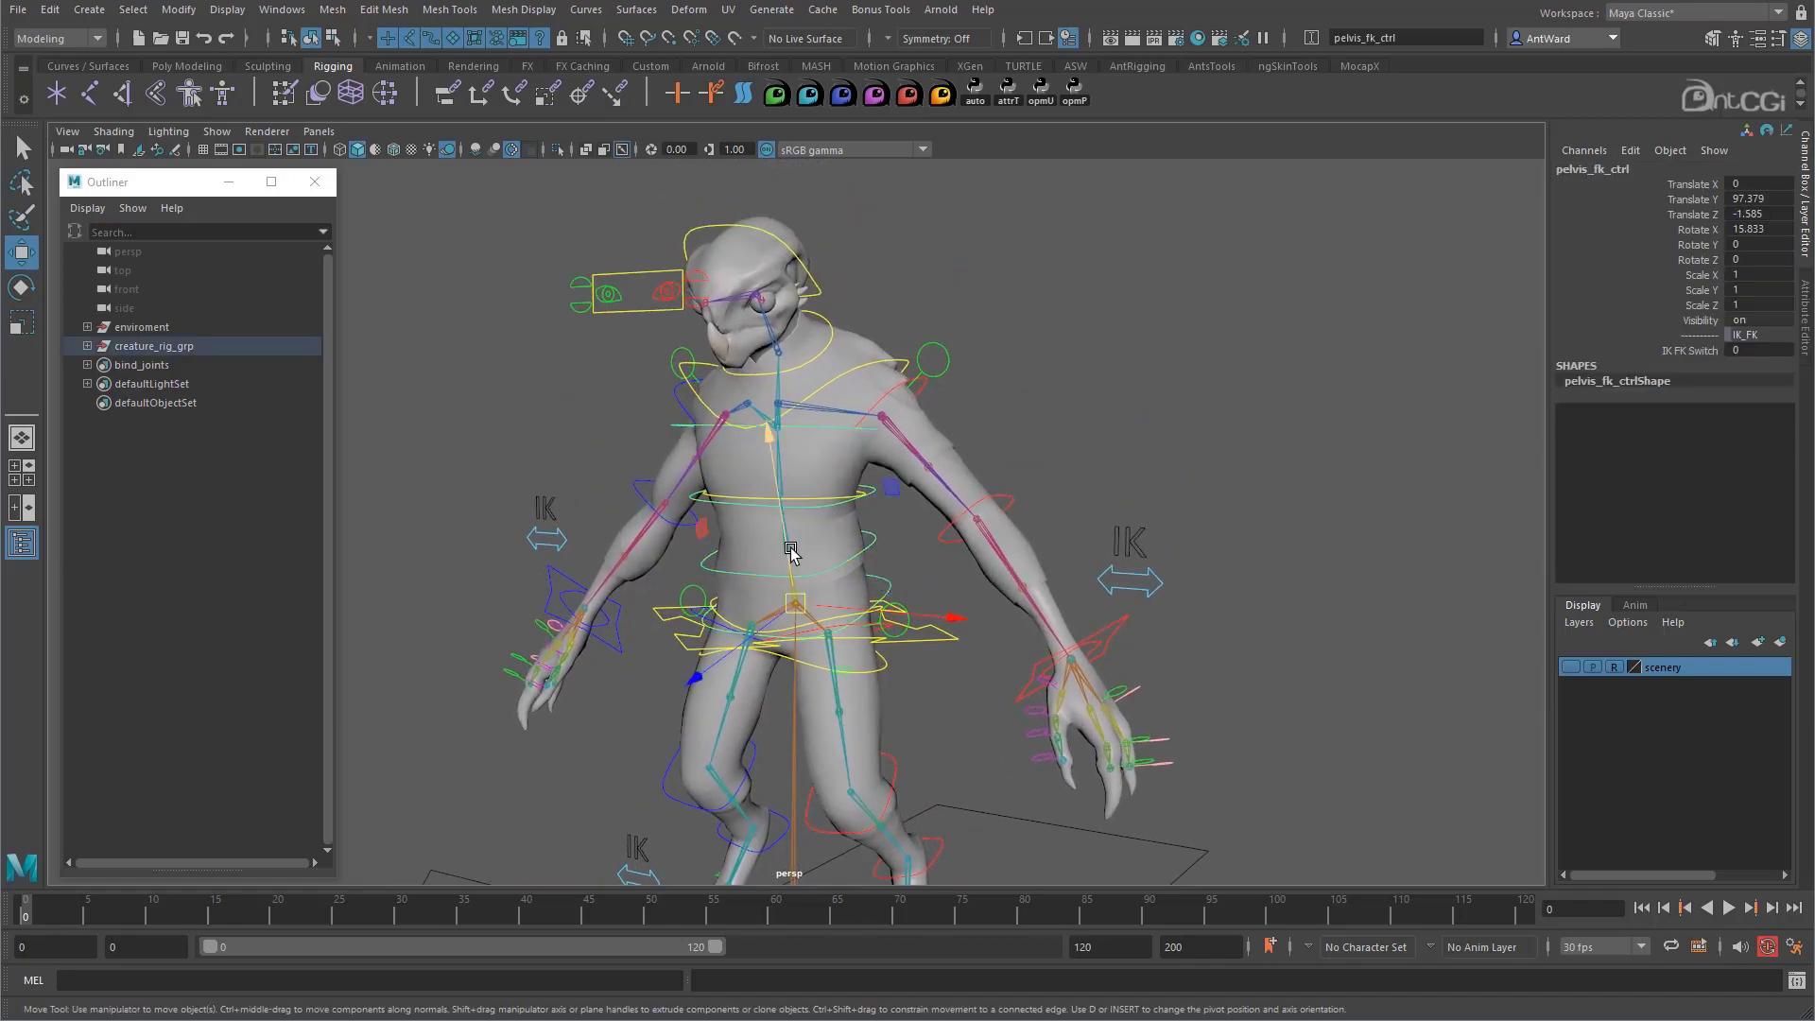
{"action": "right_click", "coordinate": [211, 537]}
{"action": "left_click", "coordinate": [227, 592]}
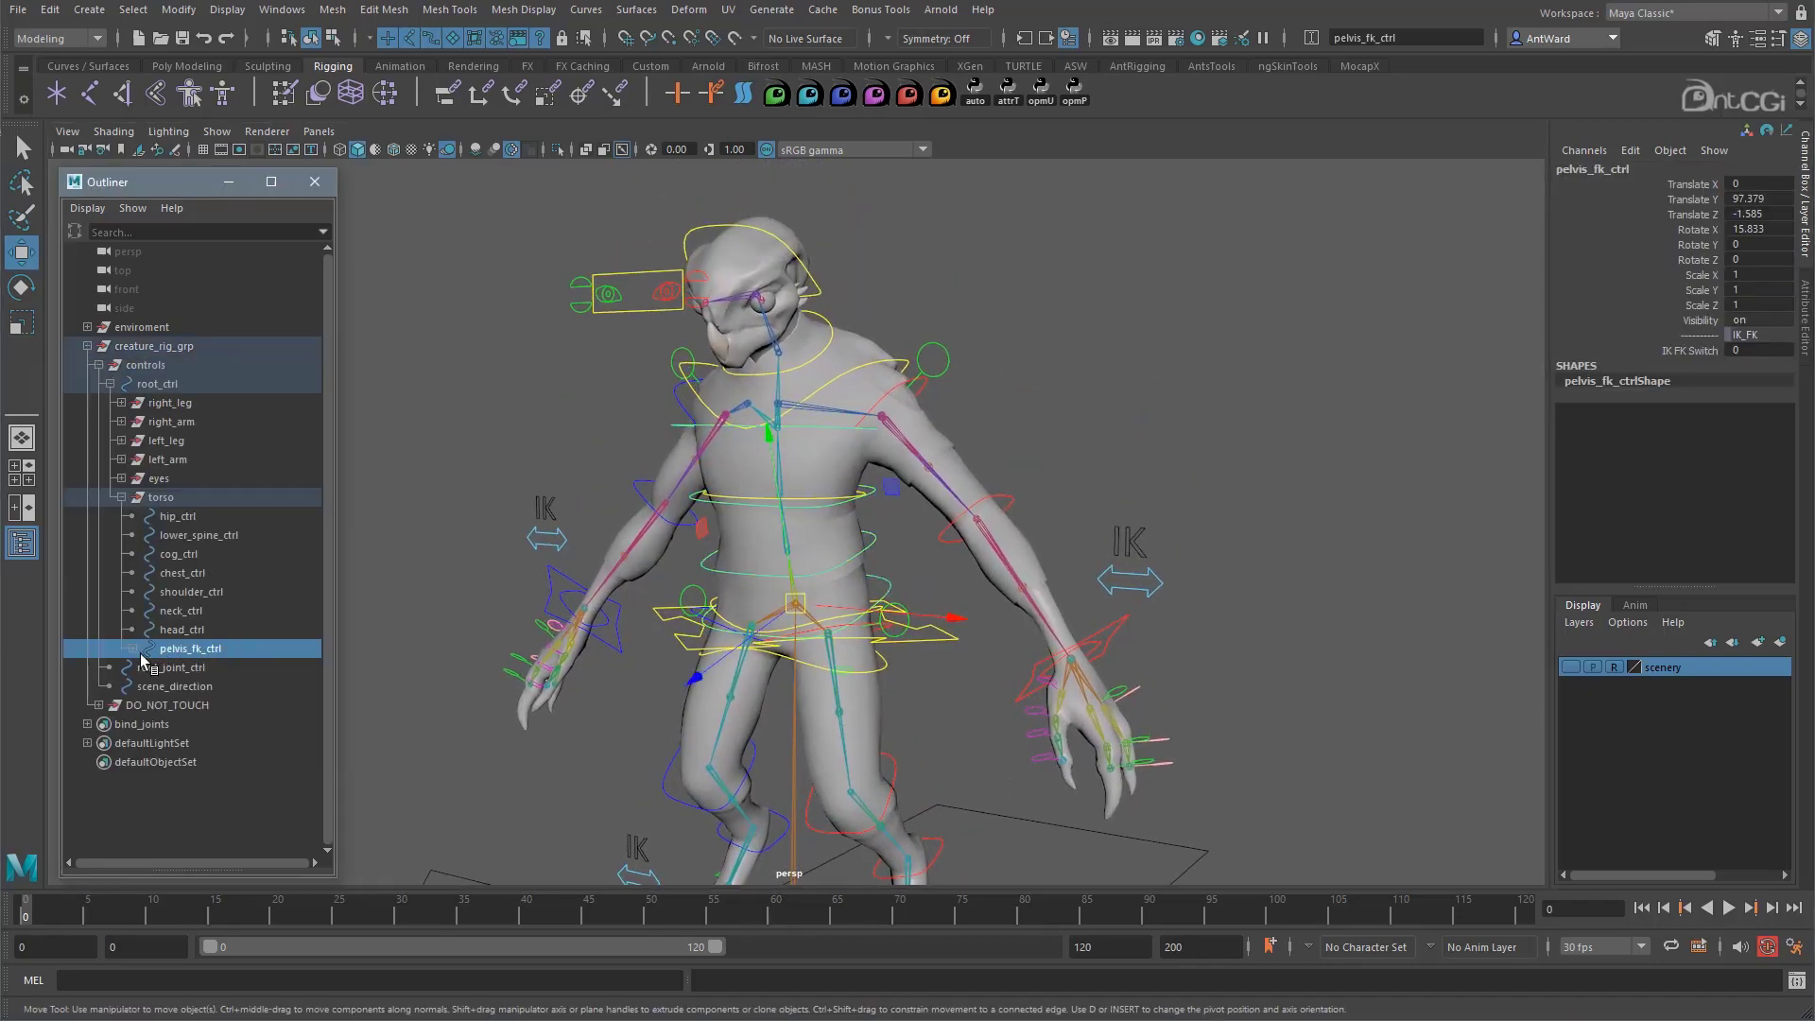
Test-rotate the FK chain from pelvis_fk_ctrl to spine_03_fk_ctrl together, and undo the rotation
{"action": "left_click", "coordinate": [133, 648], "text": "shift"}
{"action": "left_click", "coordinate": [231, 705], "text": "shift"}
{"action": "key", "text": "e"}
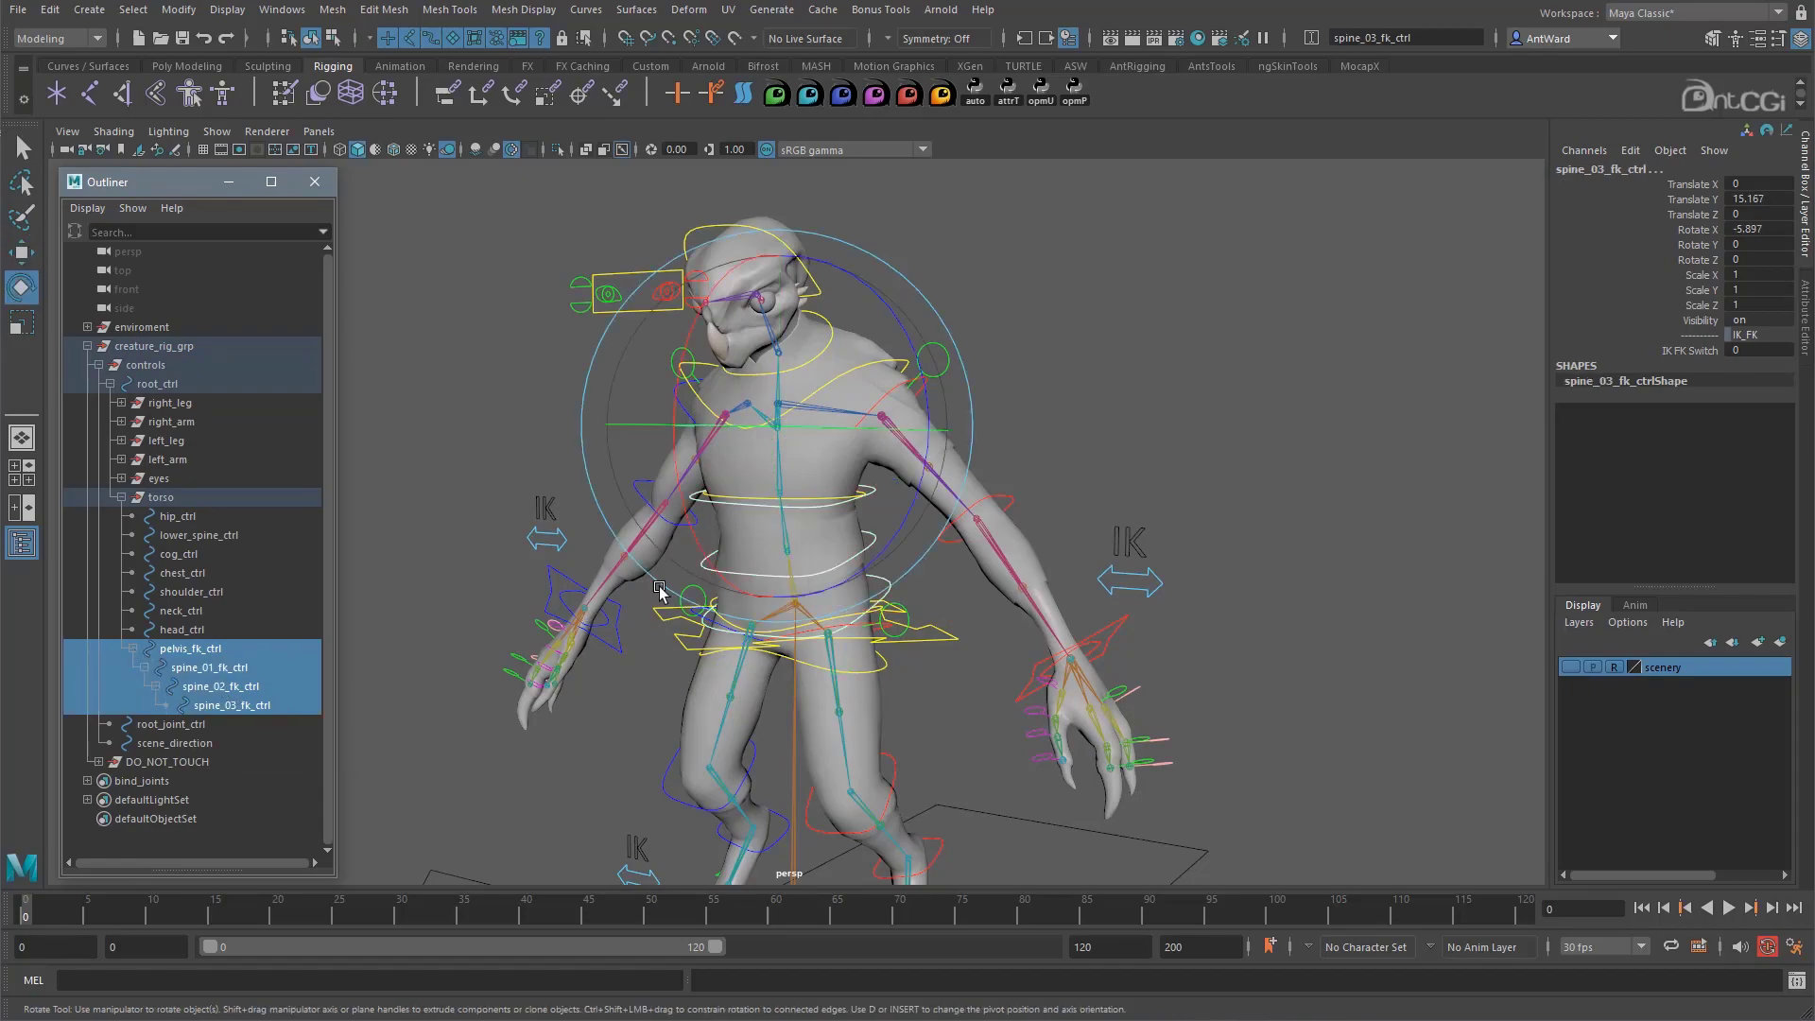
{"action": "left_click_drag", "start_coordinate": [669, 471], "coordinate": [984, 643]}
{"action": "key", "text": "ctrl+z"}
On root_ctrl, set the Face, Arms, Legs and Skeleton visibility attributes to Hide
{"action": "right_click_drag", "start_coordinate": [1110, 638], "coordinate": [914, 627], "text": "alt"}
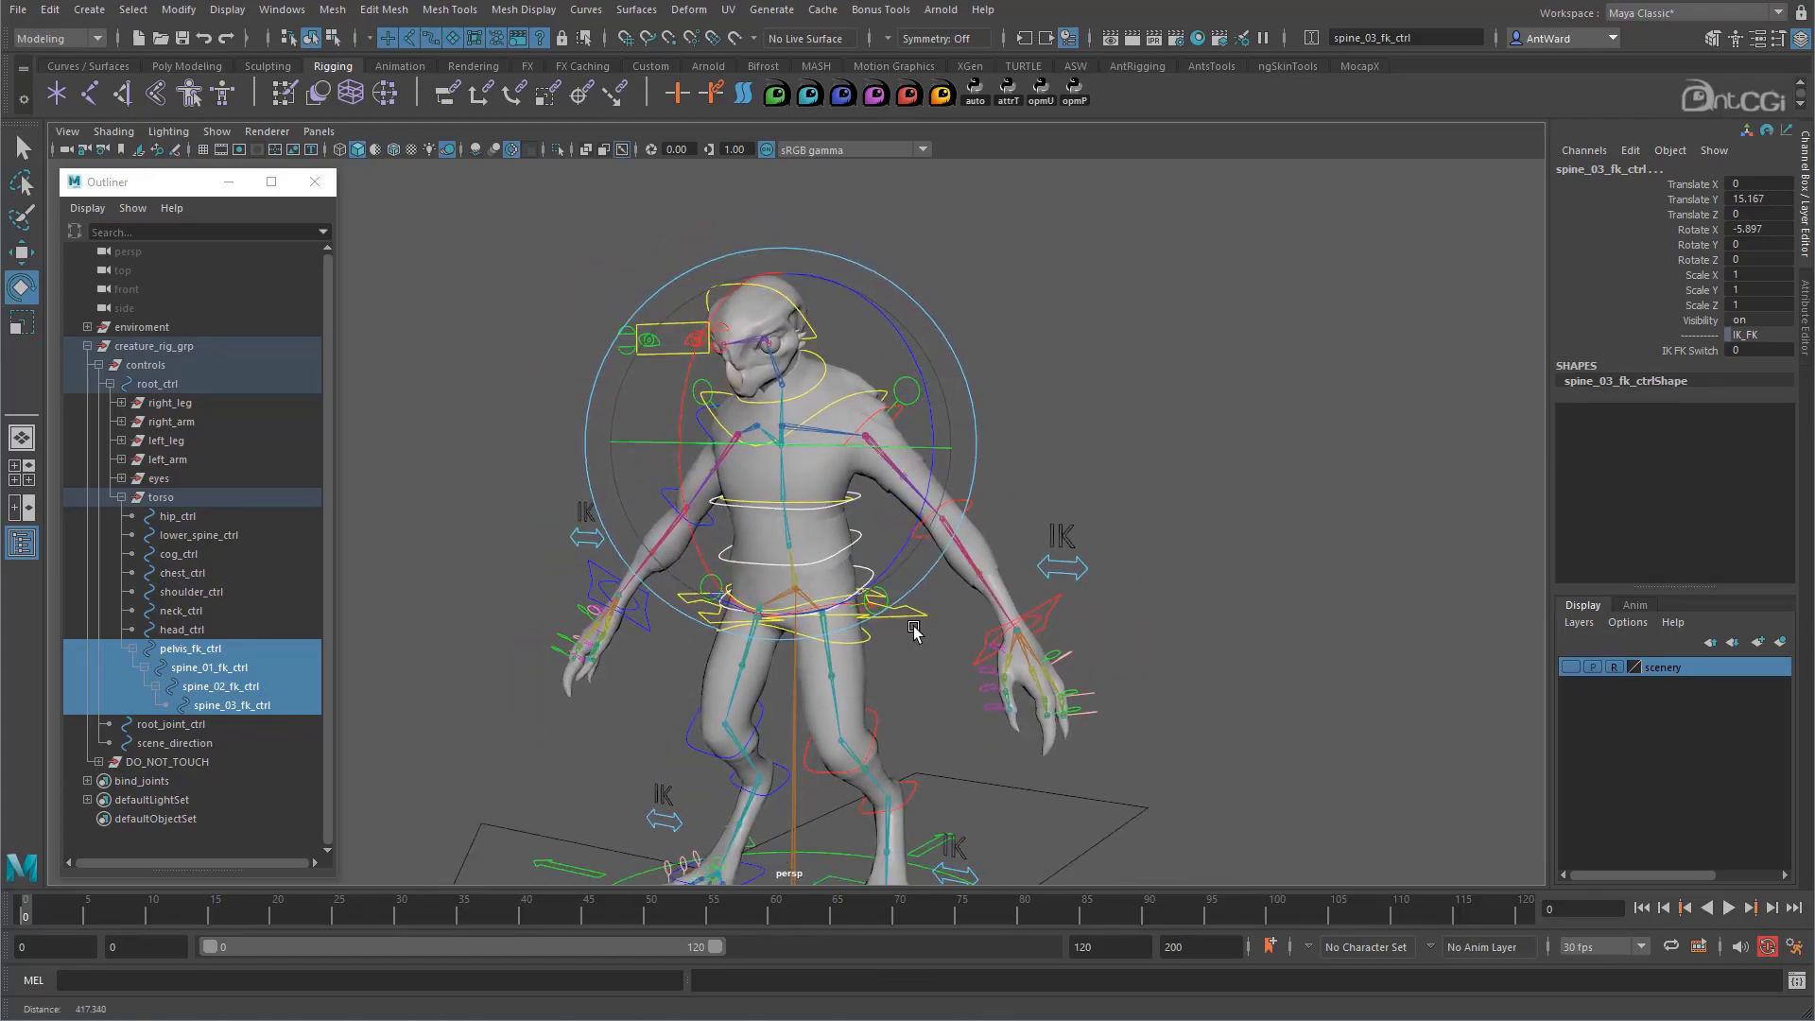
{"action": "left_click_drag", "start_coordinate": [914, 628], "coordinate": [983, 669], "text": "alt"}
{"action": "left_click", "coordinate": [1068, 789]}
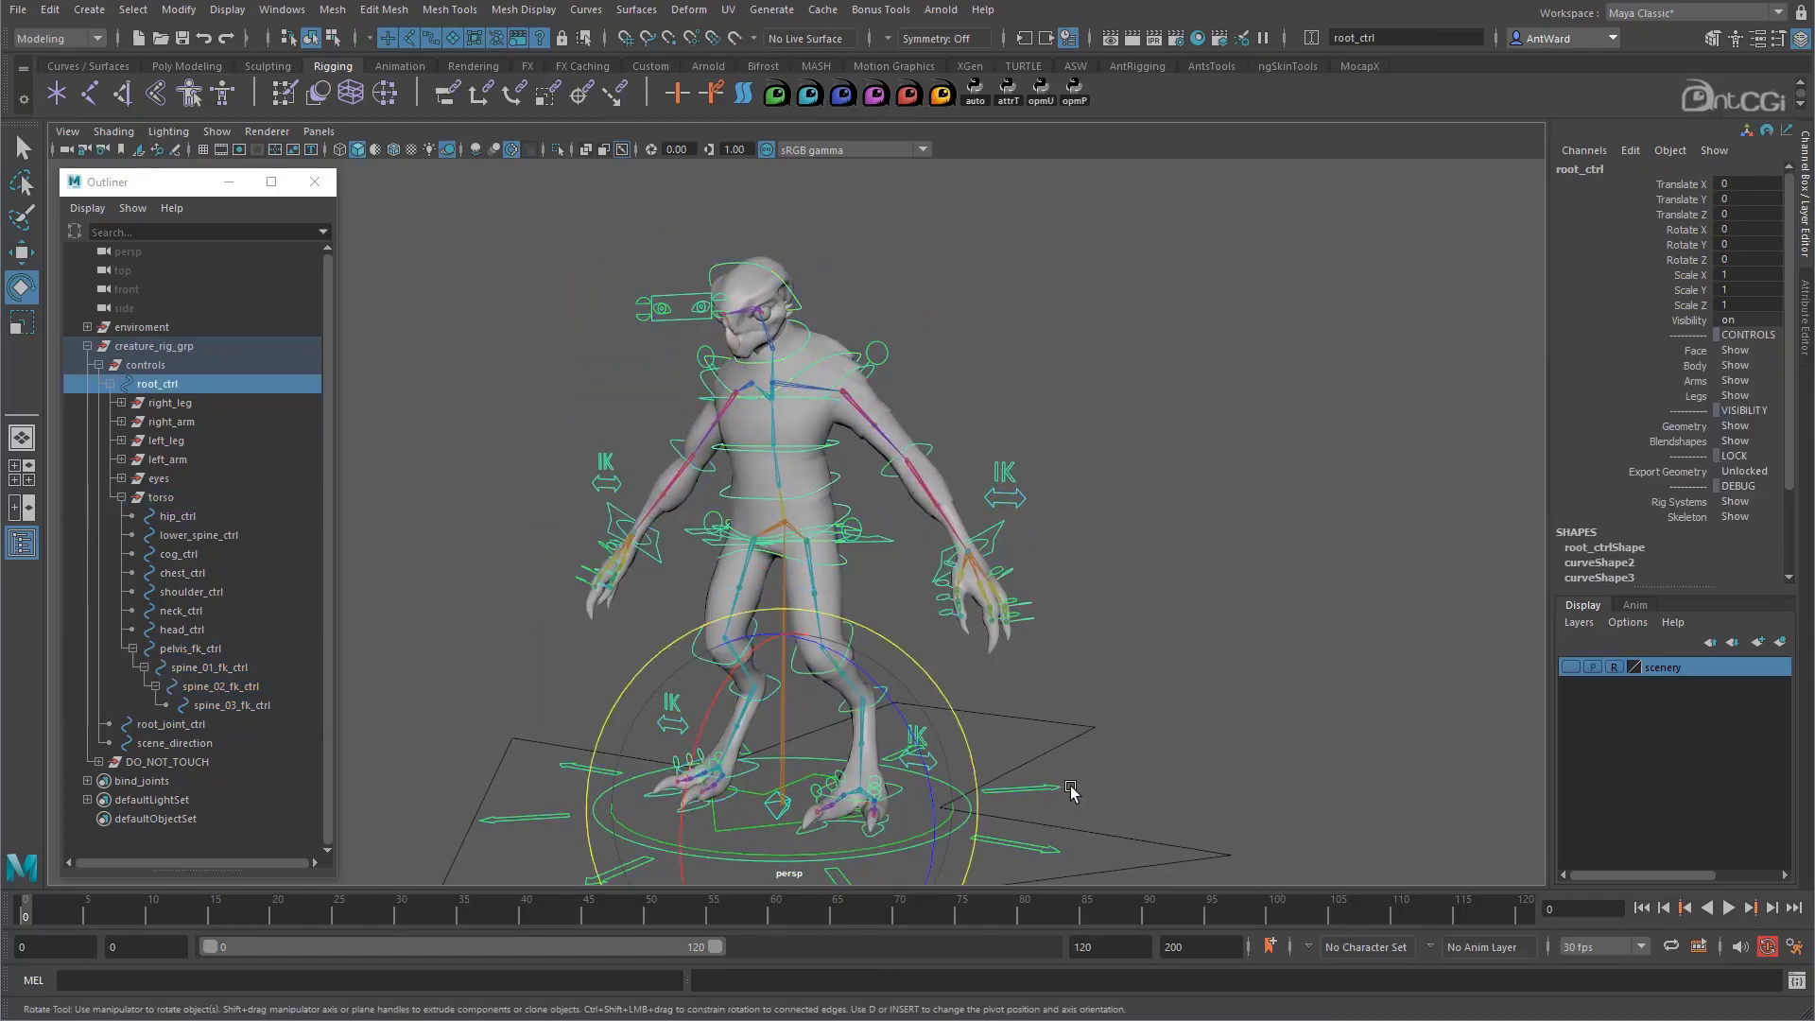
{"action": "left_click", "coordinate": [1704, 352]}
{"action": "left_click_drag", "start_coordinate": [1701, 383], "coordinate": [1683, 409], "text": "ctrl"}
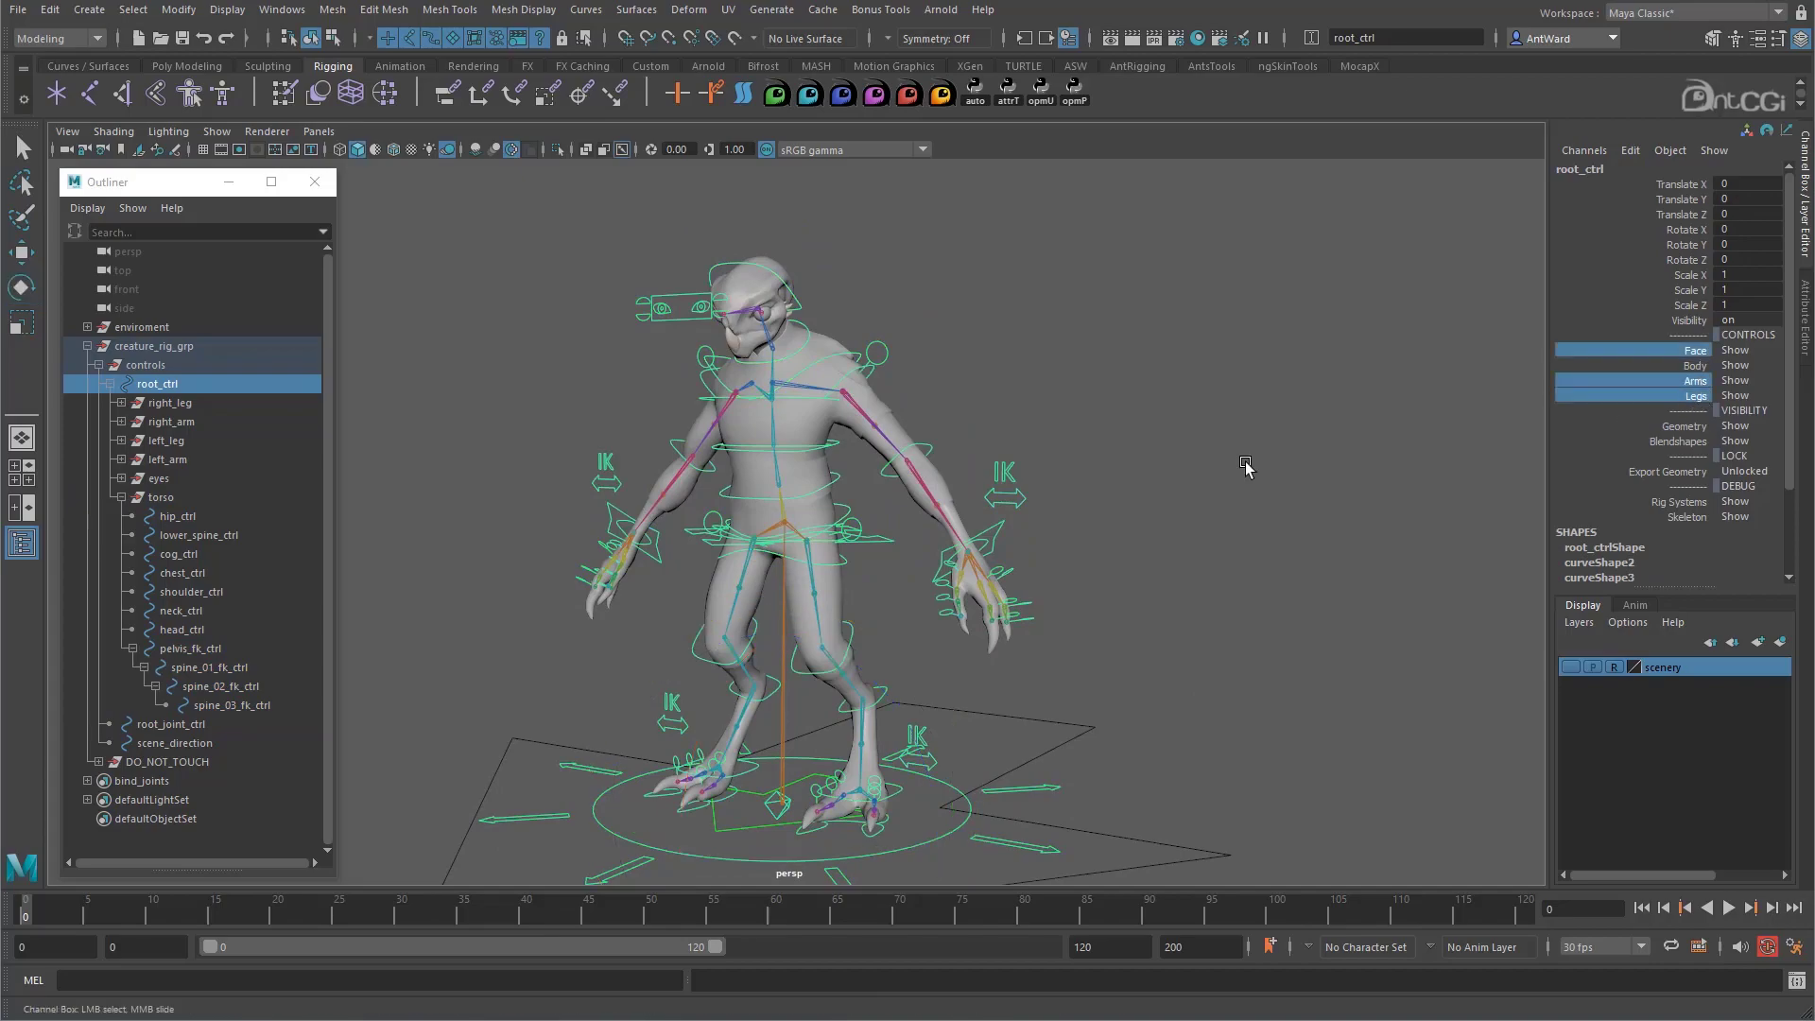
{"action": "middle_click_drag", "start_coordinate": [1246, 466], "coordinate": [1102, 463]}
{"action": "left_click", "coordinate": [1656, 518]}
{"action": "middle_click_drag", "start_coordinate": [1167, 519], "coordinate": [1087, 518]}
Parent shoulder_ctrl under chest_ctrl, and chest_ctrl under lower_spine_ctrl
{"action": "scroll", "coordinate": [883, 507], "scroll_direction": "up", "scroll_amount": 6}
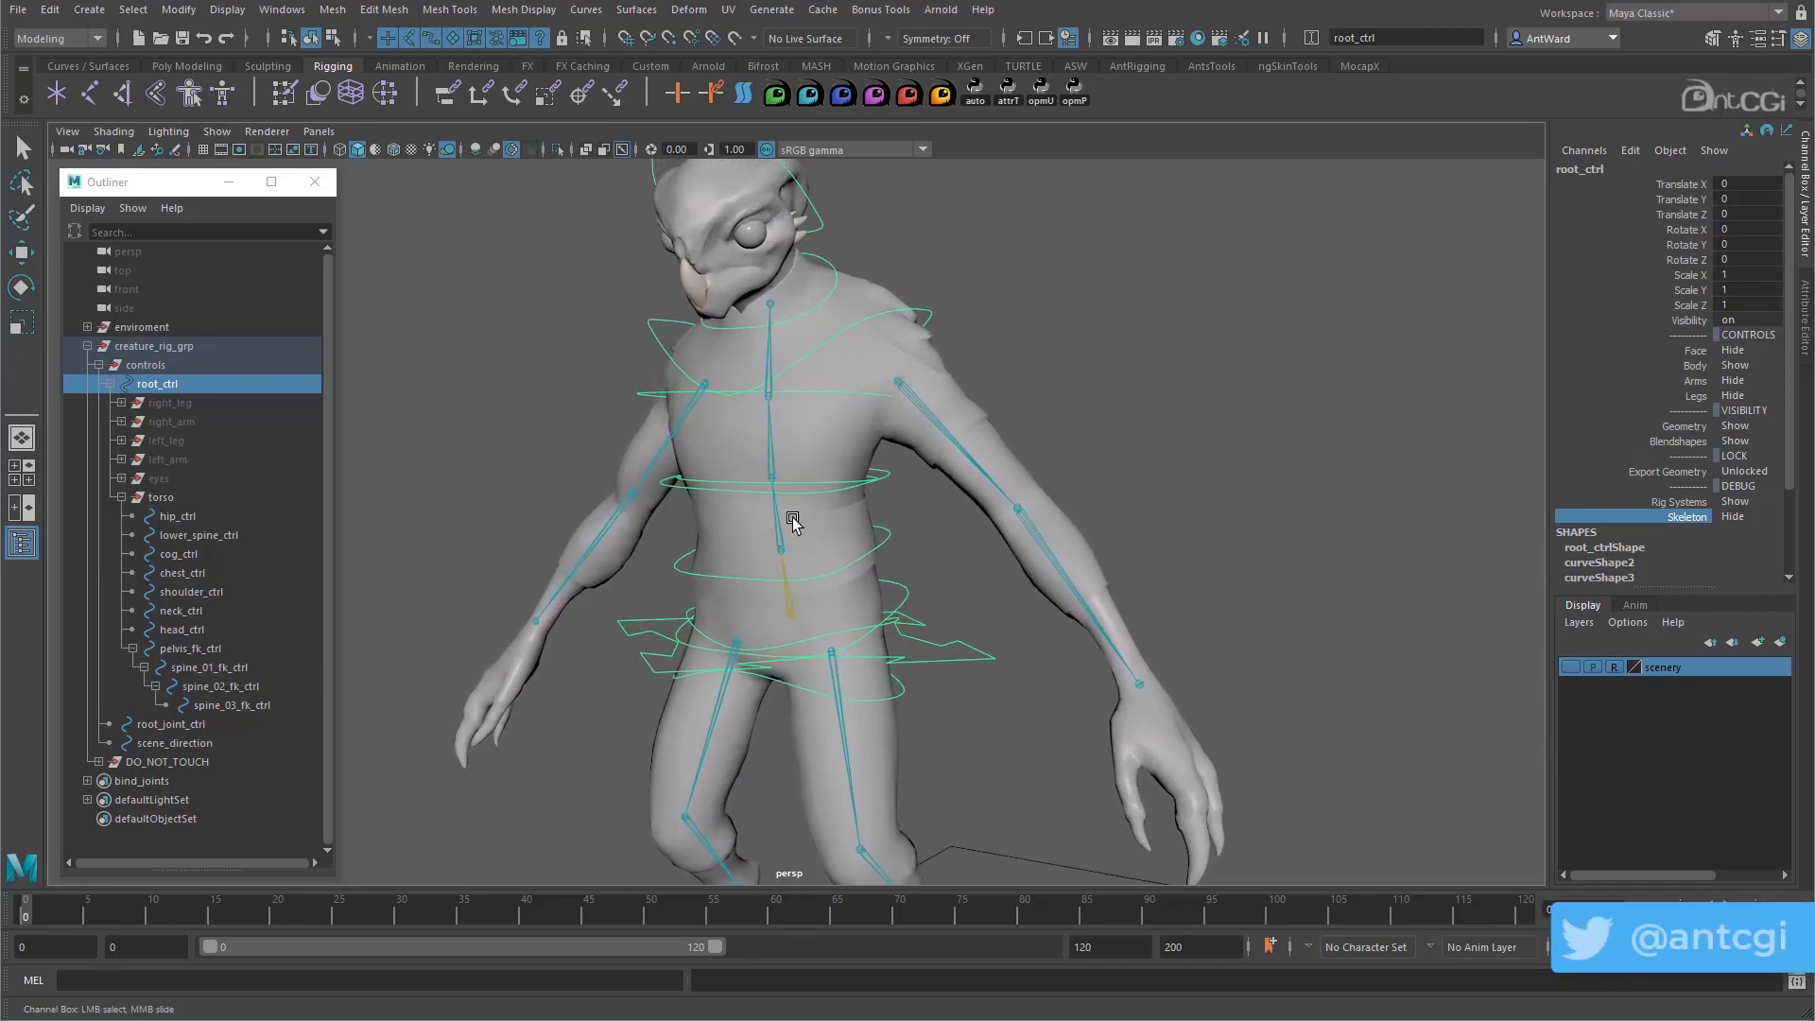
{"action": "mouse_move", "coordinate": [870, 713]}
{"action": "left_mouse_down", "text": "alt"}
{"action": "mouse_move", "coordinate": [794, 719]}
{"action": "mouse_move", "coordinate": [885, 711]}
{"action": "left_mouse_up", "text": "alt"}
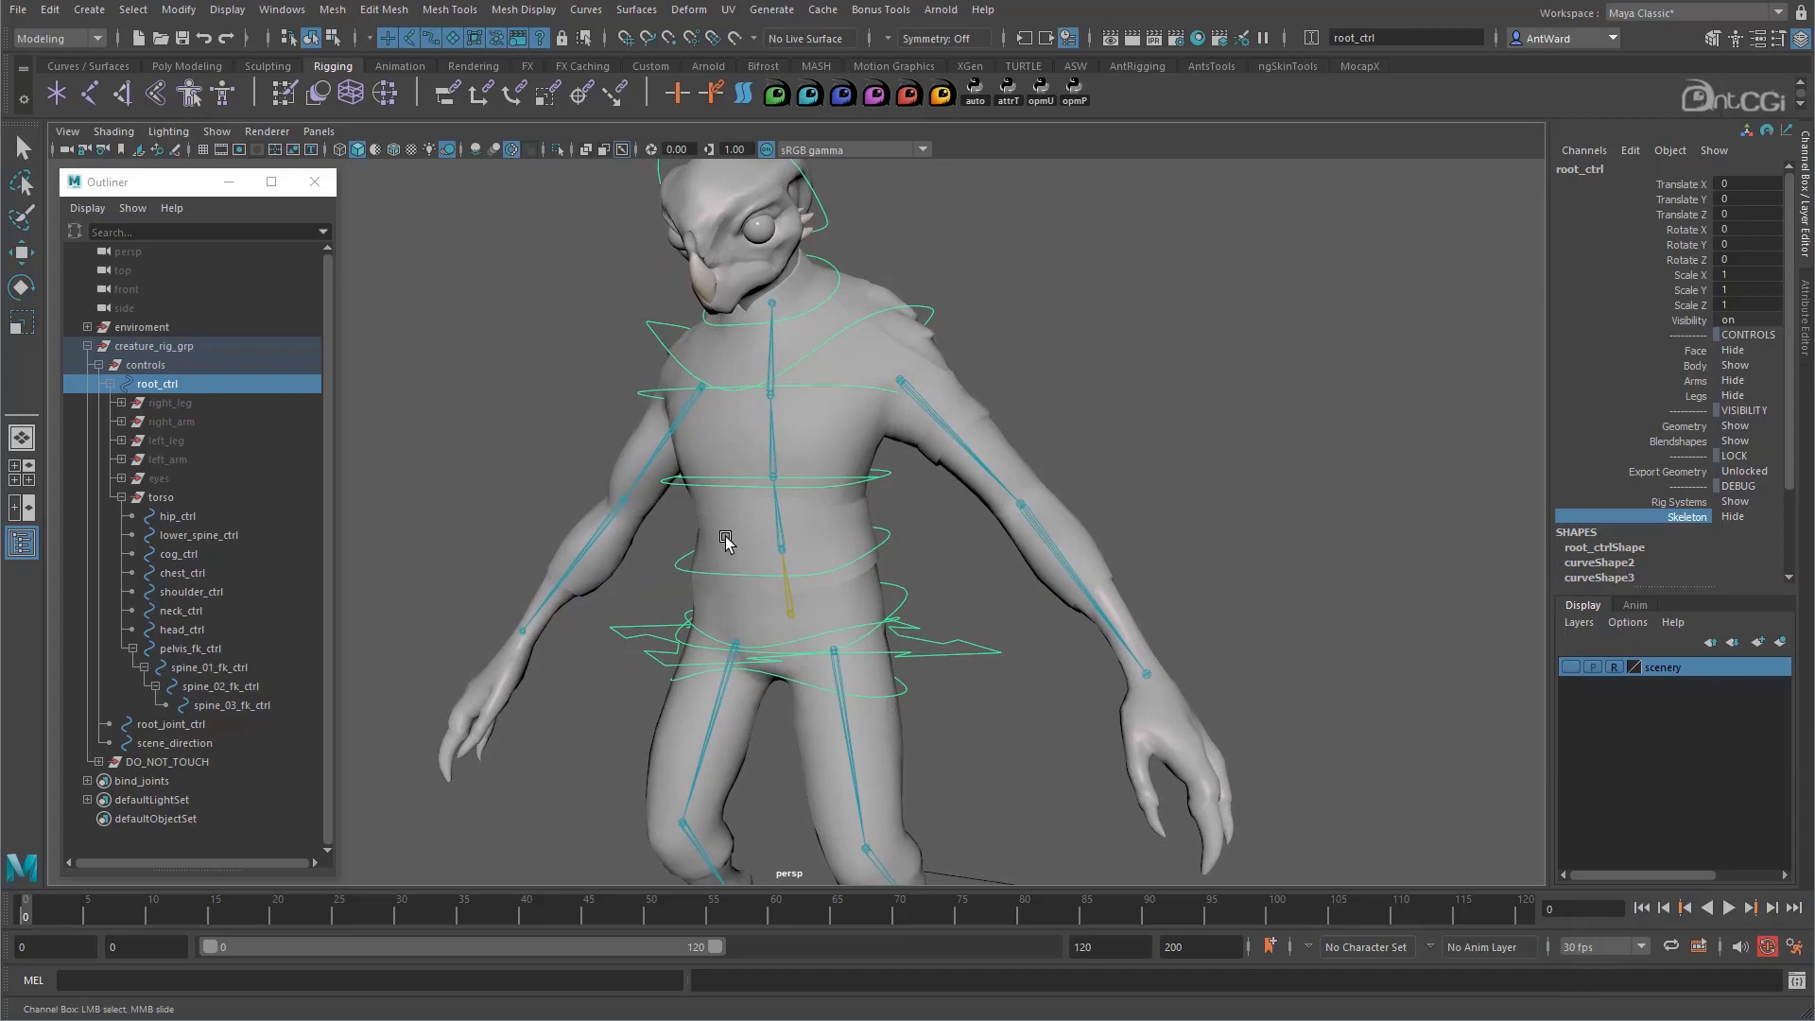
{"action": "left_click", "coordinate": [210, 593]}
{"action": "key", "text": "e"}
{"action": "middle_click_drag", "start_coordinate": [213, 593], "coordinate": [214, 573]}
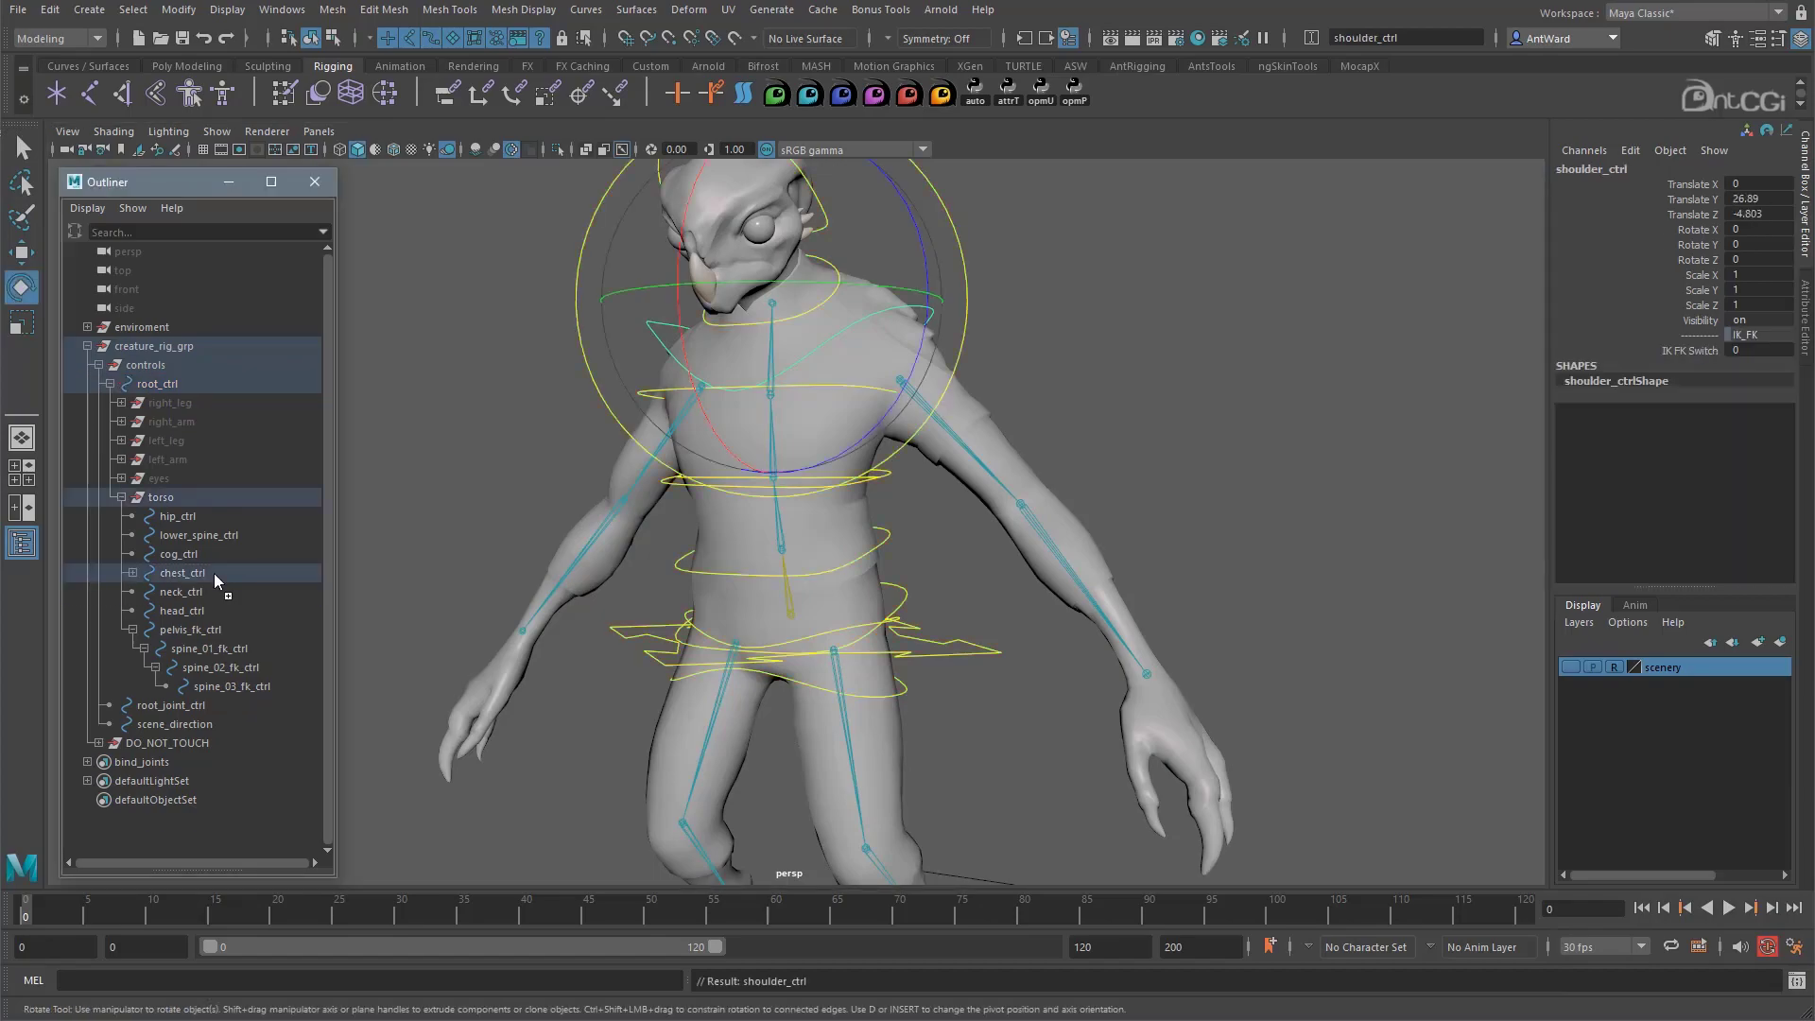
{"action": "left_click", "coordinate": [213, 572]}
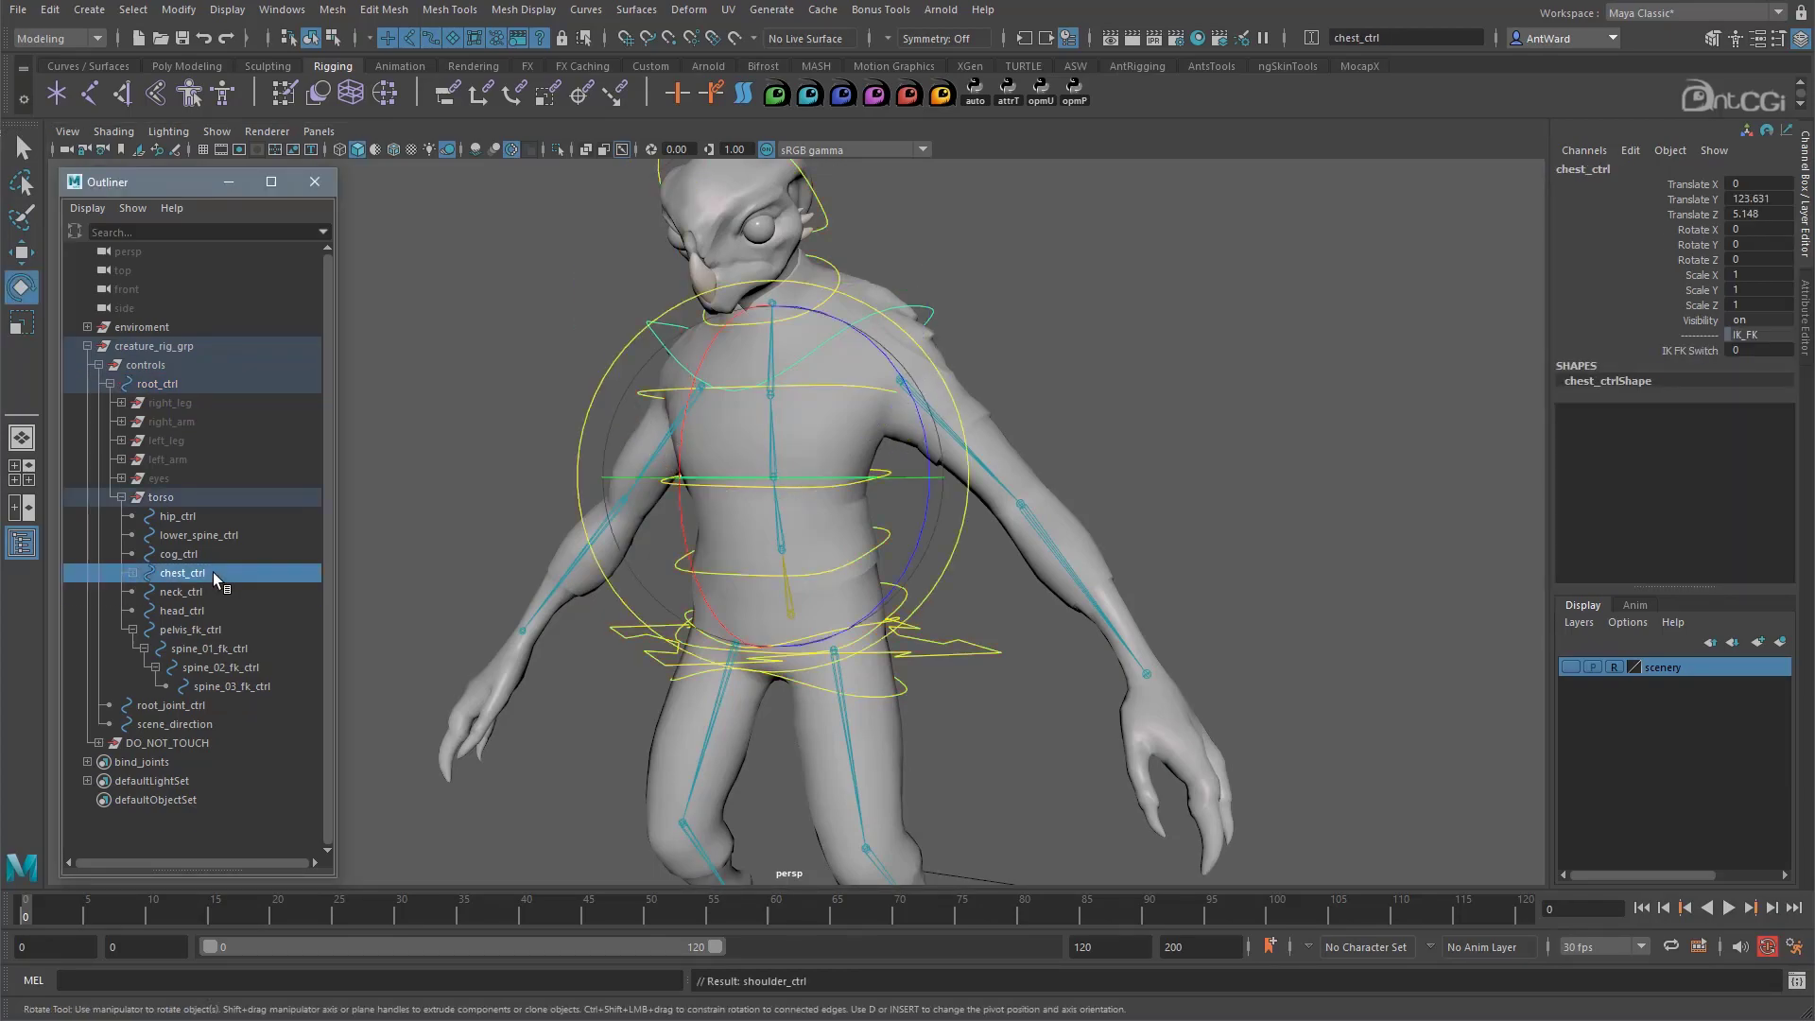
{"action": "middle_click_drag", "start_coordinate": [213, 571], "coordinate": [203, 536]}
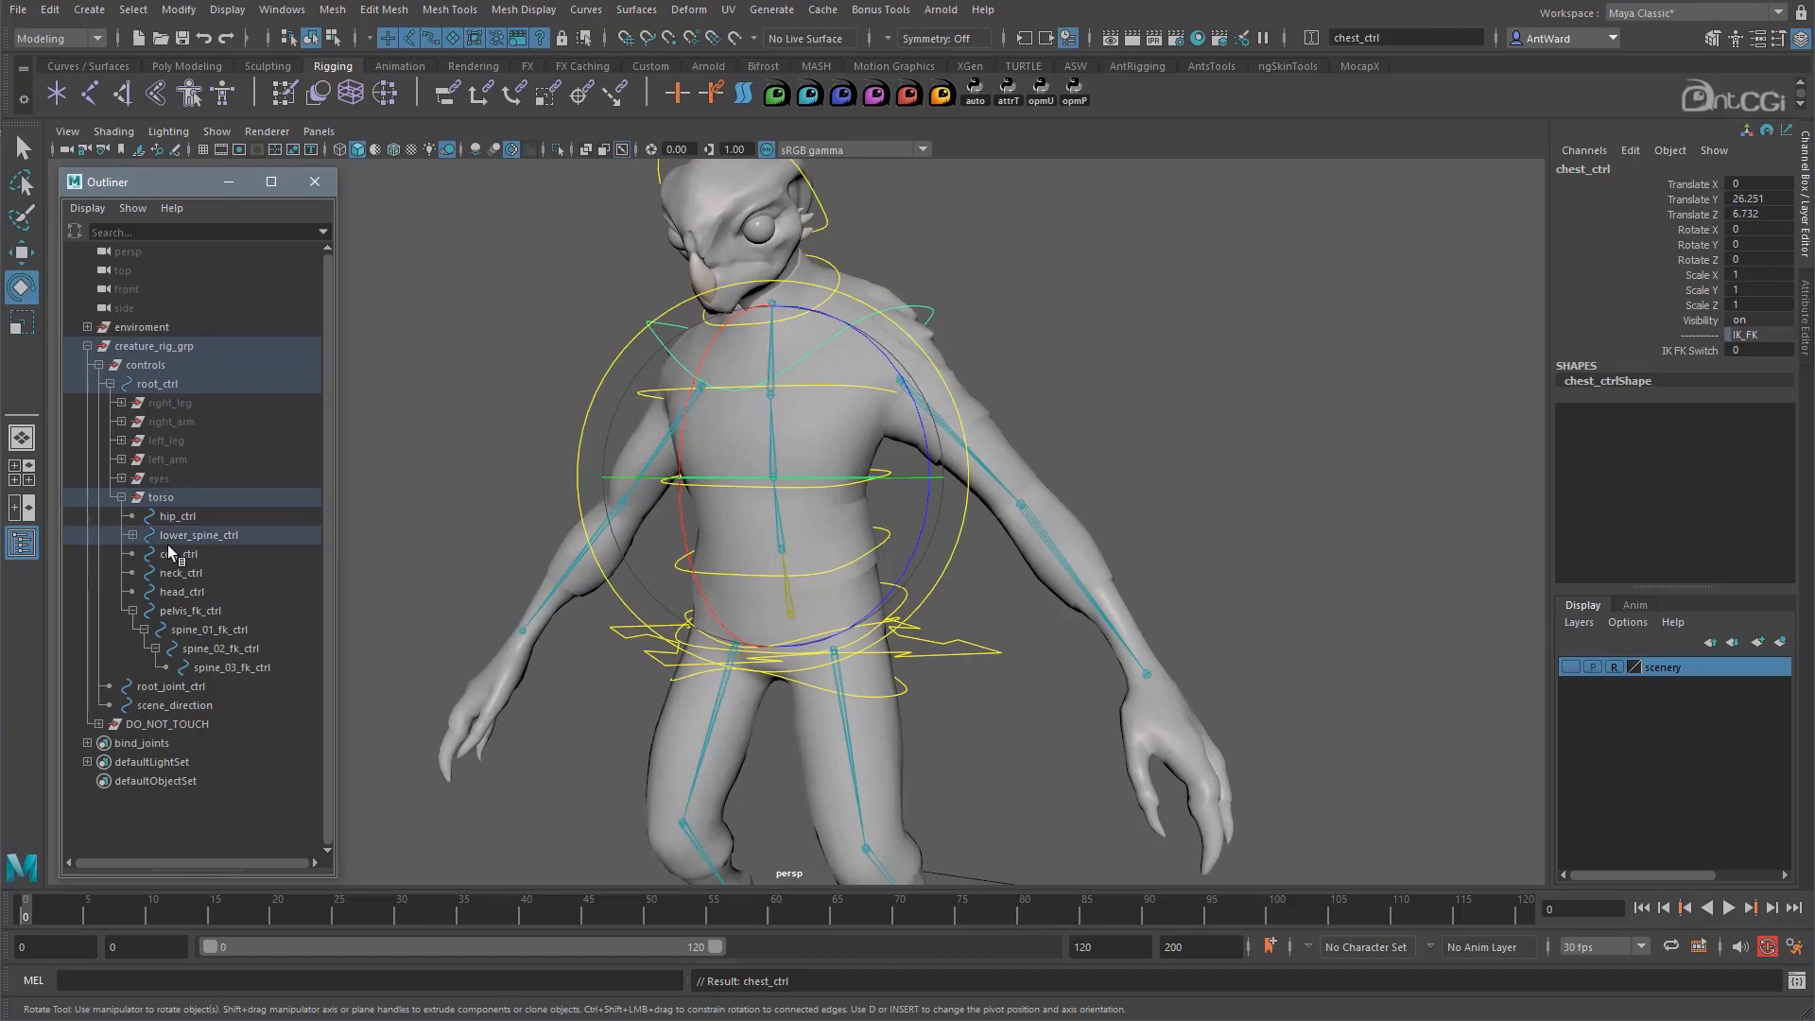
{"action": "left_click", "coordinate": [132, 535]}
{"action": "left_click_drag", "start_coordinate": [225, 535], "coordinate": [234, 576]}
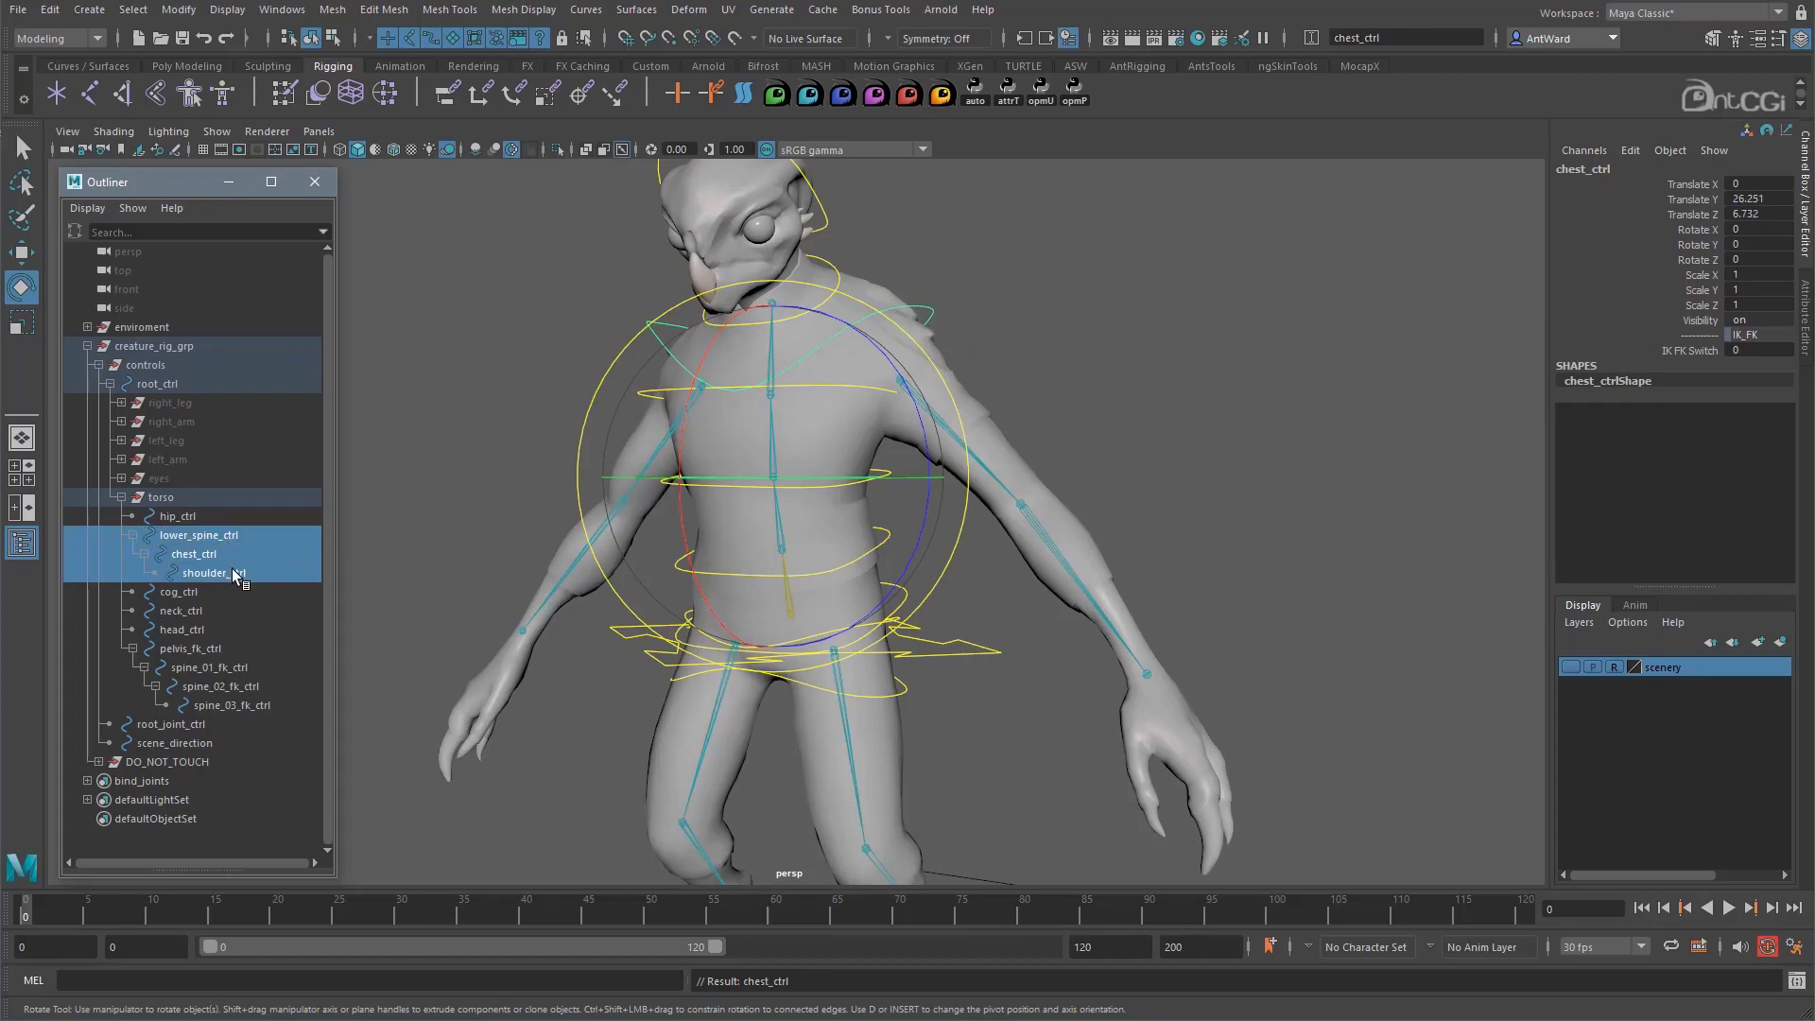
Parent hip_ctrl, lower_spine_ctrl, neck_ctrl, head_ctrl and pelvis_fk_ctrl under cog_ctrl
{"action": "left_click", "coordinate": [199, 516]}
{"action": "left_click", "coordinate": [201, 536], "text": "ctrl"}
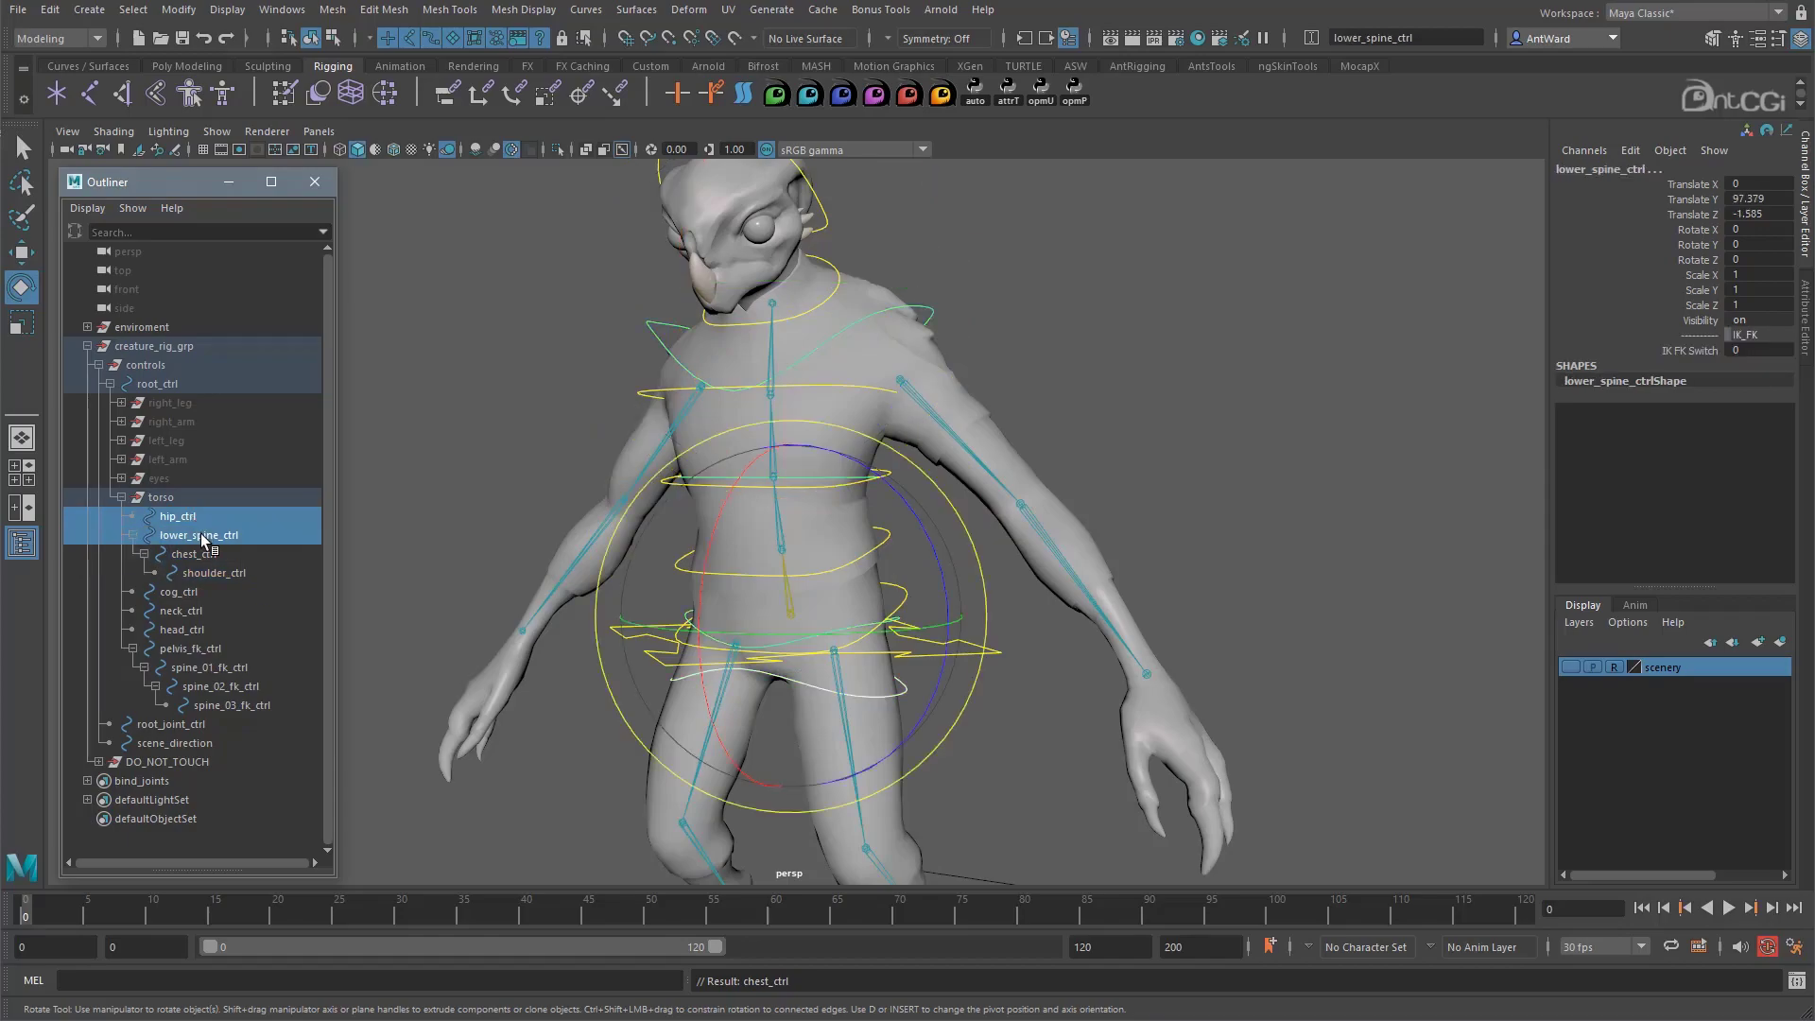
{"action": "left_click", "coordinate": [209, 611], "text": "ctrl"}
{"action": "left_click", "coordinate": [209, 629], "text": "ctrl"}
{"action": "left_click", "coordinate": [210, 649], "text": "ctrl"}
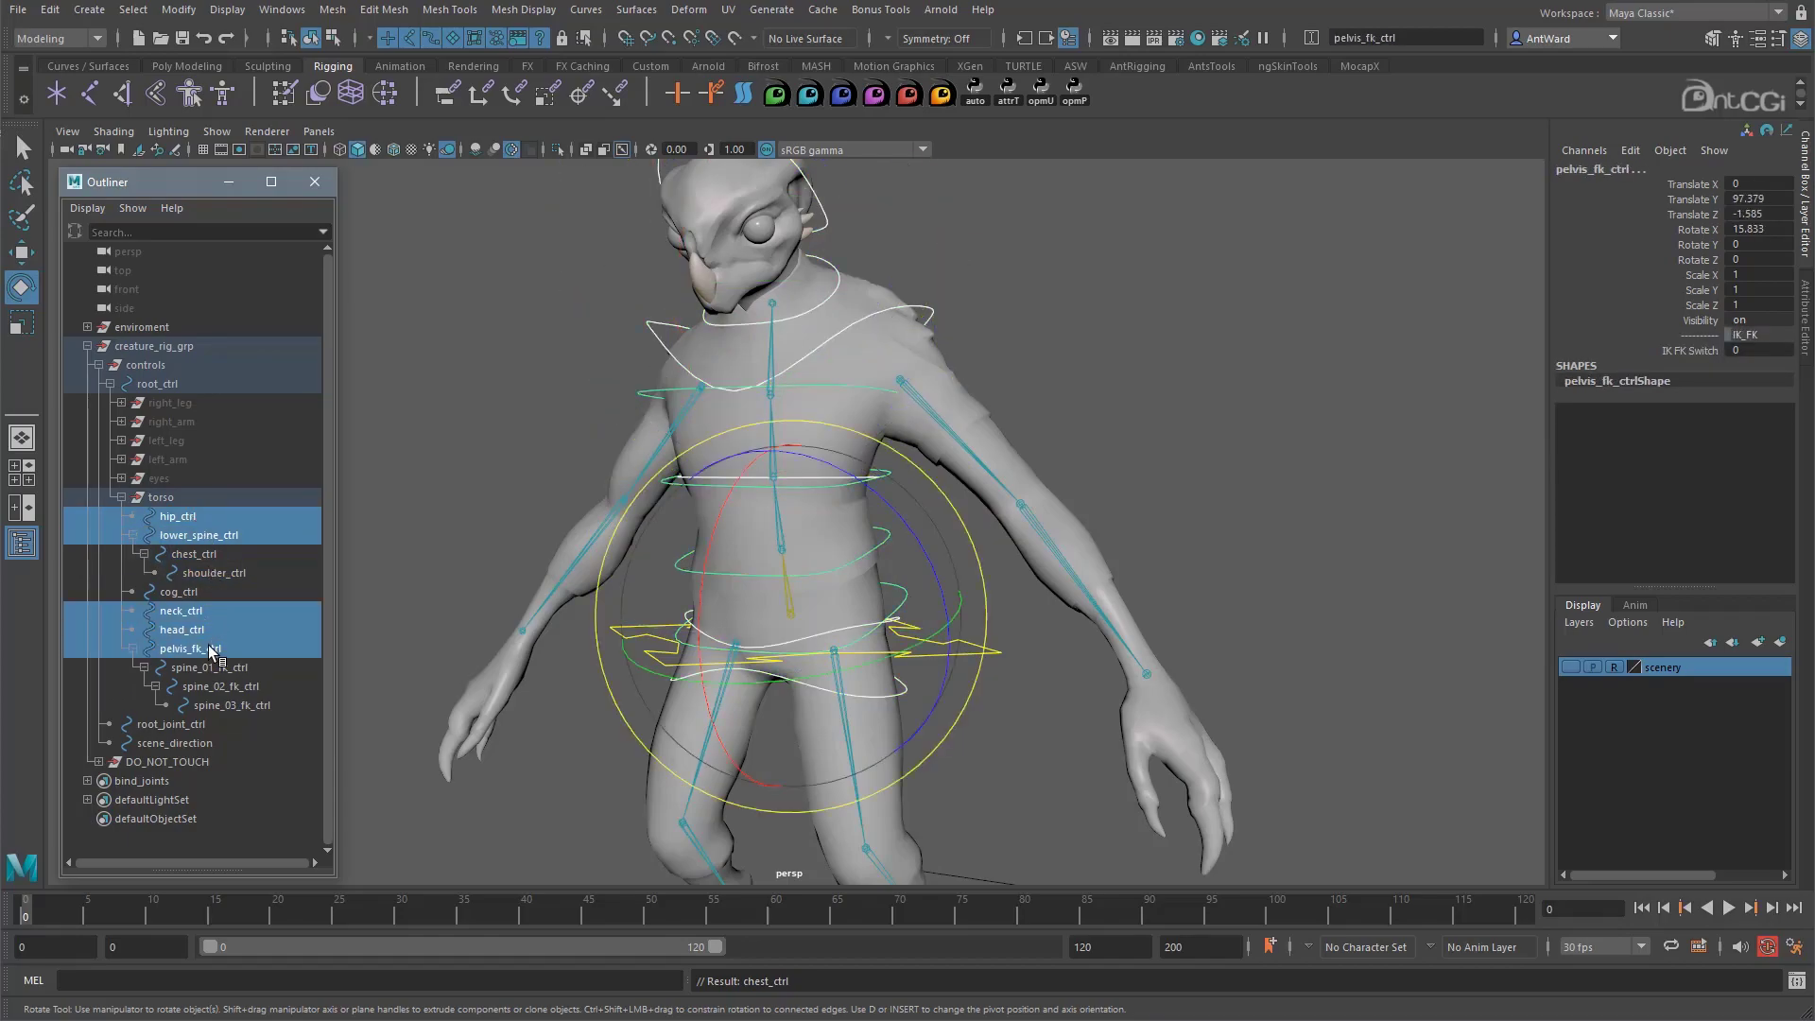
{"action": "middle_click_drag", "start_coordinate": [210, 648], "coordinate": [177, 596]}
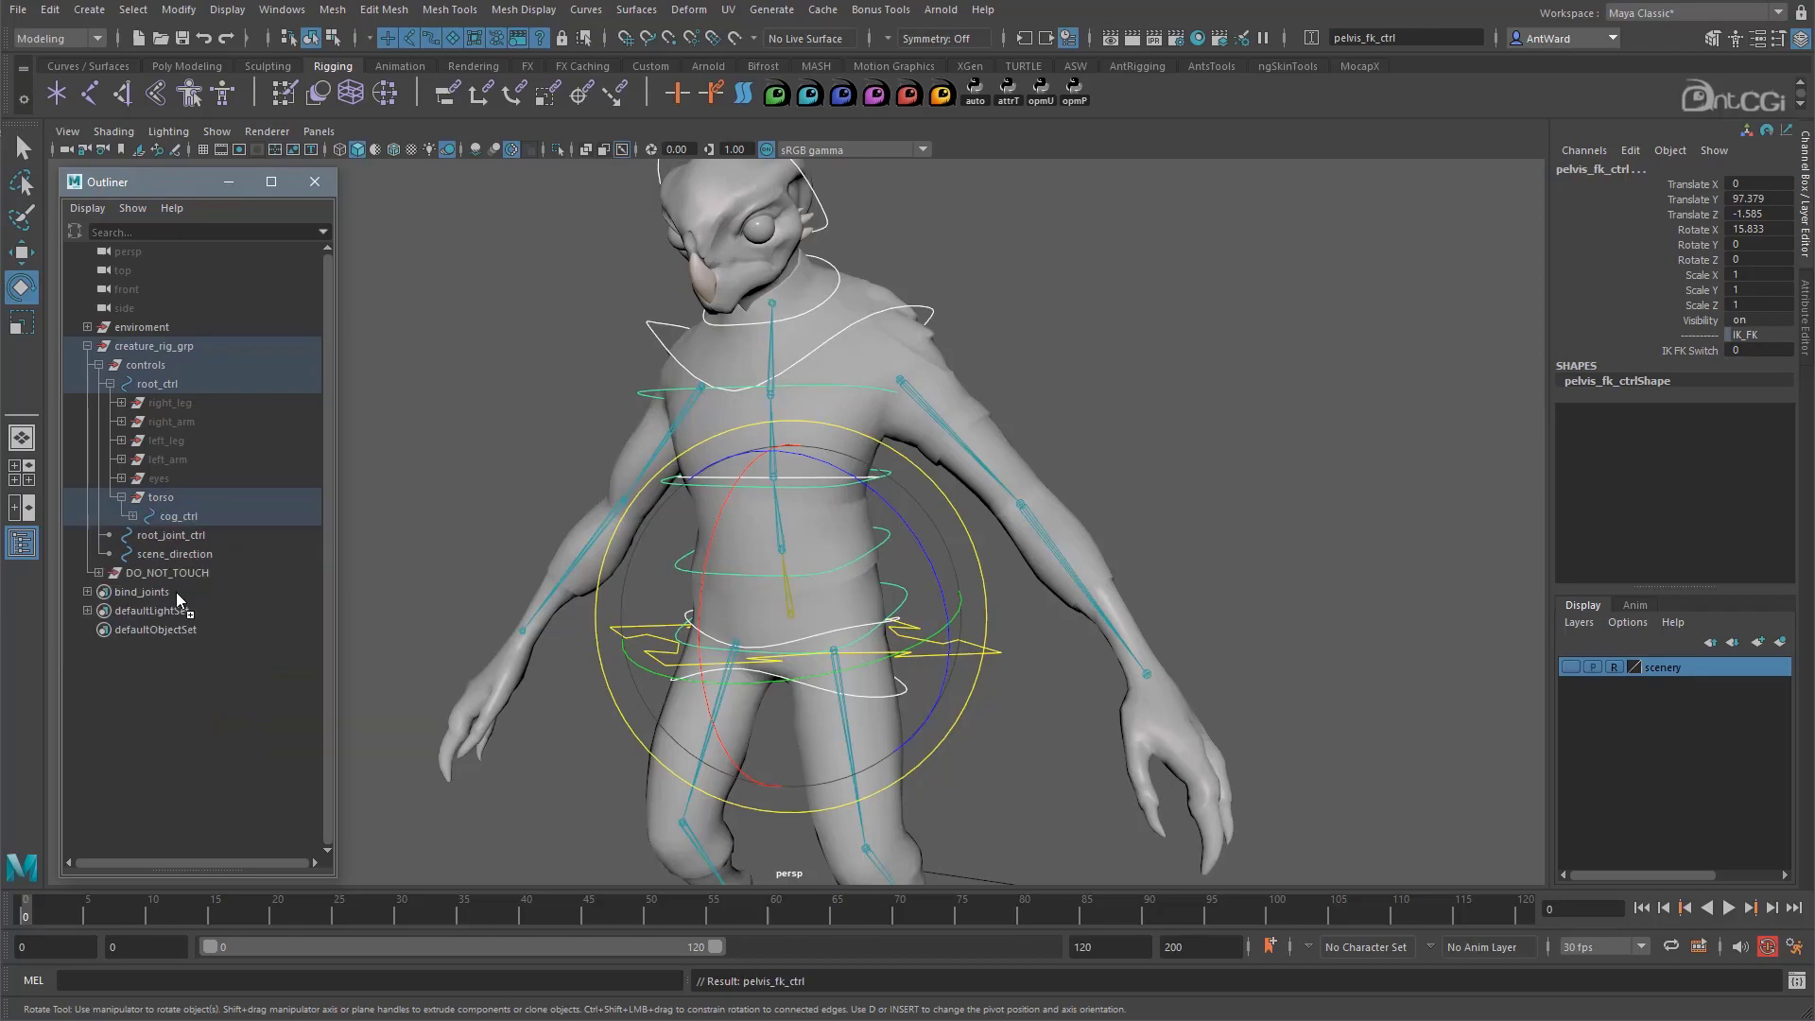
{"action": "left_click", "coordinate": [132, 516]}
{"action": "left_click", "coordinate": [190, 518]}
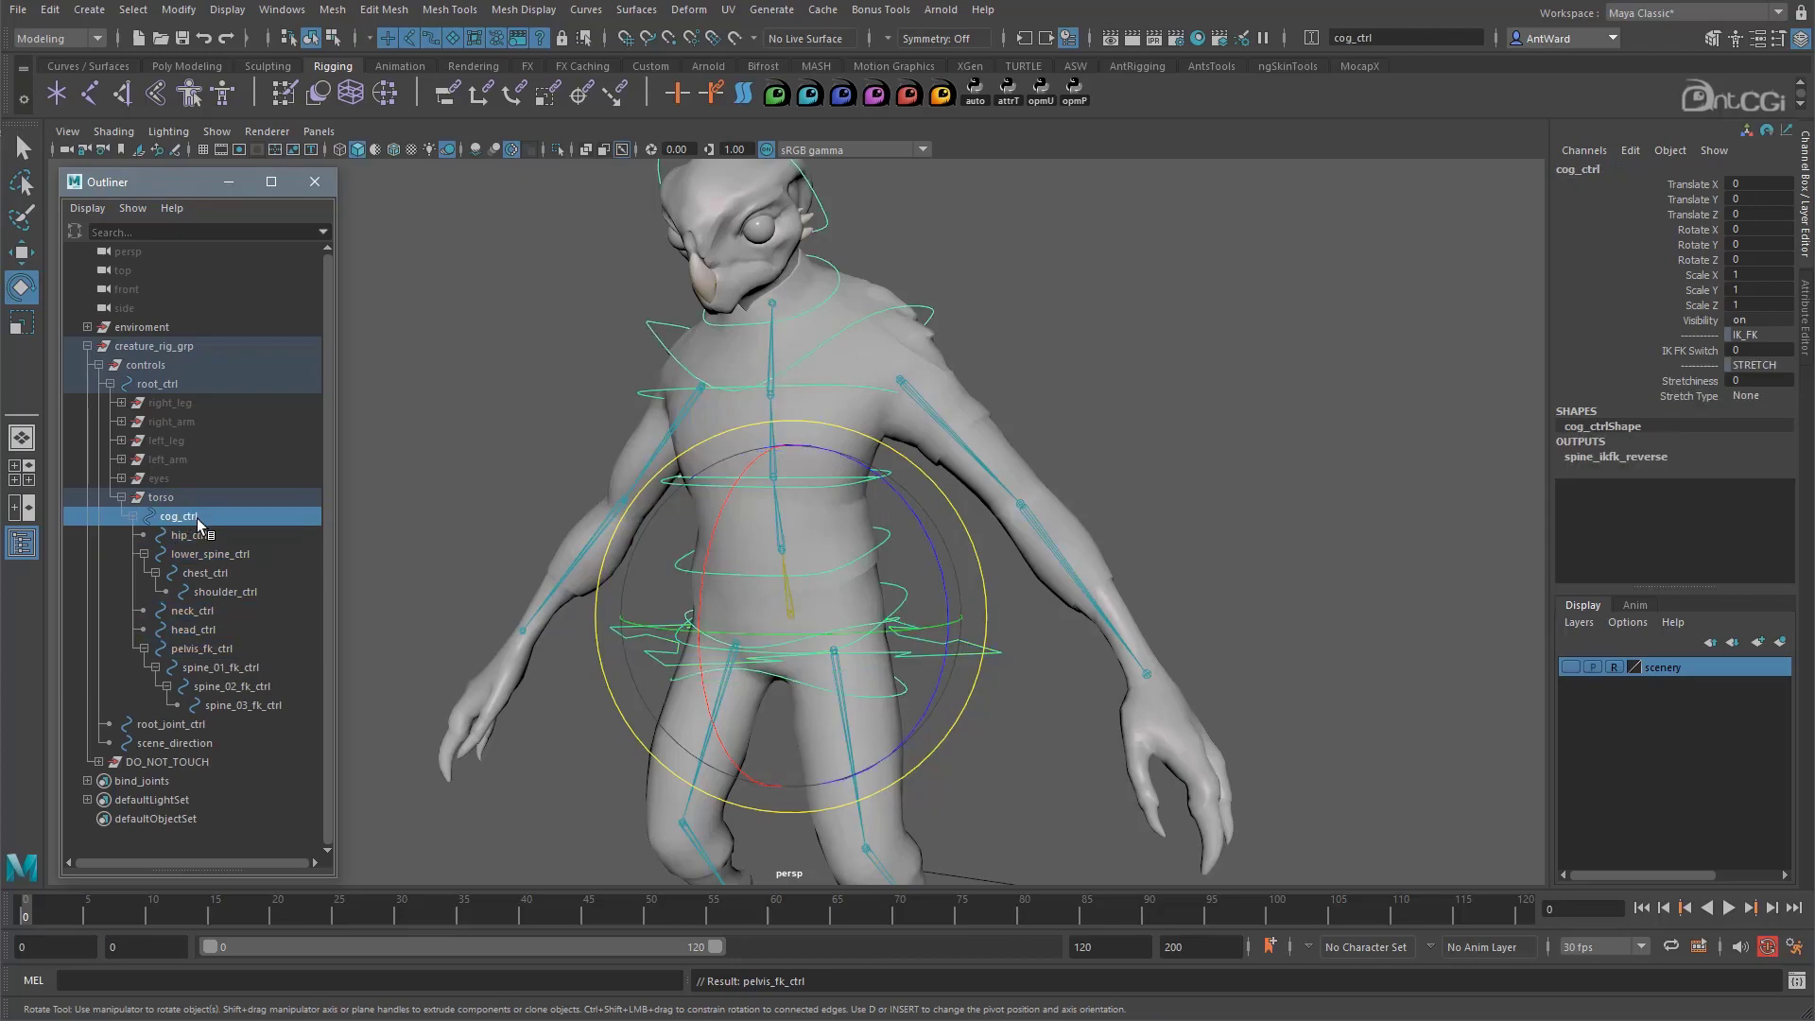
{"action": "left_click", "coordinate": [203, 536]}
{"action": "left_click", "coordinate": [194, 611]}
{"action": "left_click", "coordinate": [215, 629]}
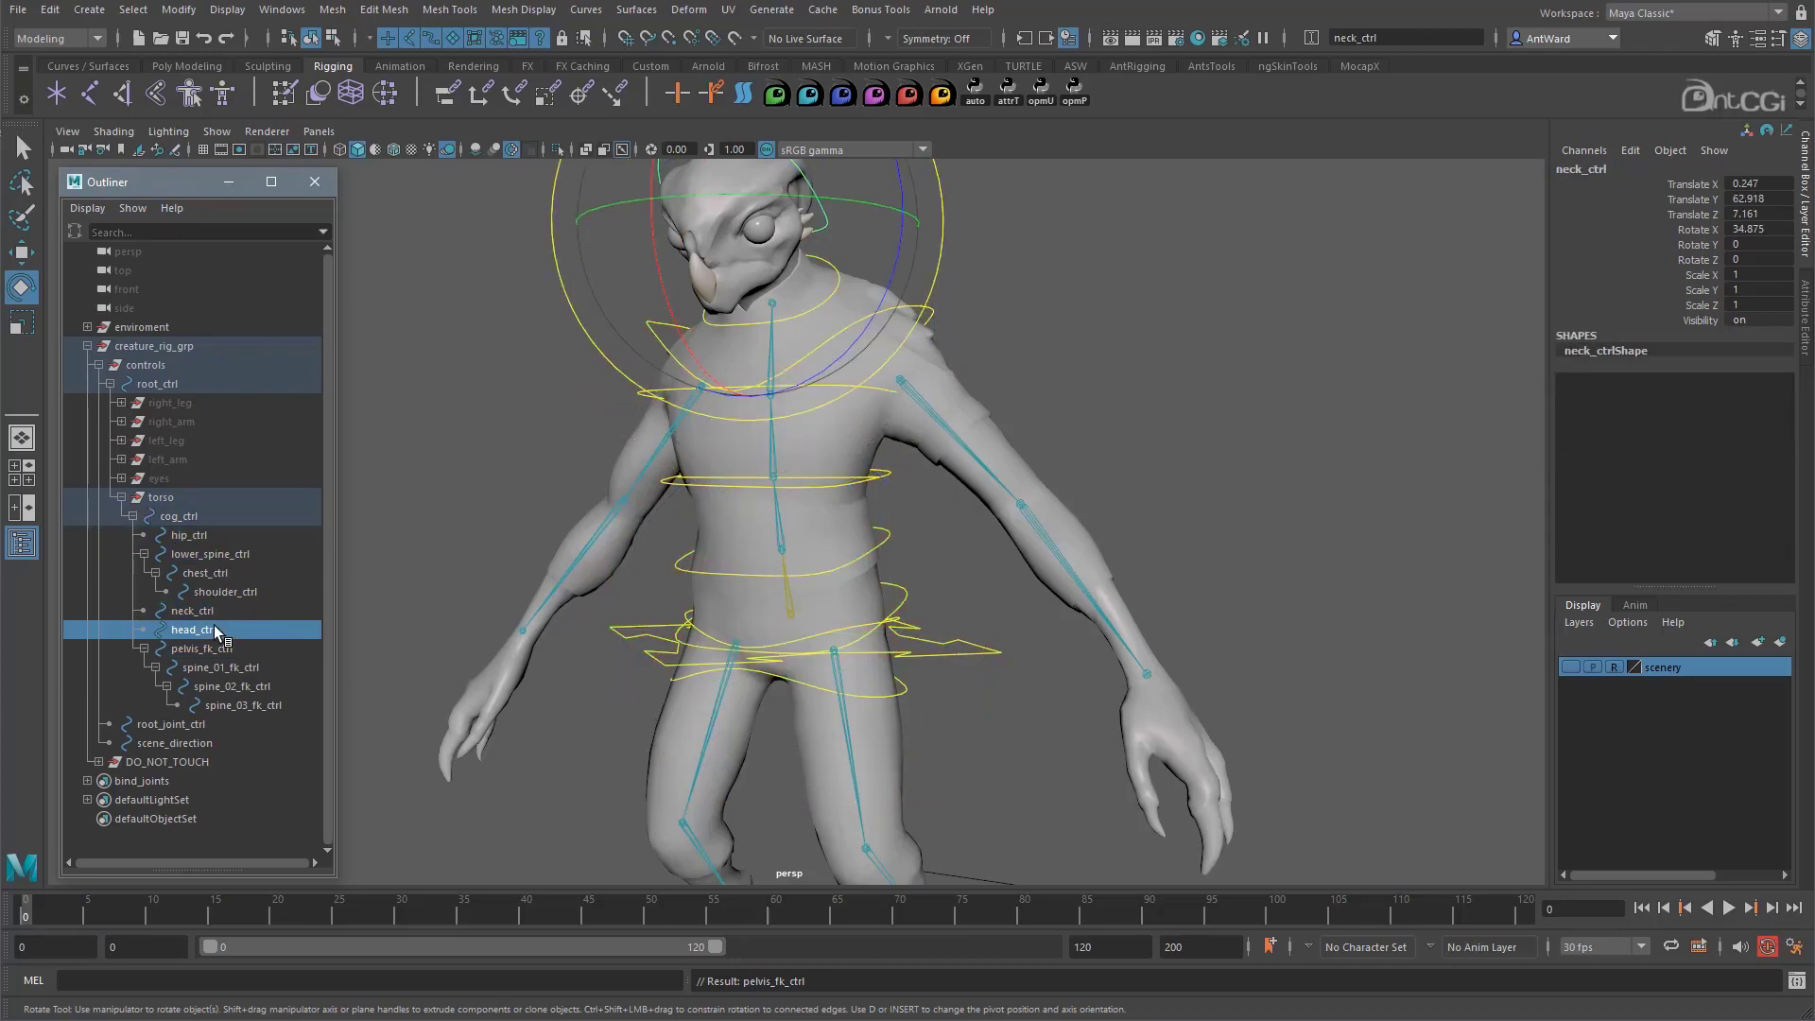
Show the full attributes of pelvis_fk_ctrl and transfer its transforms to the offset parent matrix with the opmP script
{"action": "left_click", "coordinate": [220, 647]}
{"action": "left_click_drag", "start_coordinate": [922, 637], "coordinate": [862, 608], "text": "alt"}
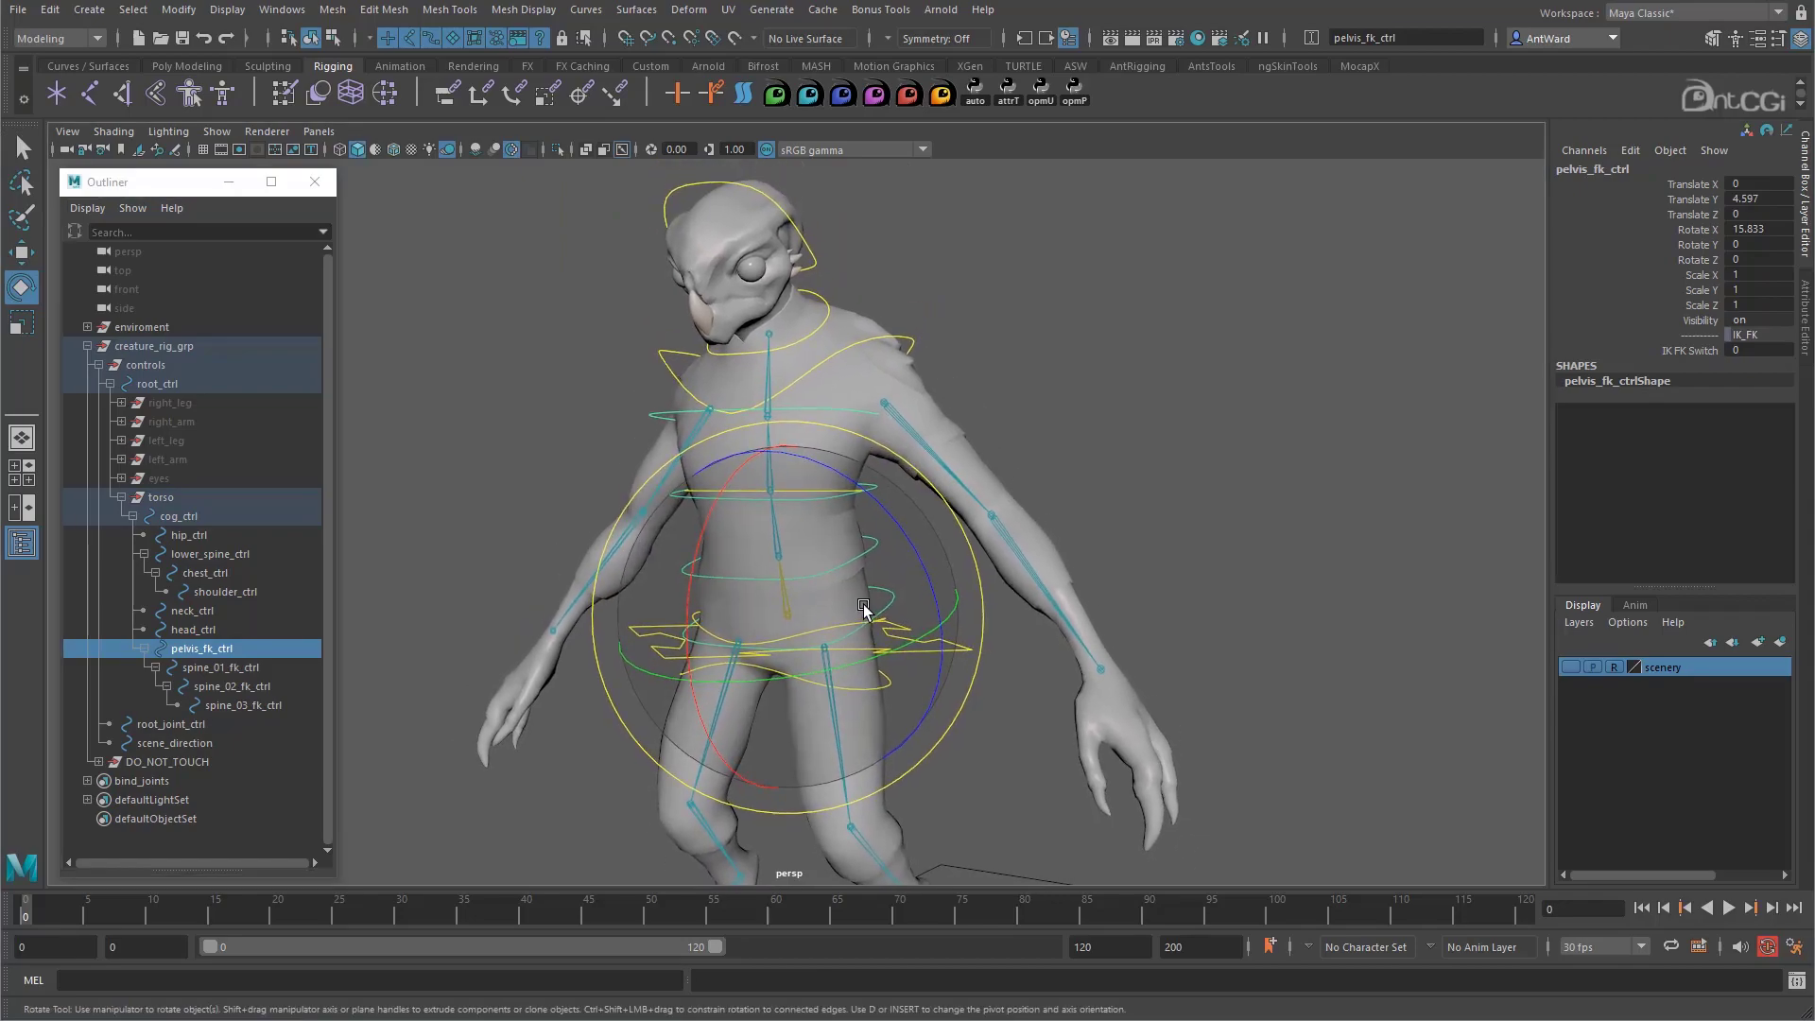
{"action": "left_click", "coordinate": [1804, 313]}
{"action": "left_click", "coordinate": [1412, 165]}
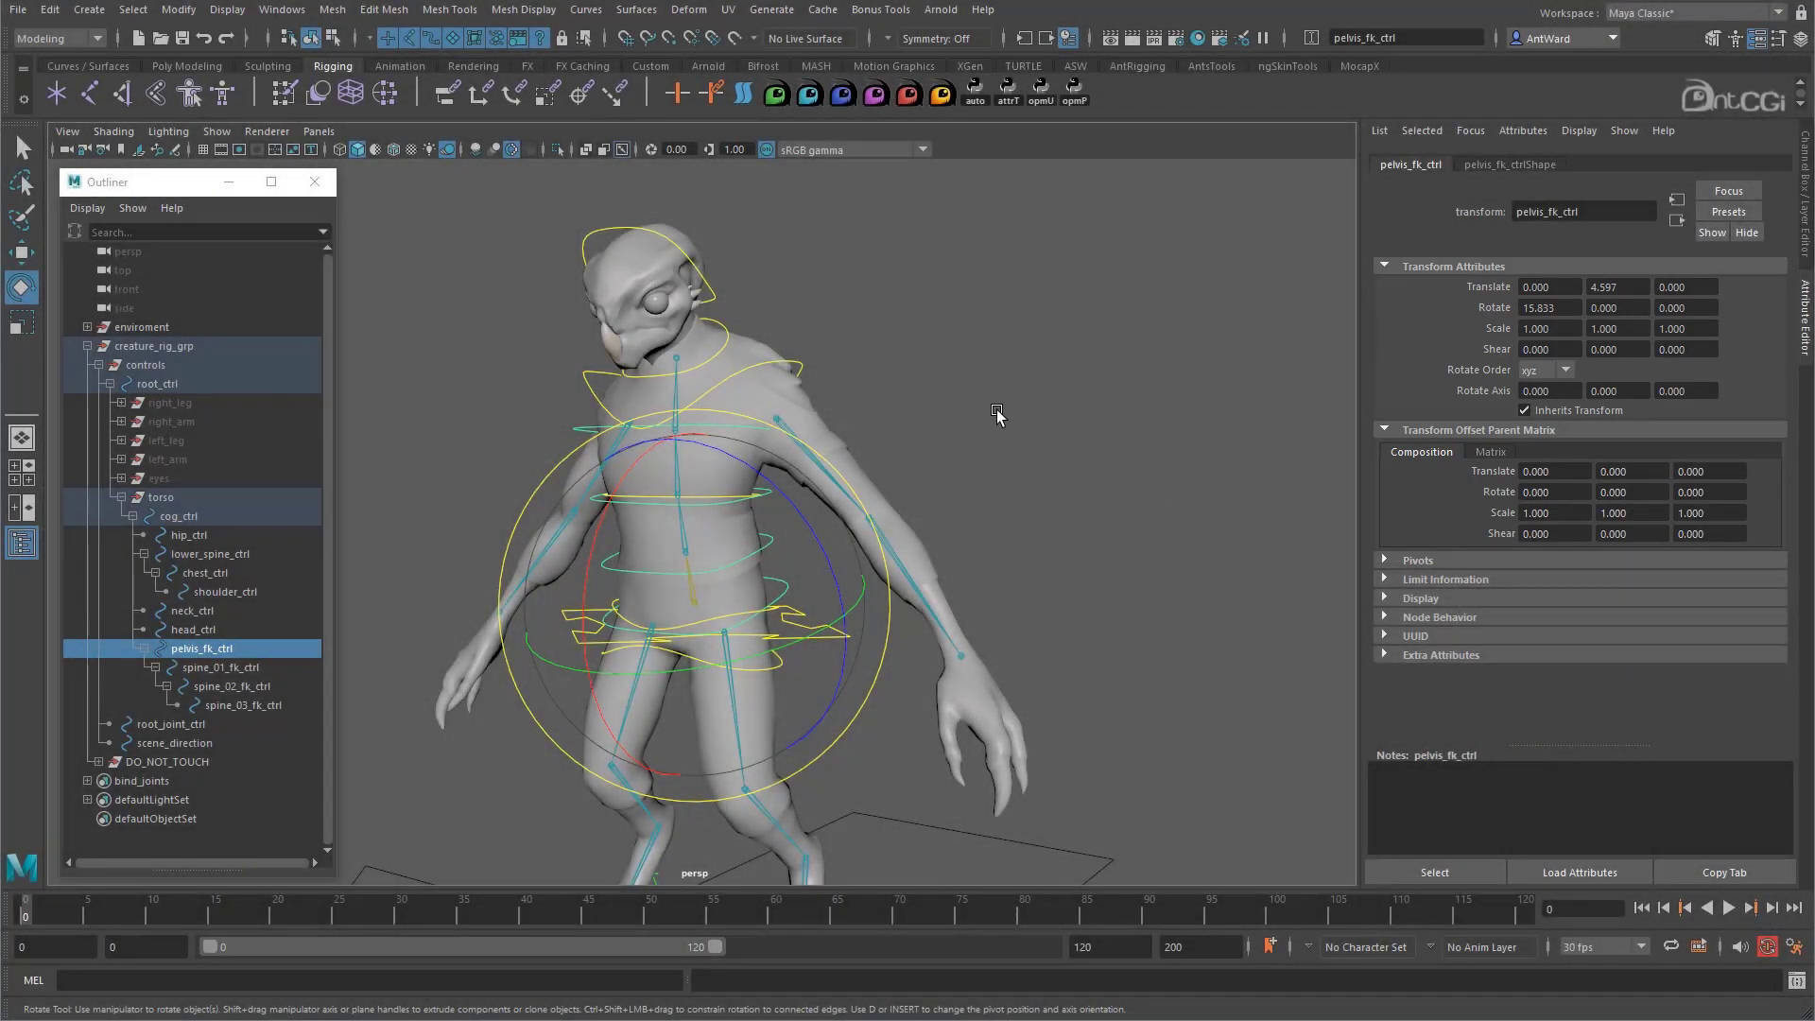
{"action": "left_click_drag", "start_coordinate": [997, 410], "coordinate": [996, 397], "text": "alt"}
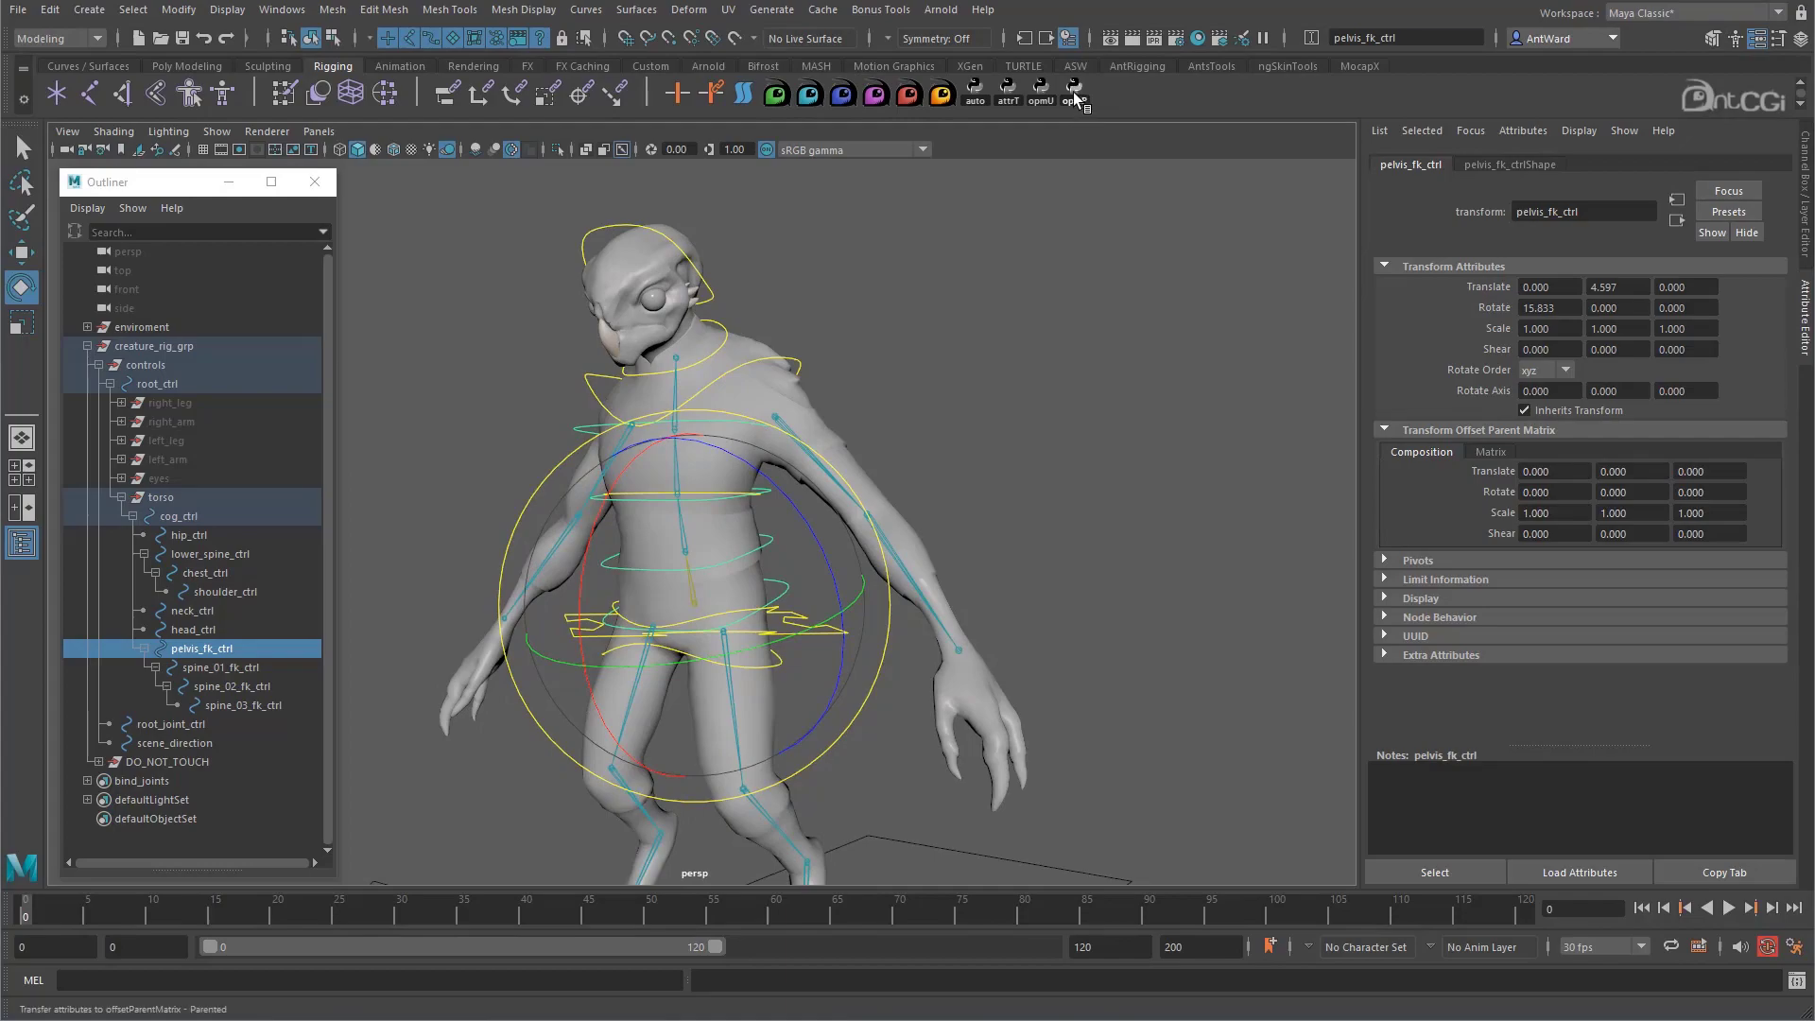
{"action": "left_click", "coordinate": [1075, 94]}
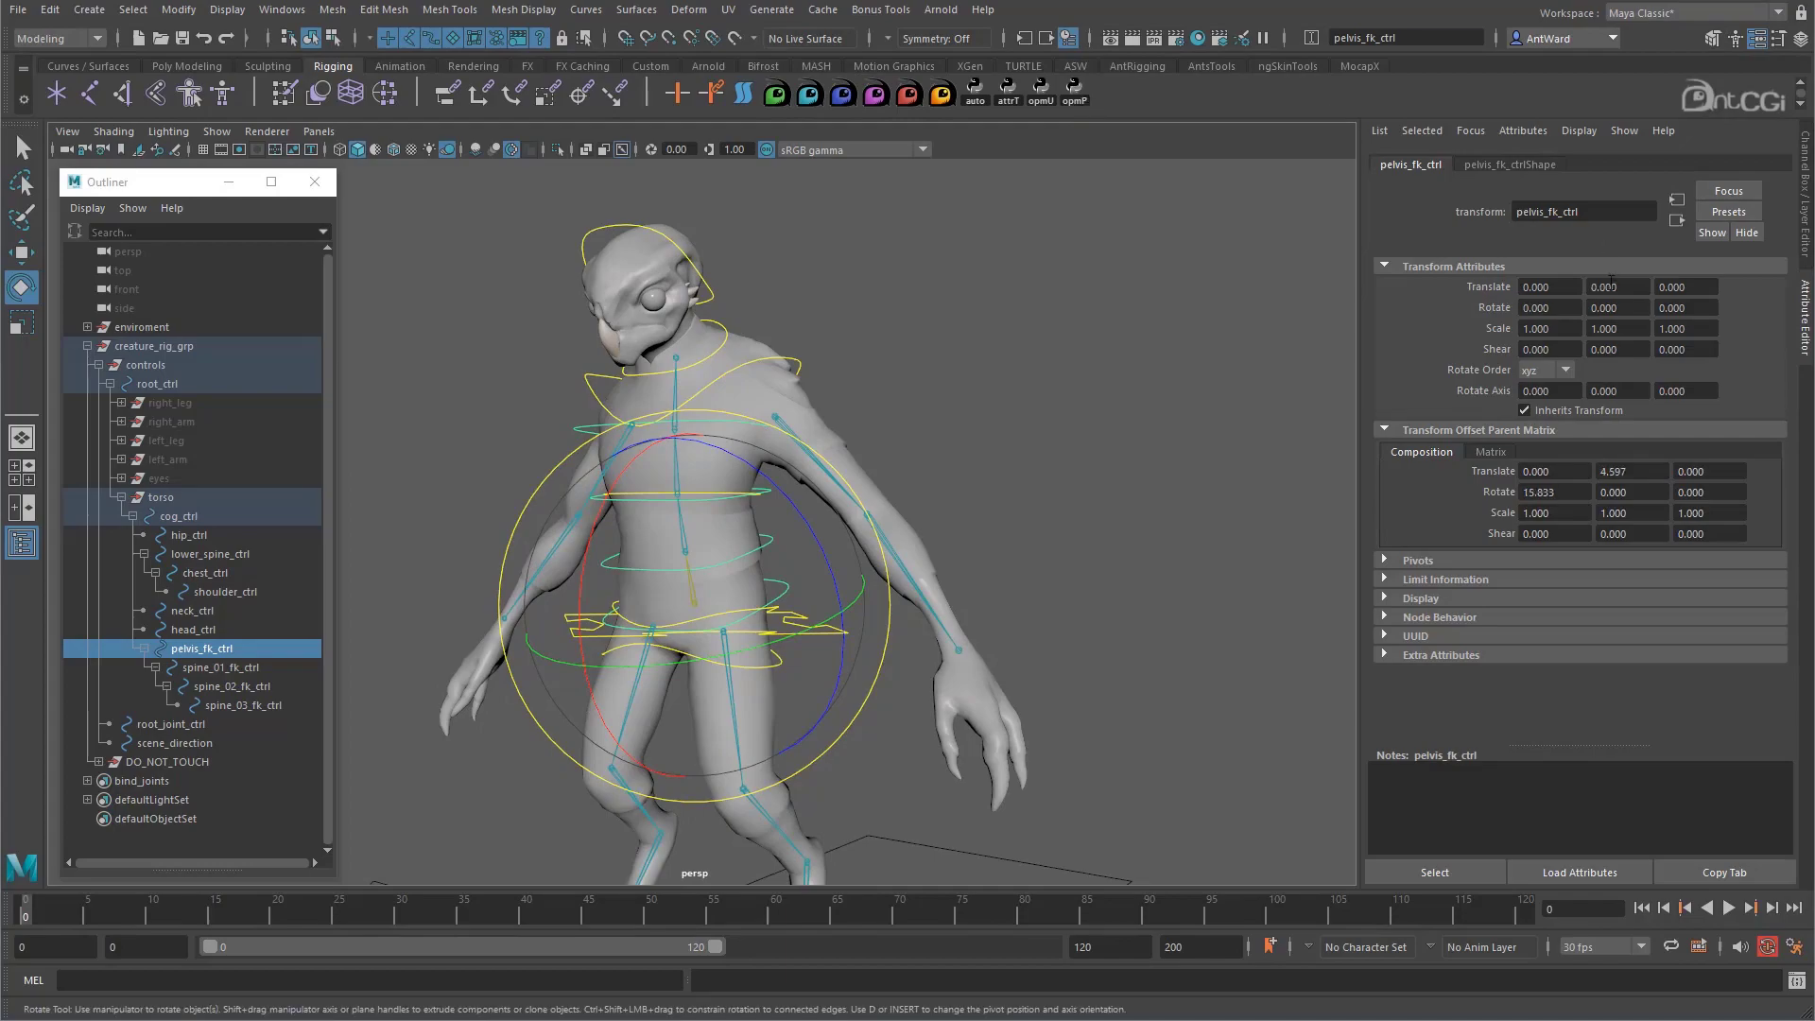
Transfer the transforms of the spine_01 to spine_03 FK controls and the hip_ctrl to head_ctrl controls to their offset parent matrices
{"action": "left_click", "coordinate": [244, 705]}
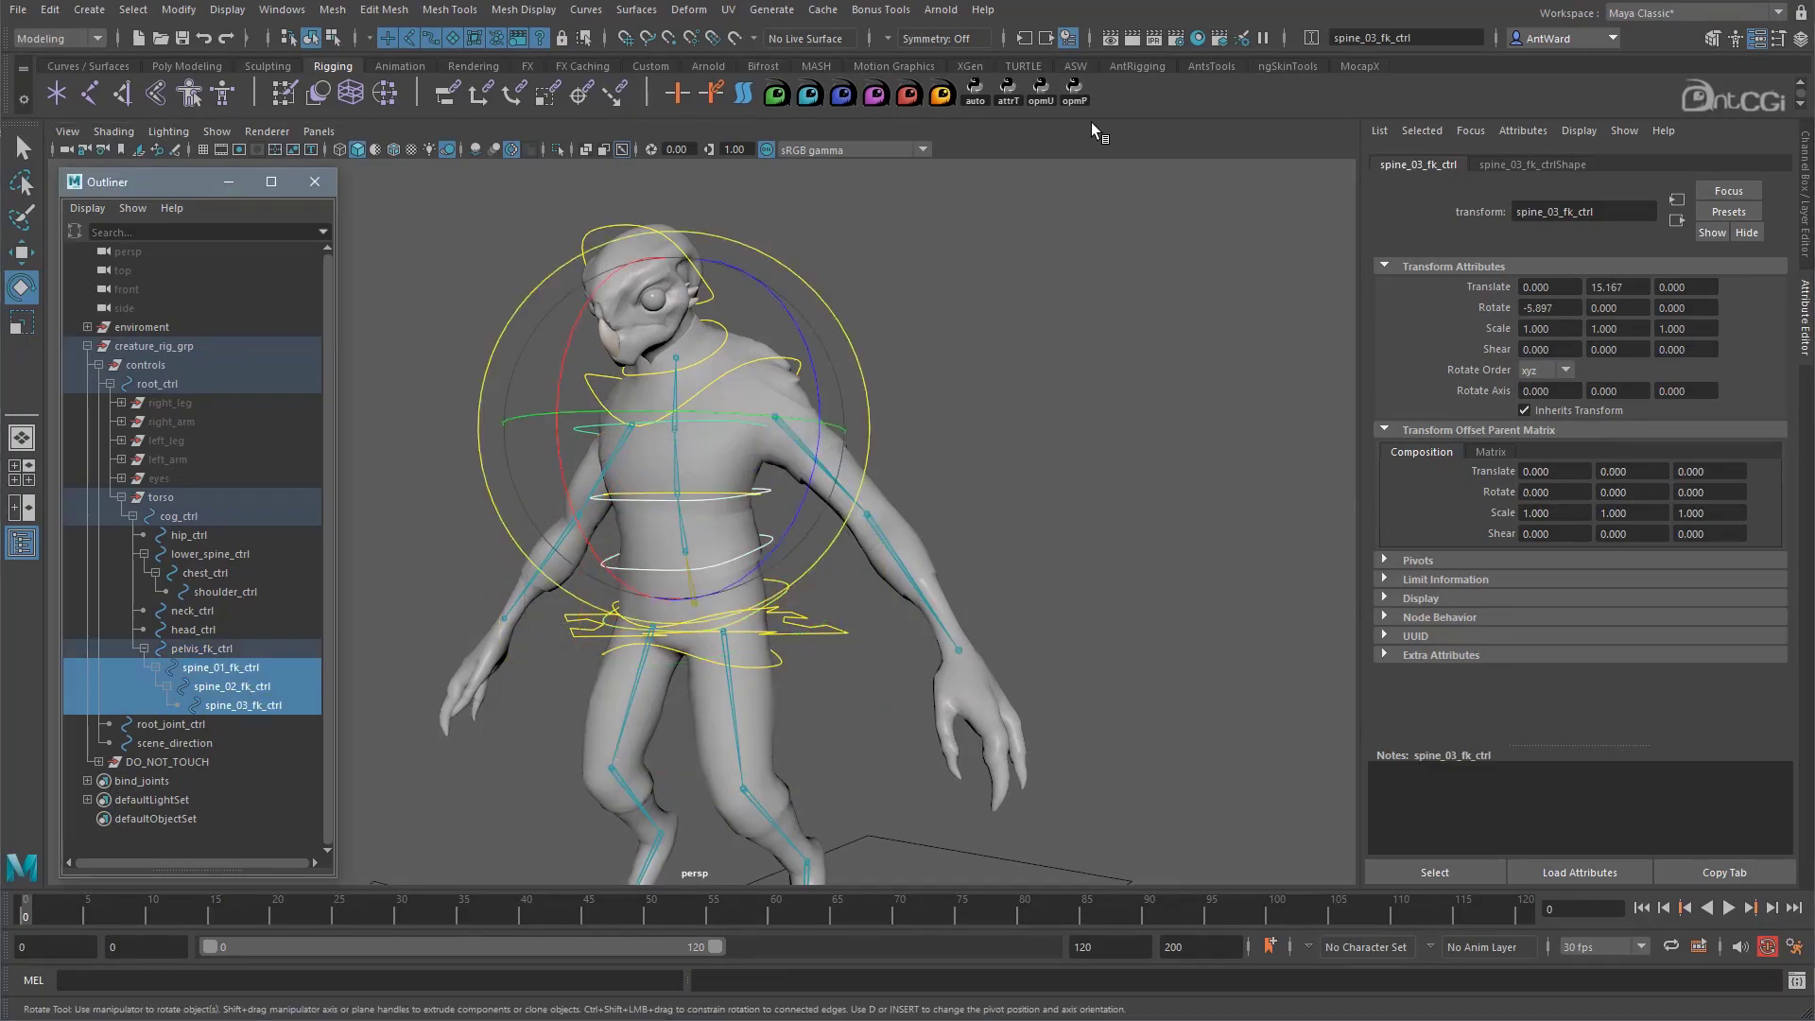
{"action": "left_click", "coordinate": [1074, 98]}
{"action": "left_click_drag", "start_coordinate": [189, 534], "coordinate": [196, 629]}
{"action": "left_click", "coordinate": [1075, 102]}
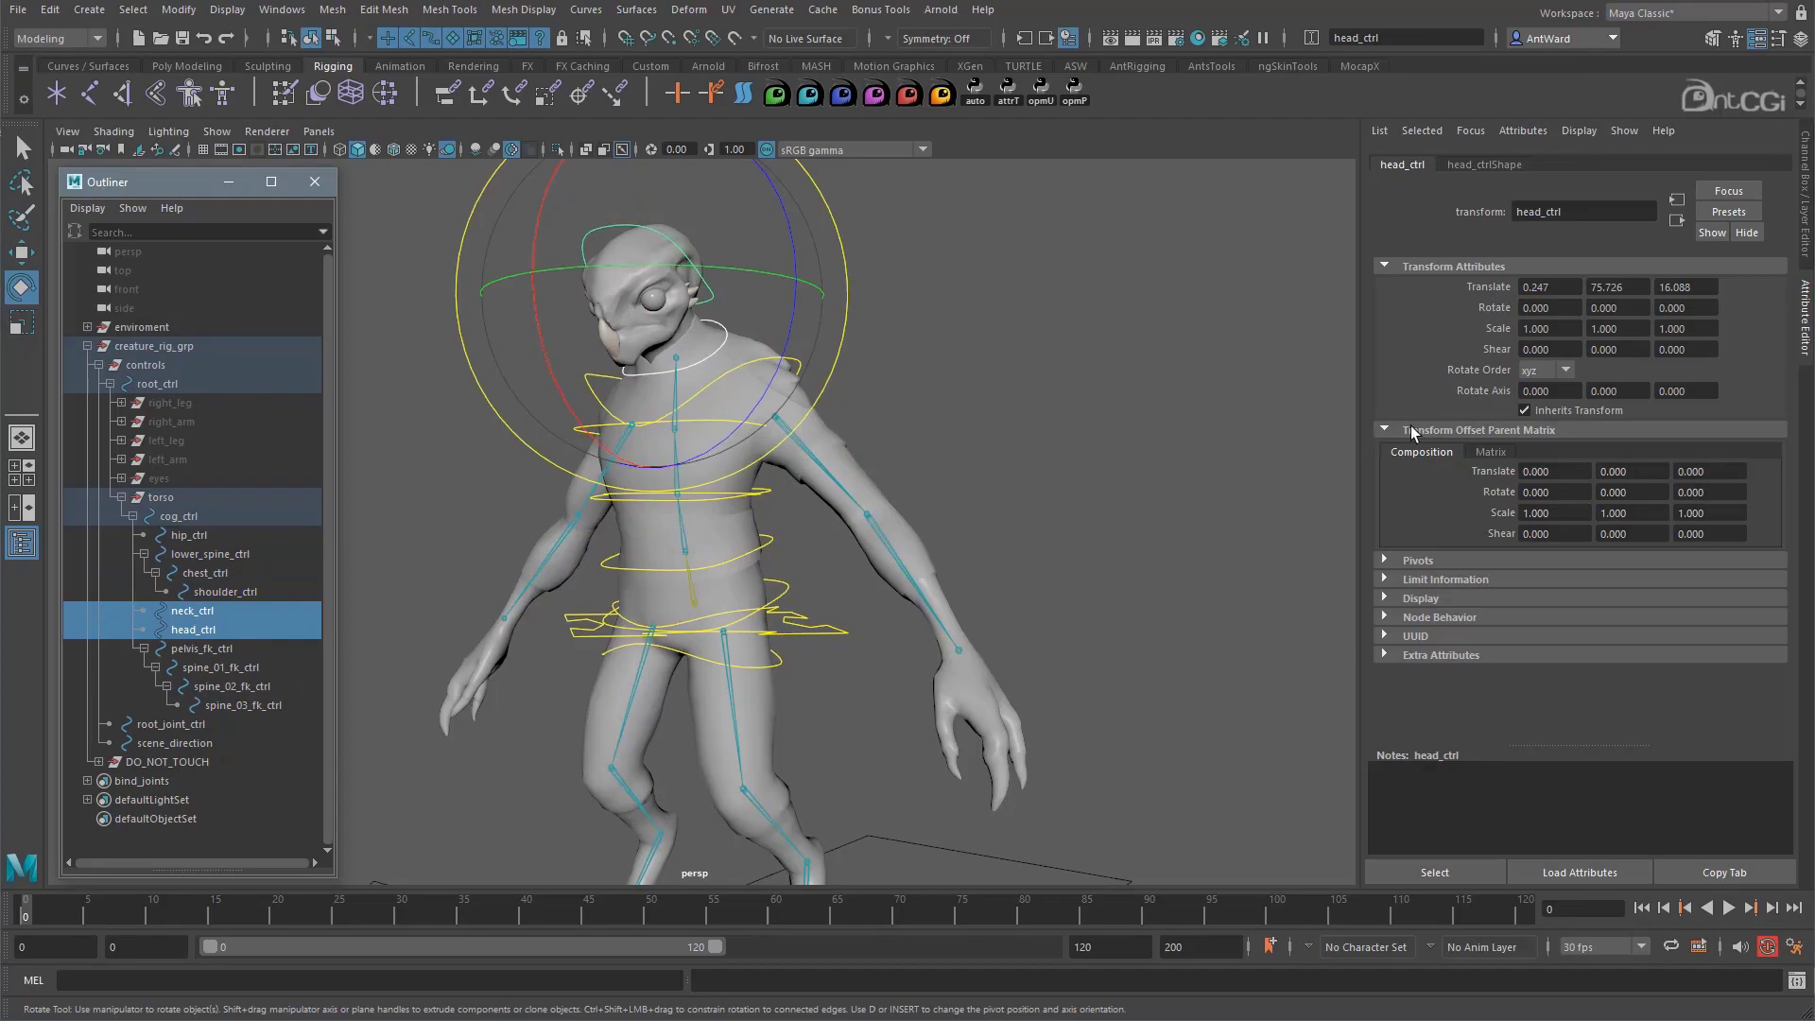
{"action": "left_click_drag", "start_coordinate": [956, 394], "coordinate": [960, 400], "text": "alt"}
{"action": "left_click", "coordinate": [960, 400]}
Select cog_ctrl and scrub its IK FK Switch attribute to check its effect on the spine
{"action": "left_click_drag", "start_coordinate": [780, 449], "coordinate": [899, 465], "text": "alt"}
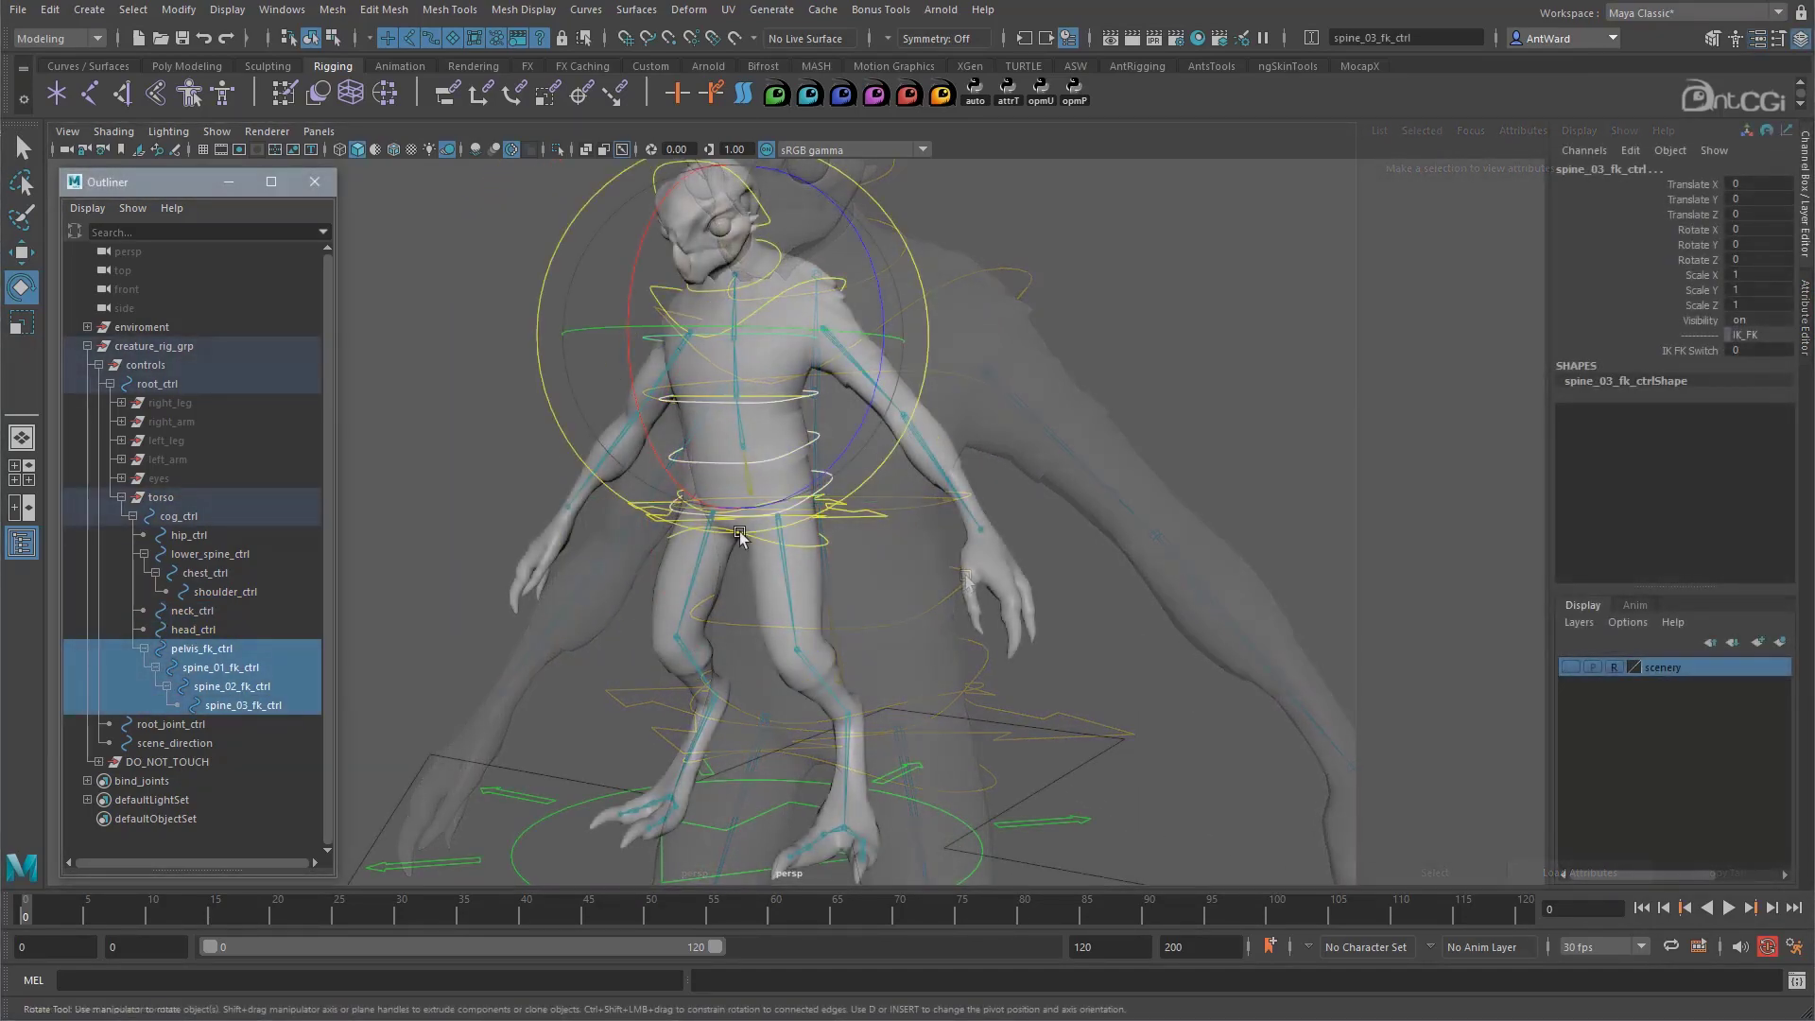
{"action": "mouse_move", "coordinate": [1164, 565]}
{"action": "left_mouse_down", "text": "alt"}
{"action": "mouse_move", "coordinate": [1075, 567]}
{"action": "mouse_move", "coordinate": [1190, 569]}
{"action": "mouse_move", "coordinate": [1021, 570]}
{"action": "mouse_move", "coordinate": [1147, 551]}
{"action": "left_mouse_up", "text": "alt"}
{"action": "left_click", "coordinate": [1147, 551]}
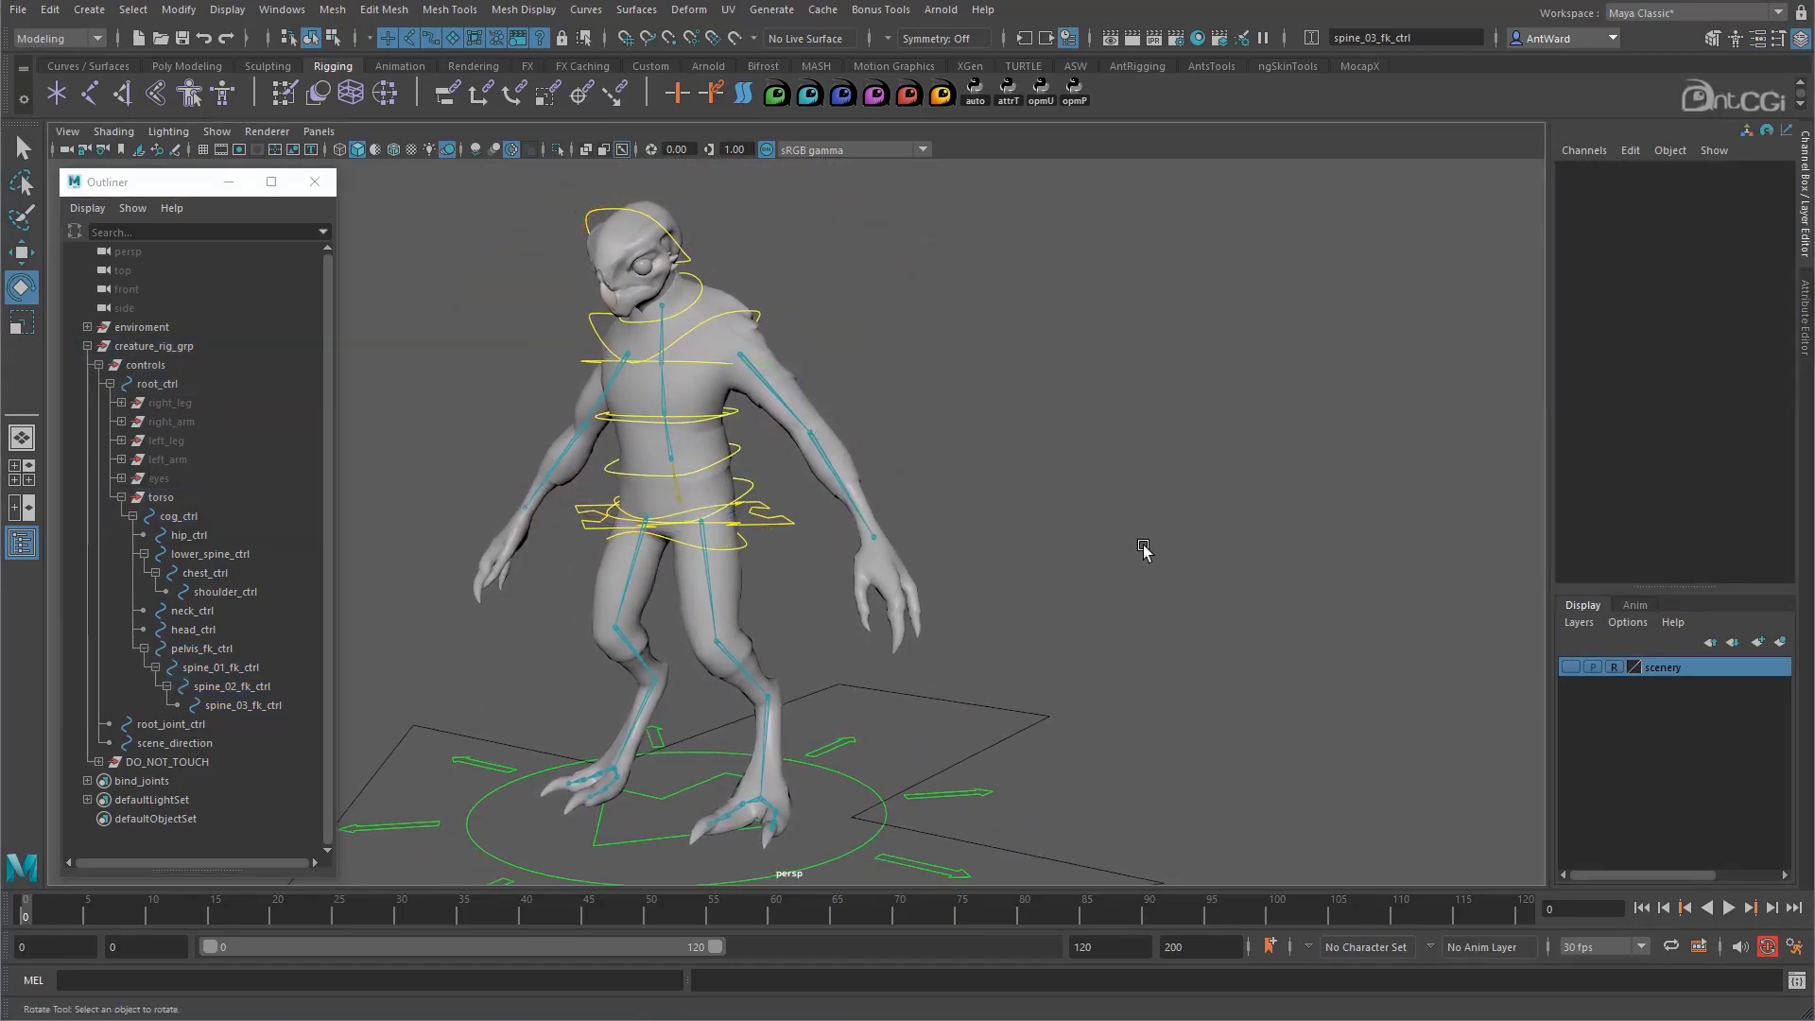
{"action": "left_click", "coordinate": [784, 523]}
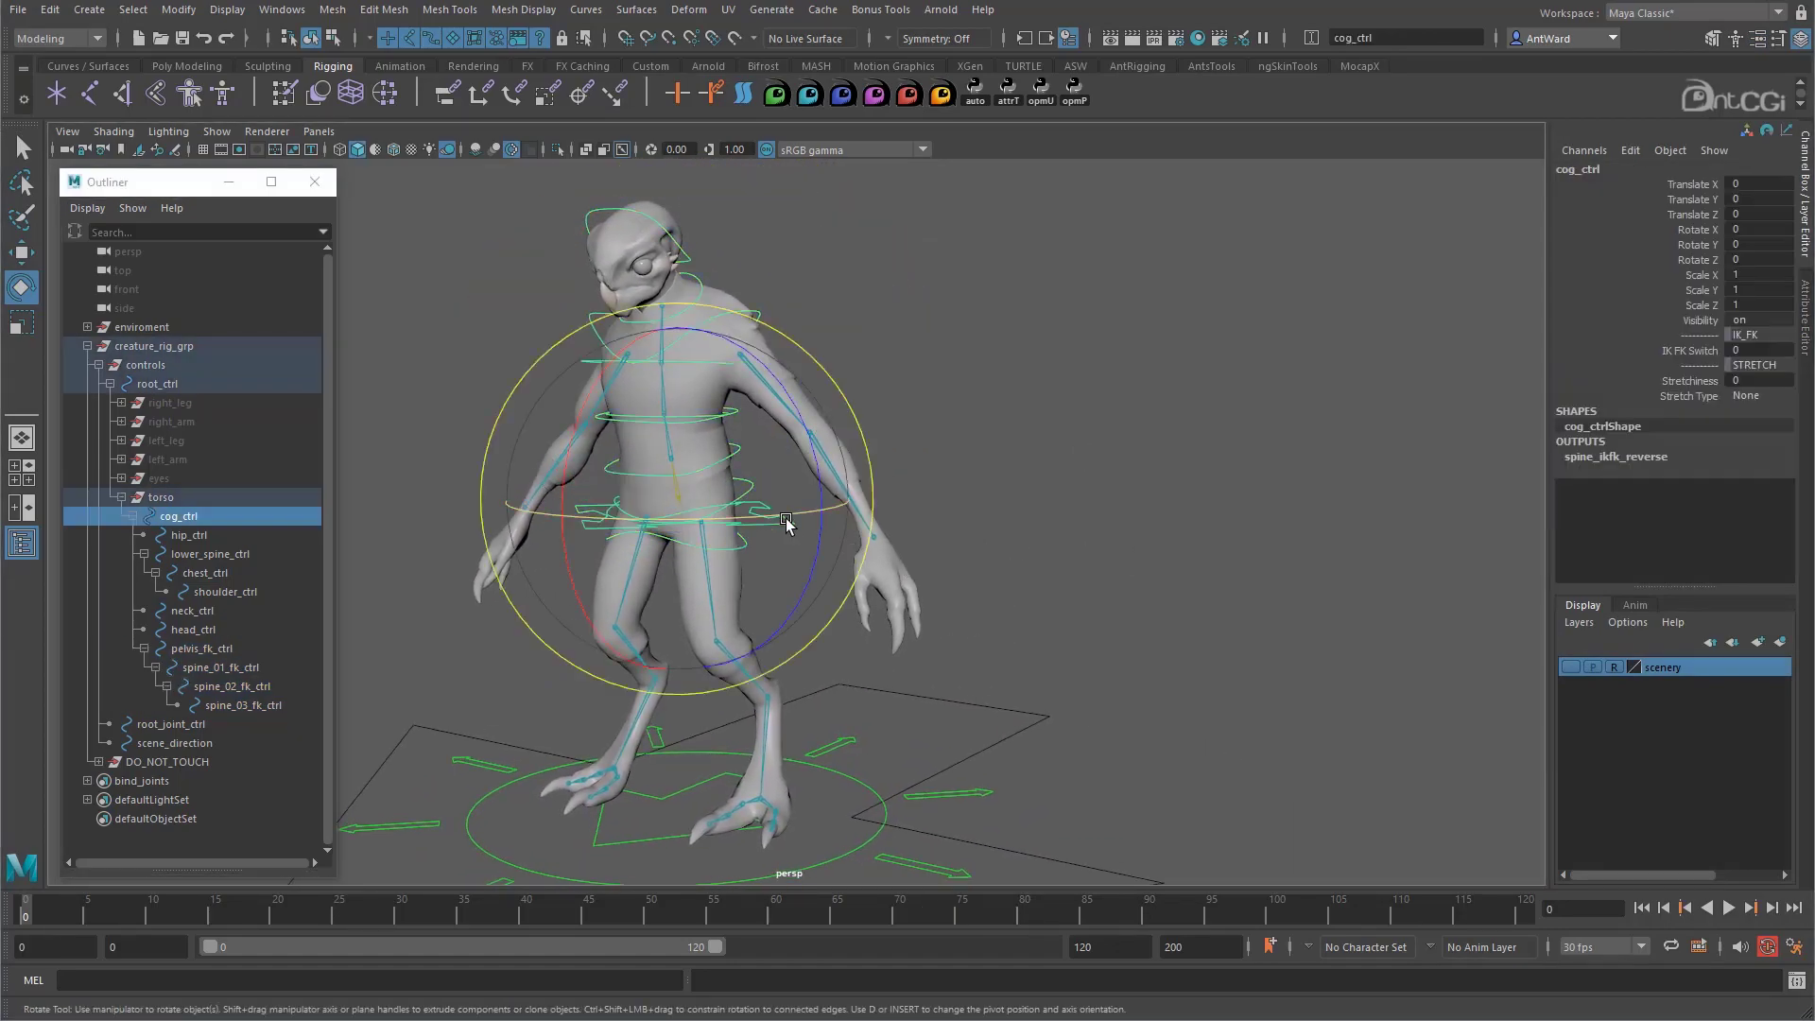
{"action": "left_click", "coordinate": [1698, 351]}
{"action": "middle_click_drag", "start_coordinate": [897, 448], "coordinate": [983, 452]}
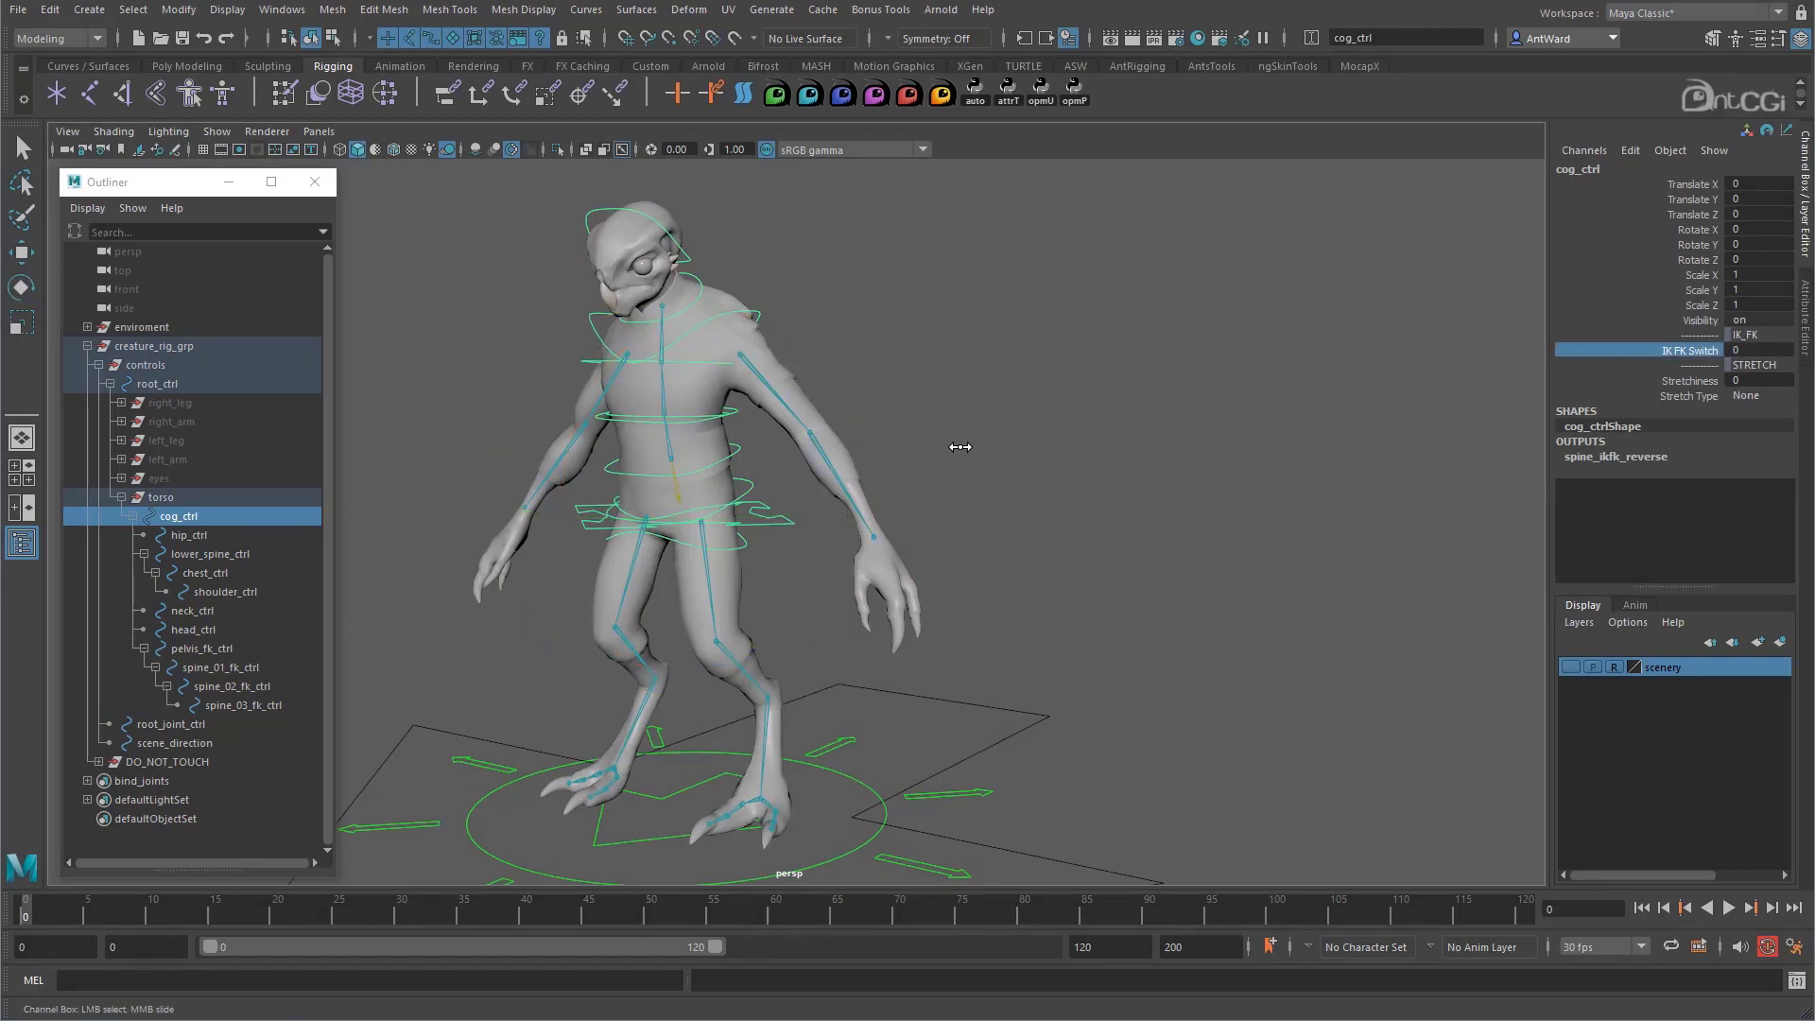
Open the Node Editor and add cog_ctrl to the graph
{"action": "left_click", "coordinate": [288, 12]}
{"action": "left_click", "coordinate": [315, 257]}
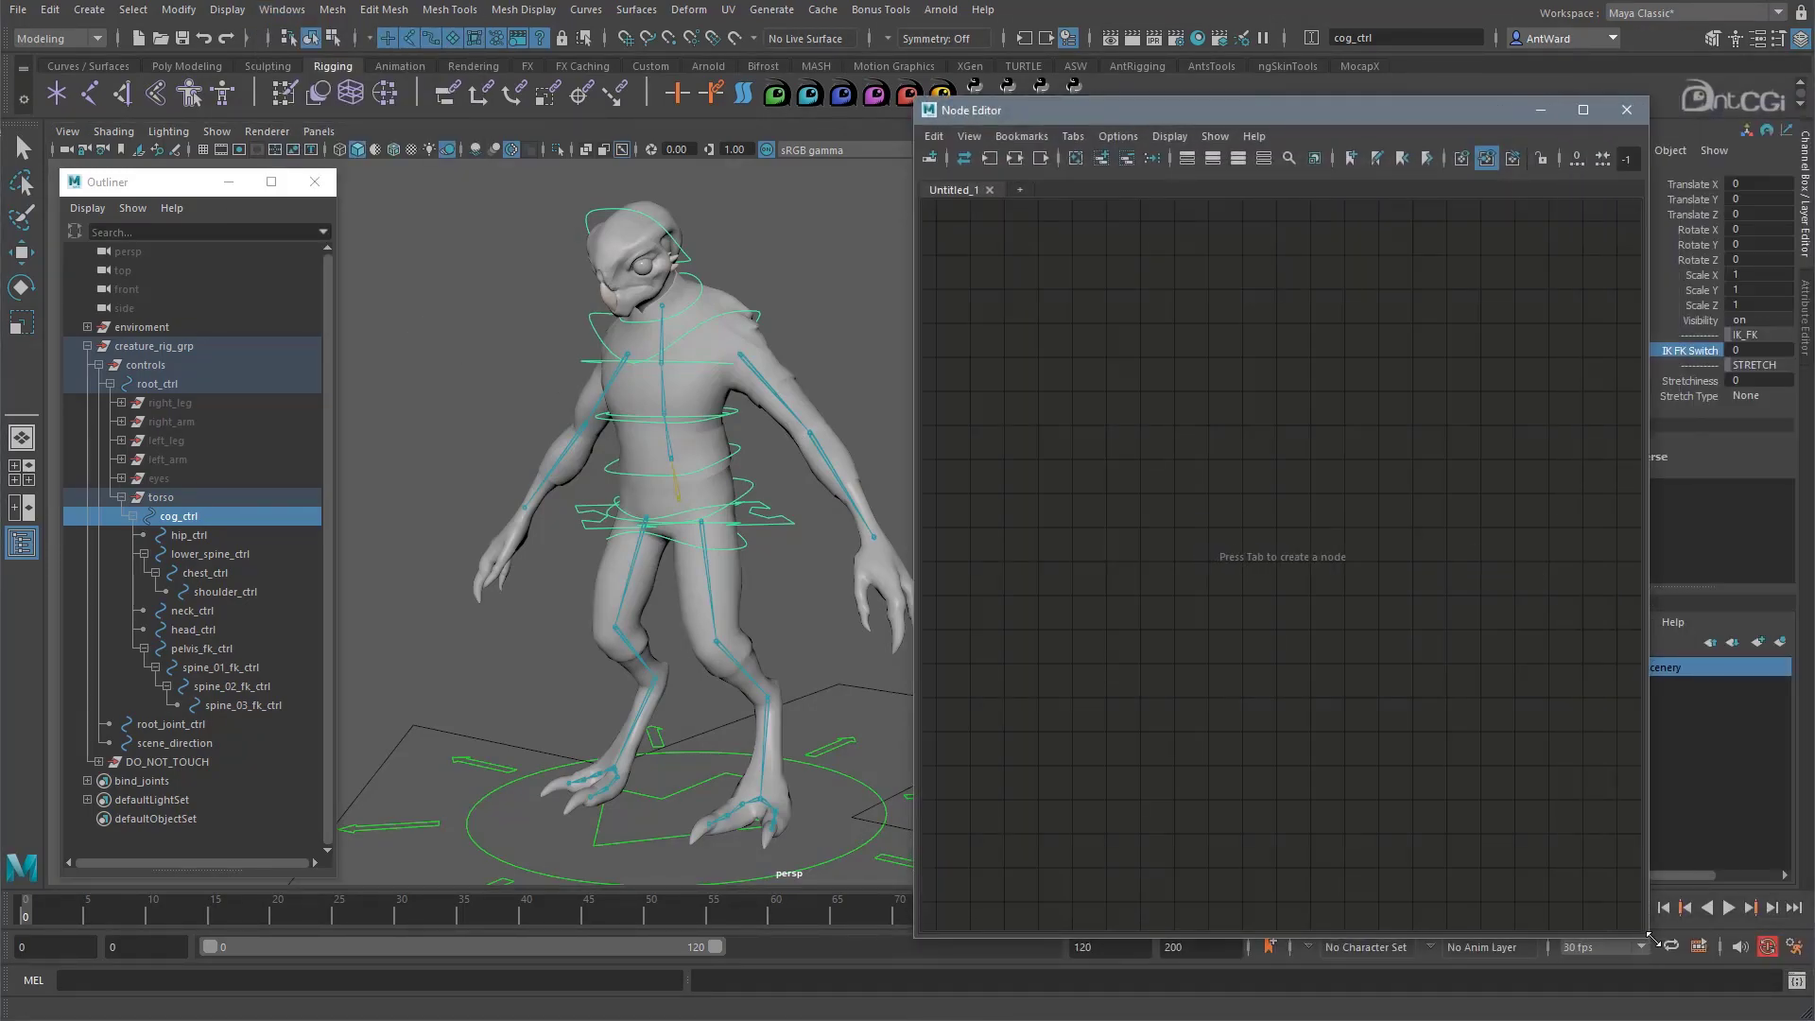
{"action": "left_click_drag", "start_coordinate": [1127, 106], "coordinate": [1087, 121]}
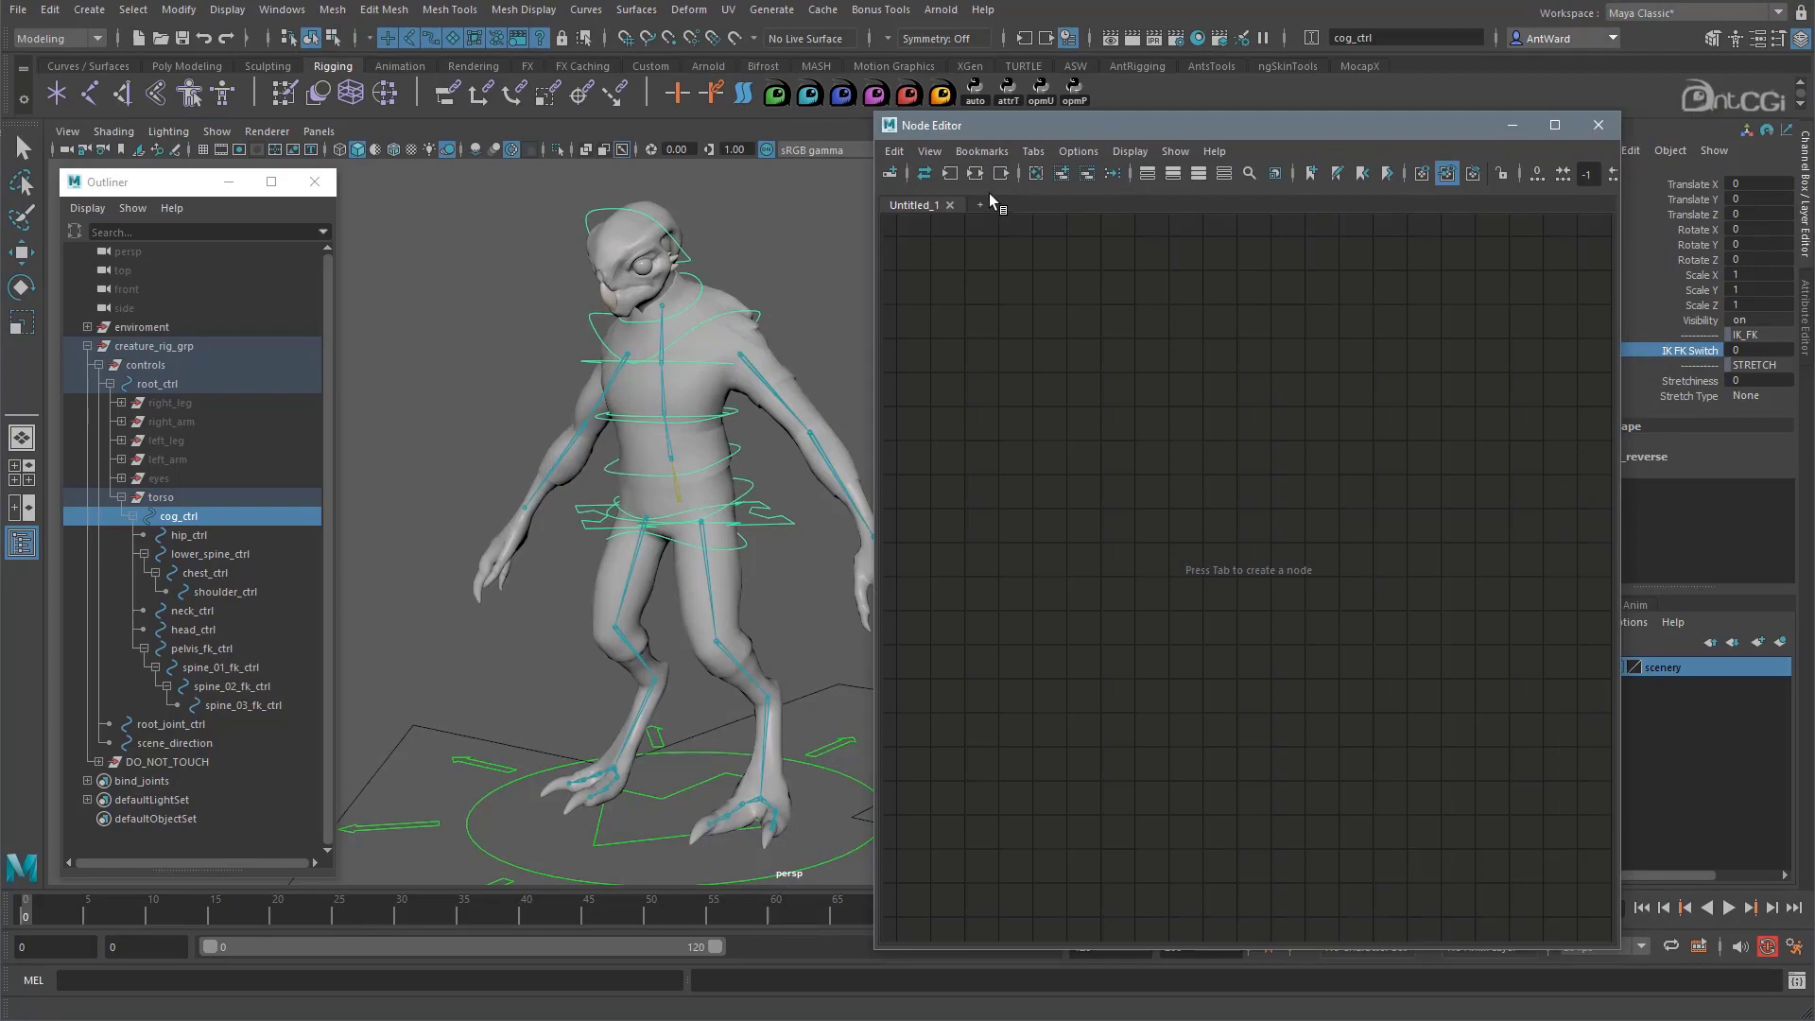
{"action": "left_click", "coordinate": [1061, 175]}
Remove cog_ctrlShape from the graph, and reposition the cog_ctrl node with all its attributes displayed
{"action": "left_click", "coordinate": [1203, 656]}
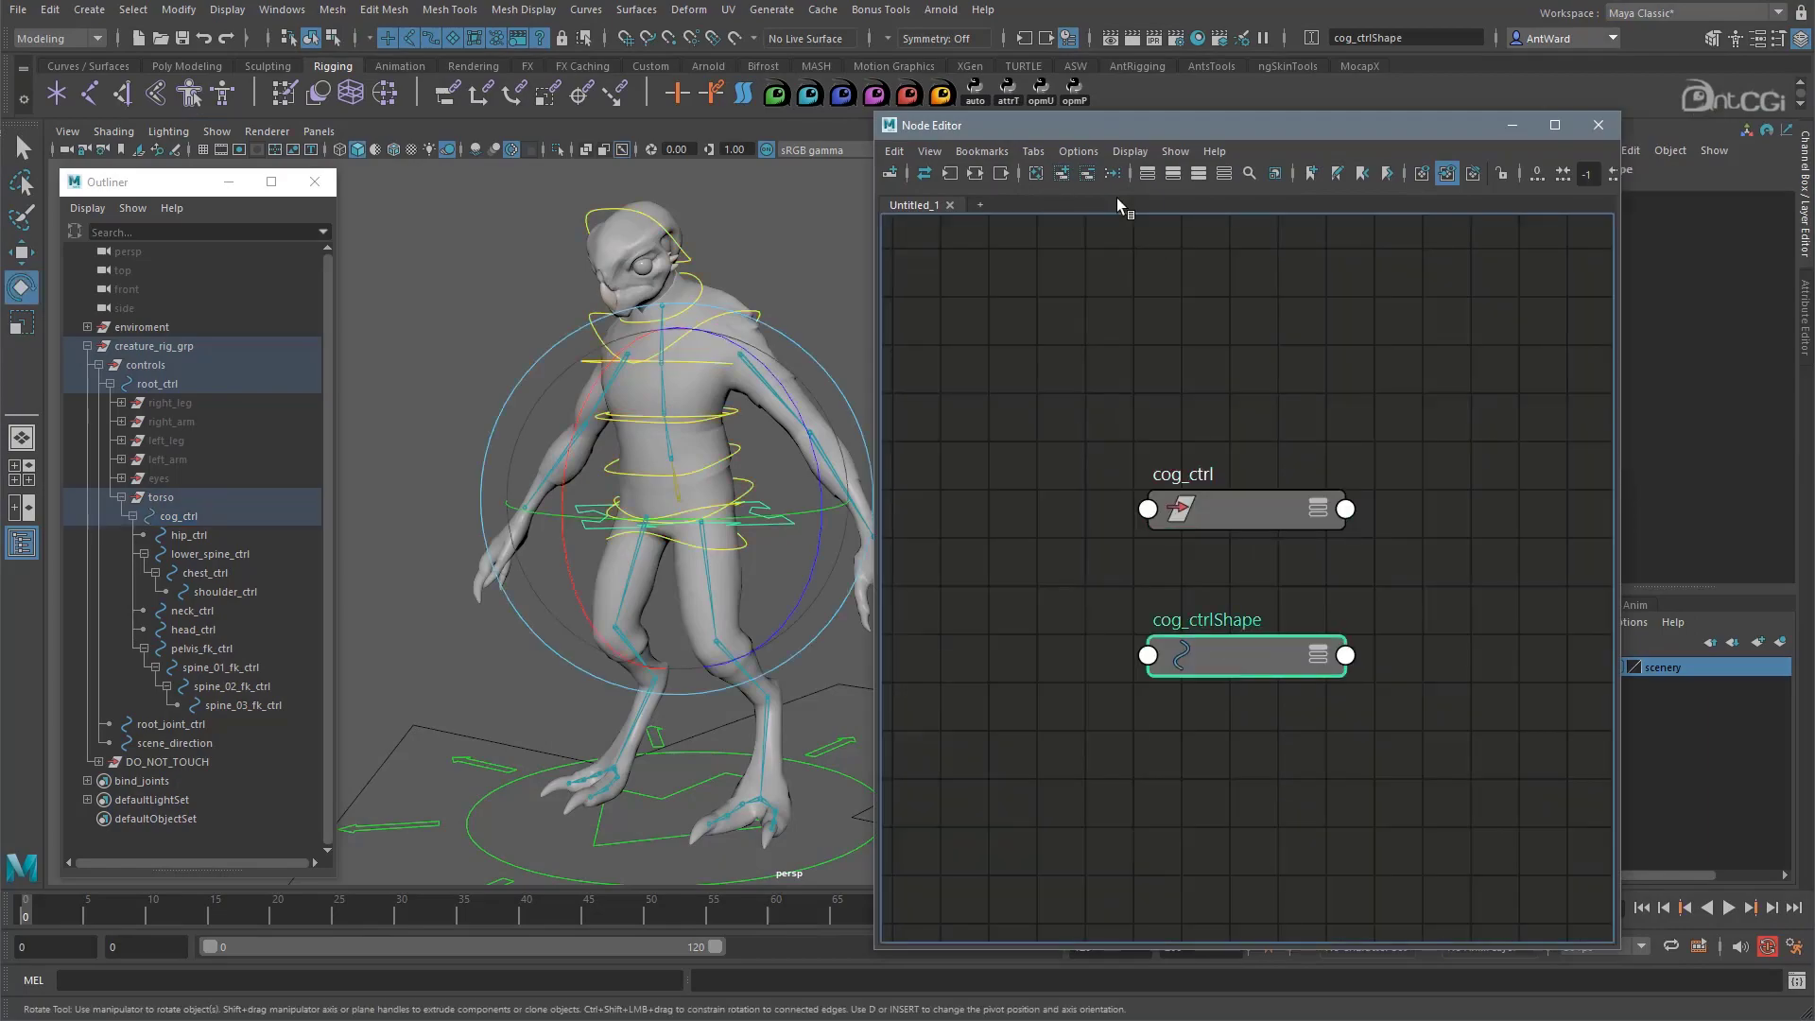
{"action": "left_click", "coordinate": [1088, 174]}
{"action": "left_click_drag", "start_coordinate": [1229, 515], "coordinate": [1043, 354]}
{"action": "key", "text": "3"}
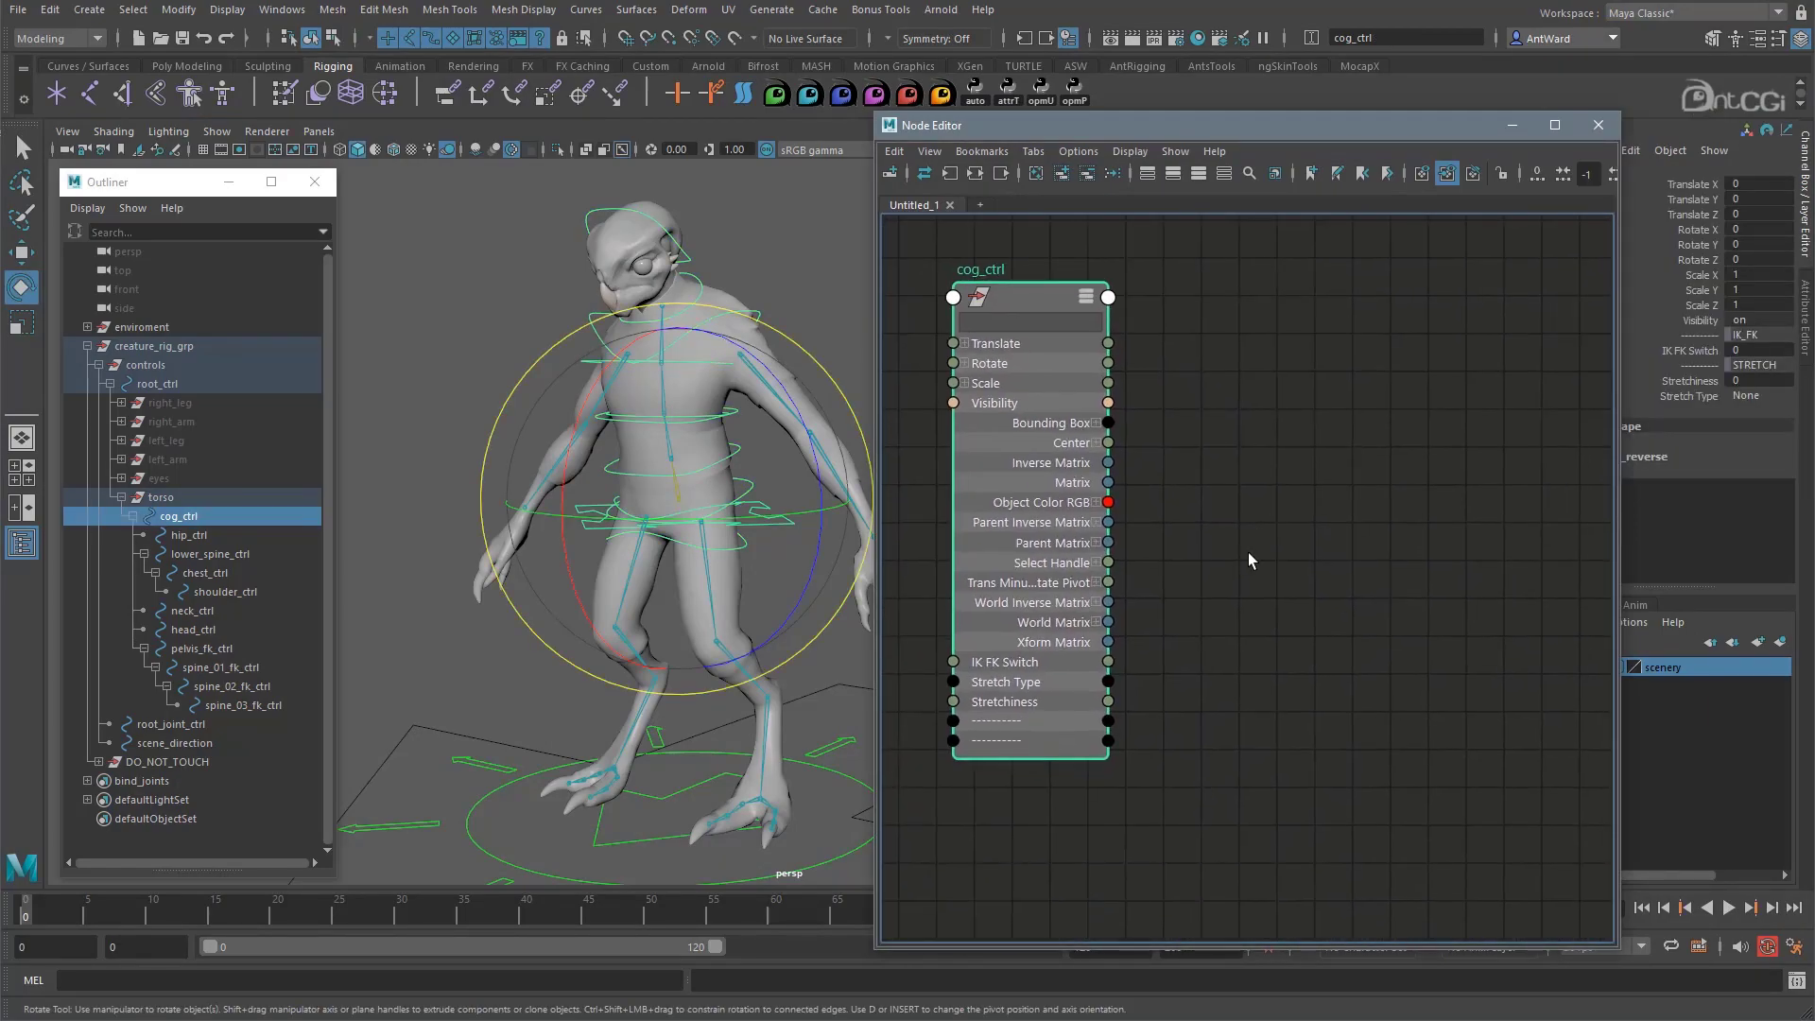
Add pelvis_fk_ctrl to the graph without its shape node and place it beside cog_ctrl
{"action": "middle_click_drag", "start_coordinate": [761, 536], "coordinate": [642, 525], "text": "alt"}
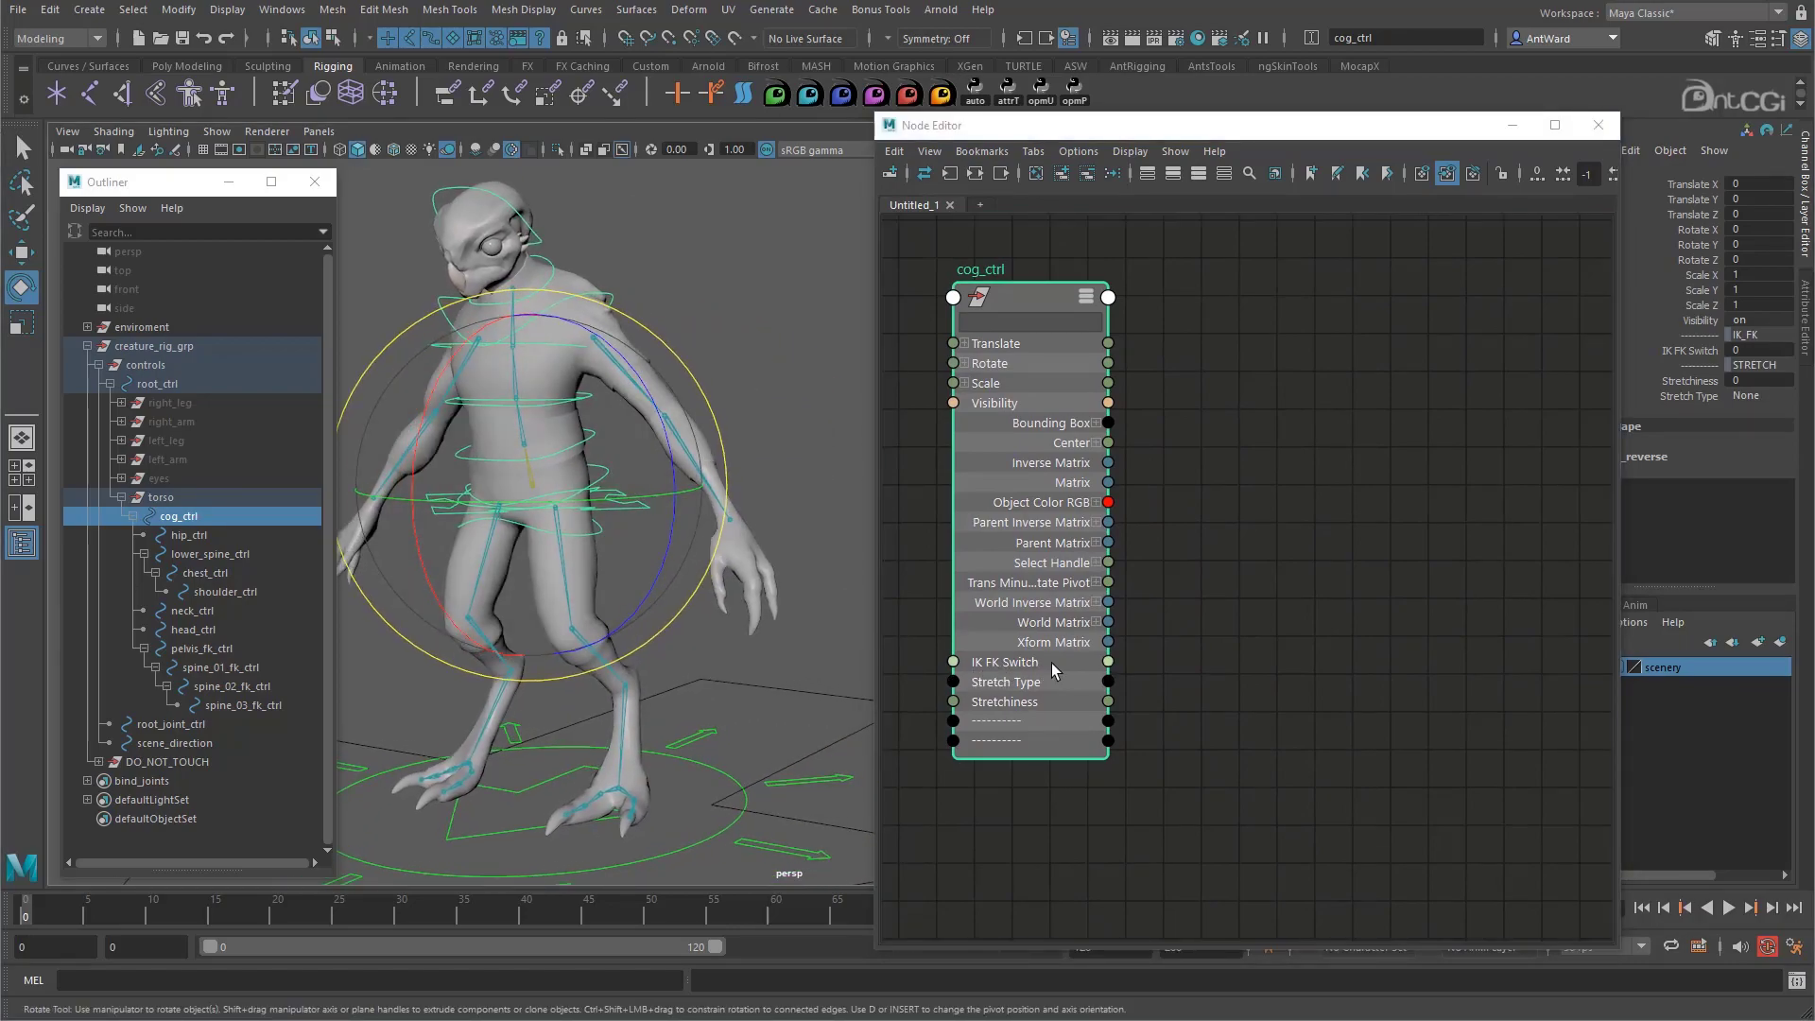
{"action": "left_click", "coordinate": [195, 651]}
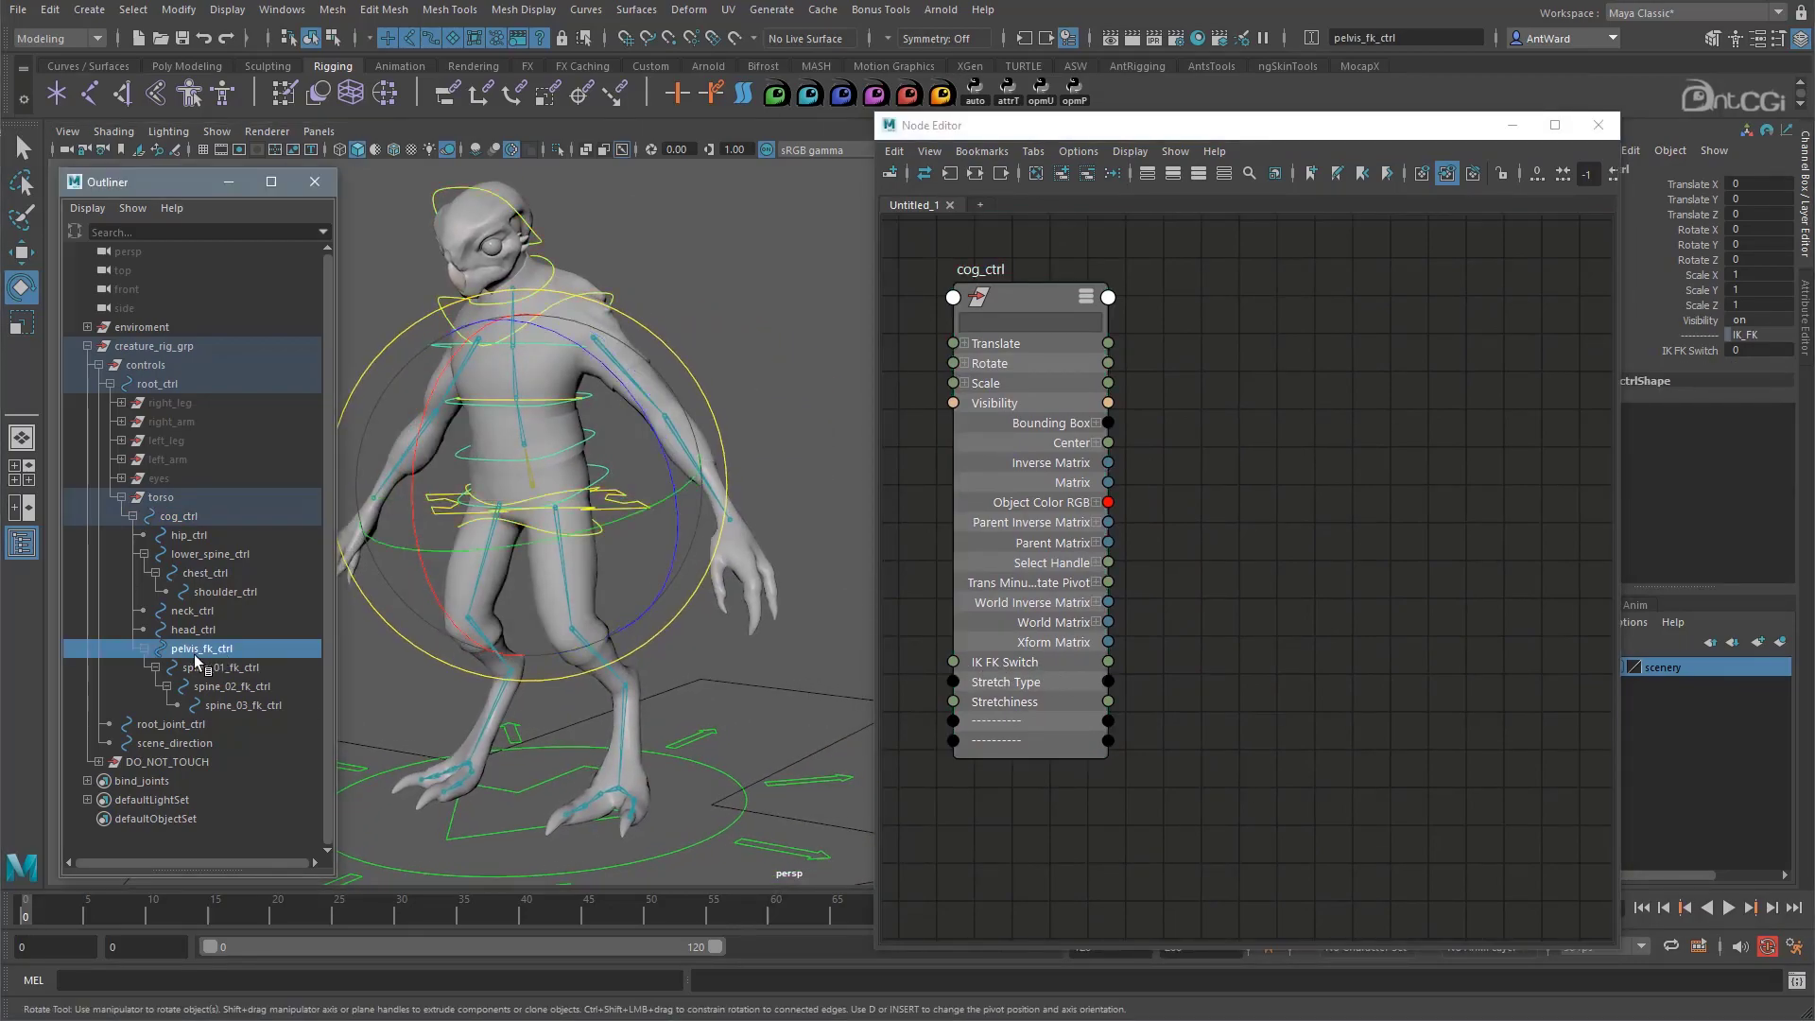
{"action": "middle_click_drag", "start_coordinate": [193, 652], "coordinate": [1376, 416]}
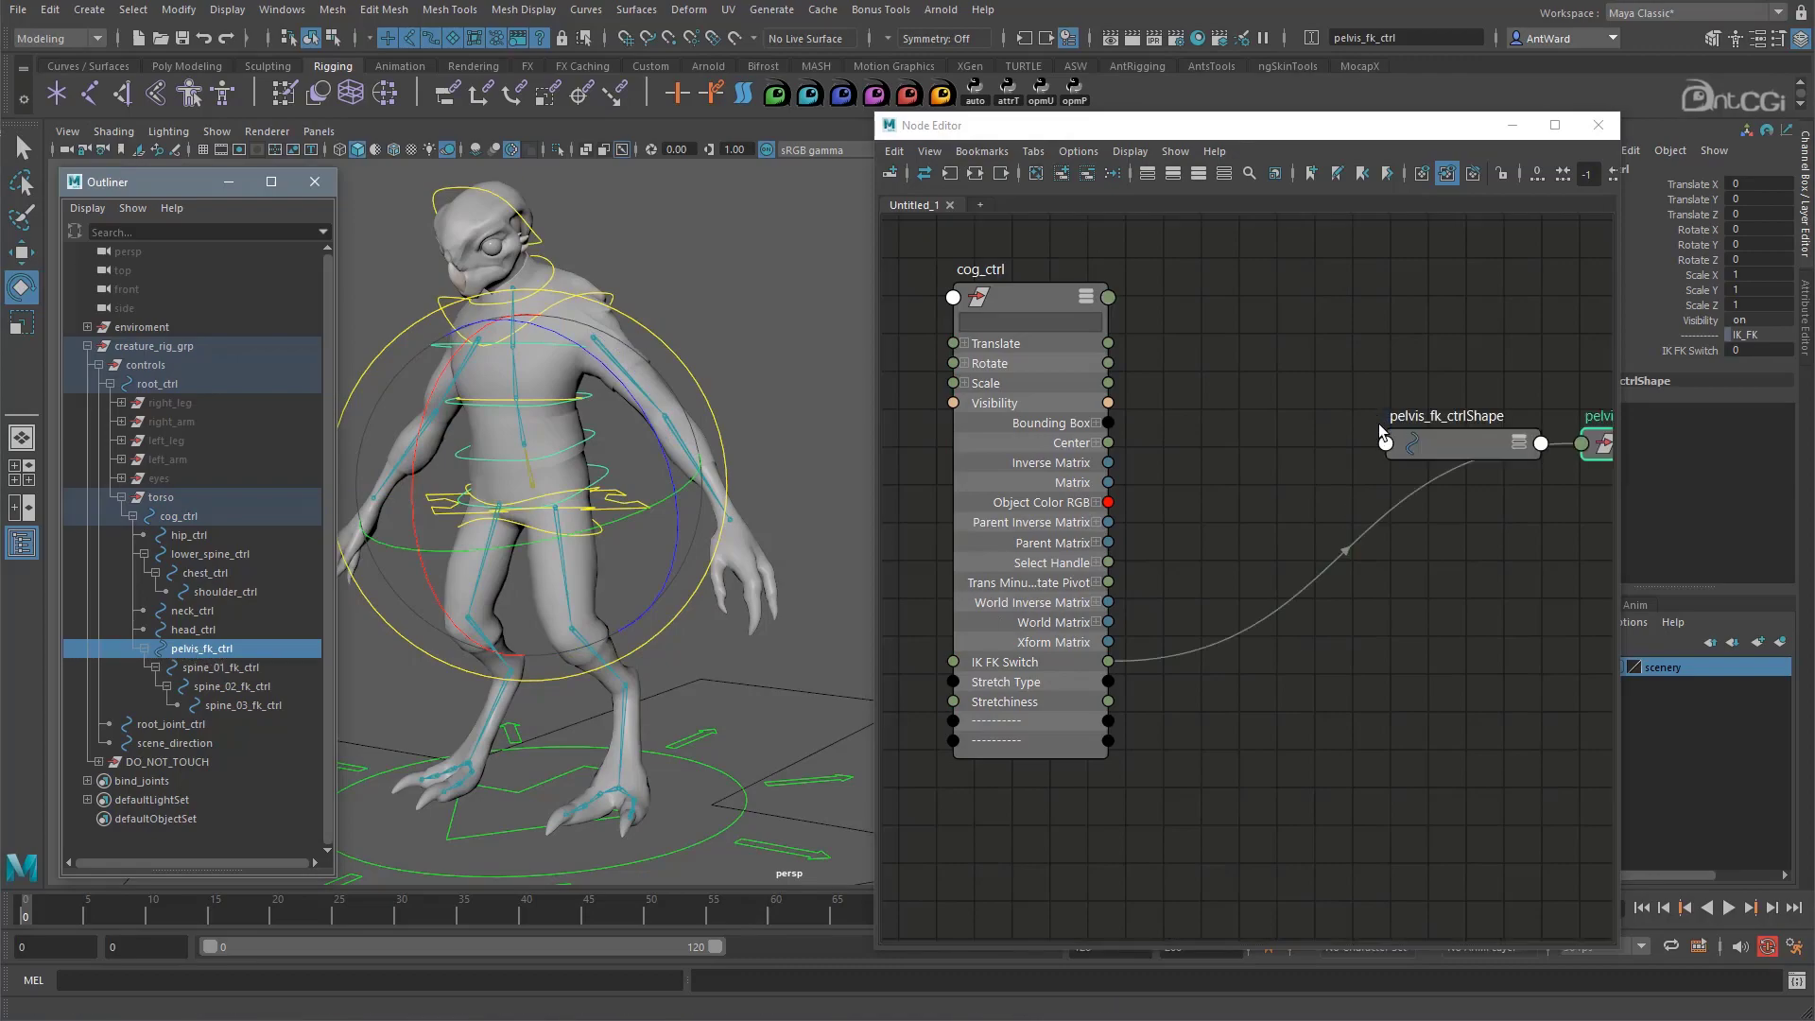
{"action": "scroll", "coordinate": [1378, 424], "scroll_direction": "down", "scroll_amount": 1}
{"action": "left_click", "coordinate": [1454, 454]}
{"action": "left_click", "coordinate": [1087, 174]}
{"action": "left_click_drag", "start_coordinate": [1599, 458], "coordinate": [1420, 354]}
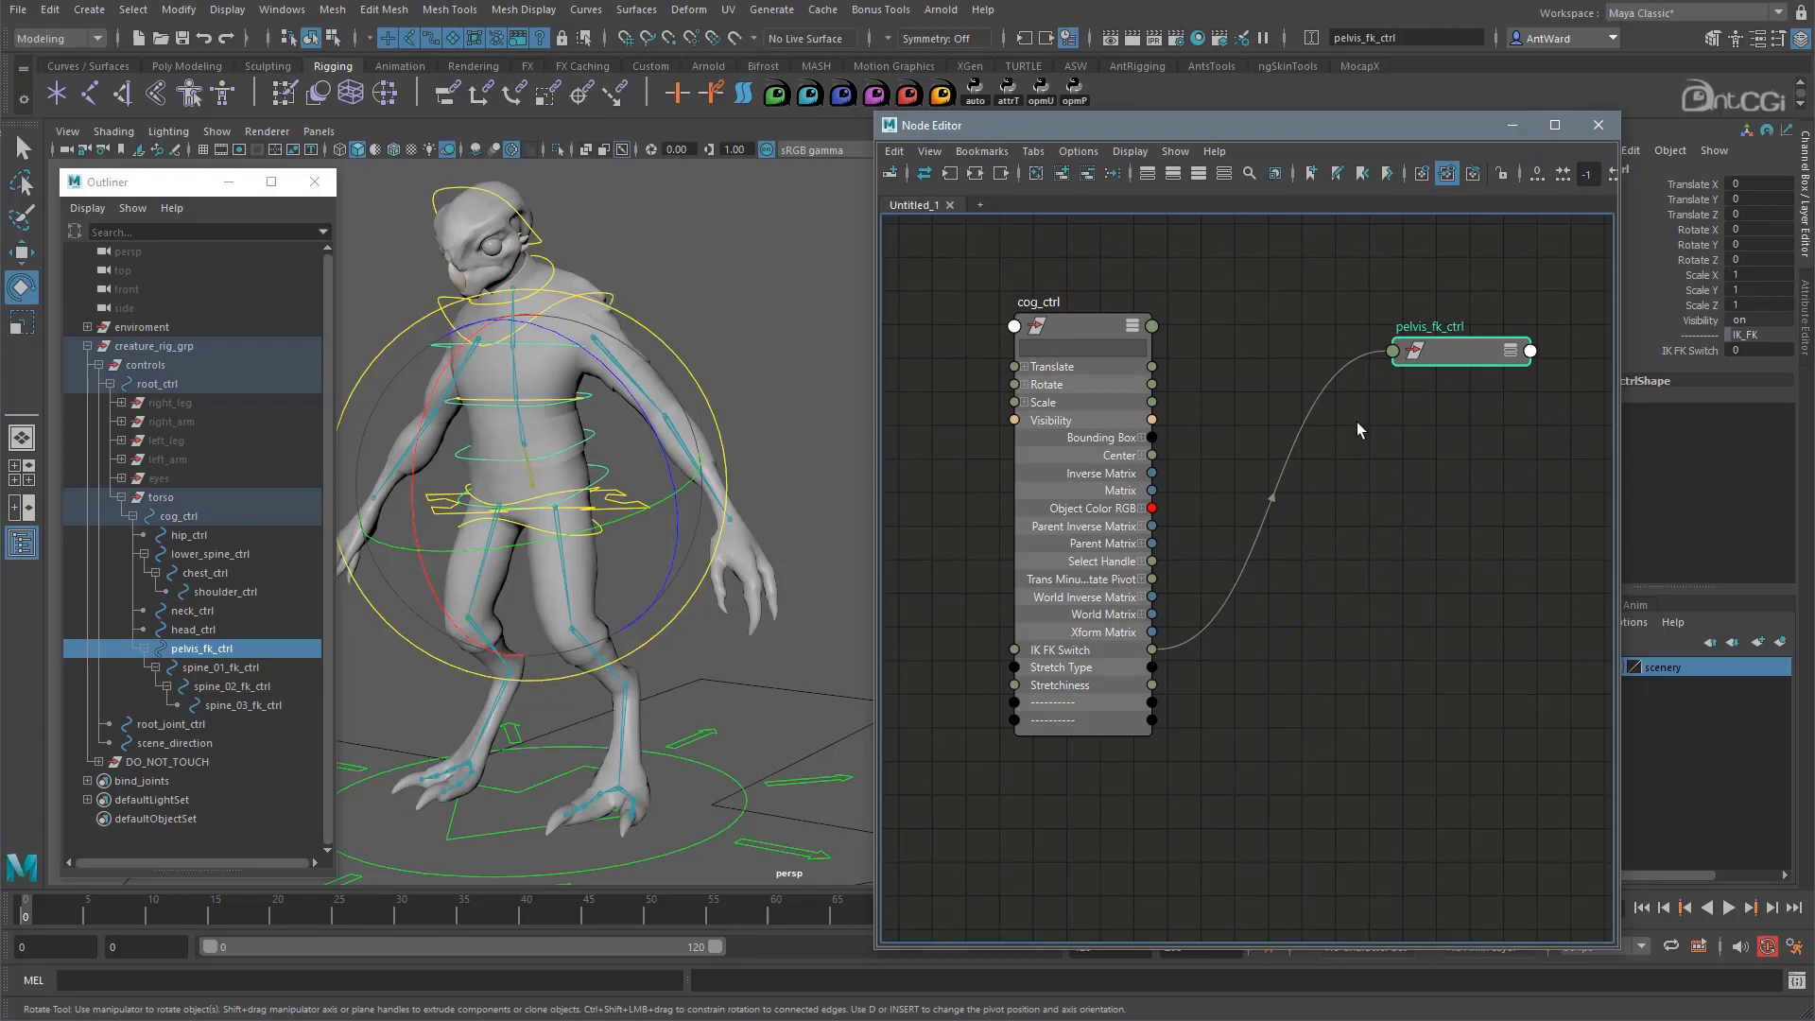
Display all of pelvis_fk_ctrl's attributes and connect cog_ctrl's IK FK Switch to pelvis_fk_ctrl's Visibility
{"action": "key", "text": "3"}
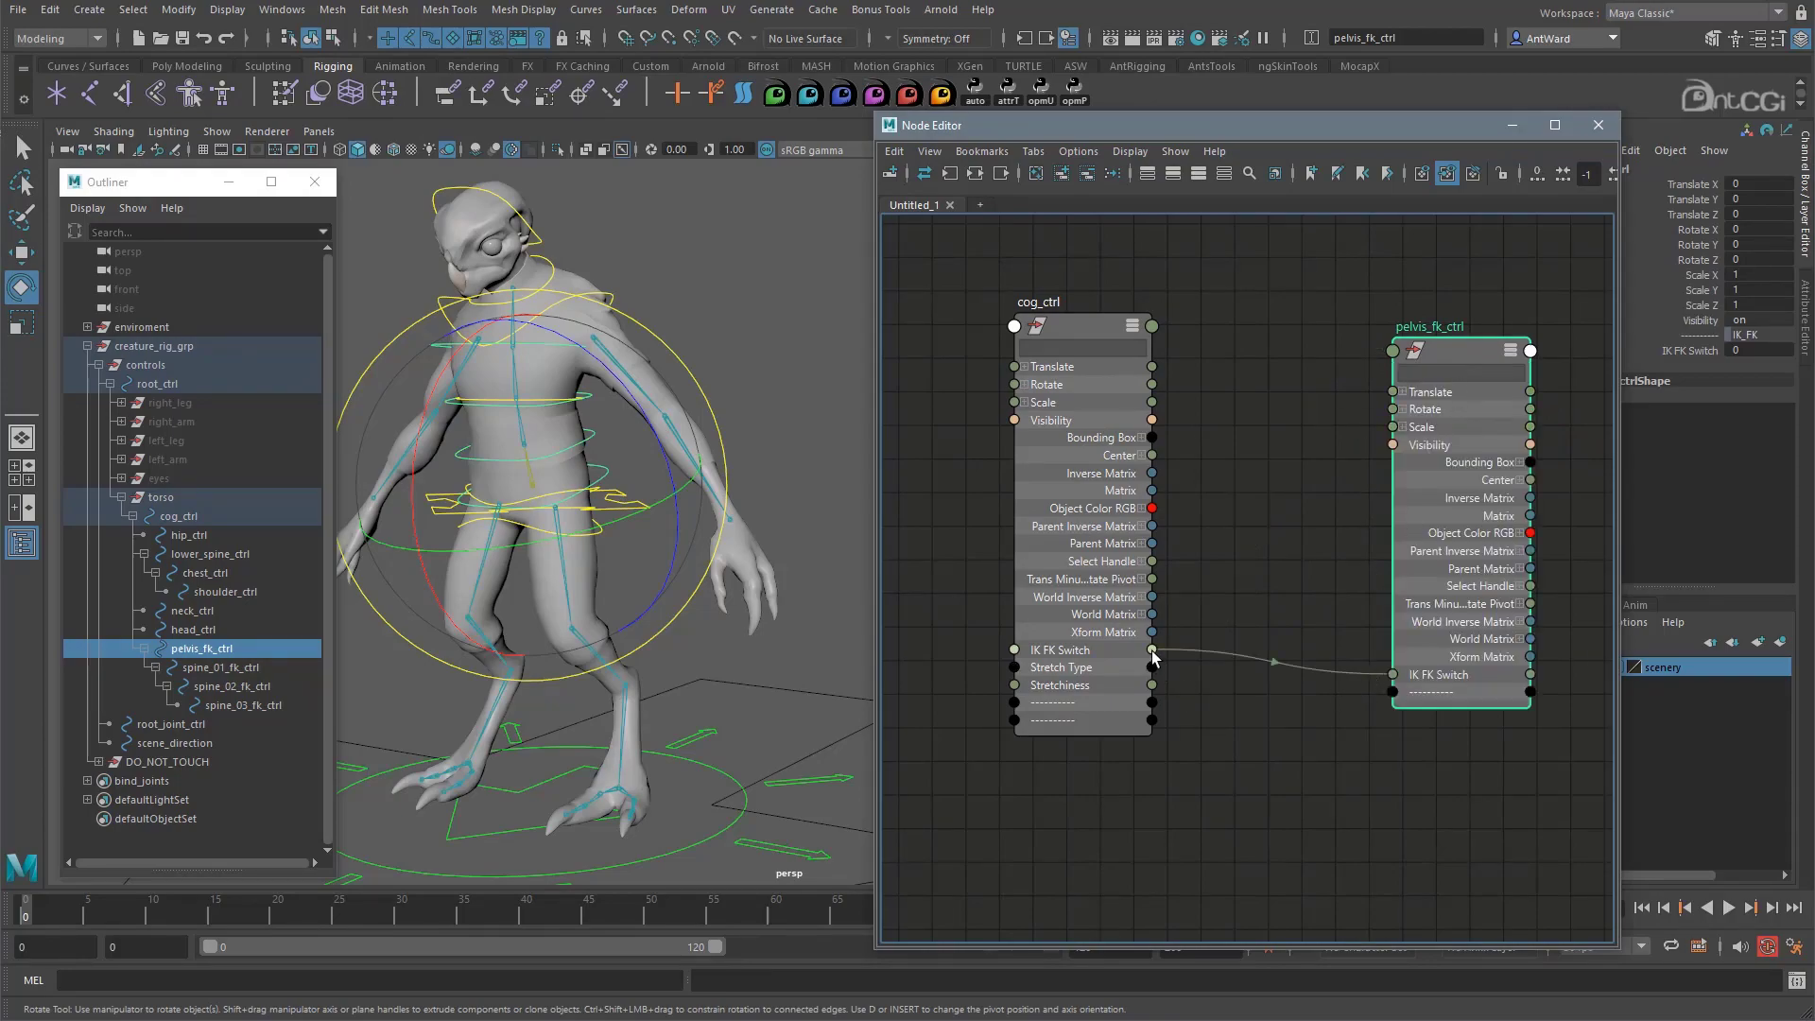
{"action": "left_click_drag", "start_coordinate": [1151, 649], "coordinate": [1286, 578]}
{"action": "left_click_drag", "start_coordinate": [1330, 515], "coordinate": [1388, 446]}
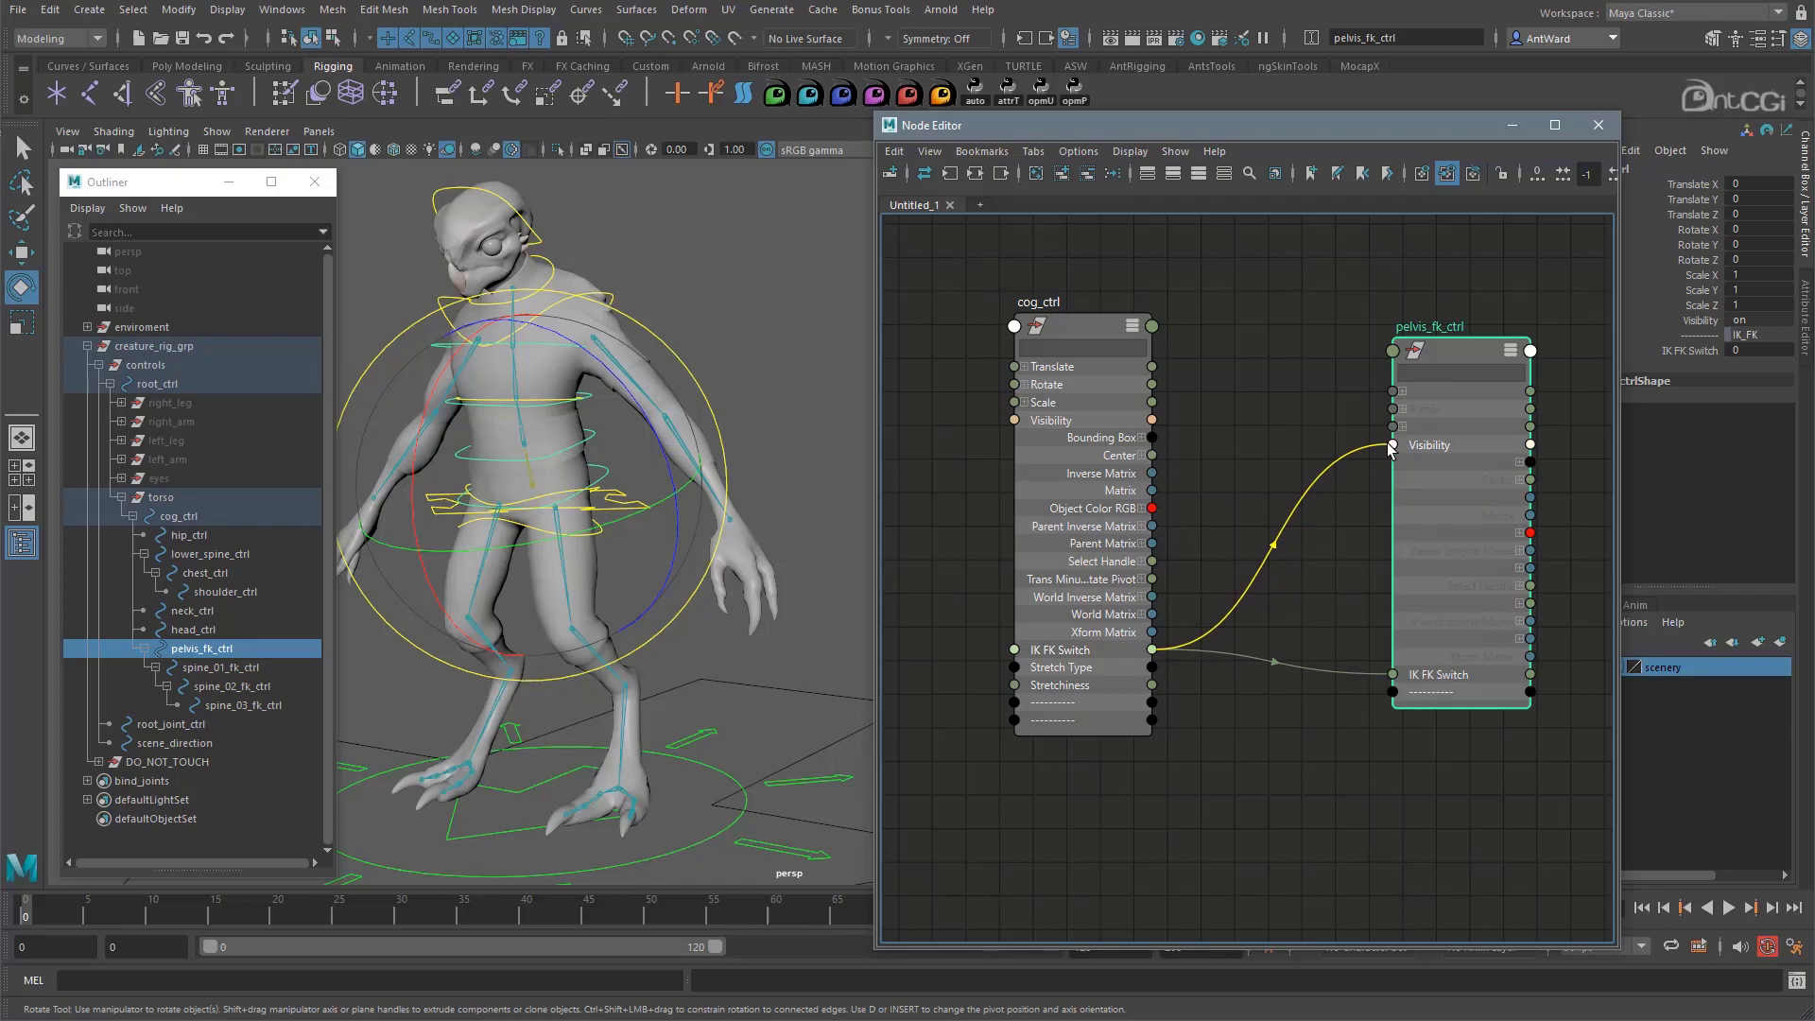
{"action": "left_click_drag", "start_coordinate": [1393, 448], "coordinate": [1393, 448]}
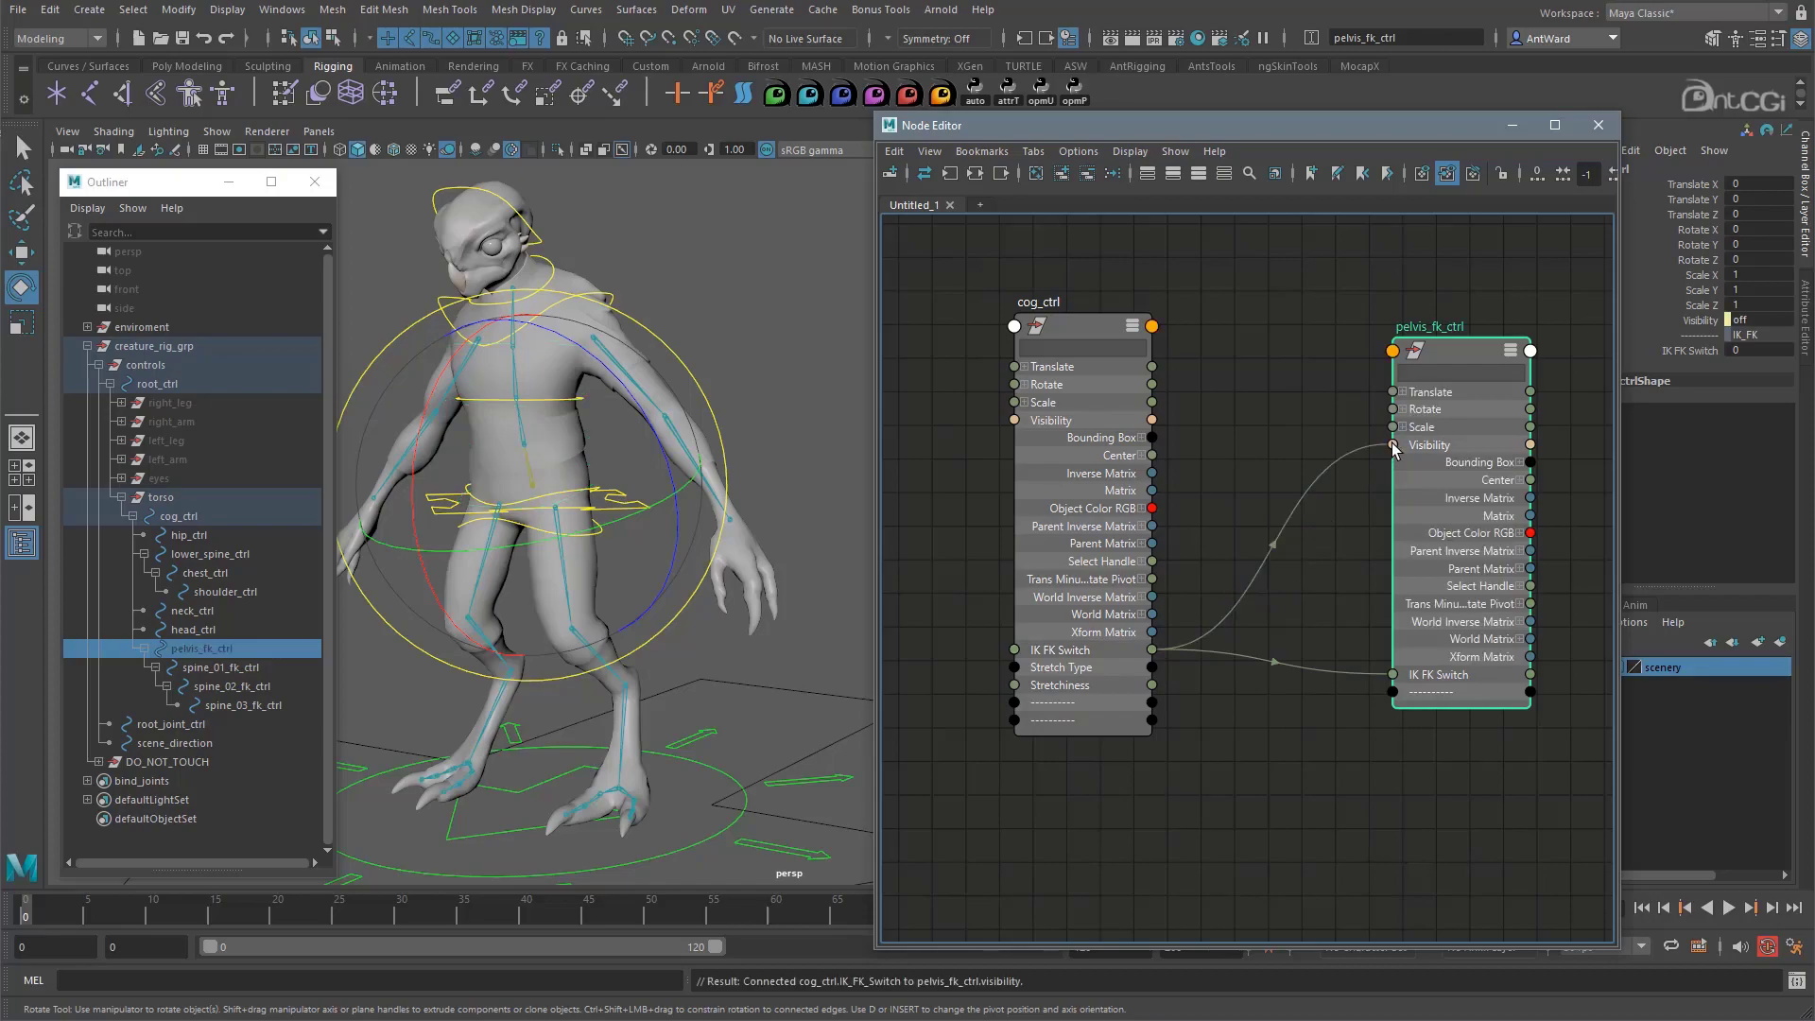
{"action": "left_click_drag", "start_coordinate": [726, 565], "coordinate": [696, 560], "text": "alt"}
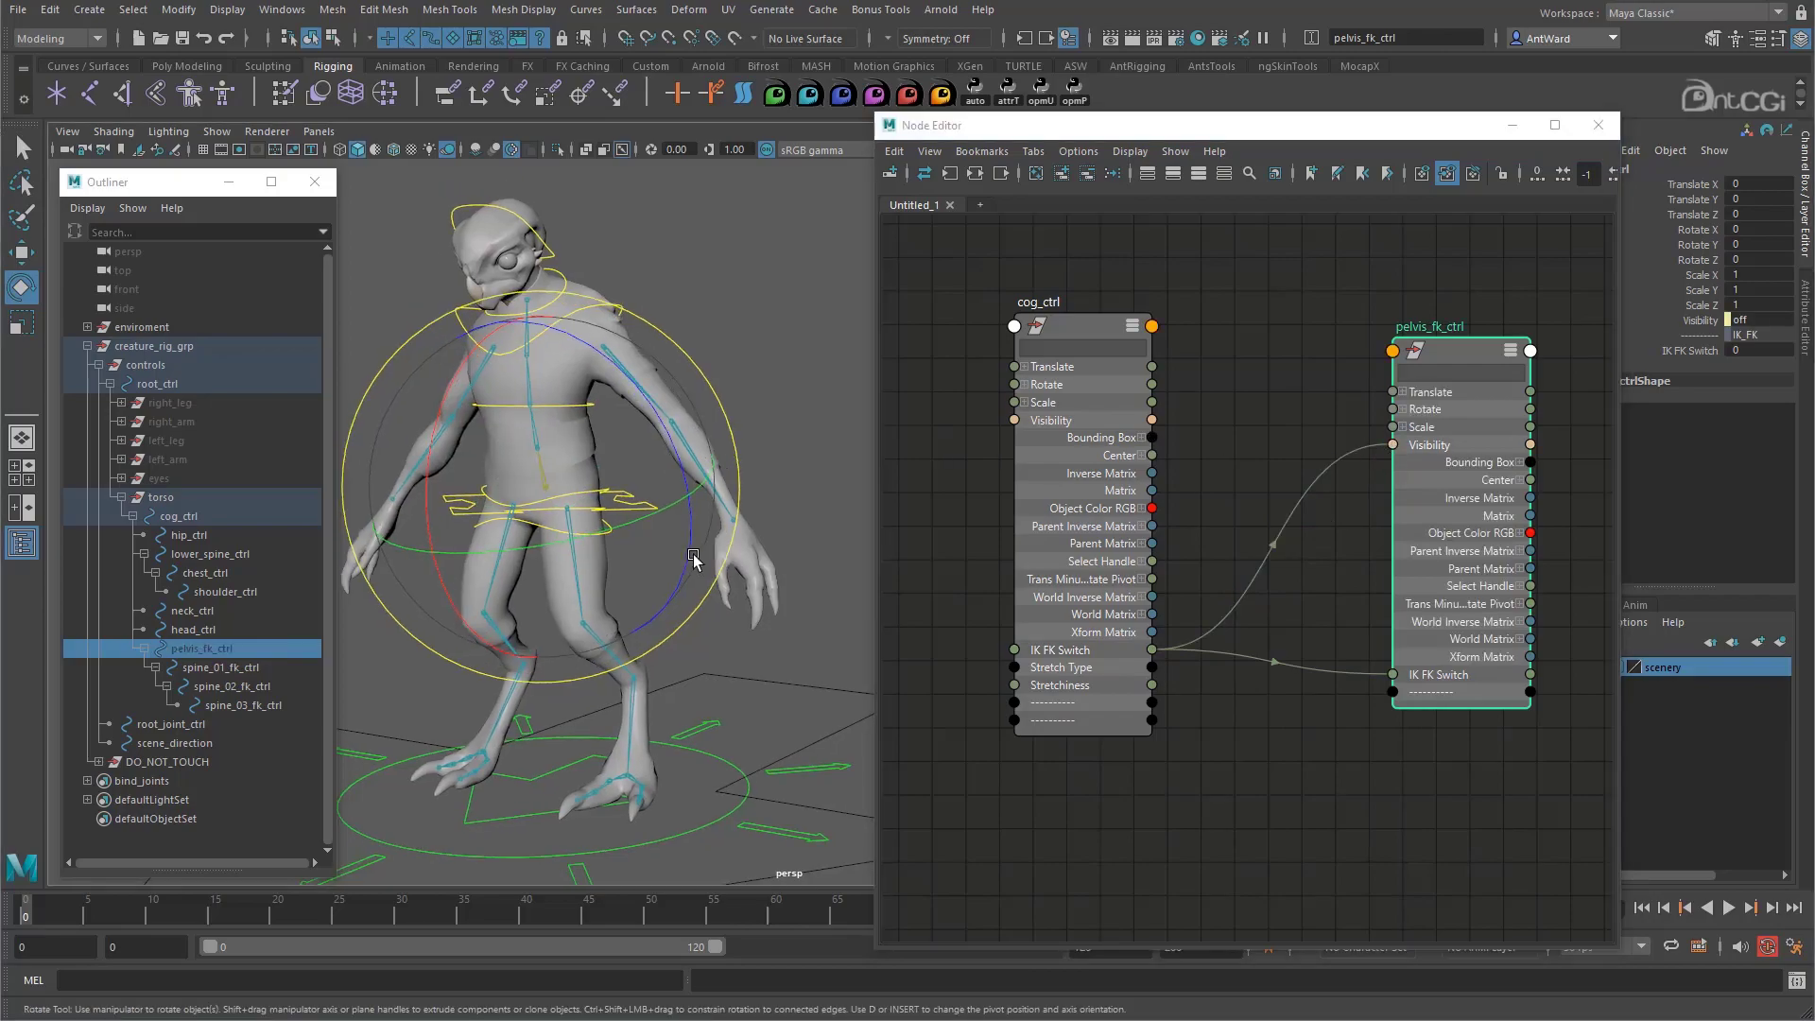
Add cog_ctrl's output node spine_ikfk_reverse to the graph and spread the cog_ctrl and pelvis_fk_ctrl nodes apart
{"action": "scroll", "coordinate": [1317, 556], "scroll_direction": "down", "scroll_amount": 1}
{"action": "left_click_drag", "start_coordinate": [1076, 337], "coordinate": [999, 338]}
{"action": "left_click_drag", "start_coordinate": [1325, 127], "coordinate": [1217, 137]}
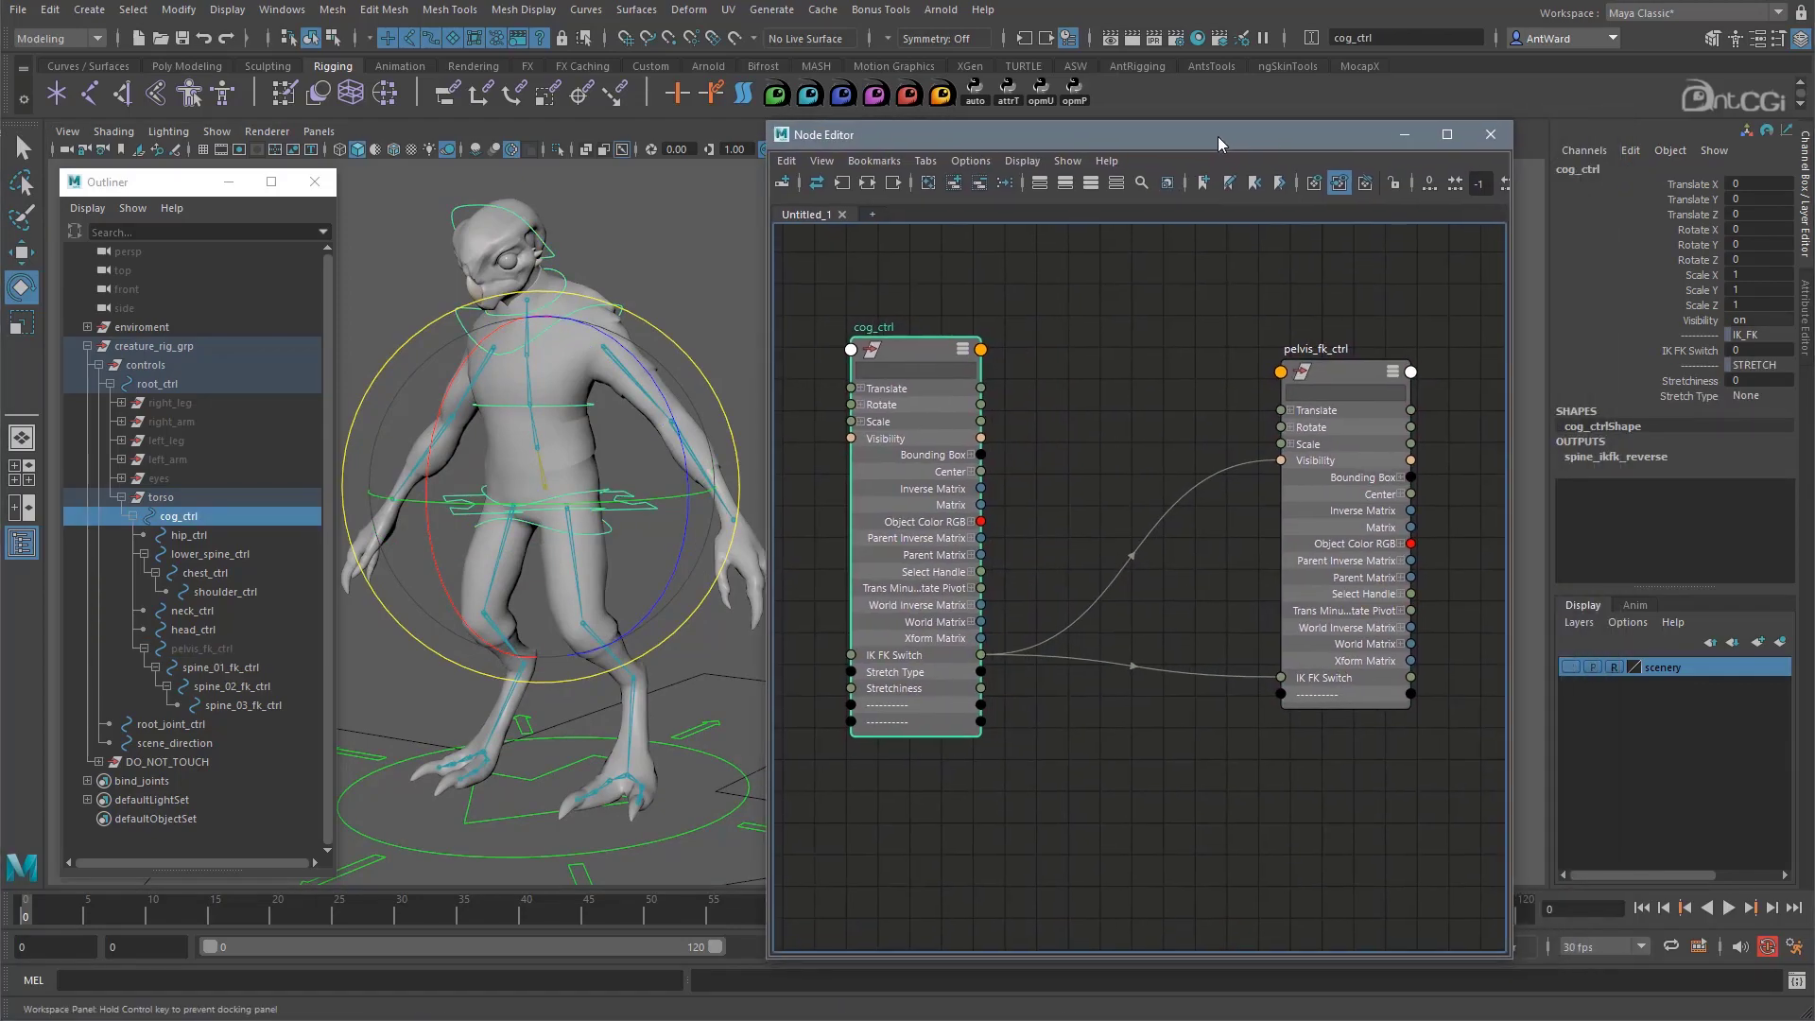
{"action": "left_click", "coordinate": [1630, 456]}
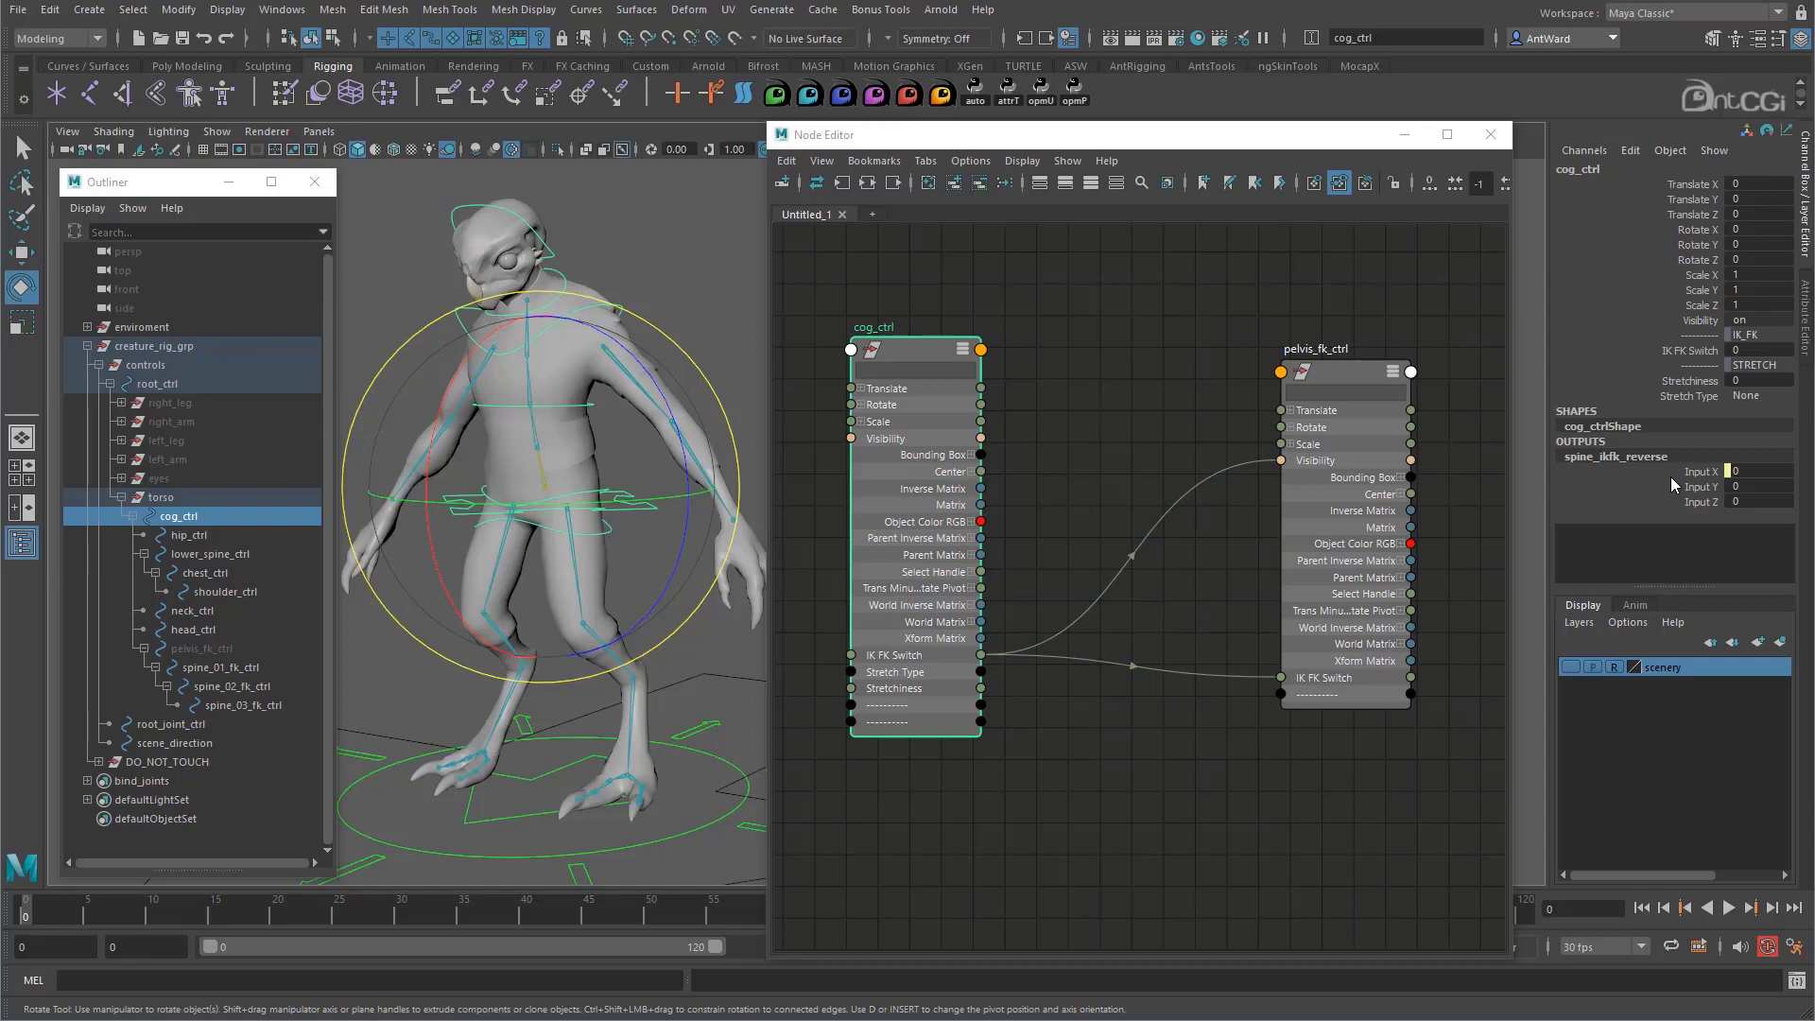
{"action": "left_click", "coordinate": [954, 182]}
{"action": "left_click_drag", "start_coordinate": [1004, 294], "coordinate": [883, 297]}
{"action": "left_click_drag", "start_coordinate": [1262, 337], "coordinate": [1372, 280]}
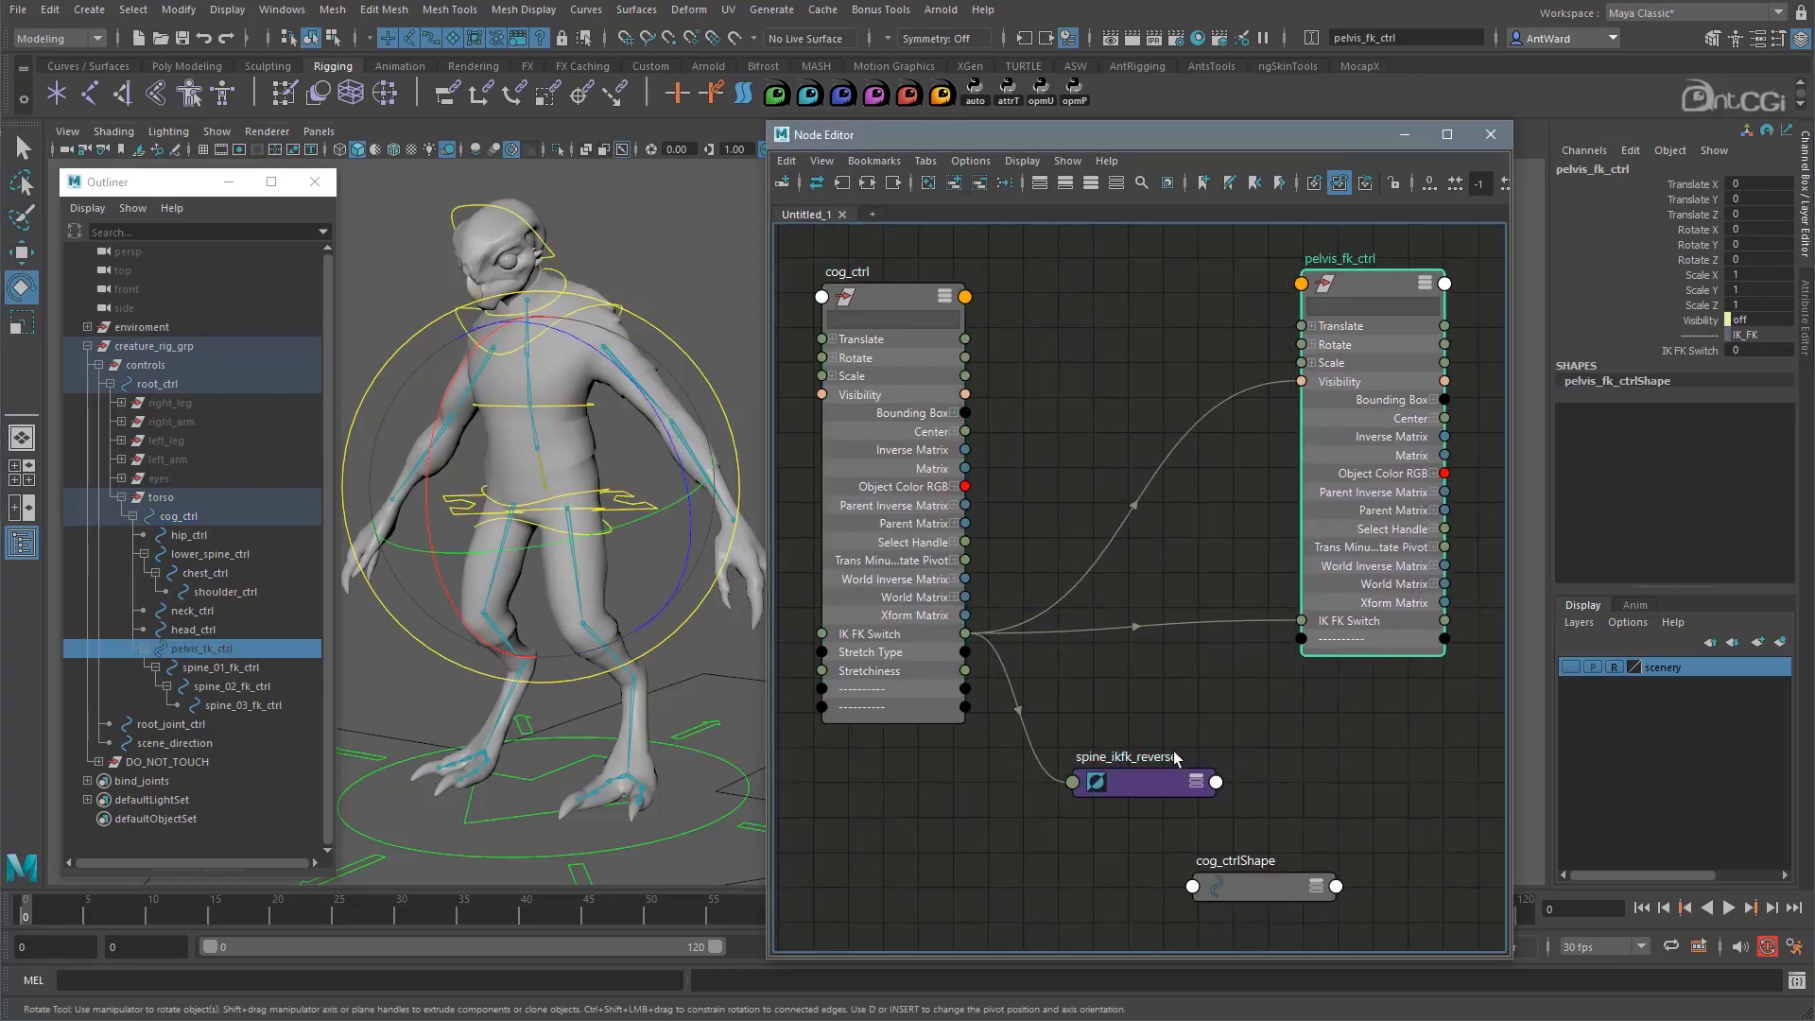
Reposition spine_ikfk_reverse with its Input and Output attributes expanded, and remove cog_ctrlShape from the graph
{"action": "left_click_drag", "start_coordinate": [1269, 773], "coordinate": [1148, 707]}
{"action": "key", "text": "2"}
{"action": "left_click", "coordinate": [1082, 794]}
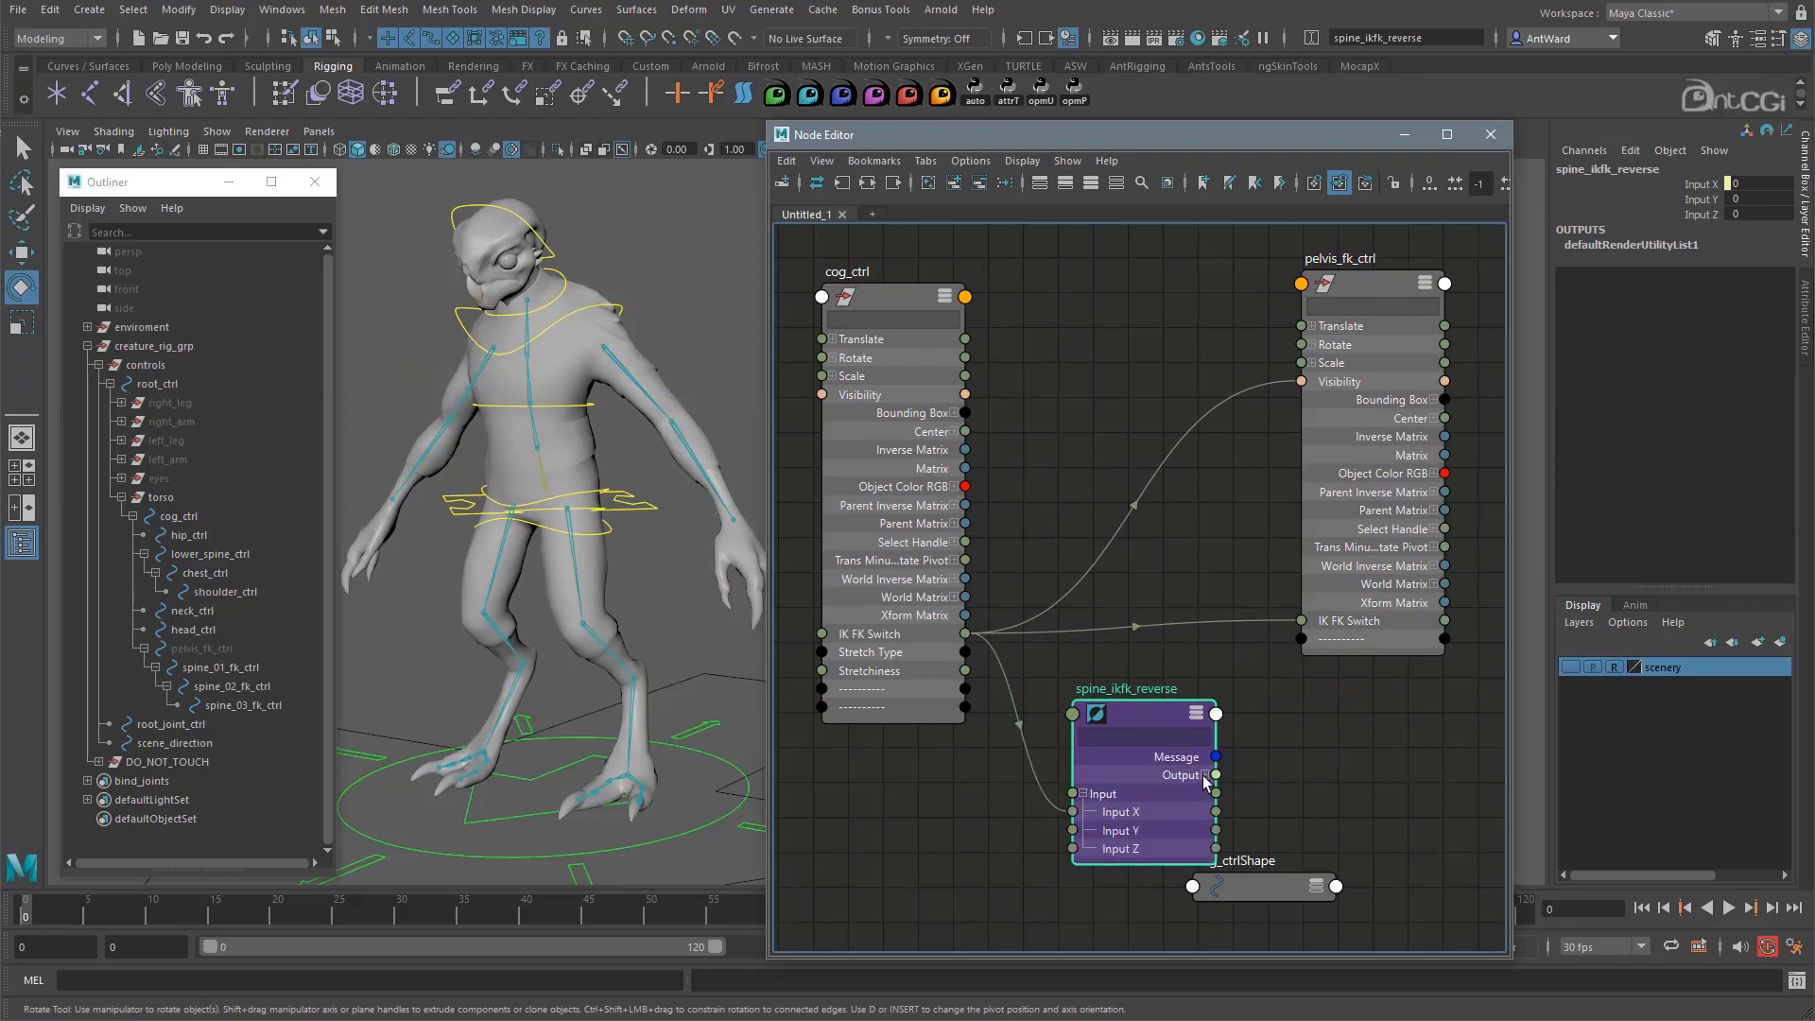
{"action": "left_click", "coordinate": [1204, 774]}
{"action": "left_click", "coordinate": [1266, 888]}
{"action": "left_click", "coordinate": [970, 184]}
{"action": "left_click", "coordinate": [688, 212]}
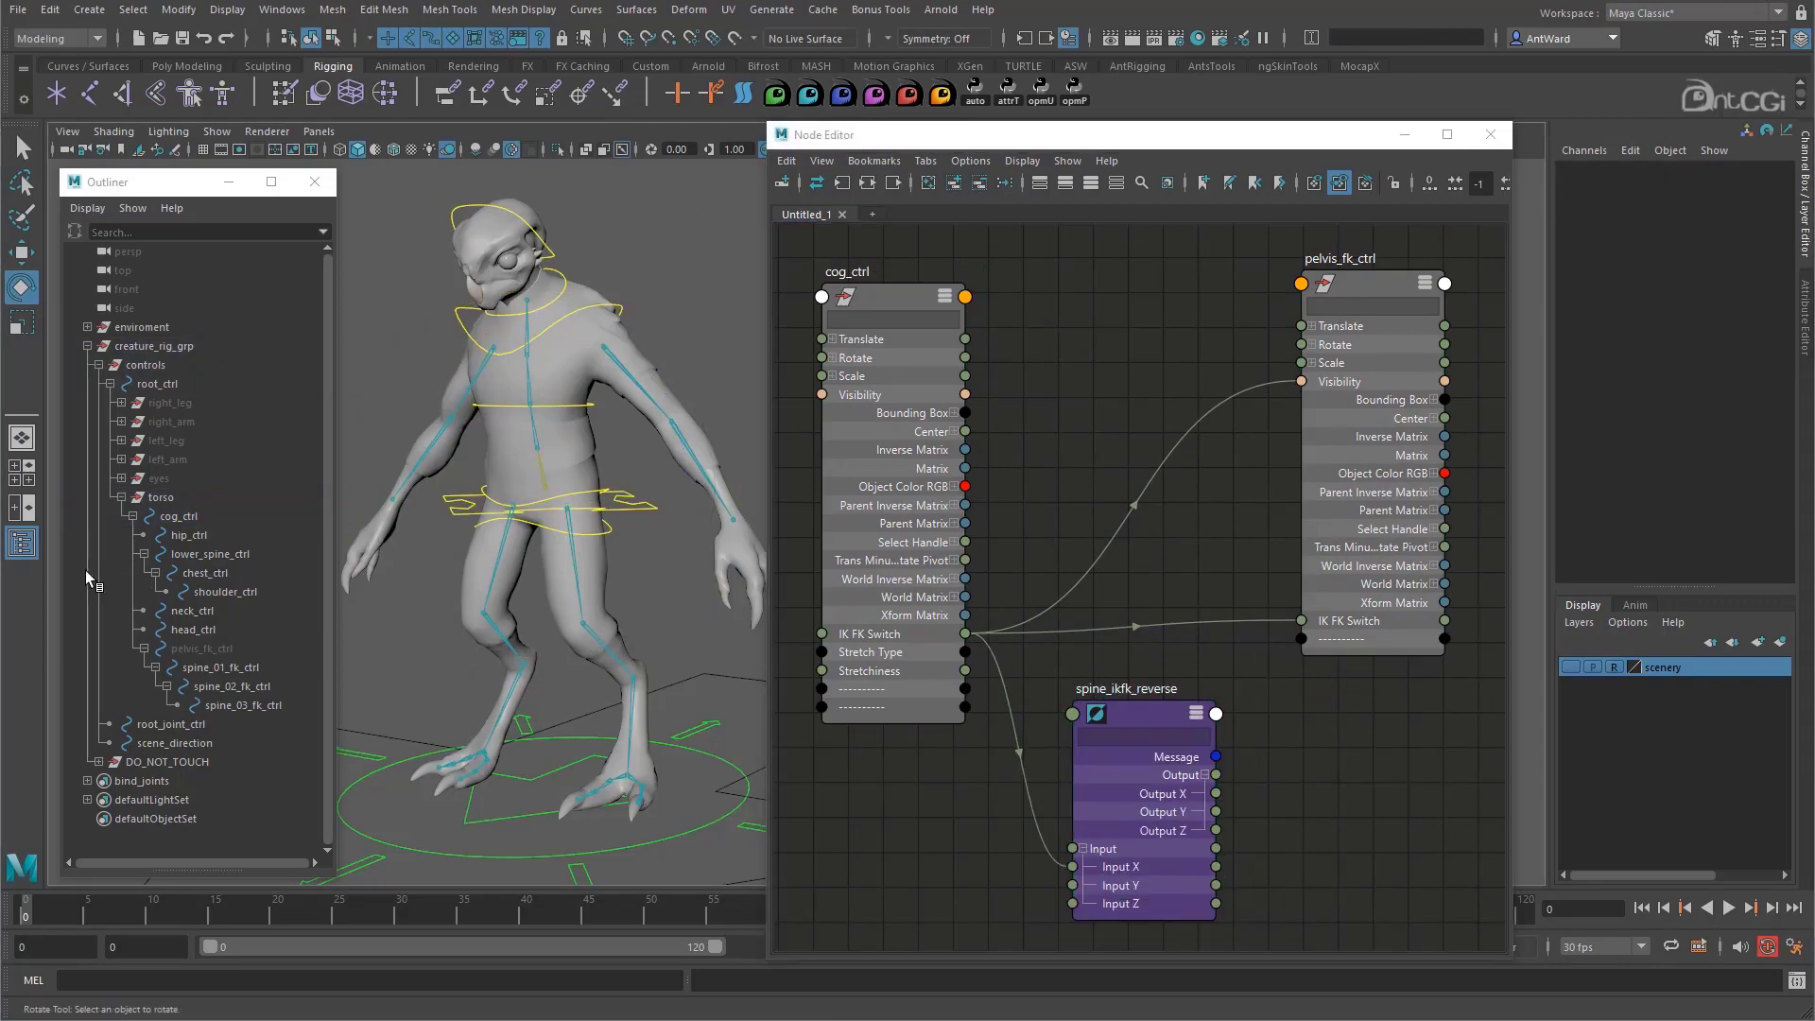
Add hip_ctrl and lower_spine_ctrl to the graph alongside spine_ikfk_reverse
{"action": "left_click", "coordinate": [189, 552]}
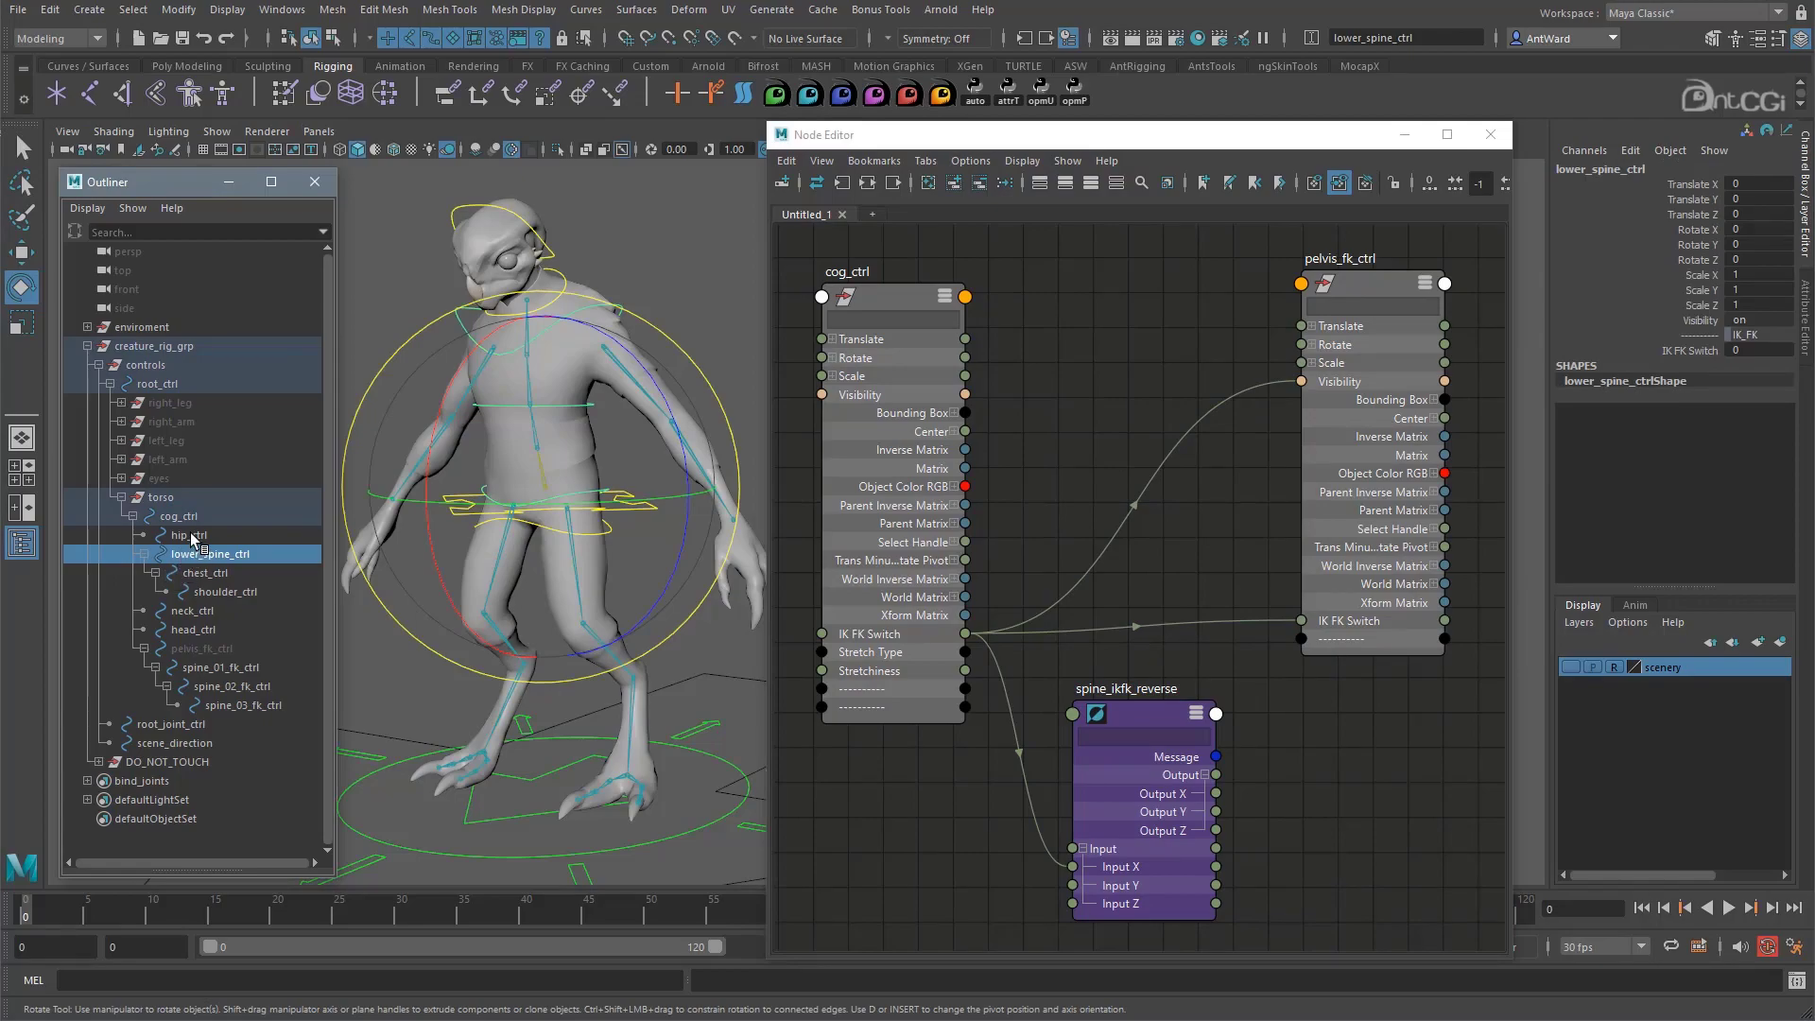
{"action": "left_click", "coordinate": [192, 535], "text": "ctrl"}
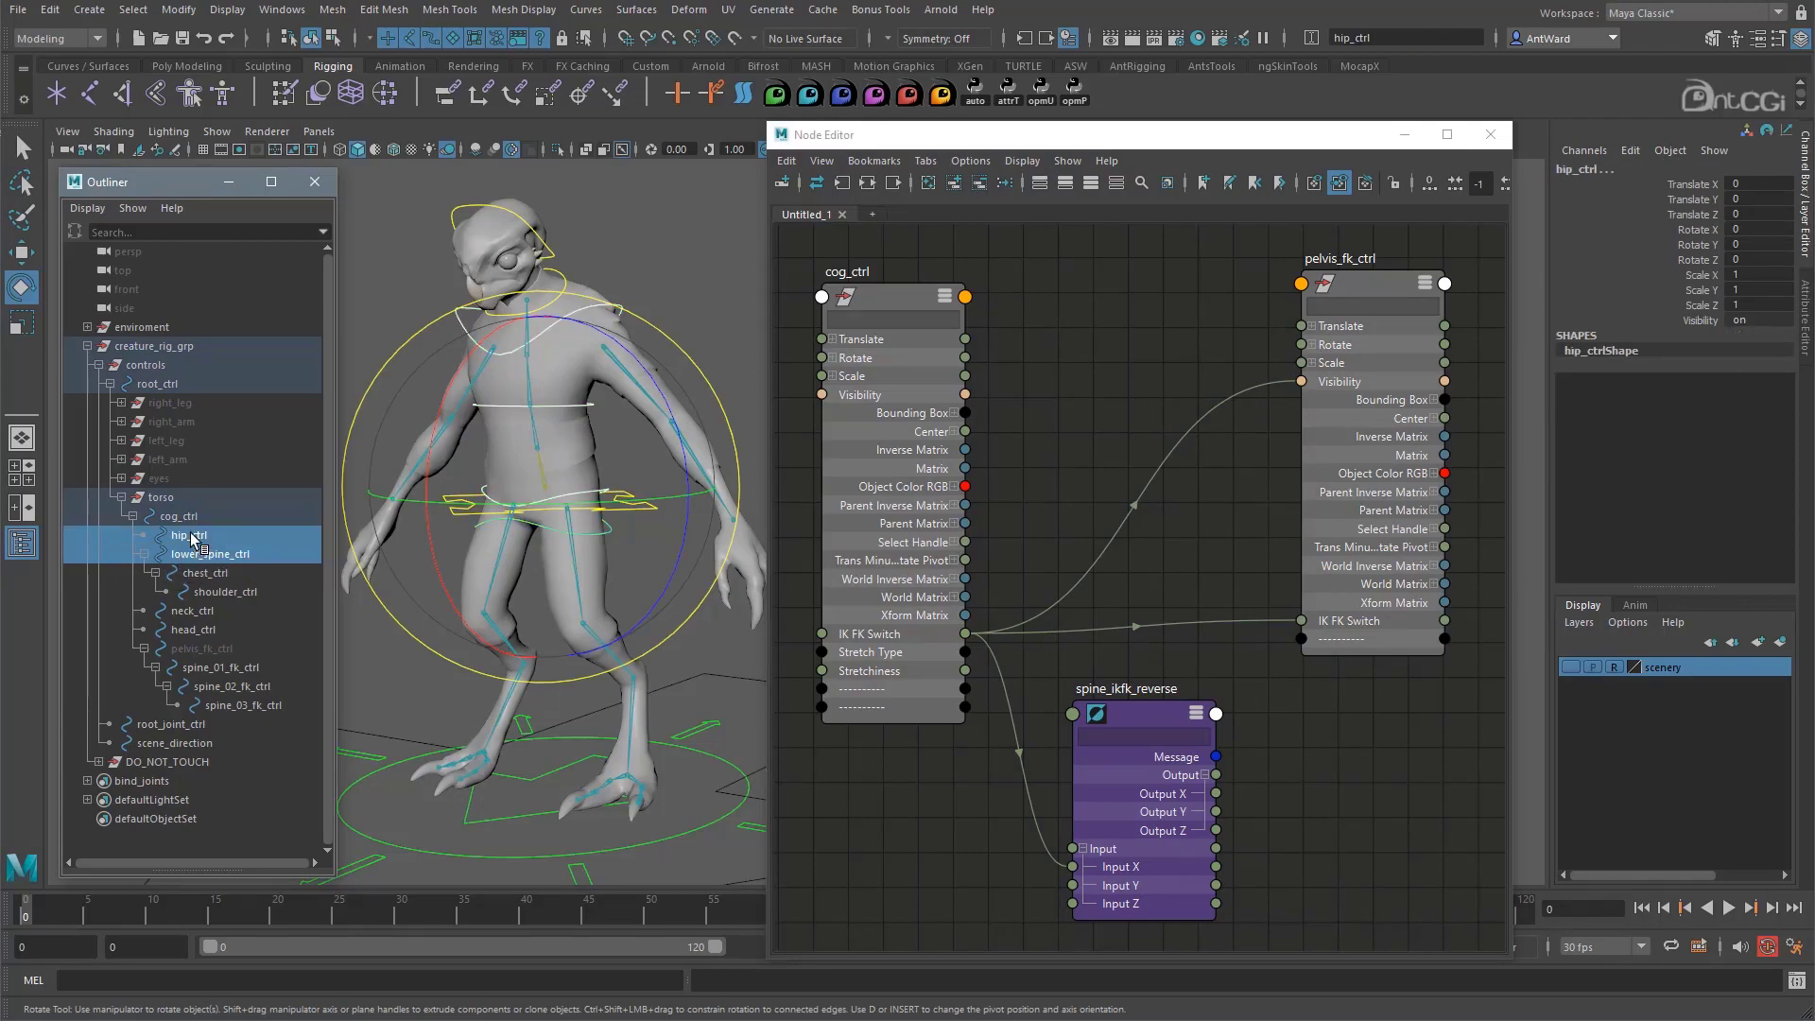
{"action": "middle_click_drag", "start_coordinate": [190, 537], "coordinate": [1279, 781]}
{"action": "scroll", "coordinate": [1361, 808], "scroll_direction": "down", "scroll_amount": 3}
{"action": "middle_click_drag", "start_coordinate": [1436, 858], "coordinate": [1258, 696], "text": "alt"}
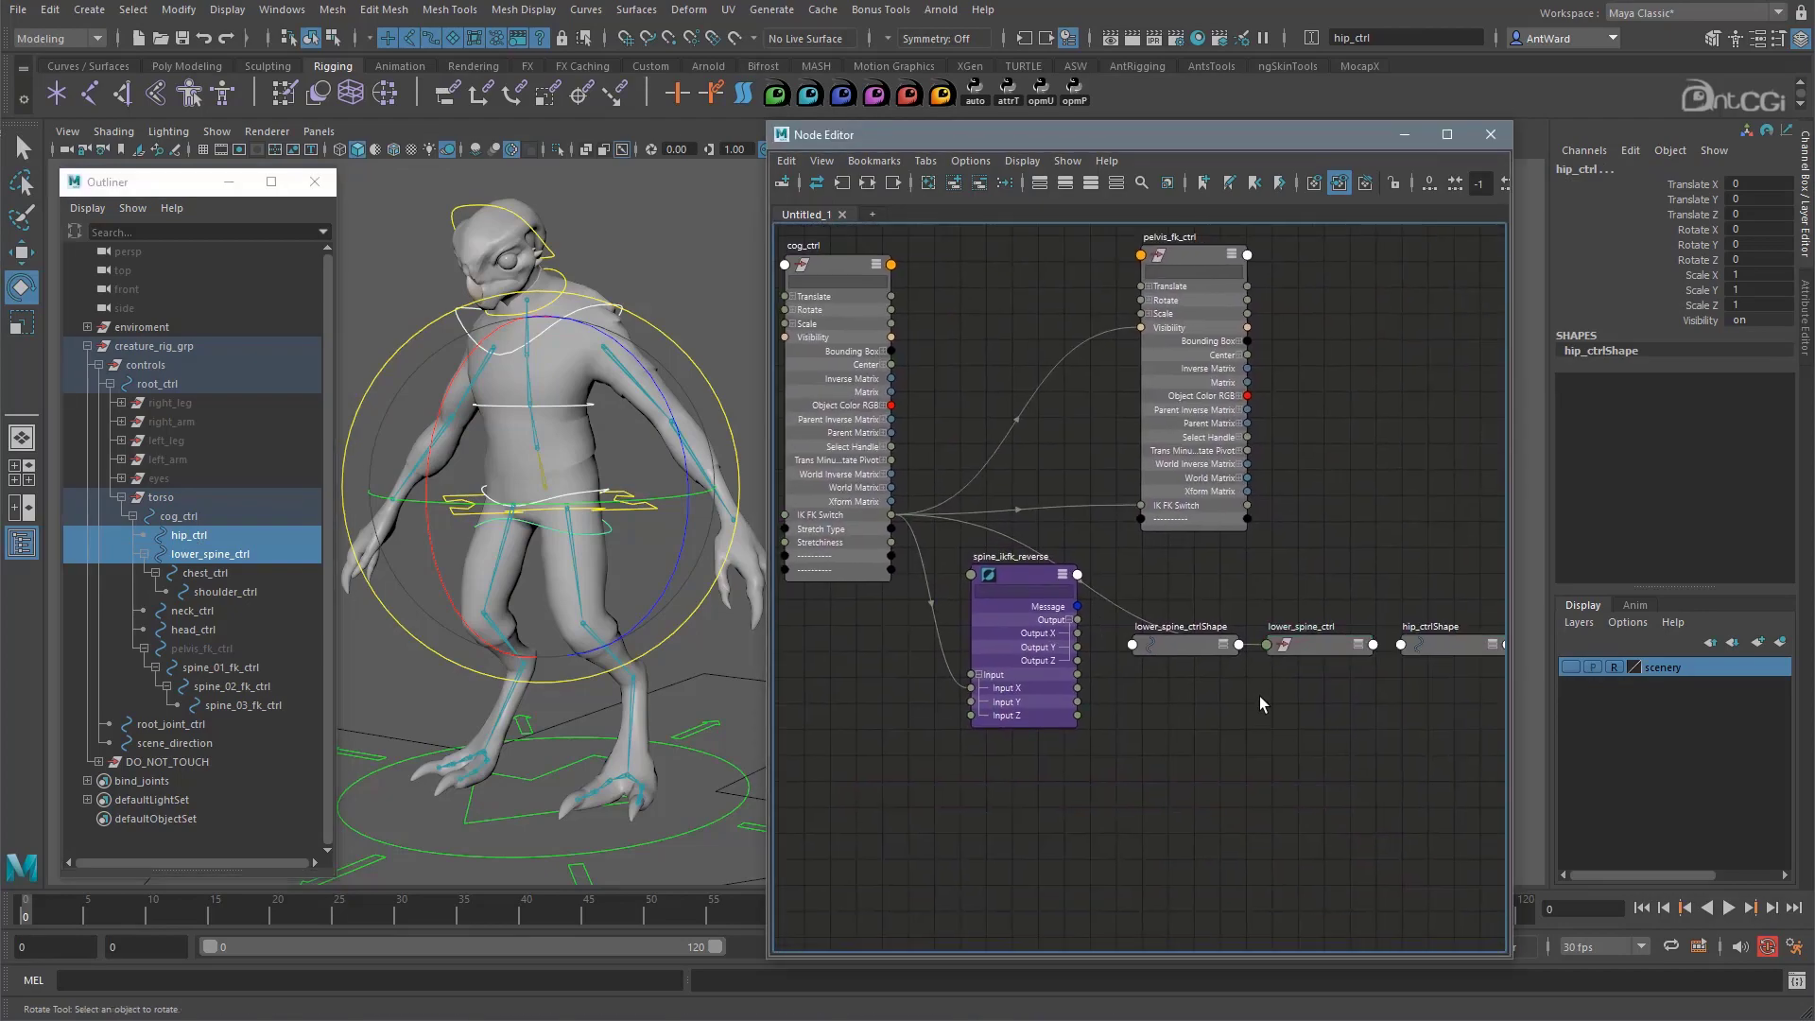
Remove the hip_ctrl and lower_spine_ctrl shape nodes from the graph, and stack the two control nodes beside spine_ikfk_reverse
{"action": "left_click_drag", "start_coordinate": [1321, 647], "coordinate": [1197, 746]}
{"action": "scroll", "coordinate": [1353, 723], "scroll_direction": "down", "scroll_amount": 1}
{"action": "middle_click_drag", "start_coordinate": [1357, 697], "coordinate": [1197, 709], "text": "alt"}
{"action": "left_click_drag", "start_coordinate": [1395, 666], "coordinate": [1044, 711]}
{"action": "left_click", "coordinate": [1047, 665]}
{"action": "left_click", "coordinate": [1272, 666], "text": "shift"}
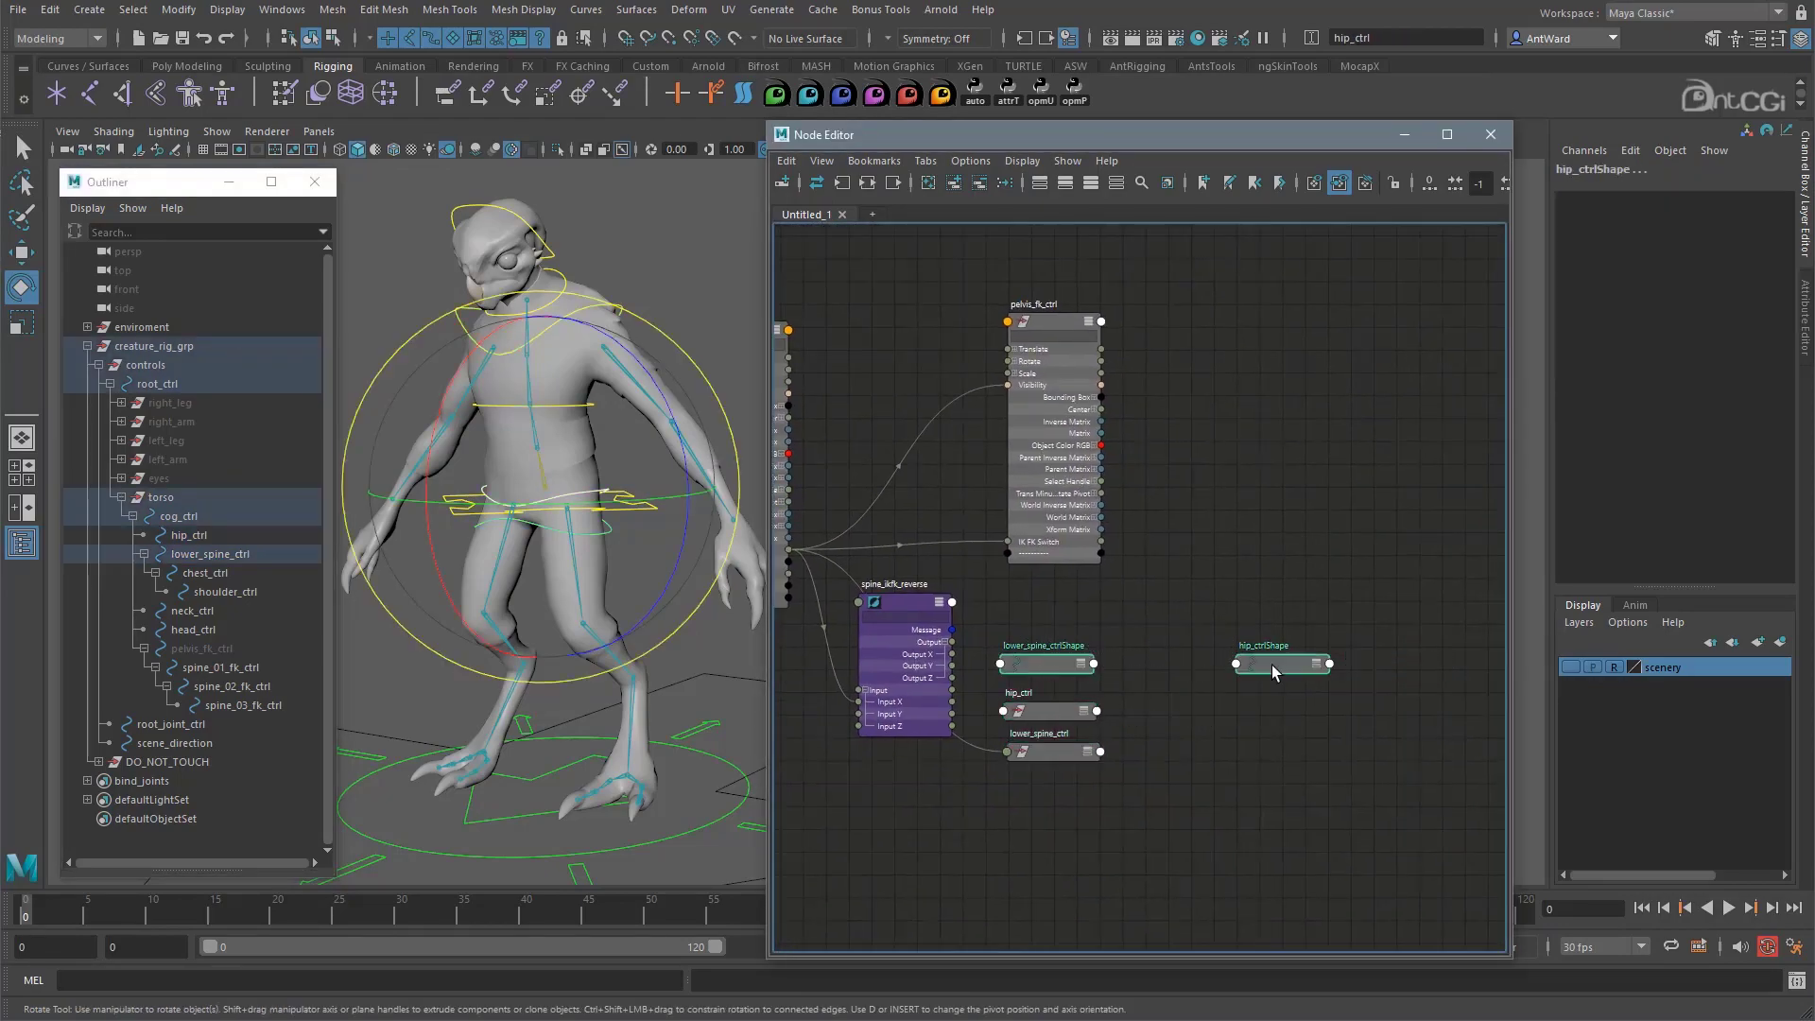
{"action": "left_click", "coordinate": [981, 186]}
{"action": "scroll", "coordinate": [1058, 675], "scroll_direction": "up", "scroll_amount": 3}
{"action": "middle_click_drag", "start_coordinate": [1094, 678], "coordinate": [1279, 650], "text": "alt"}
{"action": "left_click_drag", "start_coordinate": [1222, 711], "coordinate": [1260, 564]}
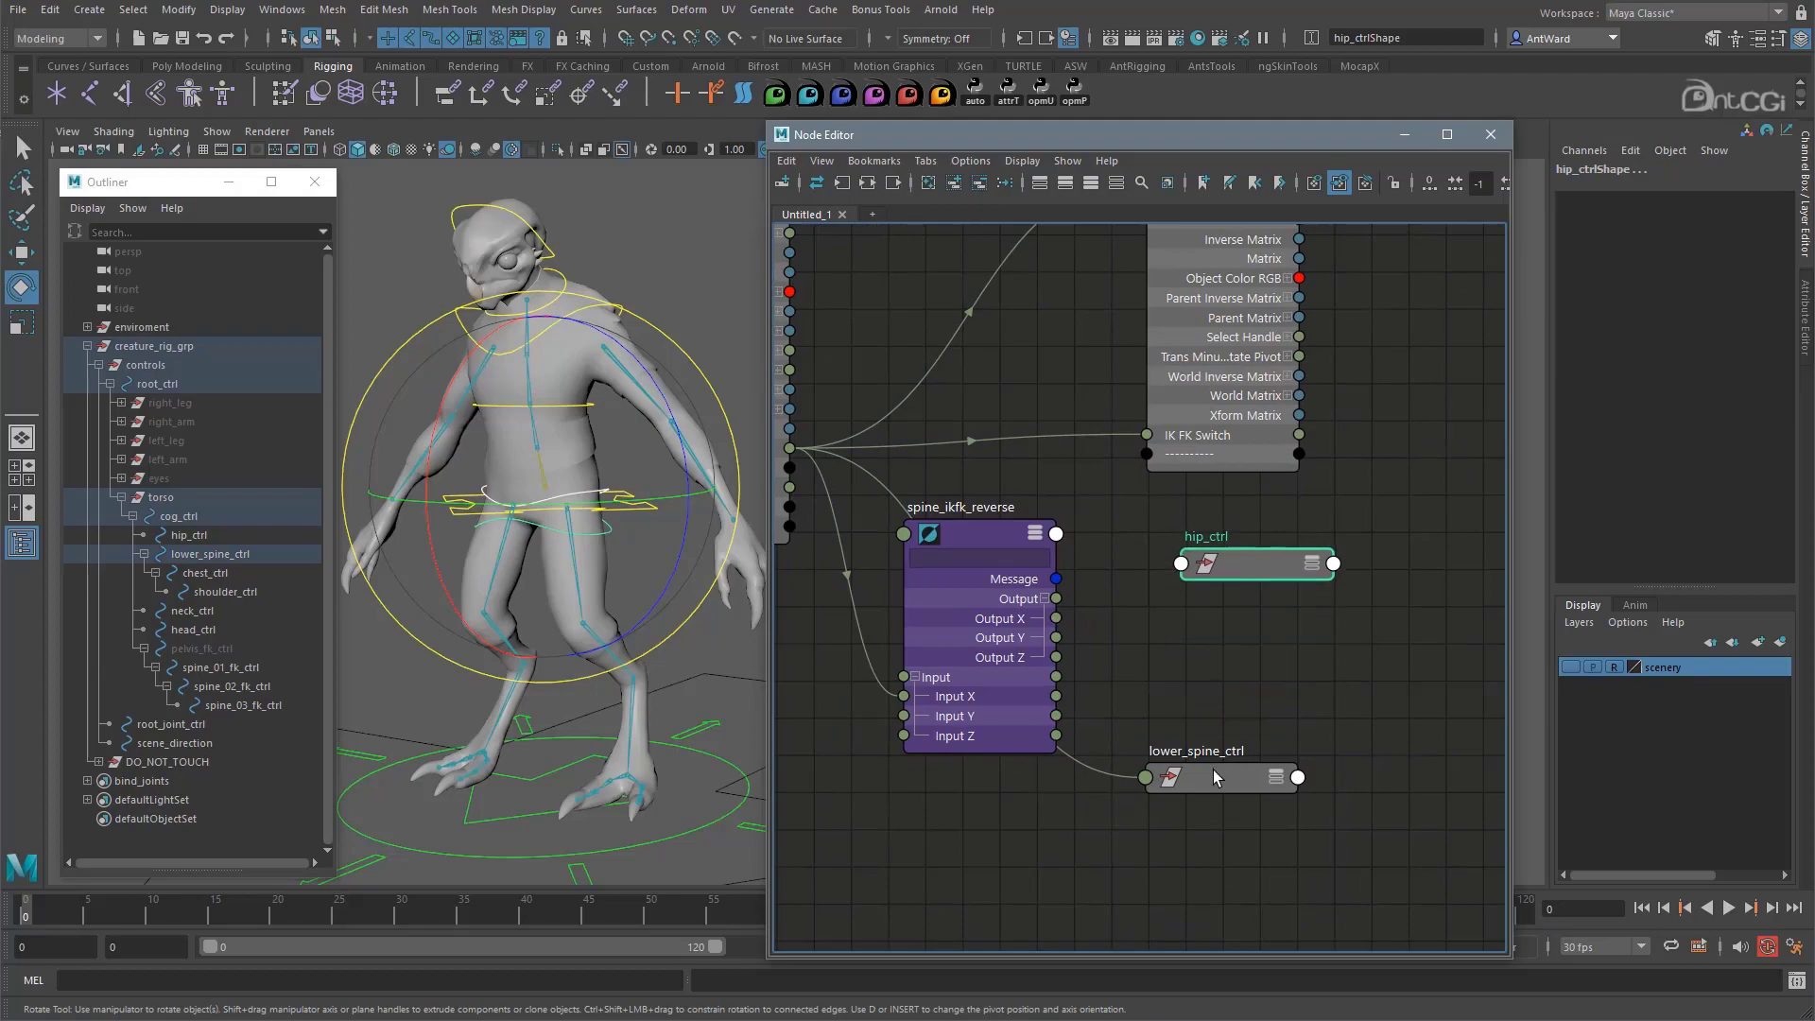
{"action": "left_click_drag", "start_coordinate": [1216, 777], "coordinate": [1289, 633]}
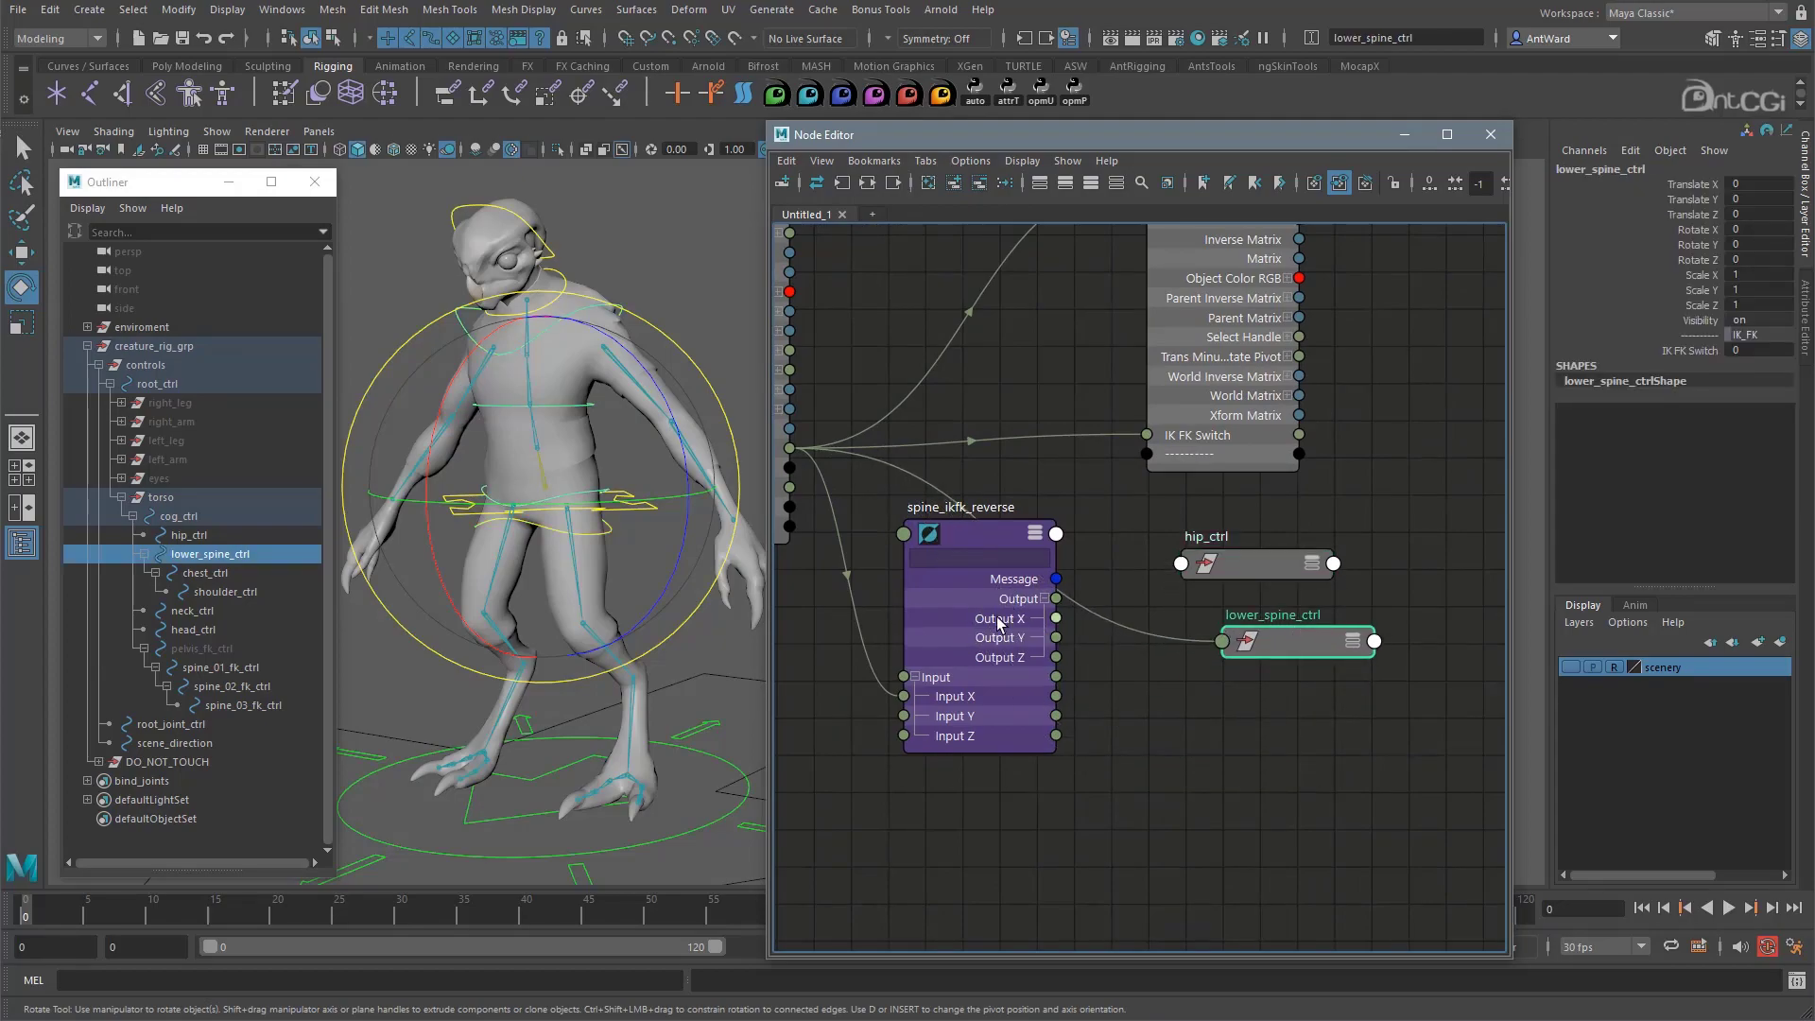
Connect spine_ikfk_reverse's Output X to the Visibility of hip_ctrl and lower_spine_ctrl, and close the Node Editor
{"action": "left_click_drag", "start_coordinate": [1056, 618], "coordinate": [1182, 566]}
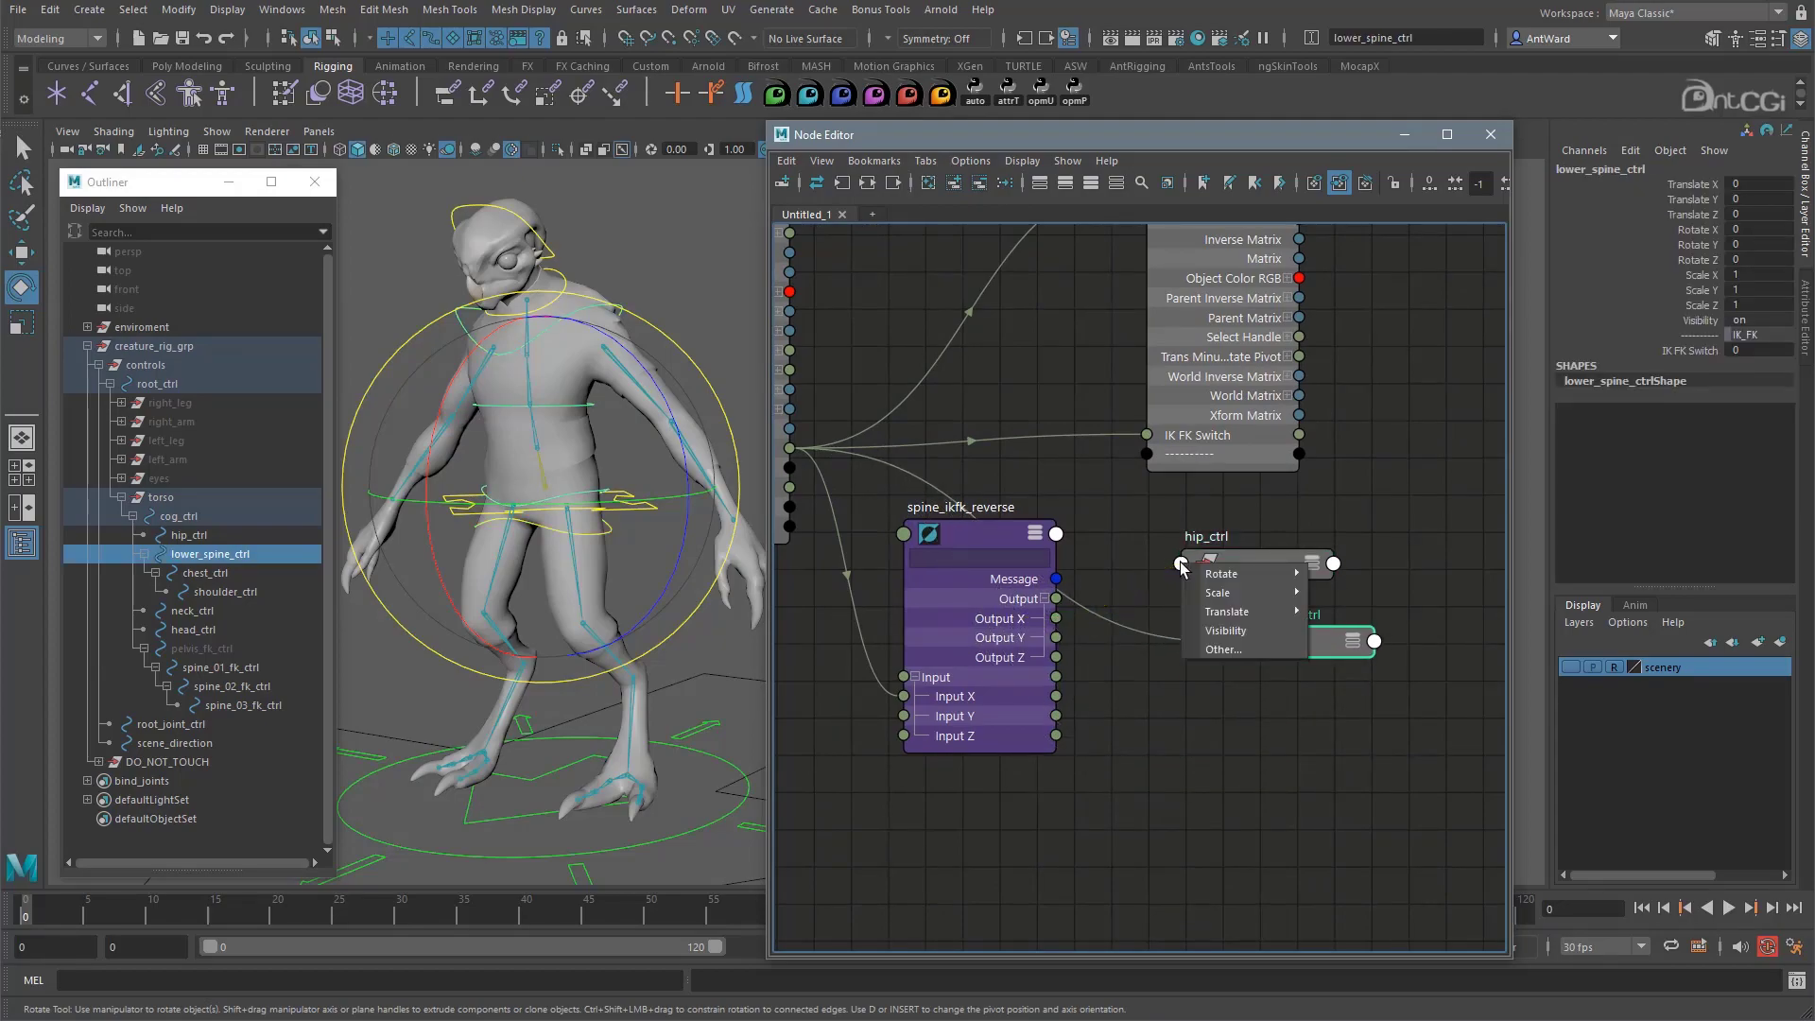
{"action": "left_click", "coordinate": [1226, 630]}
{"action": "left_click_drag", "start_coordinate": [1057, 618], "coordinate": [1222, 641]}
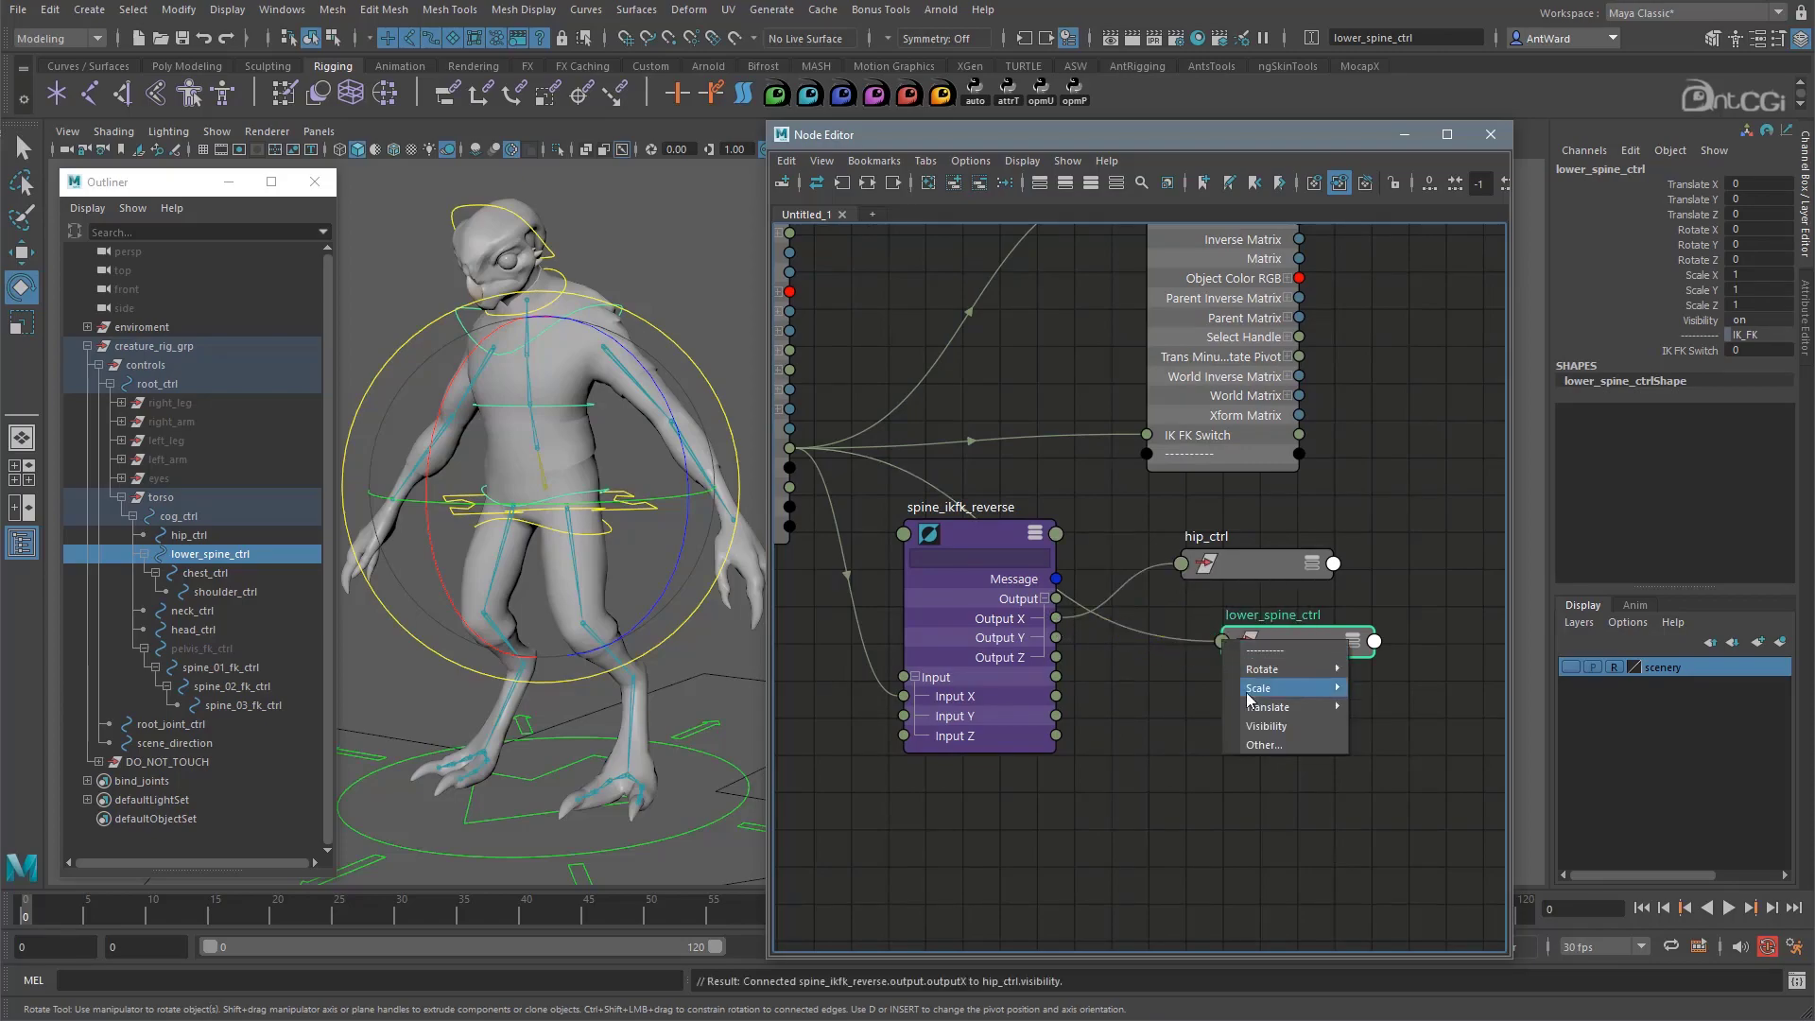
{"action": "left_click", "coordinate": [1263, 726]}
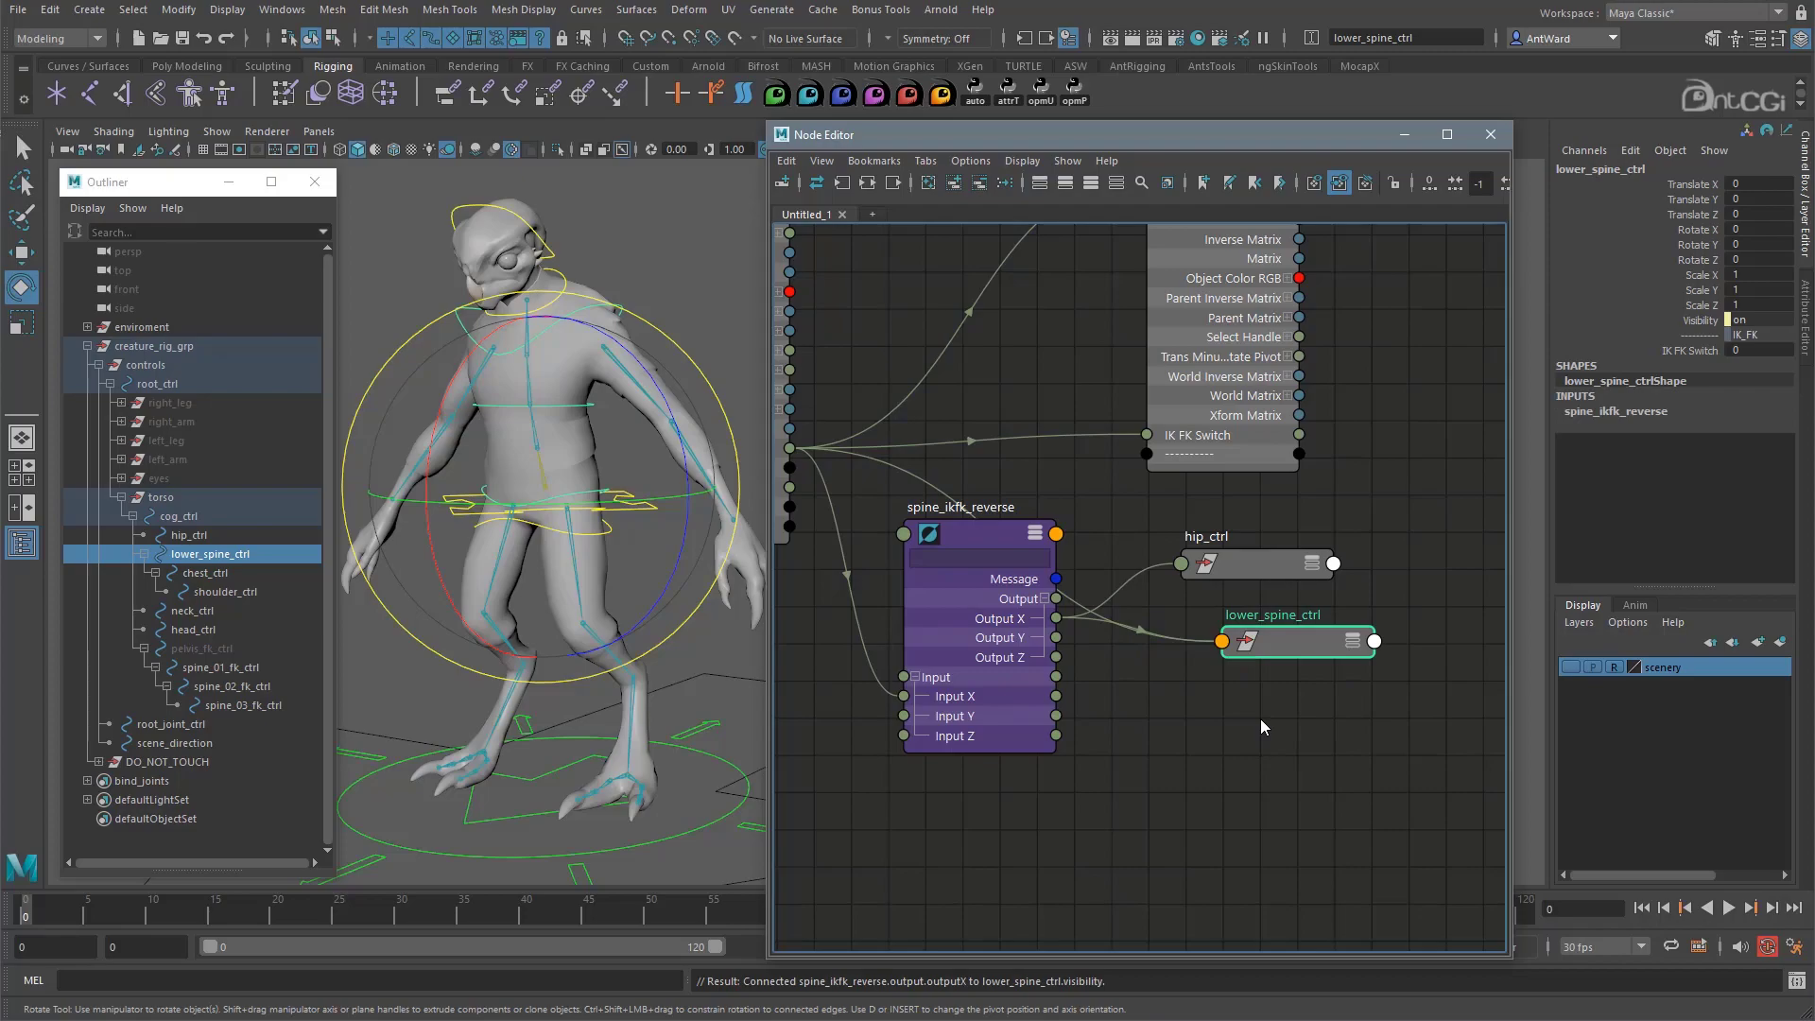
{"action": "left_click", "coordinate": [1490, 134]}
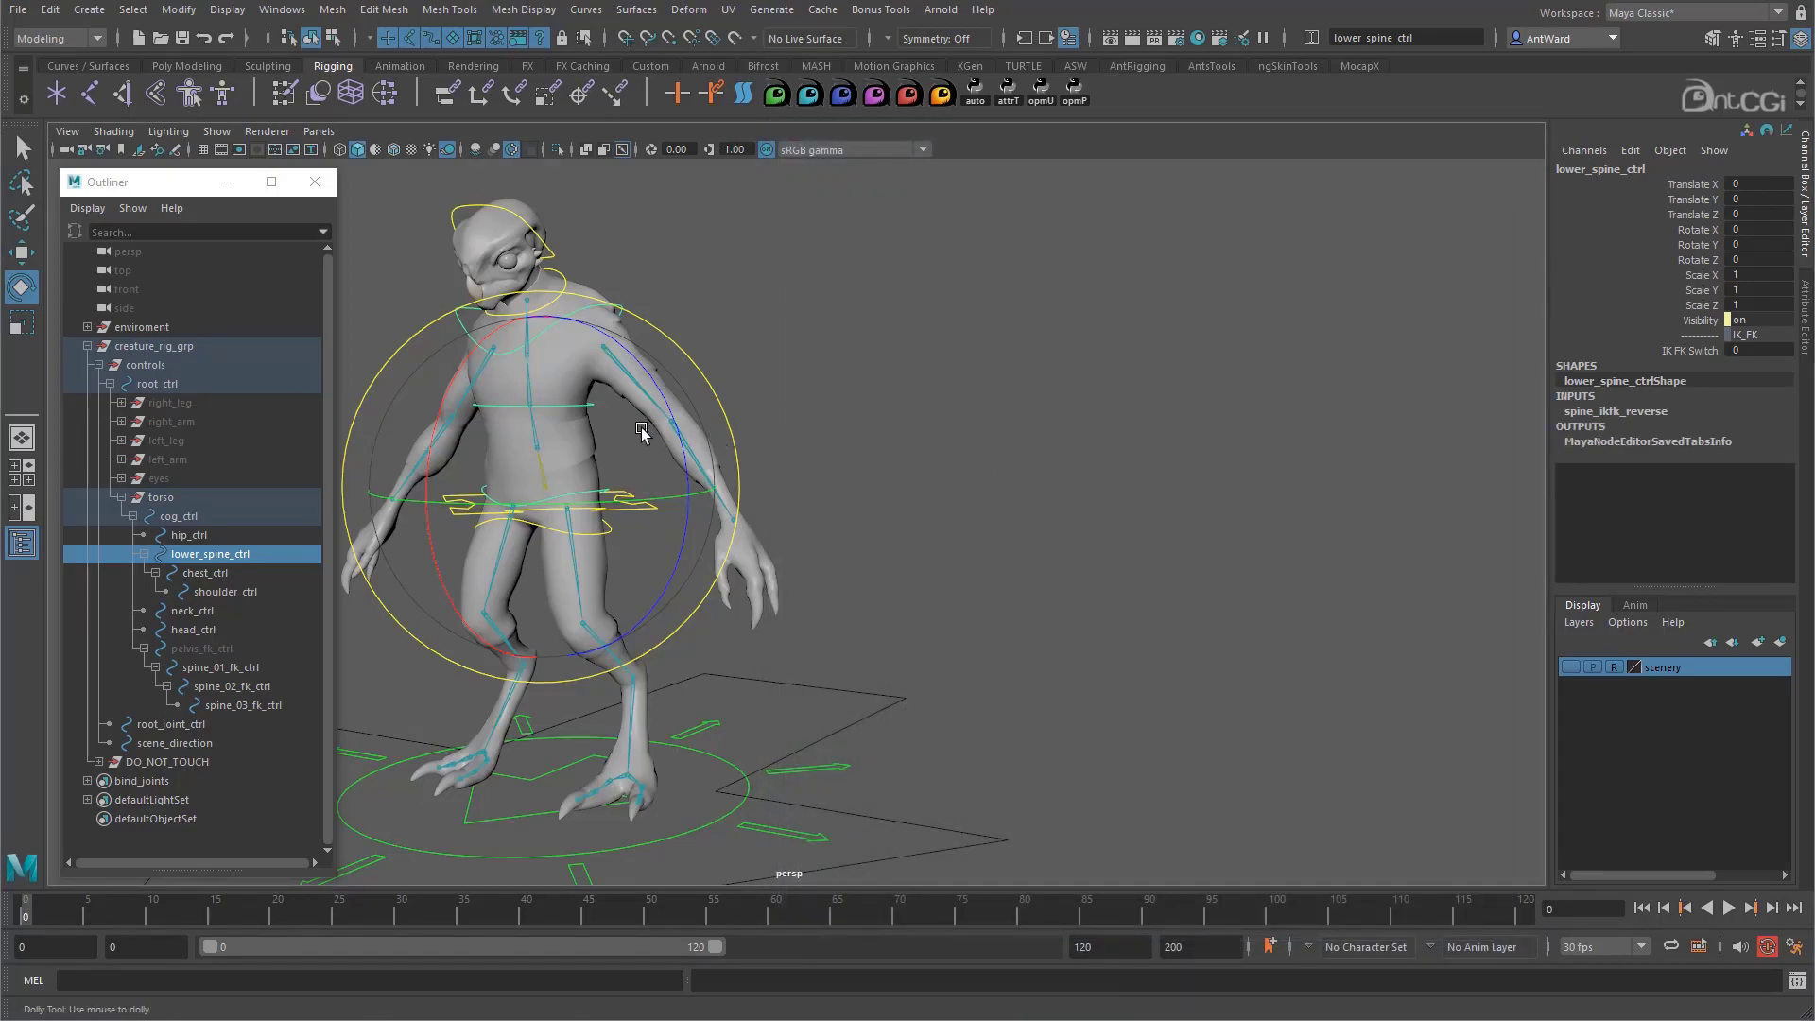
Select cog_ctrl and scrub its IK FK Switch to 1 to check which spine controls are shown
{"action": "scroll", "coordinate": [842, 451], "scroll_direction": "up", "scroll_amount": 2}
{"action": "middle_click_drag", "start_coordinate": [842, 451], "coordinate": [1040, 501], "text": "alt"}
{"action": "left_click", "coordinate": [1205, 528]}
{"action": "left_click", "coordinate": [911, 582]}
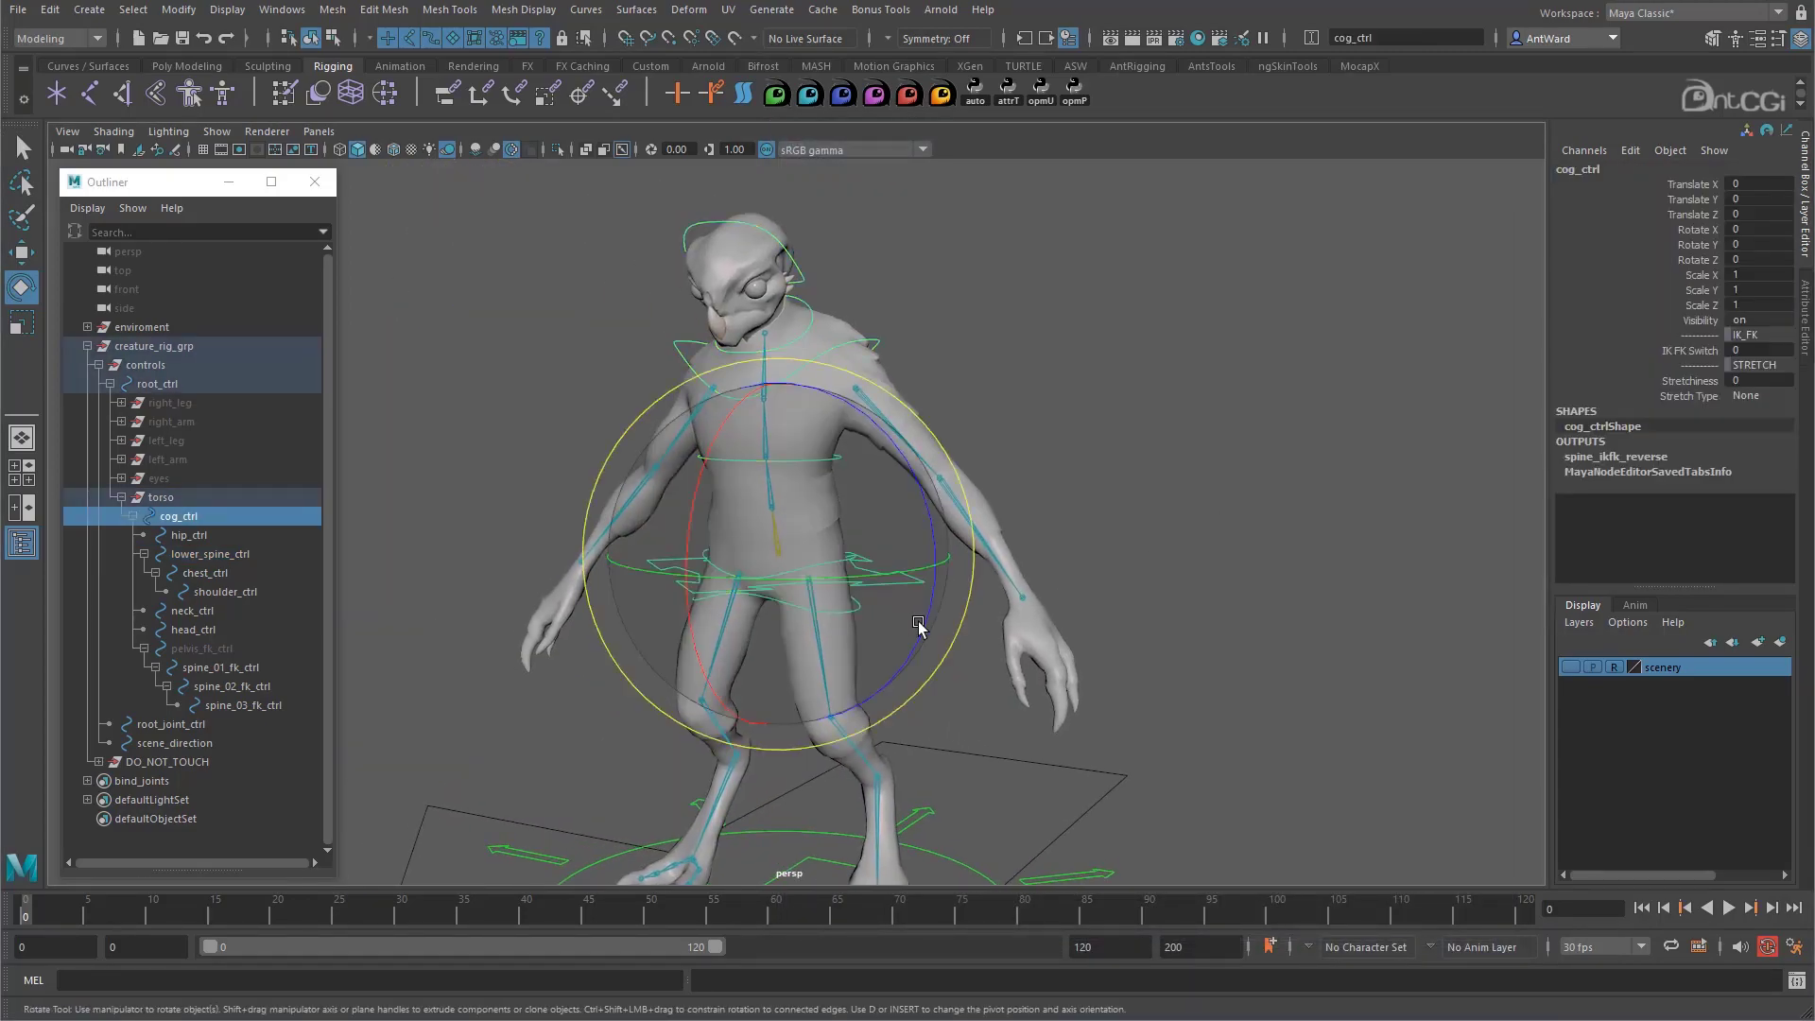
{"action": "left_click", "coordinate": [1702, 352]}
{"action": "middle_click_drag", "start_coordinate": [1037, 559], "coordinate": [1175, 558]}
{"action": "right_click_drag", "start_coordinate": [789, 561], "coordinate": [897, 550], "text": "alt"}
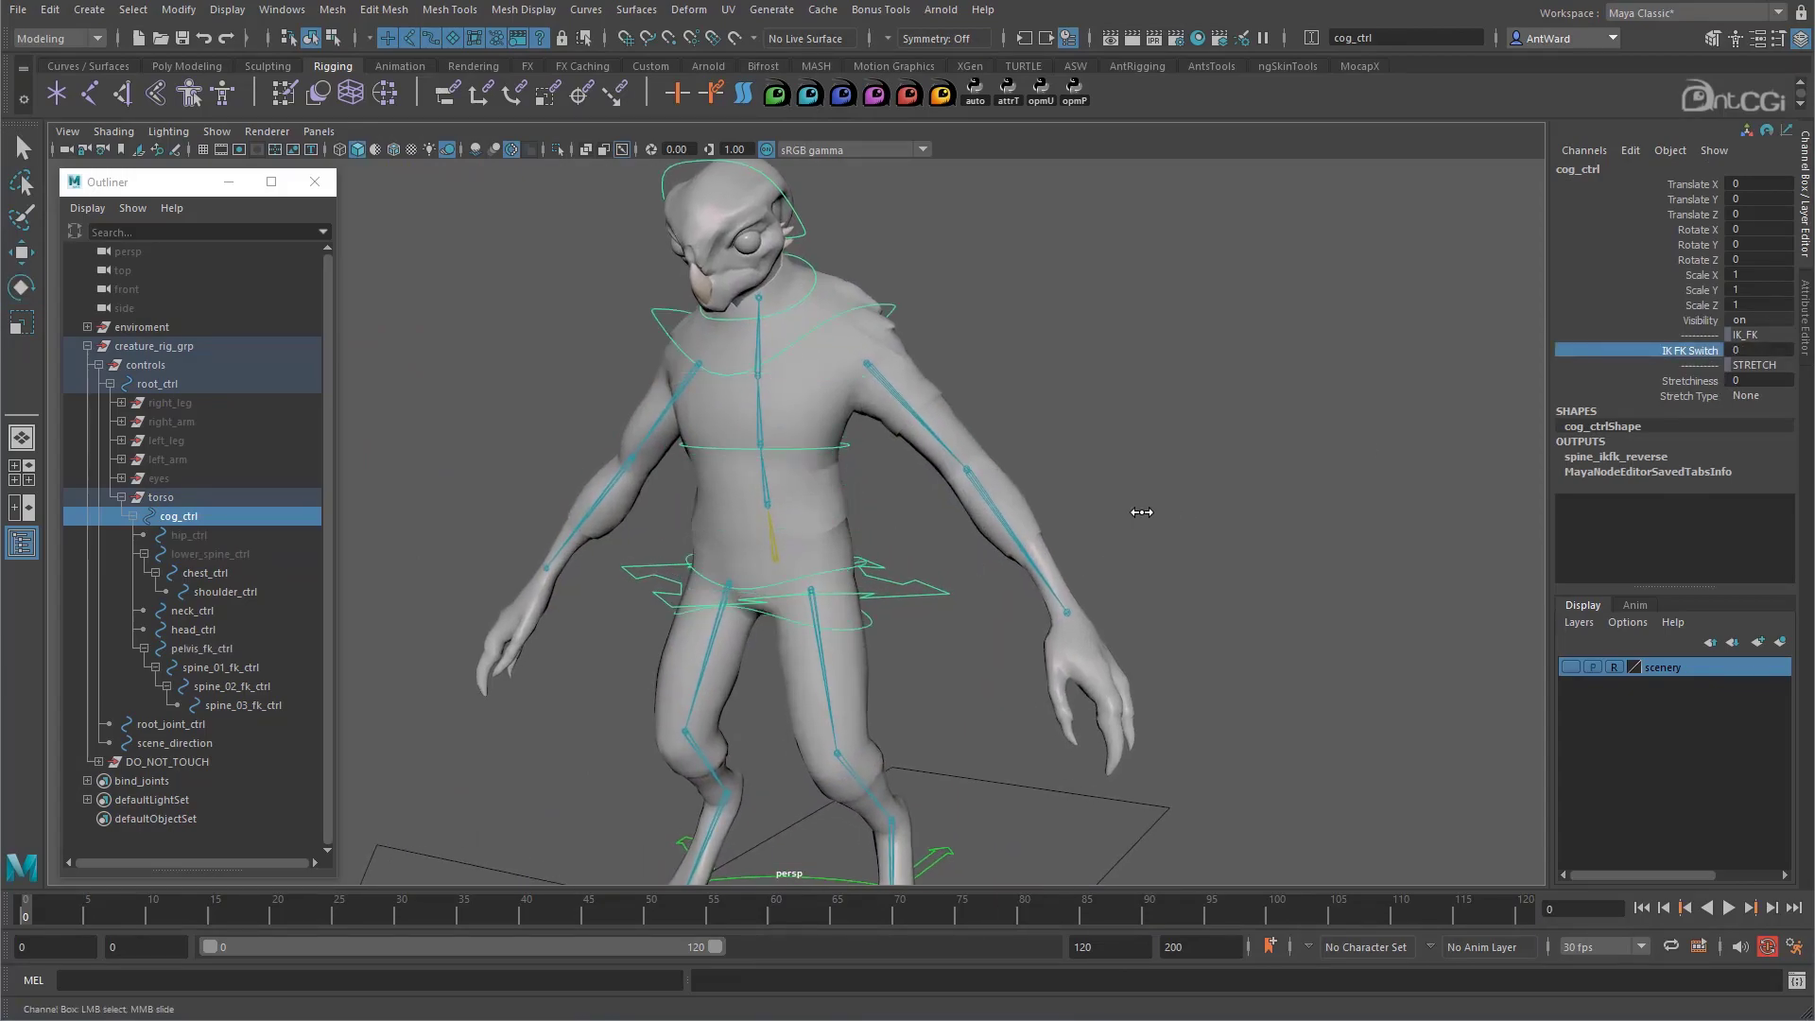
{"action": "mouse_move", "coordinate": [996, 599]}
{"action": "left_mouse_down", "text": "alt"}
{"action": "mouse_move", "coordinate": [898, 559]}
{"action": "mouse_move", "coordinate": [811, 567]}
{"action": "mouse_move", "coordinate": [984, 567]}
{"action": "left_mouse_up", "text": "alt"}
{"action": "middle_click_drag", "start_coordinate": [984, 567], "coordinate": [1041, 602], "text": "alt"}
{"action": "left_click_drag", "start_coordinate": [1041, 602], "coordinate": [802, 559], "text": "alt"}
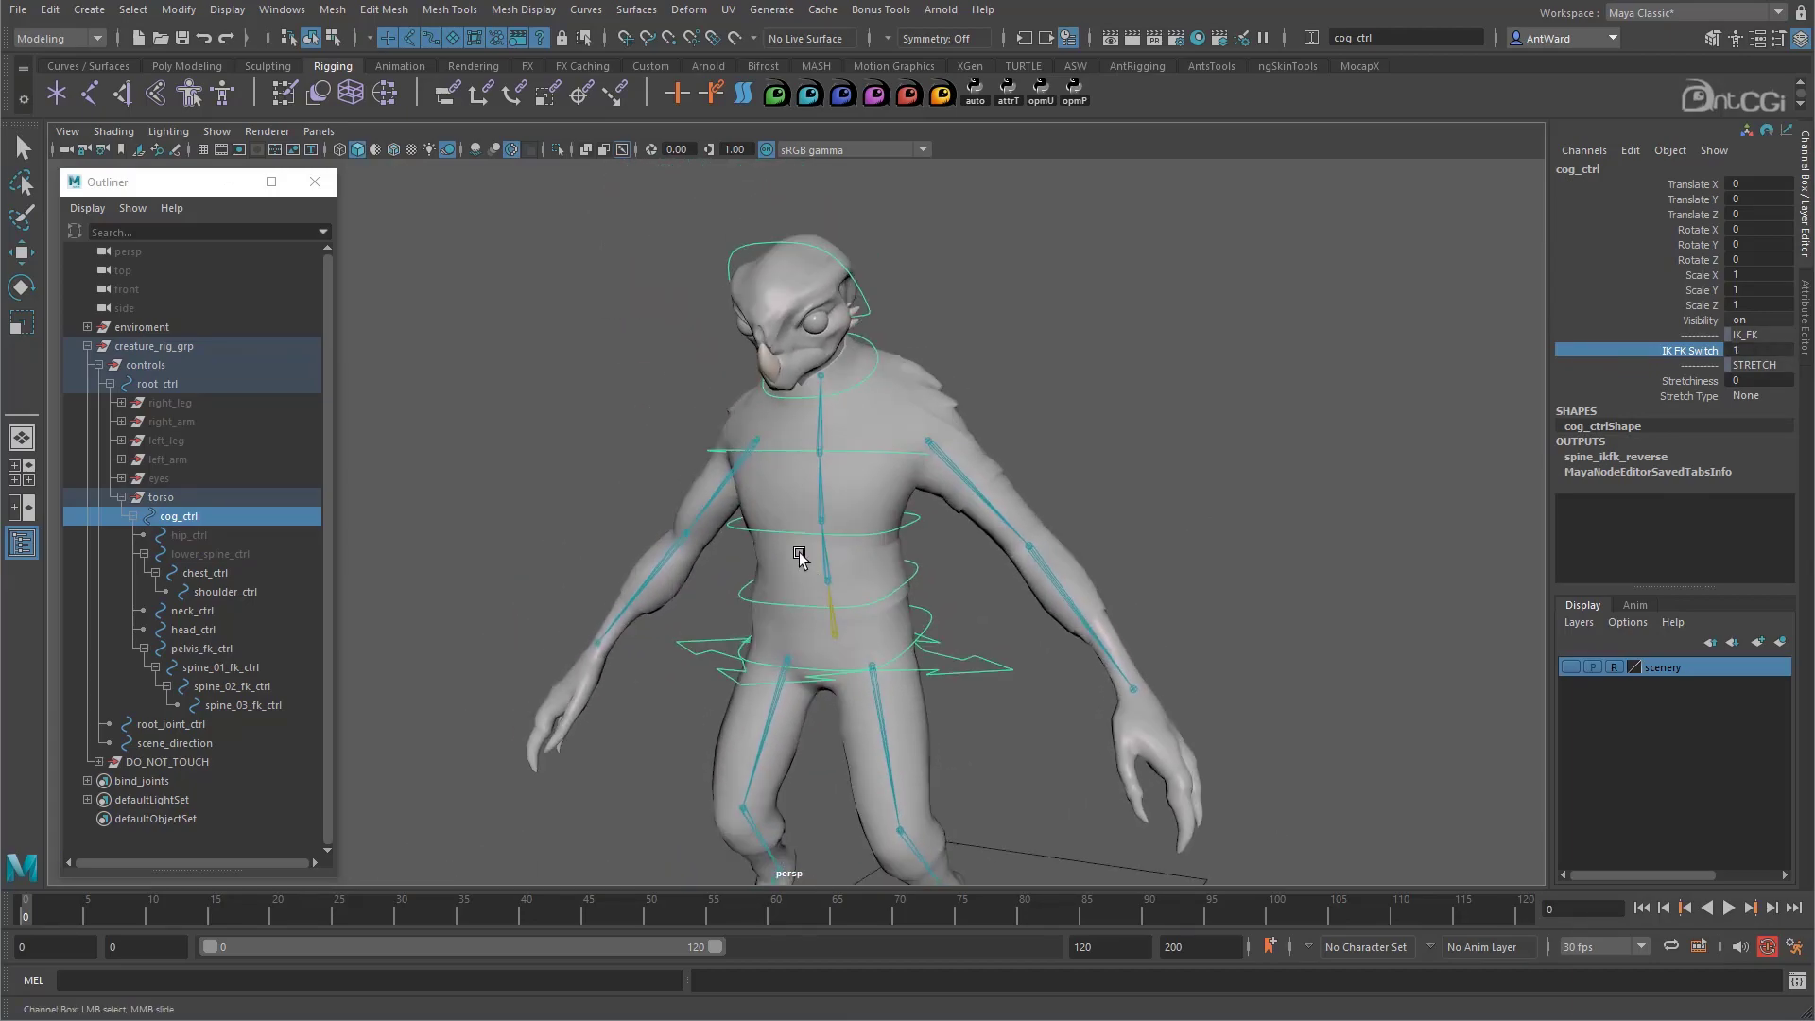
{"action": "right_click_drag", "start_coordinate": [727, 623], "coordinate": [931, 595], "text": "alt"}
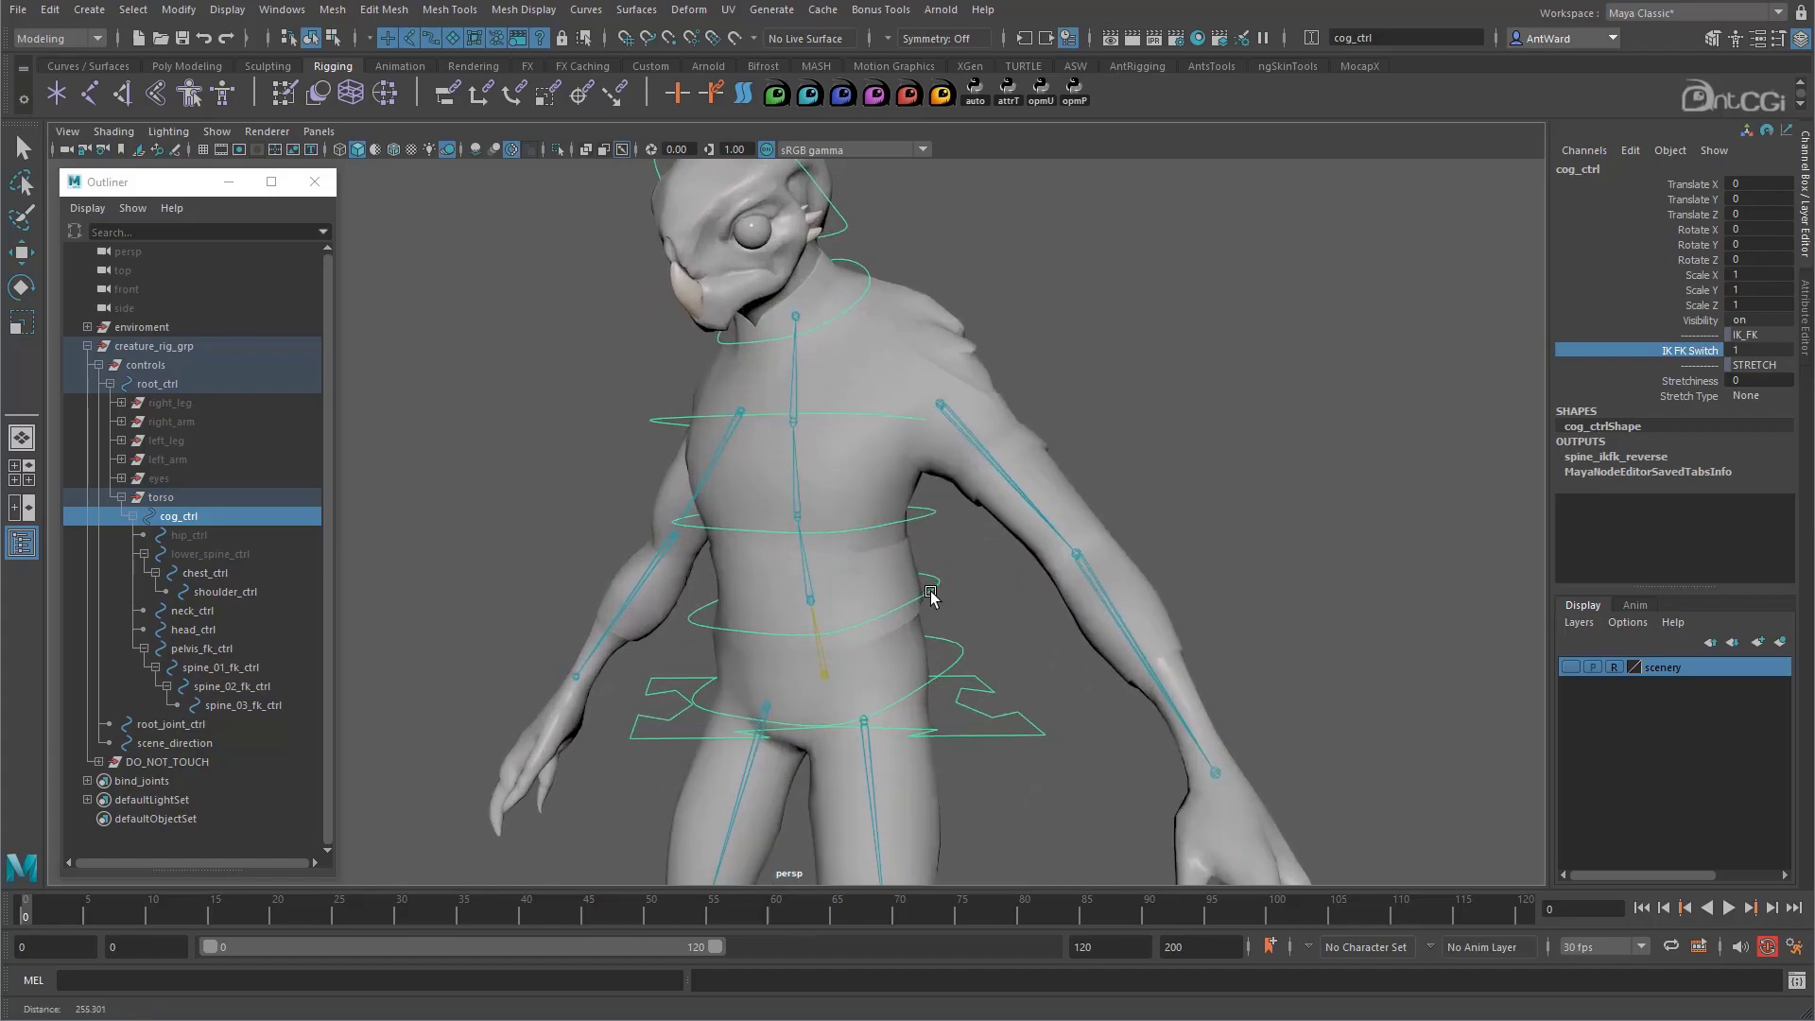
Try rotating spine_02_fk_ctrl, undo the rotation and clear the selection
{"action": "left_click", "coordinate": [923, 514]}
{"action": "key", "text": "e"}
{"action": "left_click_drag", "start_coordinate": [753, 397], "coordinate": [708, 689]}
{"action": "key", "text": "ctrl+z"}
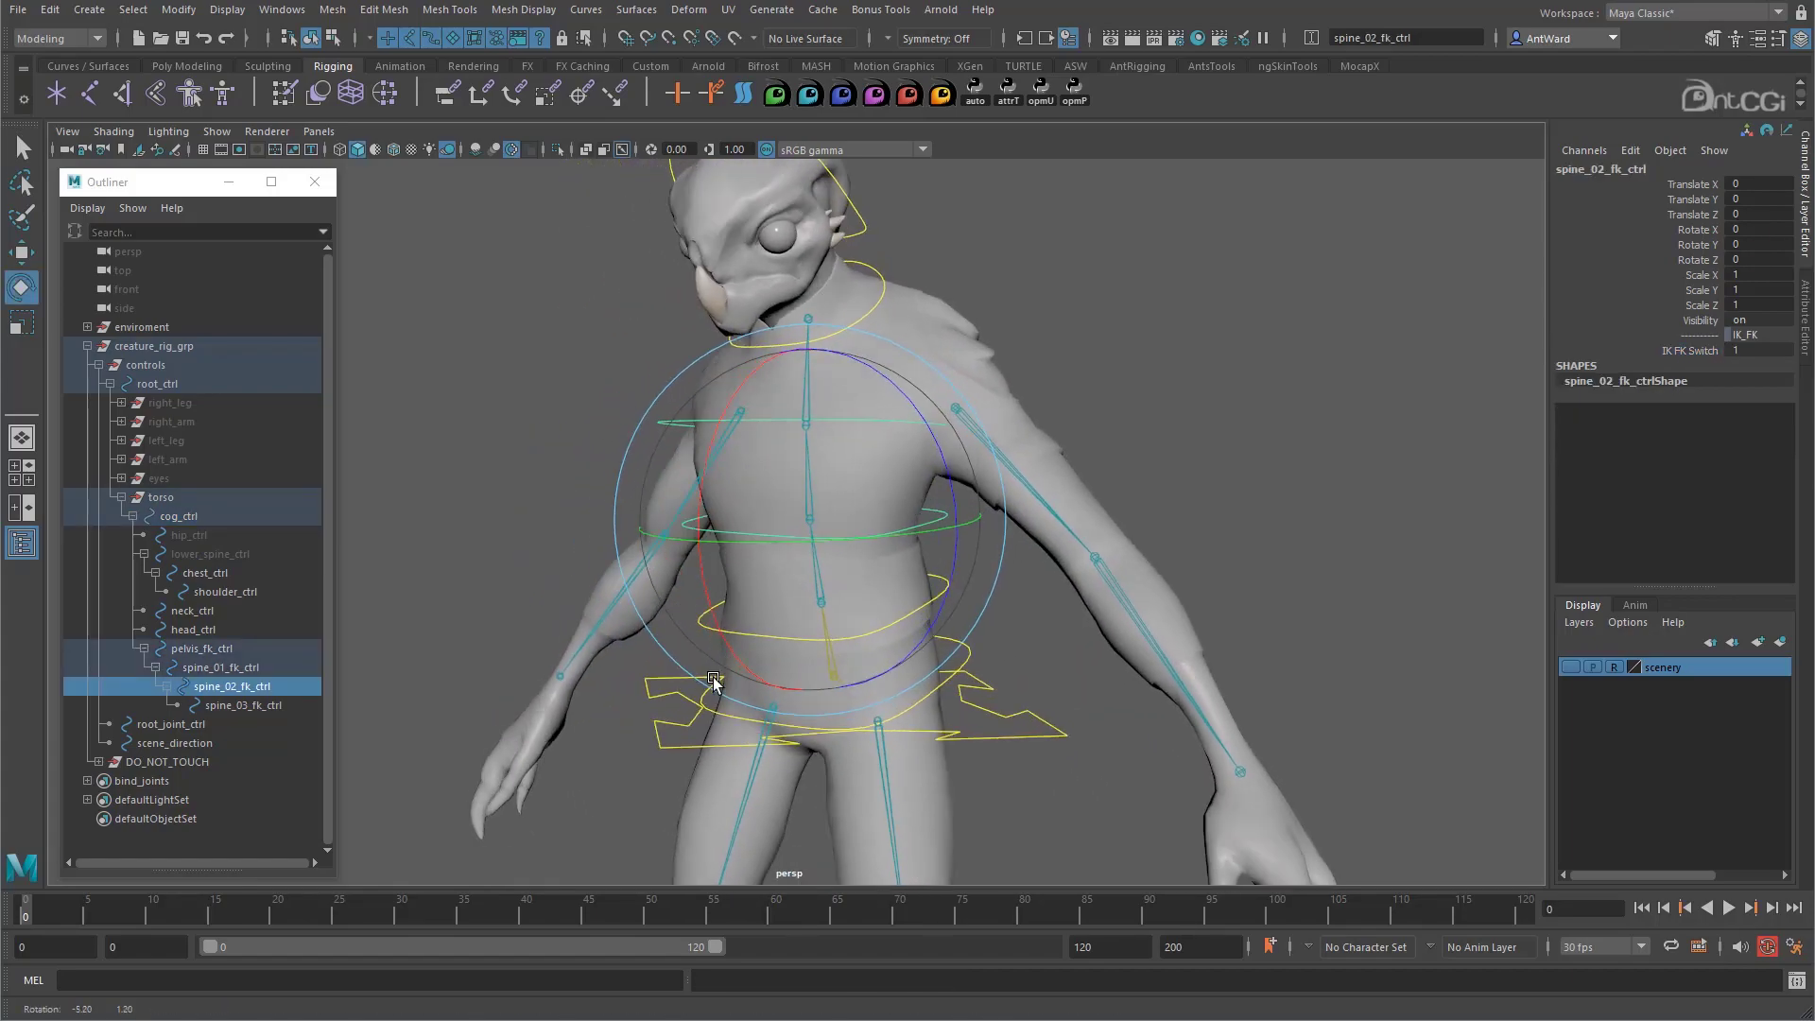
{"action": "left_click", "coordinate": [1049, 647]}
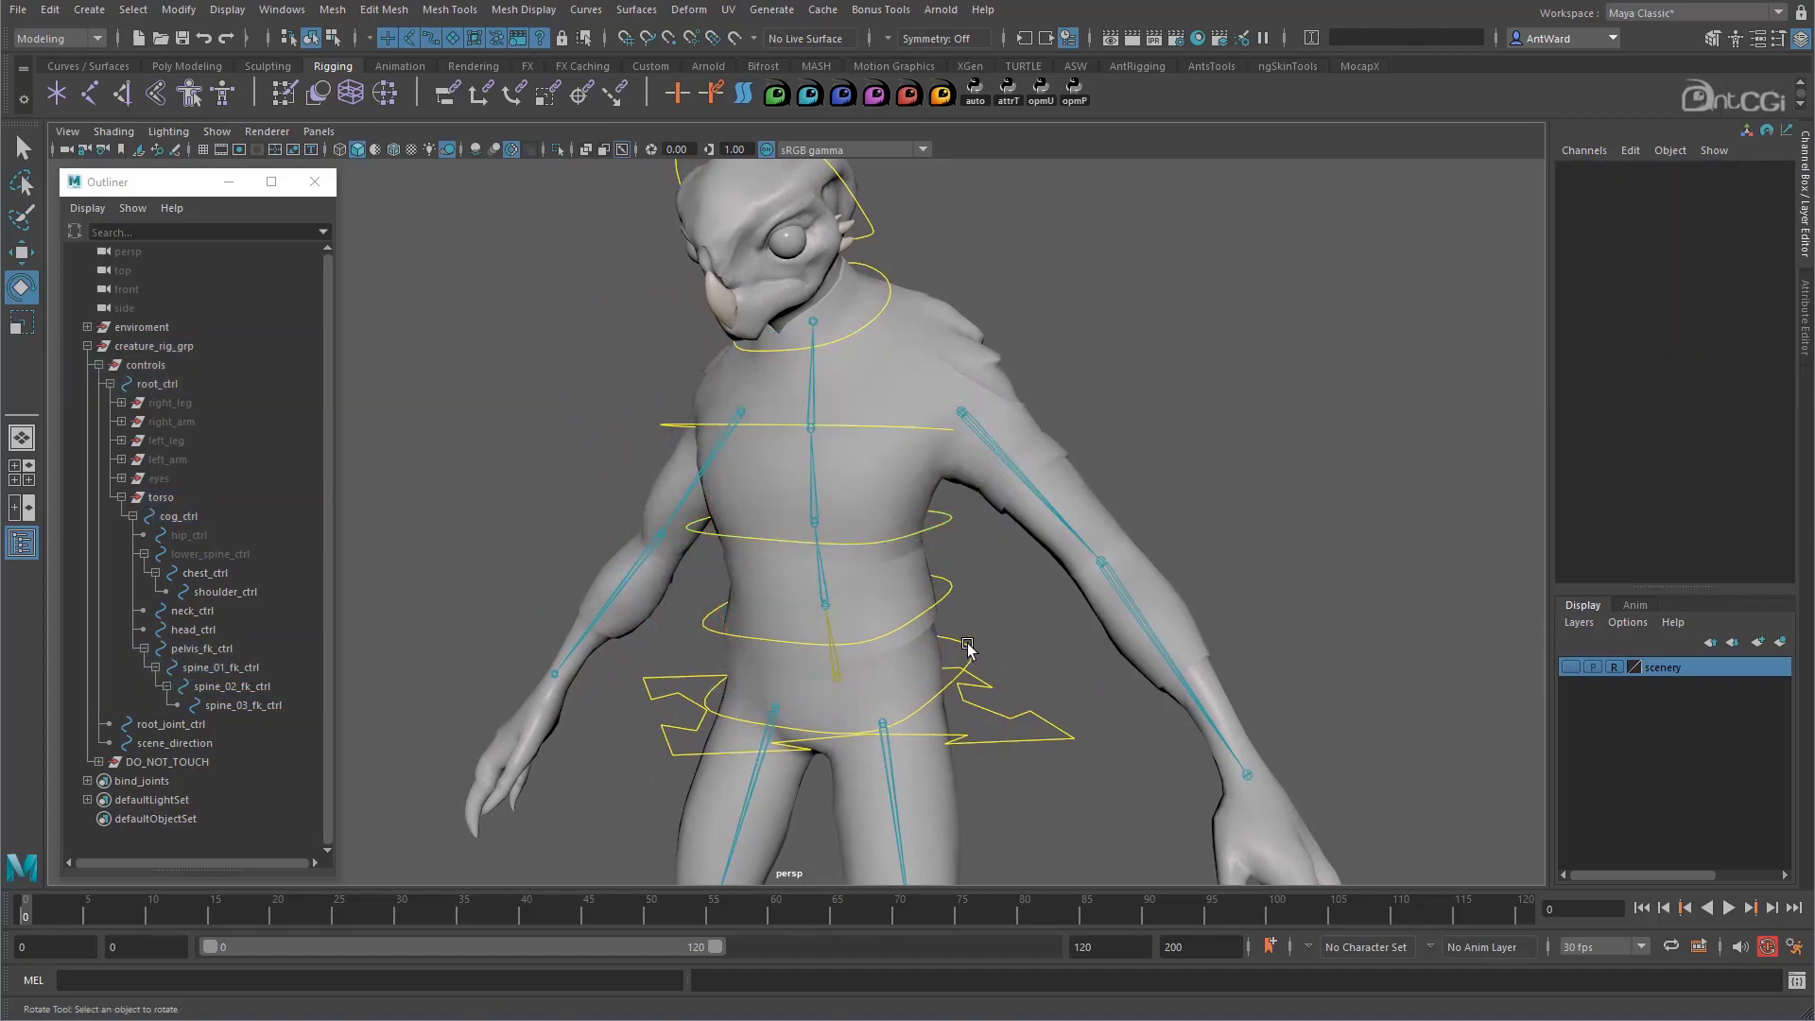
Select pelvis_fk_ctrl, reopen the Node Editor and clear its graph
{"action": "left_click", "coordinate": [967, 647]}
{"action": "left_click_drag", "start_coordinate": [967, 647], "coordinate": [923, 582], "text": "alt"}
{"action": "key", "text": "w"}
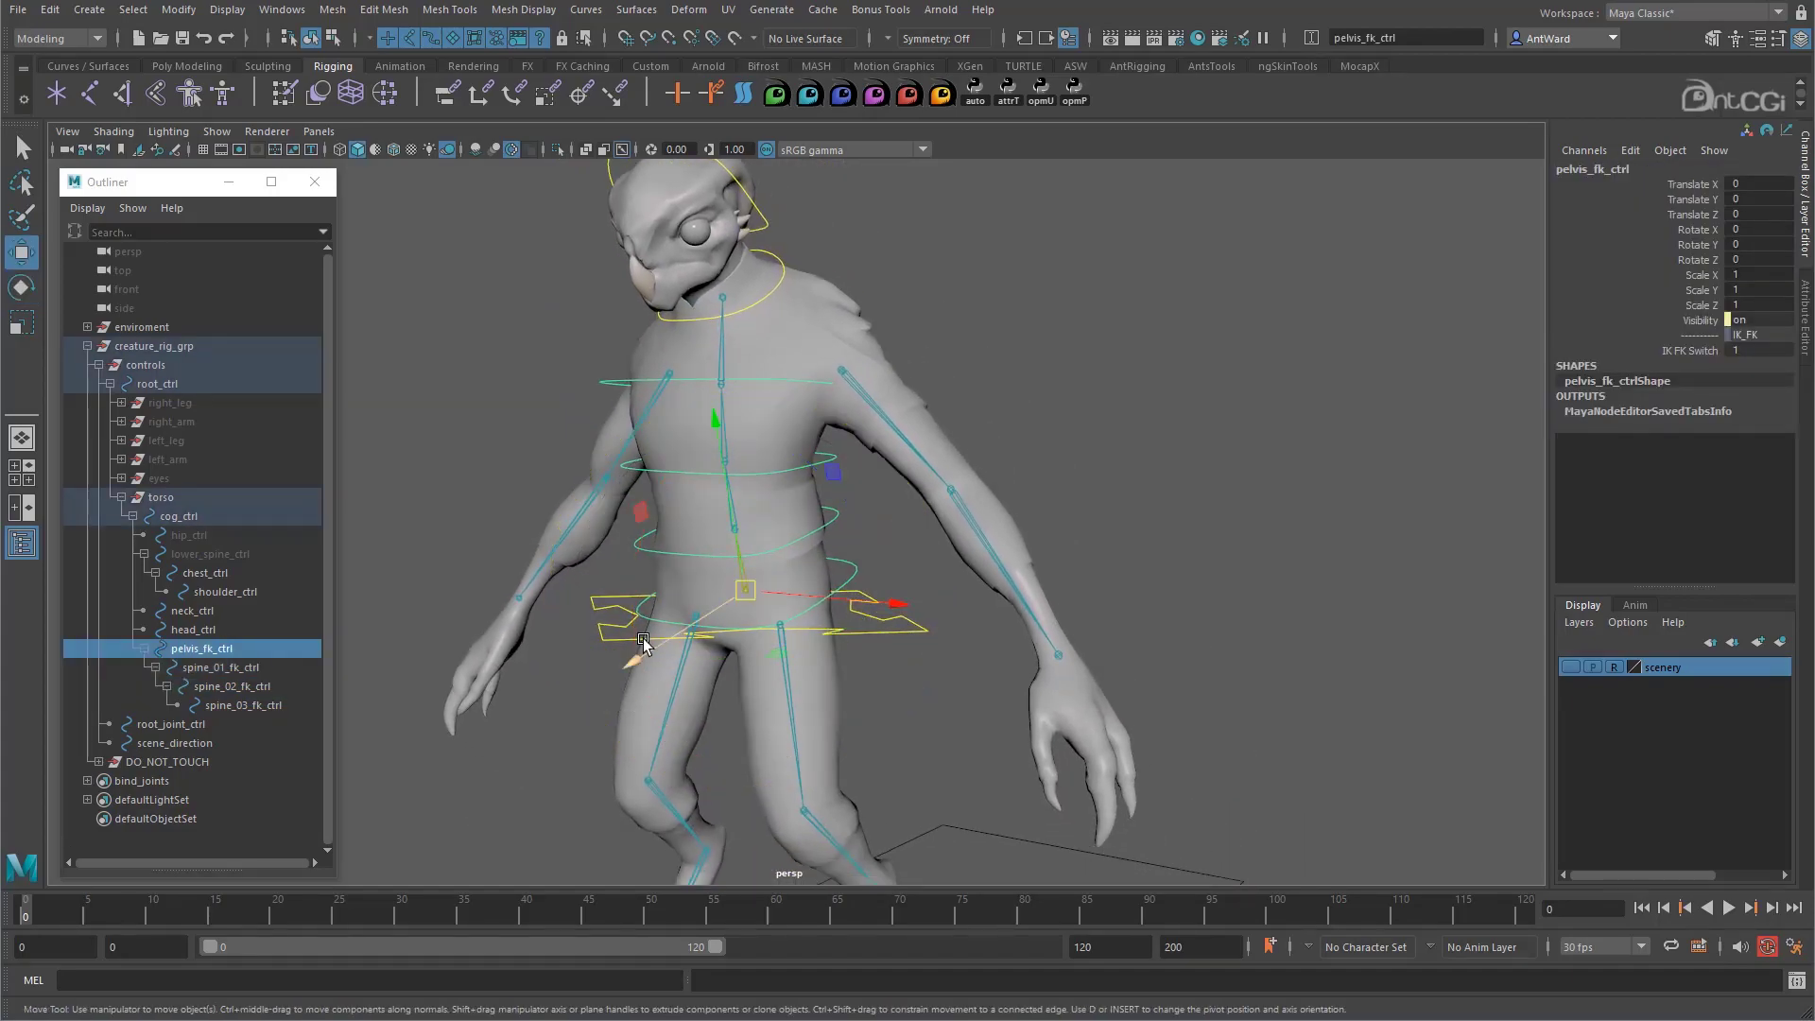
{"action": "scroll", "coordinate": [643, 643], "scroll_direction": "up", "scroll_amount": 5}
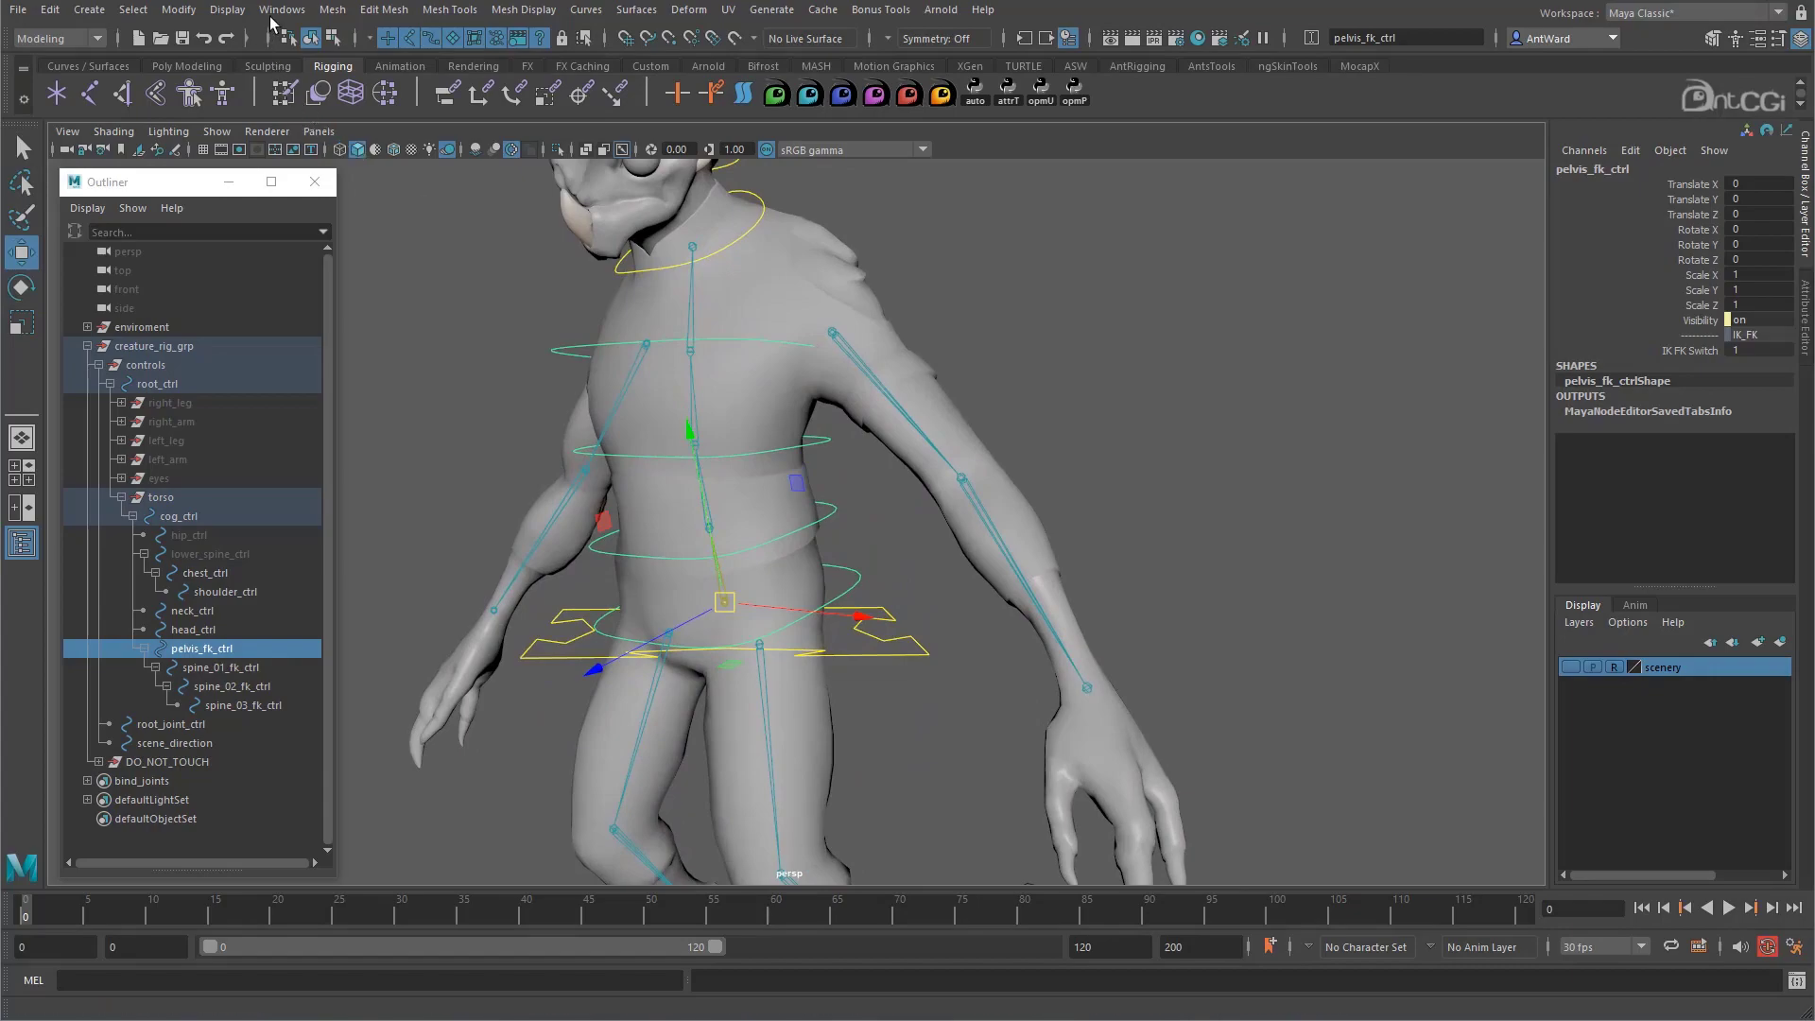
{"action": "left_click", "coordinate": [279, 10]}
{"action": "left_click", "coordinate": [312, 253]}
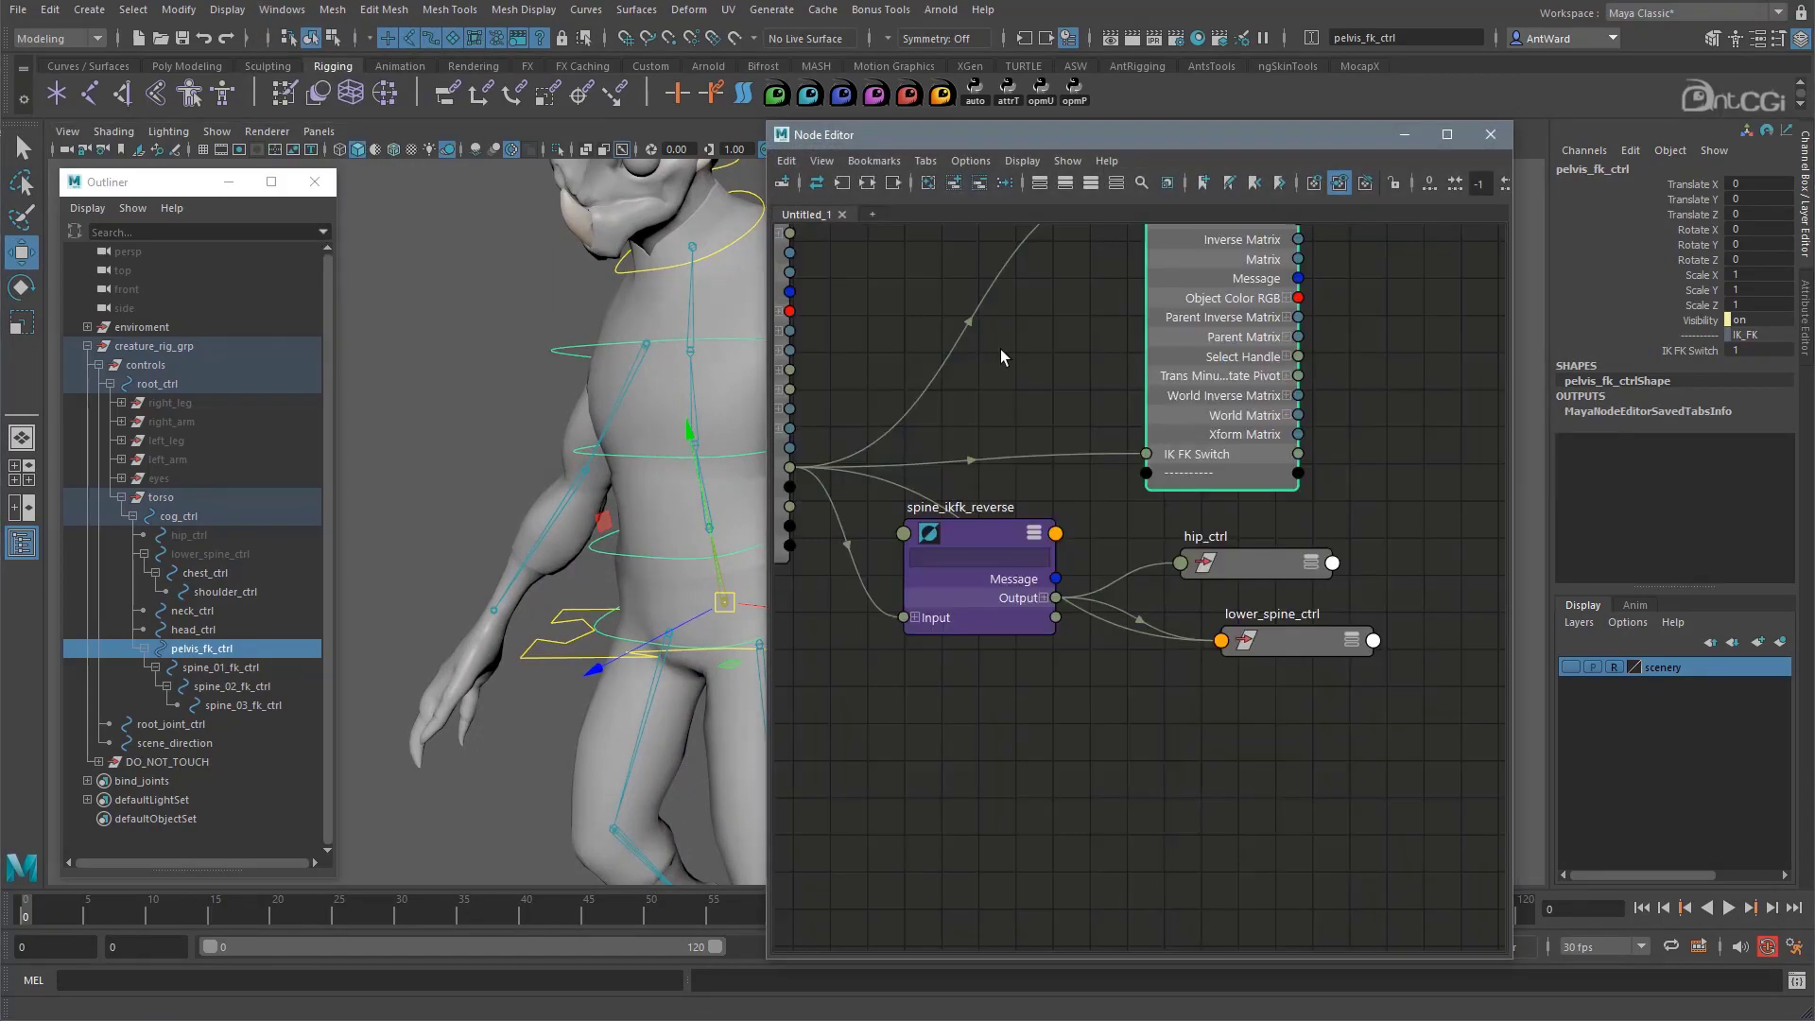
{"action": "left_click", "coordinate": [928, 184]}
Add pelvis_fk_ctrl, spine_01_fk_ctrl, spine_02_fk_ctrl and spine_03_fk_ctrl to the empty graph
{"action": "middle_click_drag", "start_coordinate": [552, 476], "coordinate": [422, 475], "text": "alt"}
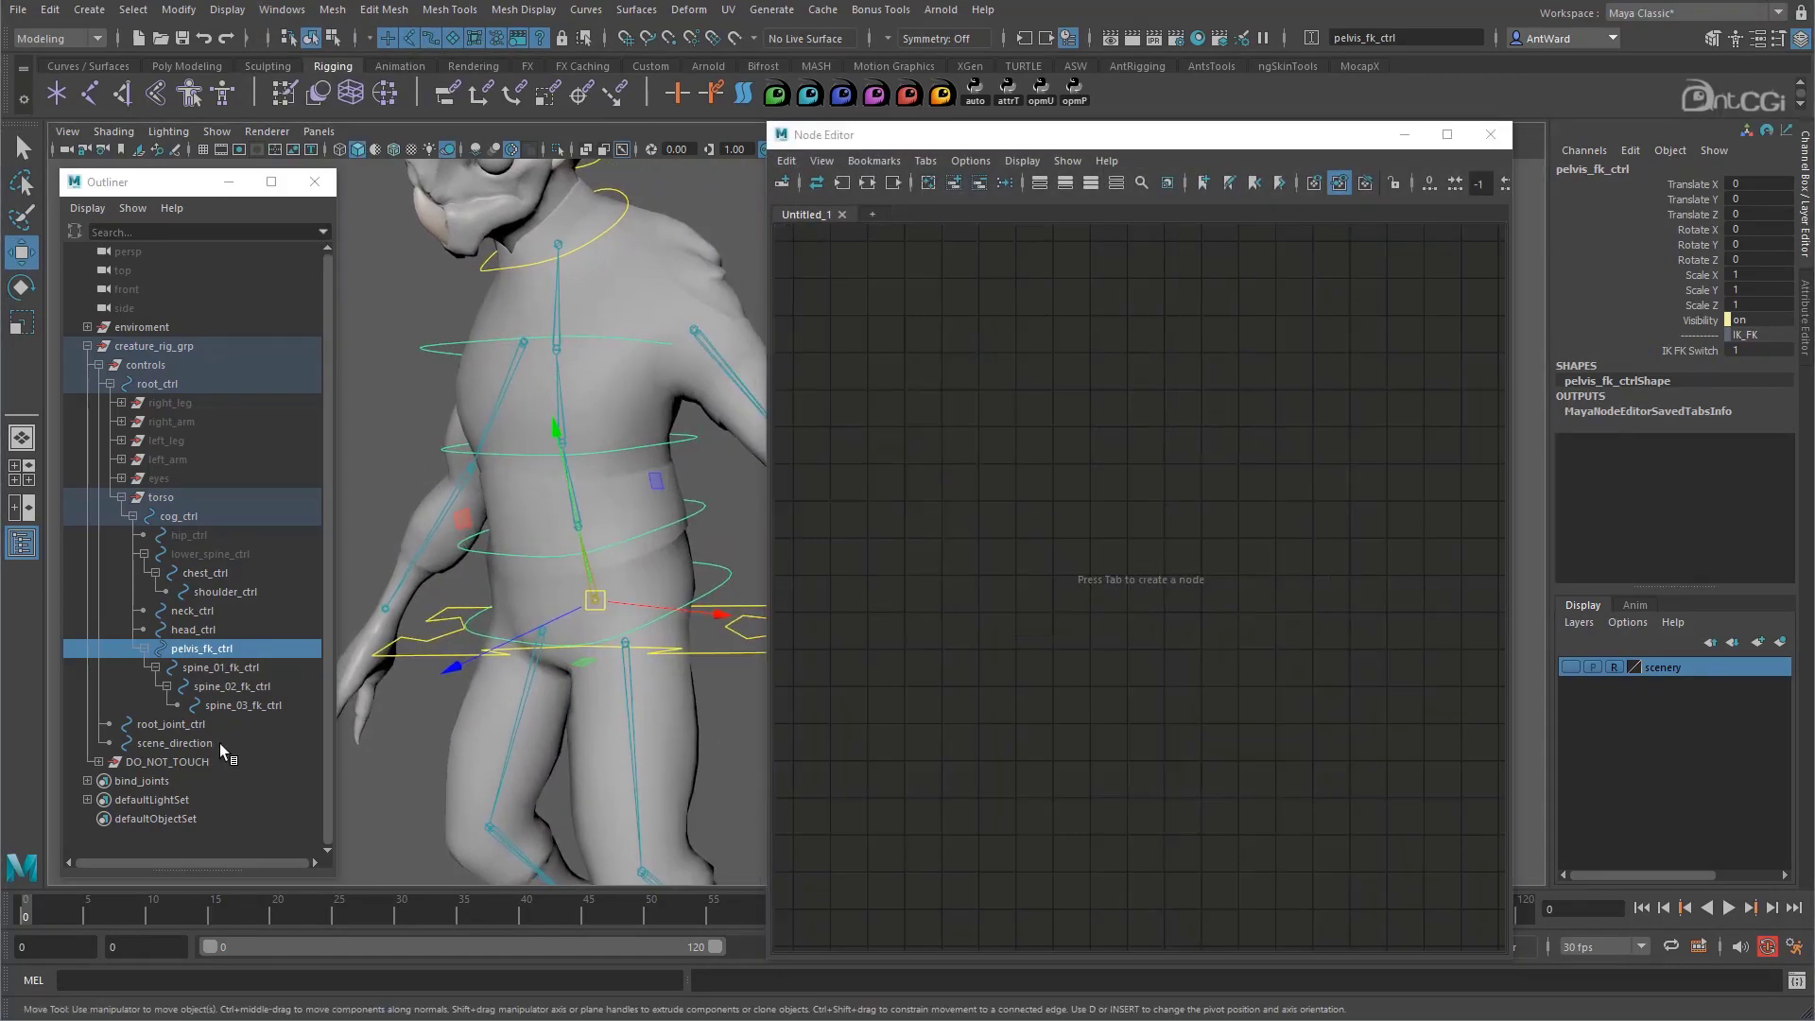
{"action": "left_click", "coordinate": [240, 705], "text": "shift"}
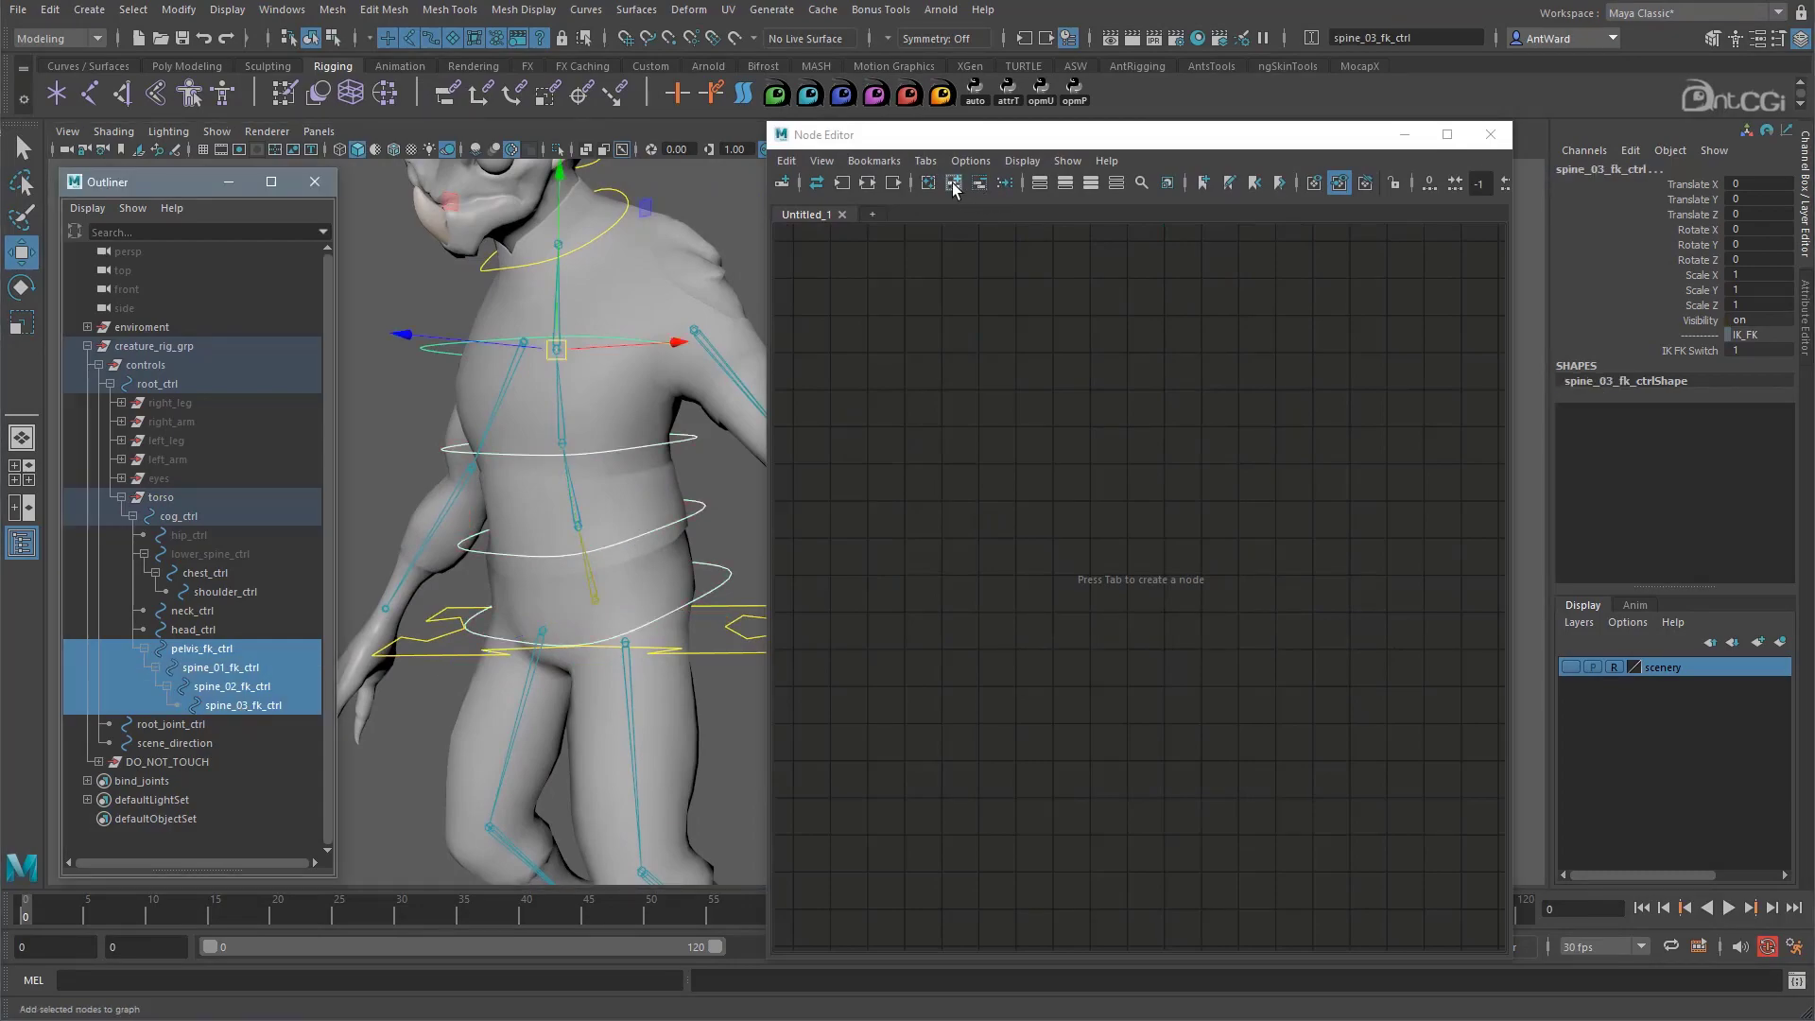
{"action": "left_click", "coordinate": [953, 184]}
{"action": "middle_click_drag", "start_coordinate": [1233, 406], "coordinate": [1211, 421], "text": "alt"}
{"action": "left_click", "coordinate": [1146, 281]}
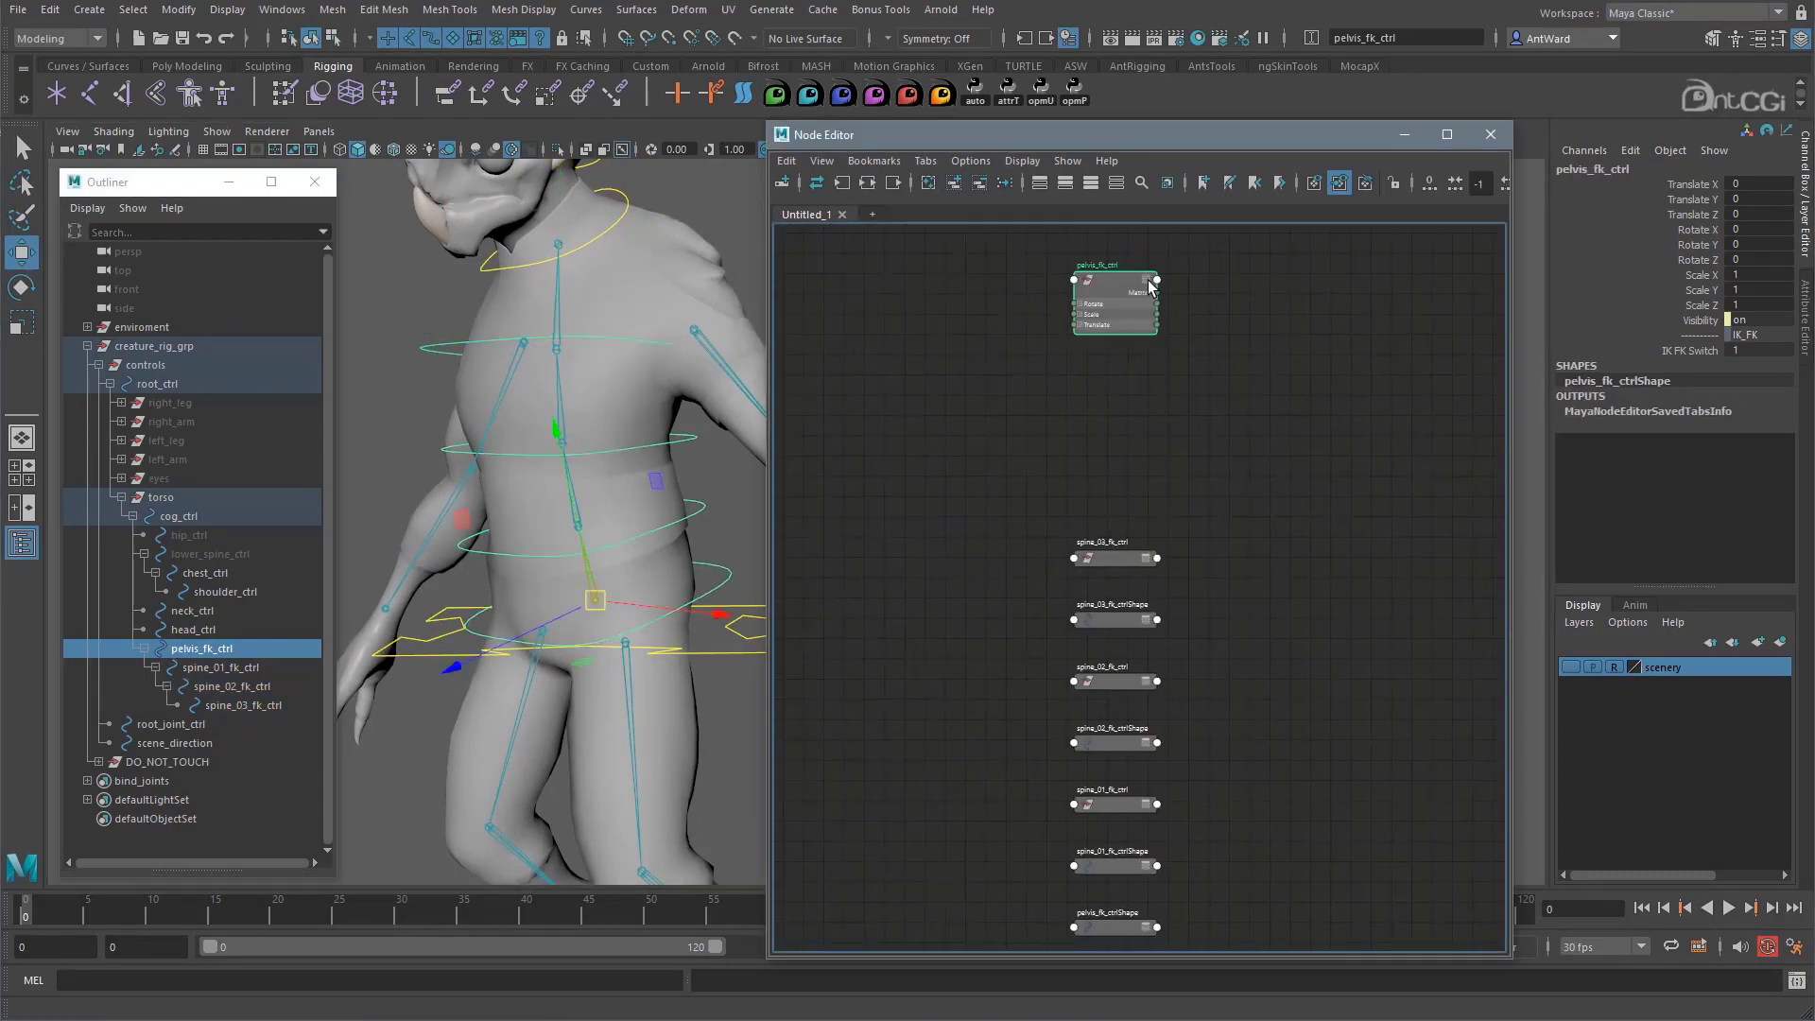
{"action": "left_click", "coordinate": [1145, 281]}
Separate the FK control nodes from their shape nodes and remove all four shape nodes from the graph
{"action": "left_click_drag", "start_coordinate": [1115, 289], "coordinate": [1102, 295]}
{"action": "middle_click_drag", "start_coordinate": [1155, 679], "coordinate": [1226, 569], "text": "alt"}
{"action": "scroll", "coordinate": [1221, 569], "scroll_direction": "up", "scroll_amount": 3}
{"action": "left_click_drag", "start_coordinate": [1187, 411], "coordinate": [956, 384]}
{"action": "left_click_drag", "start_coordinate": [1176, 492], "coordinate": [1301, 468]}
{"action": "left_click_drag", "start_coordinate": [1174, 574], "coordinate": [926, 483]}
{"action": "left_click_drag", "start_coordinate": [1156, 652], "coordinate": [1312, 585]}
{"action": "left_click_drag", "start_coordinate": [1172, 738], "coordinate": [899, 548]}
{"action": "left_click_drag", "start_coordinate": [1175, 820], "coordinate": [1358, 713]}
{"action": "left_click_drag", "start_coordinate": [1204, 905], "coordinate": [1415, 747]}
{"action": "left_click_drag", "start_coordinate": [1259, 365], "coordinate": [1418, 785]}
{"action": "left_click", "coordinate": [975, 184]}
Arrange the four FK control nodes in a column with pelvis_fk_ctrl at the top
{"action": "scroll", "coordinate": [1125, 466], "scroll_direction": "down", "scroll_amount": 1}
{"action": "middle_click_drag", "start_coordinate": [1125, 466], "coordinate": [1187, 753], "text": "alt"}
{"action": "left_click_drag", "start_coordinate": [973, 473], "coordinate": [1035, 624]}
{"action": "left_click_drag", "start_coordinate": [939, 559], "coordinate": [1066, 836]}
{"action": "left_click_drag", "start_coordinate": [1030, 621], "coordinate": [964, 466]}
{"action": "scroll", "coordinate": [964, 466], "scroll_direction": "up", "scroll_amount": 2}
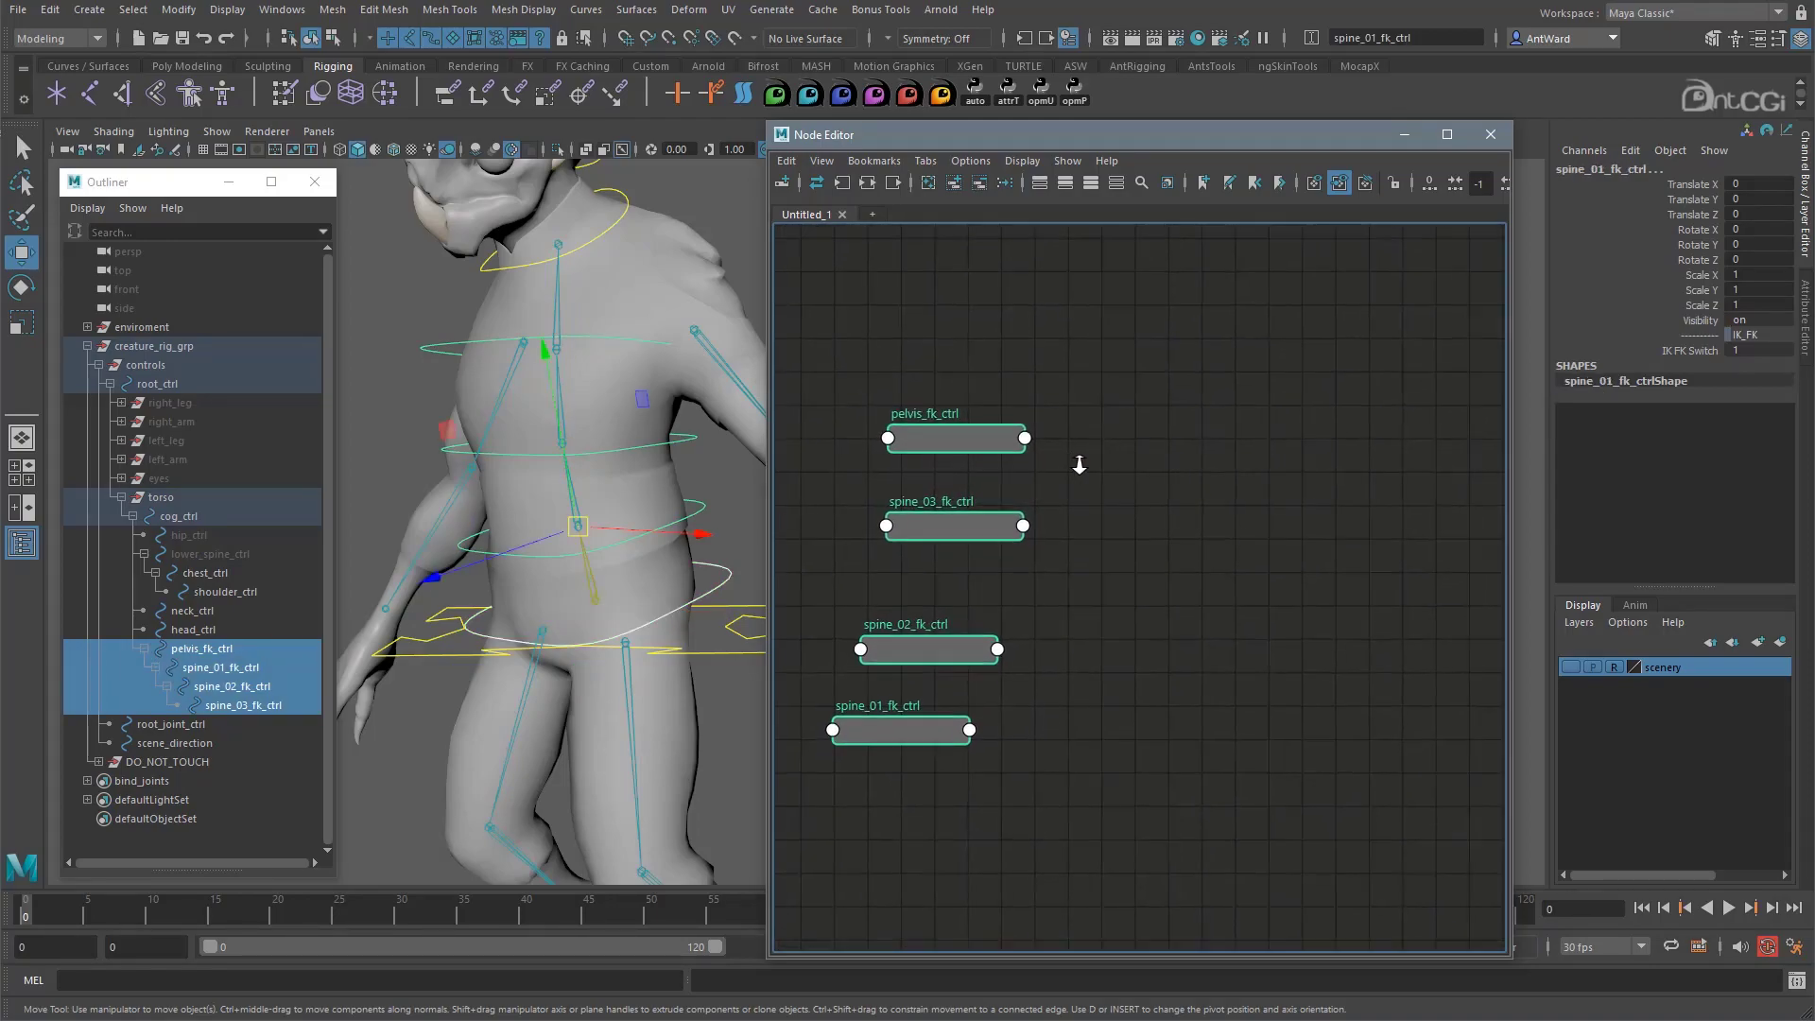
{"action": "left_click", "coordinate": [1153, 490]}
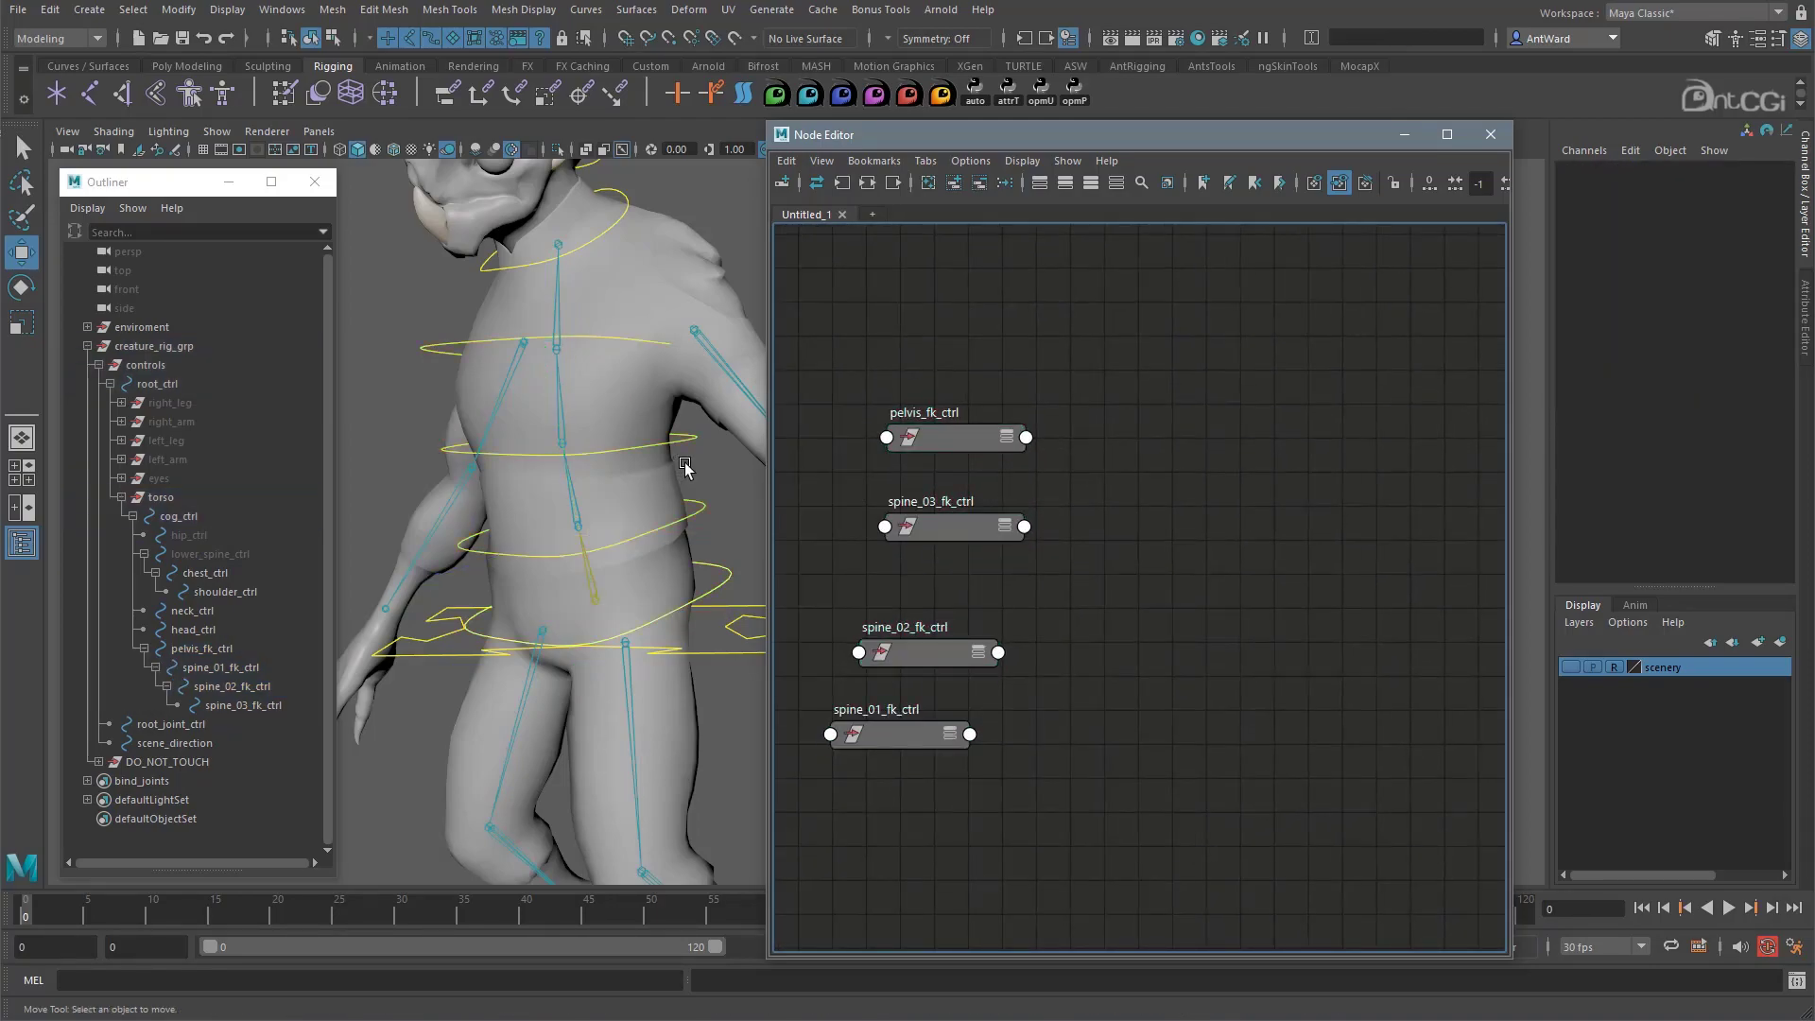
Select the pelvis_fk joint, reveal it under spine_grp in the scene hierarchy and expand all its child joints
{"action": "left_click", "coordinate": [590, 592]}
{"action": "right_click", "coordinate": [240, 665]}
{"action": "left_click", "coordinate": [302, 718]}
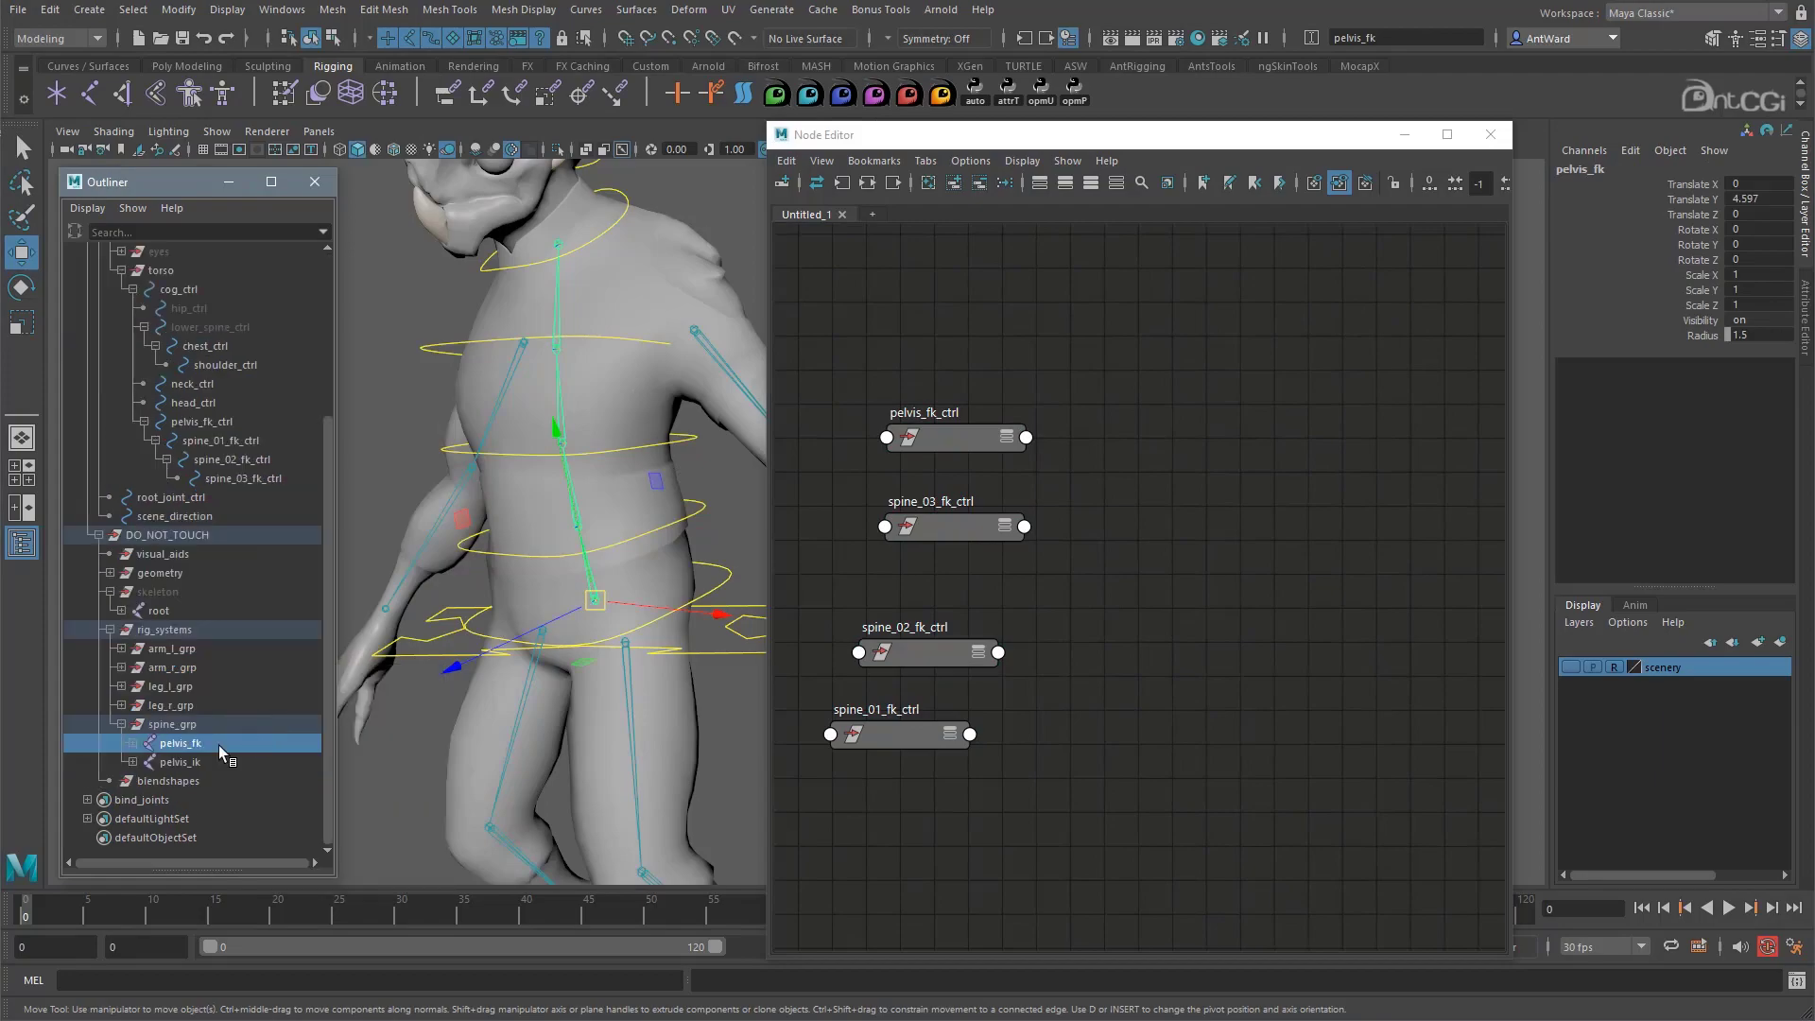
{"action": "left_click", "coordinate": [132, 742], "text": "shift"}
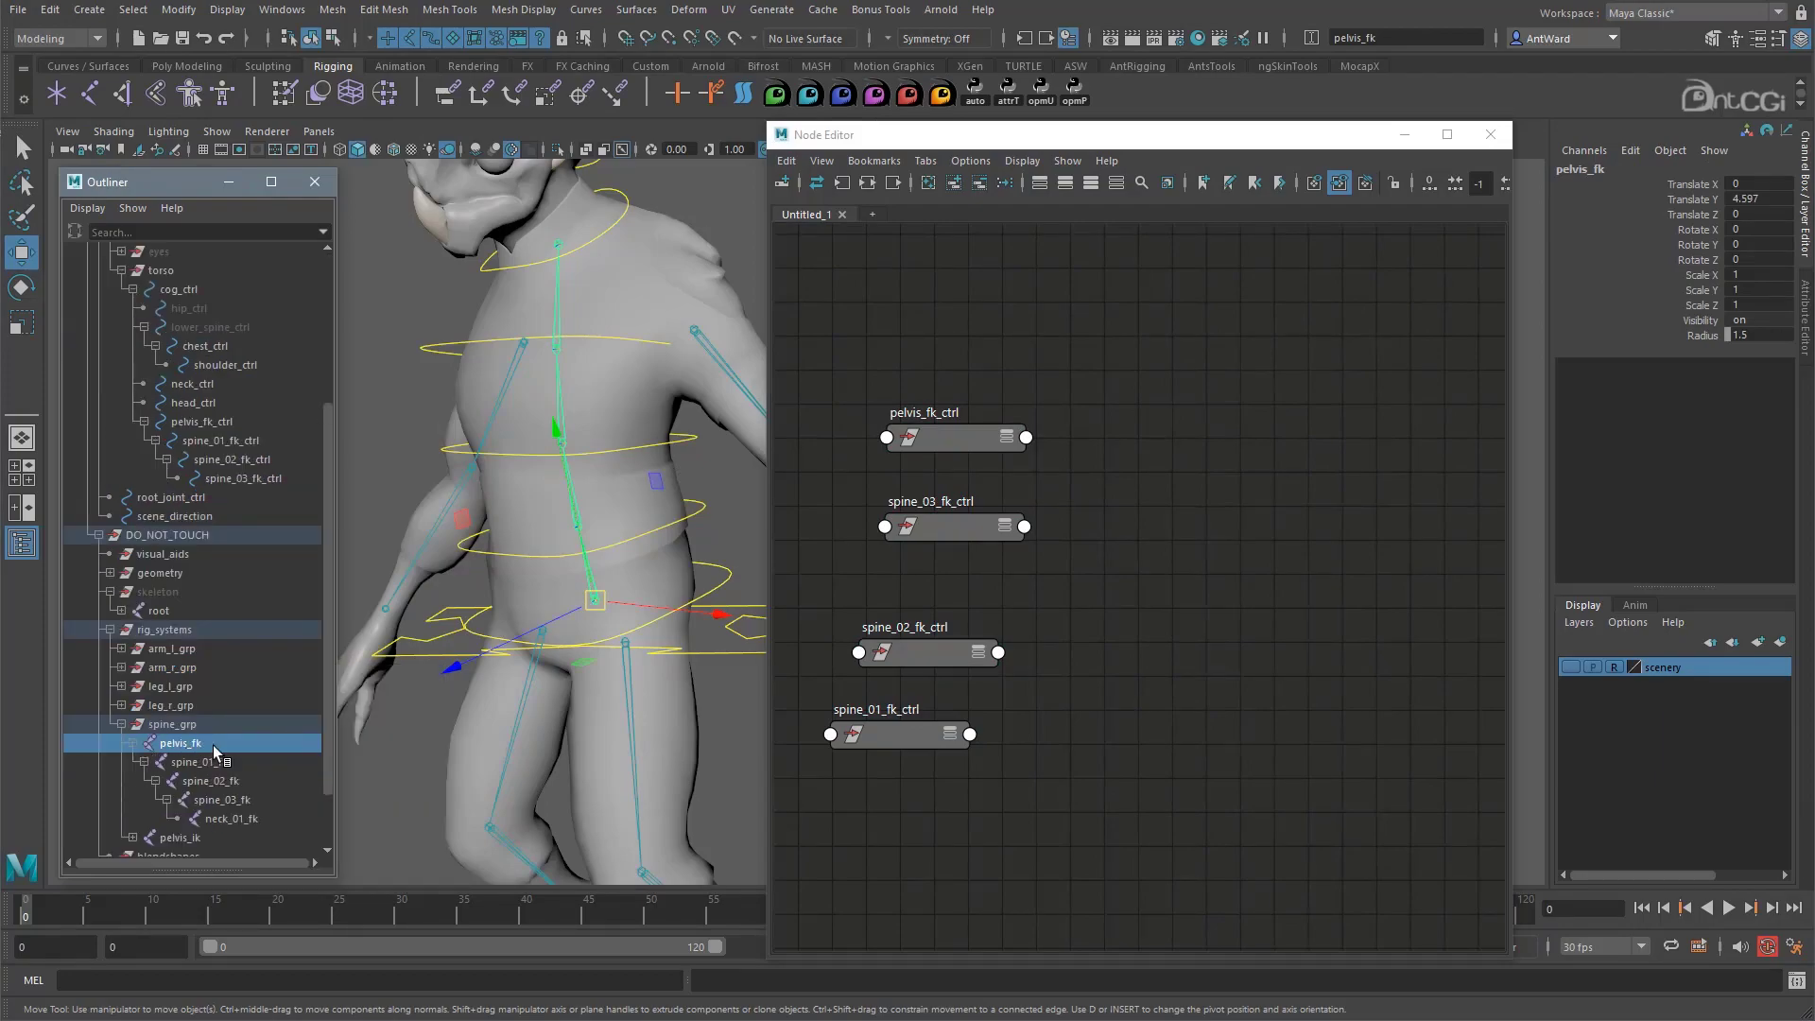
Add the pelvis_fk, spine_01_fk, spine_02_fk and spine_03_fk joints to the node graph and arrange them in a column beside the controls
{"action": "left_click", "coordinate": [242, 800], "text": "shift"}
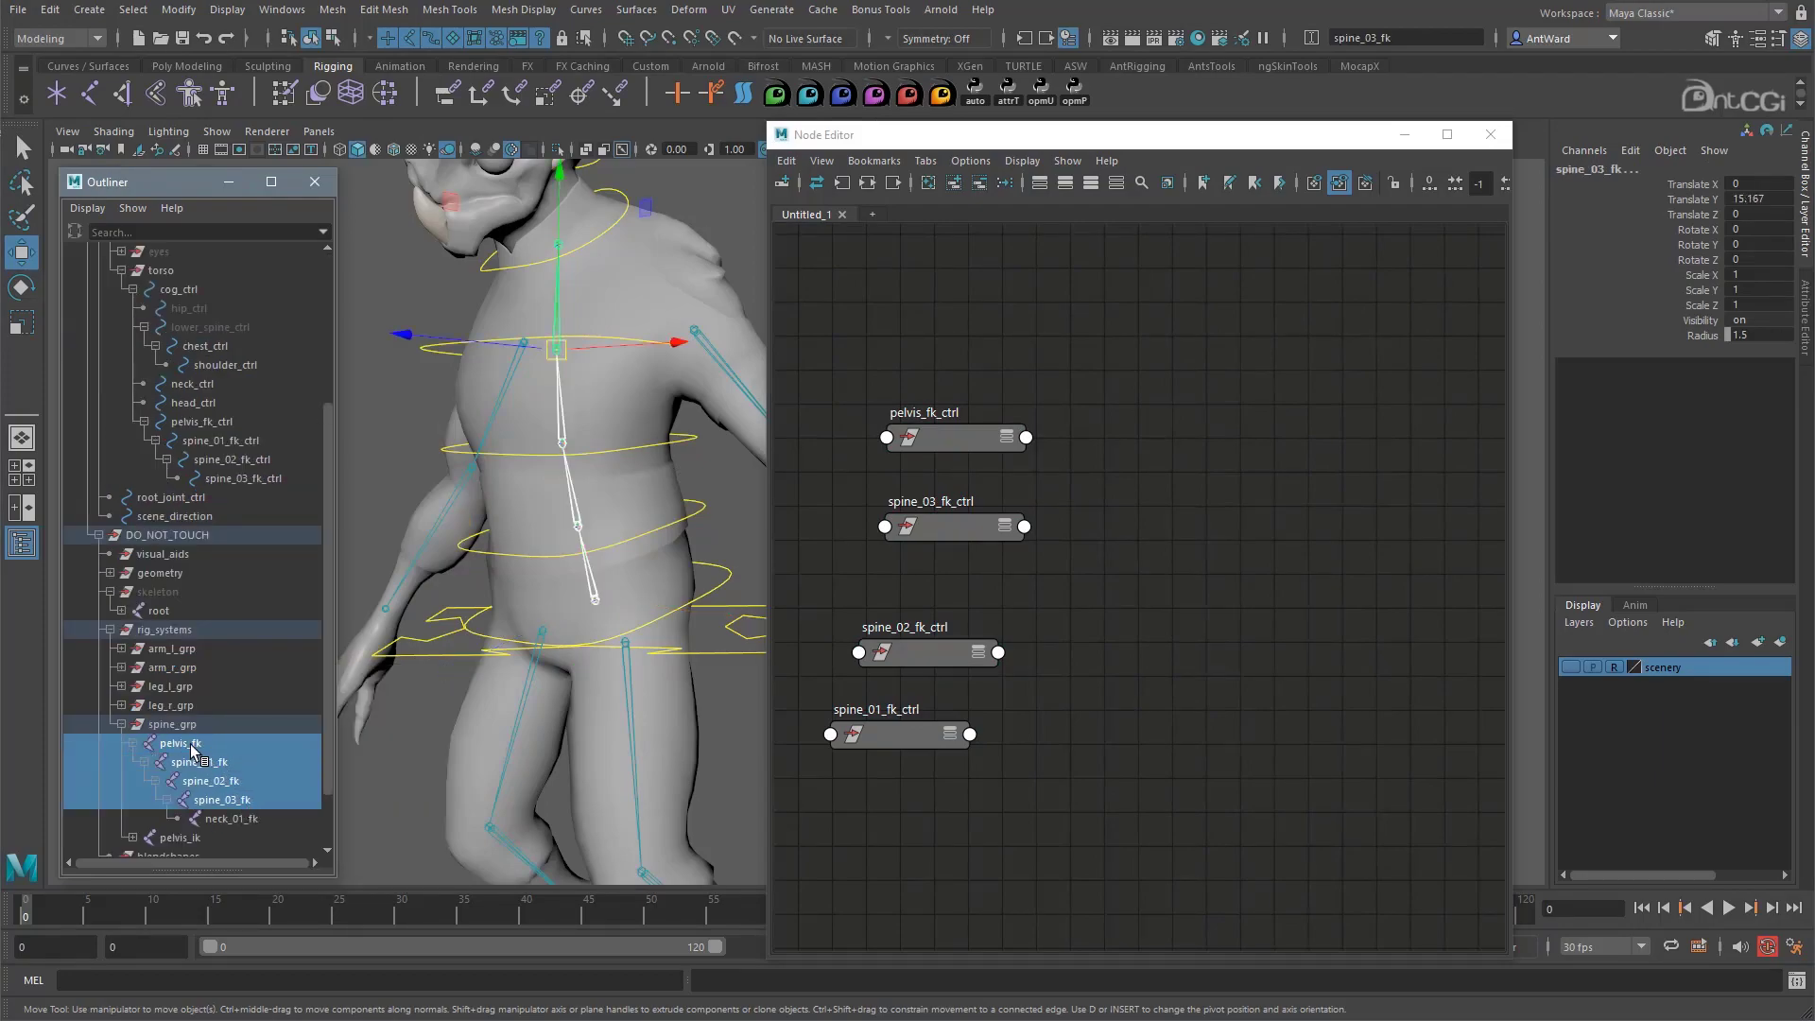
{"action": "middle_click_drag", "start_coordinate": [603, 723], "coordinate": [1151, 499]}
{"action": "left_click_drag", "start_coordinate": [1229, 526], "coordinate": [1242, 424]}
{"action": "left_click_drag", "start_coordinate": [1386, 530], "coordinate": [1222, 542]}
{"action": "scroll", "coordinate": [1297, 637], "scroll_direction": "down", "scroll_amount": 2}
{"action": "middle_click_drag", "start_coordinate": [1297, 637], "coordinate": [1198, 640], "text": "alt"}
{"action": "left_click_drag", "start_coordinate": [1420, 551], "coordinate": [1153, 628]}
{"action": "right_click_drag", "start_coordinate": [1335, 660], "coordinate": [1322, 666], "text": "alt"}
{"action": "middle_click_drag", "start_coordinate": [1333, 662], "coordinate": [1221, 662], "text": "alt"}
{"action": "left_click_drag", "start_coordinate": [1419, 569], "coordinate": [1050, 713]}
Reorder the FK control nodes as pelvis, spine_01, spine_02 and spine_03, each roughly level with its matching joint node
{"action": "middle_click_drag", "start_coordinate": [978, 708], "coordinate": [1131, 692], "text": "alt"}
{"action": "right_click_drag", "start_coordinate": [1131, 692], "coordinate": [1180, 662], "text": "alt"}
{"action": "mouse_move", "coordinate": [980, 518]}
{"action": "left_mouse_down"}
{"action": "mouse_move", "coordinate": [984, 591]}
{"action": "mouse_move", "coordinate": [979, 514]}
{"action": "left_mouse_up"}
{"action": "left_click_drag", "start_coordinate": [983, 588], "coordinate": [976, 583]}
{"action": "left_click_drag", "start_coordinate": [931, 725], "coordinate": [974, 485]}
{"action": "left_click_drag", "start_coordinate": [977, 584], "coordinate": [980, 723]}
{"action": "left_click_drag", "start_coordinate": [979, 513], "coordinate": [972, 654]}
{"action": "left_click_drag", "start_coordinate": [969, 485], "coordinate": [991, 508]}
{"action": "left_click_drag", "start_coordinate": [972, 644], "coordinate": [971, 622]}
{"action": "right_click_drag", "start_coordinate": [1091, 451], "coordinate": [1118, 449], "text": "alt"}
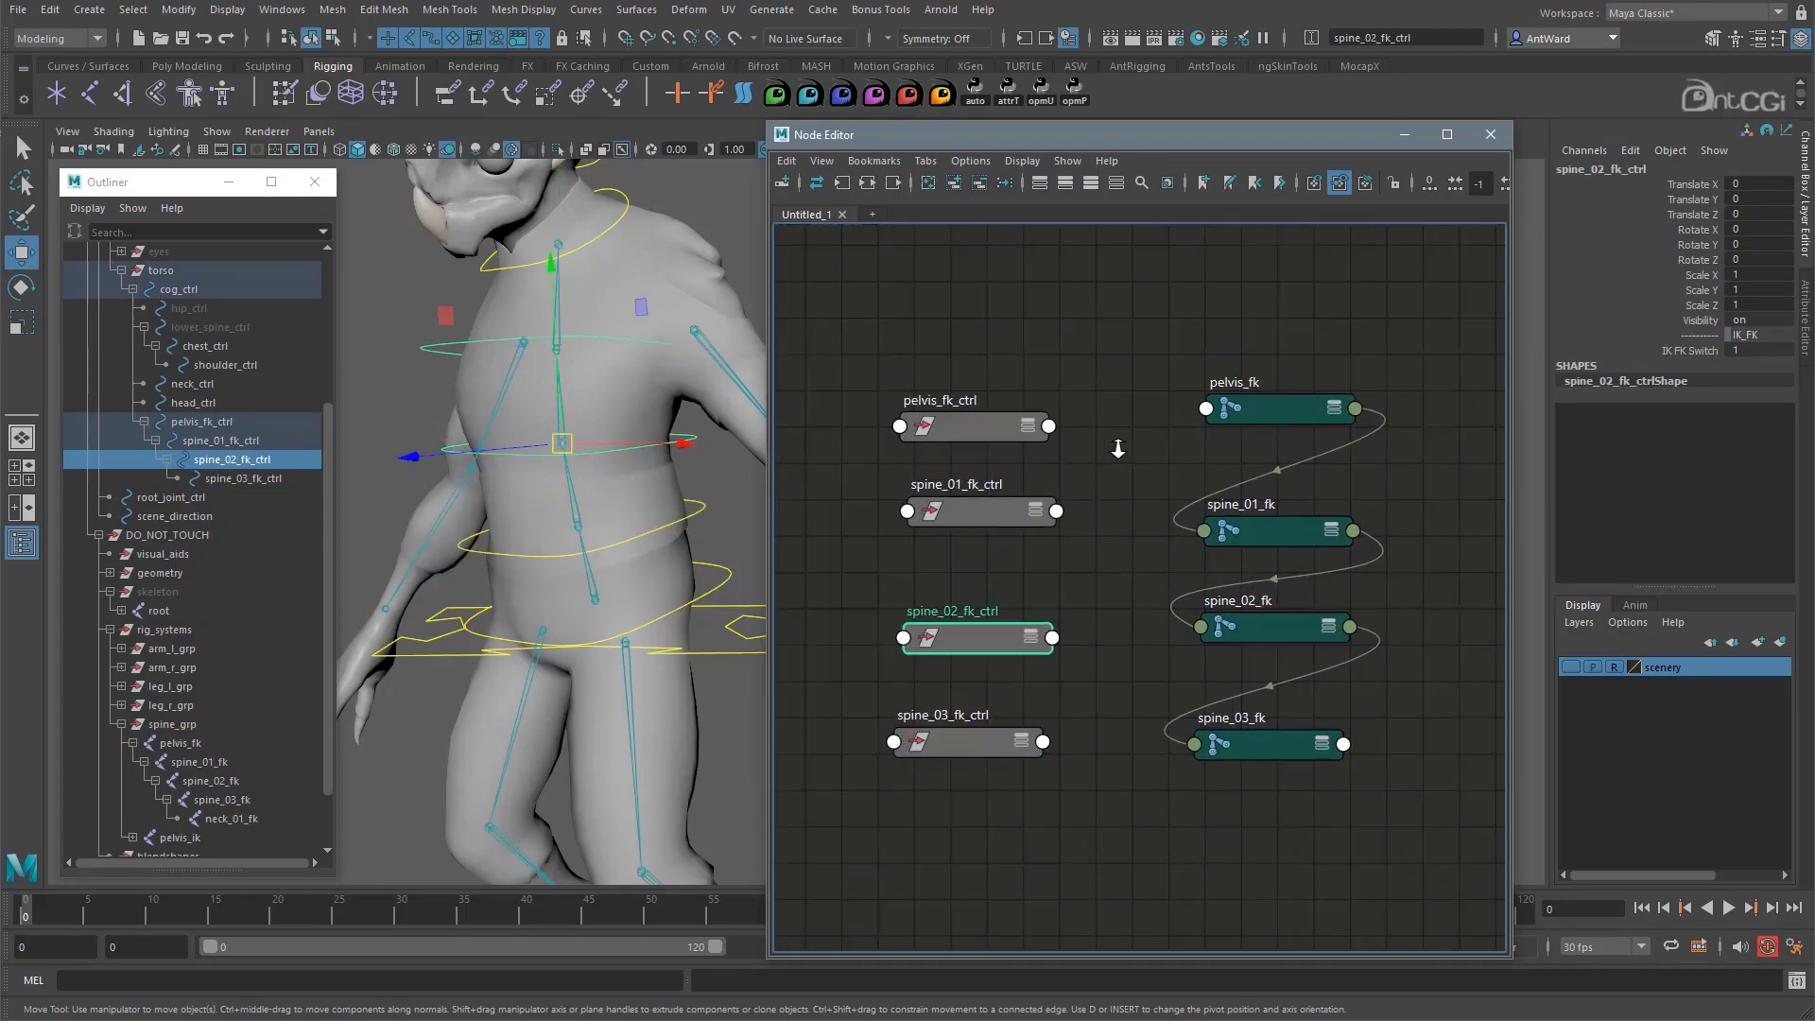
Compare the transform channels of pelvis_fk_ctrl and the pelvis_fk joint, and open the joint's detailed attributes
{"action": "left_click", "coordinate": [984, 425]}
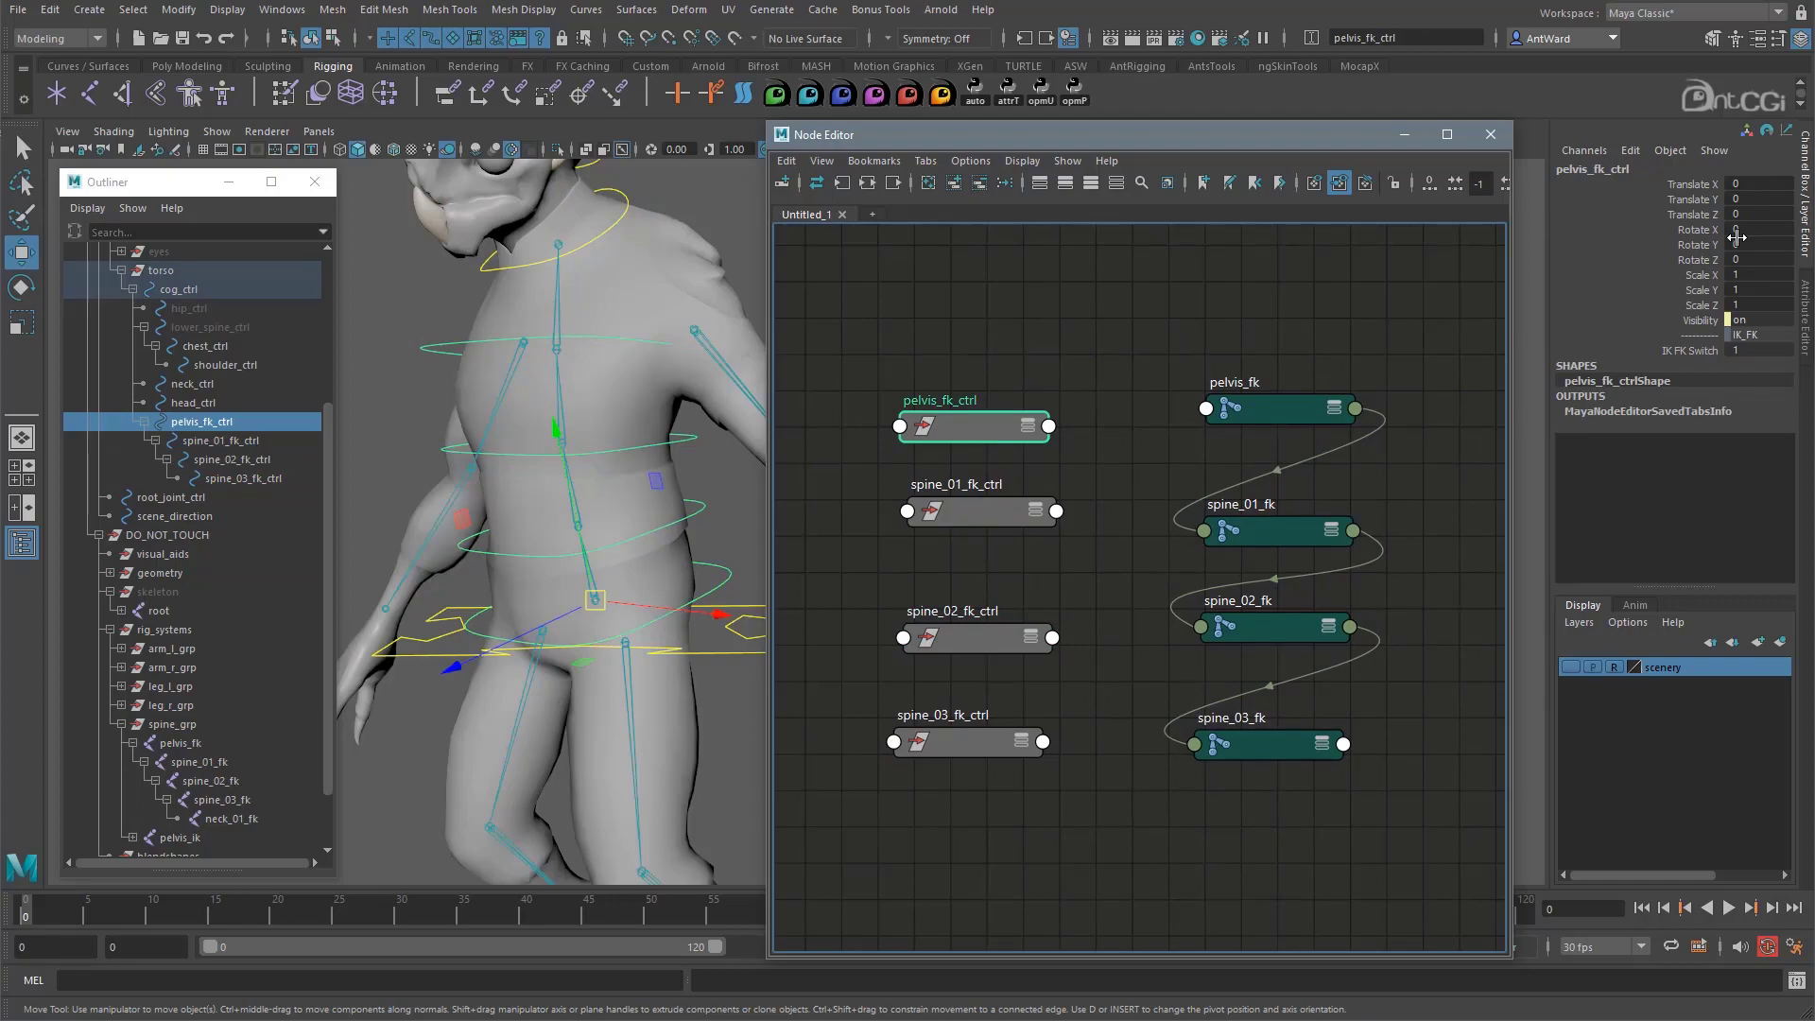
{"action": "left_click", "coordinate": [1263, 413]}
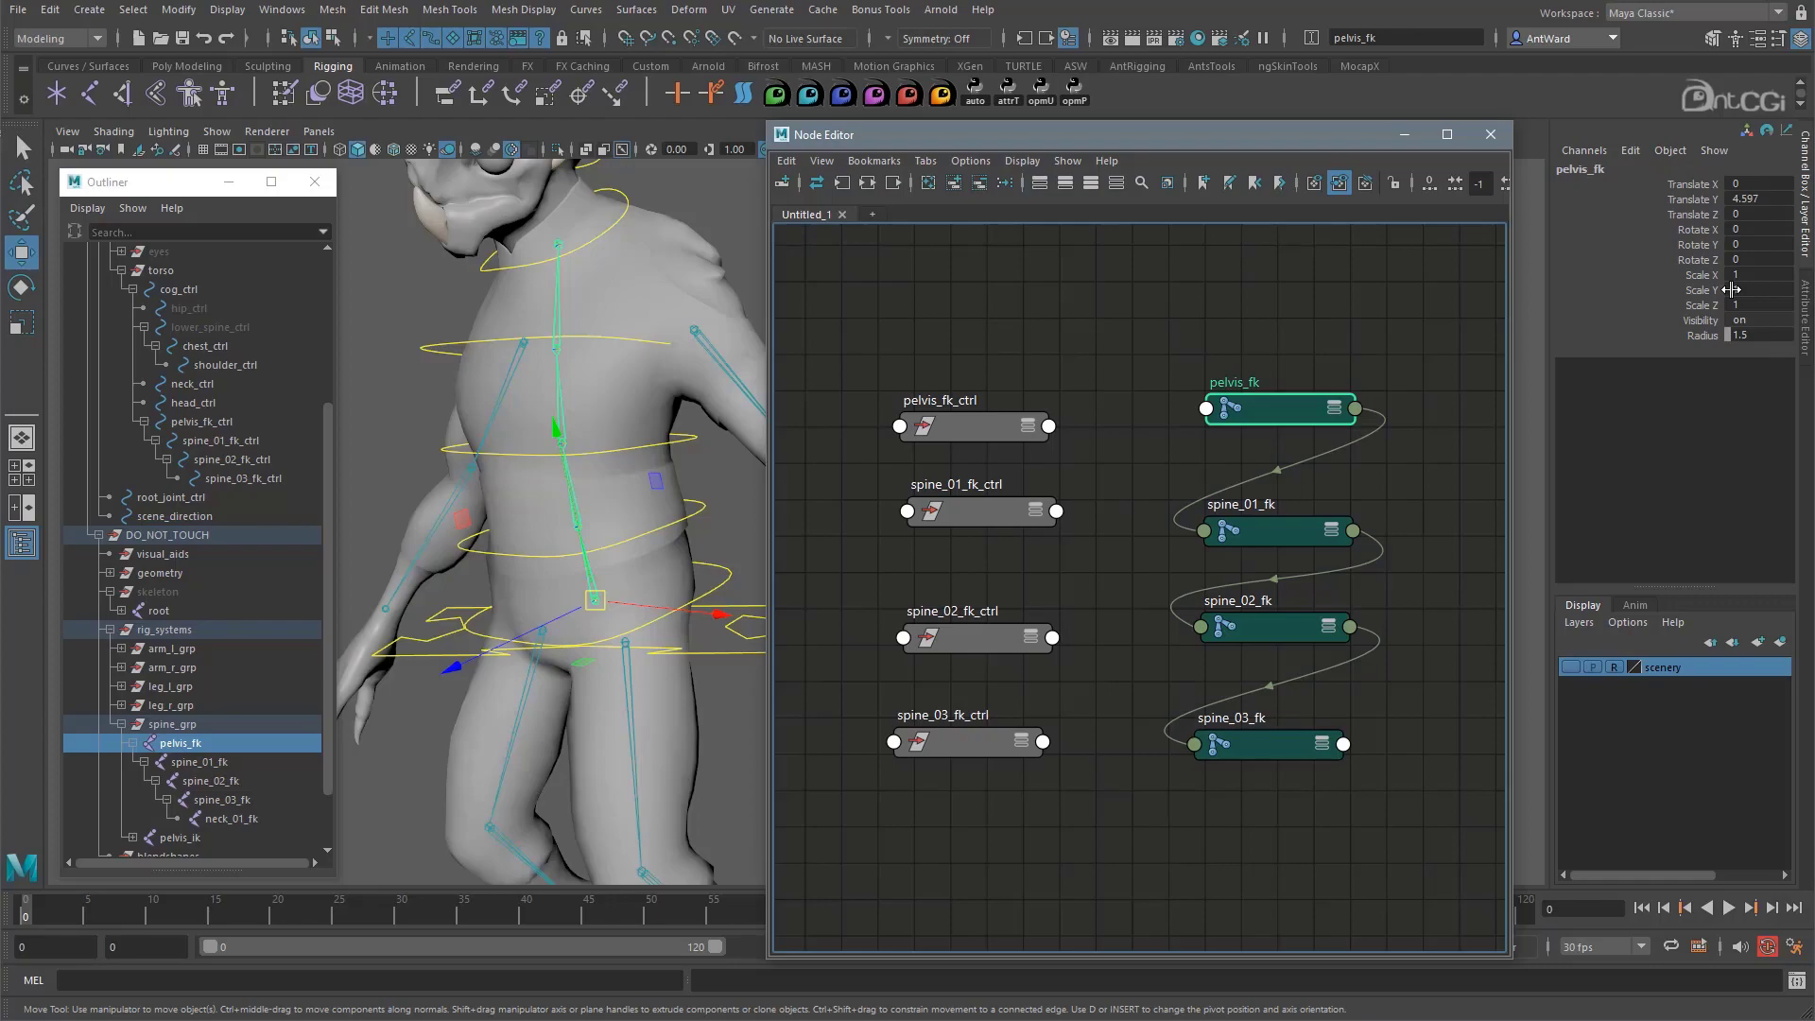
{"action": "left_click_drag", "start_coordinate": [1308, 139], "coordinate": [1166, 141]}
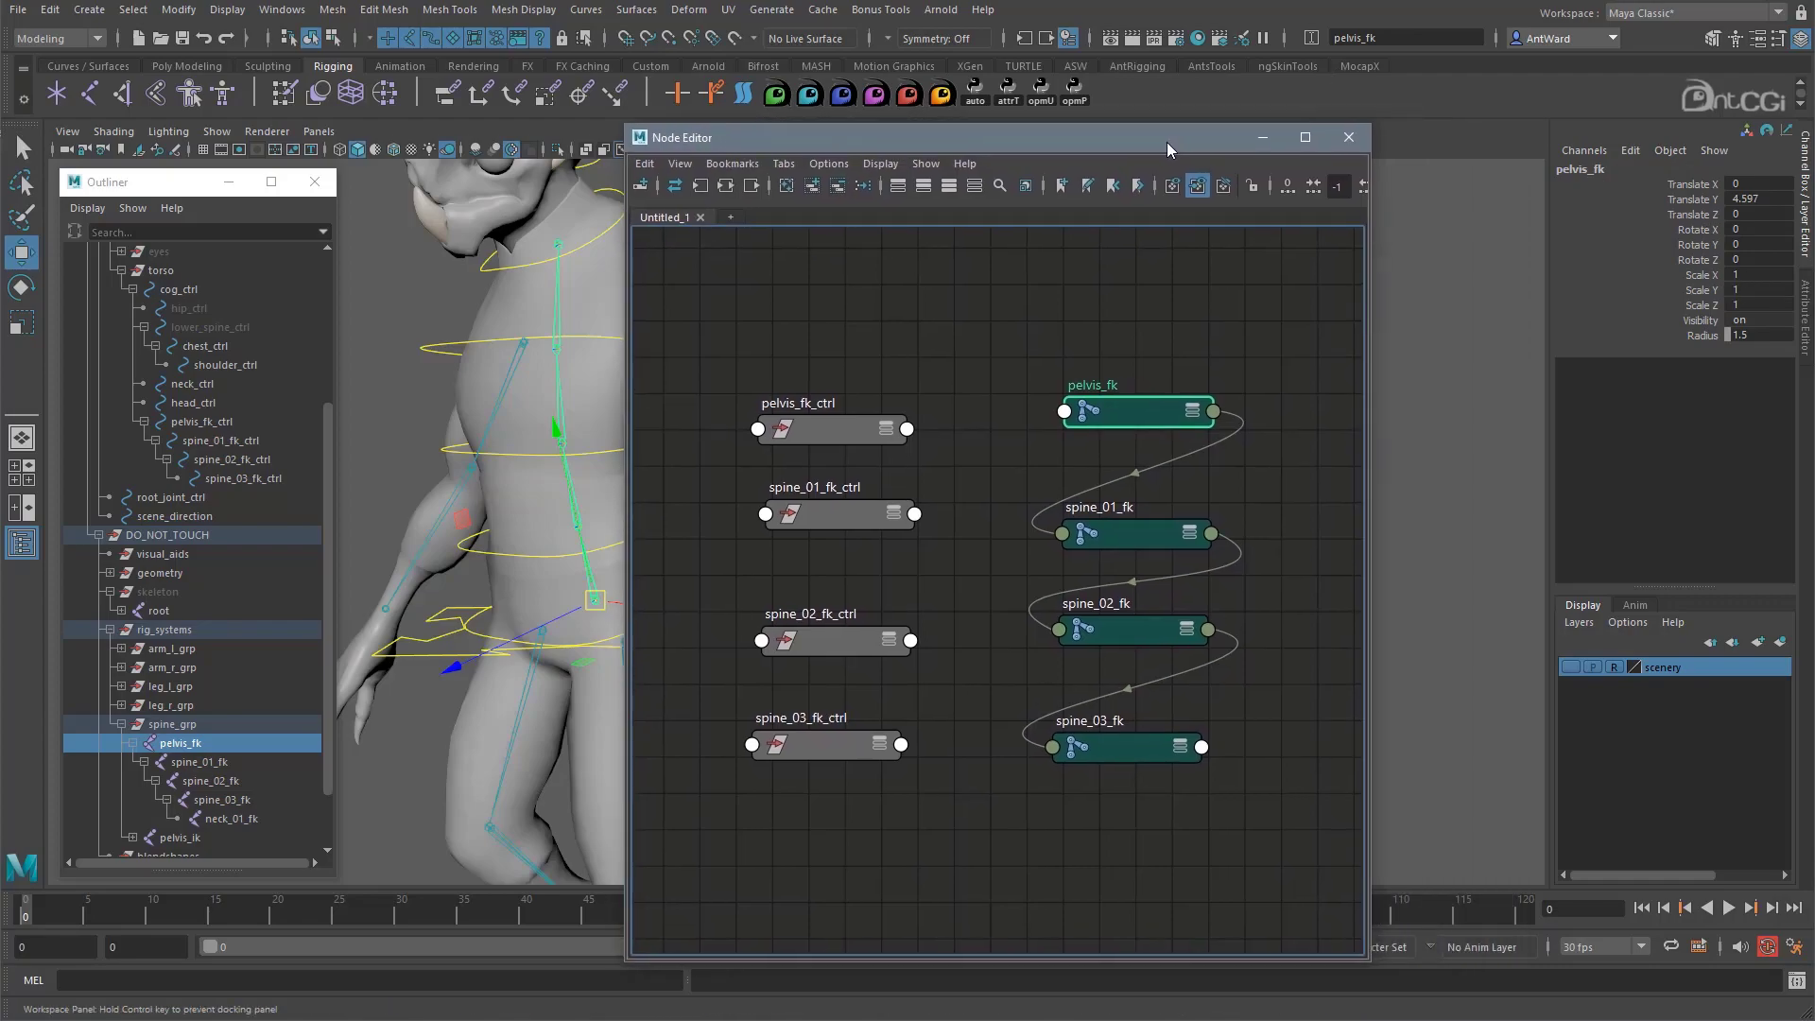
{"action": "left_click", "coordinate": [1805, 309]}
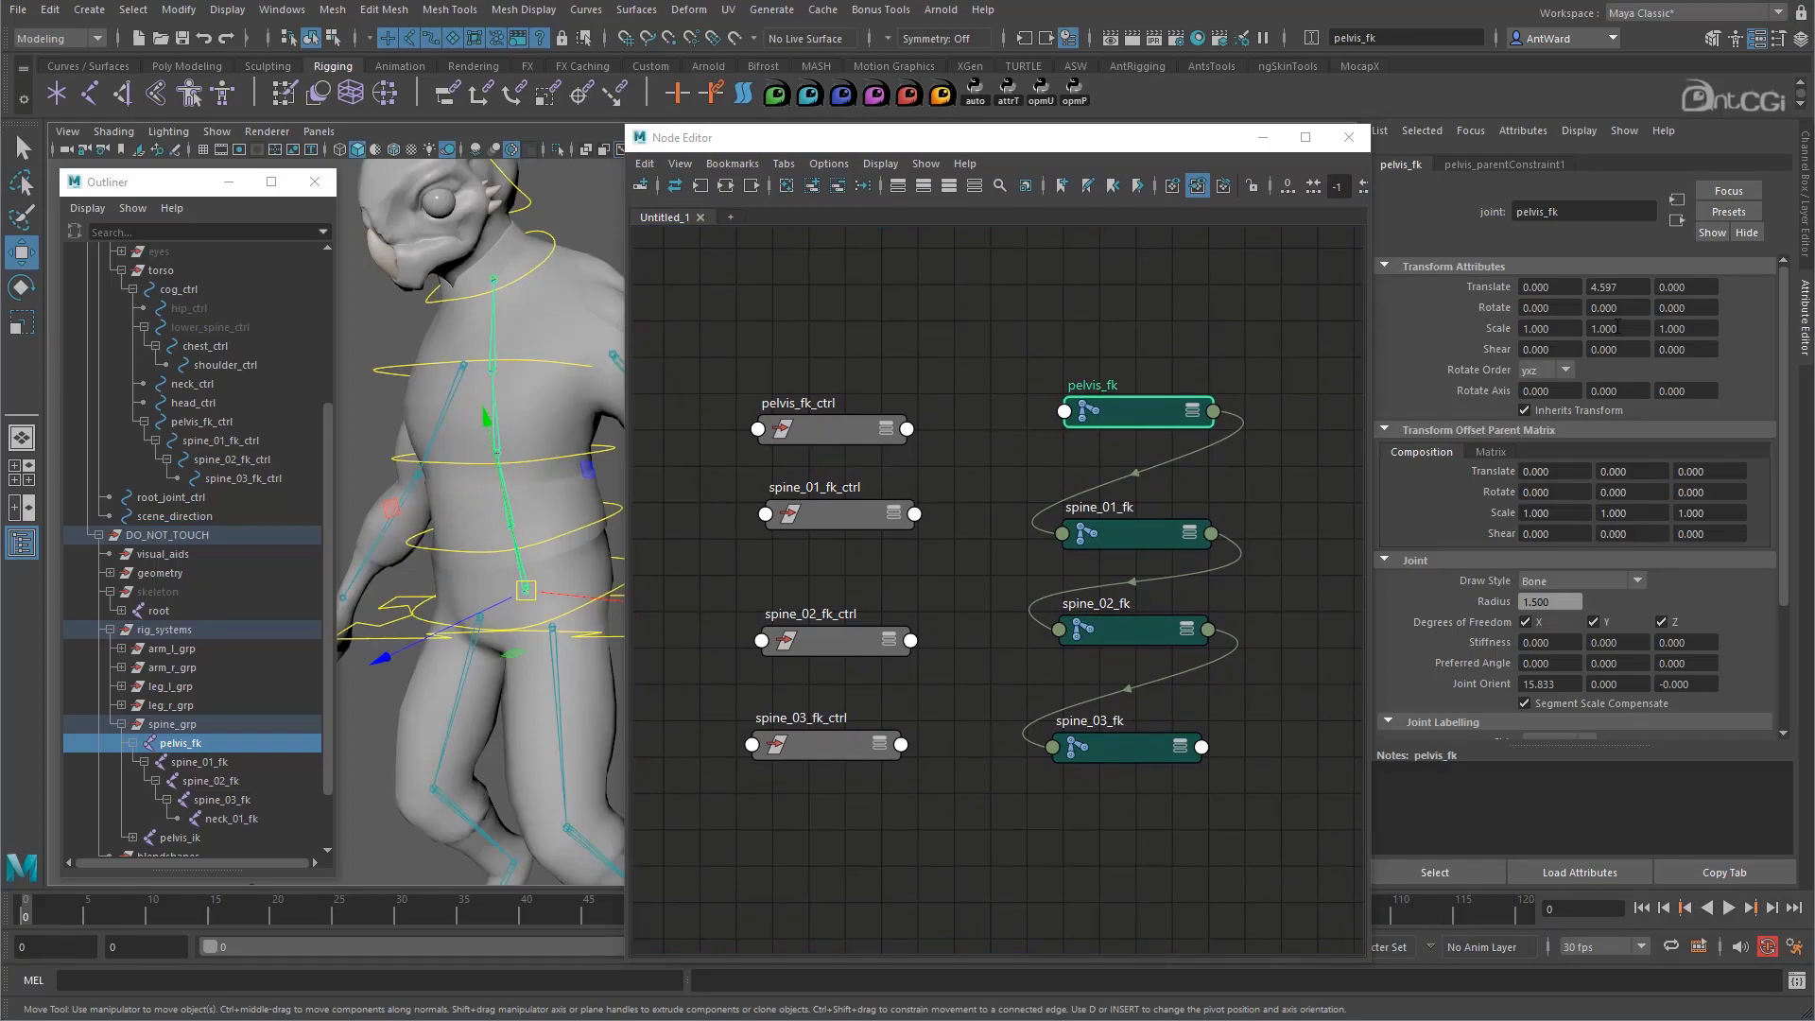
Copy pelvis_fk's Translate Y value of 4.597 into its offset parent matrix translation and set Translate Y to 0
{"action": "left_click", "coordinate": [1627, 285]}
{"action": "key", "text": "ctrl+c"}
{"action": "left_click", "coordinate": [1640, 473]}
{"action": "key", "text": "ctrl+v"}
{"action": "key", "text": "Return"}
{"action": "left_click", "coordinate": [1618, 287]}
{"action": "type", "text": "0"}
{"action": "key", "text": "Return"}
Copy spine_01_fk's Translate Y value of 13.046 into the Y translation of its offset parent matrix
{"action": "left_click", "coordinate": [1116, 544]}
{"action": "double_click", "coordinate": [1619, 287]}
{"action": "key", "text": "ctrl+c"}
{"action": "double_click", "coordinate": [1623, 472]}
{"action": "key", "text": "ctrl+v"}
{"action": "key", "text": "Return"}
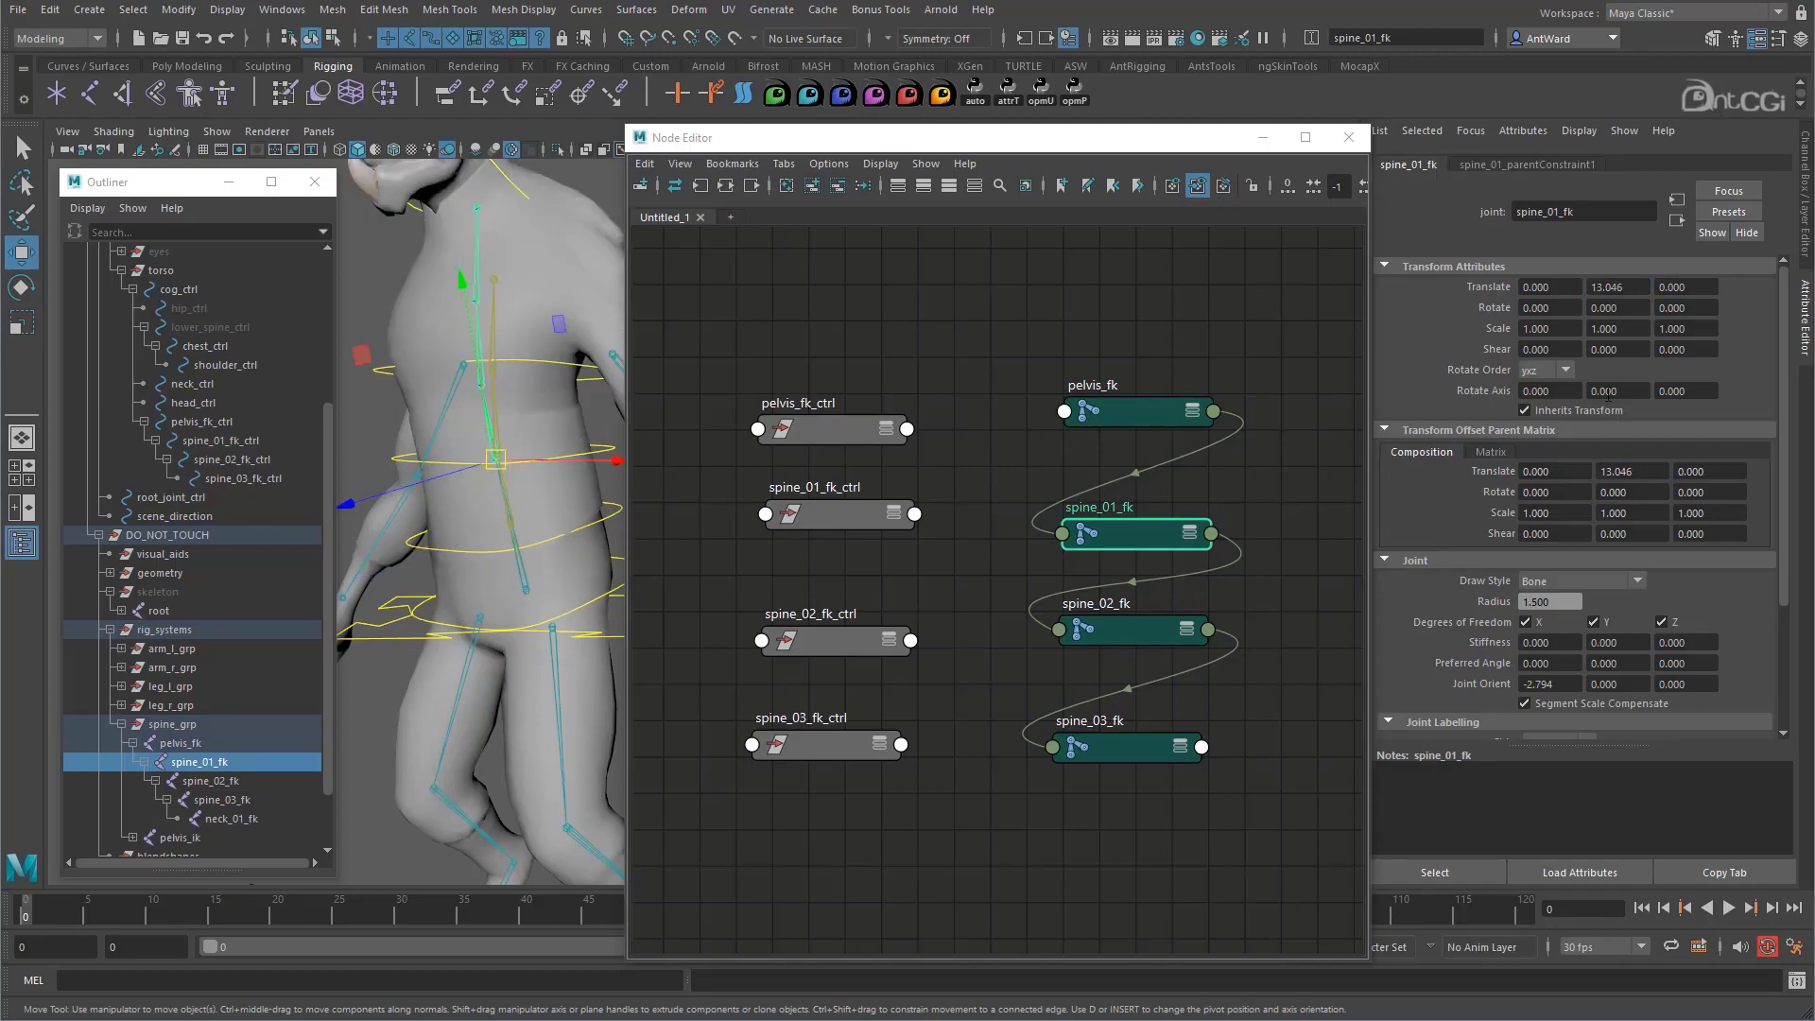
Transfer spine_02_fk's Translate Y value to its offset parent matrix translation and set Translate Y to 0
{"action": "left_click", "coordinate": [1115, 635]}
{"action": "double_click", "coordinate": [1597, 286]}
{"action": "double_click", "coordinate": [1638, 473]}
{"action": "key", "text": "ctrl+v"}
{"action": "key", "text": "Return"}
{"action": "double_click", "coordinate": [1619, 287]}
{"action": "type", "text": "0"}
{"action": "key", "text": "Return"}
Copy spine_03_fk's Translate Y value of 15.167 into its offset parent matrix translation and set Translate Y to 0
{"action": "left_click", "coordinate": [1165, 745]}
{"action": "double_click", "coordinate": [1618, 287]}
{"action": "key", "text": "ctrl+c"}
{"action": "double_click", "coordinate": [1624, 472]}
{"action": "key", "text": "ctrl+v"}
{"action": "key", "text": "Return"}
{"action": "double_click", "coordinate": [1612, 287]}
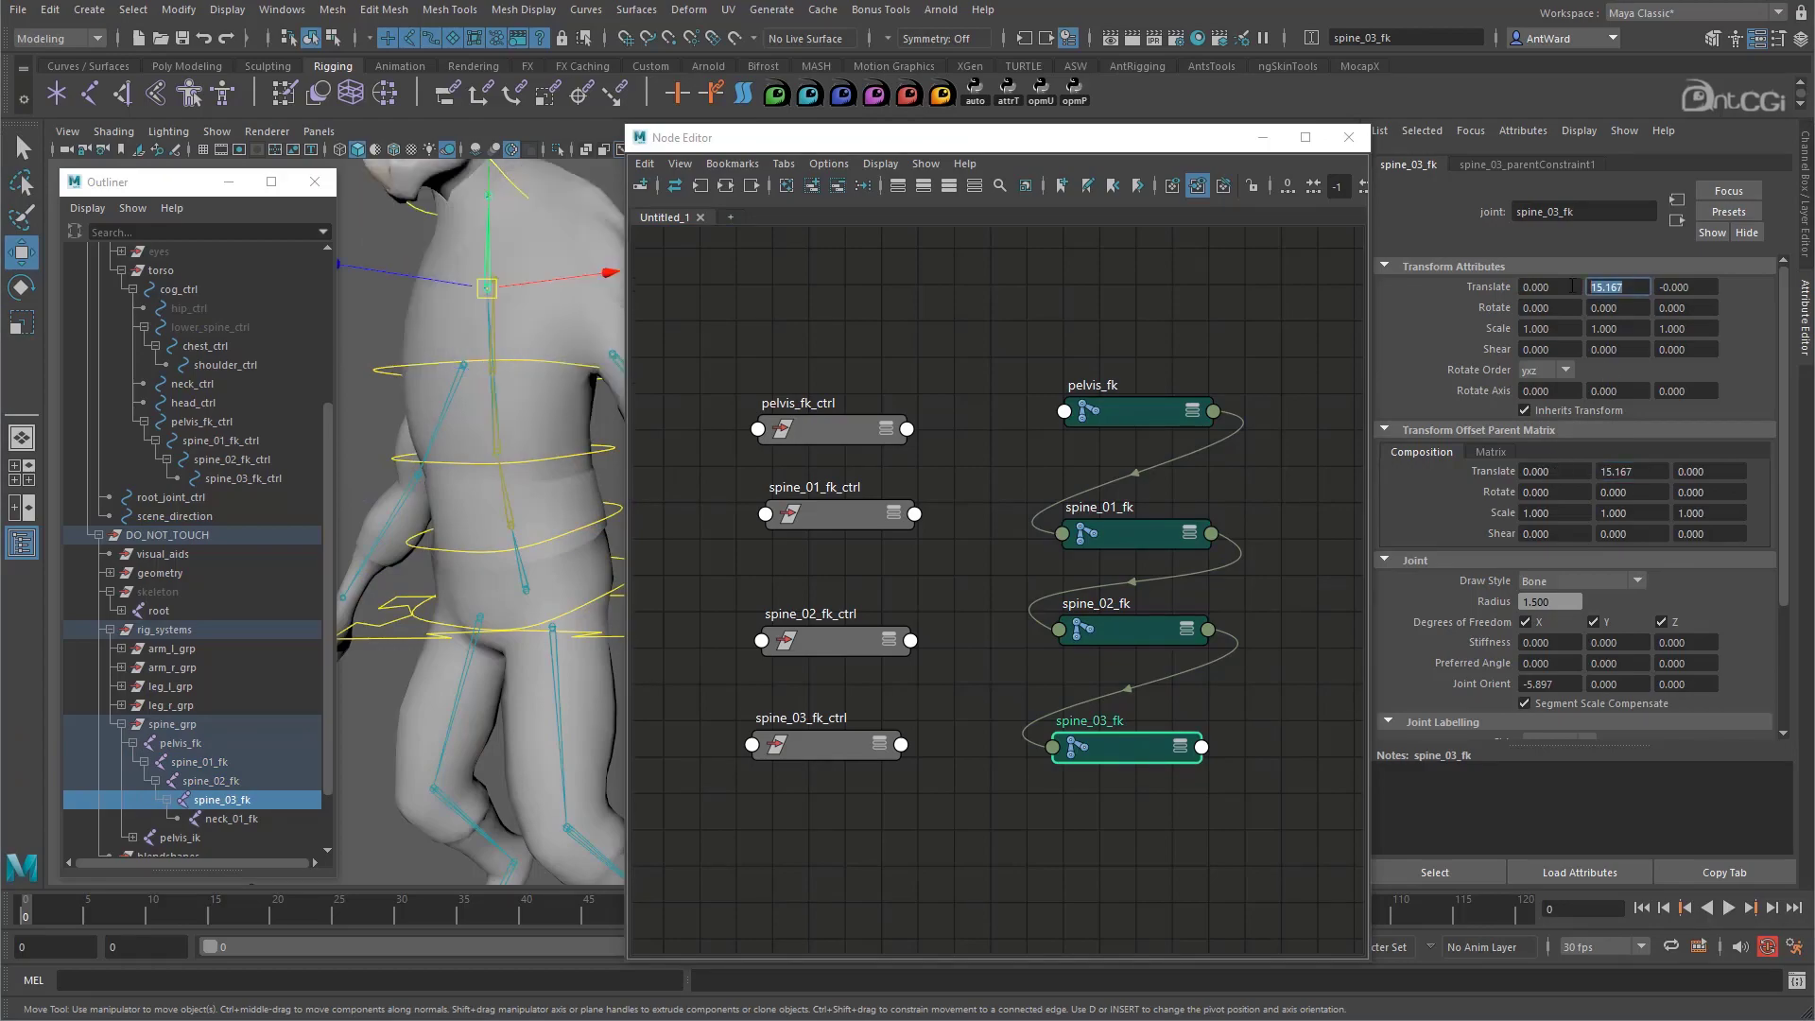
{"action": "type", "text": "0"}
{"action": "key", "text": "Return"}
Check that the translate and rotate channels of pelvis_fk match those of pelvis_fk_ctrl
{"action": "left_click", "coordinate": [1159, 413]}
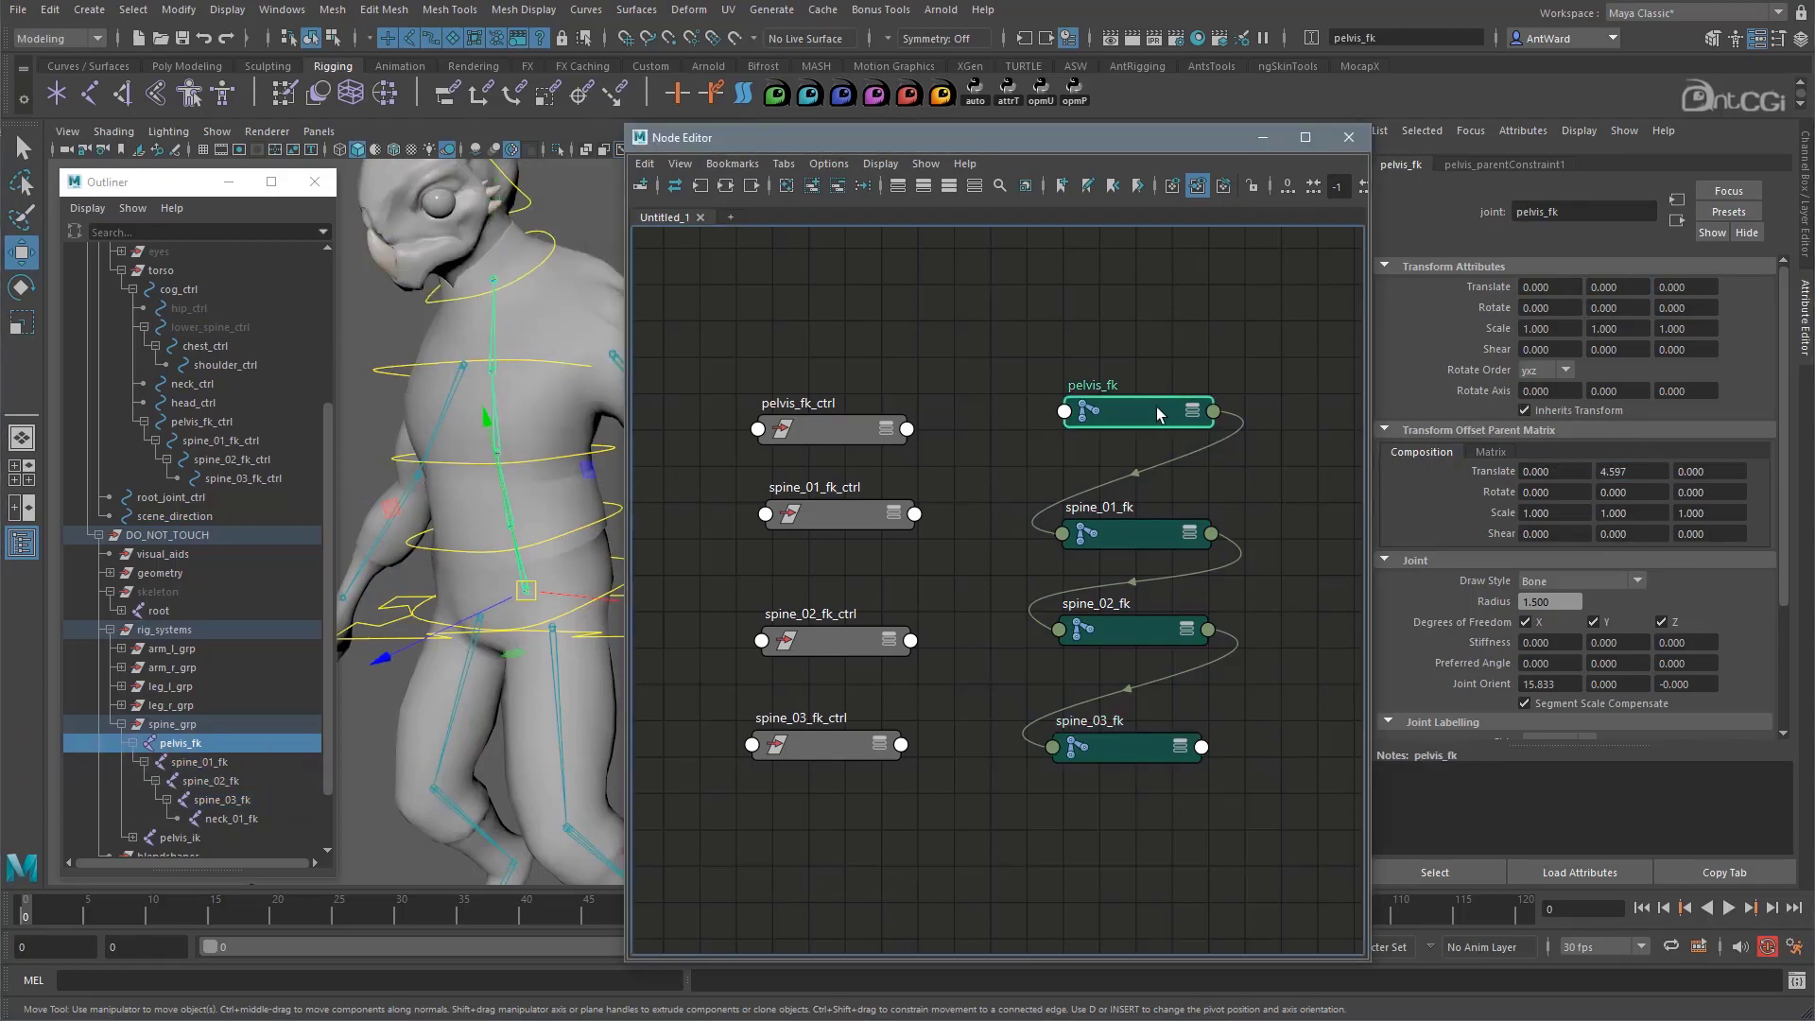
{"action": "left_click", "coordinate": [1803, 196]}
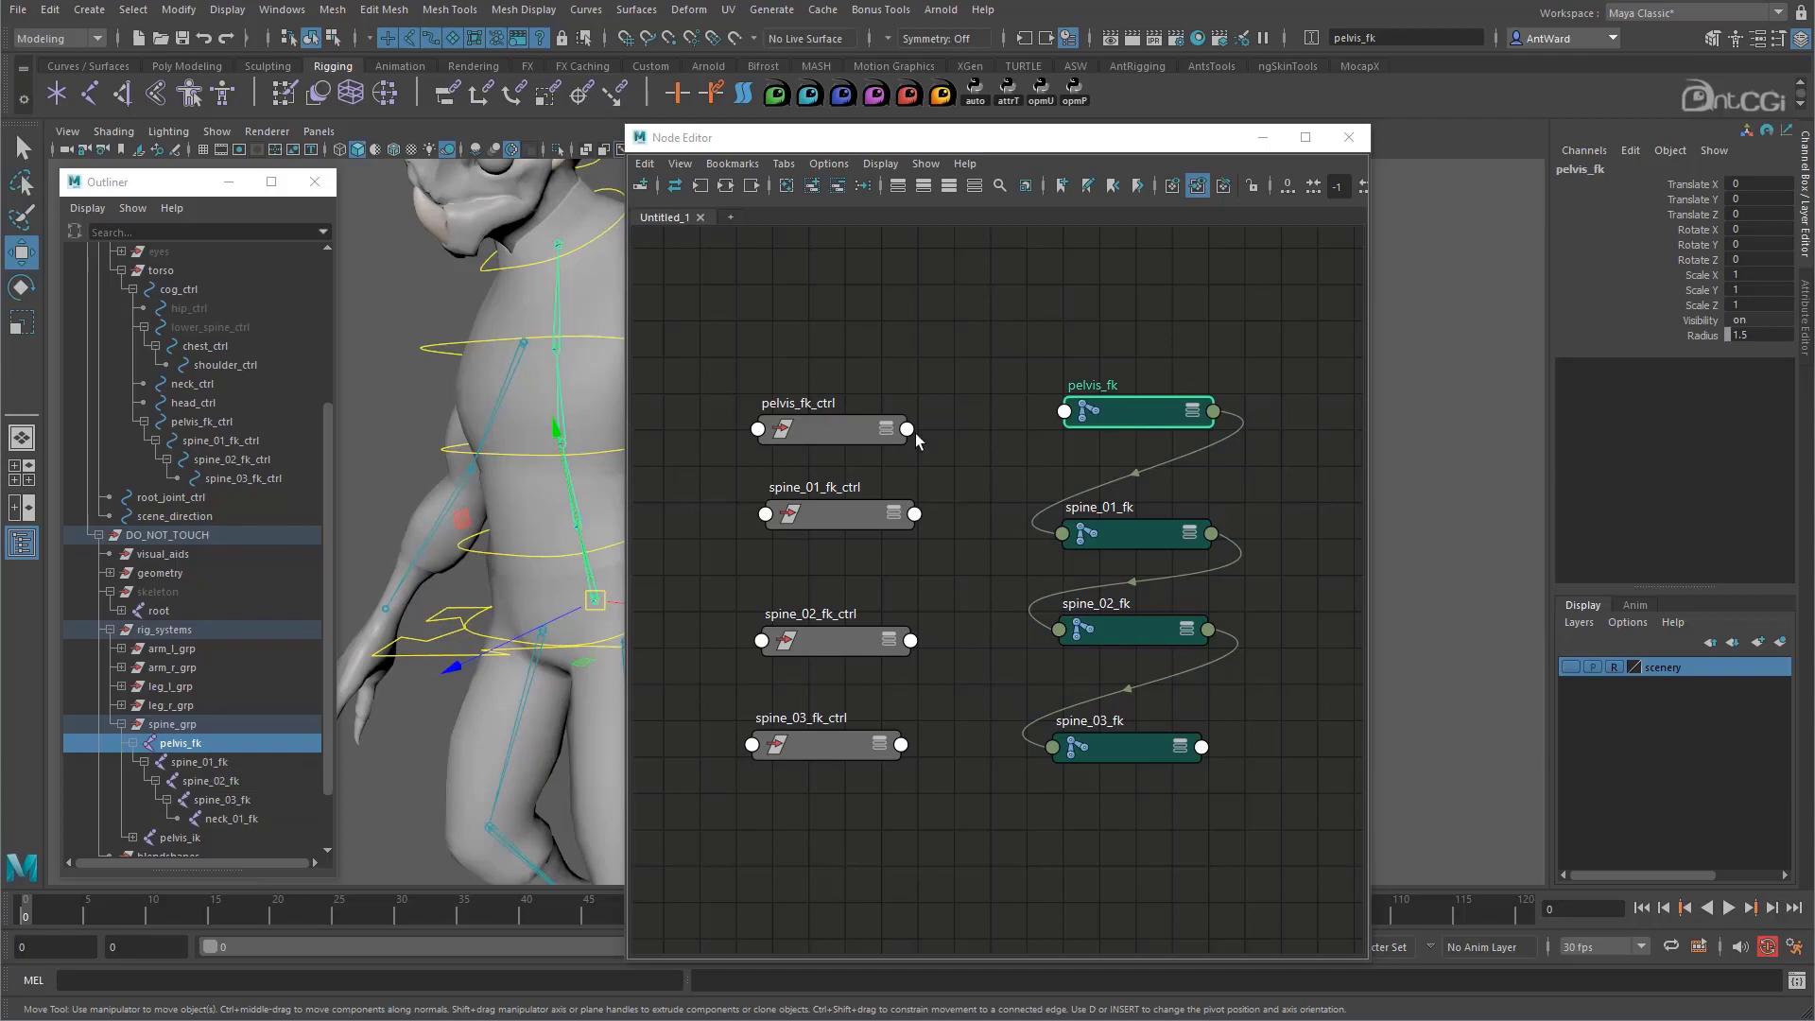
{"action": "left_click", "coordinate": [843, 429]}
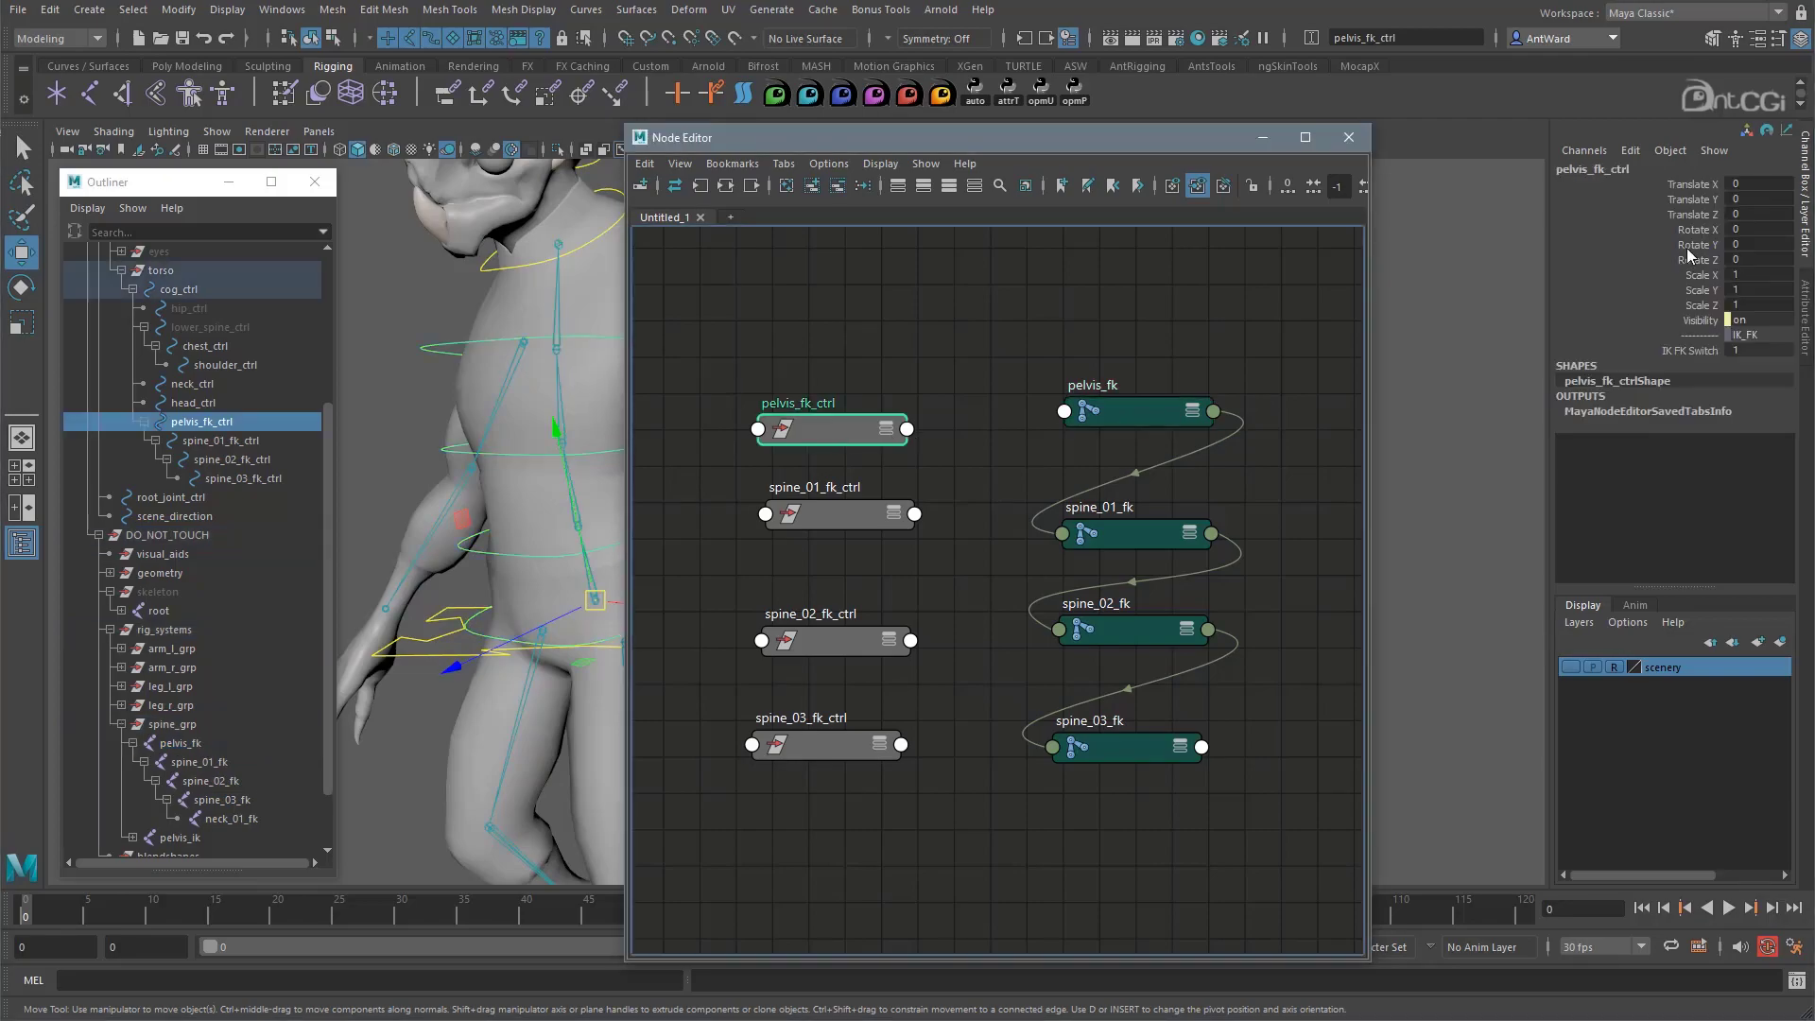
{"action": "left_click", "coordinate": [1119, 412]}
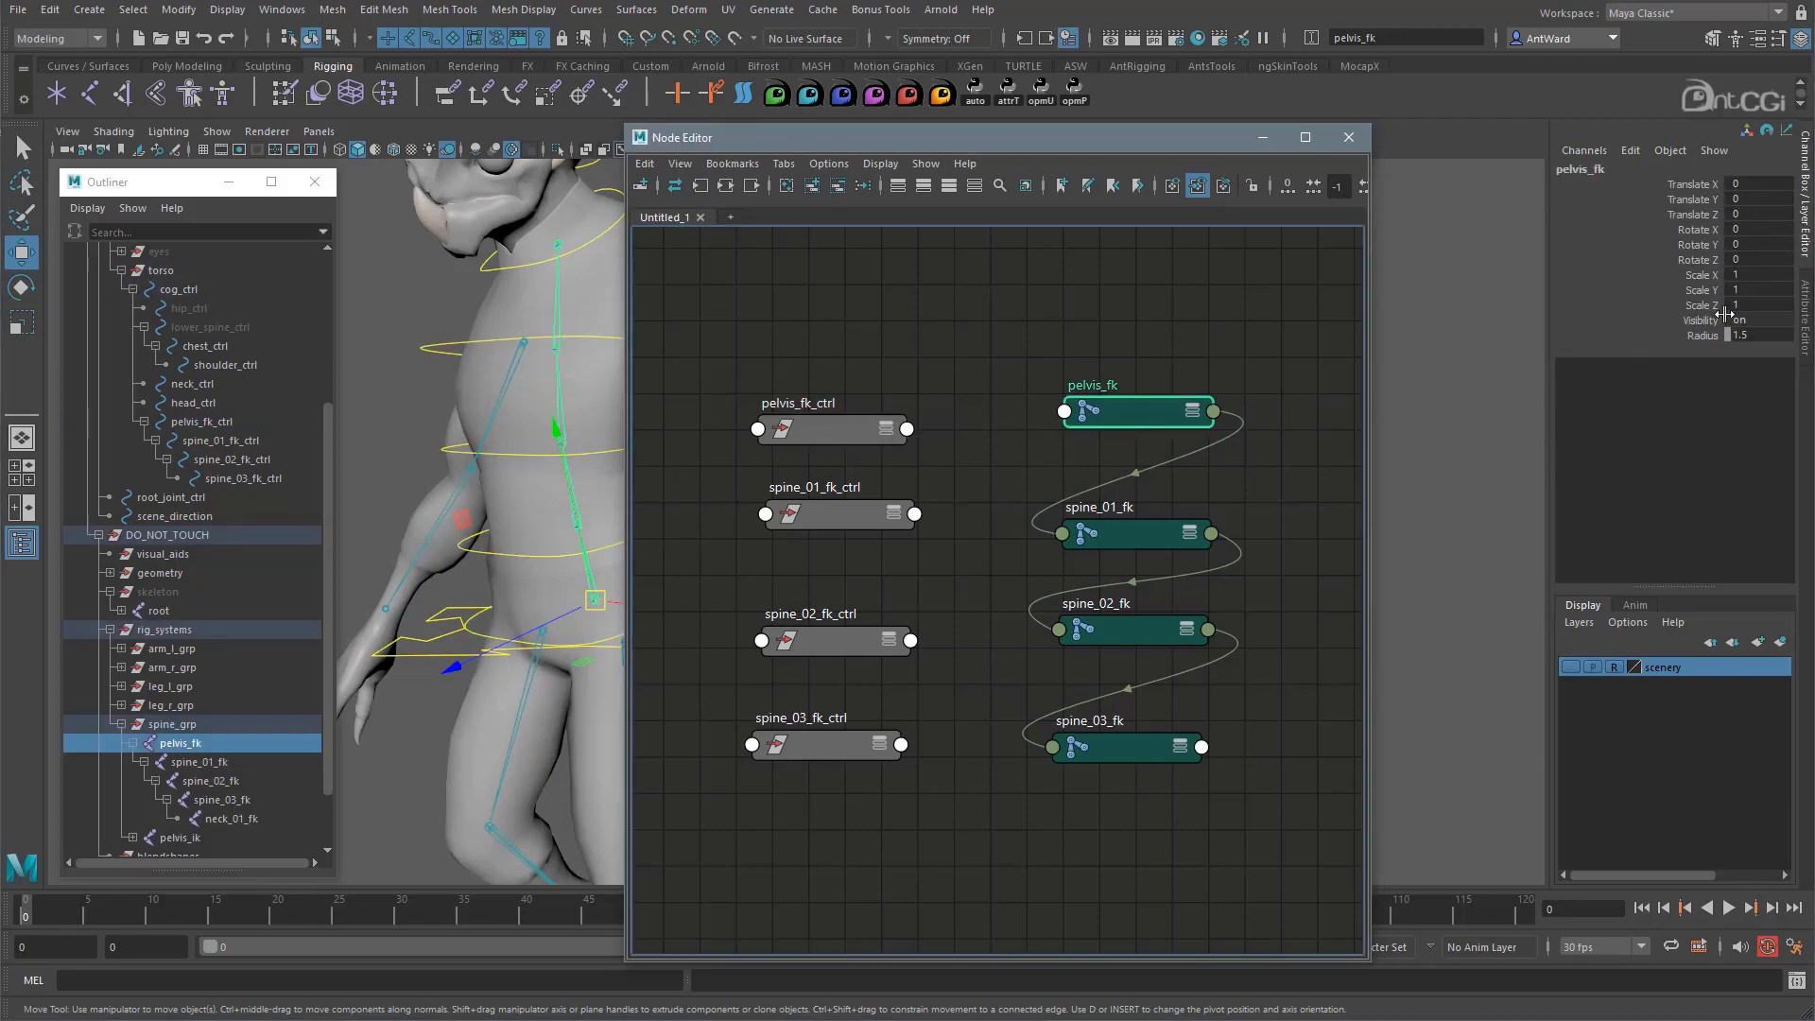
Connect the Rotate and Translate outputs of pelvis_fk_ctrl to the matching inputs of the pelvis_fk joint
{"action": "left_click", "coordinate": [910, 428]}
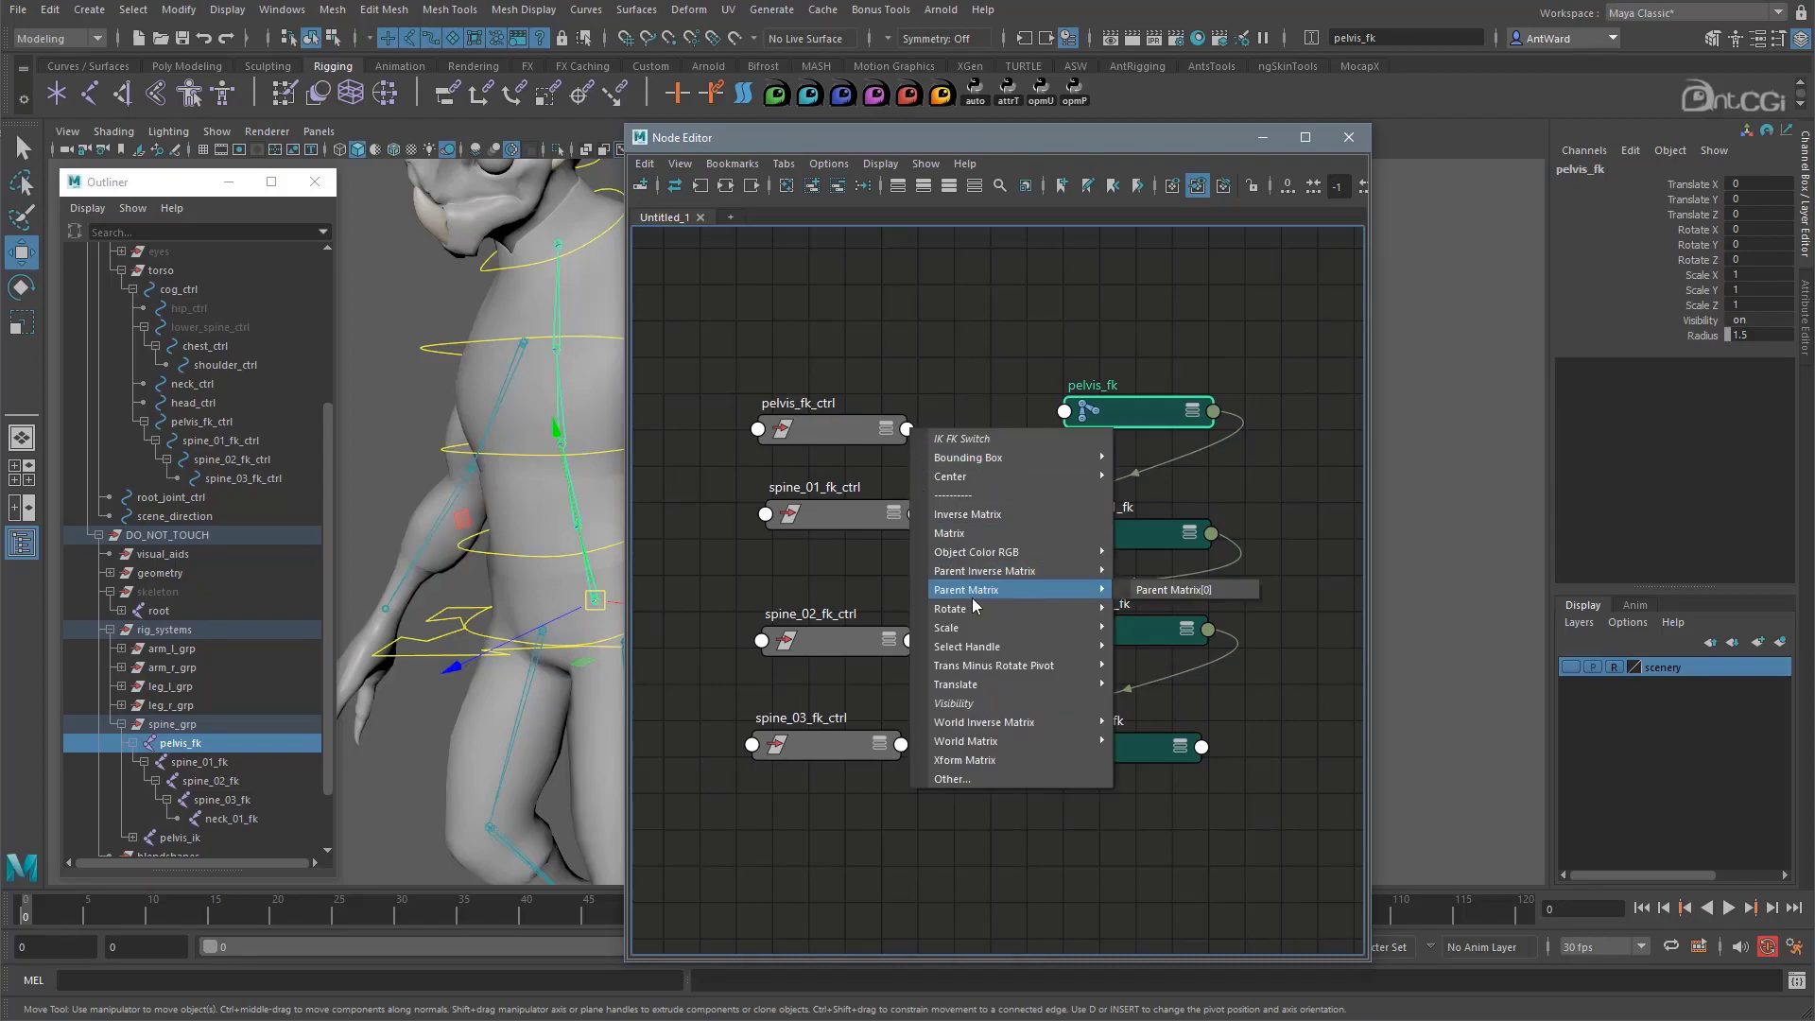
{"action": "mouse_move", "coordinate": [1080, 616]}
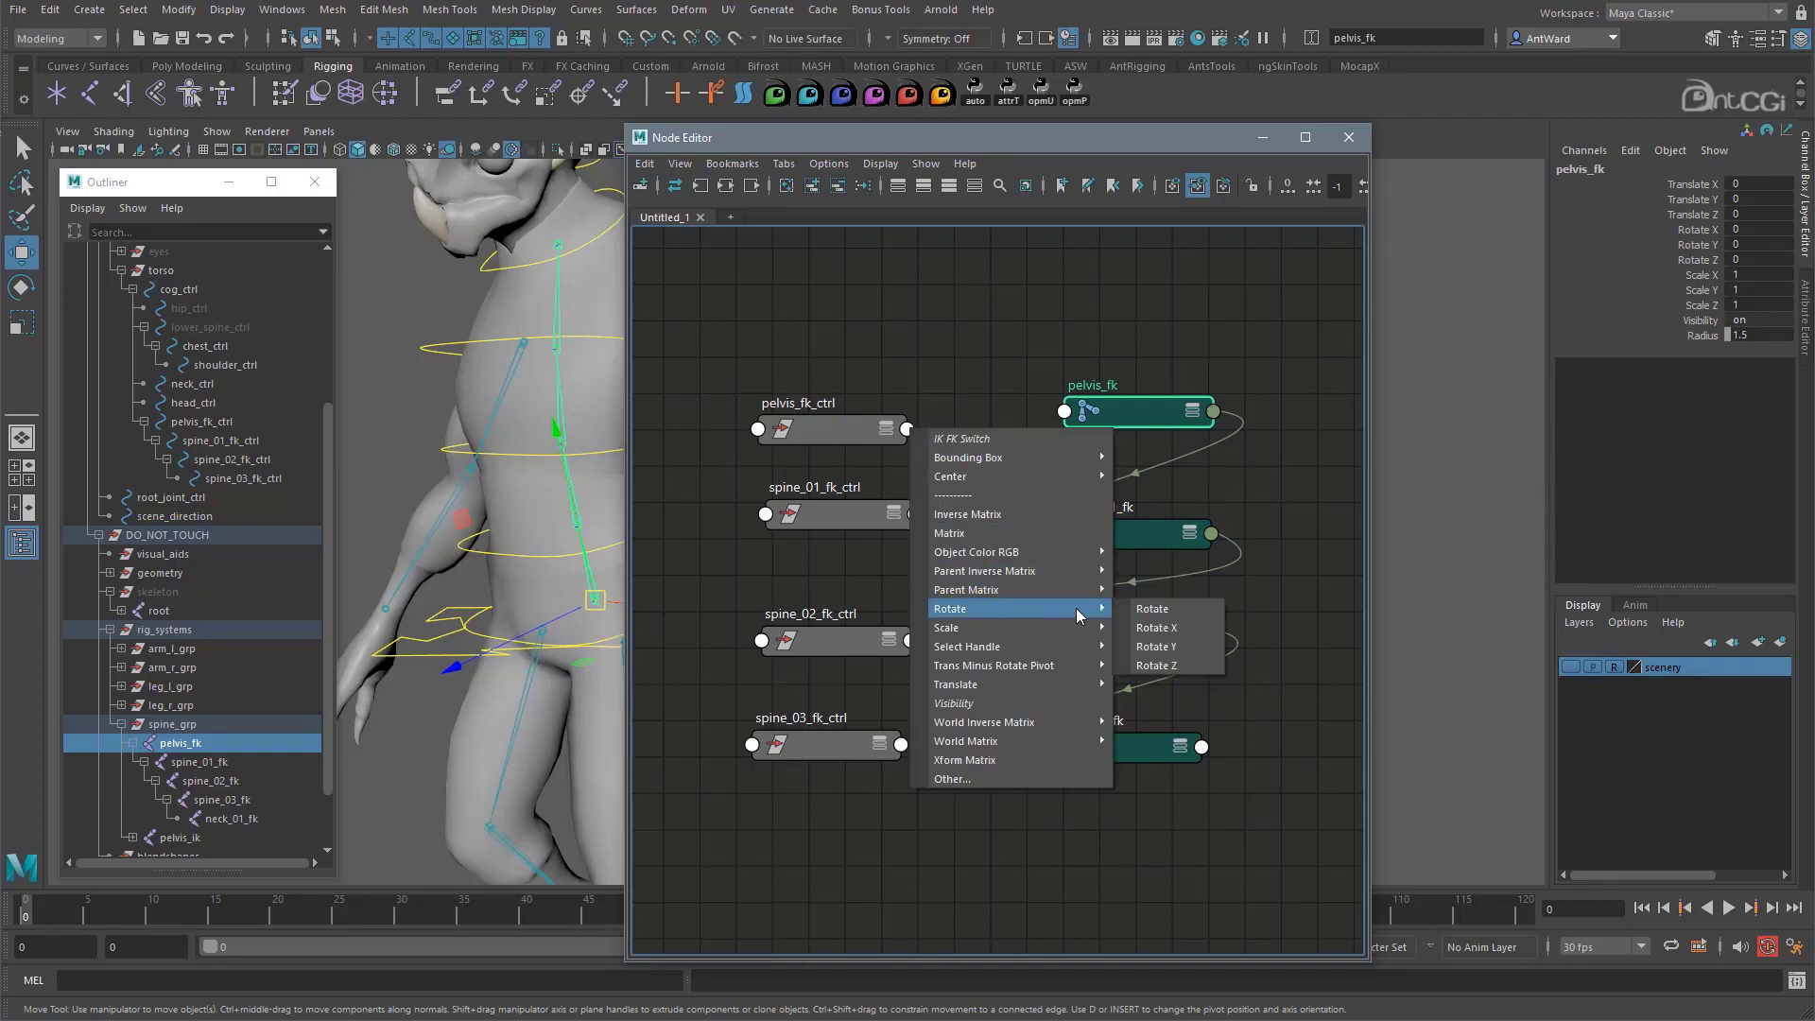
{"action": "left_click", "coordinate": [1167, 611]}
{"action": "left_click", "coordinate": [1065, 412]}
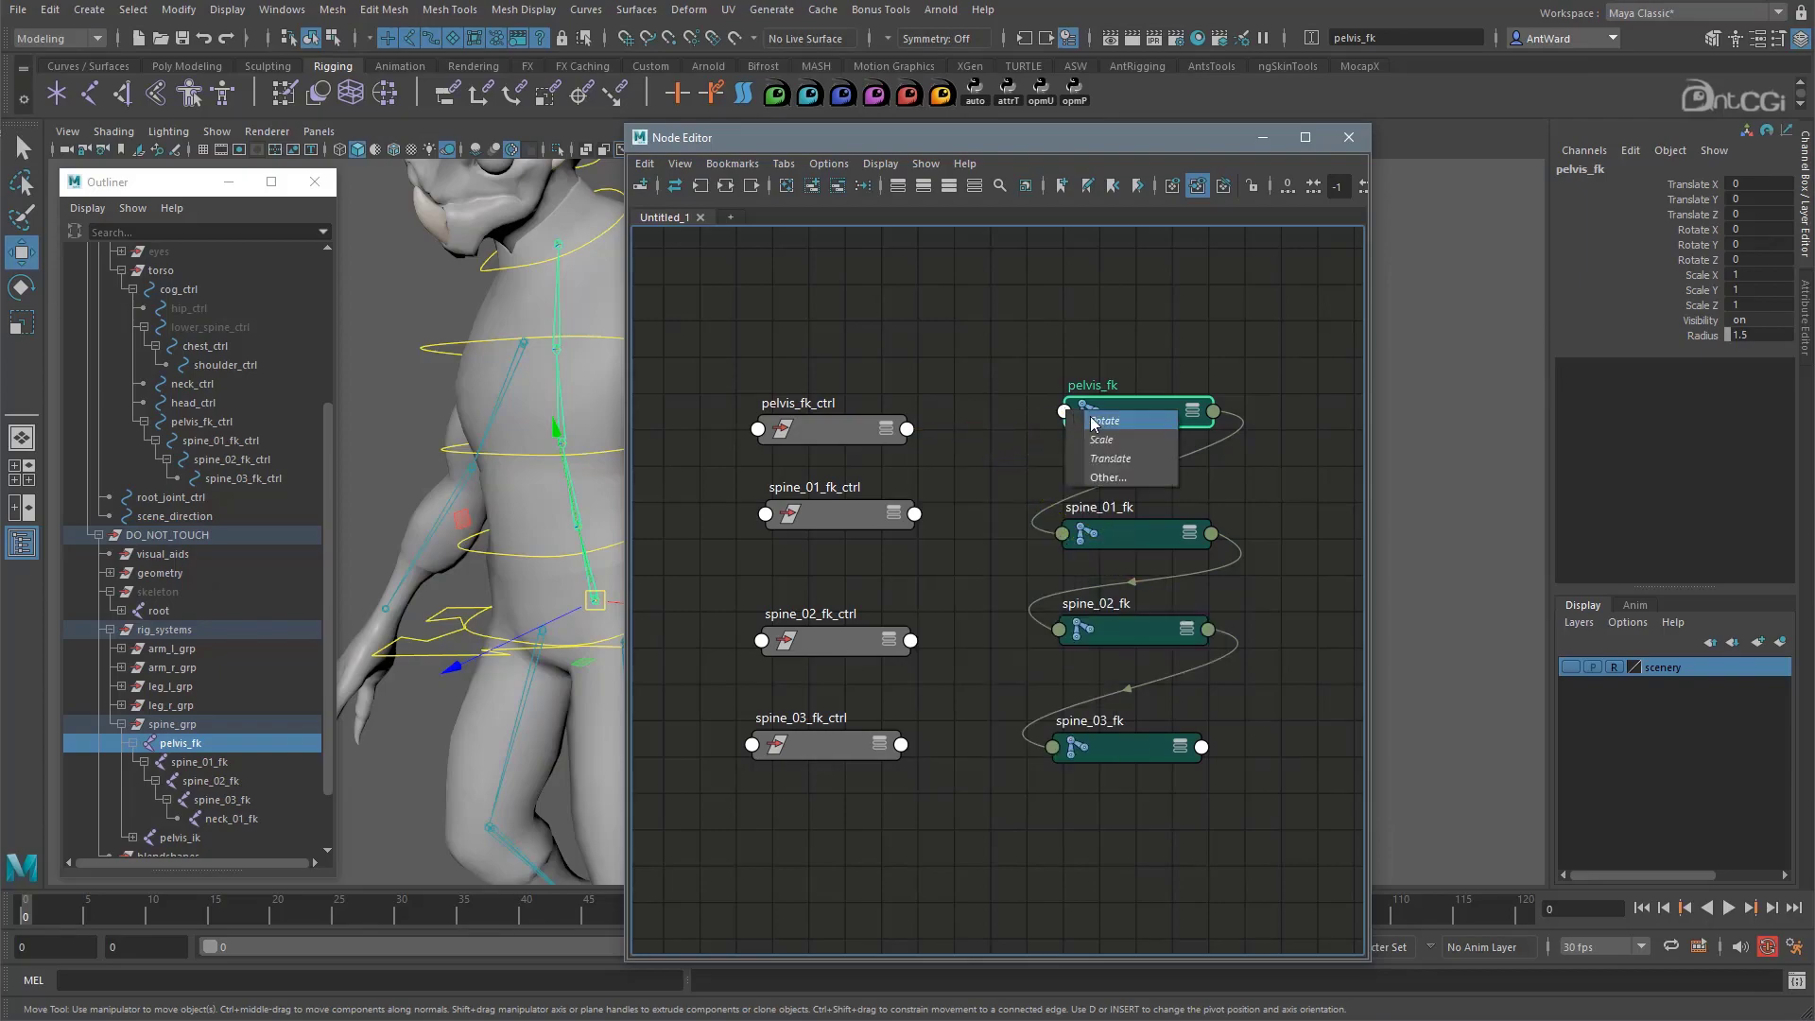
{"action": "left_click", "coordinate": [1102, 420]}
{"action": "left_click", "coordinate": [911, 431]}
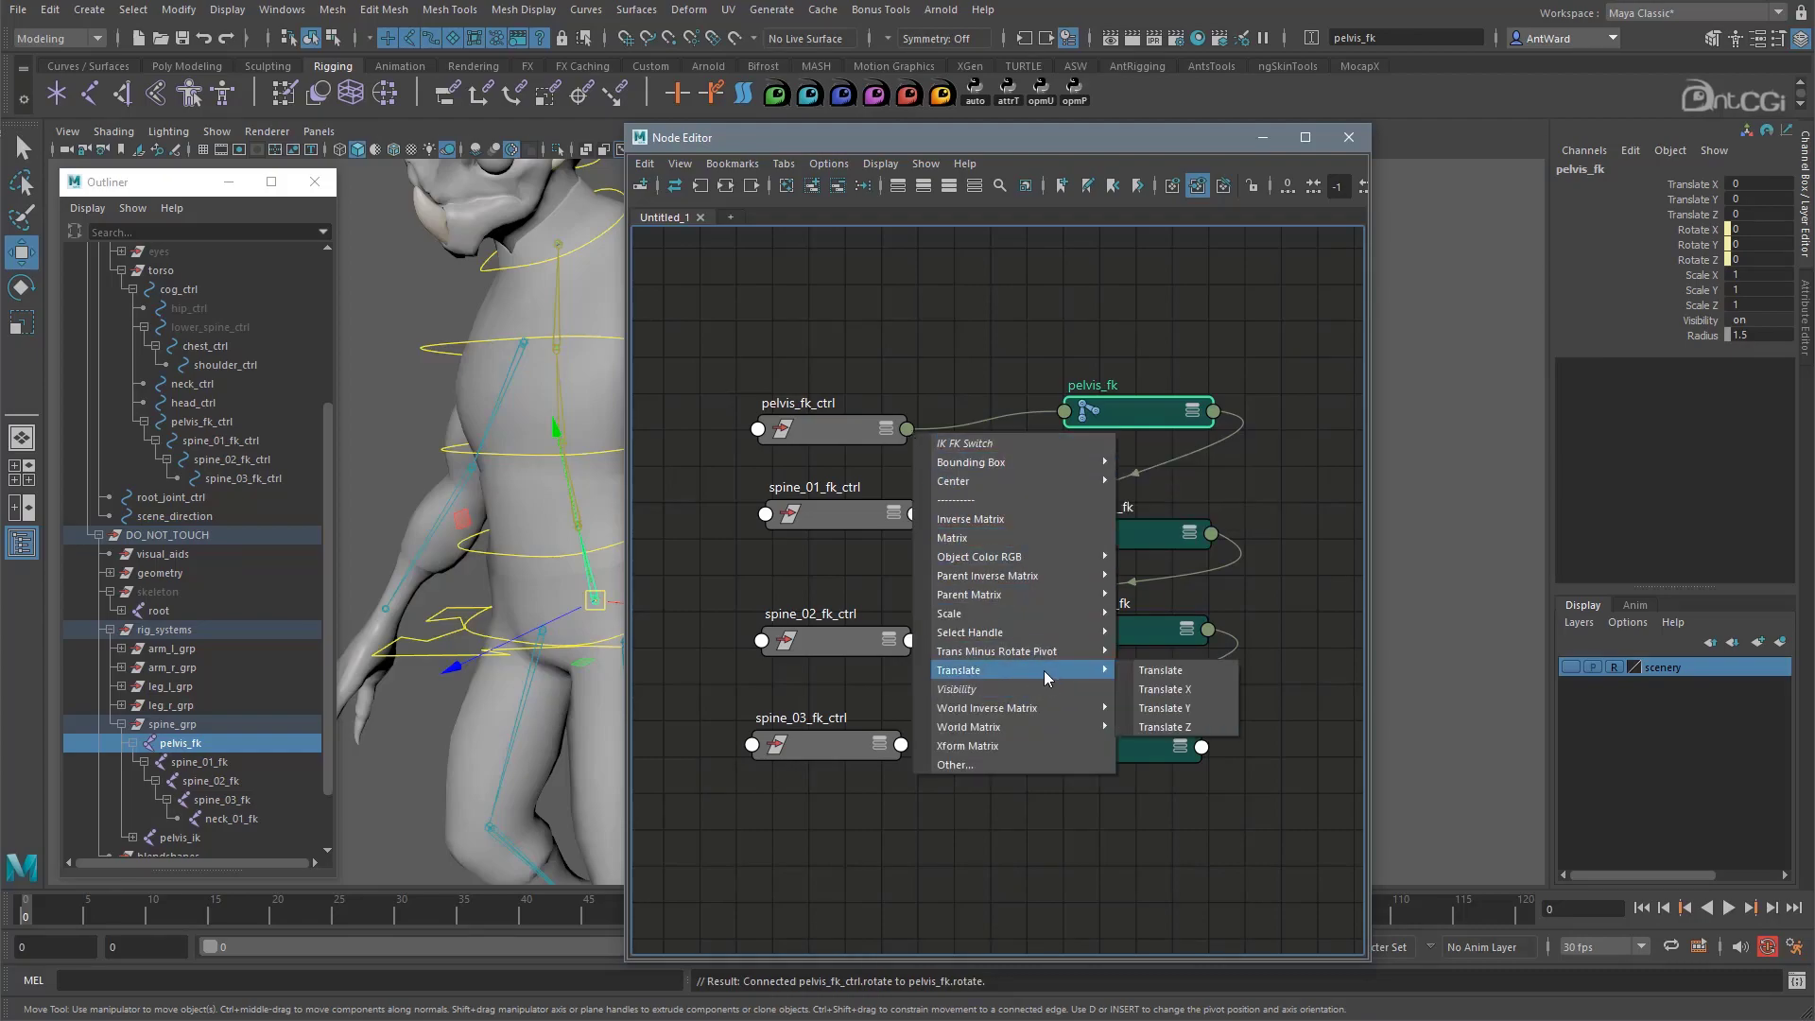
{"action": "left_click", "coordinate": [1155, 671]}
{"action": "left_click", "coordinate": [1066, 411]}
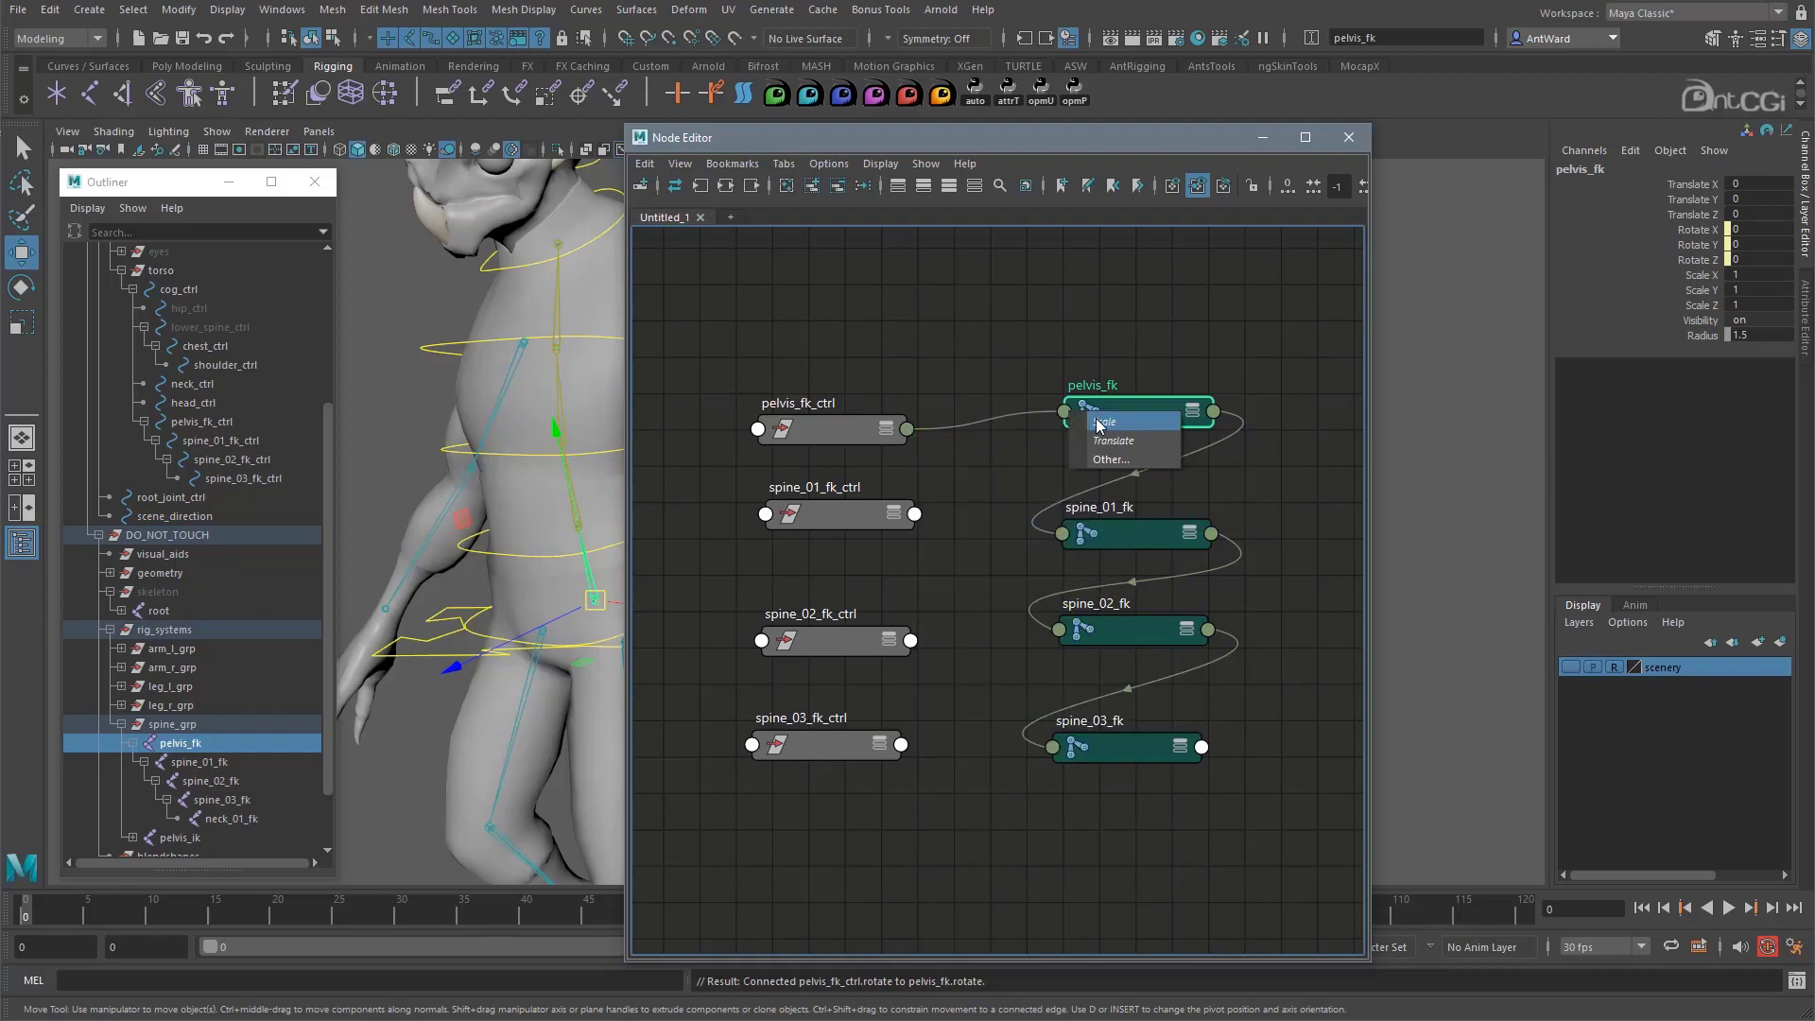
{"action": "left_click", "coordinate": [1102, 439]}
Connect the Rotate and Translate outputs of spine_01_fk_ctrl to the matching inputs of the spine_01_fk joint
{"action": "left_click", "coordinate": [914, 514]}
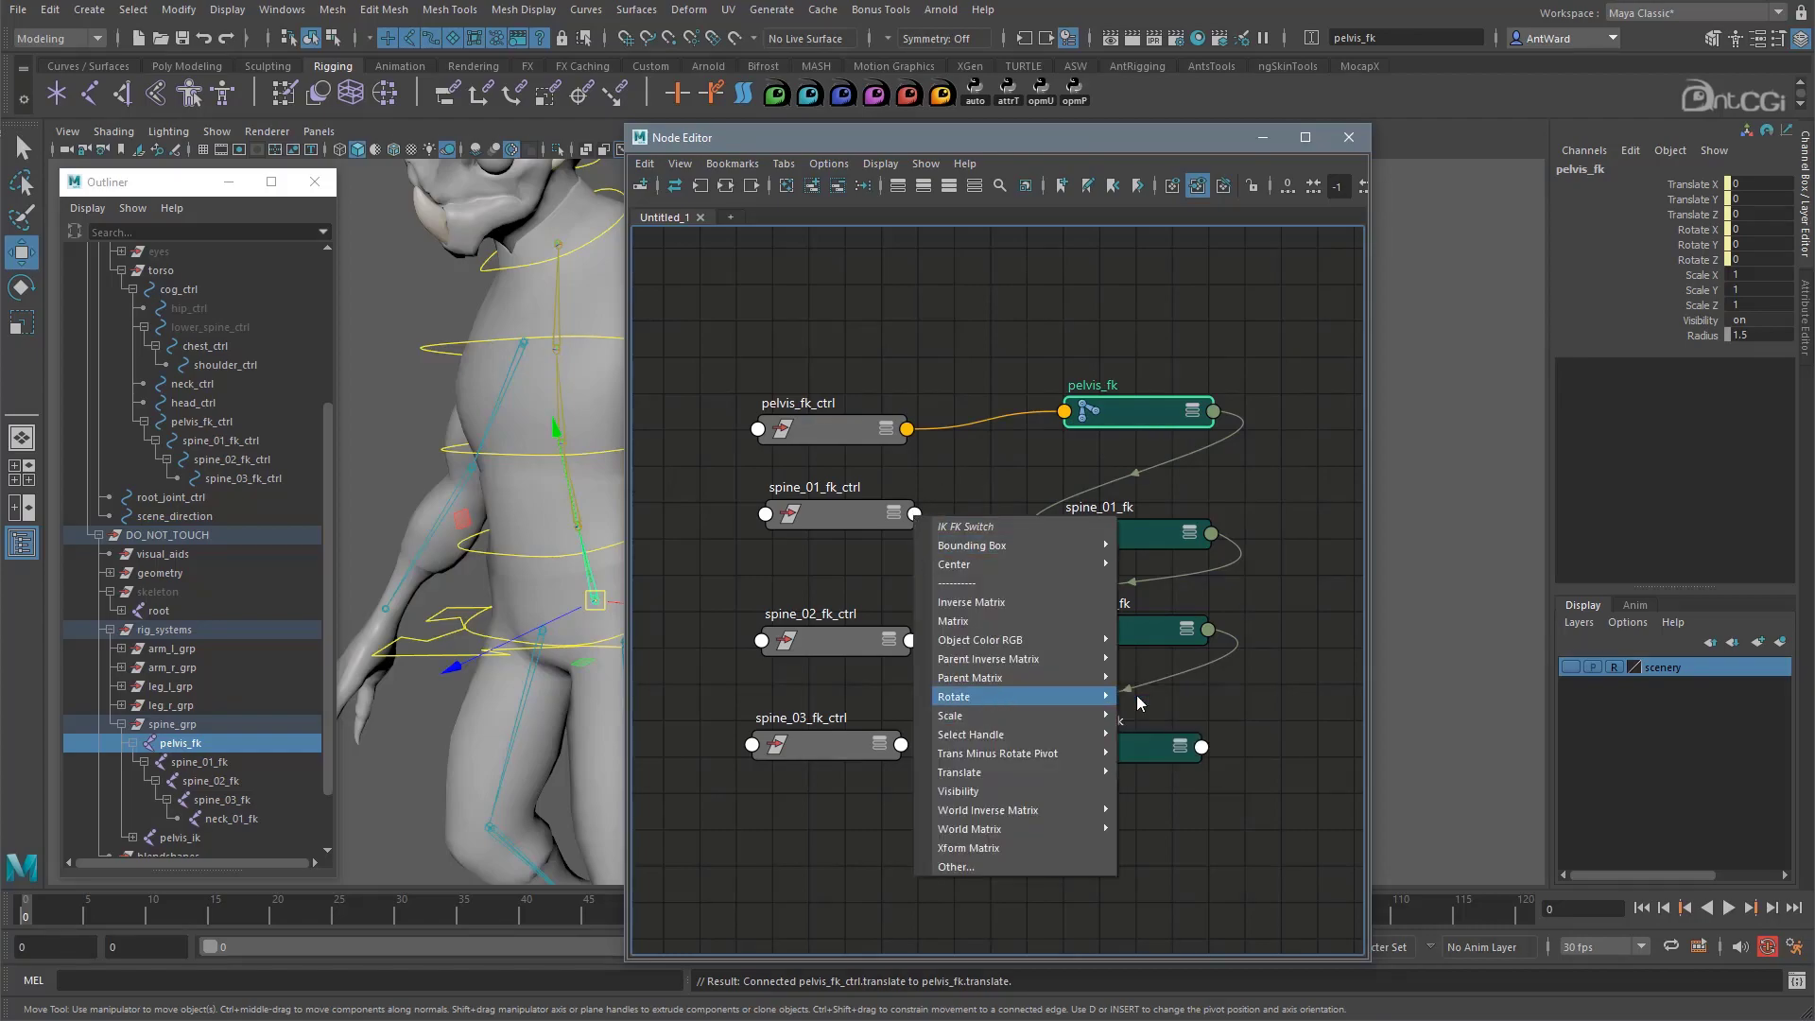
{"action": "left_click", "coordinate": [1134, 695]}
{"action": "left_click", "coordinate": [1068, 533]}
{"action": "left_click", "coordinate": [1096, 551]}
{"action": "left_click", "coordinate": [915, 515]}
{"action": "left_click", "coordinate": [1000, 750]}
{"action": "left_click", "coordinate": [1062, 533]}
{"action": "left_click", "coordinate": [1101, 559]}
Connect the Rotate and Translate outputs of spine_02_fk_ctrl to the matching inputs of the spine_02_fk joint
{"action": "left_click", "coordinate": [1083, 640]}
{"action": "left_click", "coordinate": [911, 641]}
{"action": "left_click", "coordinate": [949, 897]}
{"action": "left_click", "coordinate": [1059, 630]}
{"action": "left_click", "coordinate": [1092, 679]}
Connect the Rotate and Translate outputs of spine_03_fk_ctrl to the matching inputs of the spine_03_fk joint
{"action": "left_click", "coordinate": [901, 744]}
{"action": "mouse_move", "coordinate": [941, 925]}
{"action": "left_click", "coordinate": [1127, 927]}
{"action": "left_click", "coordinate": [1053, 747]}
{"action": "left_click", "coordinate": [1083, 756]}
{"action": "left_click", "coordinate": [900, 744]}
{"action": "mouse_move", "coordinate": [955, 983]}
{"action": "left_click", "coordinate": [1137, 985]}
{"action": "left_click", "coordinate": [1053, 746]}
{"action": "left_click", "coordinate": [1096, 775]}
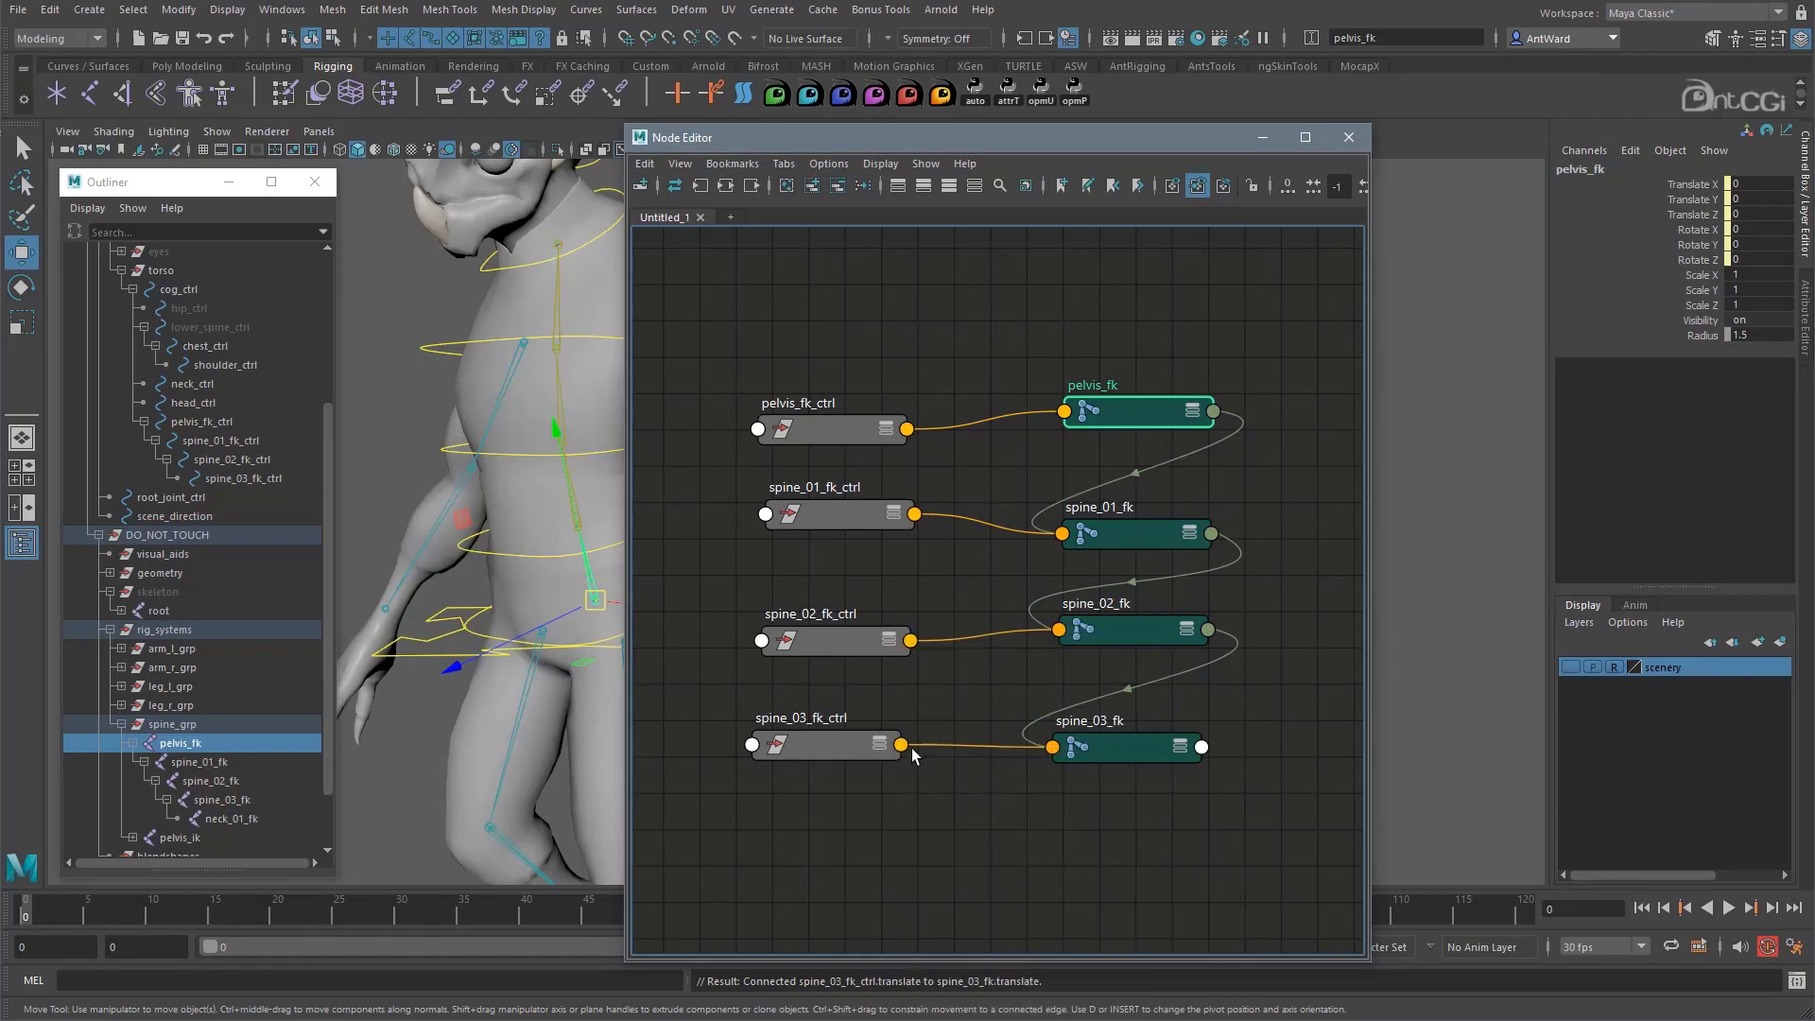
{"action": "left_click", "coordinate": [900, 744]}
{"action": "mouse_move", "coordinate": [954, 922]}
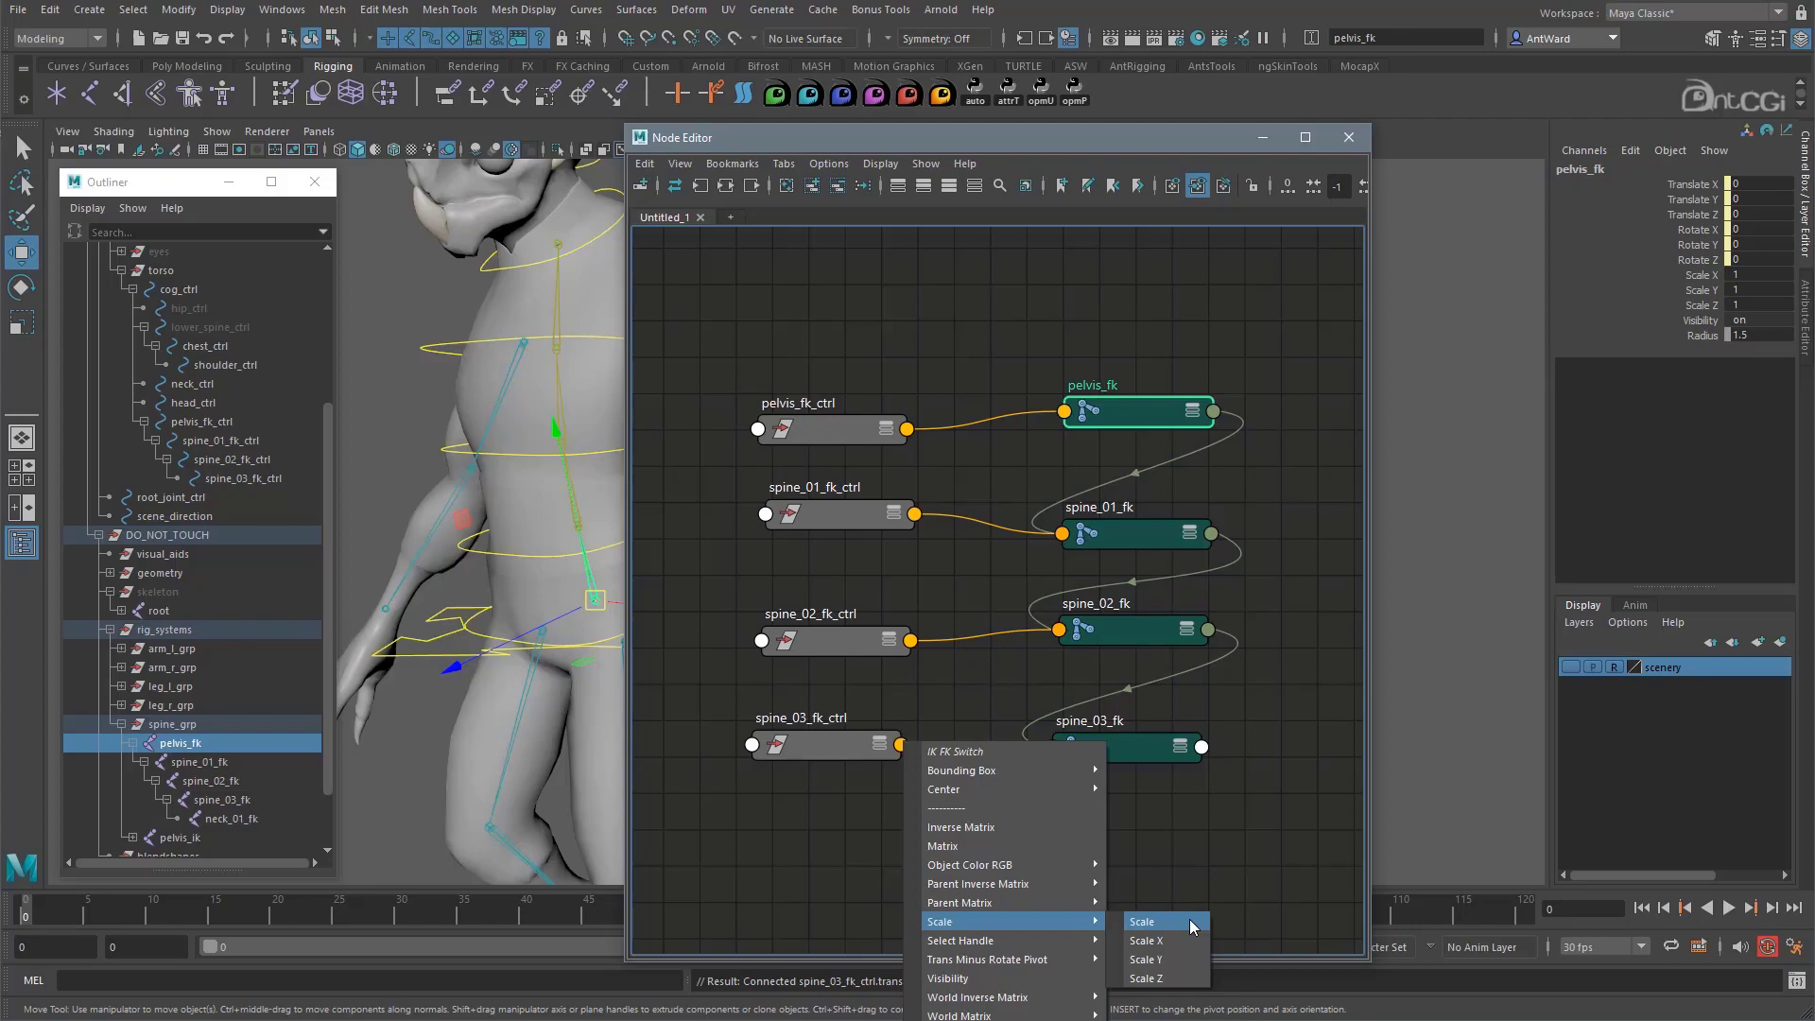
{"action": "left_click", "coordinate": [1255, 714]}
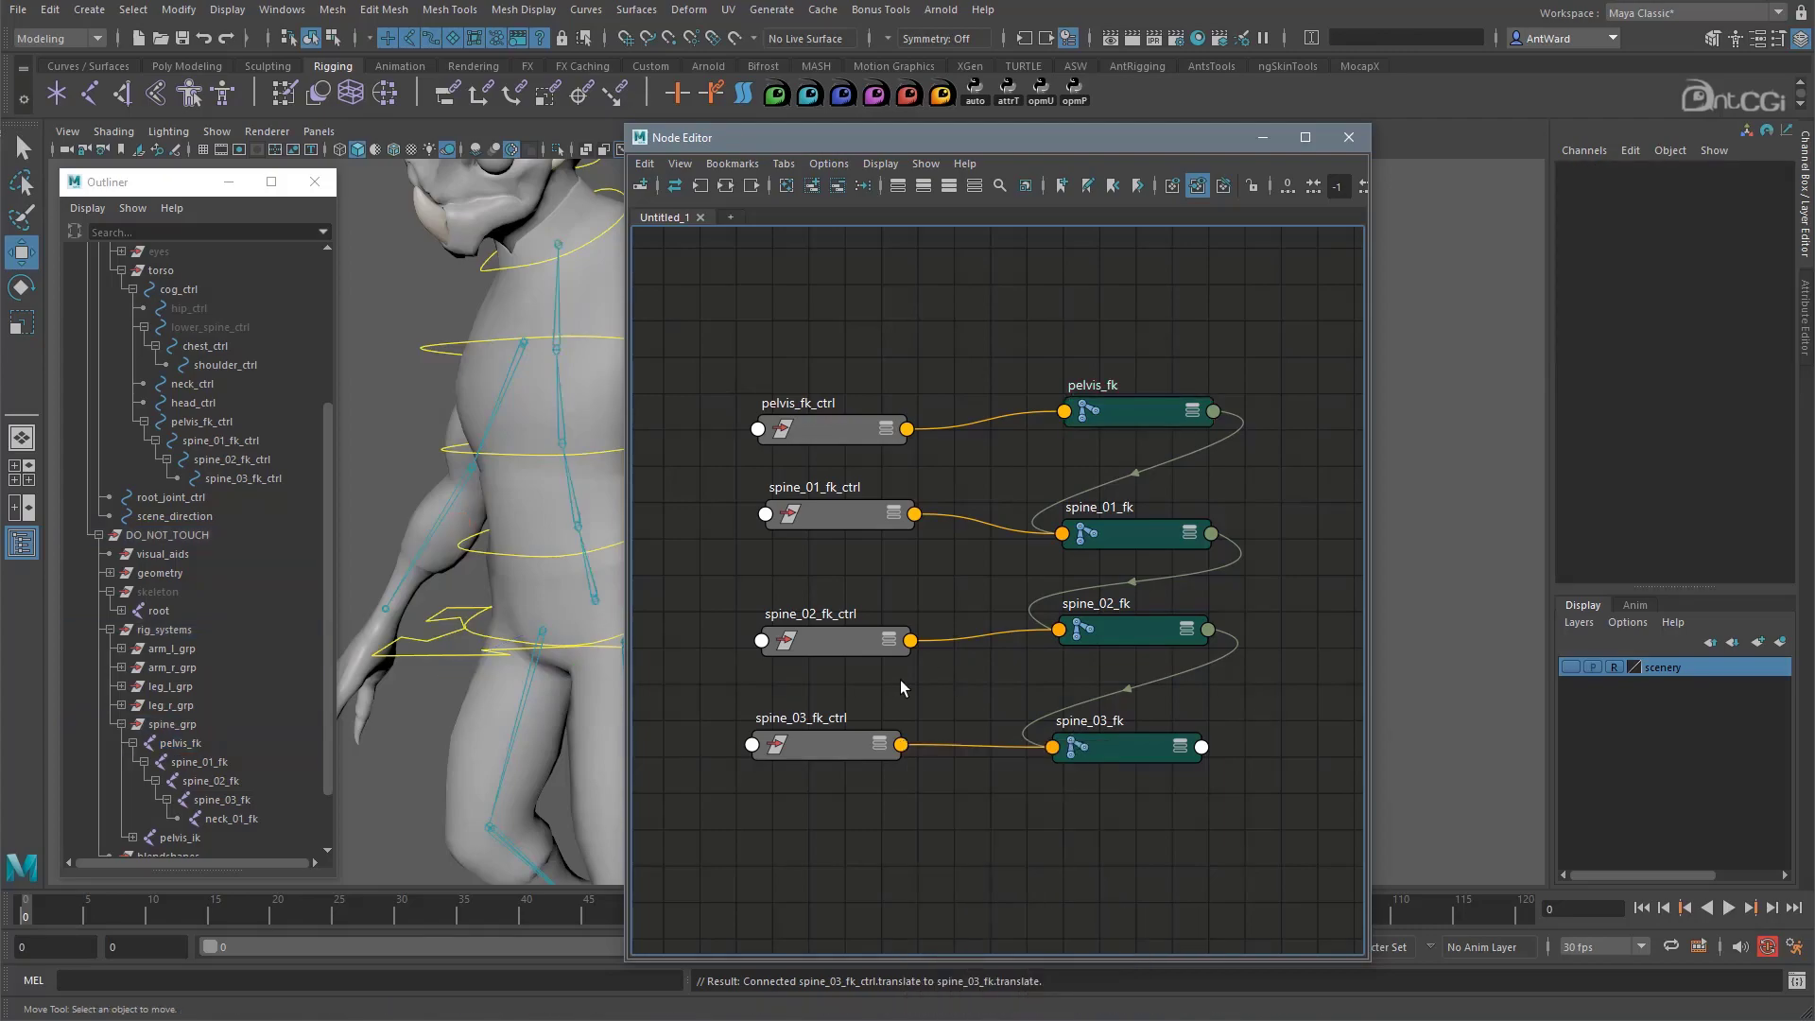
Test pelvis_fk_ctrl by rotating and moving it in the viewport, and undo the changes
{"action": "left_click_drag", "start_coordinate": [1098, 145], "coordinate": [1421, 159]}
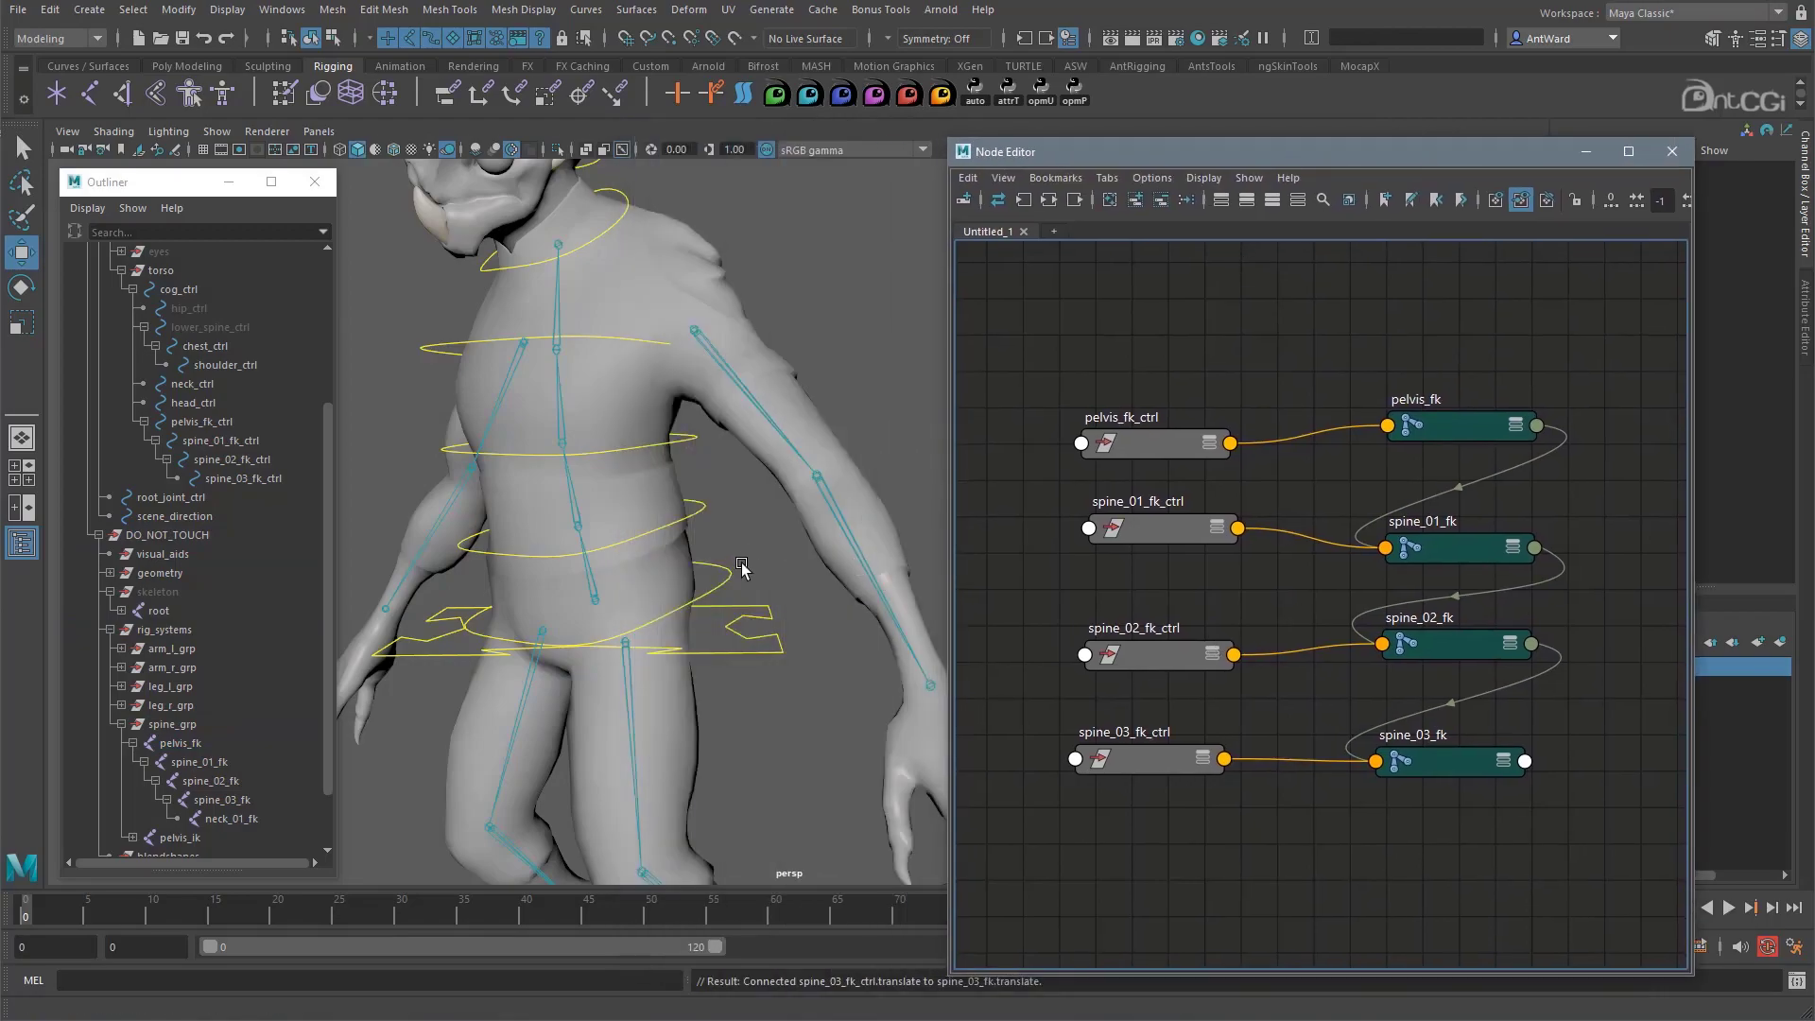
{"action": "left_click", "coordinate": [730, 579]}
{"action": "right_click_drag", "start_coordinate": [802, 650], "coordinate": [741, 636], "text": "alt"}
{"action": "key", "text": "e"}
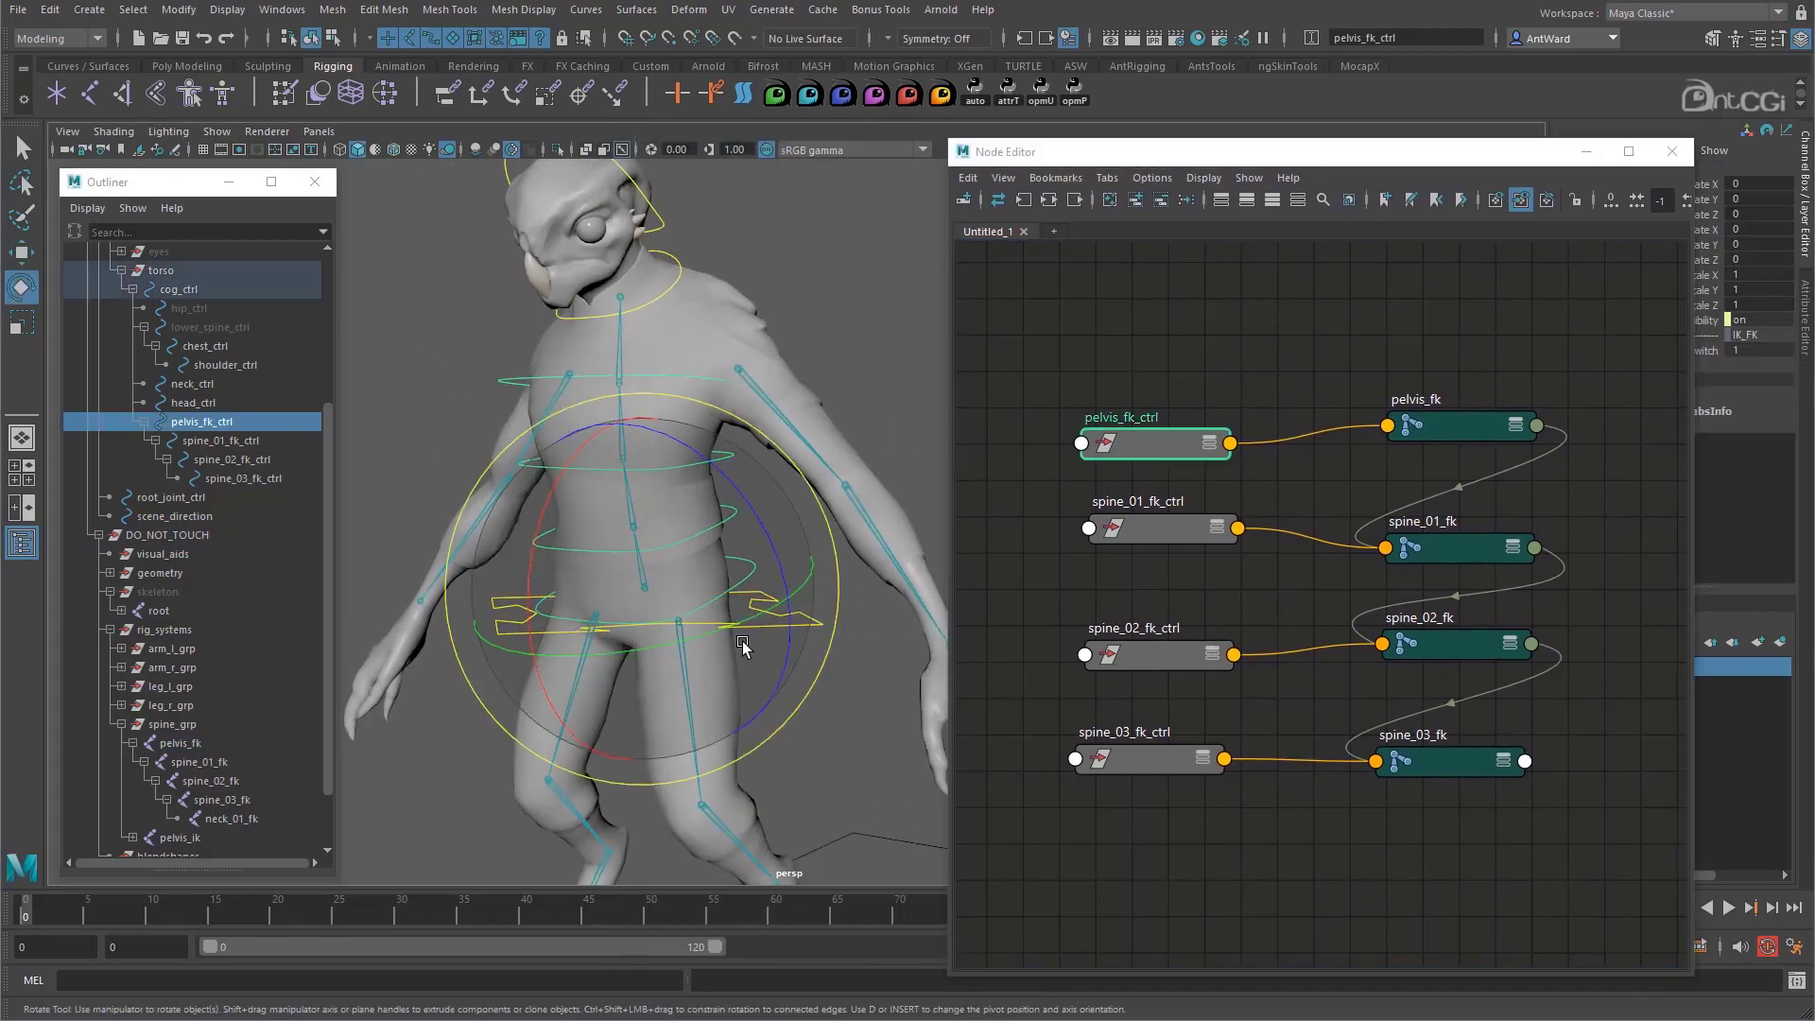
{"action": "left_click_drag", "start_coordinate": [531, 555], "coordinate": [658, 585]}
{"action": "key", "text": "ctrl+z"}
{"action": "key", "text": "ctrl+z"}
{"action": "key", "text": "ctrl+z"}
{"action": "key", "text": "ctrl+z"}
{"action": "key", "text": "w"}
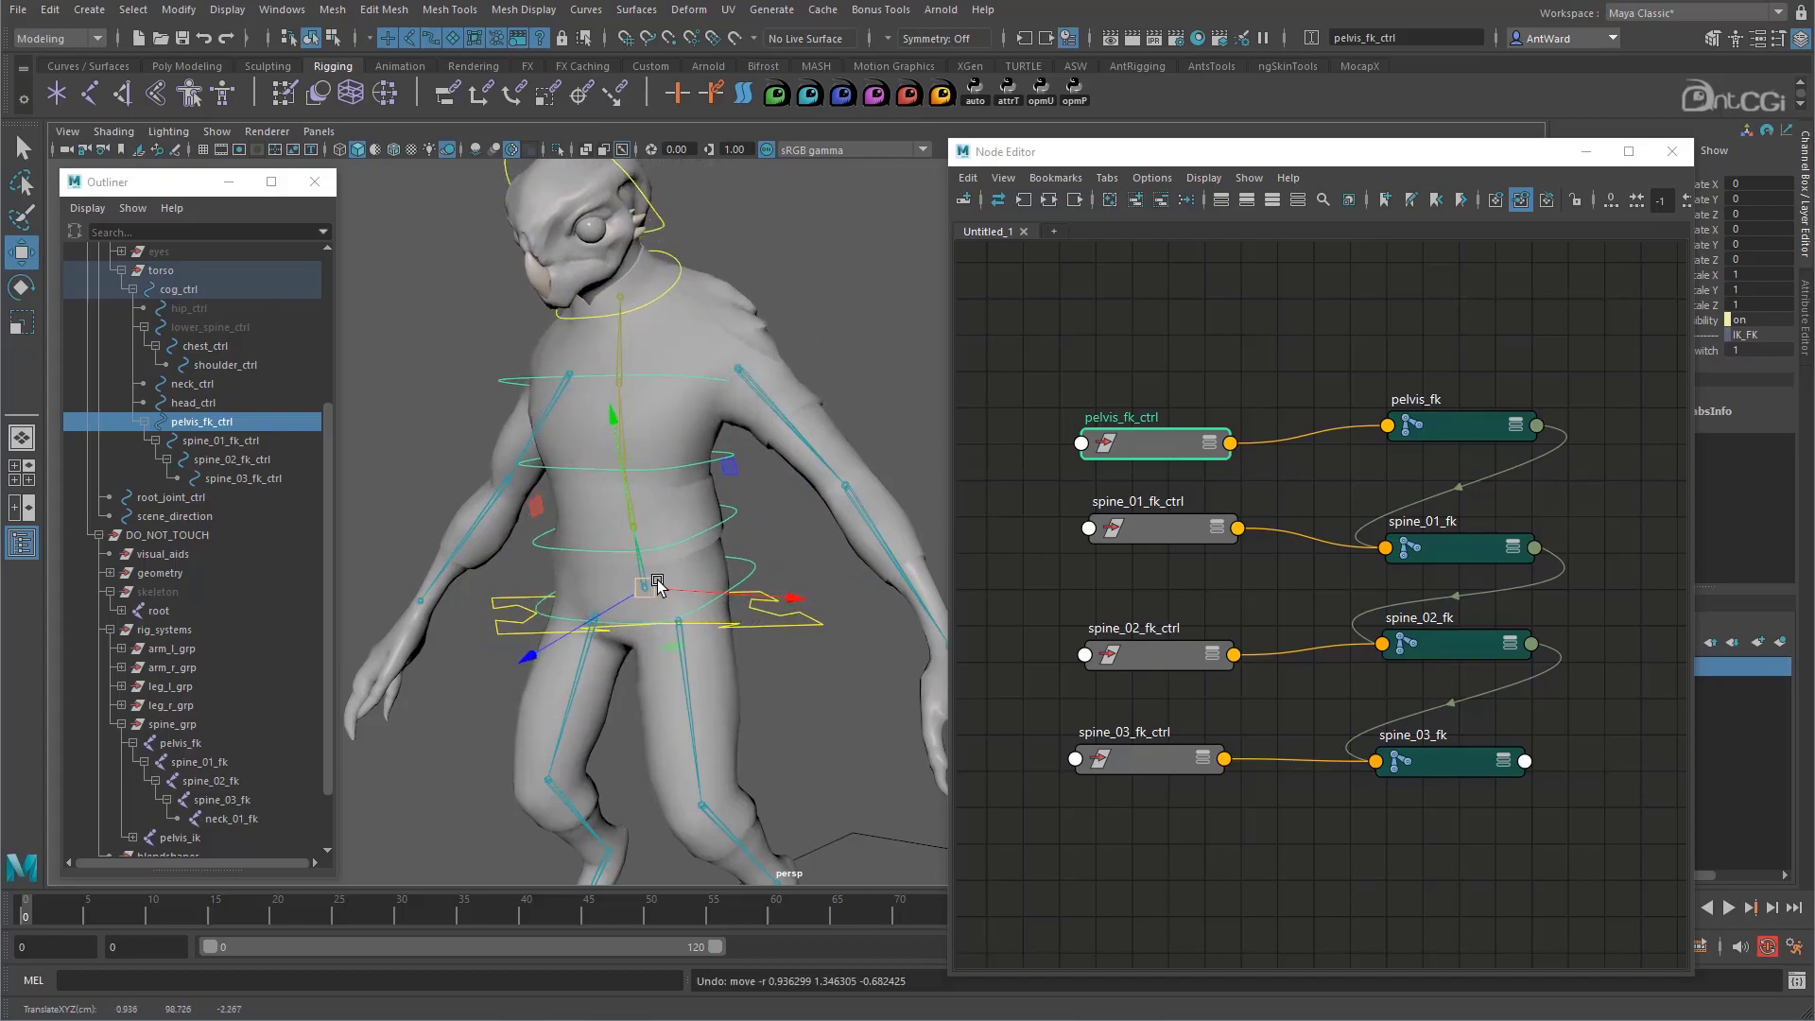
Test the FK spine by rotating all four controls together and spine_01_fk_ctrl on its own, undoing the last rotation
{"action": "left_click", "coordinate": [1163, 531], "text": "shift"}
{"action": "left_click", "coordinate": [1138, 655], "text": "shift"}
{"action": "left_click", "coordinate": [1132, 749], "text": "shift"}
{"action": "key", "text": "e"}
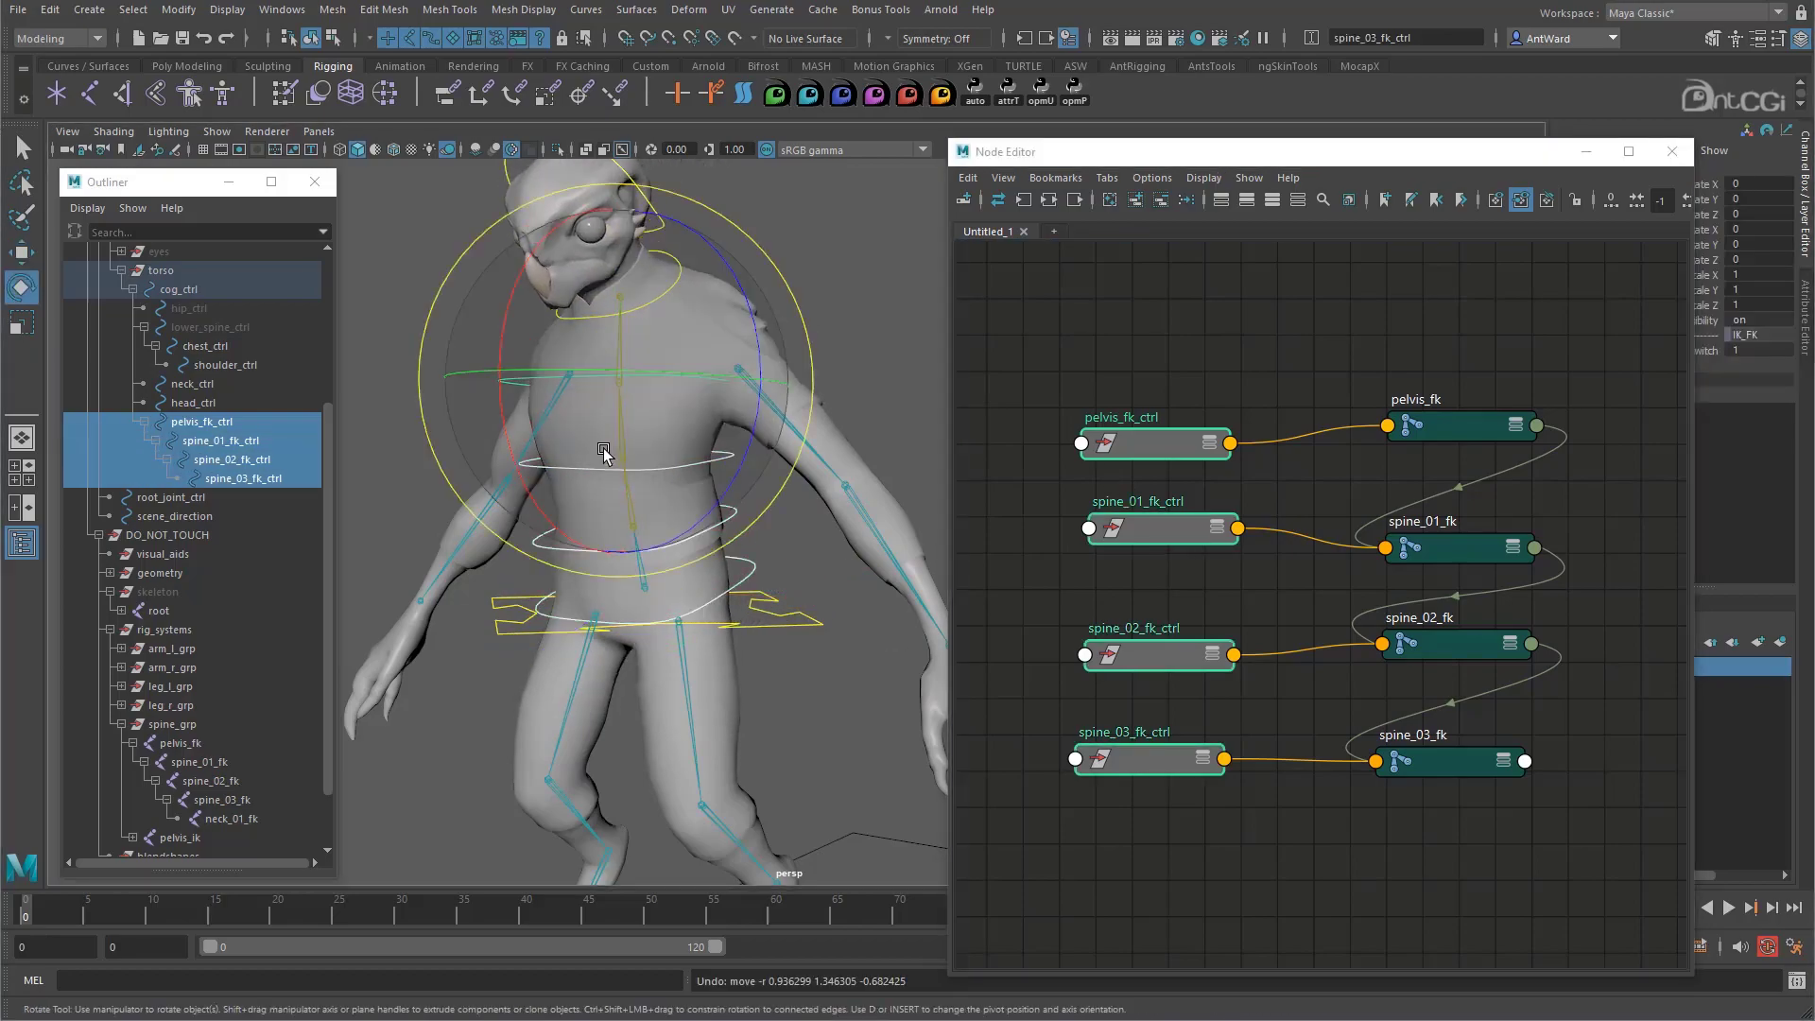
{"action": "left_click_drag", "start_coordinate": [508, 397], "coordinate": [597, 413]}
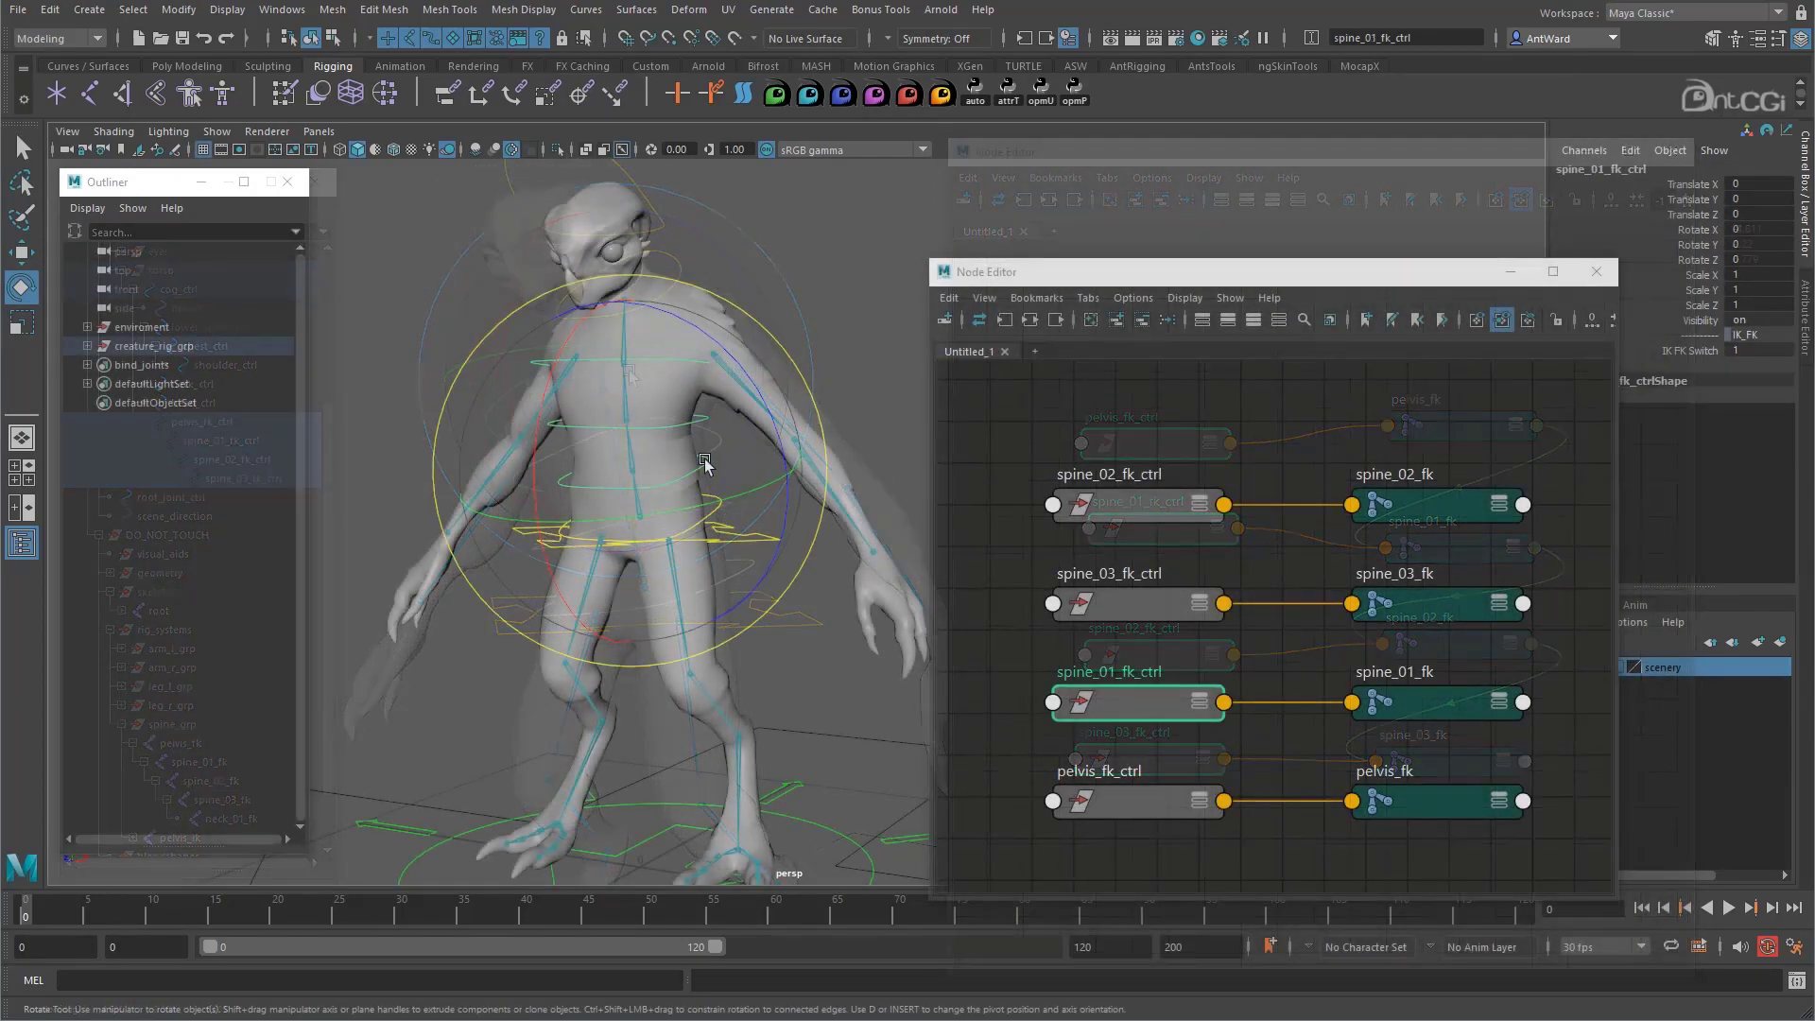
{"action": "left_click_drag", "start_coordinate": [605, 378], "coordinate": [612, 422]}
{"action": "key", "text": "ctrl+z"}
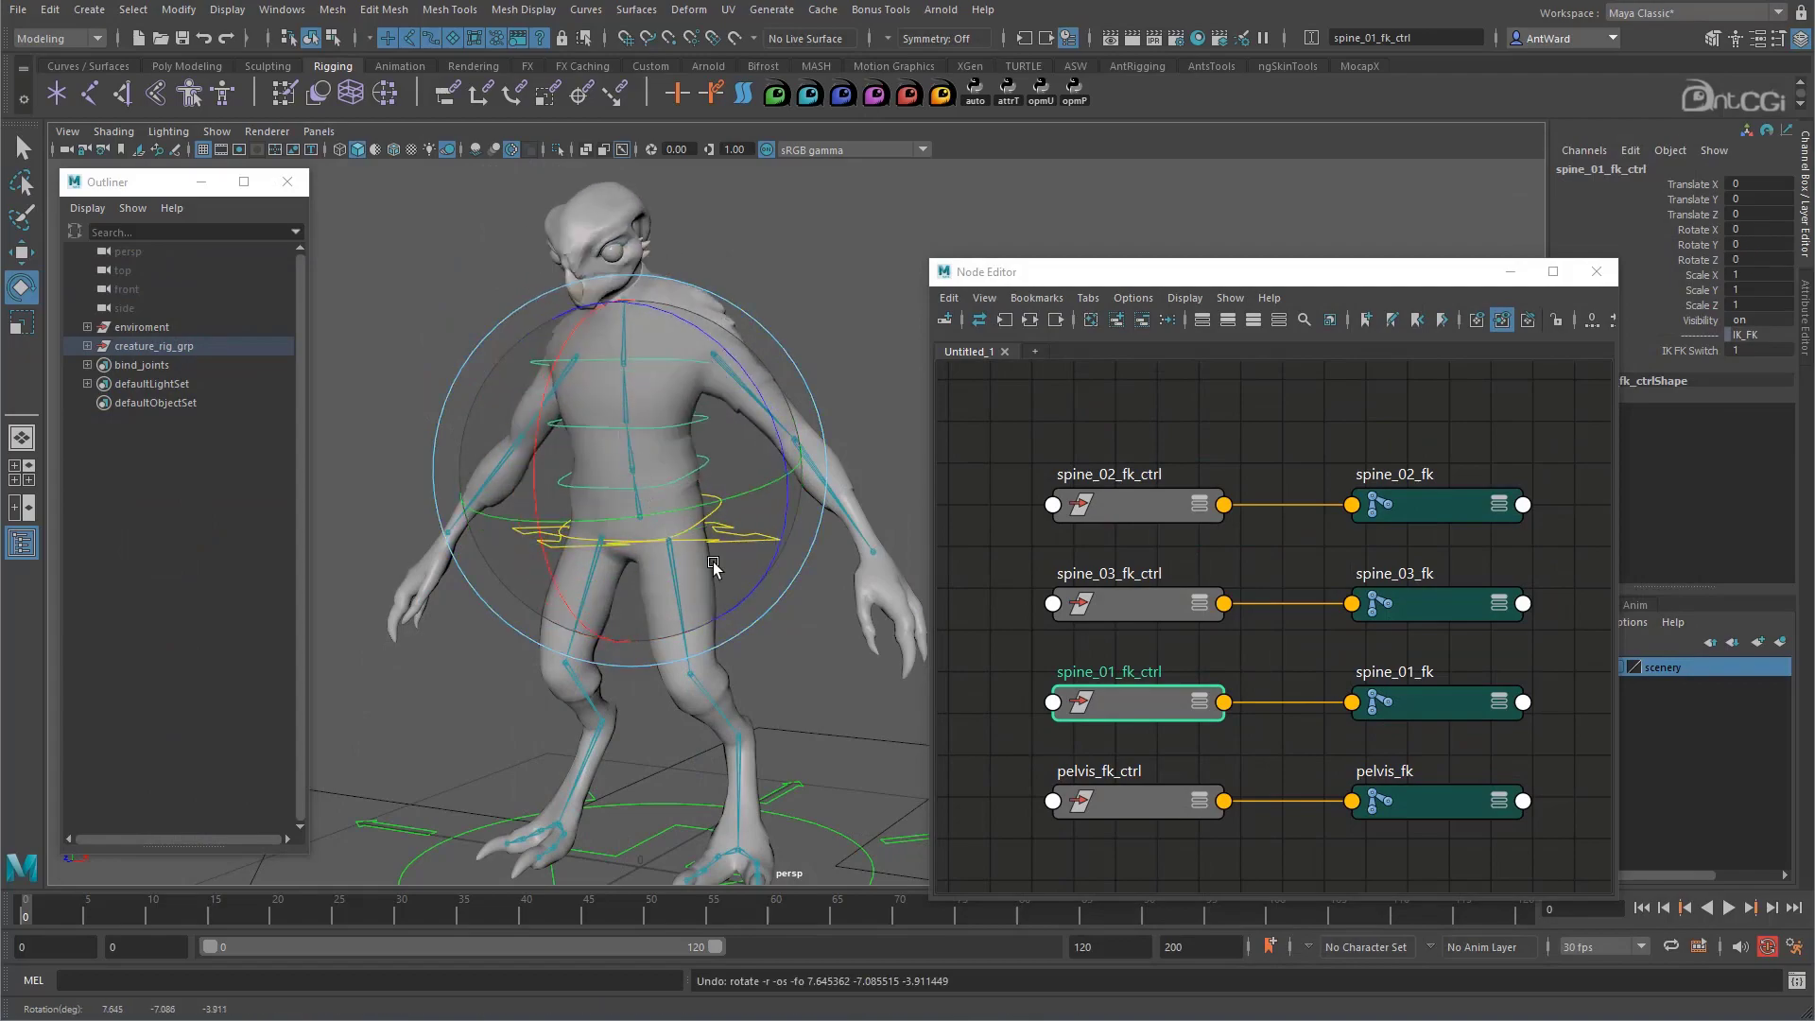
Move cog_ctrl sideways away from the body to test whether the FK spine joints follow it
{"action": "left_click", "coordinate": [804, 666]}
{"action": "left_click", "coordinate": [763, 540]}
{"action": "key", "text": "w"}
{"action": "left_click_drag", "start_coordinate": [635, 518], "coordinate": [457, 511]}
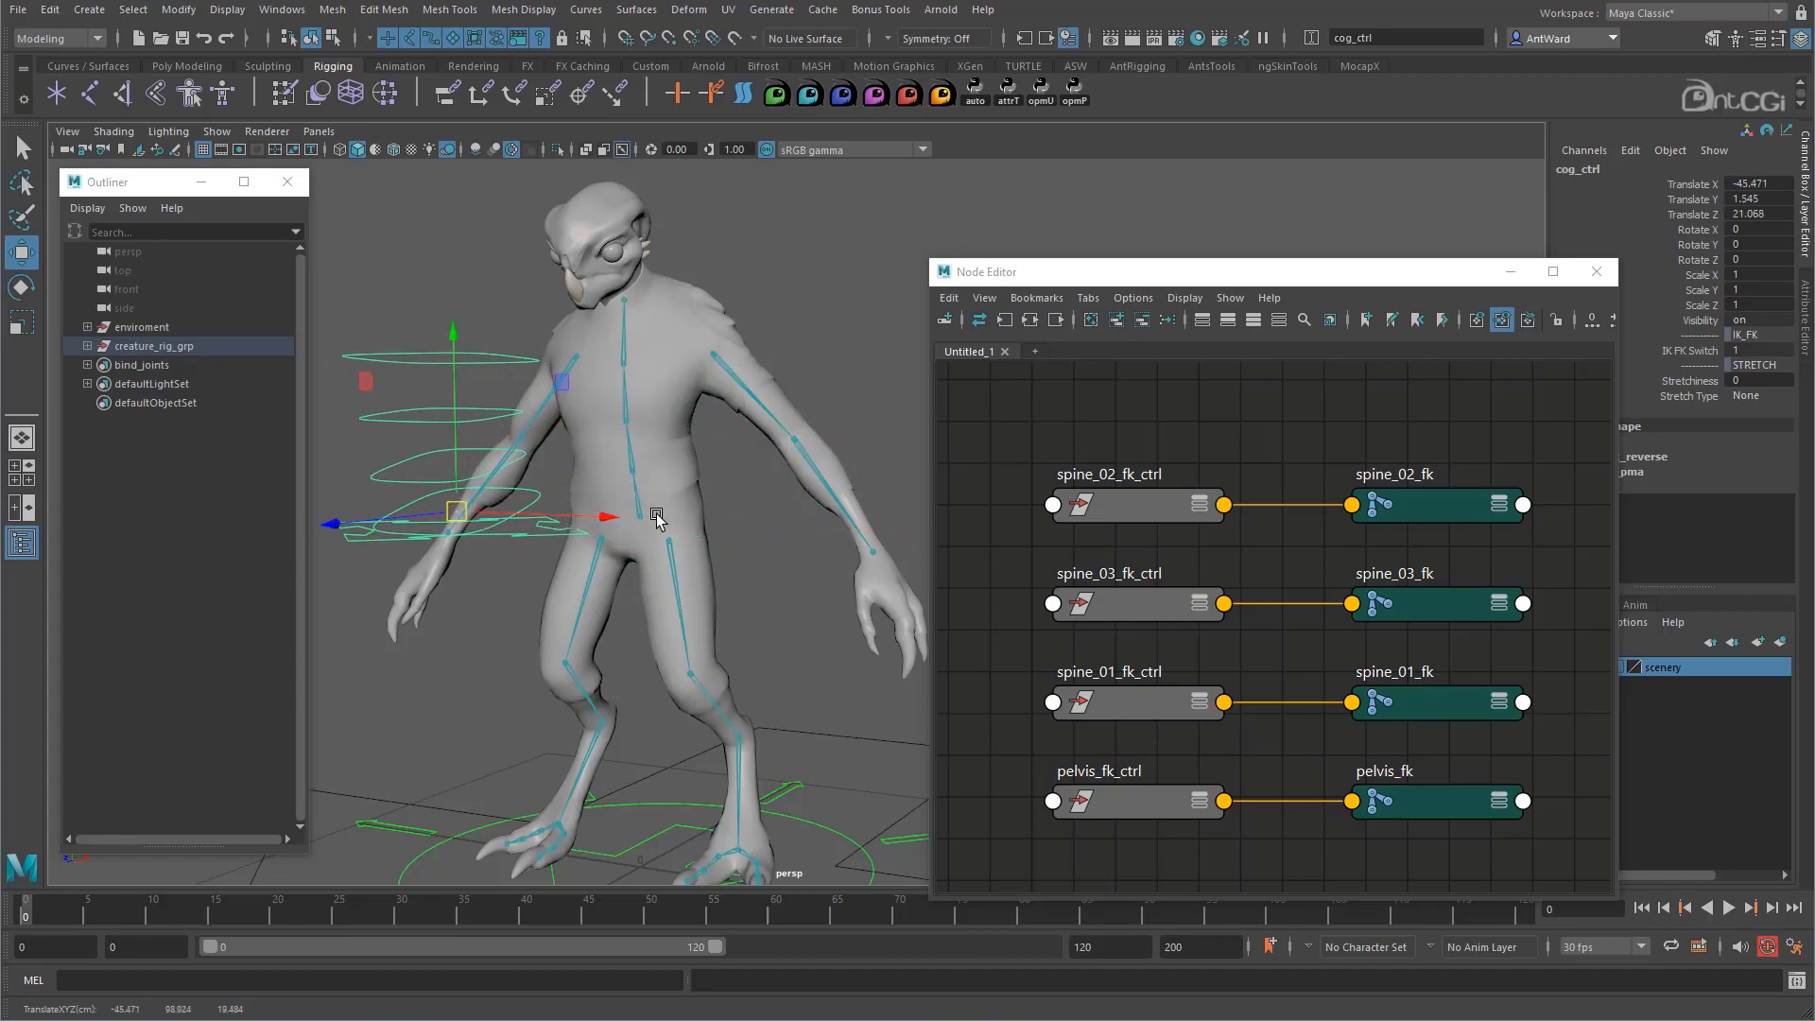
Compare the translate and rotate channels of pelvis_fk_ctrl and the pelvis_fk joint while cog_ctrl is moved away
{"action": "left_click", "coordinate": [414, 503]}
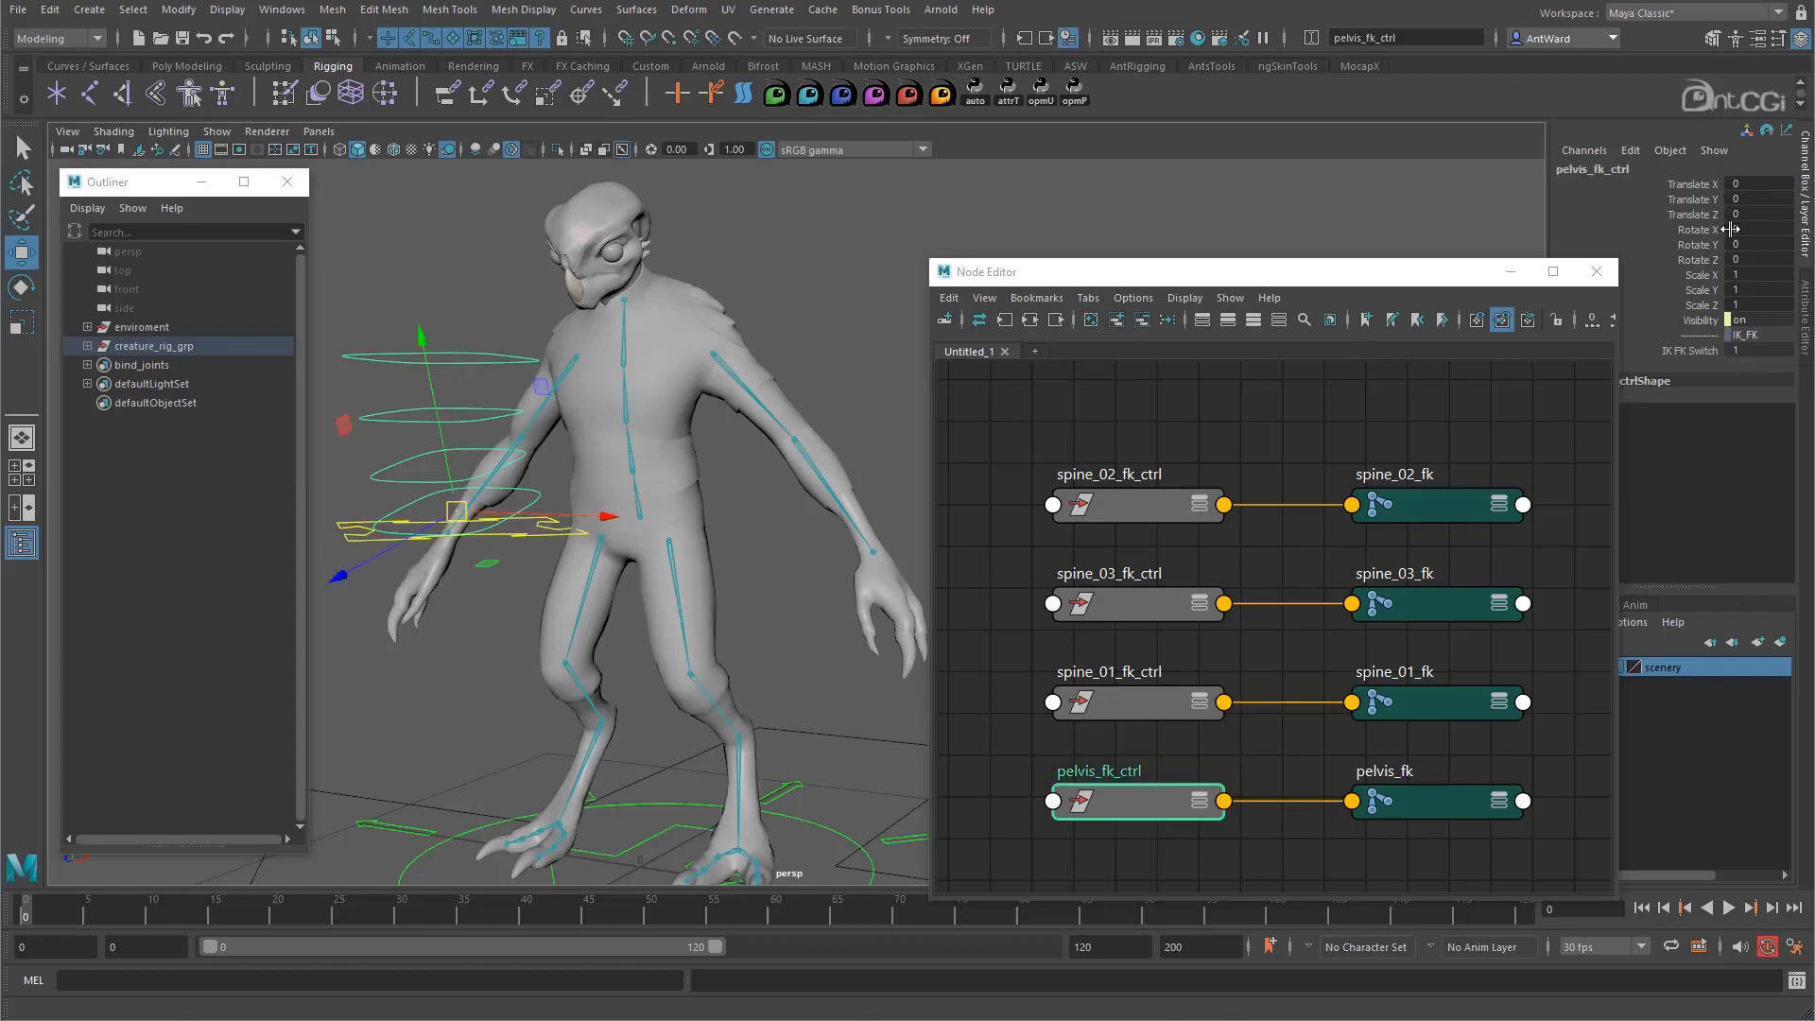
{"action": "left_click", "coordinate": [640, 496]}
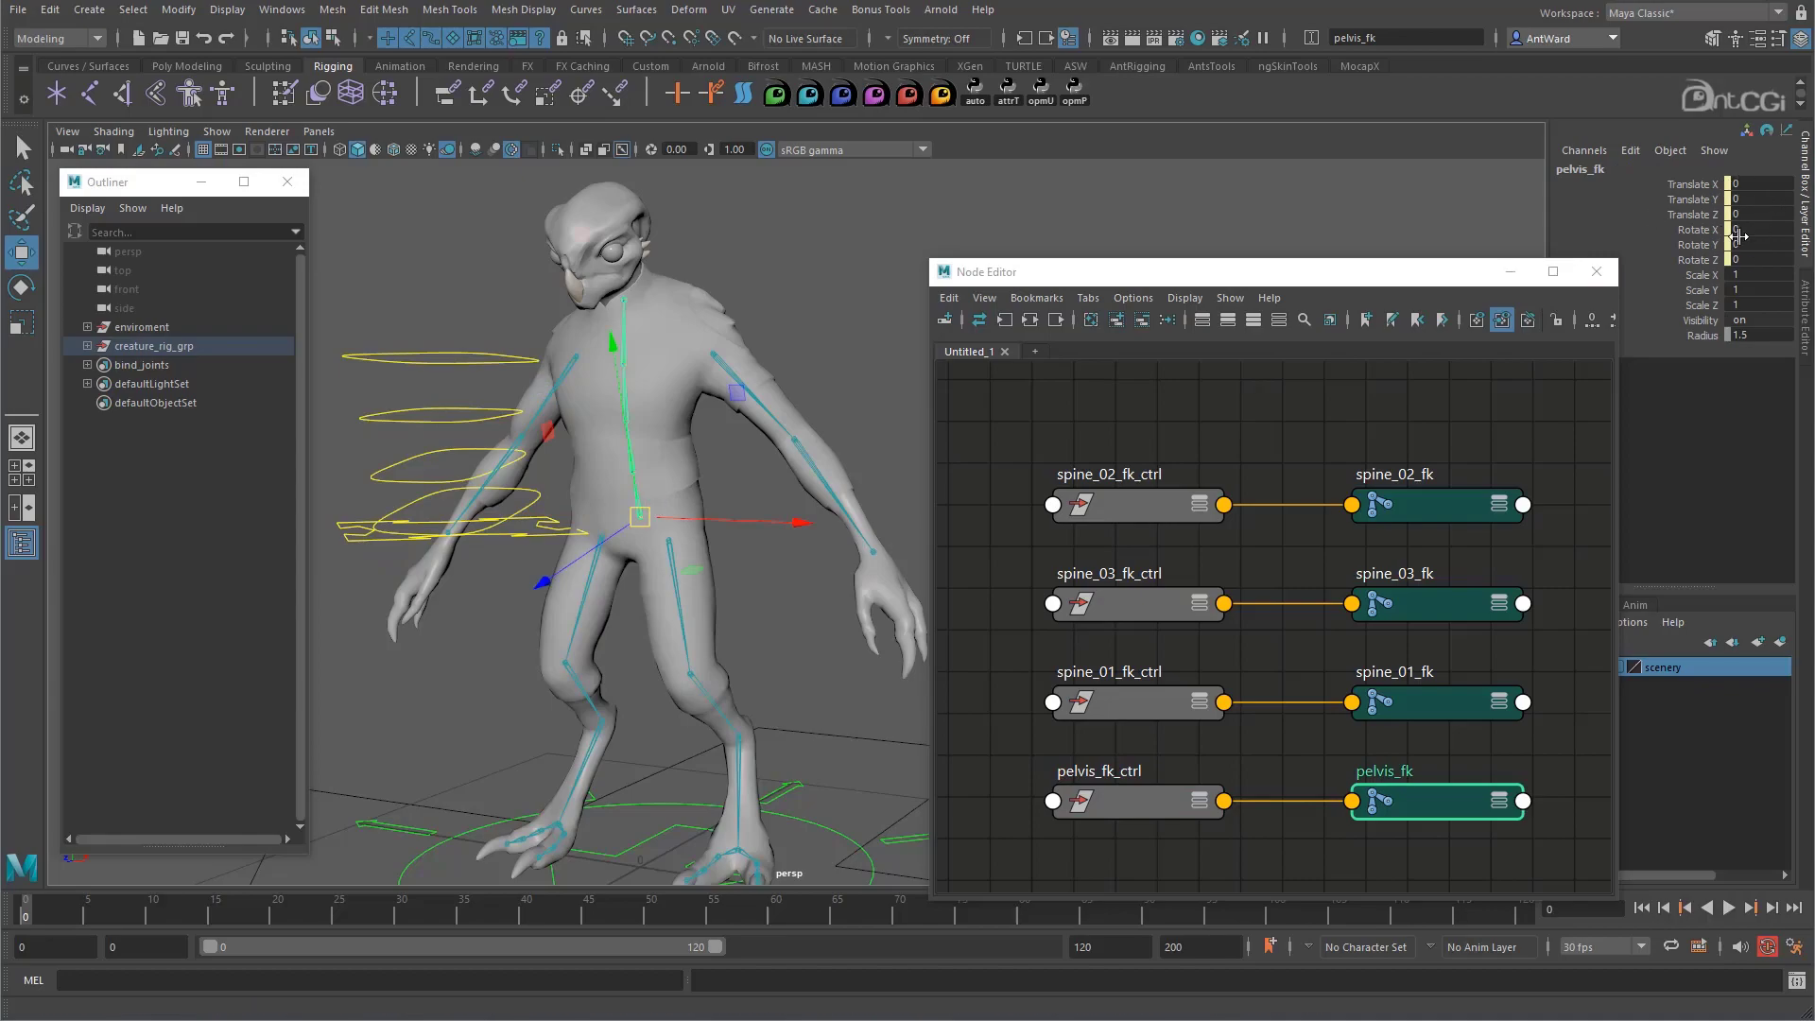
{"action": "middle_click_drag", "start_coordinate": [811, 594], "coordinate": [796, 593], "text": "alt"}
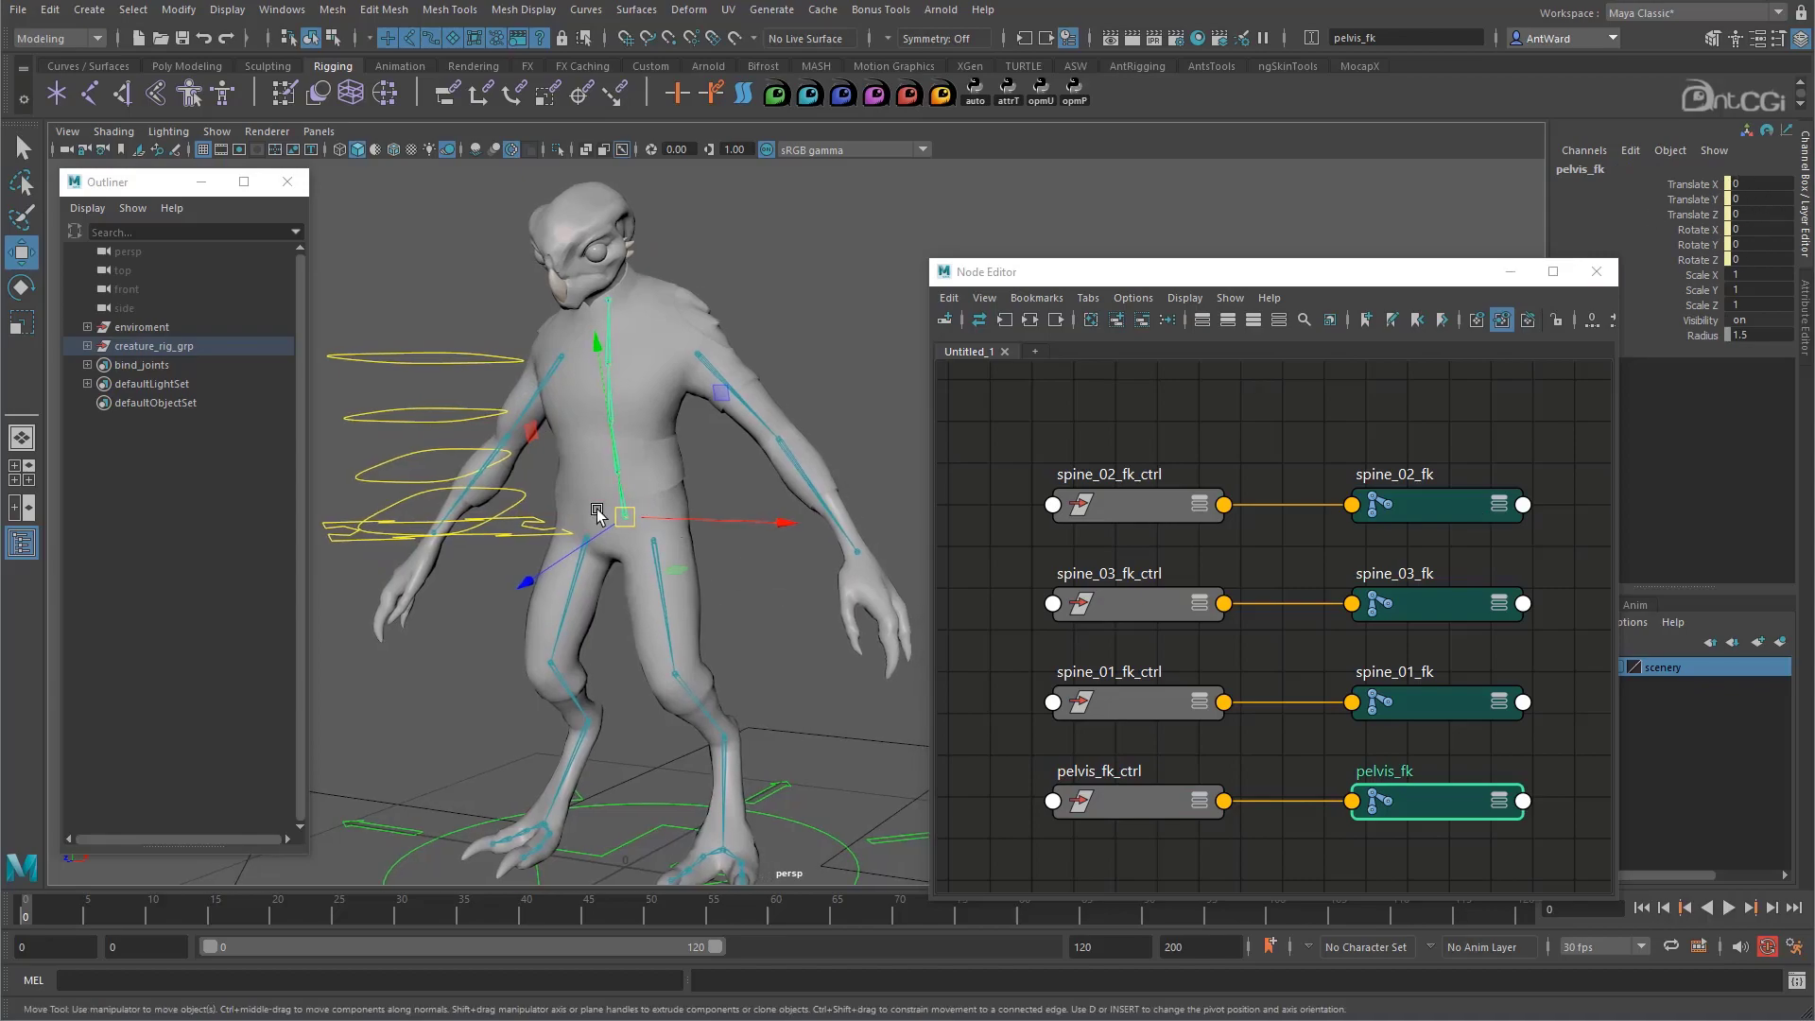
{"action": "left_click", "coordinate": [733, 595]}
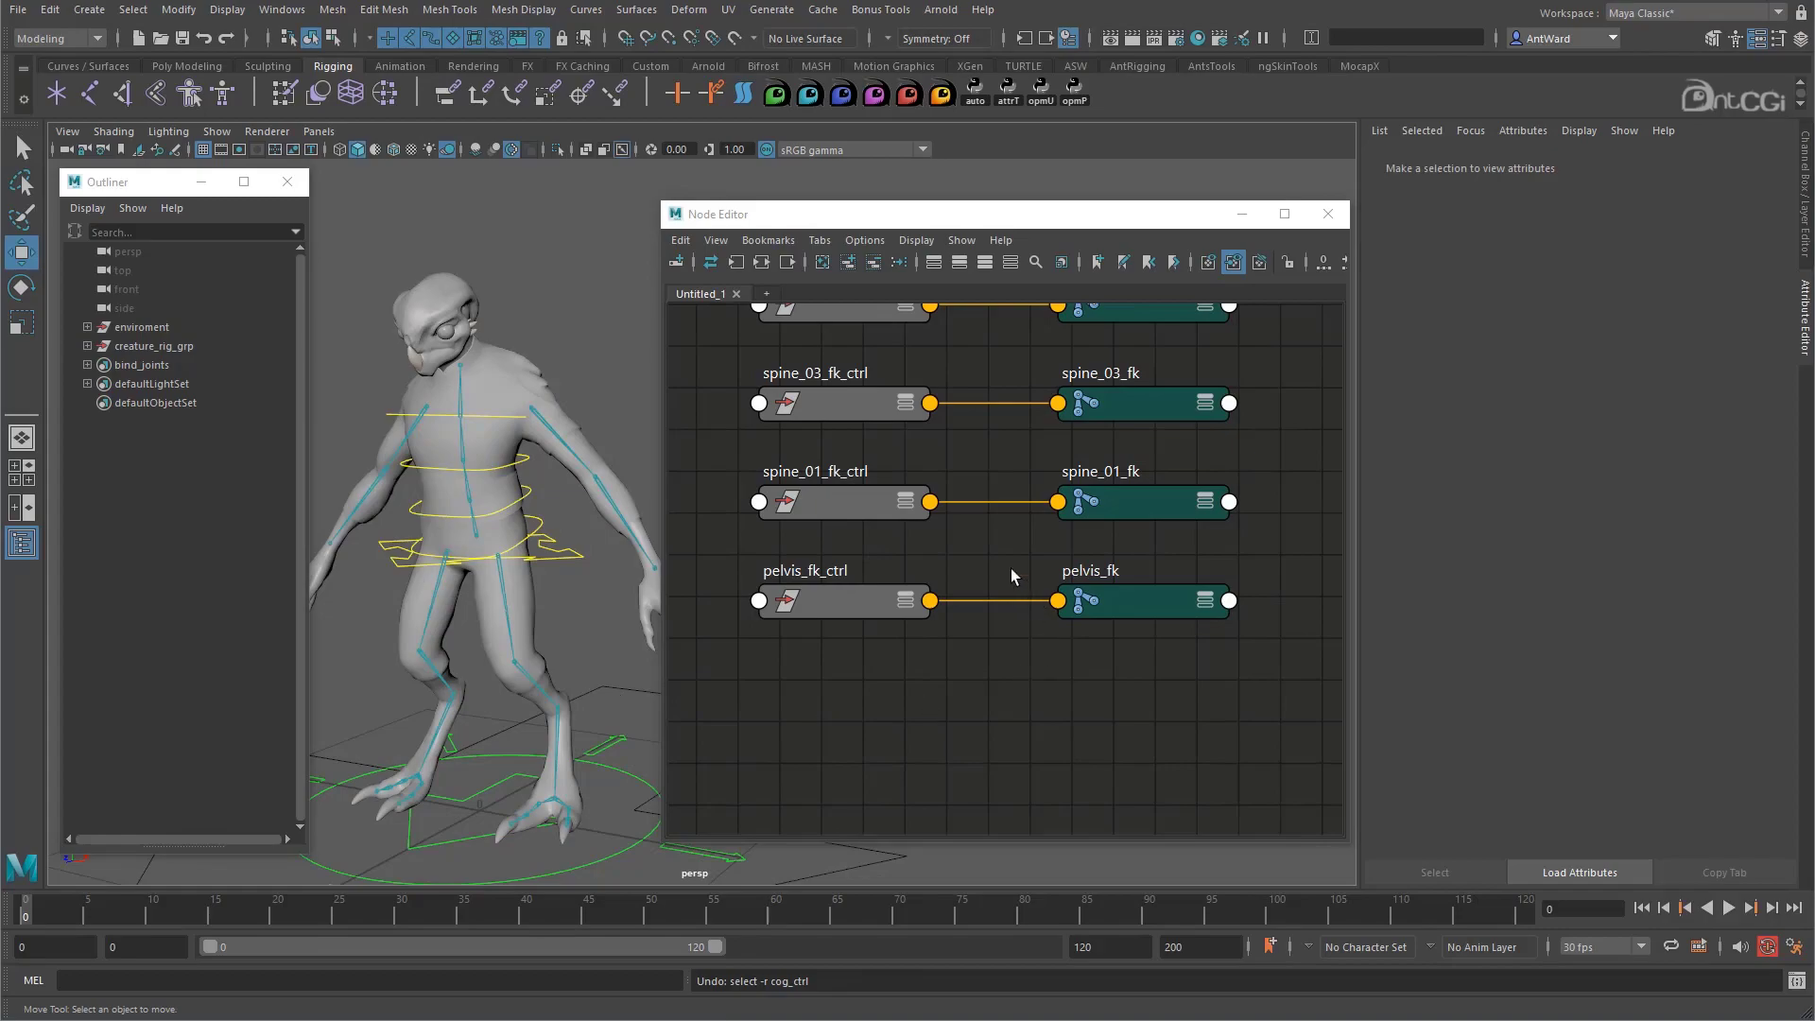
Disconnect pelvis_fk_ctrl's Rotate from the pelvis_fk joint and select the joint
{"action": "left_click_drag", "start_coordinate": [1012, 569], "coordinate": [989, 626]}
{"action": "key", "text": "Delete"}
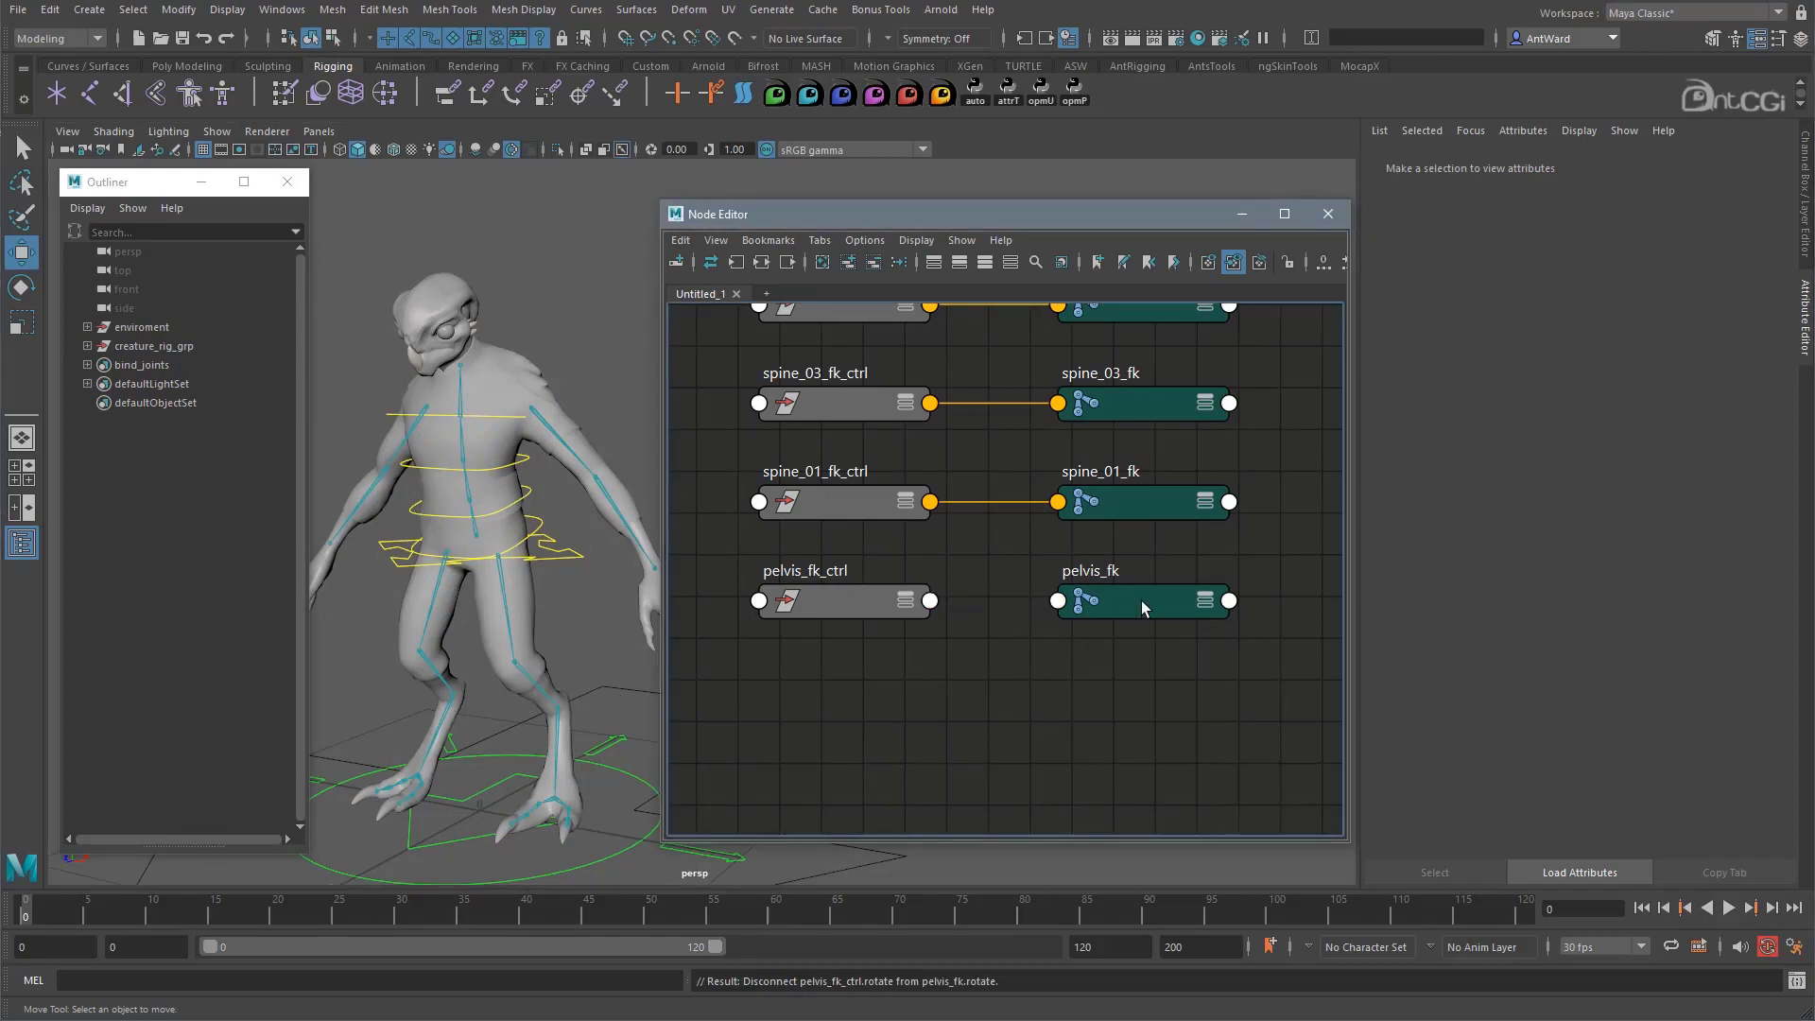
{"action": "left_click", "coordinate": [1142, 599]}
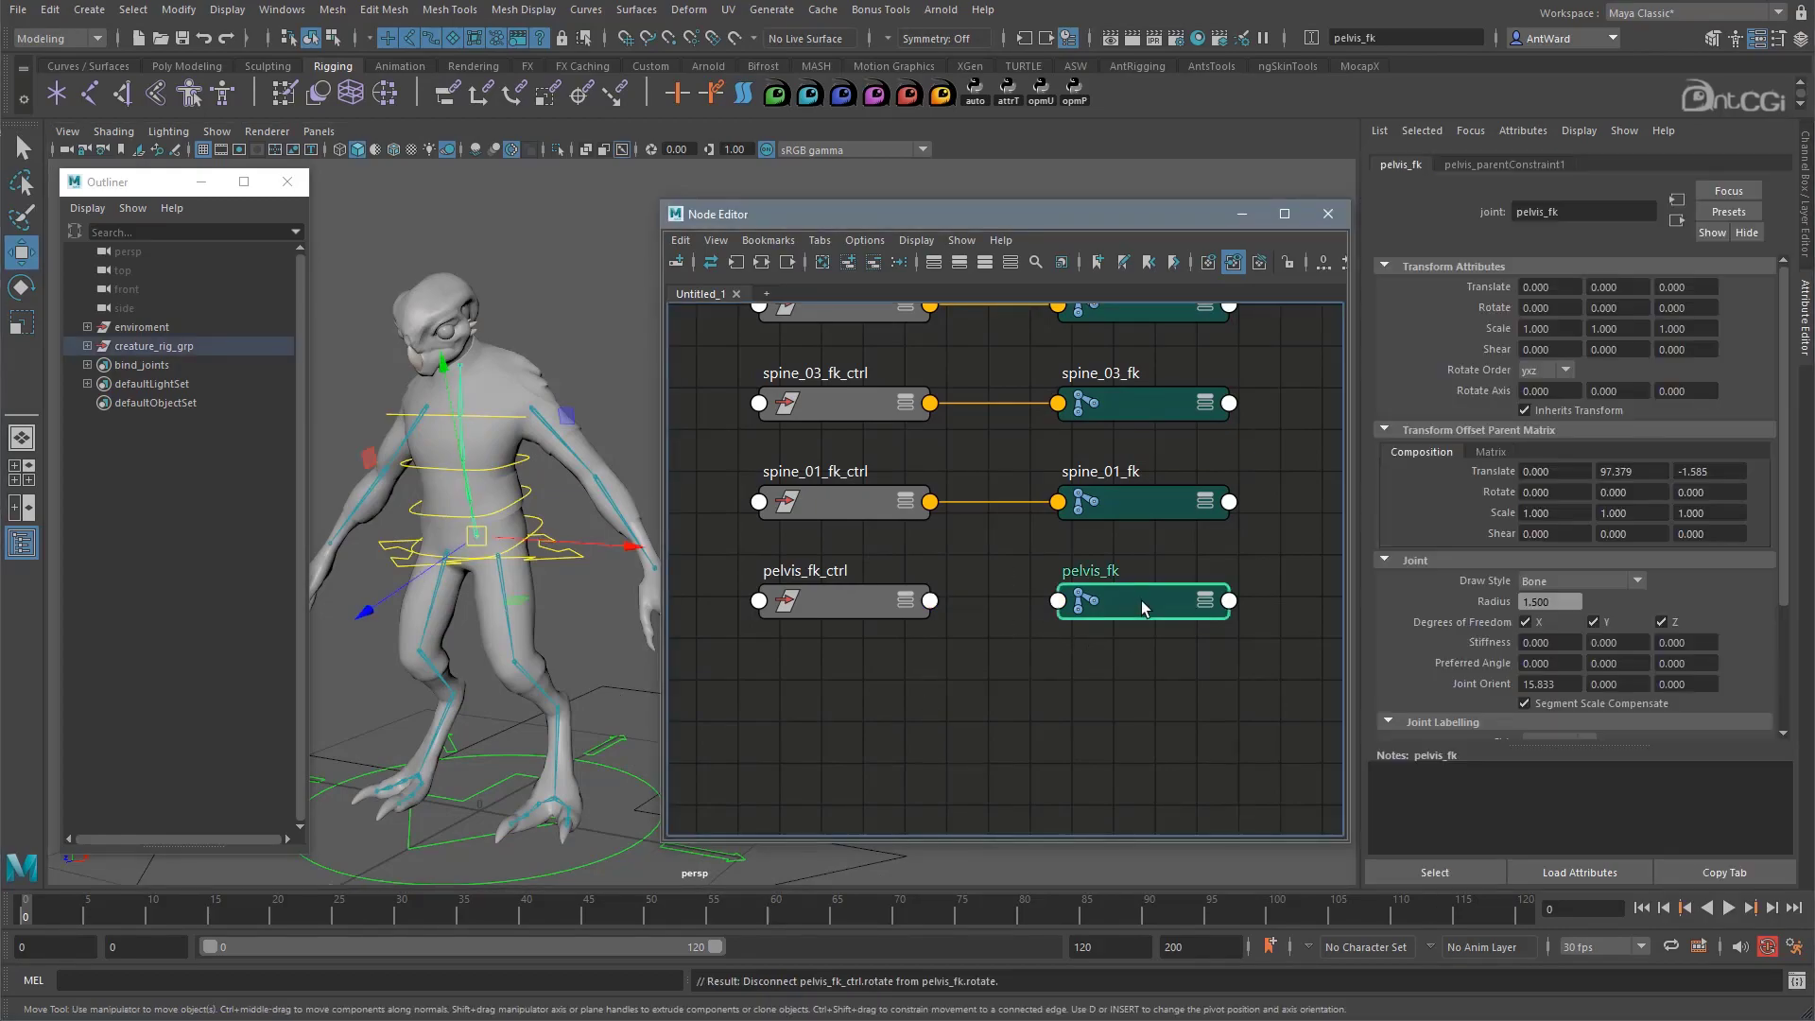
Connect World Matrix[0] of pelvis_fk_ctrl to the offsetParentMatrix of the pelvis_fk joint
{"action": "left_click", "coordinate": [931, 602]}
{"action": "mouse_move", "coordinate": [1004, 924]}
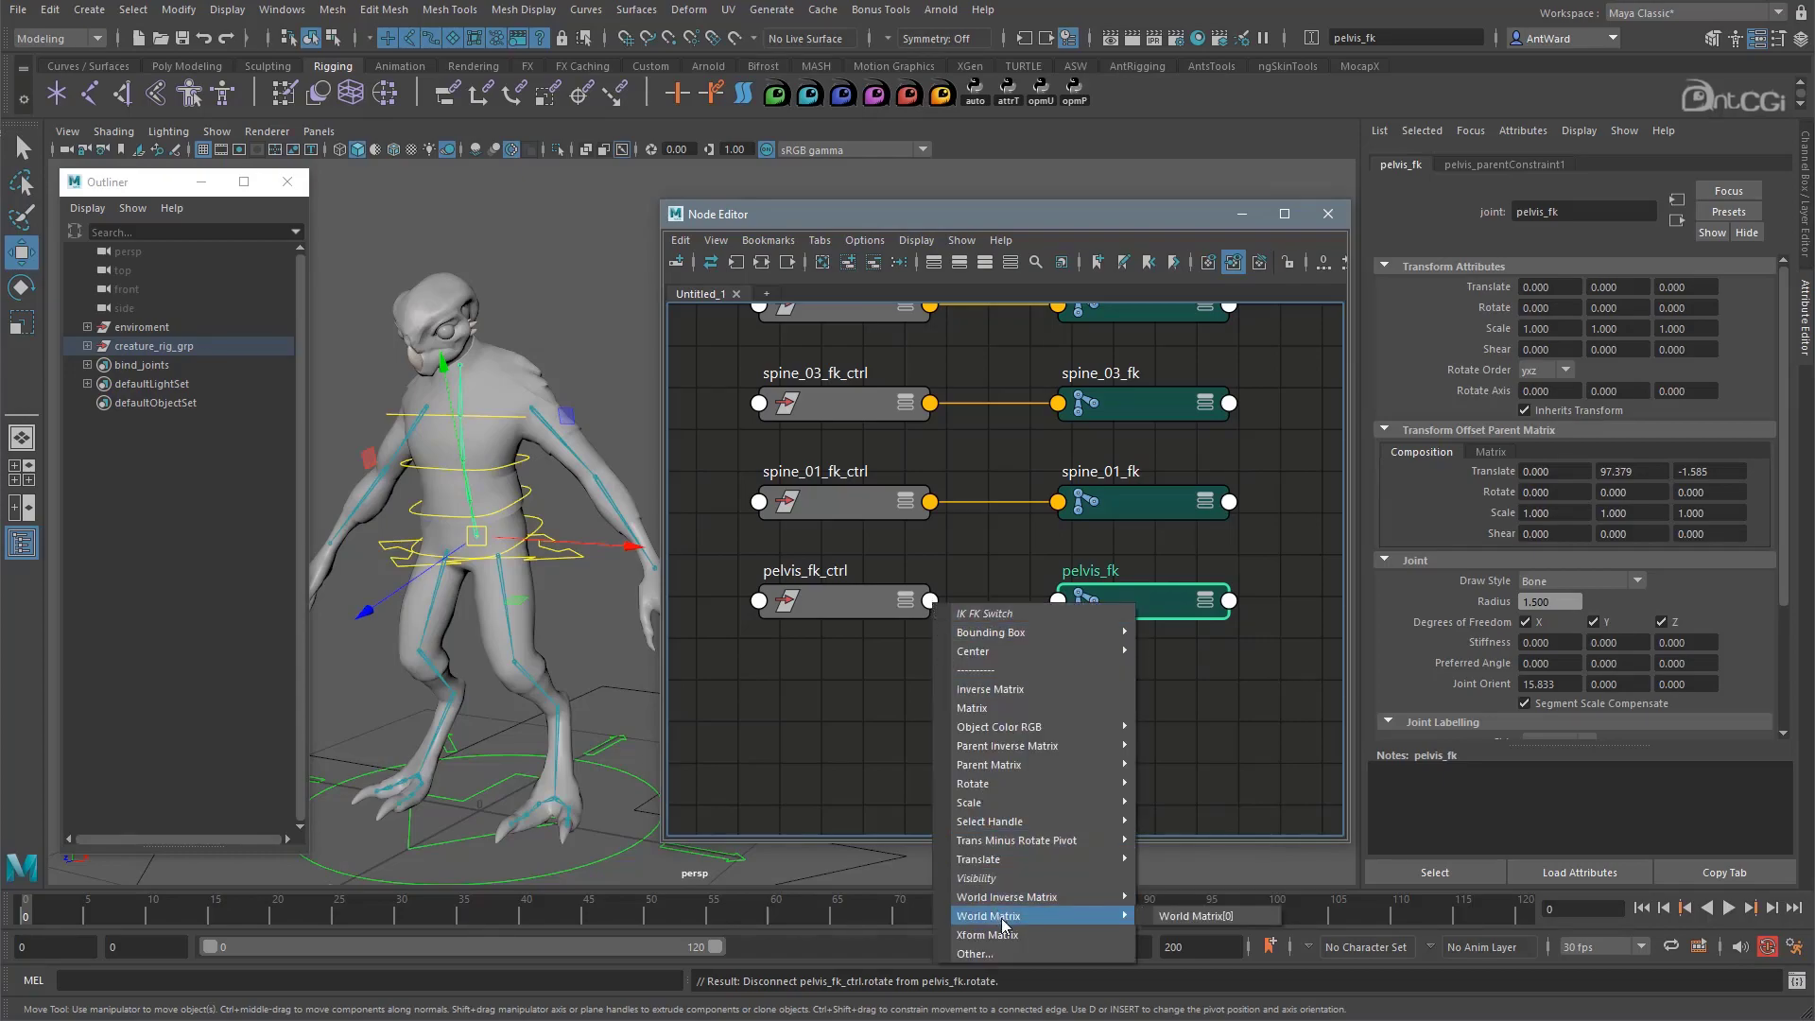
{"action": "left_click", "coordinate": [1205, 916]}
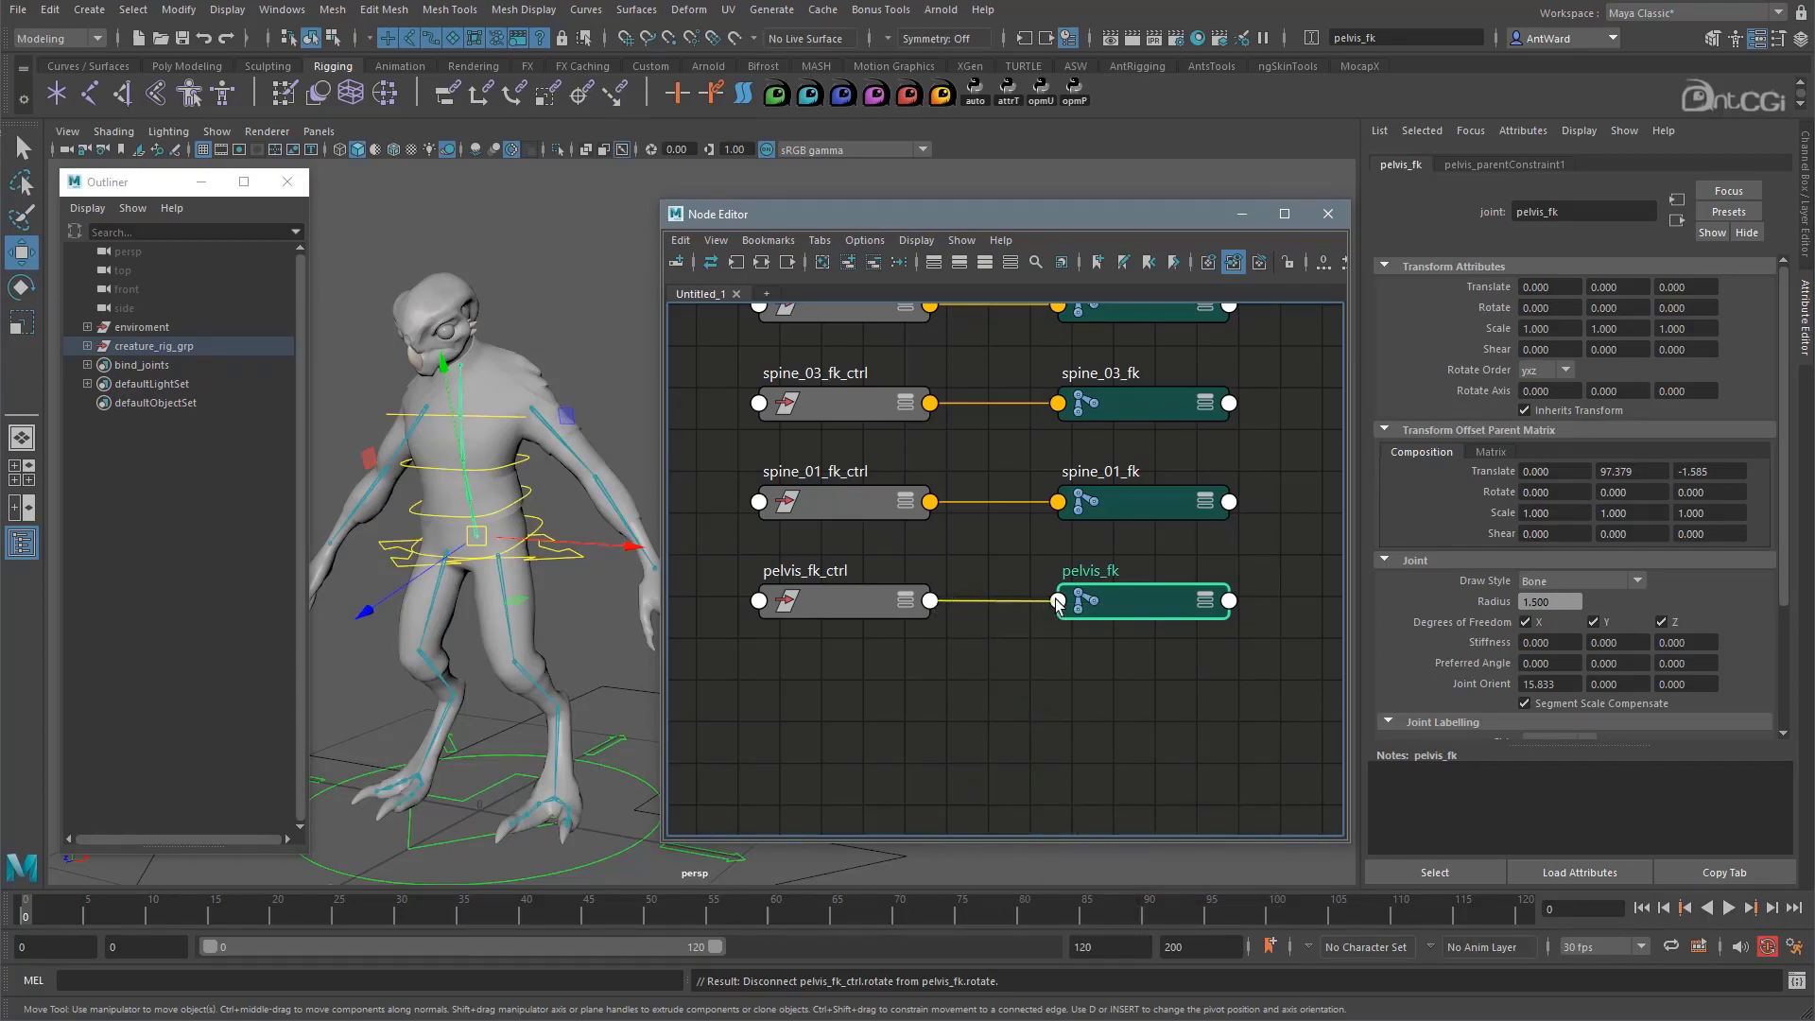
{"action": "left_click", "coordinate": [1091, 605]}
{"action": "scroll", "coordinate": [1144, 622], "scroll_direction": "down", "scroll_amount": 10}
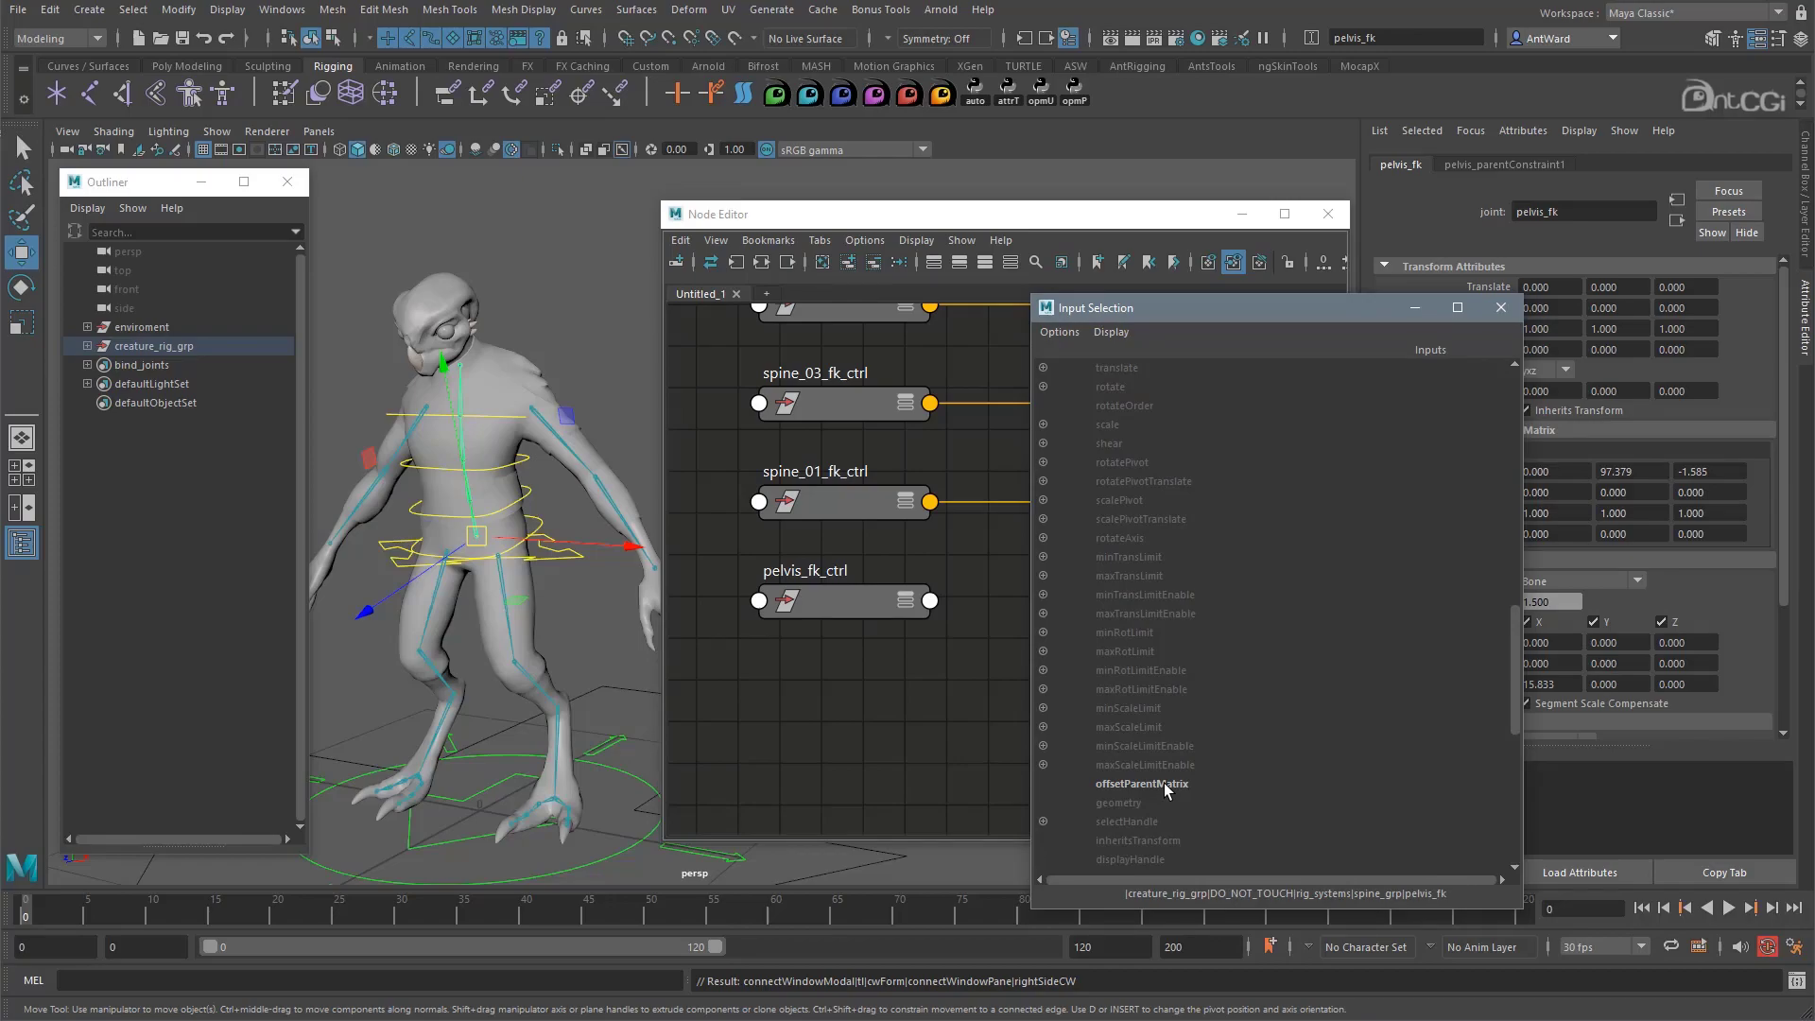
{"action": "left_click", "coordinate": [1164, 782]}
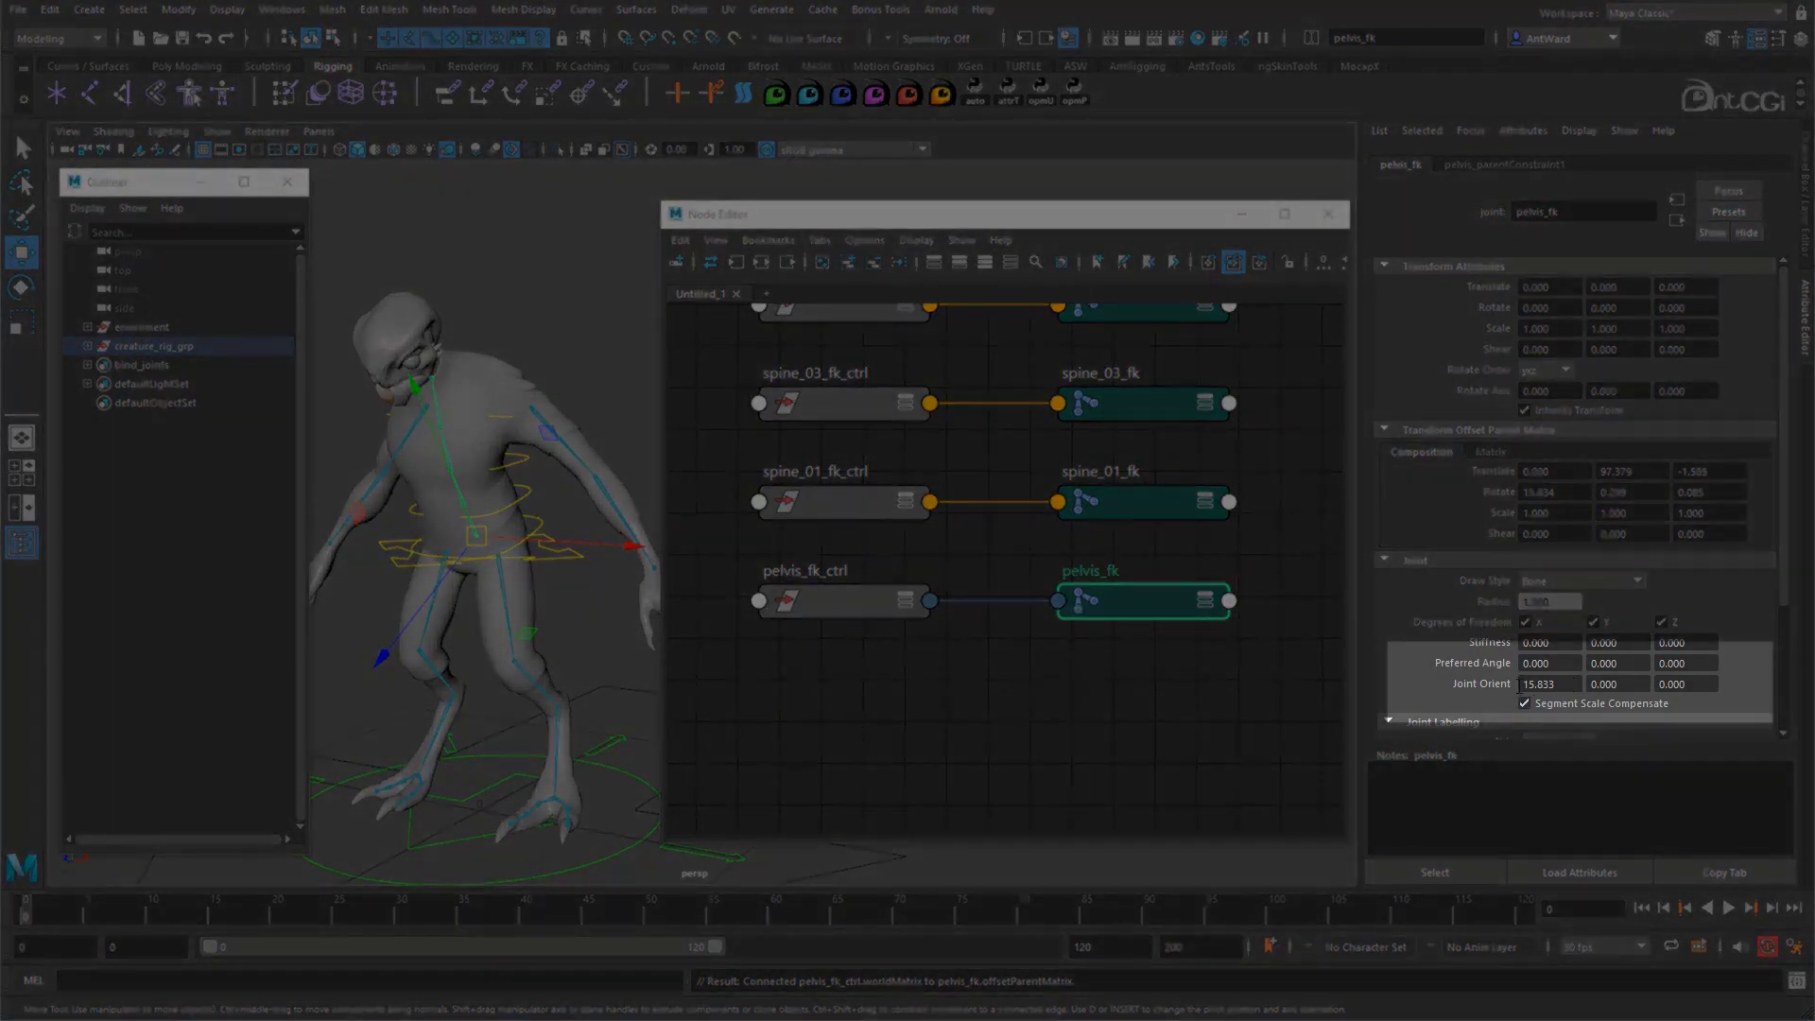
Set the pelvis_fk joint's Joint Orient X to 0 and close the Node Editor
{"action": "left_click_drag", "start_coordinate": [1566, 684], "coordinate": [1502, 683]}
{"action": "type", "text": "0"}
{"action": "key", "text": "Return"}
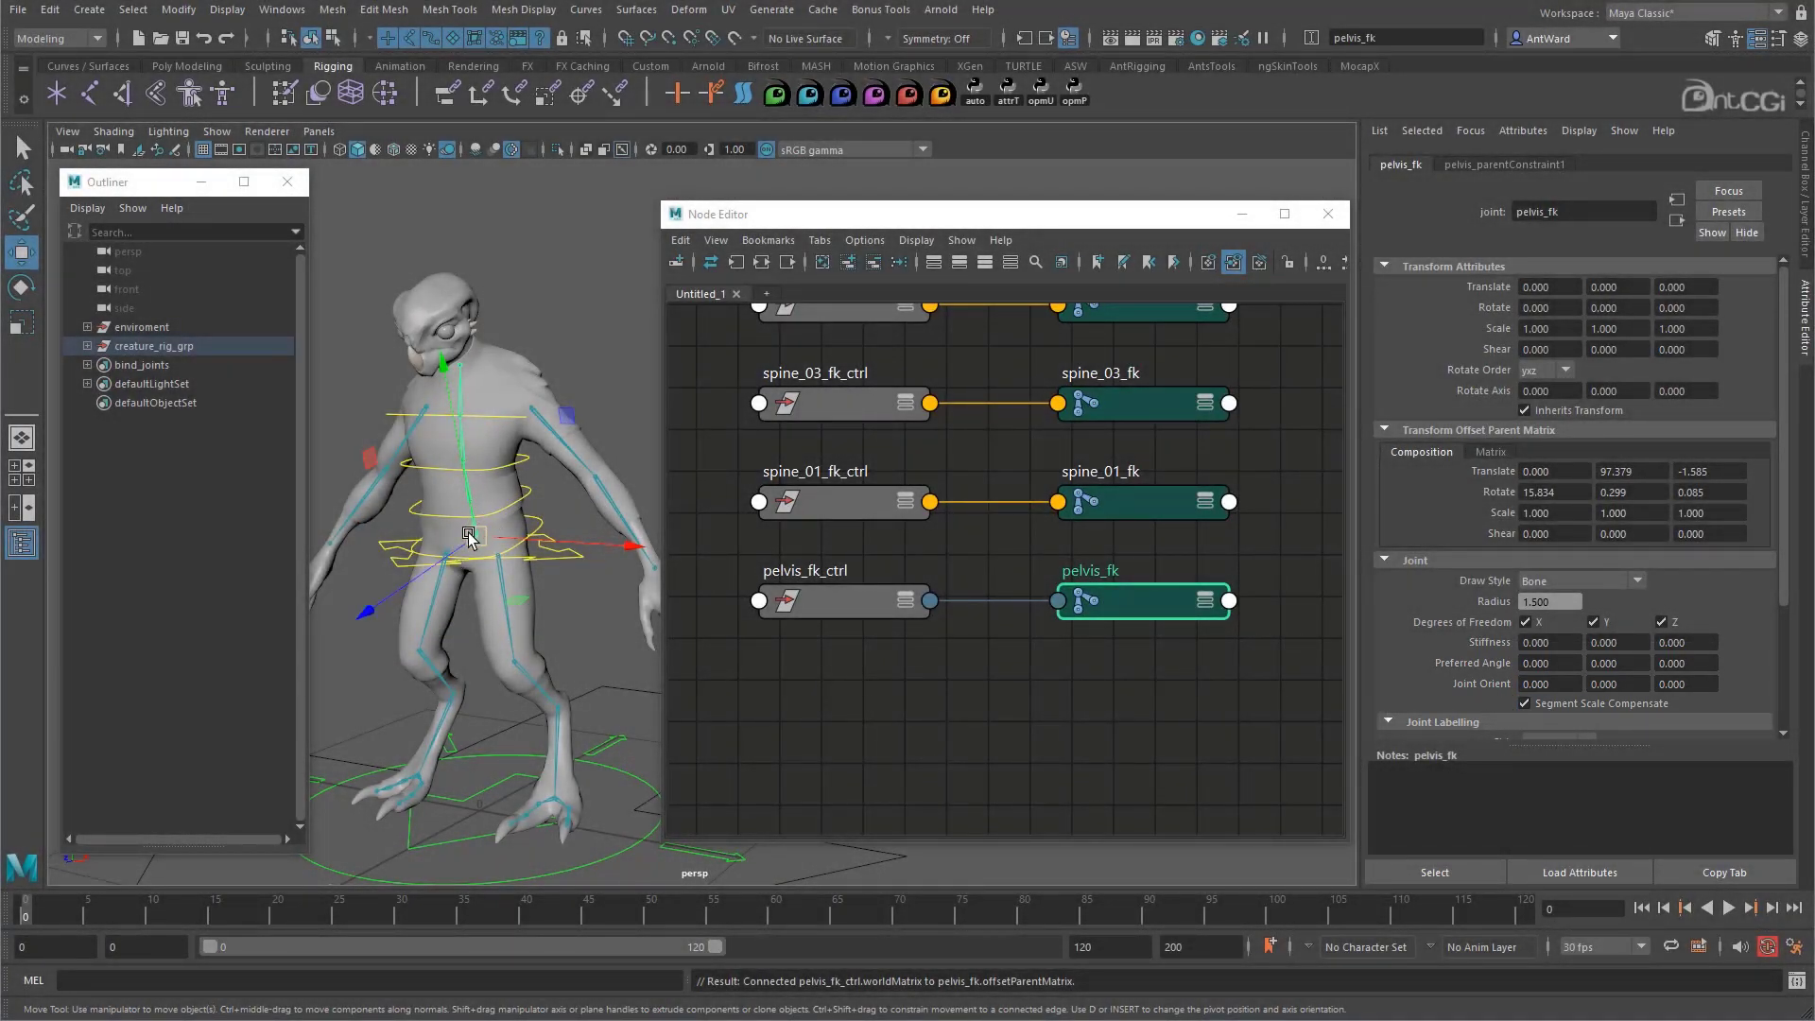
{"action": "left_click", "coordinate": [1328, 214]}
Test whether the FK spine follows cog_ctrl by moving the control, undoing the move, and rotating it
{"action": "middle_click_drag", "start_coordinate": [465, 625], "coordinate": [781, 606], "text": "alt"}
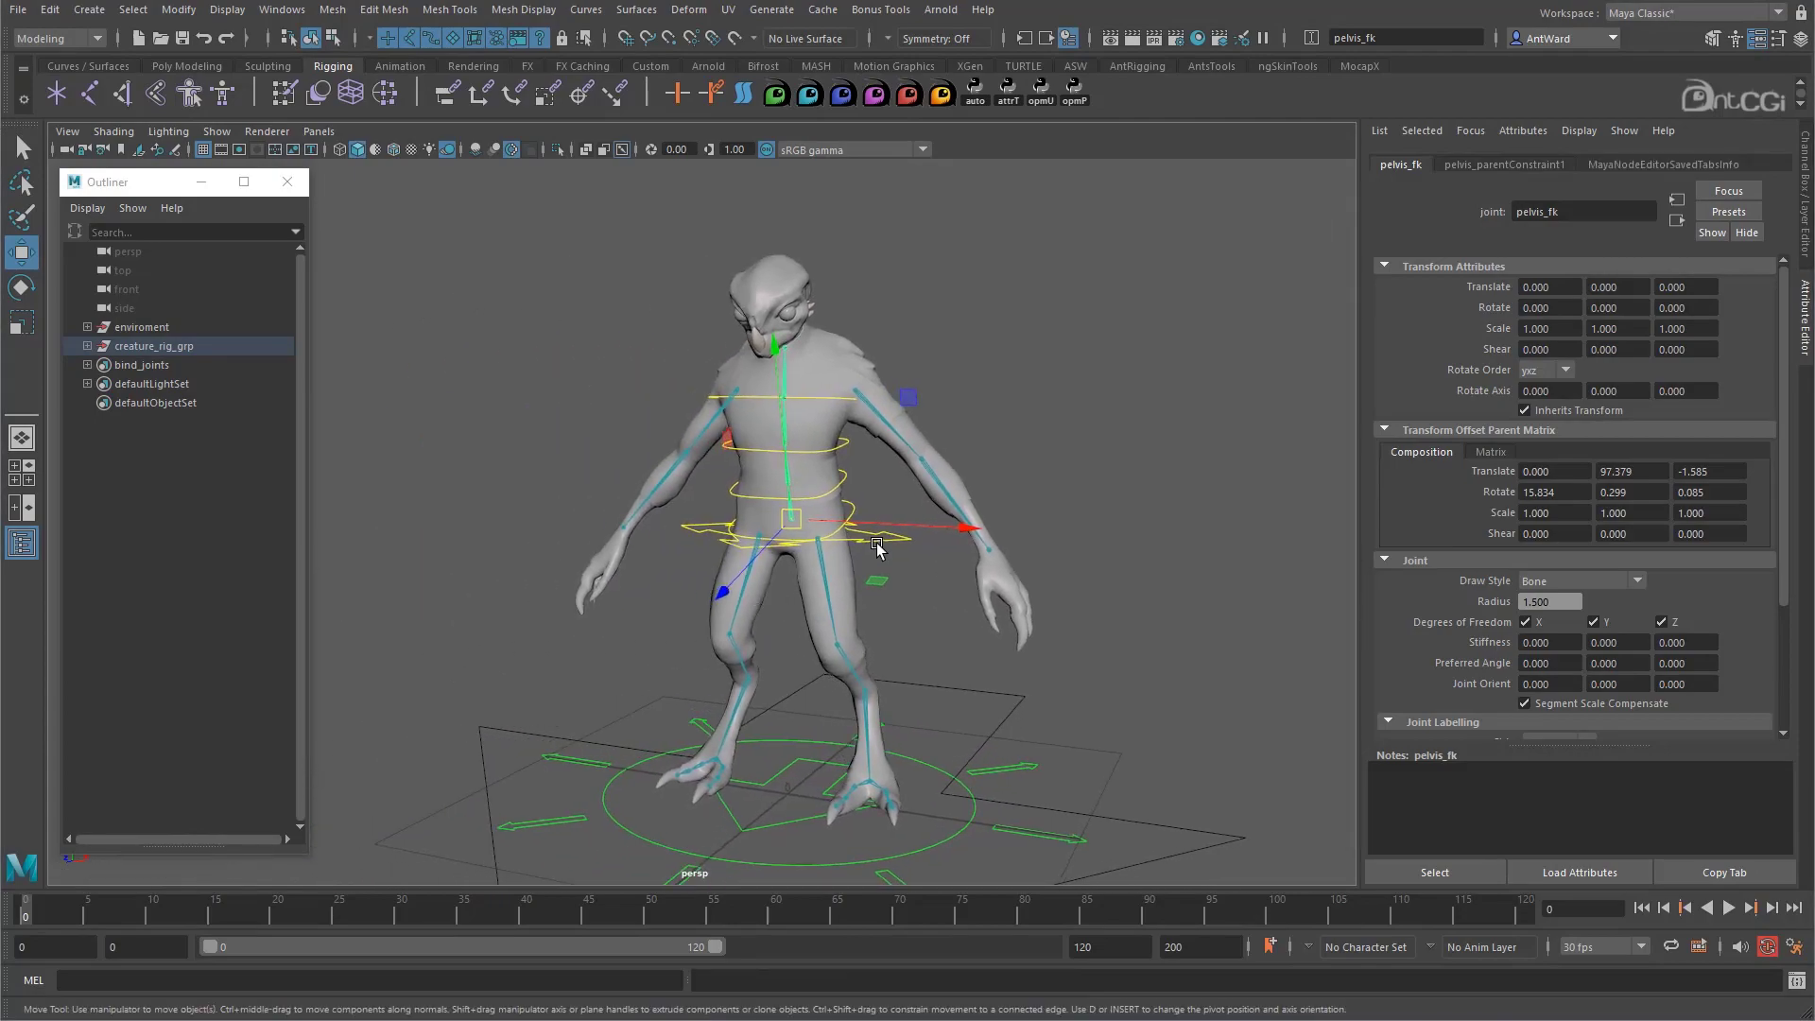
{"action": "left_click", "coordinate": [790, 521]}
{"action": "mouse_move", "coordinate": [791, 521]}
{"action": "left_mouse_down"}
{"action": "mouse_move", "coordinate": [881, 510]}
{"action": "mouse_move", "coordinate": [858, 496]}
{"action": "mouse_move", "coordinate": [805, 524]}
{"action": "left_mouse_up"}
{"action": "key", "text": "ctrl+z"}
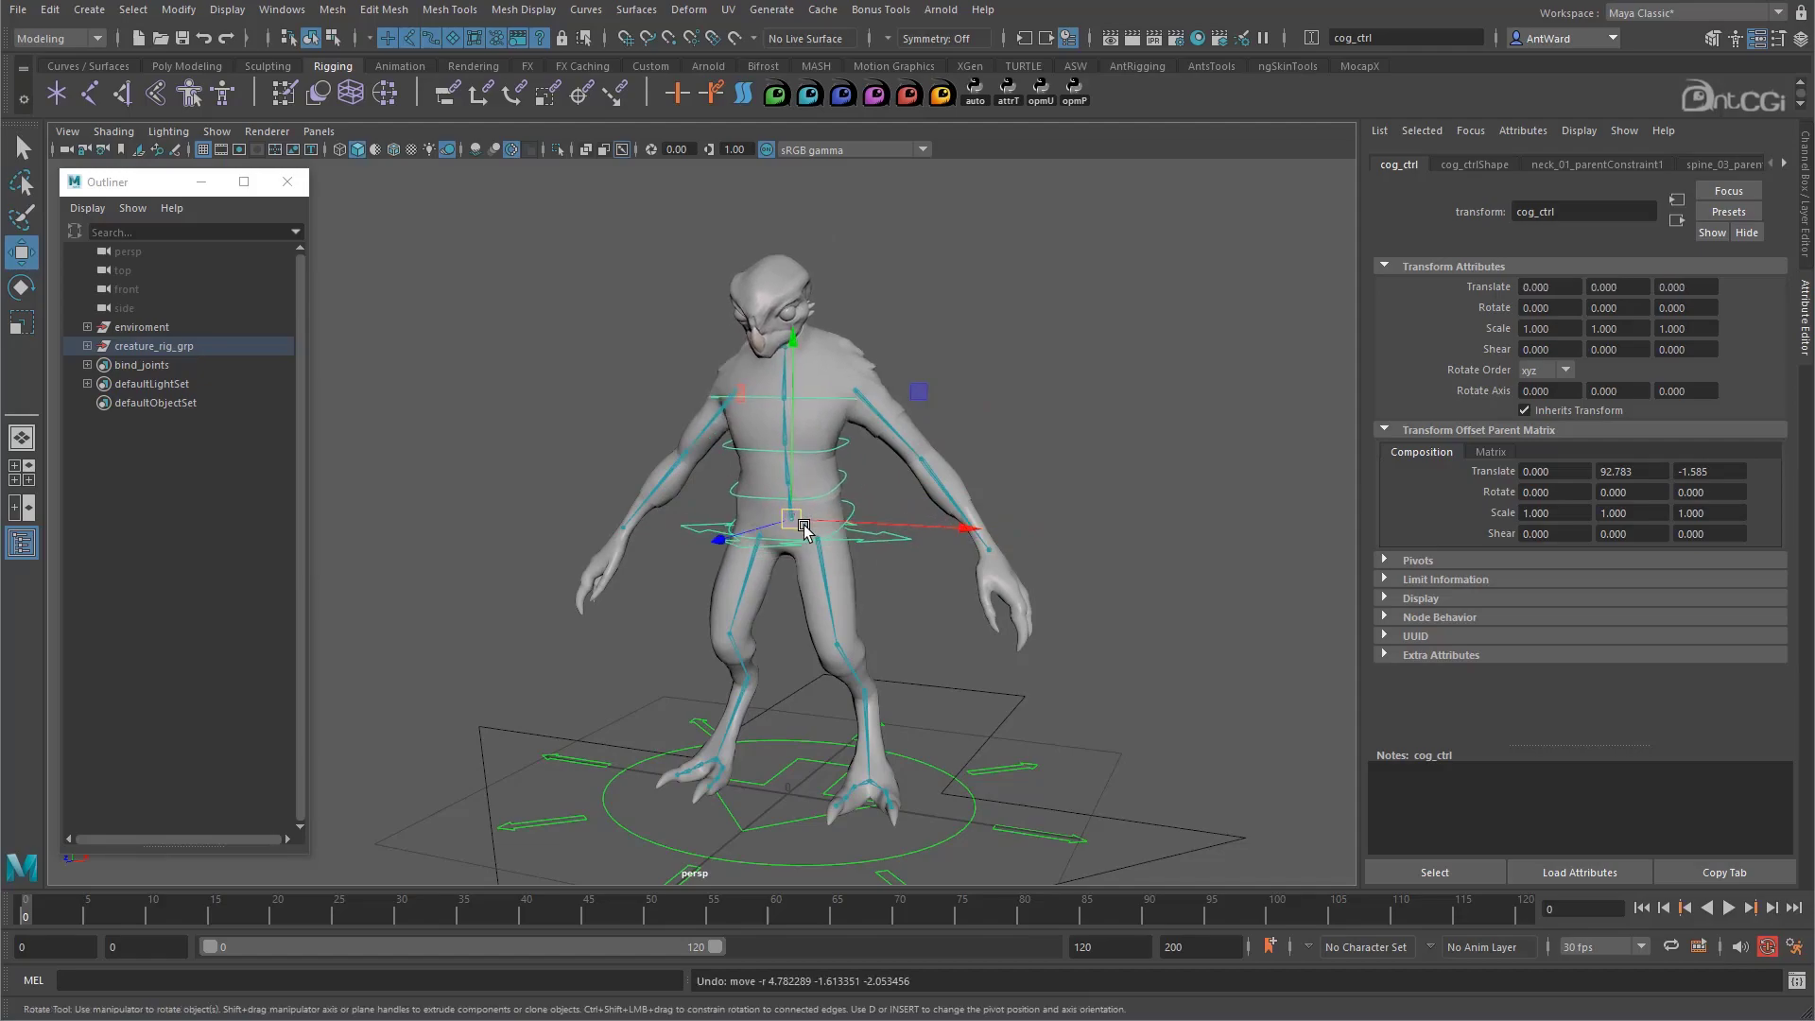
{"action": "key", "text": "e"}
{"action": "left_click_drag", "start_coordinate": [813, 602], "coordinate": [851, 558]}
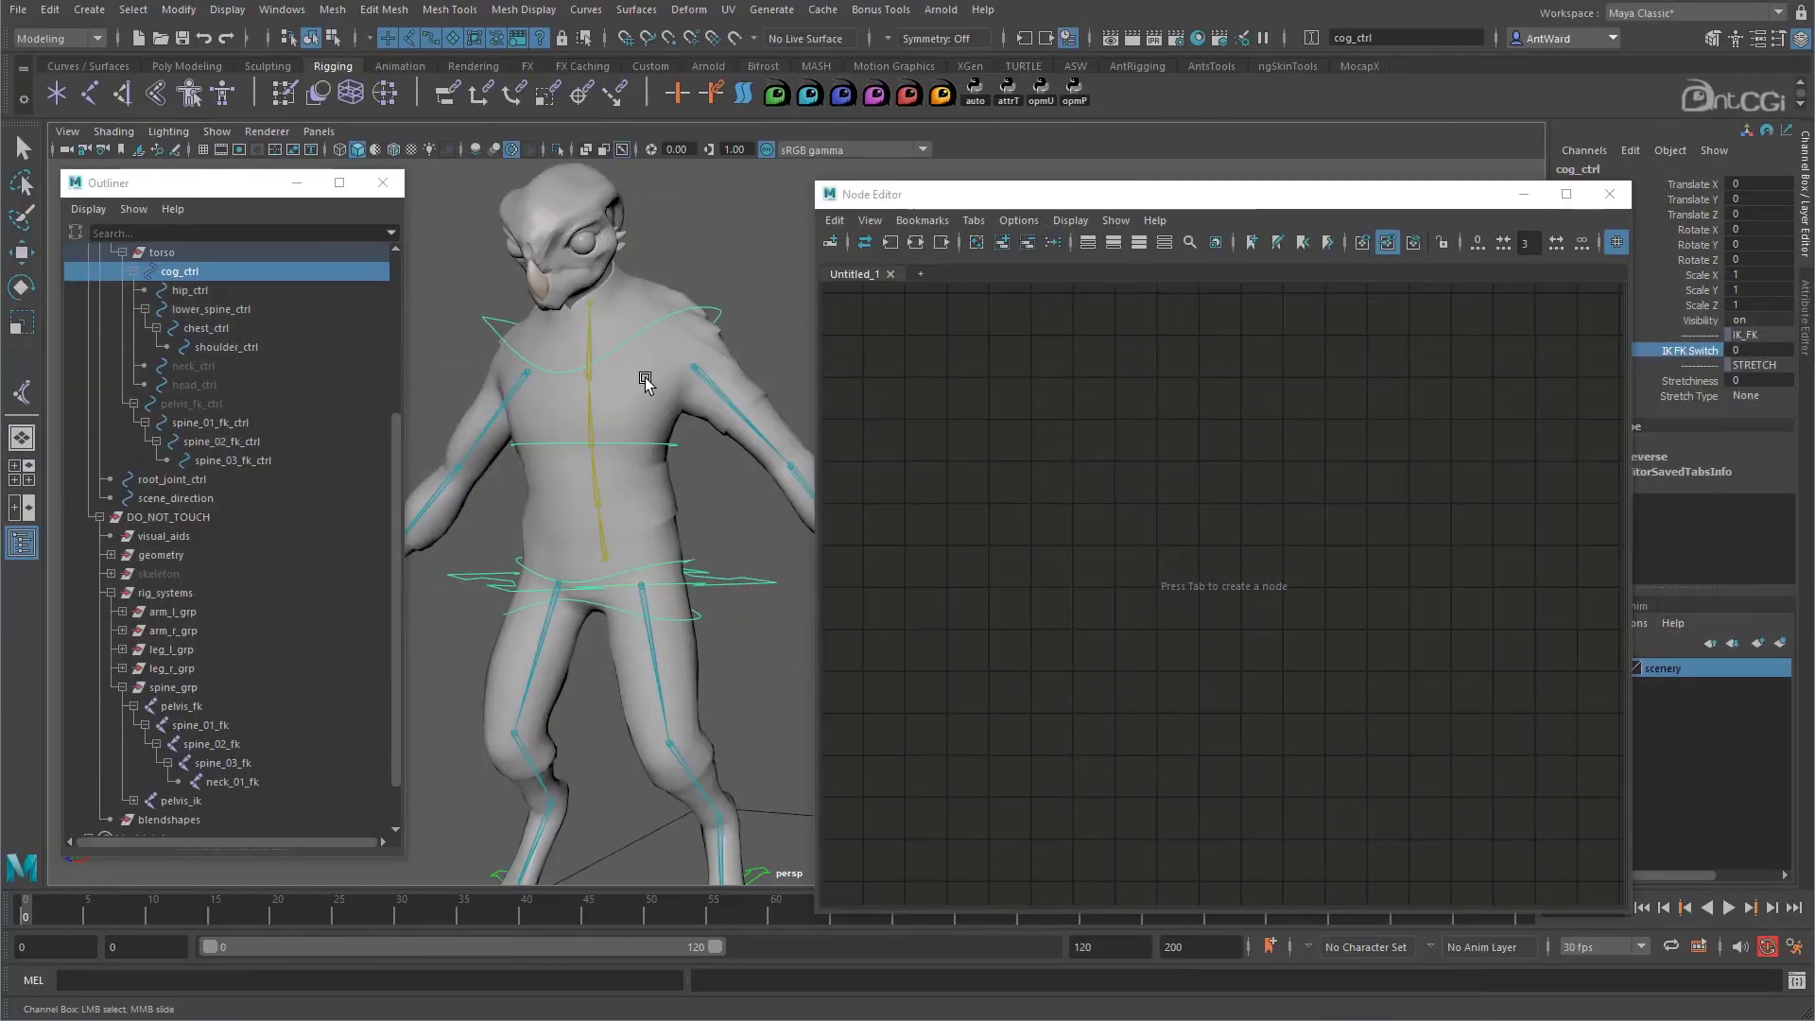
Close the Node Editor, clear the selection and collapse the creature_rig_grp hierarchy in the Outliner
{"action": "left_click", "coordinate": [1608, 194]}
{"action": "left_click_drag", "start_coordinate": [902, 421], "coordinate": [729, 498], "text": "alt"}
{"action": "middle_click_drag", "start_coordinate": [729, 498], "coordinate": [920, 562], "text": "alt"}
{"action": "right_click_drag", "start_coordinate": [919, 562], "coordinate": [1108, 518], "text": "alt"}
{"action": "left_click", "coordinate": [1108, 515]}
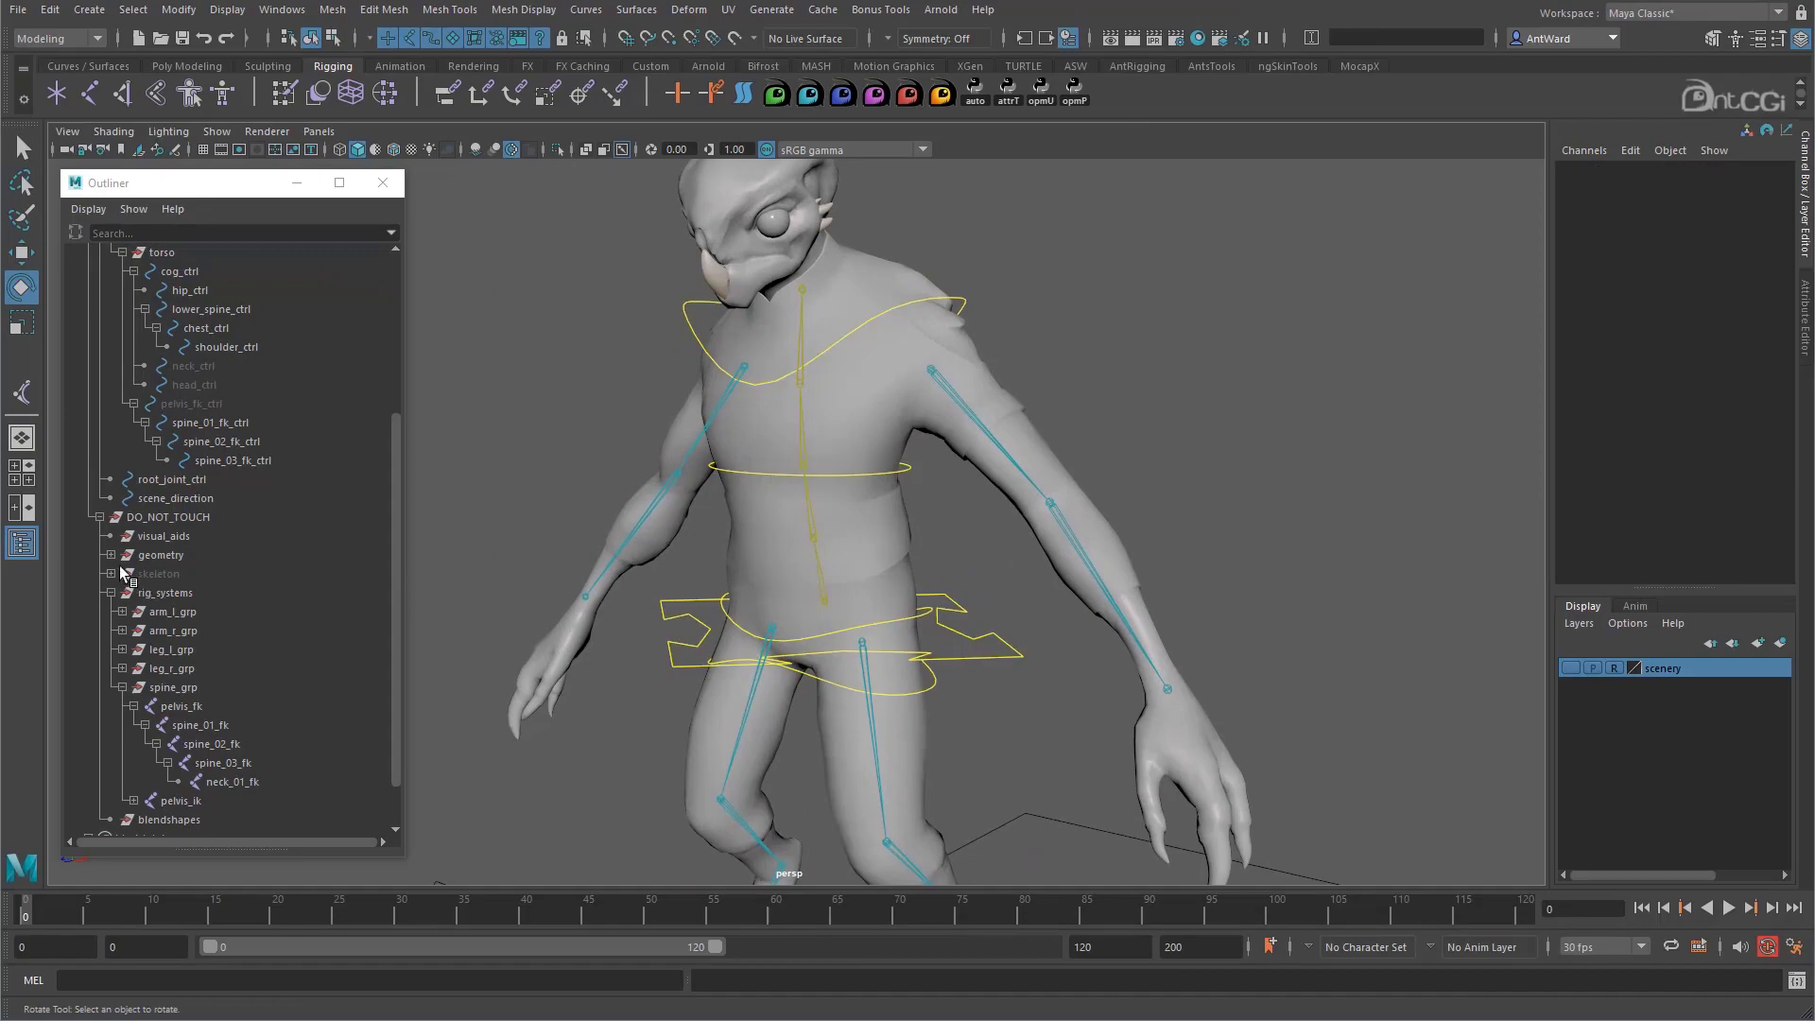
{"action": "left_click", "coordinate": [122, 688]}
{"action": "scroll", "coordinate": [124, 348], "scroll_direction": "up", "scroll_amount": 4}
{"action": "left_click", "coordinate": [99, 366]}
{"action": "left_click", "coordinate": [89, 347]}
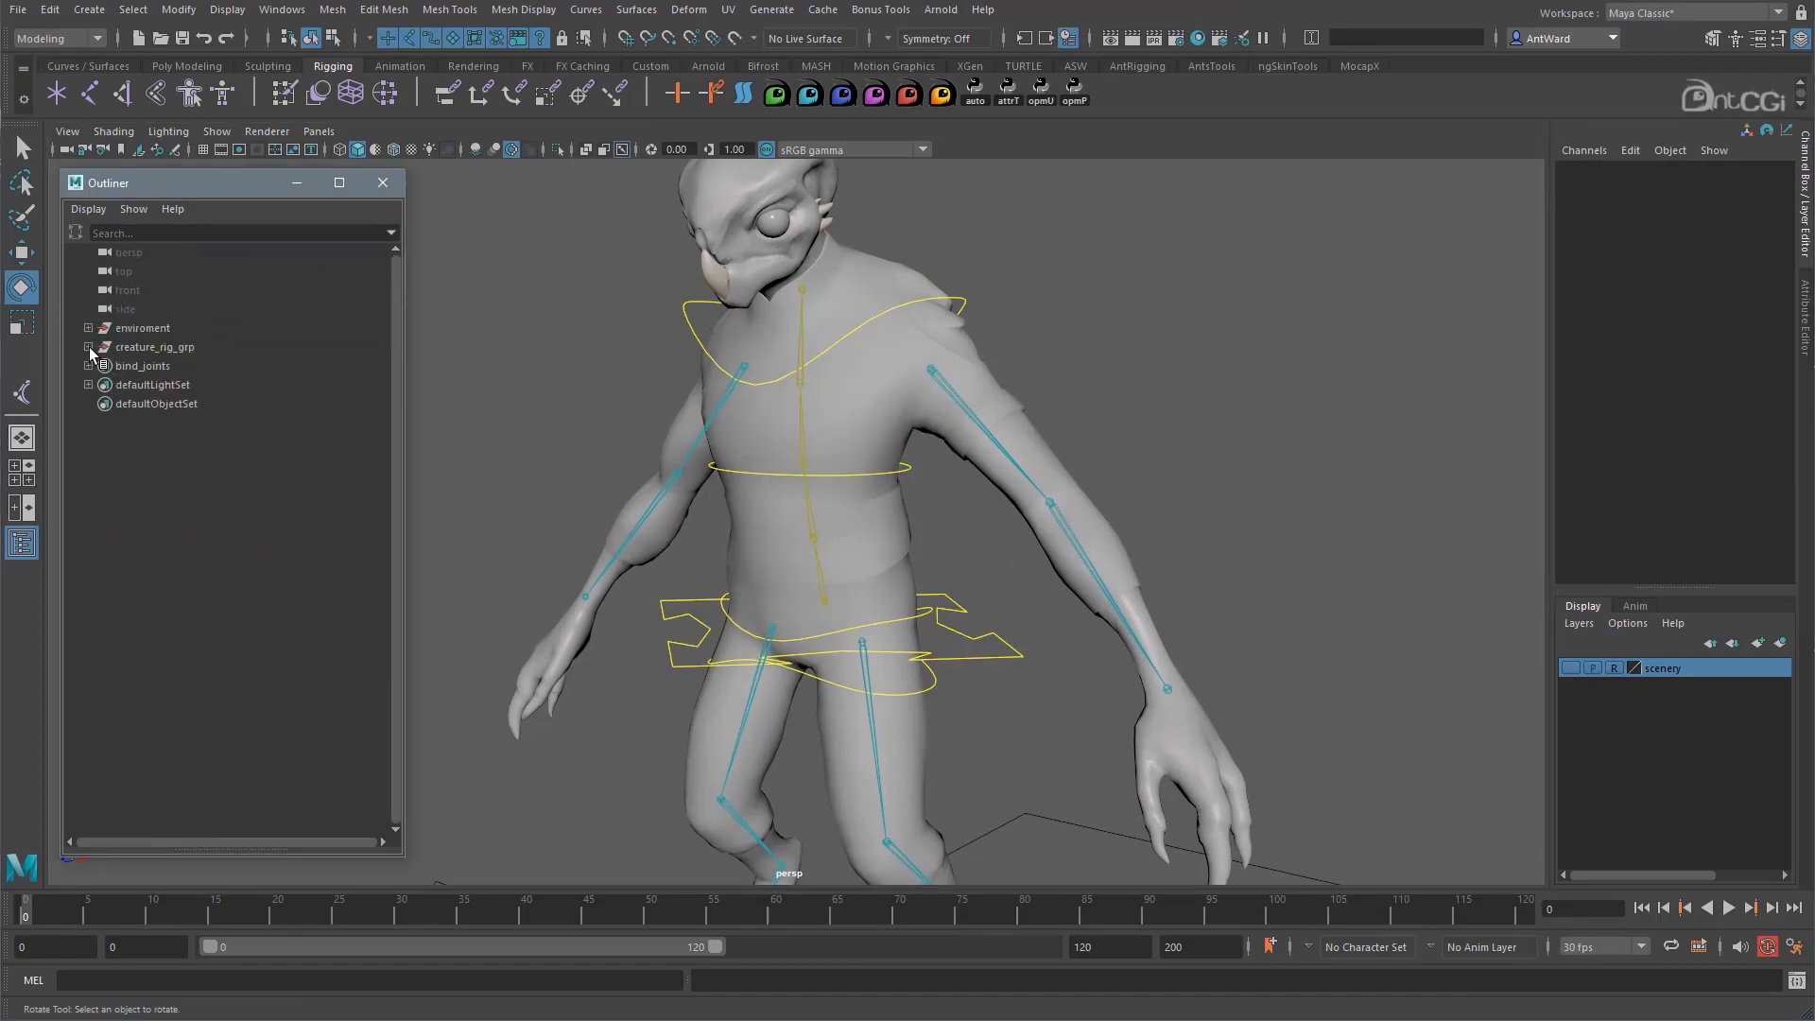
Duplicate the pelvis_ik joint chain in spine_grp and move the copy out to the top level of the Outliner
{"action": "left_click", "coordinate": [89, 347]}
{"action": "left_click_drag", "start_coordinate": [978, 661], "coordinate": [853, 567], "text": "alt"}
{"action": "left_click", "coordinate": [822, 600]}
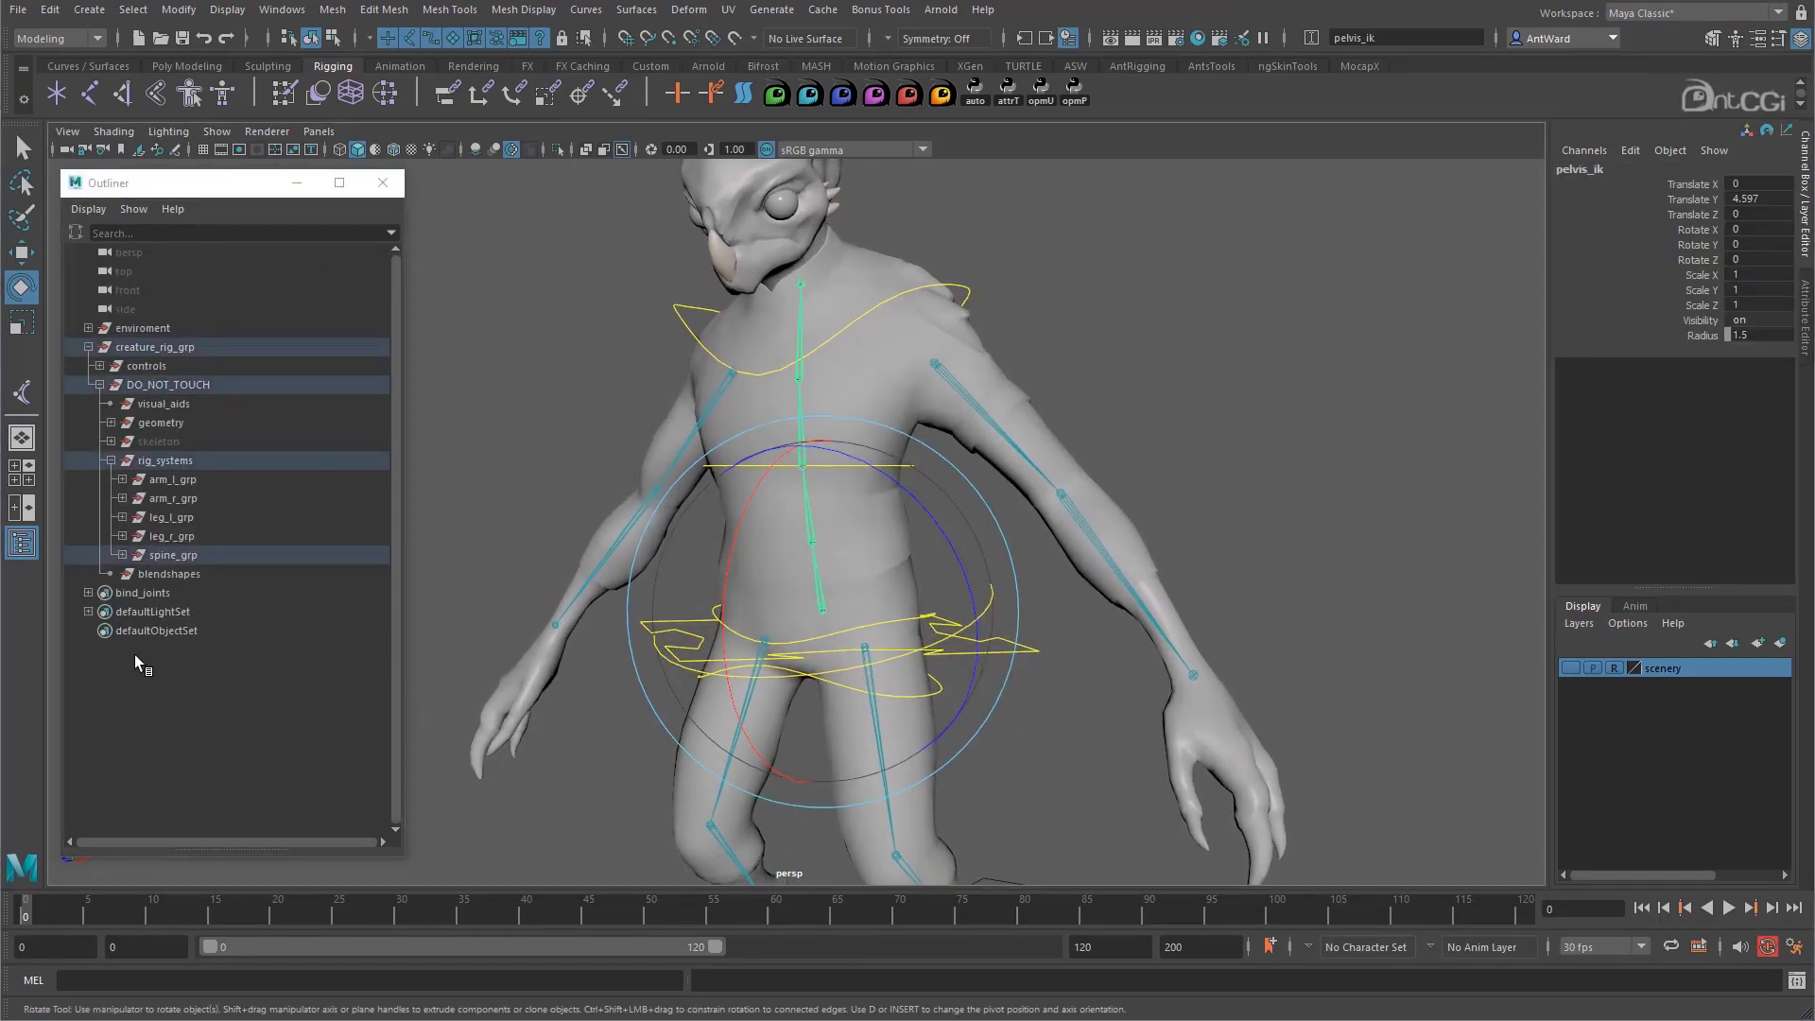
{"action": "left_click", "coordinate": [121, 555]}
{"action": "left_click", "coordinate": [134, 669]}
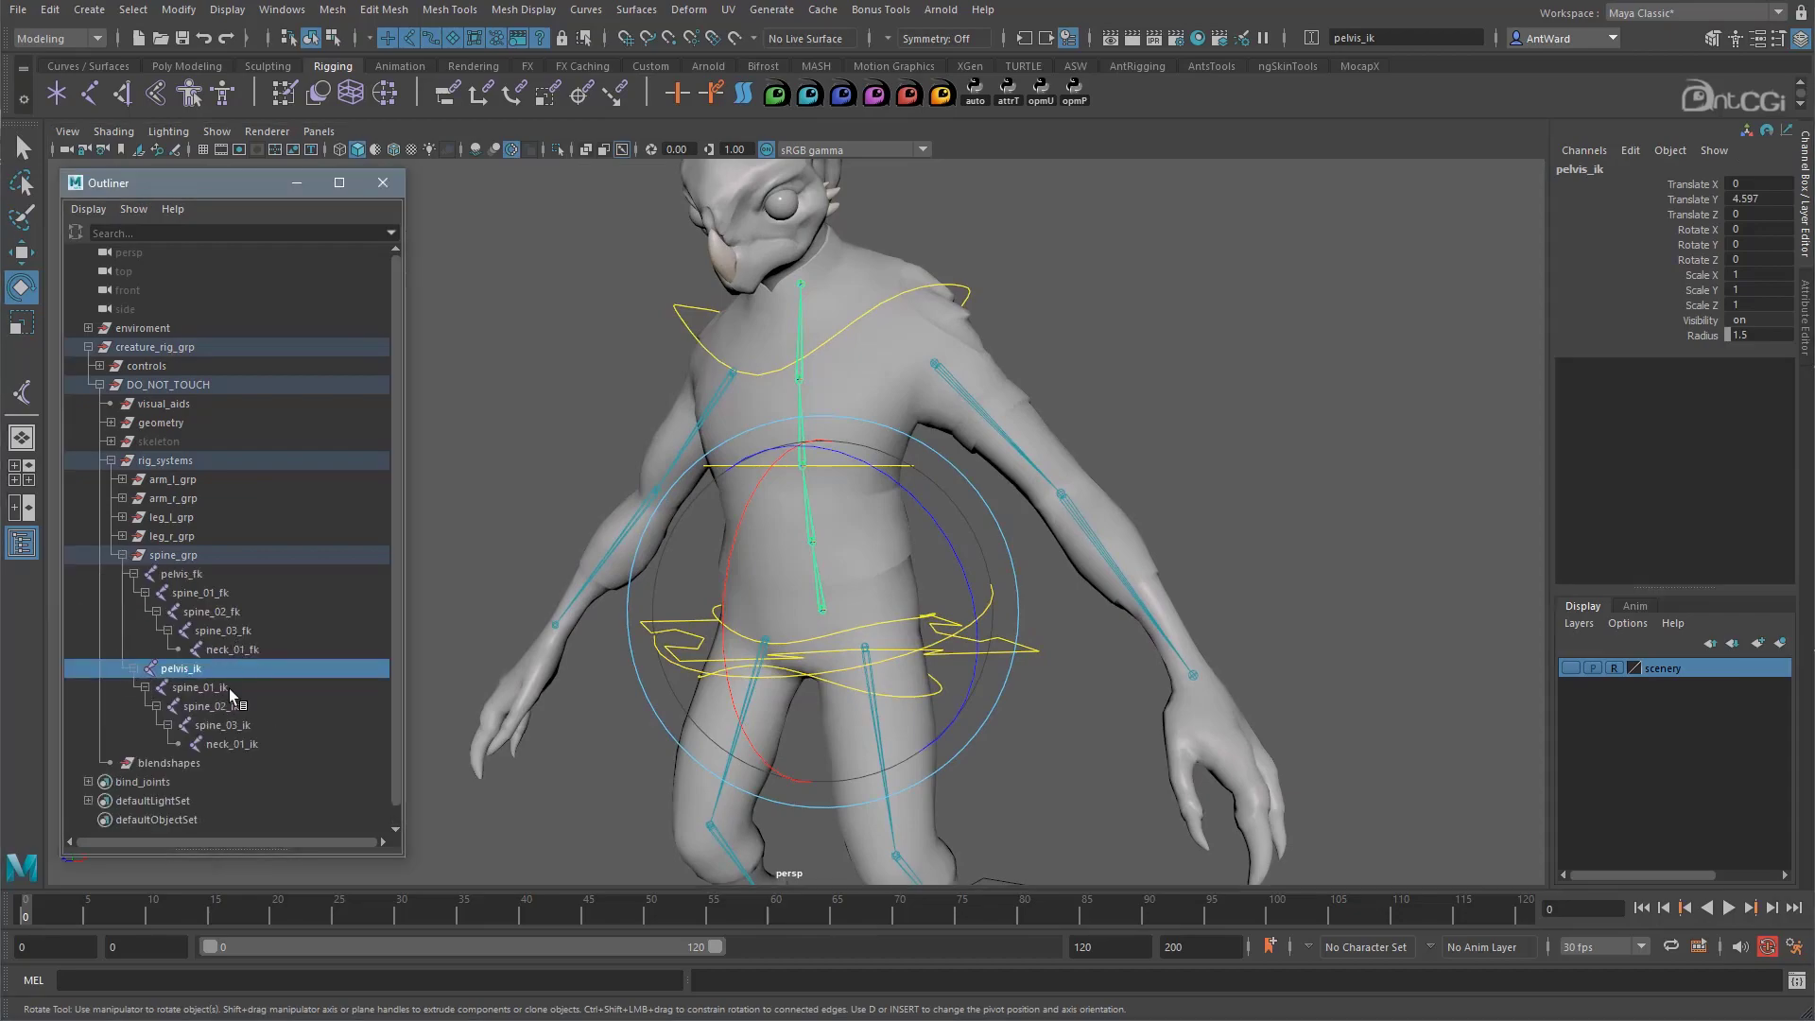
{"action": "left_click_drag", "start_coordinate": [1165, 553], "coordinate": [1162, 553], "text": "alt"}
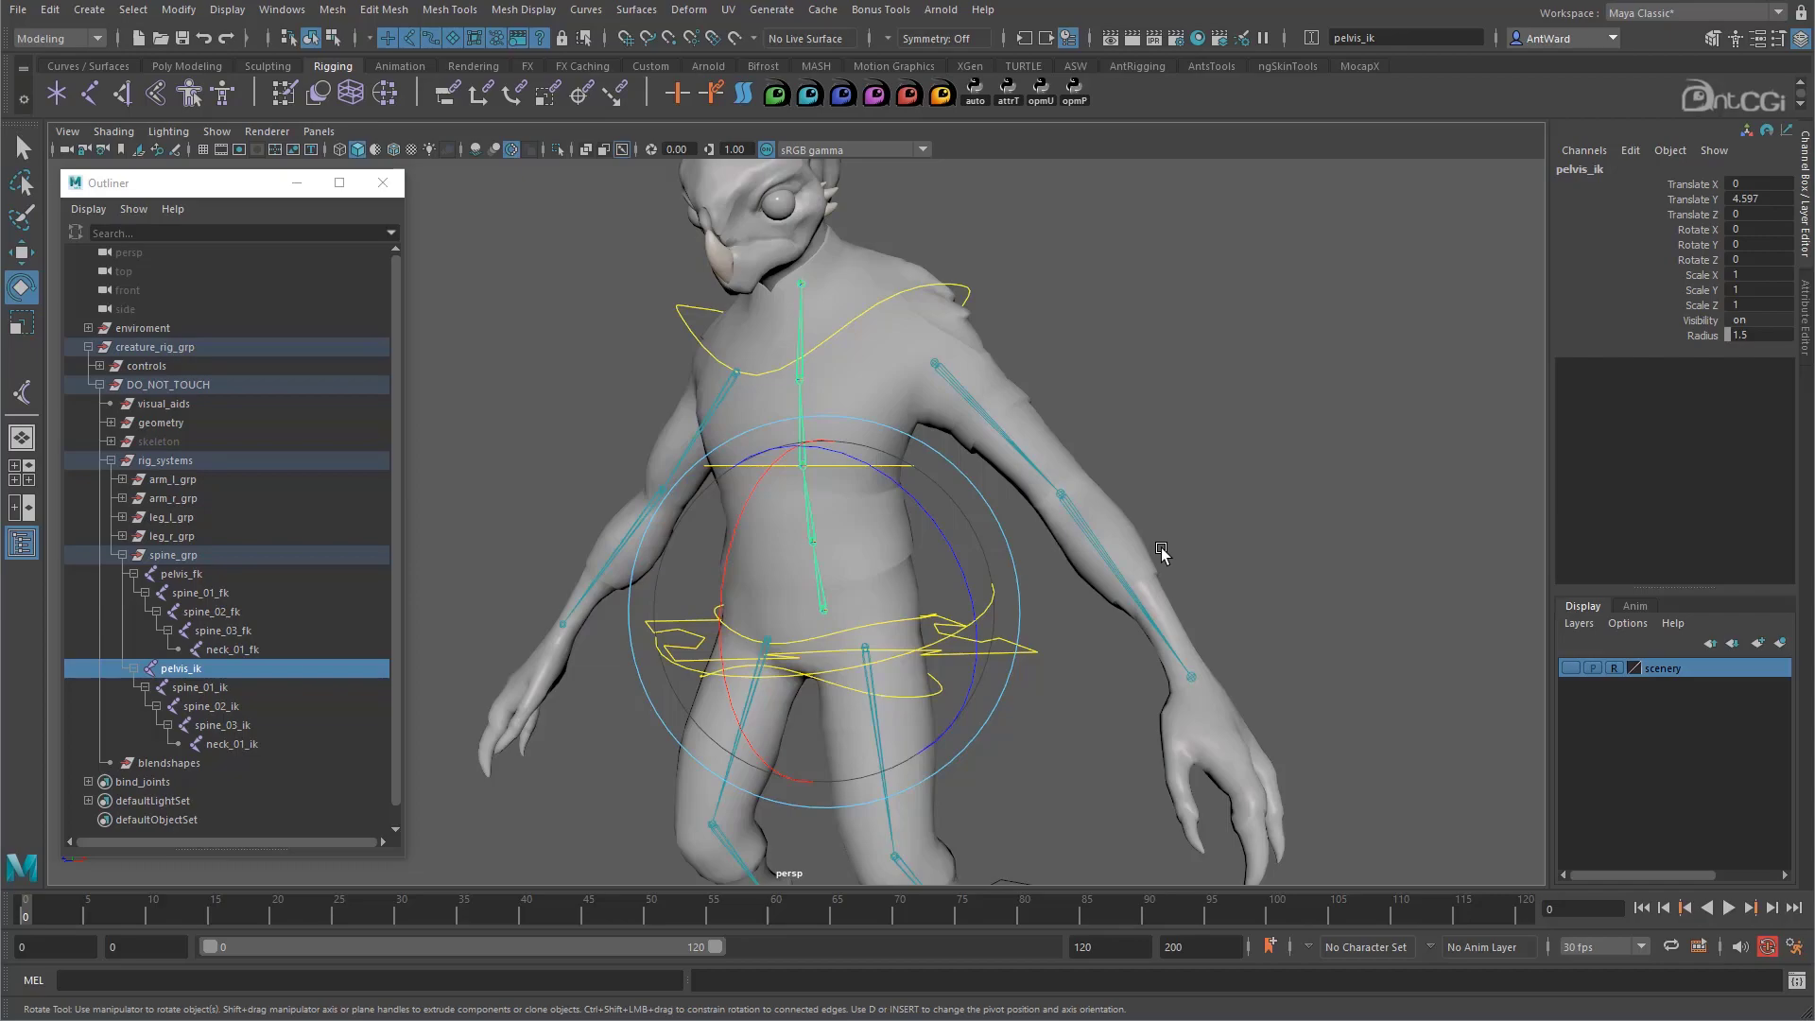
{"action": "key", "text": "ctrl+d"}
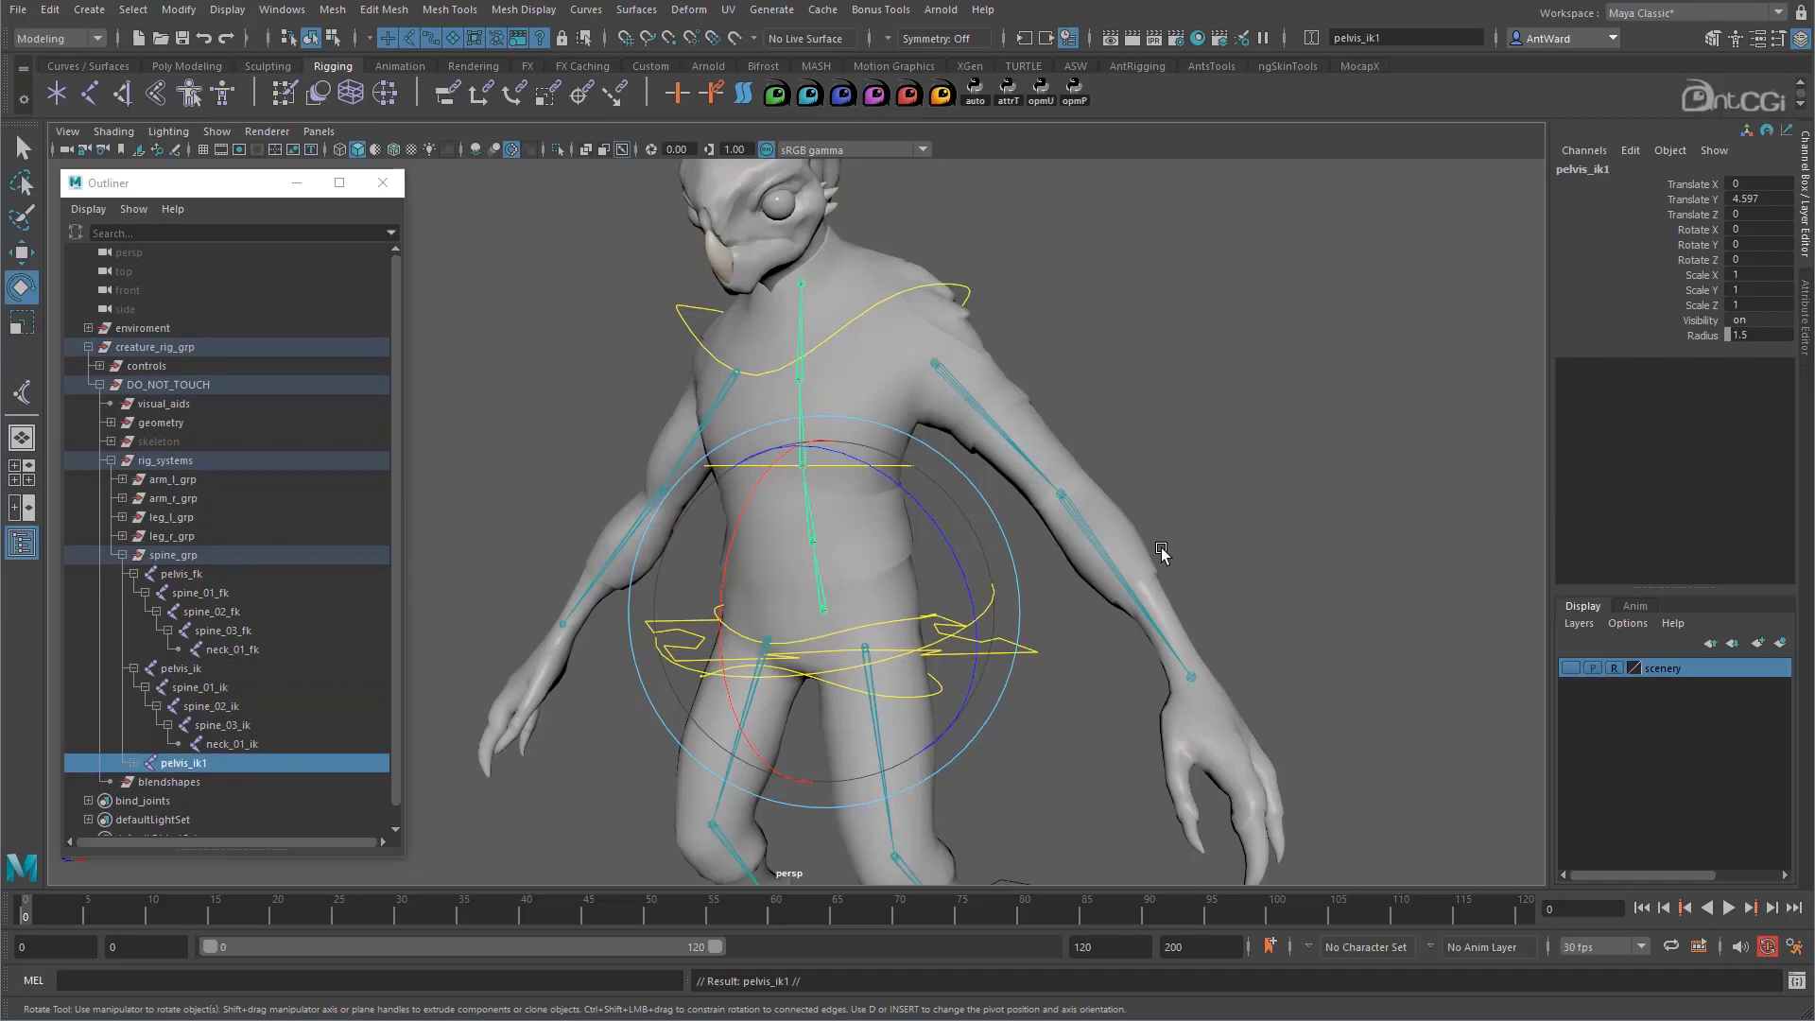
{"action": "left_click_drag", "start_coordinate": [213, 766], "coordinate": [138, 321]}
{"action": "left_click", "coordinate": [88, 366]}
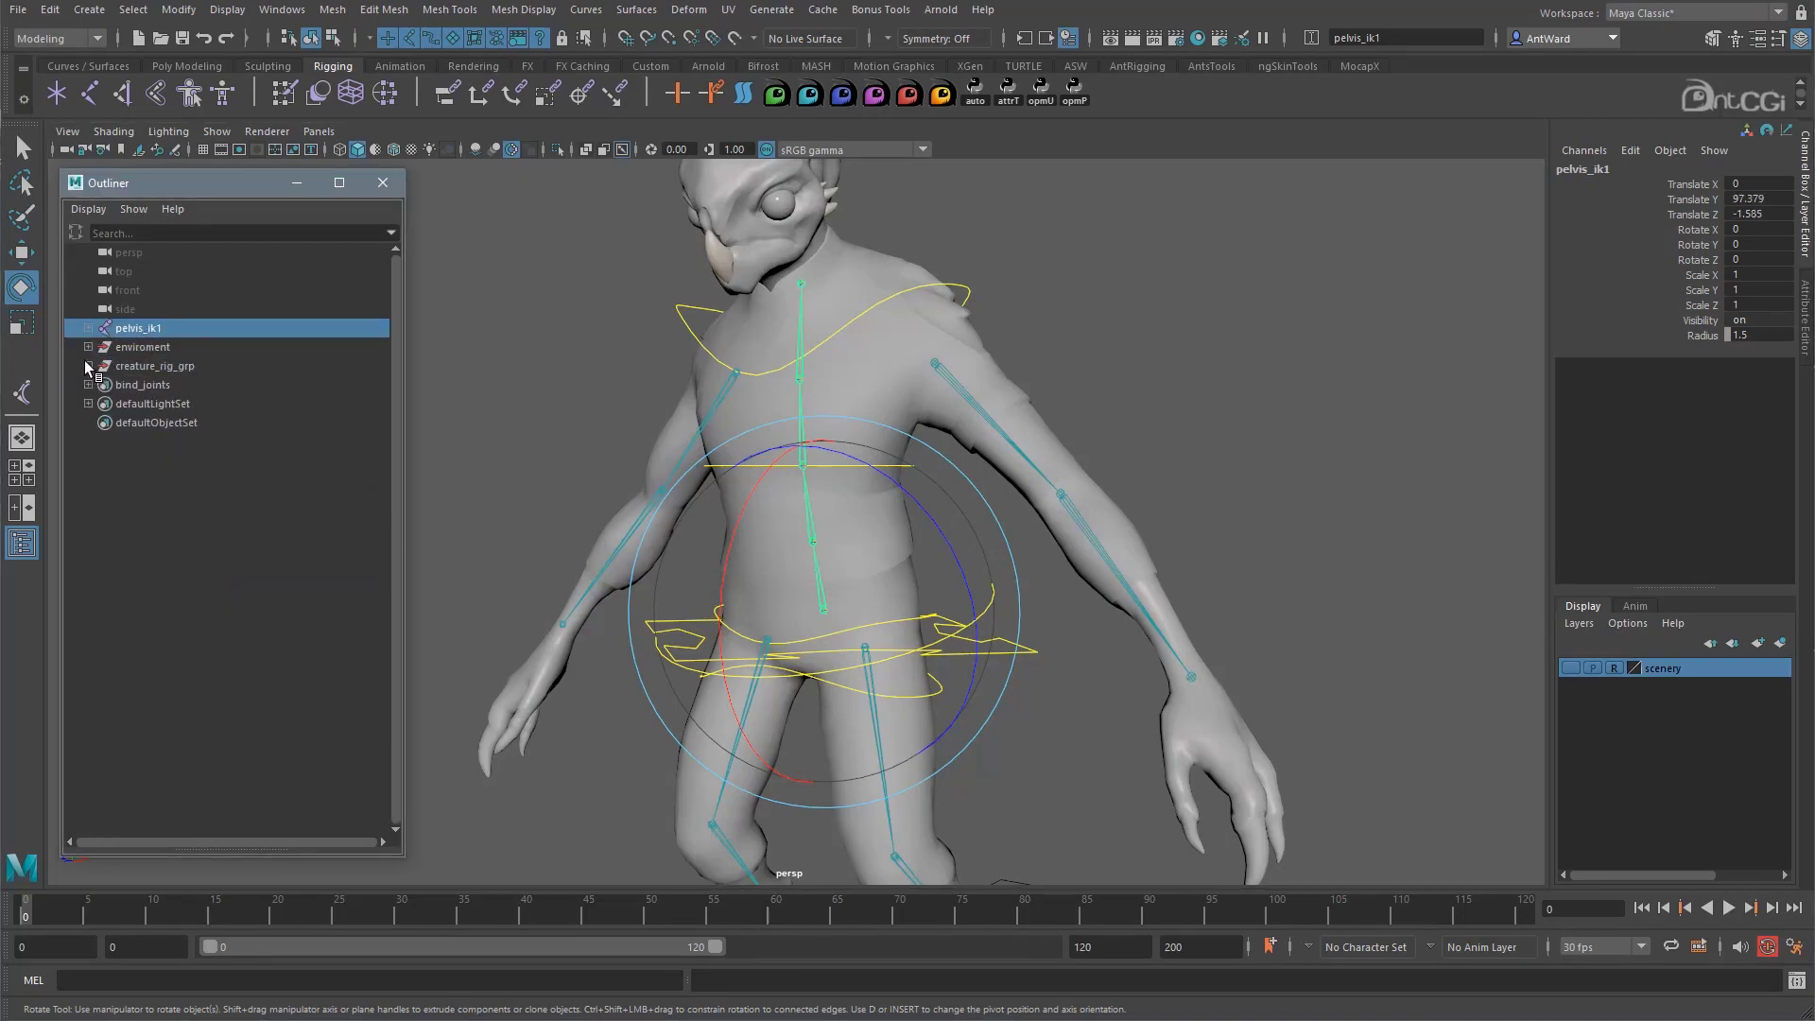
Hide polygons in the perspective view so only the joints and control curves are displayed
{"action": "left_click_drag", "start_coordinate": [690, 397], "coordinate": [725, 395], "text": "alt"}
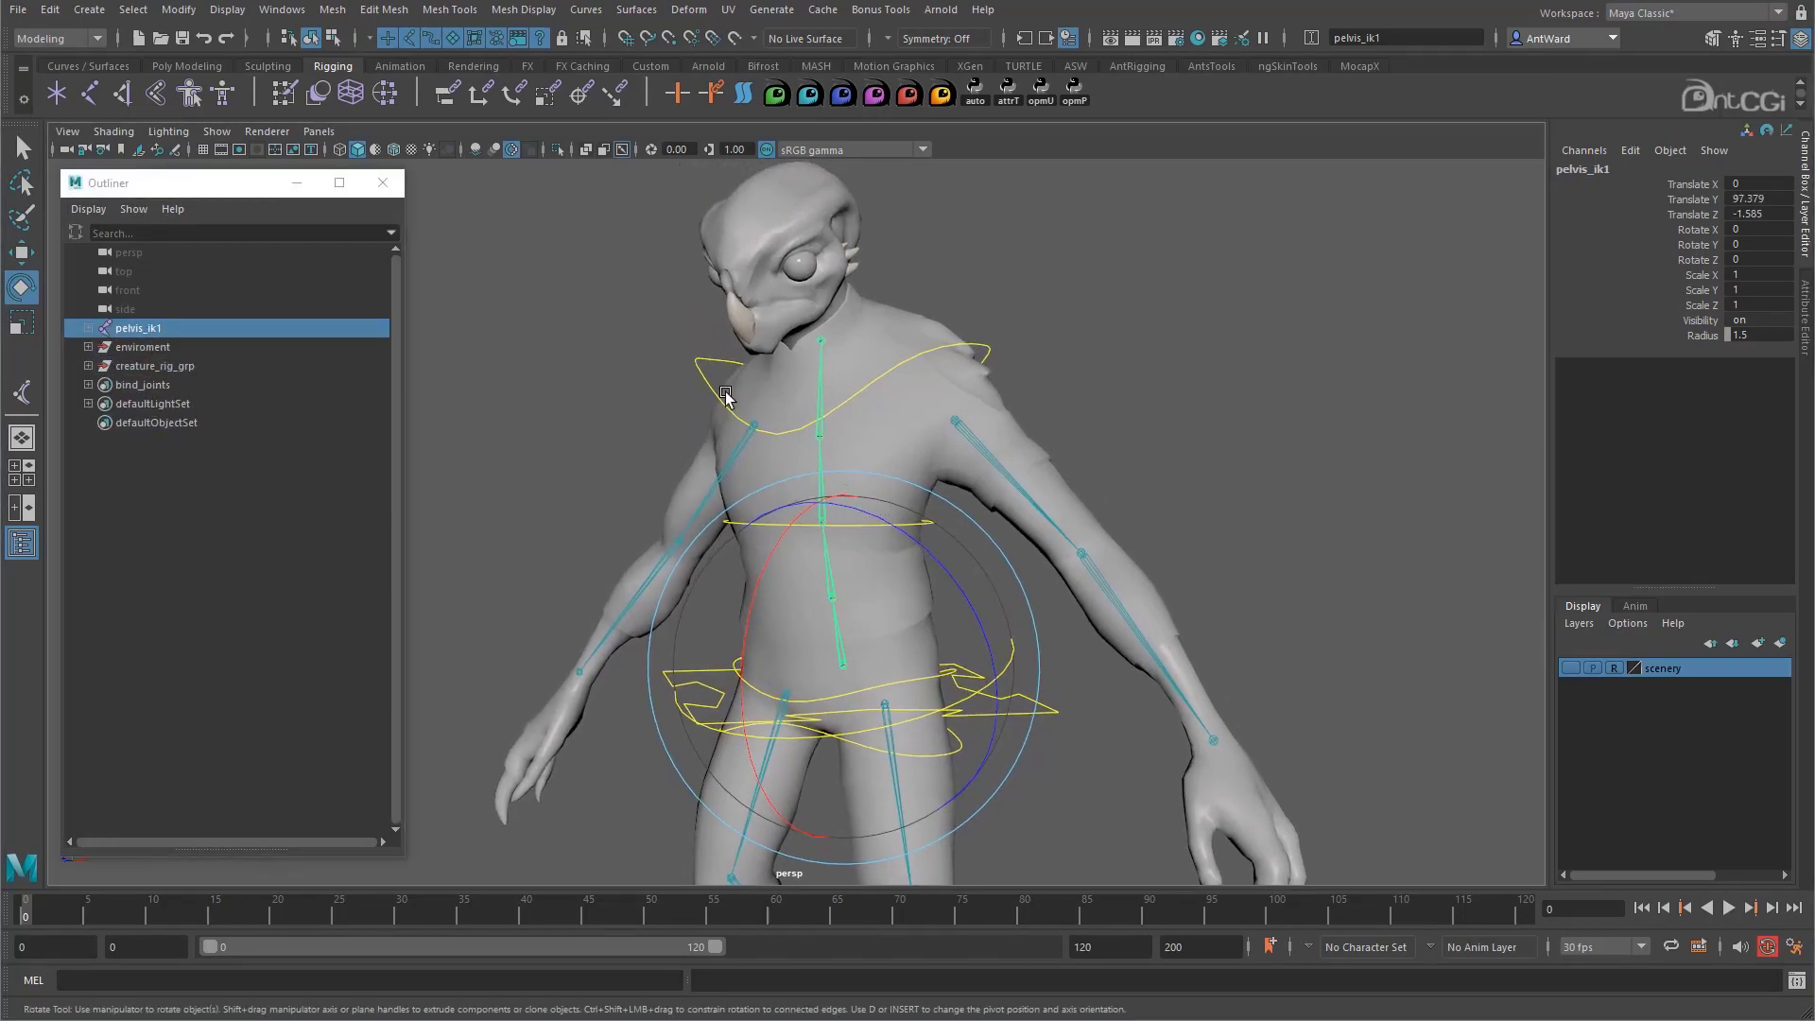
{"action": "left_click", "coordinate": [217, 131]}
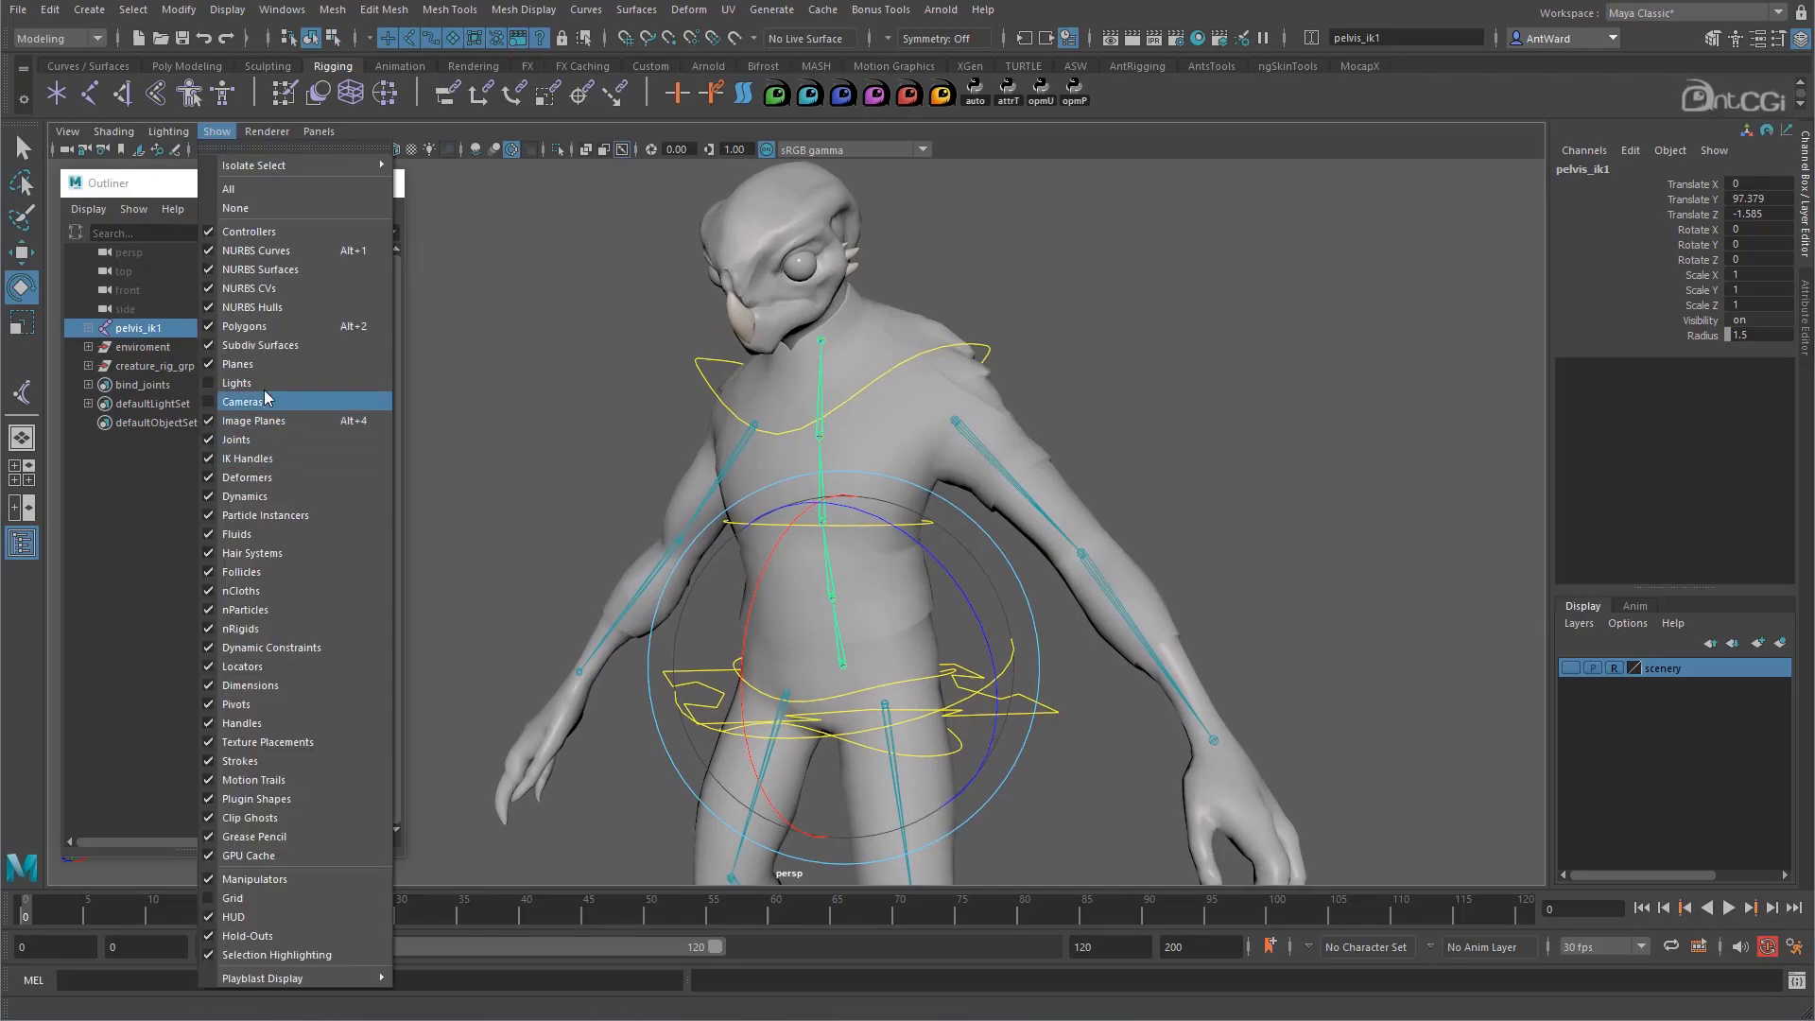
{"action": "left_click", "coordinate": [244, 326]}
{"action": "scroll", "coordinate": [1086, 526], "scroll_direction": "up", "scroll_amount": 3}
{"action": "left_click_drag", "start_coordinate": [959, 444], "coordinate": [943, 446], "text": "alt"}
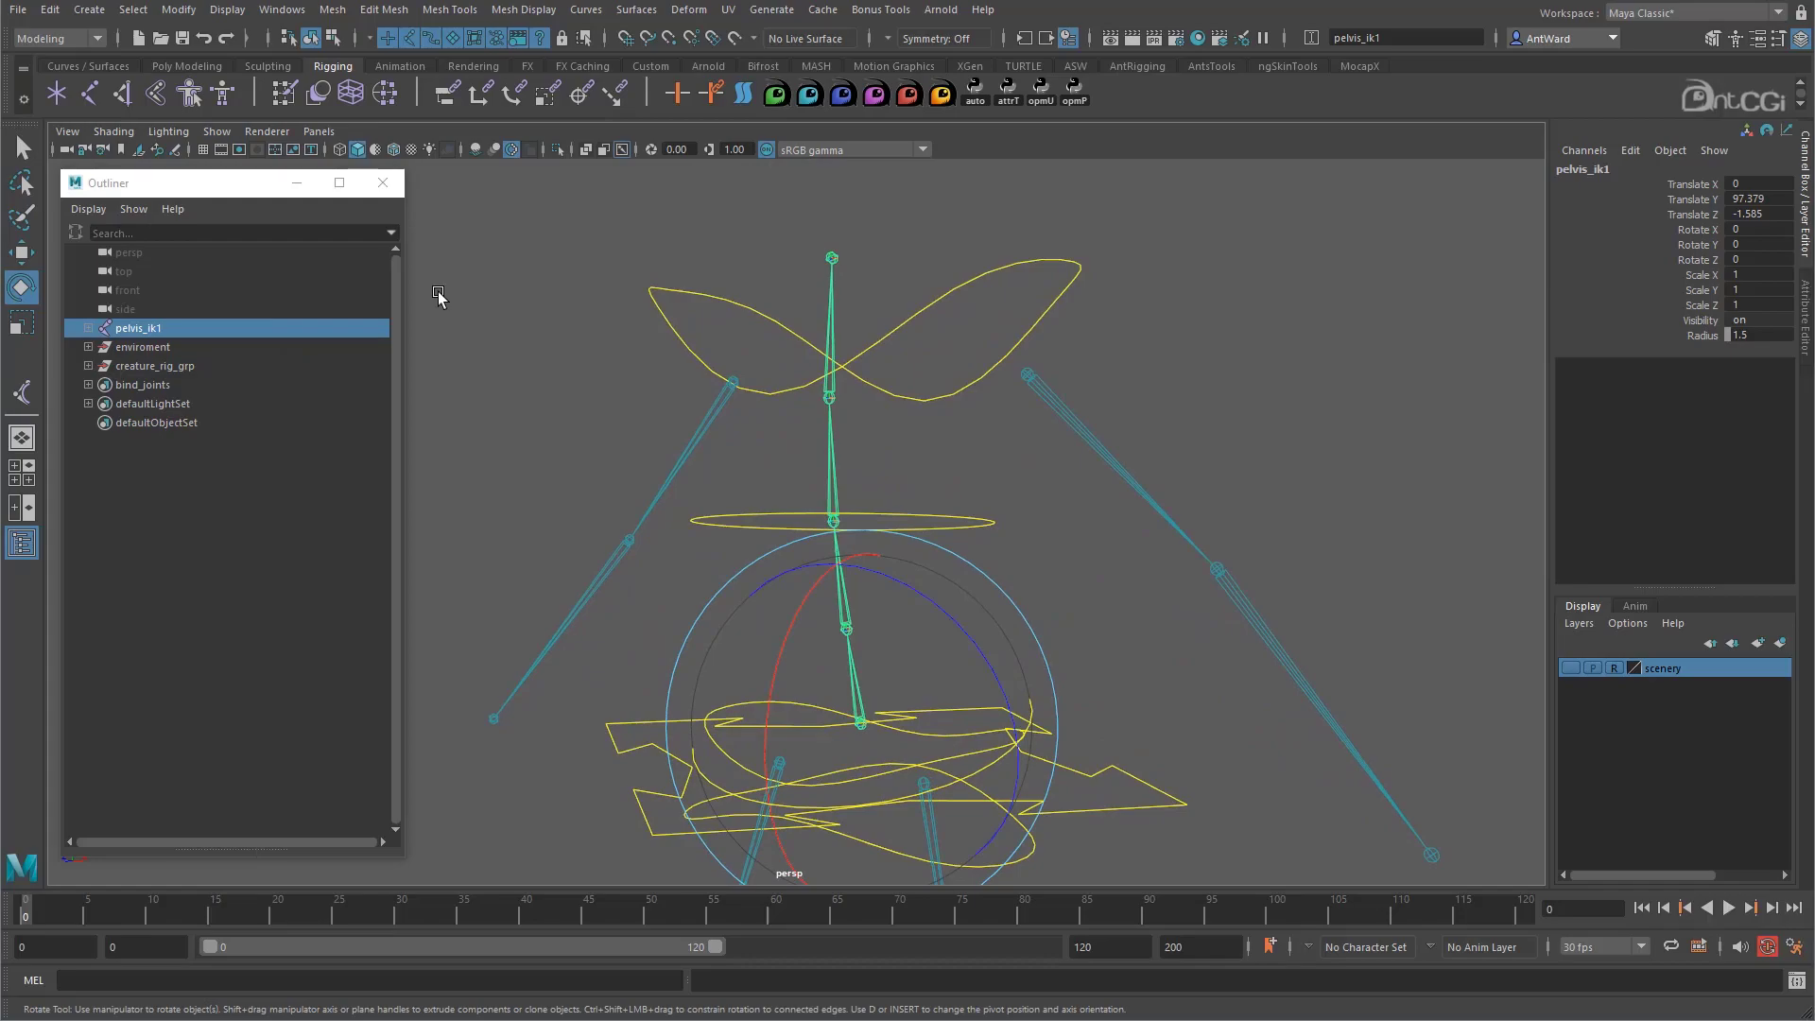
Unparent spine_02_ik and neck_01_ik from the duplicated pelvis_ik1 chain and delete its spine_03_ik joint
{"action": "left_click", "coordinate": [88, 328], "text": "shift"}
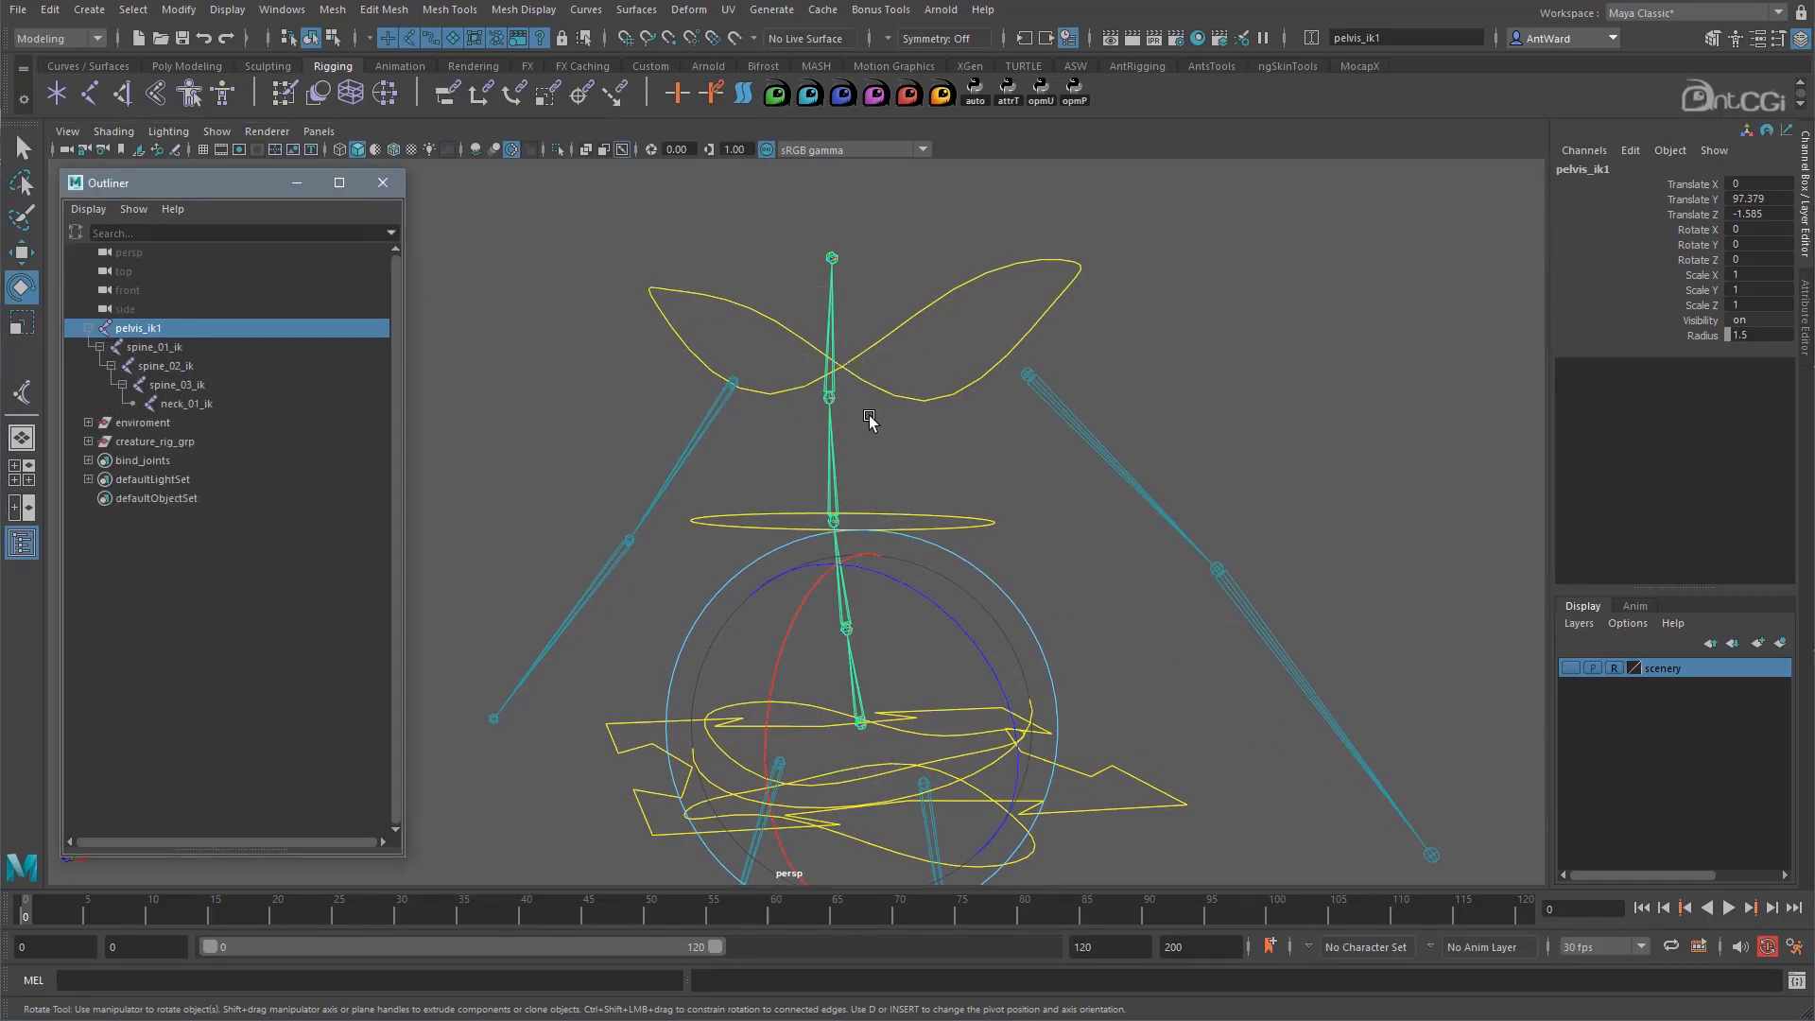
{"action": "left_click_drag", "start_coordinate": [862, 409], "coordinate": [875, 405], "text": "alt"}
{"action": "left_click", "coordinate": [156, 366]}
{"action": "middle_click_drag", "start_coordinate": [156, 365], "coordinate": [153, 321]}
{"action": "left_click", "coordinate": [170, 367]}
{"action": "left_click", "coordinate": [174, 365]}
{"action": "key", "text": "Delete"}
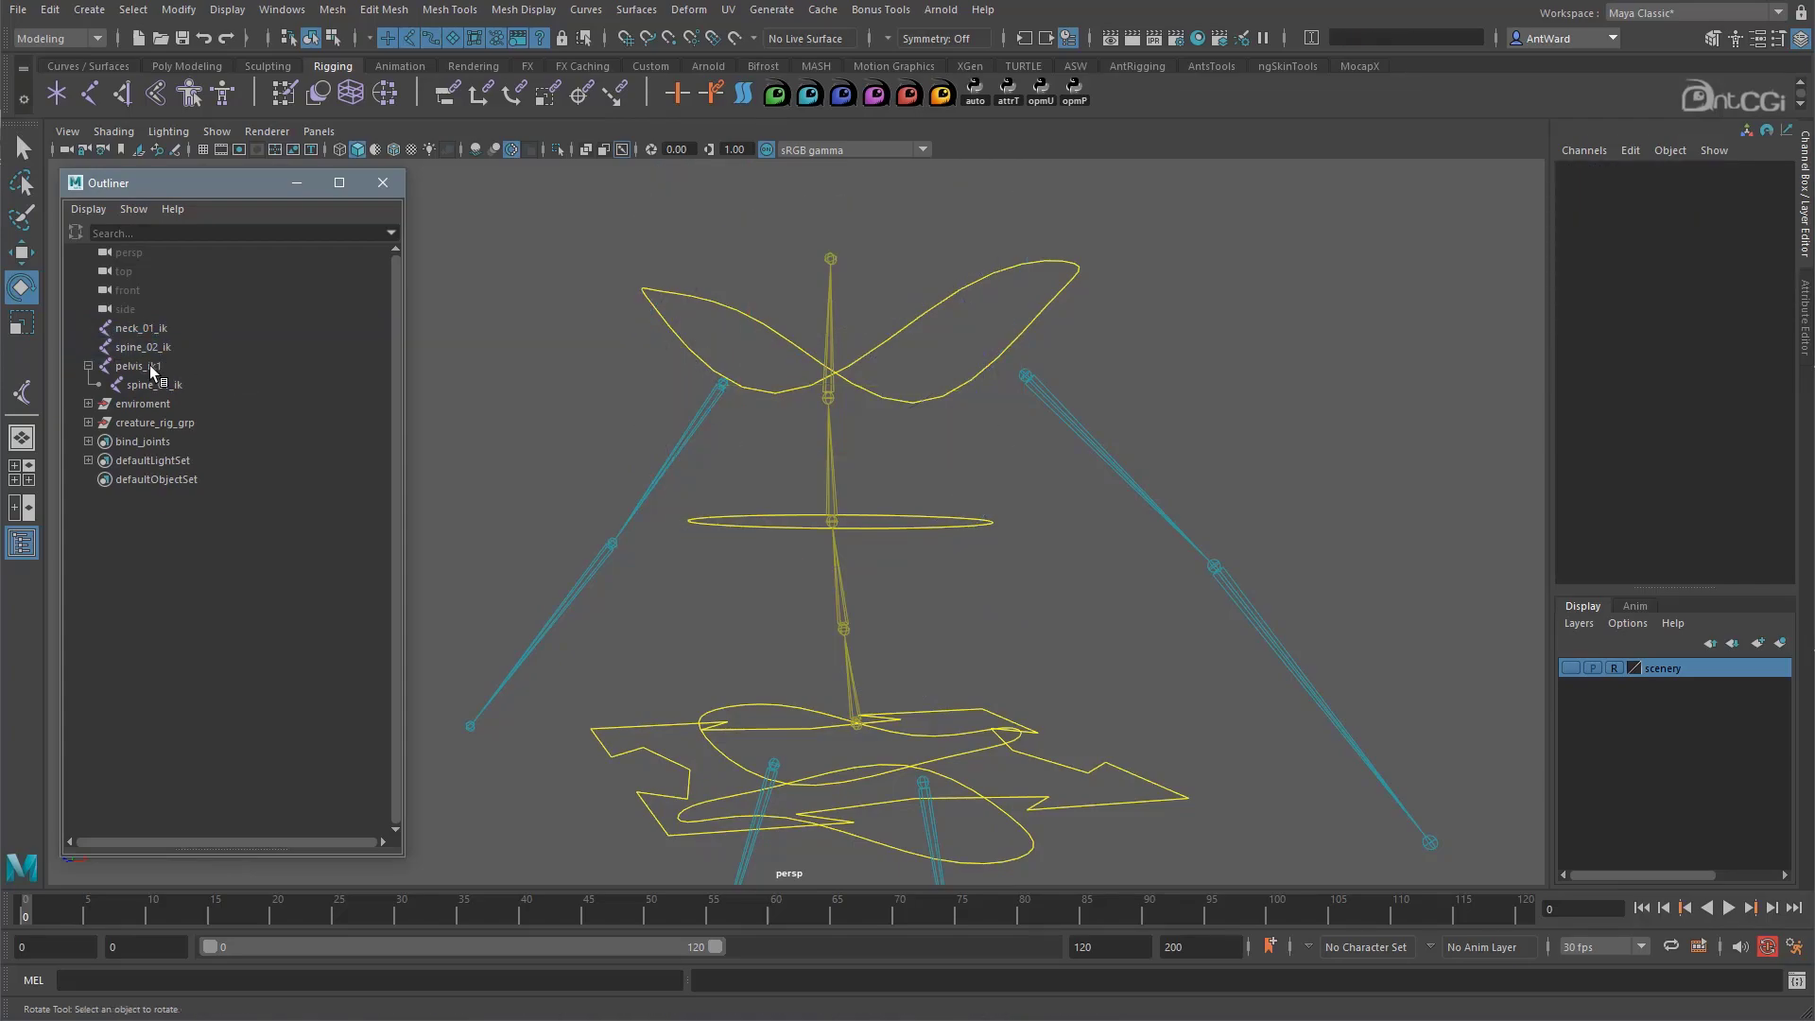
Rename the duplicated pelvis_ik1 joint as pelvis_ctrljnt
{"action": "double_click", "coordinate": [142, 366]}
{"action": "type", "text": "pelvis_ctrljn"}
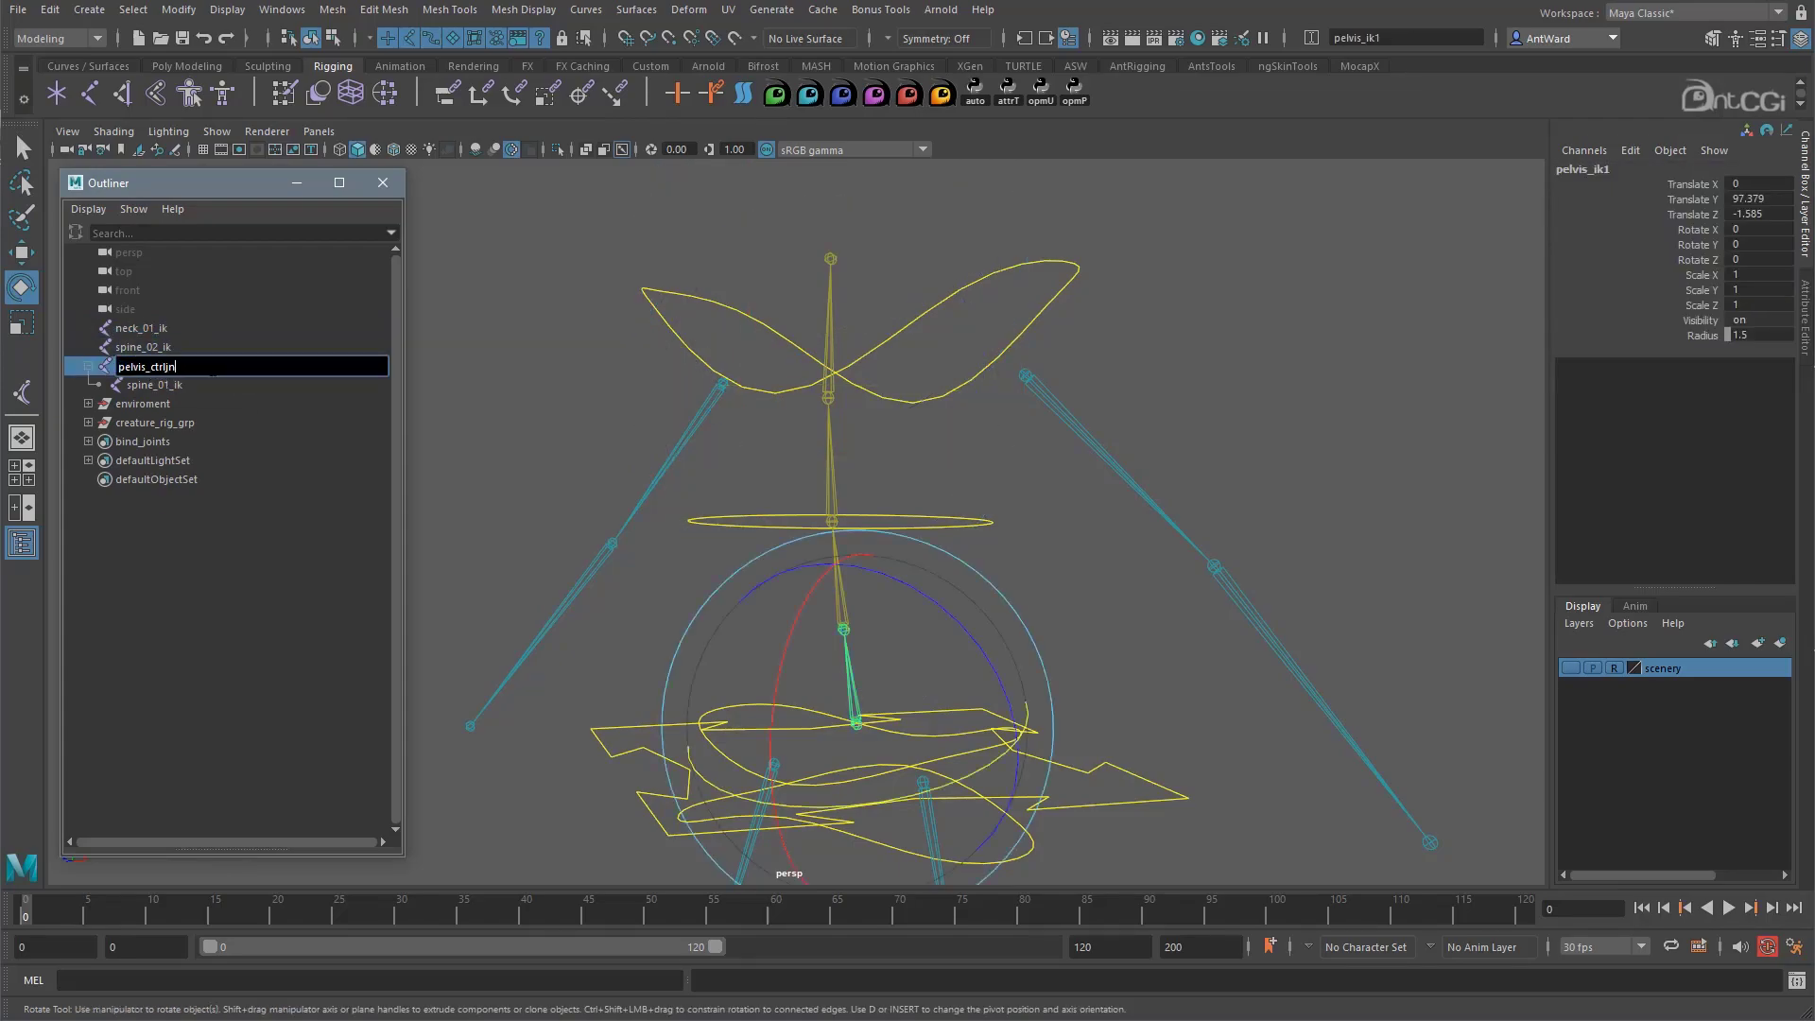
{"action": "type", "text": "t"}
{"action": "key", "text": "Return"}
Rename the unparented spine_02_ik joint as mid_spine_ctrljnt, reusing the _ctrljnt suffix from the pelvis joint's name
{"action": "double_click", "coordinate": [163, 367]}
{"action": "key", "text": "ctrl+c"}
{"action": "double_click", "coordinate": [163, 348]}
{"action": "key", "text": "ctrl+v"}
{"action": "left_click_drag", "start_coordinate": [147, 348], "coordinate": [71, 343]}
{"action": "type", "text": "midspine"}
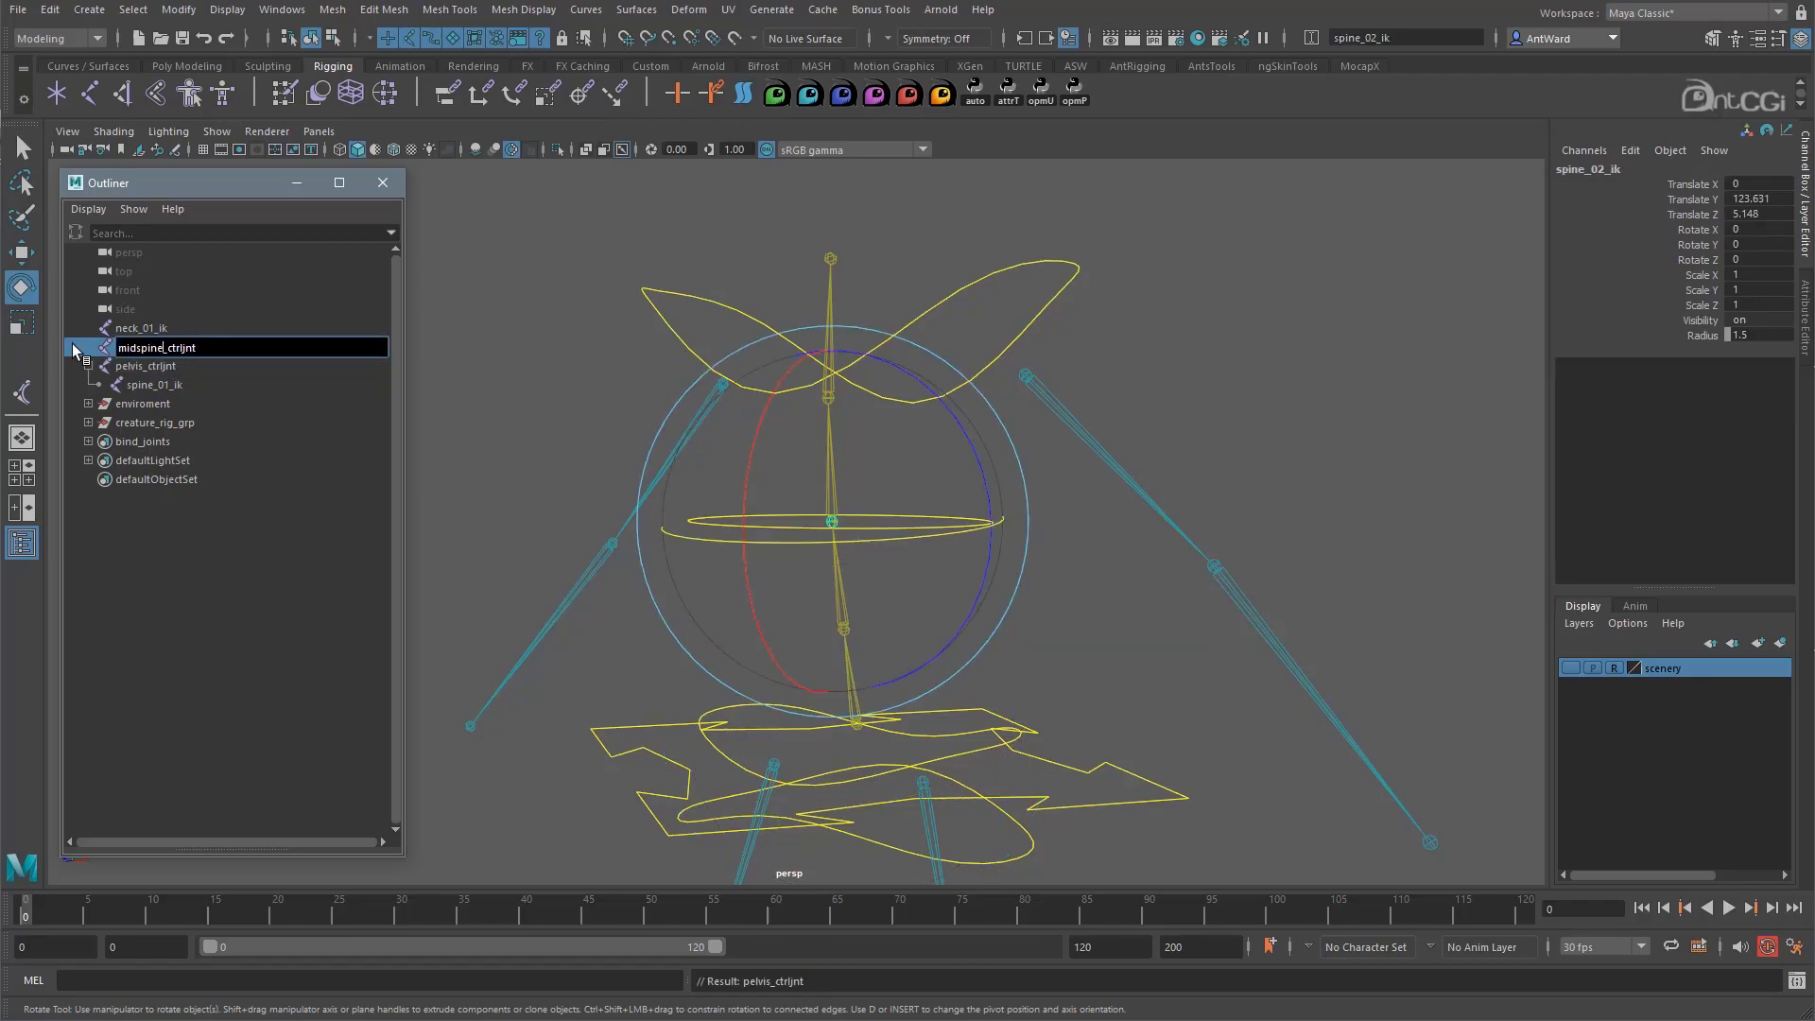
{"action": "key", "text": "Return"}
{"action": "double_click", "coordinate": [145, 348]}
{"action": "left_click", "coordinate": [143, 349]}
{"action": "type", "text": "_"}
{"action": "key", "text": "Return"}
Rename the unparented neck_01_ik joint as upper_spine_ctrljnt and delete the leftover spine_01_ik under pelvis_ctrljnt
{"action": "double_click", "coordinate": [198, 347]}
{"action": "key", "text": "ctrl+c"}
{"action": "double_click", "coordinate": [144, 328]}
{"action": "key", "text": "ctrl+v"}
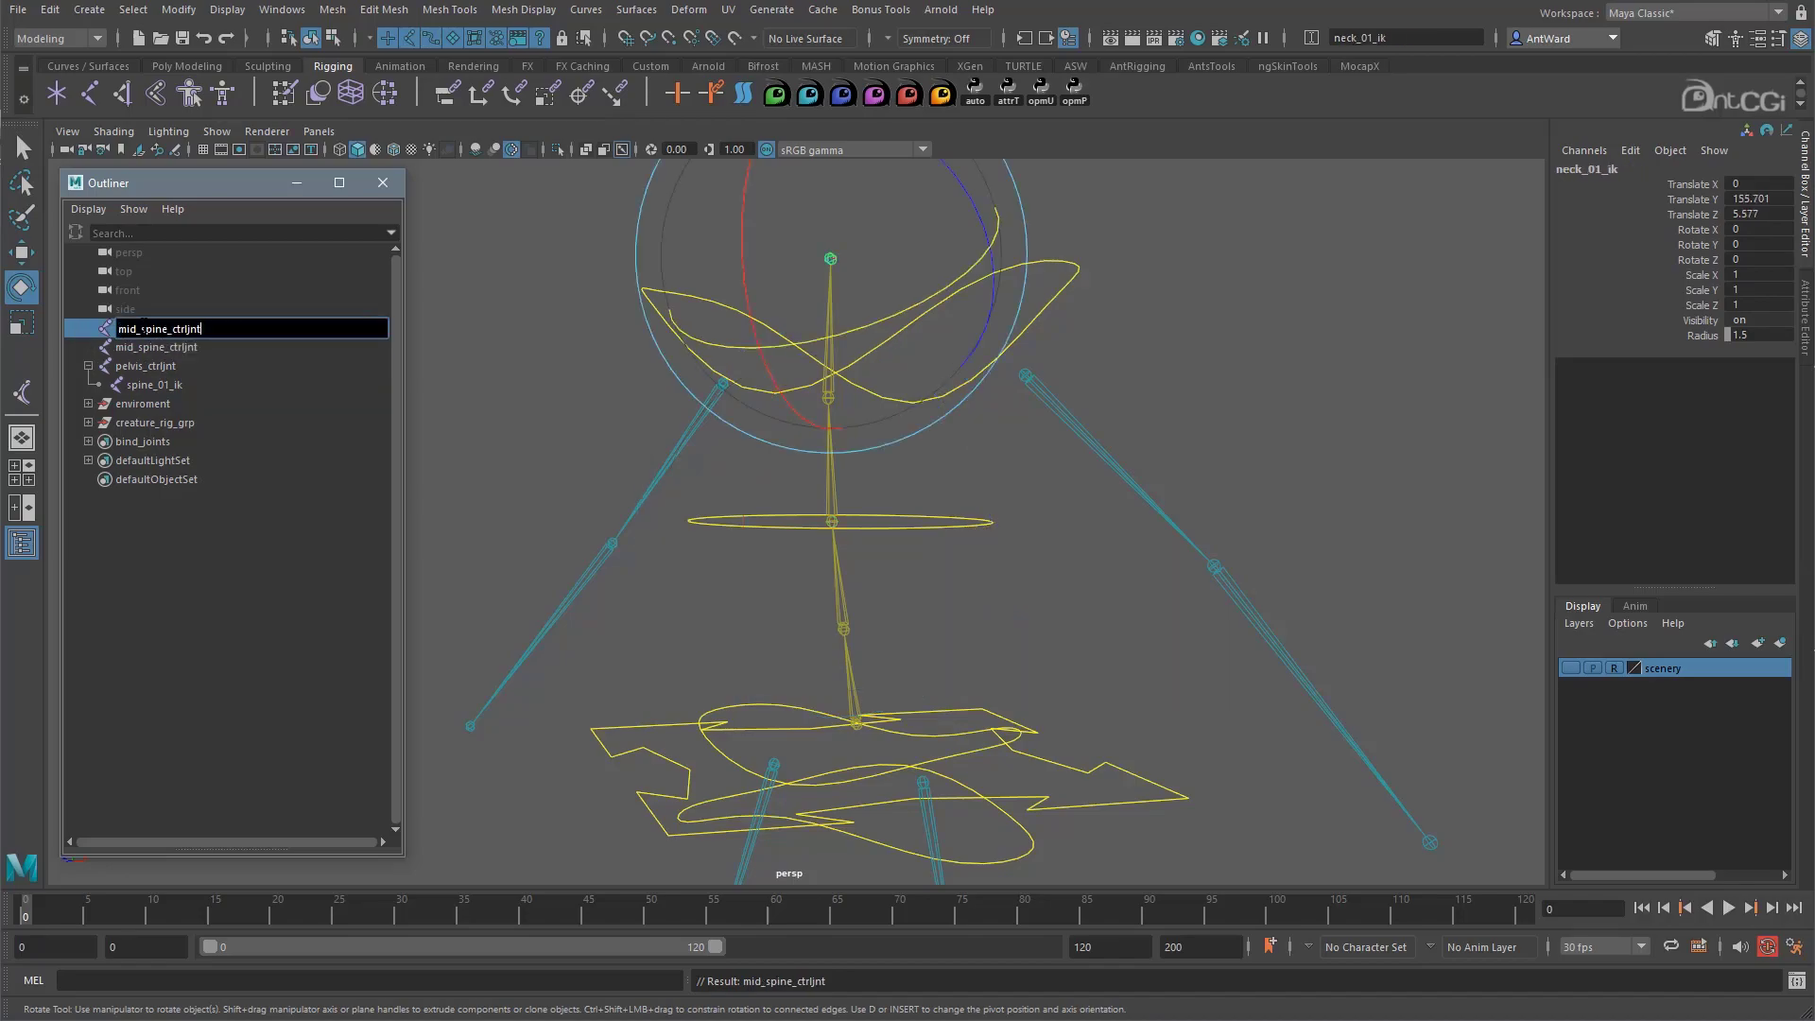
{"action": "type", "text": "upper"}
{"action": "key", "text": "Return"}
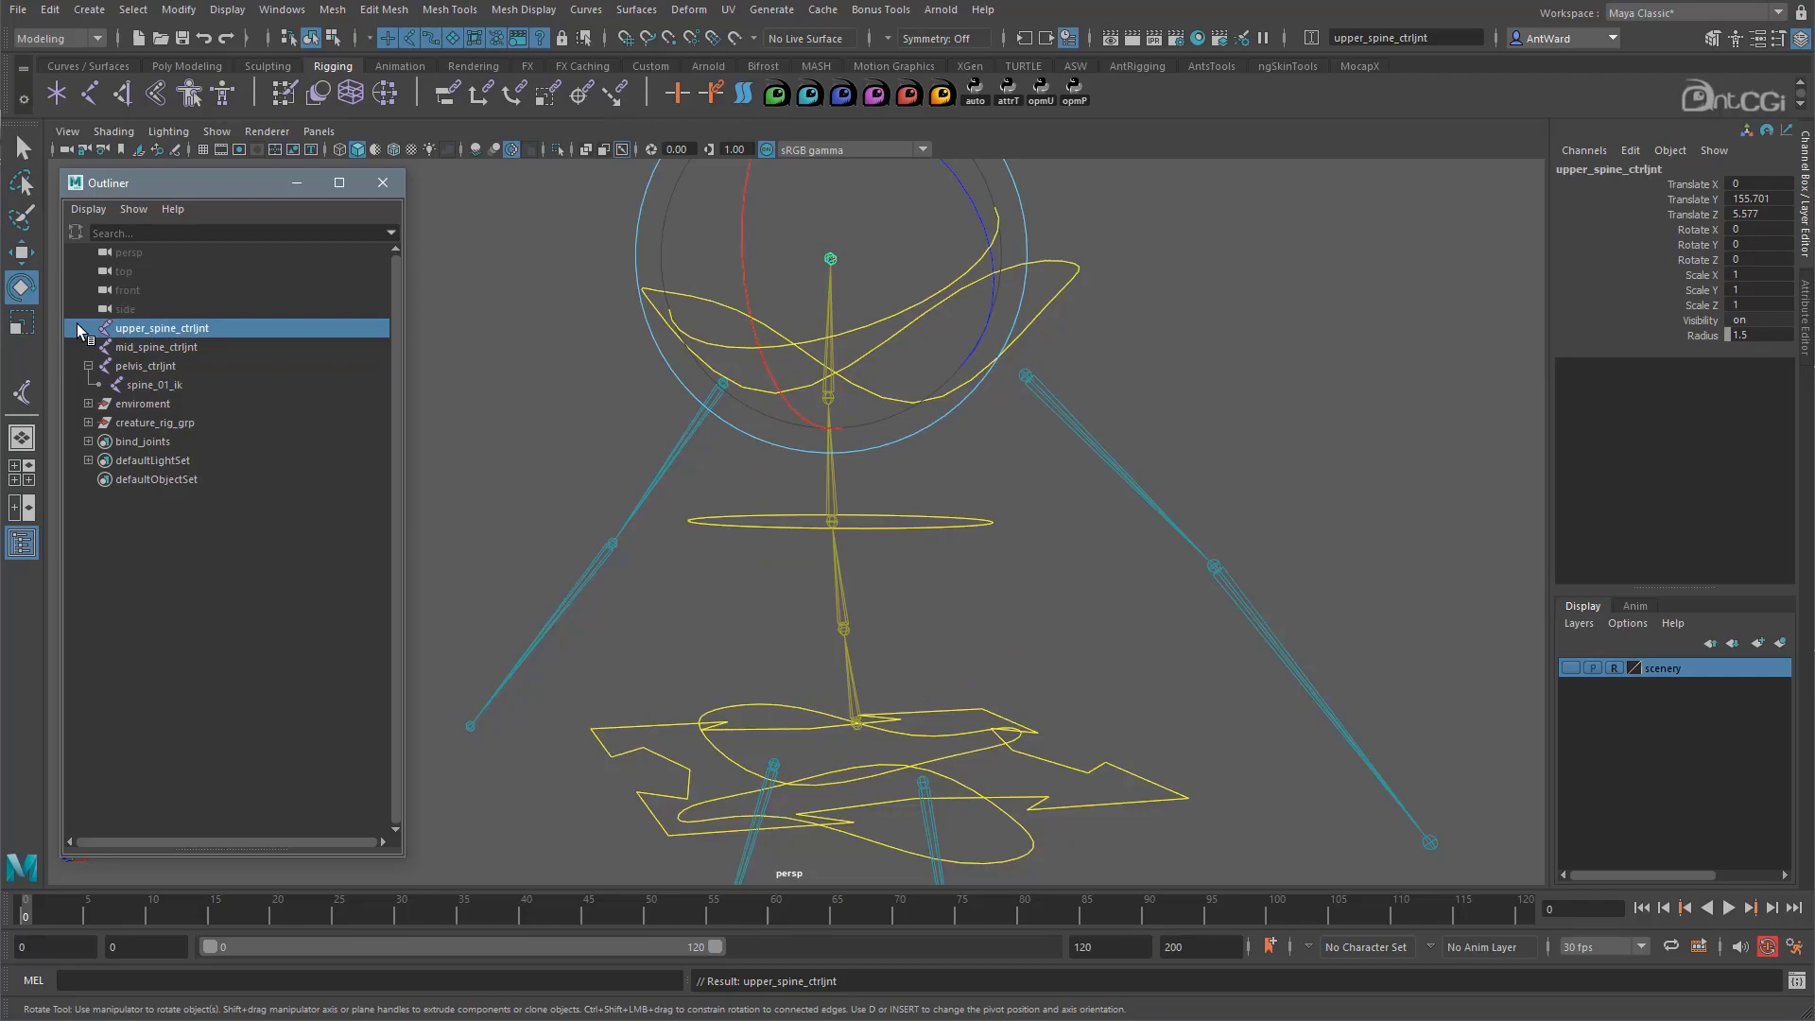
{"action": "left_click", "coordinate": [176, 383]}
{"action": "key", "text": "Delete"}
Set the Radius of upper_spine_ctrljnt, mid_spine_ctrljnt and pelvis_ctrljnt to 4
{"action": "left_click_drag", "start_coordinate": [173, 330], "coordinate": [178, 360]}
{"action": "left_click", "coordinate": [1704, 336]}
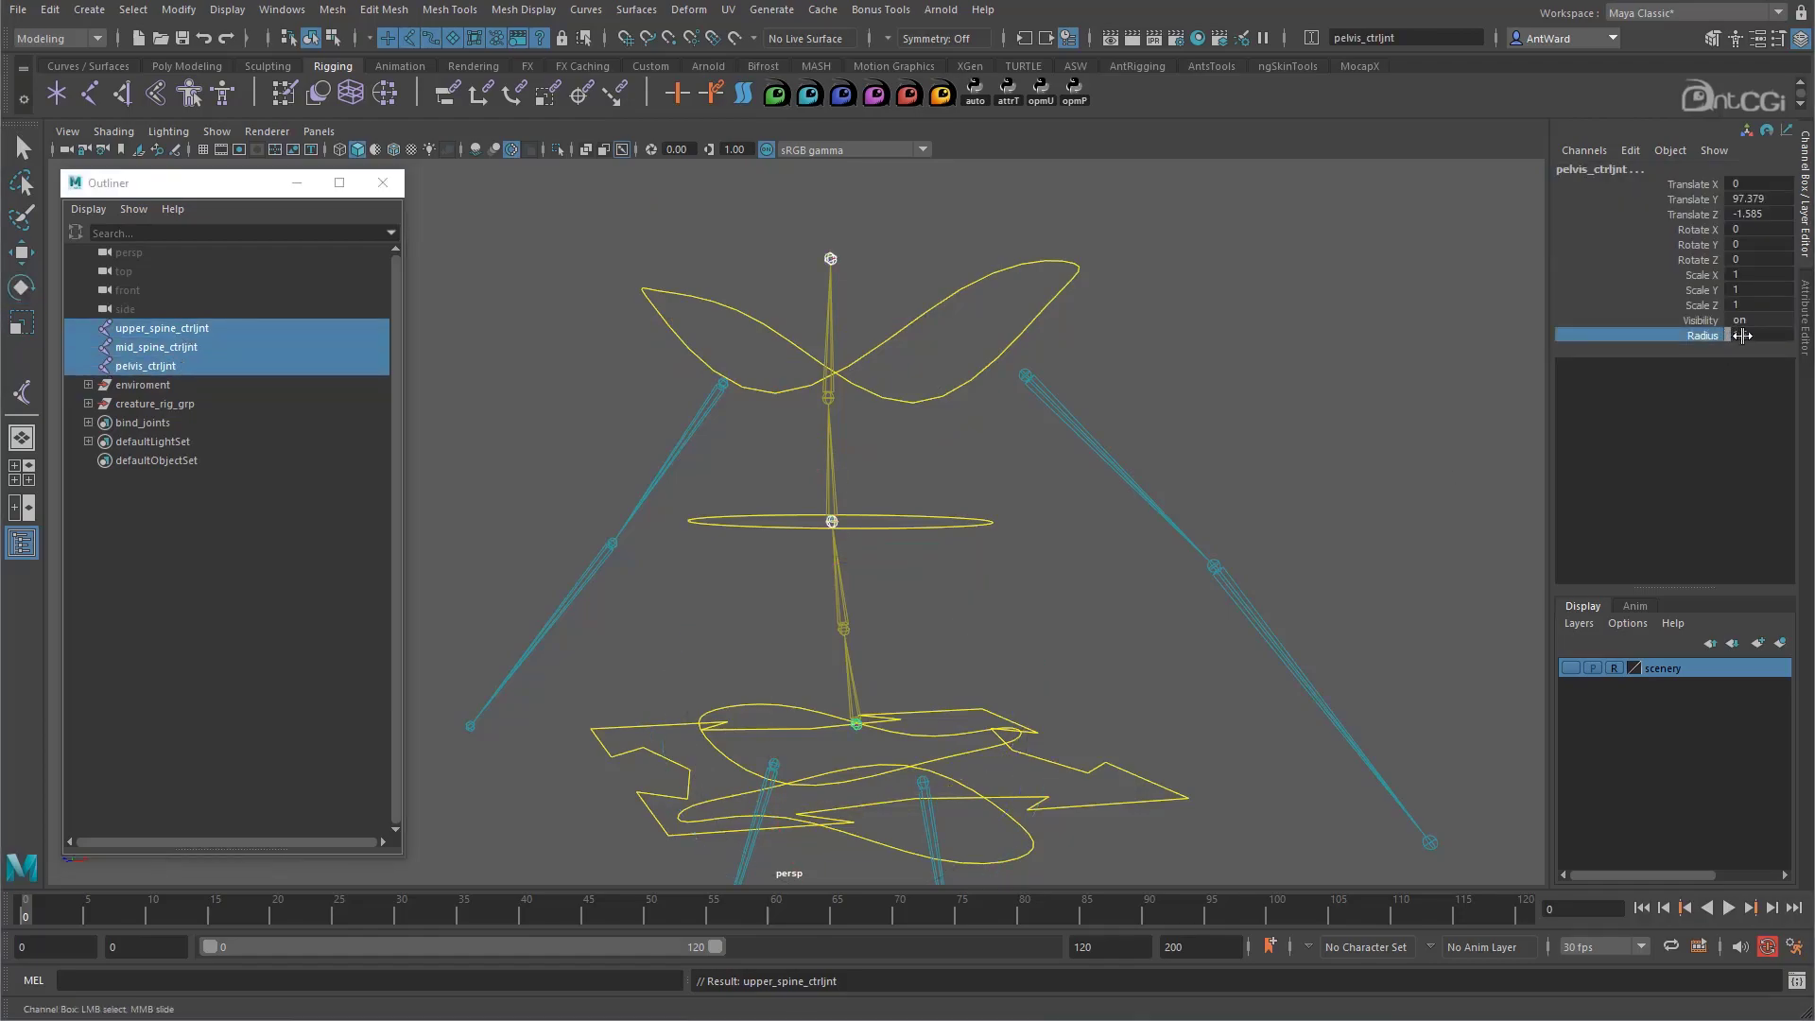
{"action": "middle_click_drag", "start_coordinate": [1272, 336], "coordinate": [1295, 333]}
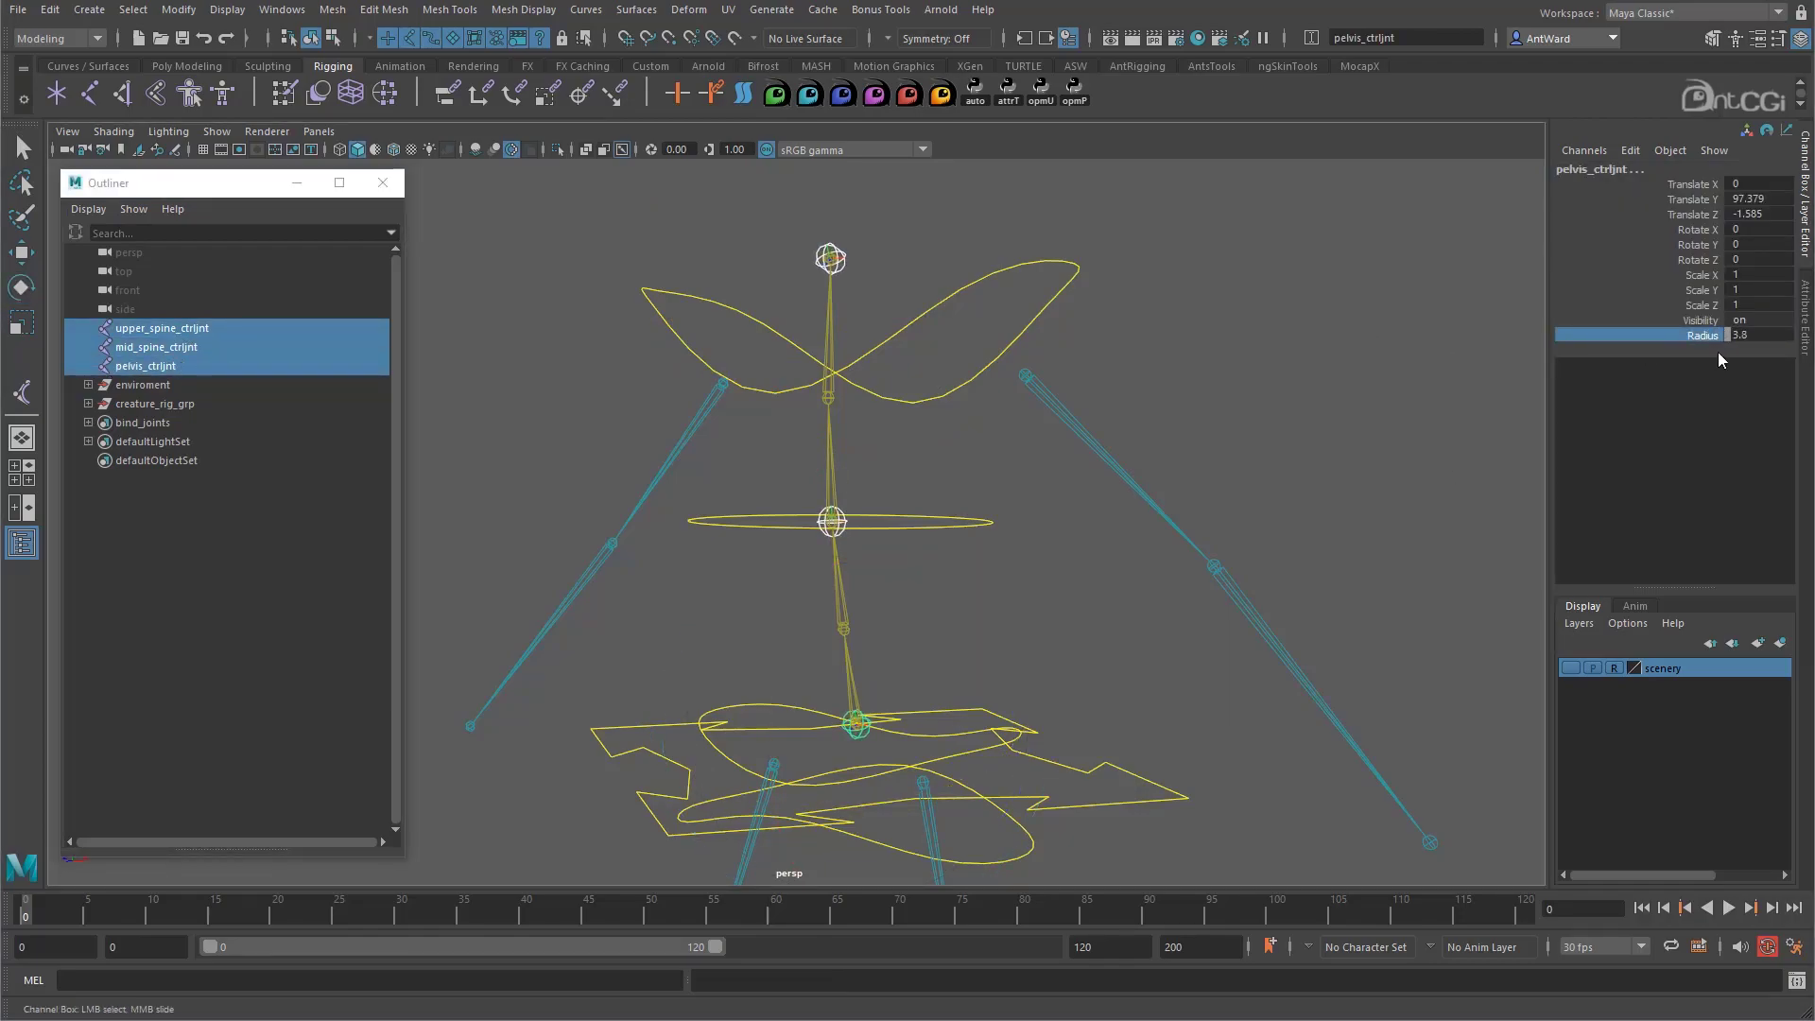
{"action": "left_click", "coordinate": [1768, 332]}
{"action": "type", "text": "4"}
{"action": "key", "text": "Return"}
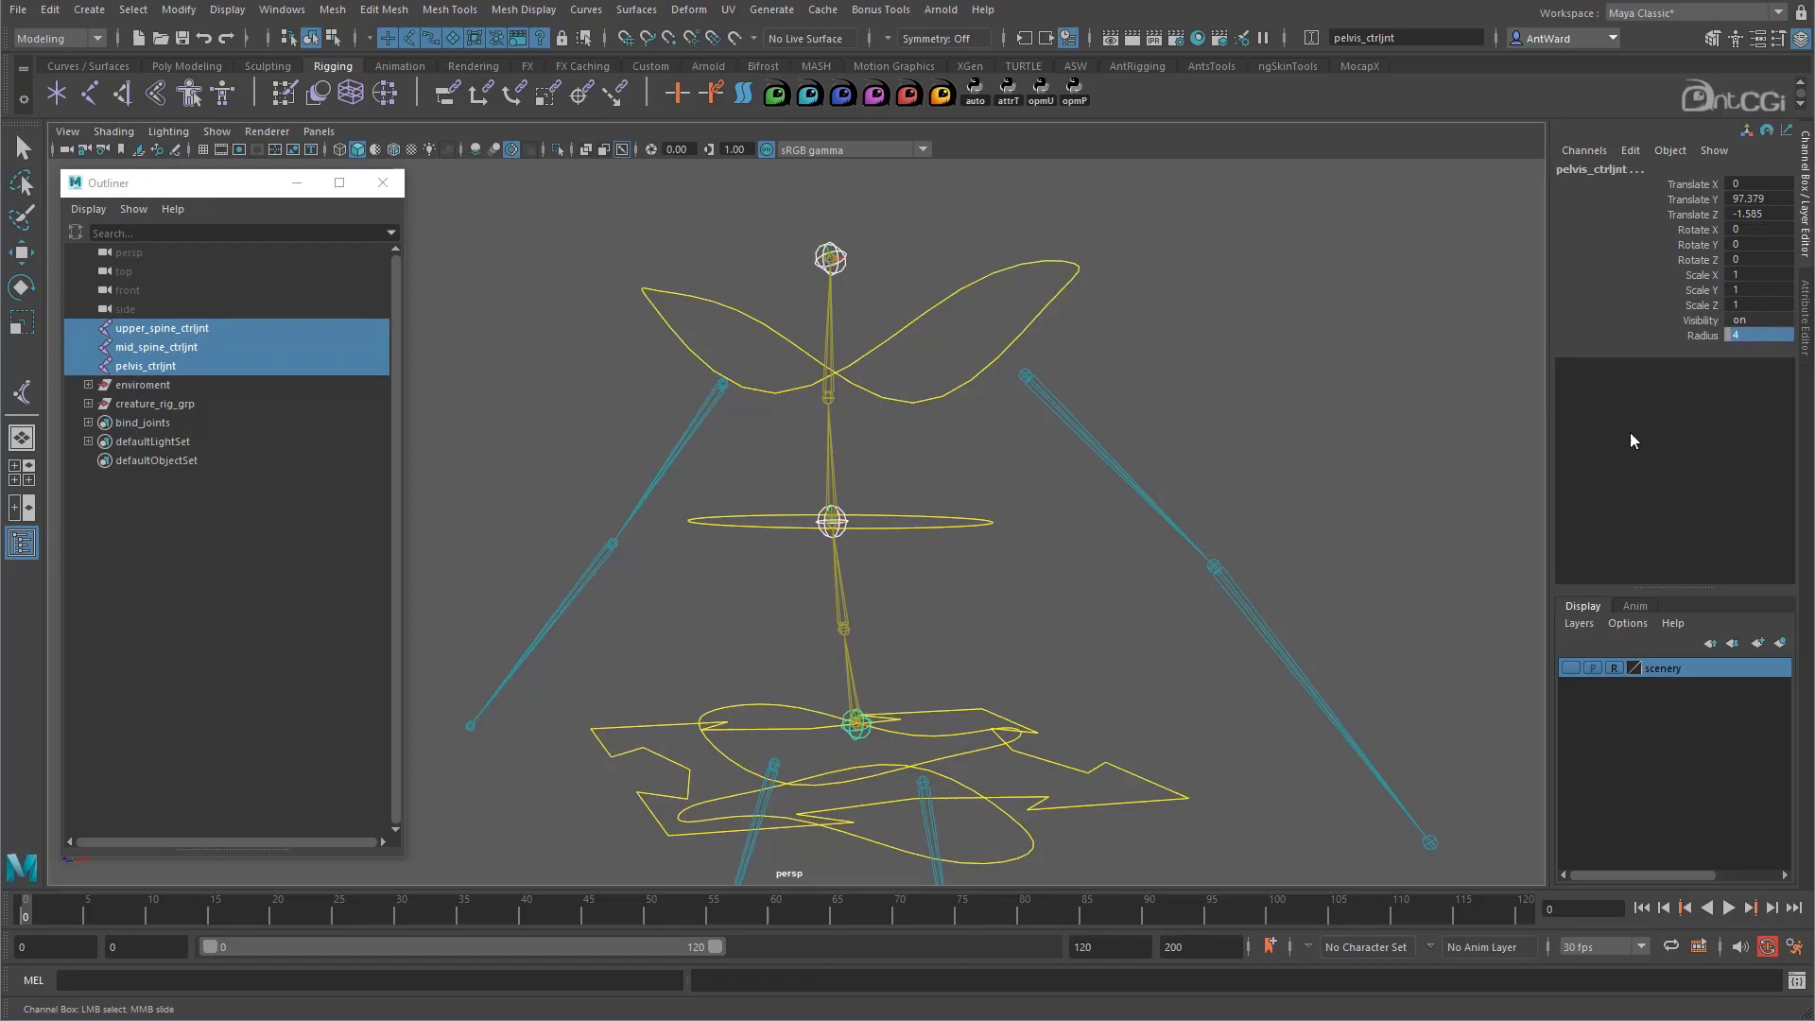
Examine the position of upper_spine_ctrljnt at the top of the spine in relation to shoulder_ctrl
{"action": "left_click_drag", "start_coordinate": [928, 420], "coordinate": [909, 413], "text": "alt"}
{"action": "key", "text": "e"}
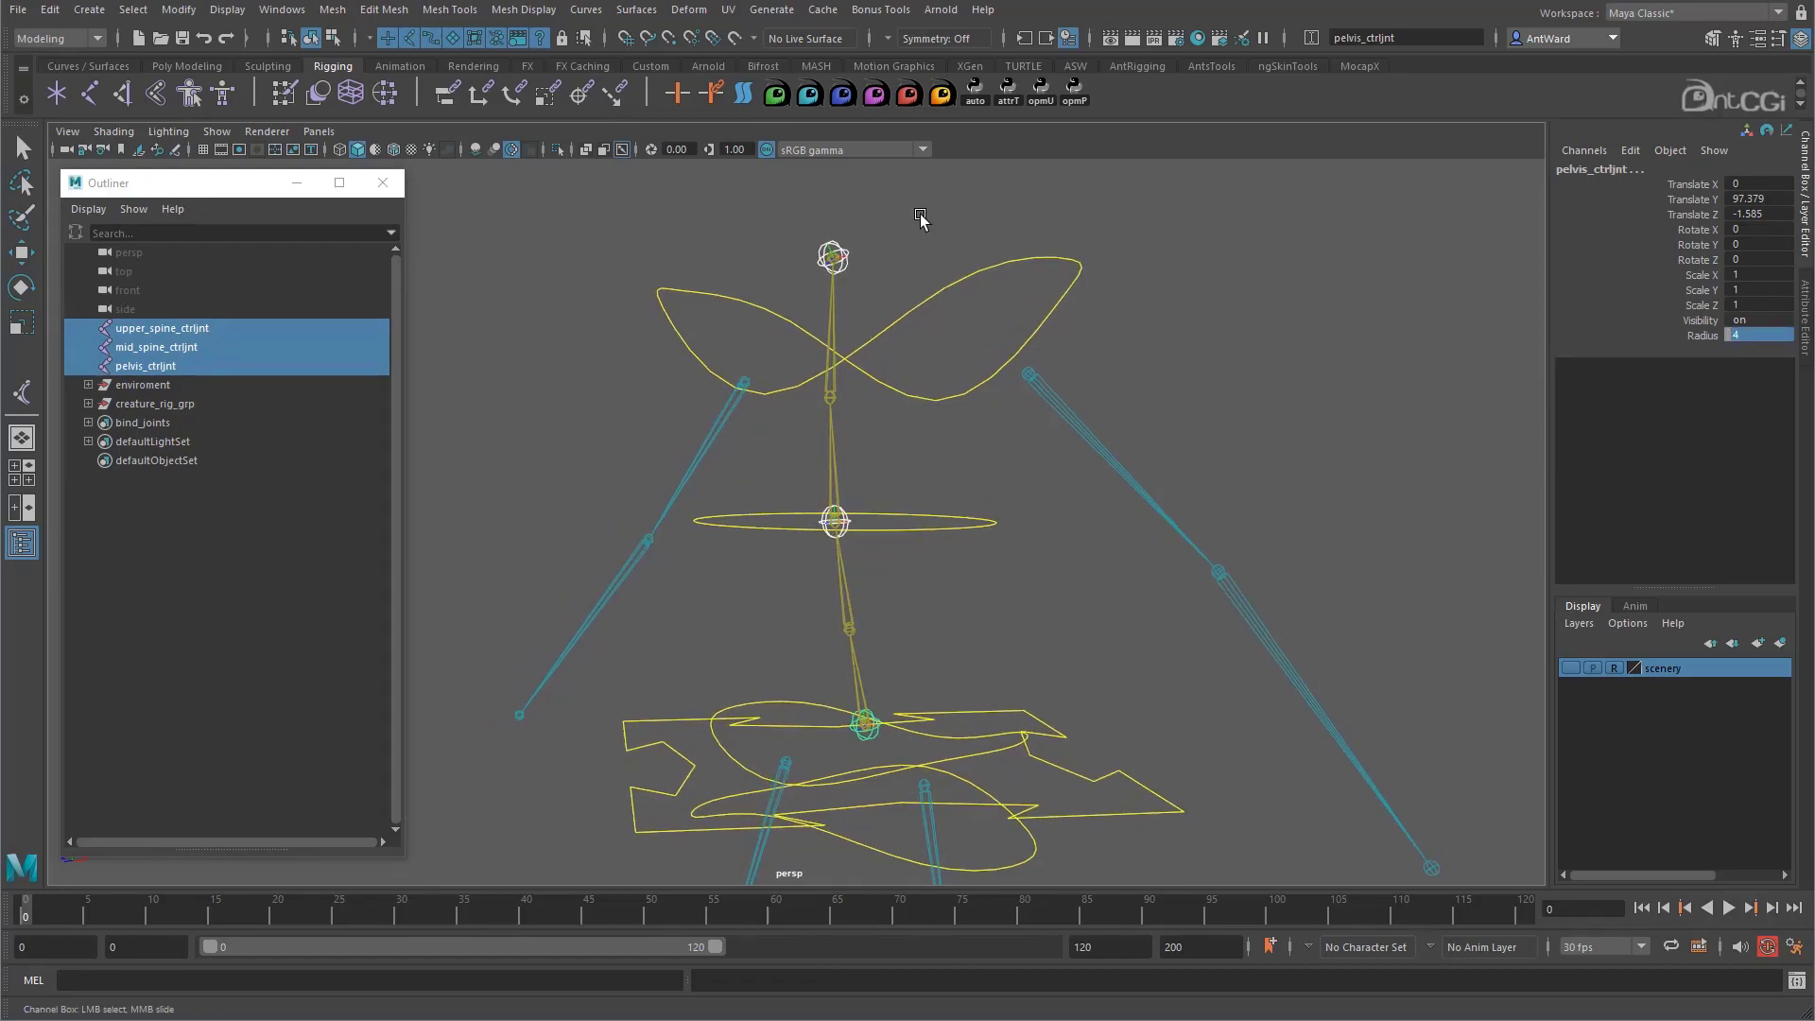
{"action": "left_click", "coordinate": [923, 224]}
{"action": "left_click", "coordinate": [173, 327]}
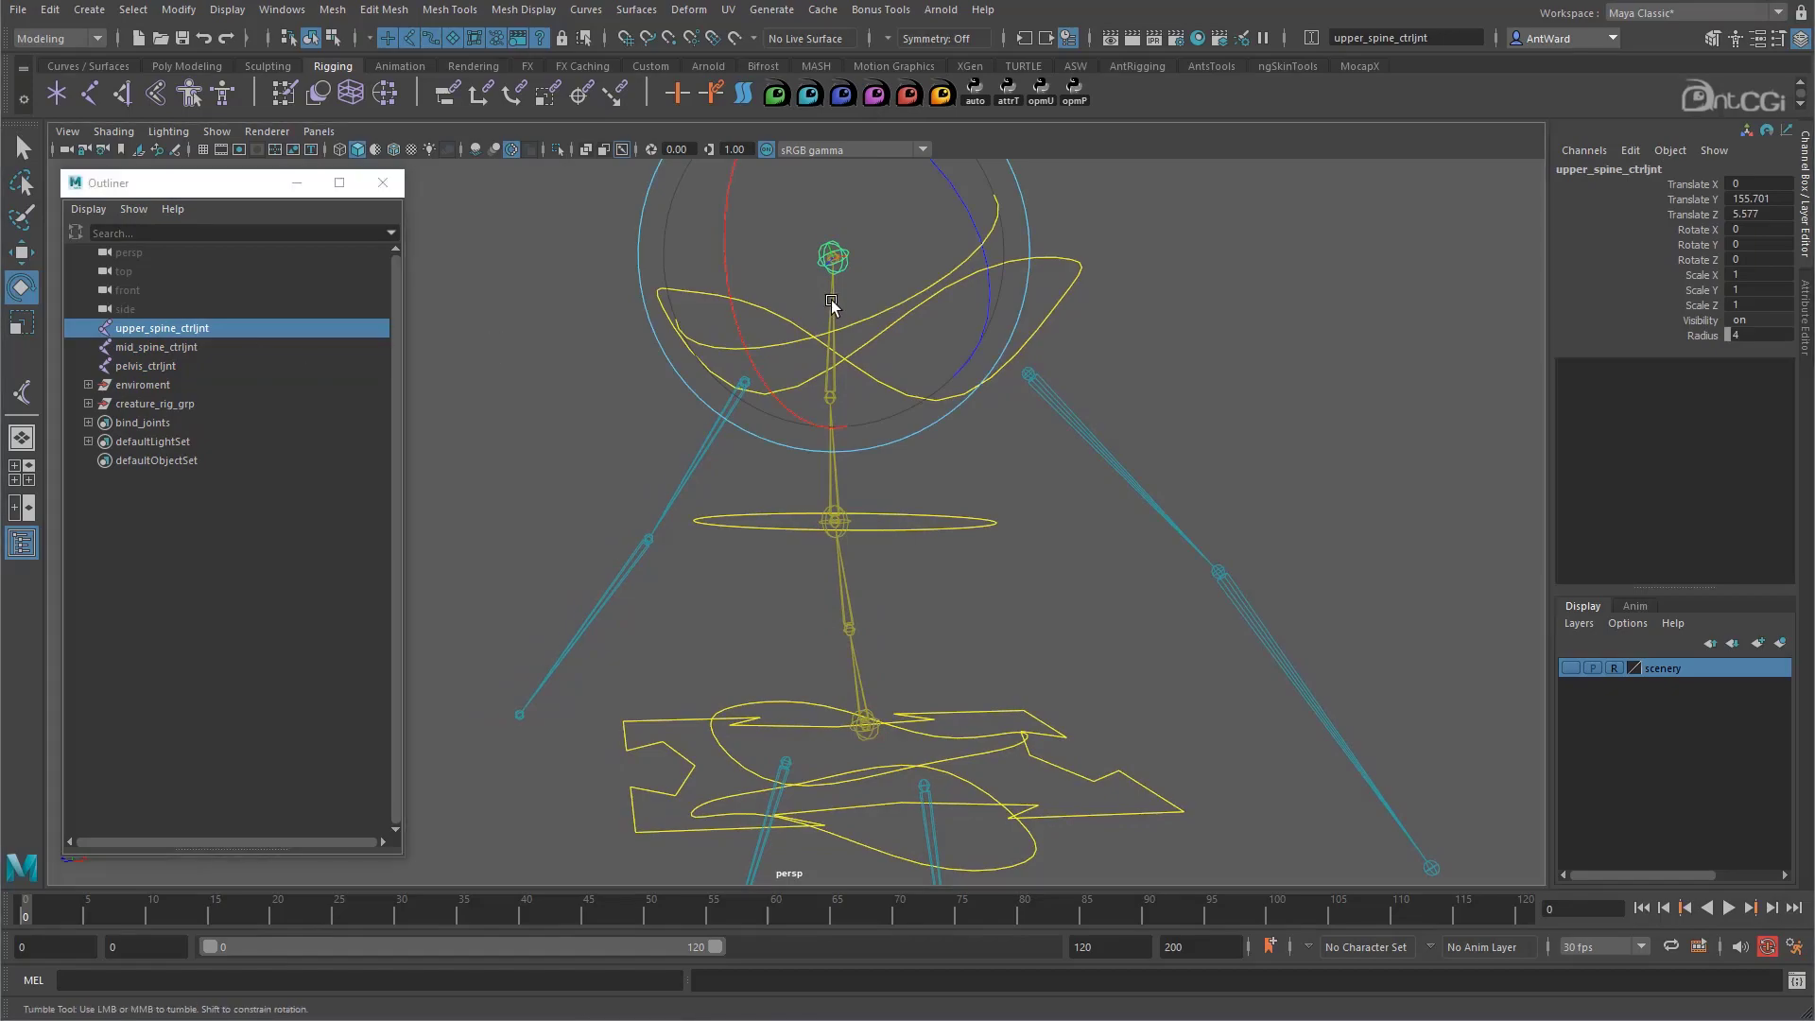
{"action": "left_click_drag", "start_coordinate": [856, 284], "coordinate": [847, 273], "text": "alt"}
{"action": "key", "text": "w"}
{"action": "left_click", "coordinate": [969, 317]}
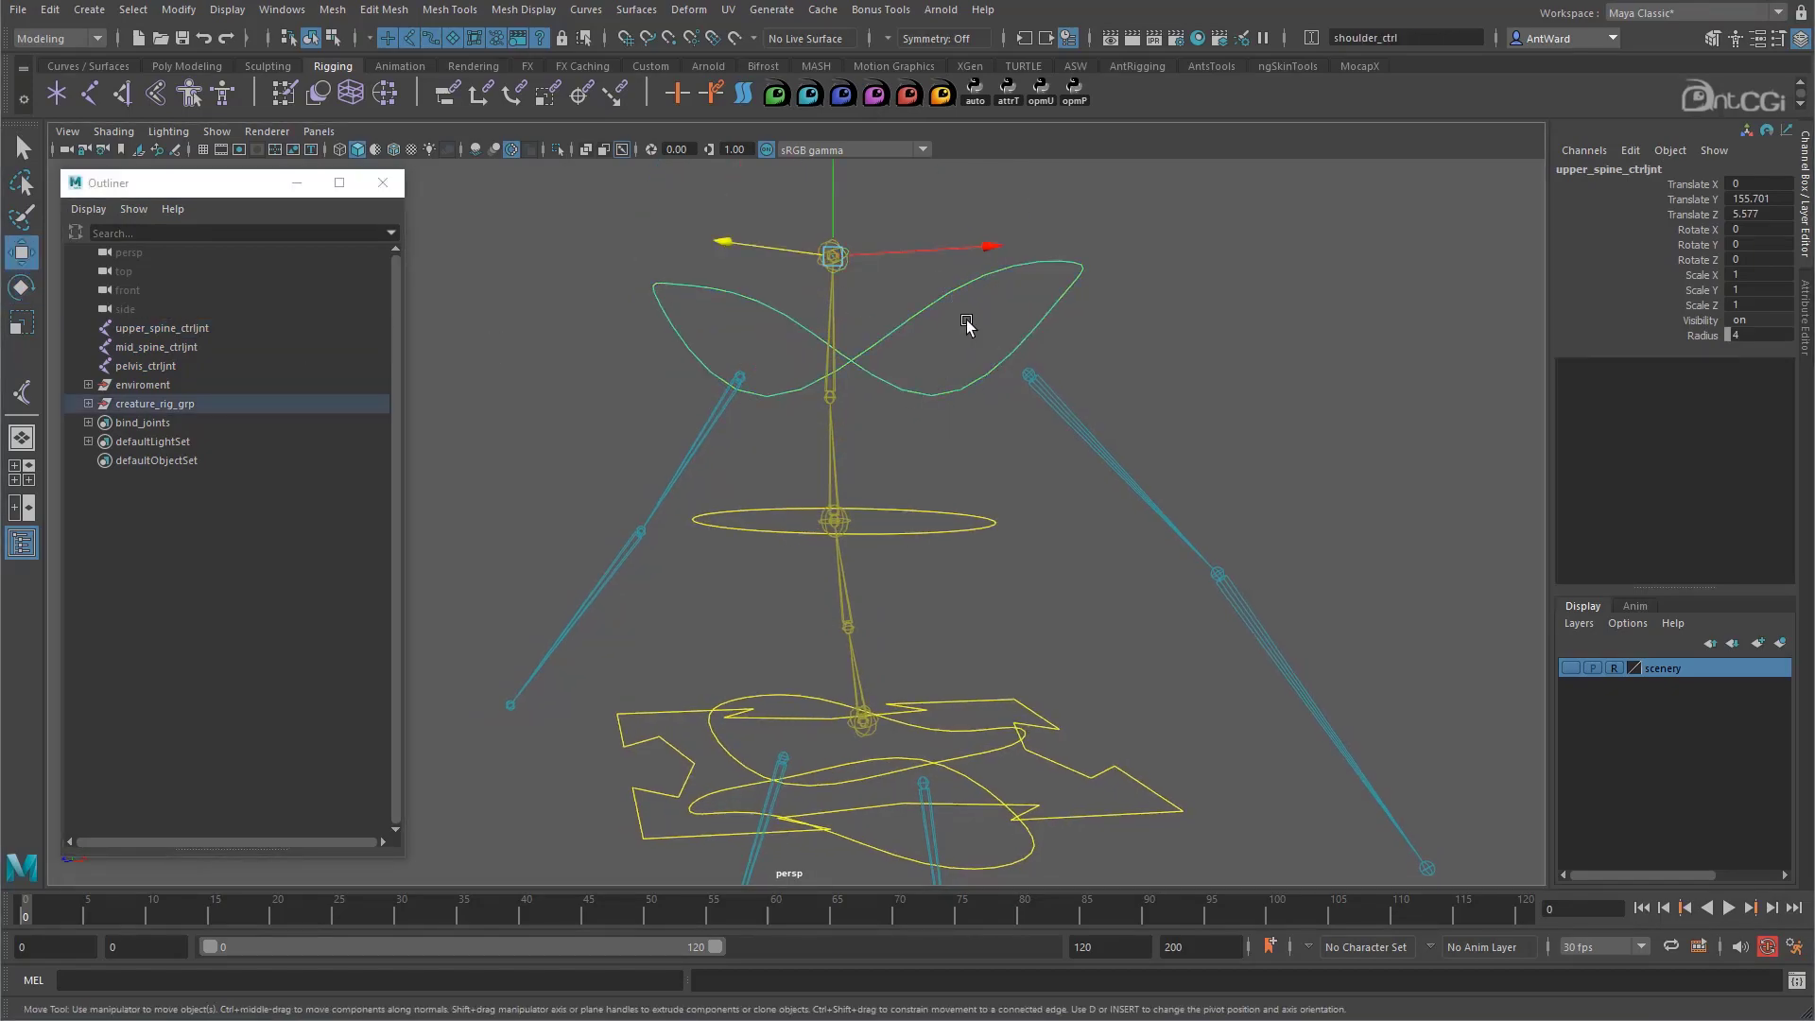
{"action": "left_click", "coordinate": [864, 284]}
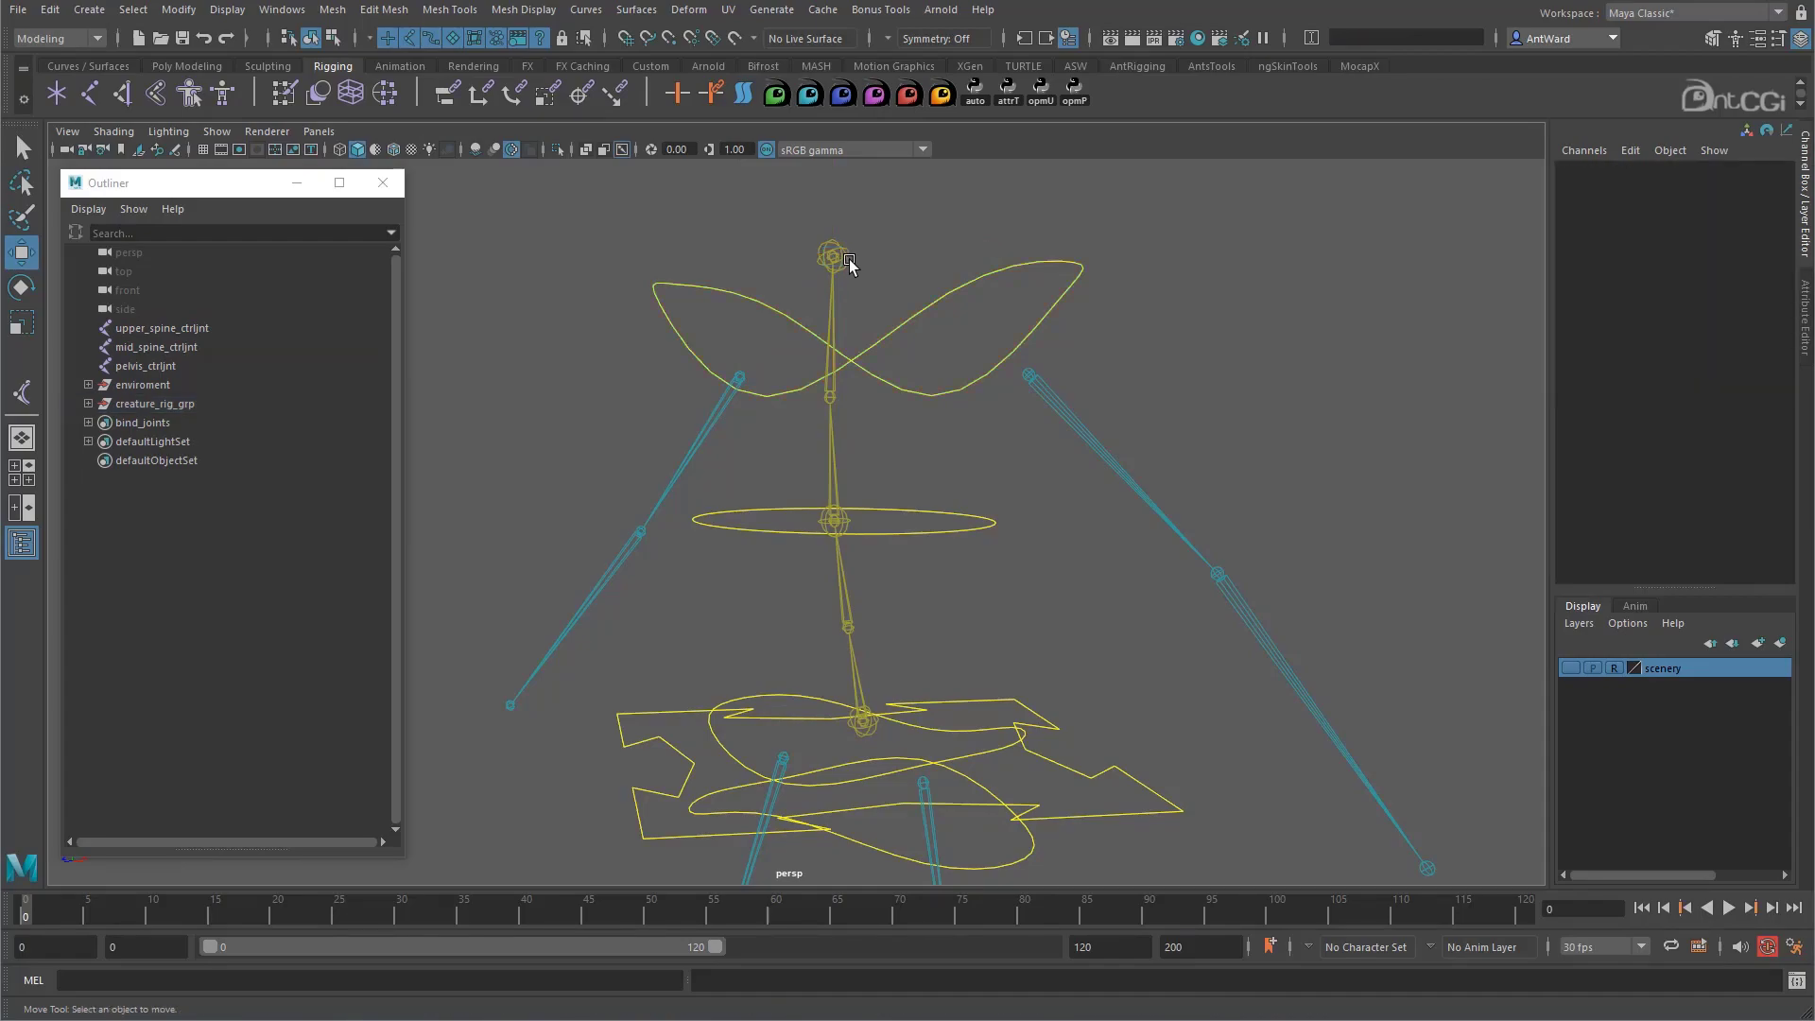
Give upper_spine_ctrljnt, mid_spine_ctrljnt and pelvis_ctrljnt the light green wireframe color
{"action": "left_click", "coordinate": [835, 260]}
{"action": "left_click_drag", "start_coordinate": [967, 374], "coordinate": [845, 406], "text": "alt"}
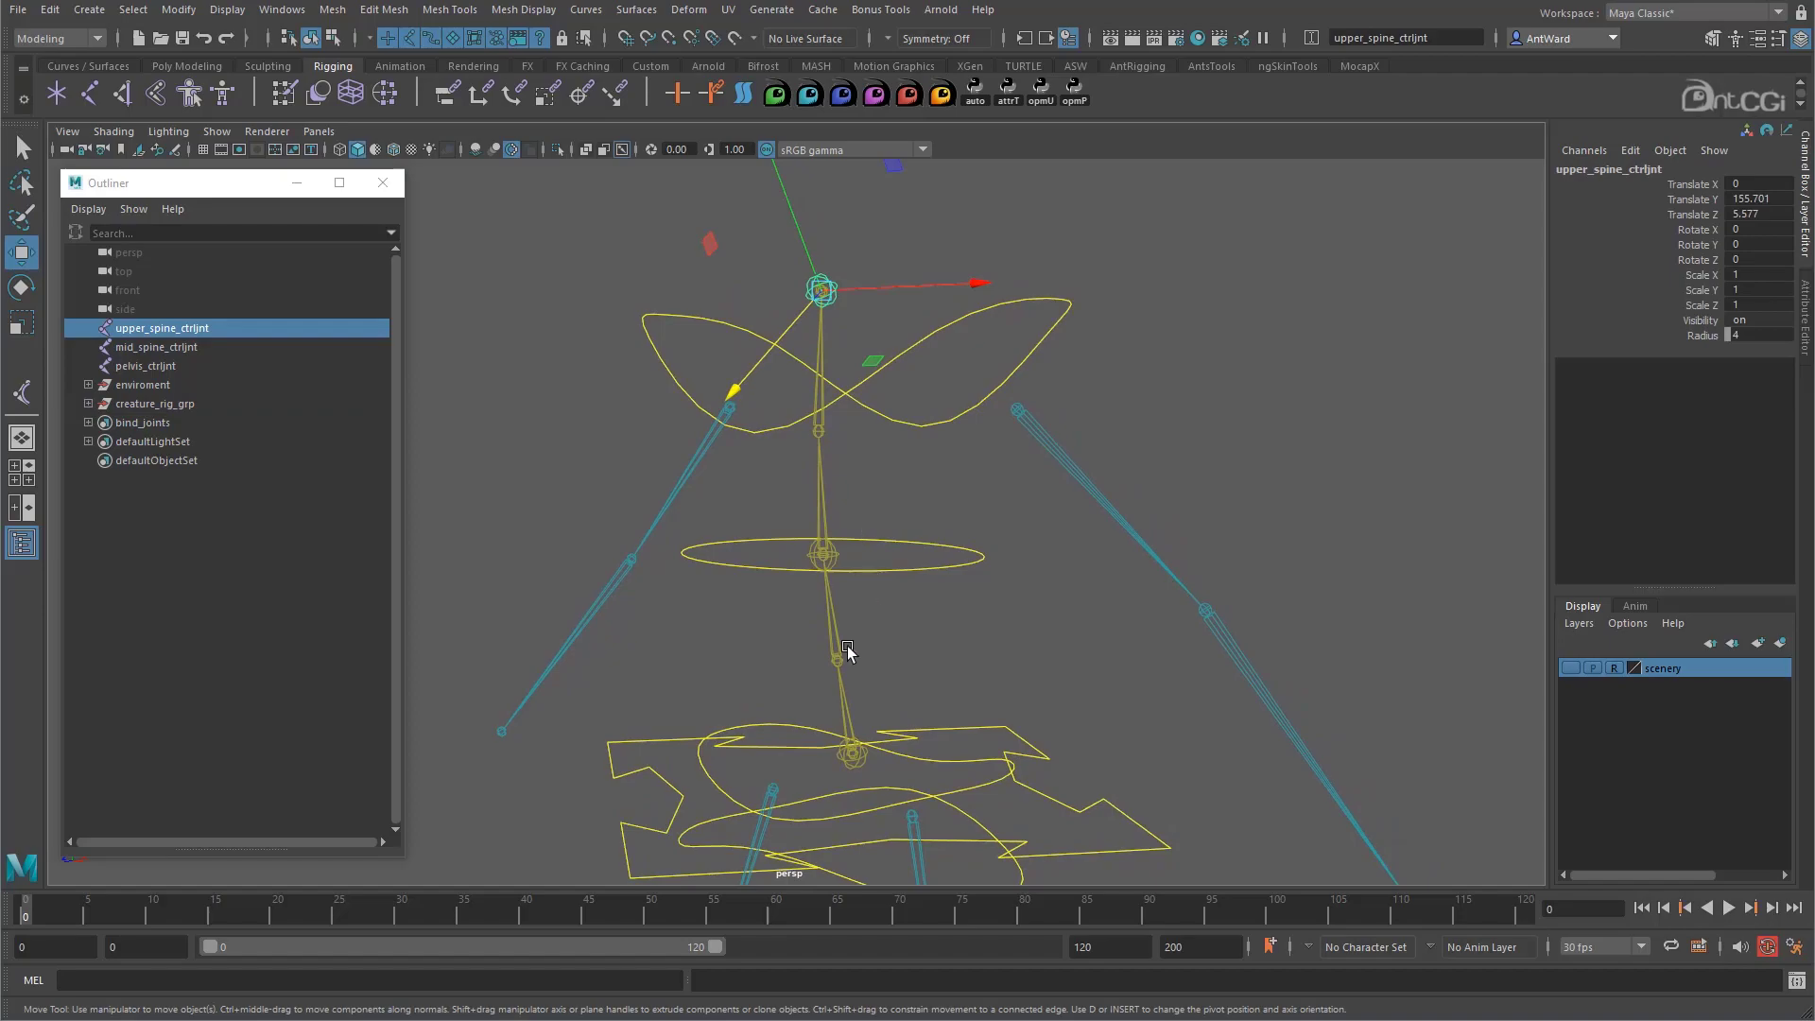
{"action": "left_click", "coordinate": [836, 552], "text": "shift"}
{"action": "left_click", "coordinate": [858, 761], "text": "shift"}
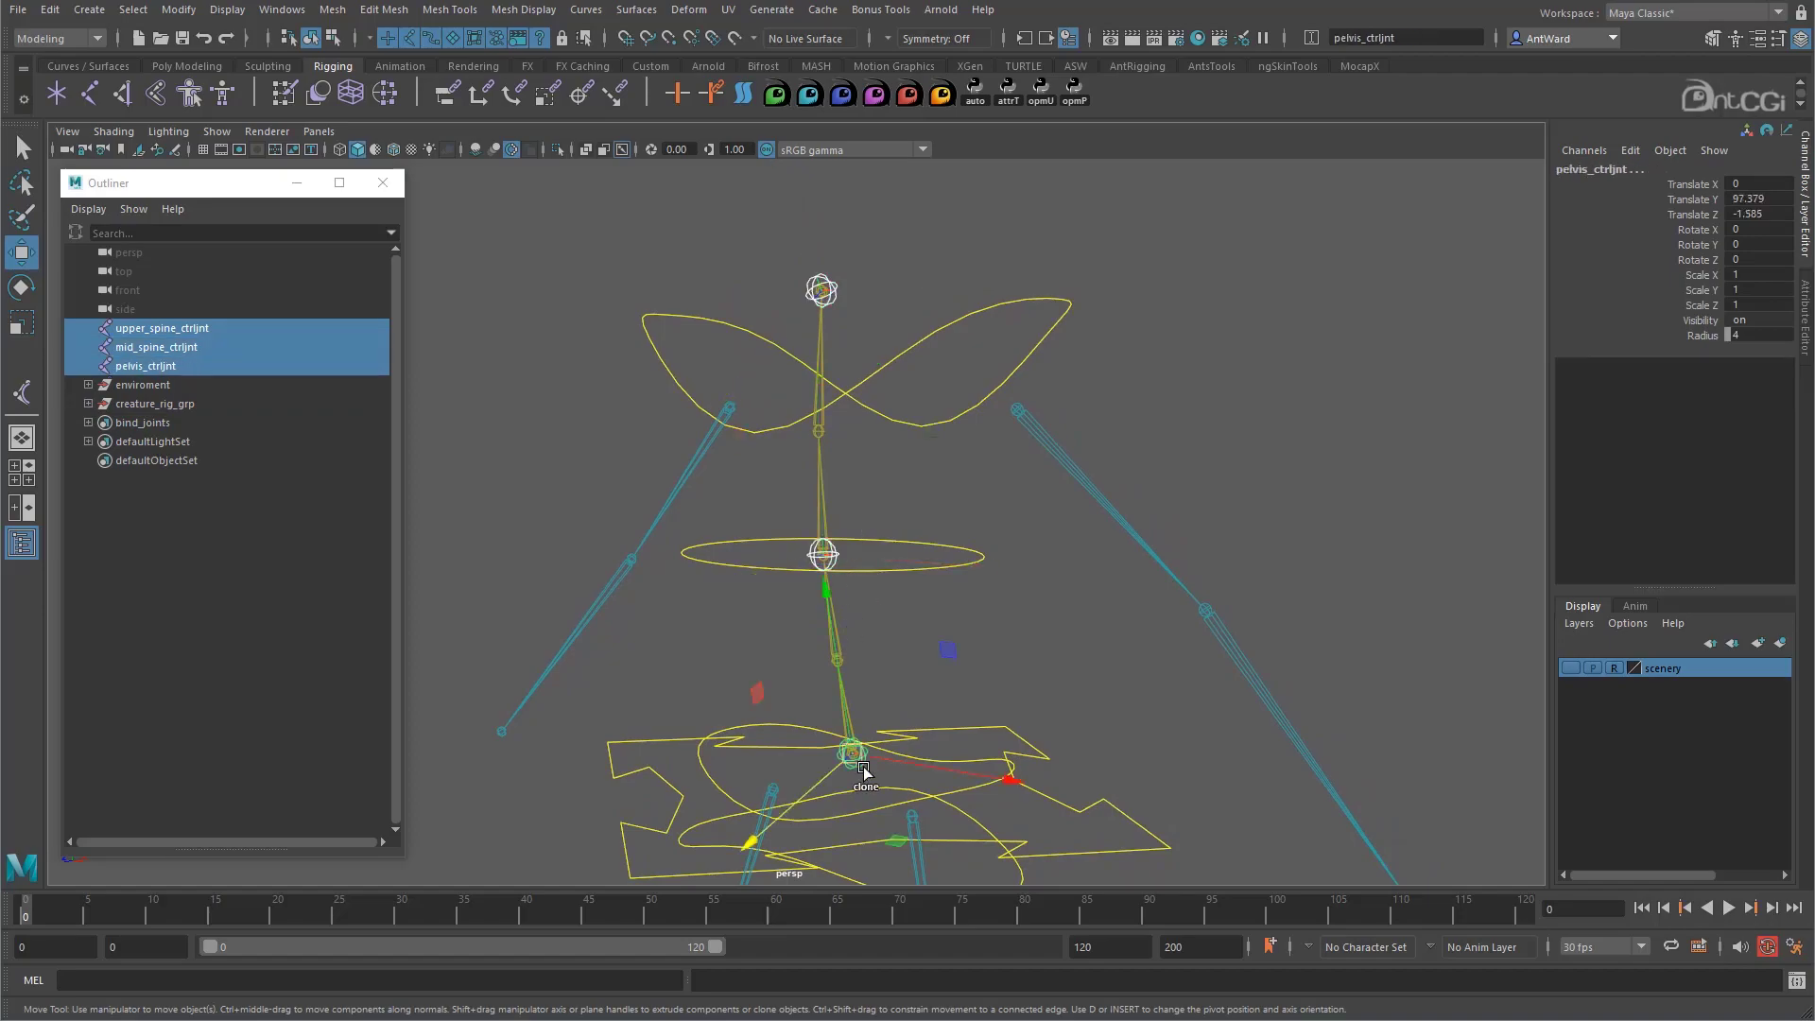
{"action": "left_click", "coordinate": [226, 10]}
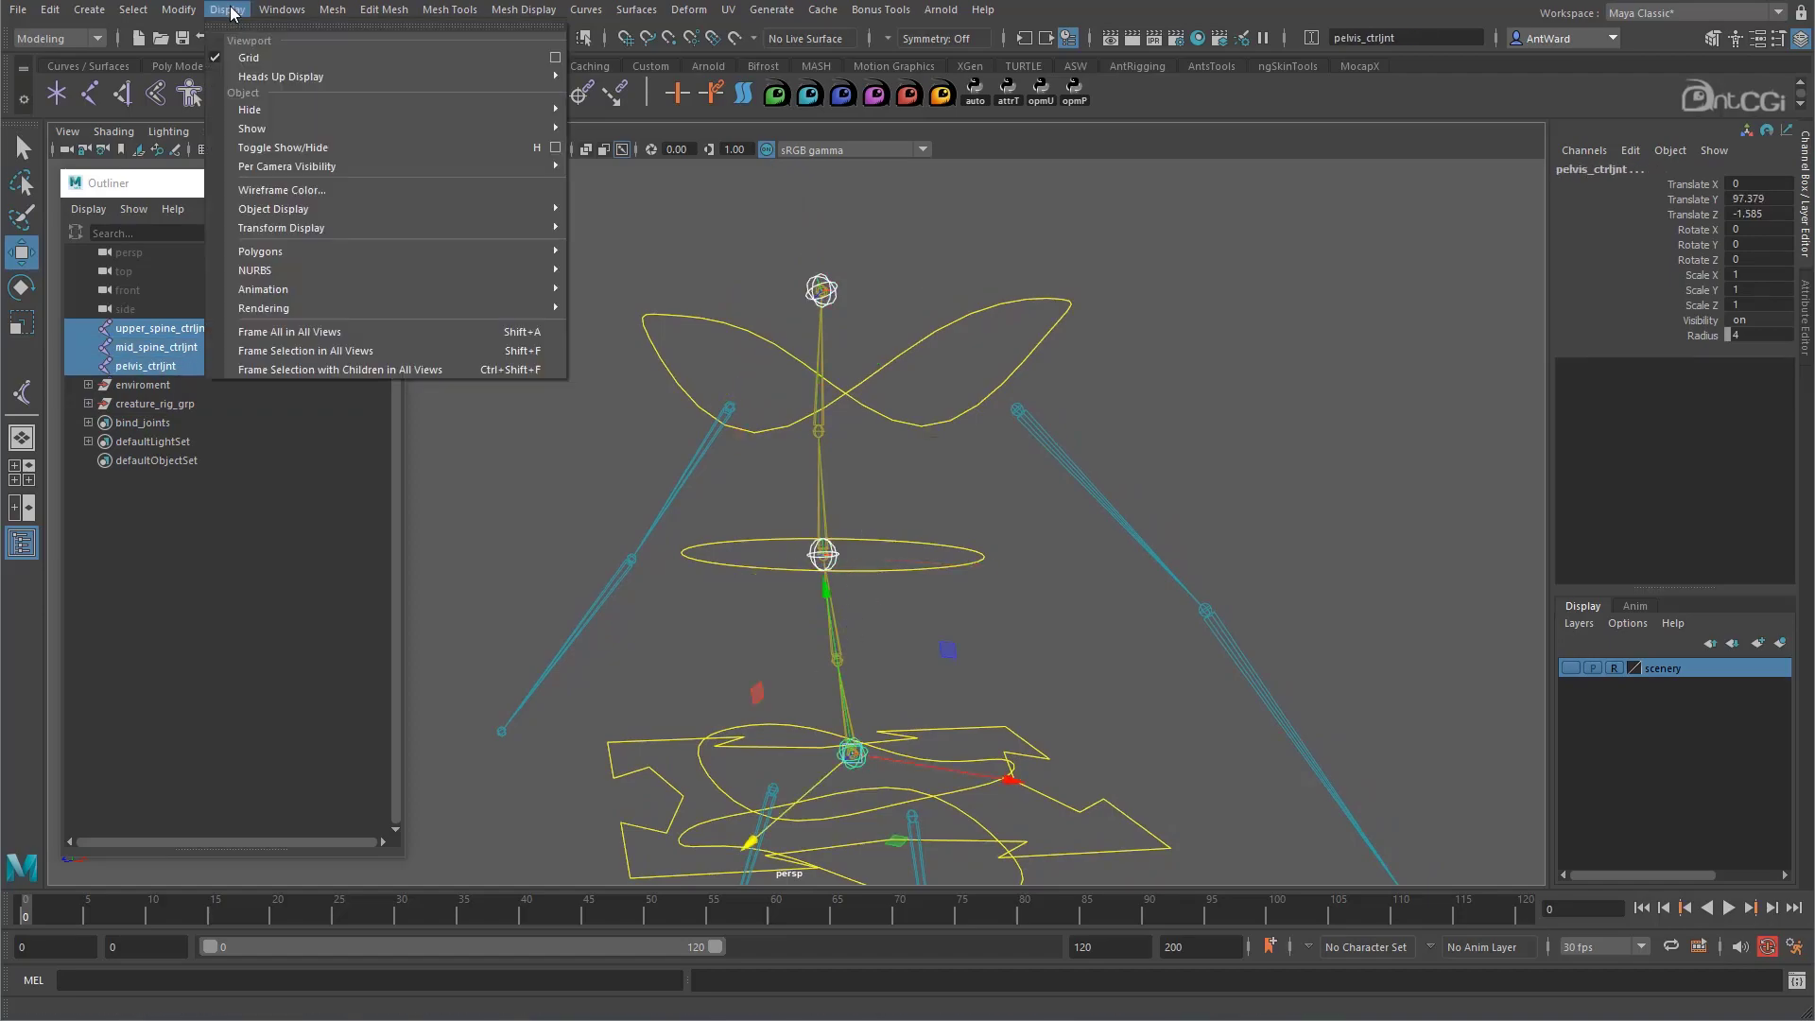
{"action": "left_click", "coordinate": [297, 190]}
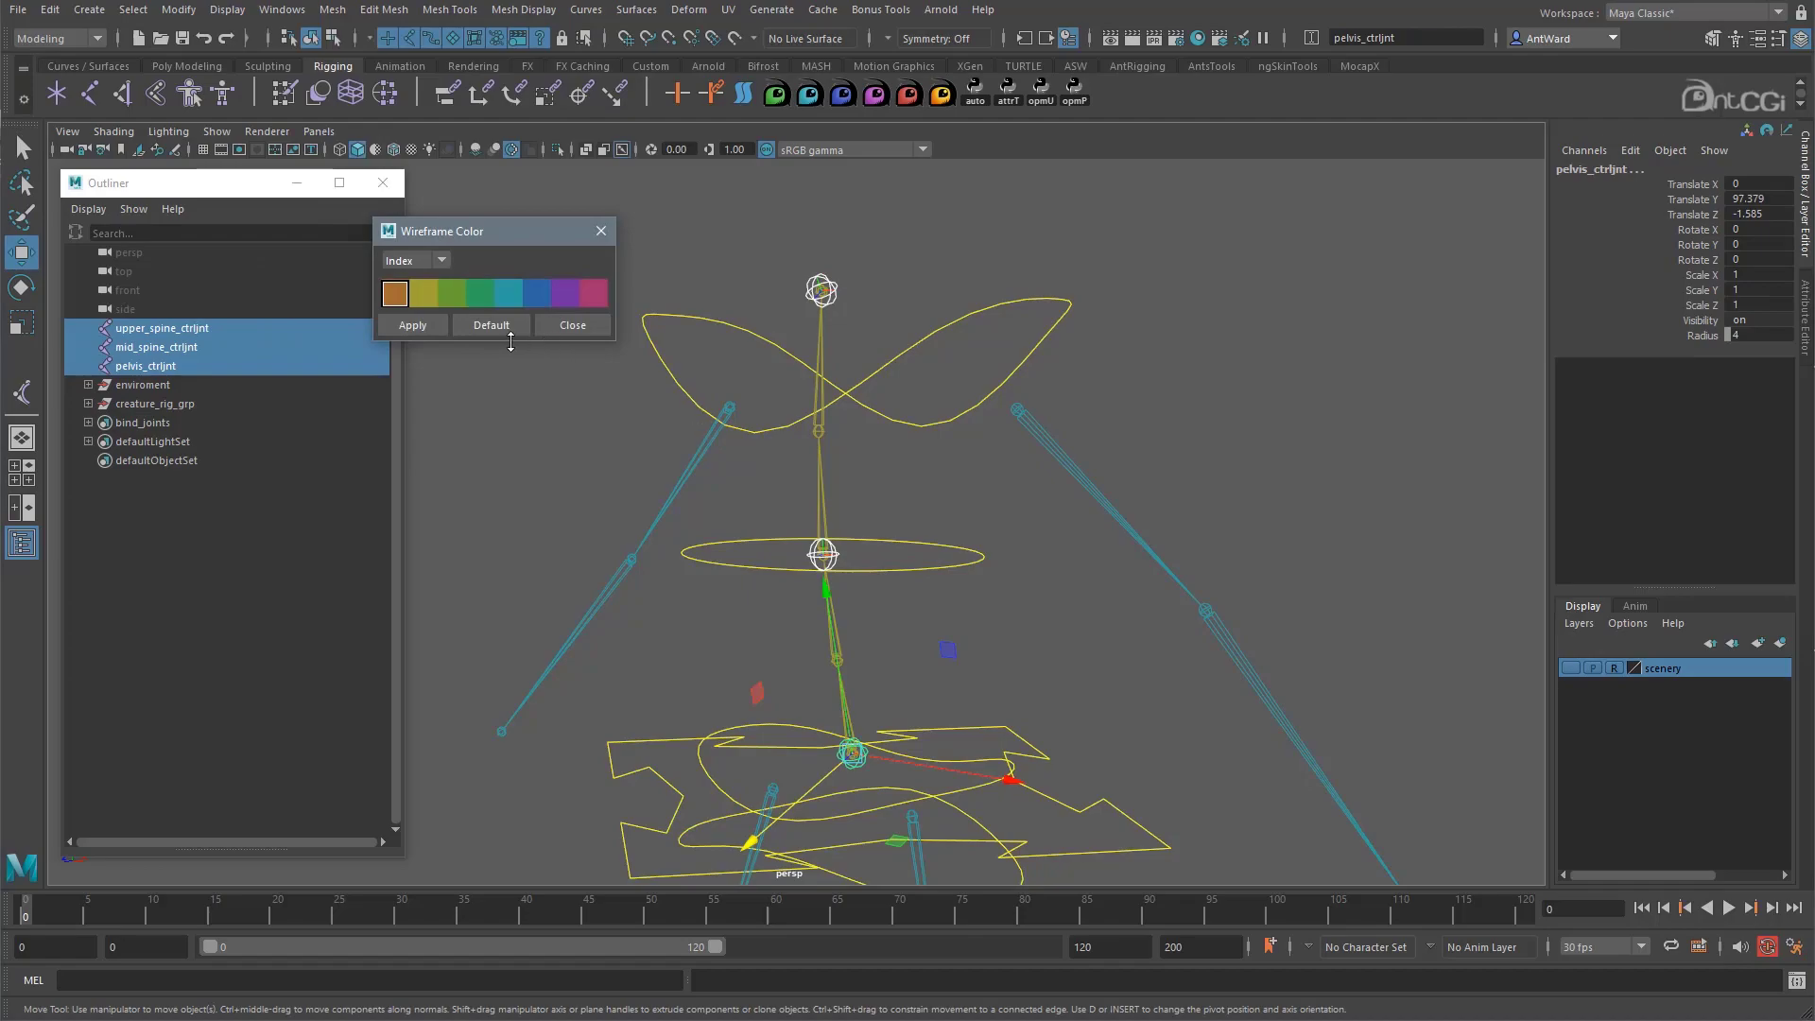
{"action": "left_click", "coordinate": [452, 294]}
{"action": "left_click", "coordinate": [419, 326]}
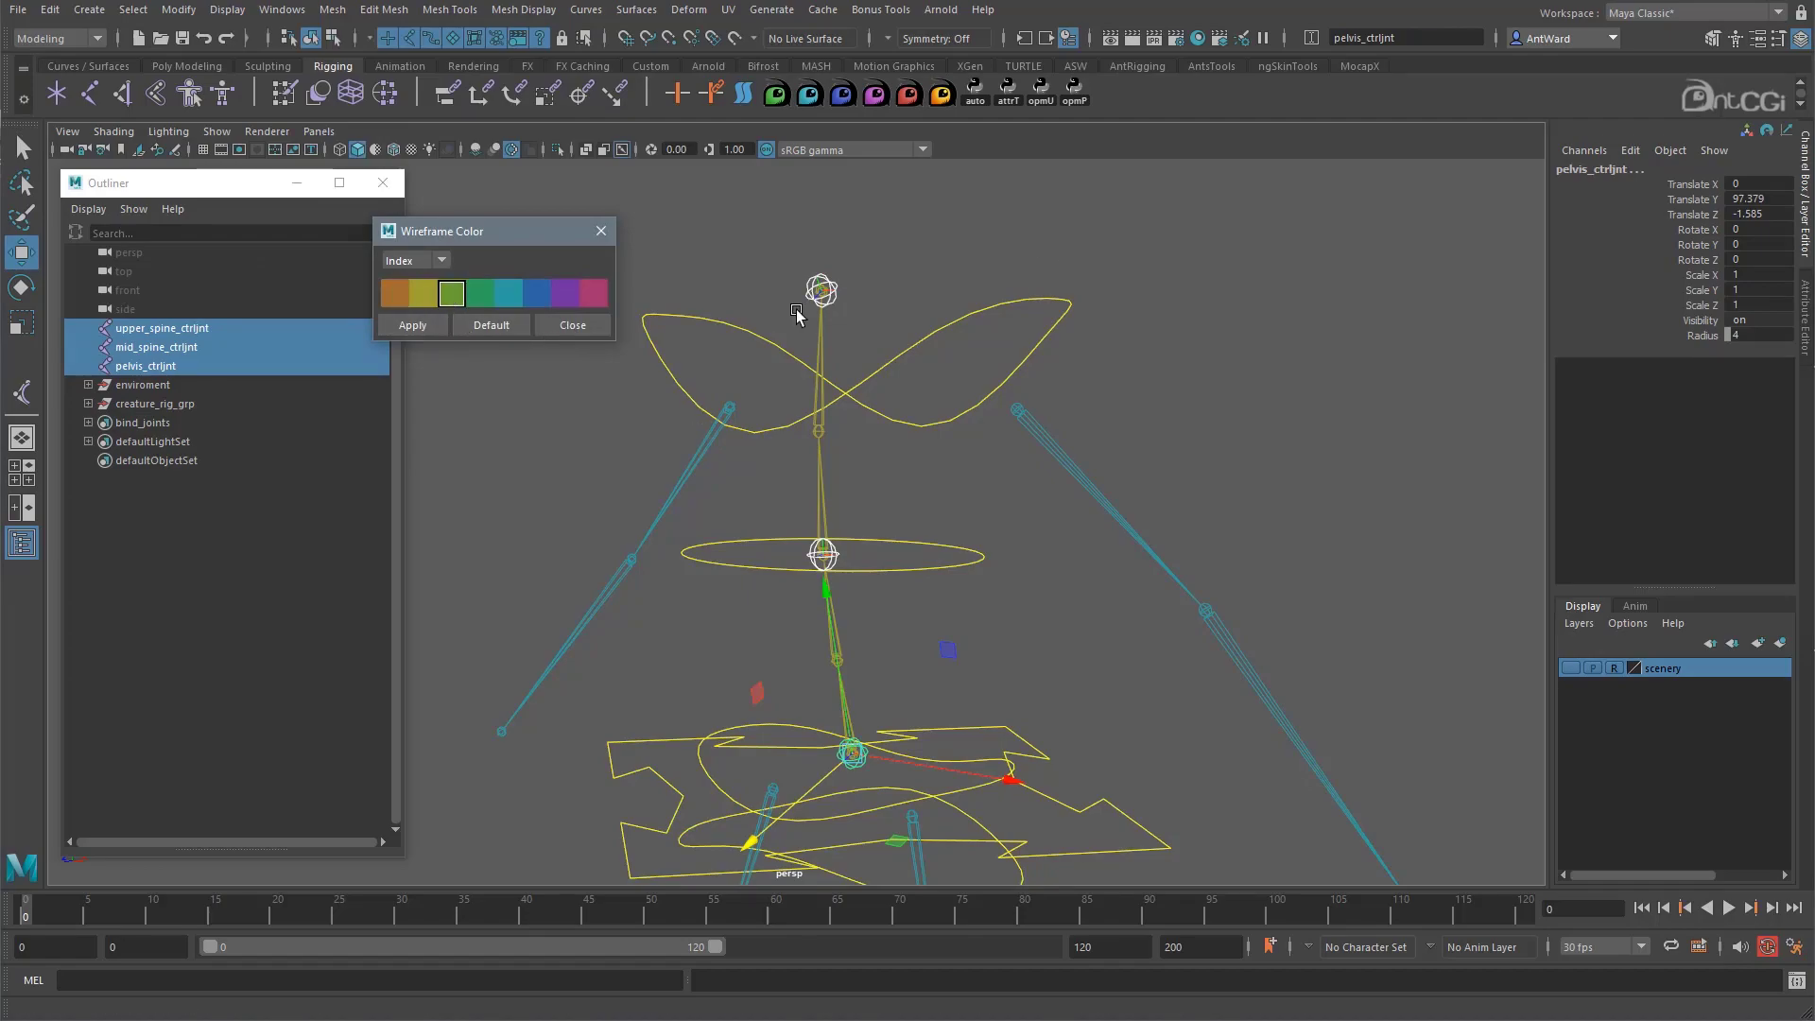
{"action": "left_click", "coordinate": [1047, 257]}
{"action": "left_click", "coordinate": [598, 231]}
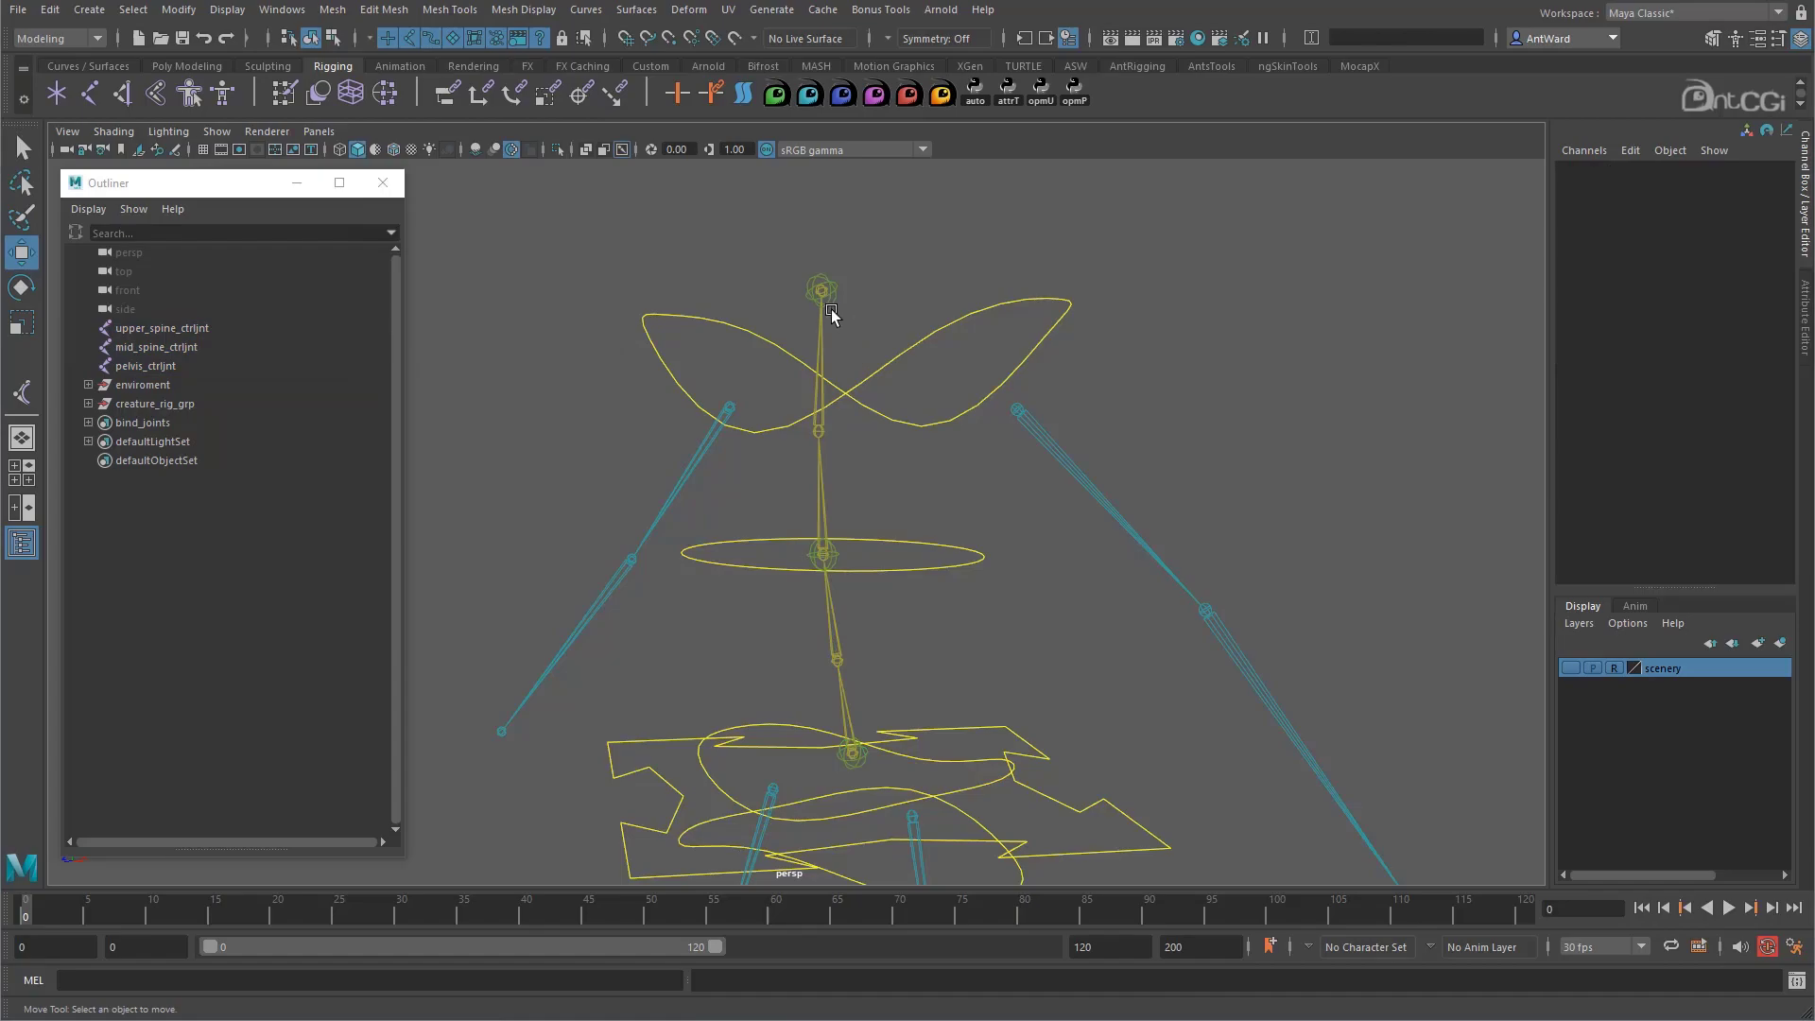
Examine the axis orientation of upper_spine_ctrljnt and compare it with lower_spine_ctrl at the pelvis
{"action": "left_click", "coordinate": [829, 297]}
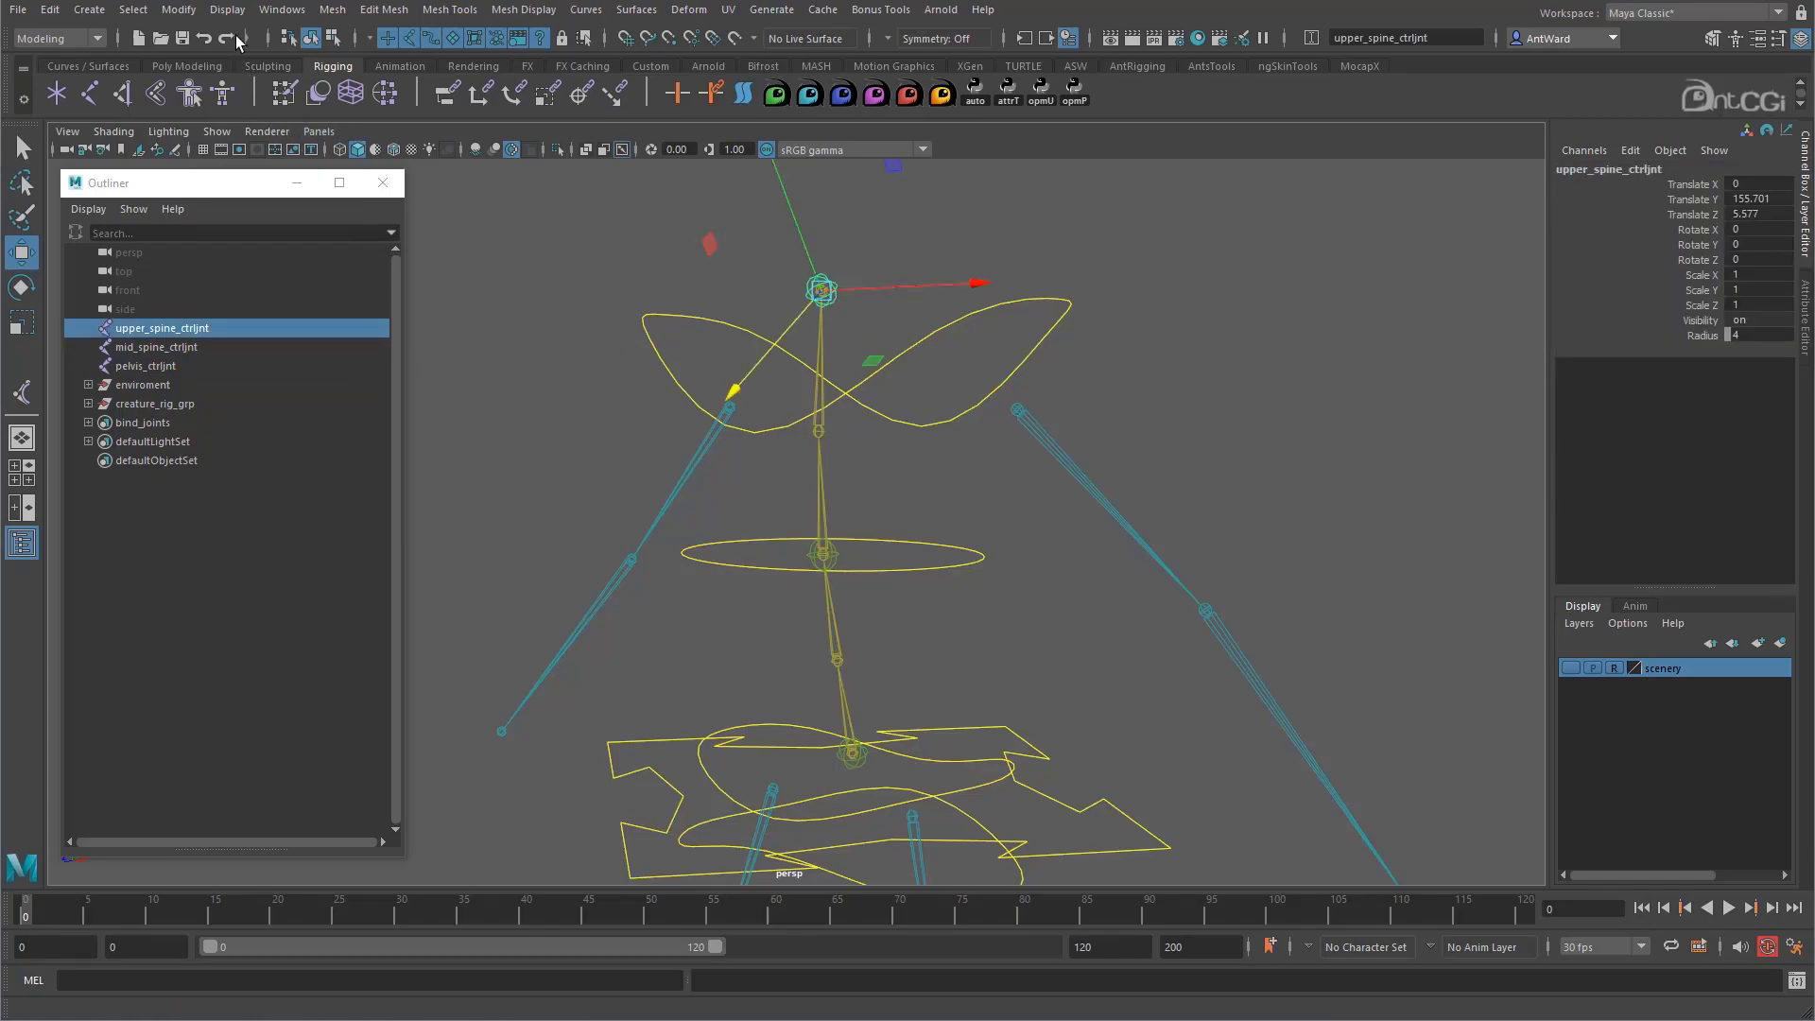
{"action": "left_click", "coordinate": [184, 14]}
{"action": "left_click", "coordinate": [185, 14]}
{"action": "left_click_drag", "start_coordinate": [864, 389], "coordinate": [854, 391], "text": "alt"}
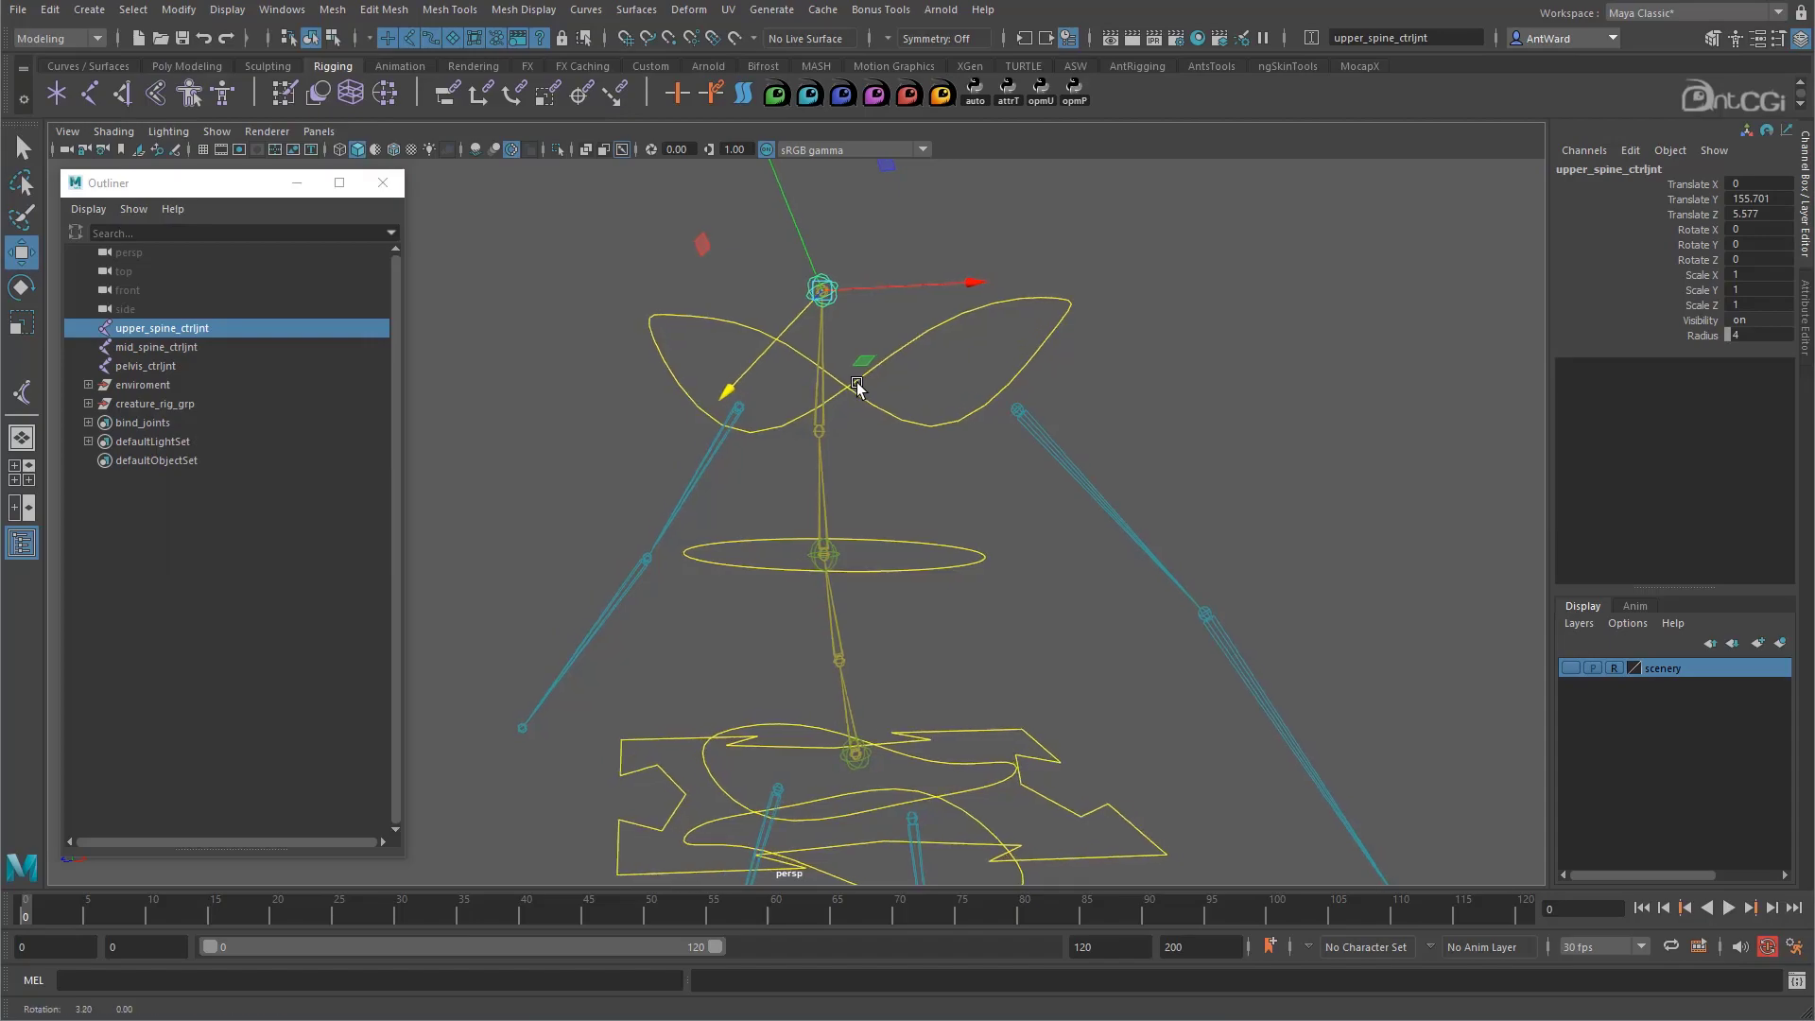
{"action": "left_click", "coordinate": [866, 765]}
{"action": "left_click", "coordinate": [856, 764]}
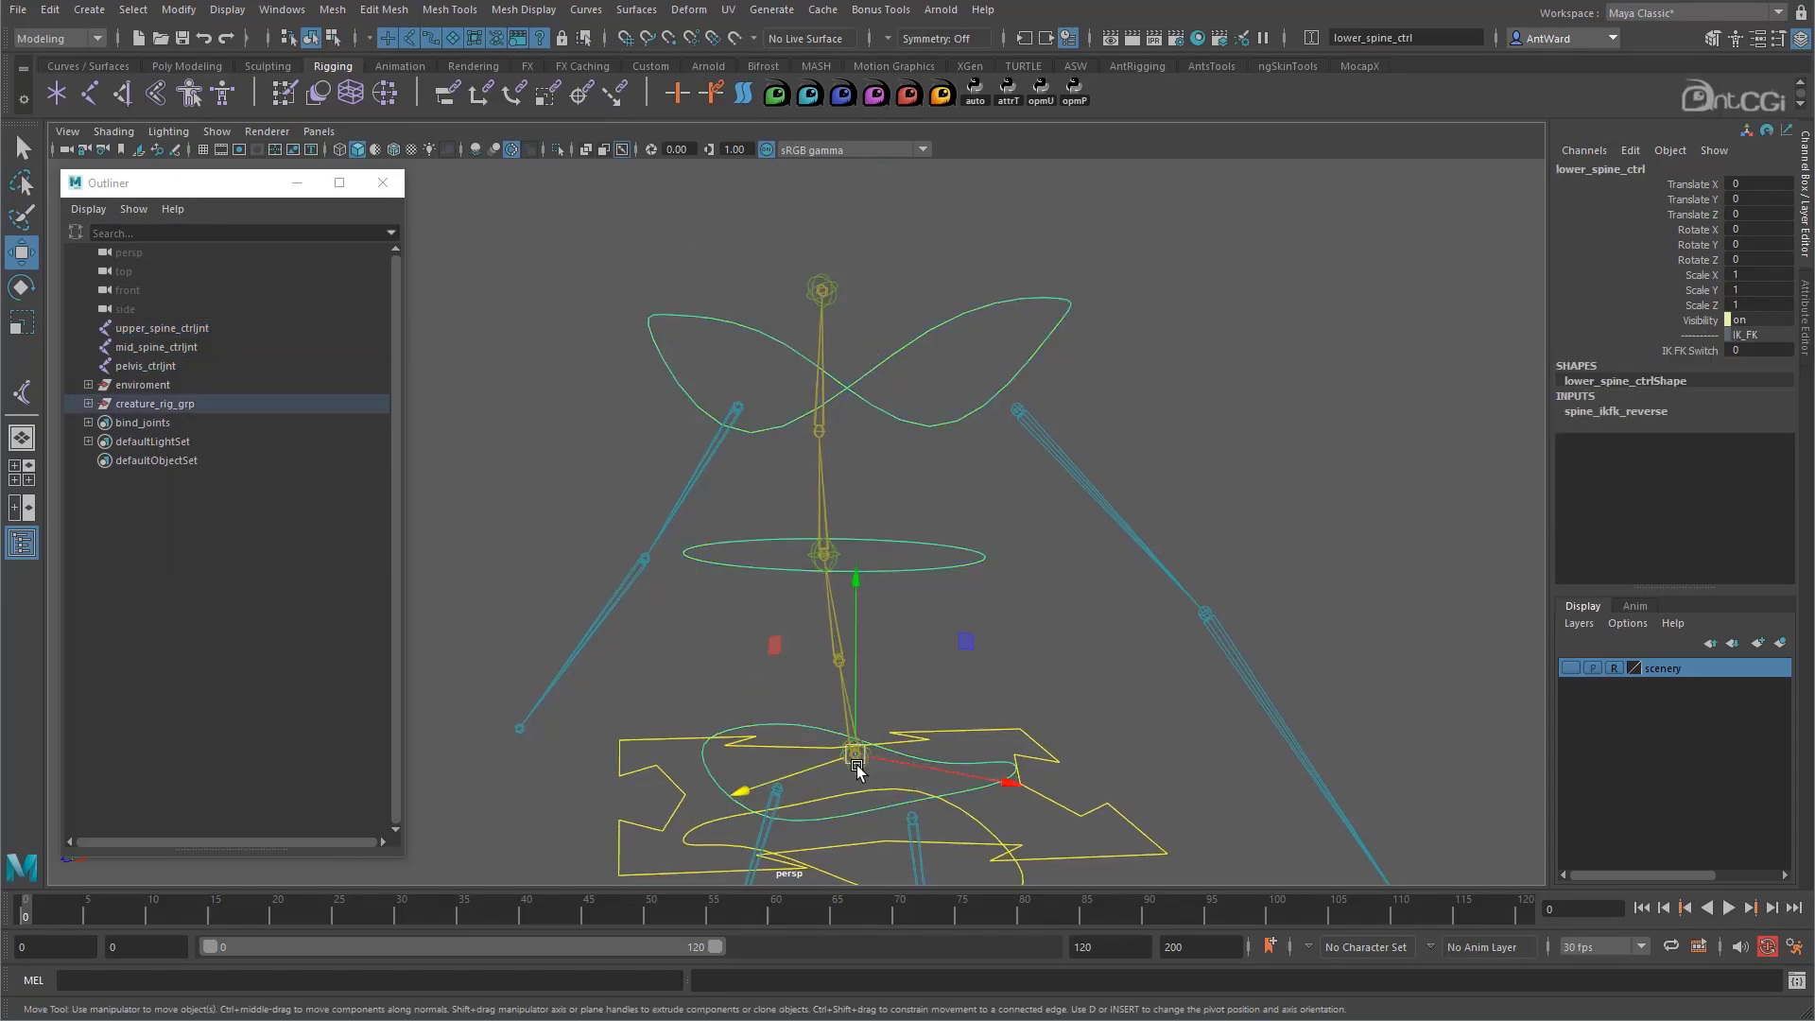
{"action": "left_click", "coordinate": [933, 647]}
Orient upper_spine_ctrljnt and pelvis_ctrljnt to the world with Orient Joint, leaving mid_spine_ctrljnt out
{"action": "left_click", "coordinate": [855, 763]}
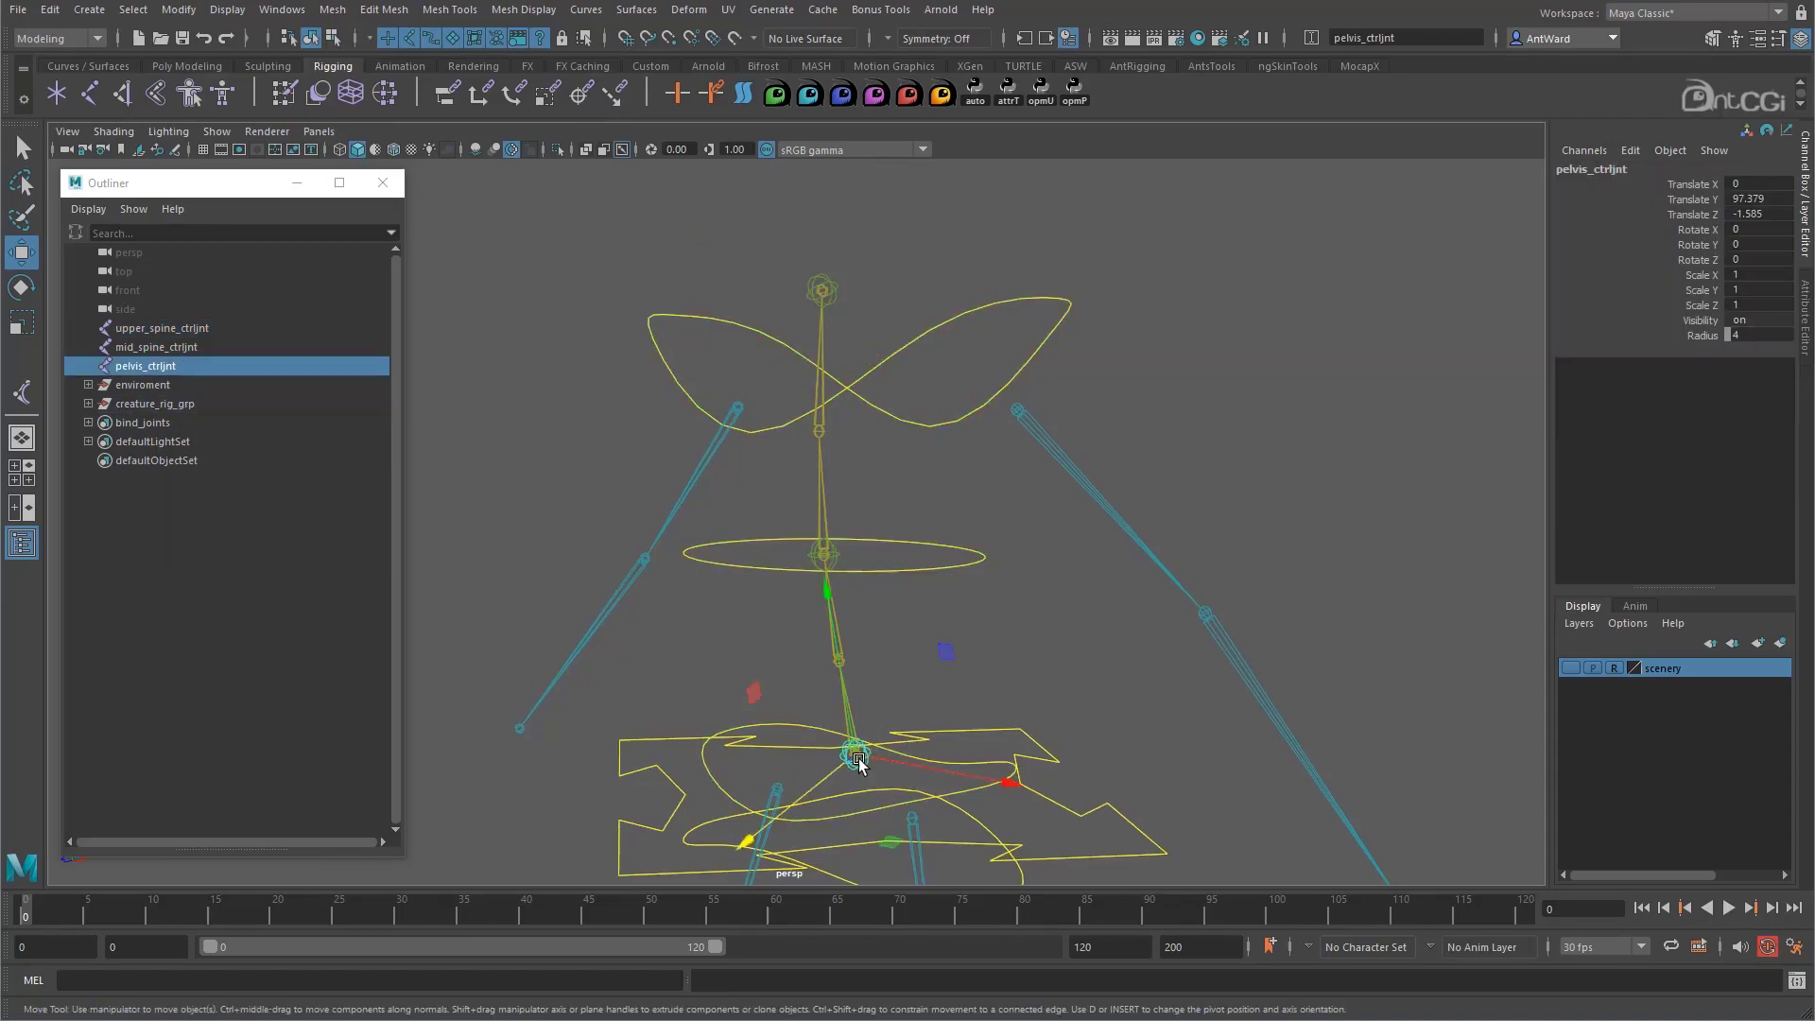
{"action": "left_click", "coordinate": [835, 299], "text": "shift"}
{"action": "key", "text": "space"}
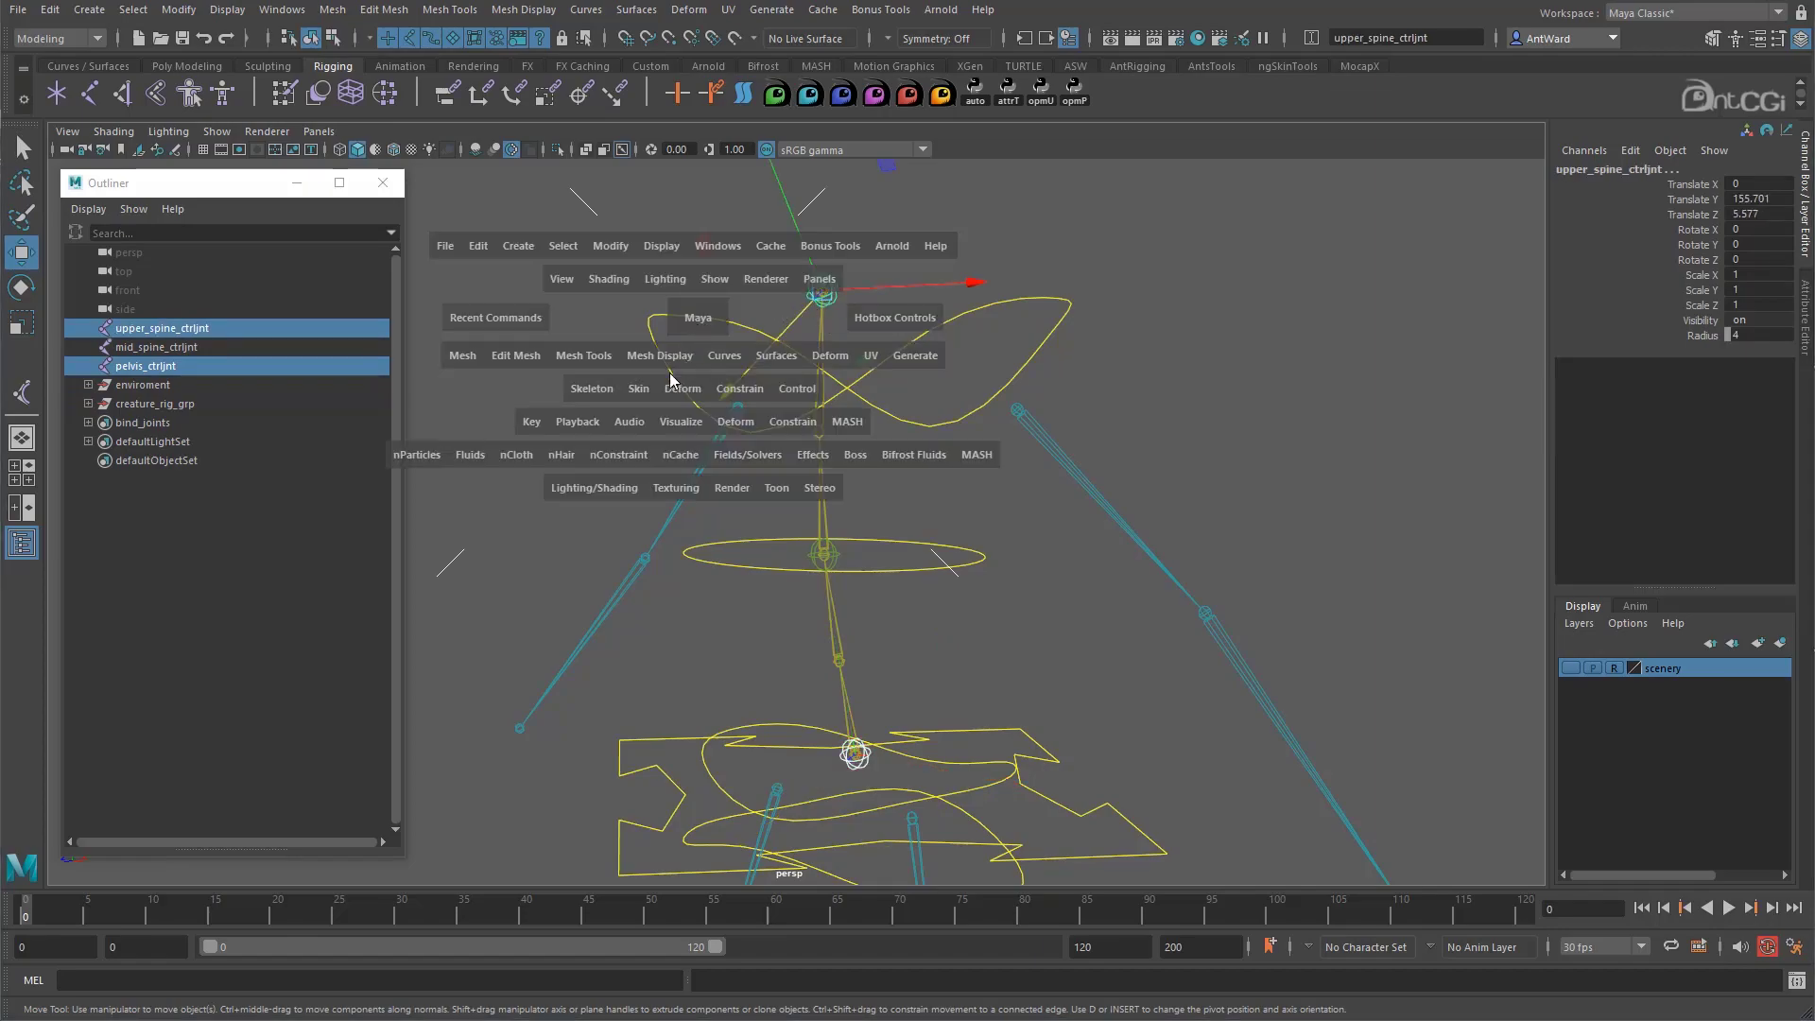
{"action": "left_click", "coordinate": [592, 387]}
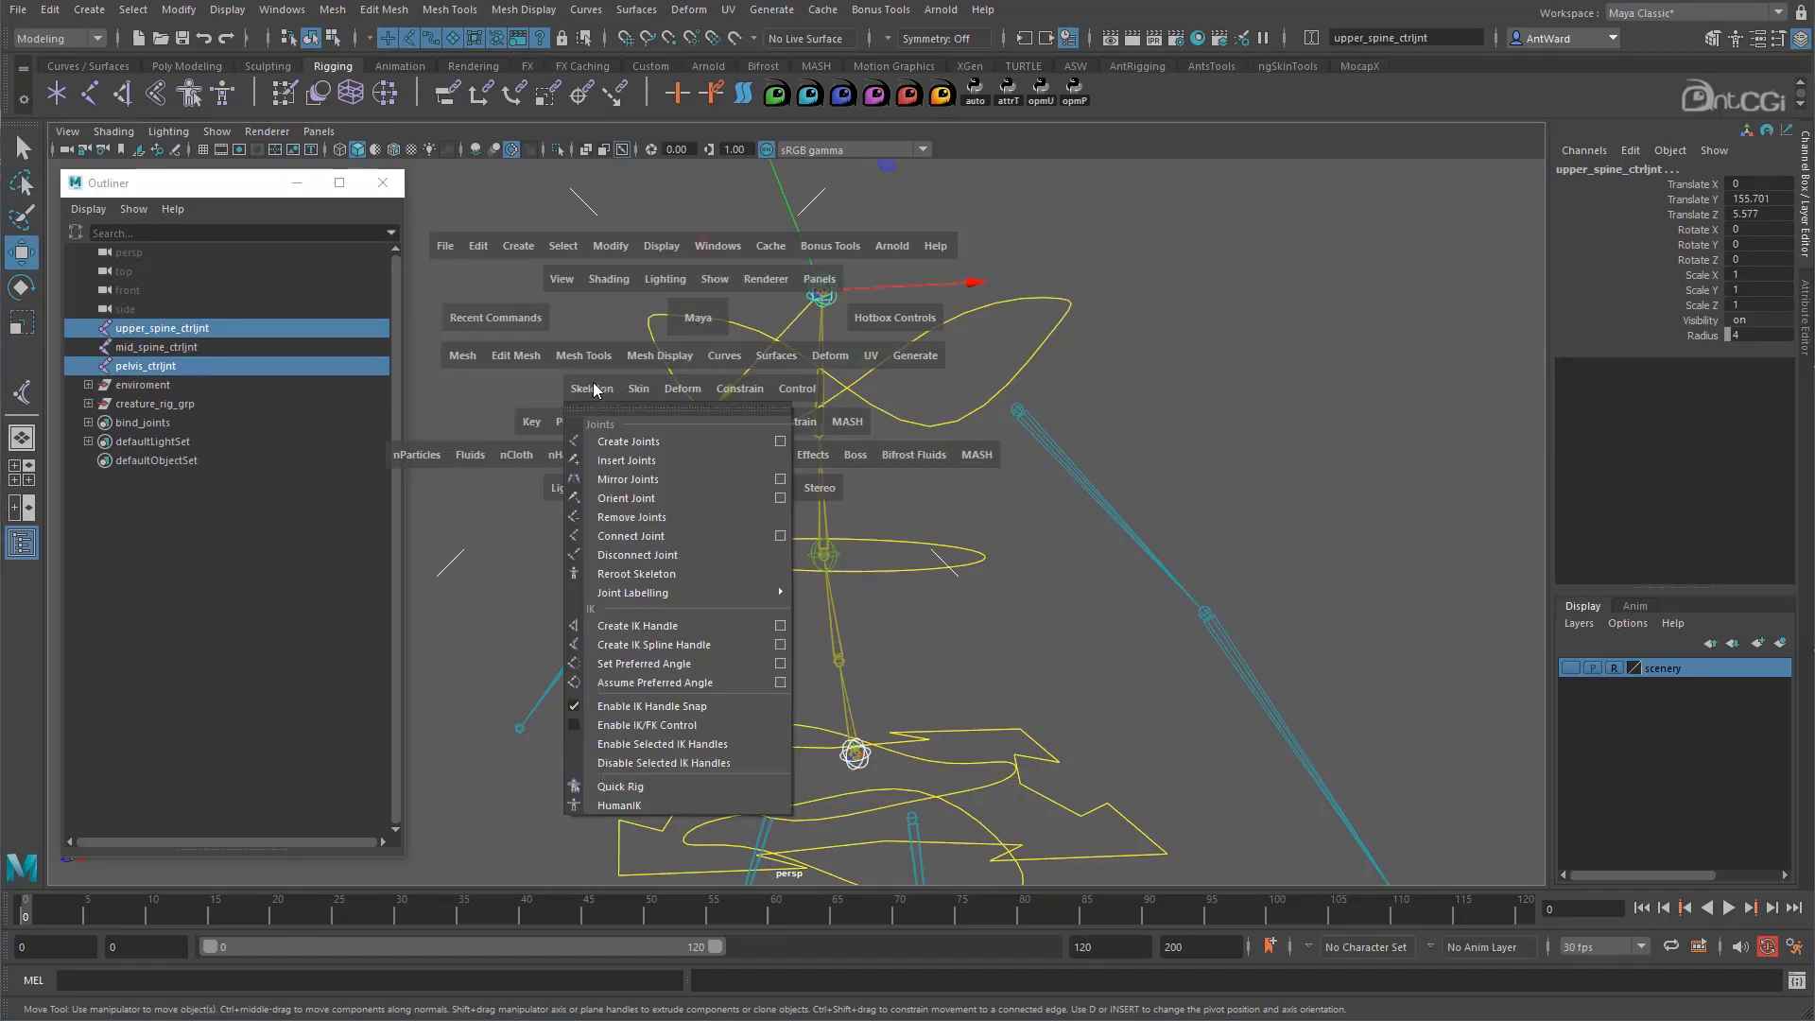
{"action": "left_click", "coordinate": [781, 499]}
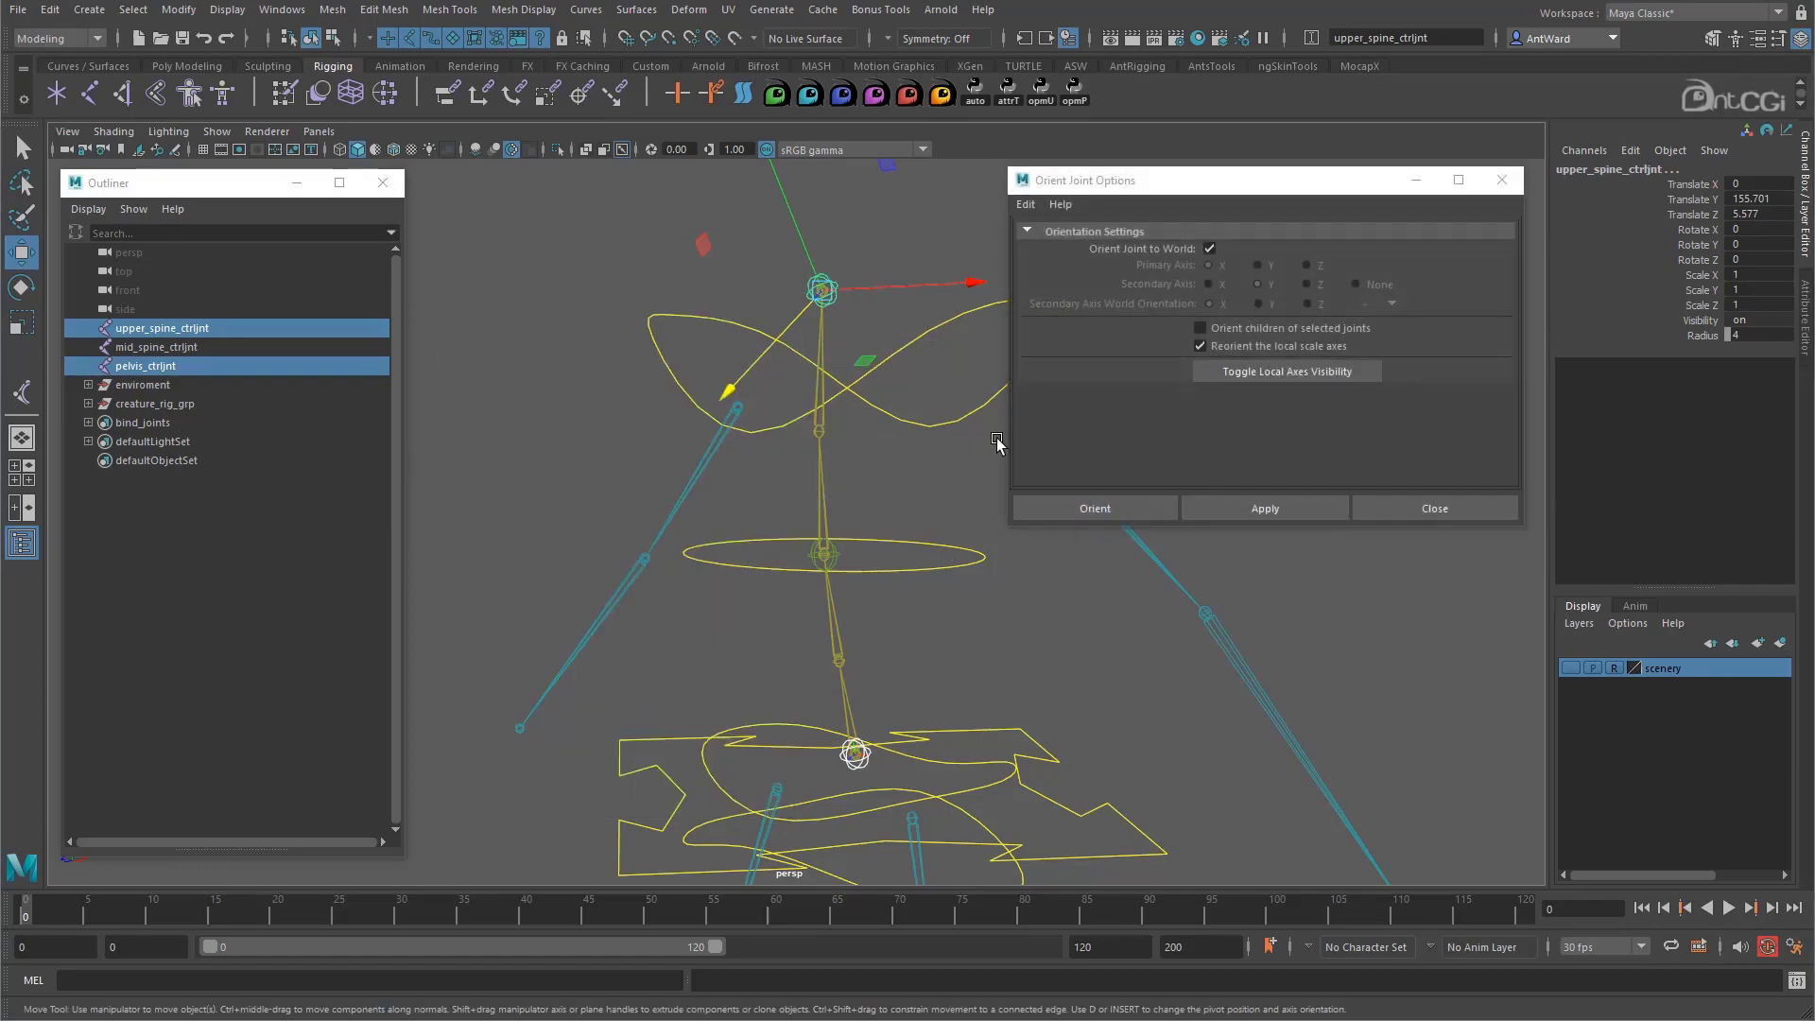
{"action": "left_click", "coordinate": [1272, 511]}
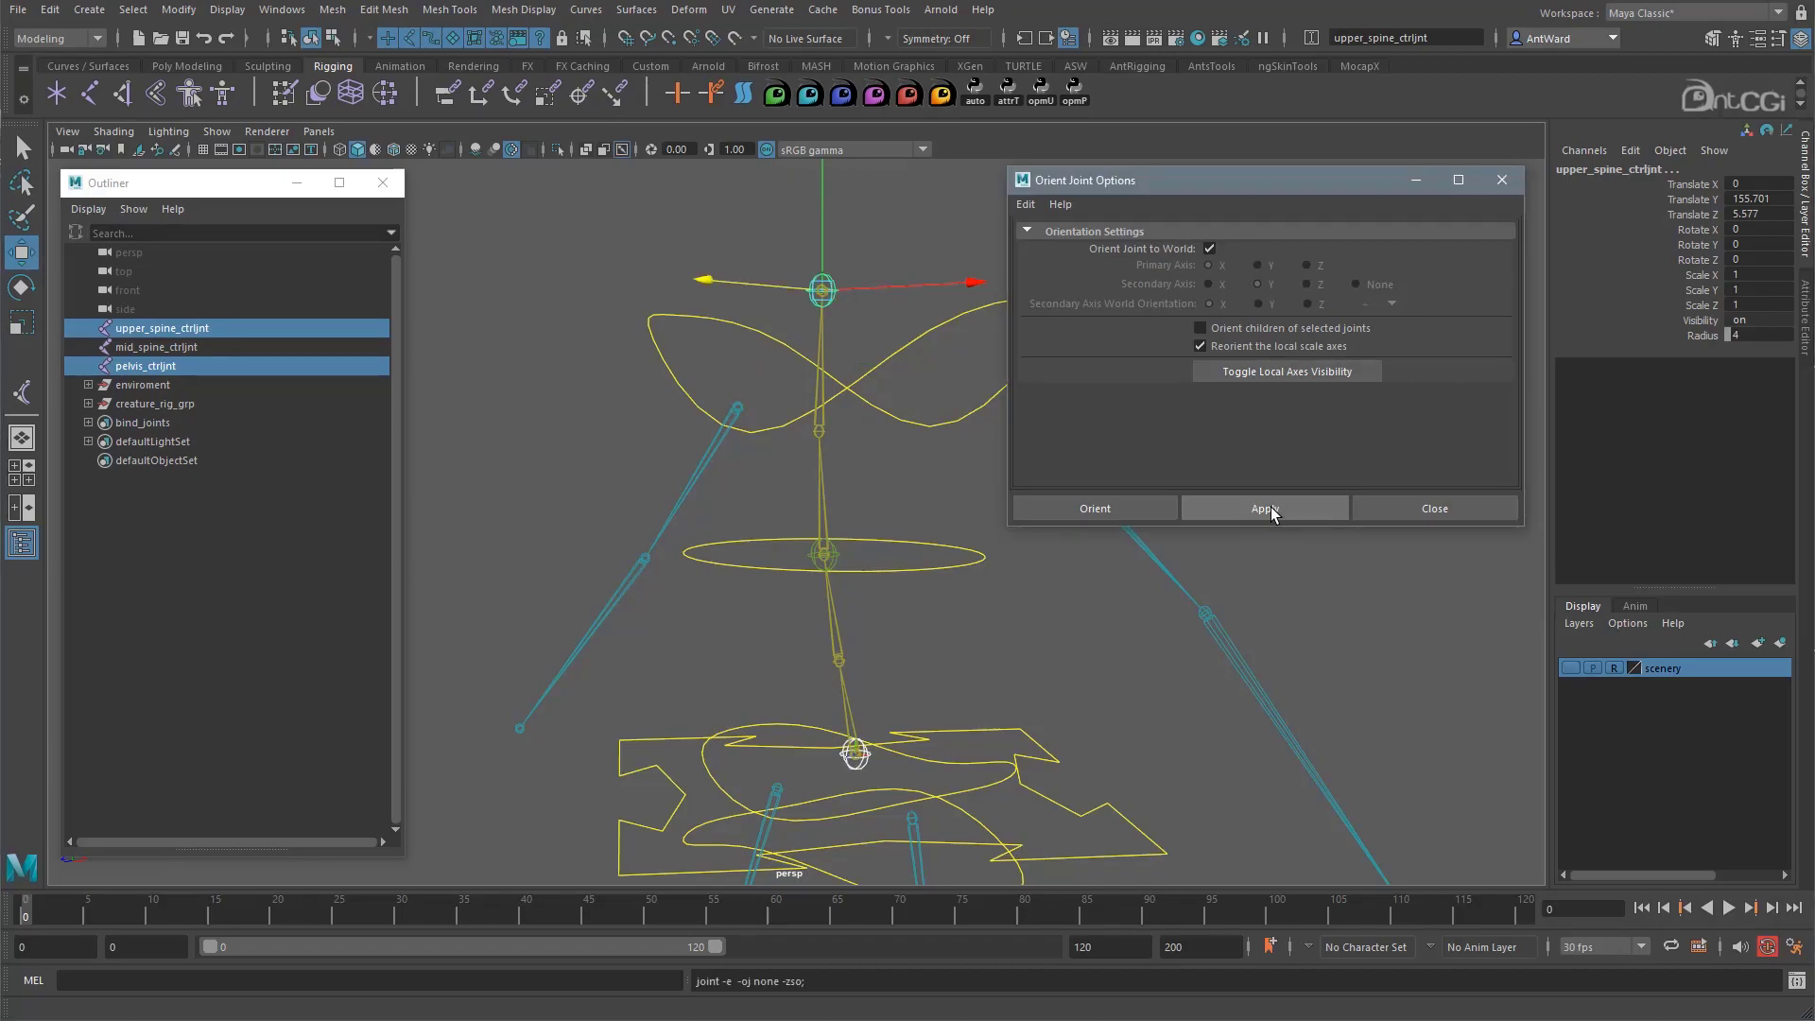
{"action": "left_click", "coordinate": [1425, 507]}
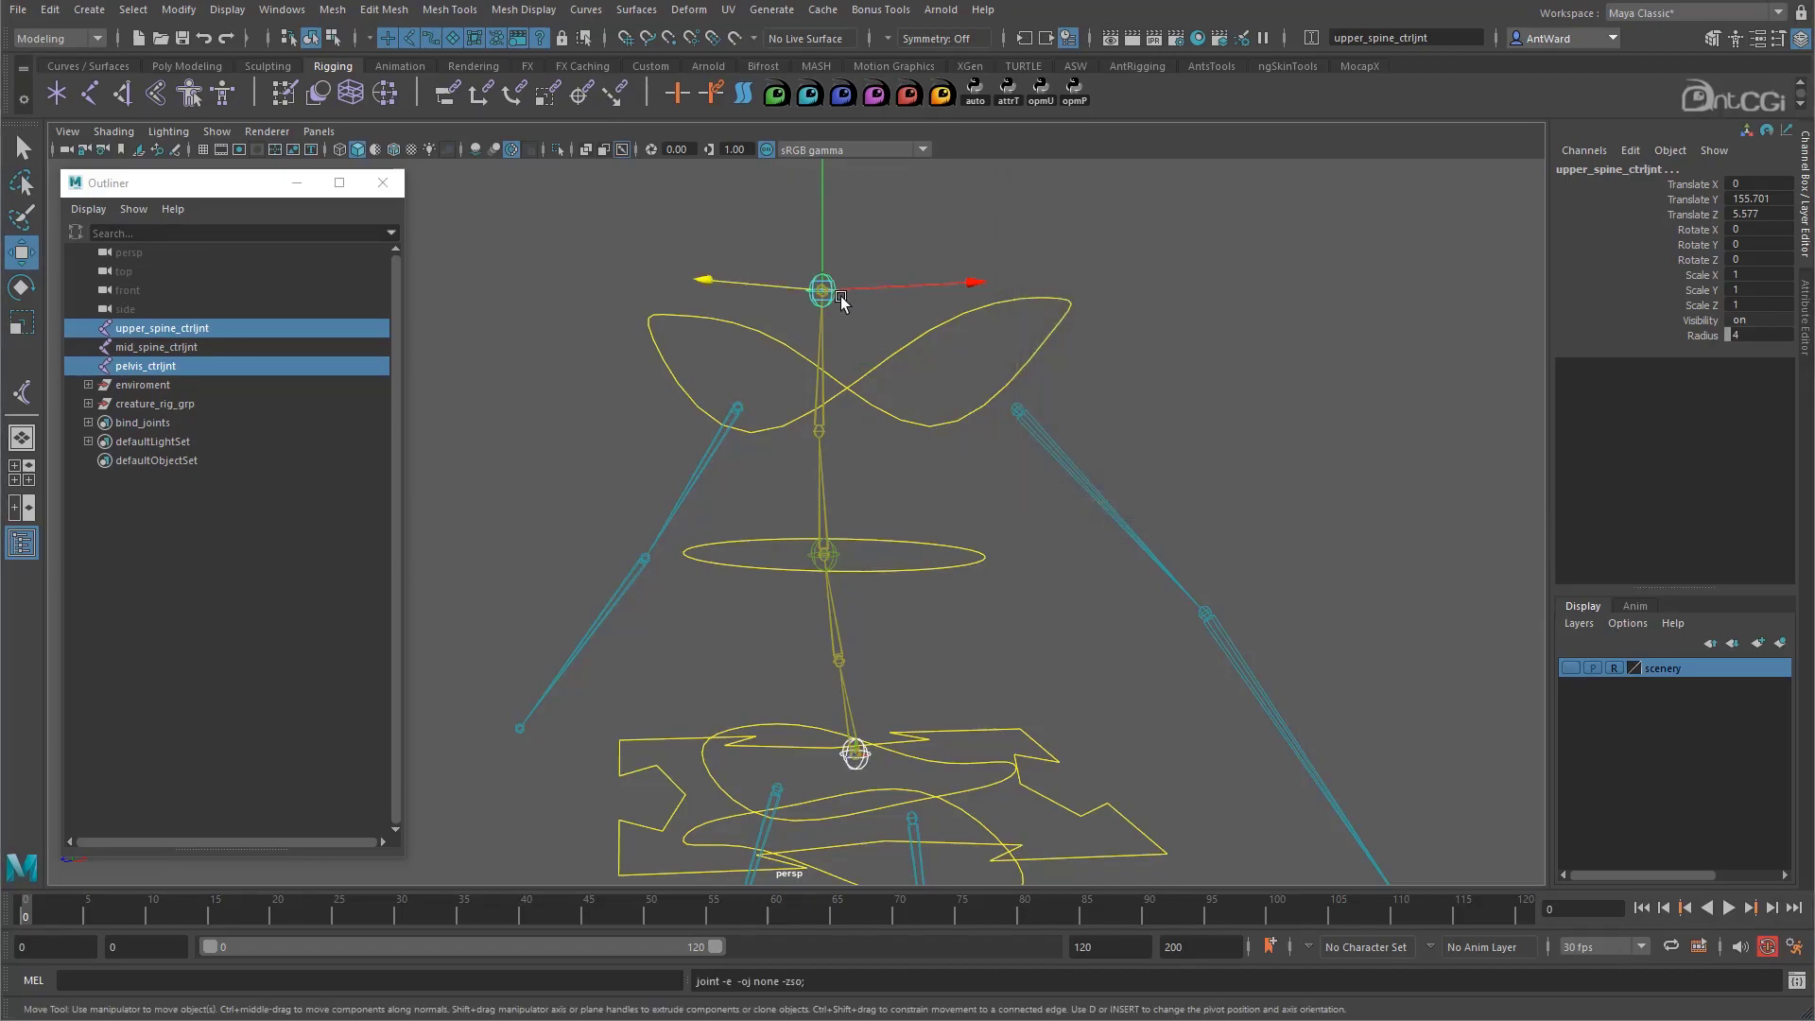
Transfer pelvis_ctrljnt's transforms into its offset parent matrix with the opmP script
{"action": "left_click", "coordinate": [868, 767]}
{"action": "left_click", "coordinate": [868, 768]}
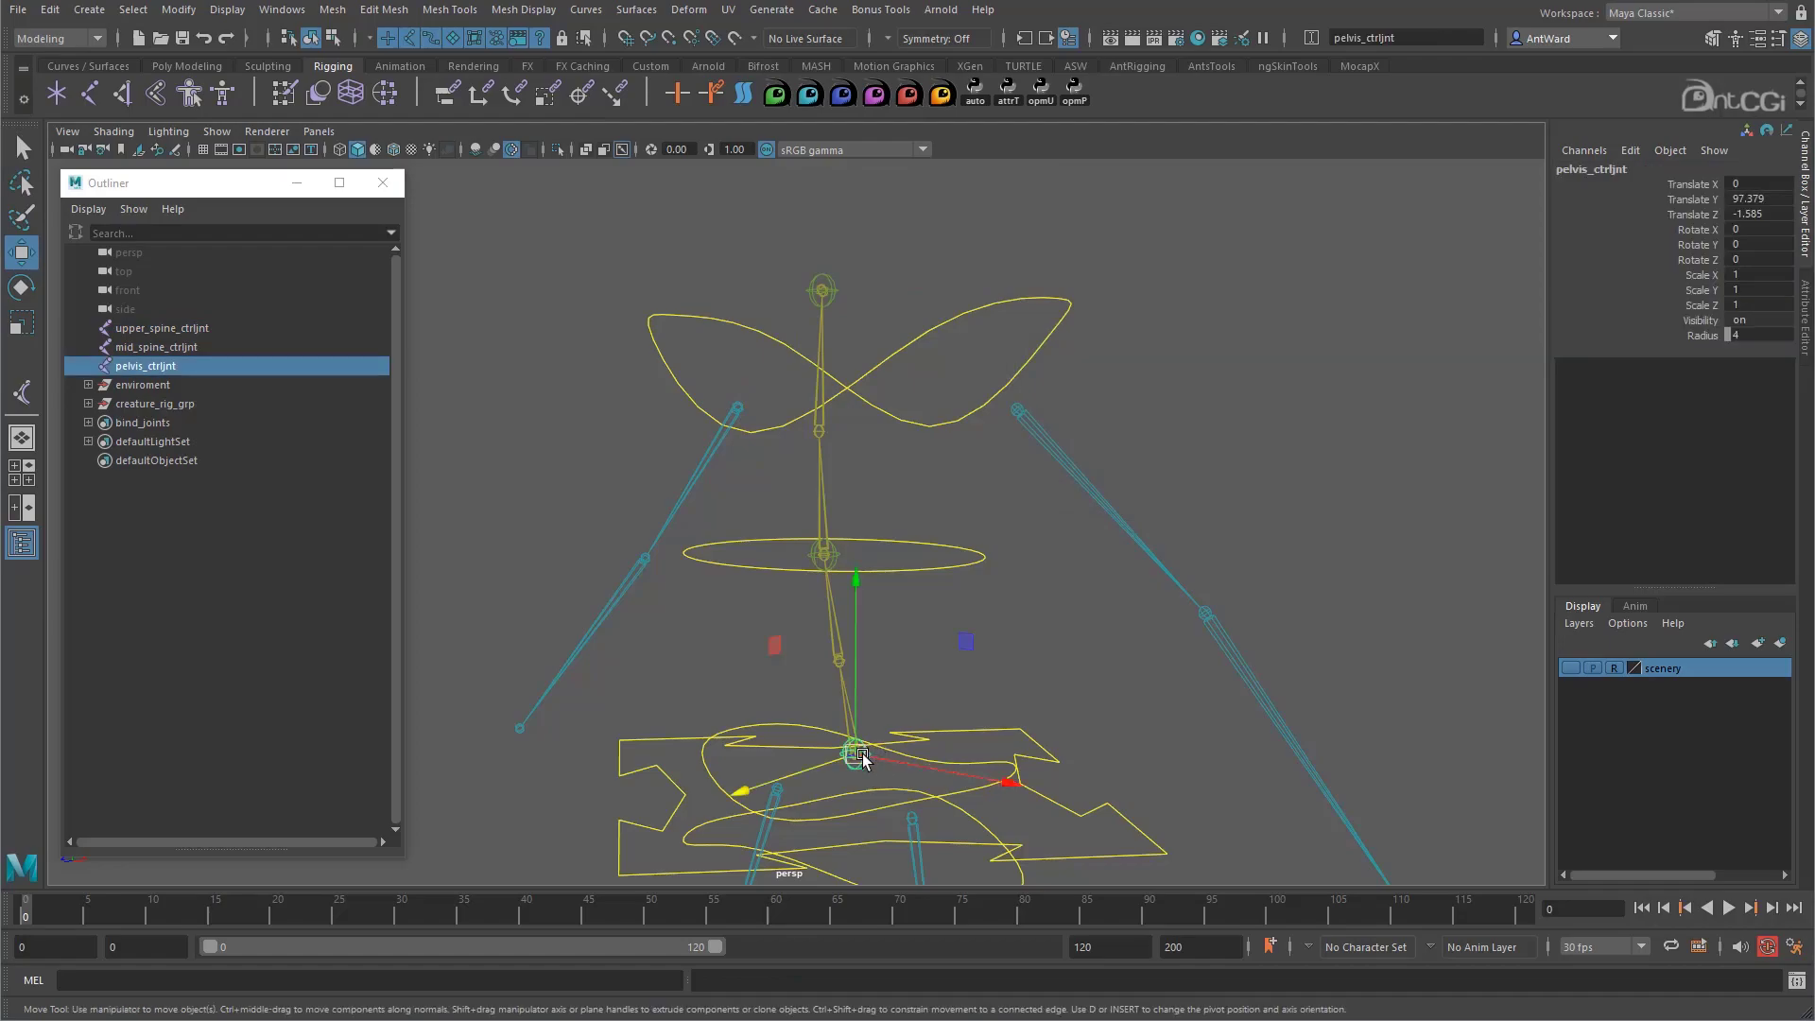
{"action": "left_click_drag", "start_coordinate": [1038, 440], "coordinate": [1017, 444], "text": "alt"}
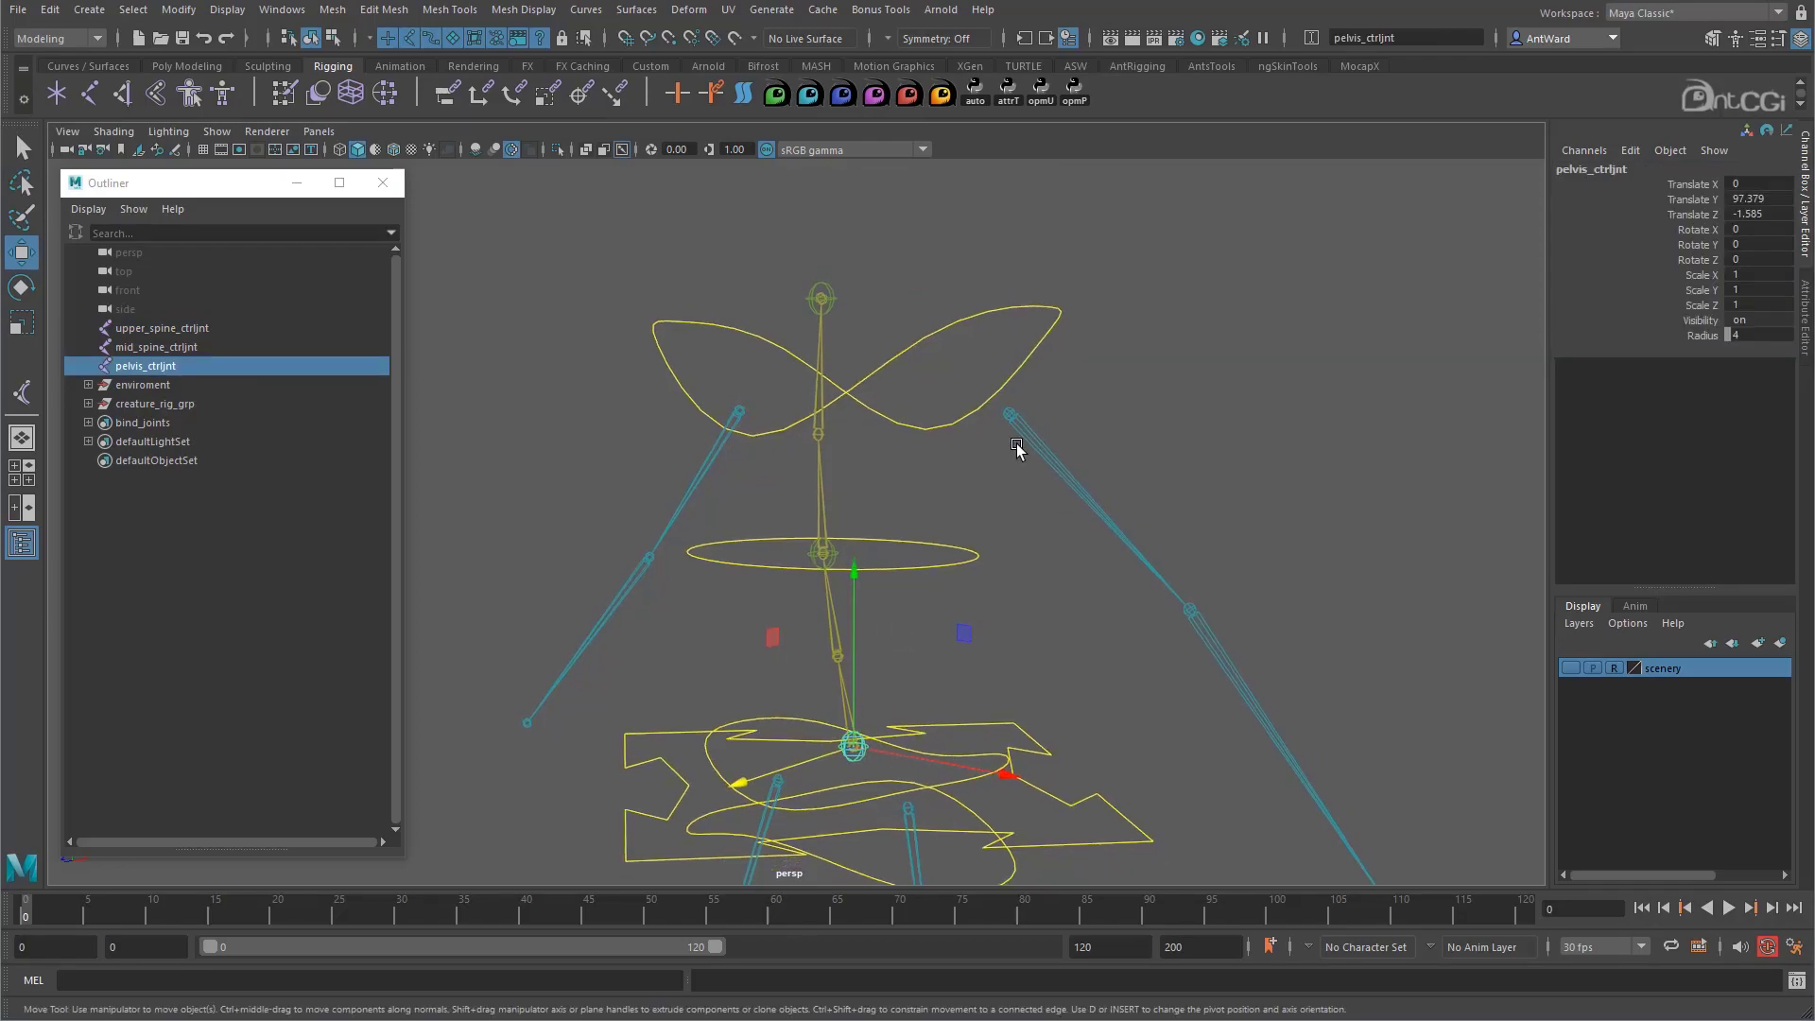
{"action": "left_click", "coordinate": [1803, 318]}
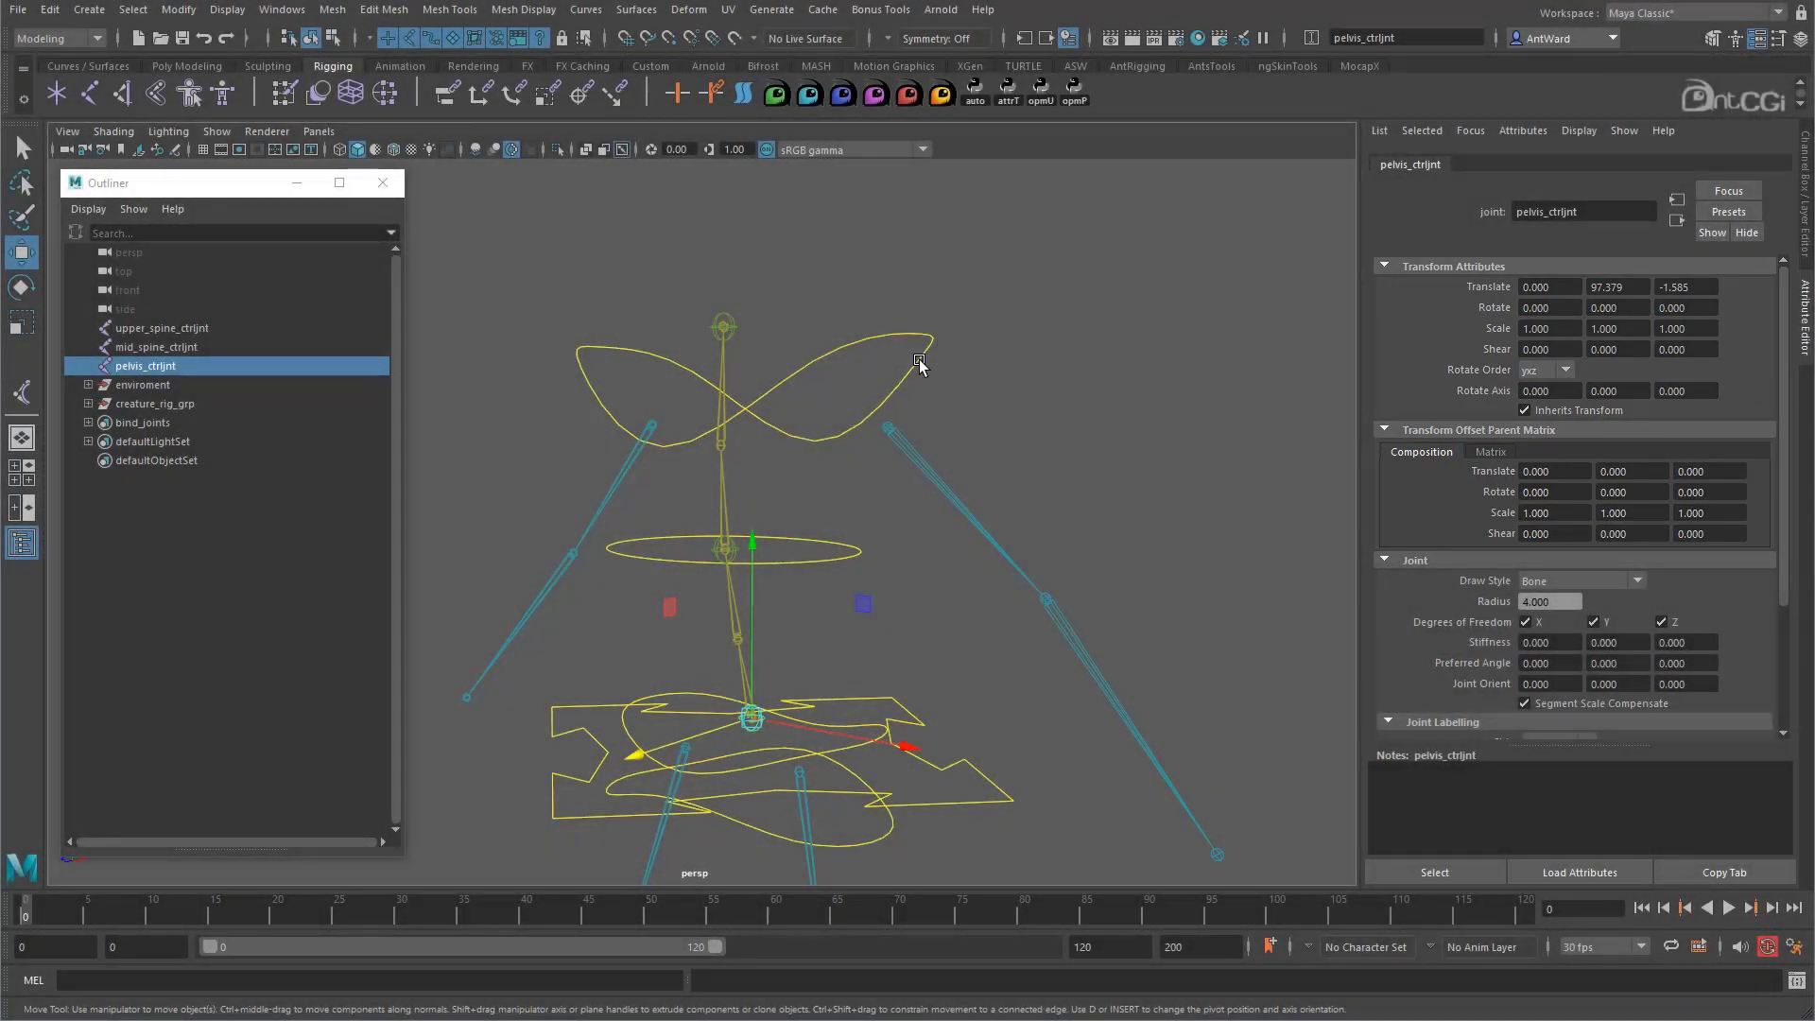
{"action": "left_click_drag", "start_coordinate": [919, 359], "coordinate": [927, 359], "text": "alt"}
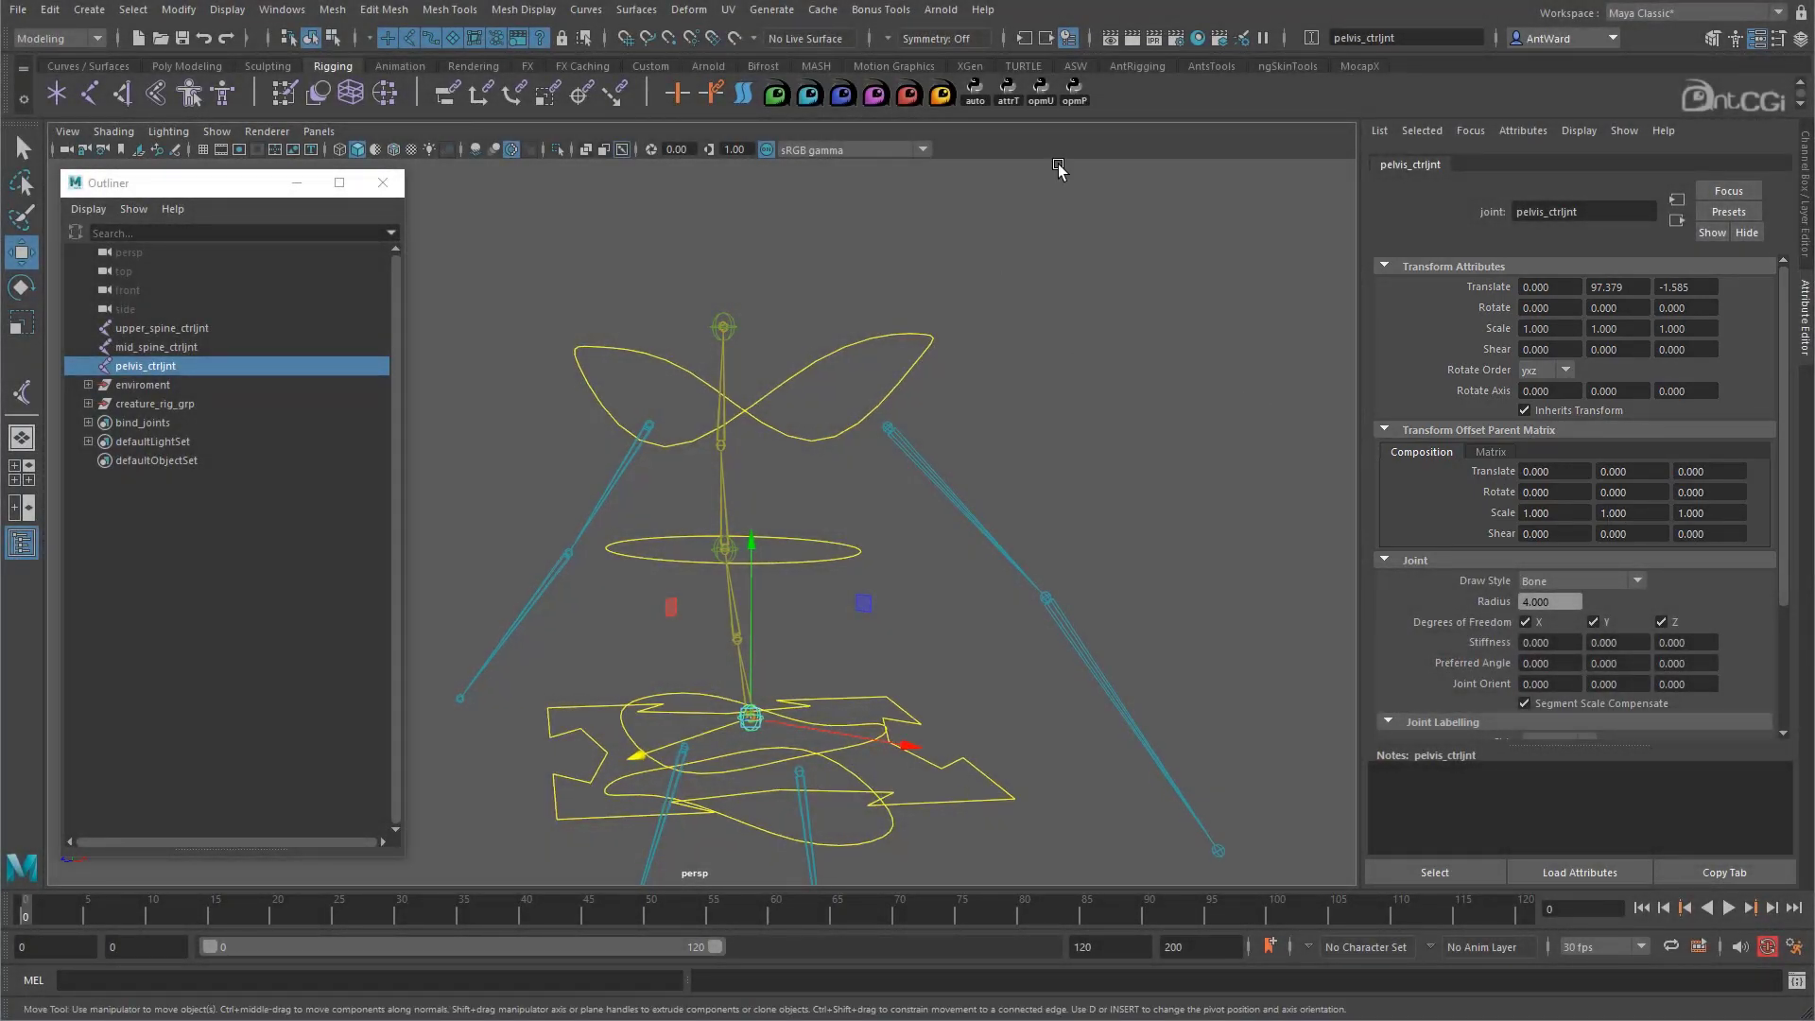
{"action": "left_click", "coordinate": [1074, 88]}
{"action": "left_click", "coordinate": [822, 480]}
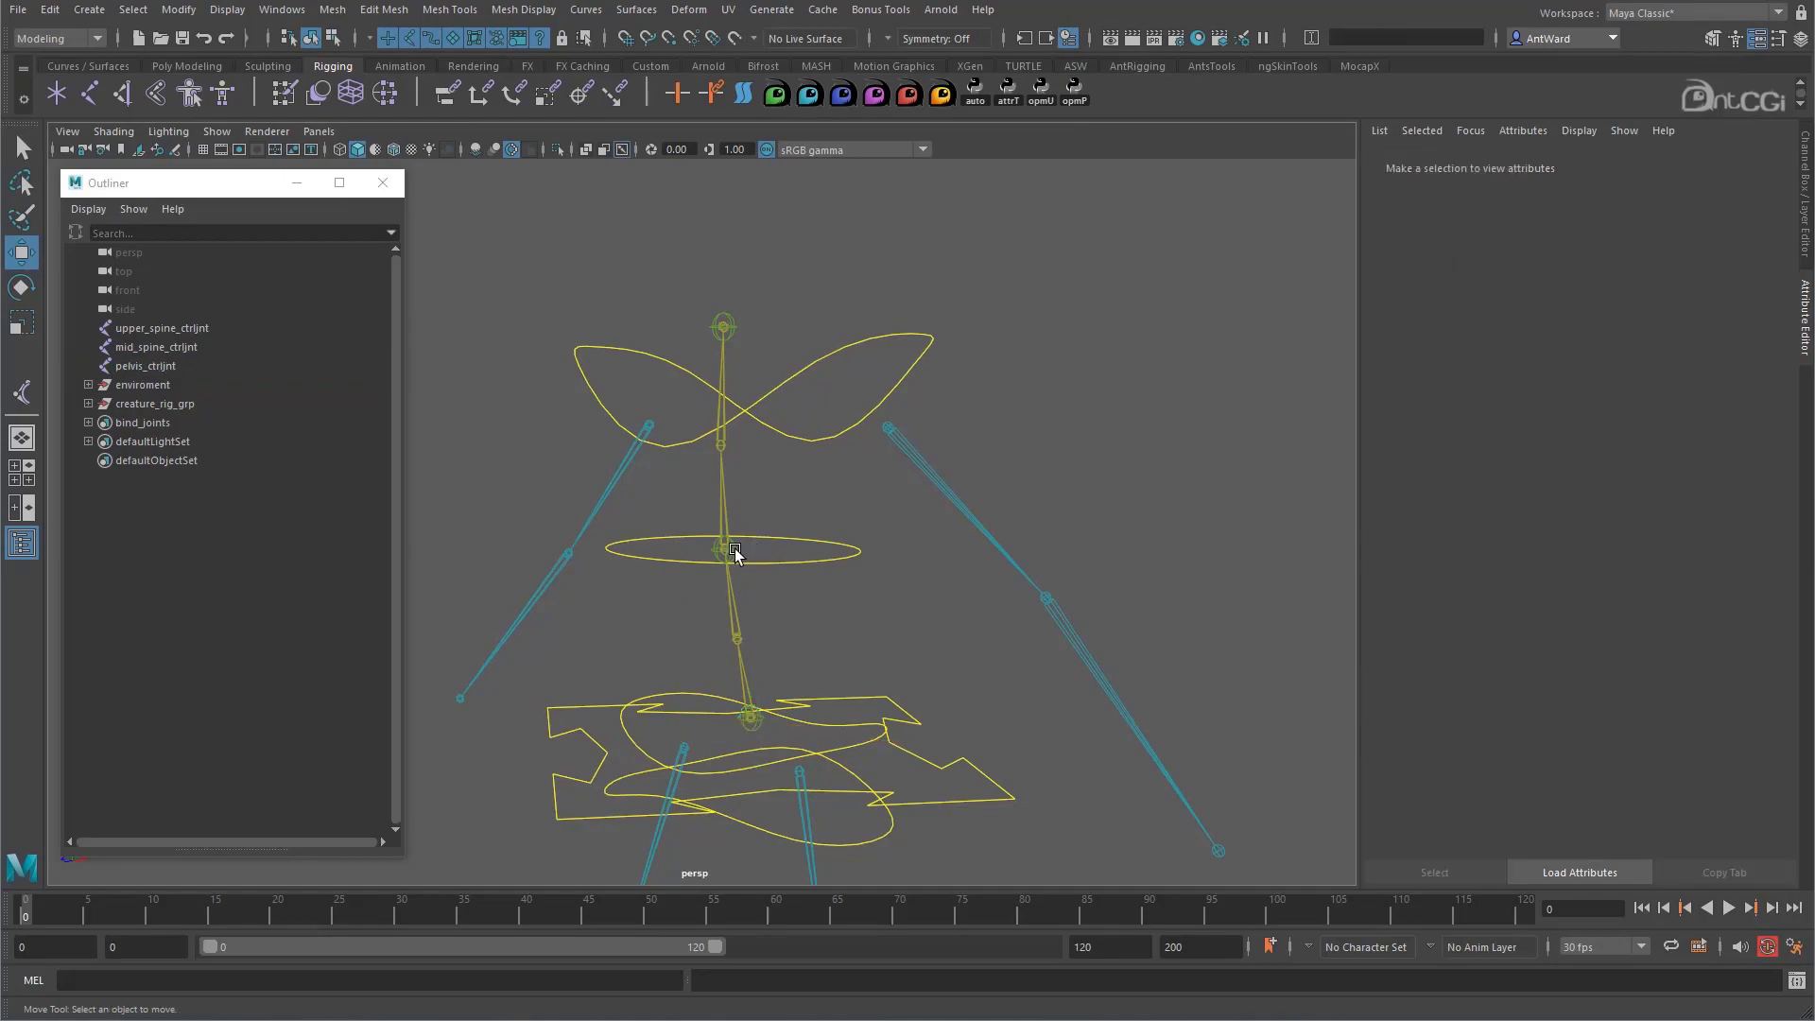
Transfer mid_spine_ctrljnt's transforms into its offset parent matrix and set its Joint Orient X to 0
{"action": "left_click", "coordinate": [734, 548]}
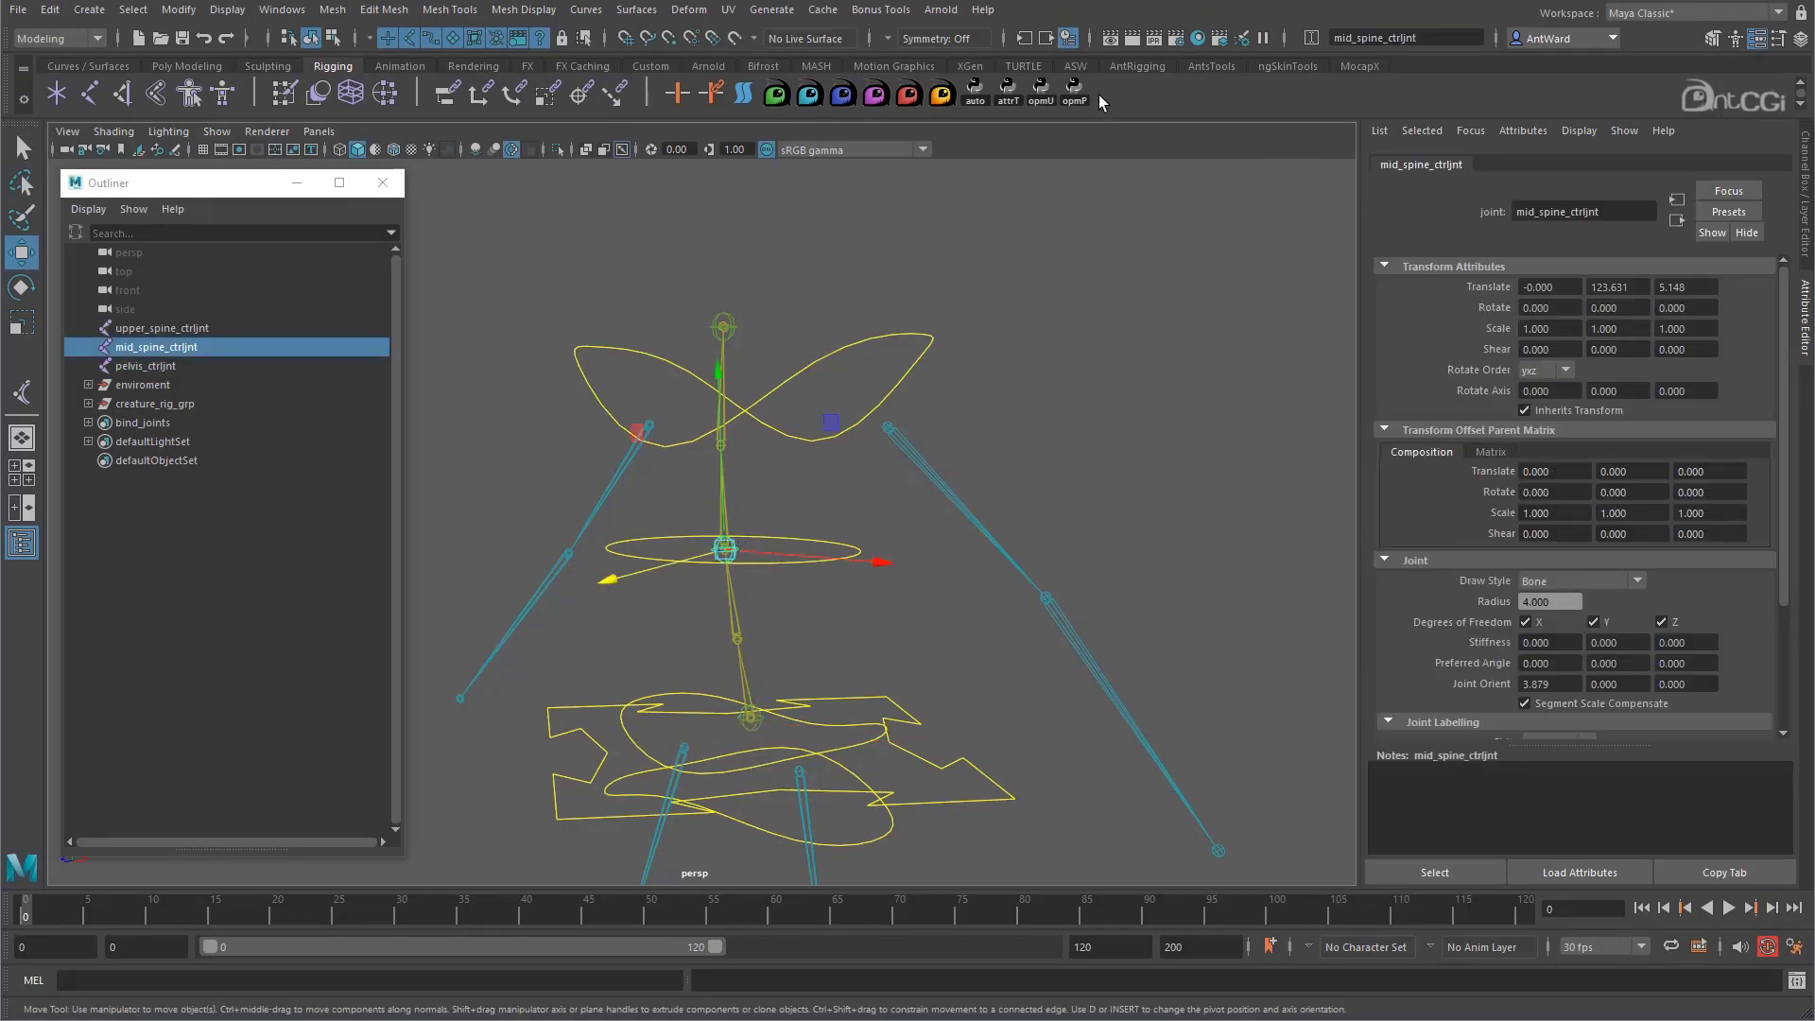
{"action": "left_click", "coordinate": [1074, 87]}
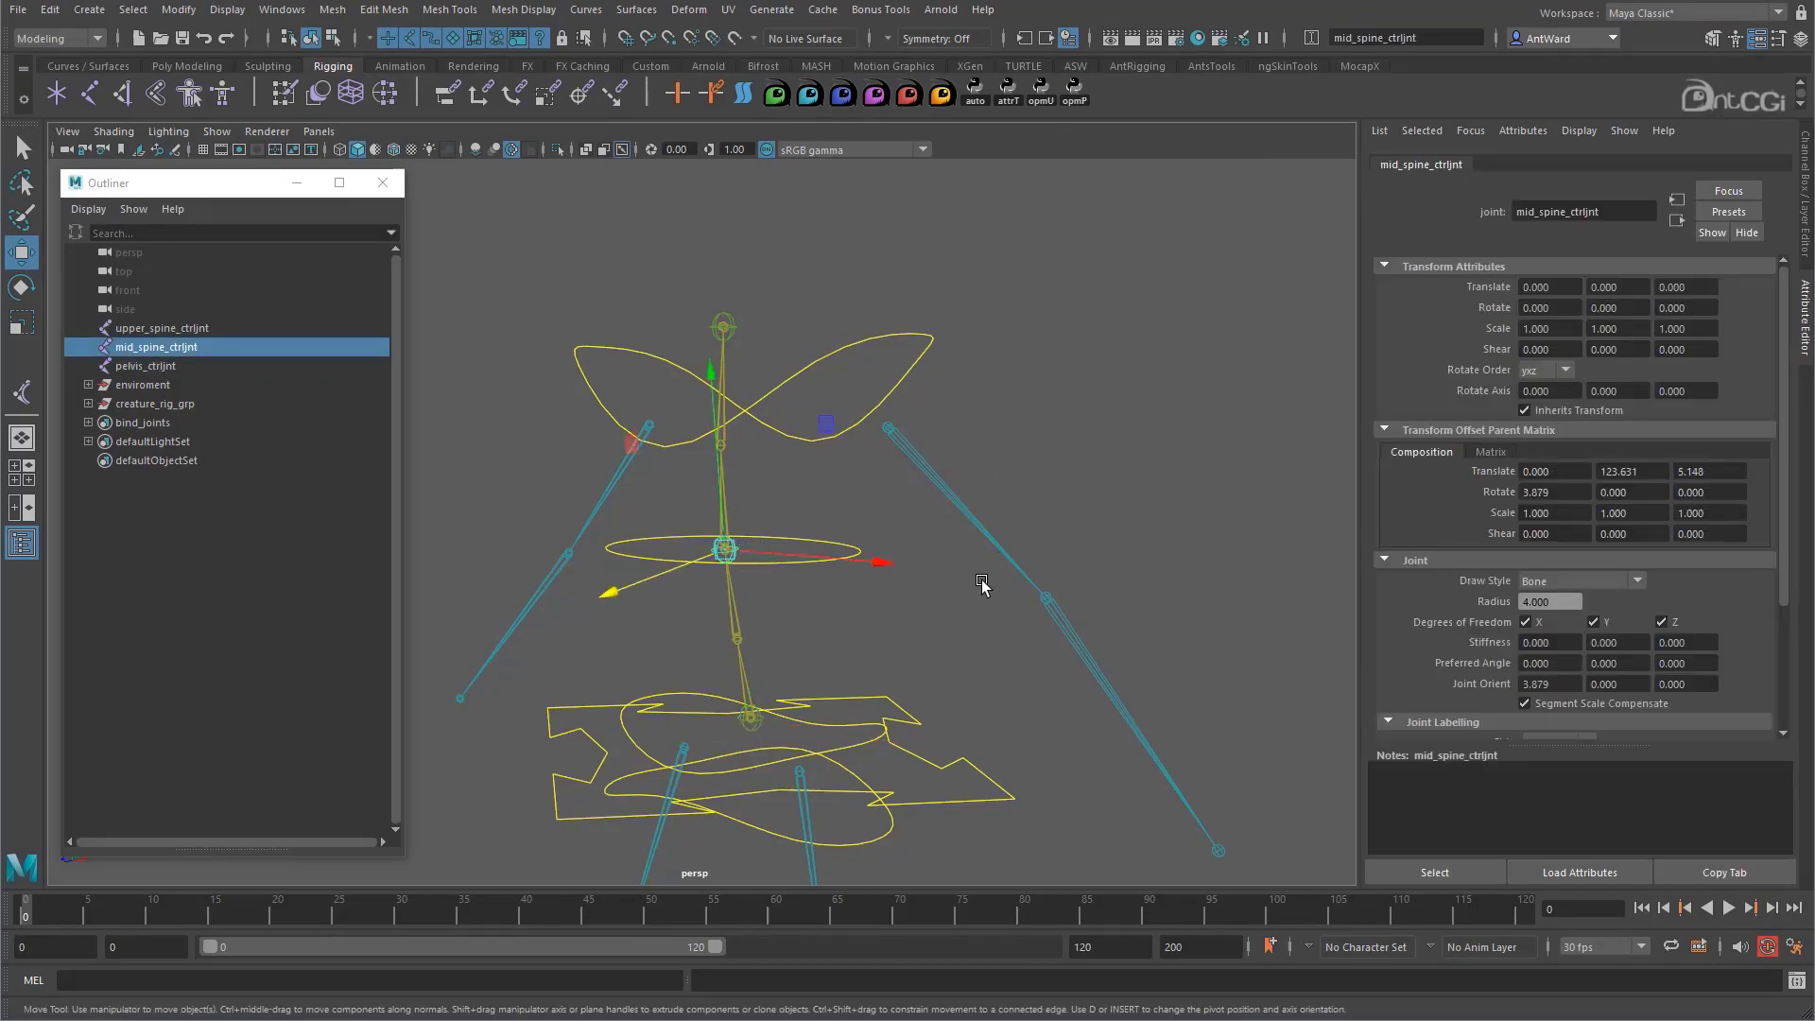
{"action": "left_click_drag", "start_coordinate": [963, 622], "coordinate": [958, 624], "text": "alt"}
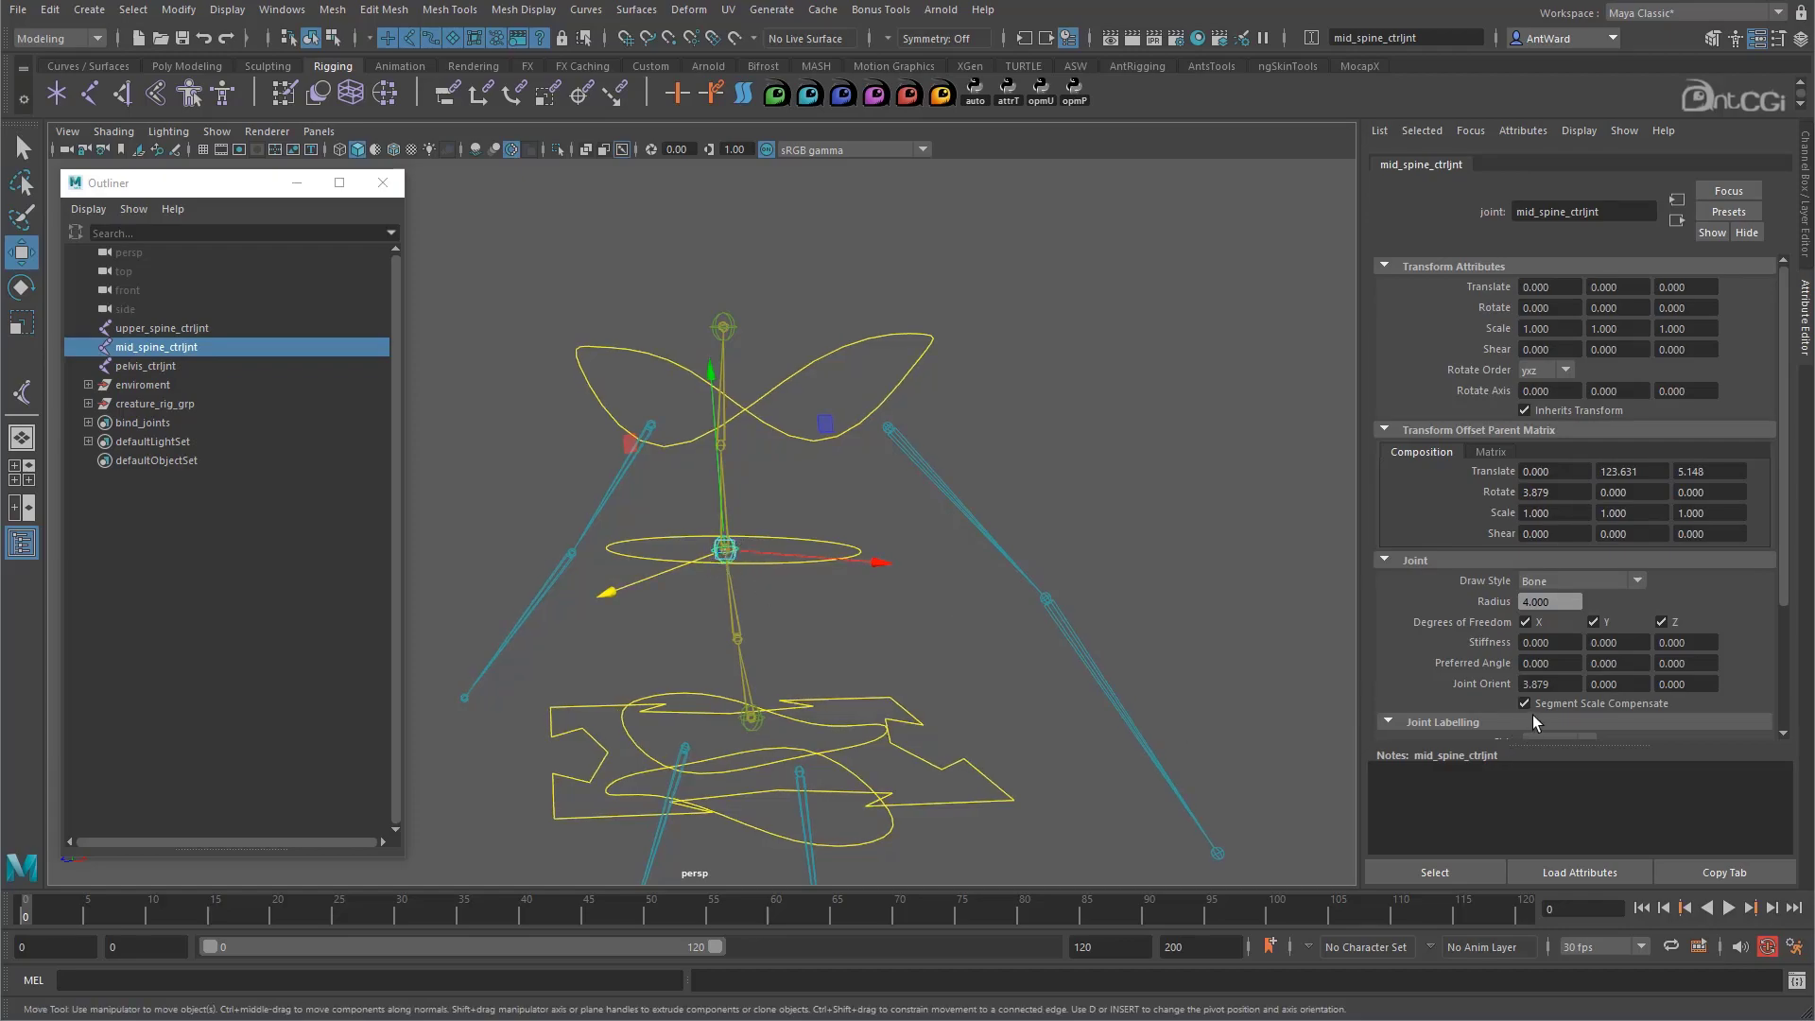
{"action": "left_click_drag", "start_coordinate": [1557, 686], "coordinate": [1463, 690]}
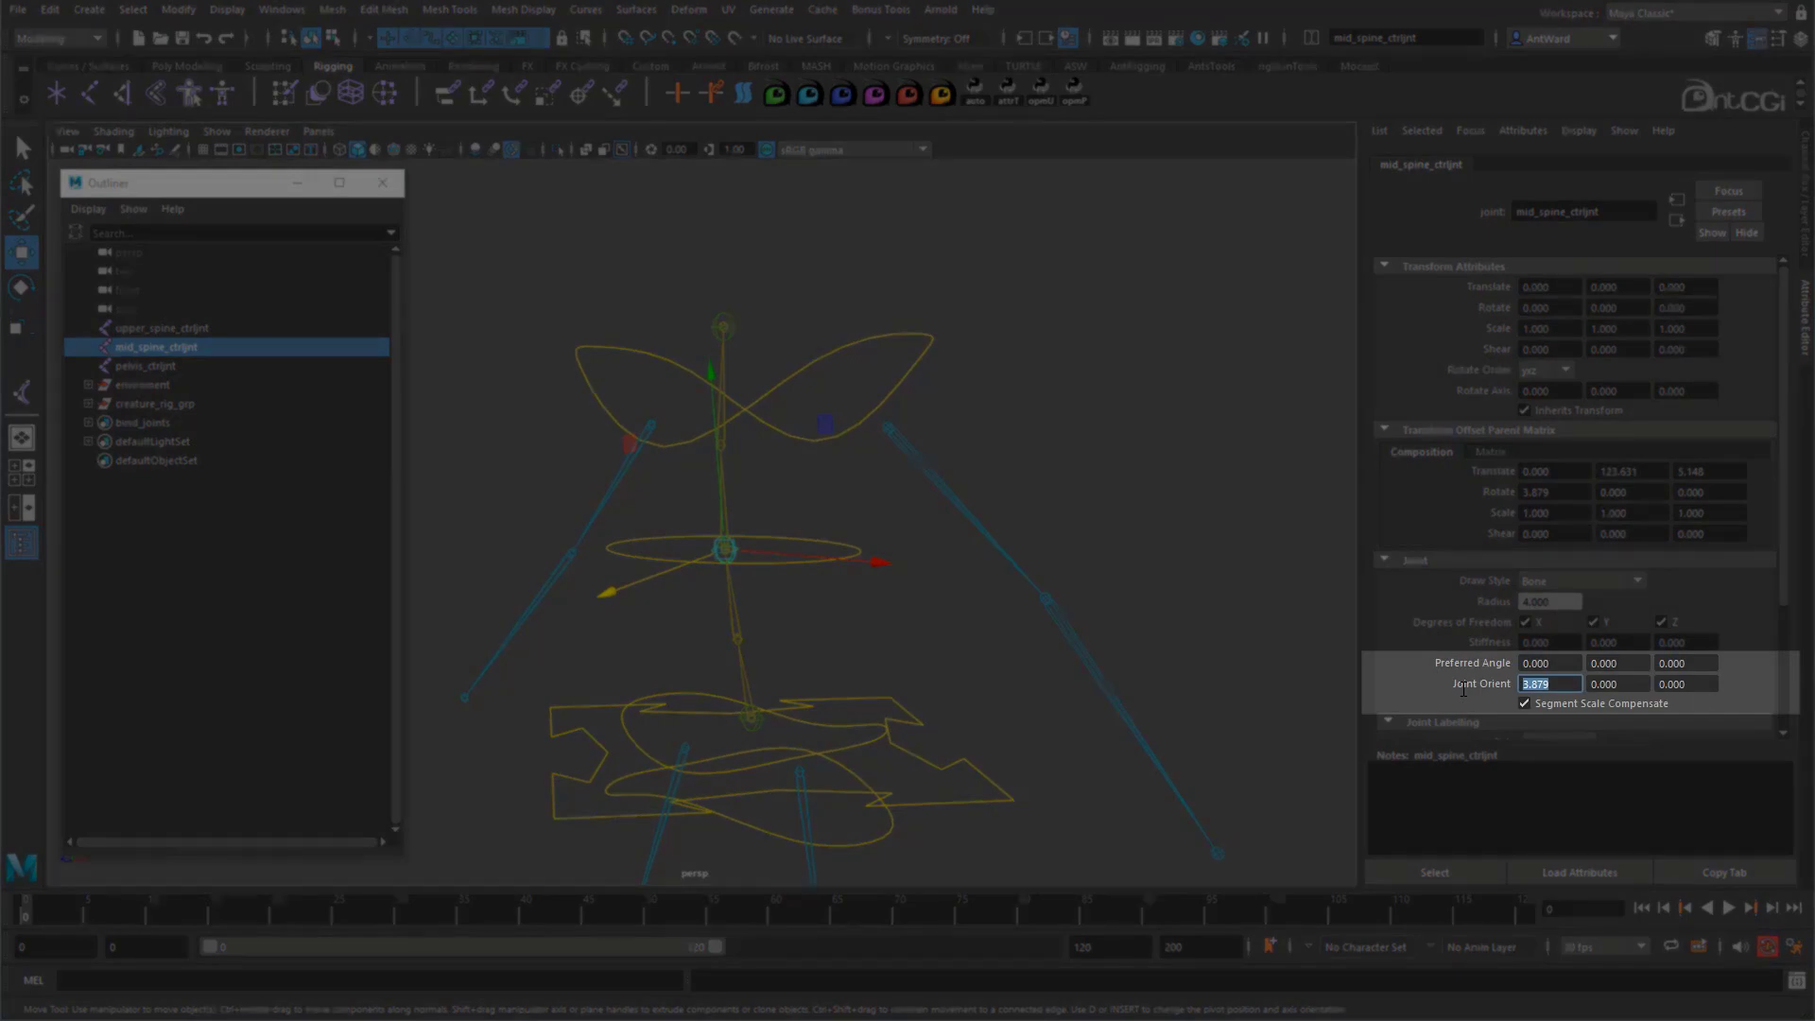
{"action": "type", "text": "0"}
{"action": "key", "text": "Return"}
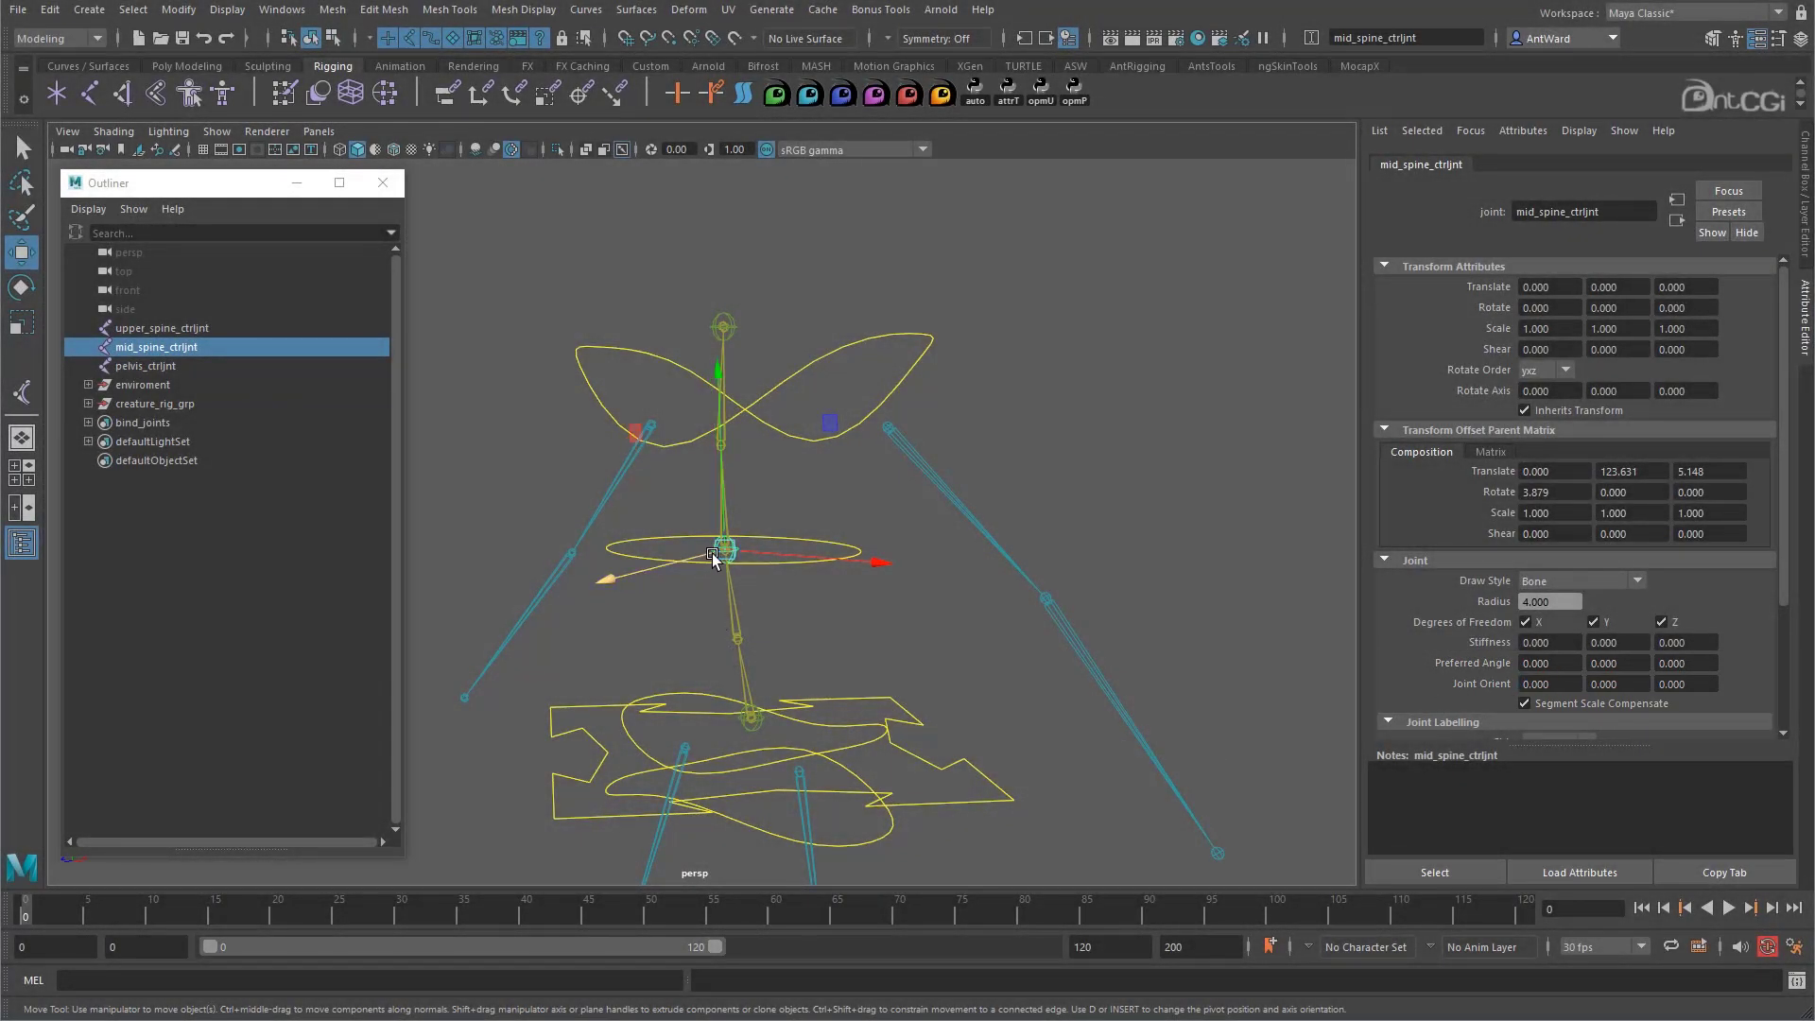
Check pelvis_ctrljnt's joint orient and transfer upper_spine_ctrljnt's transforms into its offset parent matrix
{"action": "left_click", "coordinate": [754, 726]}
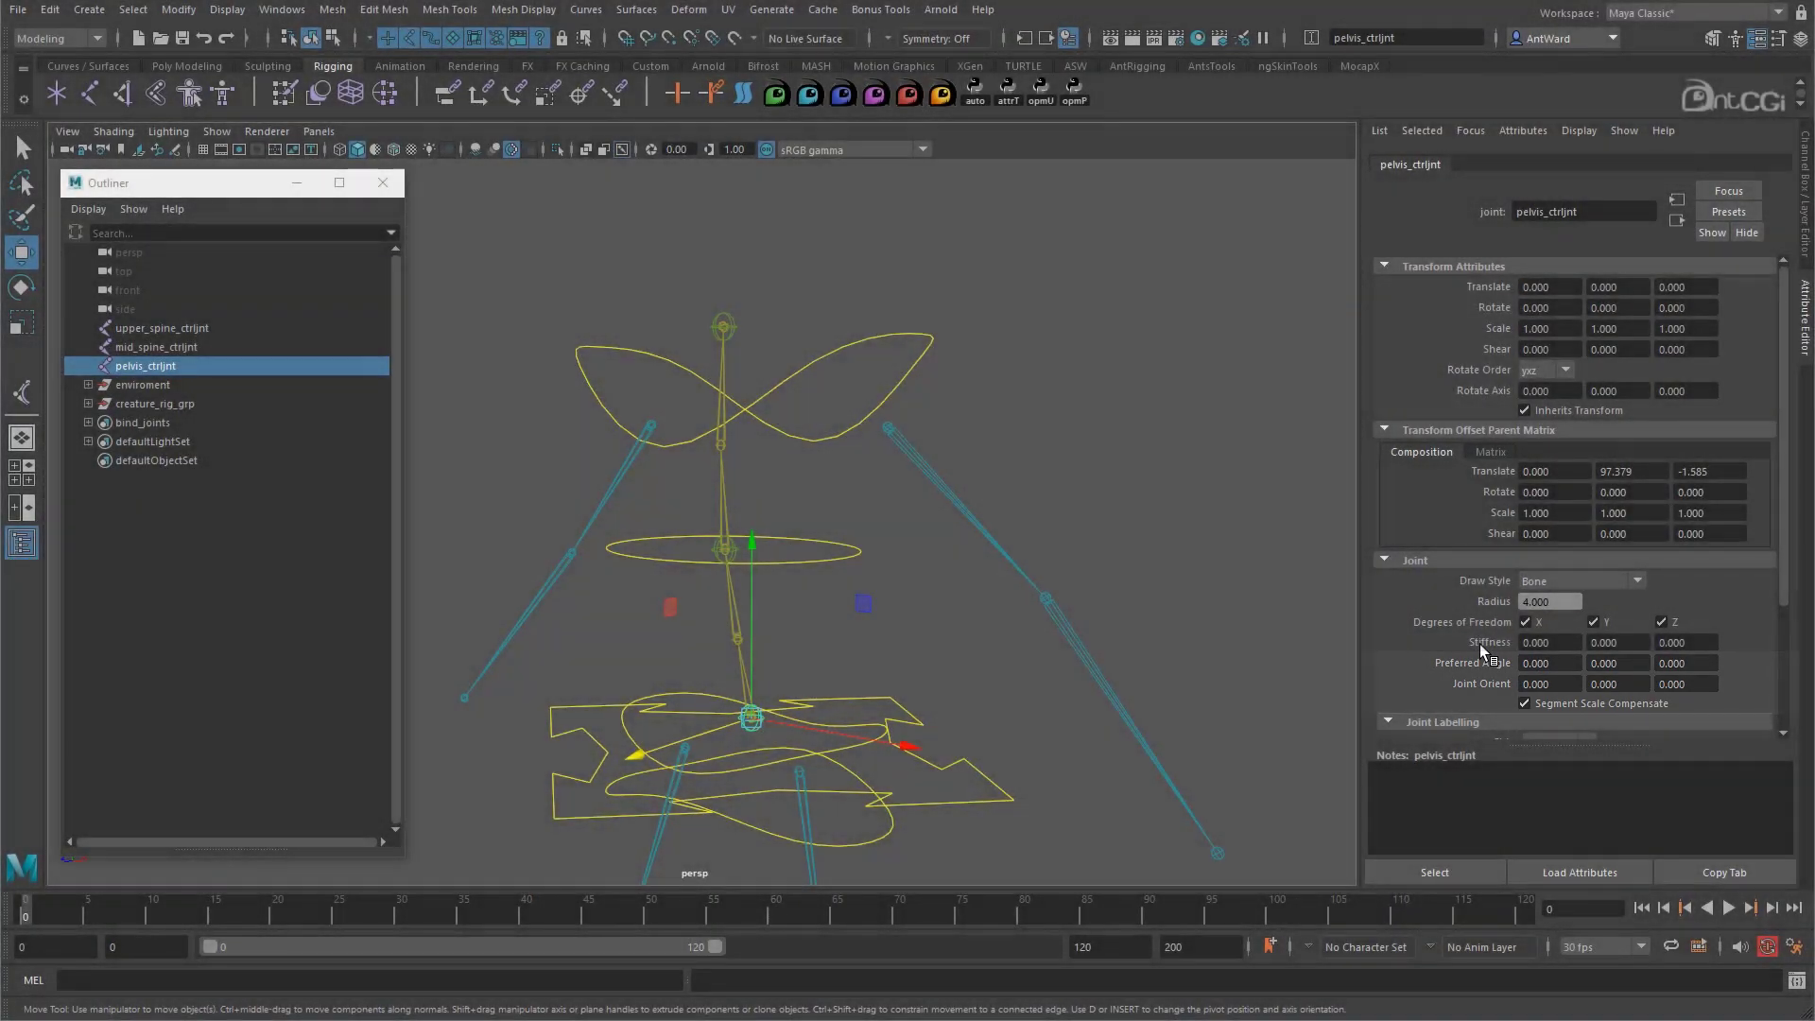
{"action": "left_click", "coordinate": [735, 337]}
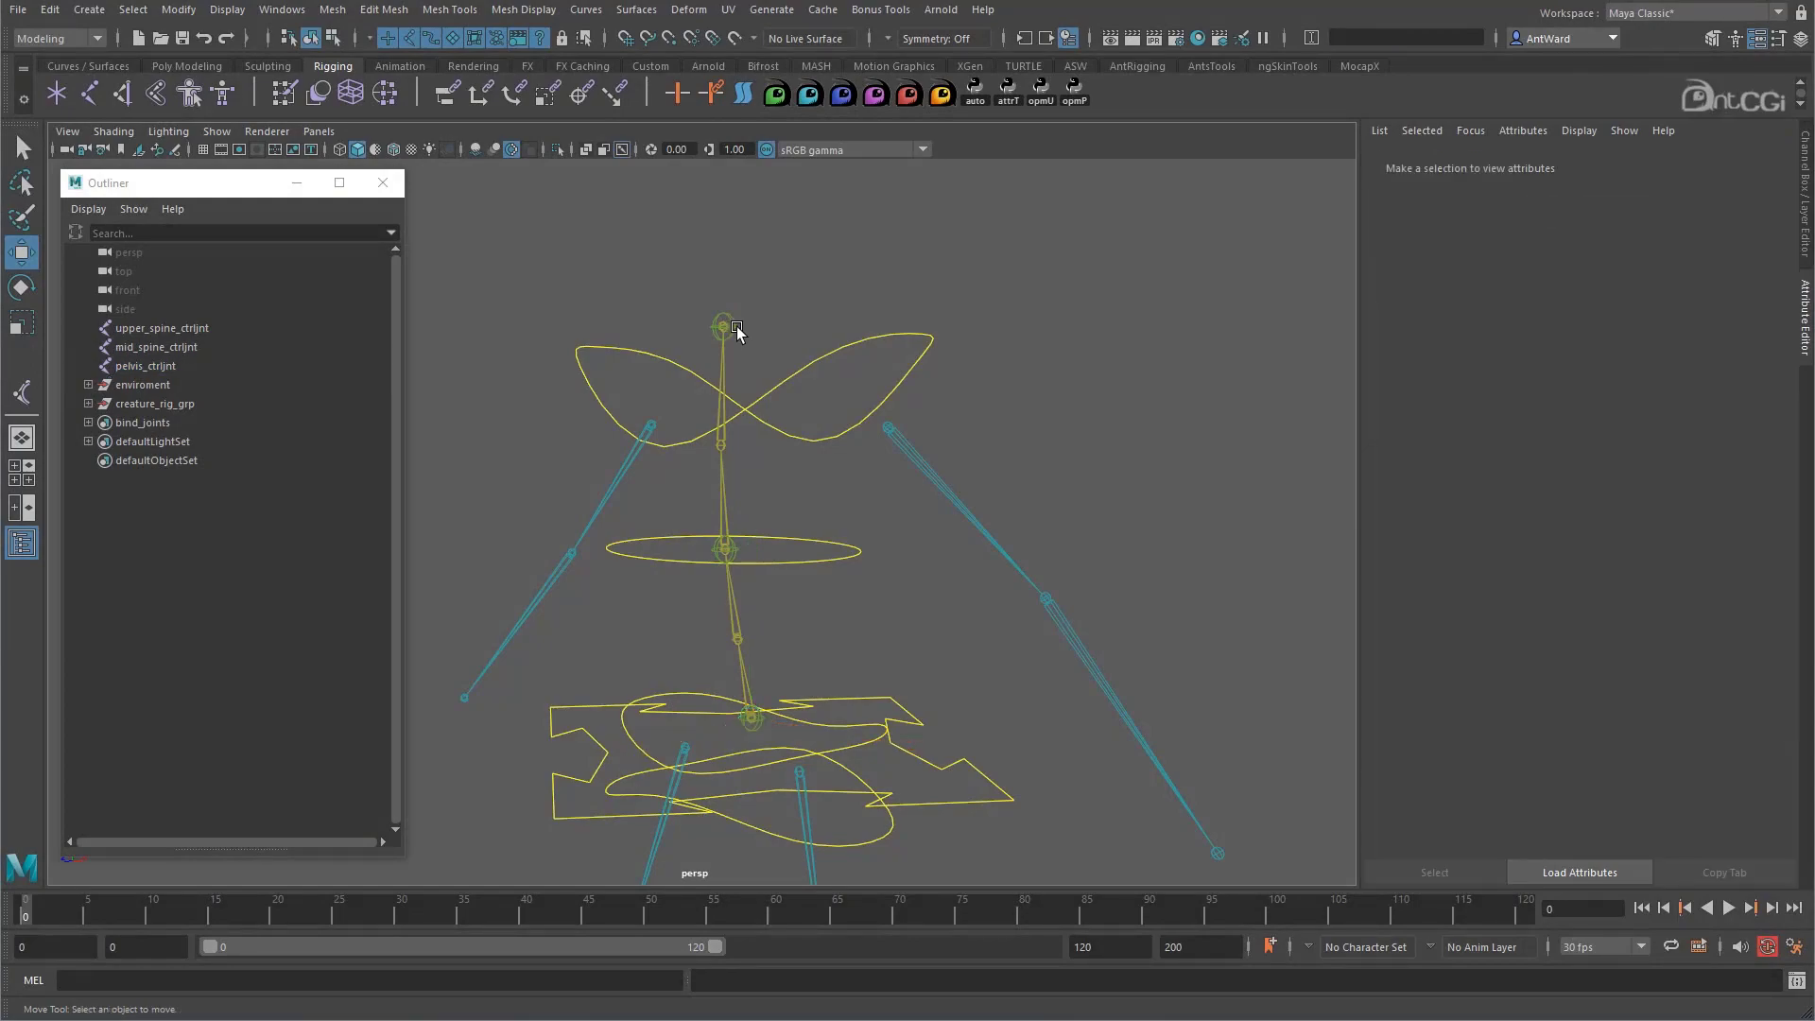
{"action": "left_click", "coordinate": [736, 326]}
{"action": "left_click", "coordinate": [1065, 90]}
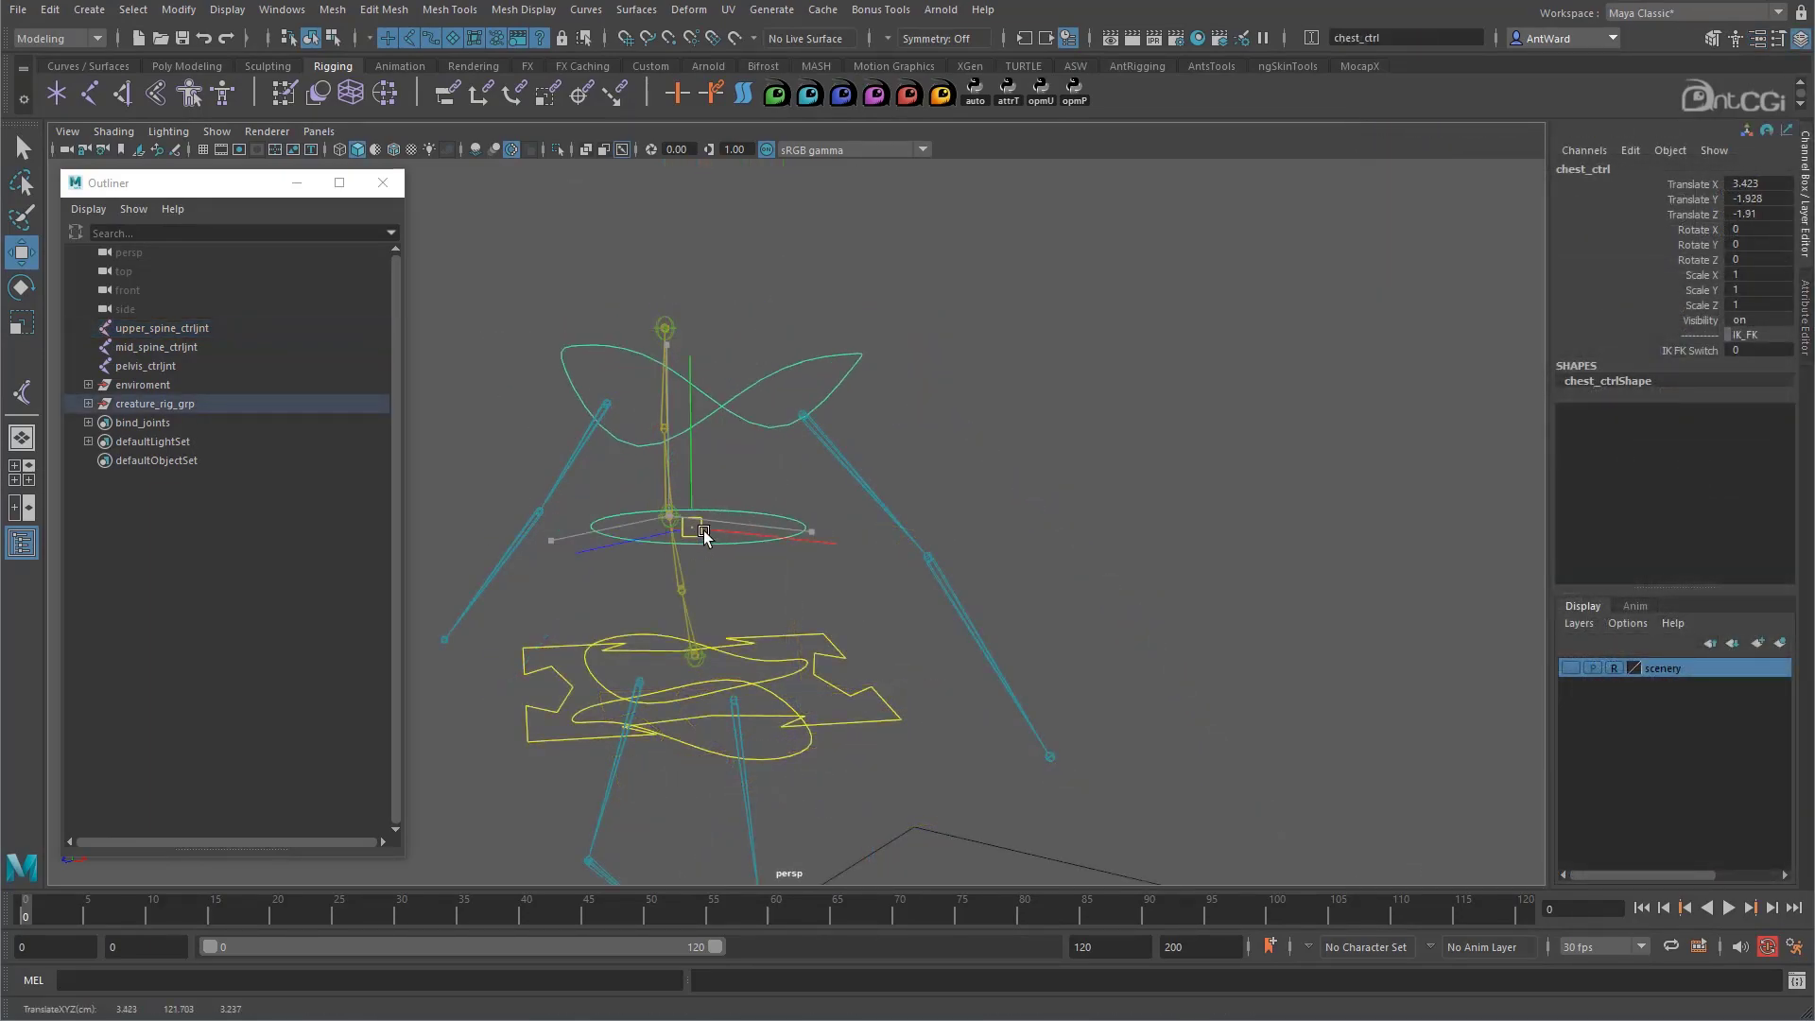
Try moving shoulder_ctrl freely and undo the test move
{"action": "left_click", "coordinate": [725, 338]}
{"action": "left_click_drag", "start_coordinate": [676, 348], "coordinate": [652, 326]}
{"action": "key", "text": "ctrl+z"}
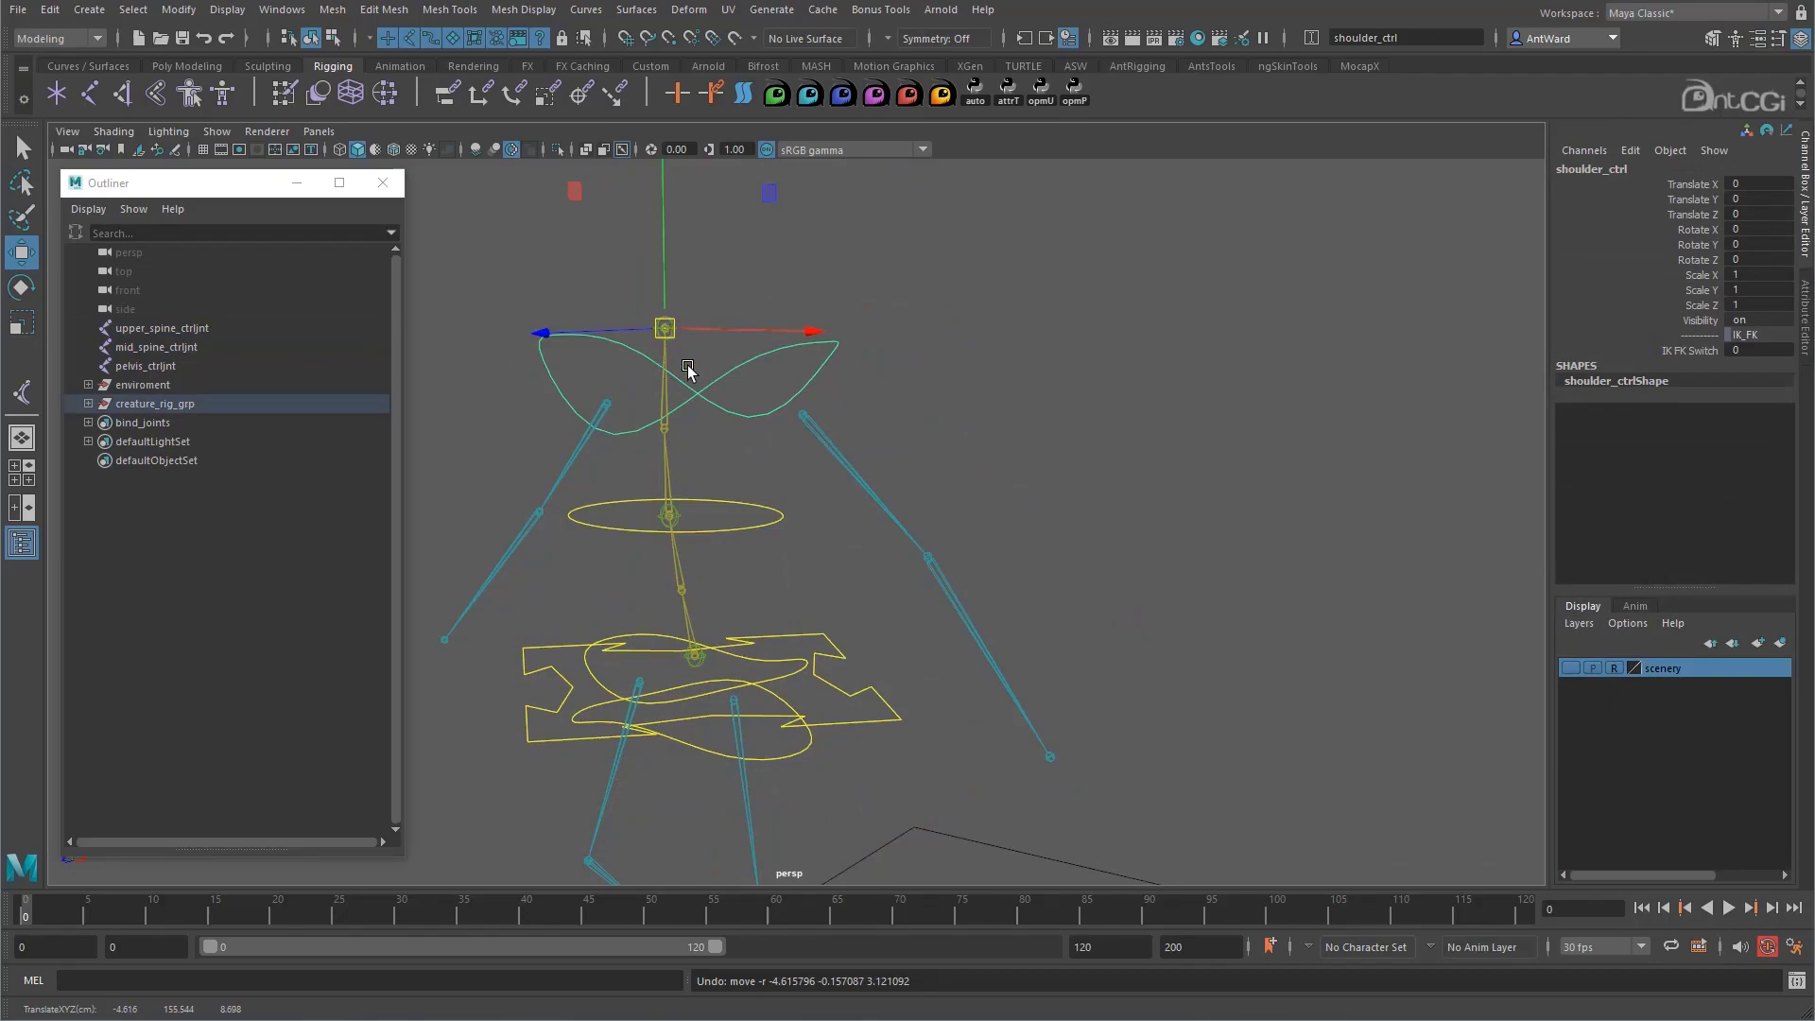
{"action": "left_click", "coordinate": [898, 324]}
Load shoulder_ctrl, chest_ctrl and hip_ctrl into the Node Editor and remove the extra nodes from the graph
{"action": "left_click", "coordinate": [282, 9]}
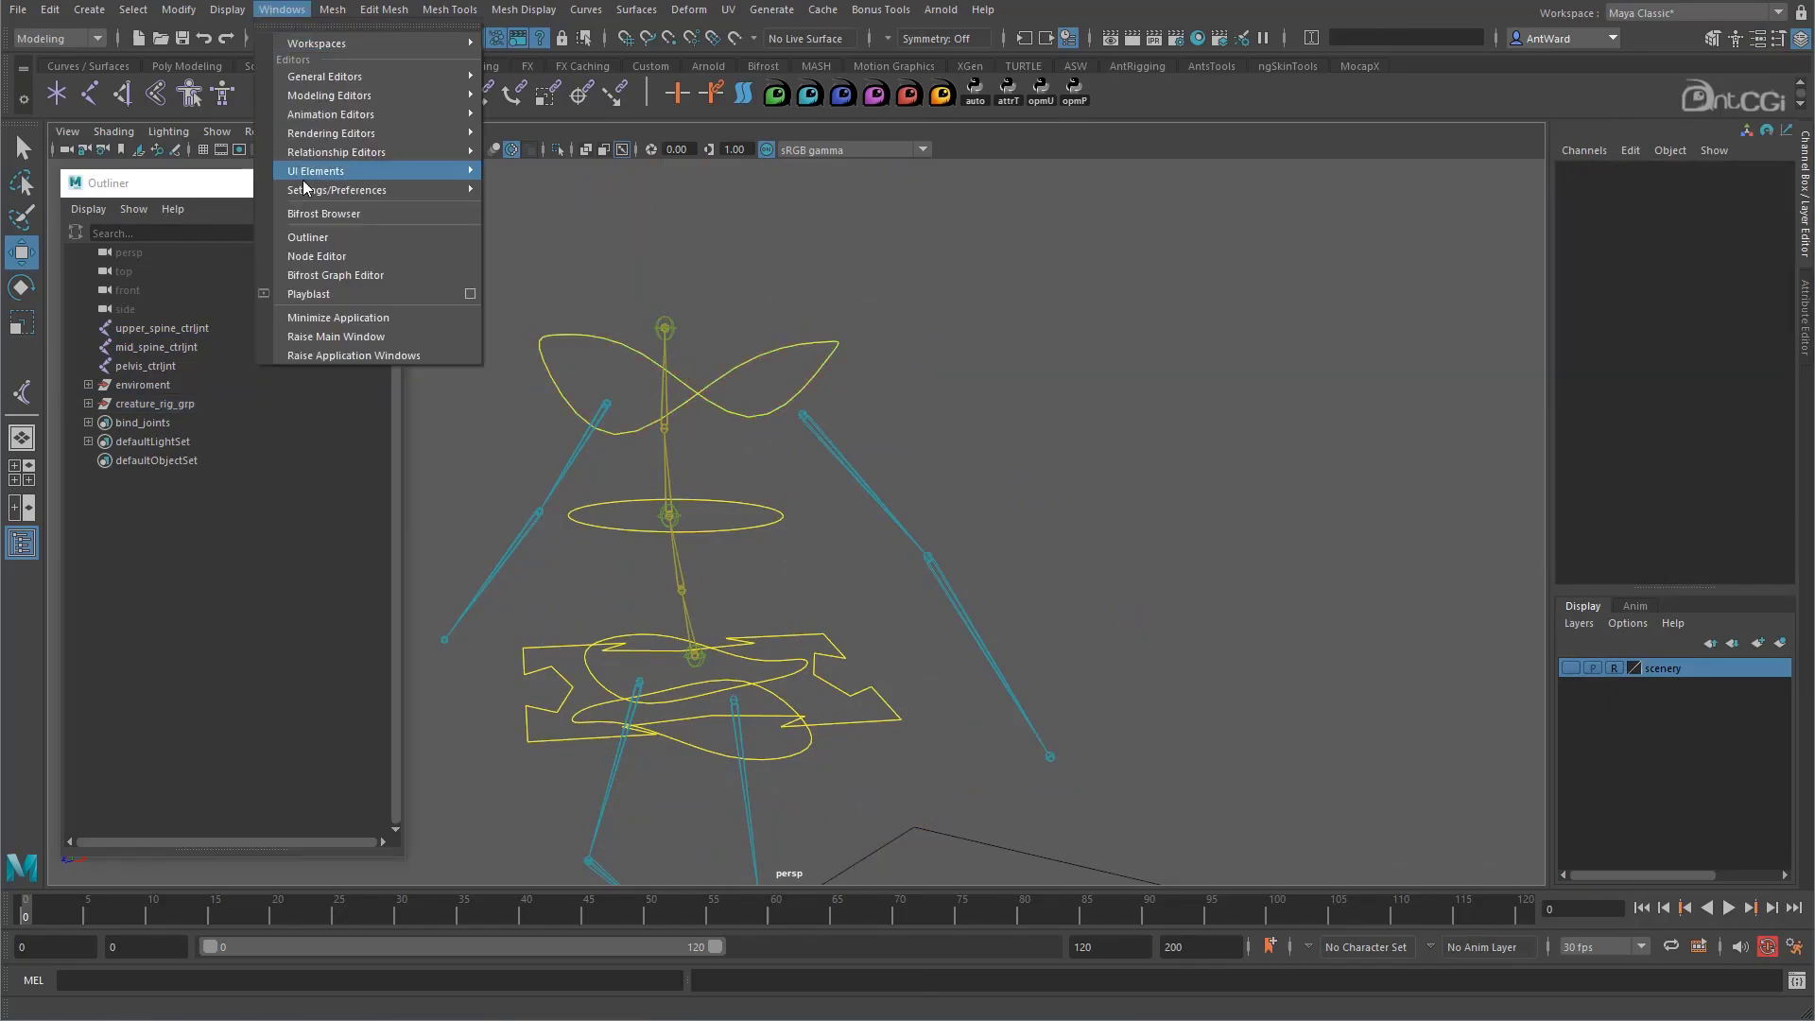
{"action": "left_click", "coordinate": [316, 255]}
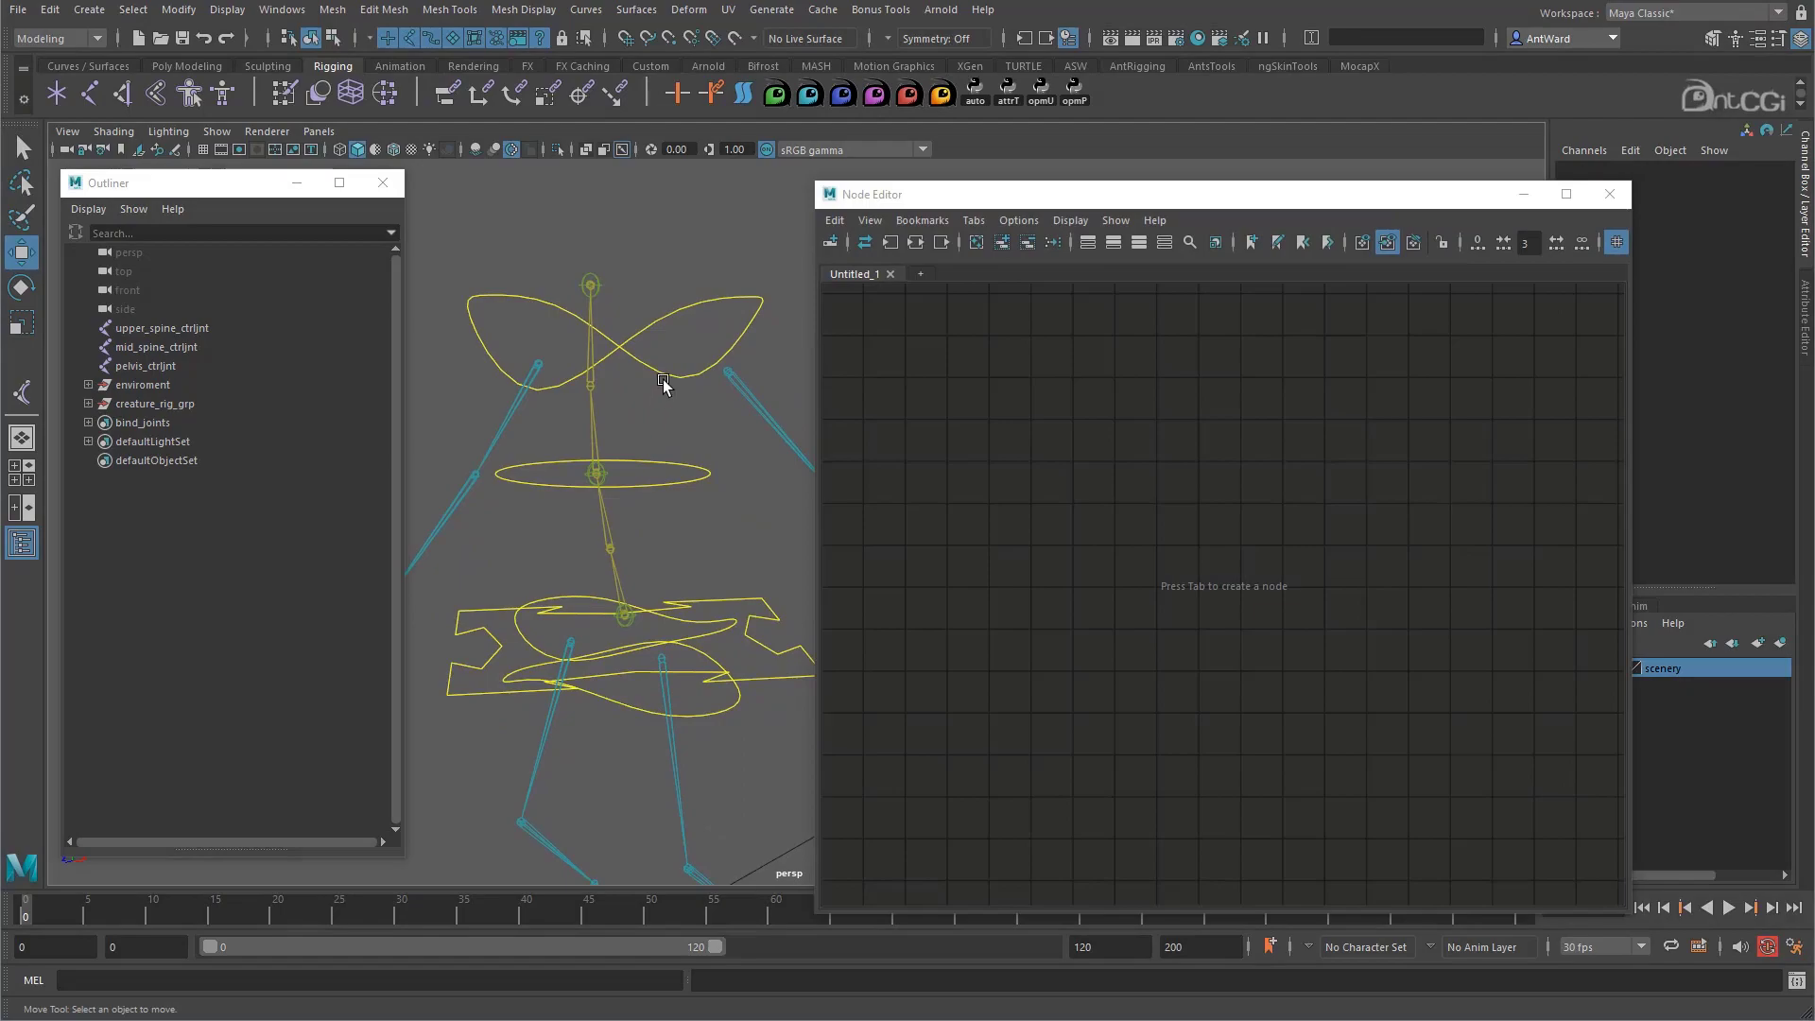
{"action": "left_click", "coordinate": [686, 471]}
{"action": "left_click", "coordinate": [721, 704]}
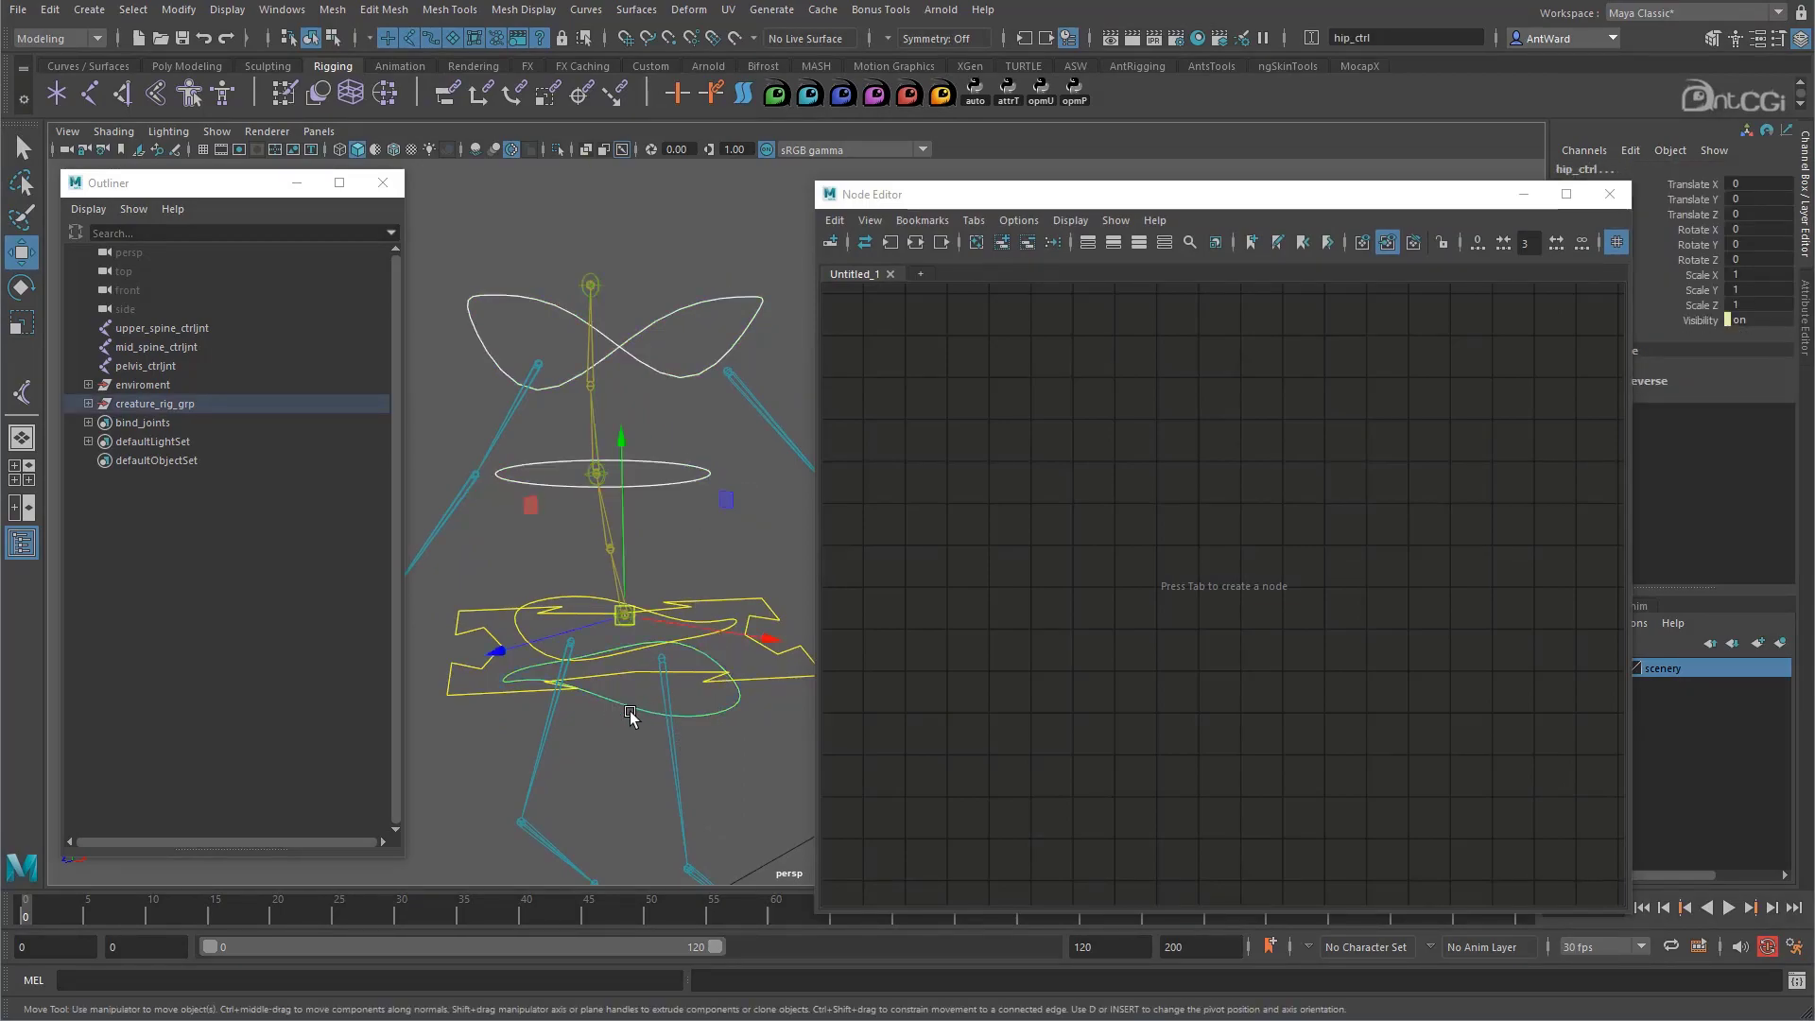
{"action": "left_click", "coordinate": [1003, 244]}
{"action": "left_click_drag", "start_coordinate": [1217, 456], "coordinate": [973, 375]}
{"action": "left_click_drag", "start_coordinate": [1125, 308], "coordinate": [1309, 846]}
{"action": "left_click", "coordinate": [1028, 246]}
{"action": "right_click_drag", "start_coordinate": [1051, 464], "coordinate": [1056, 481], "text": "alt"}
Stack the control nodes vertically in the order shoulder_ctrl, chest_ctrl, hip_ctrl
{"action": "left_click_drag", "start_coordinate": [983, 367], "coordinate": [991, 475]}
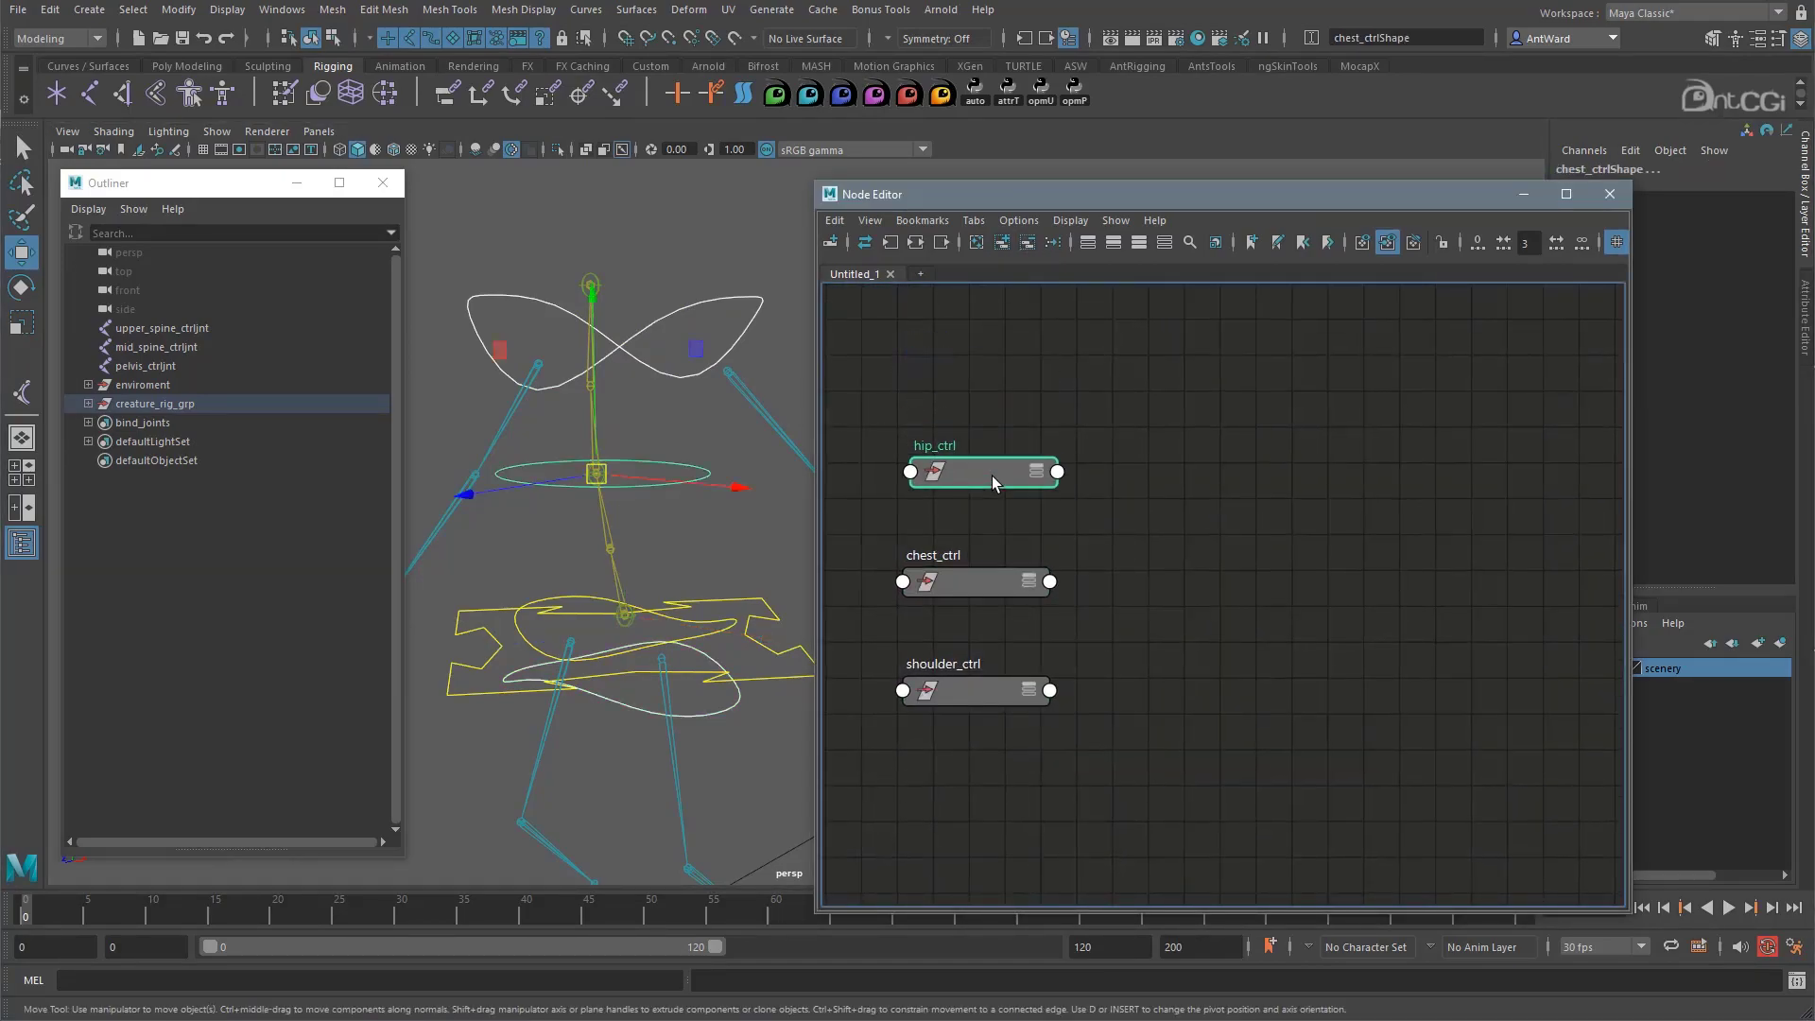
{"action": "left_click_drag", "start_coordinate": [960, 582], "coordinate": [975, 387]}
{"action": "left_click_drag", "start_coordinate": [976, 684], "coordinate": [988, 292]}
{"action": "left_click_drag", "start_coordinate": [1100, 518], "coordinate": [893, 299]}
{"action": "left_click_drag", "start_coordinate": [987, 484], "coordinate": [999, 658]}
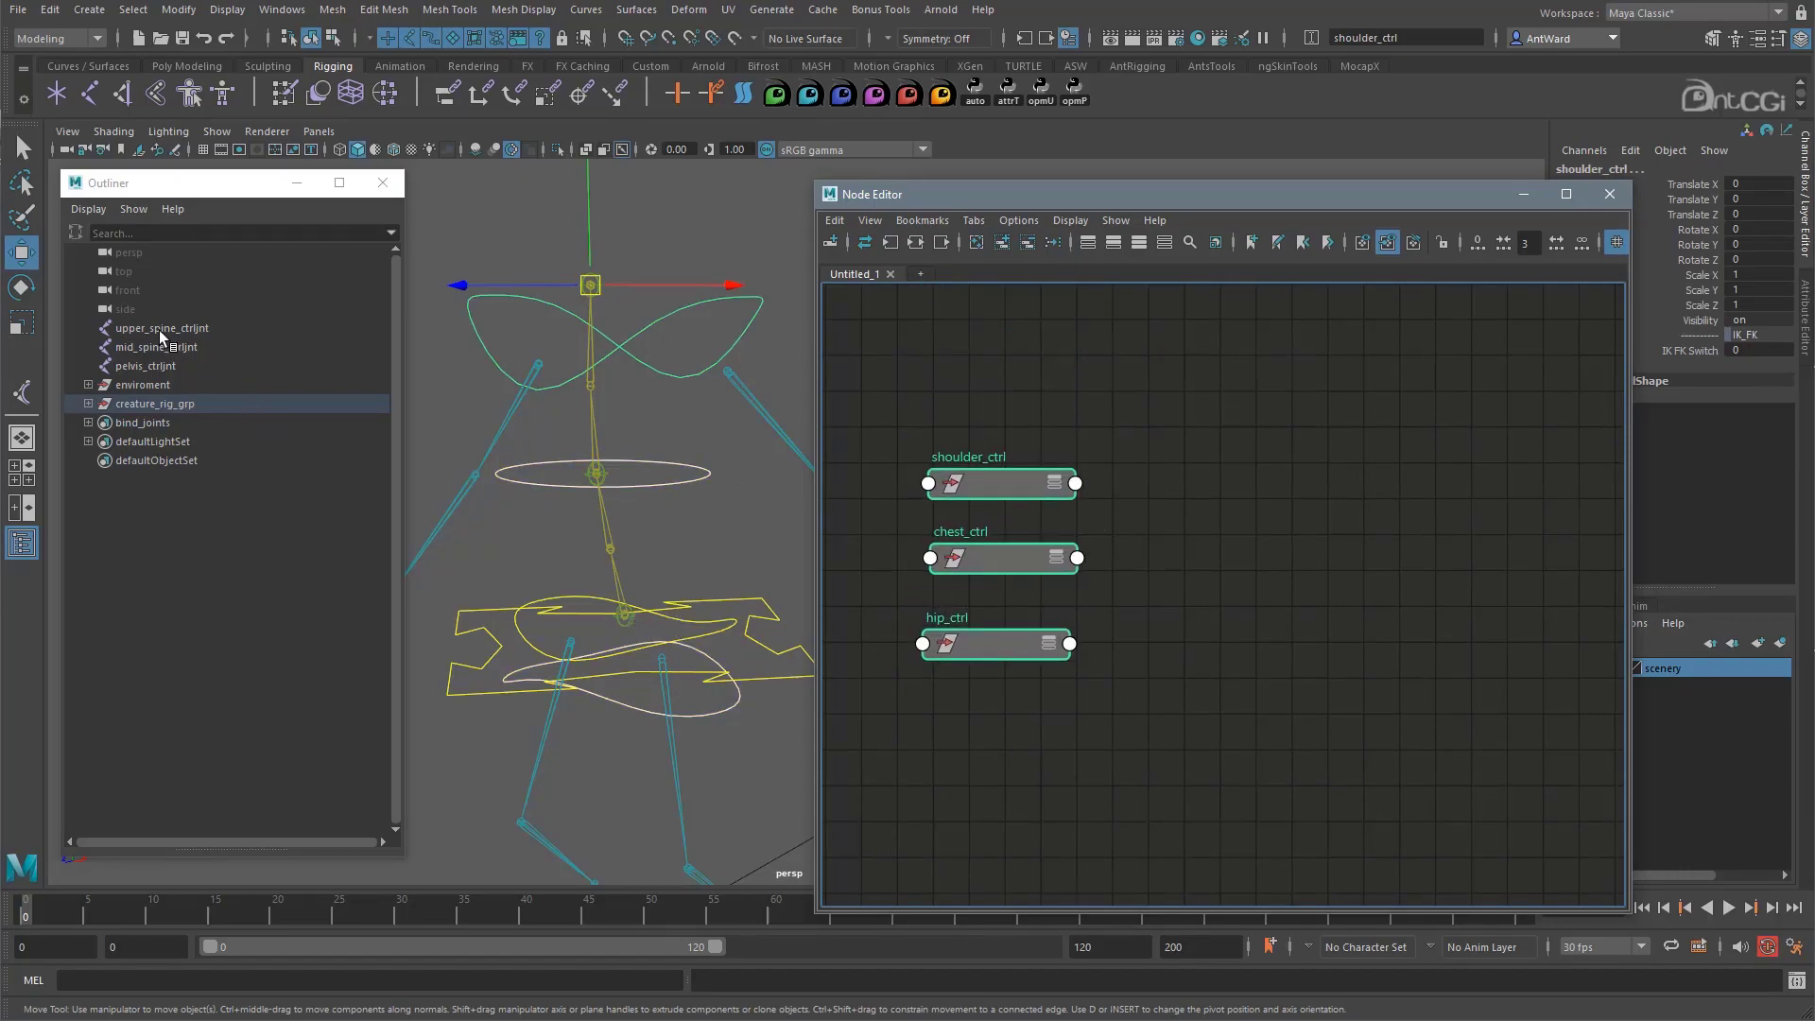
Add upper_spine_ctrljnt, mid_spine_ctrljnt and pelvis_ctrljnt to the Node Editor graph
{"action": "left_click_drag", "start_coordinate": [159, 329], "coordinate": [157, 366]}
{"action": "left_click", "coordinate": [1003, 243]}
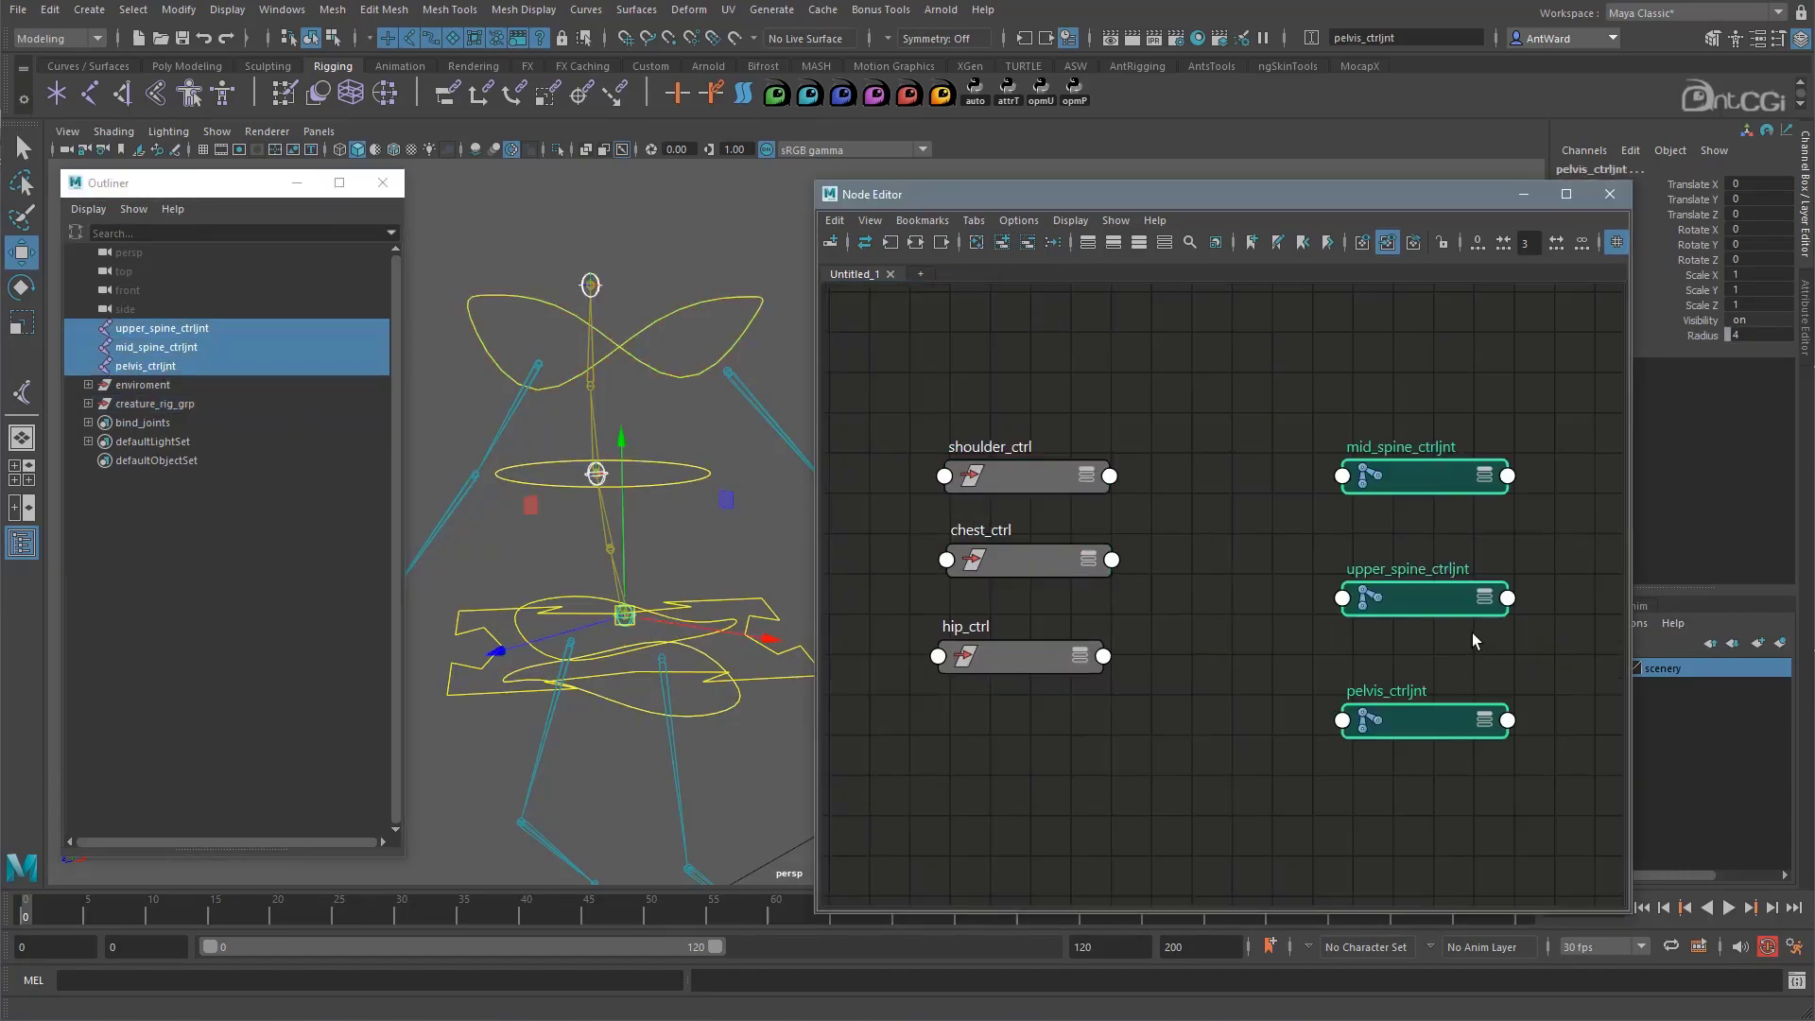
Stack the joint nodes opposite the controls in the order upper_spine_ctrljnt, mid_spine_ctrljnt, pelvis_ctrljnt
{"action": "left_click", "coordinate": [1274, 526]}
{"action": "left_click_drag", "start_coordinate": [1402, 479], "coordinate": [1337, 561]}
{"action": "left_click_drag", "start_coordinate": [1418, 599], "coordinate": [1351, 465]}
{"action": "left_click_drag", "start_coordinate": [1411, 716], "coordinate": [1336, 627]}
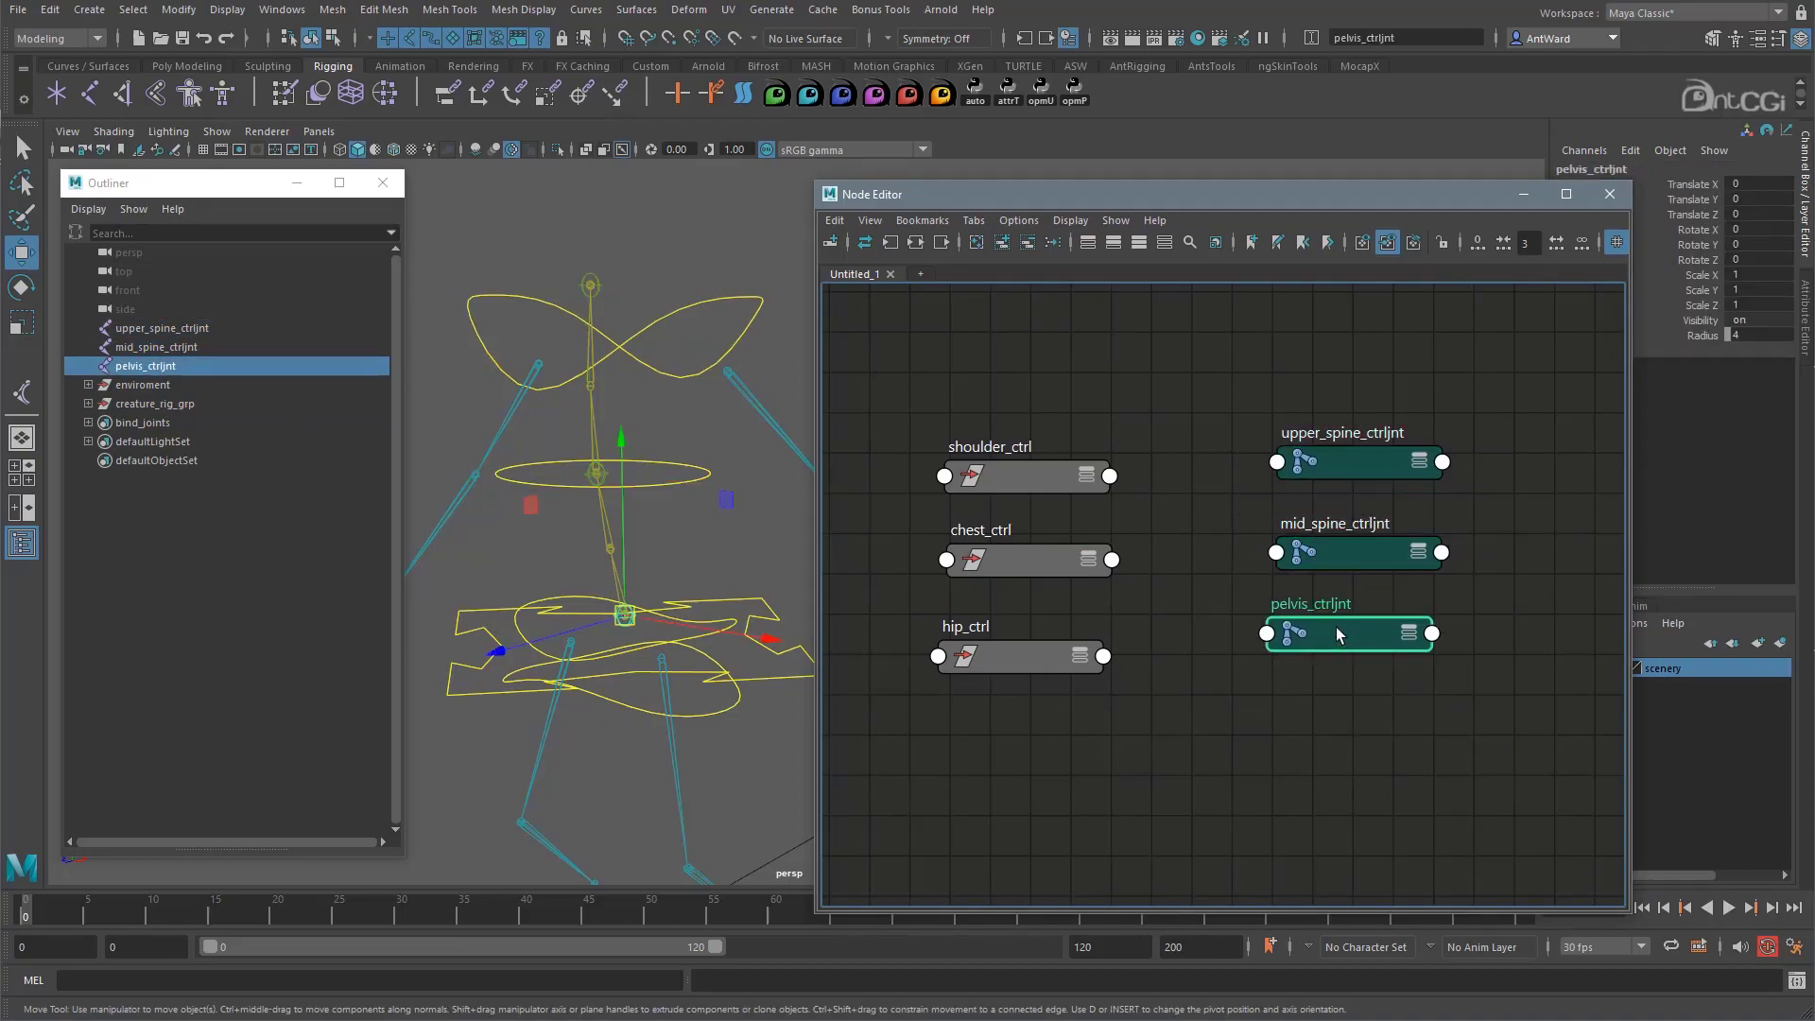
{"action": "left_click_drag", "start_coordinate": [1336, 626], "coordinate": [1336, 624]}
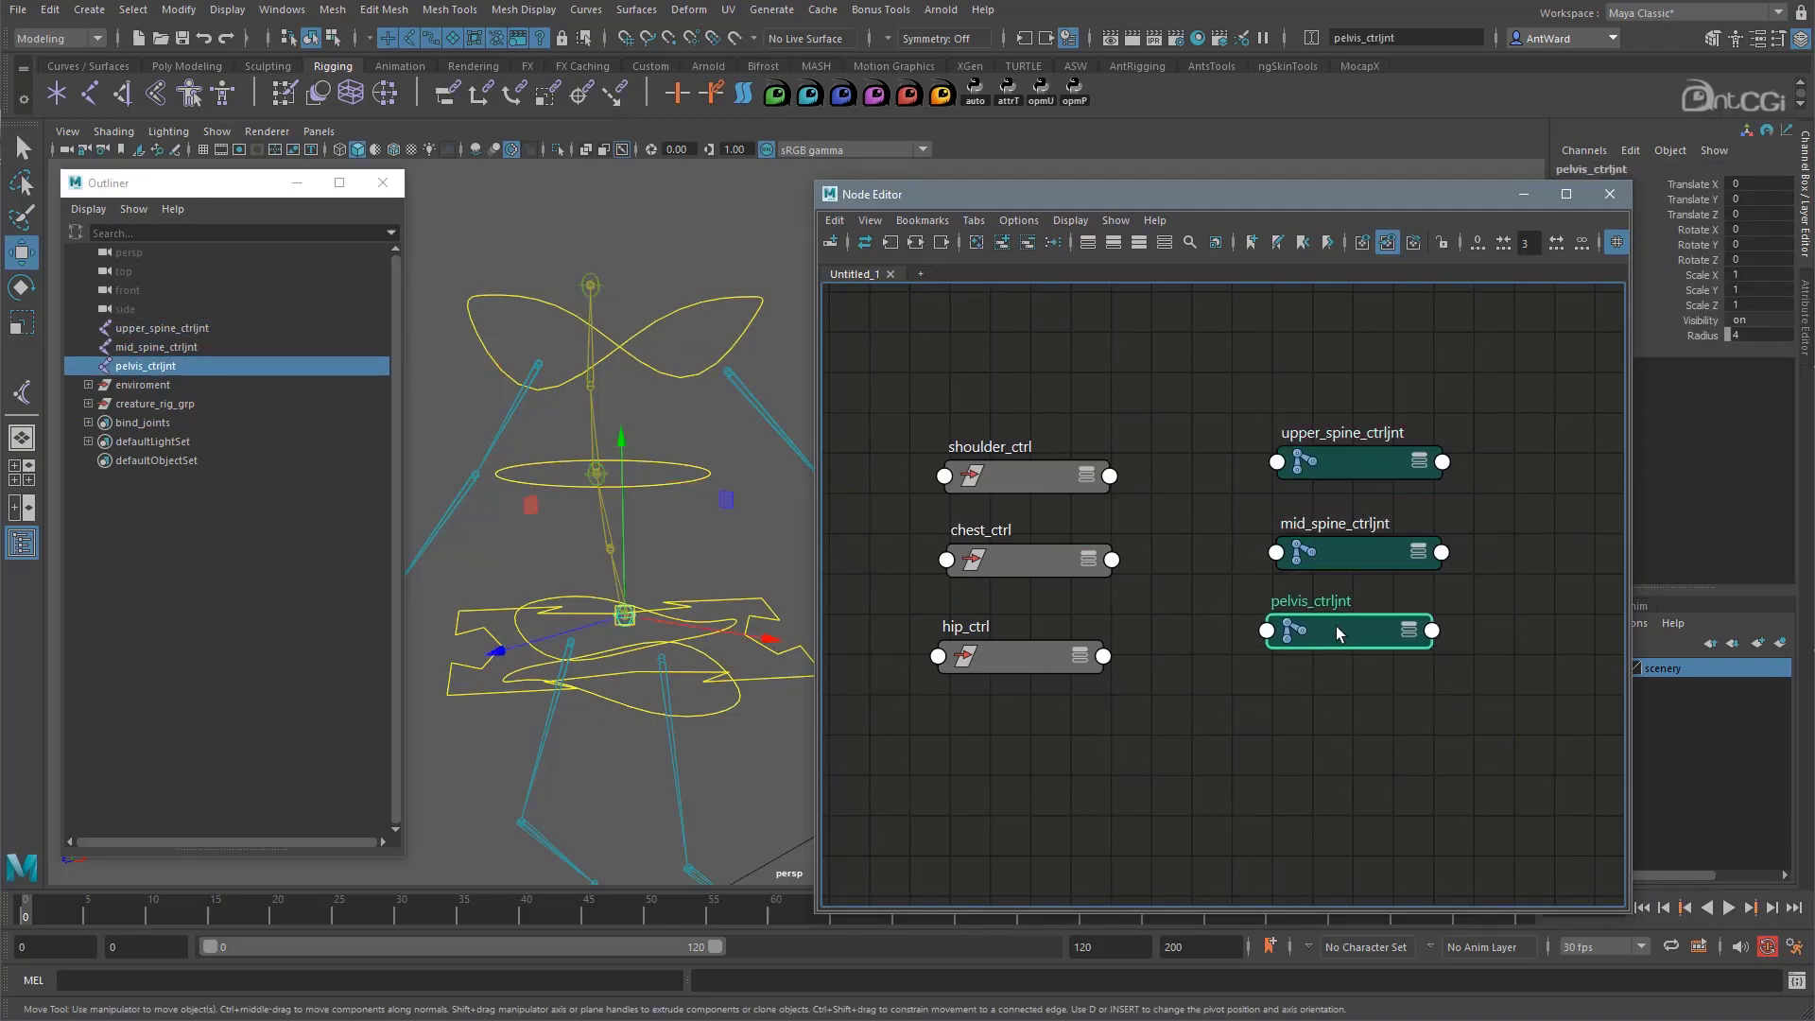
{"action": "left_click", "coordinate": [1170, 716]}
Connect hip_ctrl's World Matrix[0] to the offsetParentMatrix of pelvis_ctrljnt
{"action": "left_click", "coordinate": [1104, 657]}
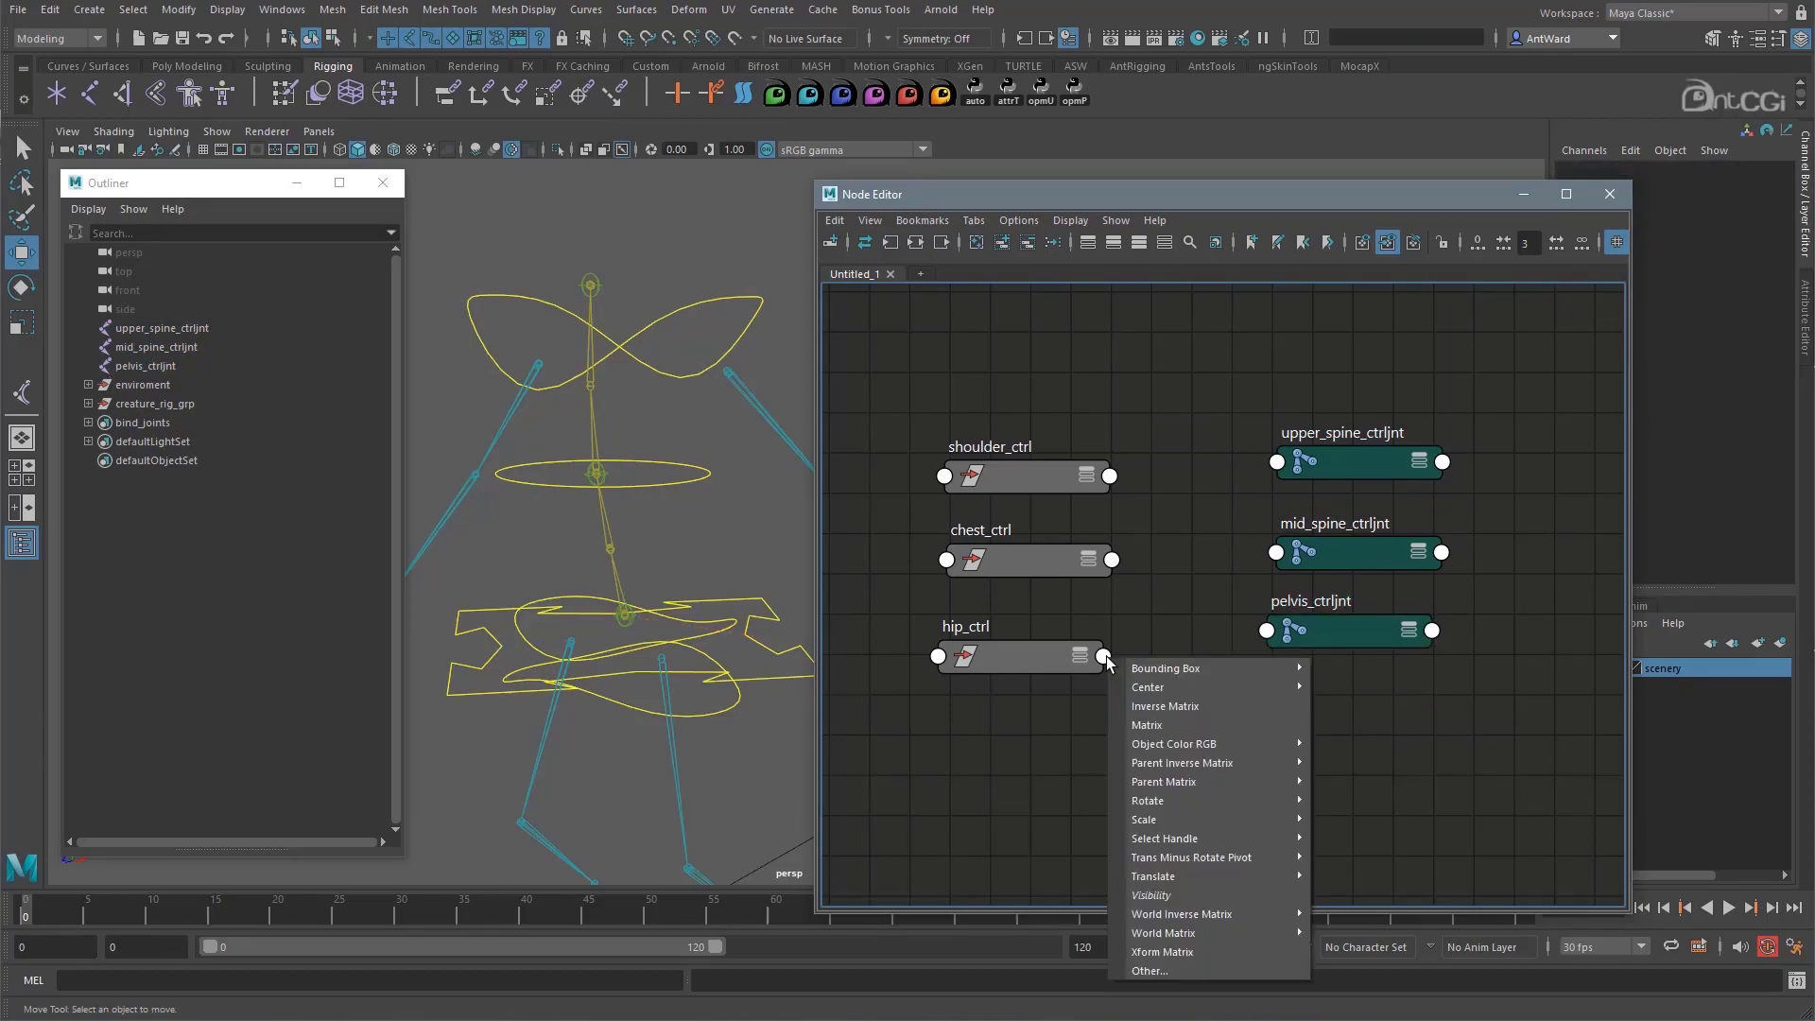
{"action": "mouse_move", "coordinate": [1172, 932]}
{"action": "left_click", "coordinate": [1361, 933]}
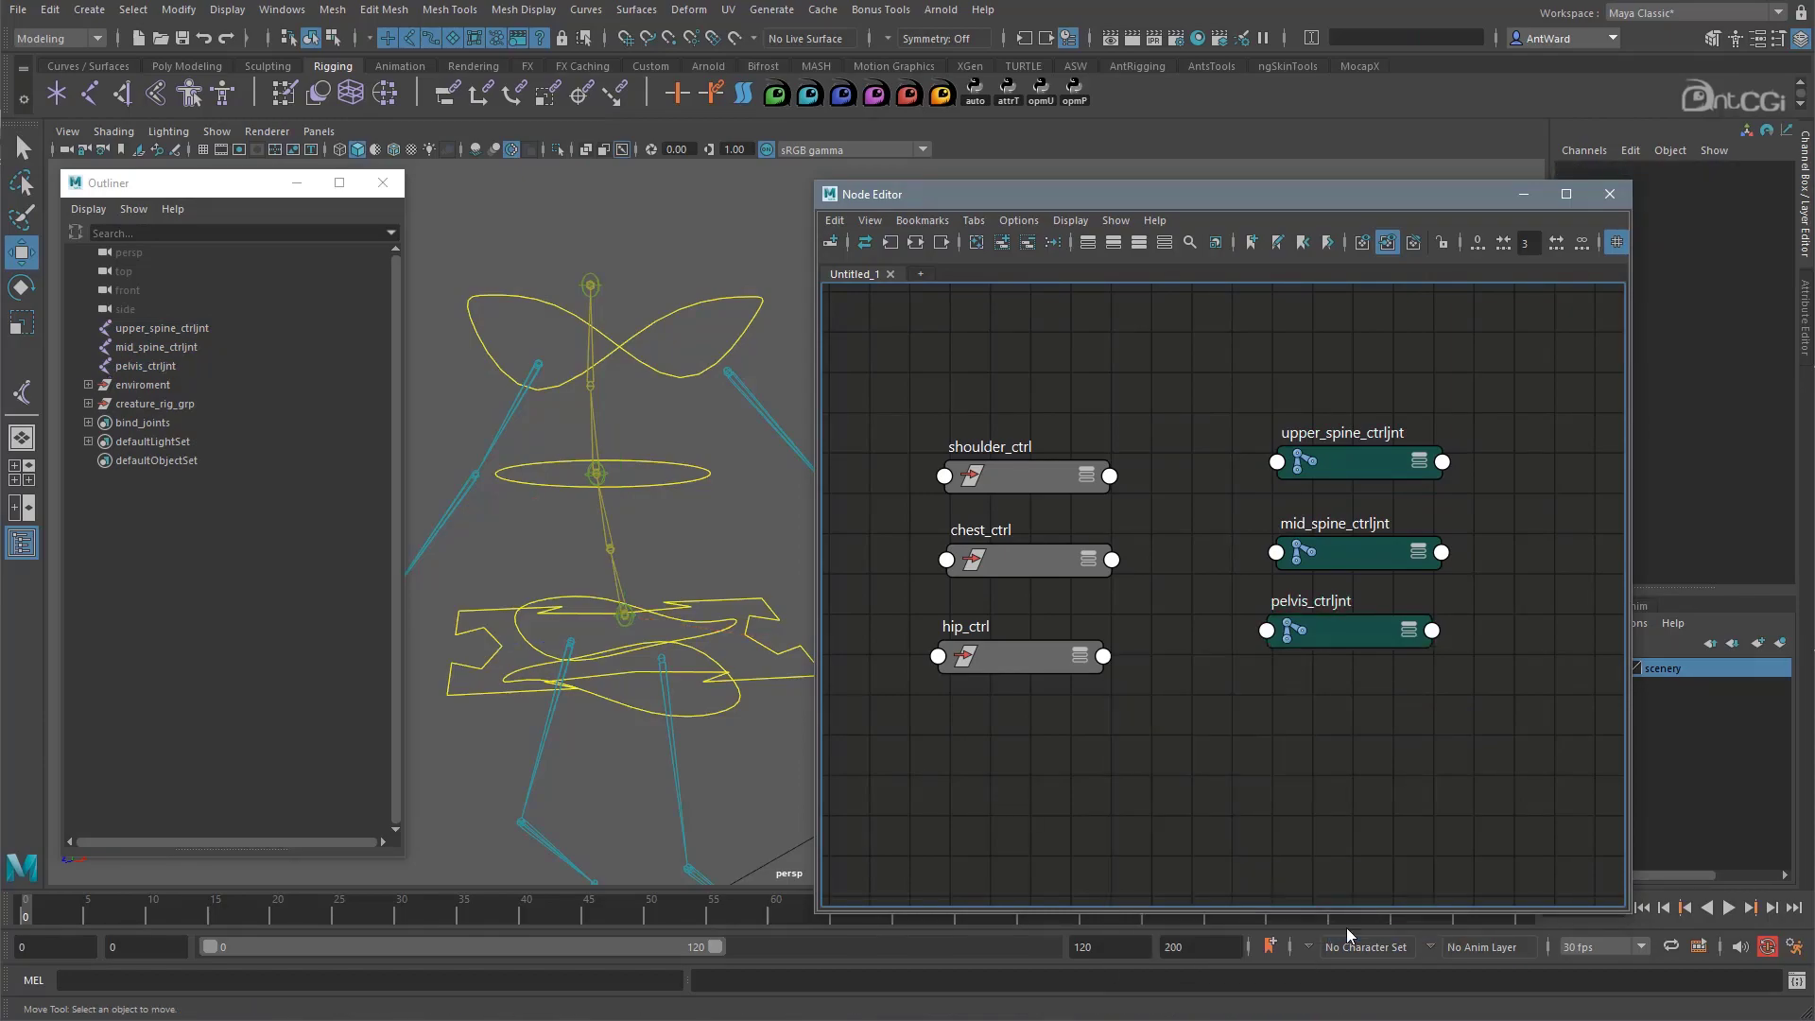
{"action": "left_click", "coordinate": [1266, 629]}
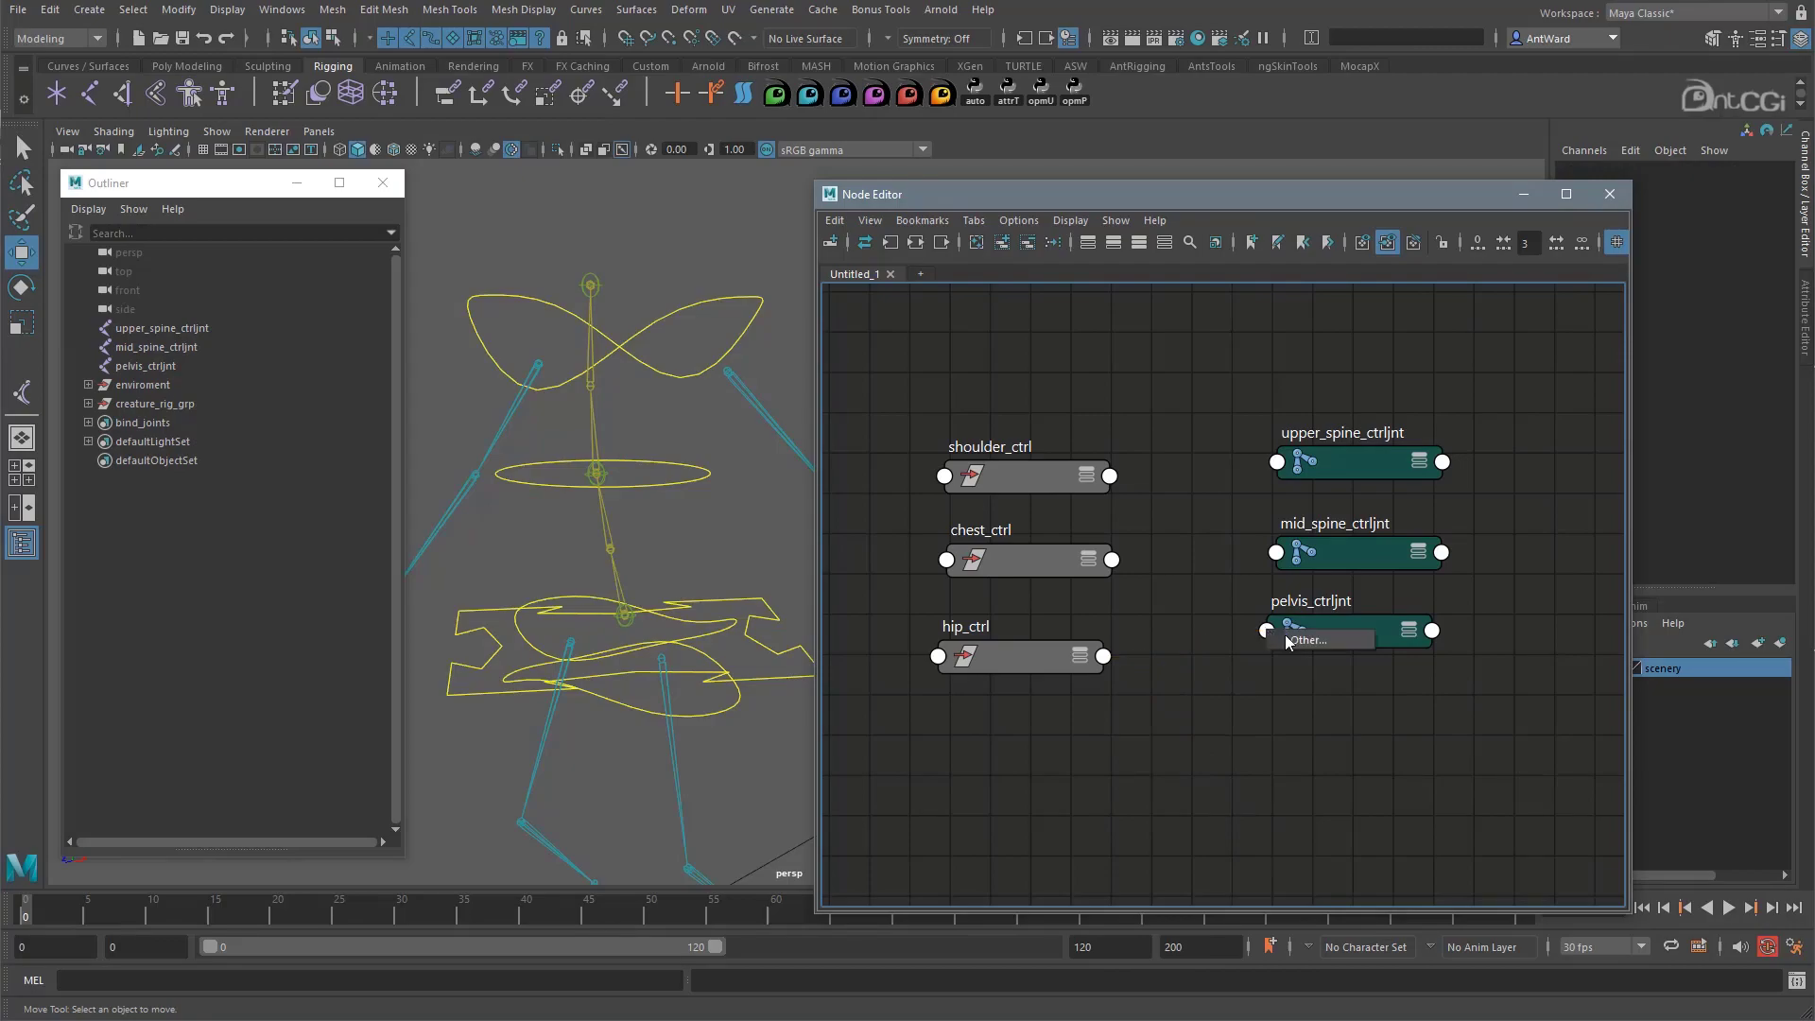
{"action": "scroll", "coordinate": [1151, 594], "scroll_direction": "down", "scroll_amount": 12}
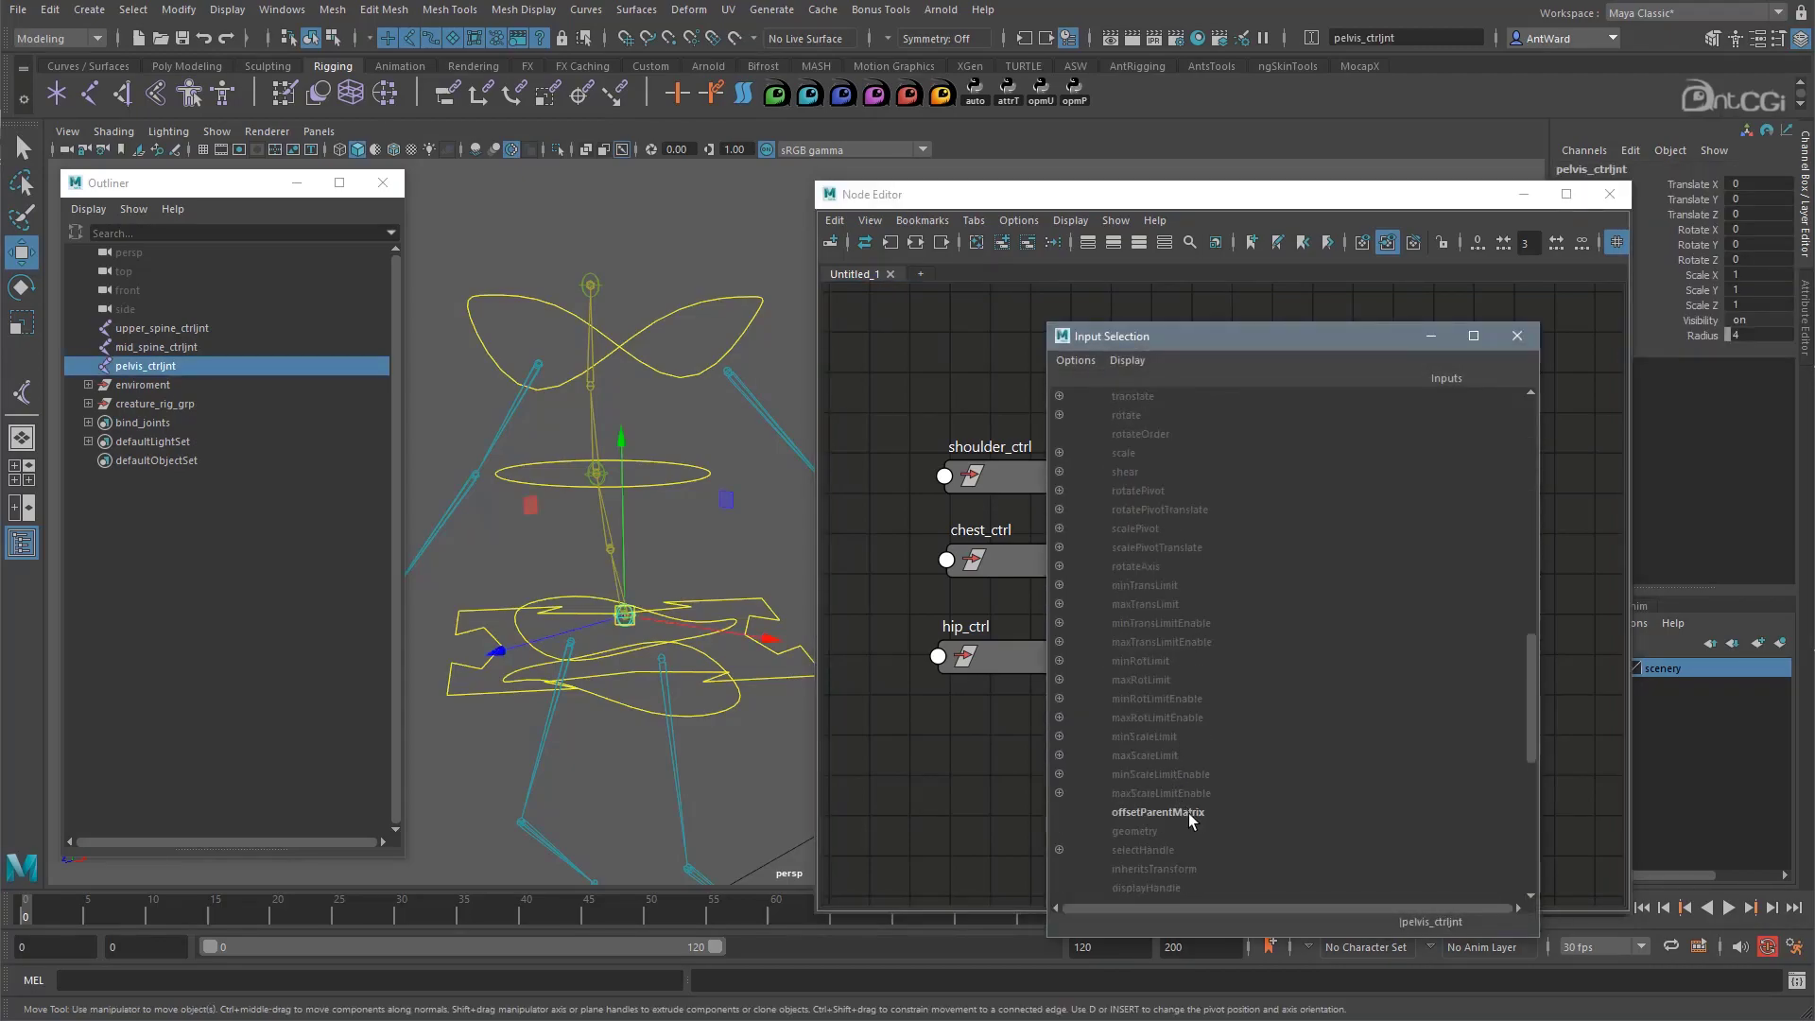
{"action": "left_click", "coordinate": [1194, 813]}
Connect chest_ctrl's World Matrix[0] to the offsetParentMatrix of mid_spine_ctrljnt
{"action": "left_click", "coordinate": [1111, 560]}
{"action": "mouse_move", "coordinate": [1209, 847]}
{"action": "left_click", "coordinate": [1361, 865]}
{"action": "left_click", "coordinate": [1276, 552]}
{"action": "left_click", "coordinate": [1178, 808]}
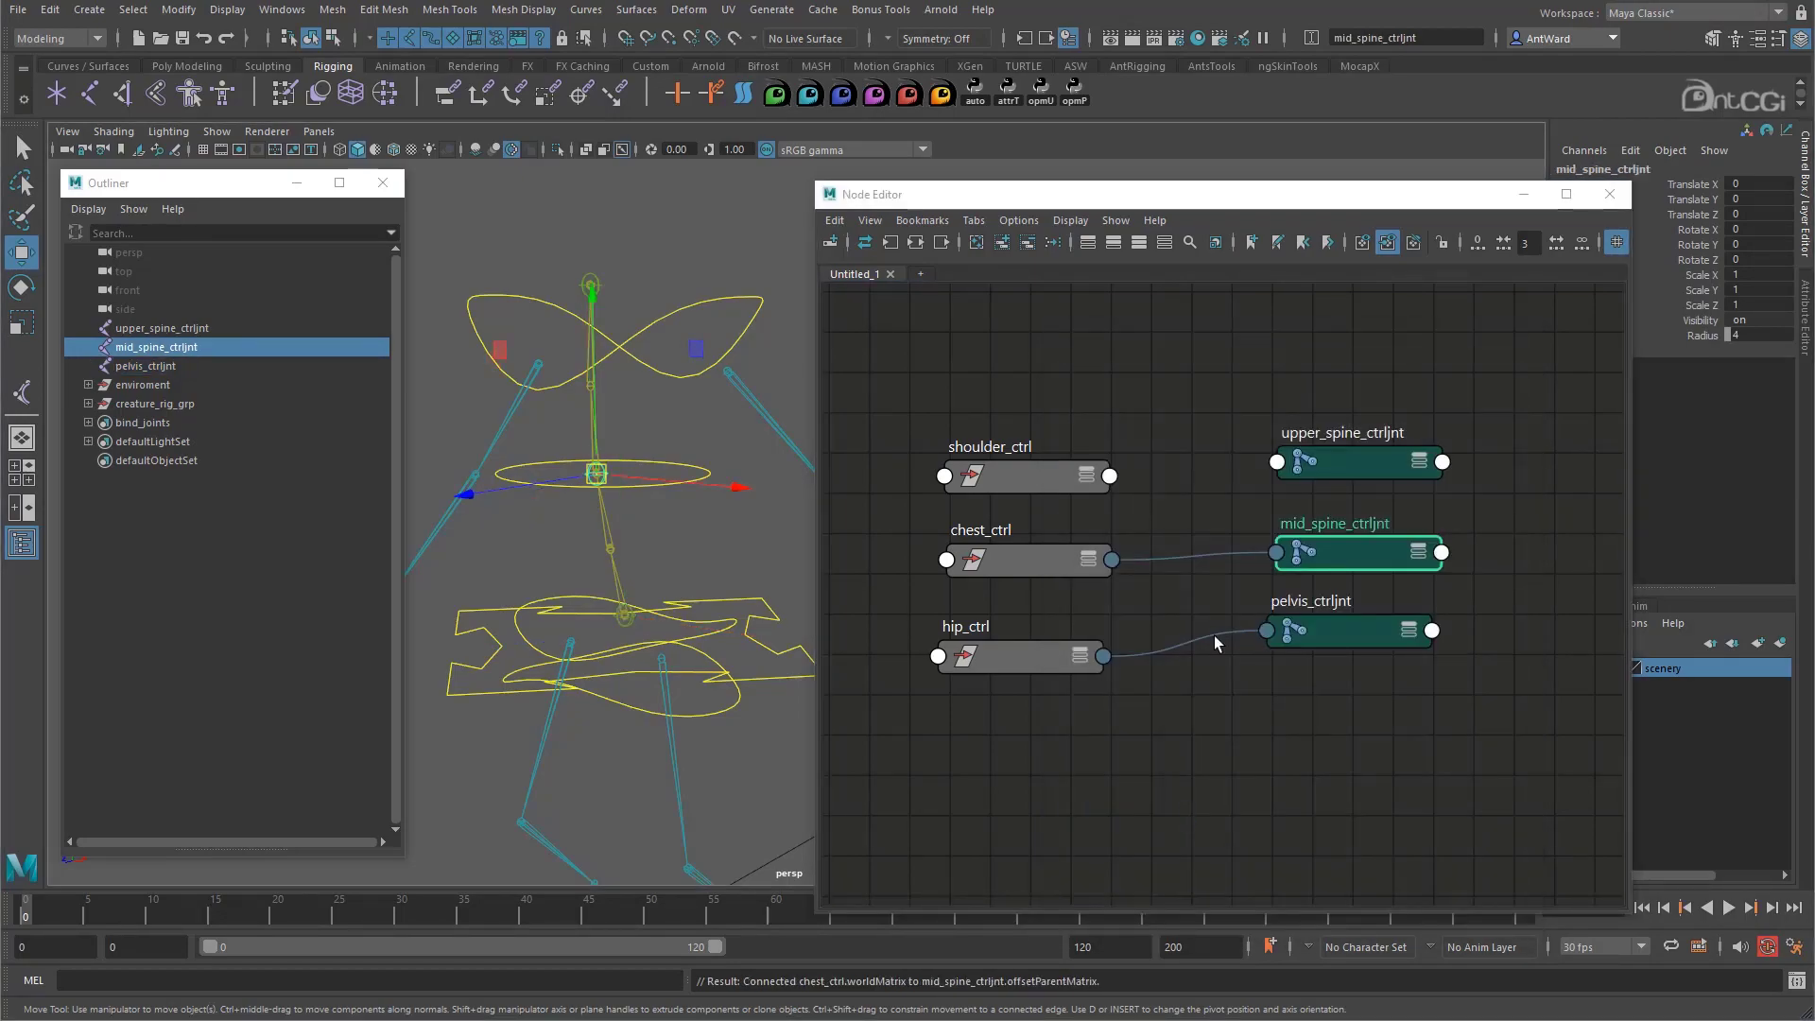
Try connecting shoulder_ctrl's World Matrix[0] to the offsetParentMatrix of upper_spine_ctrljnt and undo the connection
{"action": "left_click", "coordinate": [1111, 475]}
{"action": "mouse_move", "coordinate": [1206, 754]}
{"action": "left_click", "coordinate": [1361, 756]}
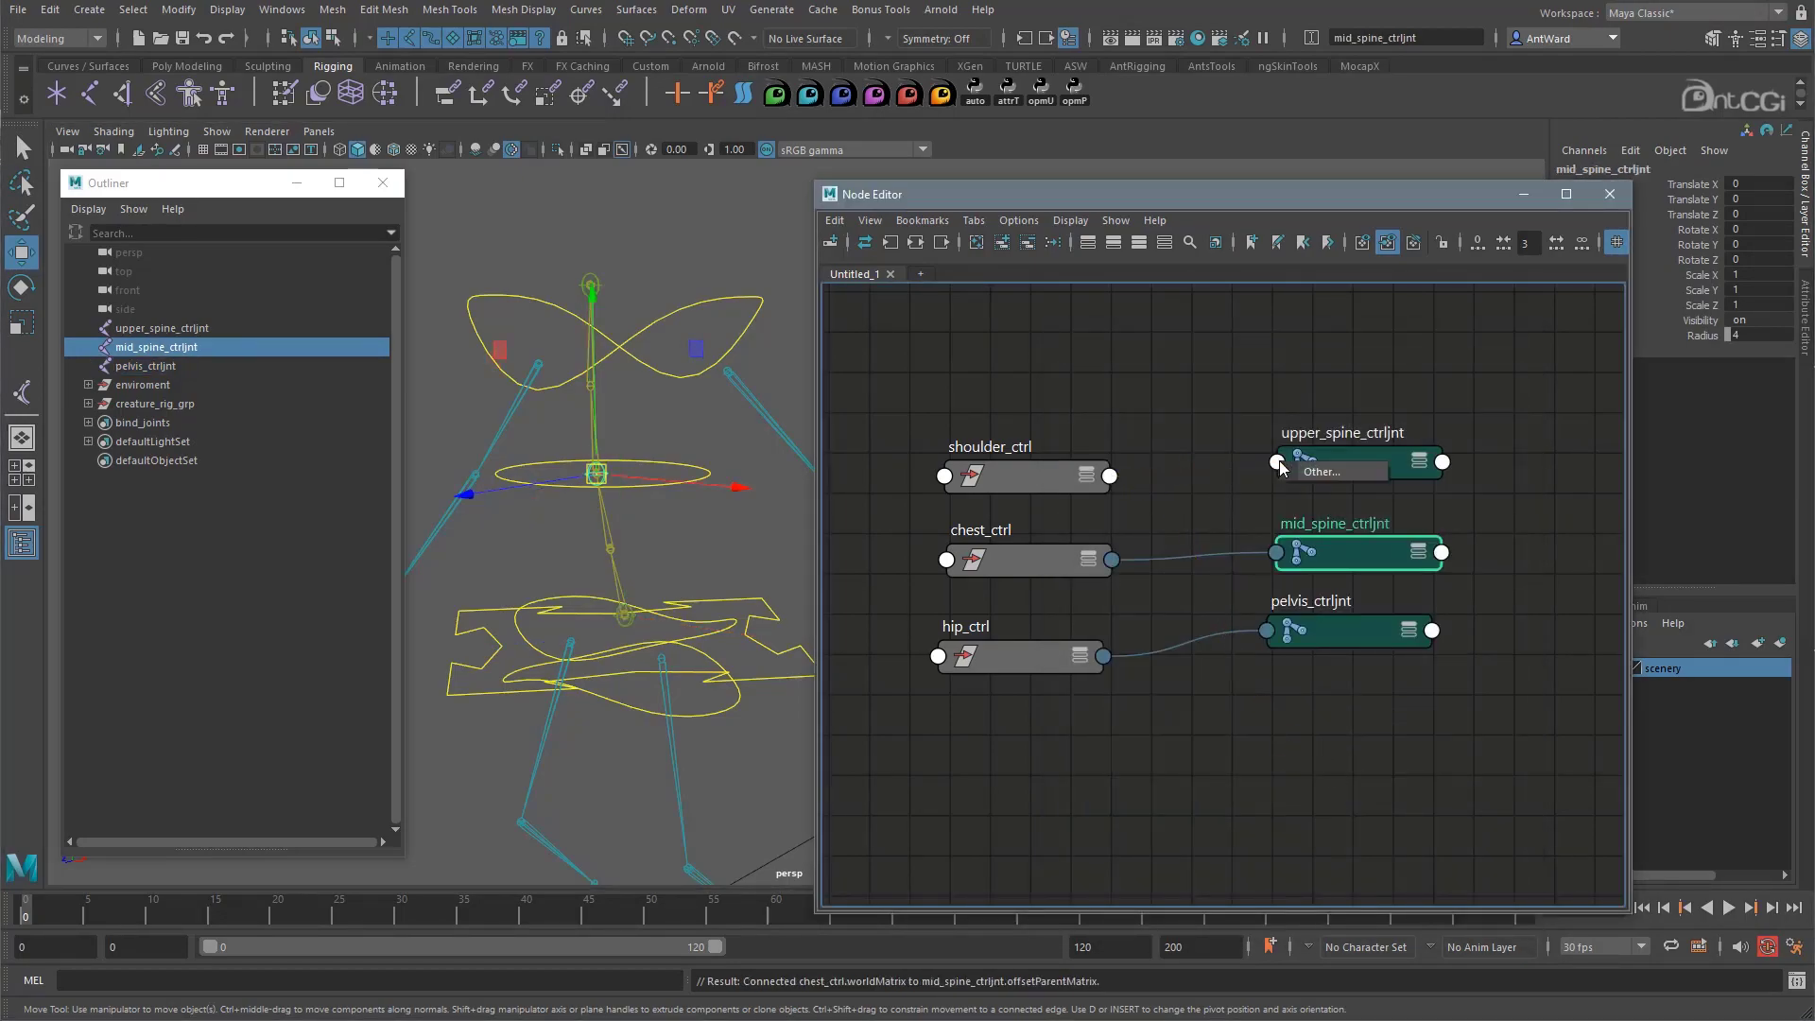
{"action": "left_click", "coordinate": [1277, 461]}
{"action": "left_click", "coordinate": [1191, 811]}
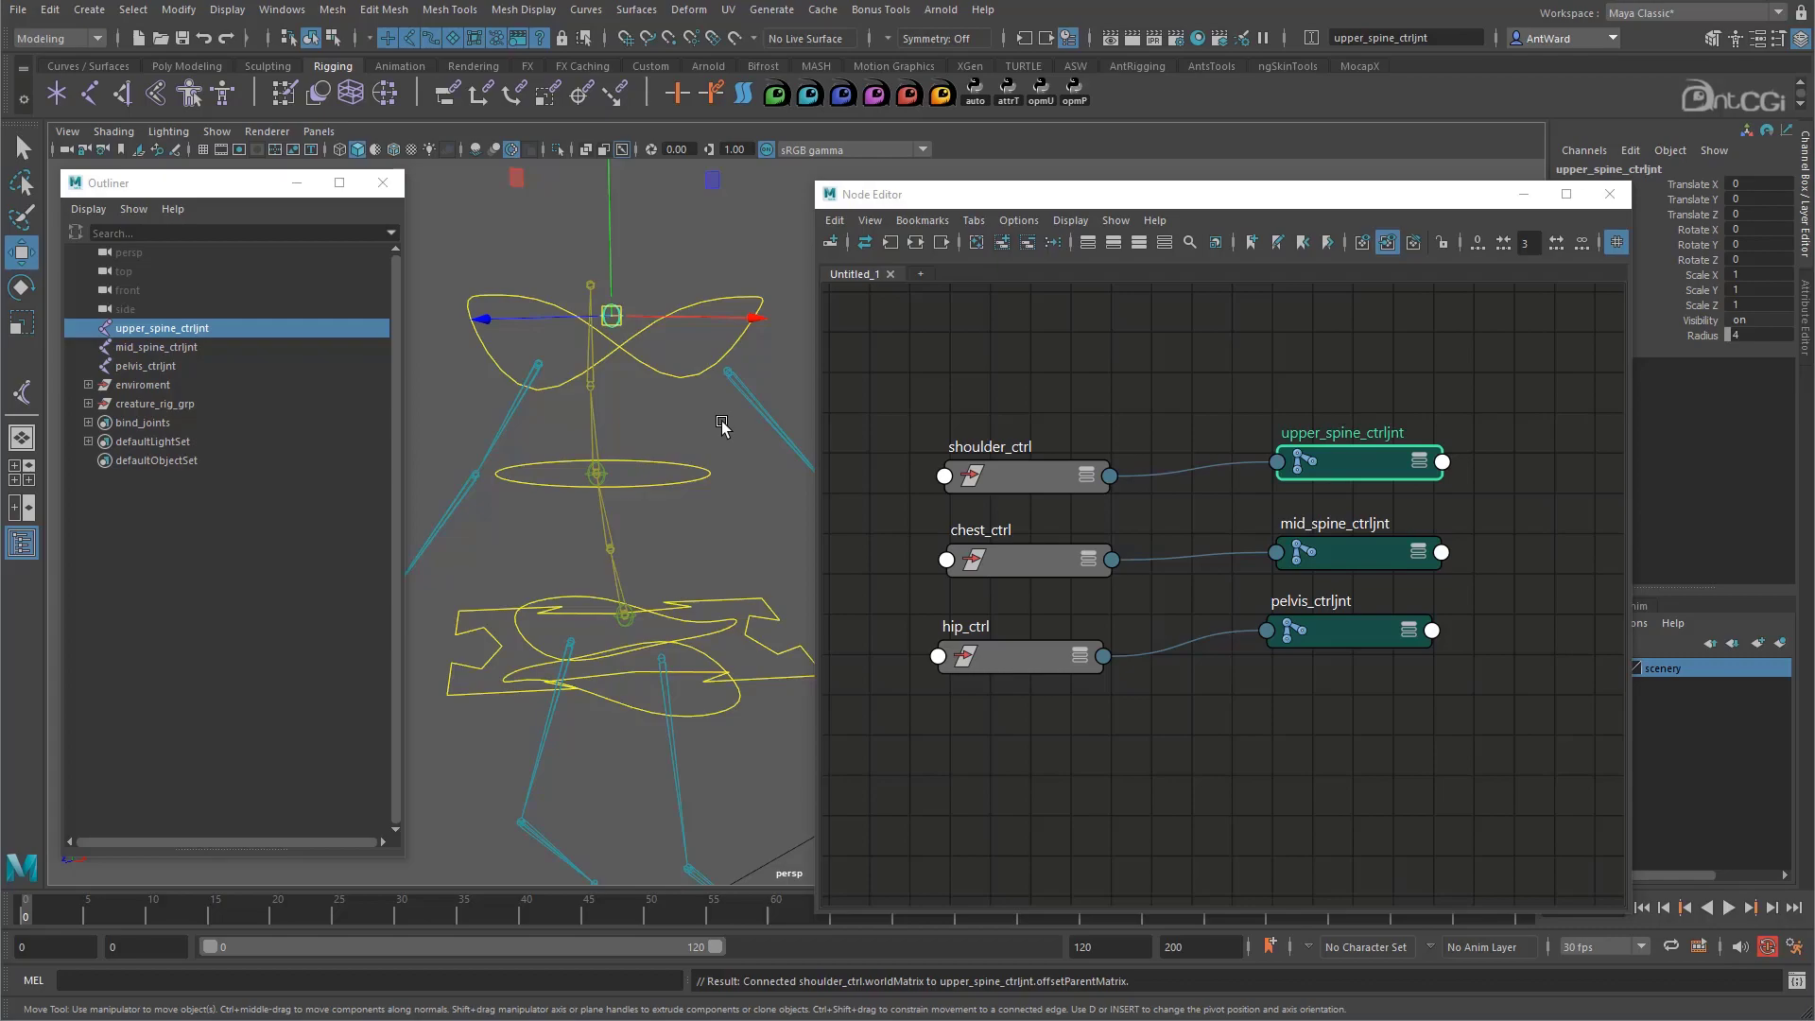
{"action": "left_click_drag", "start_coordinate": [463, 487], "coordinate": [628, 385], "text": "alt"}
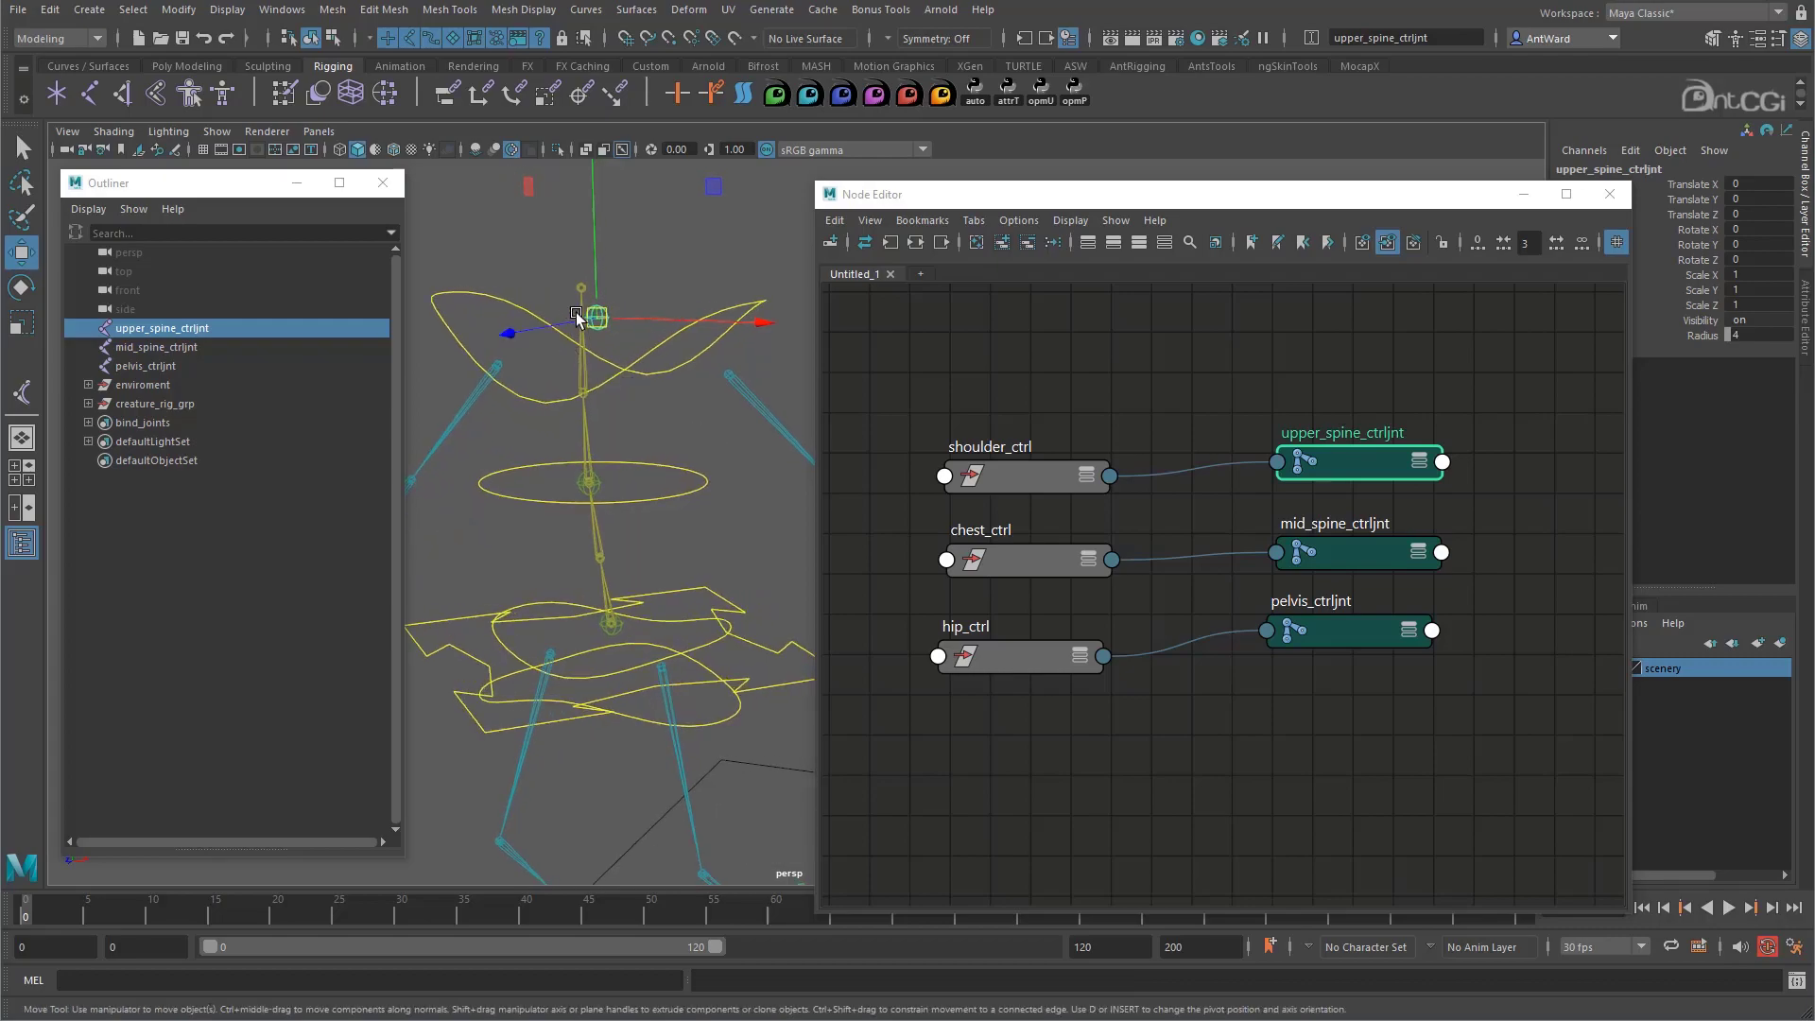
{"action": "key", "text": "ctrl+z"}
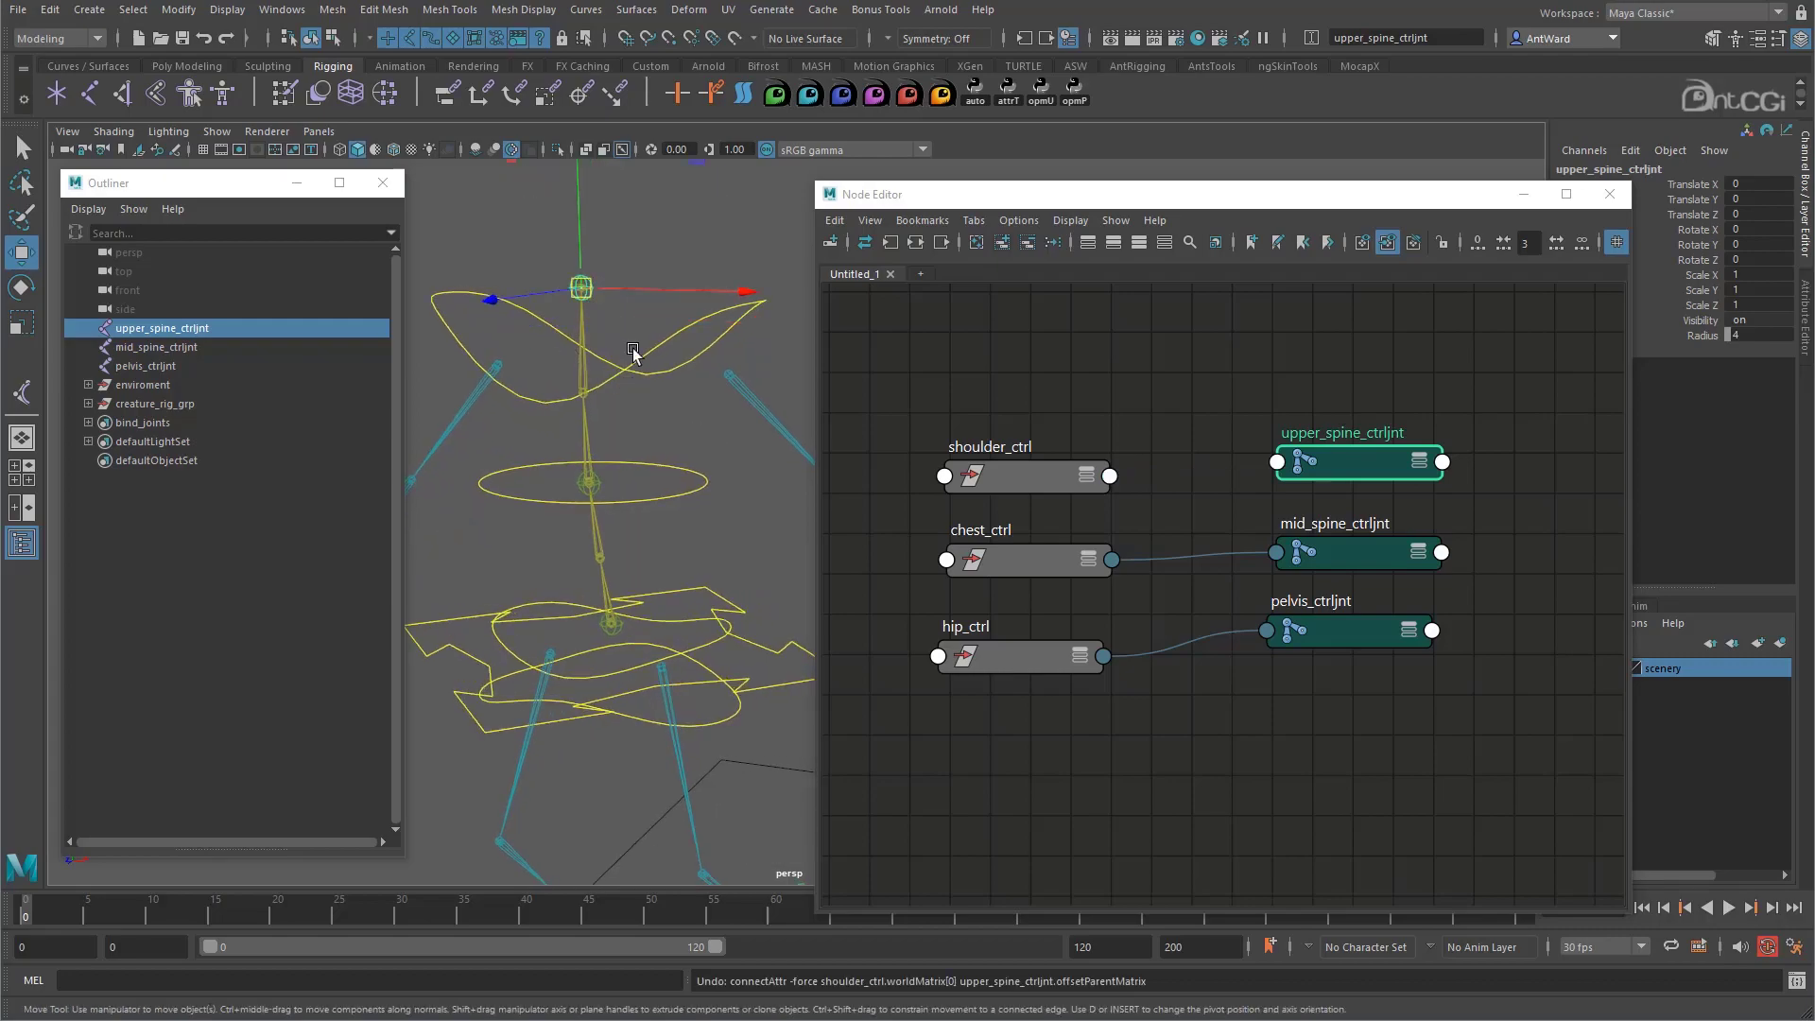
Reveal shoulder_ctrl in the Outliner and unparent it from chest_ctrl to the world level
{"action": "left_click", "coordinate": [655, 341]}
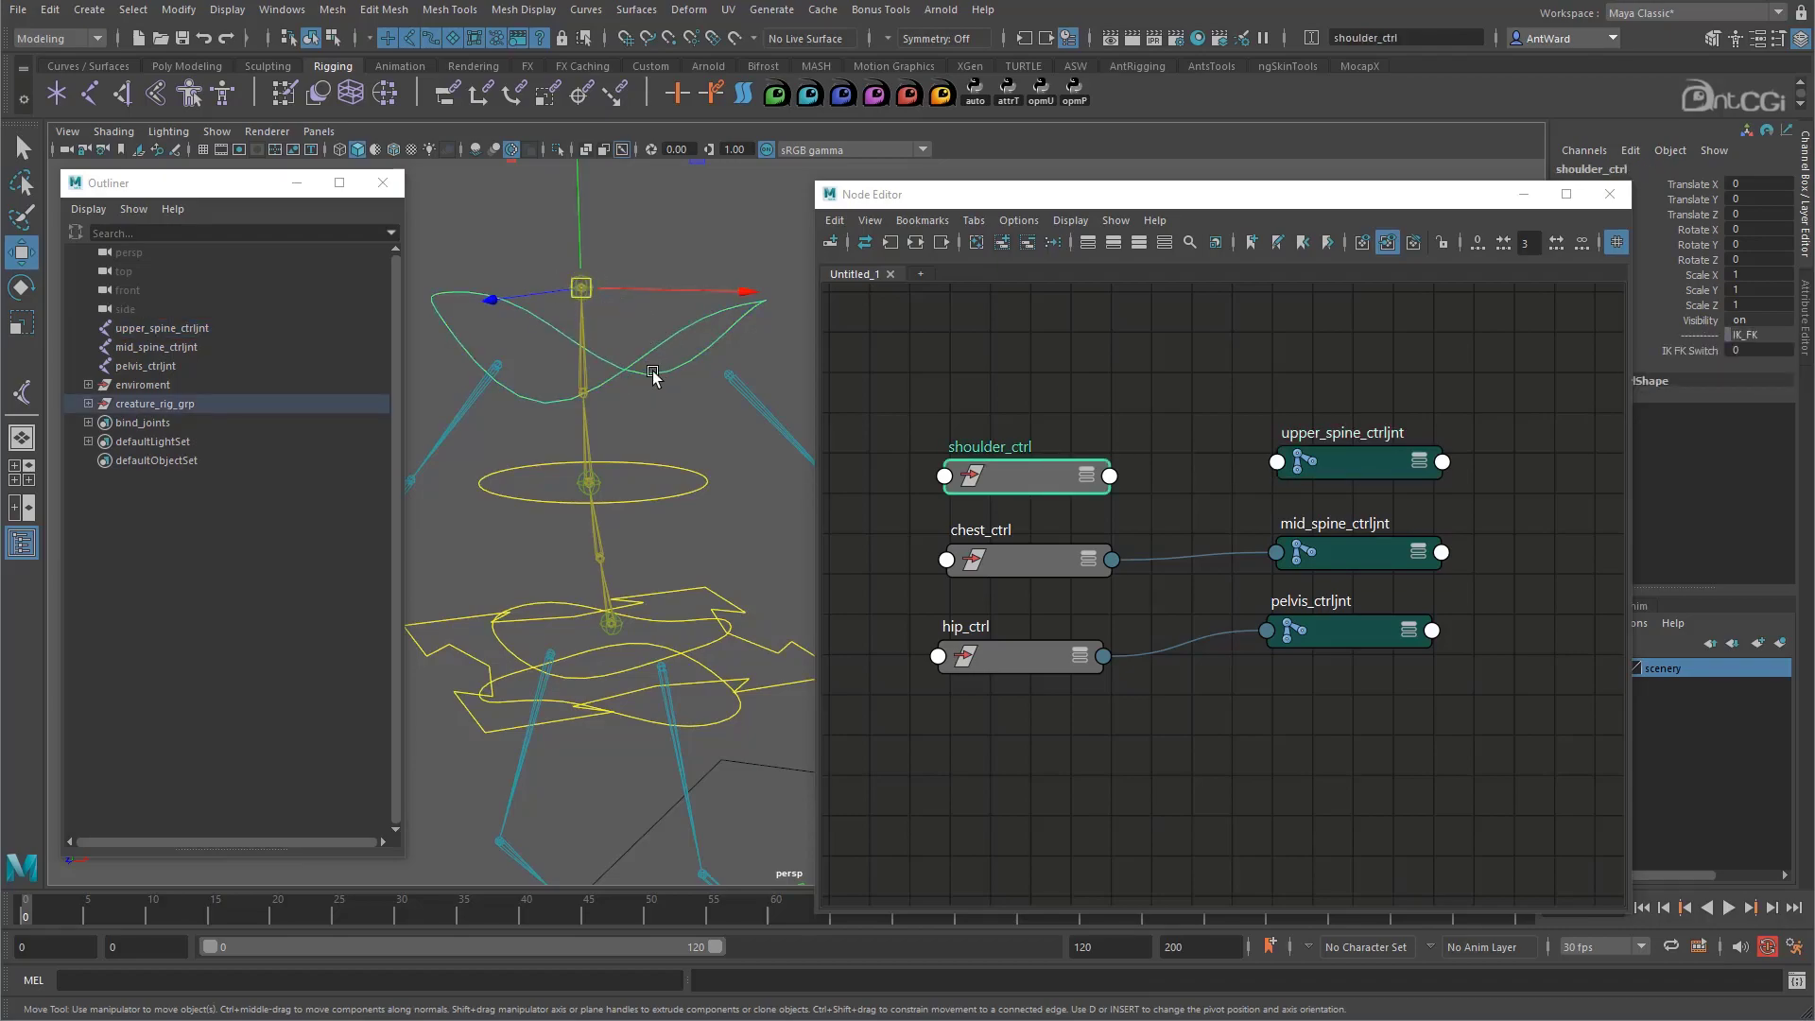
{"action": "left_click", "coordinate": [1525, 195]}
{"action": "key", "text": "f"}
{"action": "right_click", "coordinate": [168, 546]}
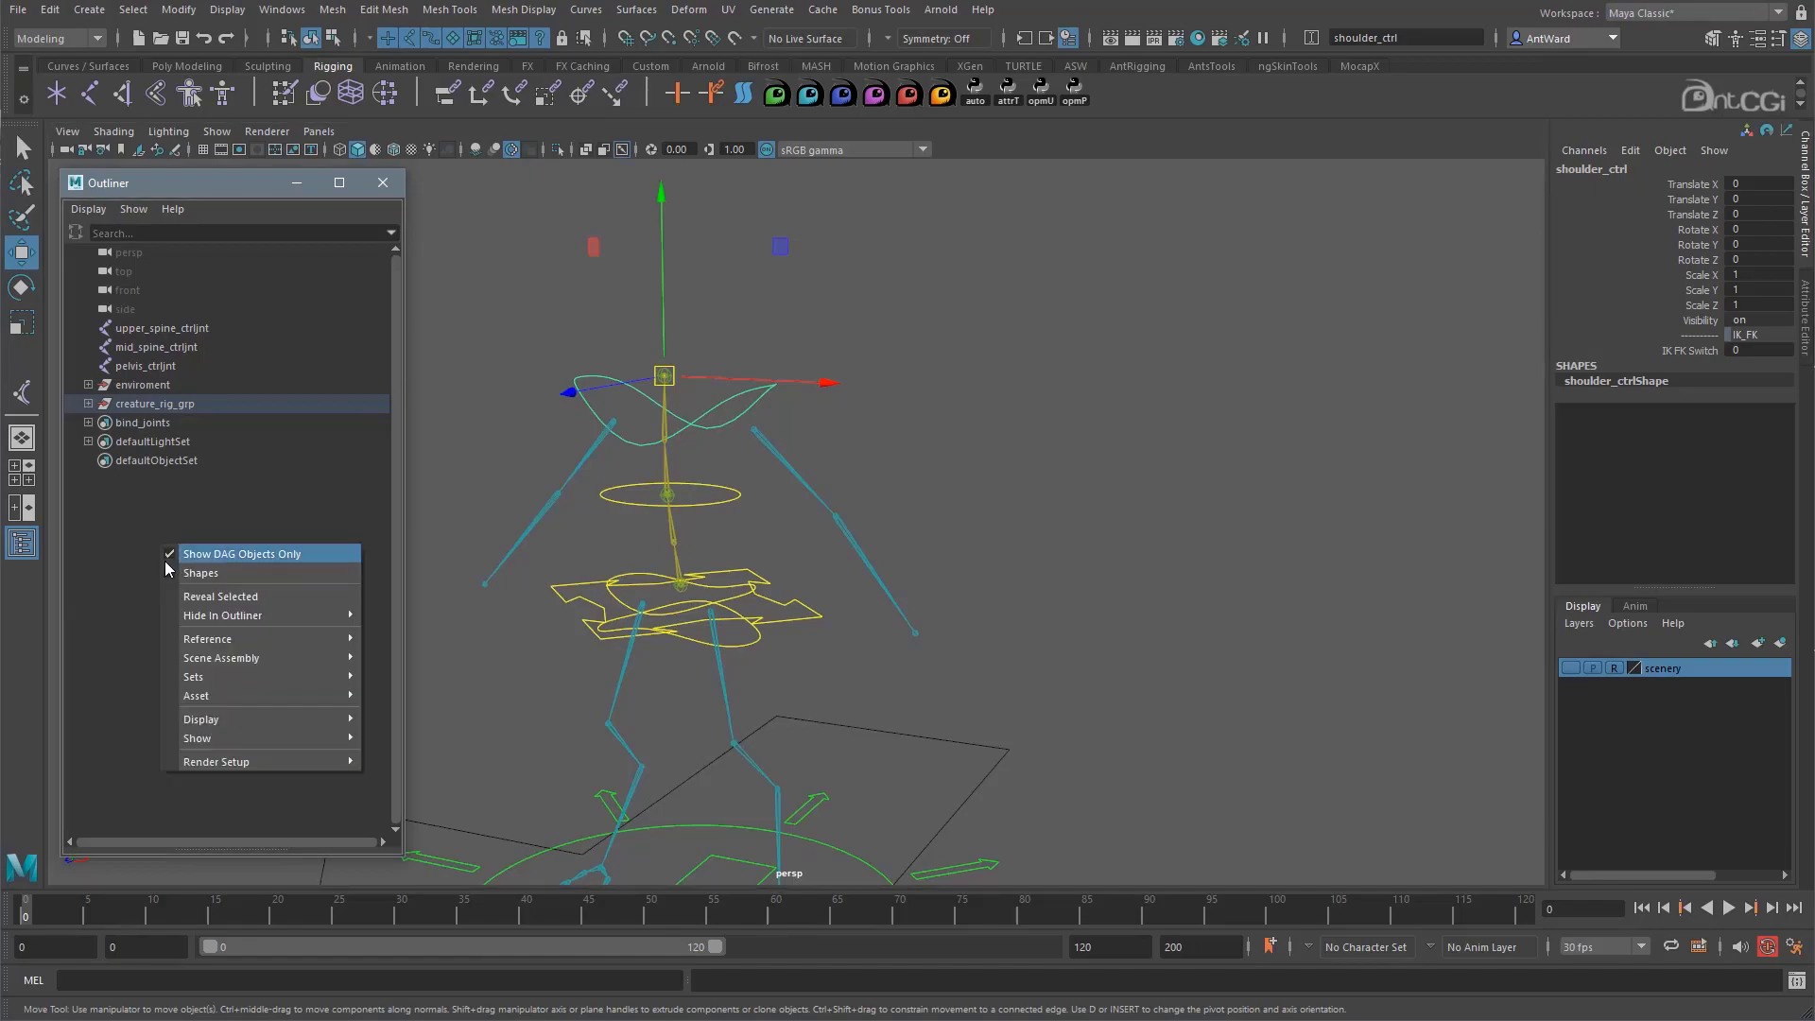
{"action": "left_click", "coordinate": [186, 597]}
{"action": "middle_click_drag", "start_coordinate": [249, 652], "coordinate": [189, 325]}
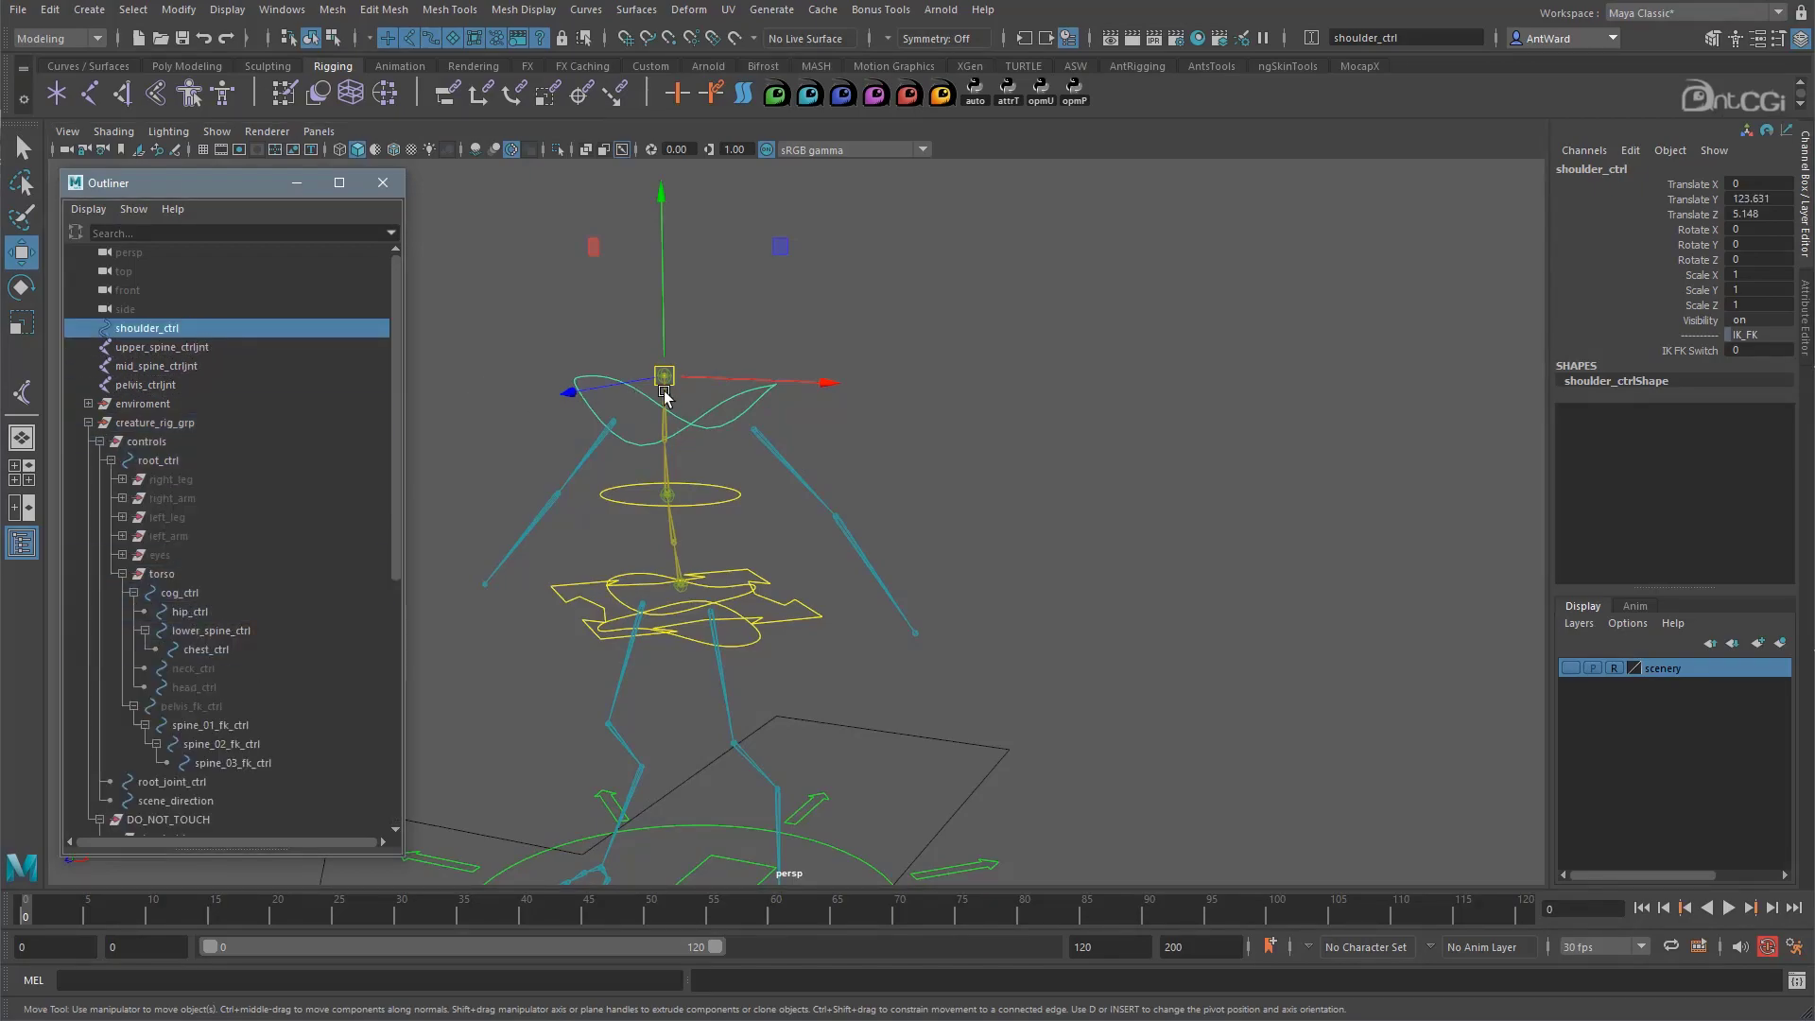
Set shoulder_ctrl's offset parent matrix to identity and its translate and rotate channels to 0
{"action": "key", "text": "f"}
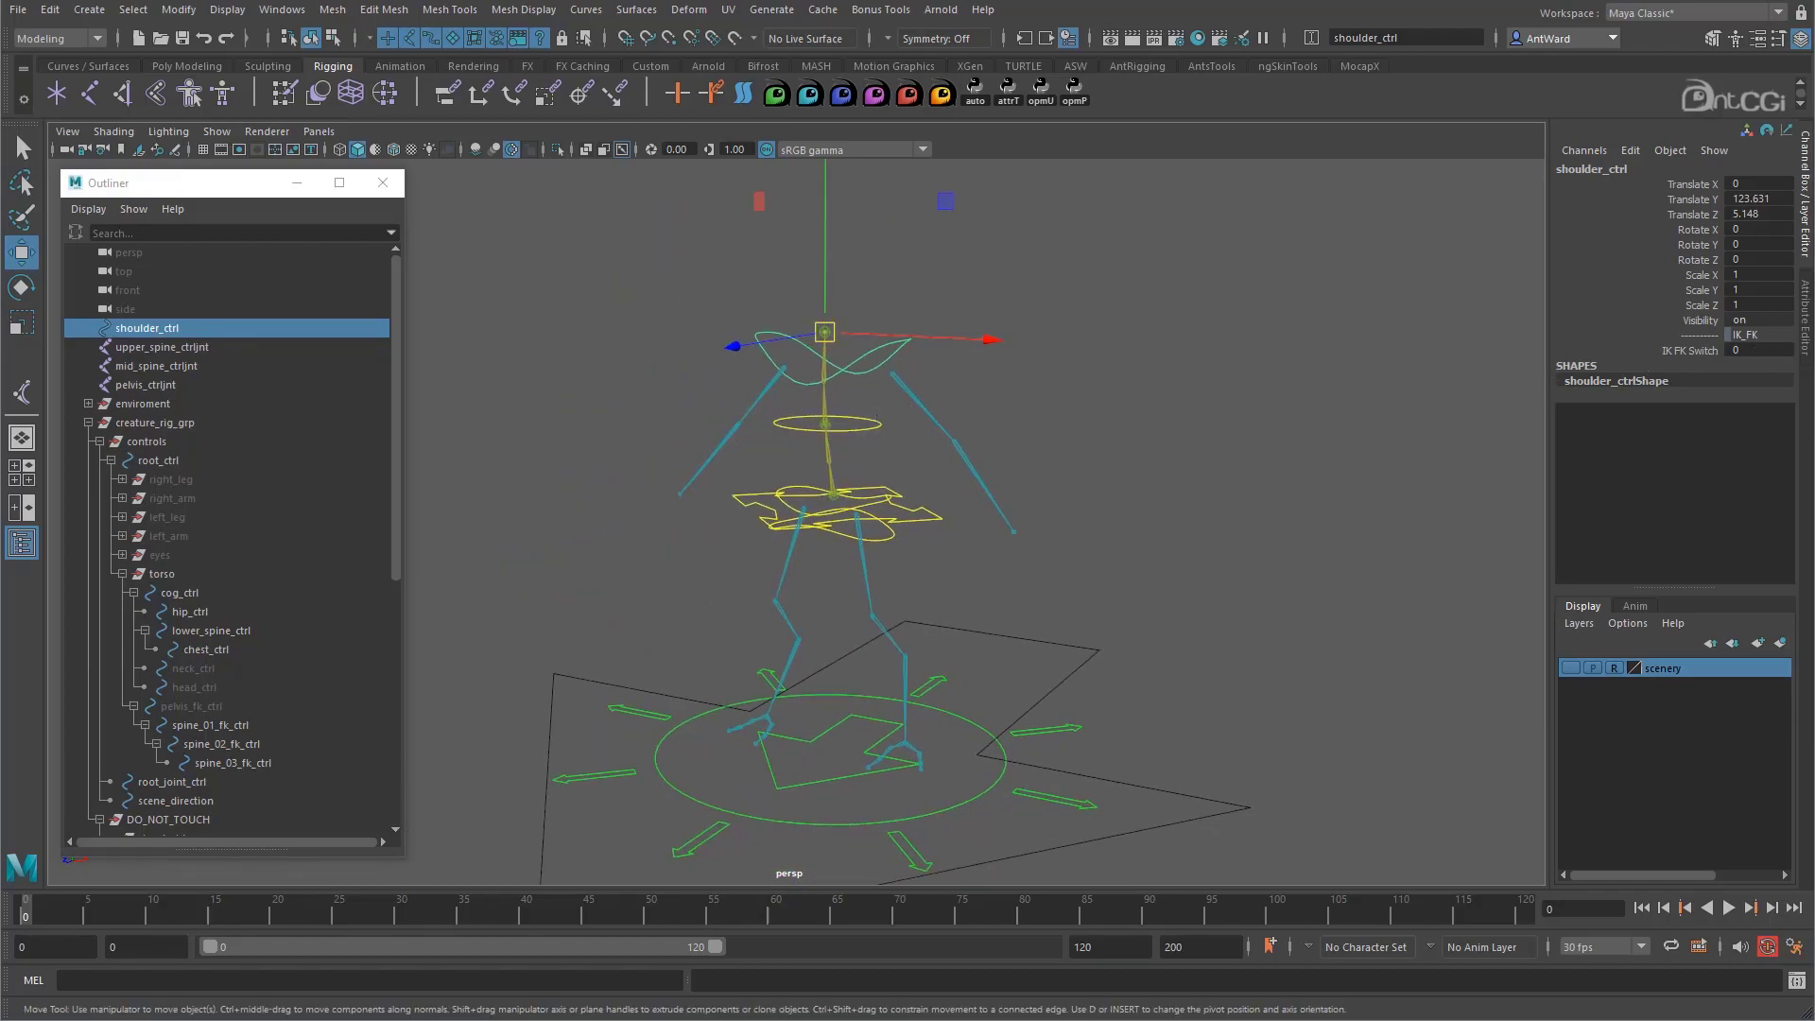
{"action": "left_click", "coordinate": [1806, 326]}
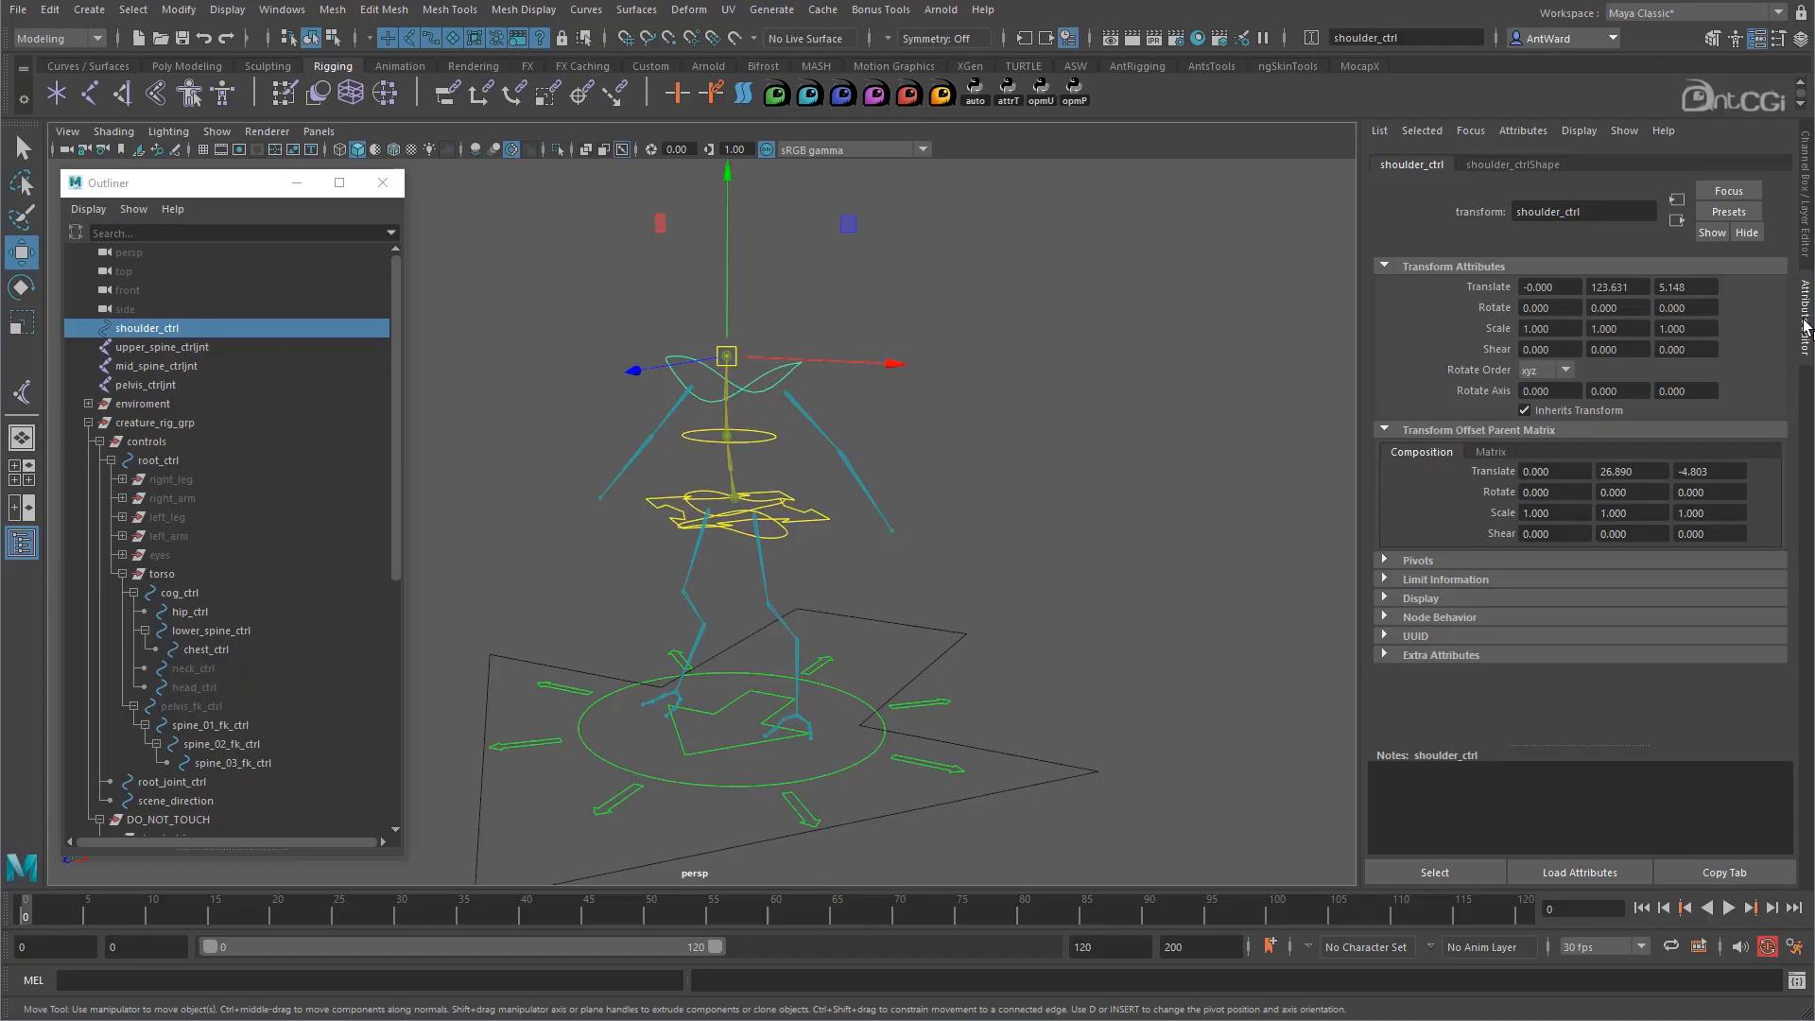
{"action": "right_click", "coordinate": [1491, 476]}
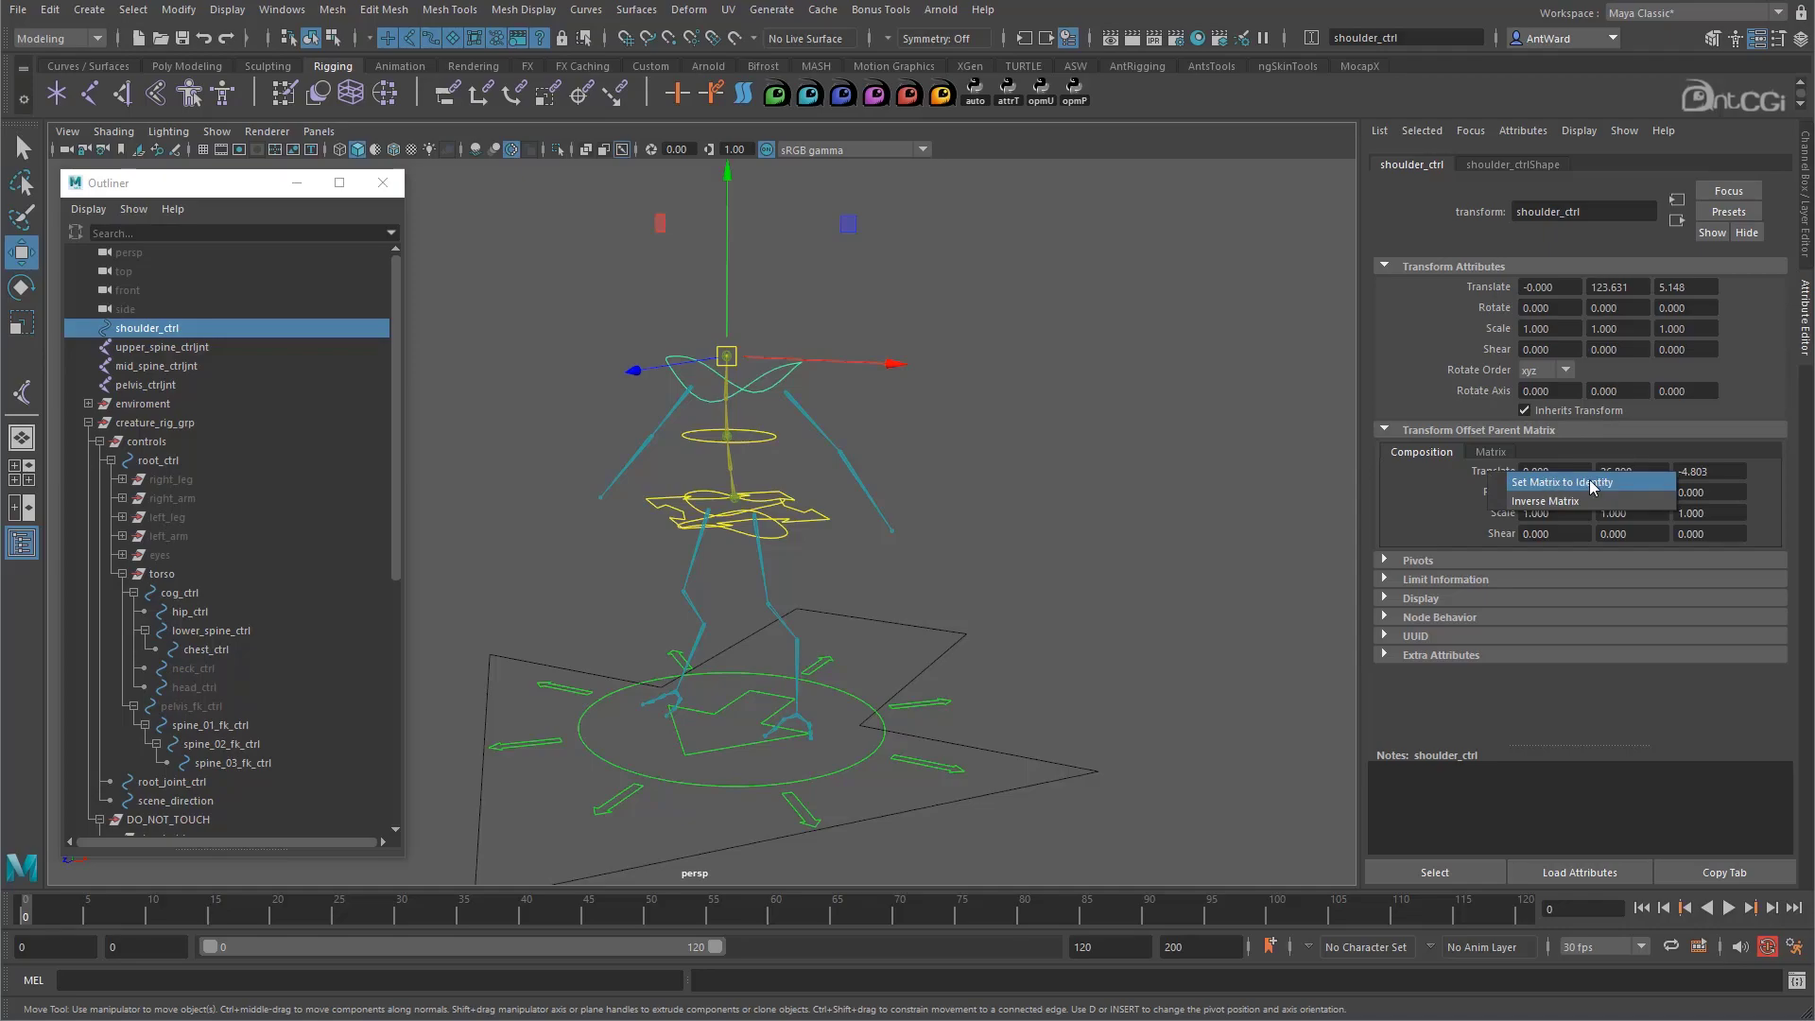
{"action": "left_click", "coordinate": [1573, 483]}
{"action": "left_click", "coordinate": [1807, 221]}
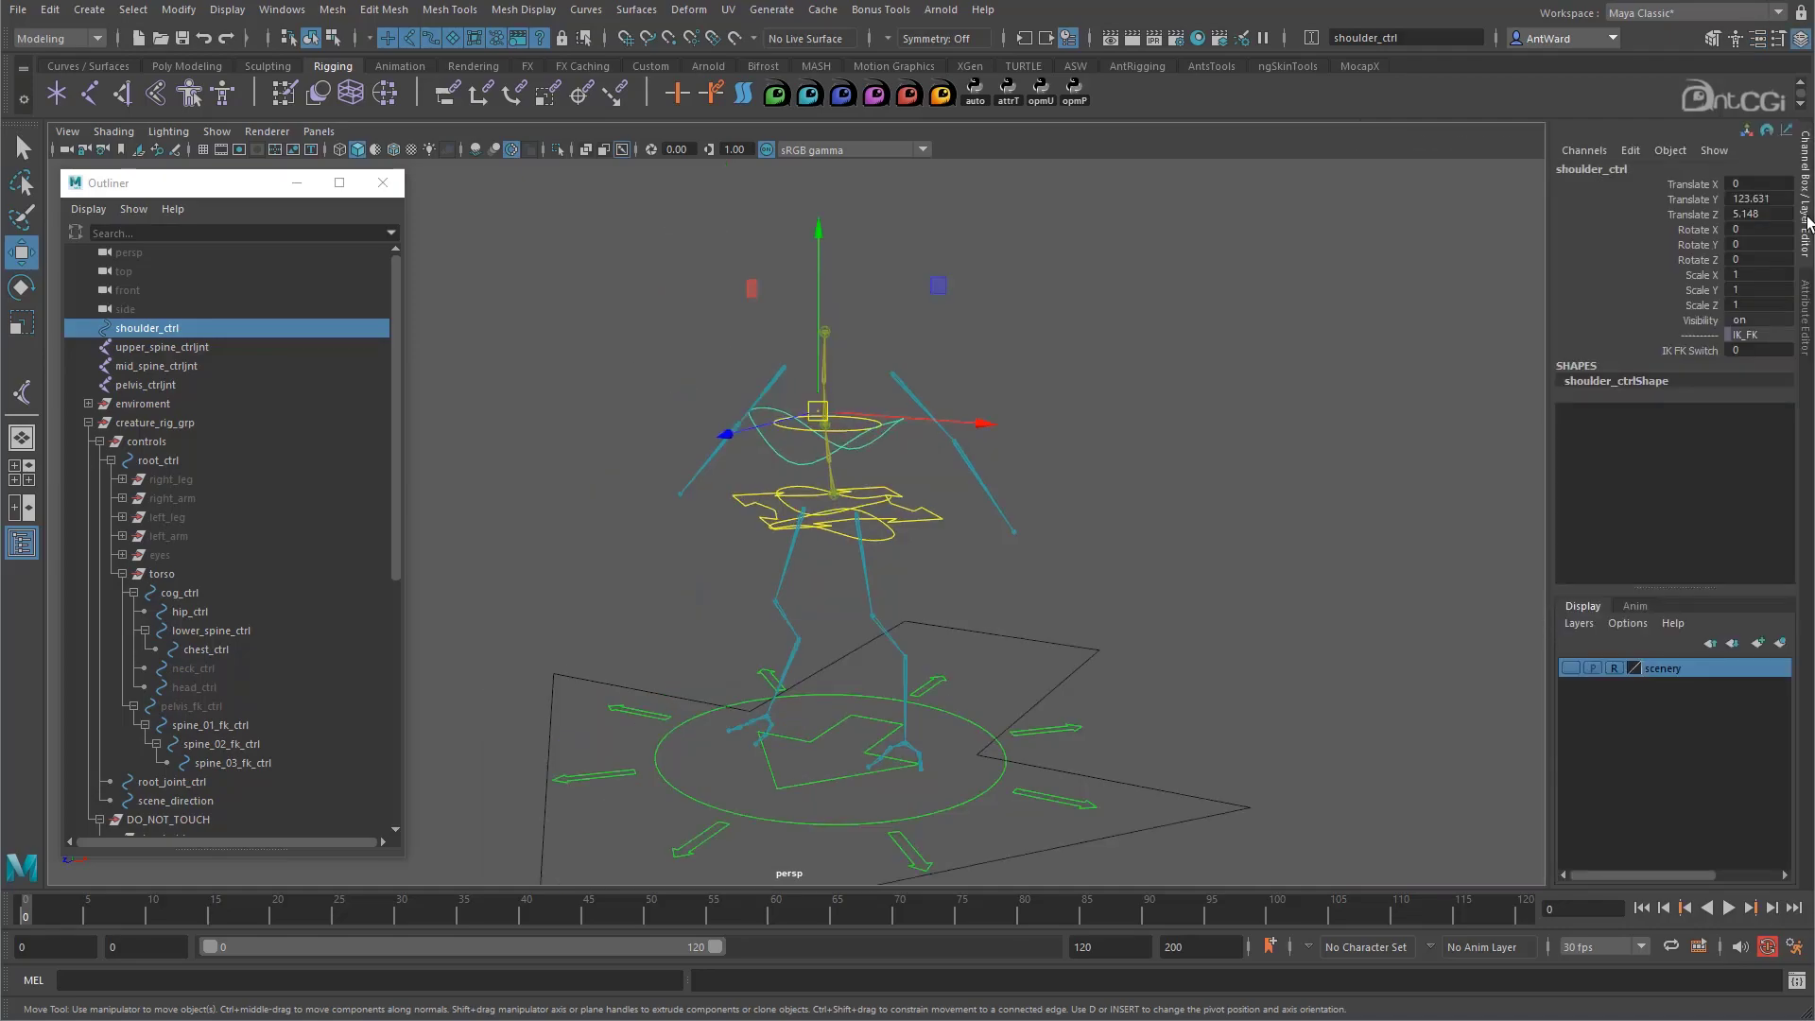
{"action": "left_click_drag", "start_coordinate": [1787, 191], "coordinate": [1770, 257]}
{"action": "key", "text": "Return"}
{"action": "left_click_drag", "start_coordinate": [684, 648], "coordinate": [784, 586], "text": "alt"}
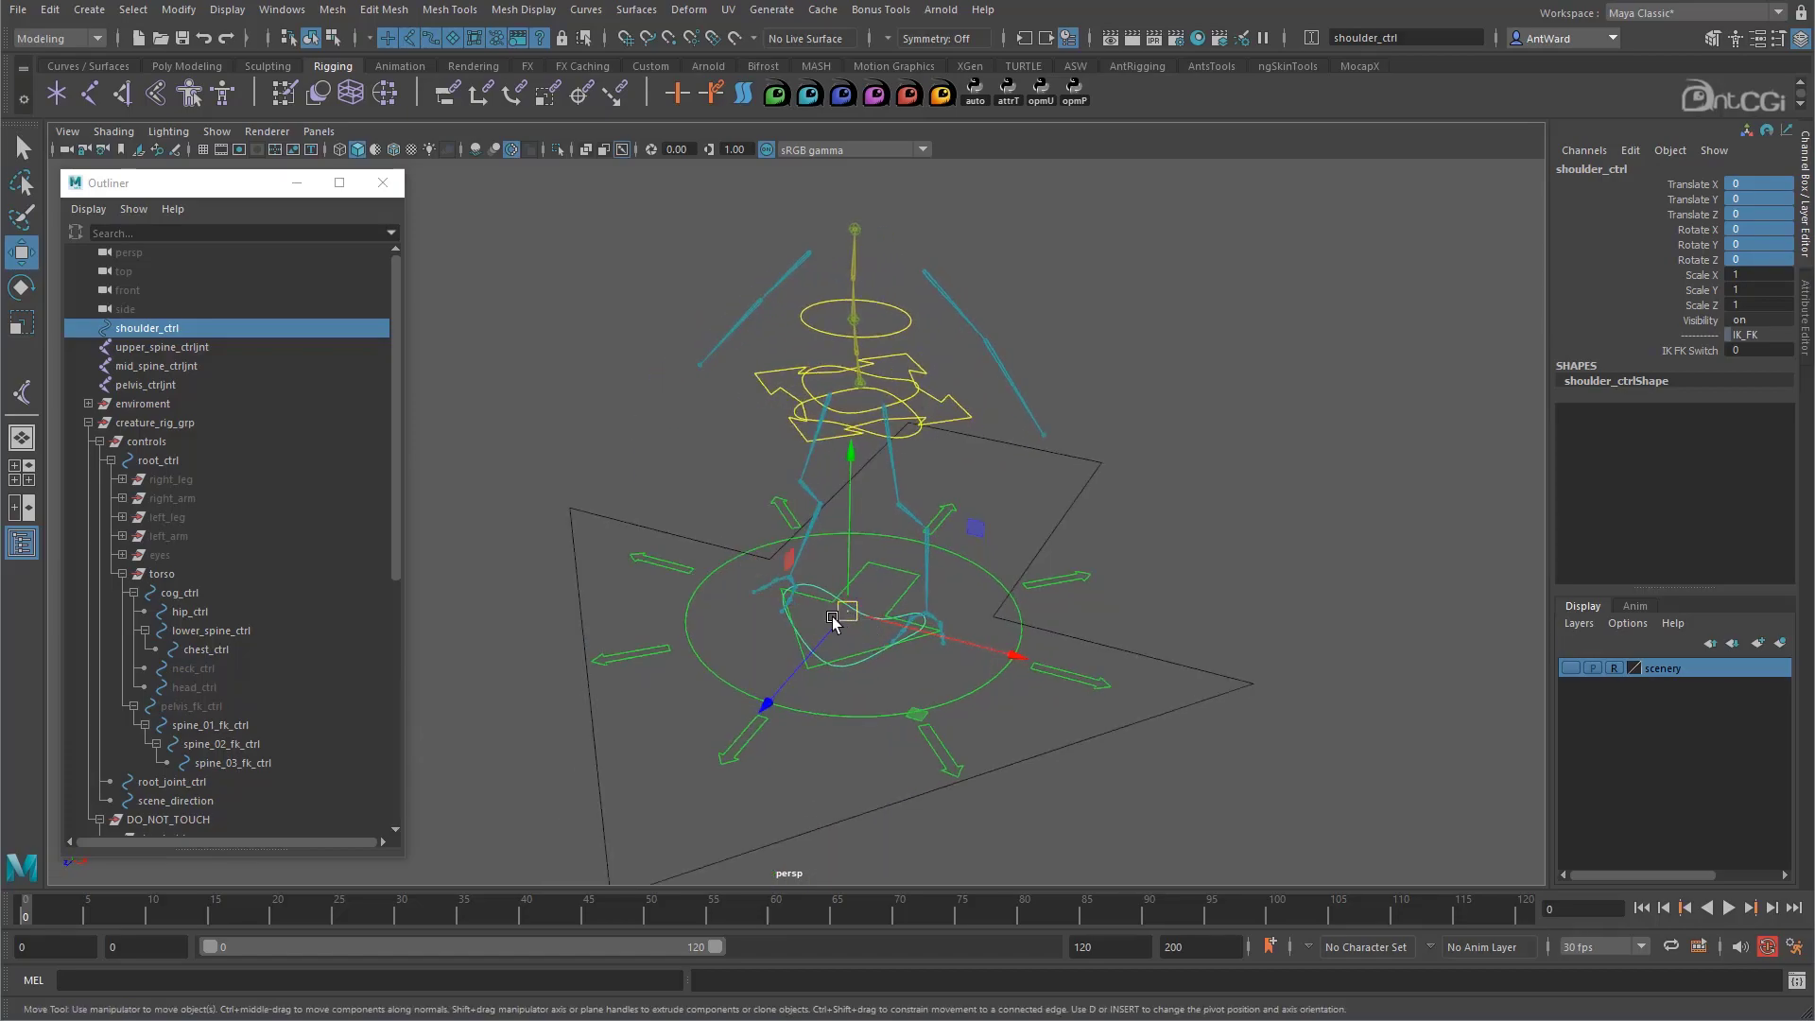
Show the viewport grid and snap shoulder_ctrl's pivot to the grid origin
{"action": "left_click", "coordinate": [216, 133]}
{"action": "left_click", "coordinate": [245, 893]}
{"action": "left_click_drag", "start_coordinate": [813, 609], "coordinate": [773, 596], "text": "alt"}
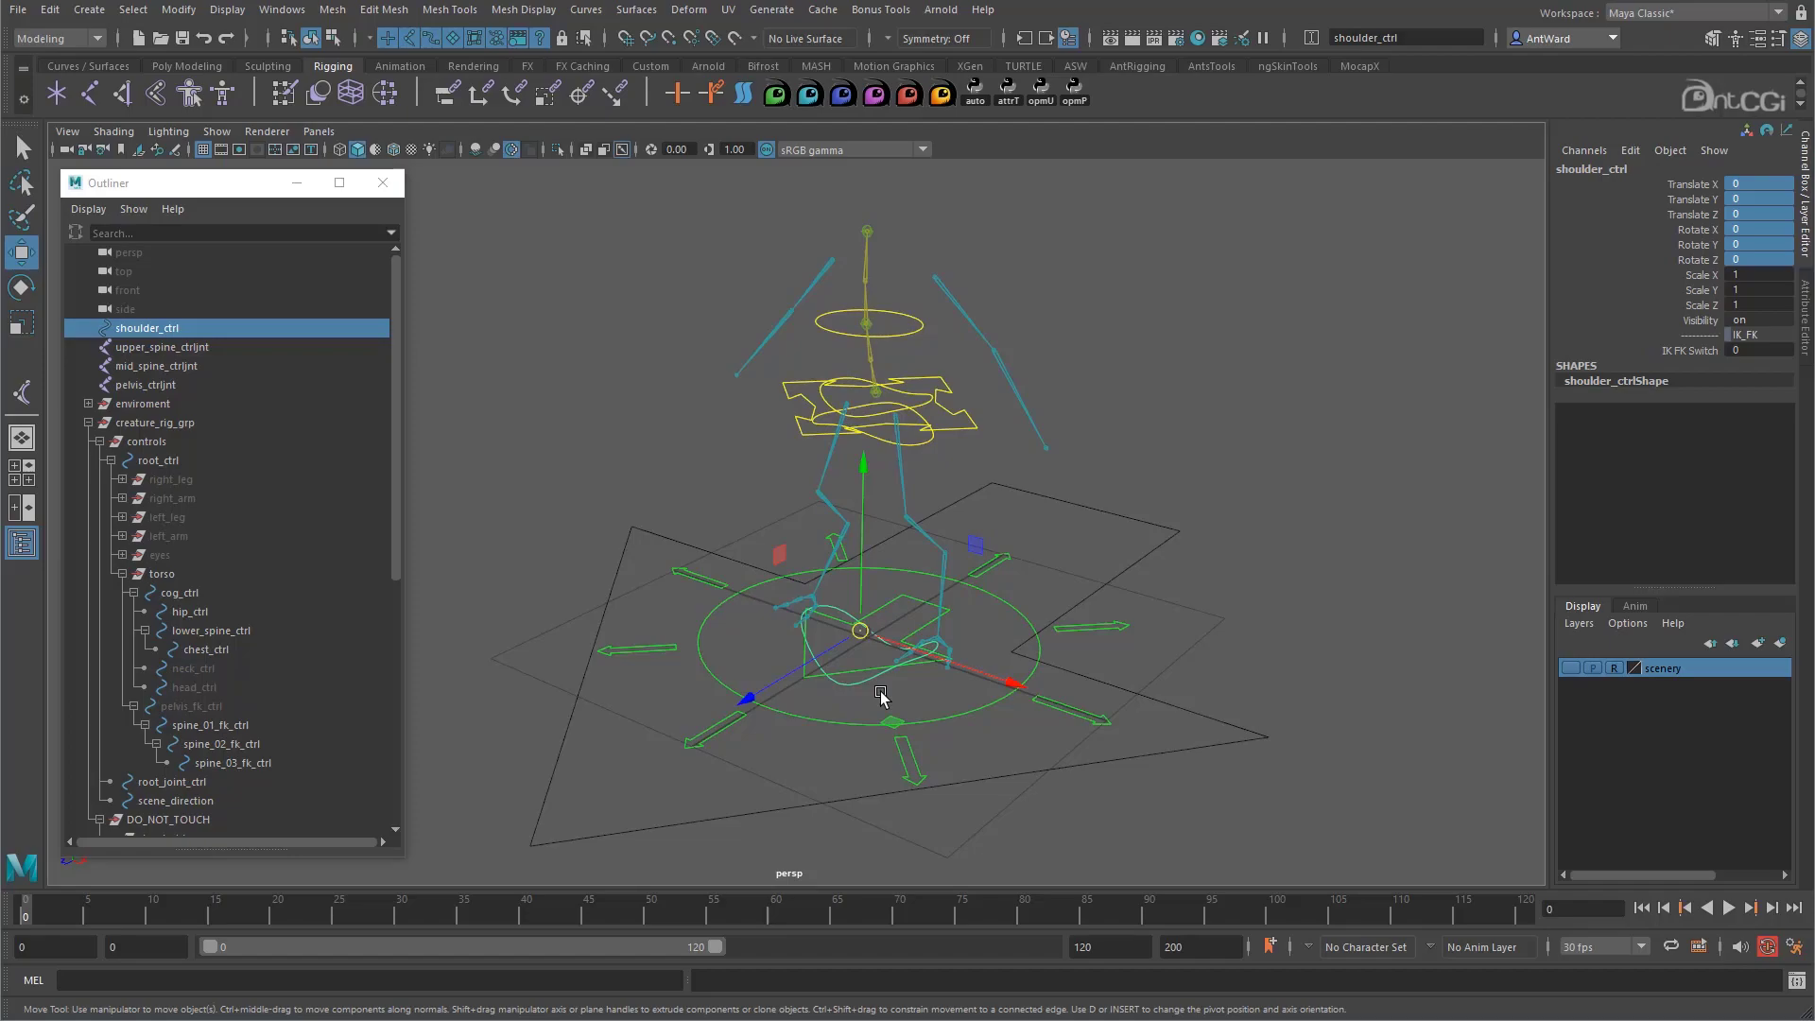
{"action": "key", "text": "x"}
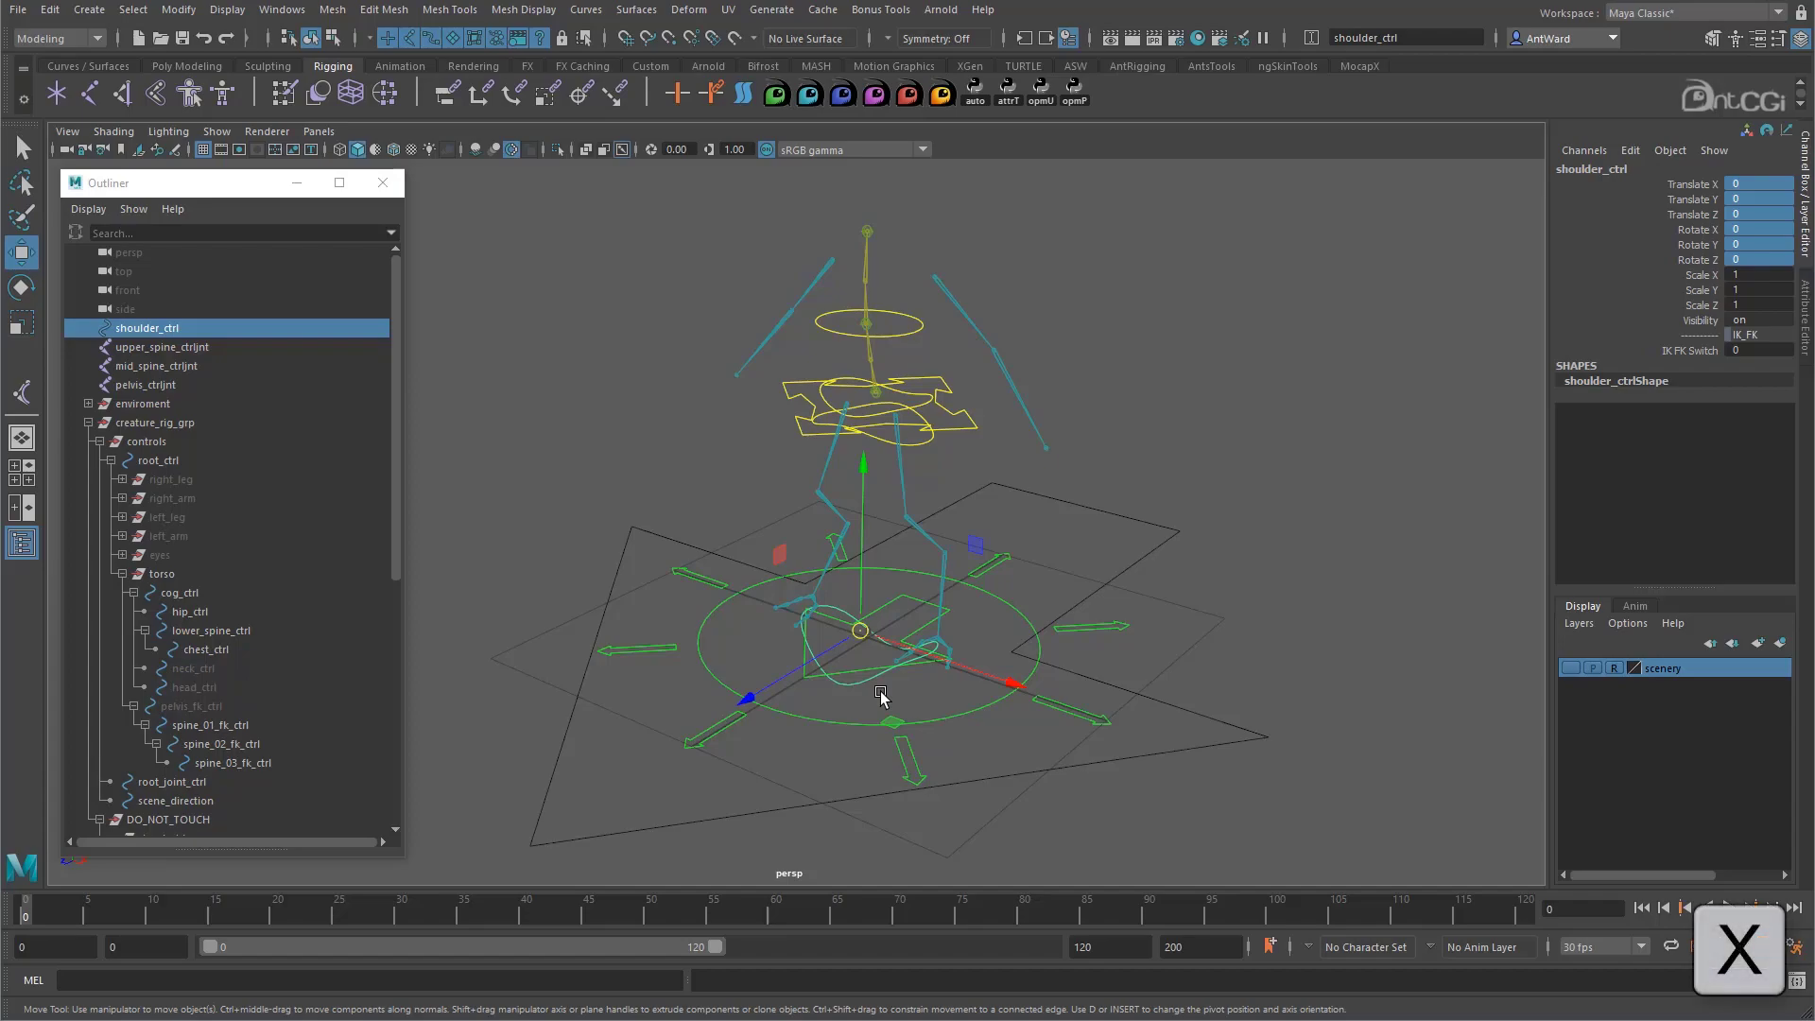
{"action": "left_click_drag", "start_coordinate": [861, 635], "coordinate": [869, 626]}
Freeze shoulder_ctrl's transformations with Translate, Rotate, Scale and Joint orient included
{"action": "left_click", "coordinate": [179, 10]}
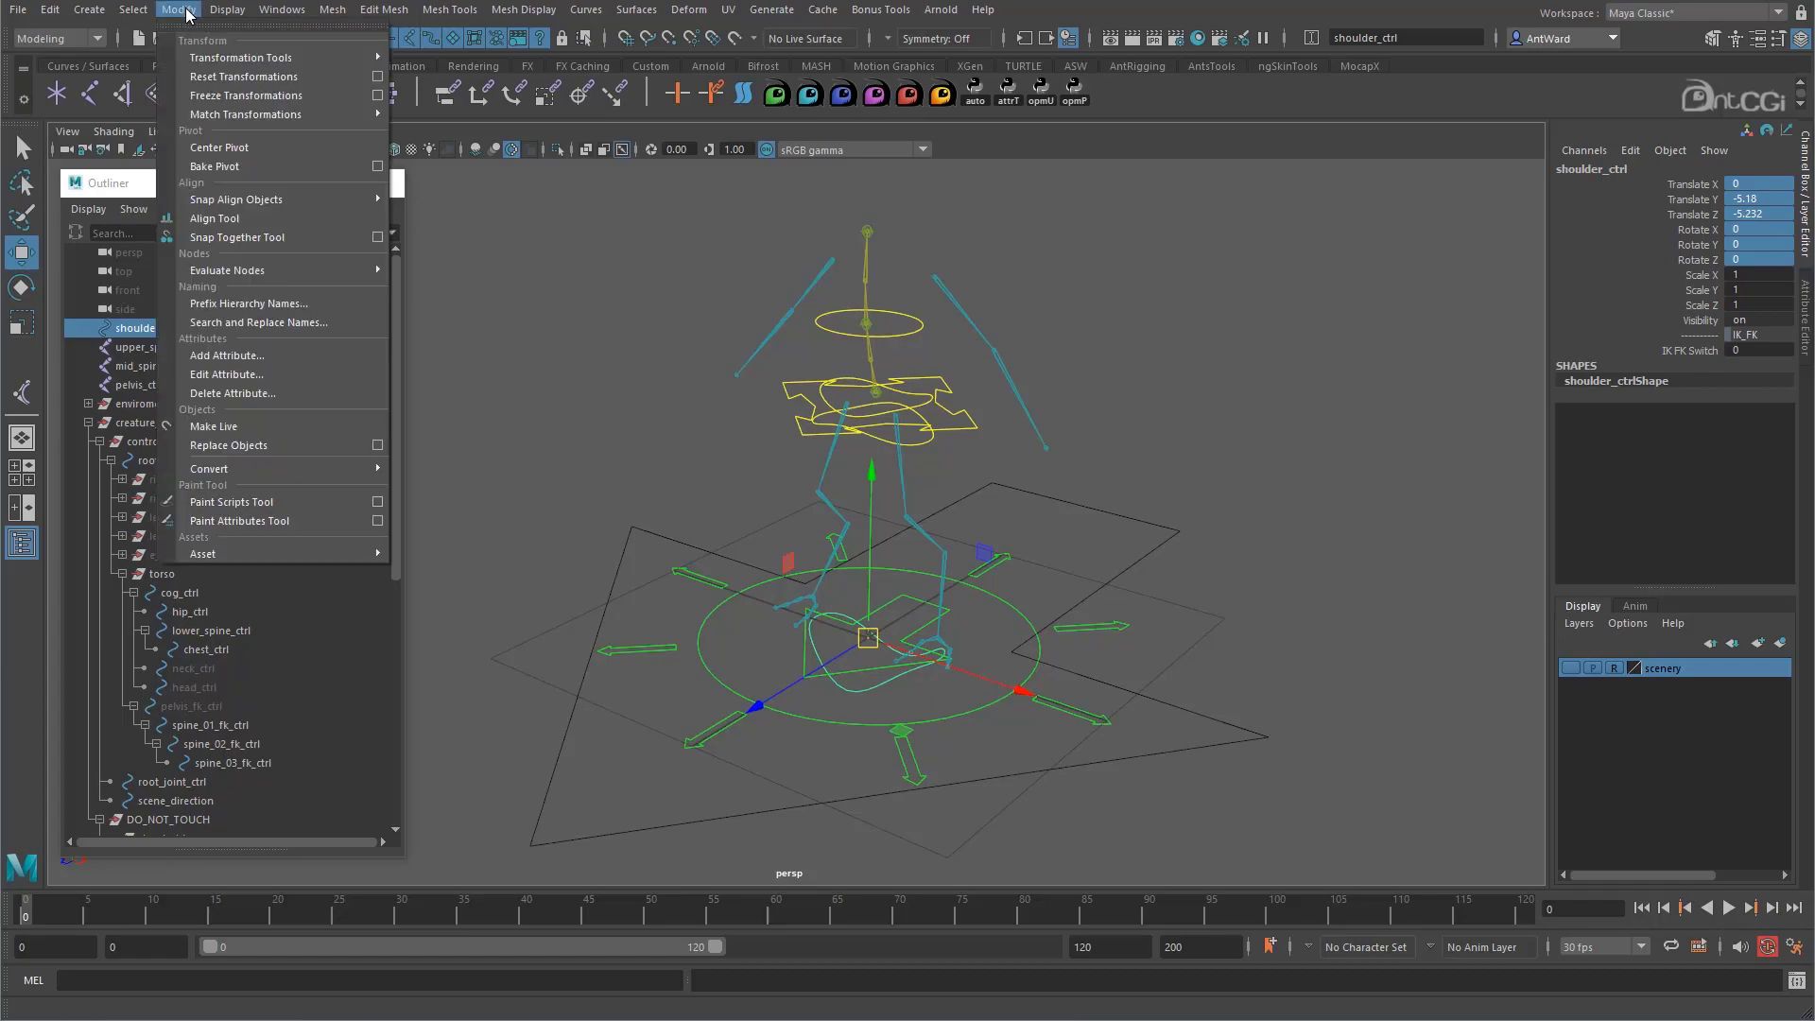
{"action": "left_click", "coordinate": [377, 96]}
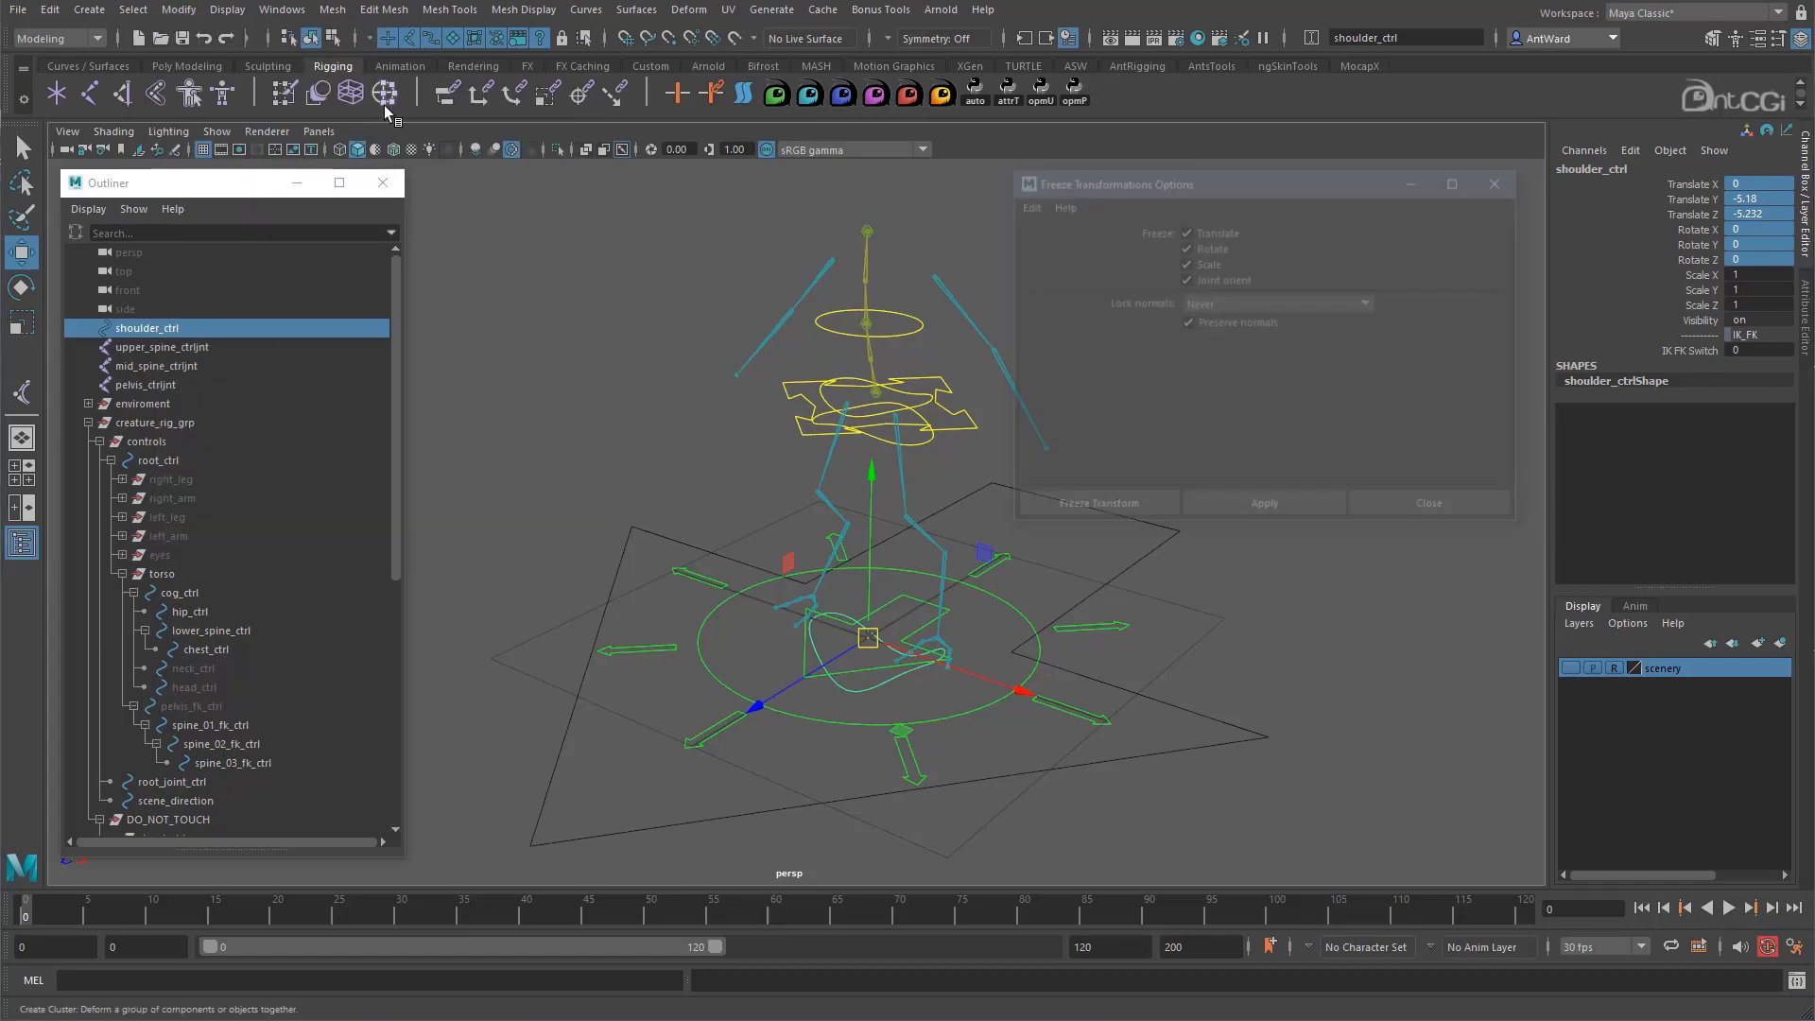
{"action": "left_click", "coordinate": [1131, 496]}
Snap shoulder_ctrl to the topmost spine joint and parent it back under chest_ctrl
{"action": "left_click_drag", "start_coordinate": [761, 478], "coordinate": [904, 490], "text": "alt"}
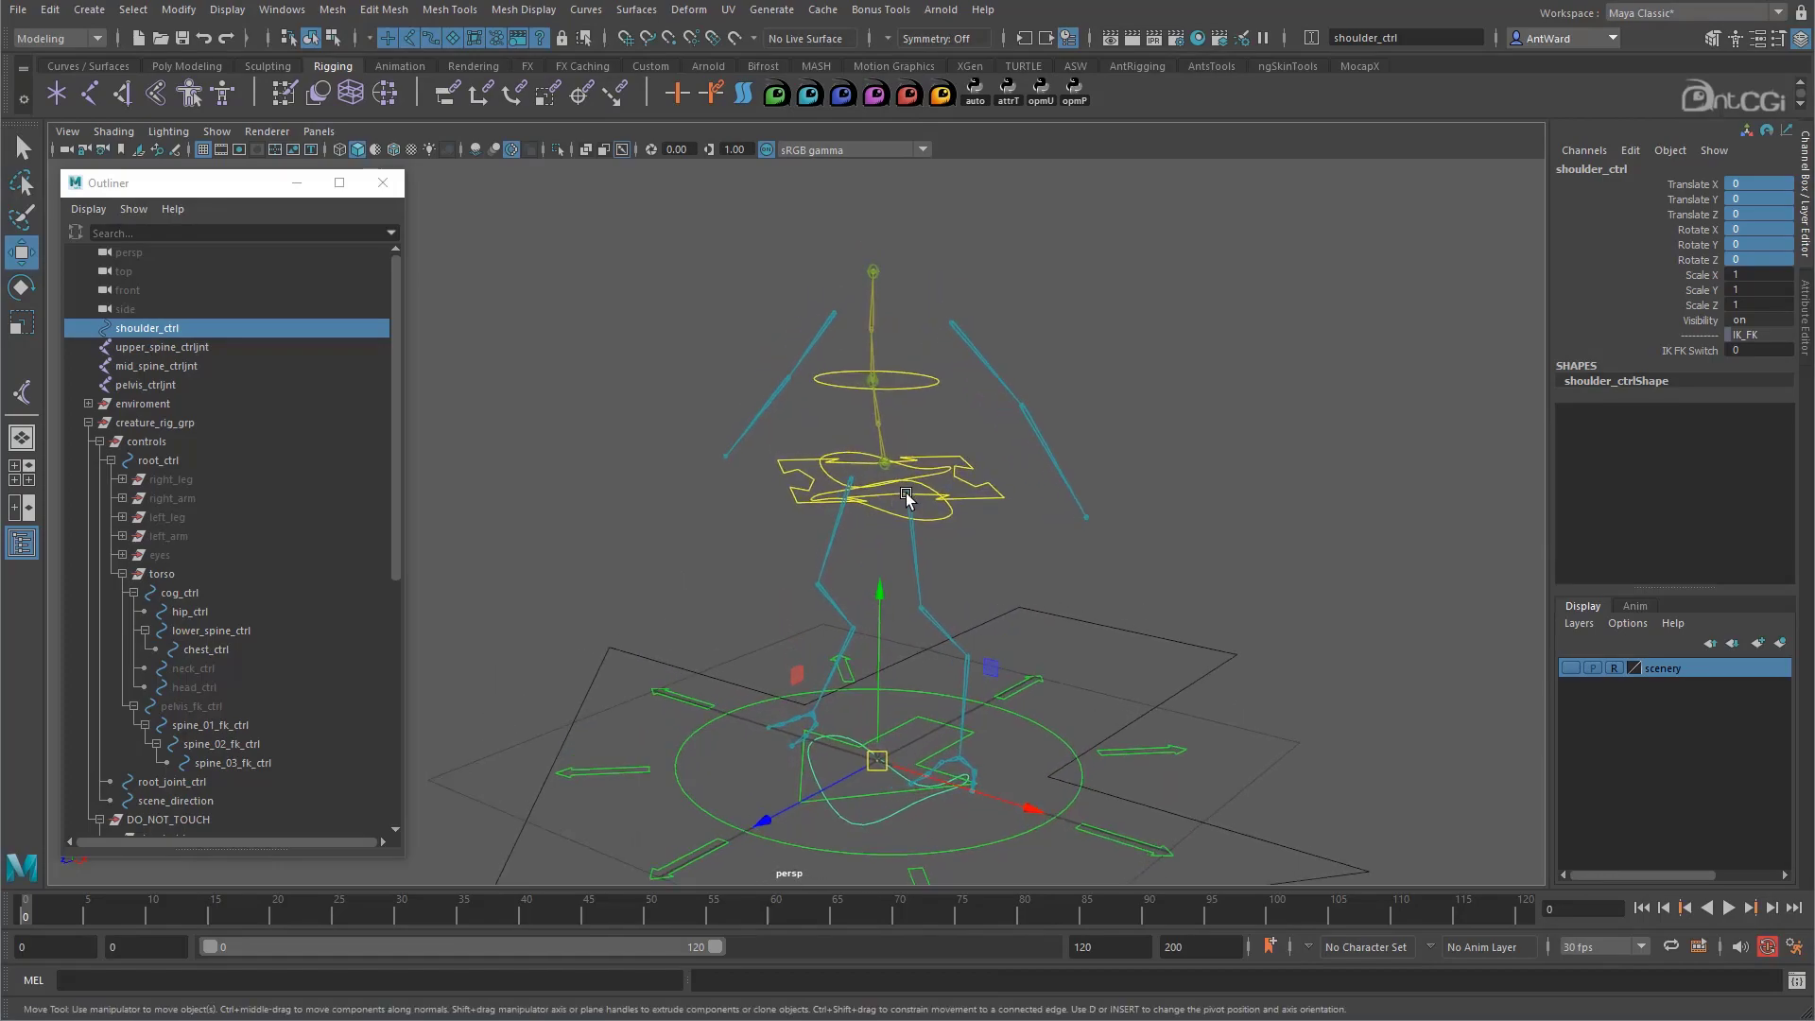
{"action": "middle_click_drag", "start_coordinate": [883, 271], "coordinate": [883, 263]}
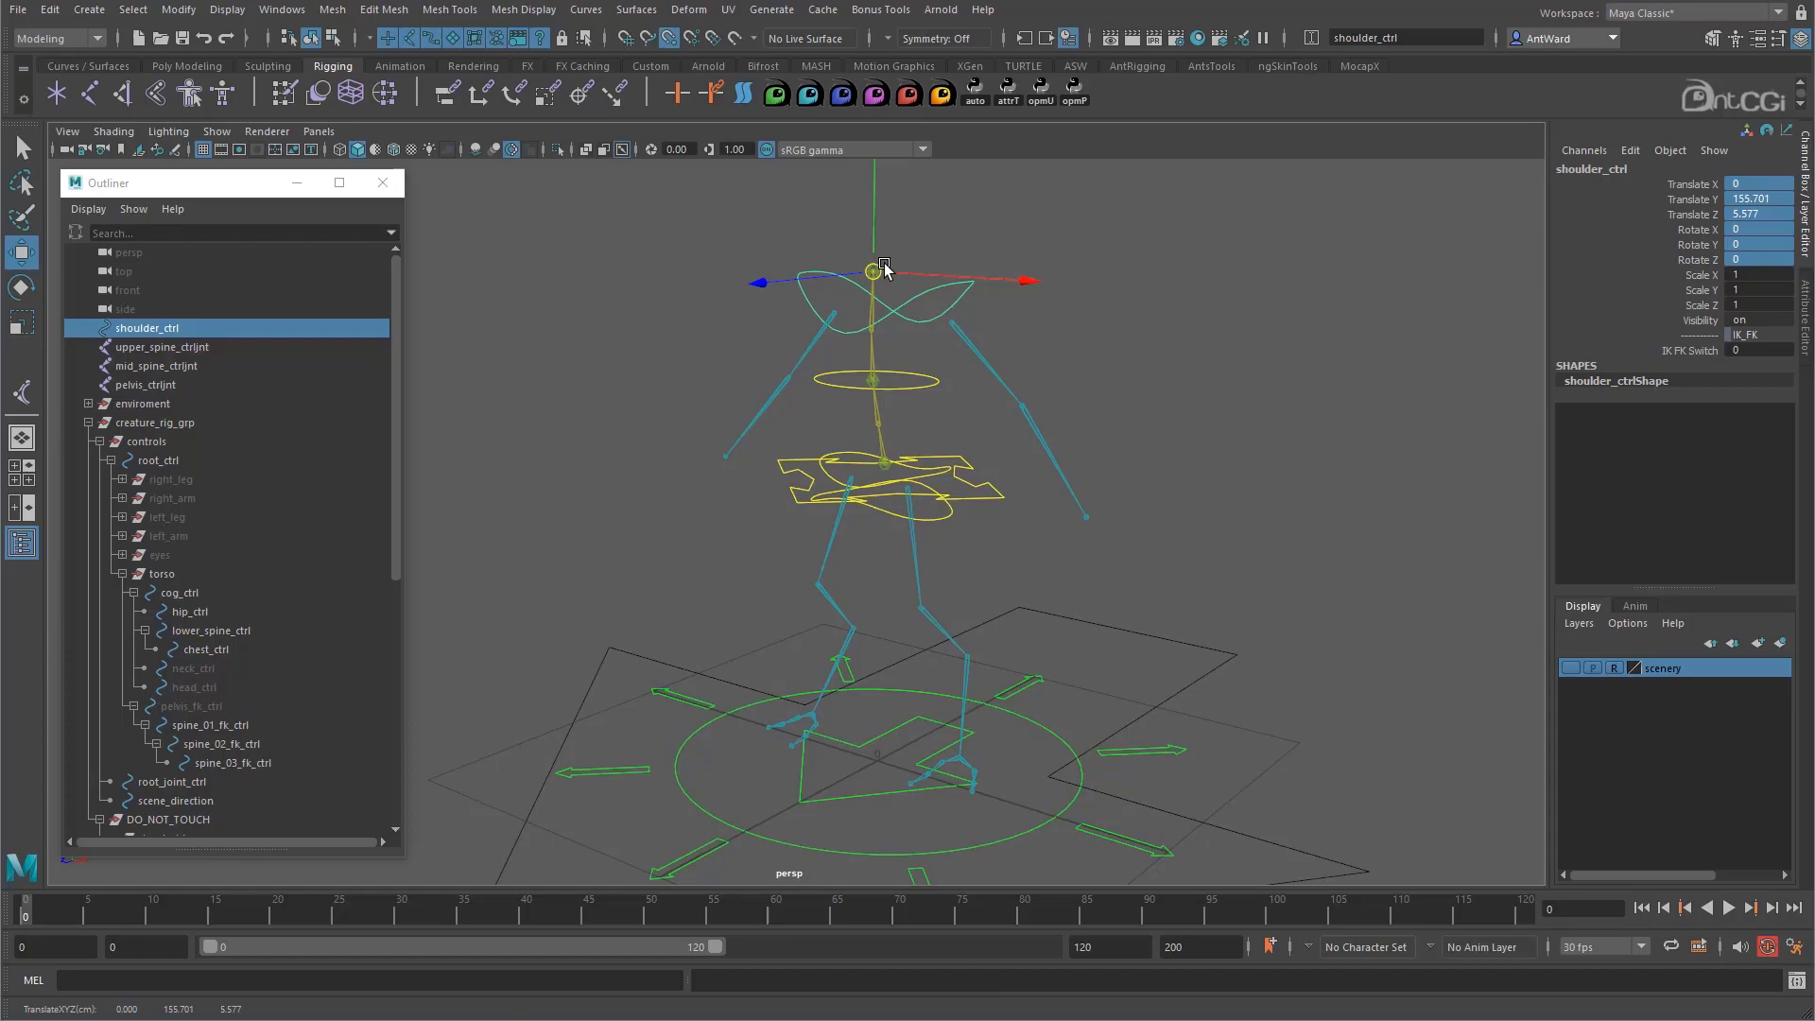
{"action": "middle_click_drag", "start_coordinate": [173, 323], "coordinate": [247, 615]}
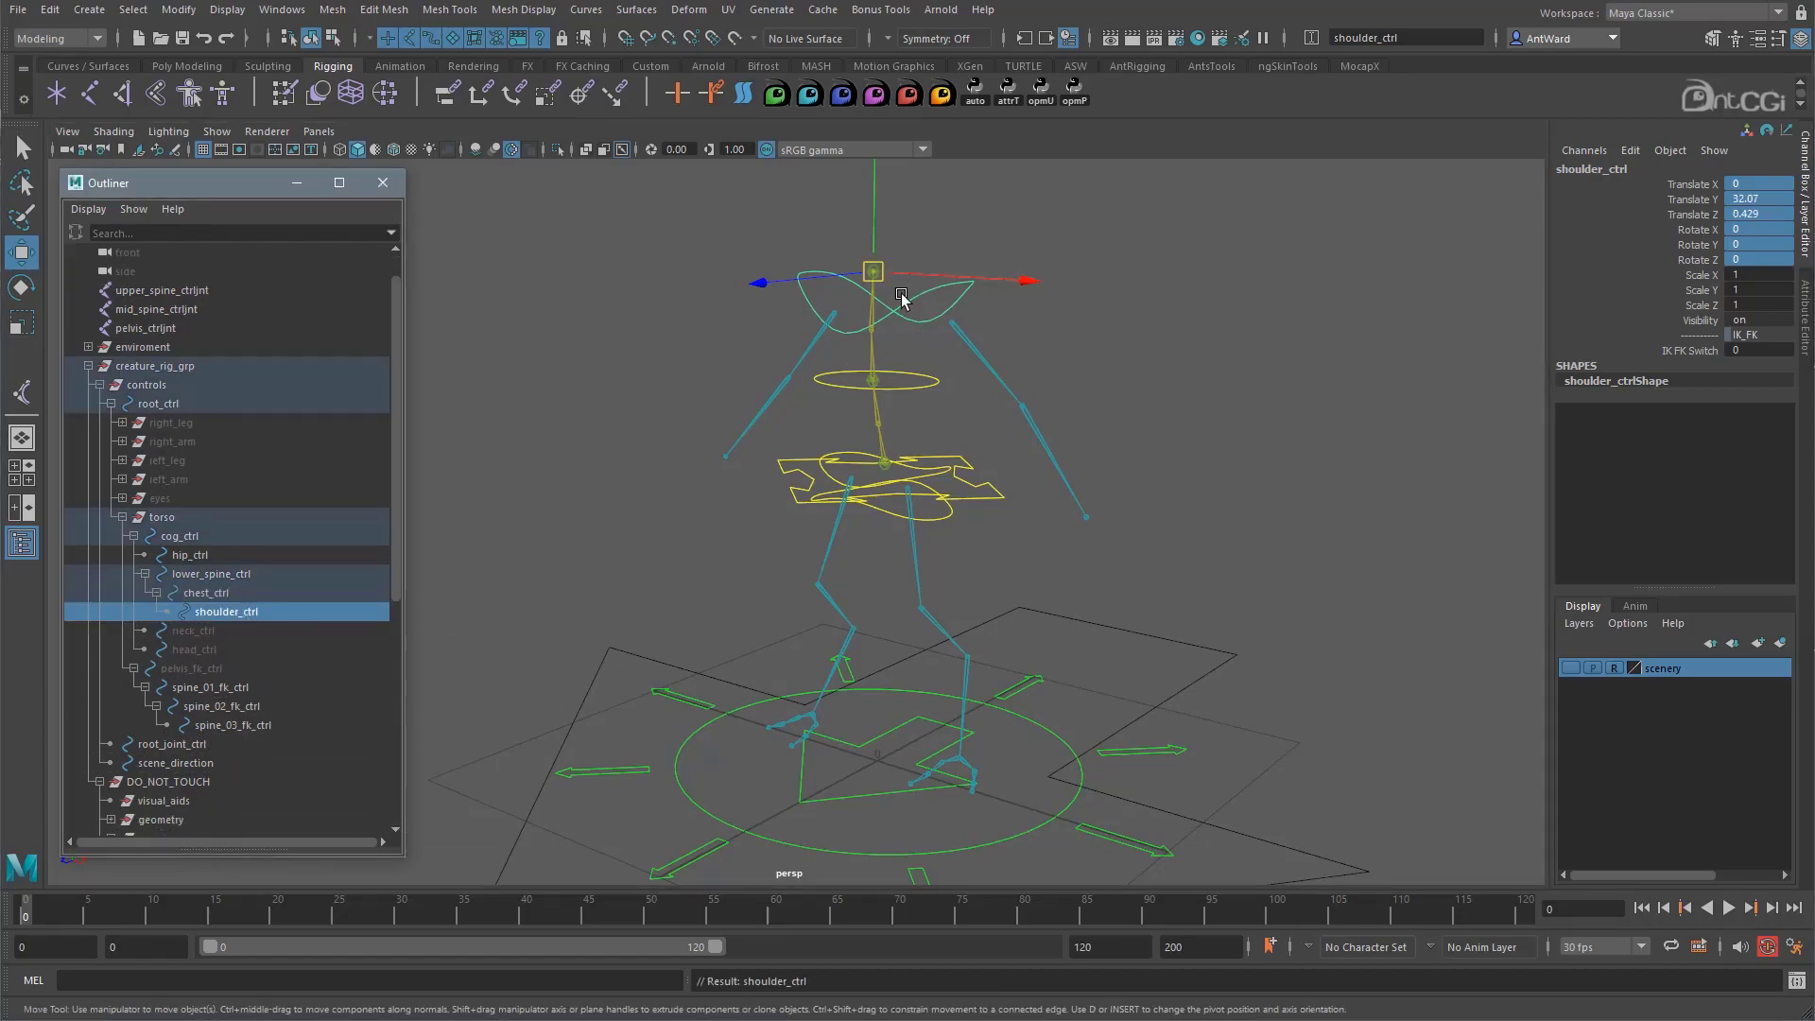
Transfer shoulder_ctrl's translation into its offset parent matrix so its transform channels are zeroed
{"action": "right_click_drag", "start_coordinate": [903, 297], "coordinate": [1029, 308], "text": "alt"}
{"action": "middle_click_drag", "start_coordinate": [1029, 308], "coordinate": [976, 511], "text": "alt"}
{"action": "right_click_drag", "start_coordinate": [1028, 508], "coordinate": [1159, 457], "text": "alt"}
{"action": "middle_click_drag", "start_coordinate": [1159, 457], "coordinate": [1101, 516], "text": "alt"}
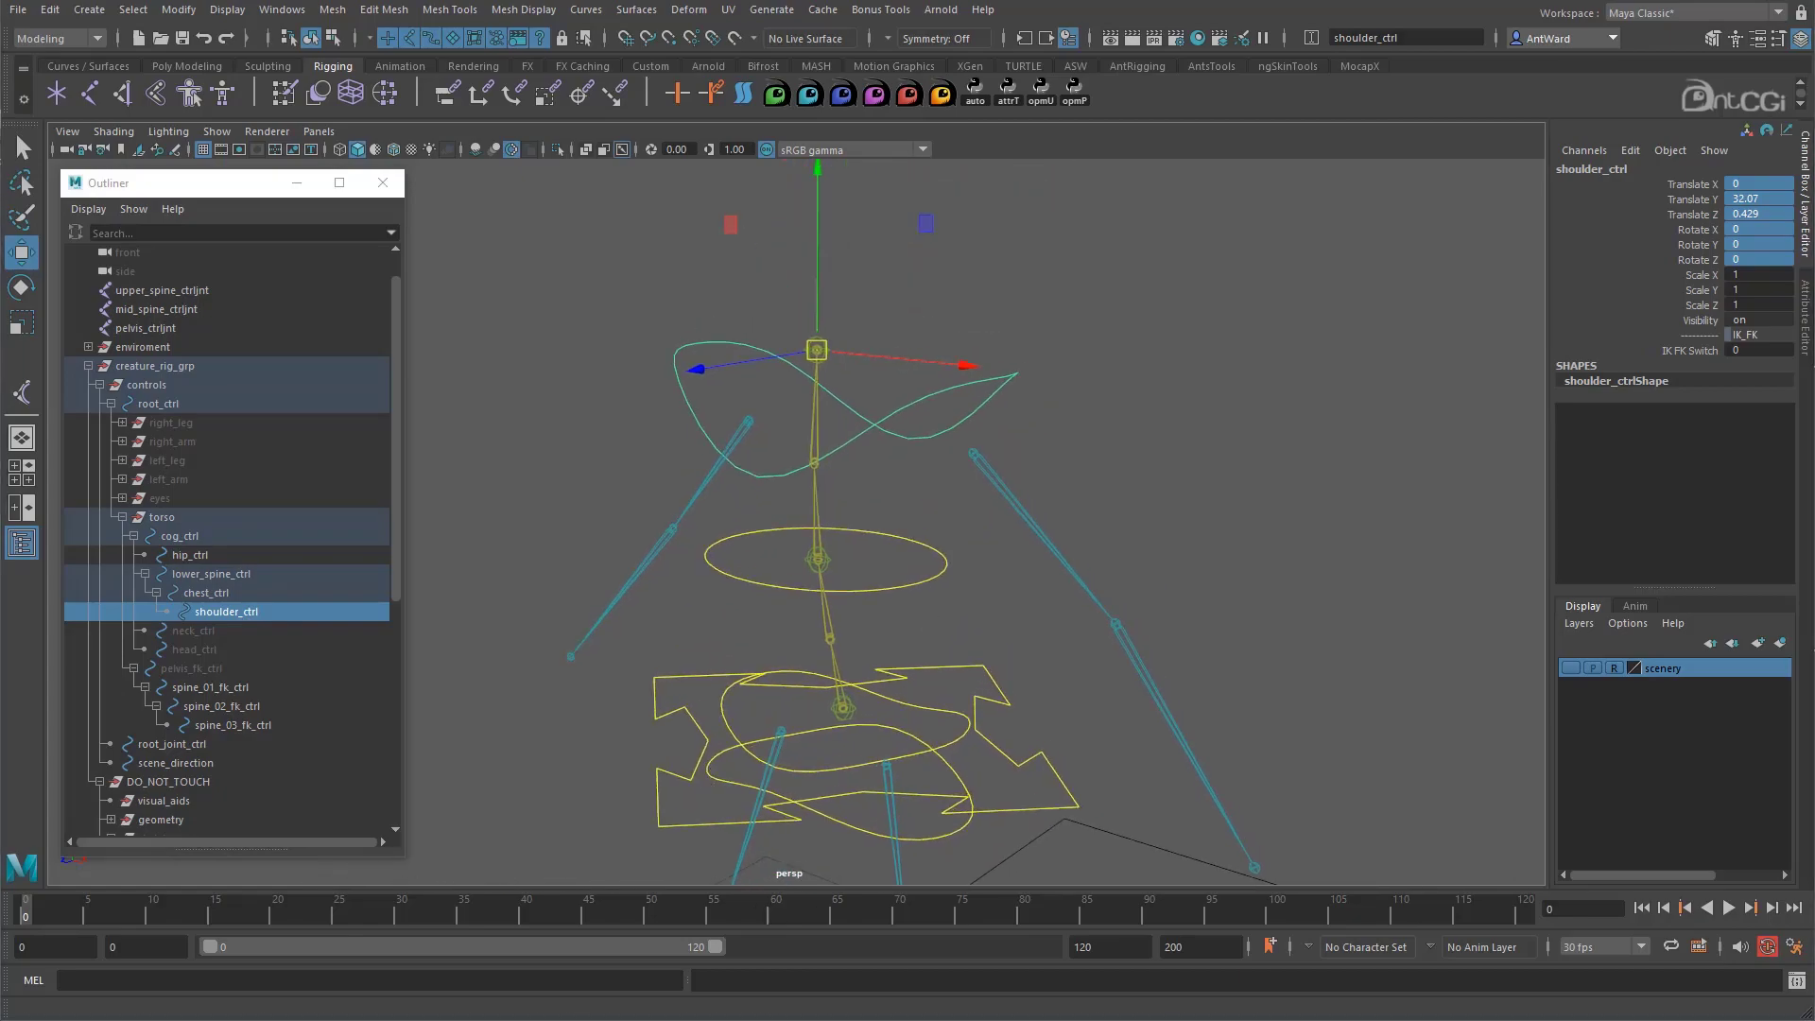
{"action": "left_click", "coordinate": [390, 1018]}
{"action": "middle_click_drag", "start_coordinate": [623, 442], "coordinate": [374, 473], "text": "alt"}
{"action": "left_click_drag", "start_coordinate": [575, 453], "coordinate": [587, 464], "text": "alt"}
{"action": "left_click", "coordinate": [661, 328]}
{"action": "left_click", "coordinate": [693, 423]}
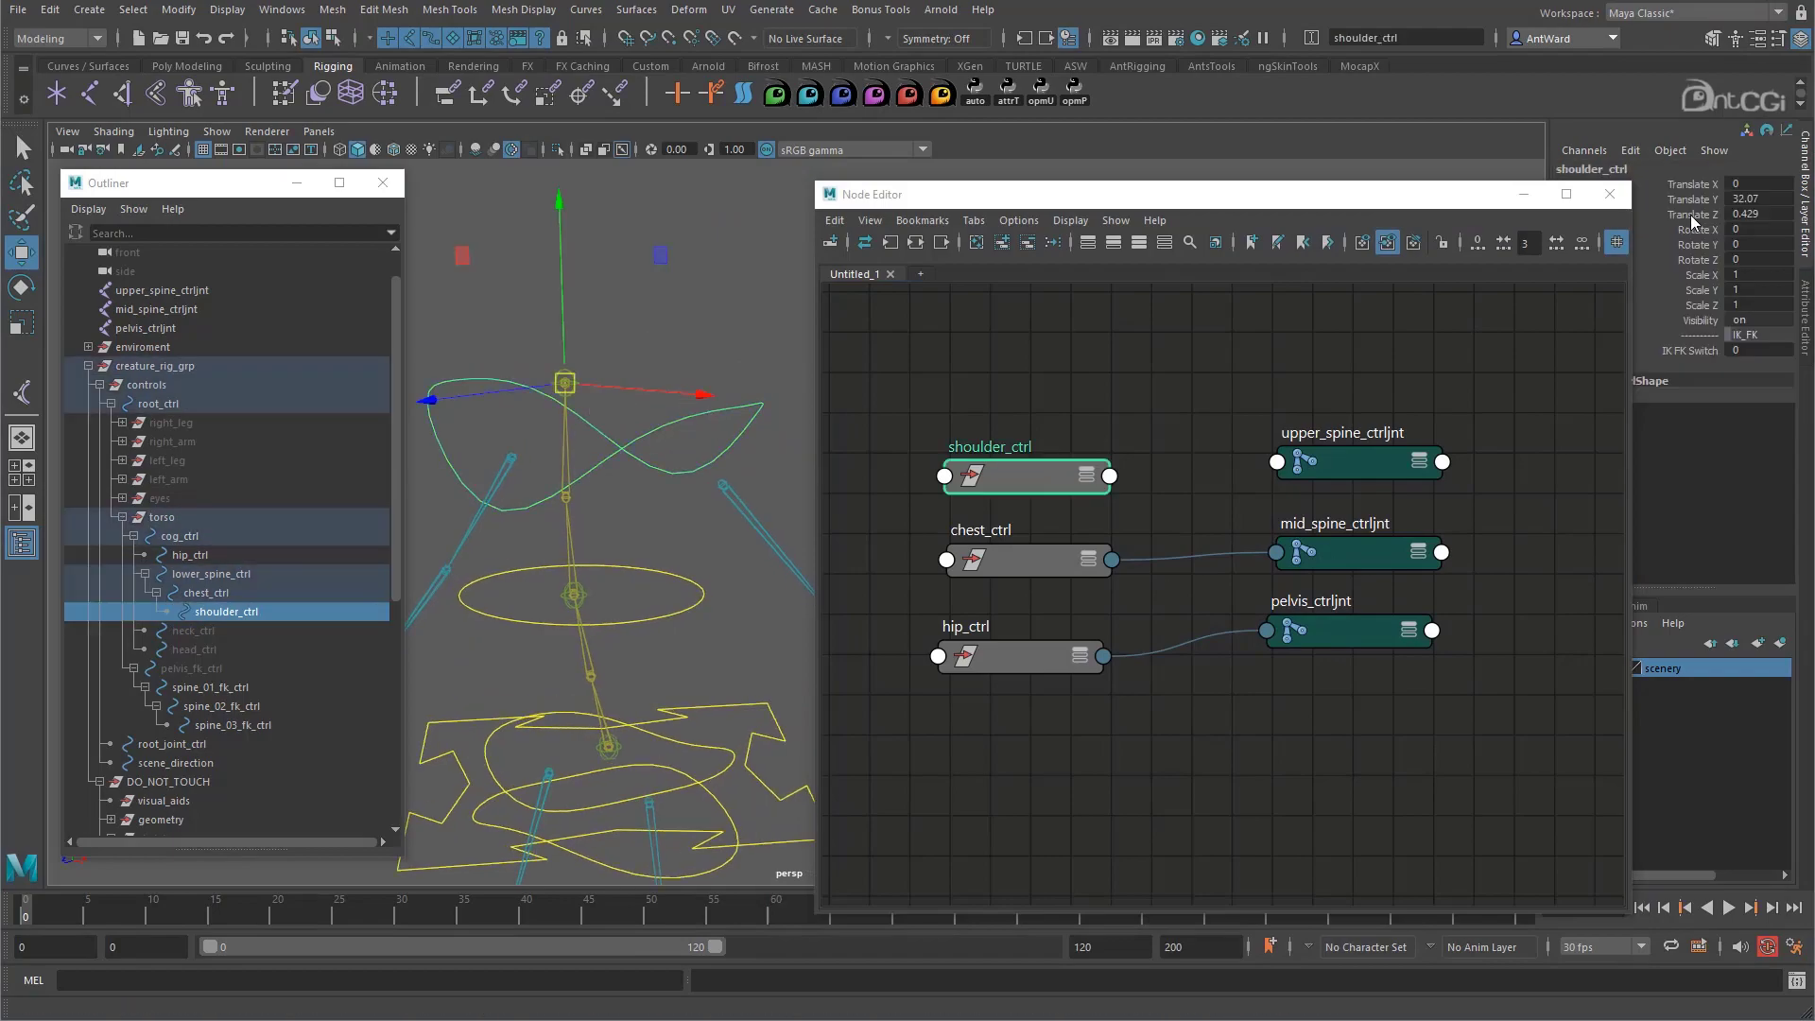
{"action": "left_click", "coordinate": [1803, 304]}
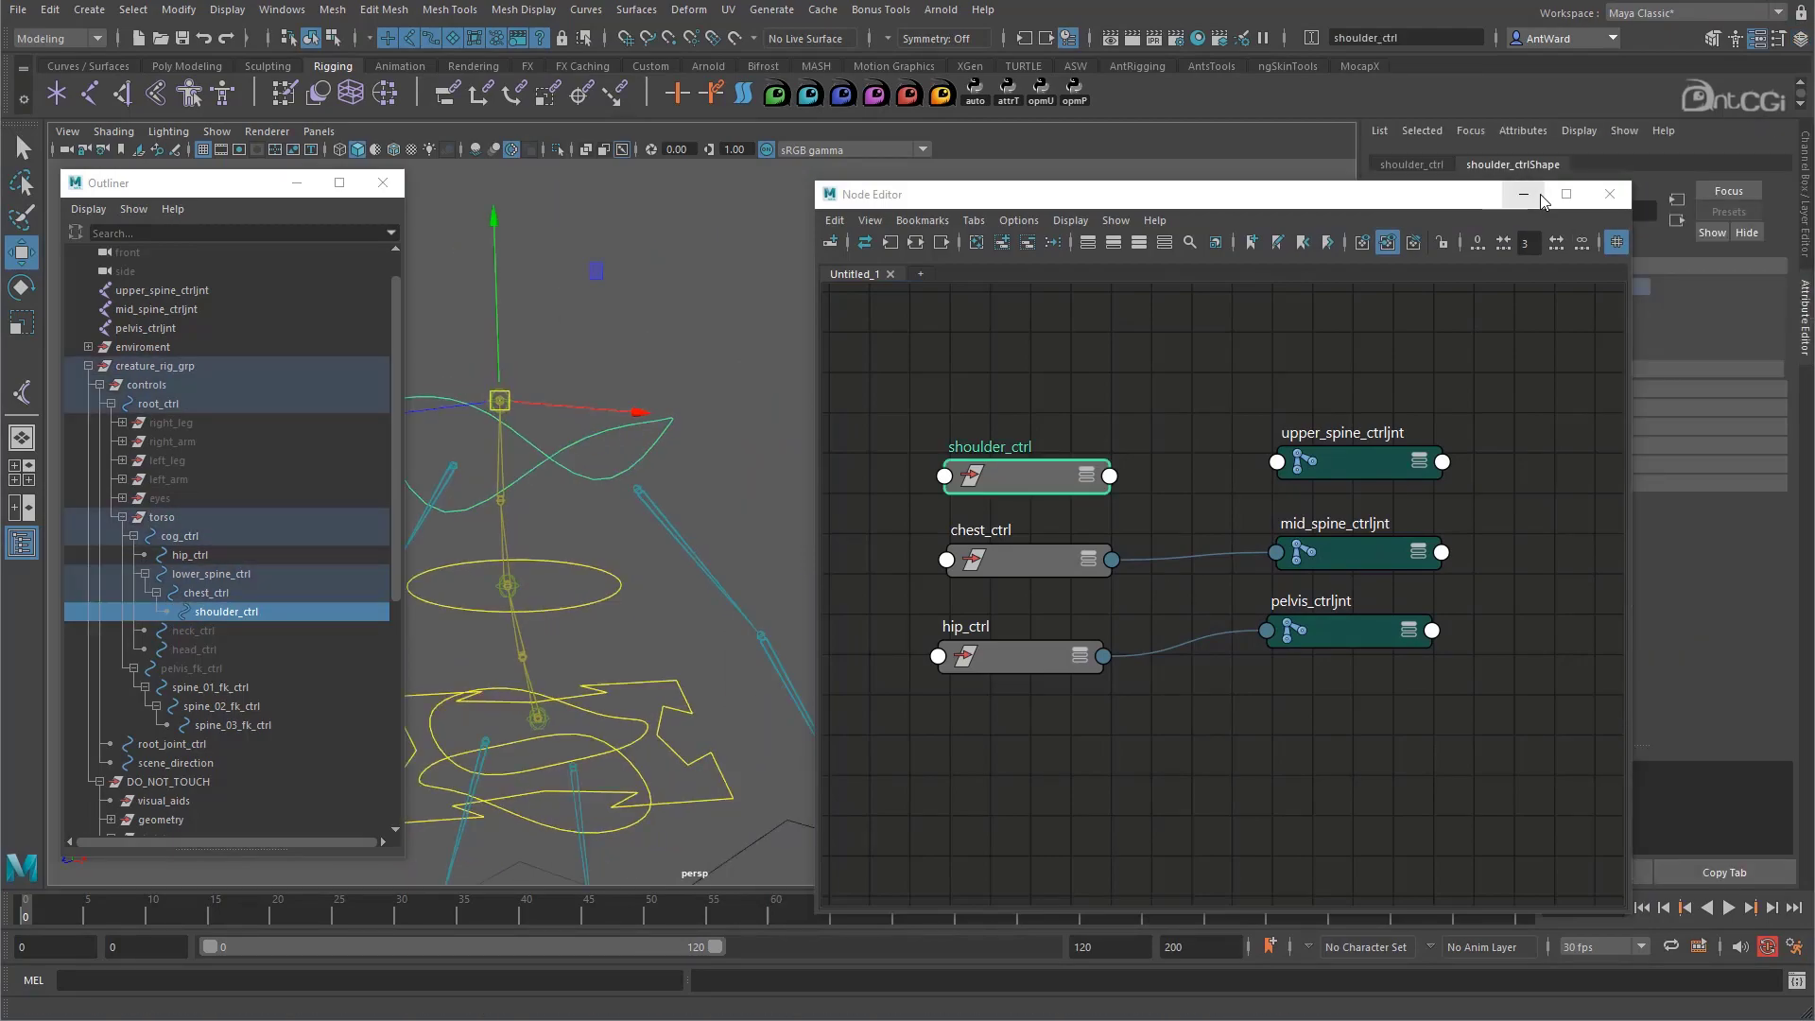
{"action": "left_click", "coordinate": [1523, 194]}
{"action": "left_click", "coordinate": [1425, 167]}
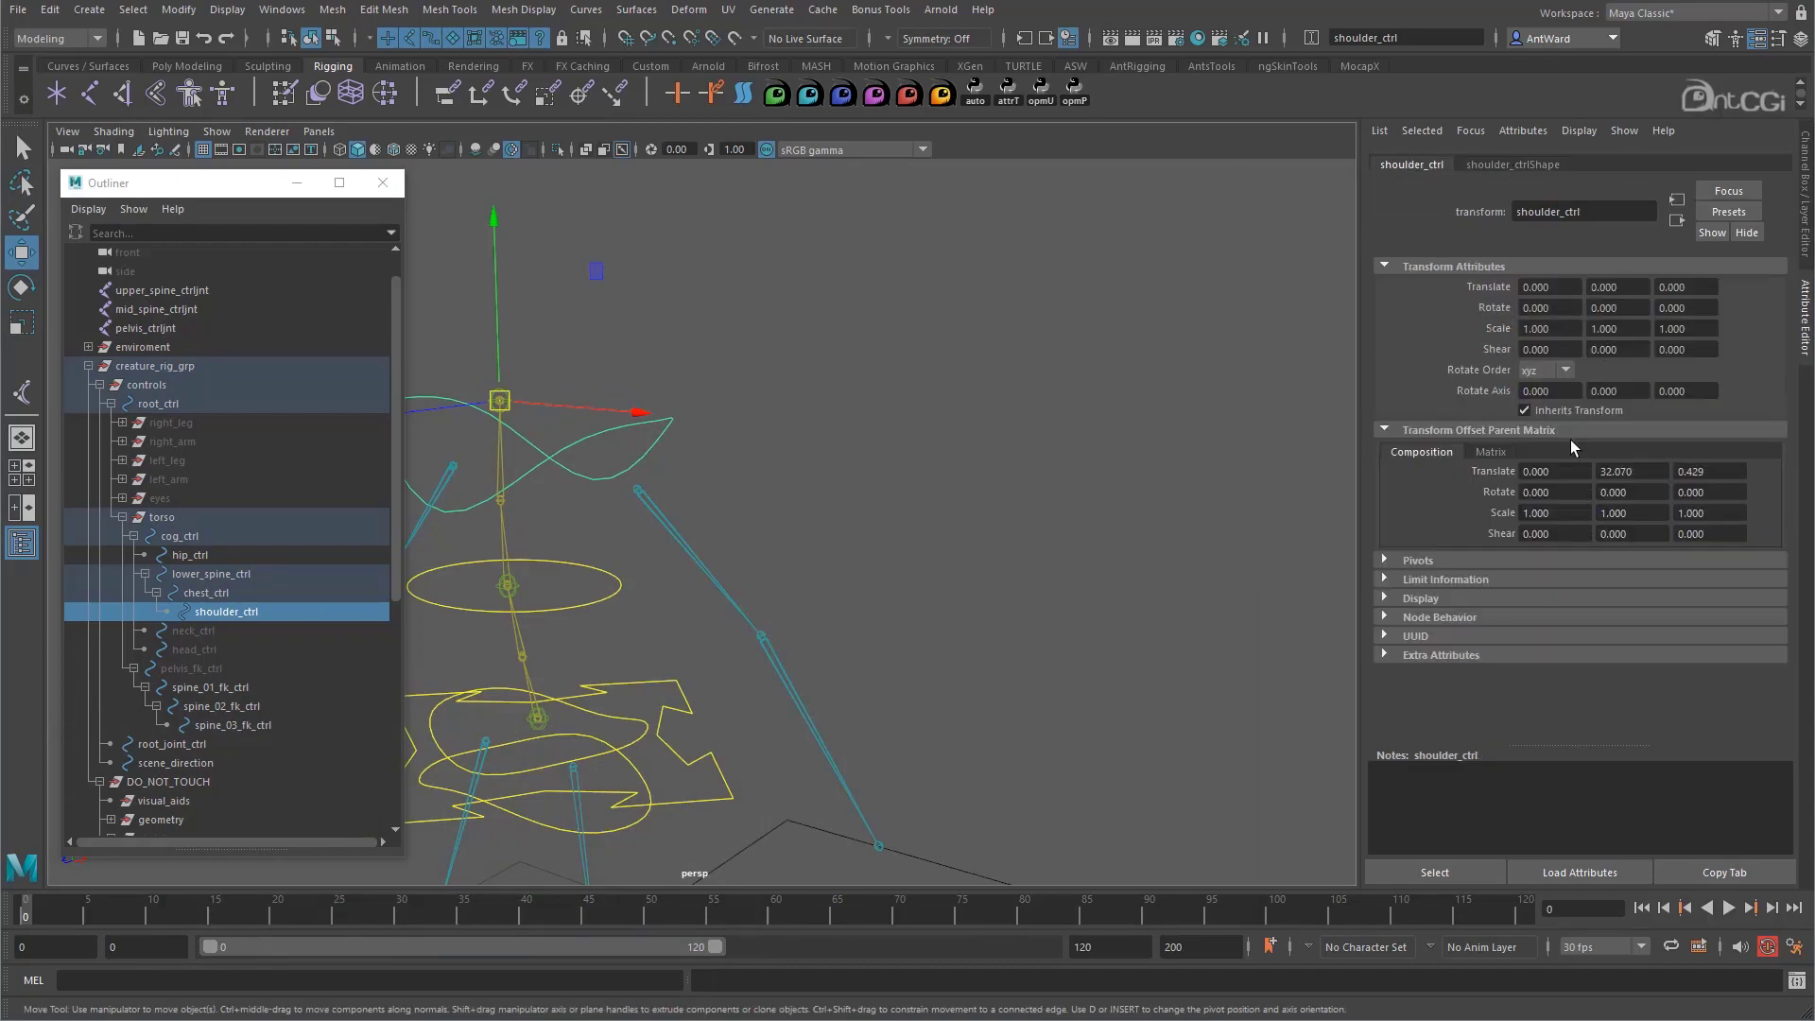
Connect shoulder_ctrl's World Matrix[0] output to upper_spine_ctrljnt's offsetParentMatrix input in the Node Editor
{"action": "key", "text": "alt+Tab"}
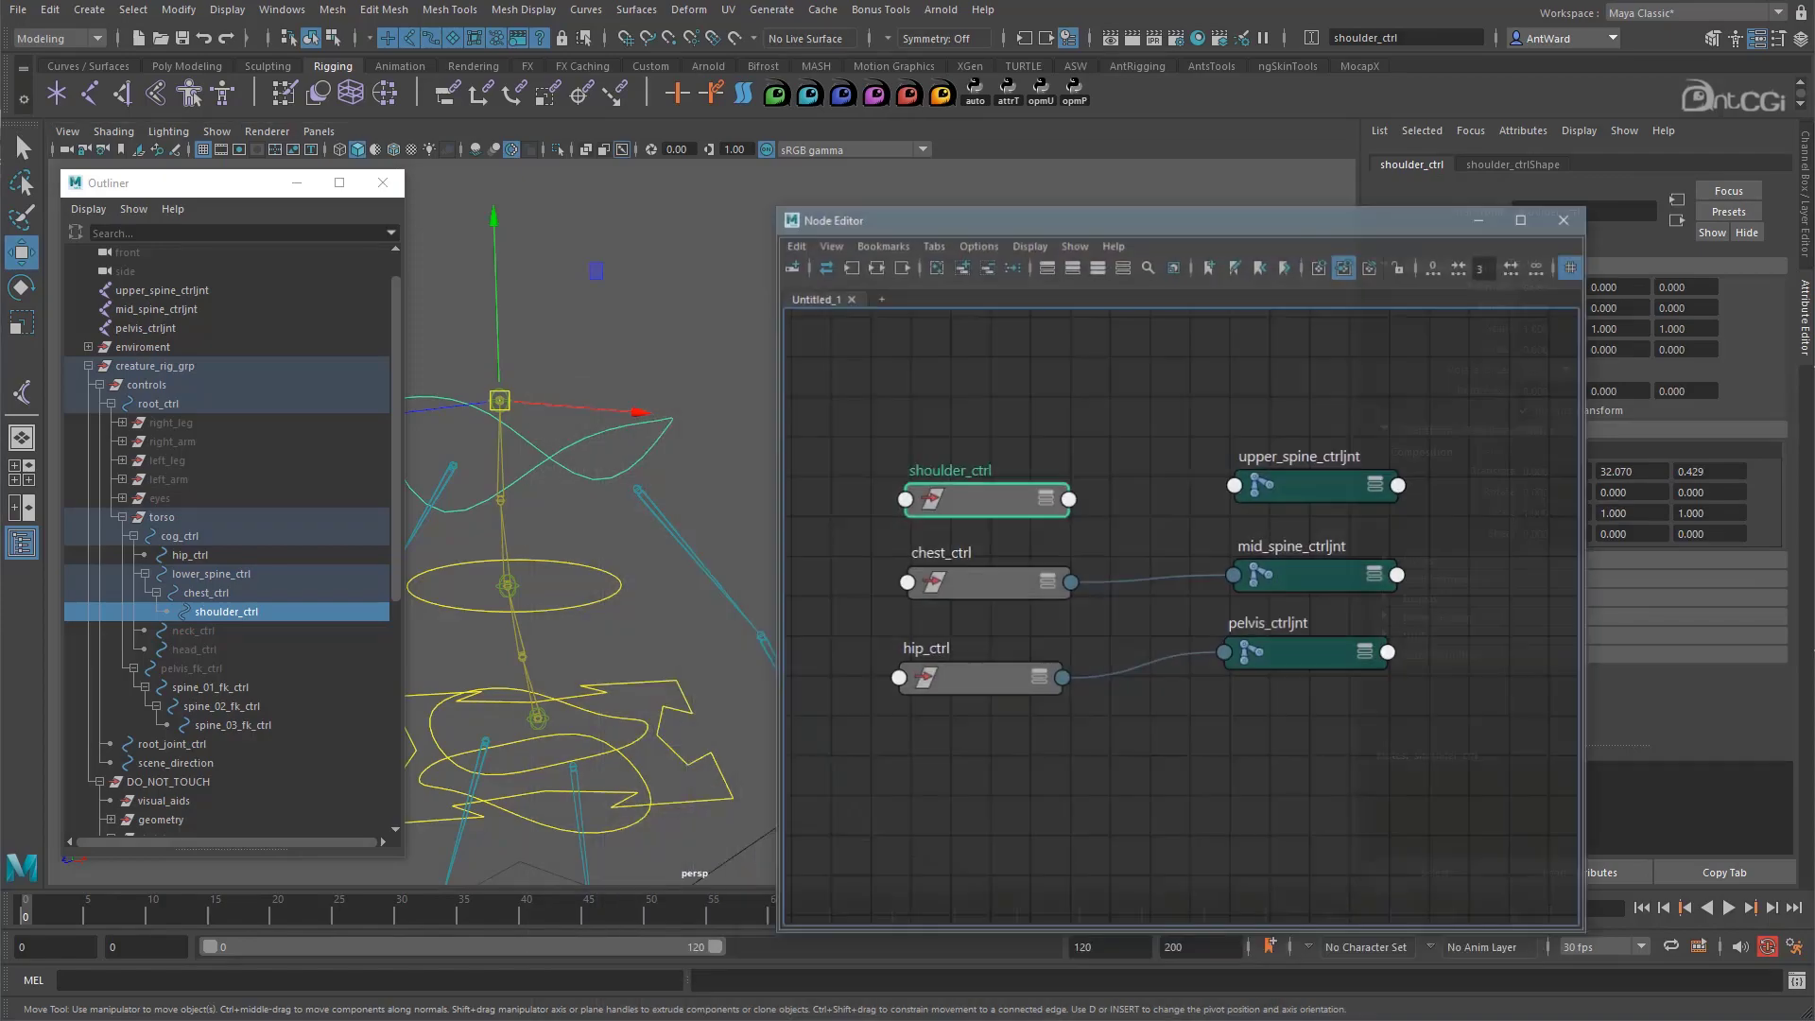
{"action": "middle_click_drag", "start_coordinate": [596, 418], "coordinate": [690, 397], "text": "alt"}
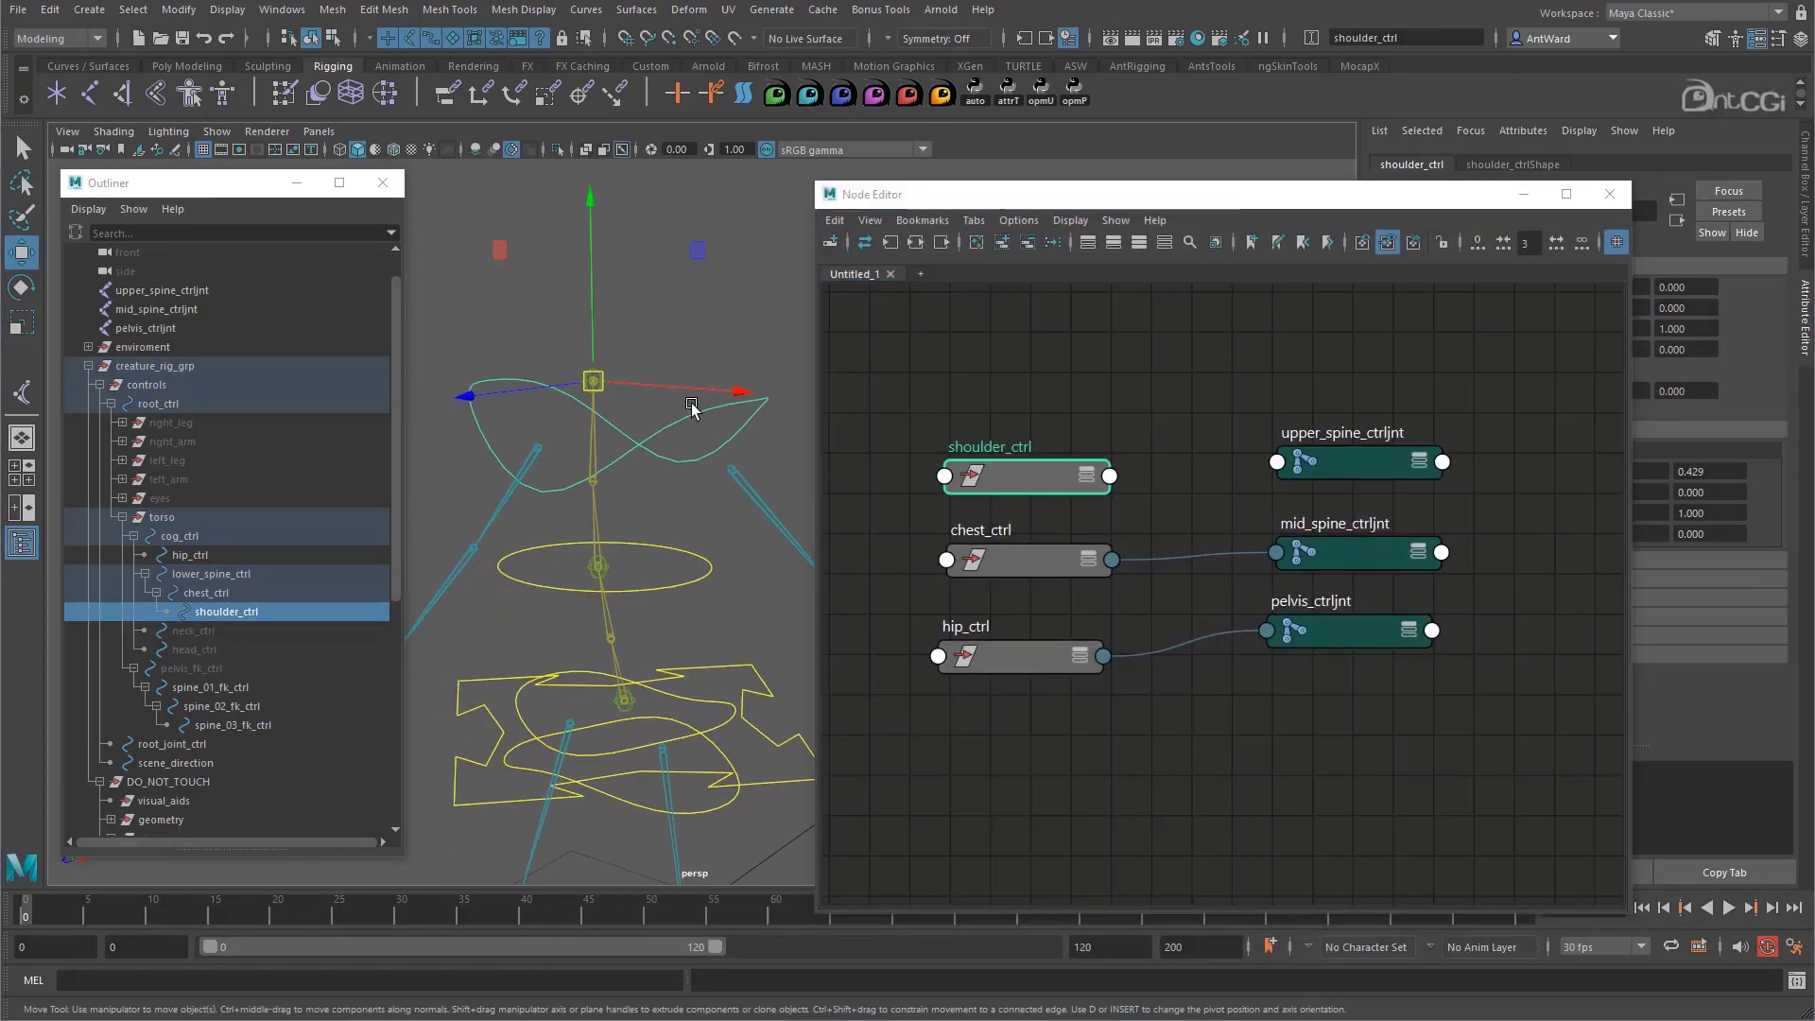
{"action": "left_click", "coordinate": [1109, 476]}
{"action": "mouse_move", "coordinate": [1257, 790]}
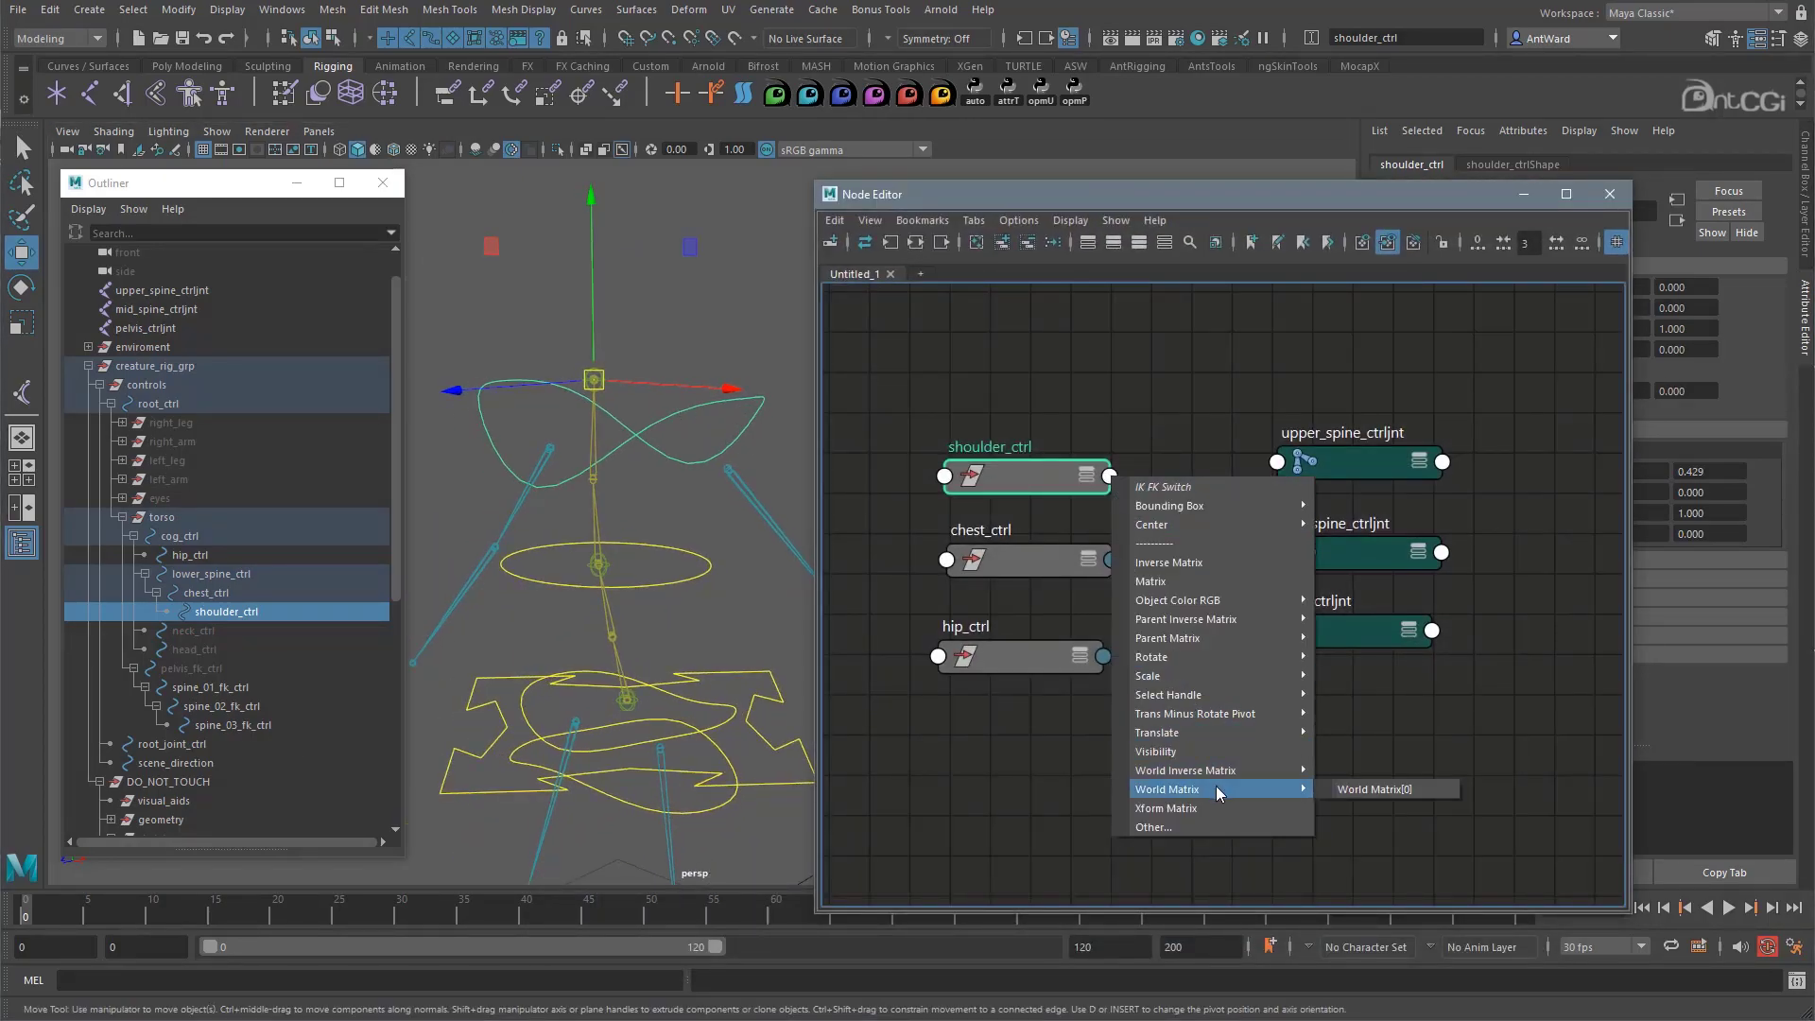
{"action": "left_click", "coordinate": [1344, 790]}
{"action": "left_click", "coordinate": [1276, 463]}
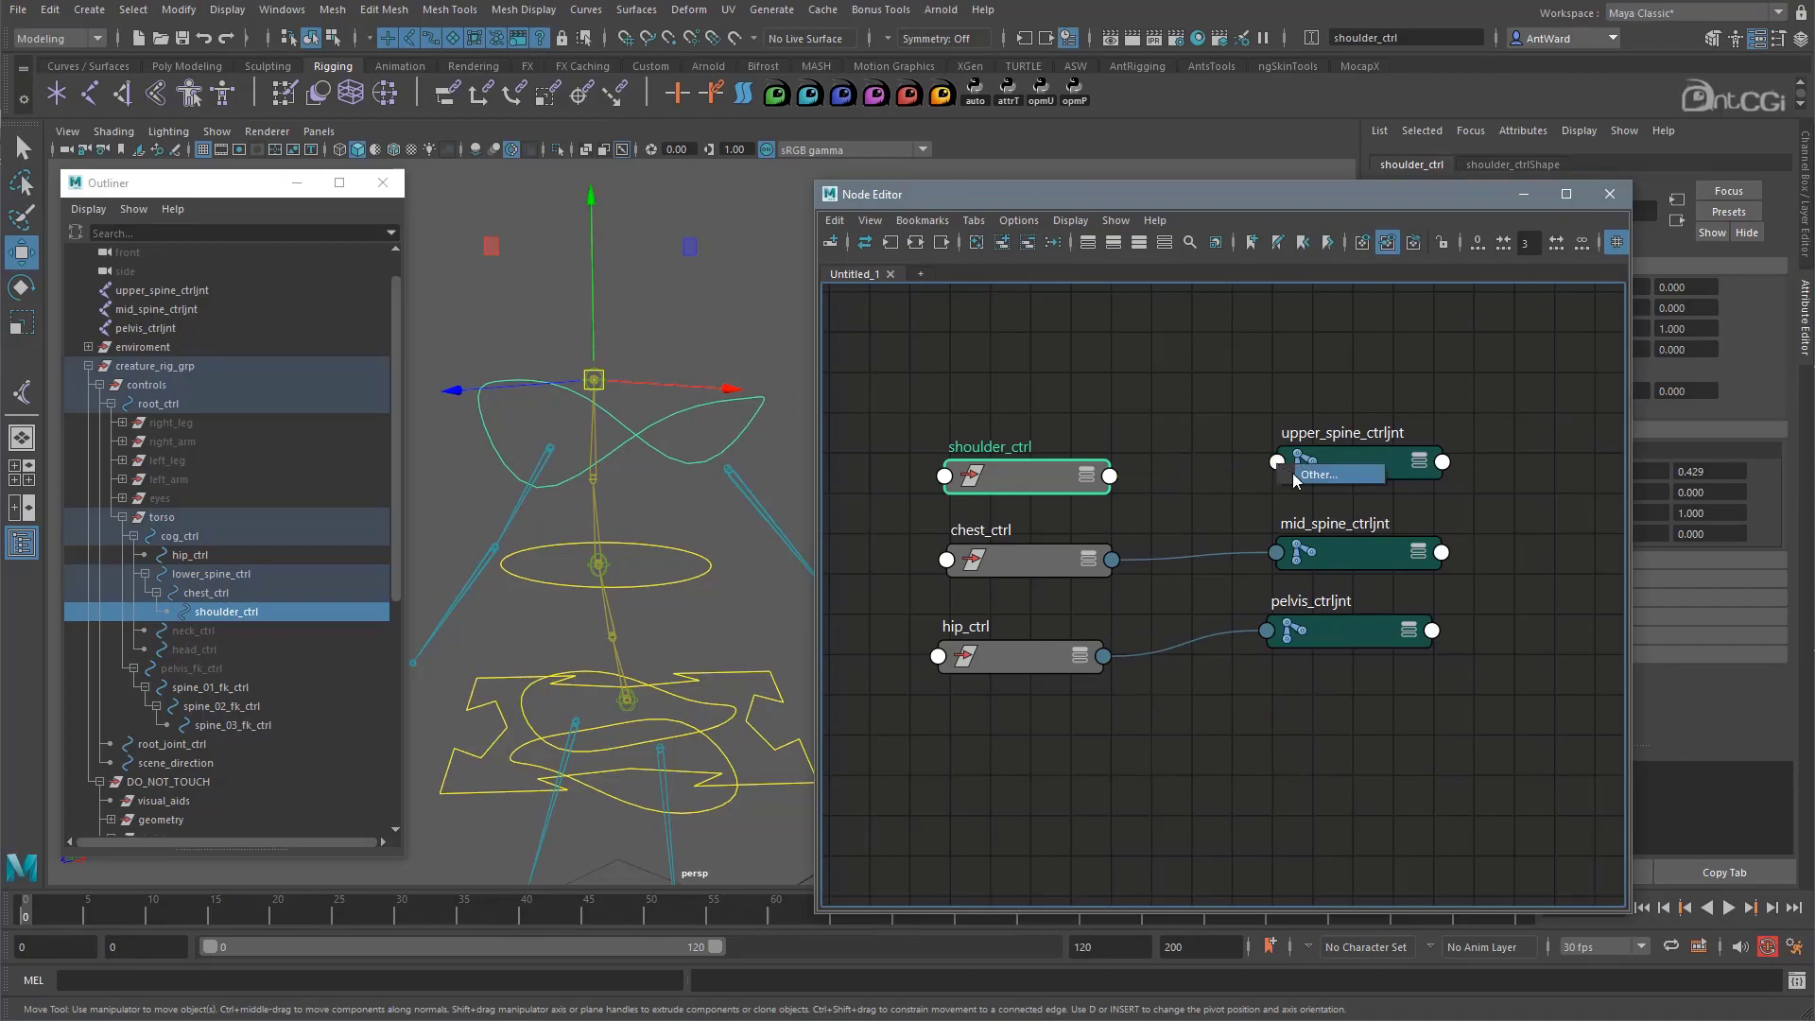
{"action": "scroll", "coordinate": [1239, 525], "scroll_direction": "down", "scroll_amount": 10}
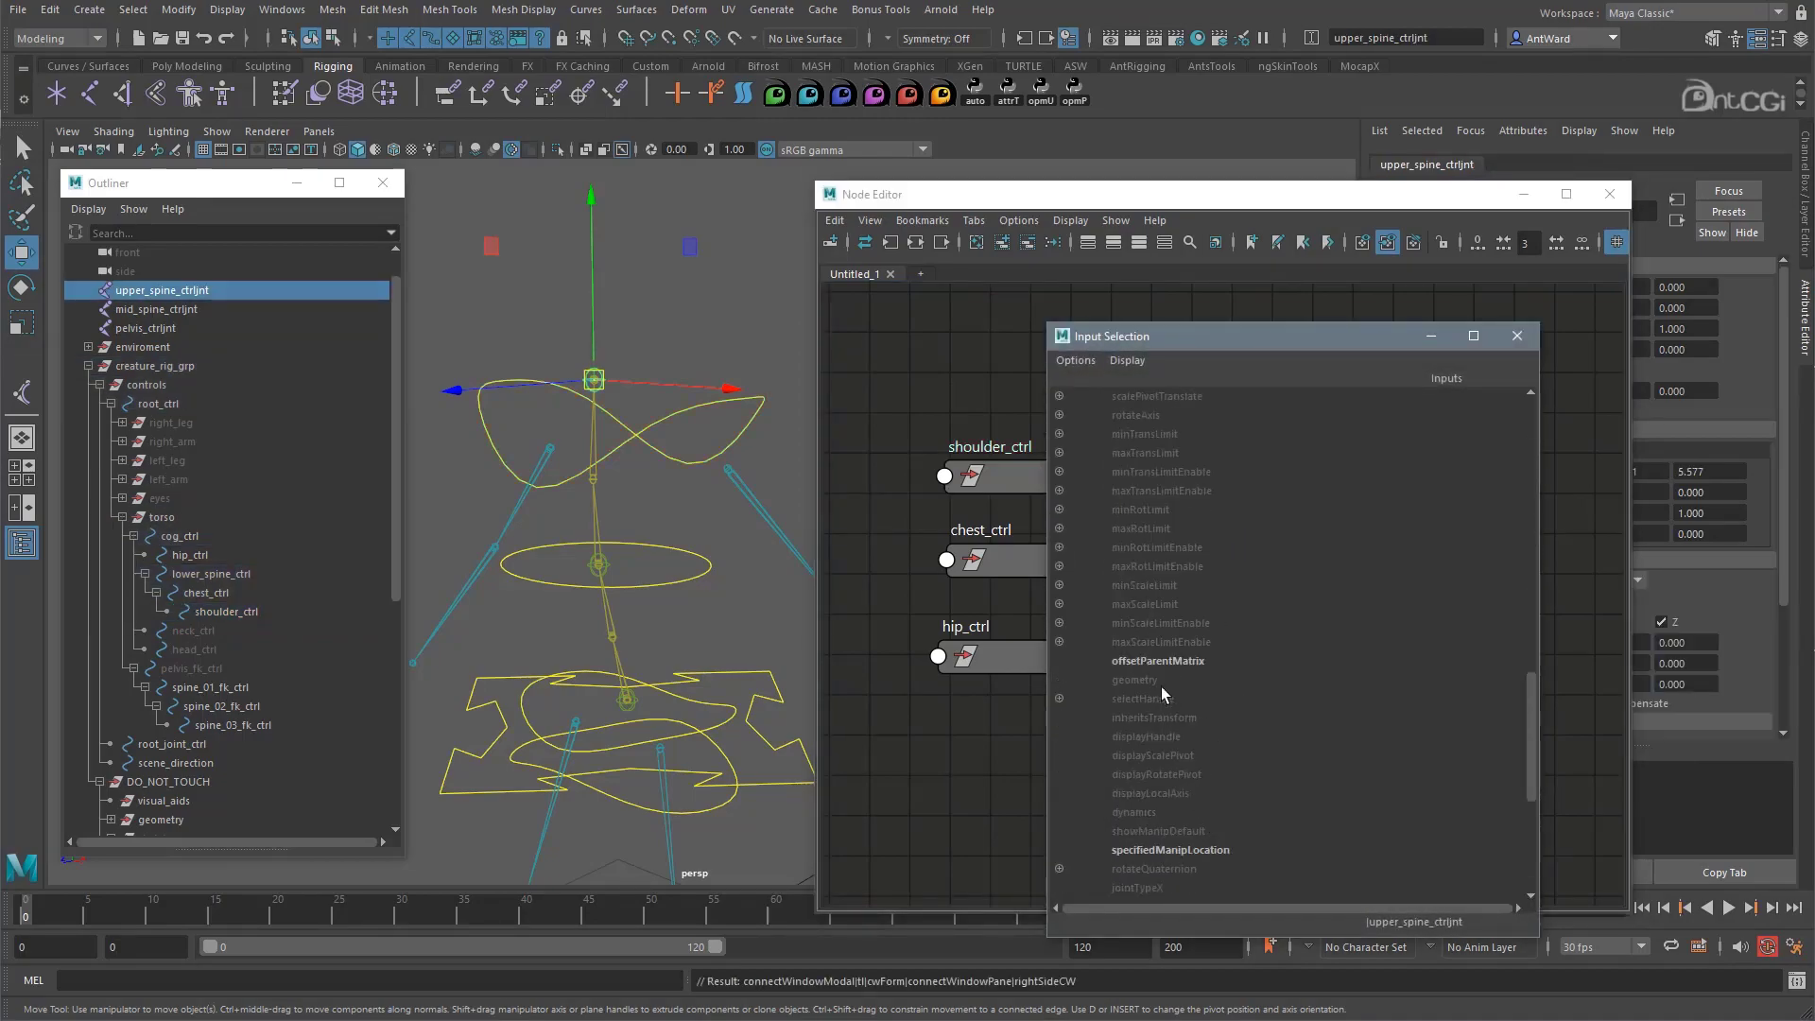
{"action": "left_click", "coordinate": [1172, 659]}
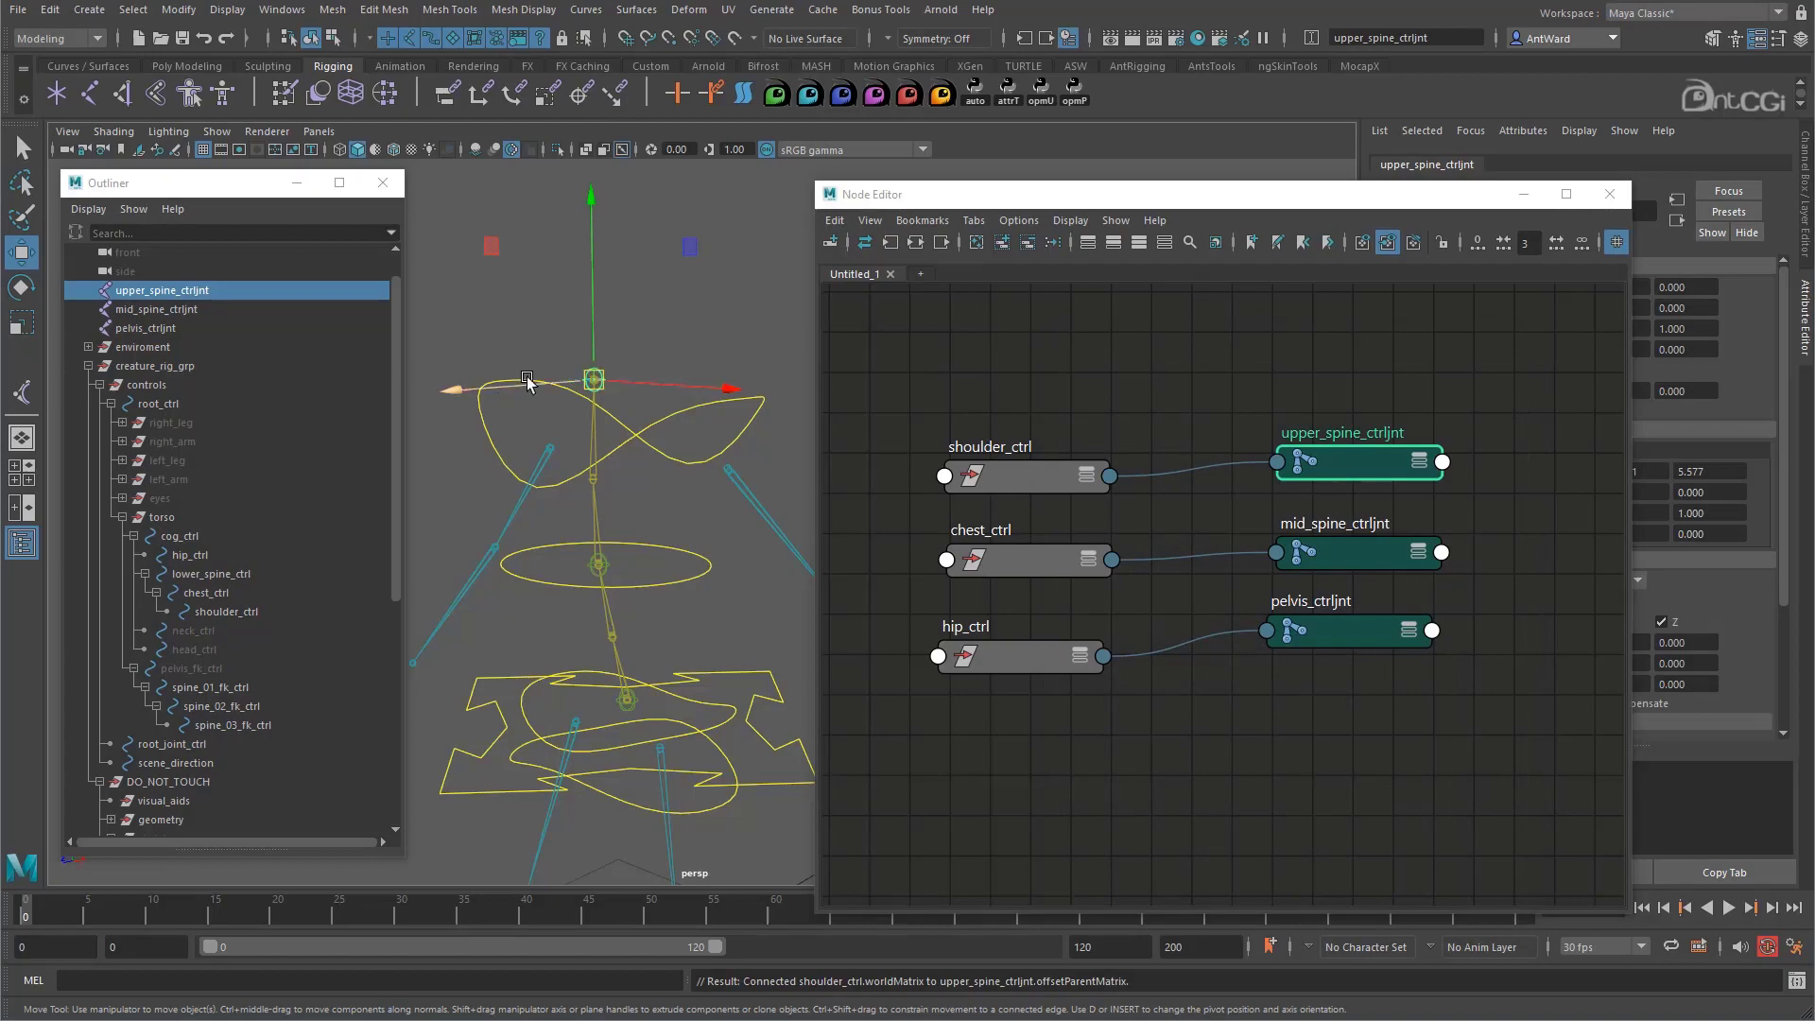
Move shoulder_ctrl in the viewport to test how the upper spine joint follows, and undo the move
{"action": "left_click", "coordinate": [596, 381]}
{"action": "left_click_drag", "start_coordinate": [595, 380], "coordinate": [518, 363]}
{"action": "right_click_drag", "start_coordinate": [652, 427], "coordinate": [776, 439], "text": "alt"}
{"action": "middle_click_drag", "start_coordinate": [478, 388], "coordinate": [615, 398], "text": "alt"}
{"action": "key", "text": "ctrl+z"}
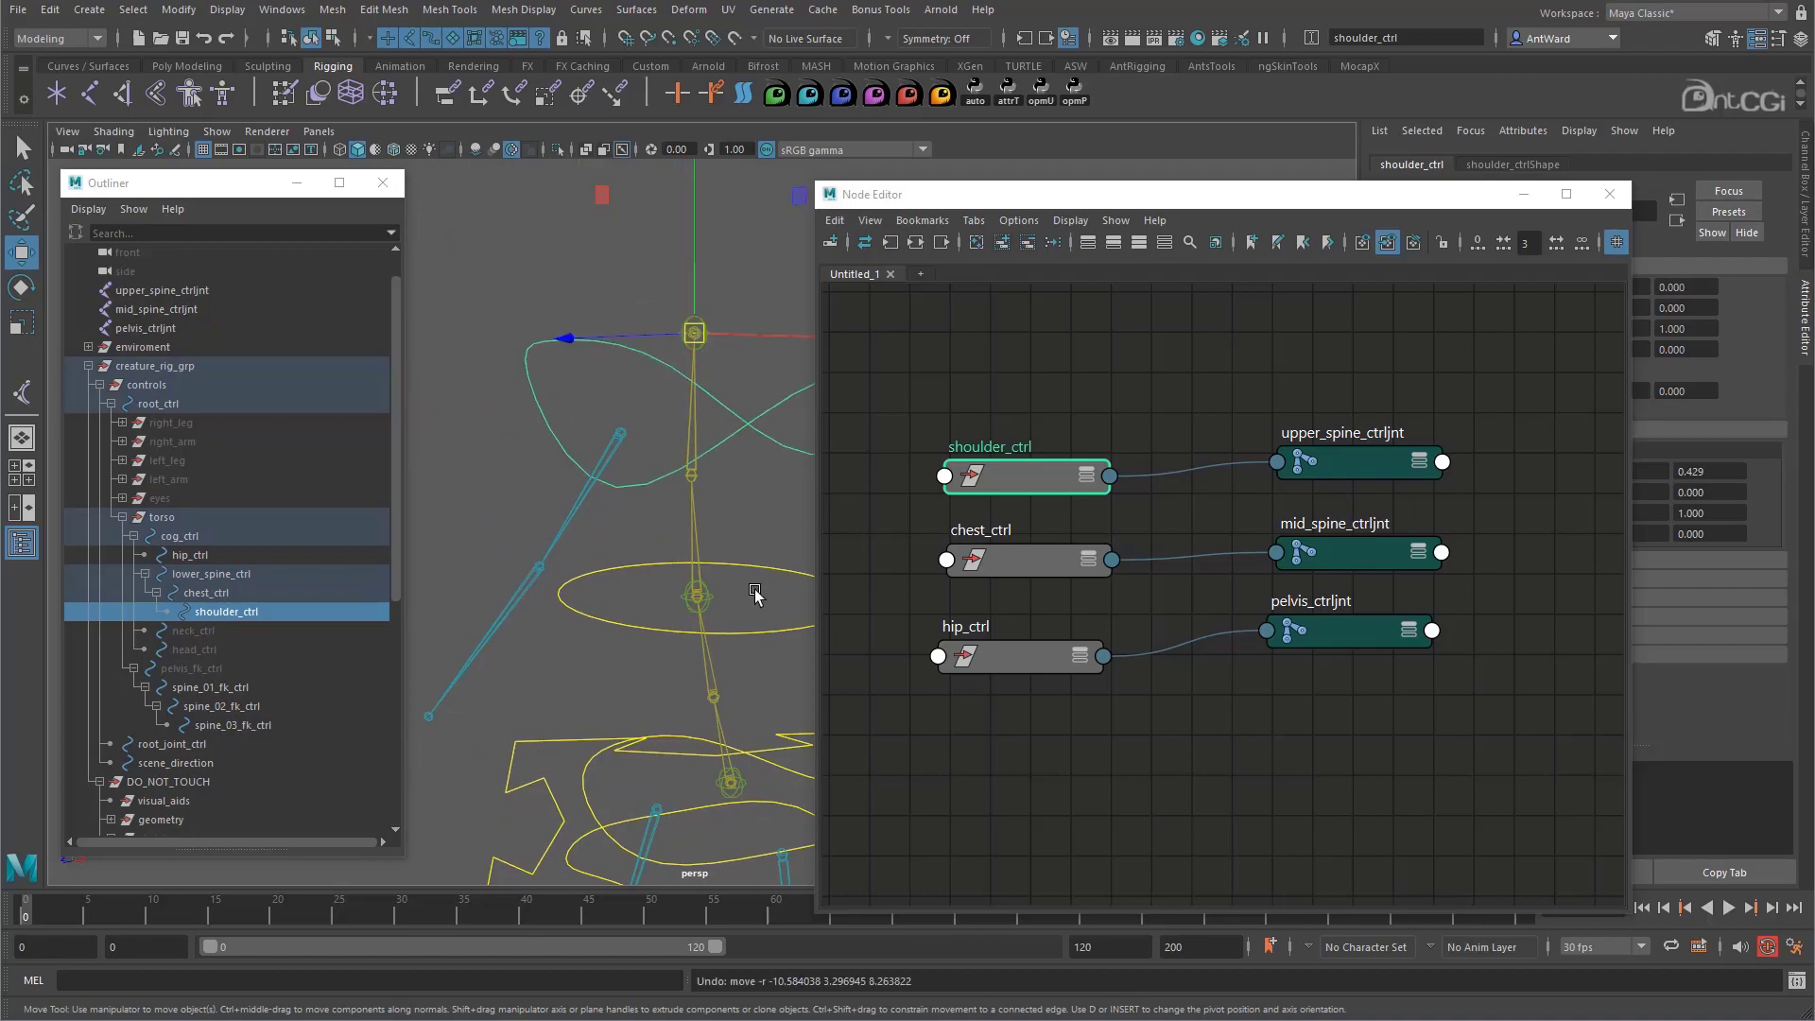
Rotate lower_spine_ctrl to test how the controls and joints above it follow, and undo the rotation
{"action": "middle_click_drag", "start_coordinate": [715, 584], "coordinate": [622, 467], "text": "alt"}
{"action": "right_click_drag", "start_coordinate": [622, 467], "coordinate": [644, 633], "text": "alt"}
{"action": "left_click", "coordinate": [621, 609]}
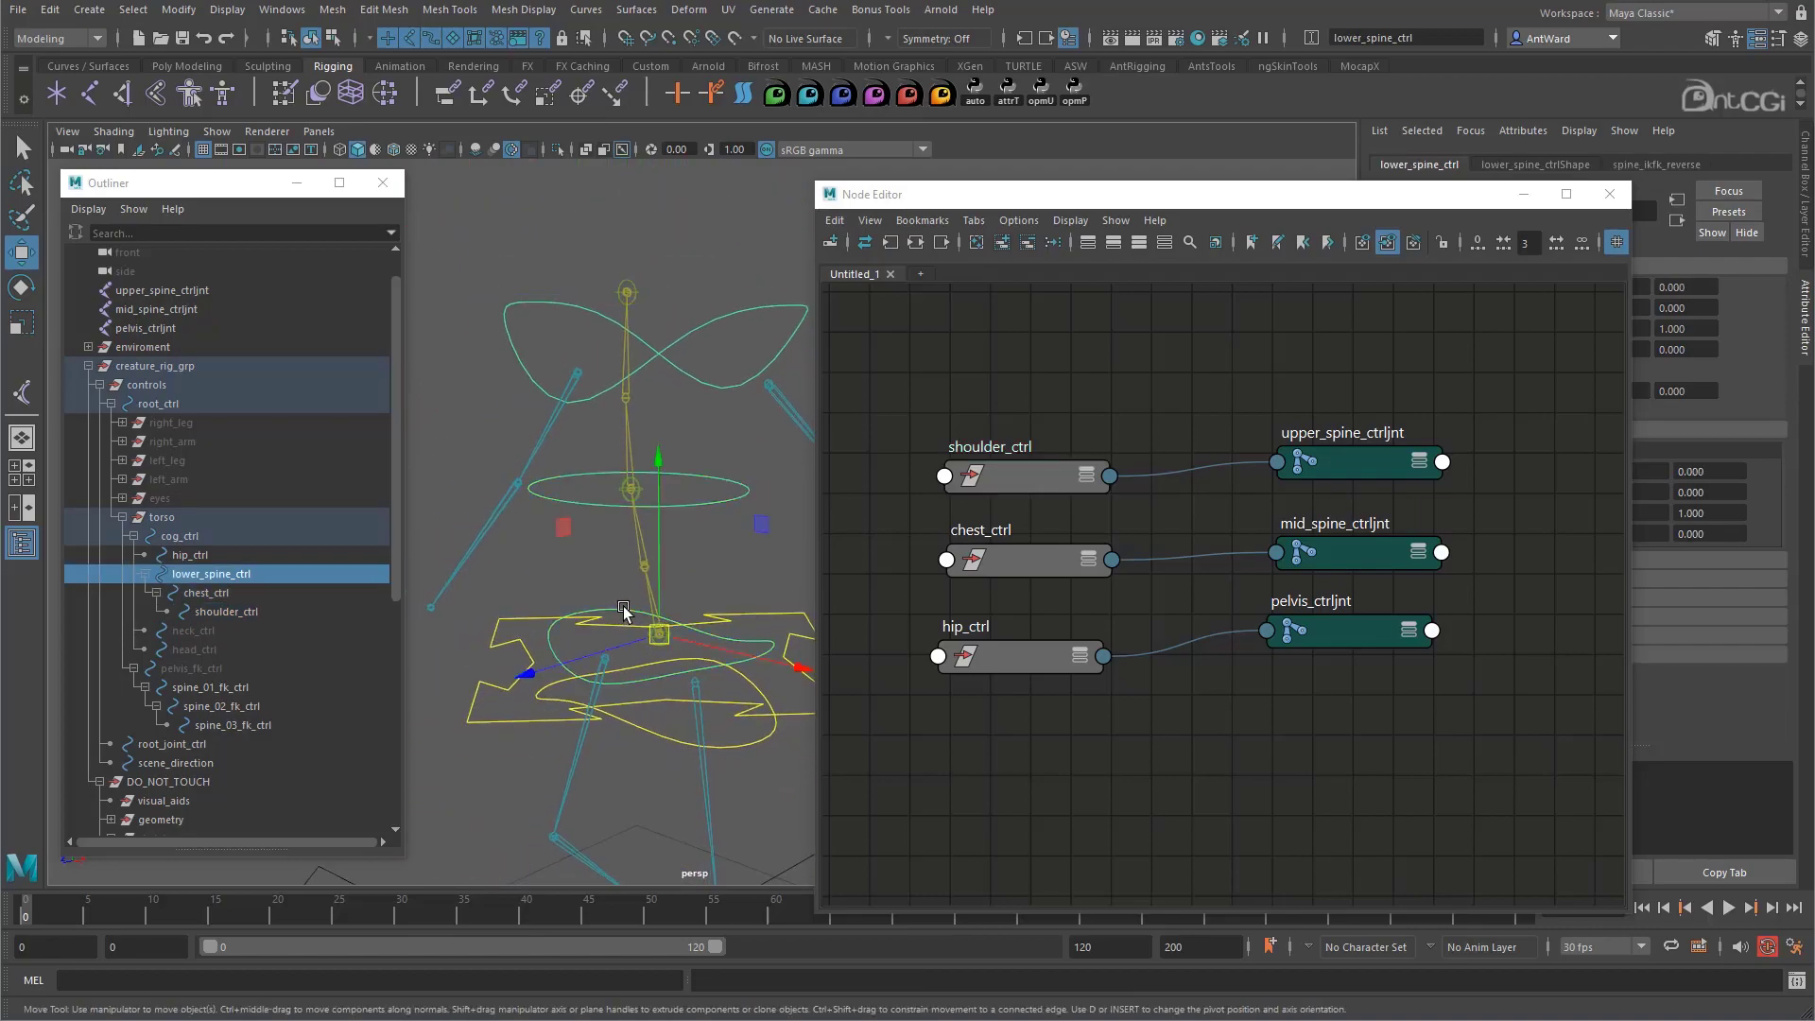
{"action": "key", "text": "e"}
{"action": "mouse_move", "coordinate": [595, 516]}
{"action": "left_mouse_down"}
{"action": "mouse_move", "coordinate": [535, 567]}
{"action": "mouse_move", "coordinate": [574, 539]}
{"action": "left_mouse_up"}
{"action": "key", "text": "ctrl+z"}
{"action": "mouse_move", "coordinate": [664, 622]}
{"action": "left_mouse_down", "text": "alt"}
{"action": "mouse_move", "coordinate": [685, 627]}
{"action": "mouse_move", "coordinate": [690, 604]}
{"action": "left_mouse_up", "text": "alt"}
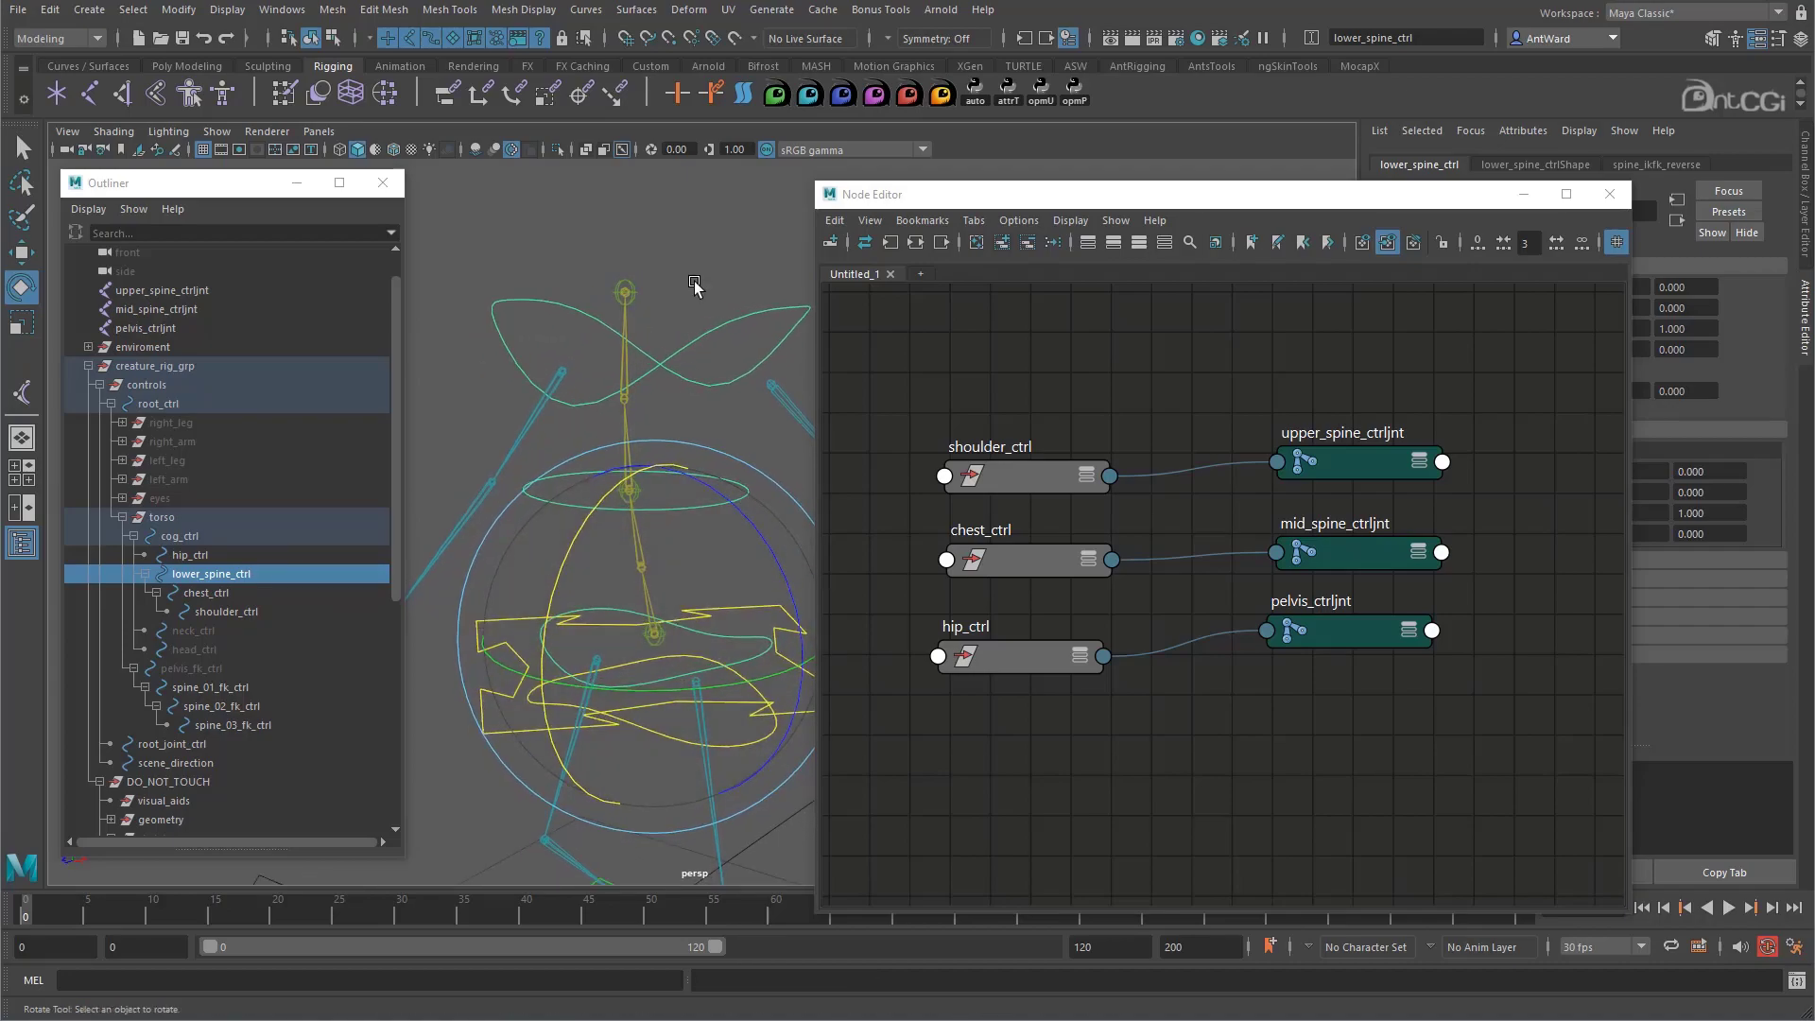
Clear the selection and close the Node Editor to expose the whole spine in the viewport
{"action": "left_click", "coordinate": [695, 288]}
{"action": "left_click", "coordinate": [1598, 202]}
{"action": "middle_click_drag", "start_coordinate": [780, 635], "coordinate": [902, 619], "text": "alt"}
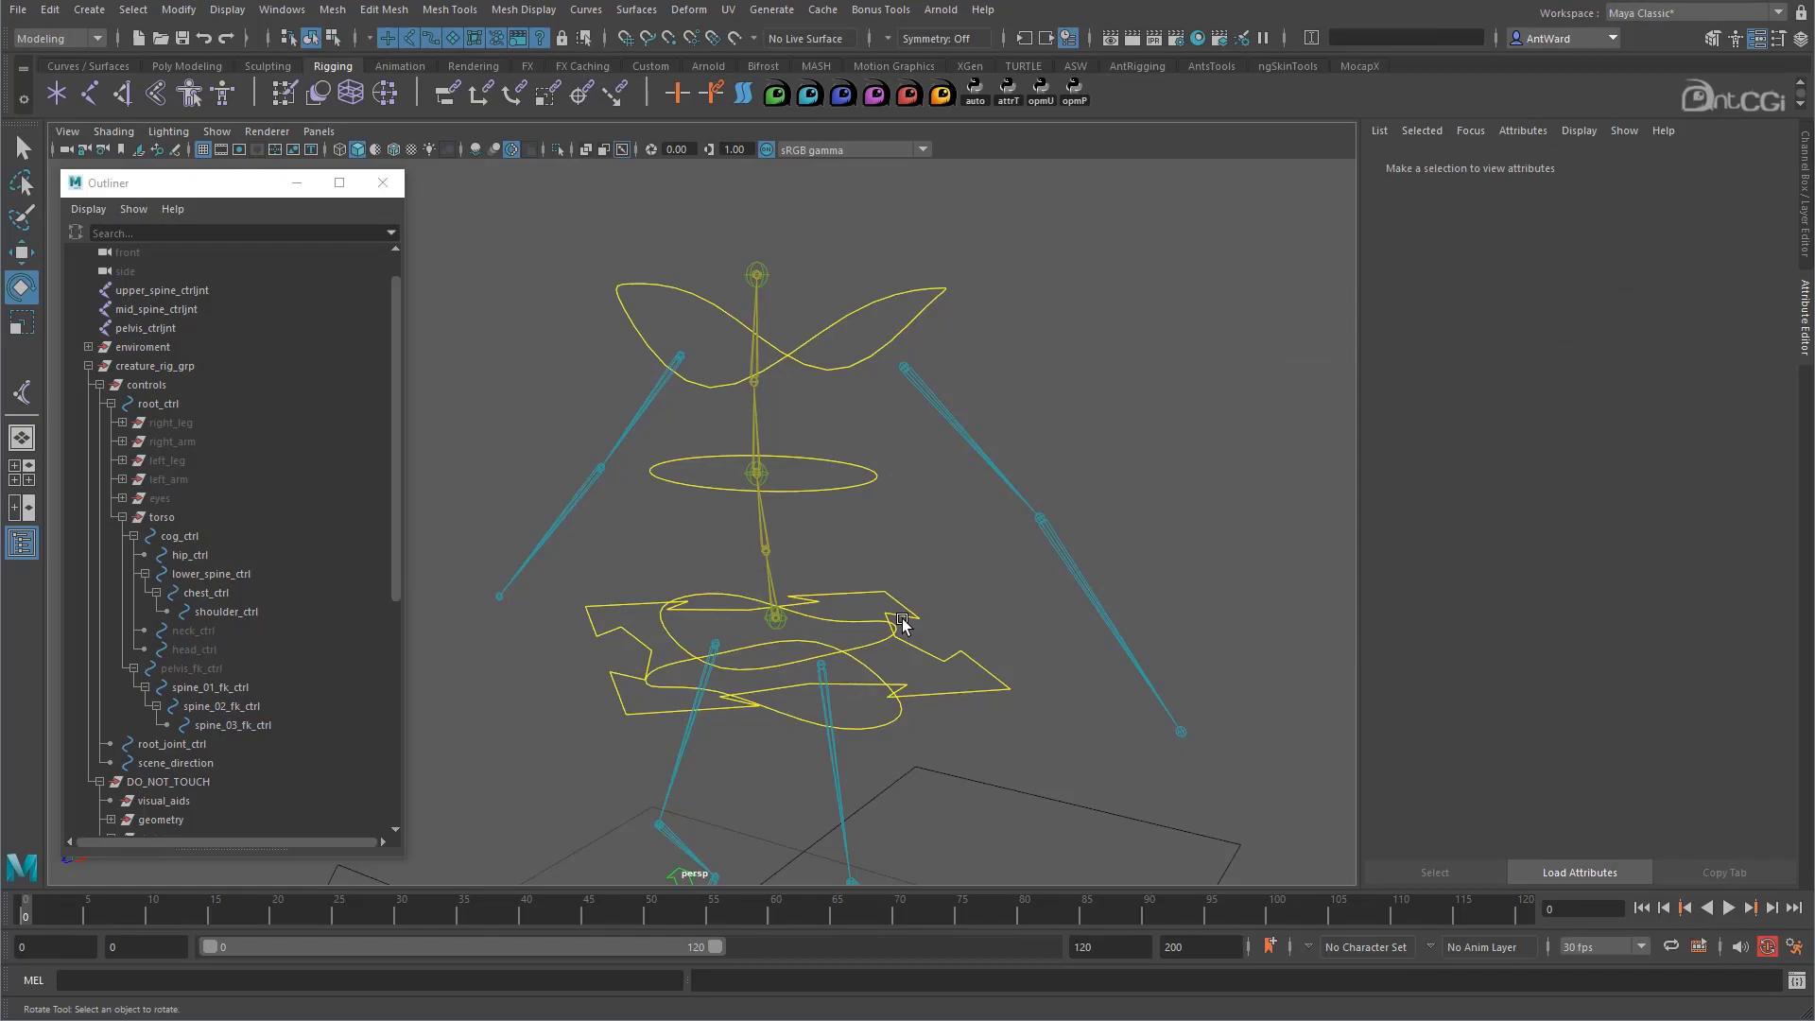
{"action": "left_click_drag", "start_coordinate": [815, 515], "coordinate": [837, 452], "text": "alt"}
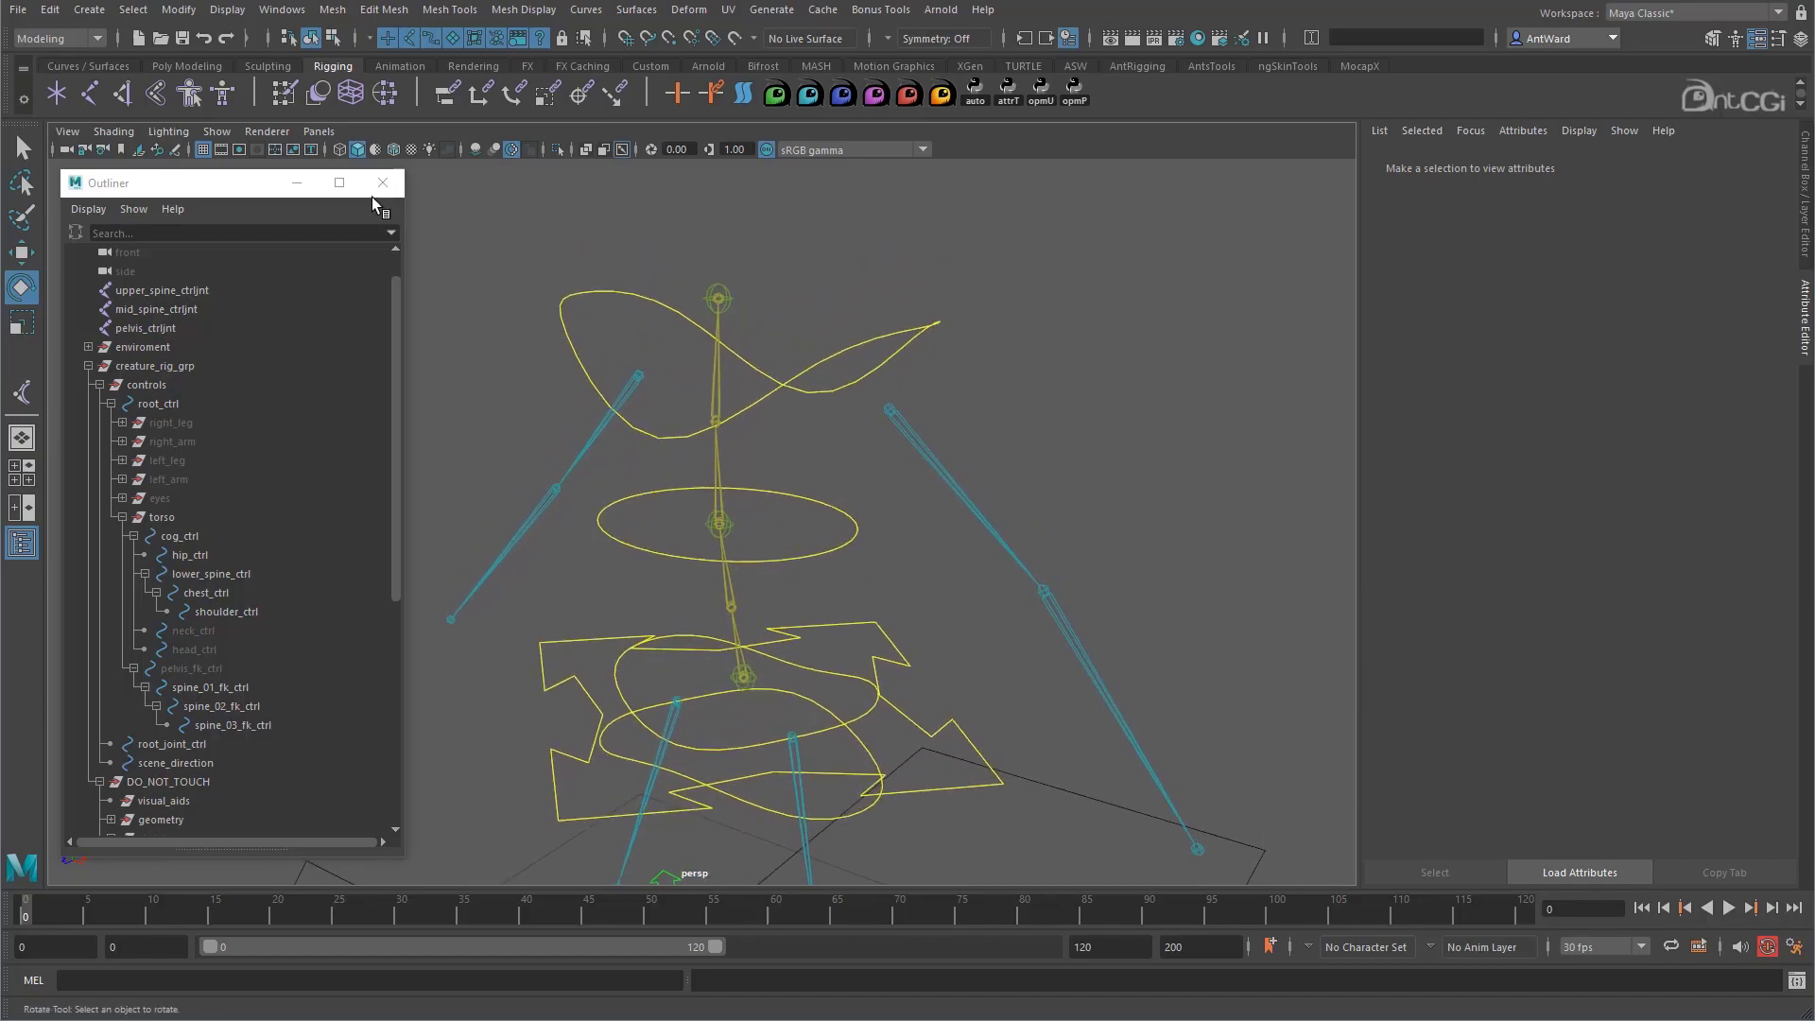
Draw a 3 Cubic, uniform EP curve snapped through the five spine joints, from the pelvis up to the topmost joint
{"action": "left_click", "coordinate": [90, 9]}
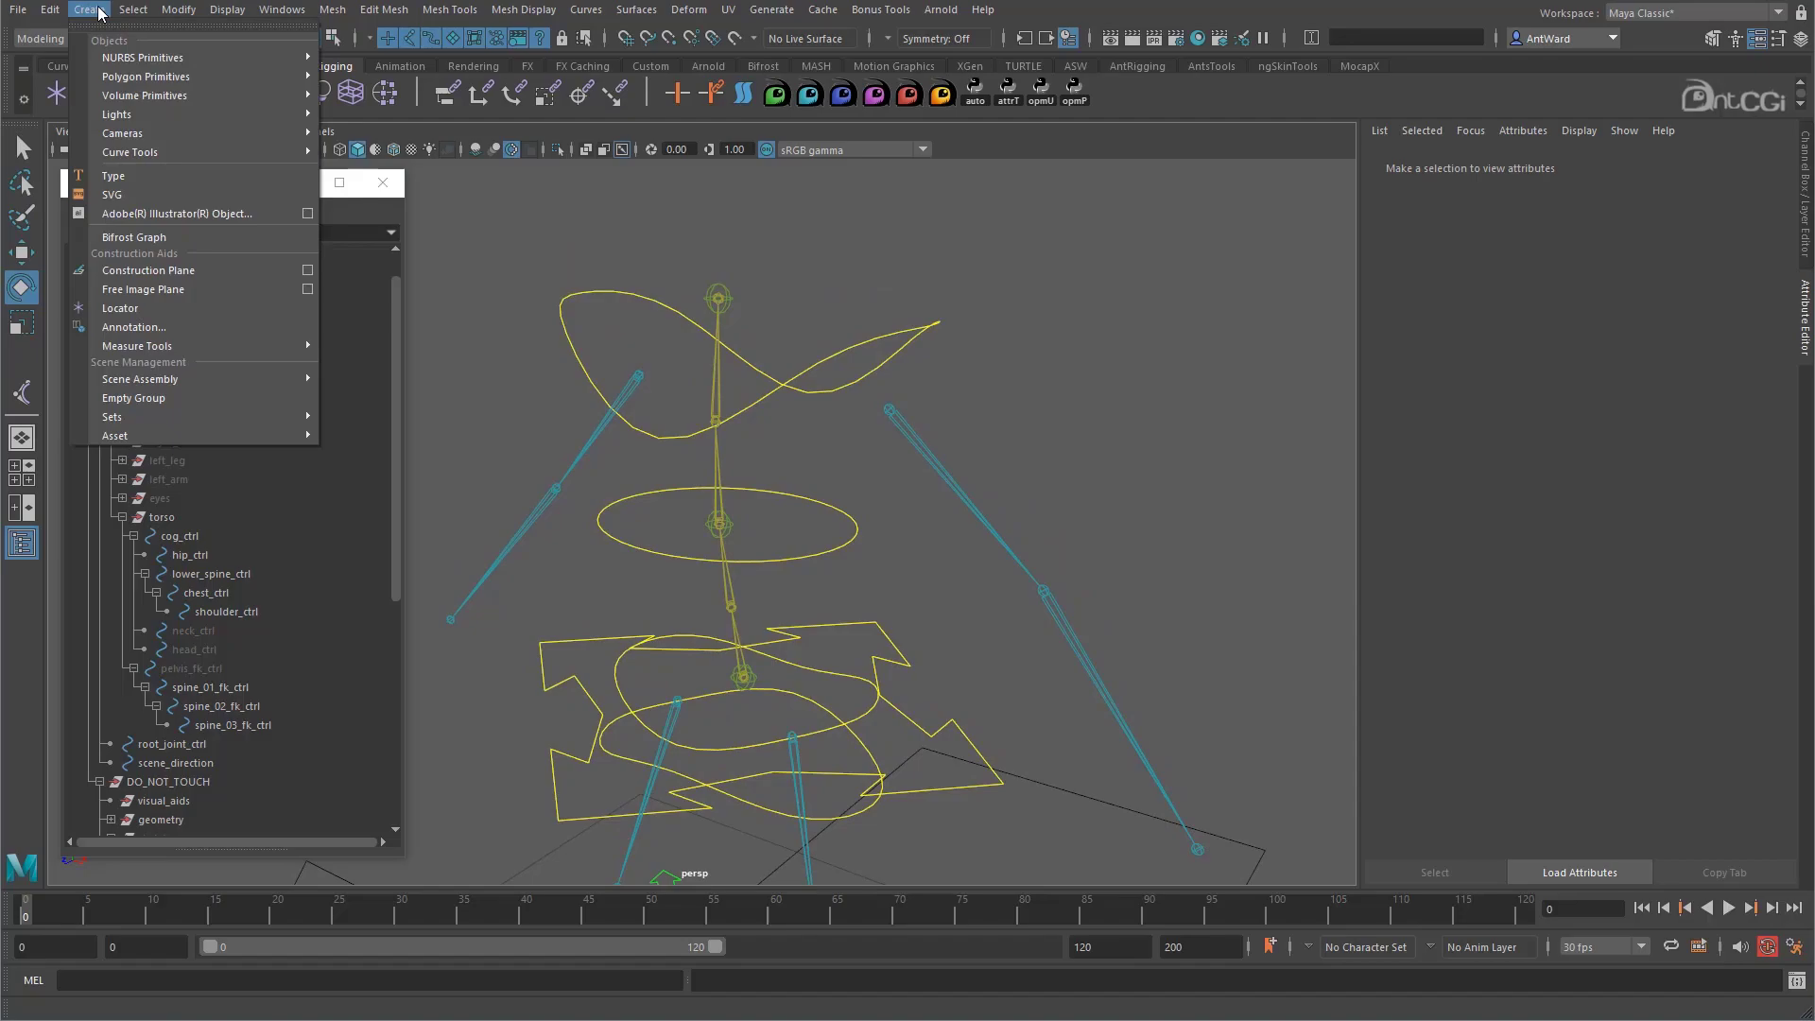
{"action": "mouse_move", "coordinate": [163, 154]}
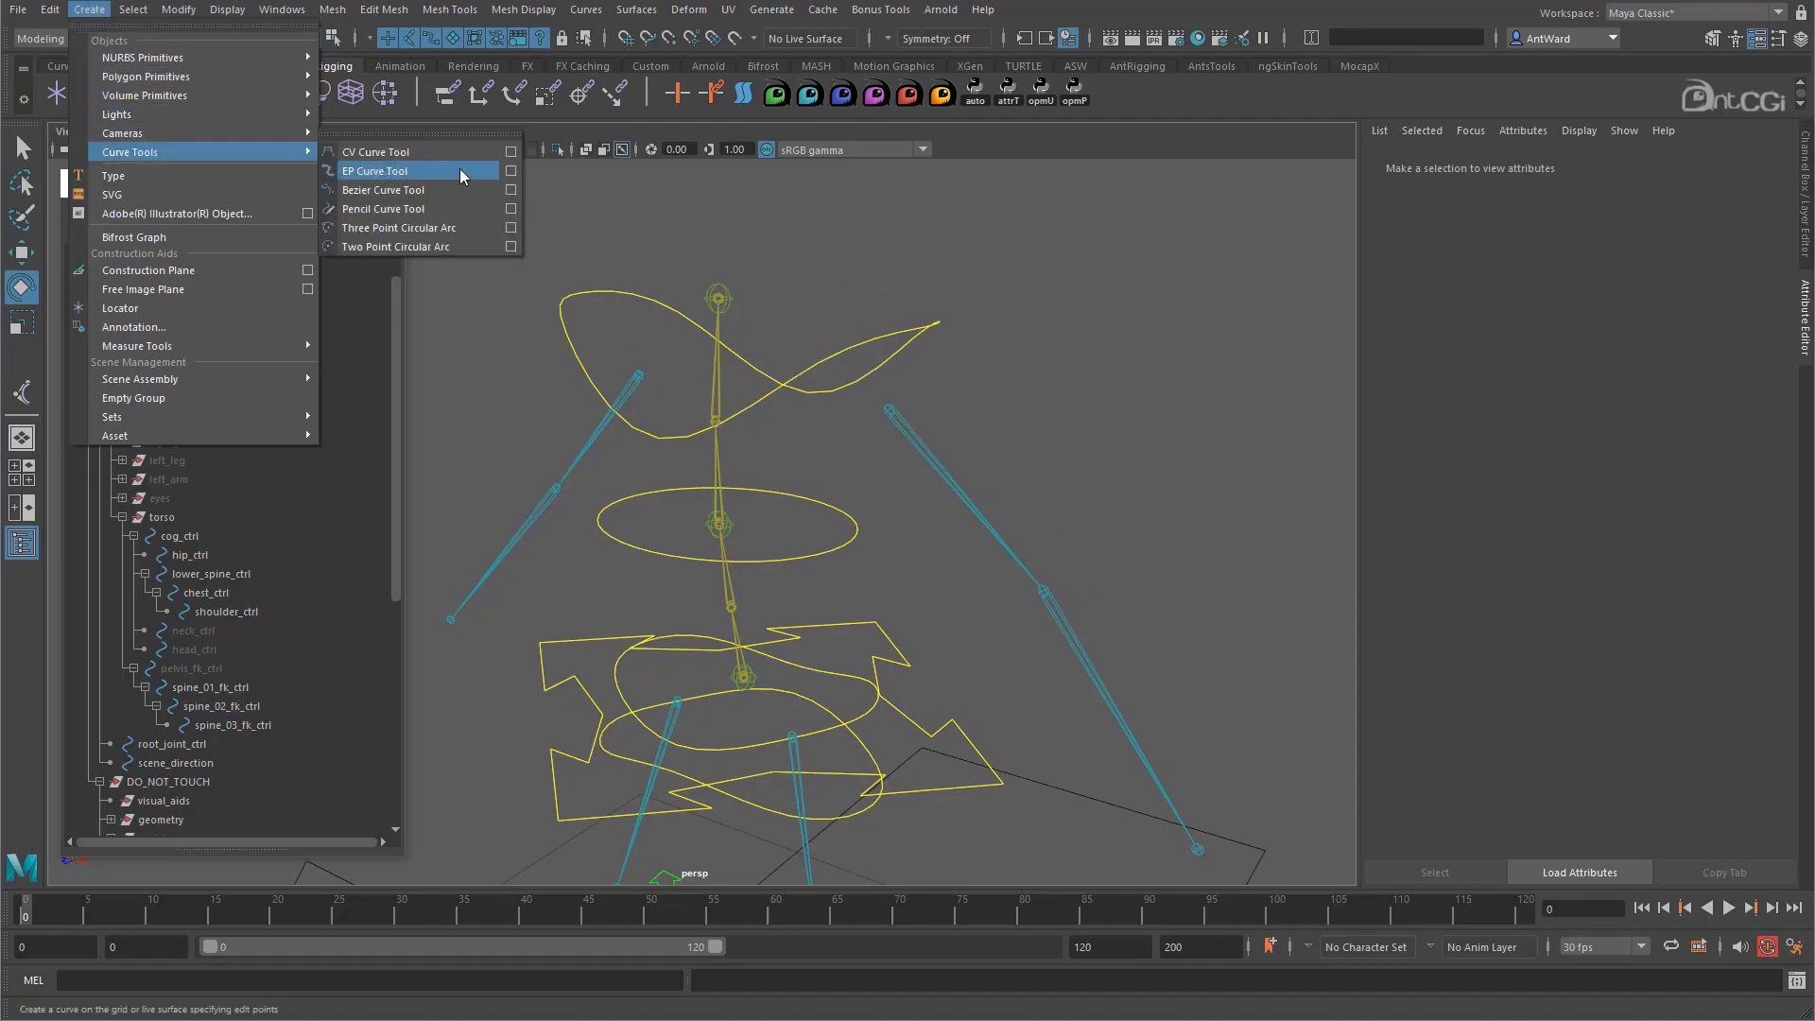
{"action": "left_click", "coordinate": [509, 173]}
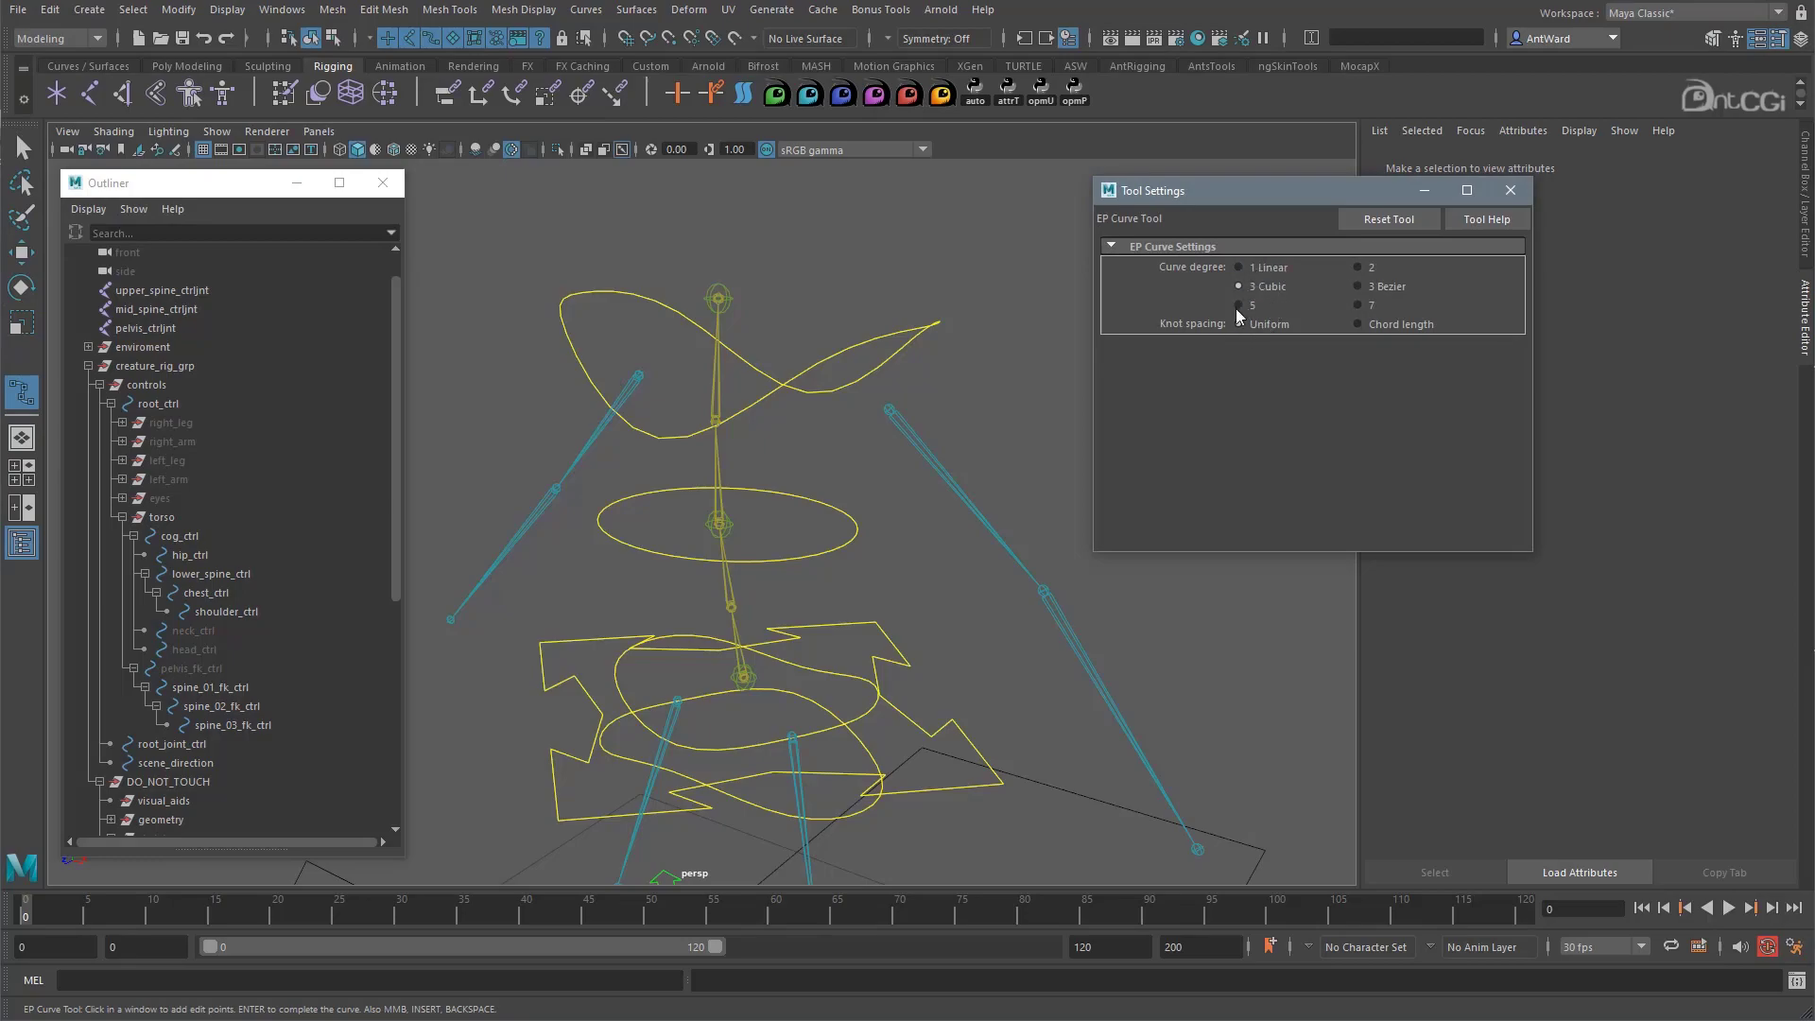
{"action": "left_click_drag", "start_coordinate": [896, 612], "coordinate": [875, 619], "text": "alt"}
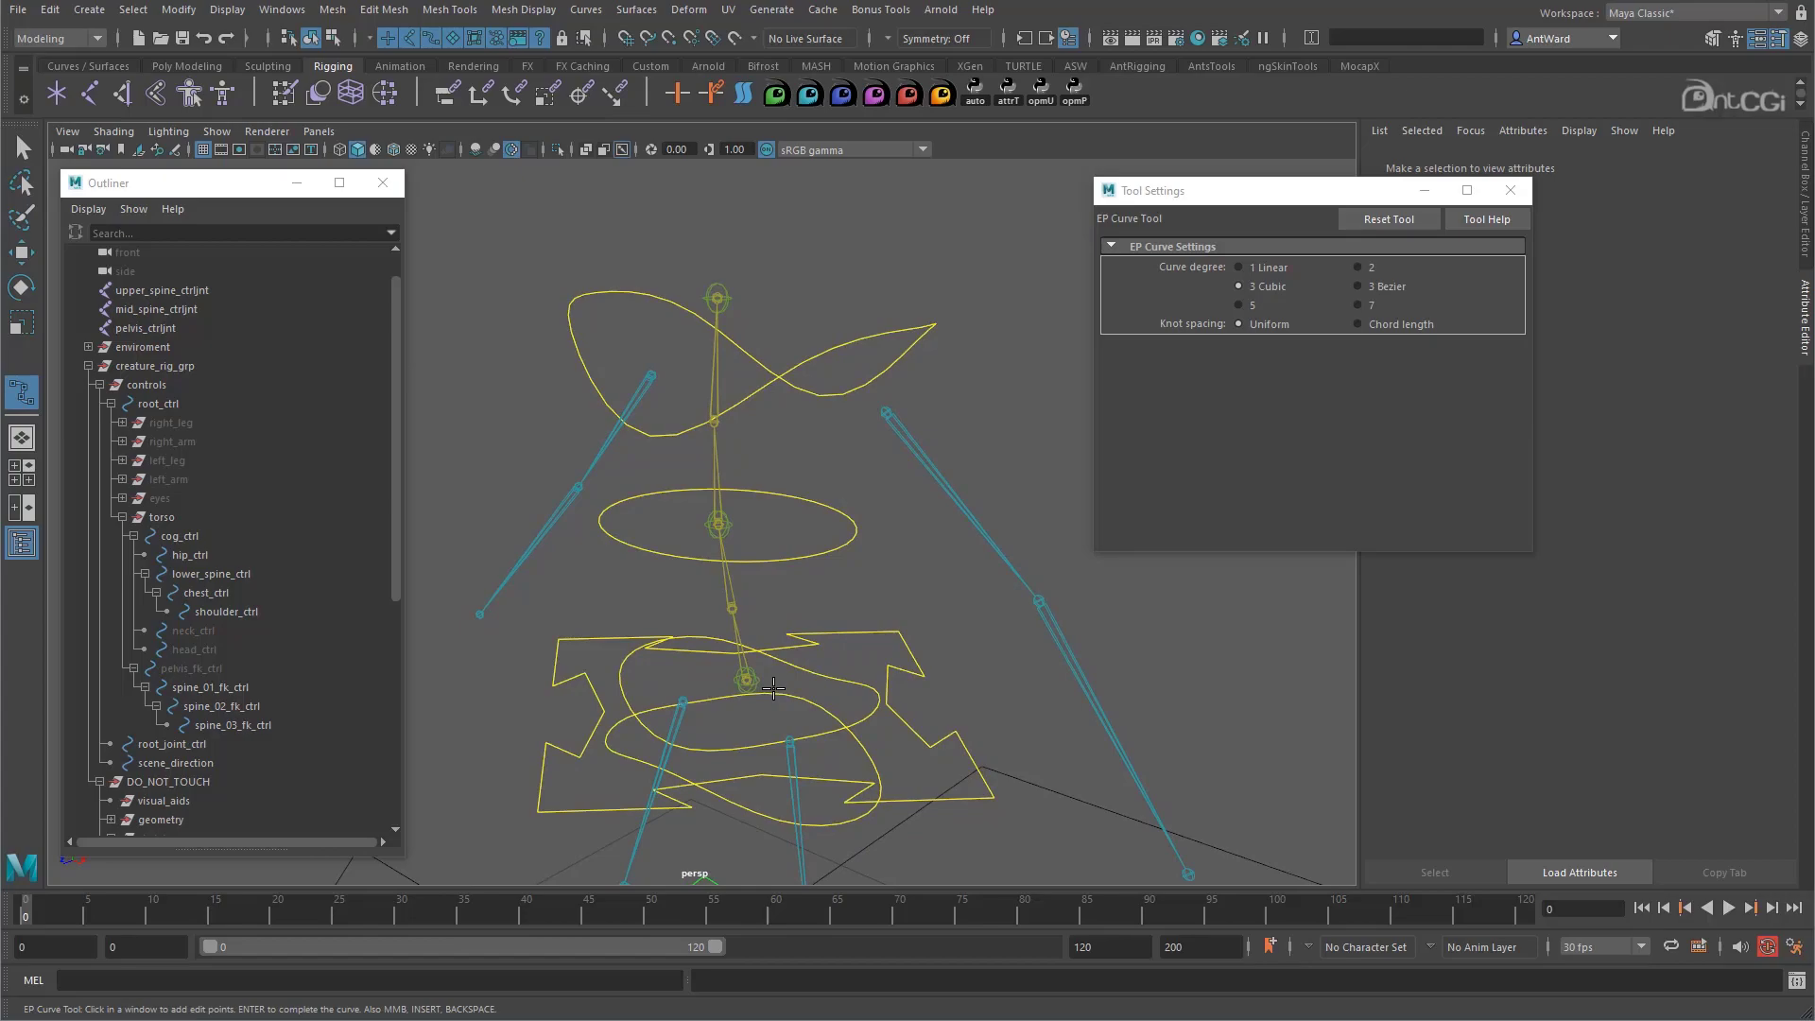
{"action": "key", "text": "v"}
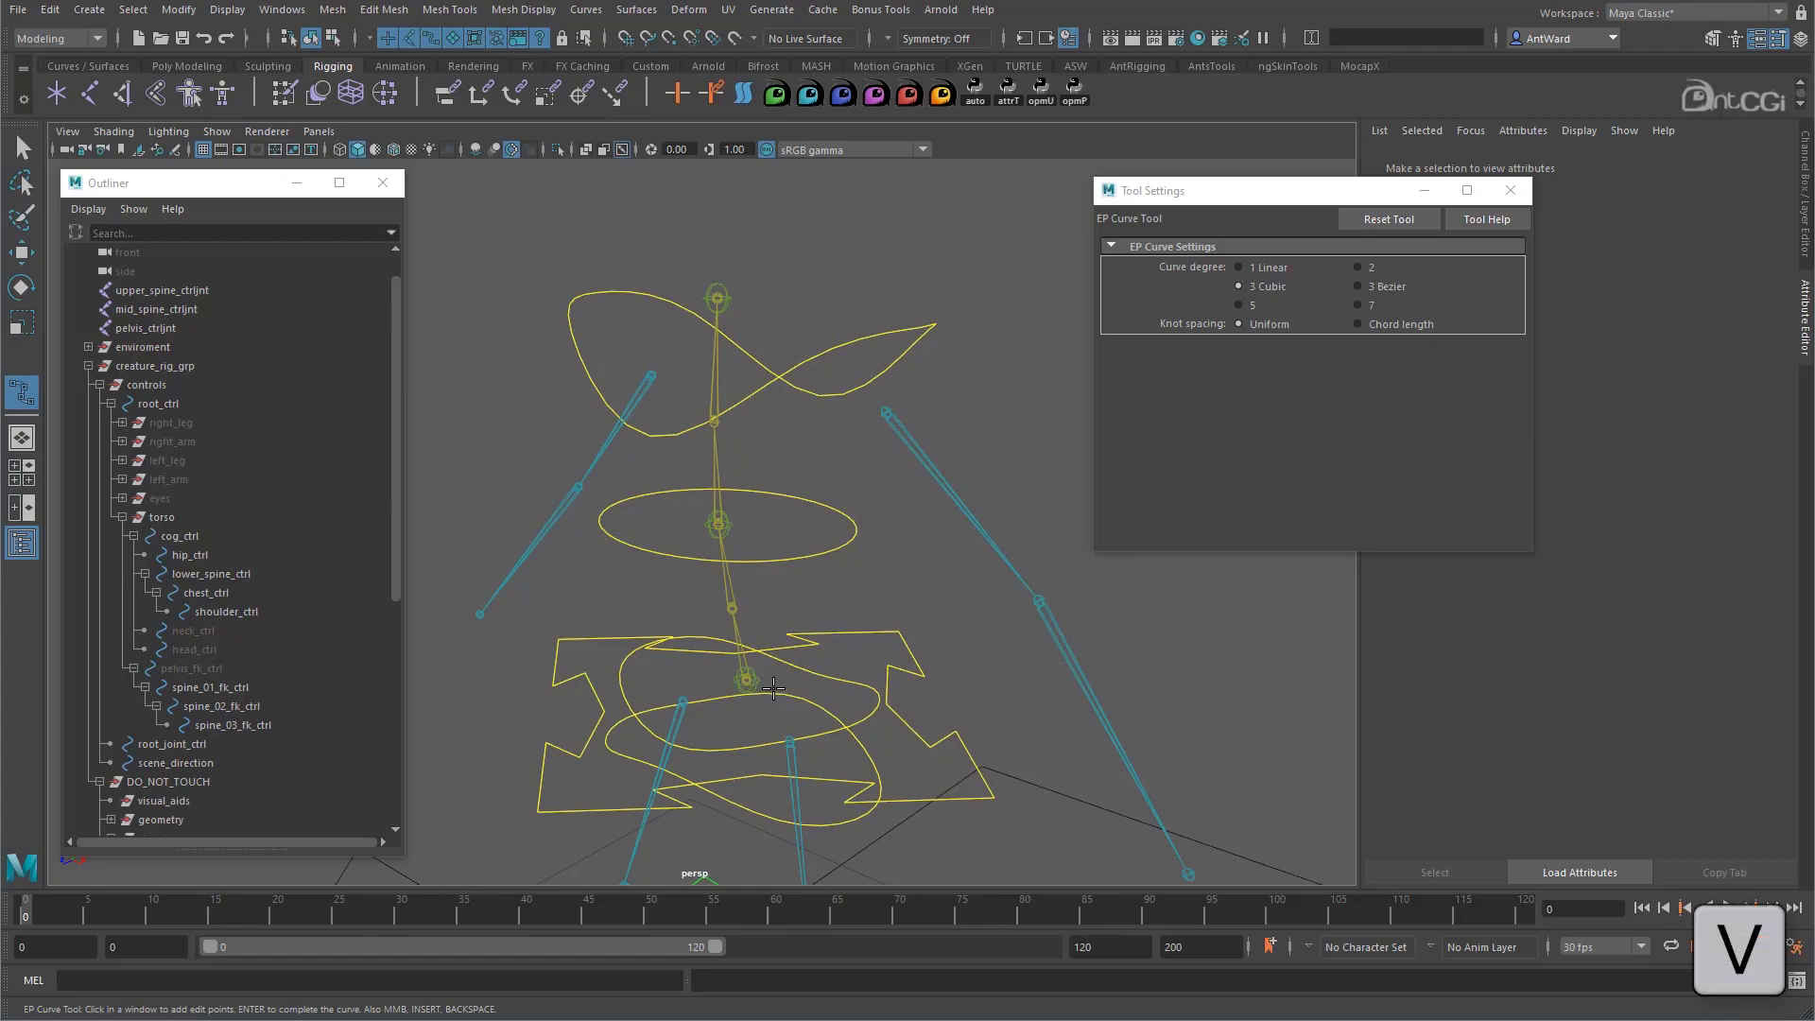
{"action": "left_click", "coordinate": [759, 674]}
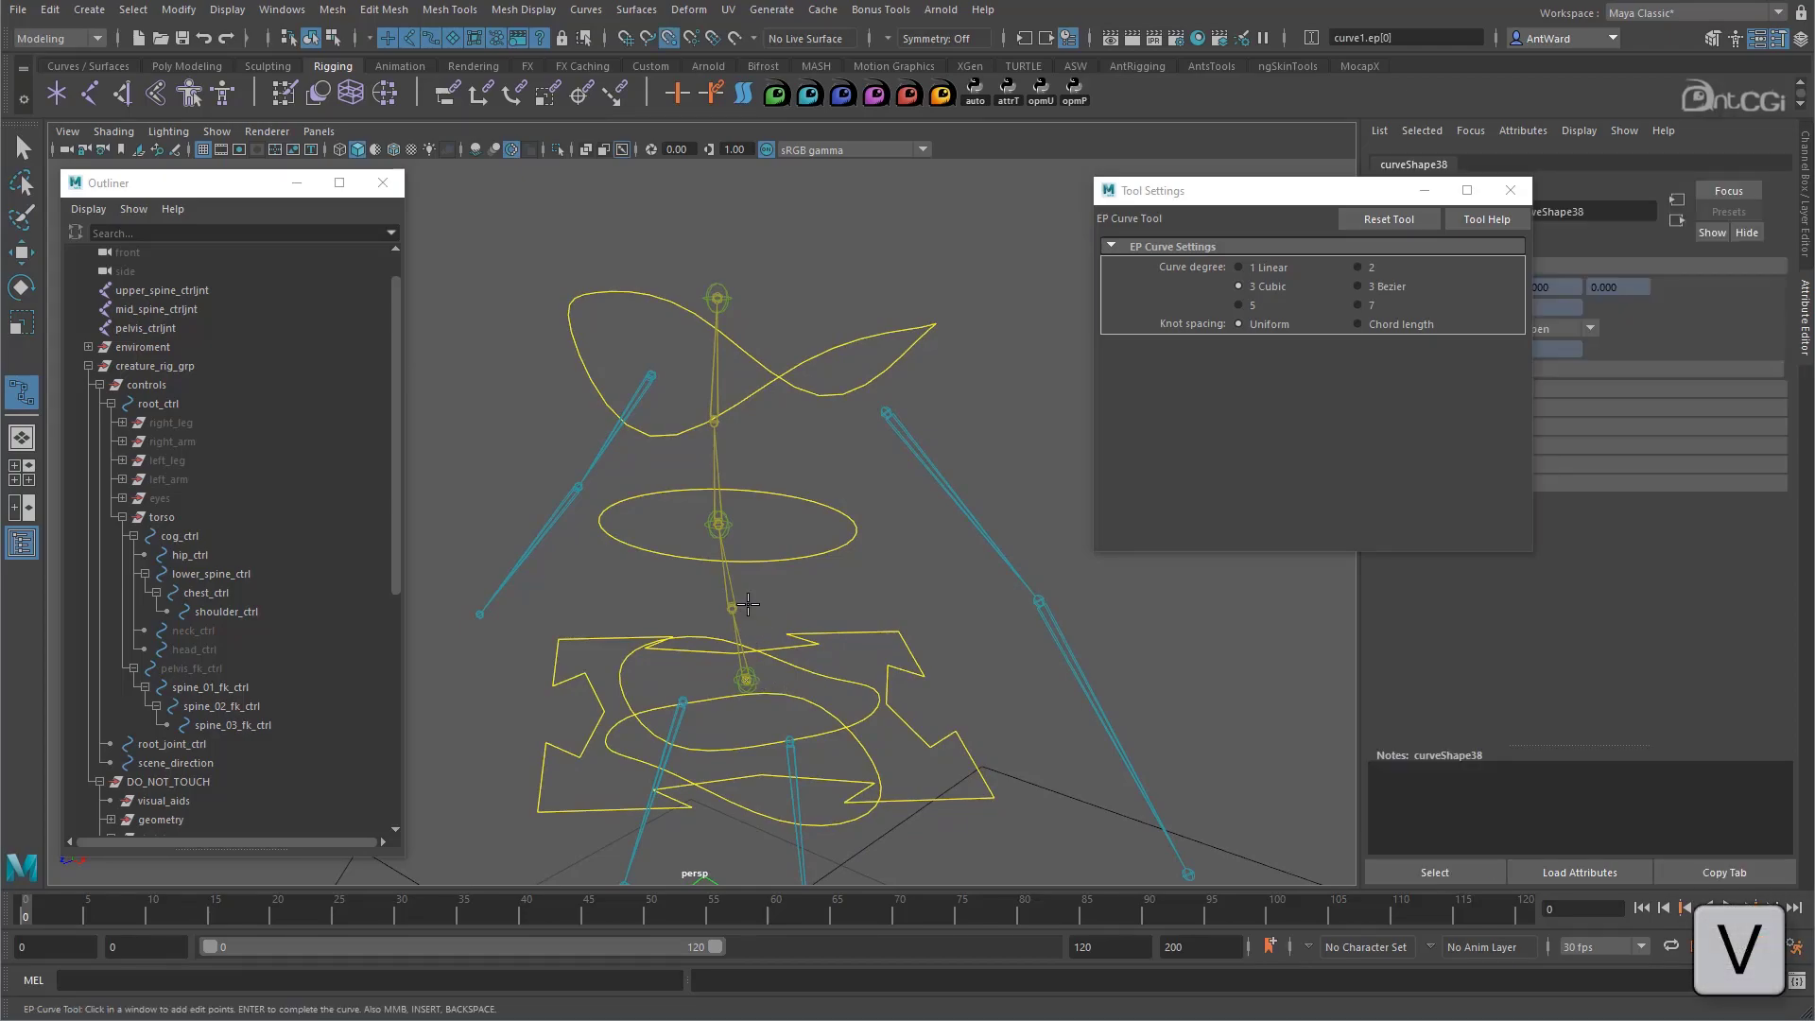
{"action": "left_click", "coordinate": [736, 433]}
{"action": "left_click", "coordinate": [733, 318]}
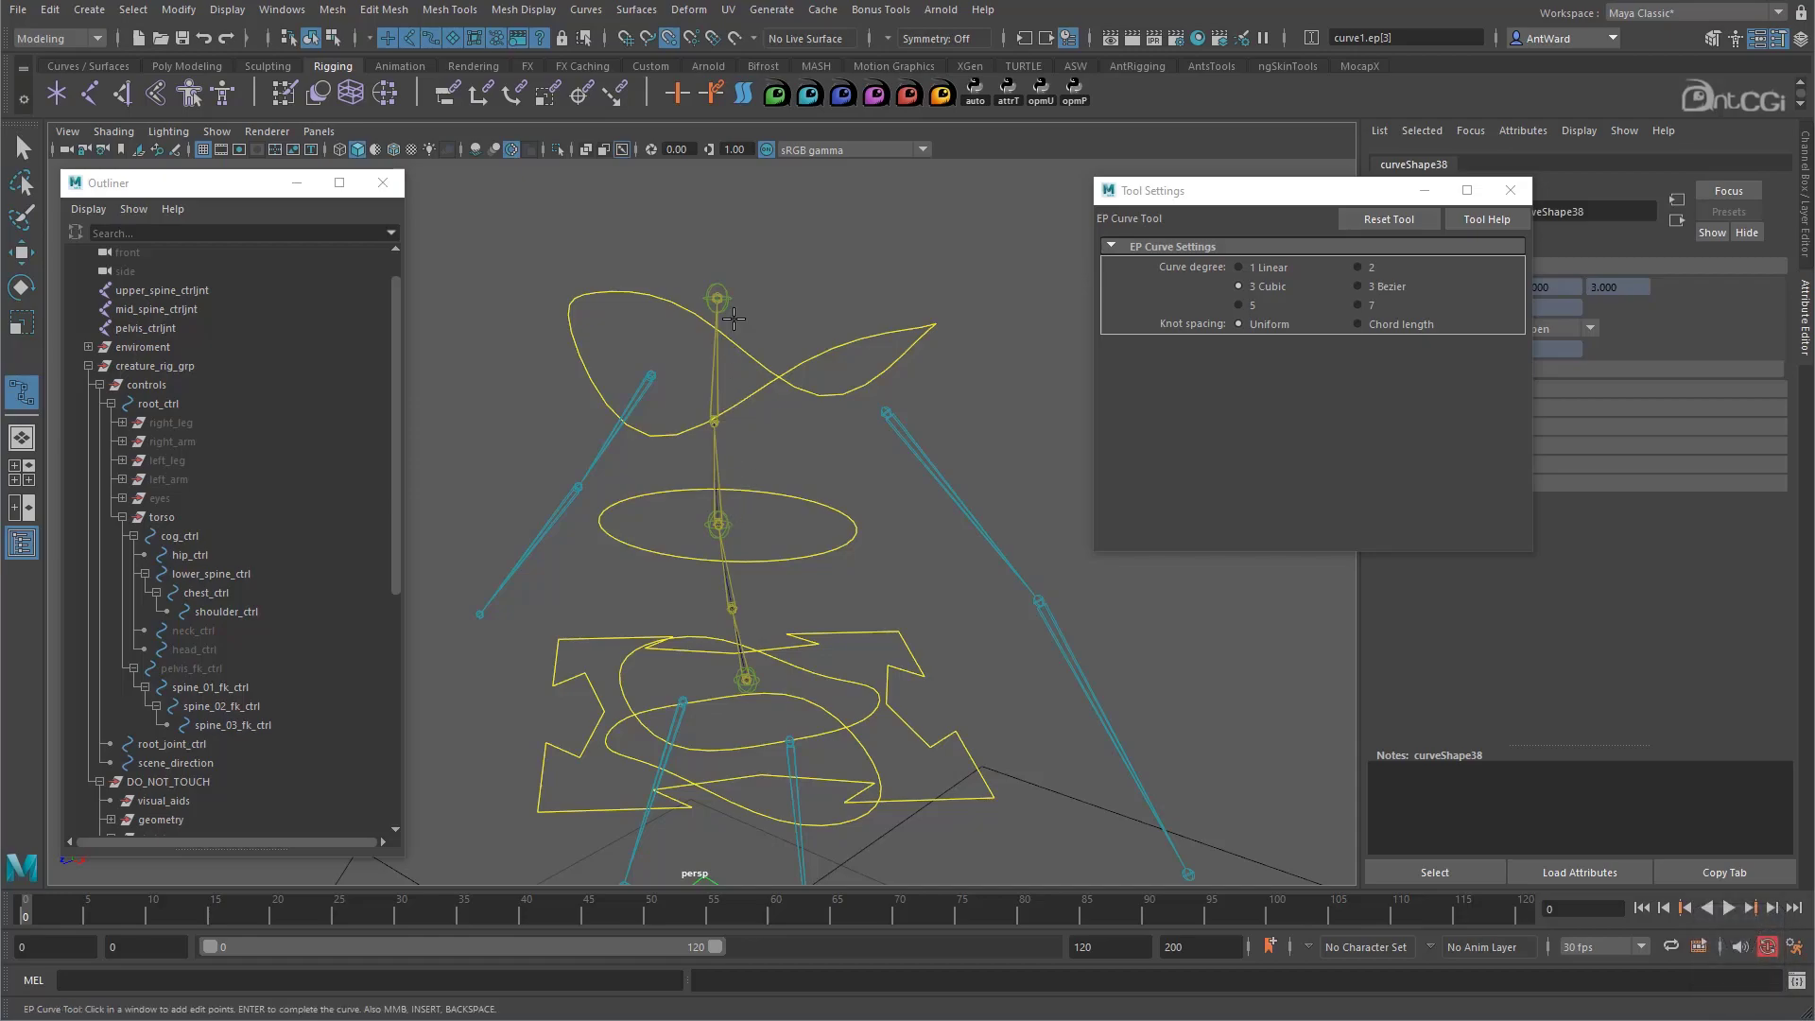
{"action": "key", "text": "Return"}
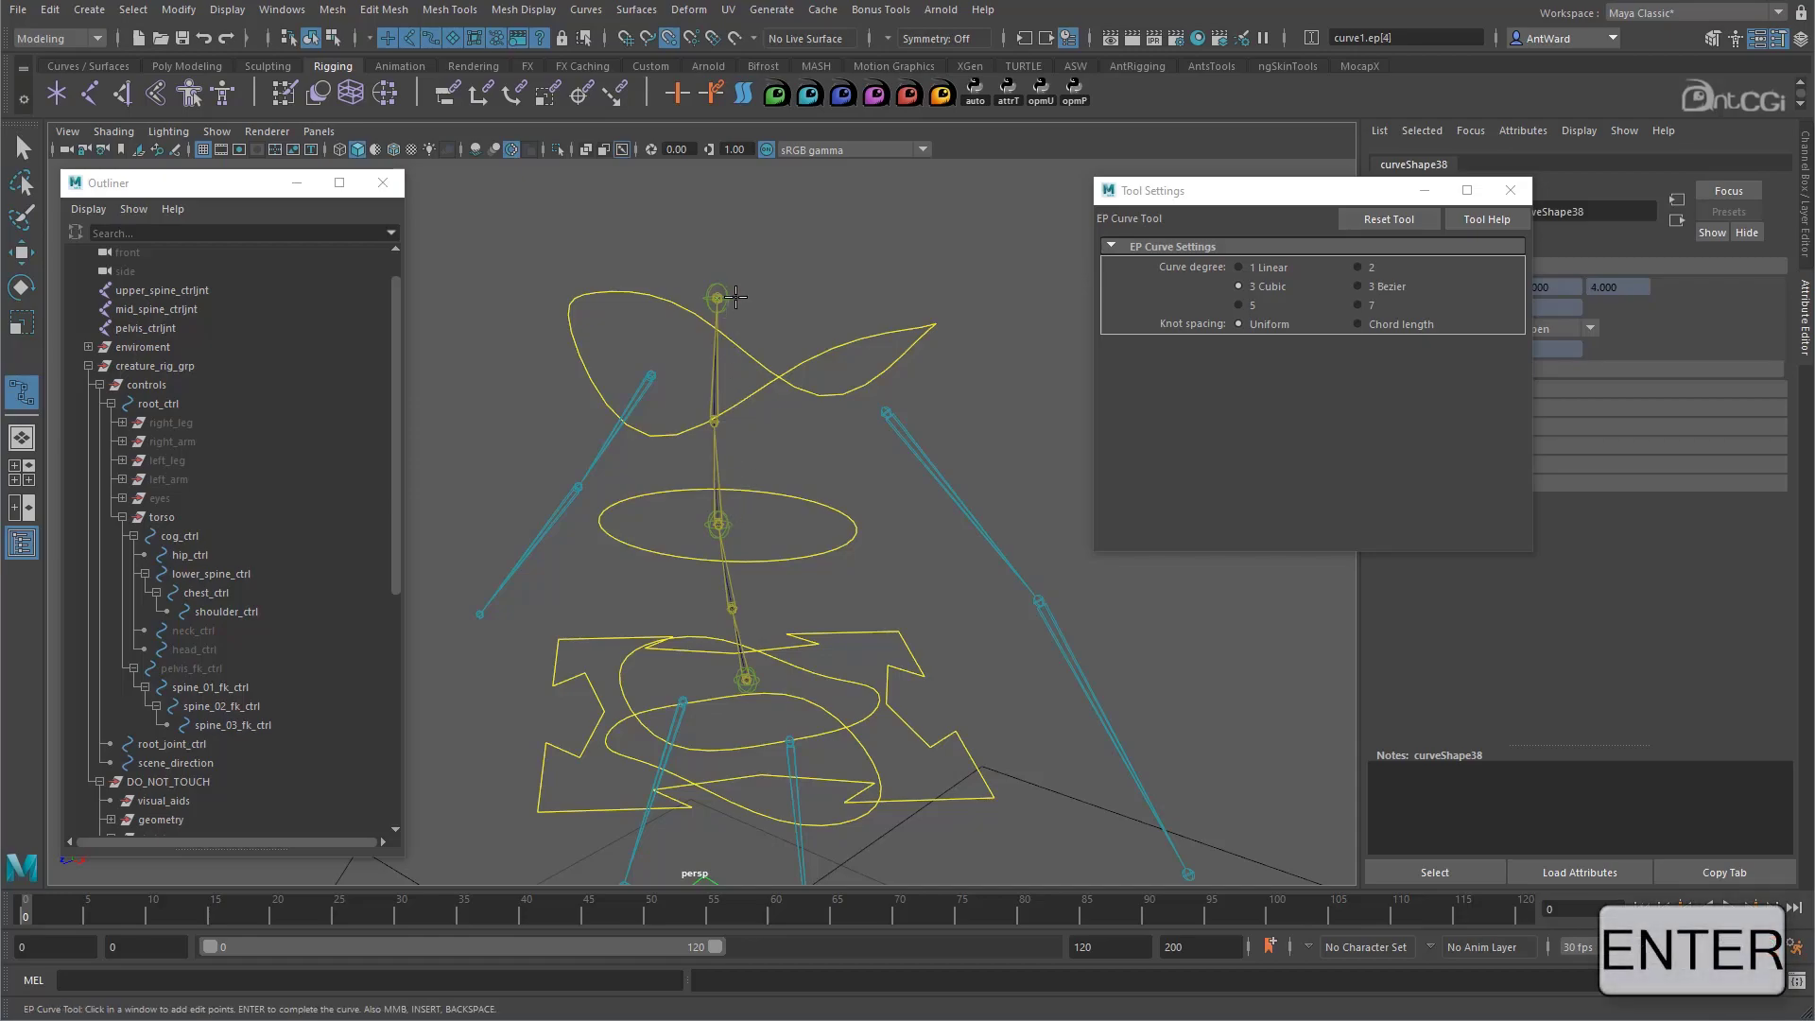
{"action": "key", "text": "Return"}
Isolate the new spine curve in the viewport so only the curve is displayed
{"action": "left_click_drag", "start_coordinate": [546, 544], "coordinate": [564, 535], "text": "alt"}
{"action": "right_click_drag", "start_coordinate": [565, 535], "coordinate": [766, 502], "text": "alt"}
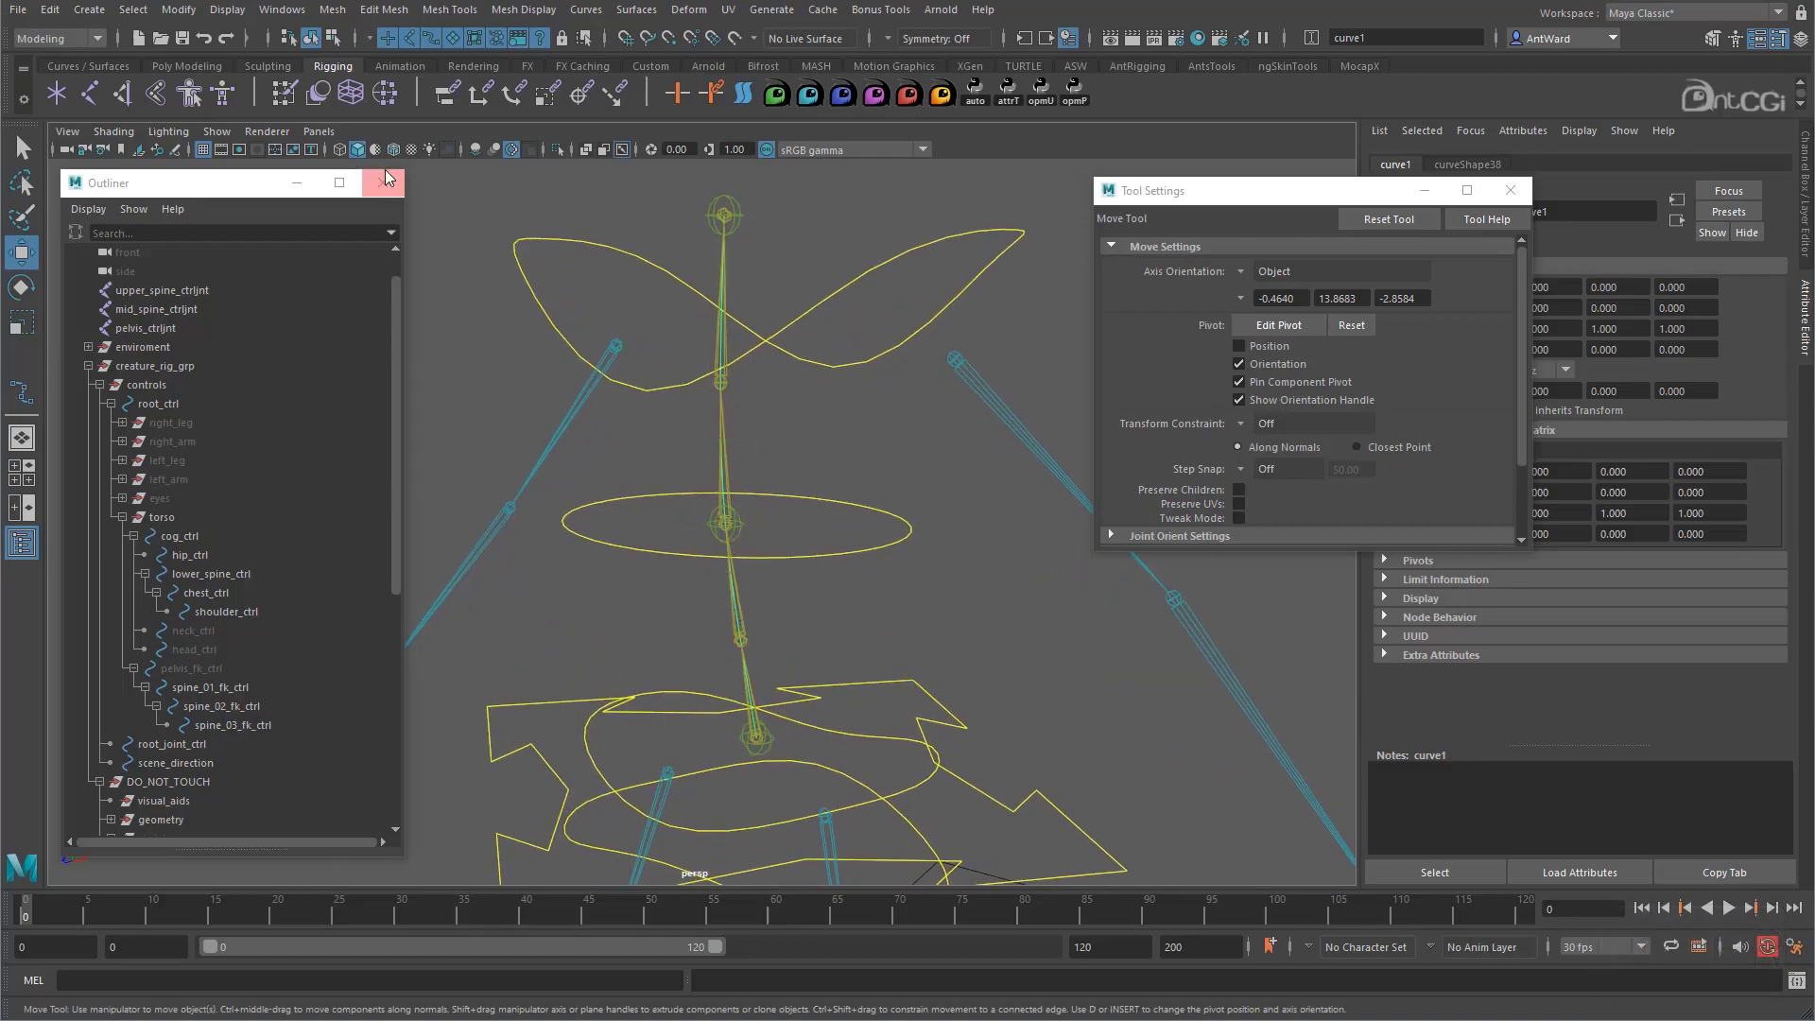
{"action": "left_click", "coordinate": [225, 134]}
{"action": "mouse_move", "coordinate": [312, 162]}
{"action": "left_click", "coordinate": [454, 163]}
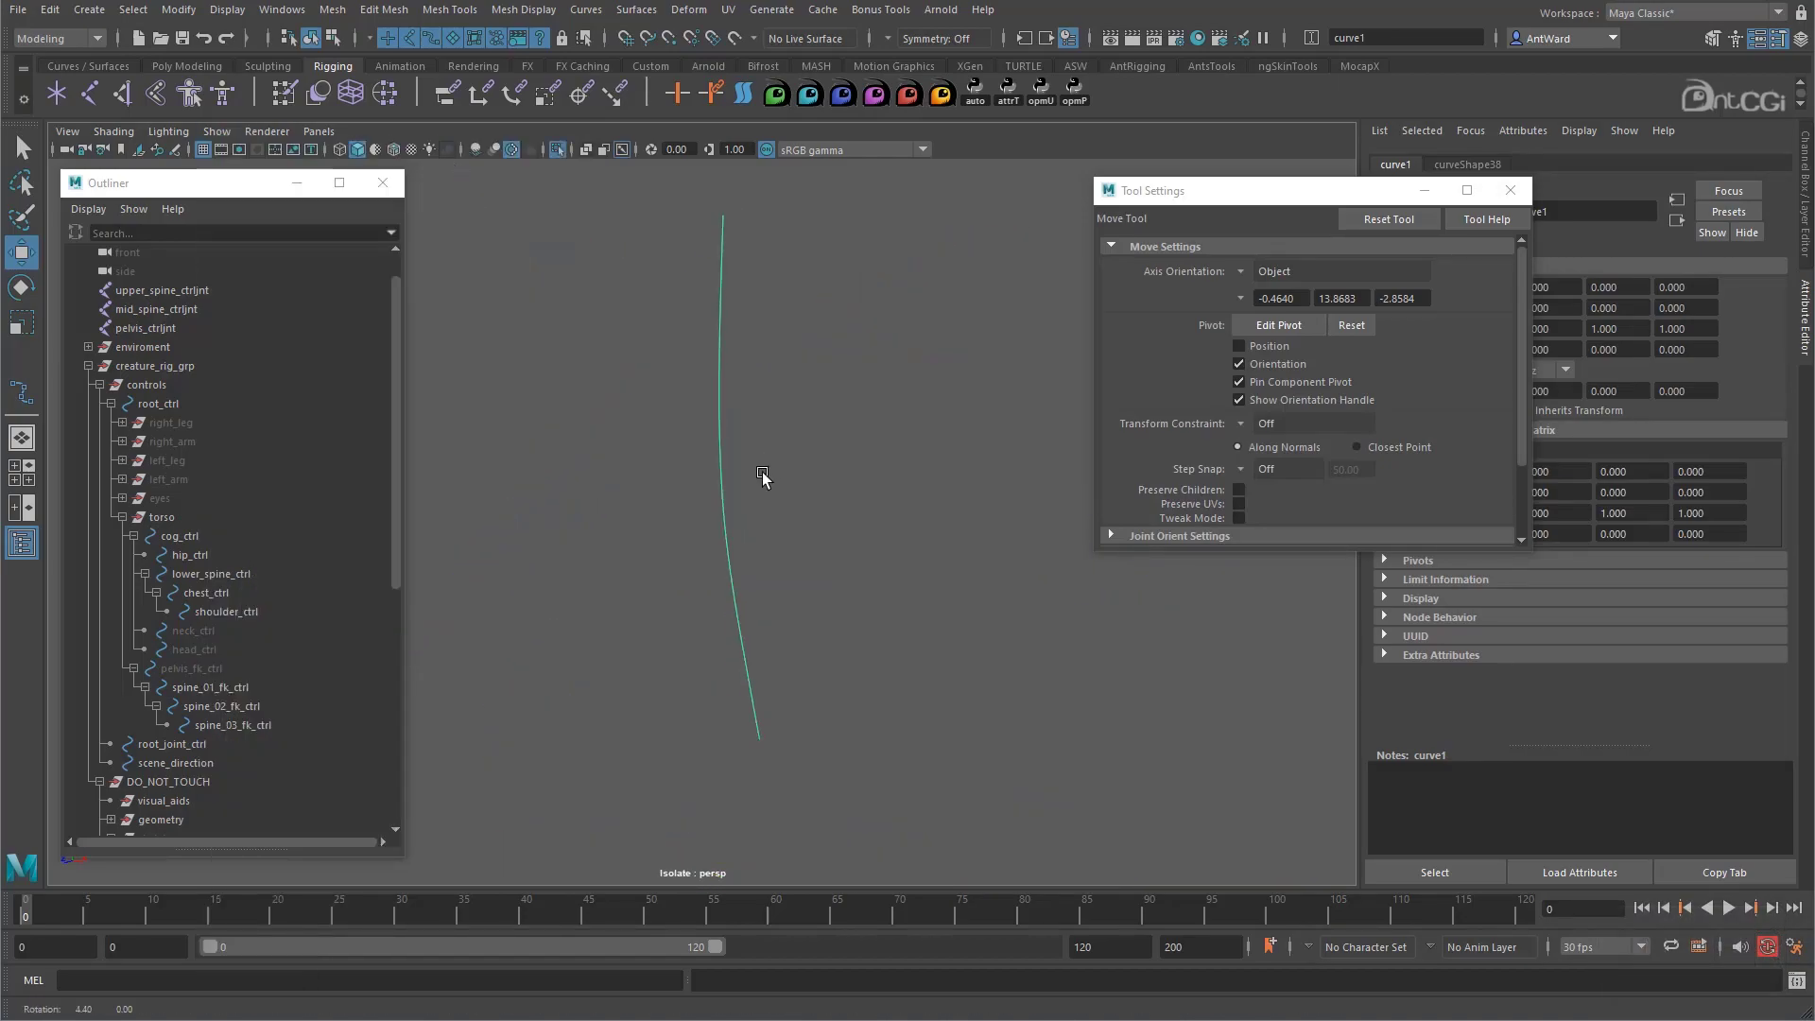
{"action": "left_click_drag", "start_coordinate": [760, 472], "coordinate": [785, 477], "text": "alt"}
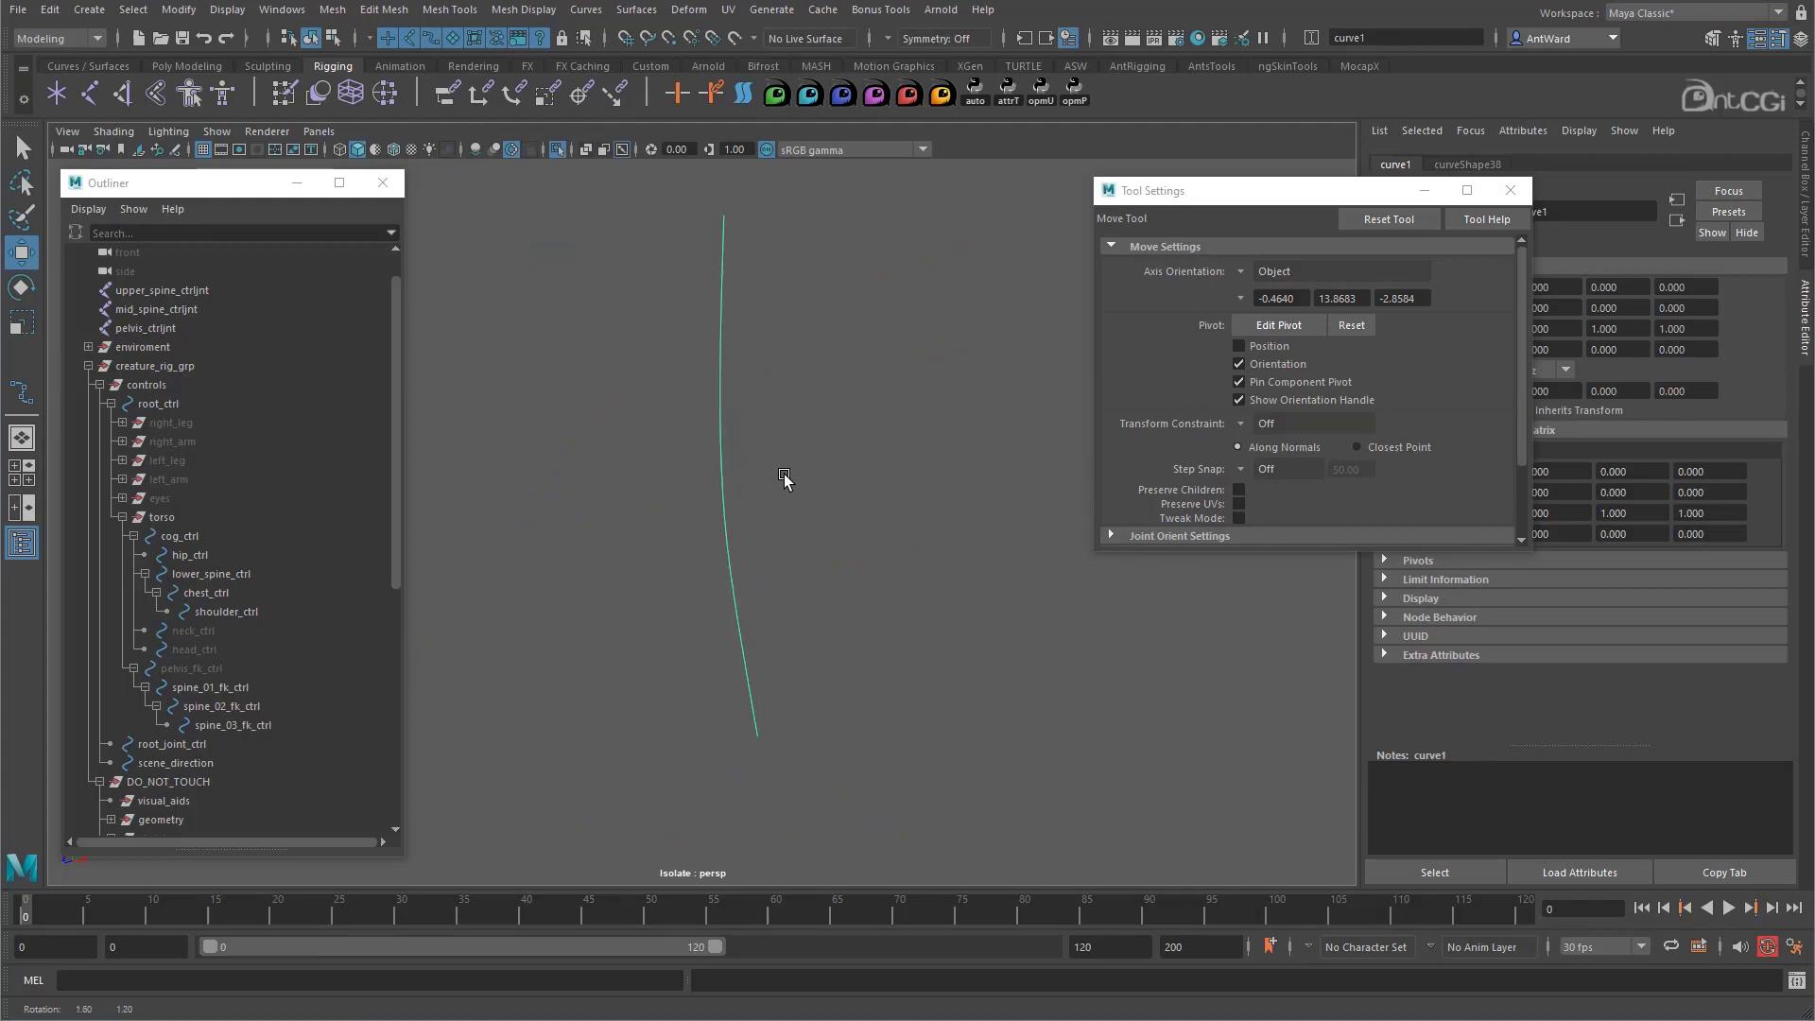
Rename curve1 as spine_curve
{"action": "left_click", "coordinate": [88, 366]}
{"action": "double_click", "coordinate": [133, 424]}
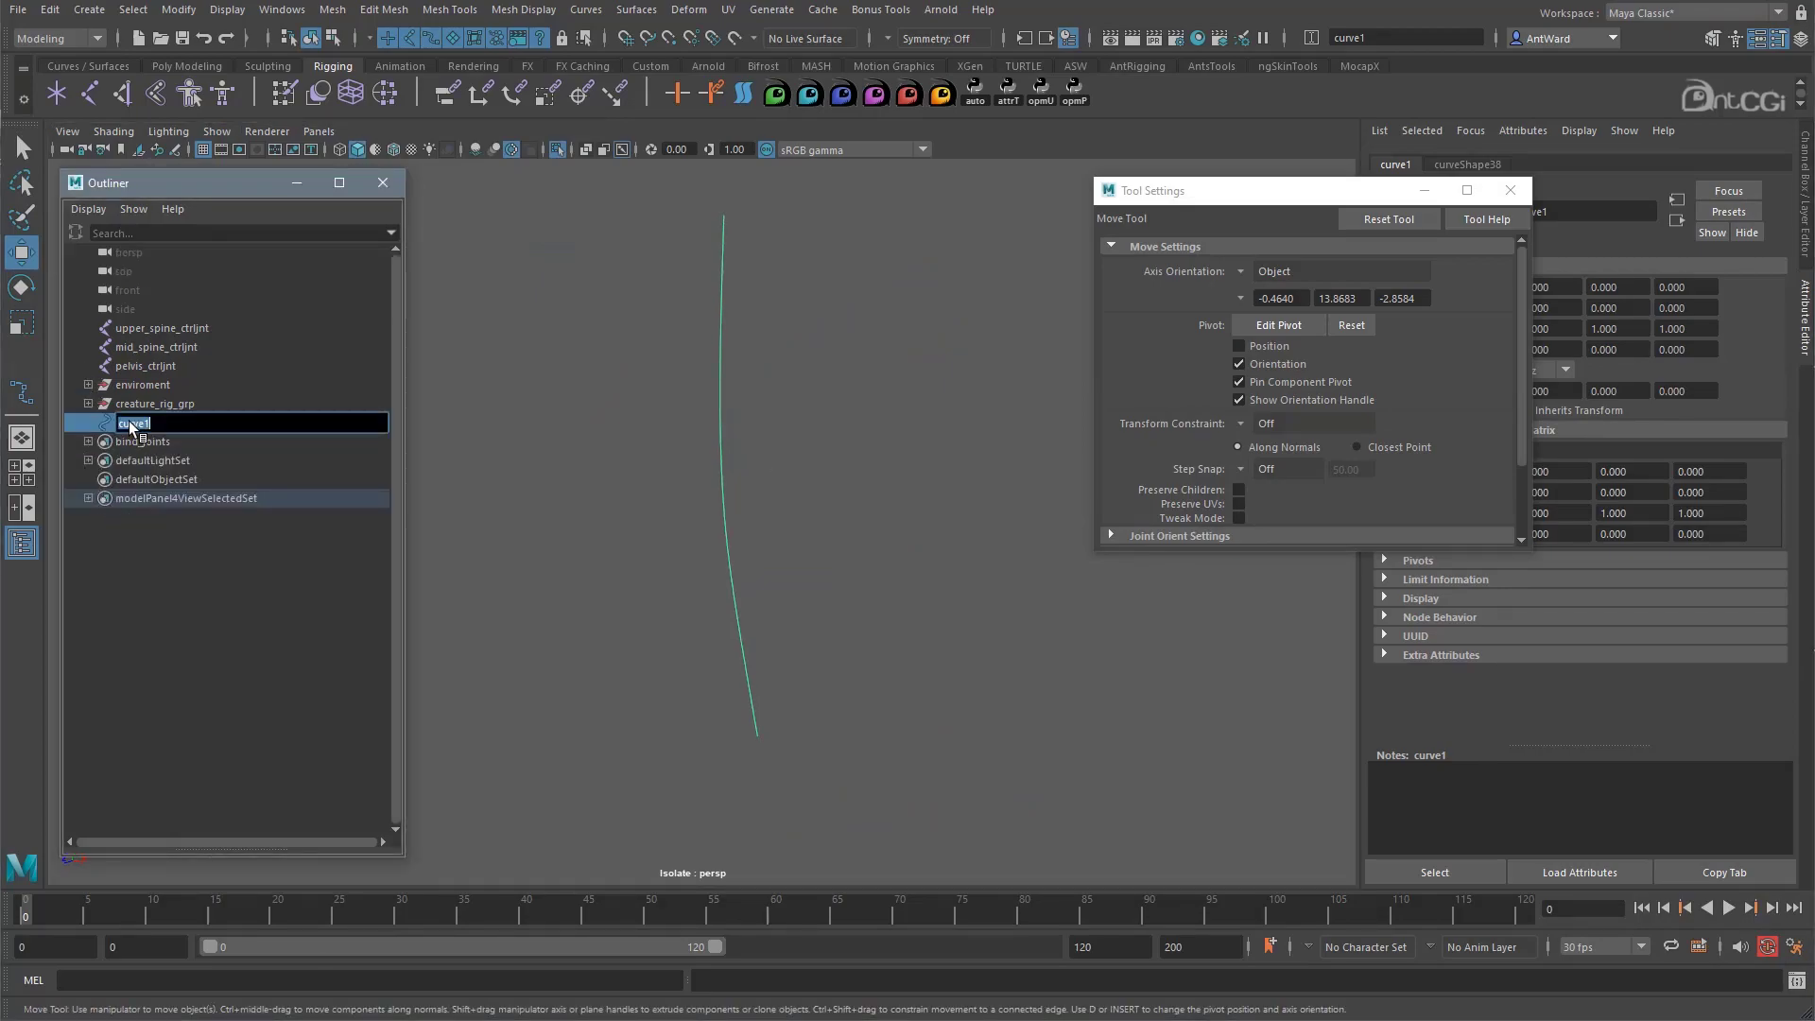
{"action": "type", "text": "spine_curve"}
{"action": "key", "text": "Return"}
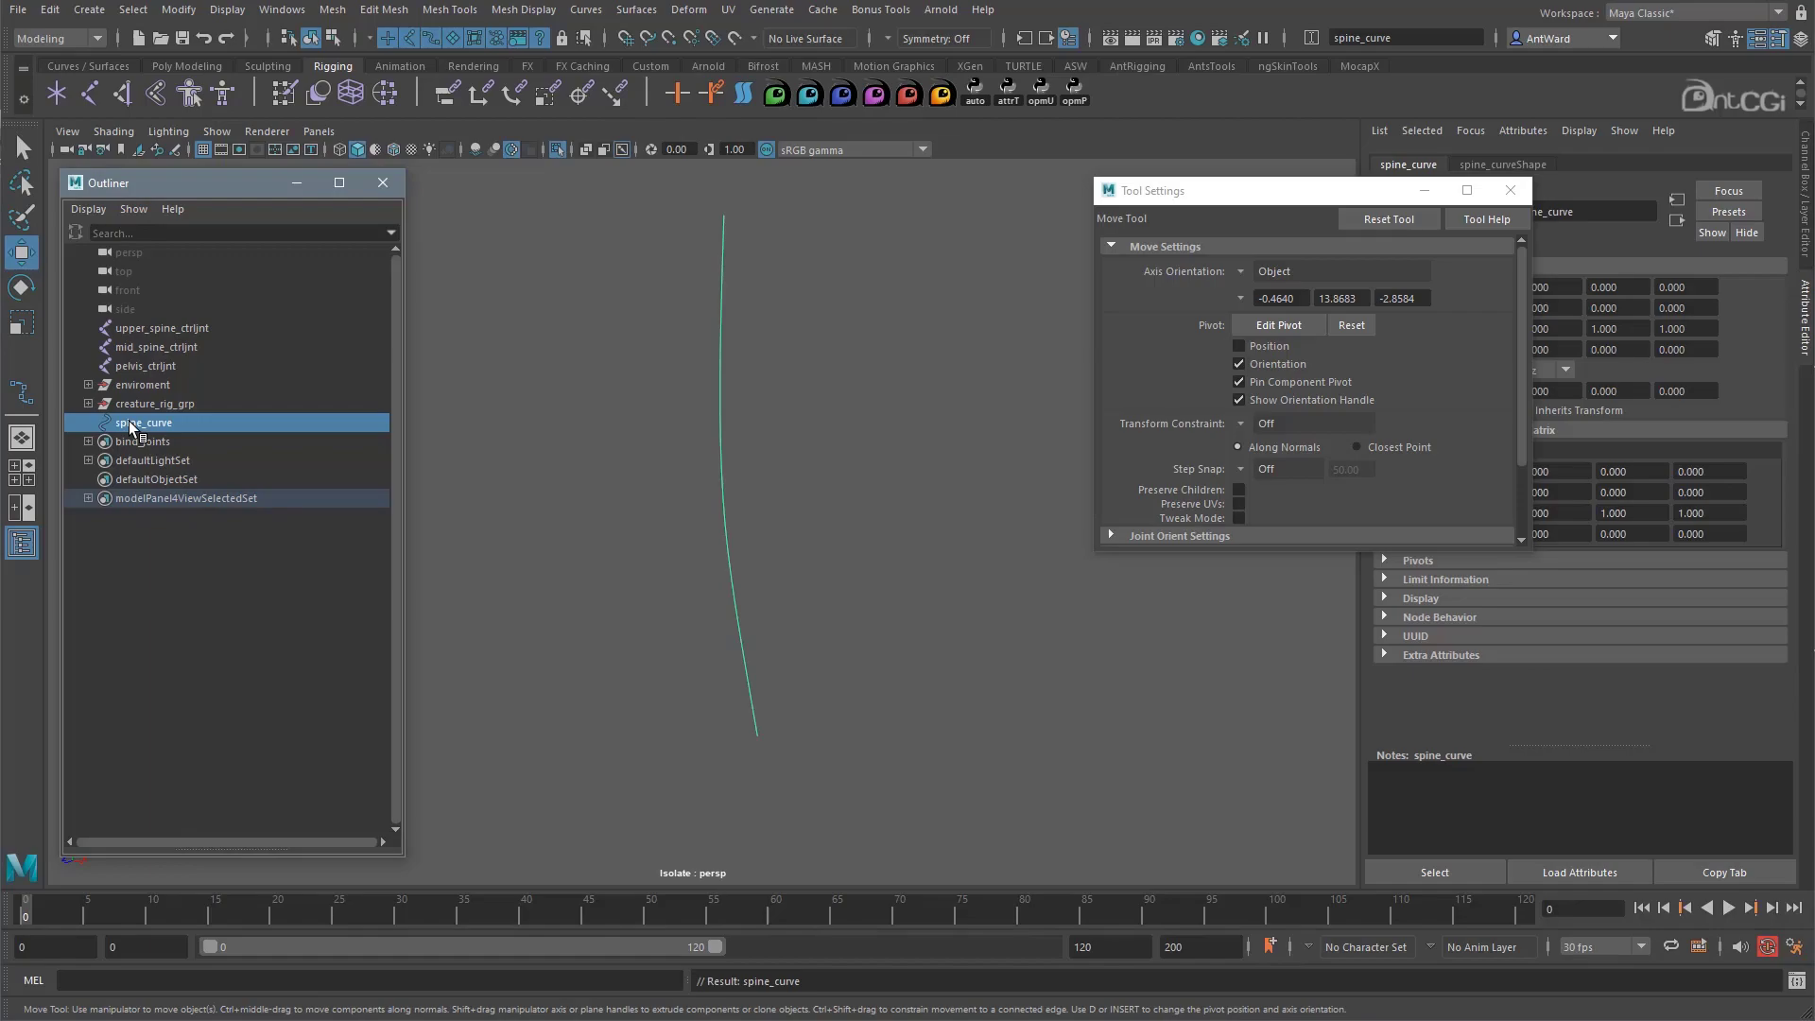
Turn off the viewport's isolate selection and deselect spine_curve
{"action": "left_click", "coordinate": [216, 132]}
{"action": "mouse_move", "coordinate": [255, 168]}
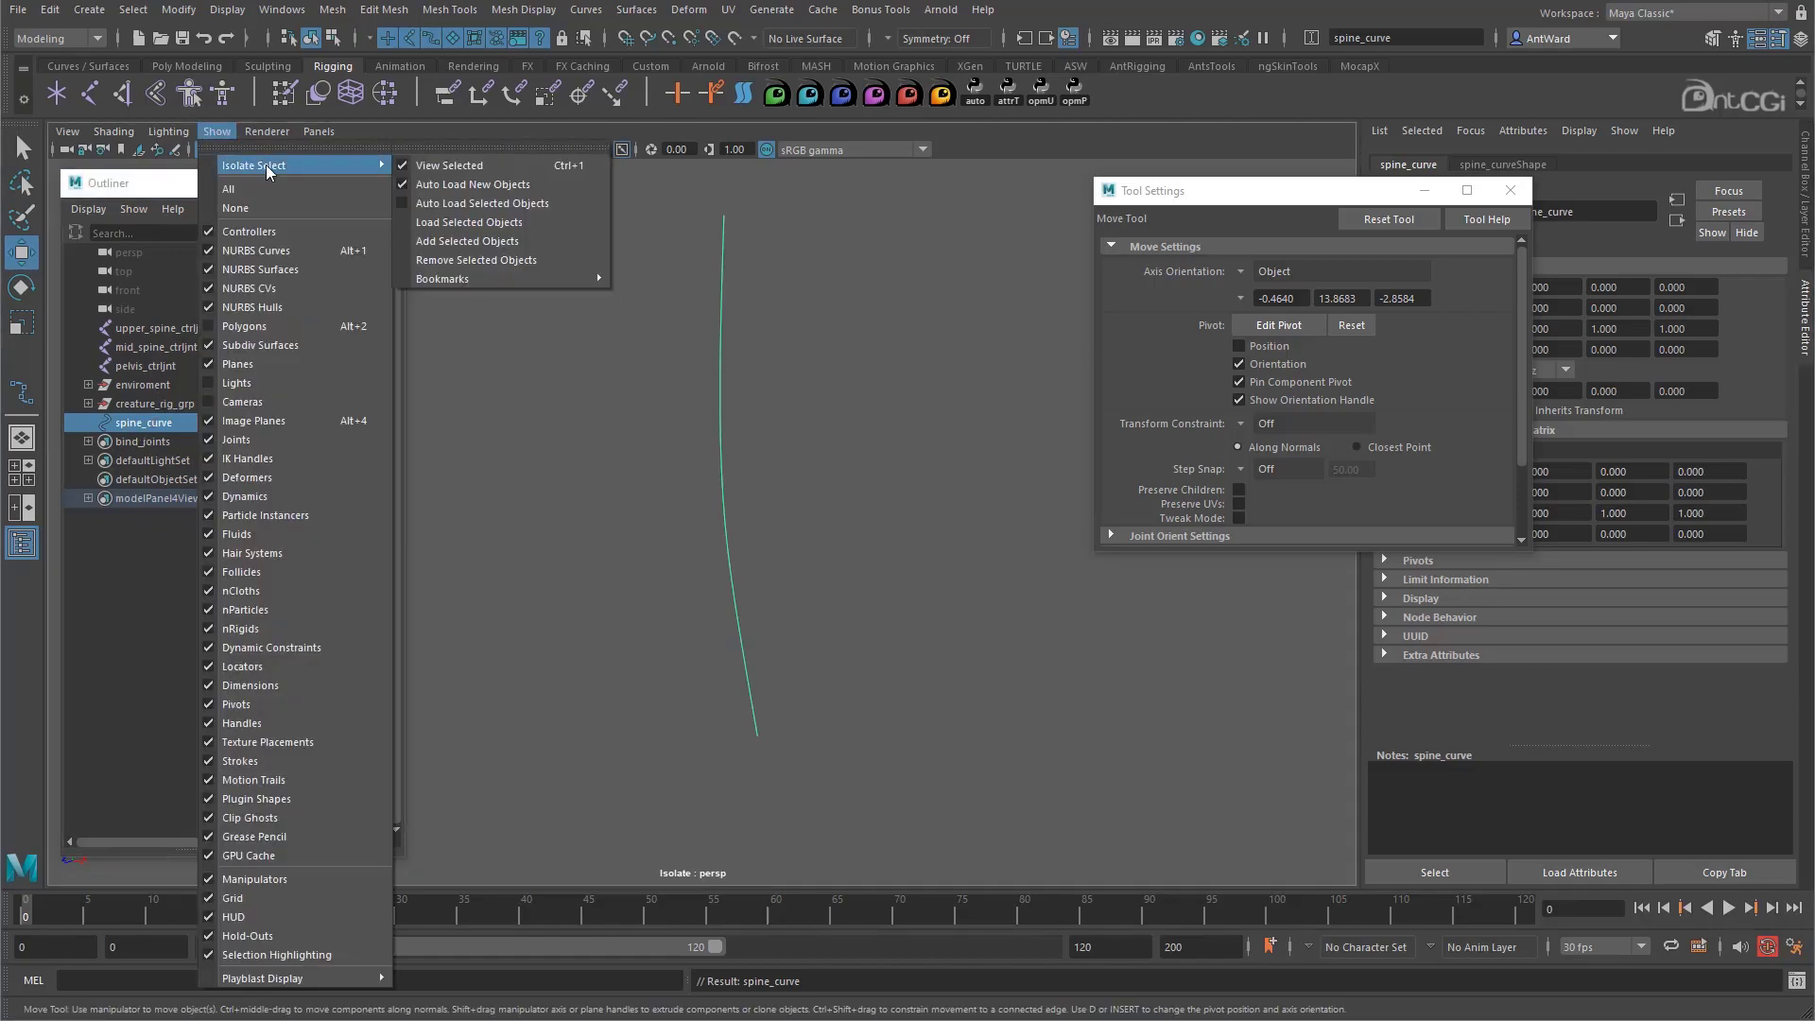
{"action": "left_click", "coordinate": [463, 168]}
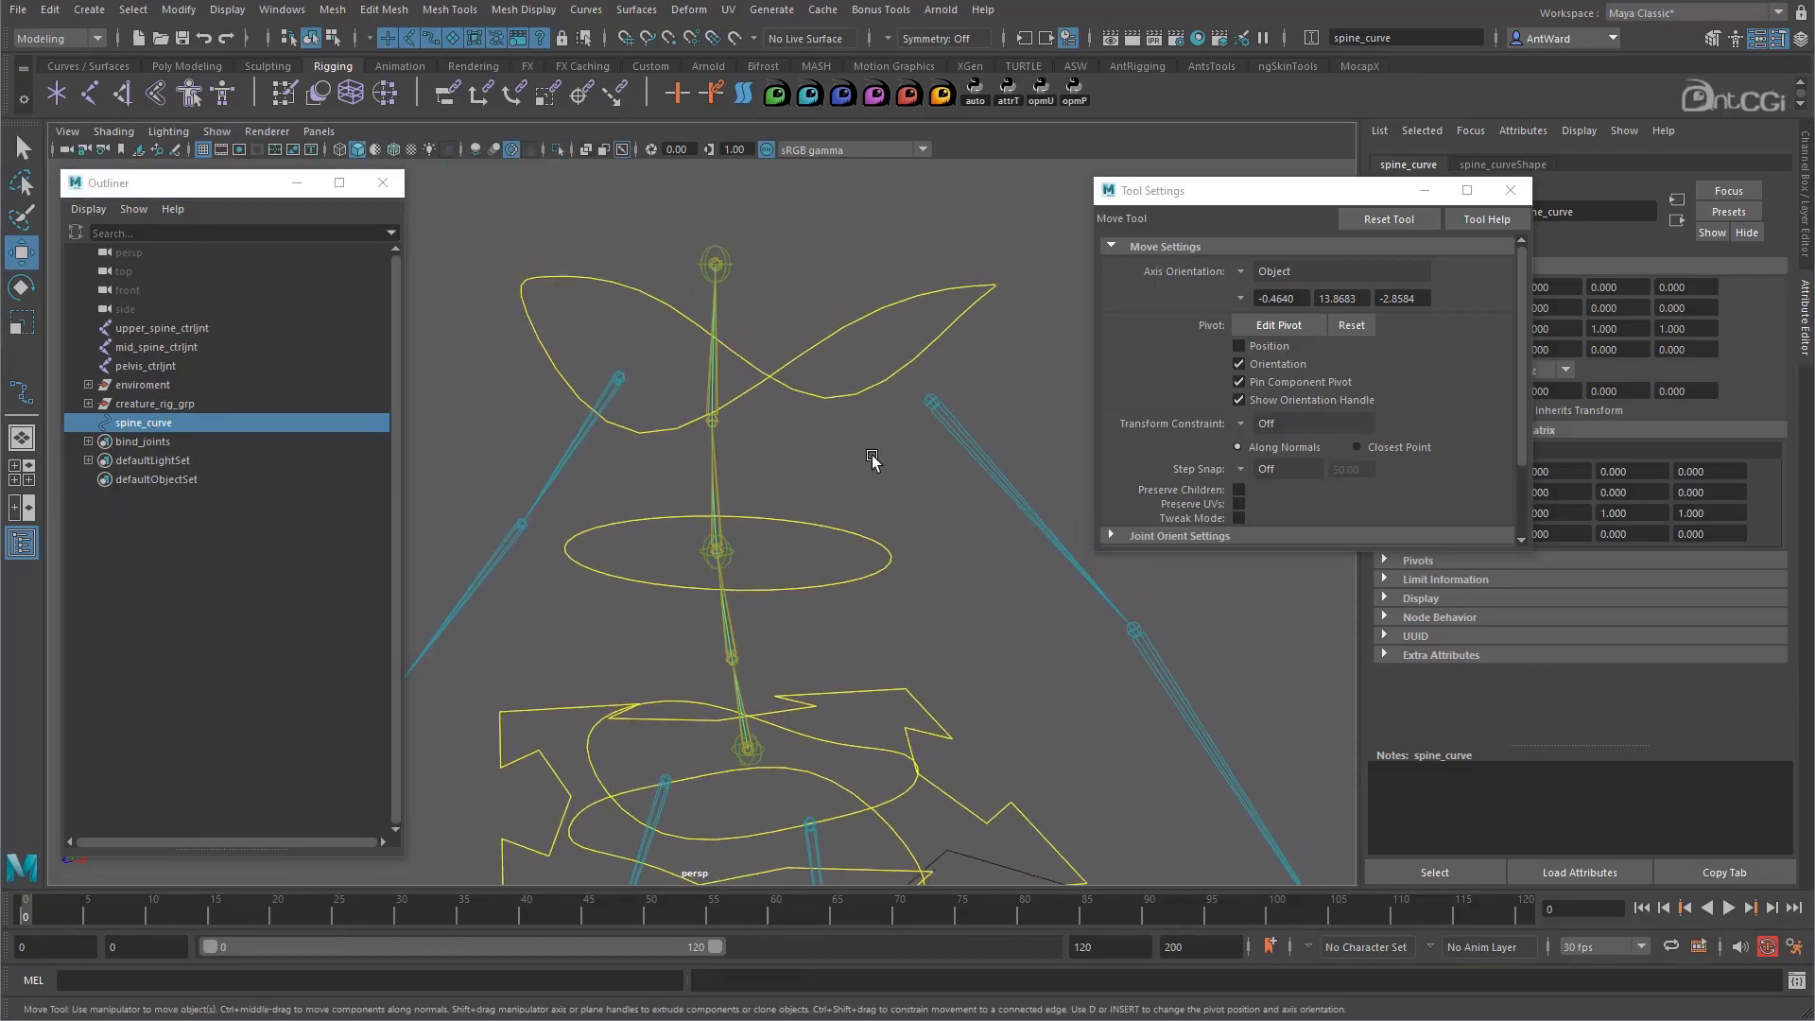
{"action": "left_click", "coordinate": [867, 457]}
Close the tool settings and show the channel box instead of the attribute editor
{"action": "left_click", "coordinate": [1510, 190]}
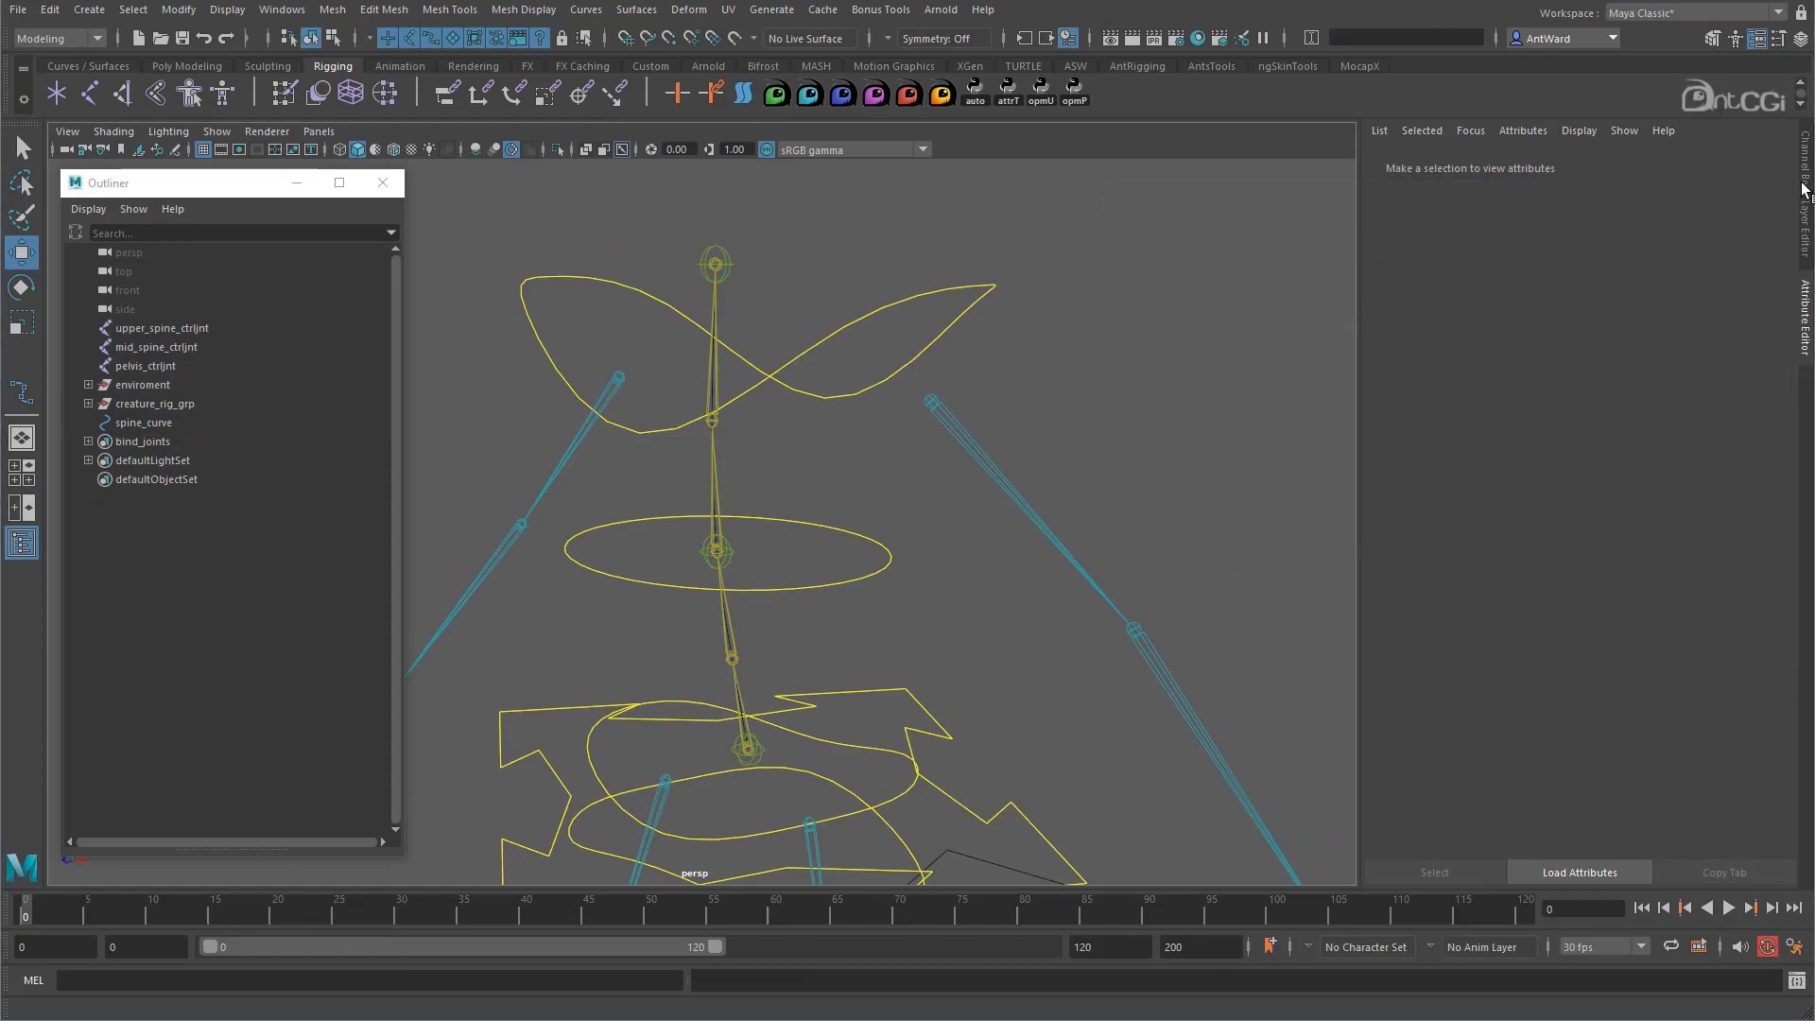
{"action": "left_click", "coordinate": [1803, 194]}
{"action": "left_click_drag", "start_coordinate": [1154, 502], "coordinate": [1040, 483], "text": "alt"}
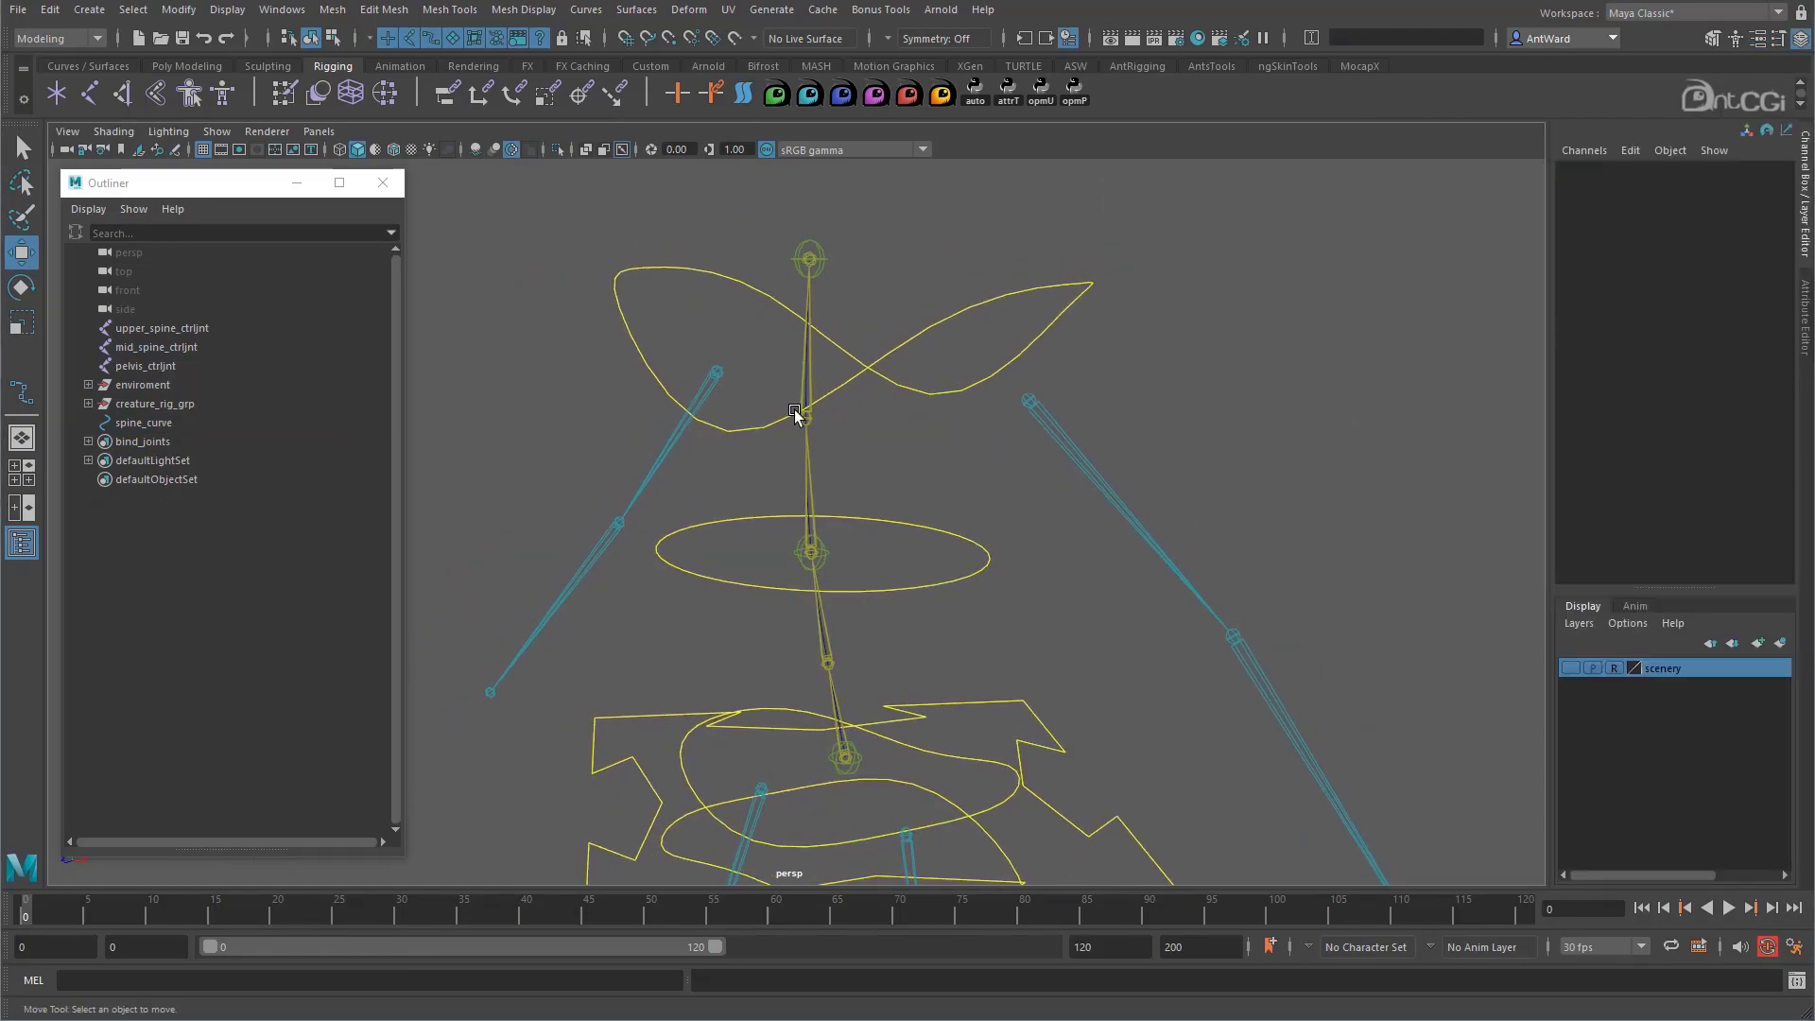
Hide upper_spine_ctrljnt, mid_spine_ctrljnt and pelvis_ctrljnt
{"action": "left_click_drag", "start_coordinate": [202, 331], "coordinate": [202, 364]}
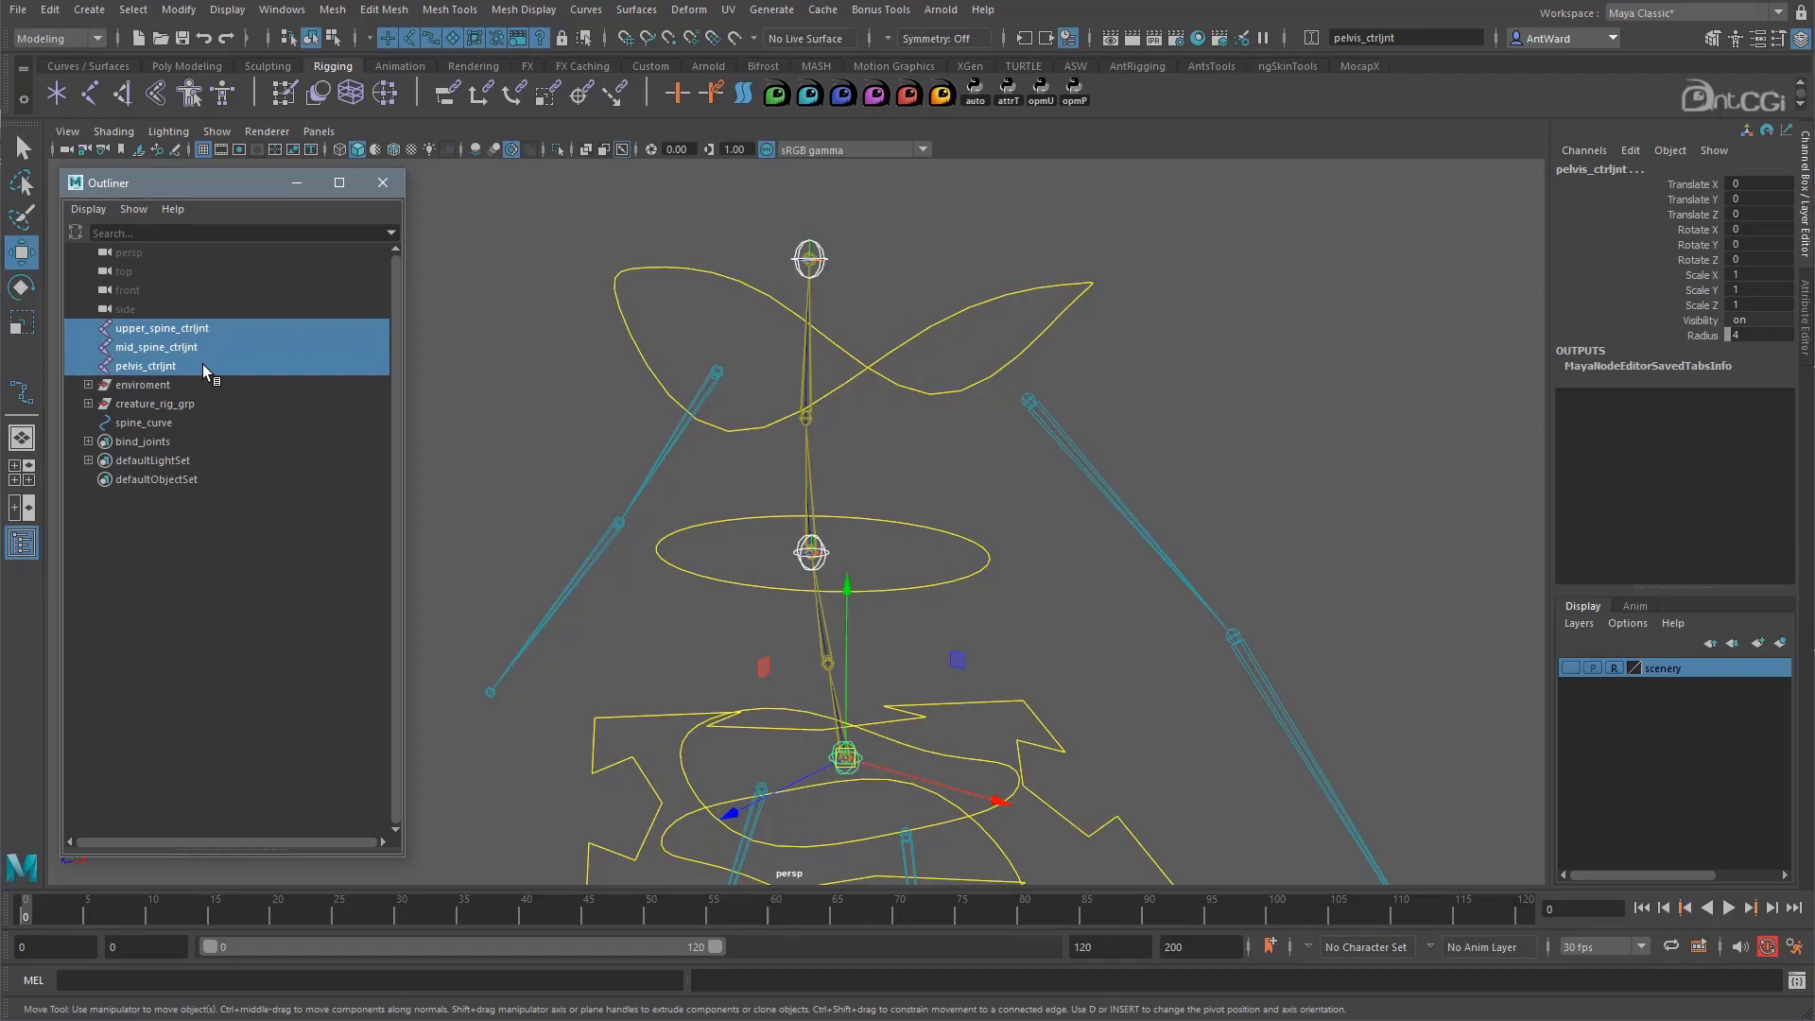
{"action": "key", "text": "ctrl+h"}
{"action": "left_click", "coordinate": [881, 473]}
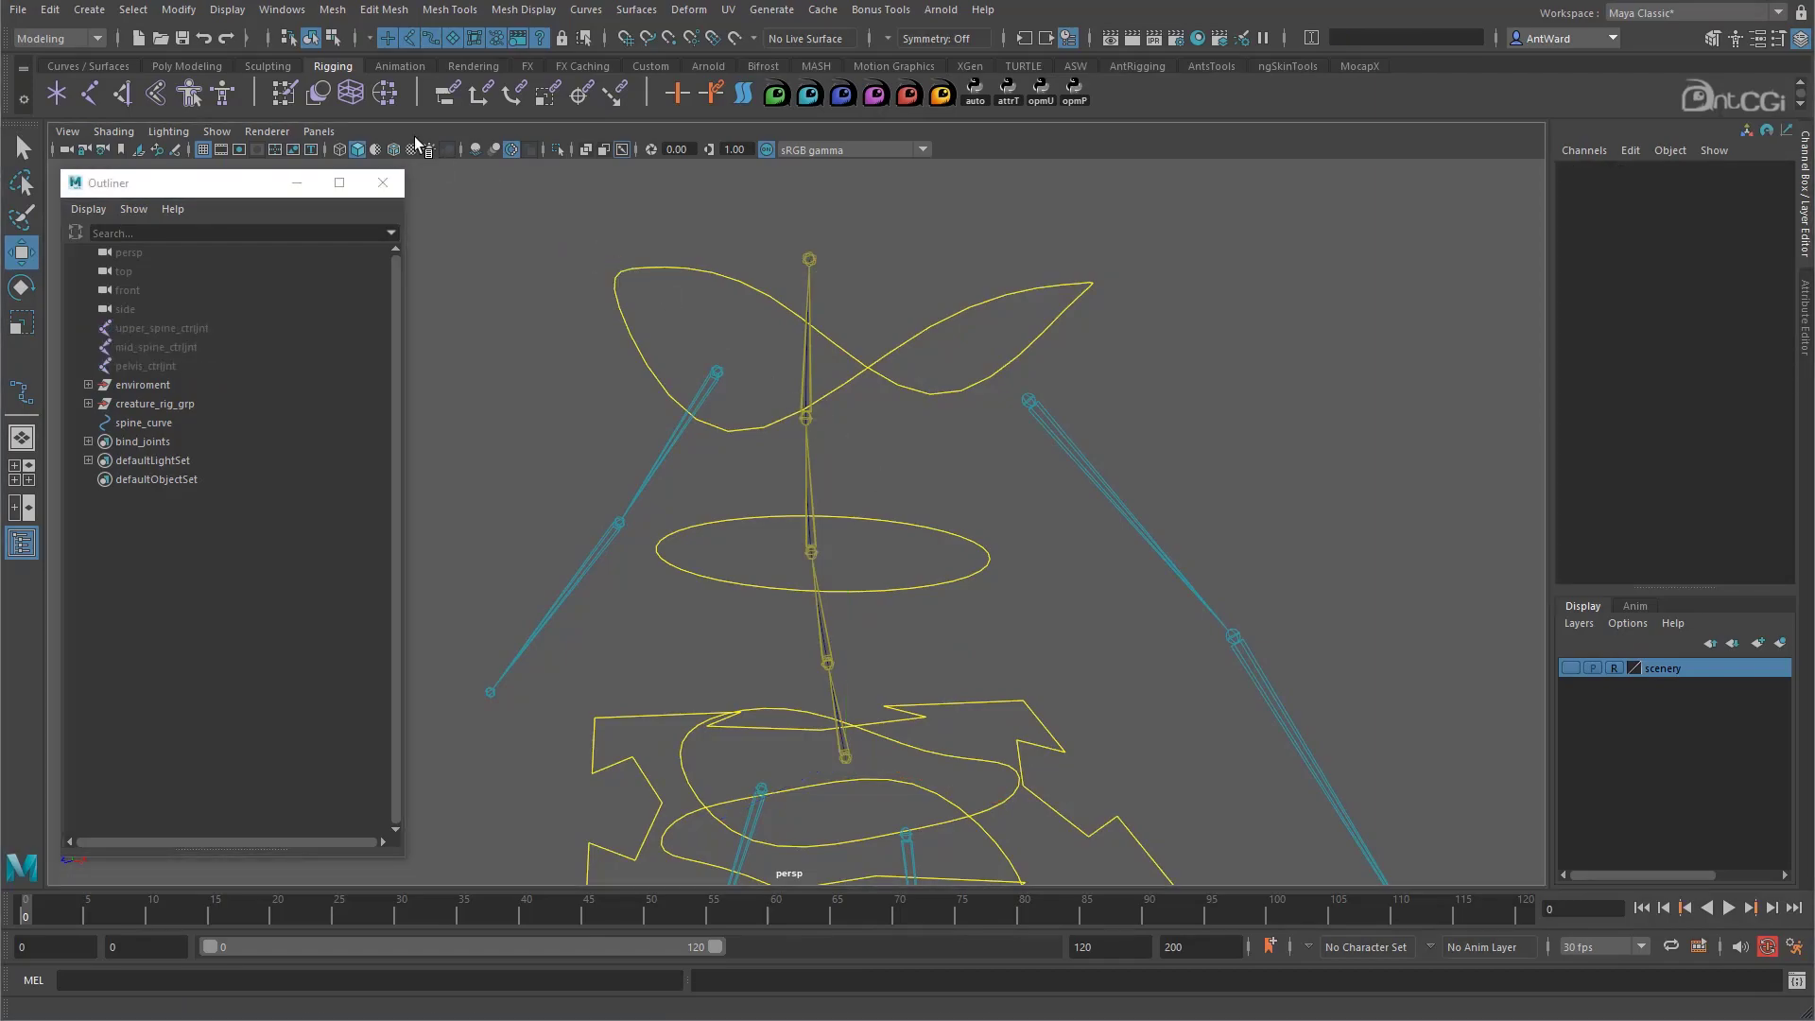
Reset the IK Spline Handle tool and disable Auto create curve and Auto parent curve
{"action": "key", "text": "space"}
{"action": "left_click_drag", "start_coordinate": [529, 369], "coordinate": [720, 624]}
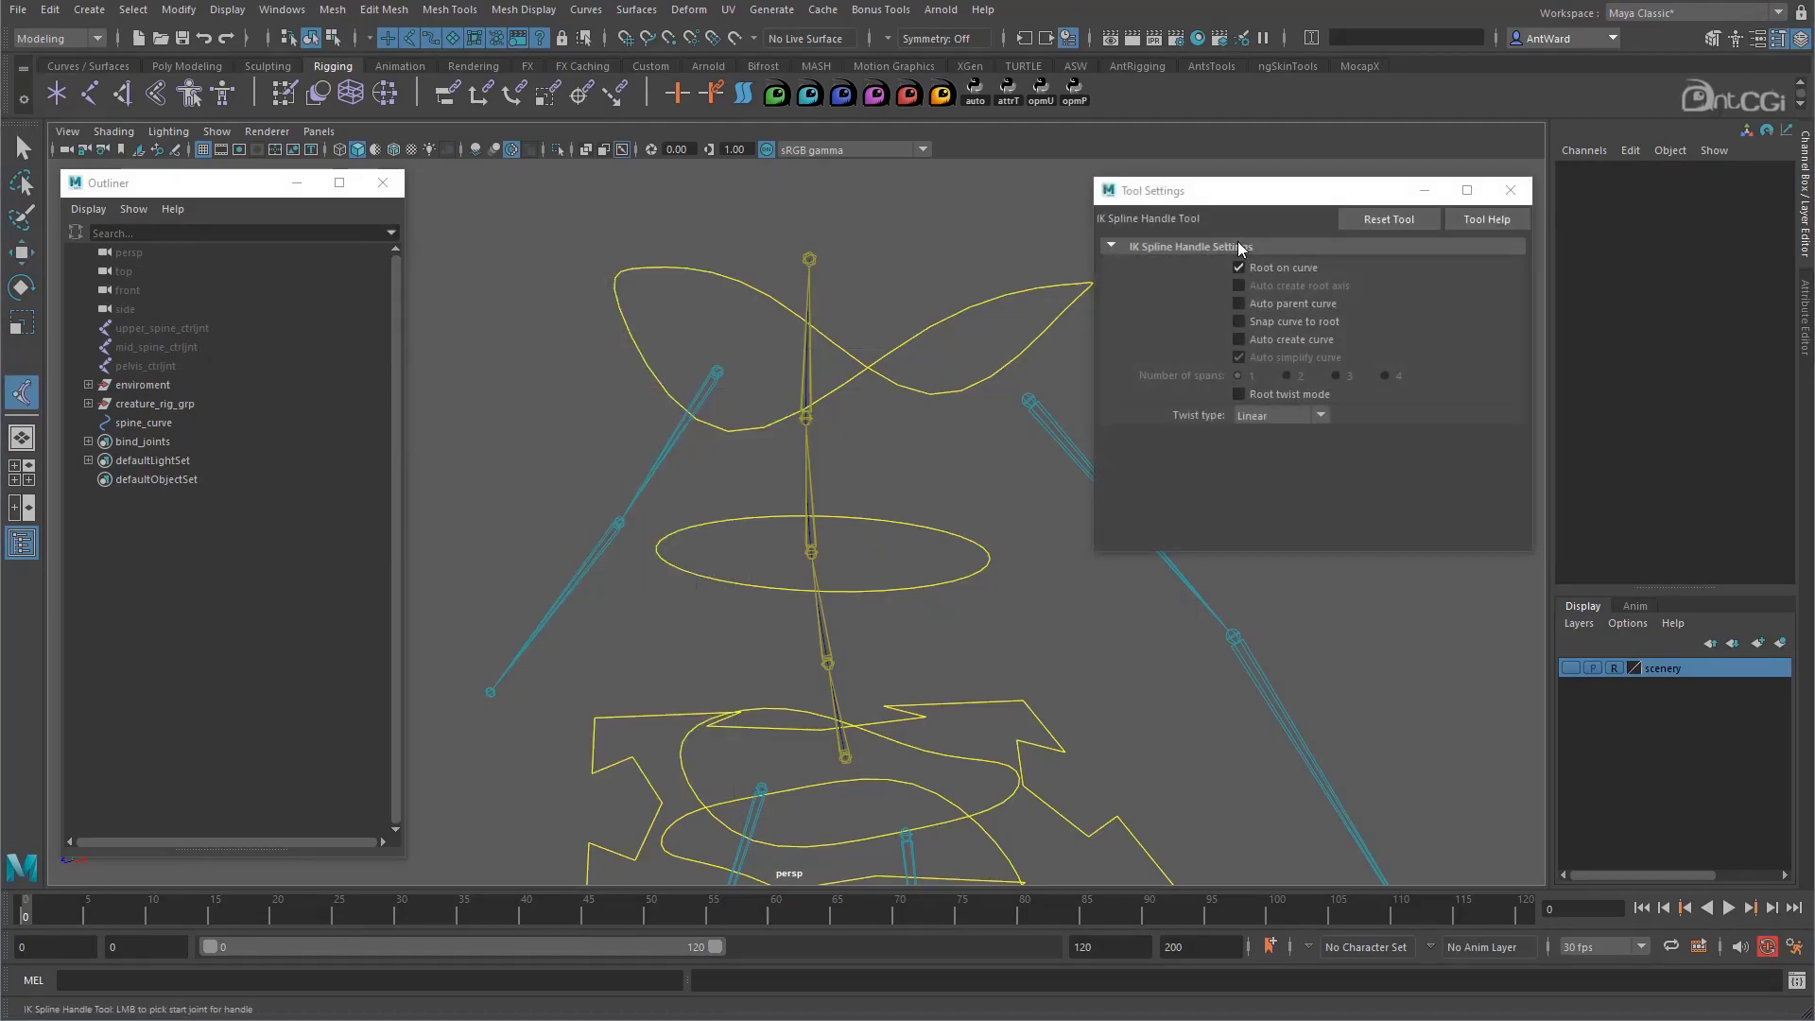
{"action": "left_click", "coordinate": [1377, 219]}
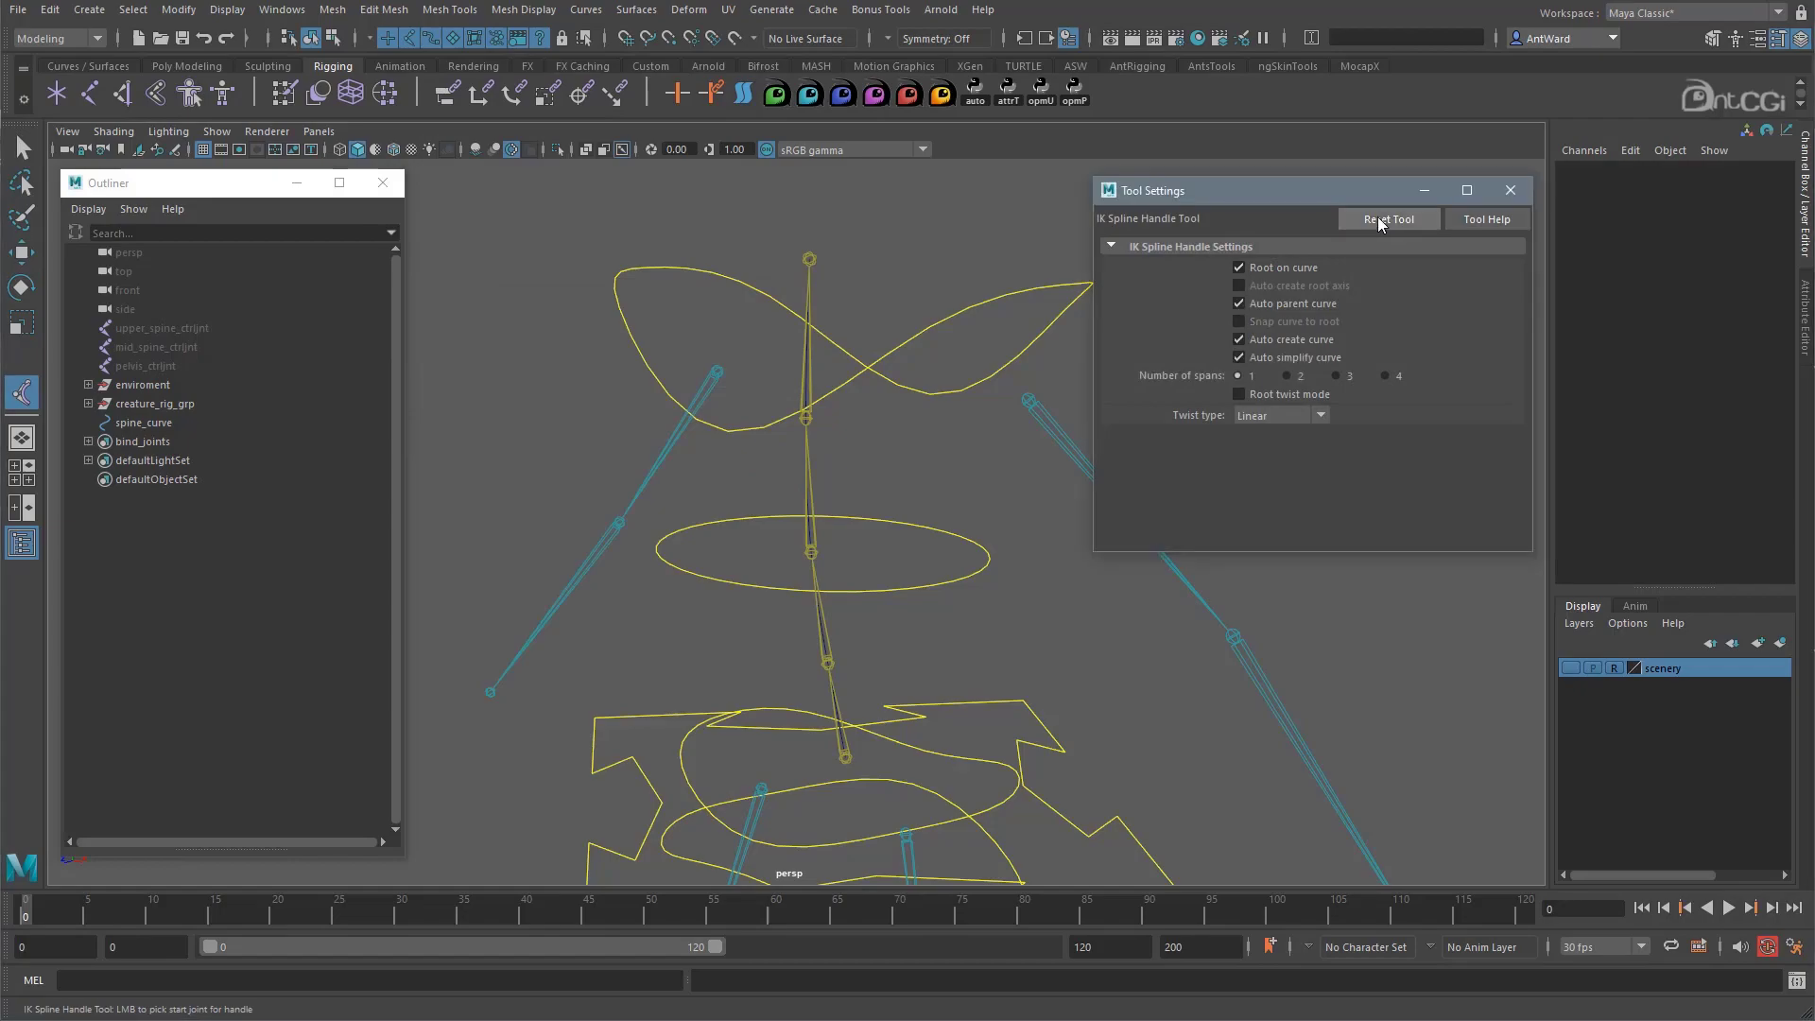
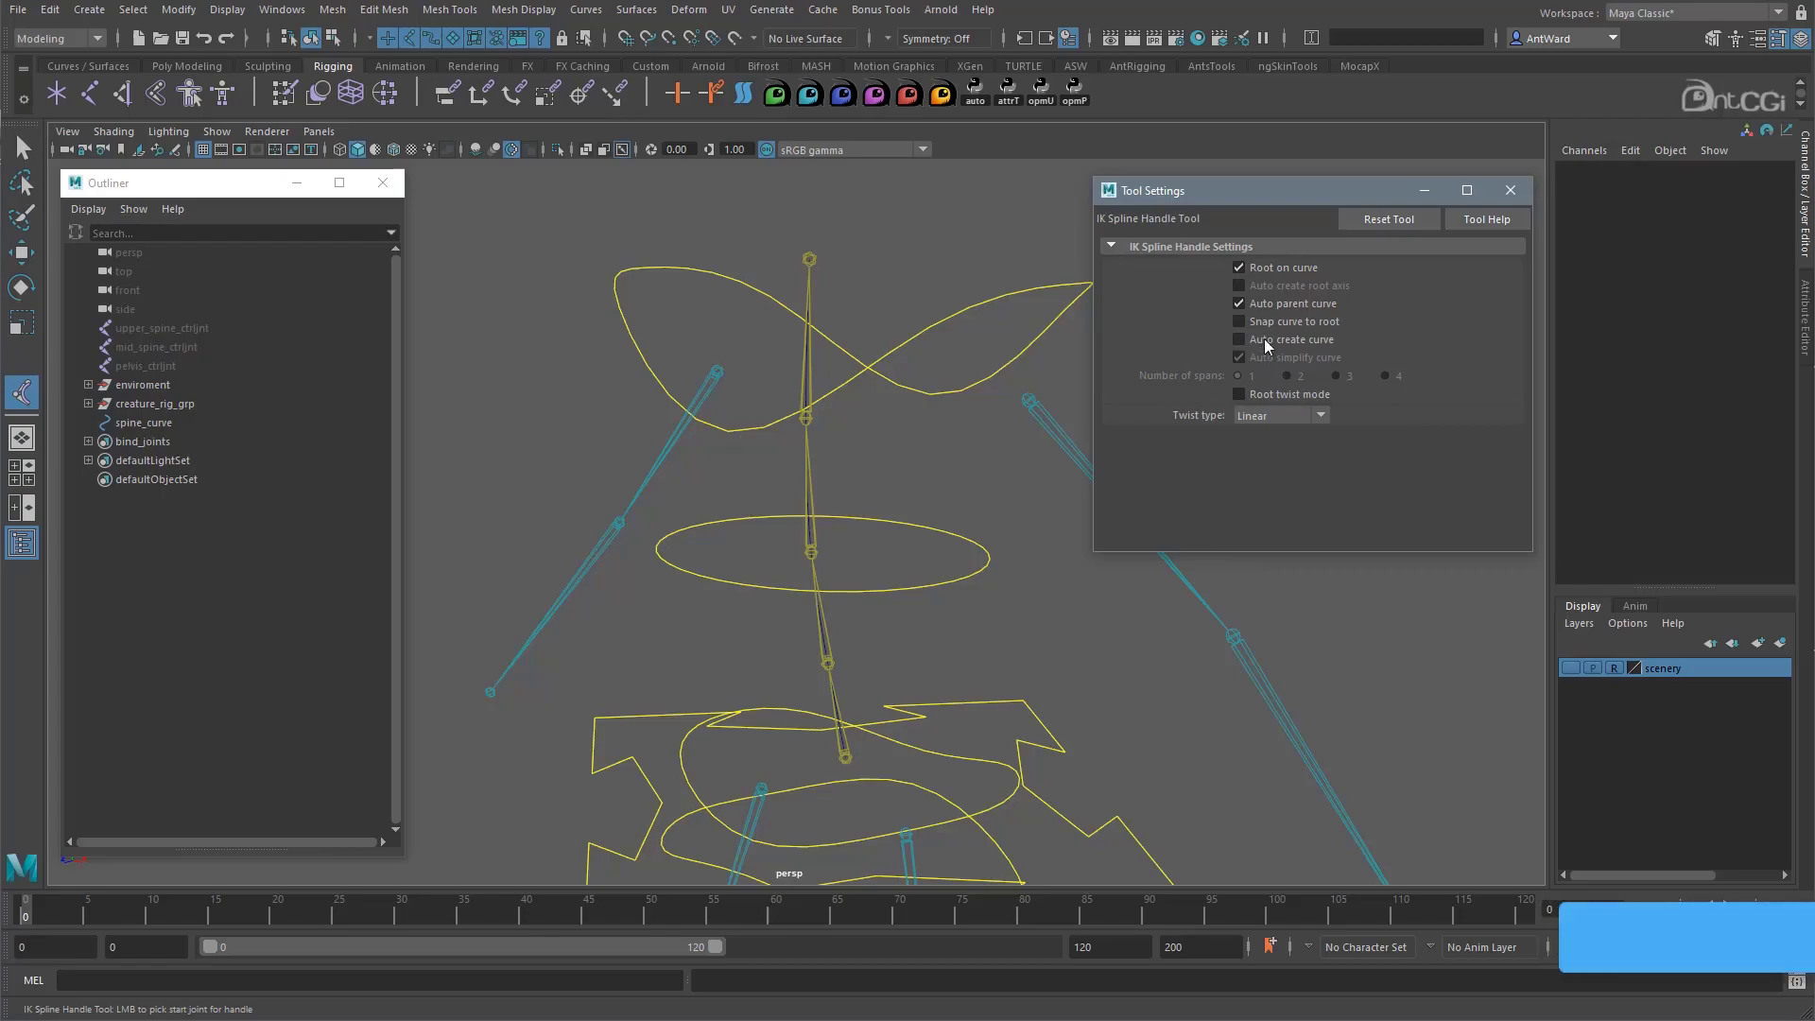
{"action": "left_click", "coordinate": [1295, 303]}
Create a spline IK handle from the lowest spine joint to the topmost one, using spine_curve as its curve
{"action": "middle_click_drag", "start_coordinate": [737, 709], "coordinate": [693, 505], "text": "alt"}
{"action": "right_click_drag", "start_coordinate": [693, 505], "coordinate": [861, 738], "text": "alt"}
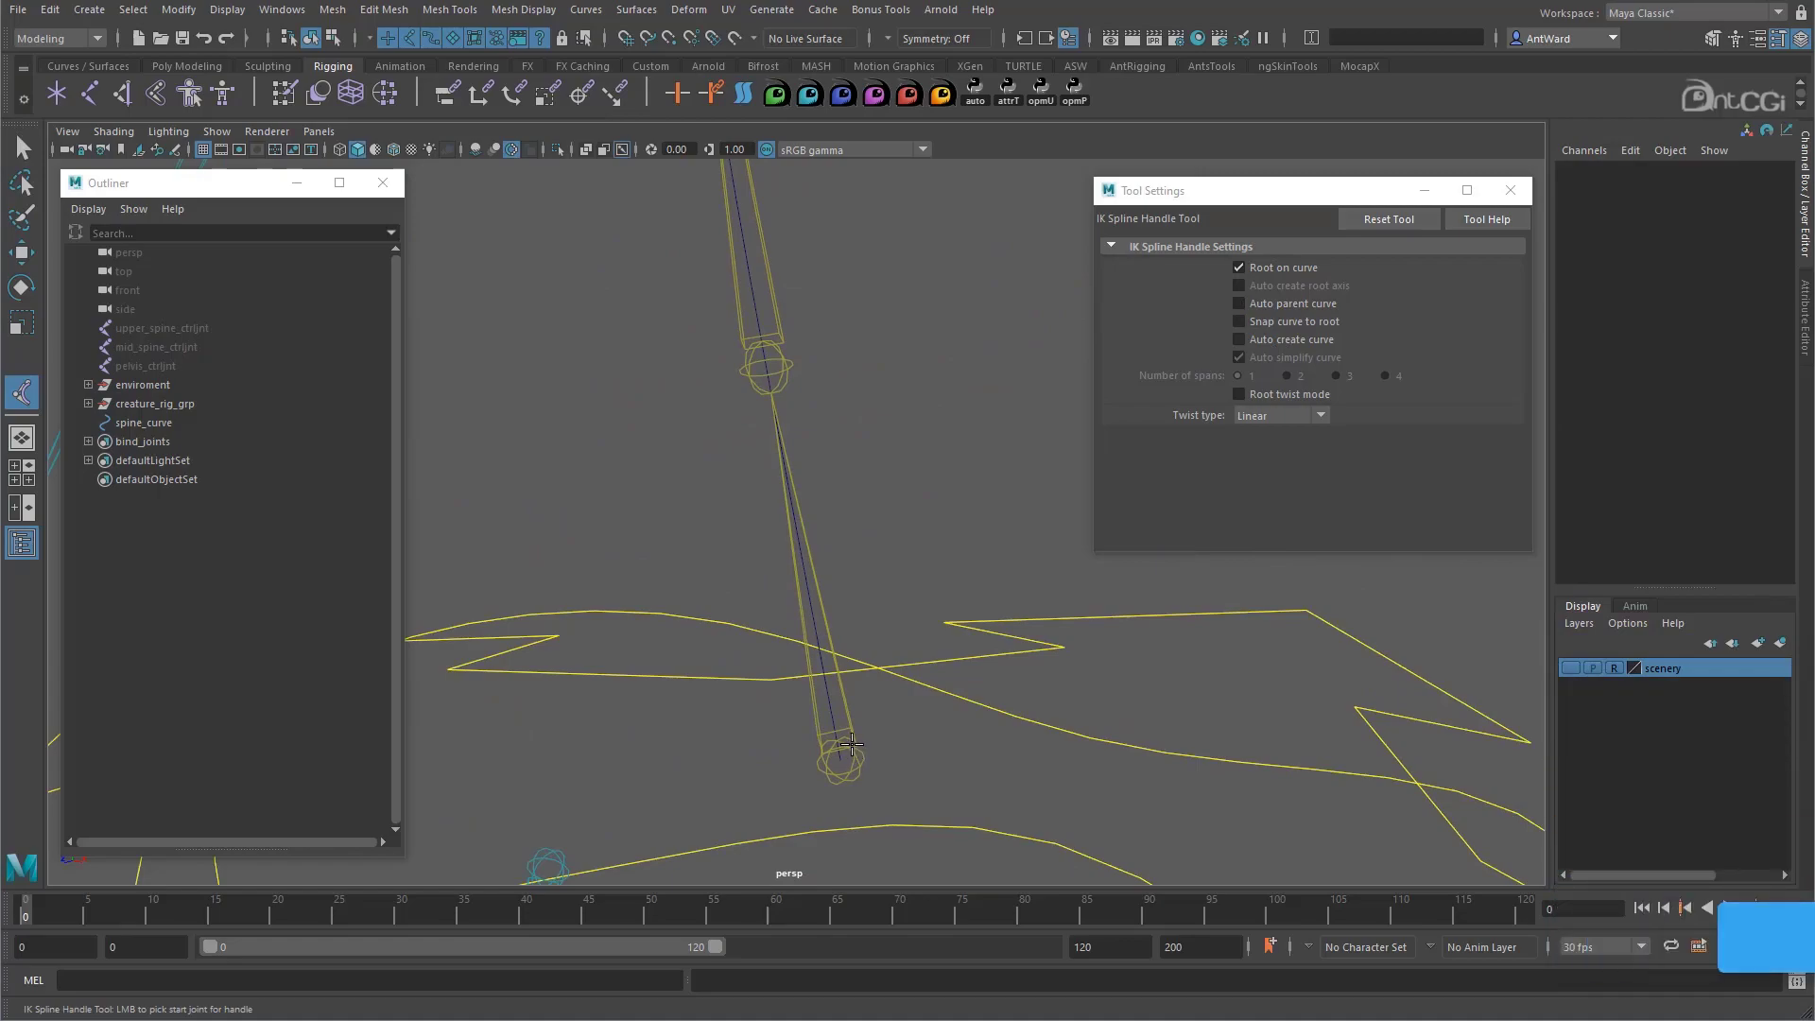
{"action": "left_click", "coordinate": [852, 746]}
{"action": "middle_click_drag", "start_coordinate": [943, 712], "coordinate": [656, 599], "text": "alt"}
{"action": "right_click_drag", "start_coordinate": [656, 599], "coordinate": [762, 234], "text": "alt"}
{"action": "left_click", "coordinate": [704, 201]}
{"action": "right_click_drag", "start_coordinate": [1033, 727], "coordinate": [669, 712], "text": "alt"}
{"action": "middle_click_drag", "start_coordinate": [668, 713], "coordinate": [682, 471], "text": "alt"}
{"action": "right_click_drag", "start_coordinate": [682, 470], "coordinate": [1635, 544], "text": "alt"}
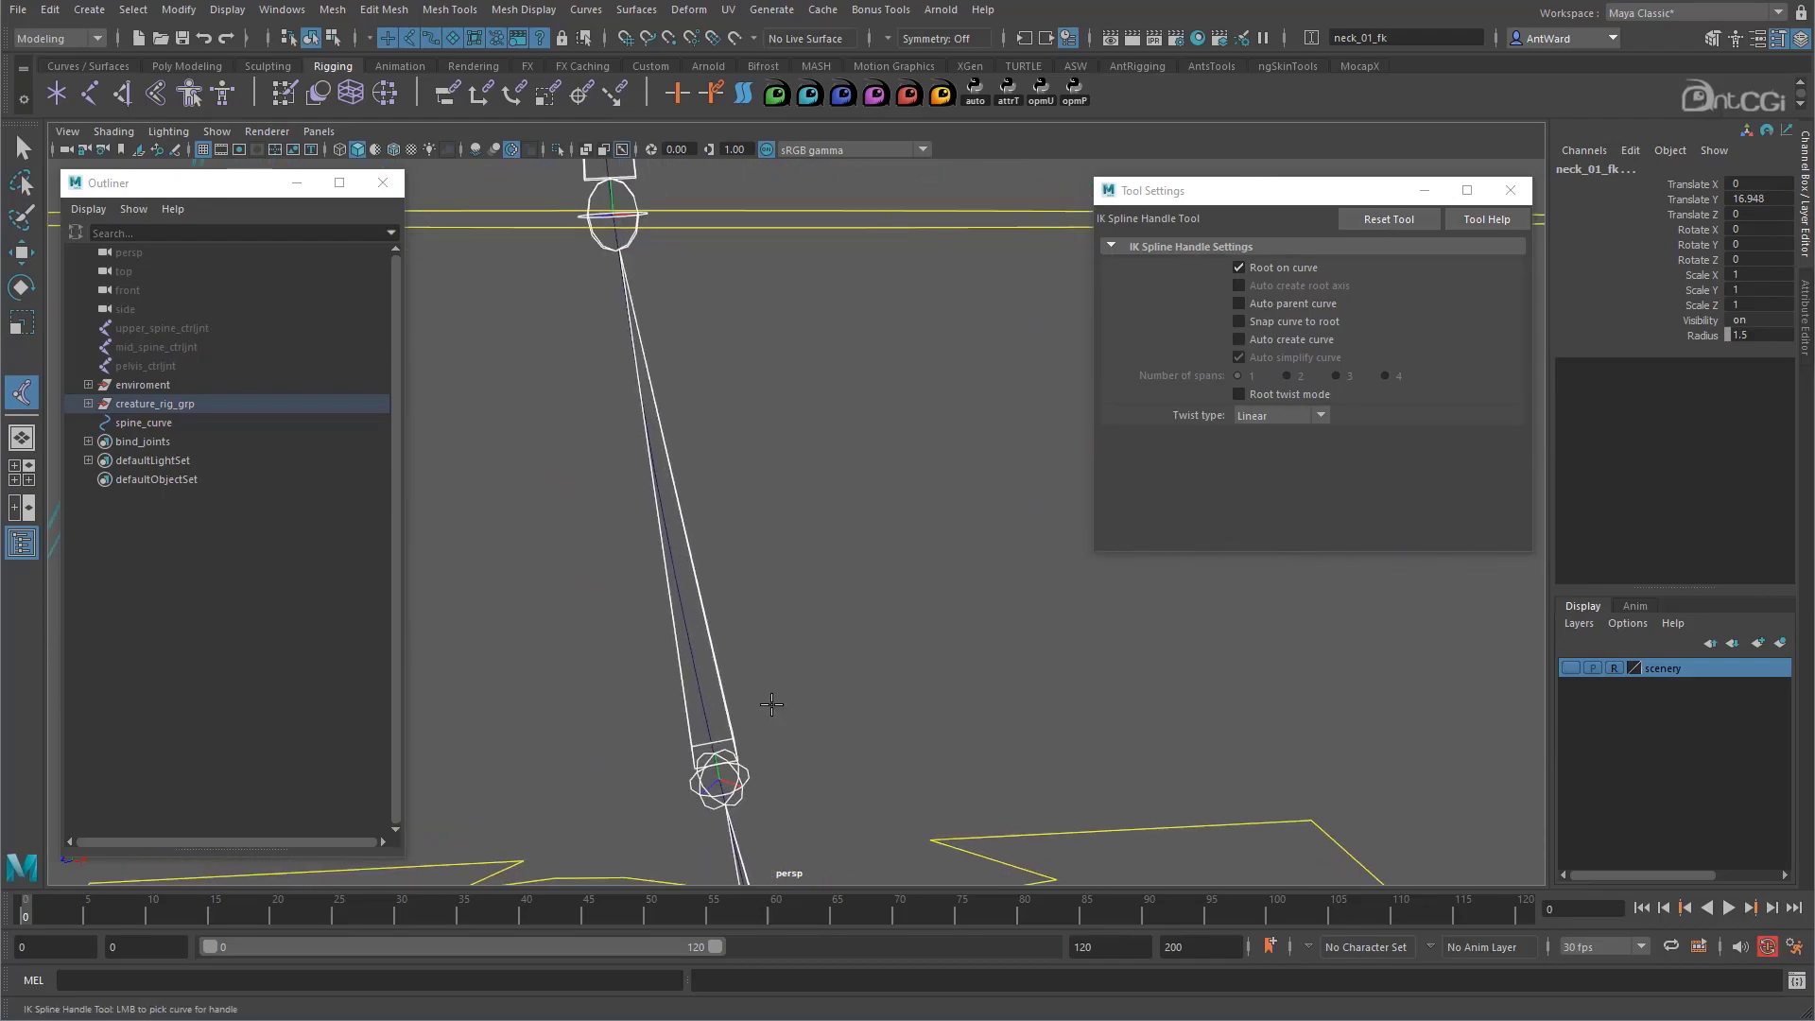
{"action": "left_click", "coordinate": [698, 679]}
{"action": "key", "text": "w"}
Rename the new IK handle as spine_ikHandle
{"action": "right_click_drag", "start_coordinate": [1354, 709], "coordinate": [889, 444], "text": "alt"}
{"action": "middle_click_drag", "start_coordinate": [888, 444], "coordinate": [868, 569], "text": "alt"}
{"action": "right_click_drag", "start_coordinate": [867, 569], "coordinate": [939, 564], "text": "alt"}
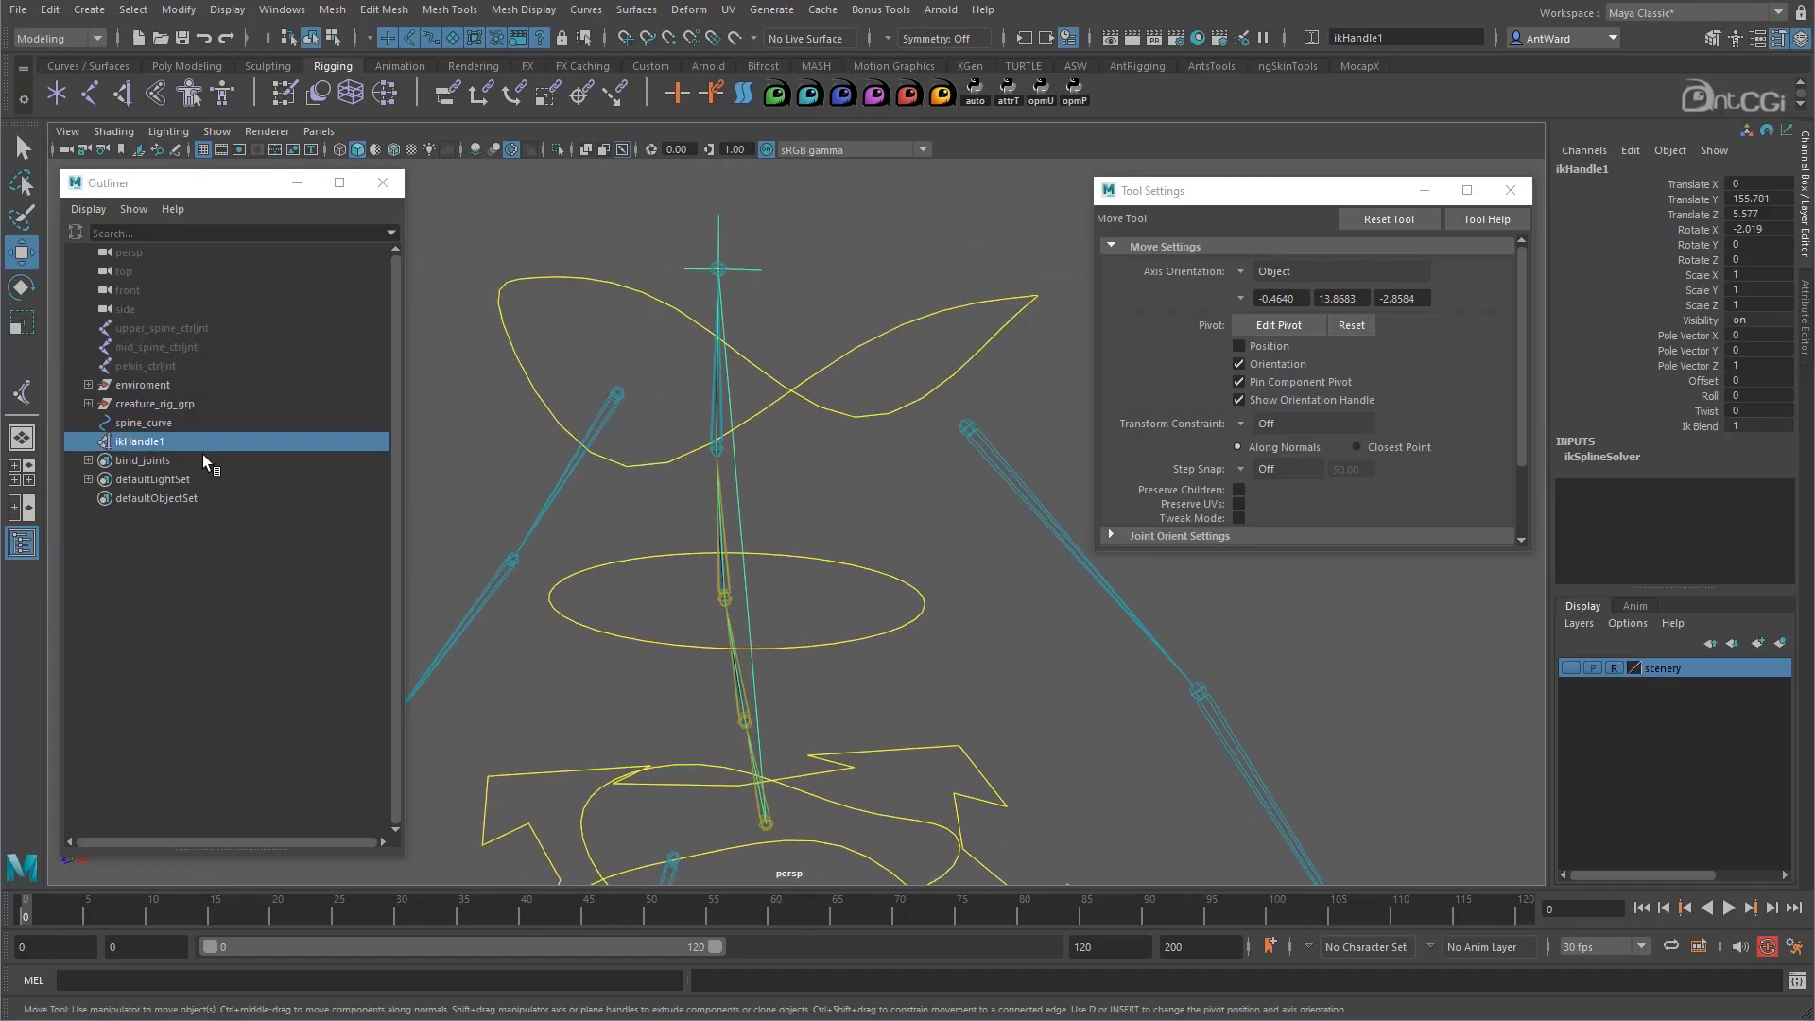
{"action": "double_click", "coordinate": [170, 442]}
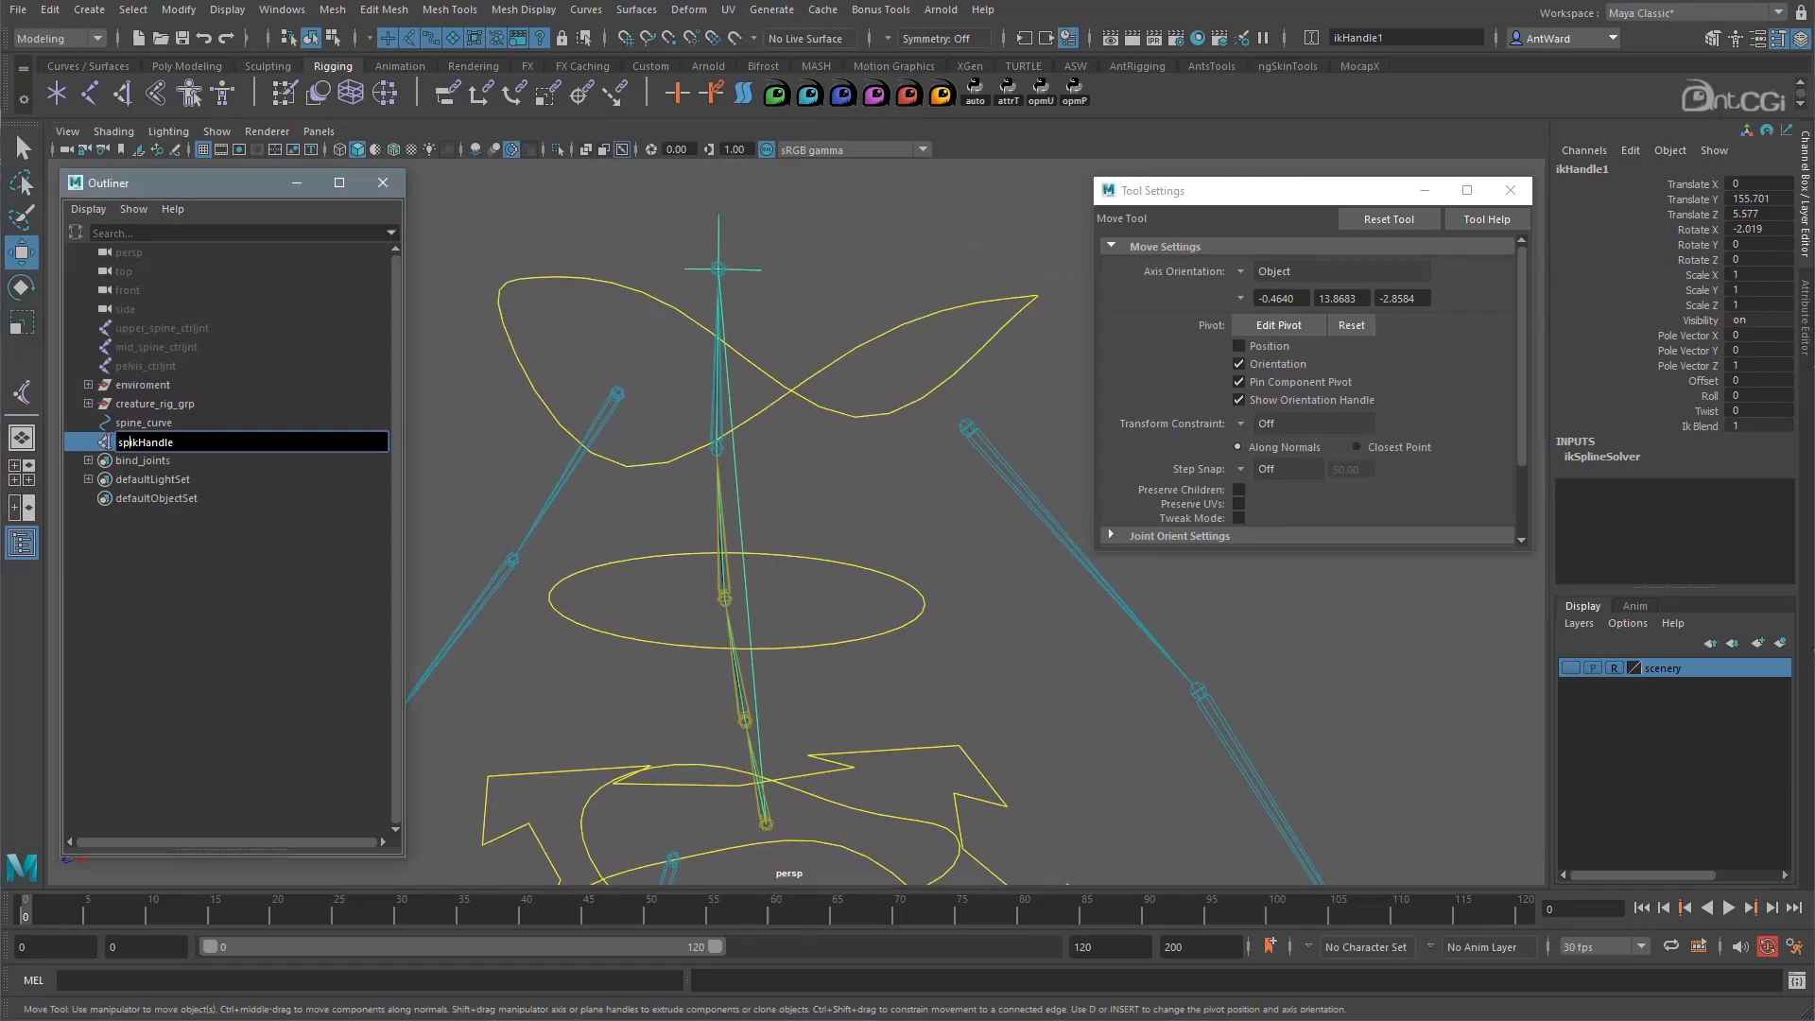
{"action": "key", "text": "Return"}
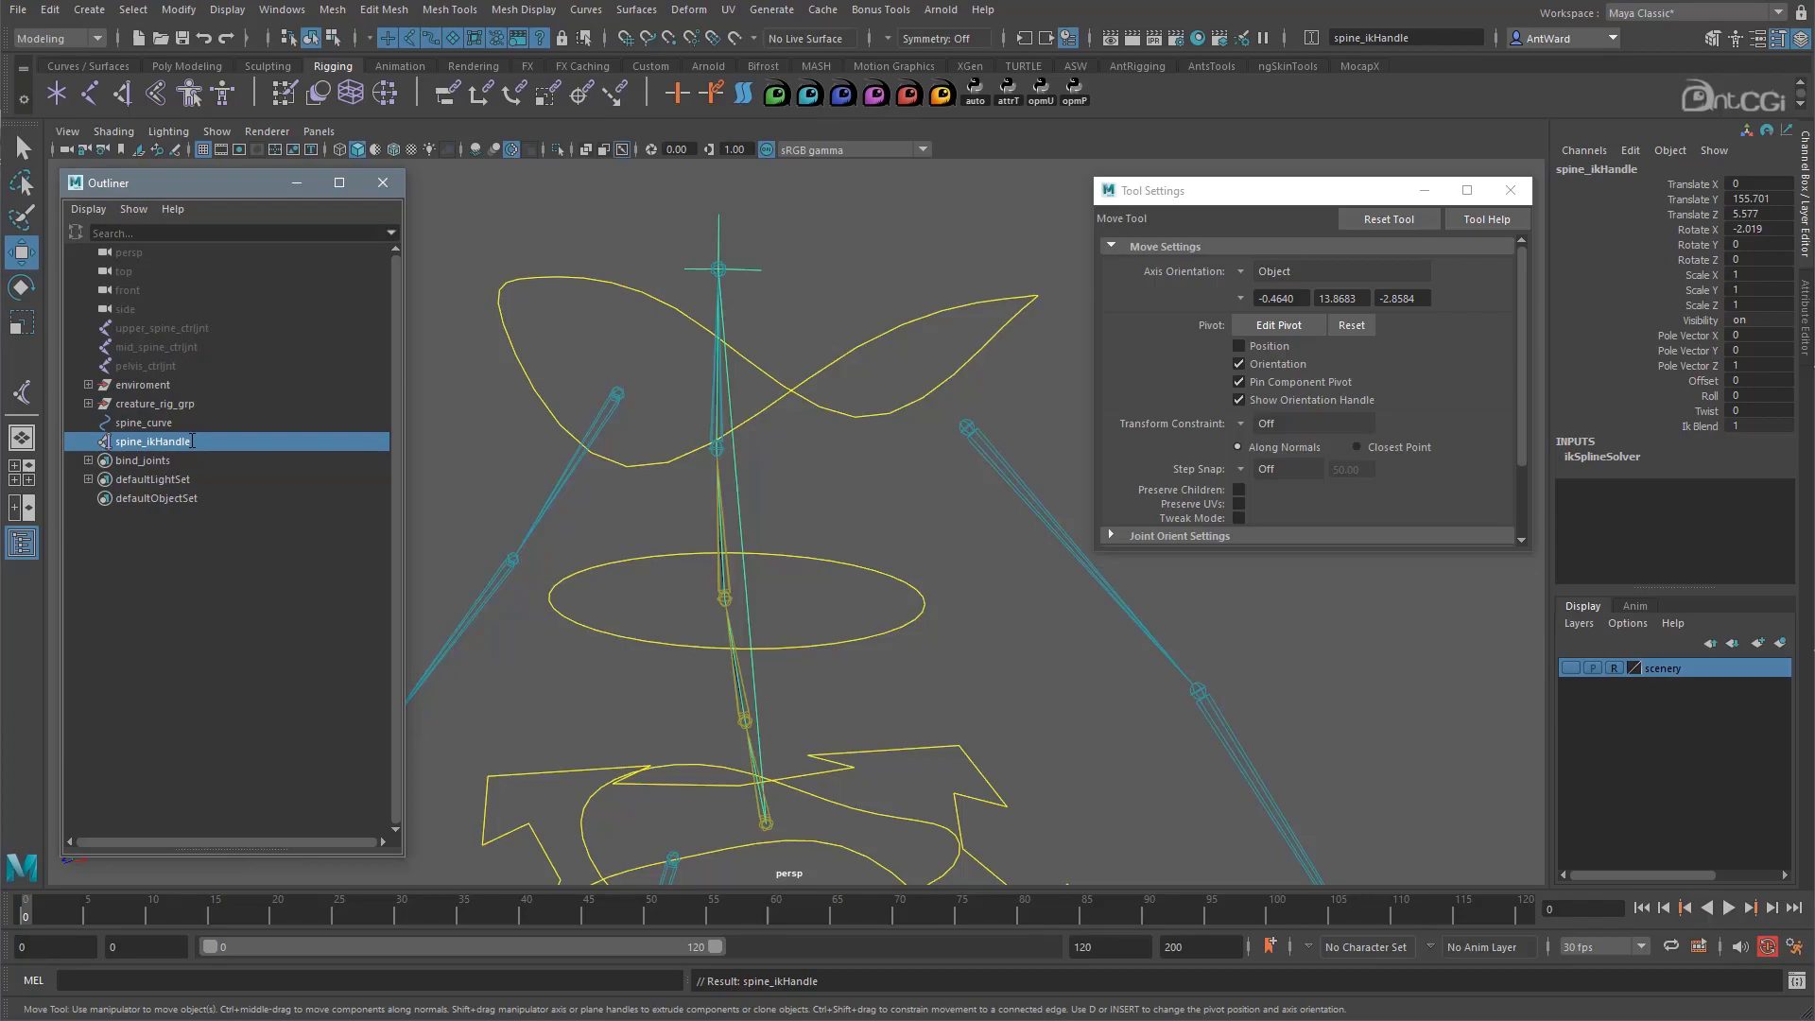
Test the spline IK by moving an upper control vertex of spine_curve, undo the move and return to object mode
{"action": "left_click", "coordinate": [187, 426]}
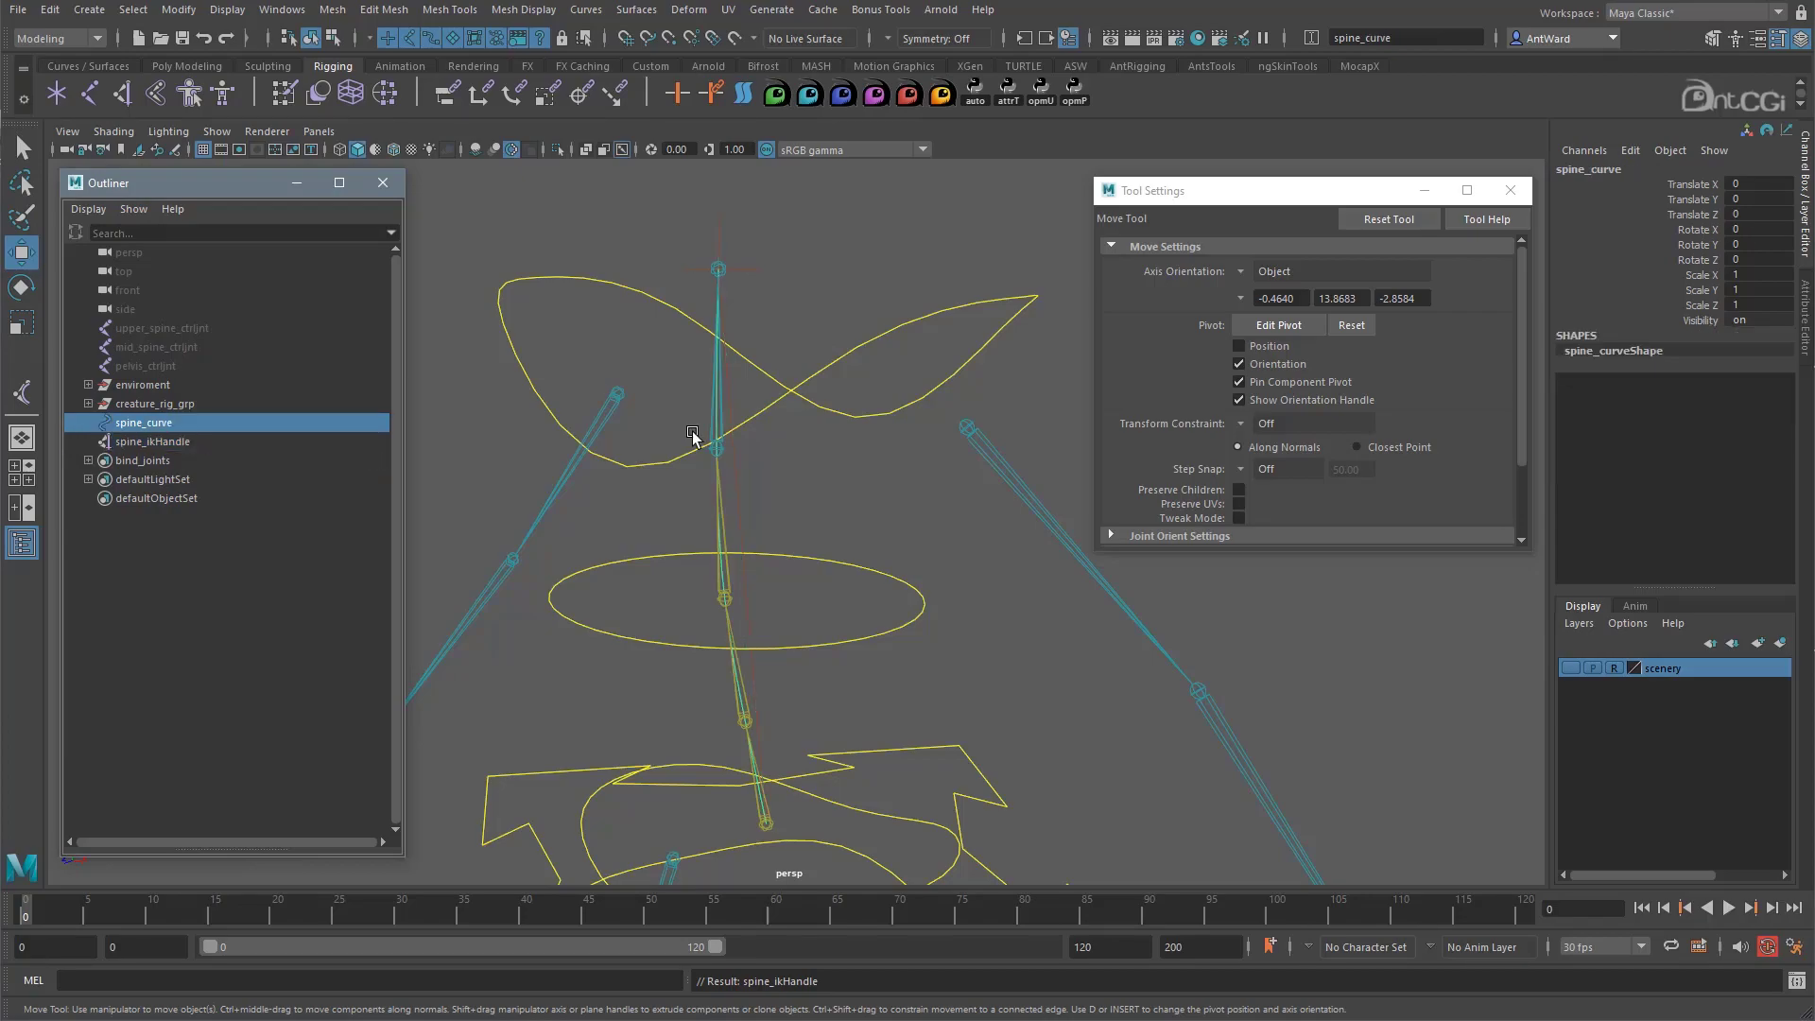
{"action": "left_click", "coordinate": [693, 437]}
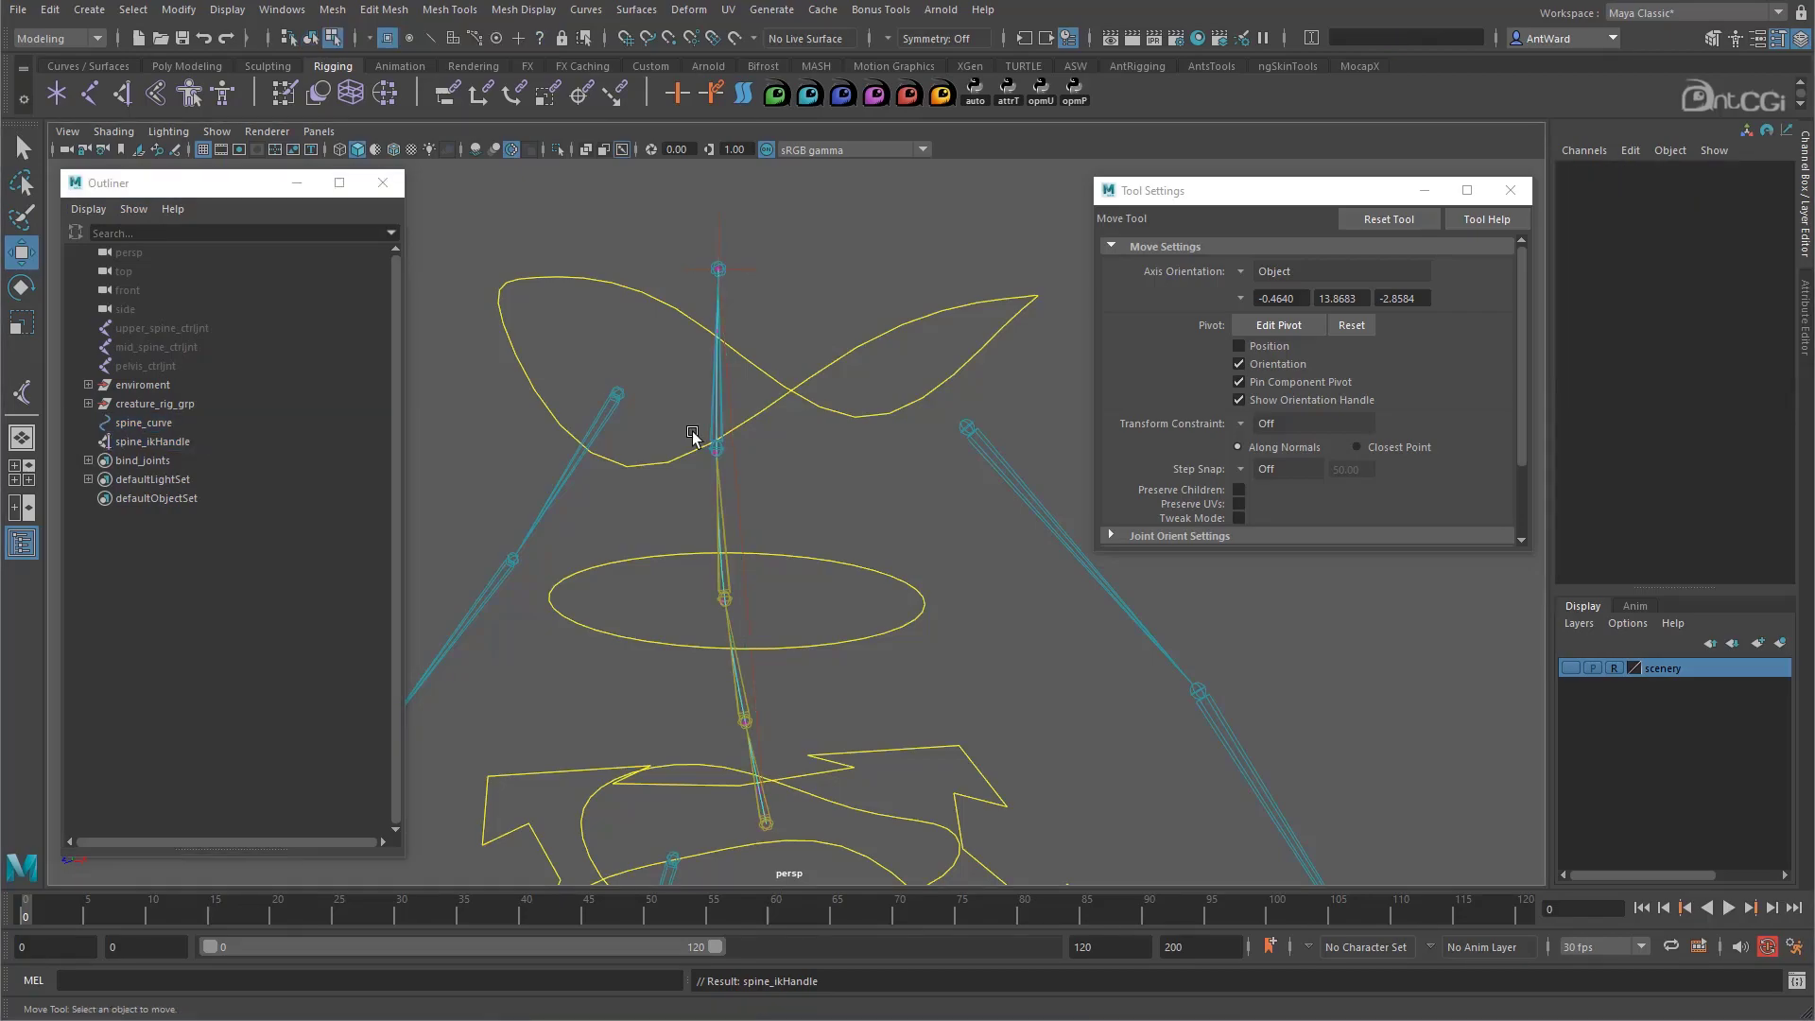
{"action": "left_click", "coordinate": [716, 448]}
{"action": "left_click_drag", "start_coordinate": [738, 489], "coordinate": [911, 482], "text": "alt"}
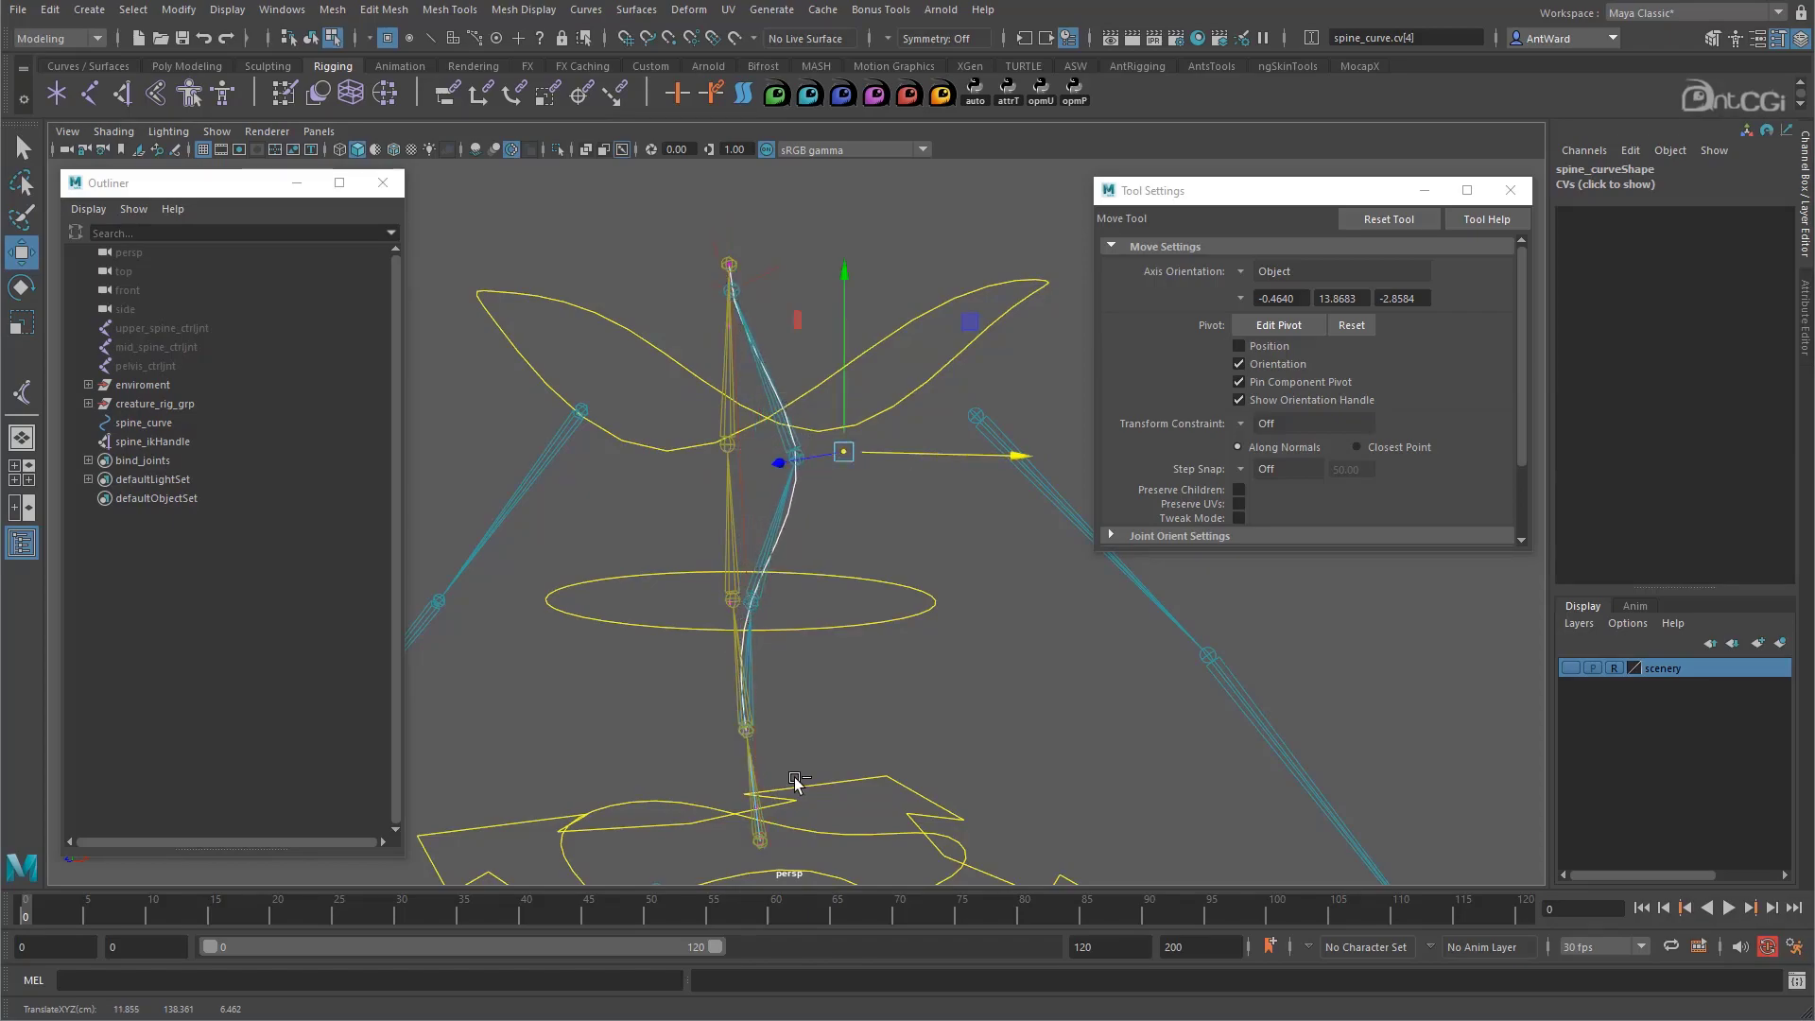
{"action": "mouse_move", "coordinate": [838, 564]}
{"action": "left_mouse_down", "text": "alt"}
{"action": "mouse_move", "coordinate": [781, 567]}
{"action": "mouse_move", "coordinate": [818, 539]}
{"action": "left_mouse_up", "text": "alt"}
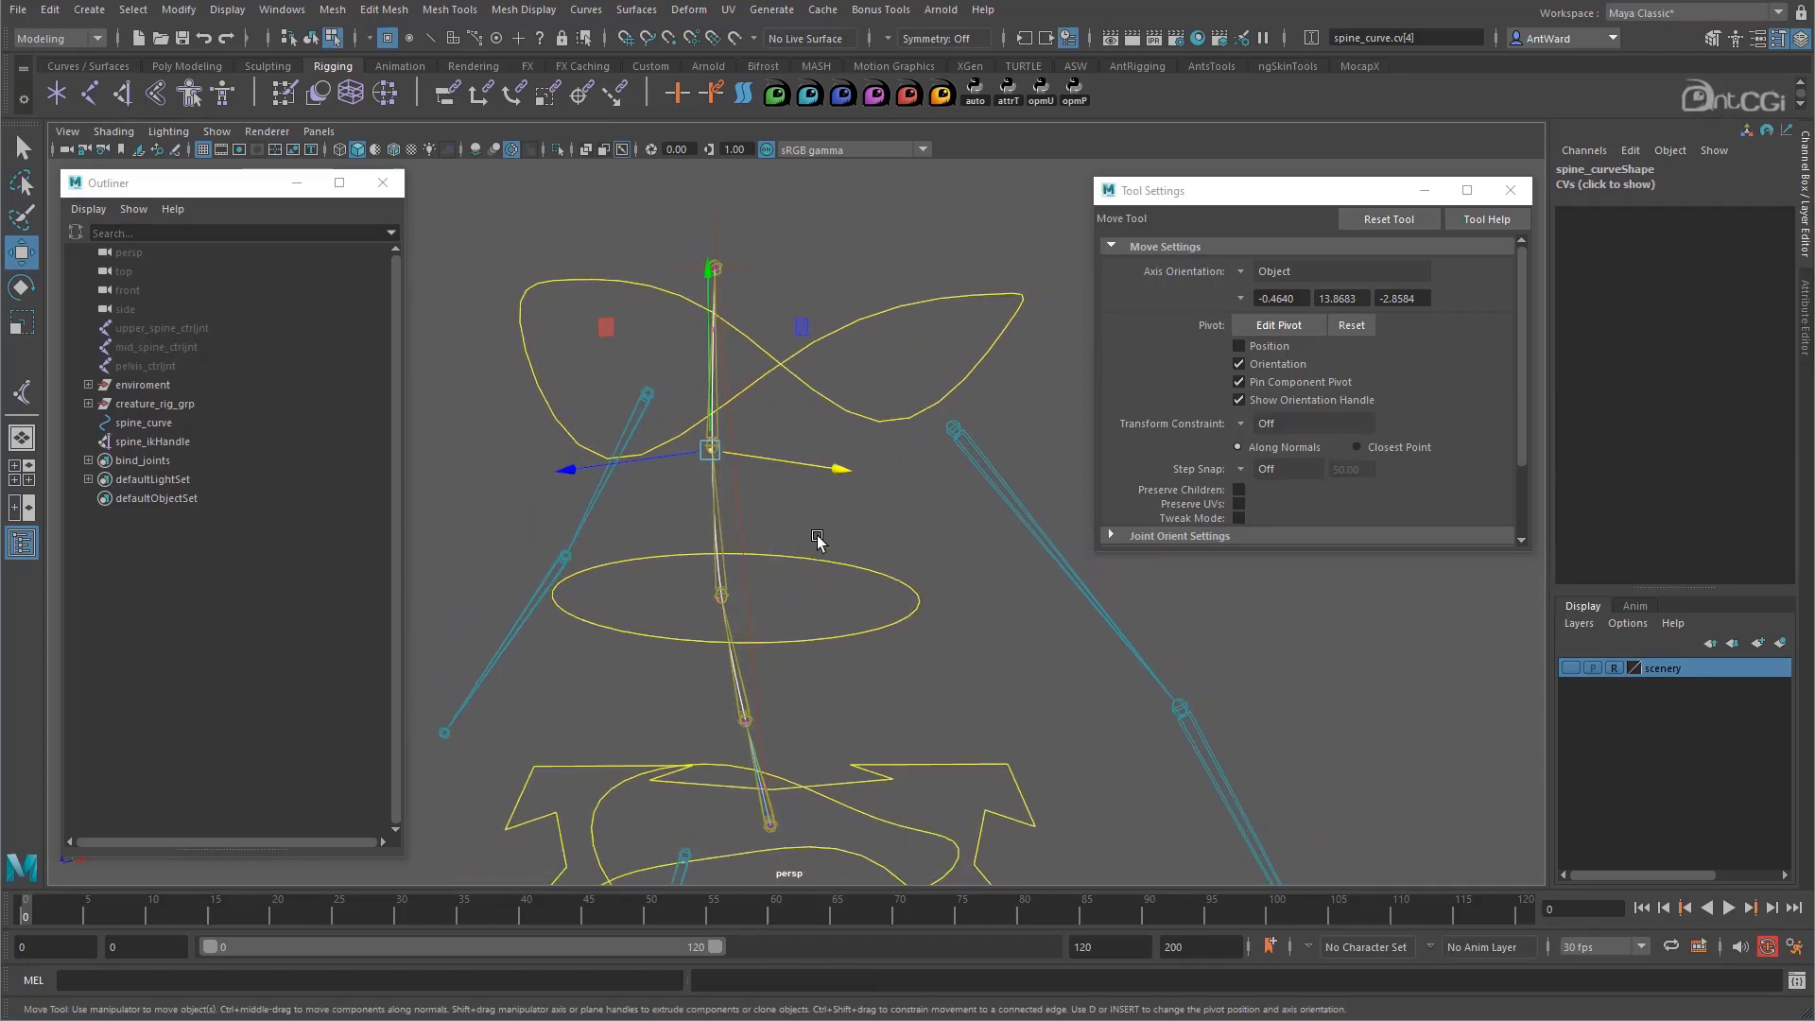
{"action": "left_click_drag", "start_coordinate": [802, 617], "coordinate": [841, 586], "text": "alt"}
{"action": "key", "text": "F8"}
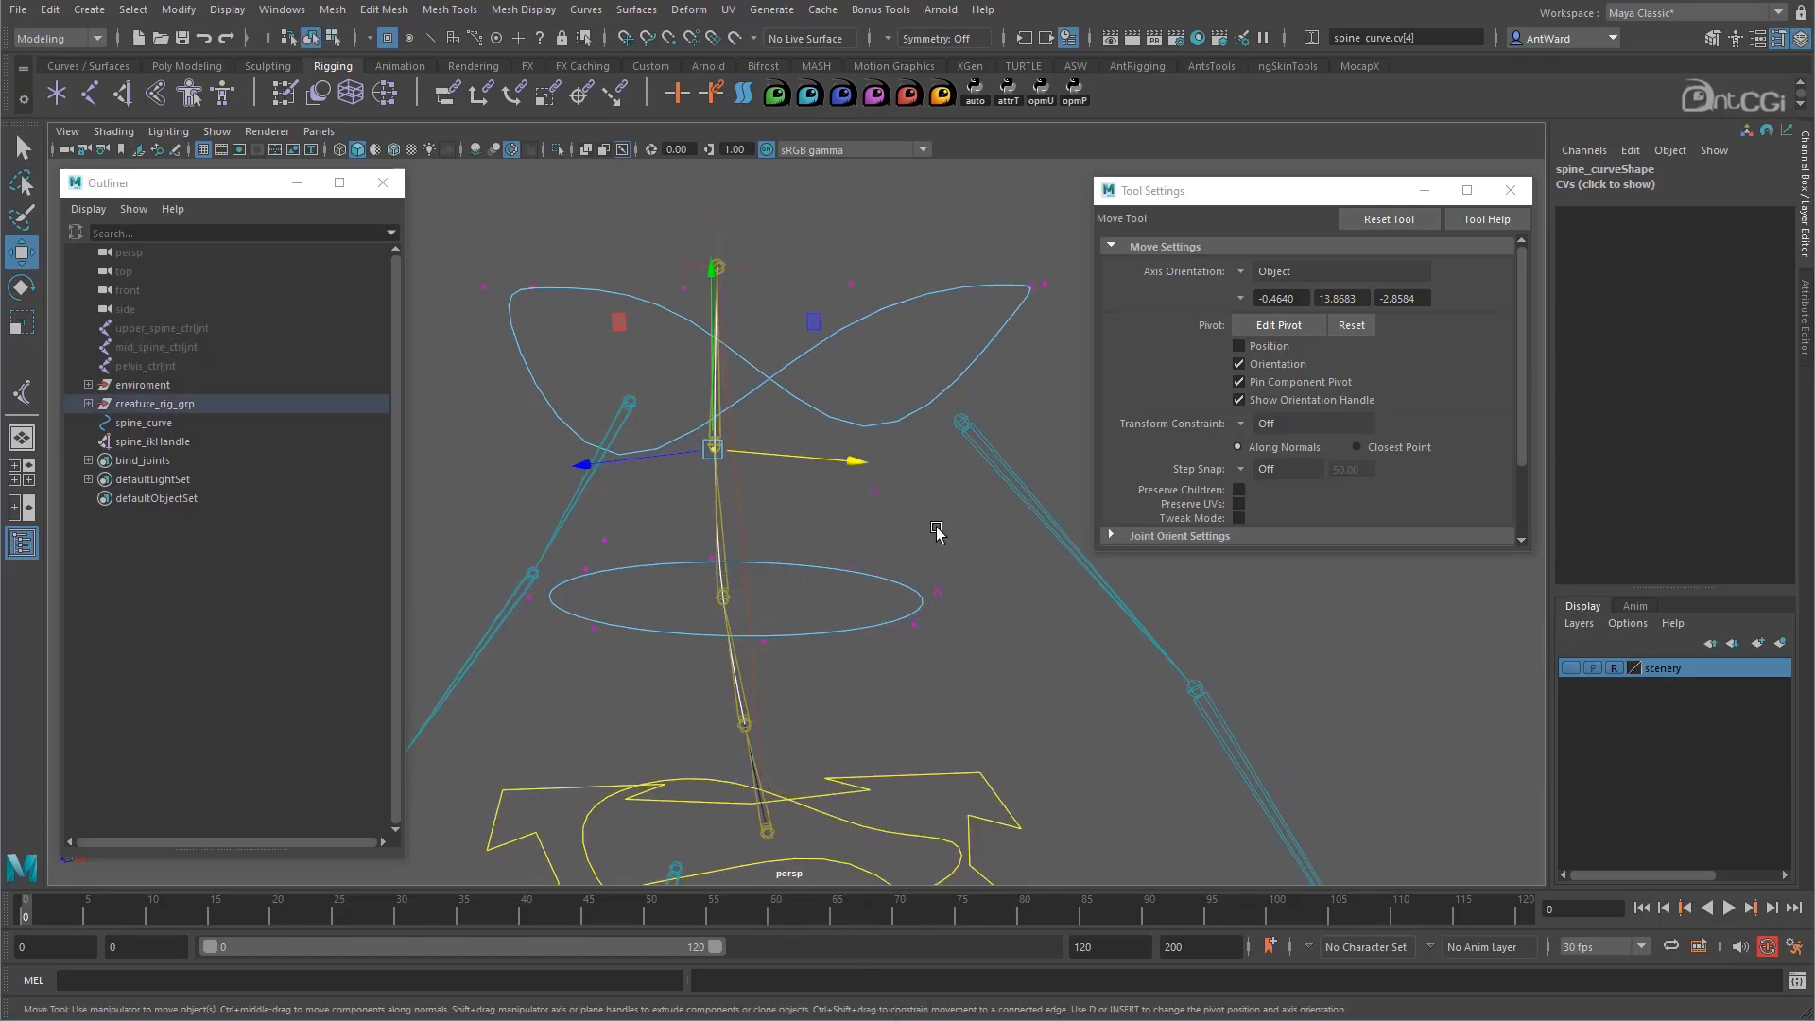
{"action": "left_click", "coordinate": [995, 583]}
Unhide the three control joints and select them together with spine_curve
{"action": "scroll", "coordinate": [994, 583], "scroll_direction": "down", "scroll_amount": 2}
{"action": "left_click_drag", "start_coordinate": [192, 326], "coordinate": [195, 360]}
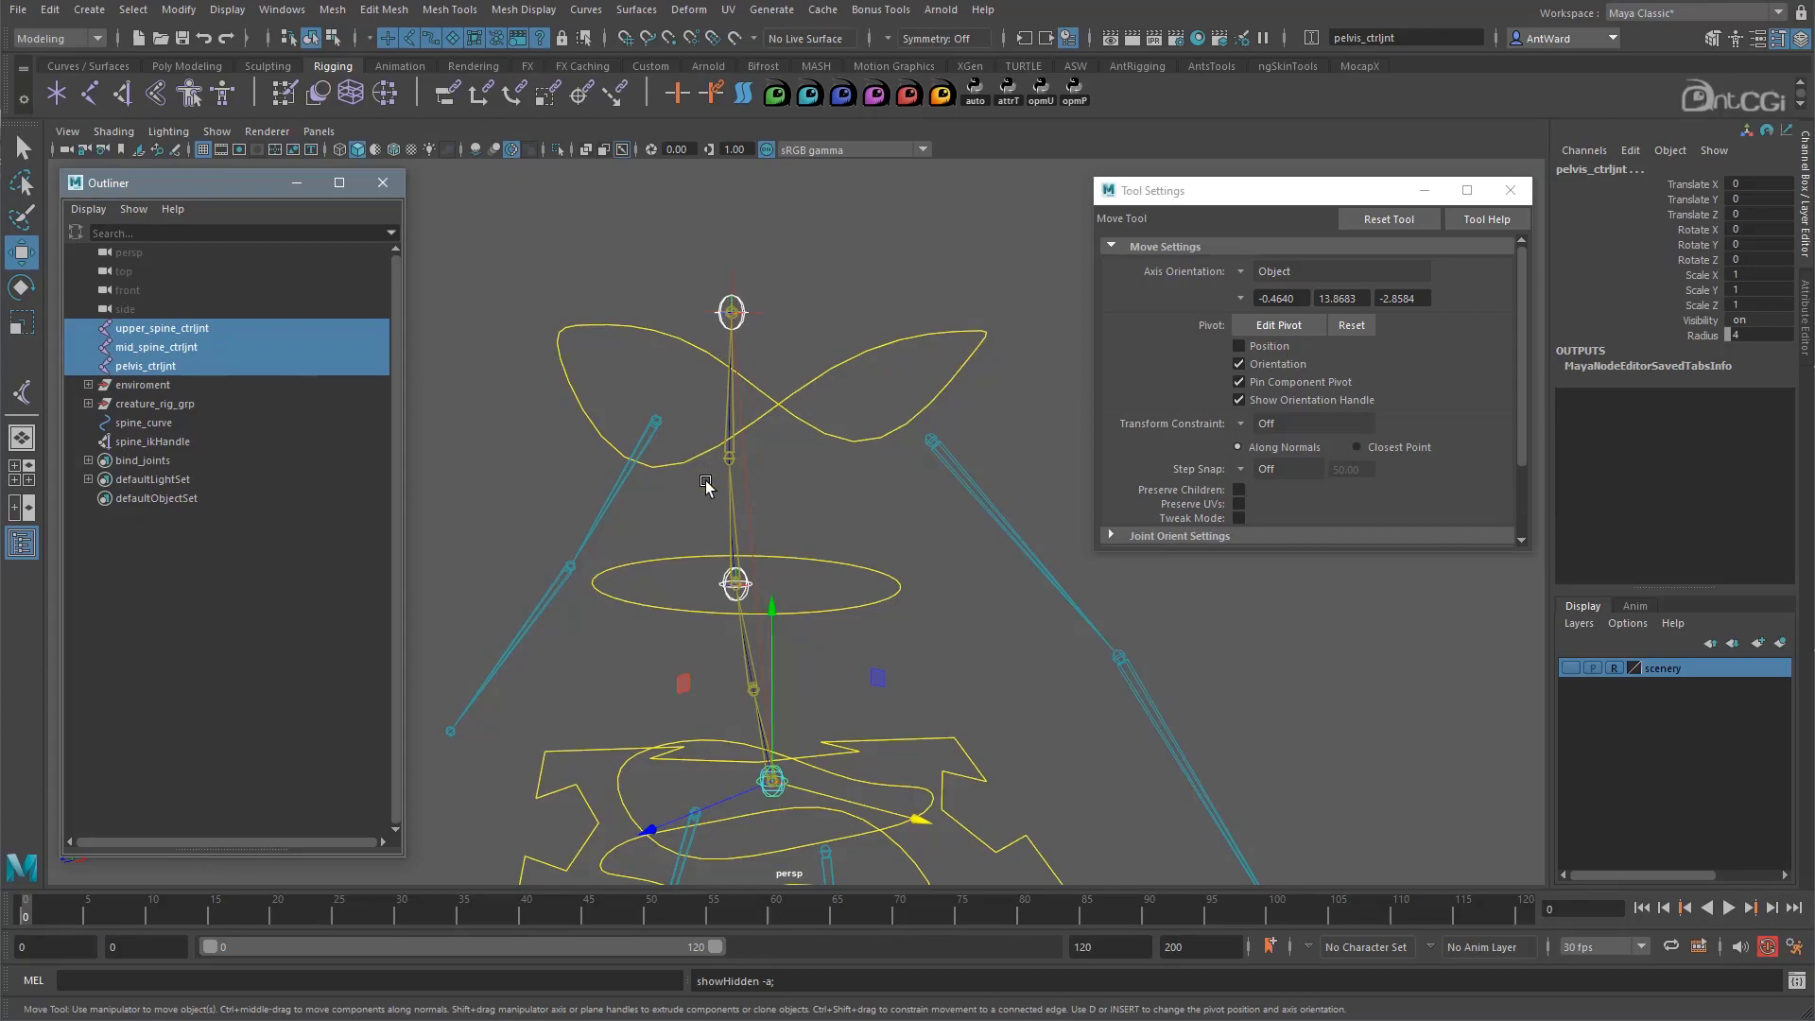
{"action": "left_click", "coordinate": [155, 422], "text": "ctrl"}
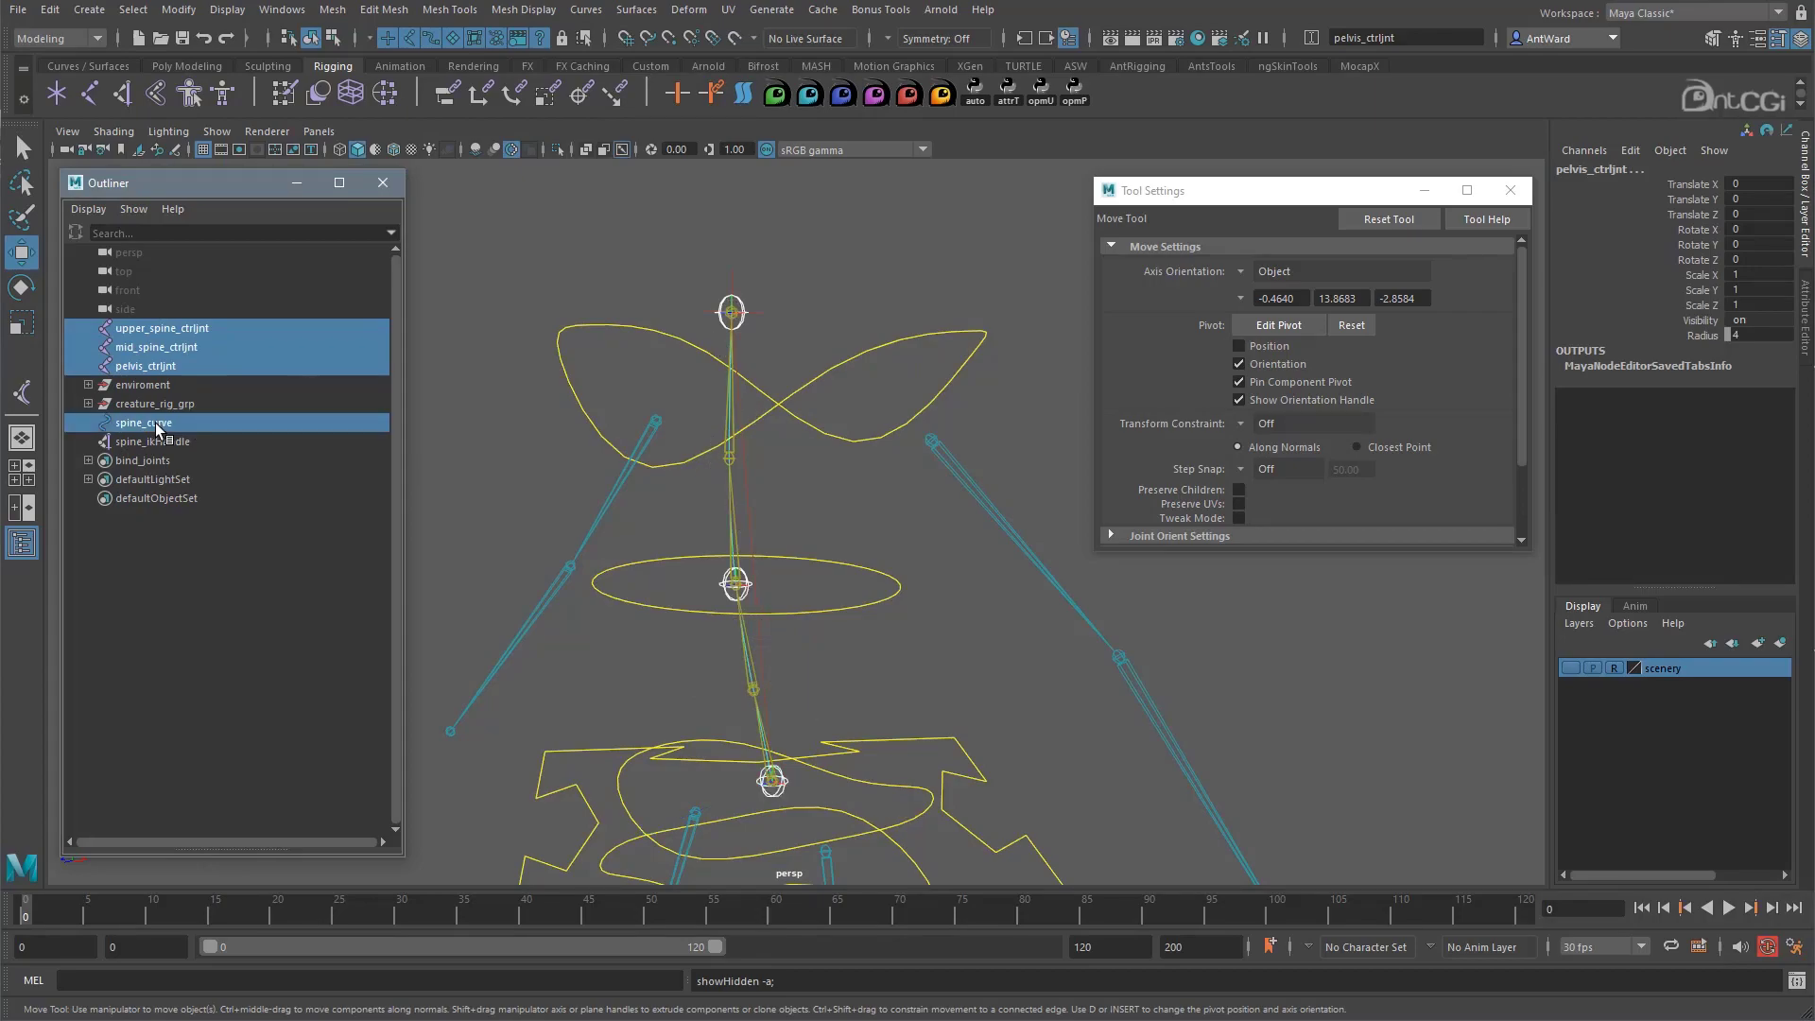
{"action": "left_click_drag", "start_coordinate": [783, 425], "coordinate": [806, 378], "text": "alt"}
Bind spine_curve to the three control joints with default Bind Skin settings and Bind to set to Selected joints
{"action": "key", "text": "space"}
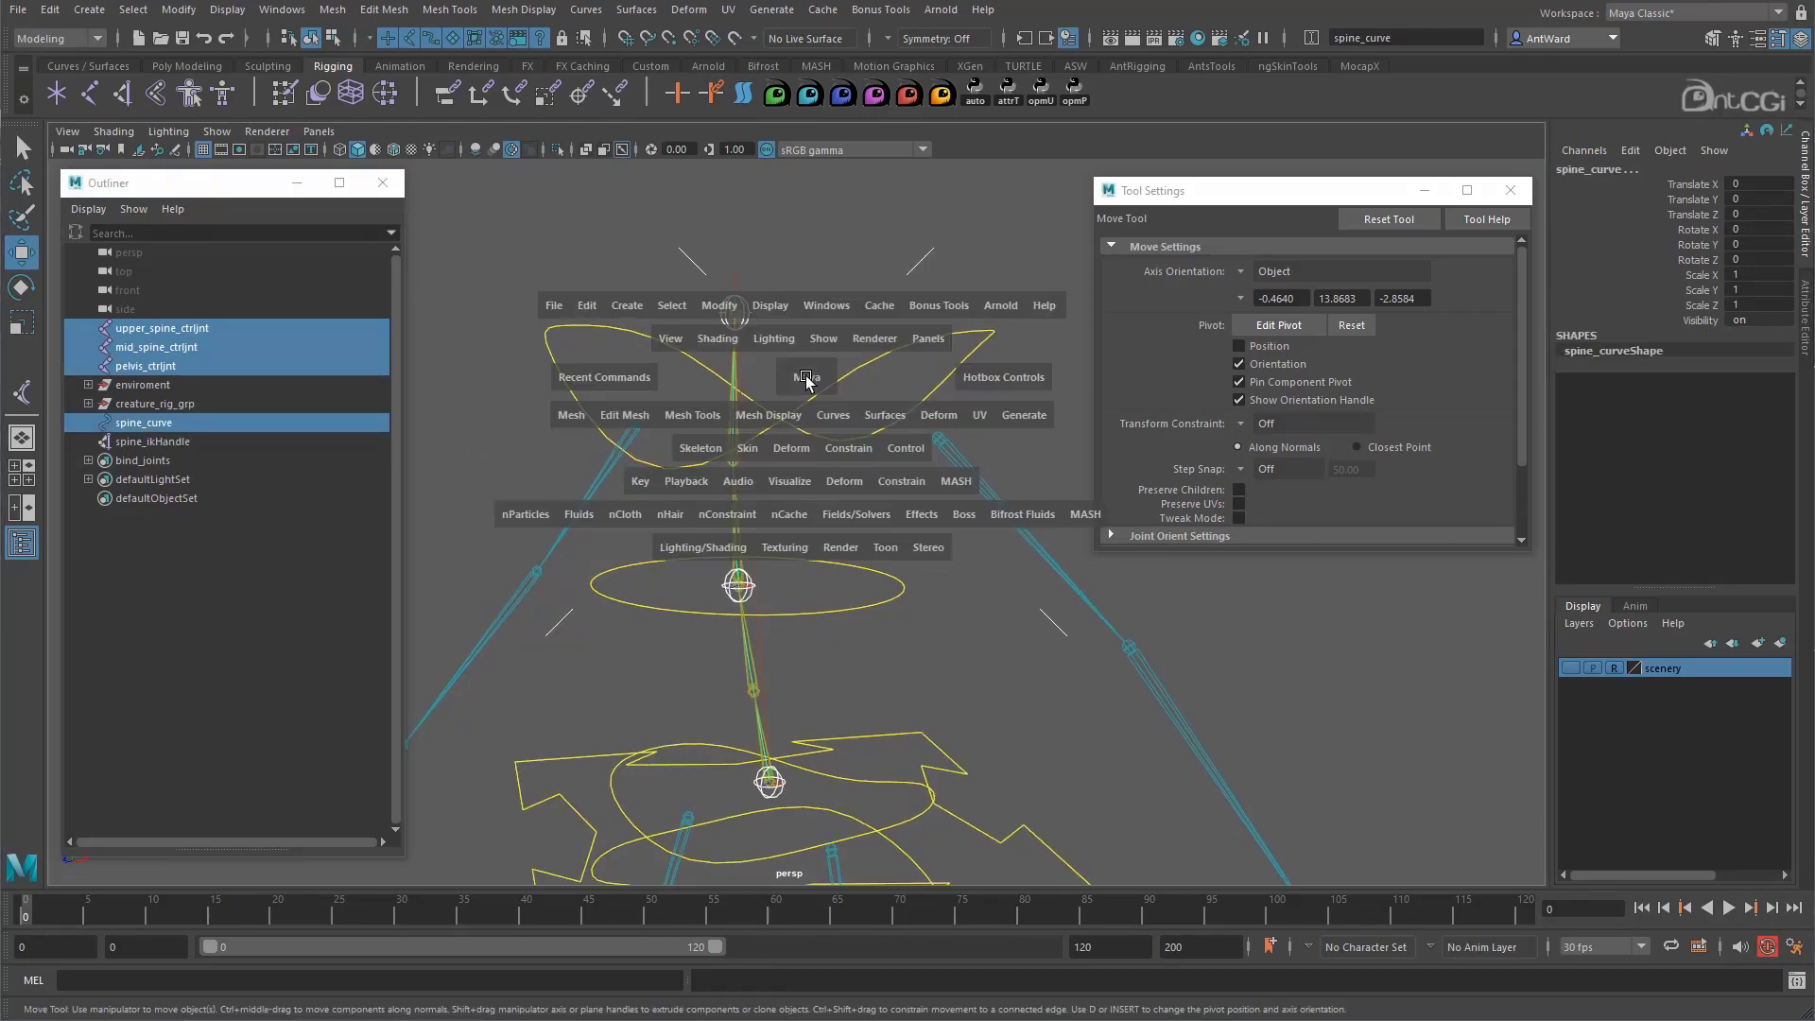
{"action": "left_click", "coordinate": [766, 455]}
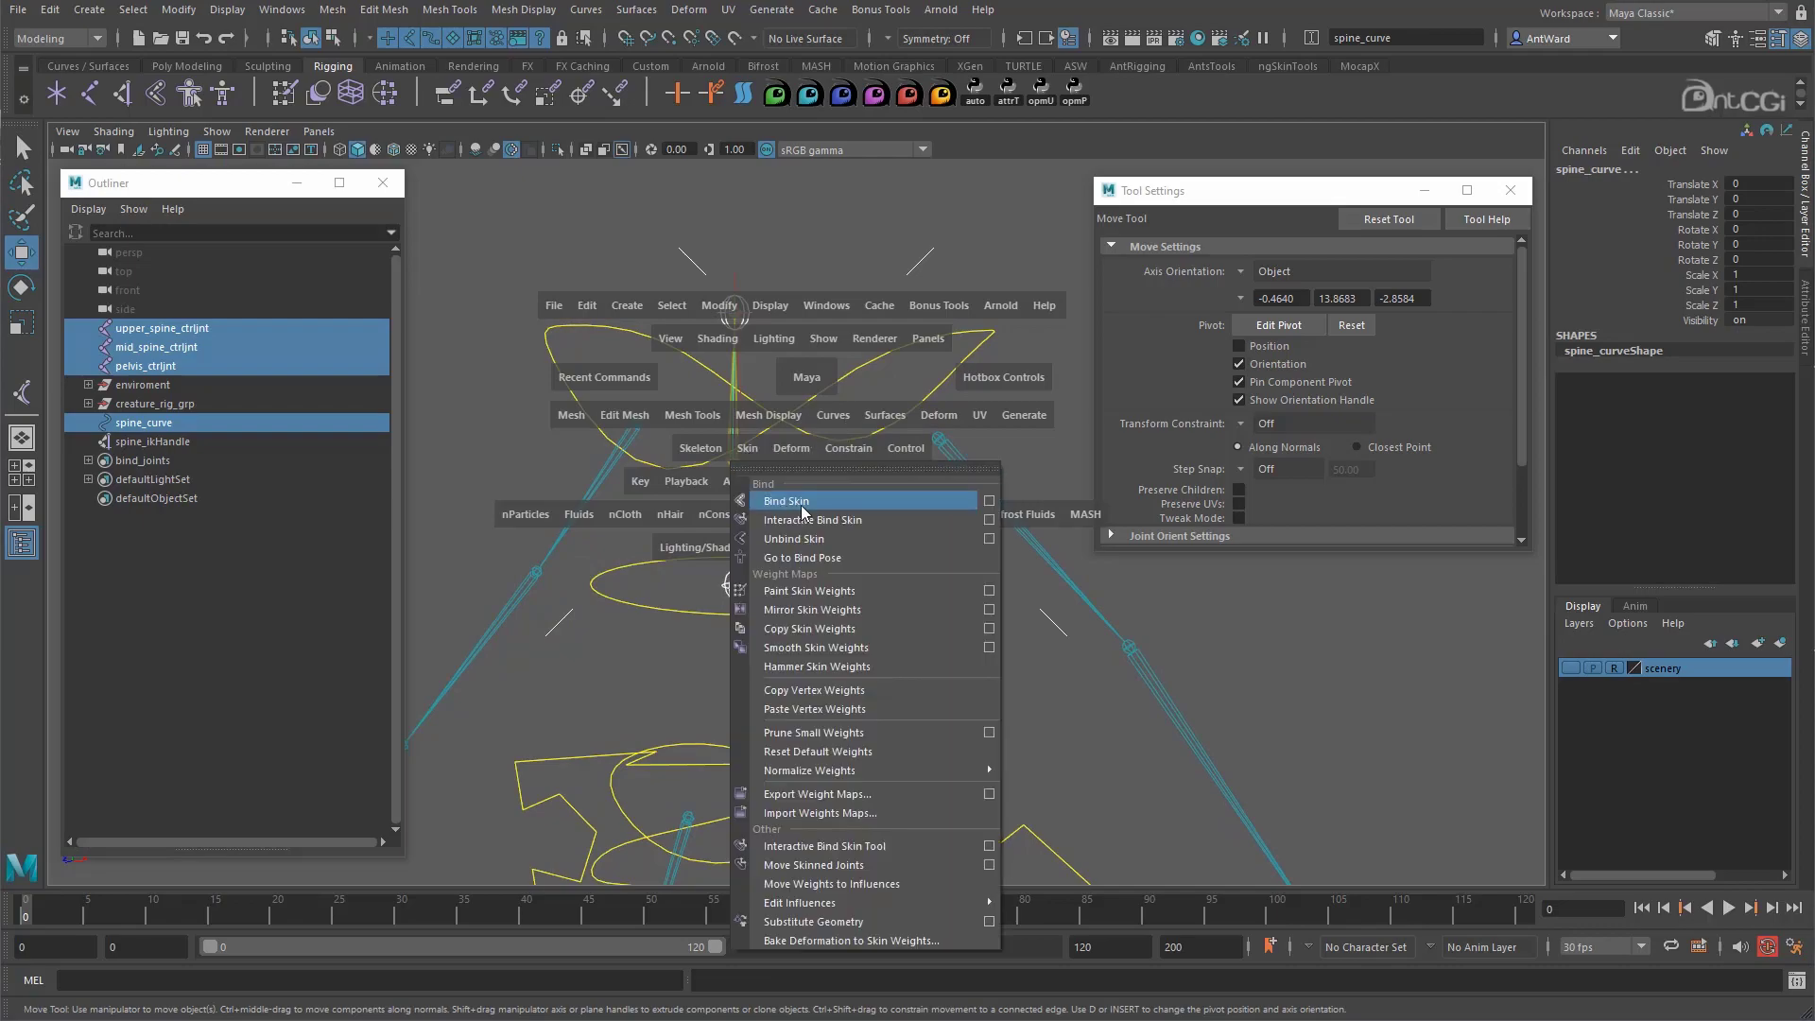
{"action": "left_click", "coordinate": [987, 502]}
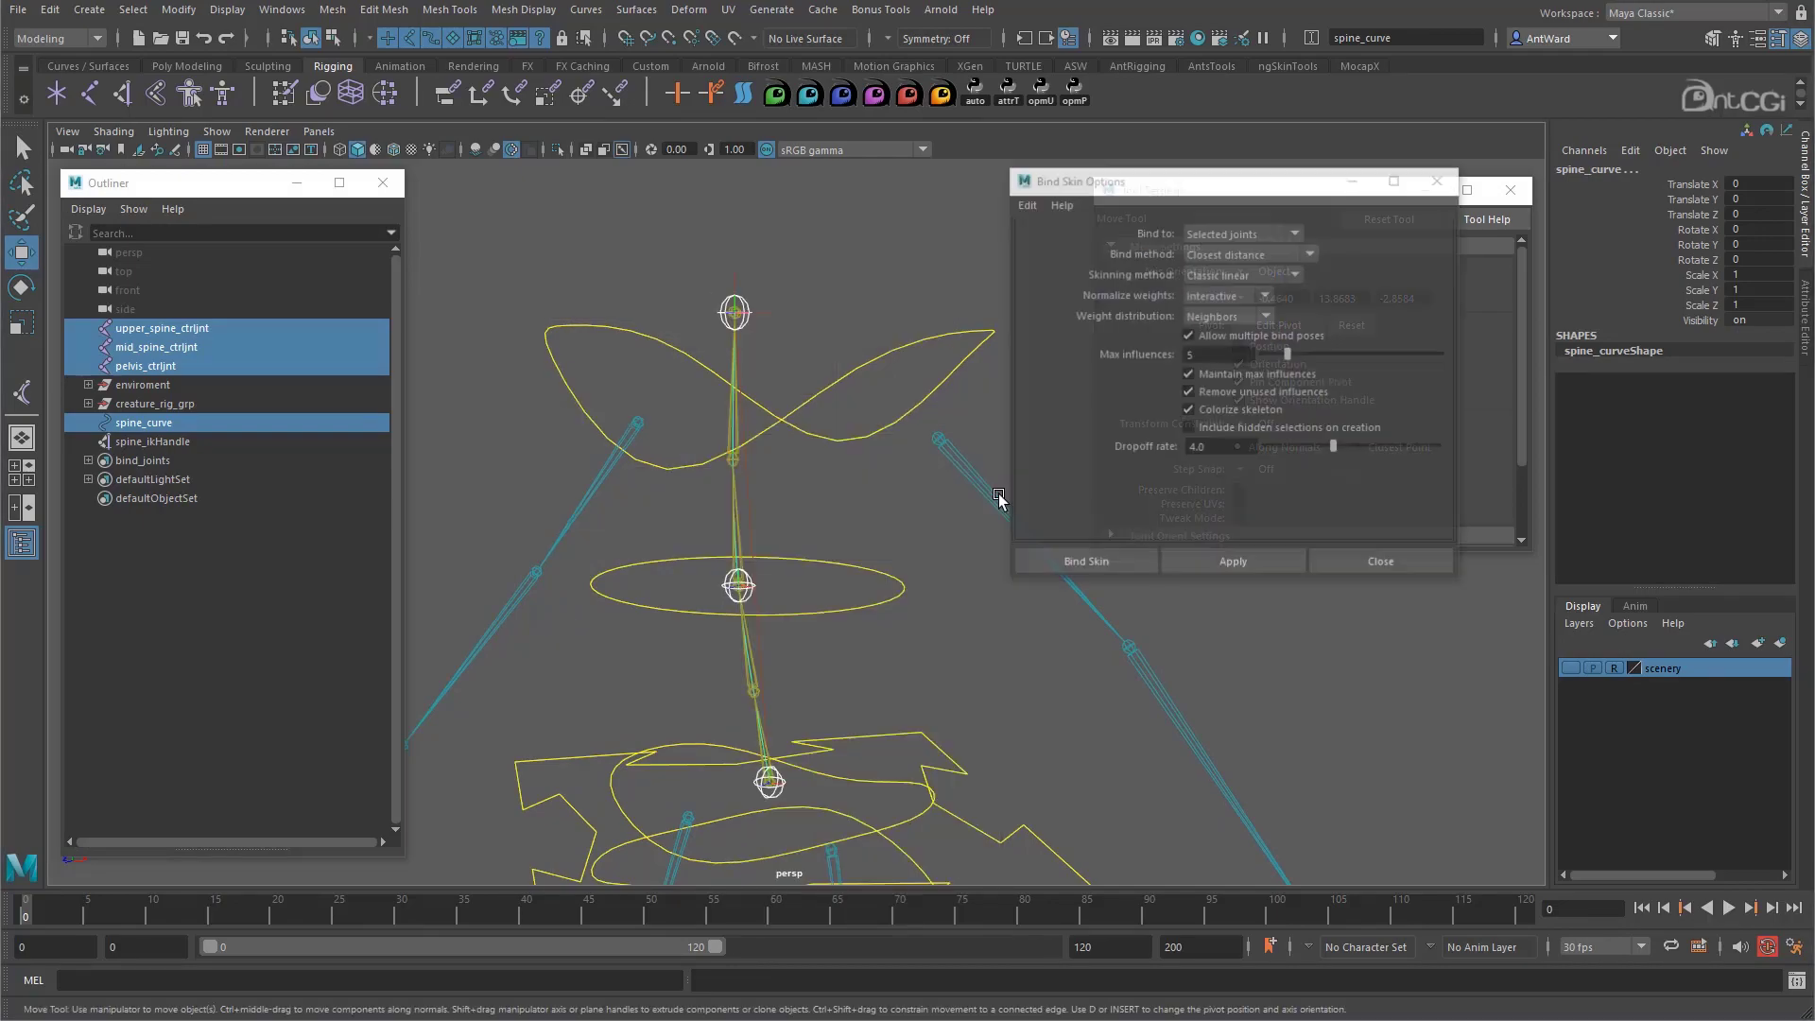
{"action": "left_click", "coordinate": [1024, 205]}
{"action": "left_click", "coordinate": [1040, 242]}
{"action": "left_click", "coordinate": [1219, 235]}
{"action": "left_click", "coordinate": [1240, 271]}
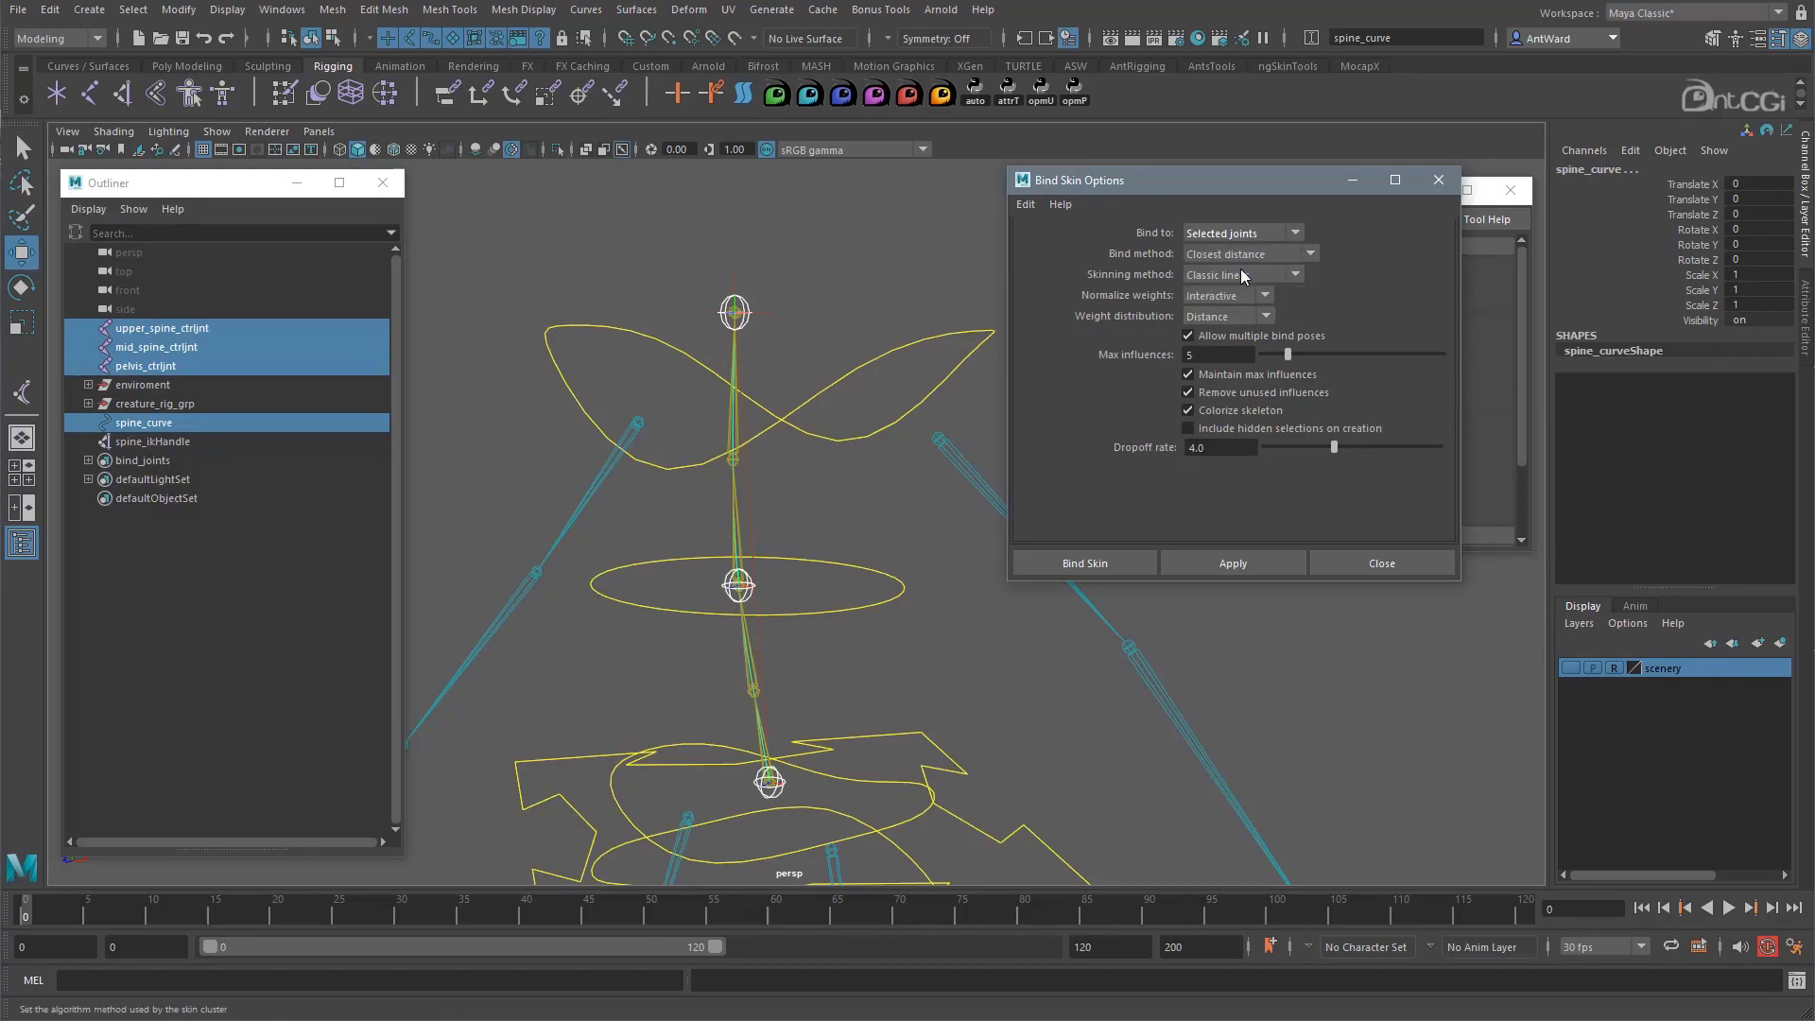
{"action": "left_click", "coordinate": [1085, 563]}
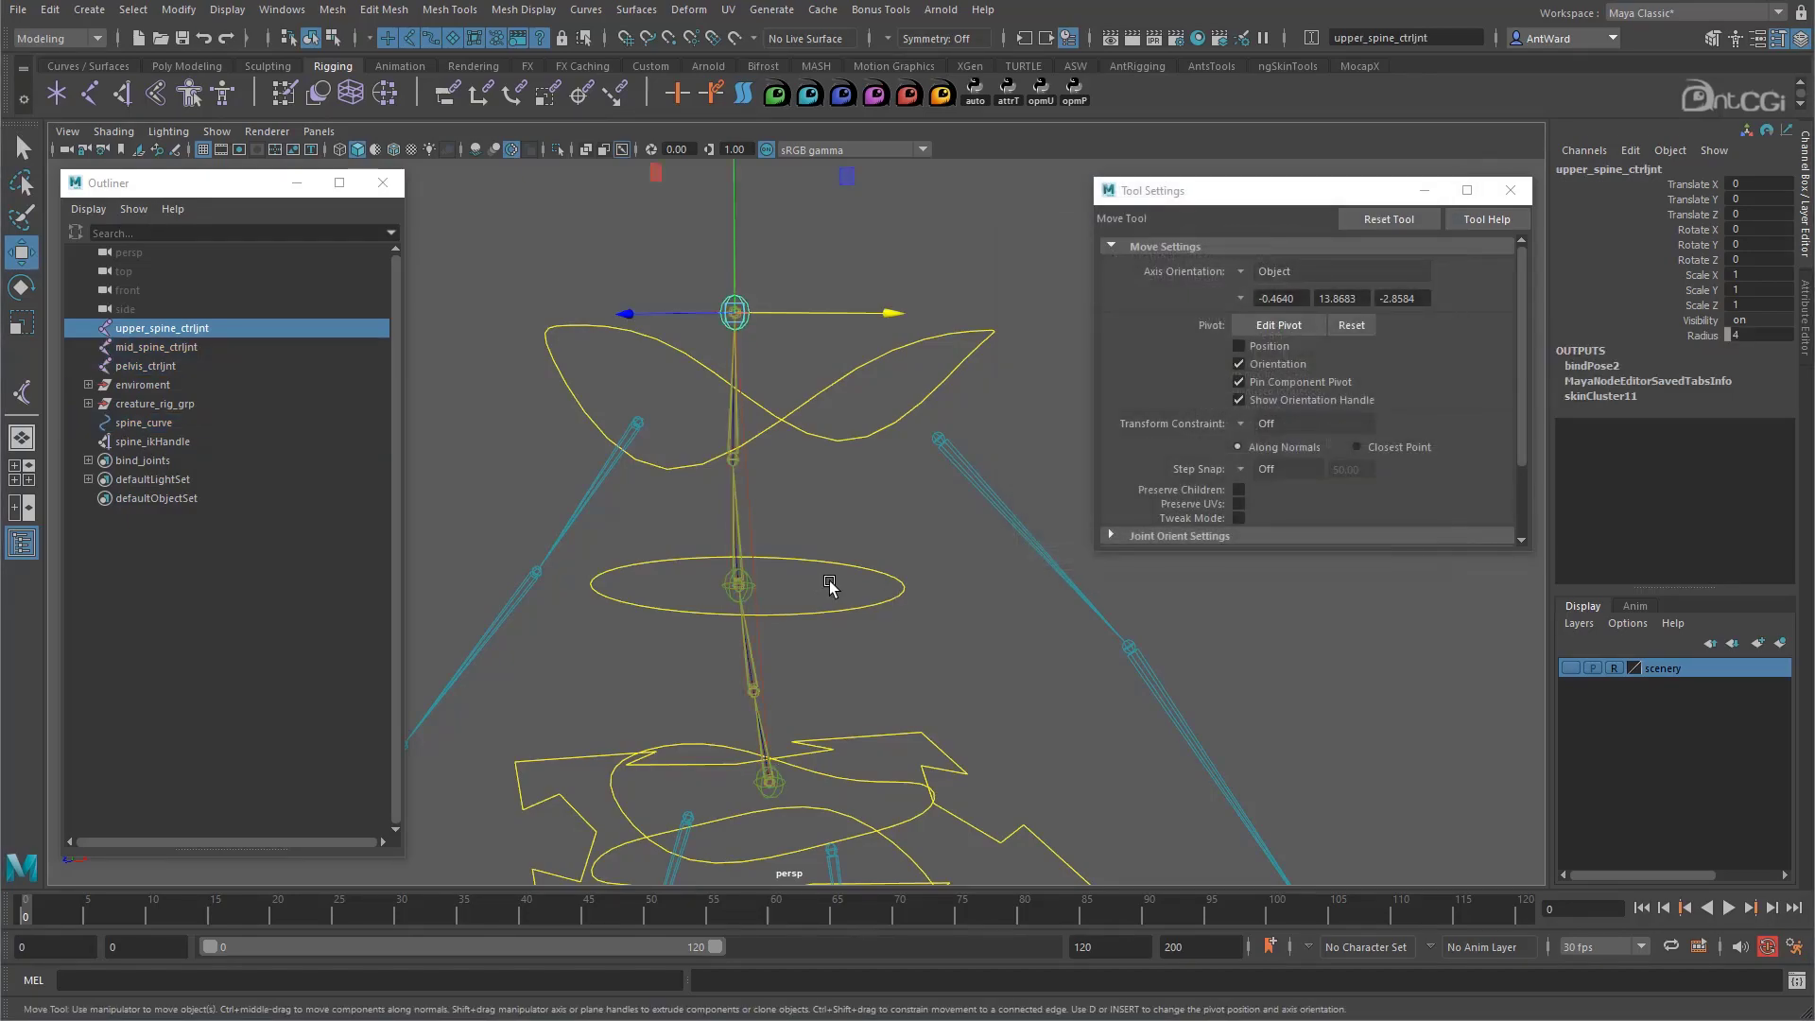
Test the bound spine by moving shoulder_ctrl sideways, and undo the move
{"action": "left_click", "coordinate": [848, 388]}
{"action": "left_click_drag", "start_coordinate": [861, 310], "coordinate": [994, 335]}
{"action": "key", "text": "ctrl+z"}
{"action": "key", "text": "ctrl+z"}
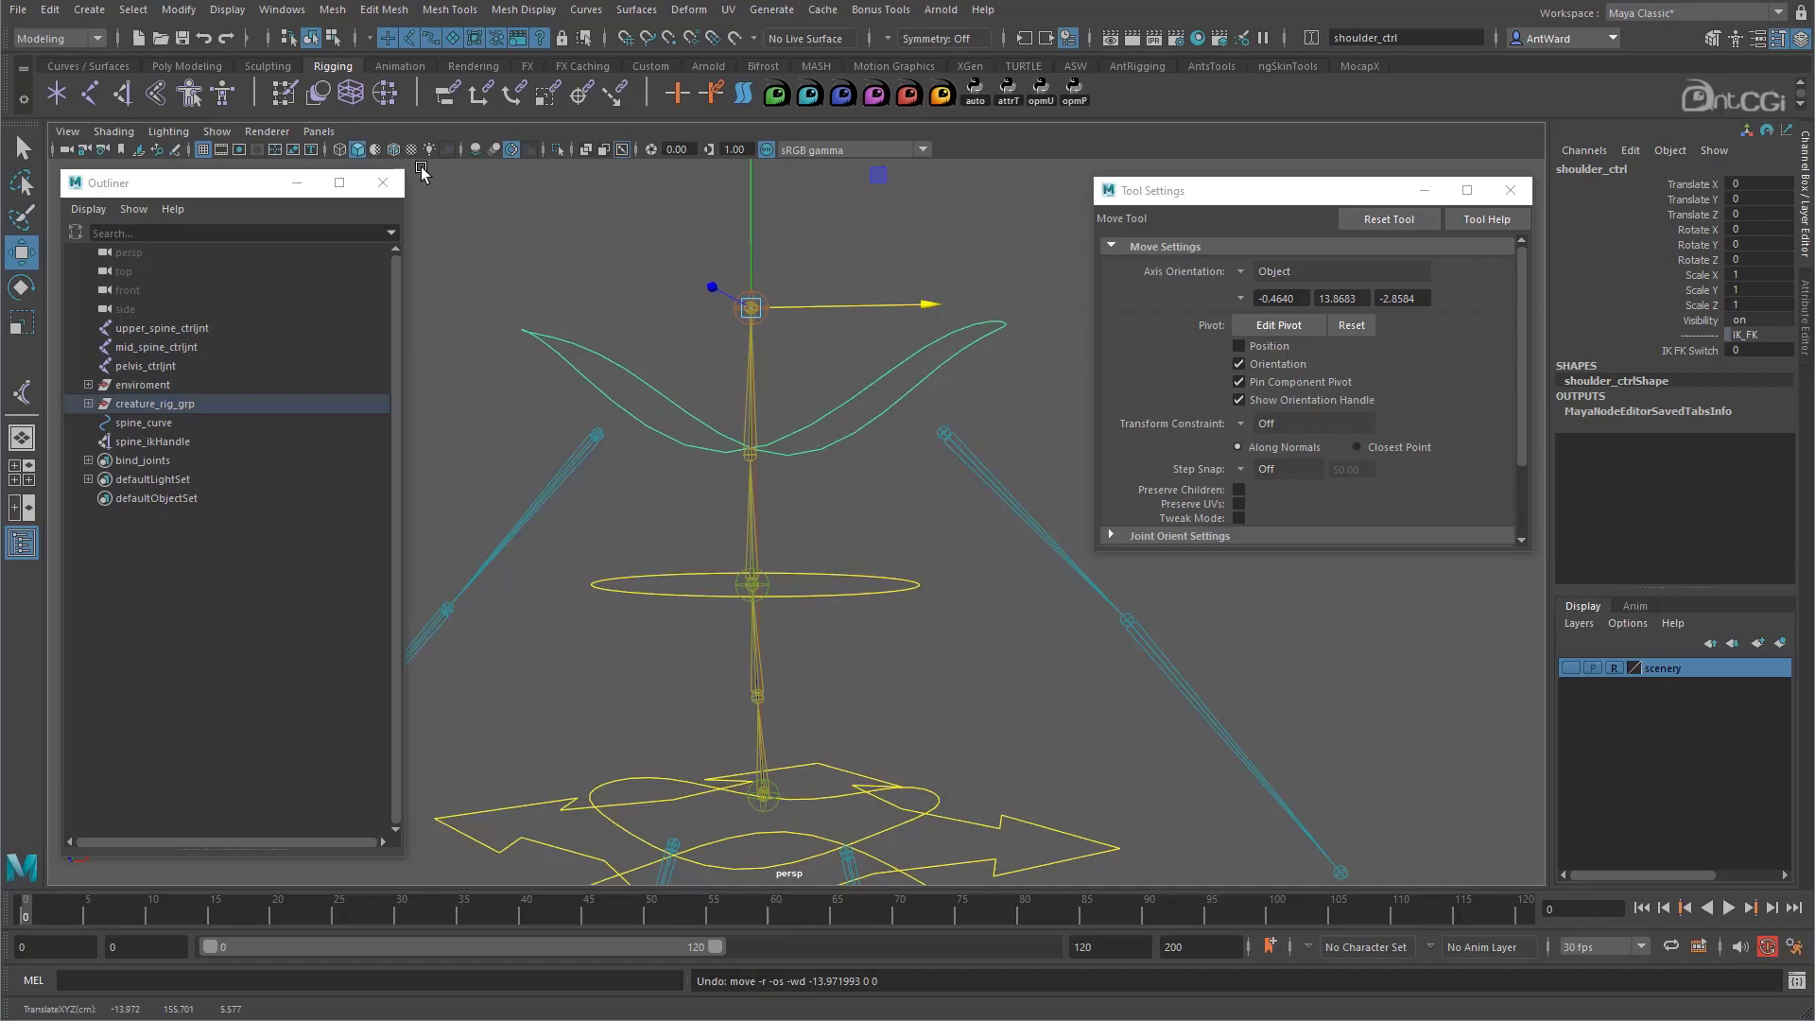
Show the polygon mesh in the viewport, and test its deformation by moving shoulder_ctrl about 10.3 units along X
{"action": "left_click", "coordinate": [217, 132]}
{"action": "left_click", "coordinate": [274, 343]}
{"action": "right_click_drag", "start_coordinate": [1096, 610], "coordinate": [790, 399], "text": "alt"}
{"action": "left_click_drag", "start_coordinate": [794, 388], "coordinate": [842, 402]}
{"action": "key", "text": "ctrl+z"}
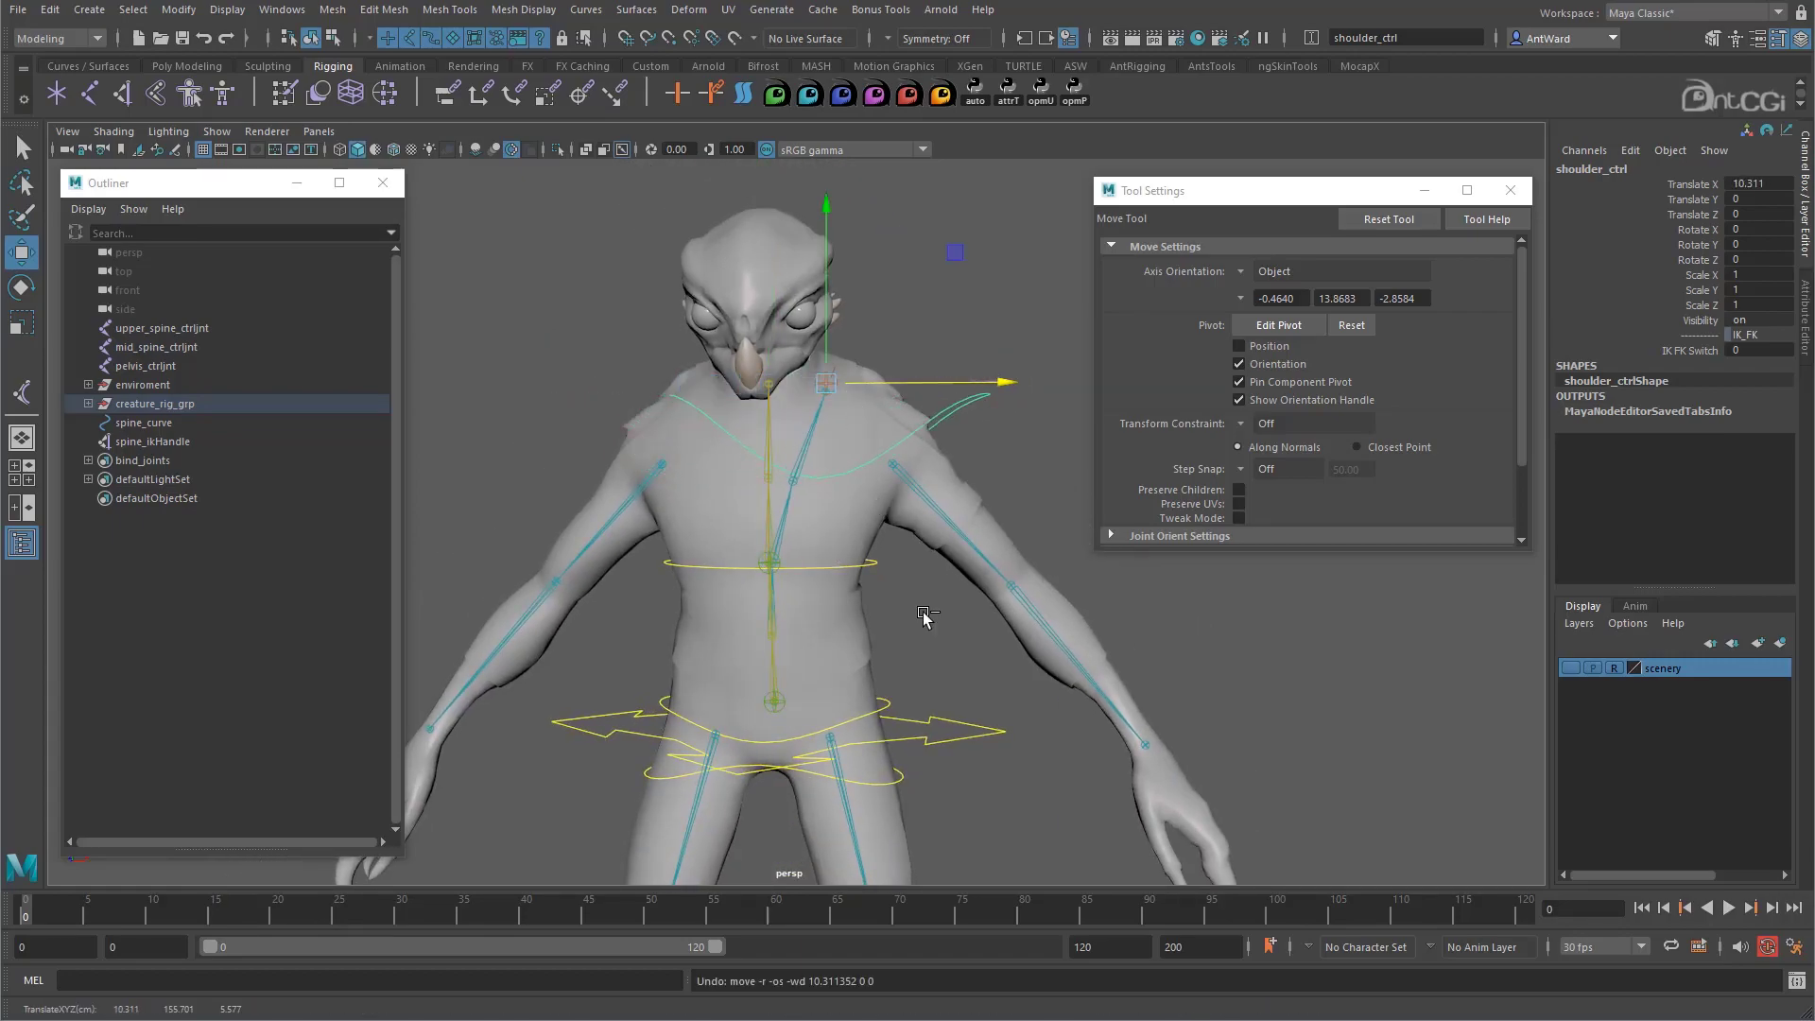
Set the IK FK Switch of cog_ctrl to 1
{"action": "left_click", "coordinate": [984, 747]}
{"action": "left_click", "coordinate": [1690, 351]}
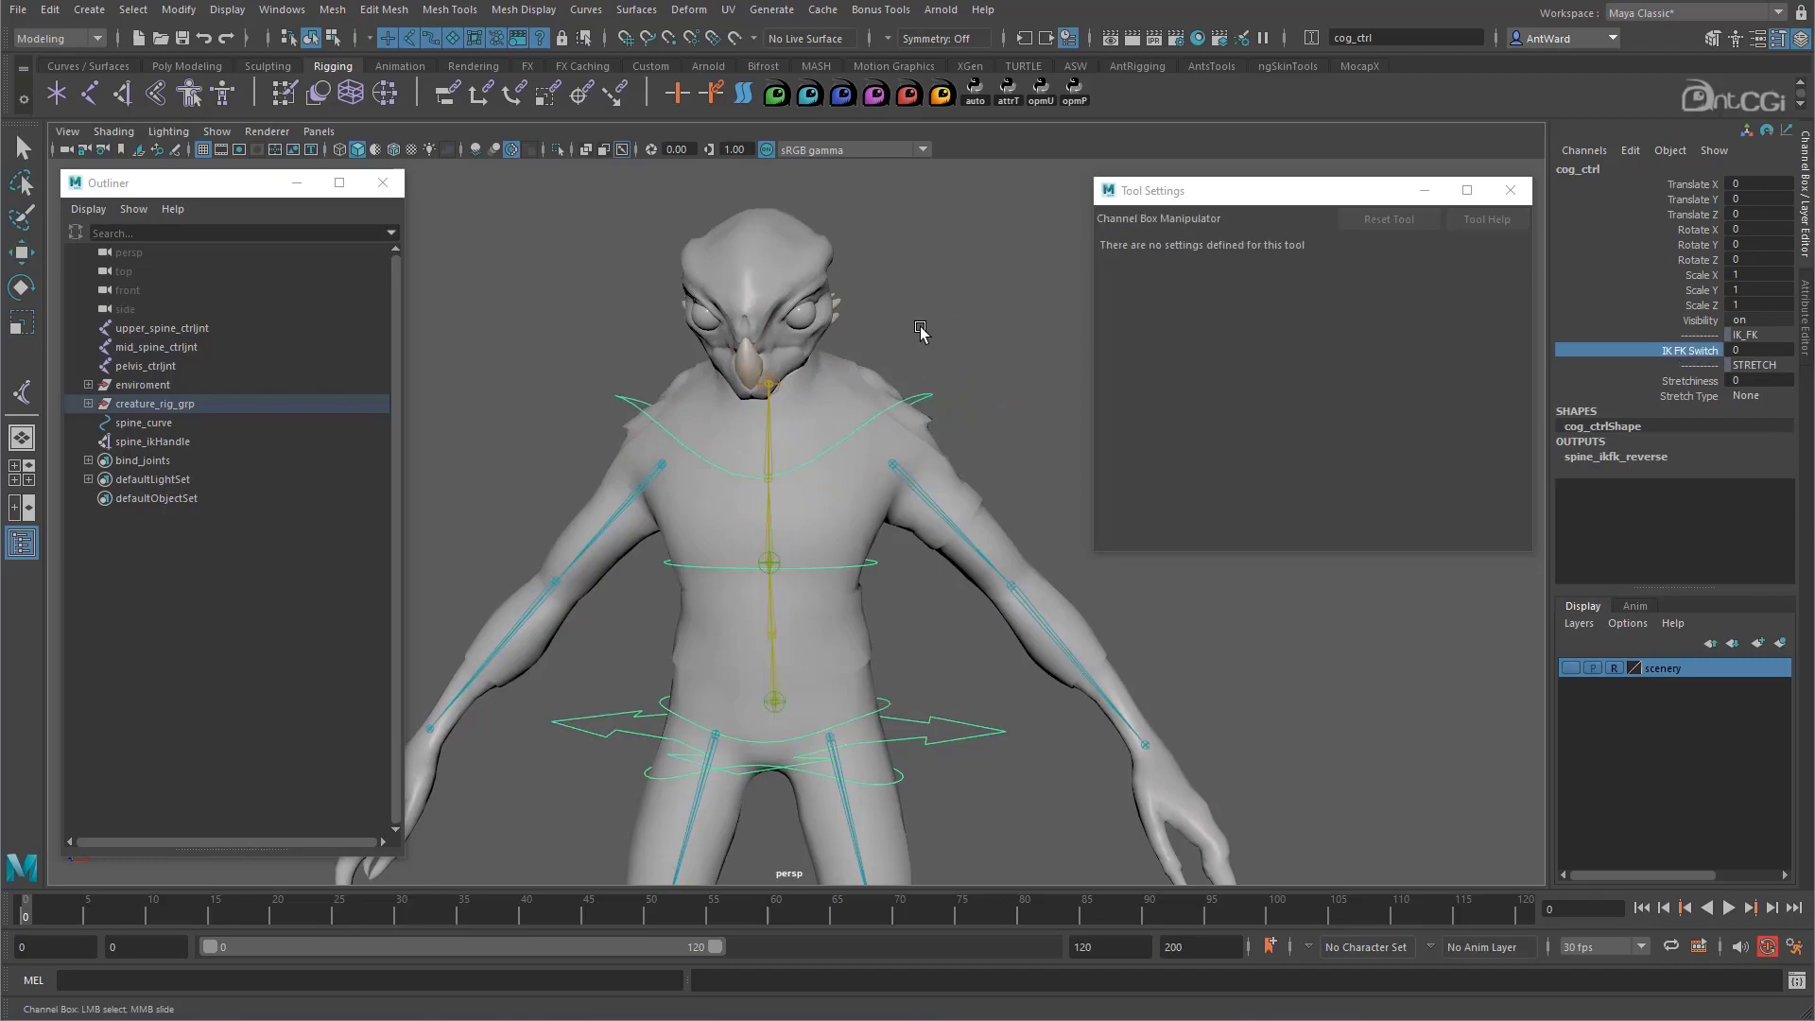
{"action": "middle_click_drag", "start_coordinate": [943, 327], "coordinate": [1041, 327]}
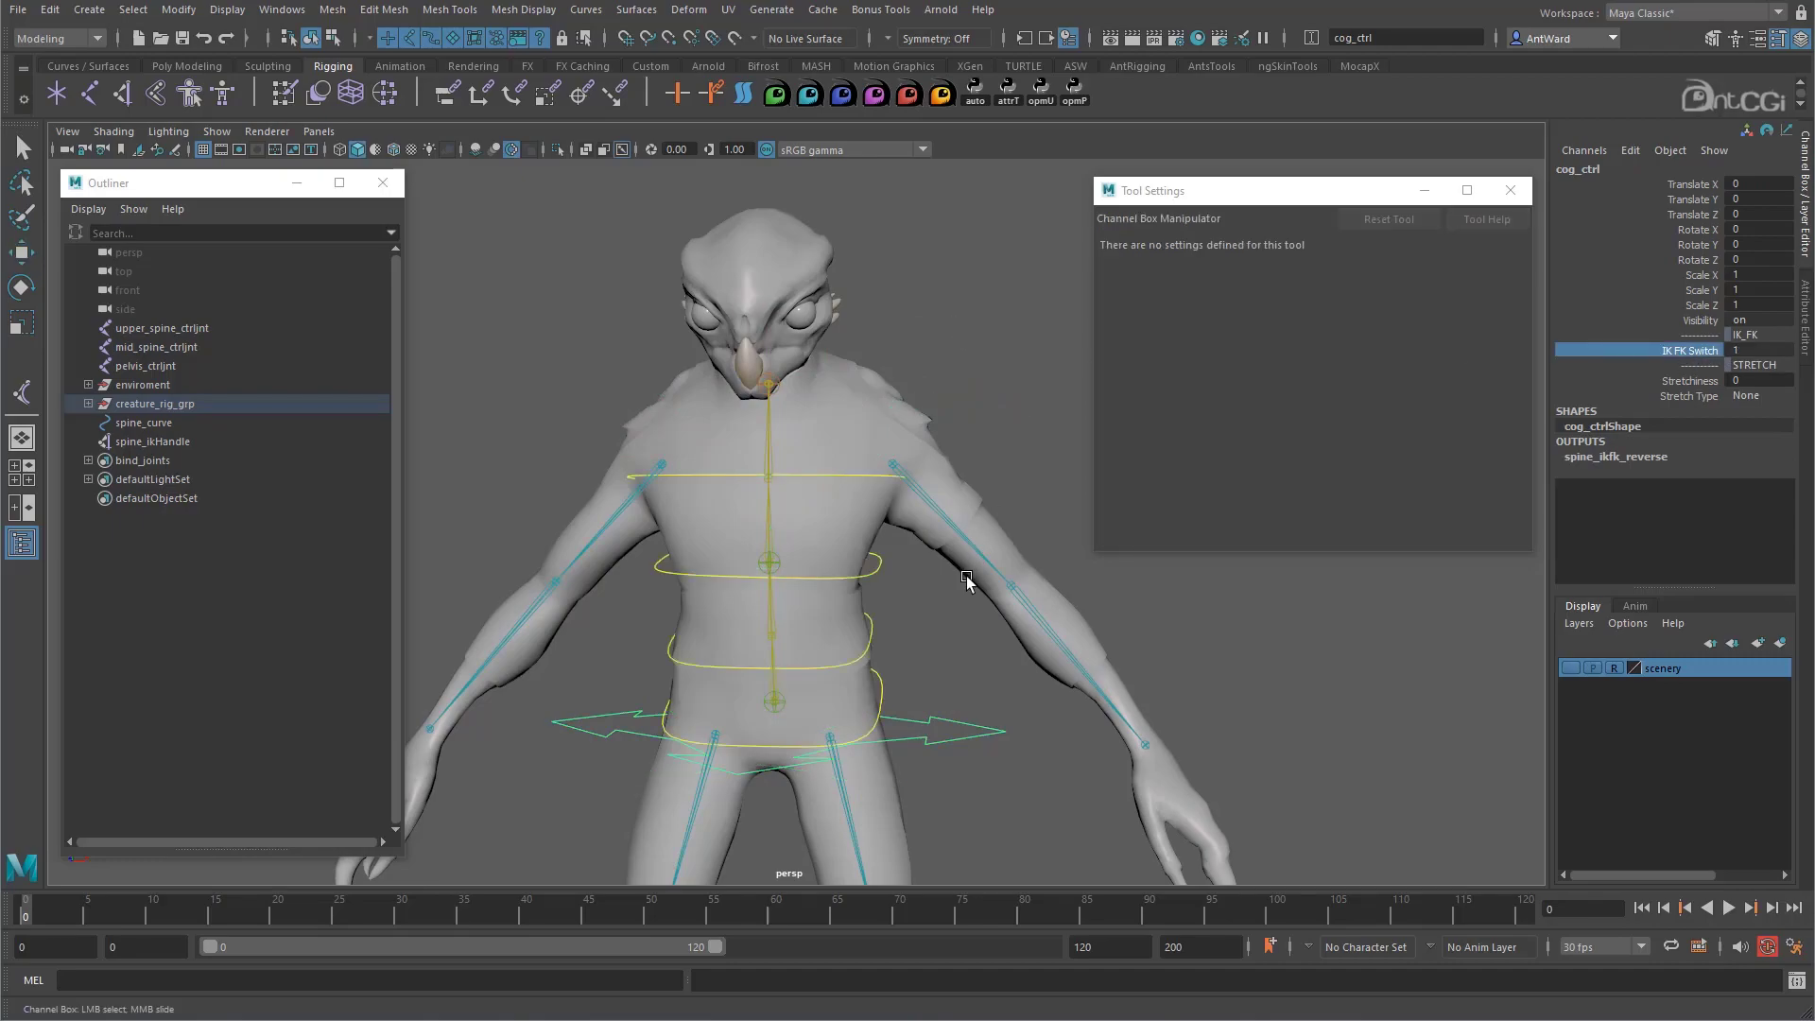
Test the FK spine by rotating its uppermost control, and undo the rotation and the IK FK switch change
{"action": "left_click", "coordinate": [877, 479]}
{"action": "key", "text": "e"}
{"action": "left_click_drag", "start_coordinate": [797, 454], "coordinate": [739, 439]}
{"action": "key", "text": "ctrl+z"}
{"action": "key", "text": "ctrl+z"}
{"action": "key", "text": "ctrl+z"}
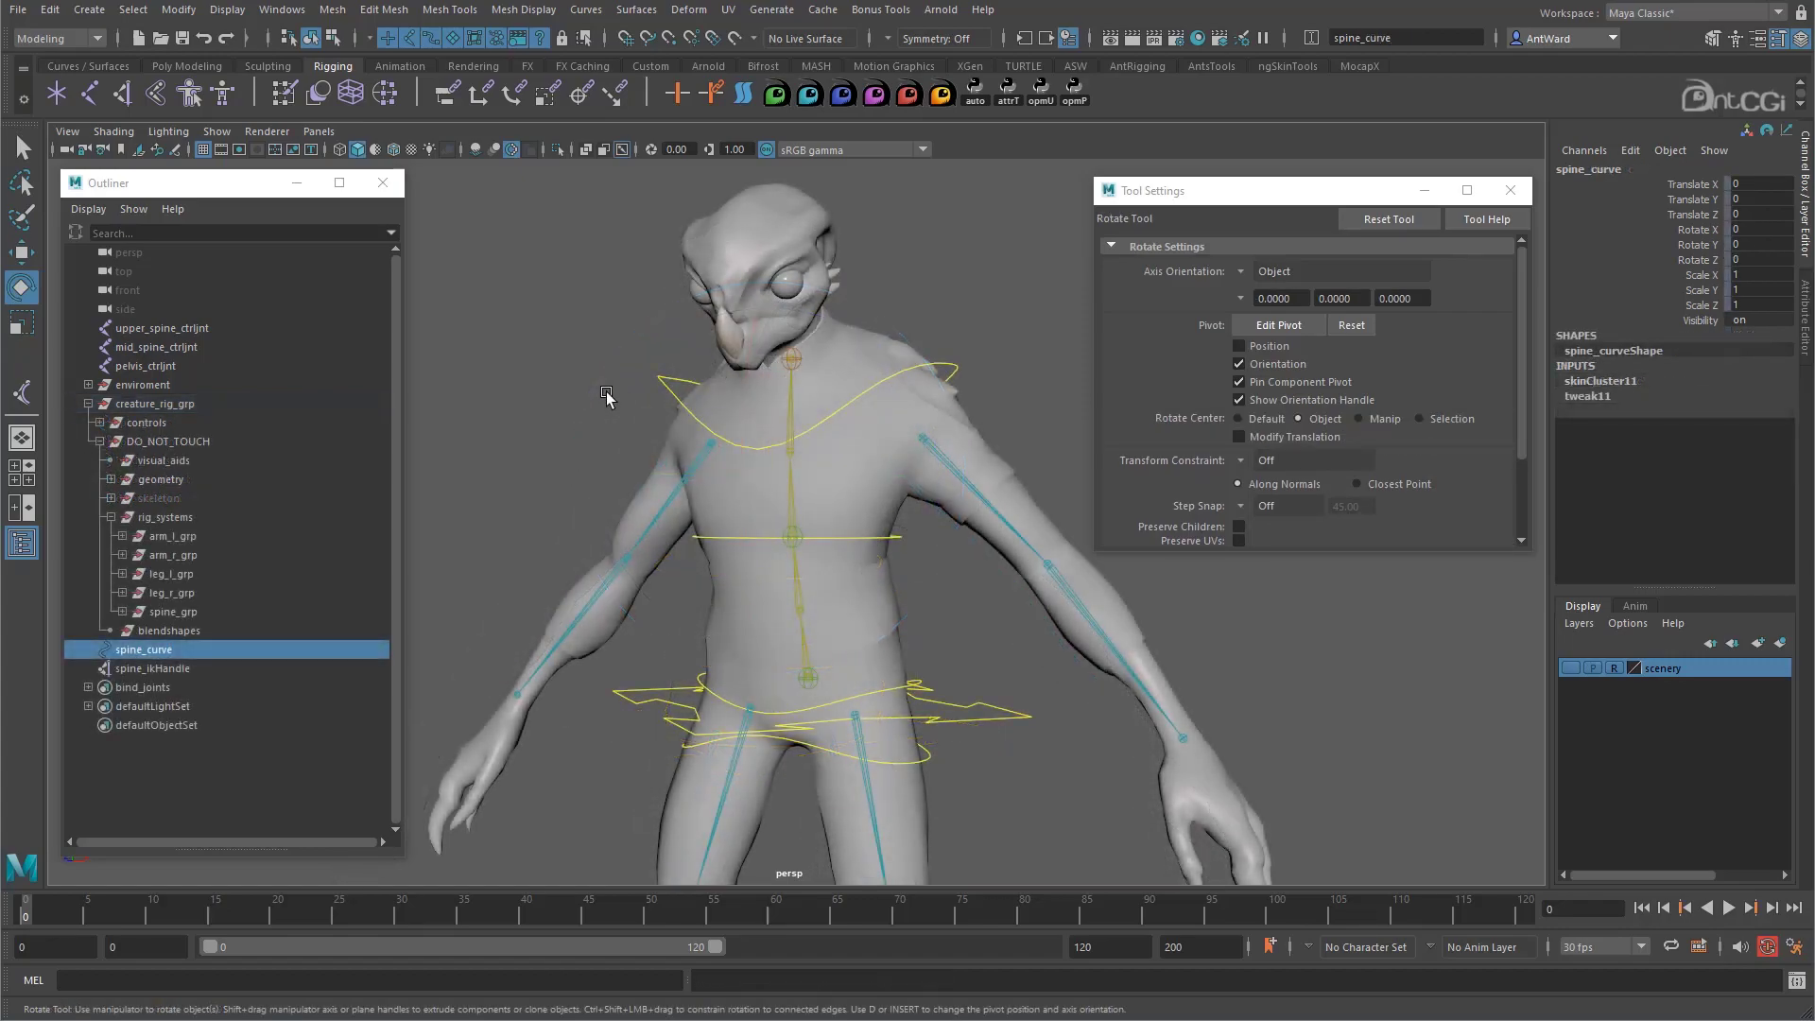
Move shoulder_ctrl about 13.9 units along X to check the spine's bend, and close the tool settings
{"action": "left_click", "coordinate": [952, 367]}
{"action": "key", "text": "w"}
{"action": "left_click_drag", "start_coordinate": [884, 355], "coordinate": [919, 373]}
{"action": "key", "text": "ctrl+z"}
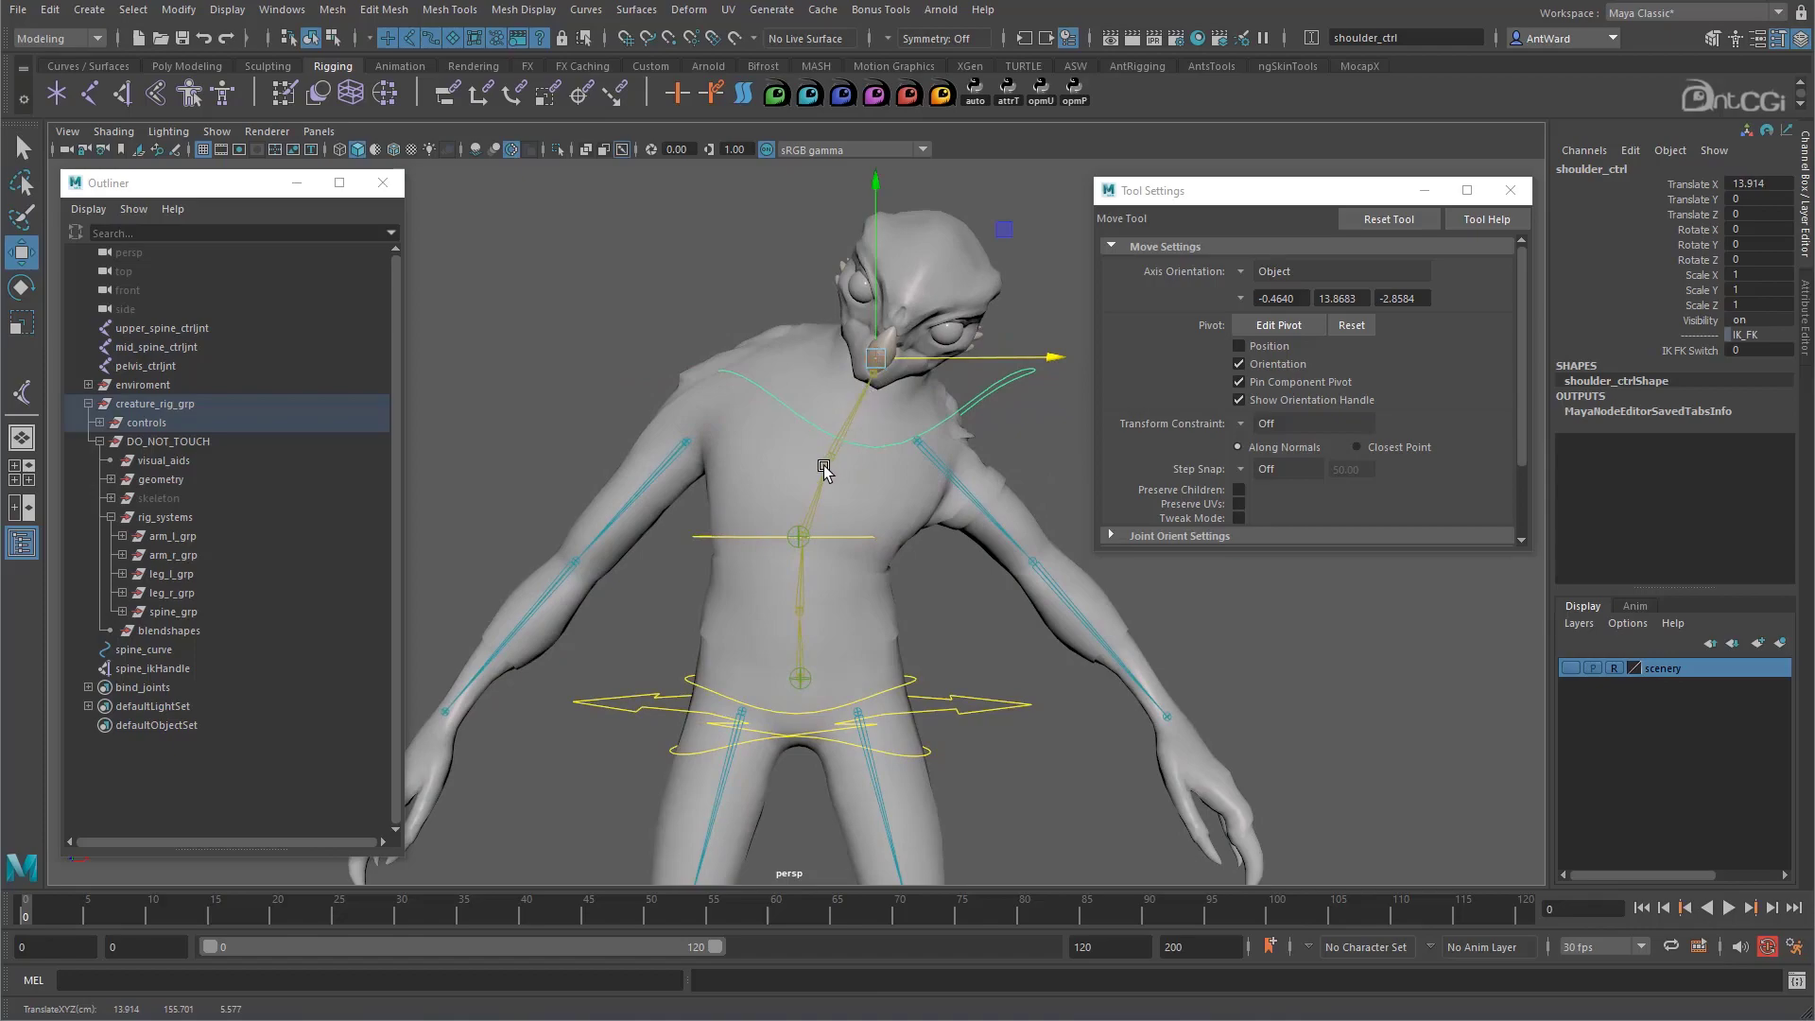
{"action": "left_click", "coordinate": [1510, 190]}
{"action": "scroll", "coordinate": [858, 403], "scroll_direction": "up", "scroll_amount": 2}
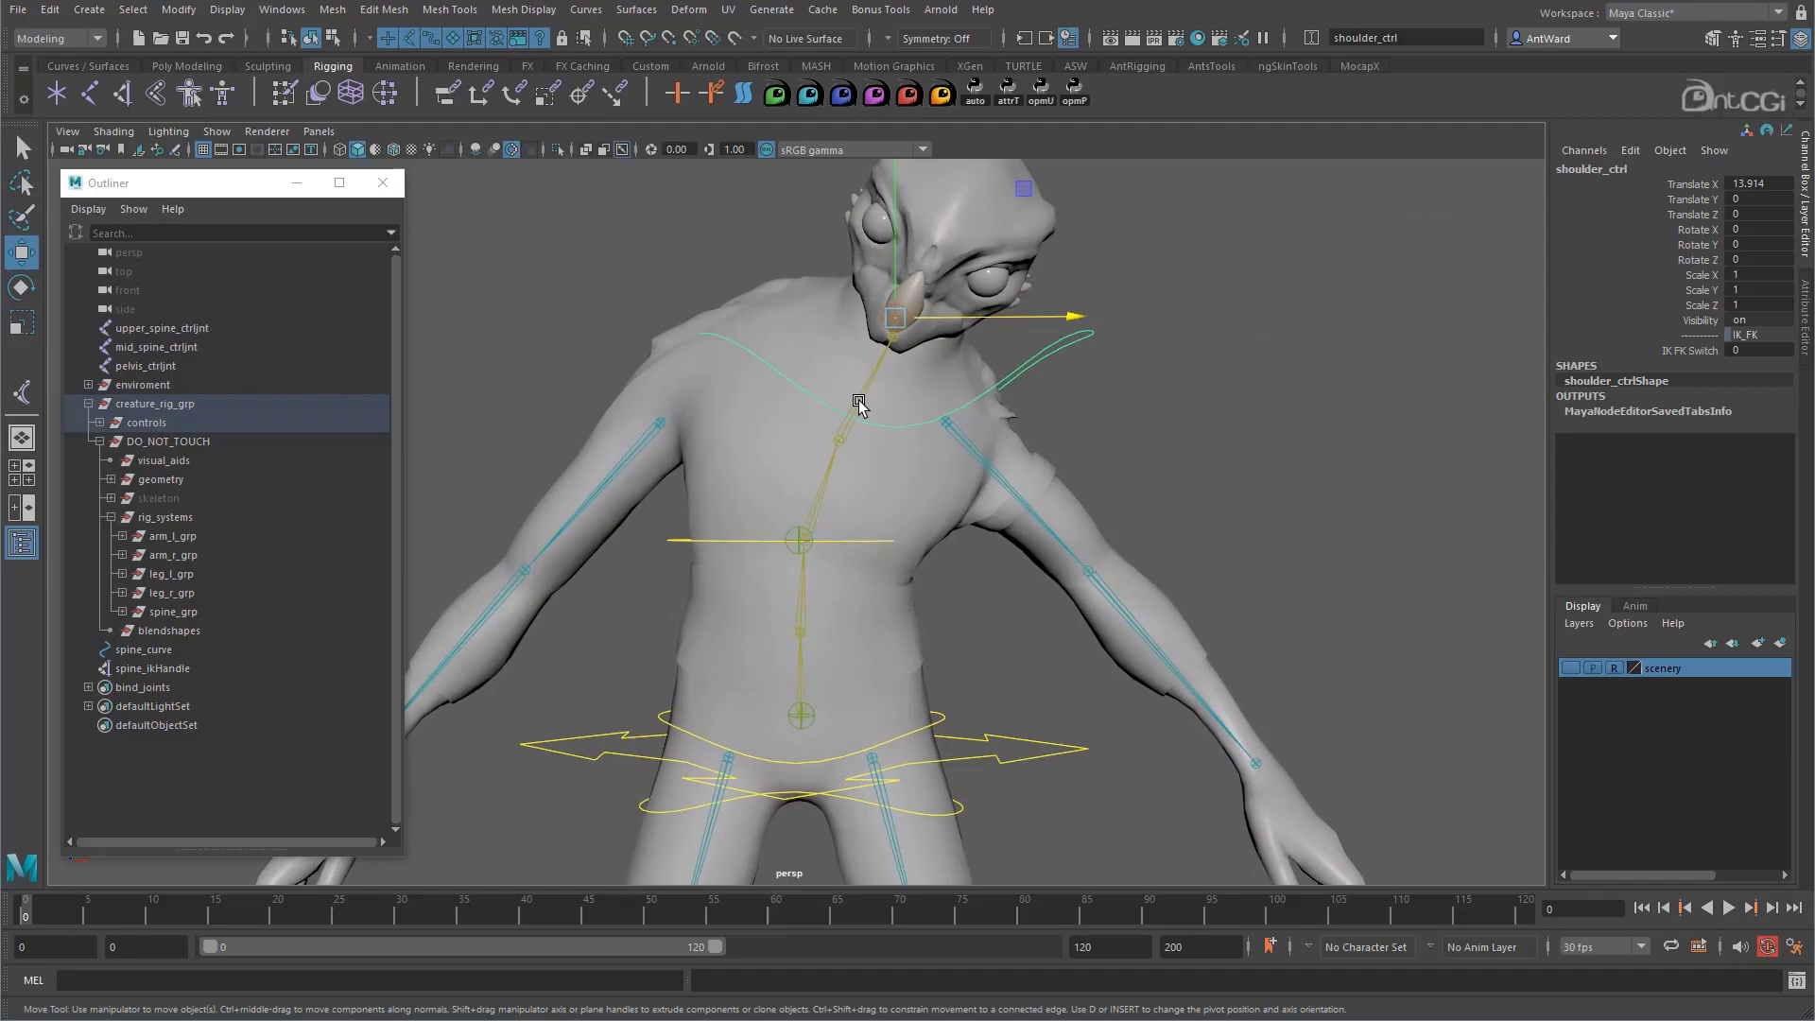
Select spine_curve, display the viewport in wireframe, and hide the joints to expose the curve
{"action": "left_click", "coordinate": [146, 649]}
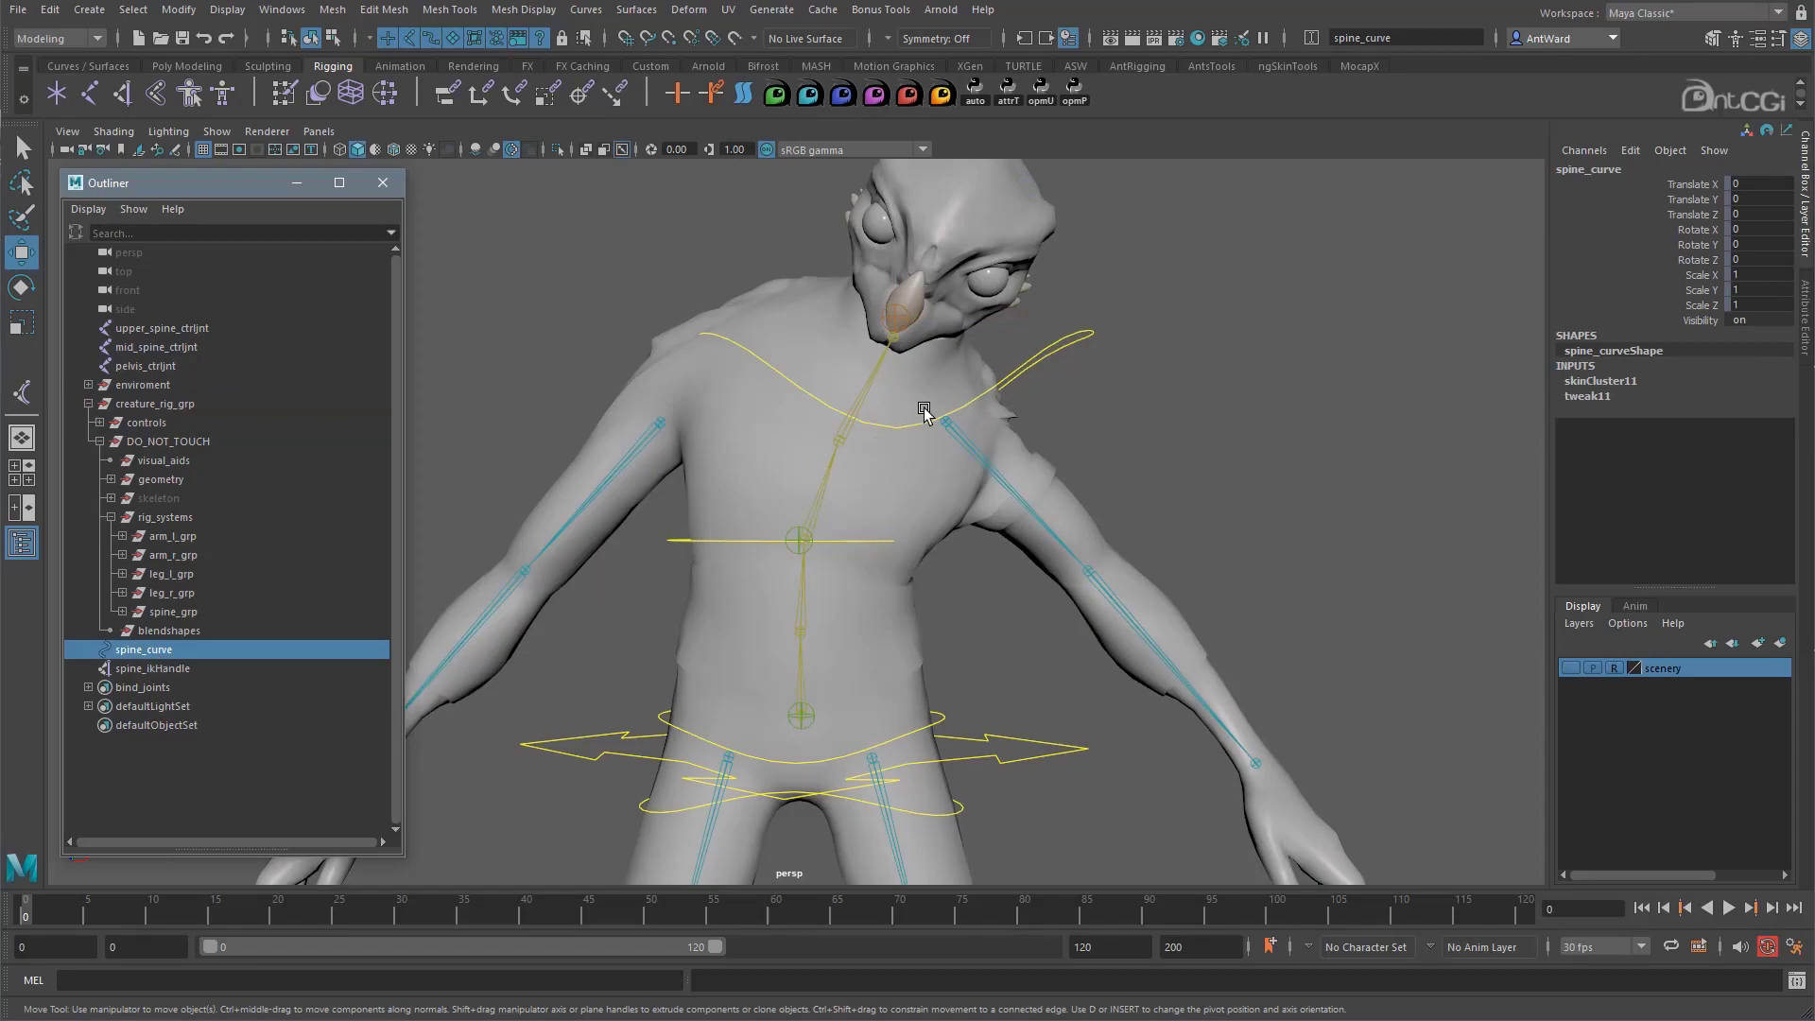
{"action": "left_click", "coordinate": [113, 131]}
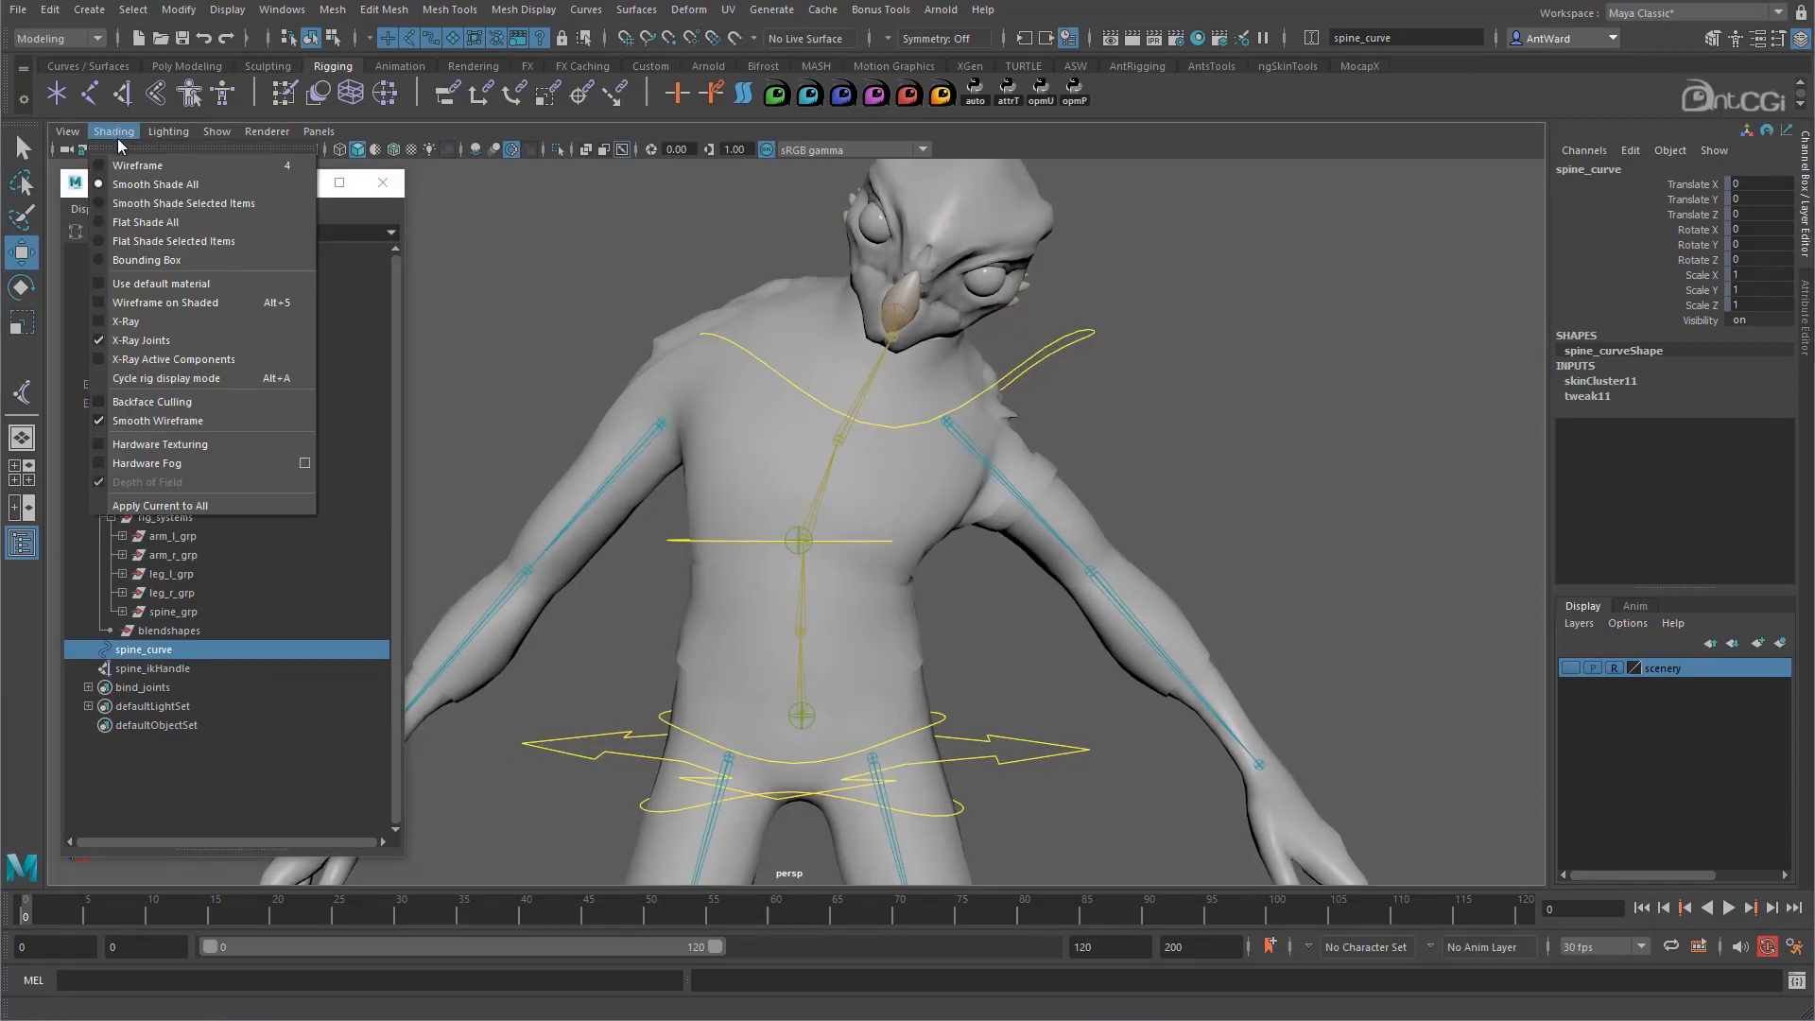
{"action": "left_click", "coordinate": [137, 165]}
{"action": "scroll", "coordinate": [1122, 519], "scroll_direction": "up", "scroll_amount": 5}
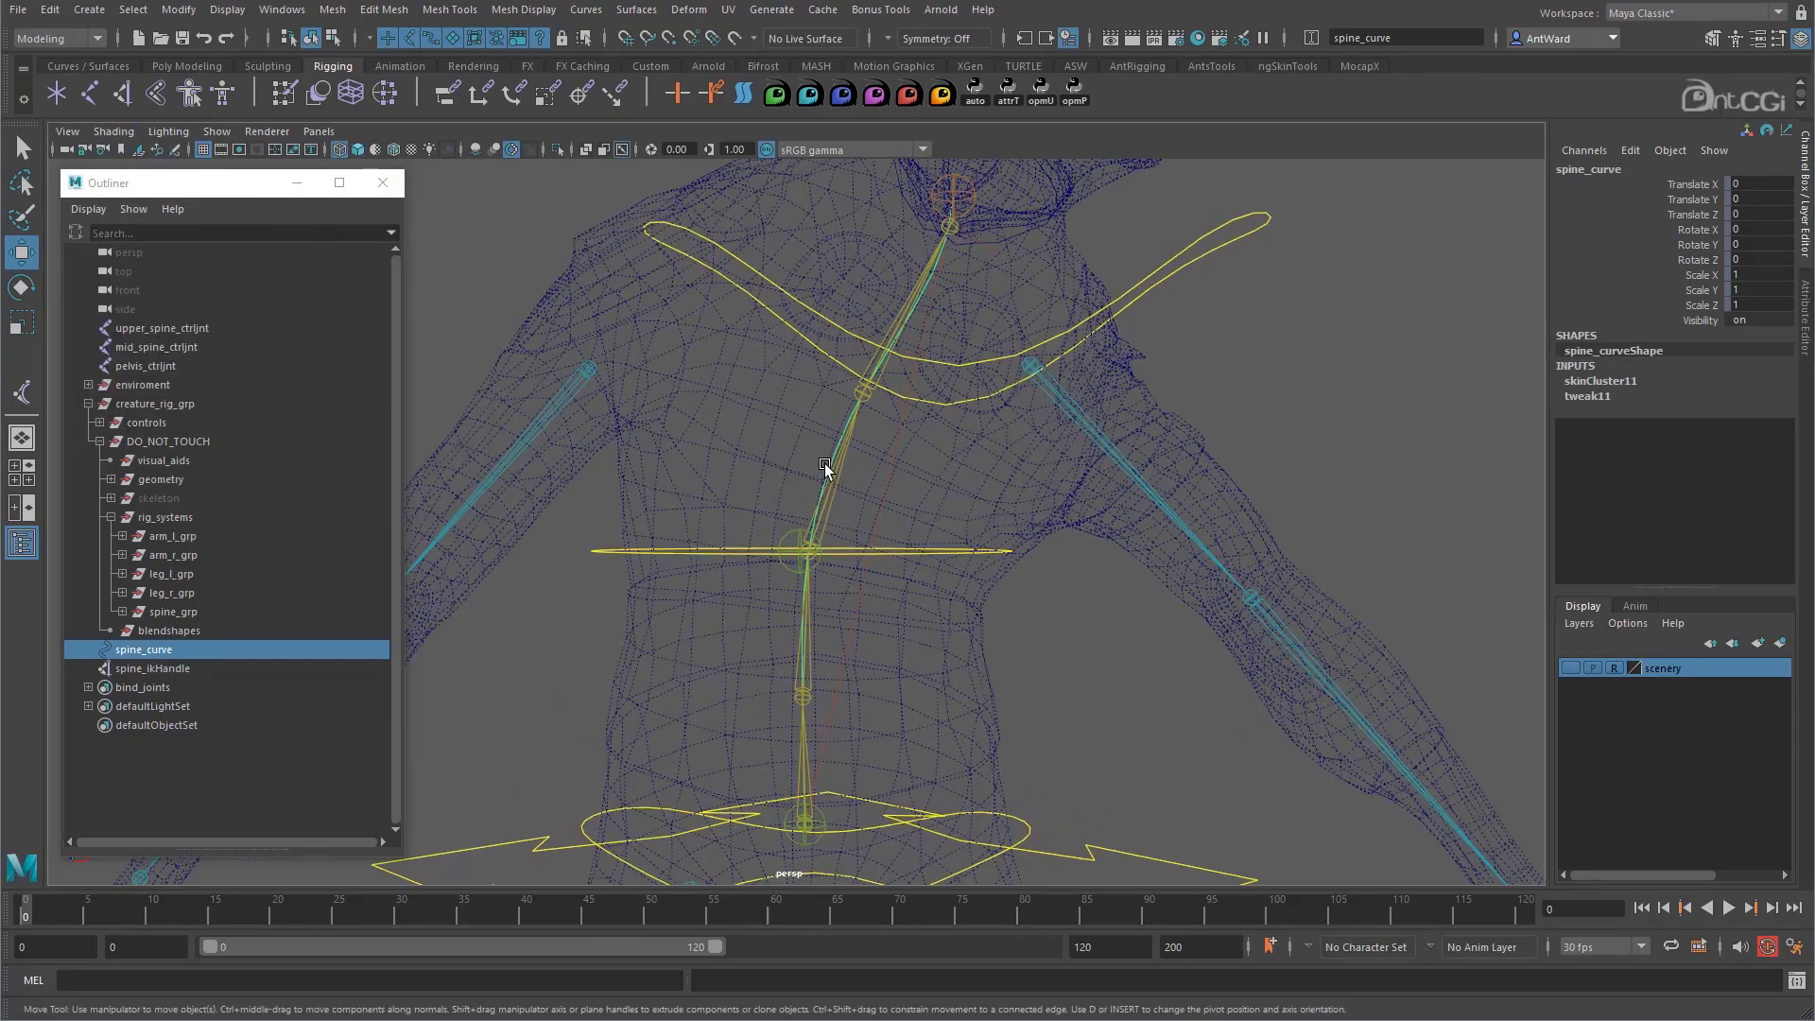
{"action": "left_click", "coordinate": [217, 131]}
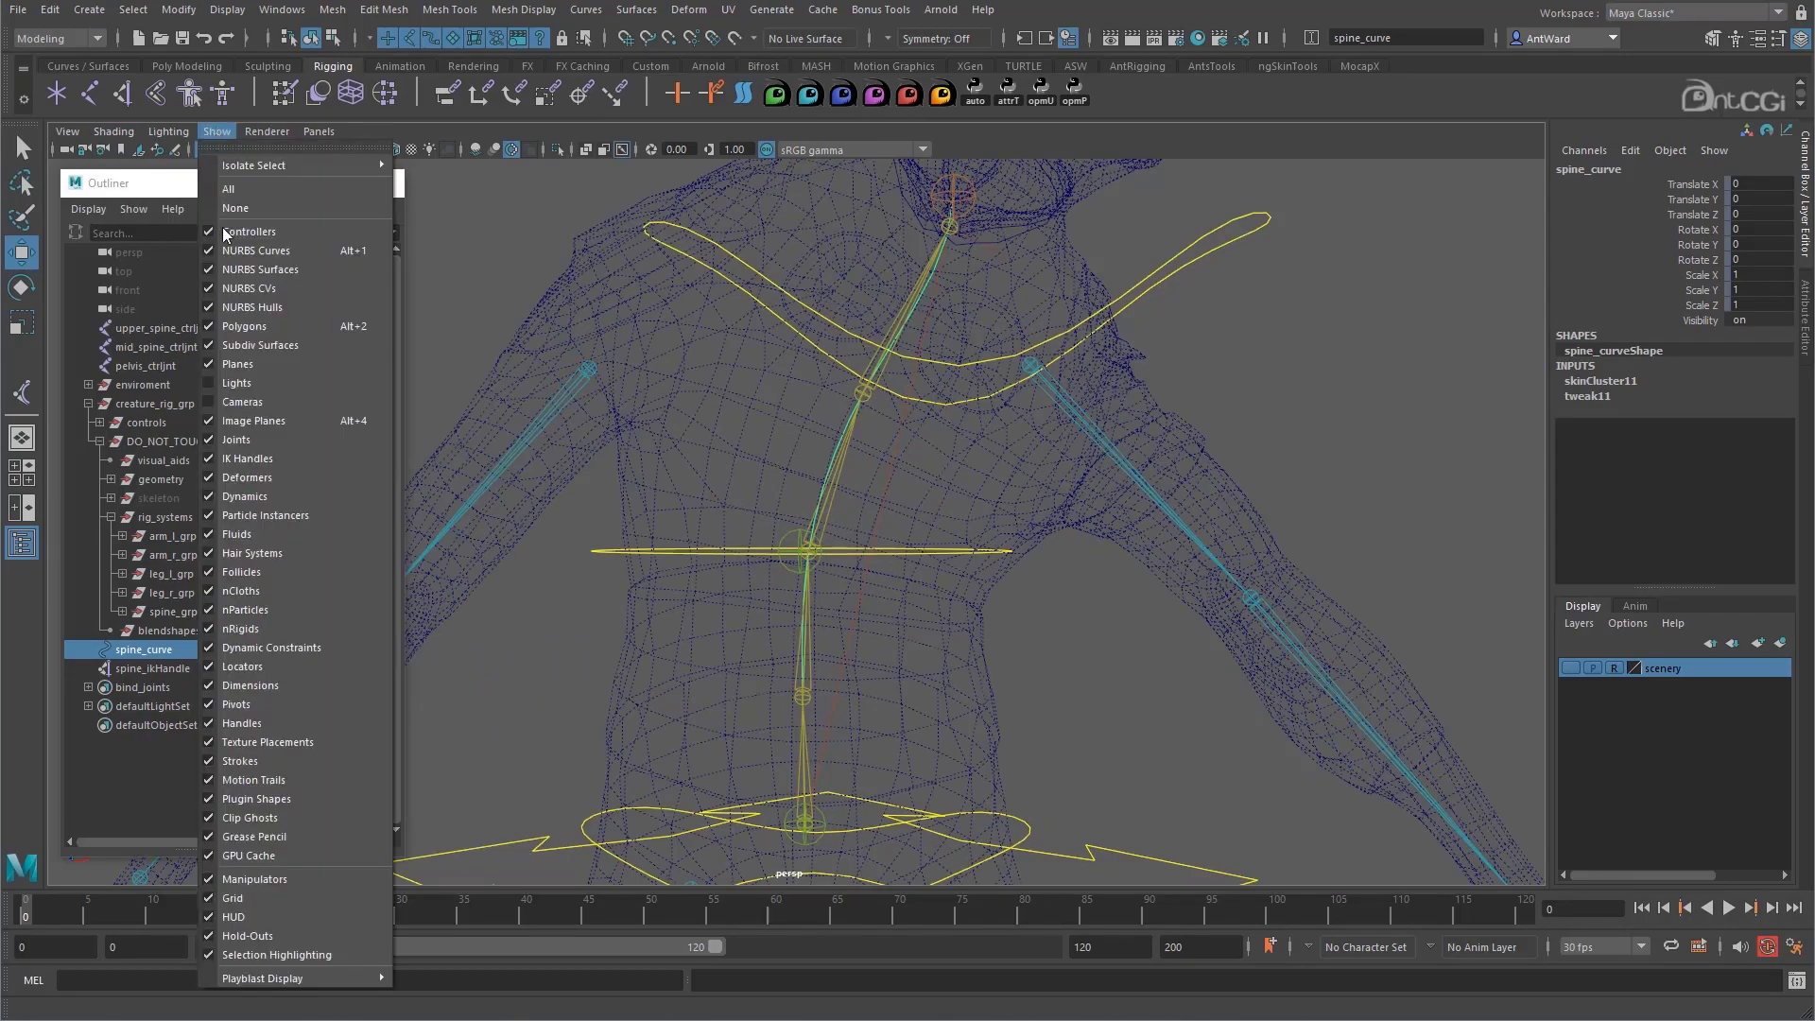
{"action": "left_click", "coordinate": [237, 440]}
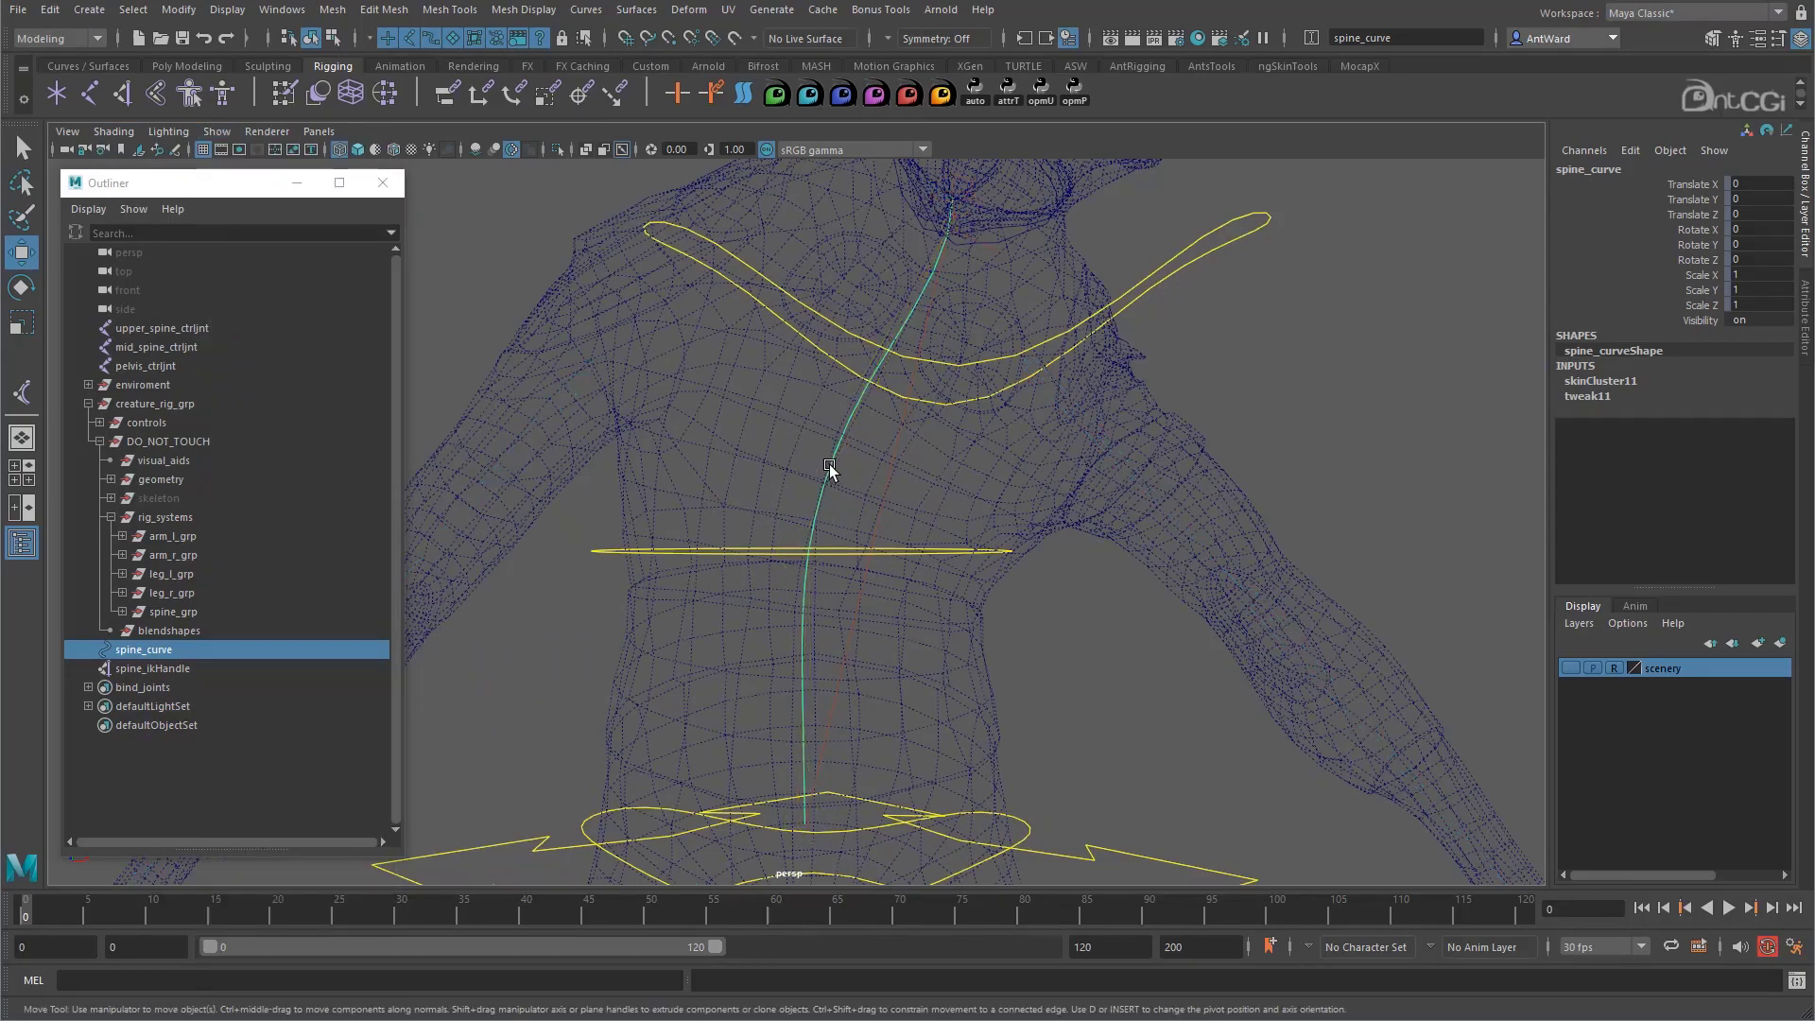
Select the three uppermost control vertices of spine_curve, cv[4] to cv[6]
{"action": "right_click", "coordinate": [839, 458]}
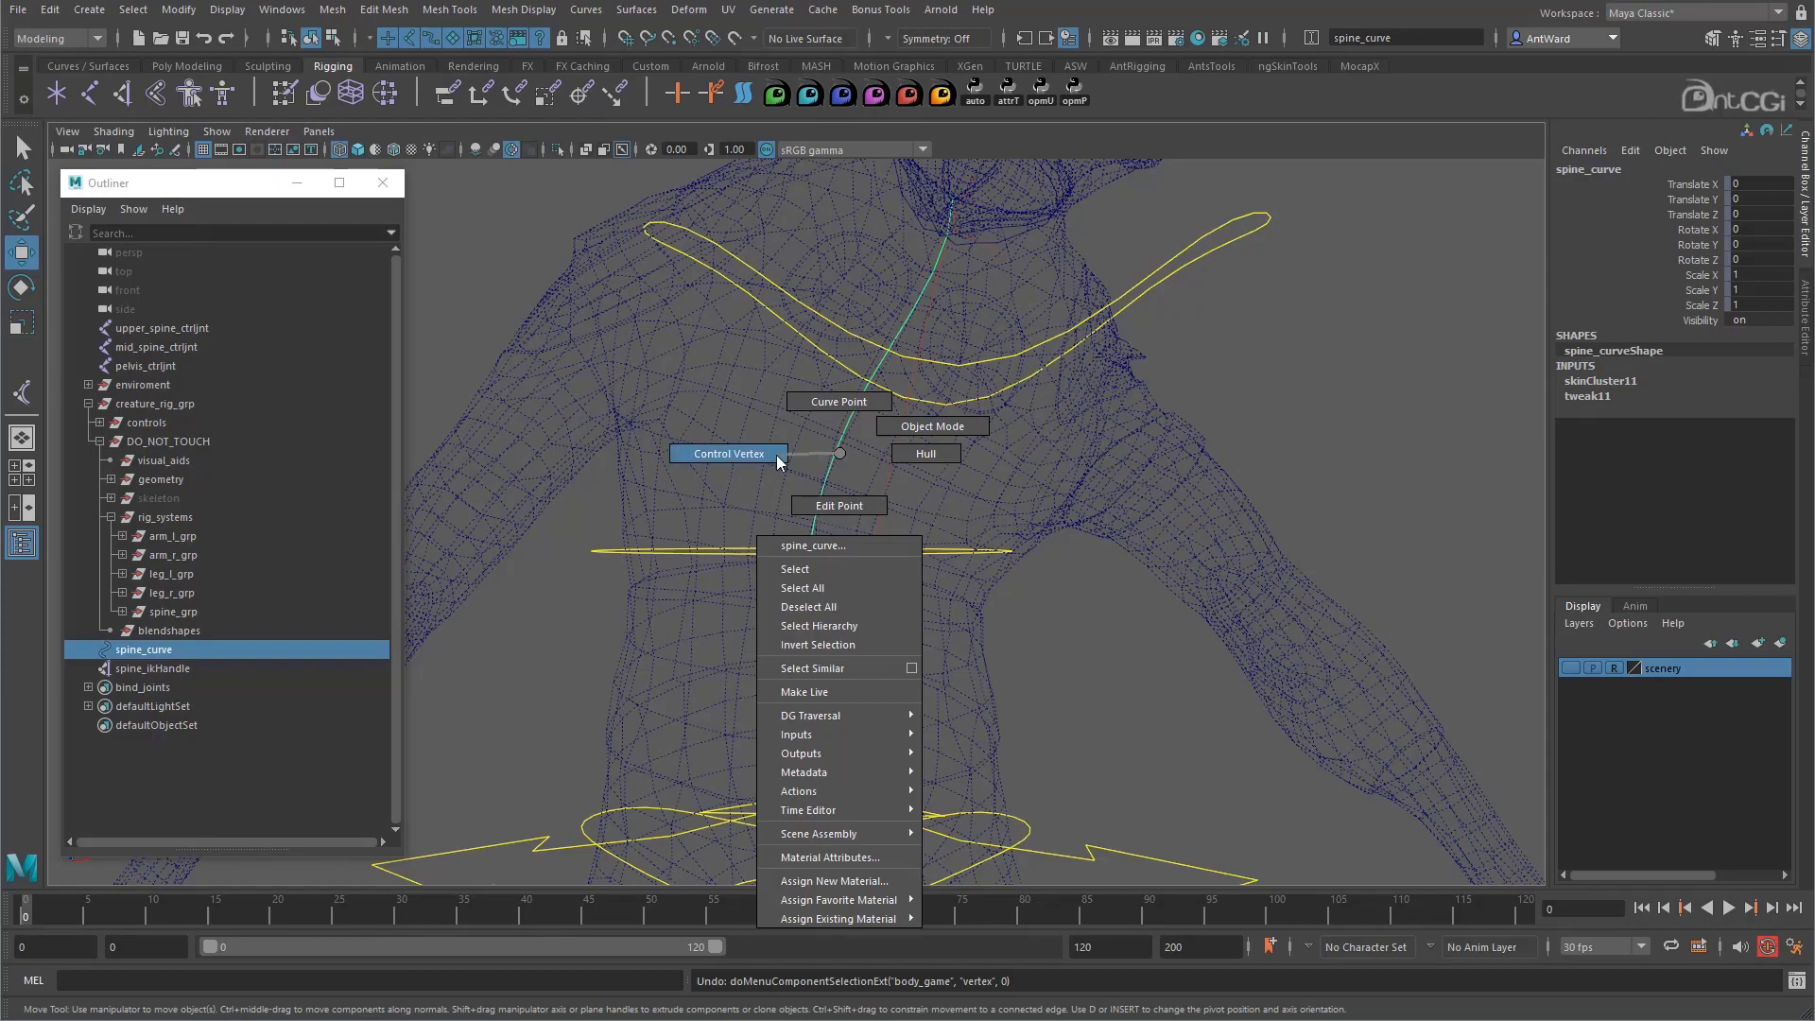
{"action": "left_click", "coordinate": [729, 453]}
{"action": "left_click_drag", "start_coordinate": [964, 296], "coordinate": [922, 257], "text": "alt"}
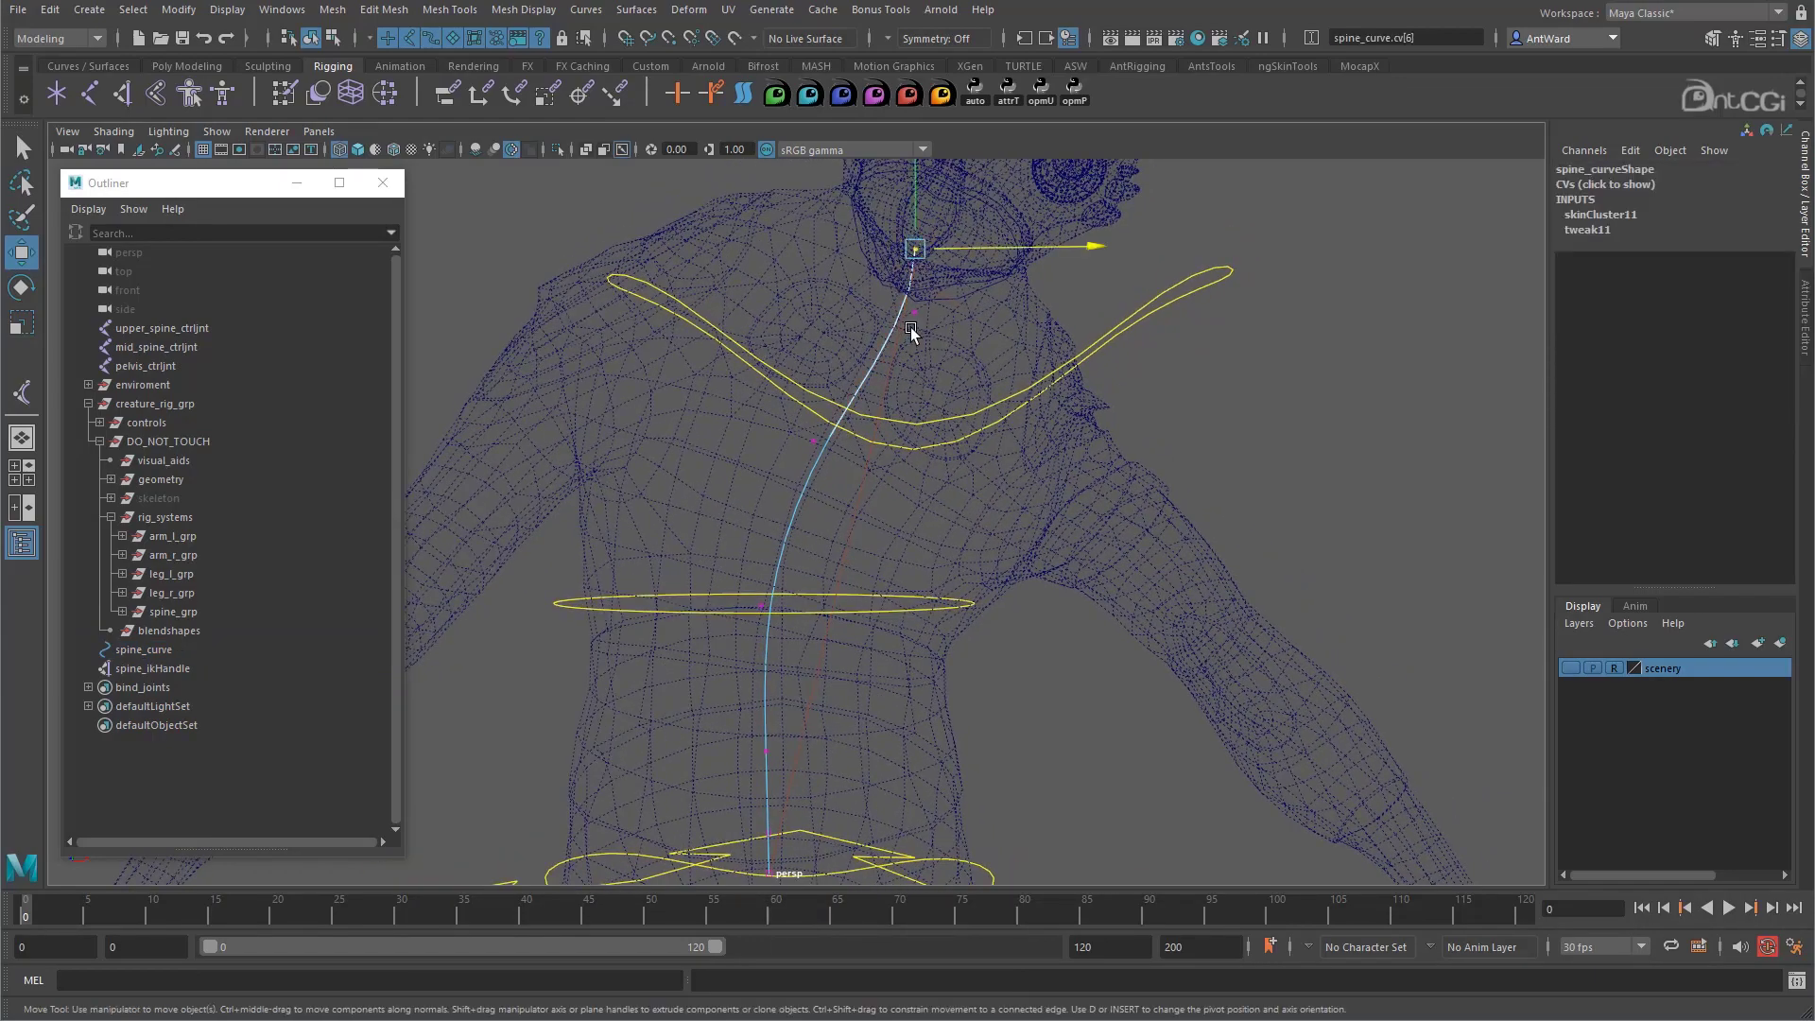
{"action": "left_click", "coordinate": [912, 309], "text": "shift"}
{"action": "left_click", "coordinate": [818, 445], "text": "shift"}
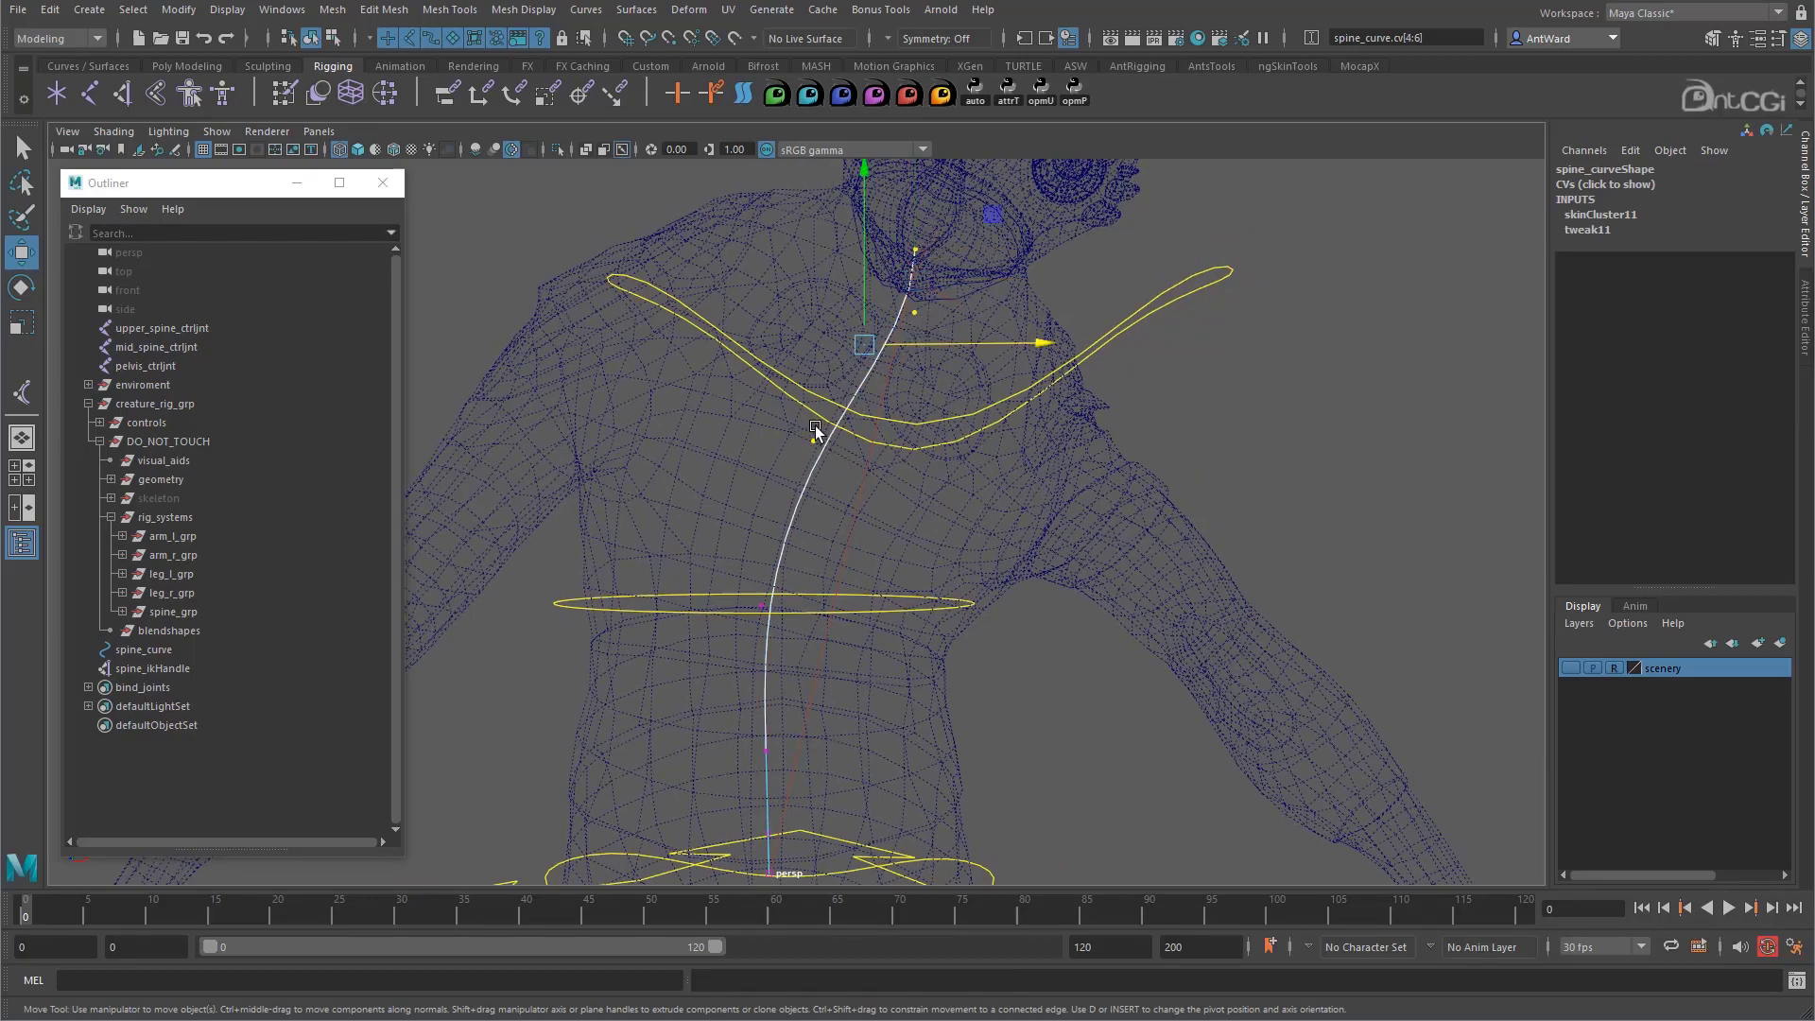
Set the upper_spine_ctrljnt smooth skin weights of cv[4], cv[5] and cv[6] to 1 in the Component Editor
{"action": "left_click", "coordinate": [281, 9]}
{"action": "mouse_move", "coordinate": [383, 75]}
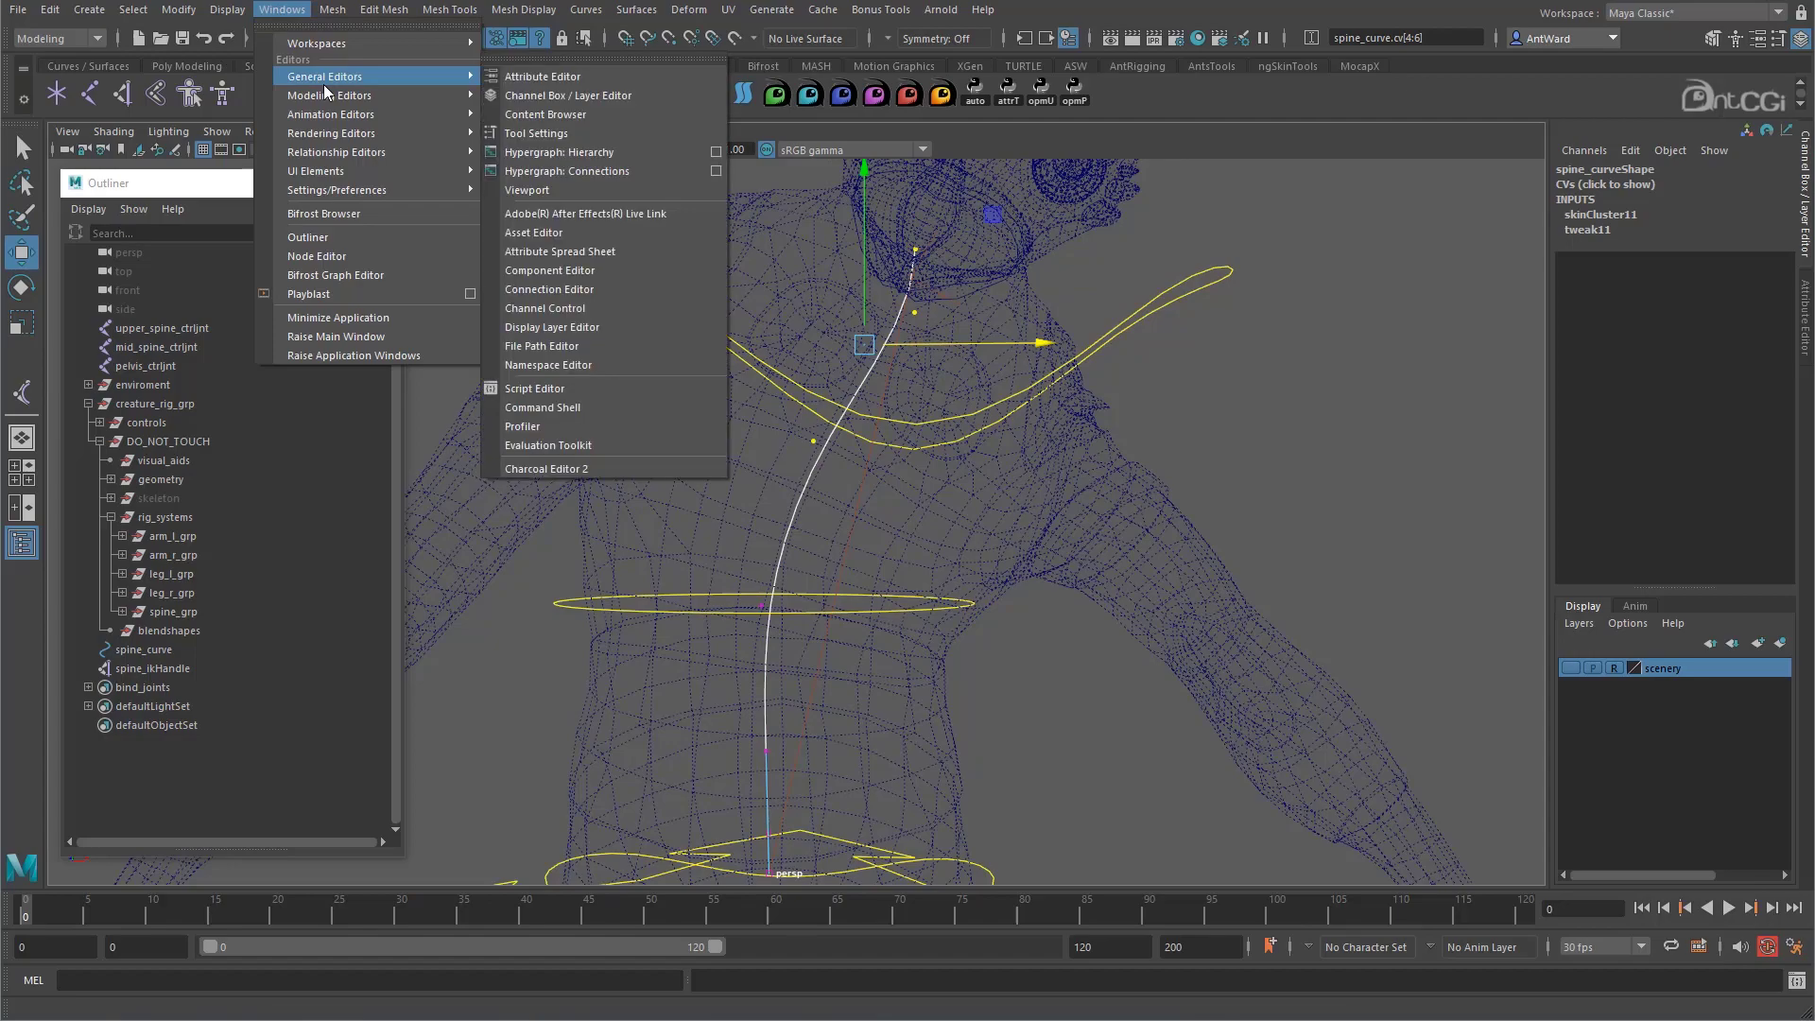
{"action": "left_click", "coordinate": [550, 270]}
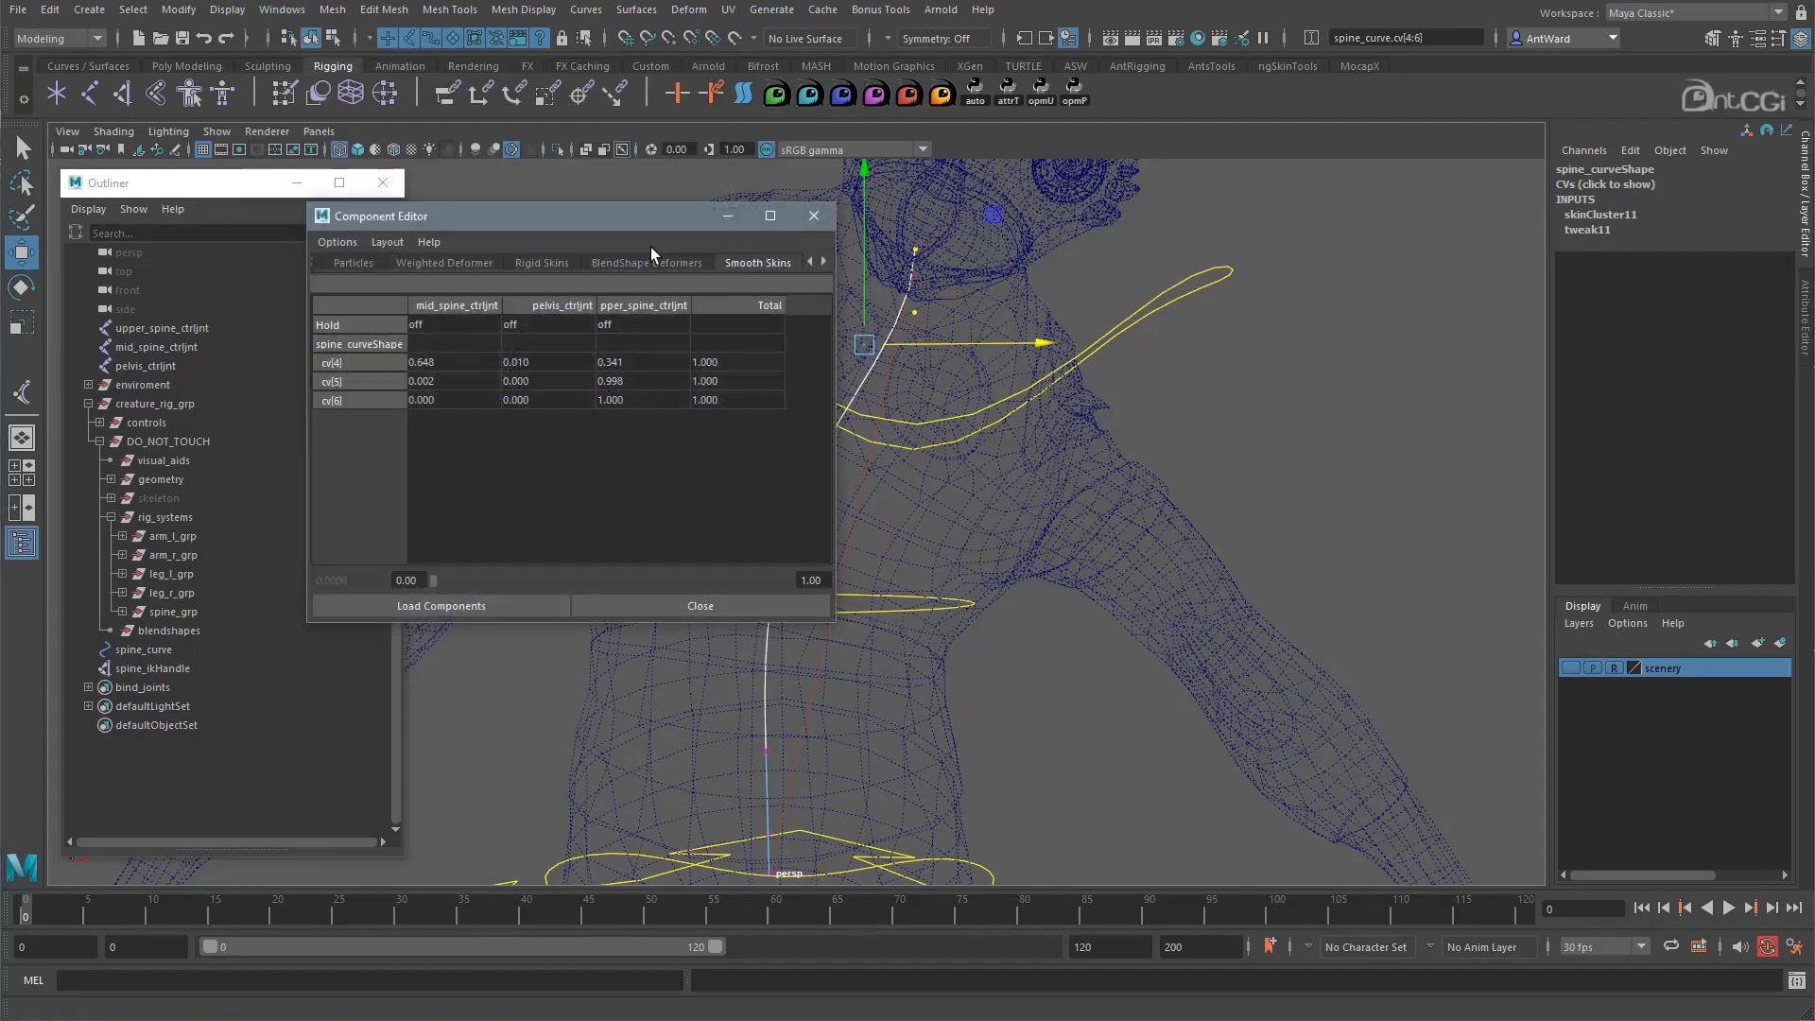
{"action": "left_click_drag", "start_coordinate": [629, 230], "coordinate": [1295, 284]}
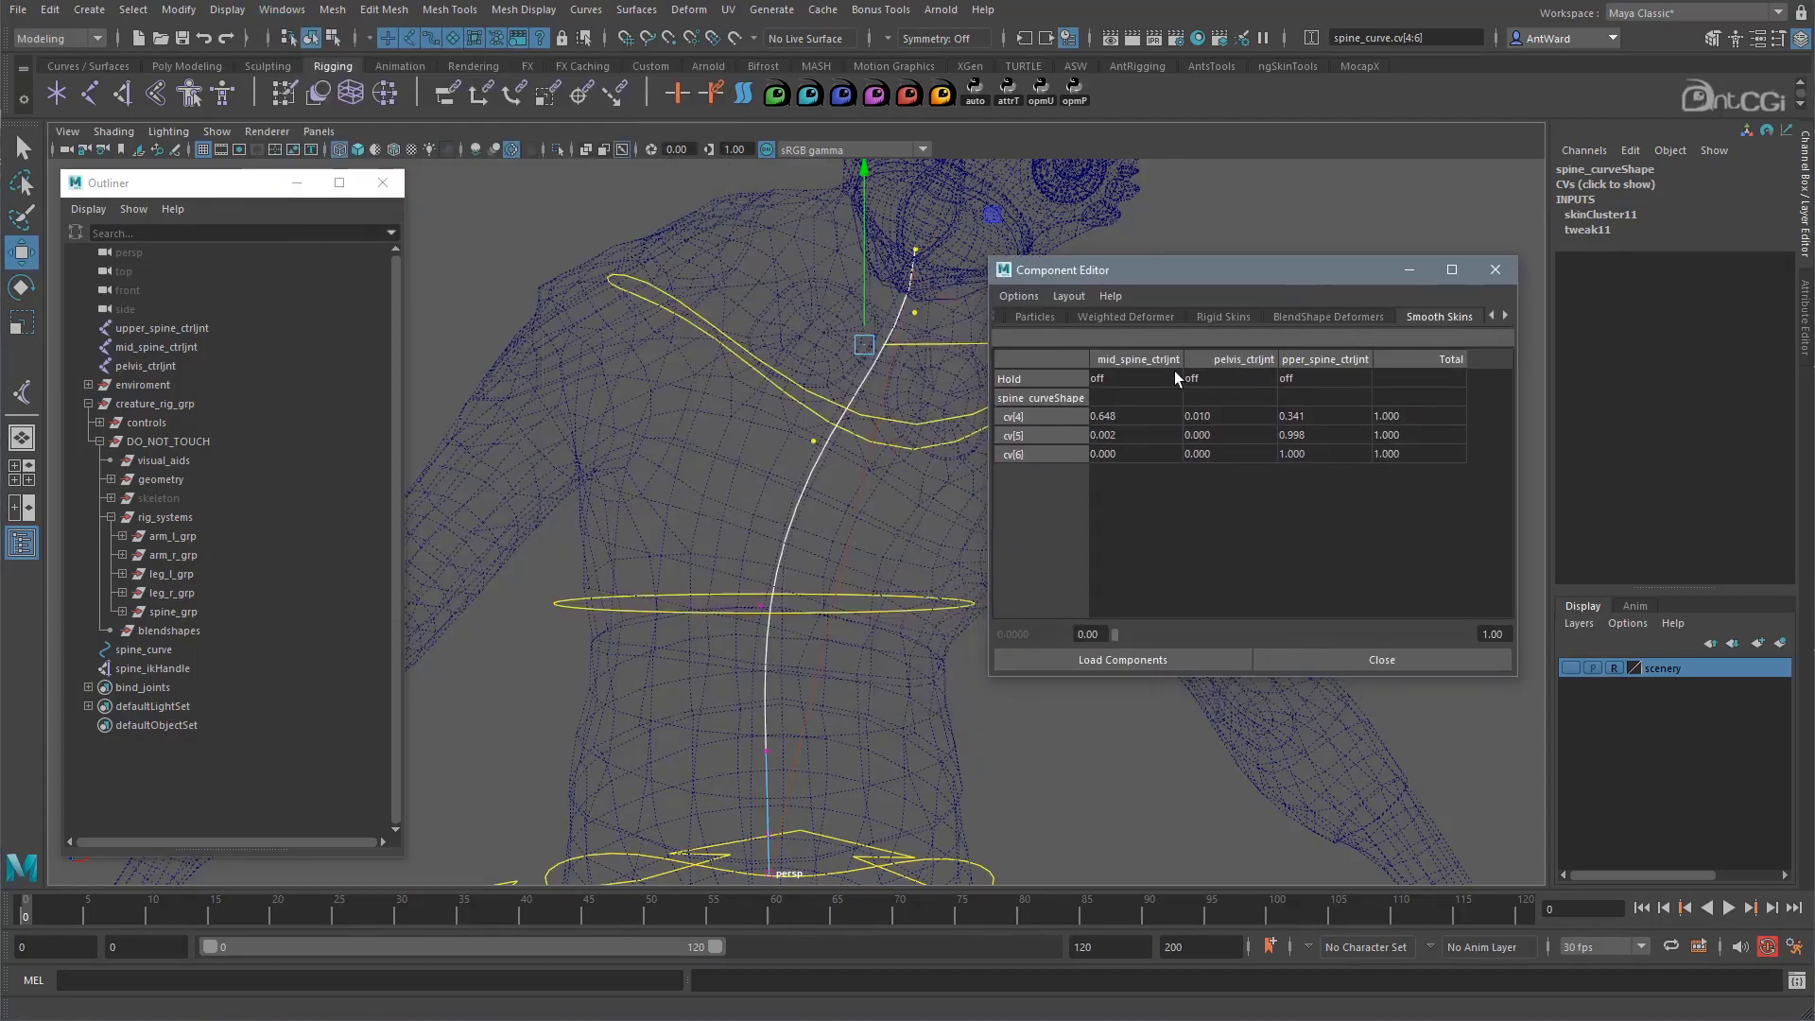
{"action": "left_click_drag", "start_coordinate": [1278, 363], "coordinate": [1423, 363]}
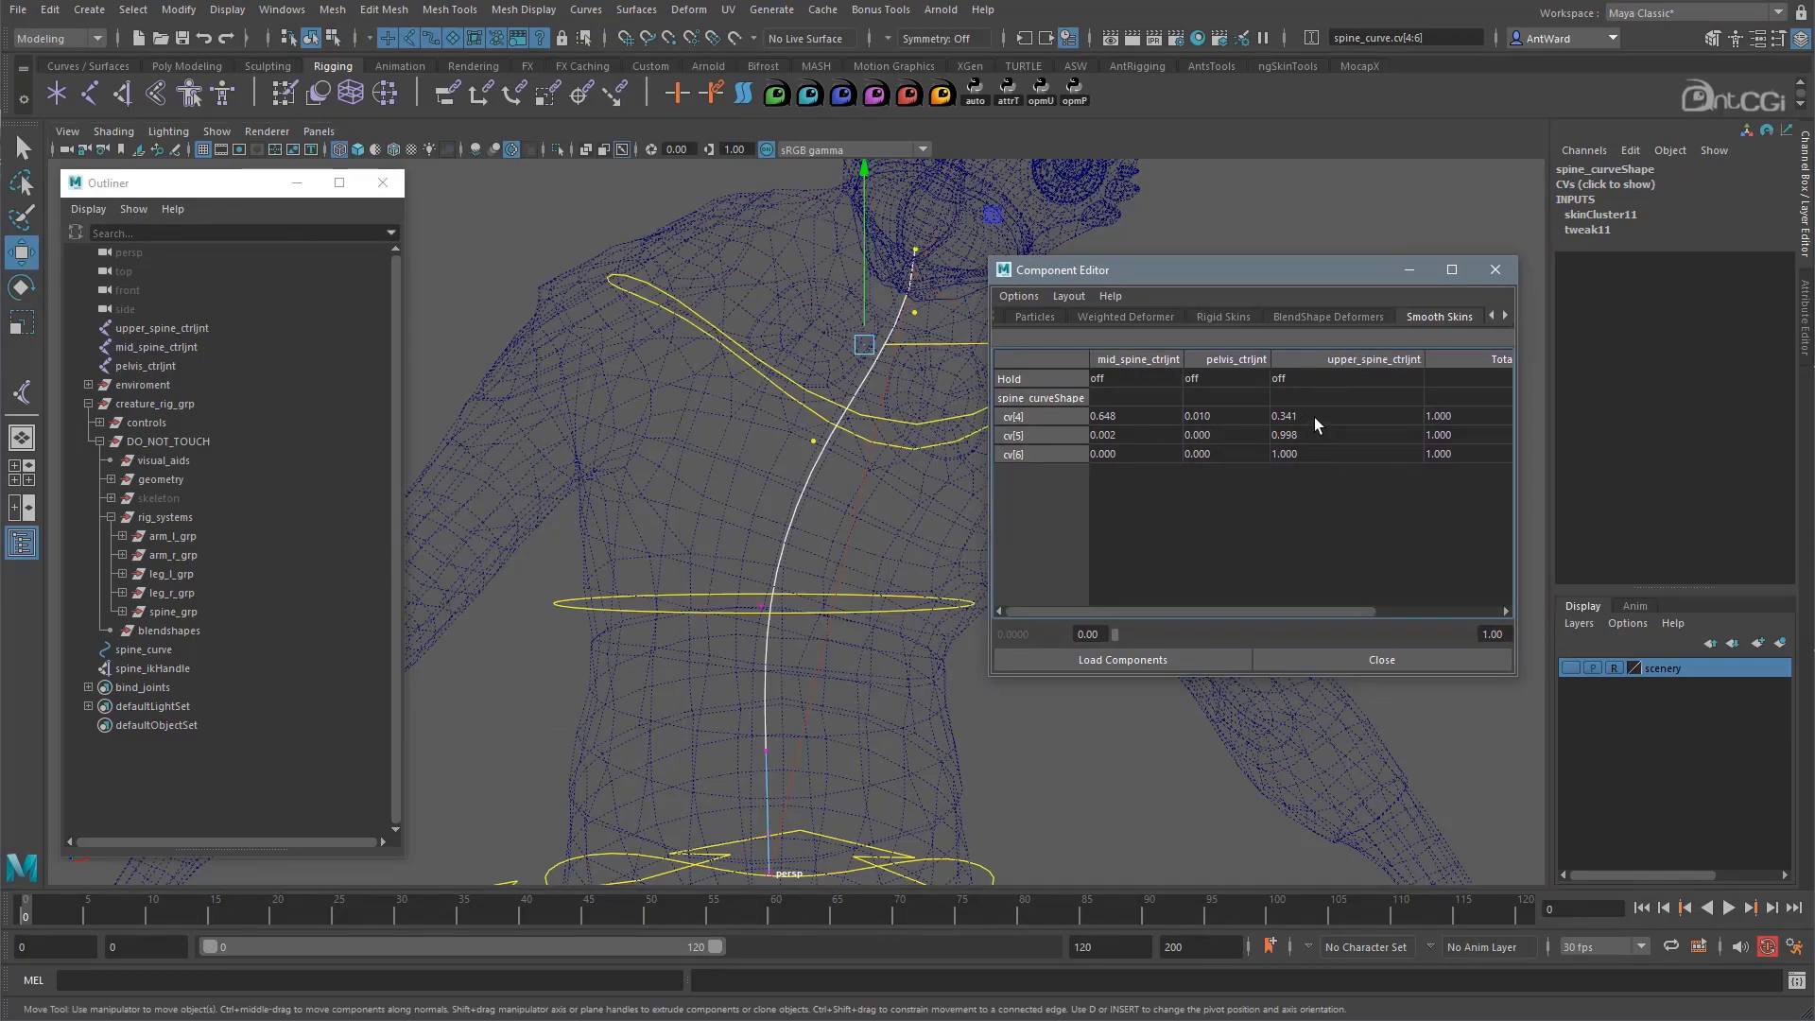
{"action": "left_click_drag", "start_coordinate": [1315, 417], "coordinate": [1319, 456]}
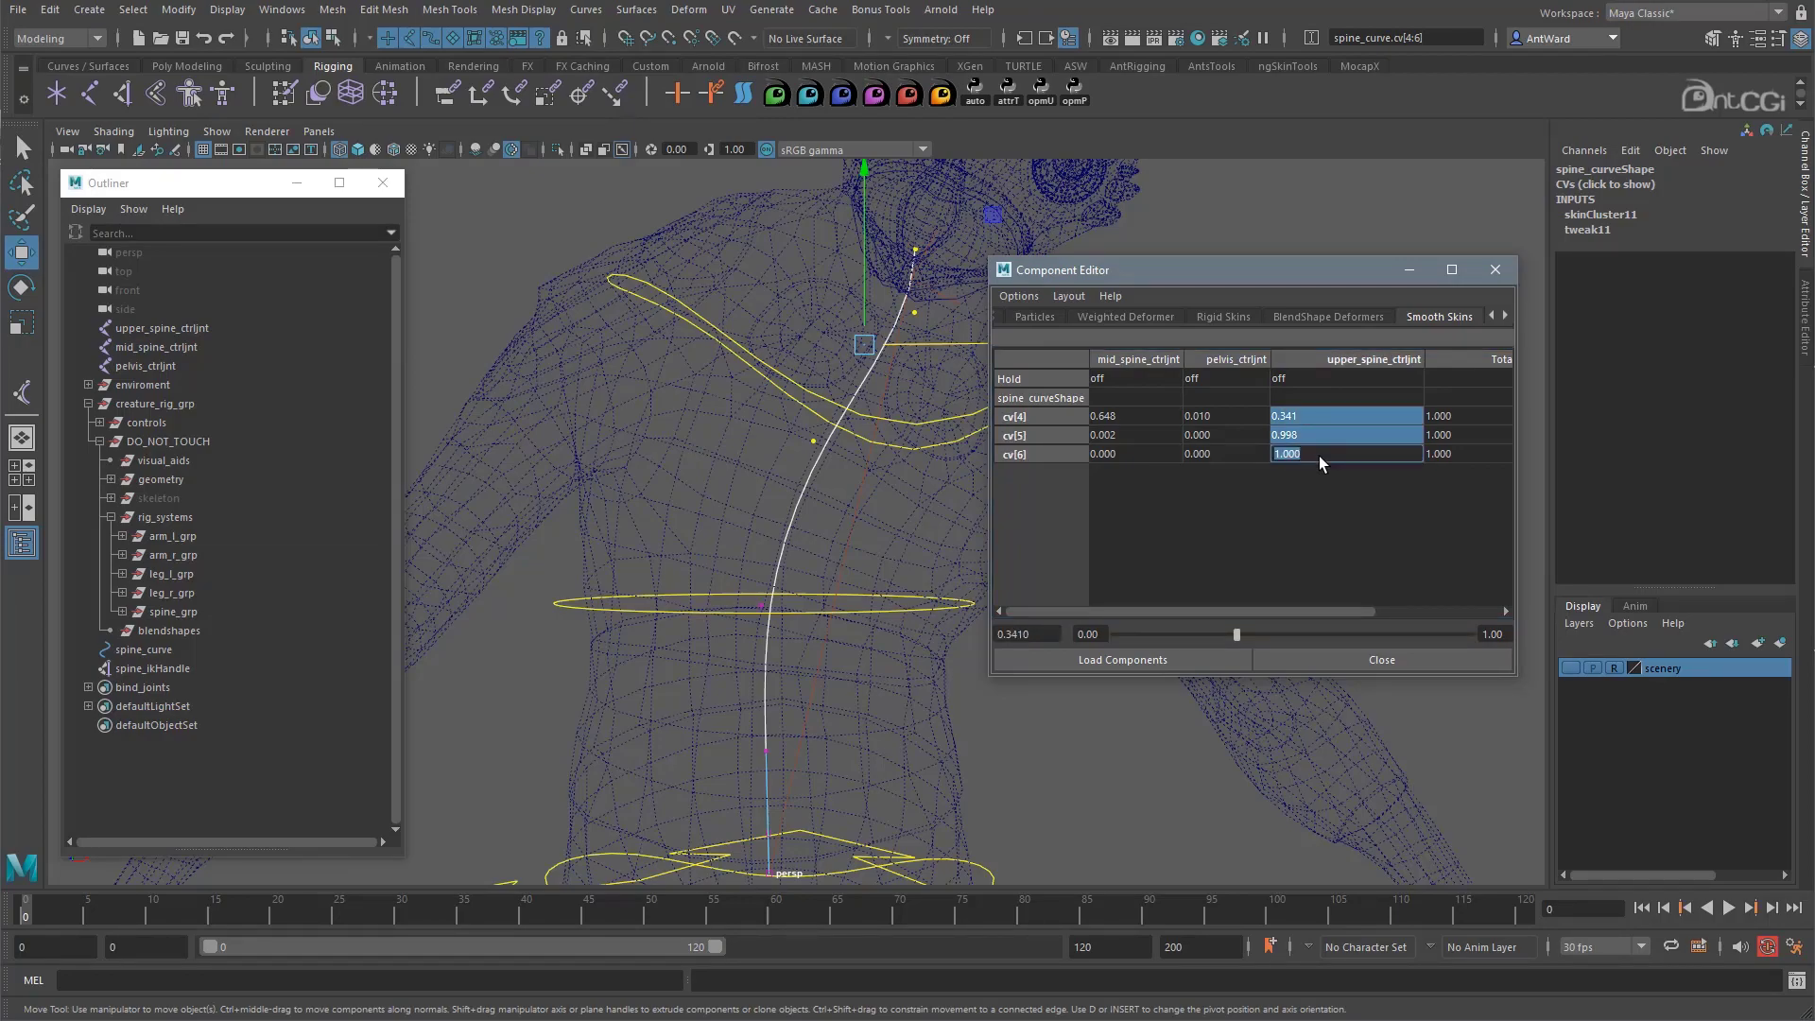
{"action": "type", "text": "1"}
{"action": "key", "text": "Return"}
{"action": "left_click", "coordinate": [1495, 270]}
Return the viewport to smooth shading, and test the spine bend by moving shoulder_ctrl to about 8.9 along X
{"action": "right_click_drag", "start_coordinate": [1026, 478], "coordinate": [899, 469], "text": "alt"}
{"action": "left_click_drag", "start_coordinate": [1062, 335], "coordinate": [1098, 378]}
{"action": "left_click", "coordinate": [227, 134]}
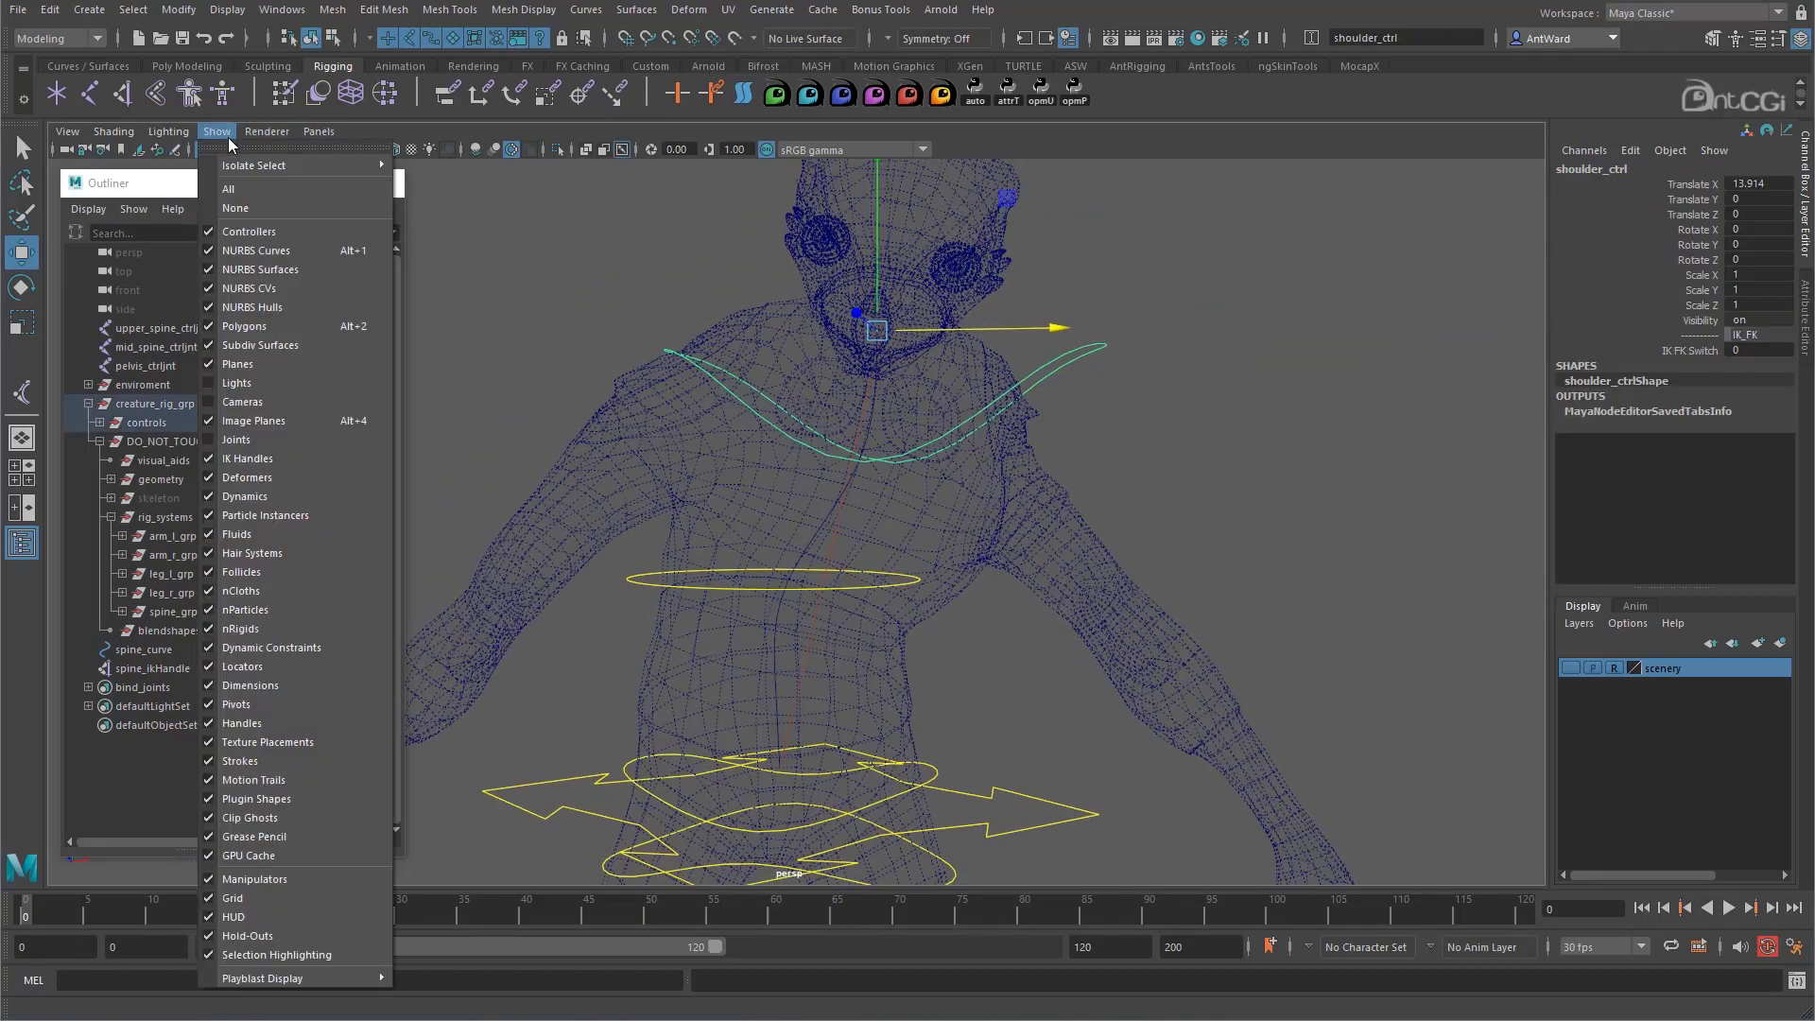
{"action": "mouse_move", "coordinate": [114, 132]}
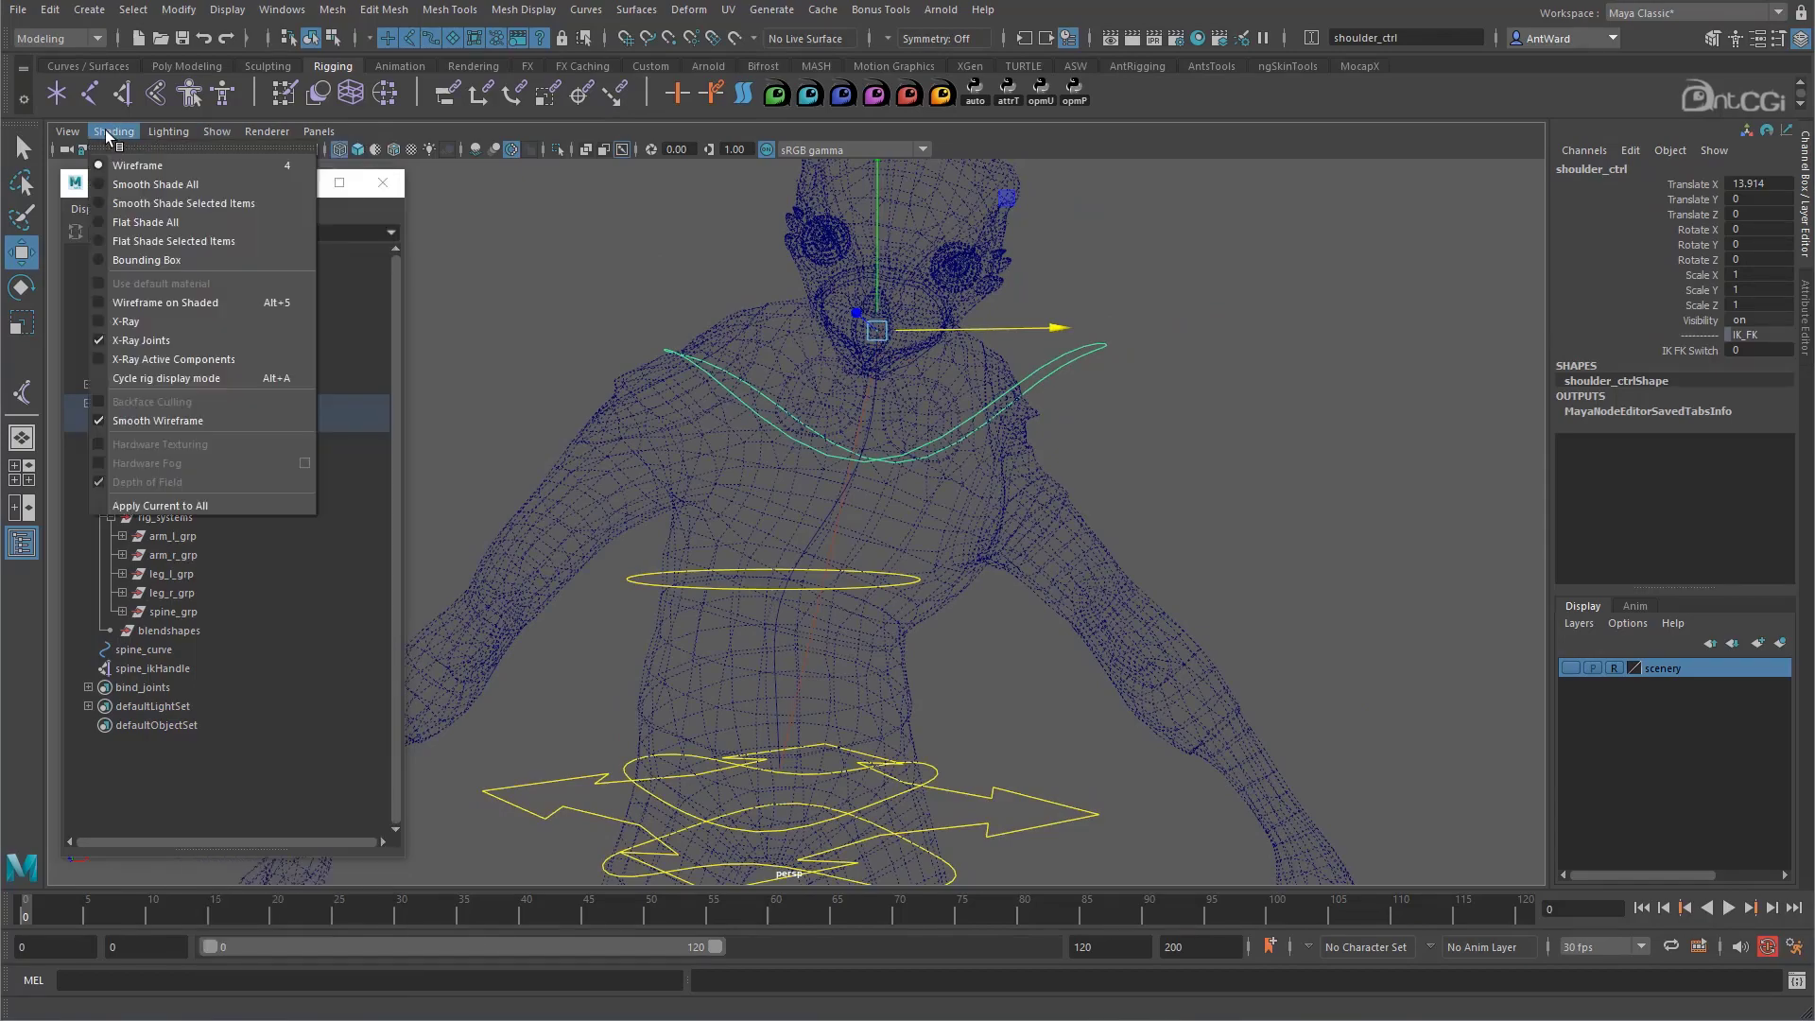
{"action": "left_click", "coordinate": [125, 186]}
{"action": "mouse_move", "coordinate": [1066, 326]}
{"action": "left_mouse_down"}
{"action": "mouse_move", "coordinate": [1004, 329]}
{"action": "mouse_move", "coordinate": [1032, 329]}
{"action": "left_mouse_up"}
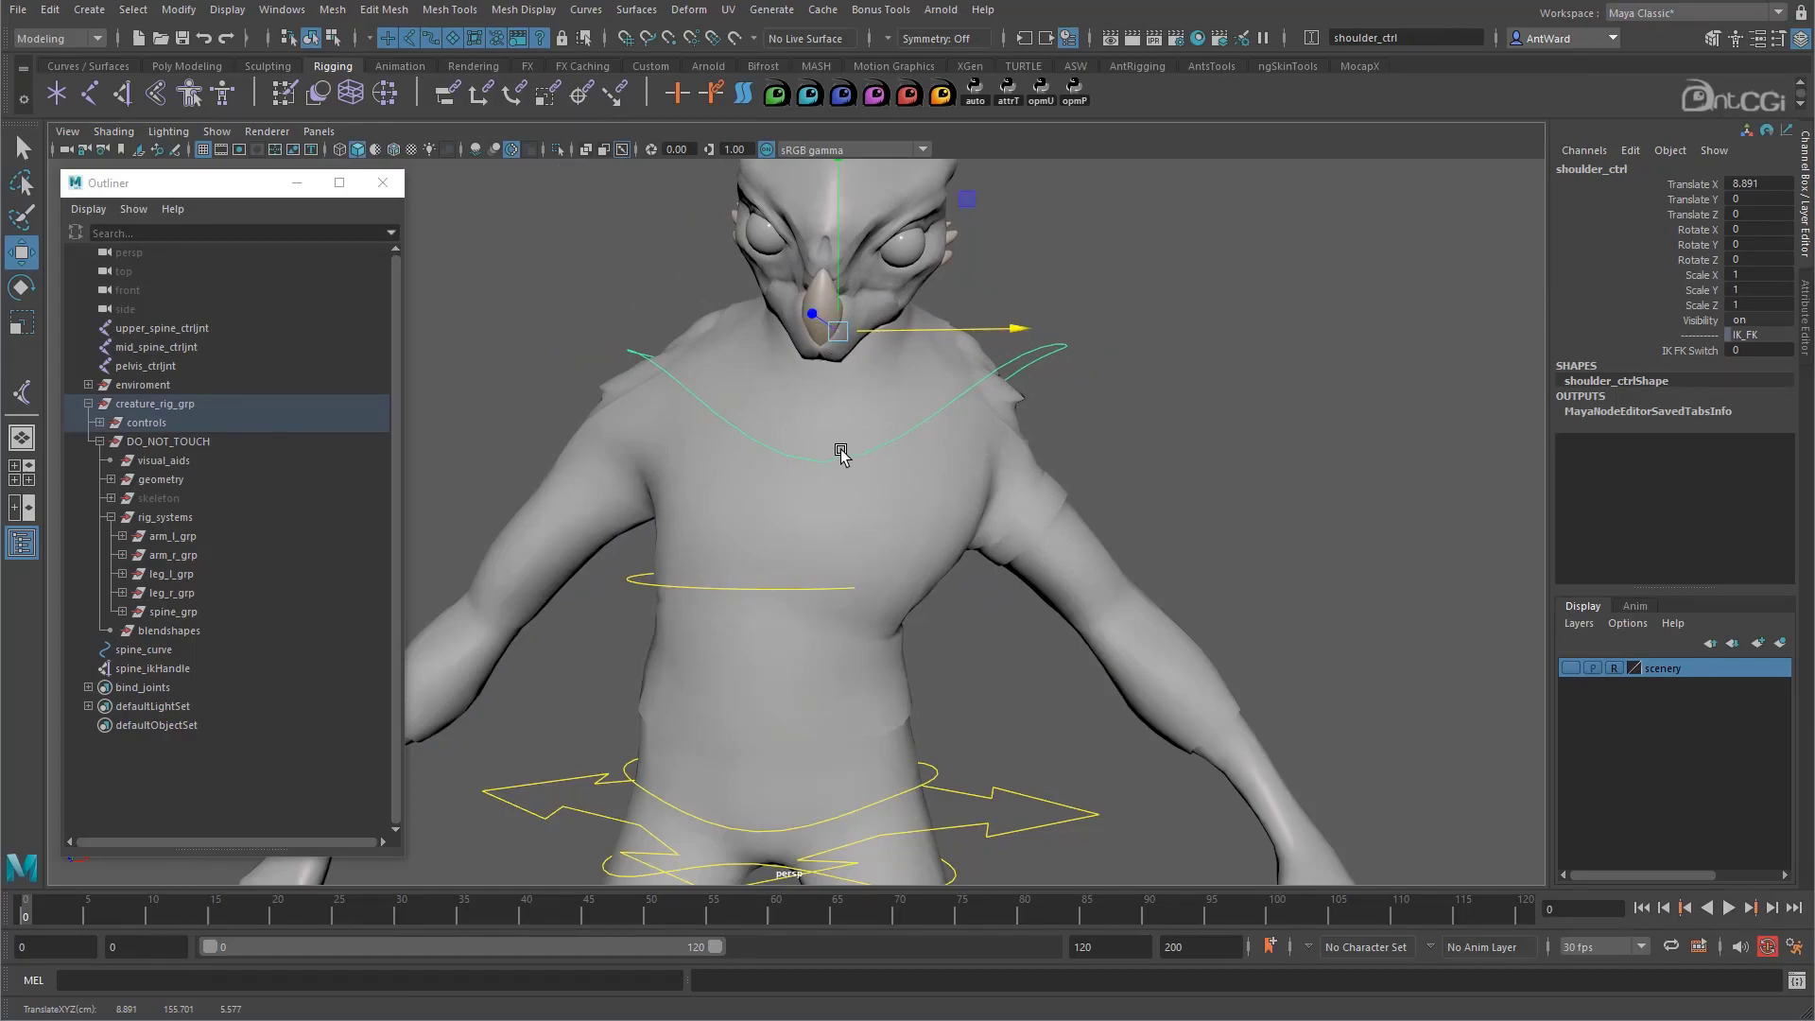
{"action": "right_click_drag", "start_coordinate": [1215, 671], "coordinate": [879, 631], "text": "alt"}
{"action": "left_click_drag", "start_coordinate": [878, 631], "coordinate": [815, 639], "text": "alt"}
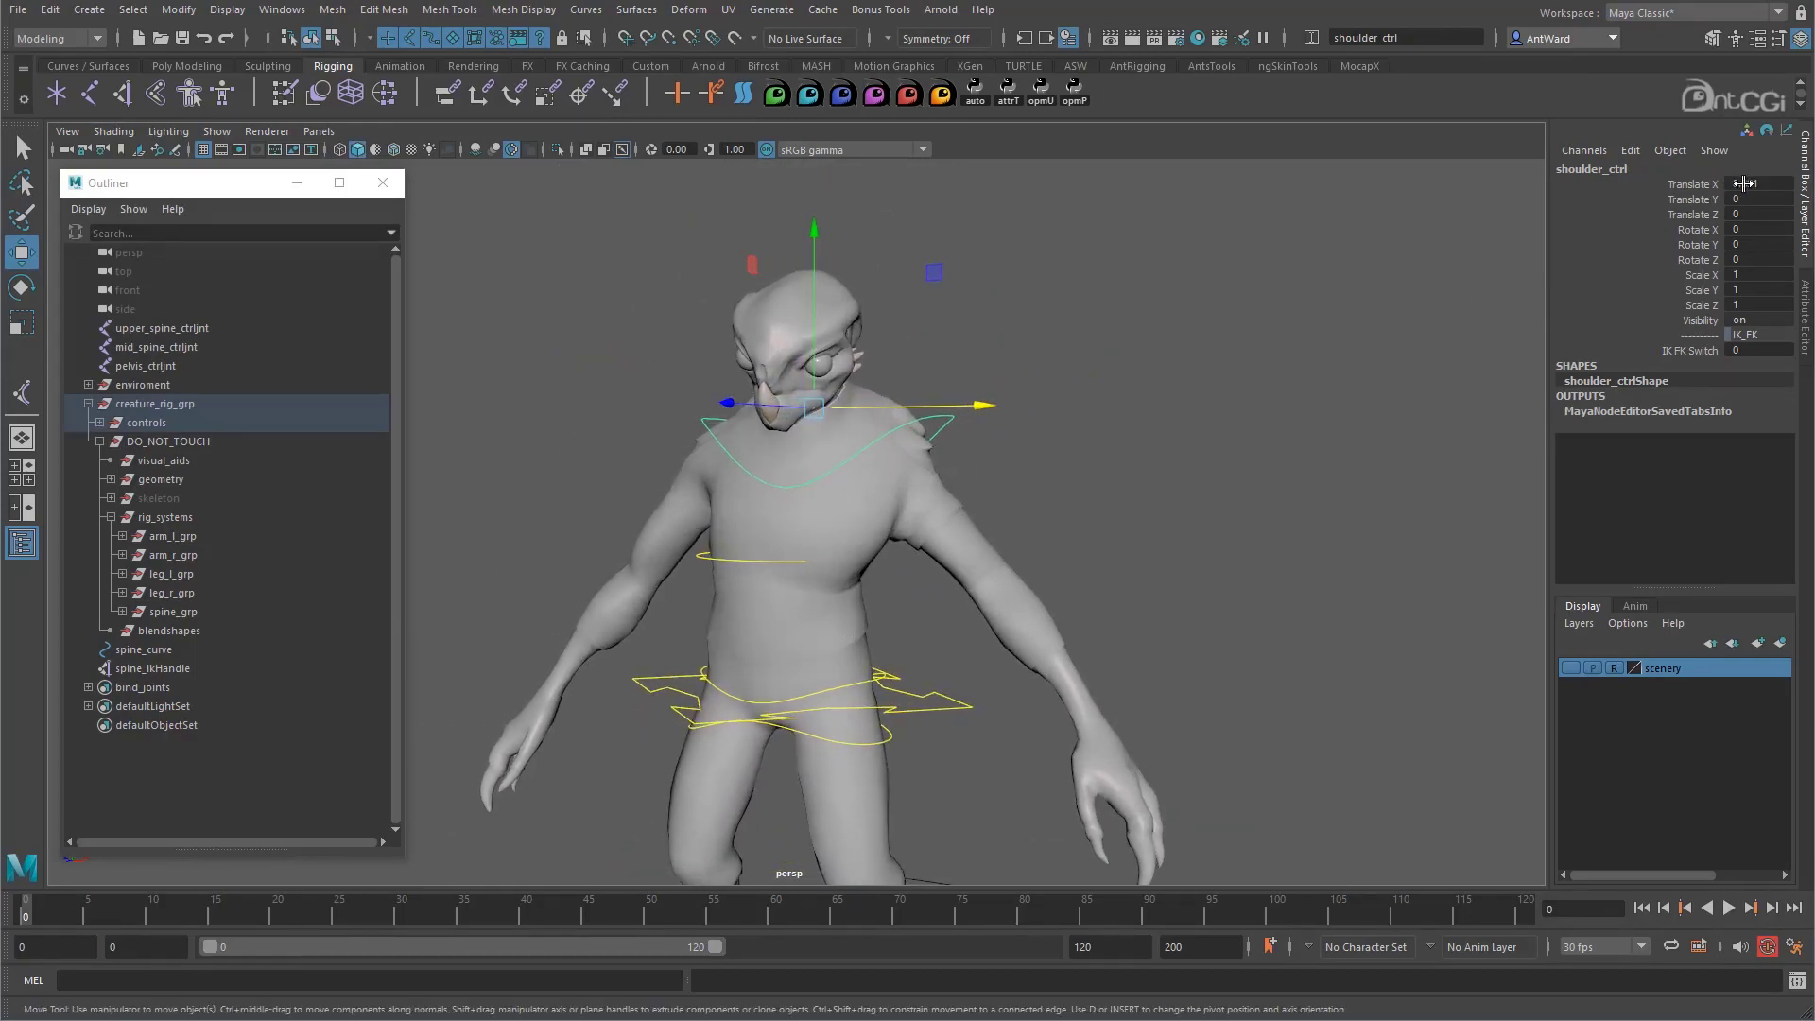
Reset shoulder_ctrl's Translate X to 0, and test rotating the control, undoing each rotation
{"action": "key", "text": "e"}
{"action": "left_click_drag", "start_coordinate": [666, 553], "coordinate": [707, 544], "text": "alt"}
{"action": "left_click_drag", "start_coordinate": [894, 457], "coordinate": [810, 466]}
{"action": "key", "text": "ctrl+z"}
{"action": "left_click_drag", "start_coordinate": [854, 395], "coordinate": [781, 405]}
{"action": "key", "text": "ctrl+z"}
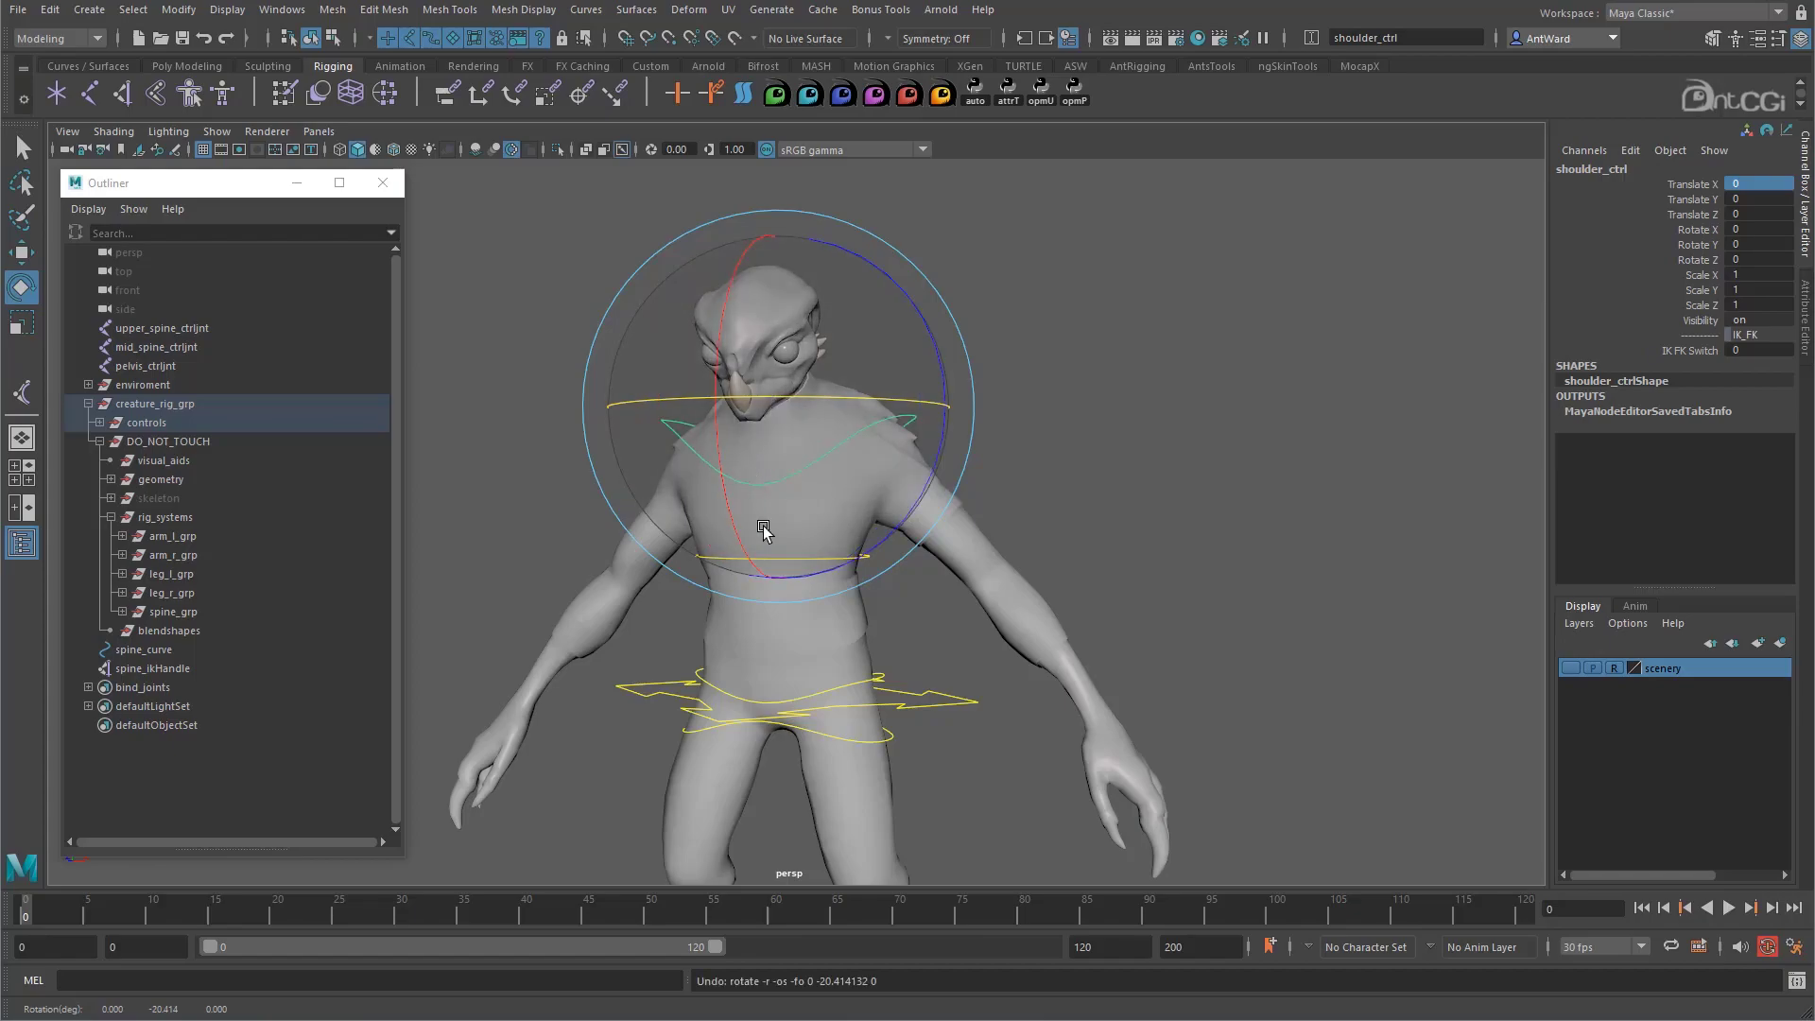
Test lower_spine_ctrl by rotating it about 28.9 degrees in X and 10.4 degrees in Z, undoing both rotations
{"action": "left_click", "coordinate": [869, 677]}
{"action": "left_click_drag", "start_coordinate": [733, 620], "coordinate": [983, 624]}
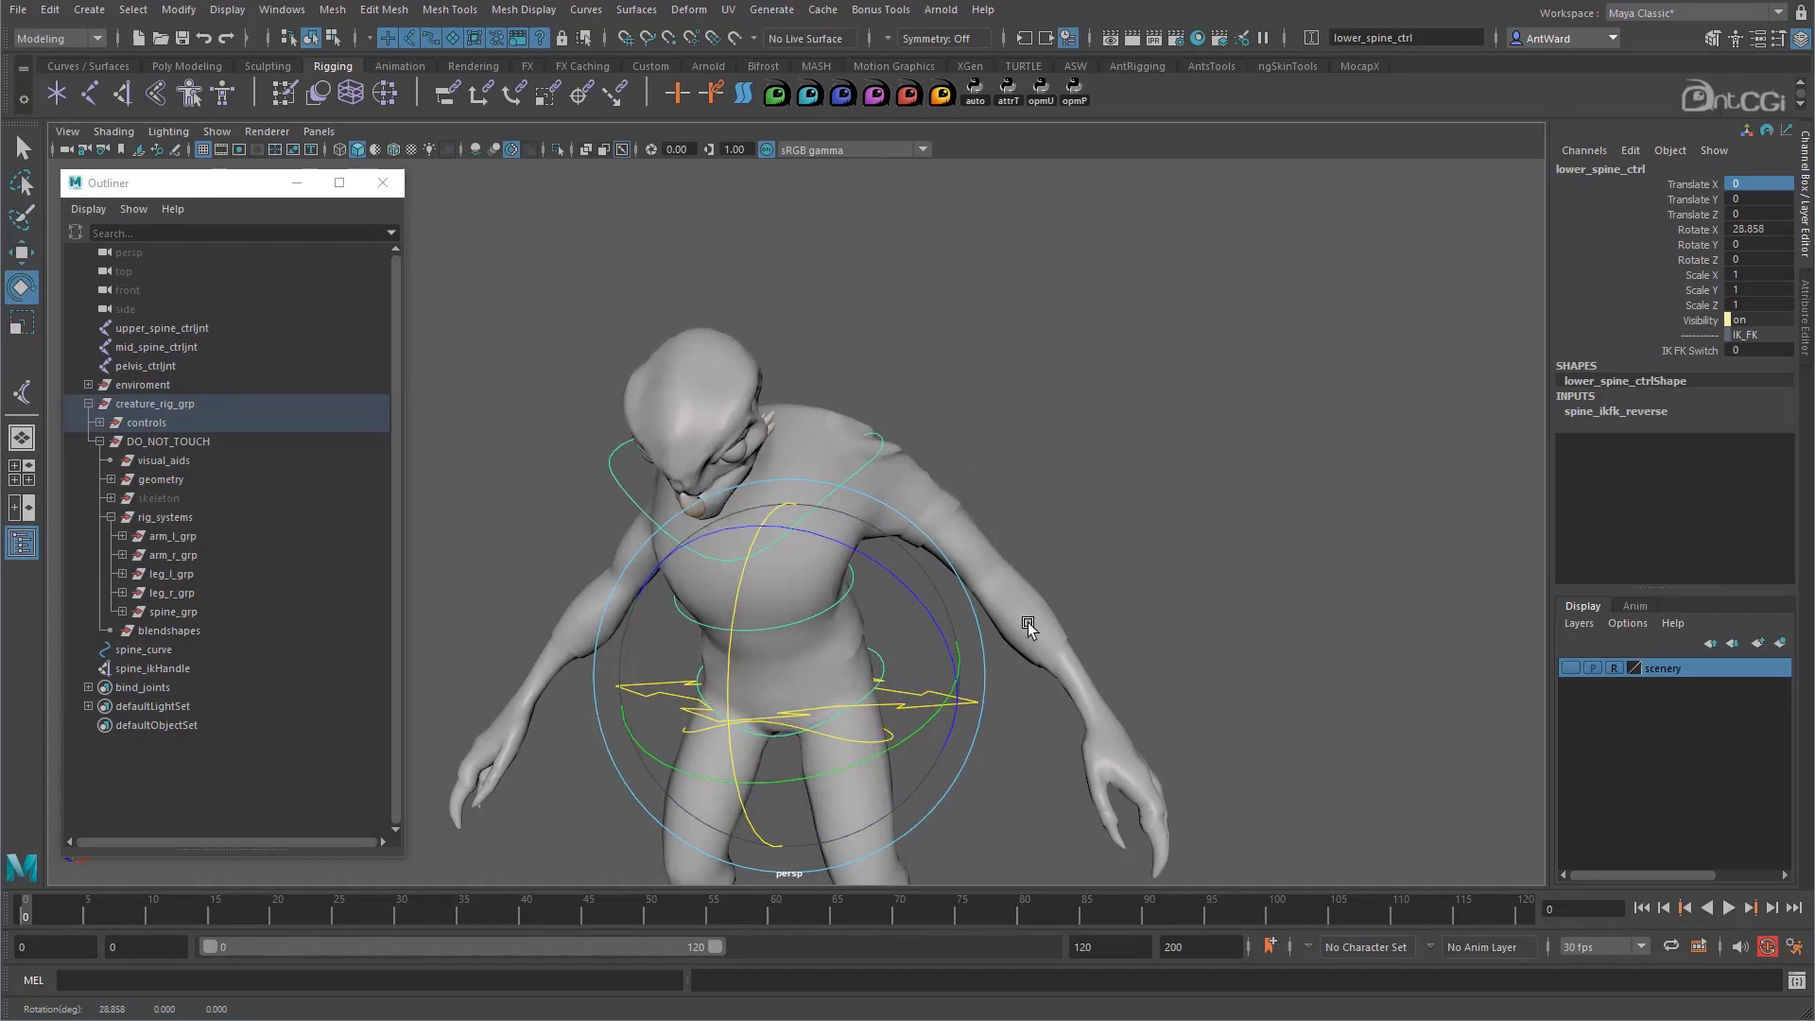
{"action": "key", "text": "ctrl+z"}
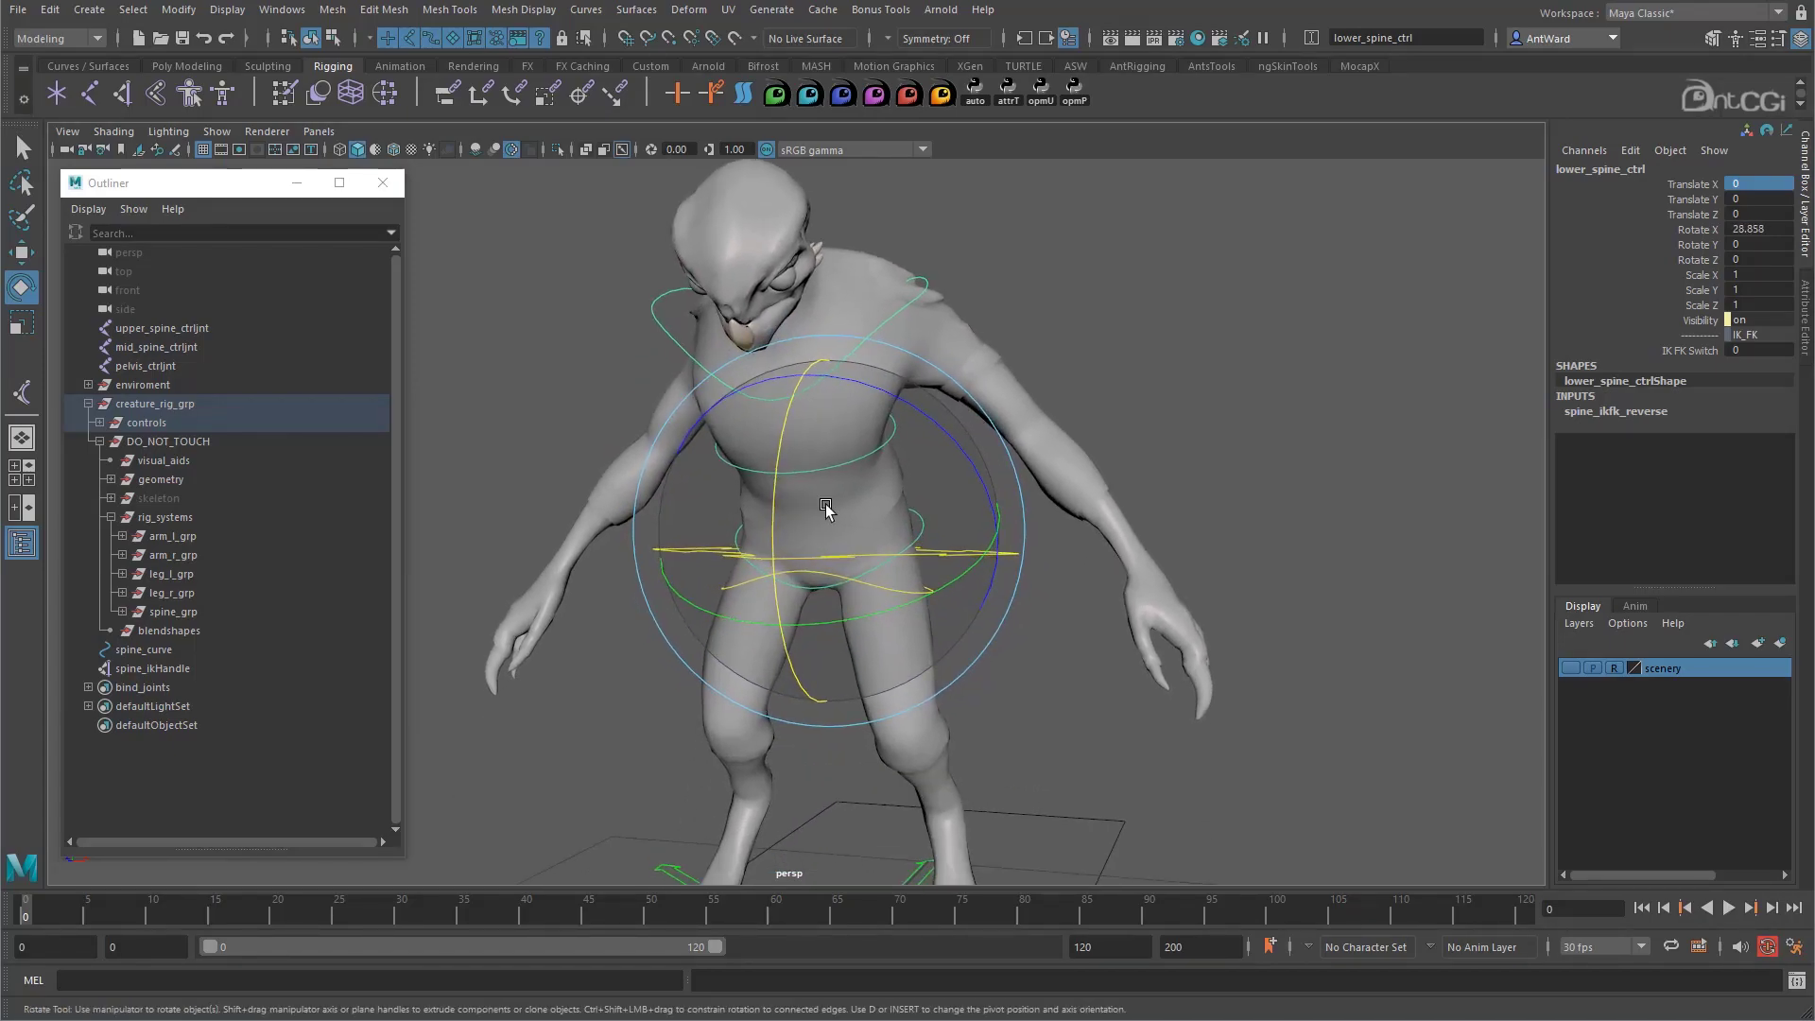
{"action": "right_click_drag", "start_coordinate": [830, 506], "coordinate": [901, 371], "text": "alt"}
{"action": "mouse_move", "coordinate": [901, 371]}
{"action": "left_mouse_down"}
{"action": "mouse_move", "coordinate": [914, 394]}
{"action": "mouse_move", "coordinate": [866, 360]}
{"action": "mouse_move", "coordinate": [884, 371]}
{"action": "left_mouse_up"}
{"action": "key", "text": "ctrl+z"}
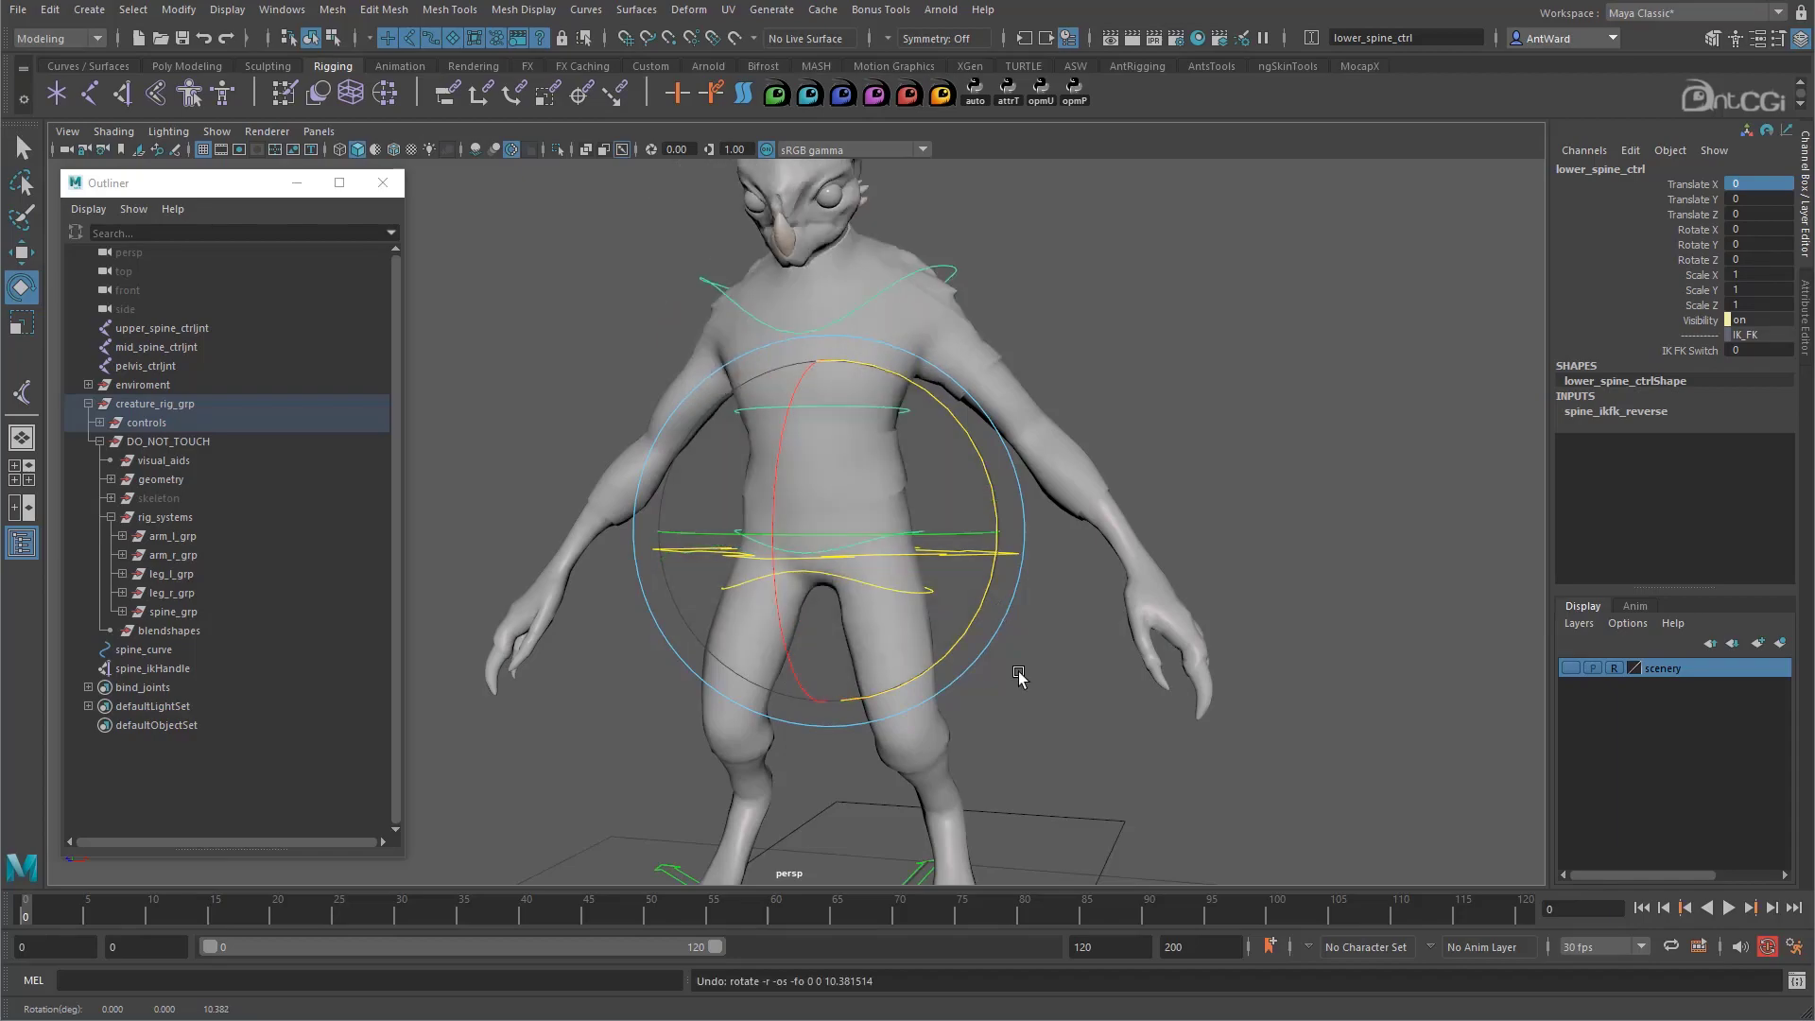
Test the hip deformation by rotating hip_ctrl around several axes, undoing every rotation
{"action": "left_click", "coordinate": [1017, 675]}
{"action": "left_click", "coordinate": [931, 587]}
{"action": "left_click_drag", "start_coordinate": [983, 593], "coordinate": [960, 647]}
{"action": "key", "text": "ctrl+z"}
{"action": "left_click_drag", "start_coordinate": [792, 614], "coordinate": [847, 557]}
{"action": "left_click_drag", "start_coordinate": [845, 561], "coordinate": [703, 581], "text": "alt"}
{"action": "scroll", "coordinate": [785, 578], "scroll_direction": "up", "scroll_amount": 2}
{"action": "key", "text": "ctrl+z"}
{"action": "left_click_drag", "start_coordinate": [815, 623], "coordinate": [860, 574], "text": "alt"}
{"action": "key", "text": "ctrl+z"}
{"action": "key", "text": "ctrl+z"}
{"action": "key", "text": "ctrl+z"}
{"action": "key", "text": "ctrl+z"}
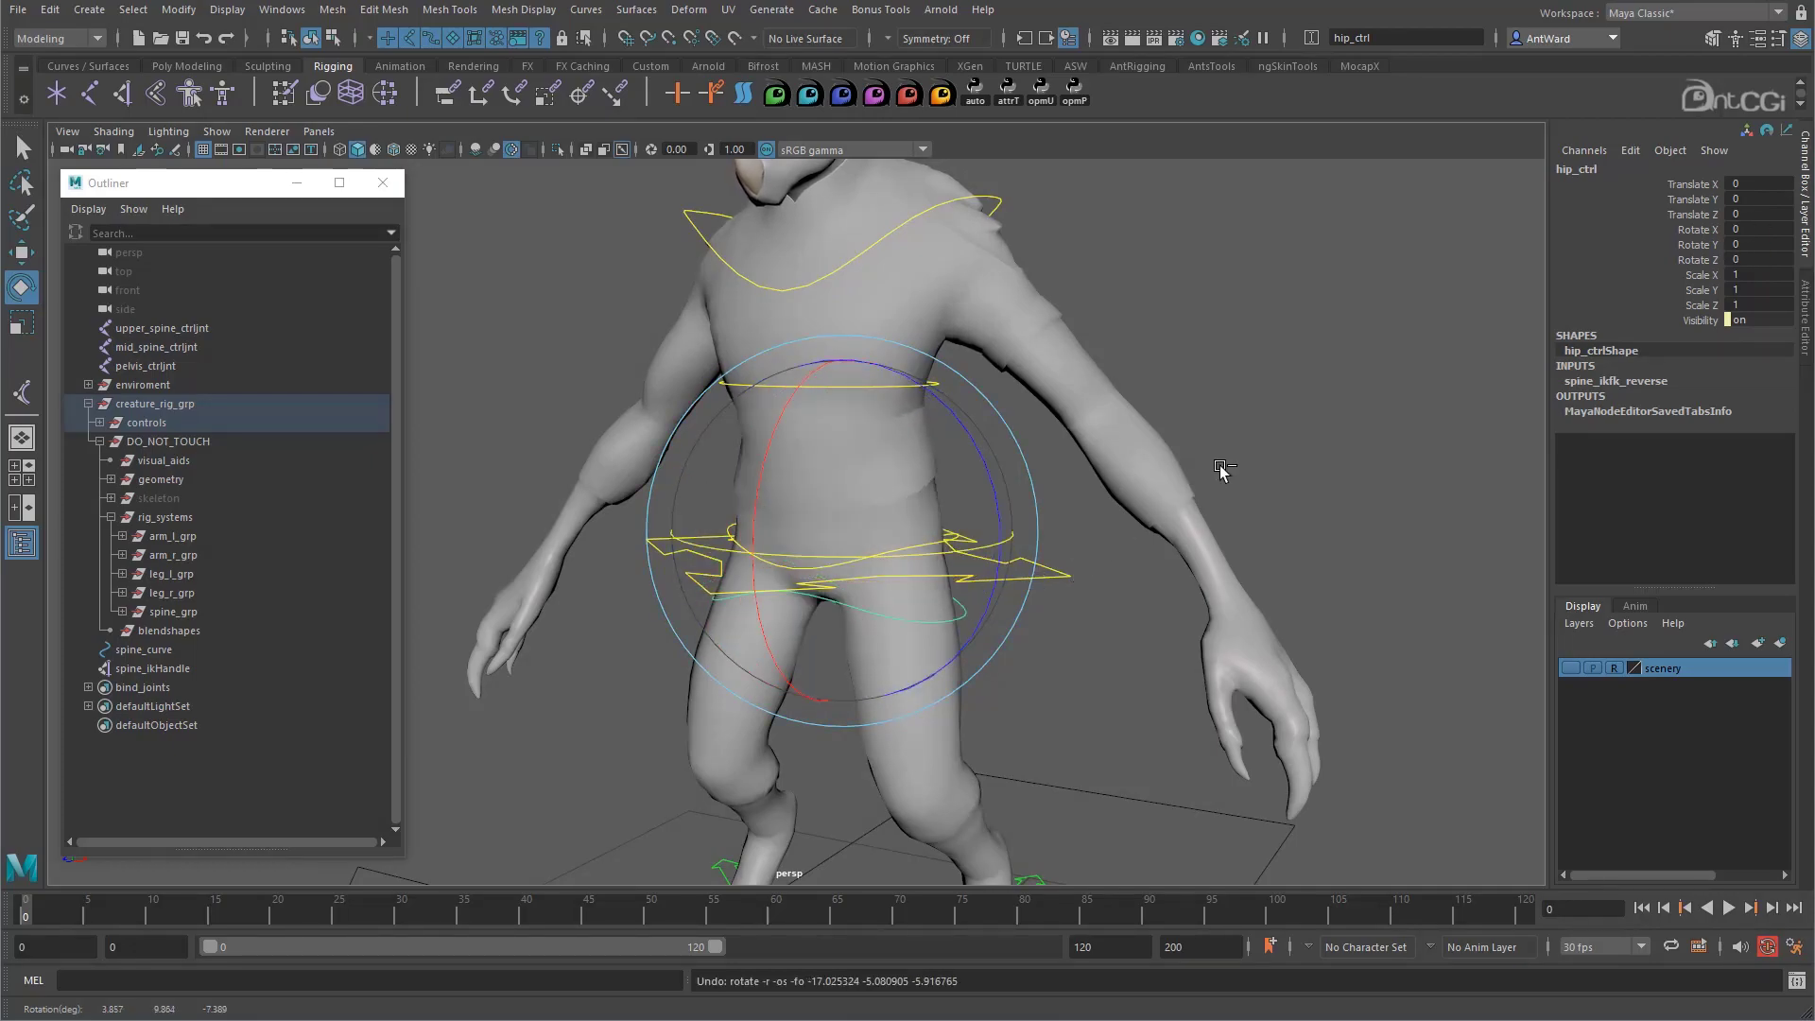
{"action": "mouse_move", "coordinate": [875, 535]}
{"action": "left_mouse_down"}
{"action": "mouse_move", "coordinate": [945, 533]}
{"action": "mouse_move", "coordinate": [843, 526]}
{"action": "left_mouse_up"}
{"action": "key", "text": "ctrl+z"}
{"action": "key", "text": "ctrl+z"}
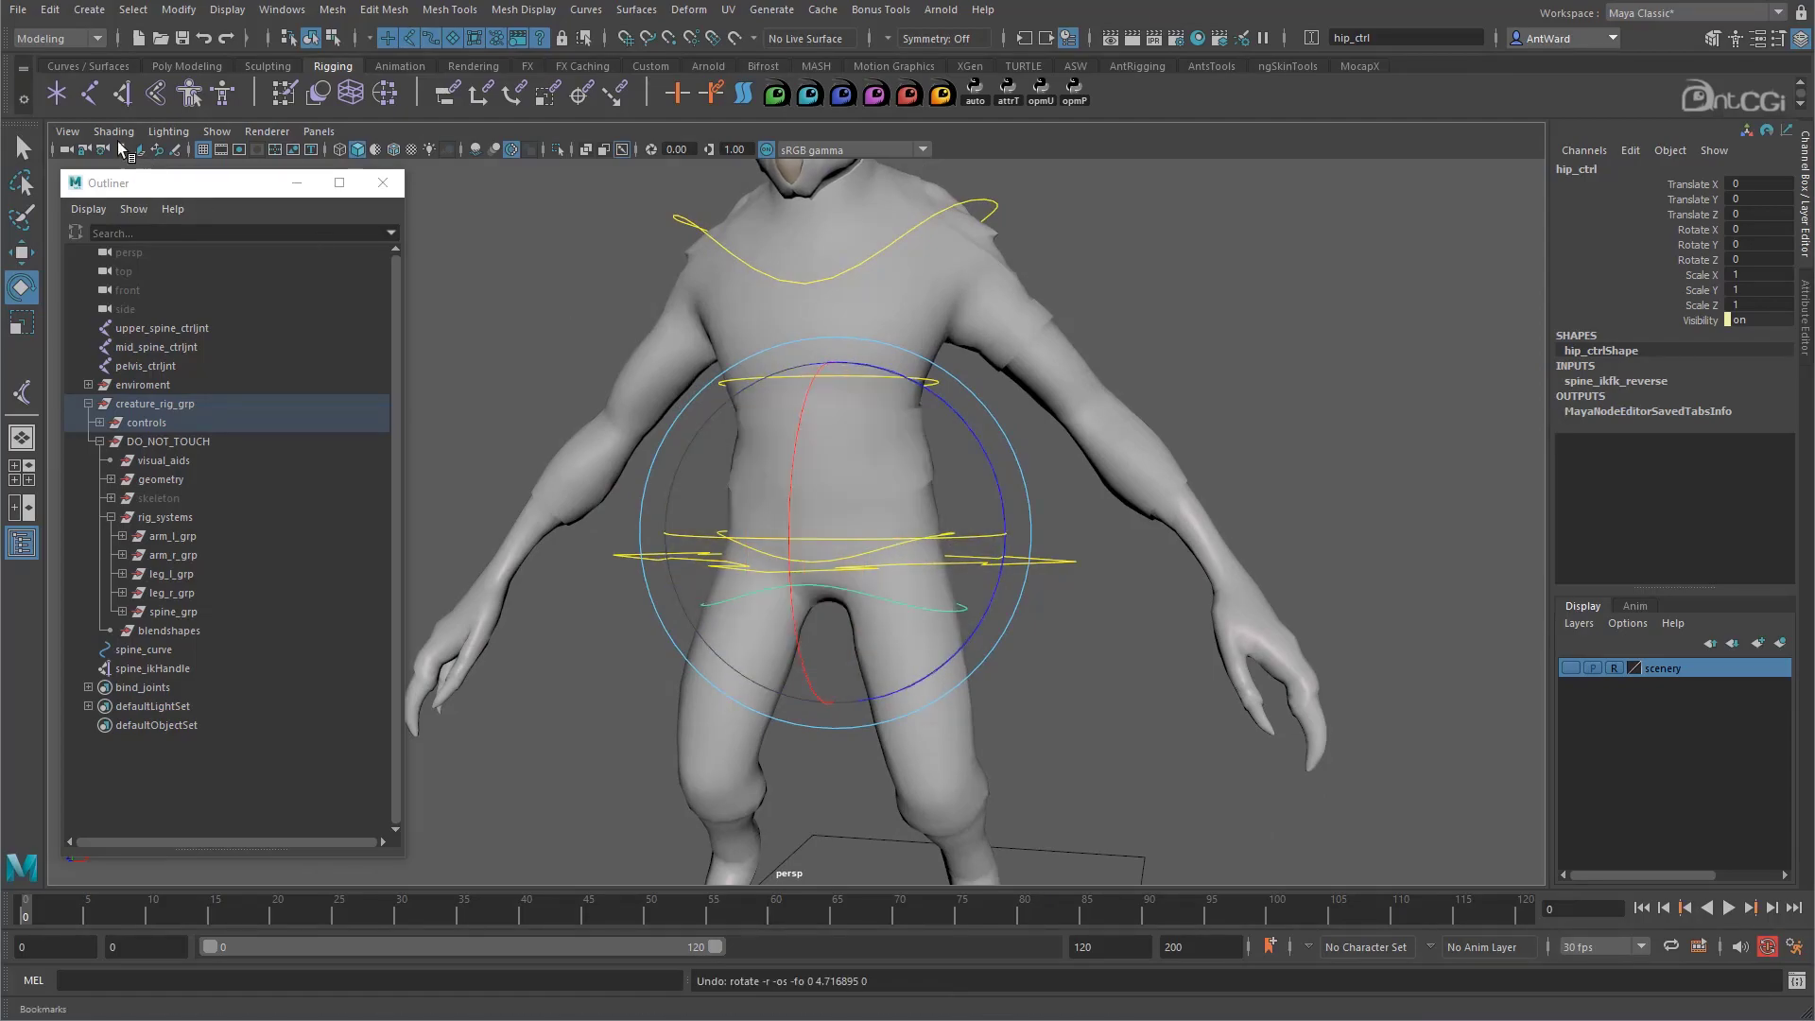
Show wireframe on shaded and the joints in the viewport, with the joints pelvis_ik to neck_01_ik selected
{"action": "left_click", "coordinate": [113, 132]}
{"action": "left_click", "coordinate": [144, 302]}
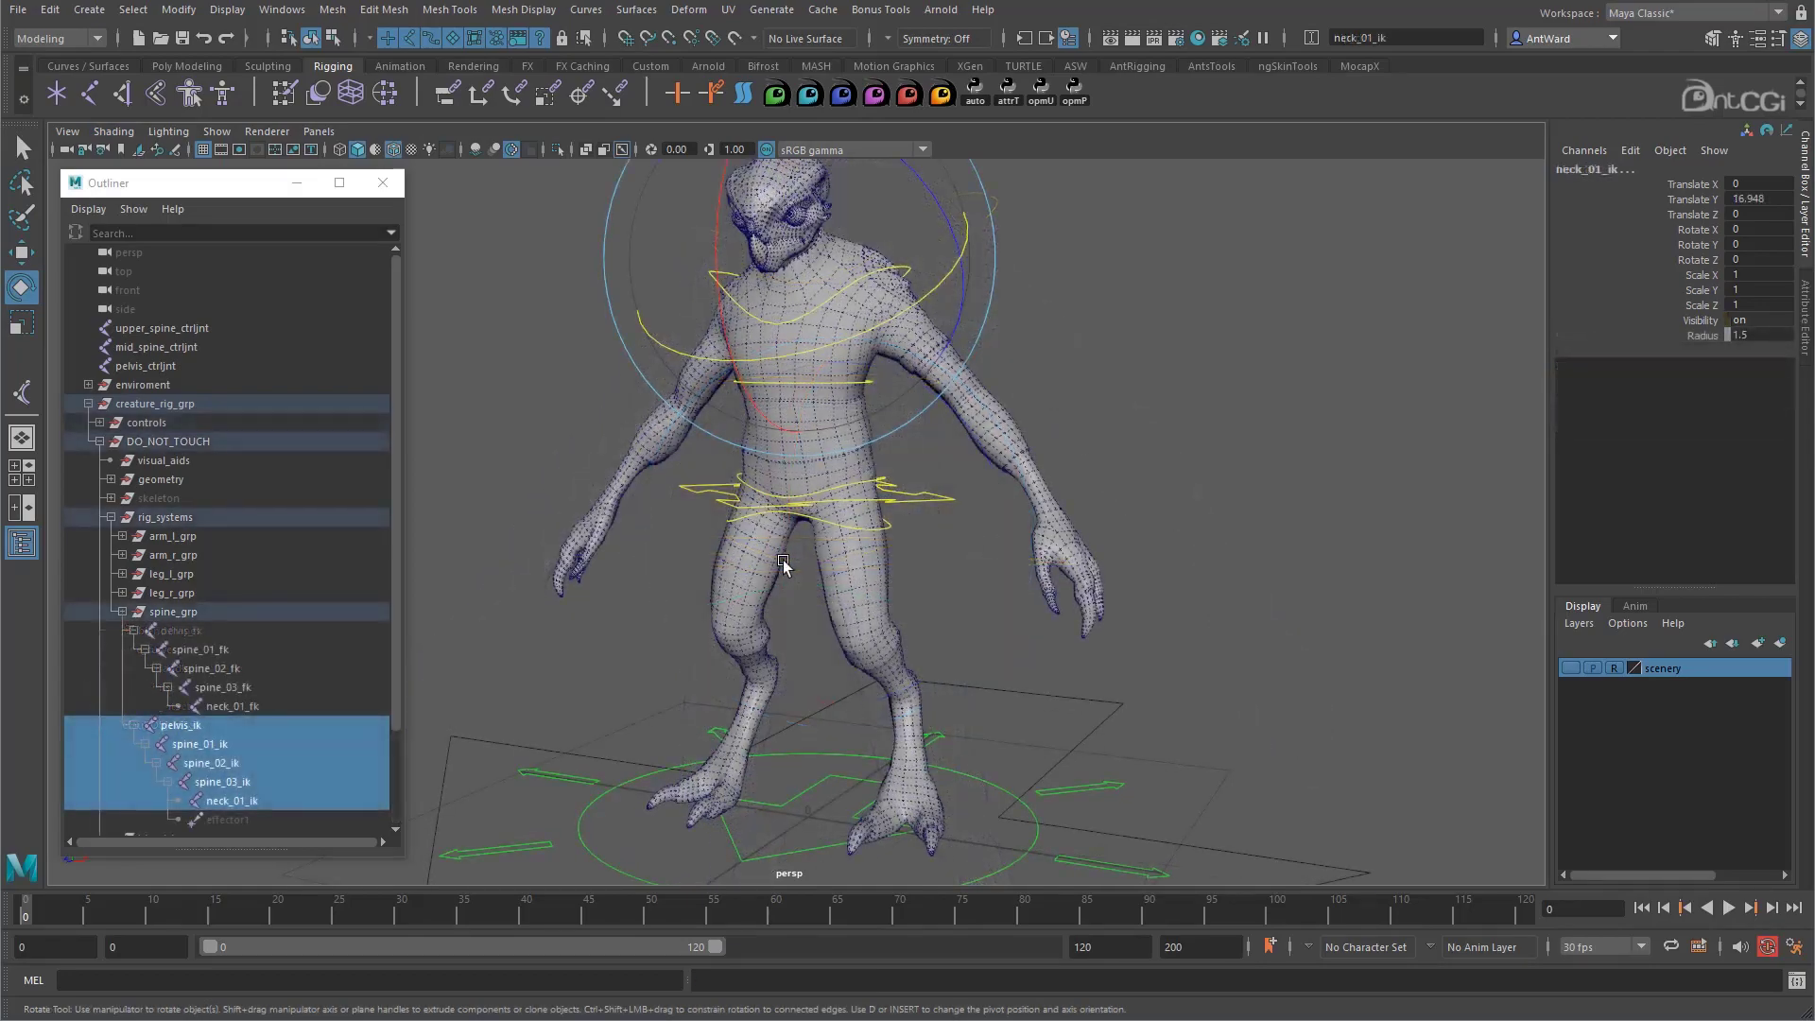
{"action": "left_click", "coordinate": [216, 132]}
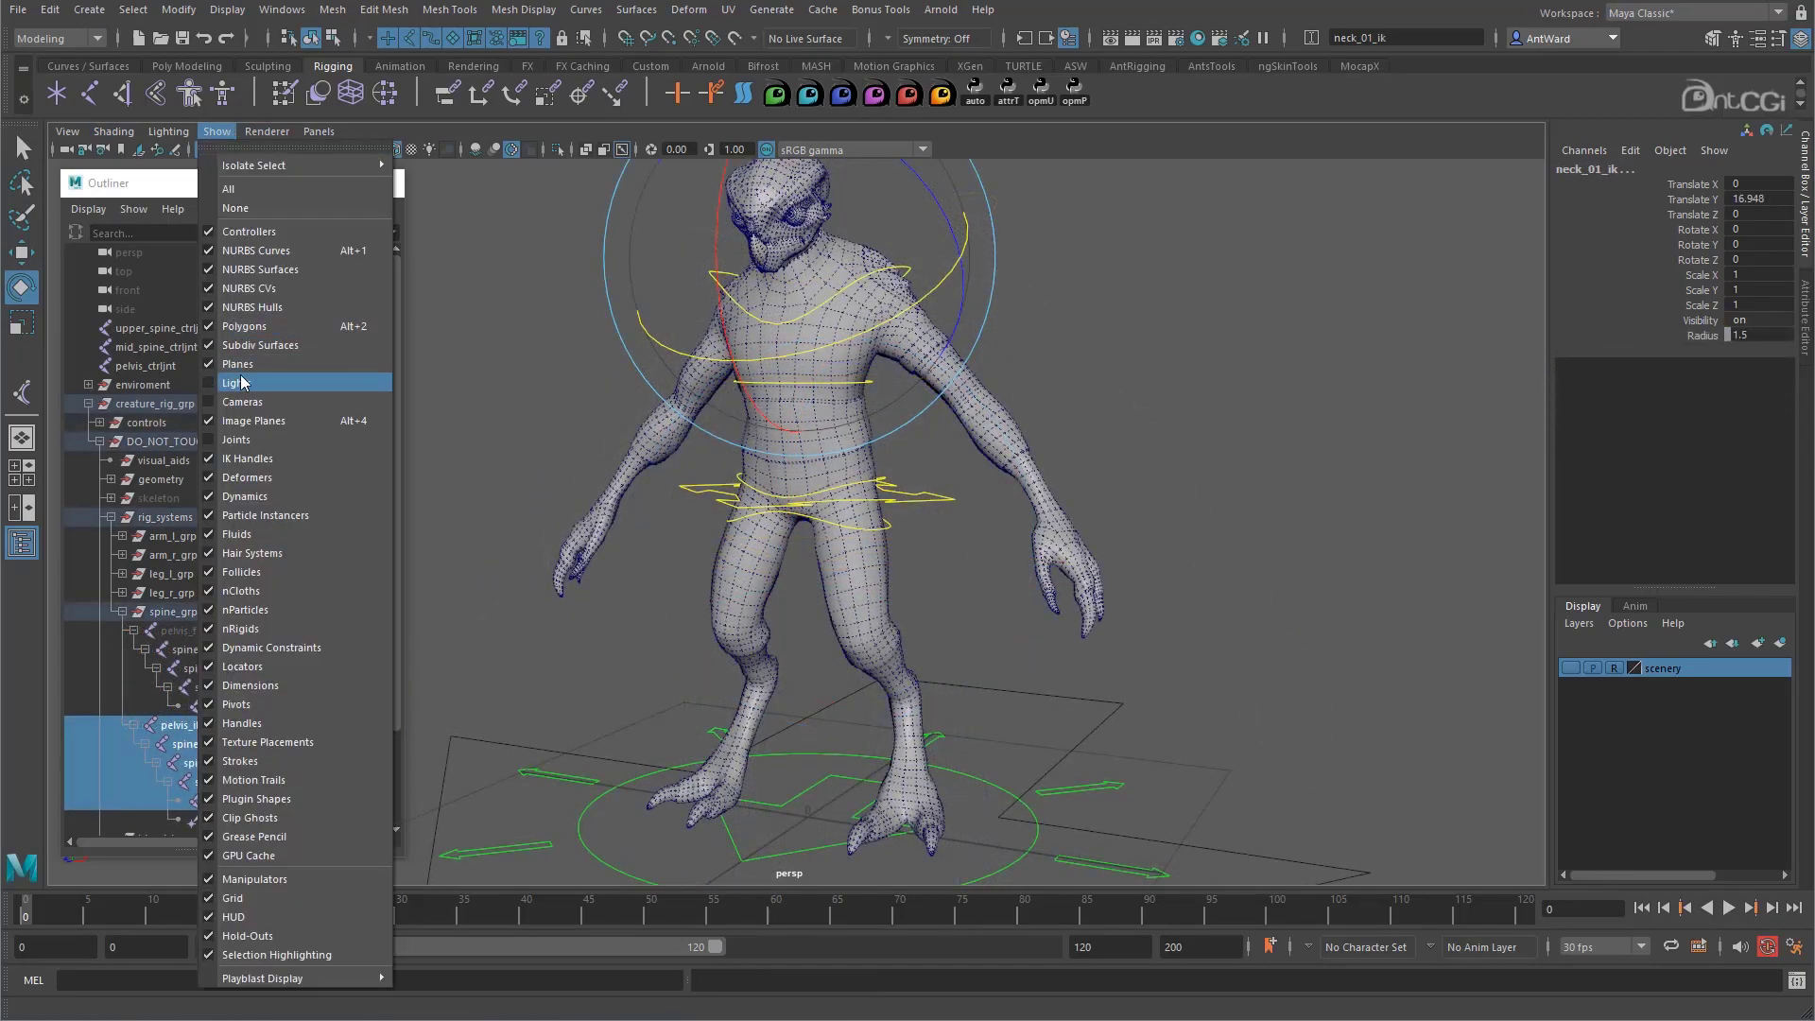
{"action": "left_click", "coordinate": [254, 439]}
{"action": "scroll", "coordinate": [673, 556], "scroll_direction": "up", "scroll_amount": 6}
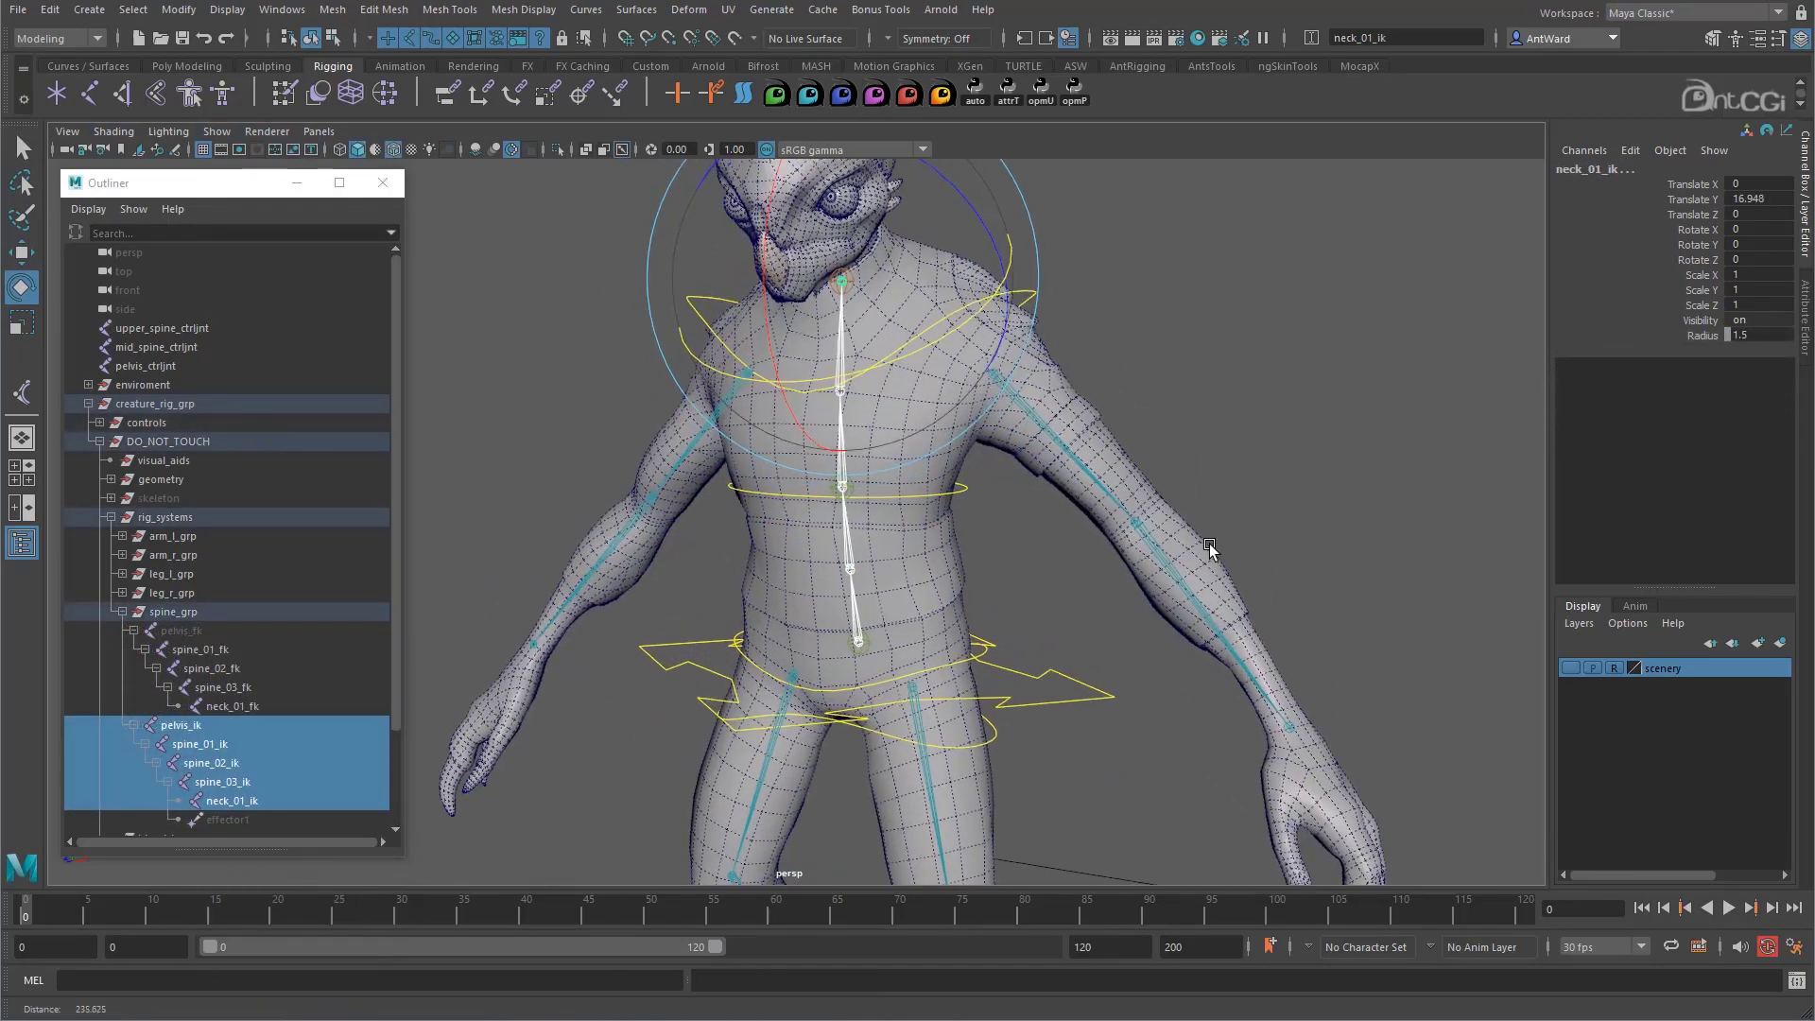
Display the local rotation axes of the selected IK spine joints
{"action": "left_click", "coordinate": [227, 10]}
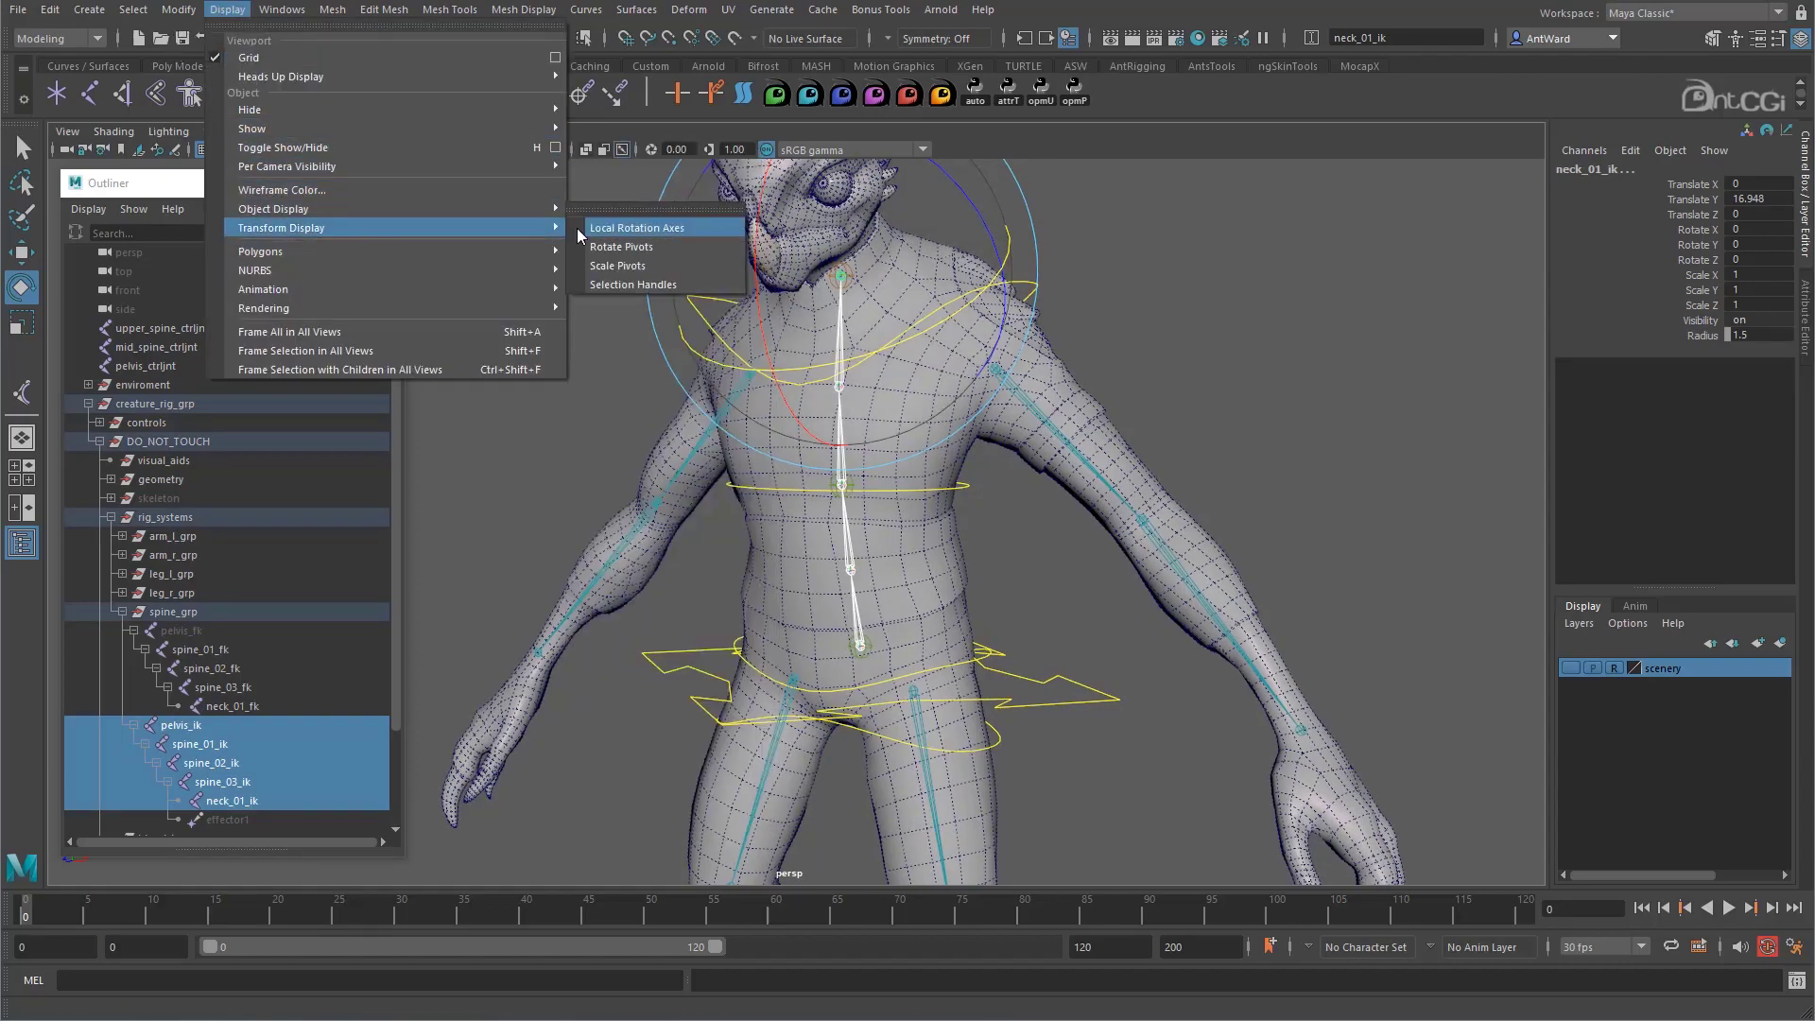
{"action": "left_click", "coordinate": [578, 228]}
{"action": "middle_click_drag", "start_coordinate": [976, 684], "coordinate": [966, 713], "text": "alt"}
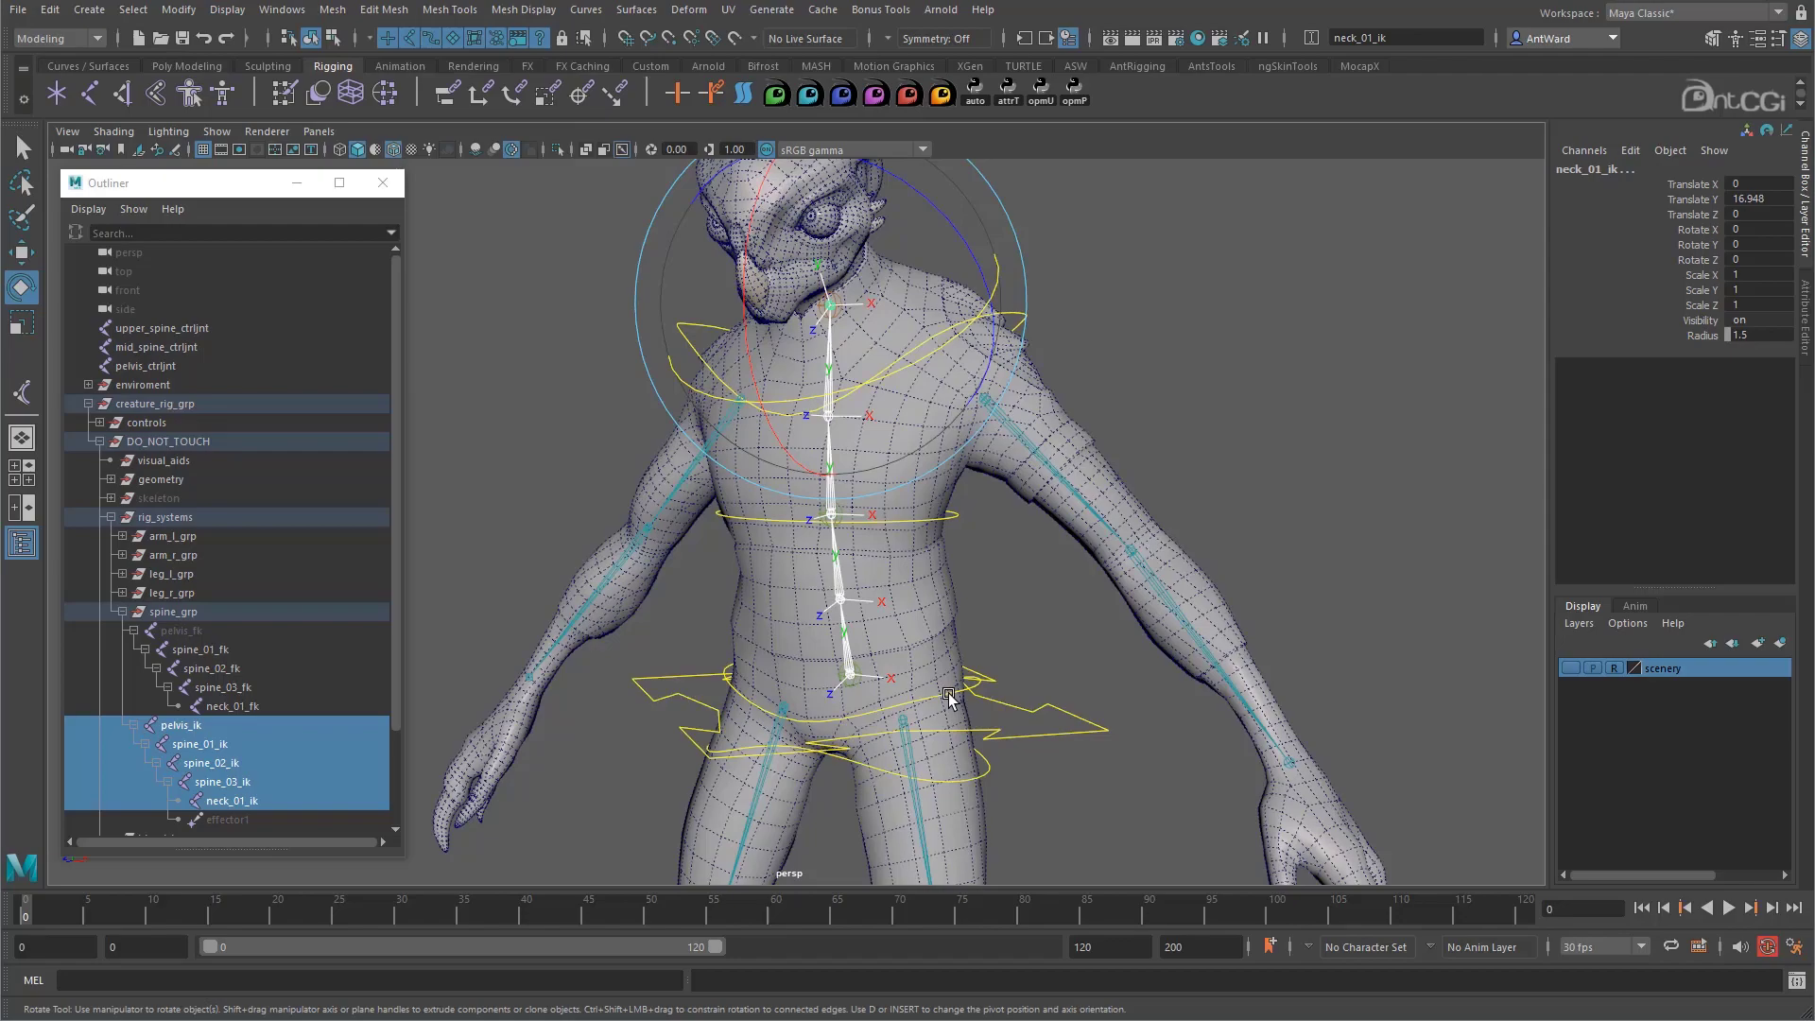
Test the spine's twist by rotating lower_spine_ctrl and by turning shoulder_ctrl about 14.5 degrees in Y, undoing the rotation
{"action": "left_click", "coordinate": [947, 698]}
{"action": "mouse_move", "coordinate": [884, 711]}
{"action": "left_mouse_down"}
{"action": "mouse_move", "coordinate": [980, 717]}
{"action": "mouse_move", "coordinate": [798, 713]}
{"action": "mouse_move", "coordinate": [964, 701]}
{"action": "mouse_move", "coordinate": [893, 709]}
{"action": "left_mouse_up"}
{"action": "left_click", "coordinate": [1017, 312]}
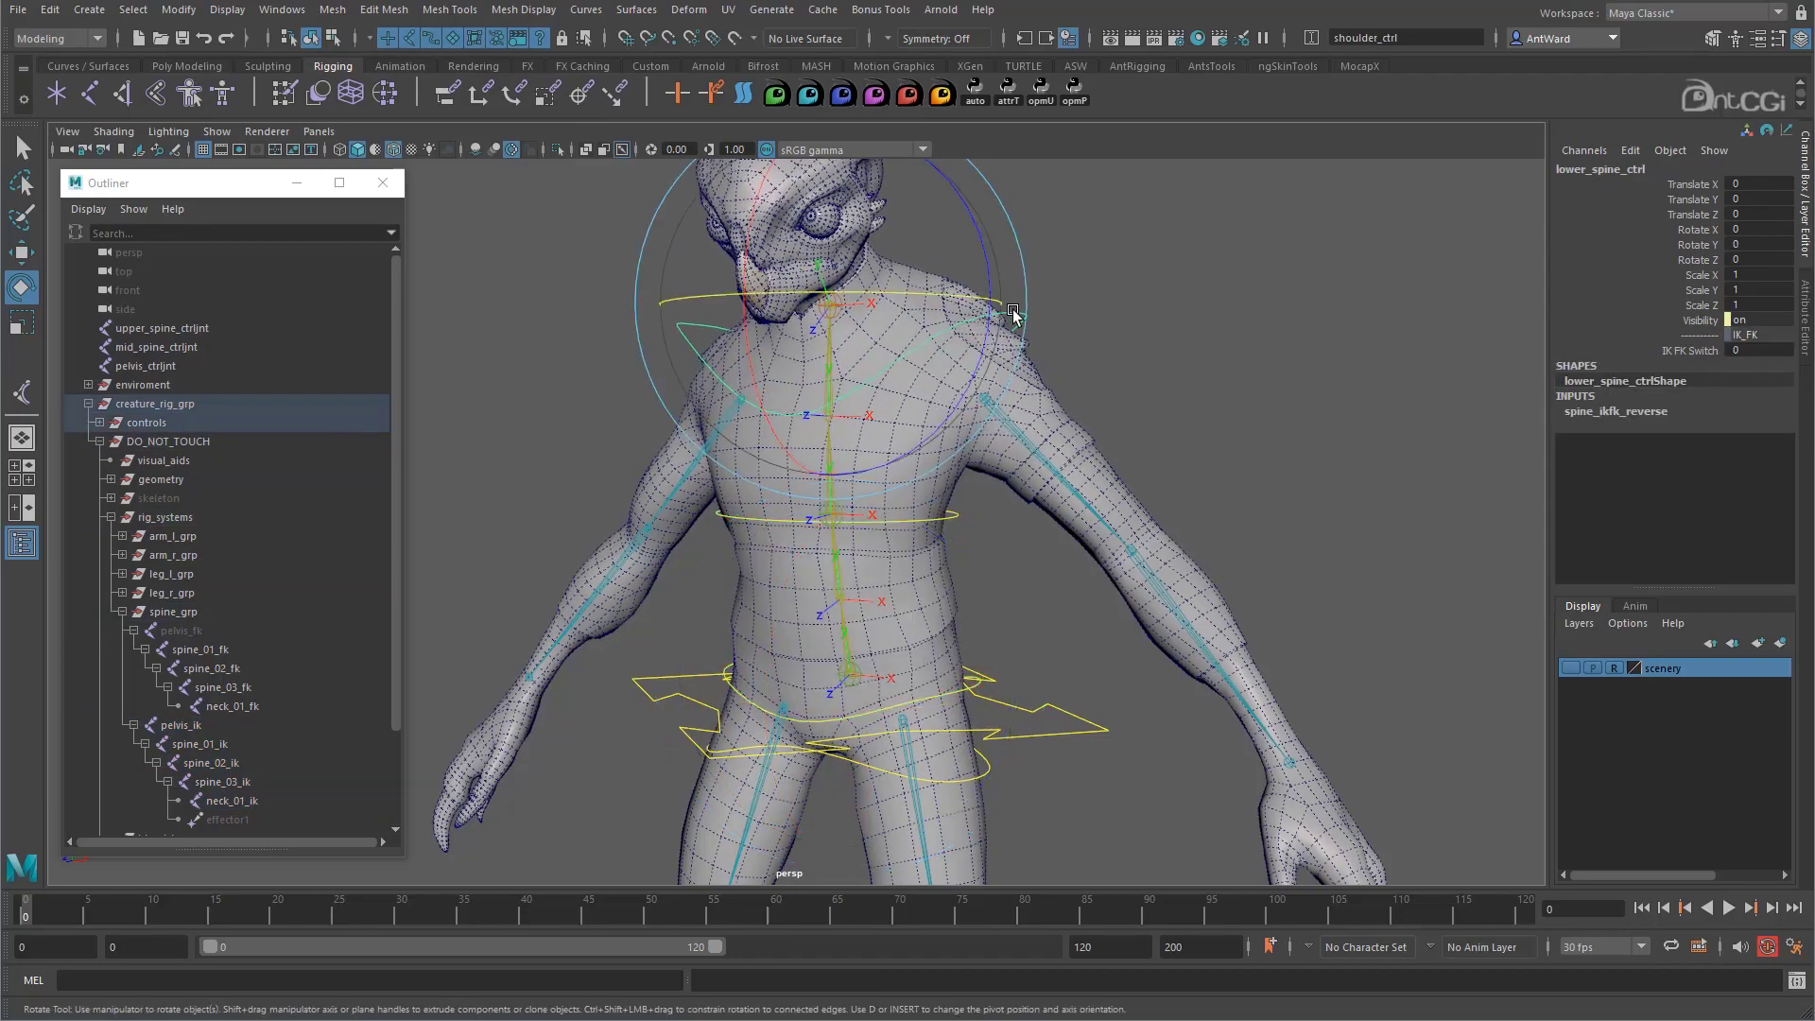
{"action": "mouse_move", "coordinate": [930, 293]}
{"action": "left_mouse_down"}
{"action": "mouse_move", "coordinate": [838, 292]}
{"action": "mouse_move", "coordinate": [944, 295]}
{"action": "left_mouse_up"}
{"action": "key", "text": "ctrl+z"}
Test the Twist attribute of spine_ikHandle by varying its value, and undo the change
{"action": "scroll", "coordinate": [279, 644], "scroll_direction": "down", "scroll_amount": 2}
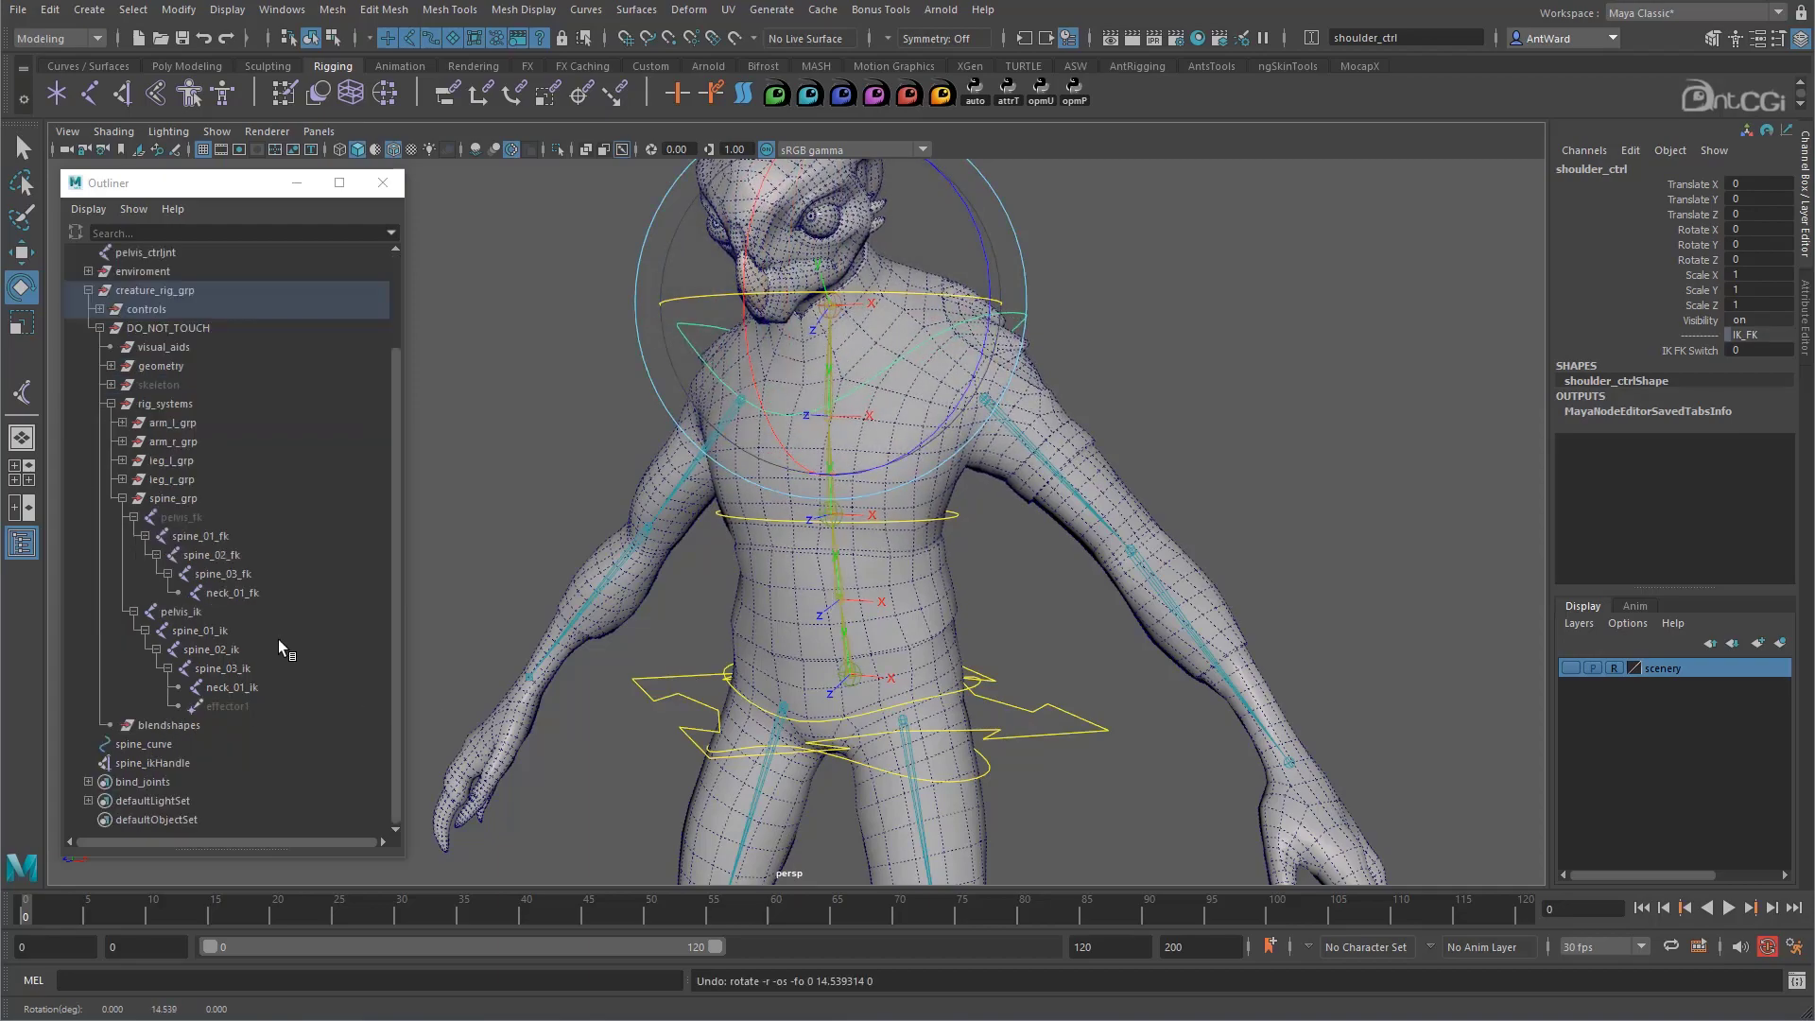
{"action": "left_click", "coordinate": [144, 762]}
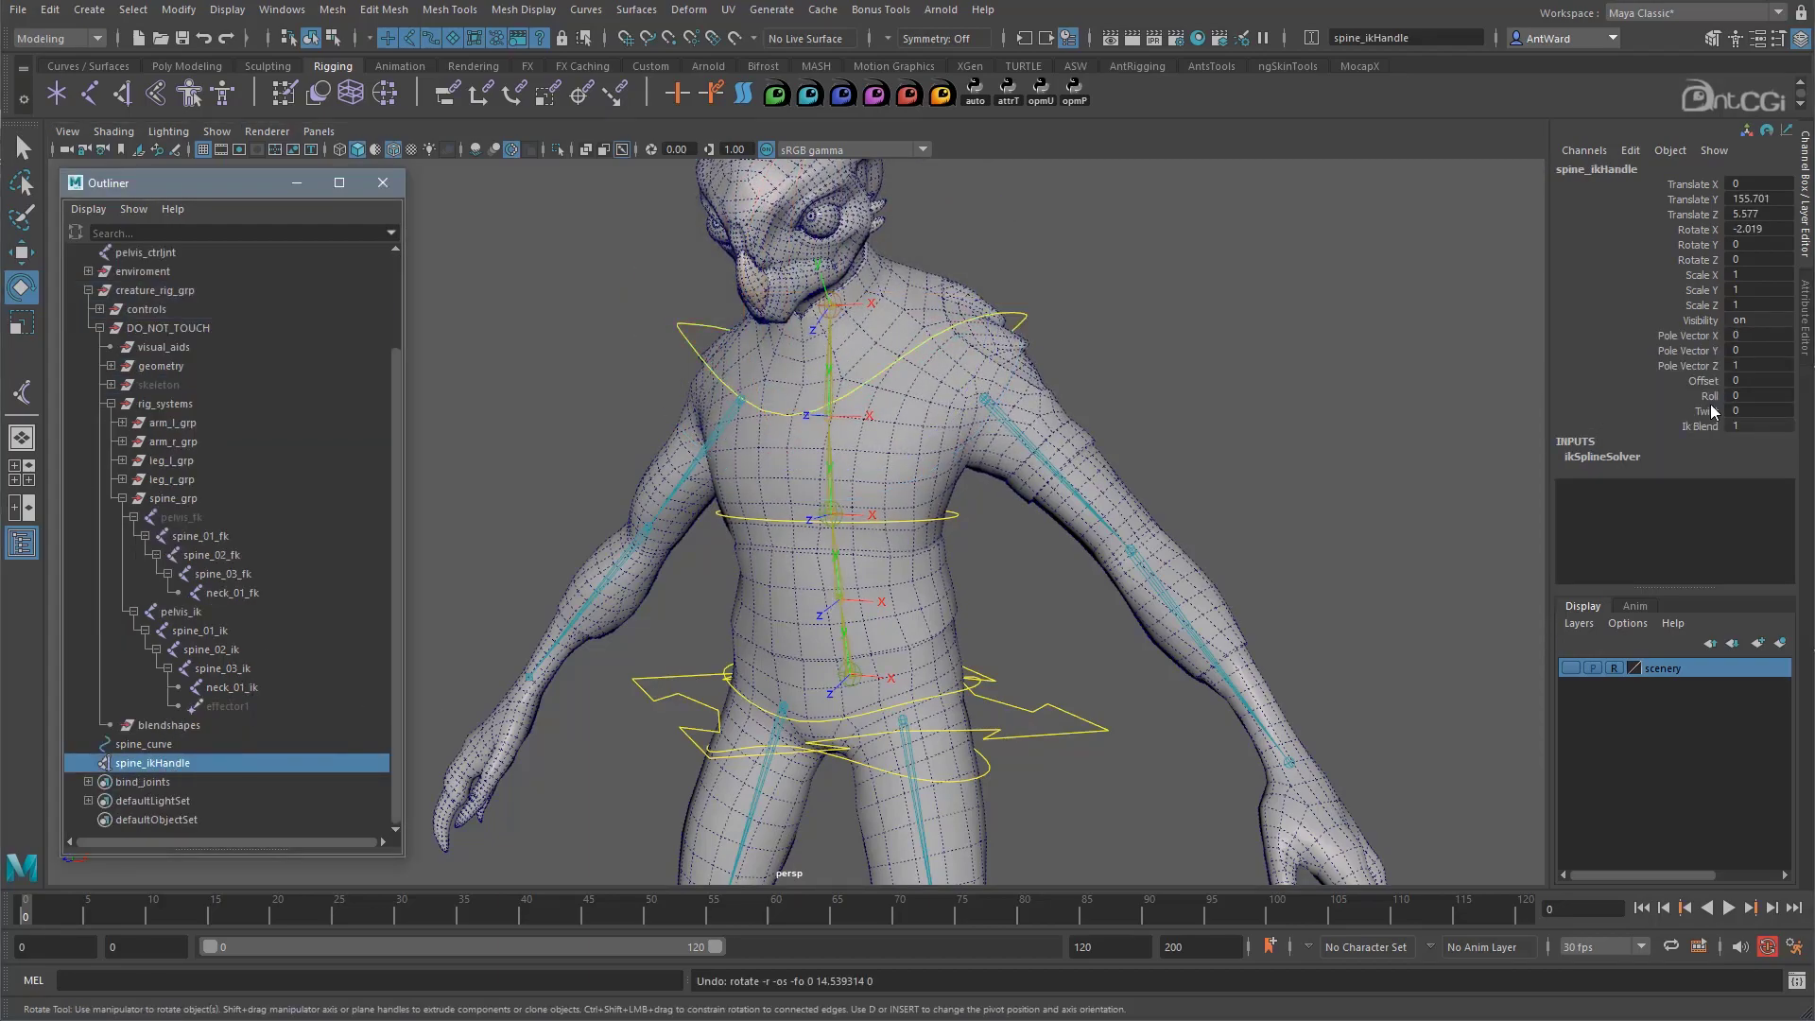
{"action": "left_click_drag", "start_coordinate": [1713, 395], "coordinate": [1728, 407]}
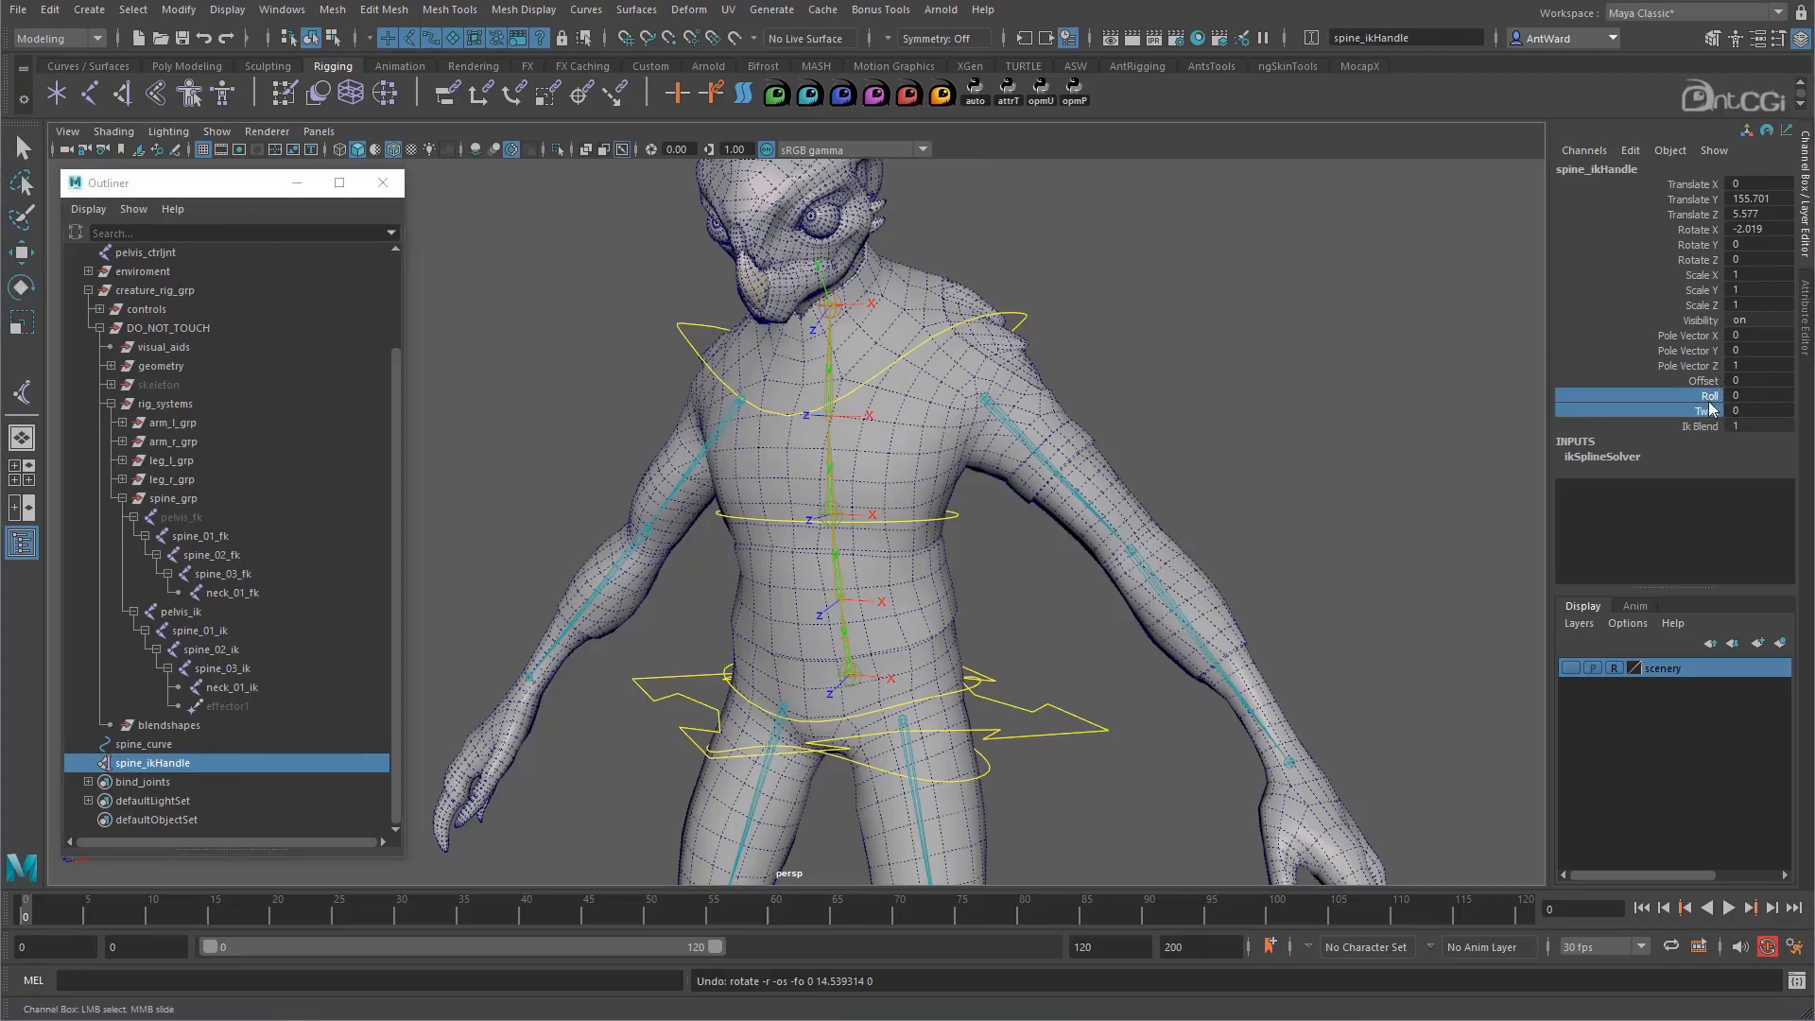
{"action": "left_click", "coordinate": [1707, 412]}
{"action": "mouse_move", "coordinate": [1215, 383]}
{"action": "middle_mouse_down"}
{"action": "mouse_move", "coordinate": [1240, 374]}
{"action": "mouse_move", "coordinate": [1197, 366]}
{"action": "middle_mouse_up"}
{"action": "key", "text": "ctrl+z"}
Test the Roll attribute of spine_ikHandle by varying its value, and undo the change
{"action": "left_click", "coordinate": [1704, 388]}
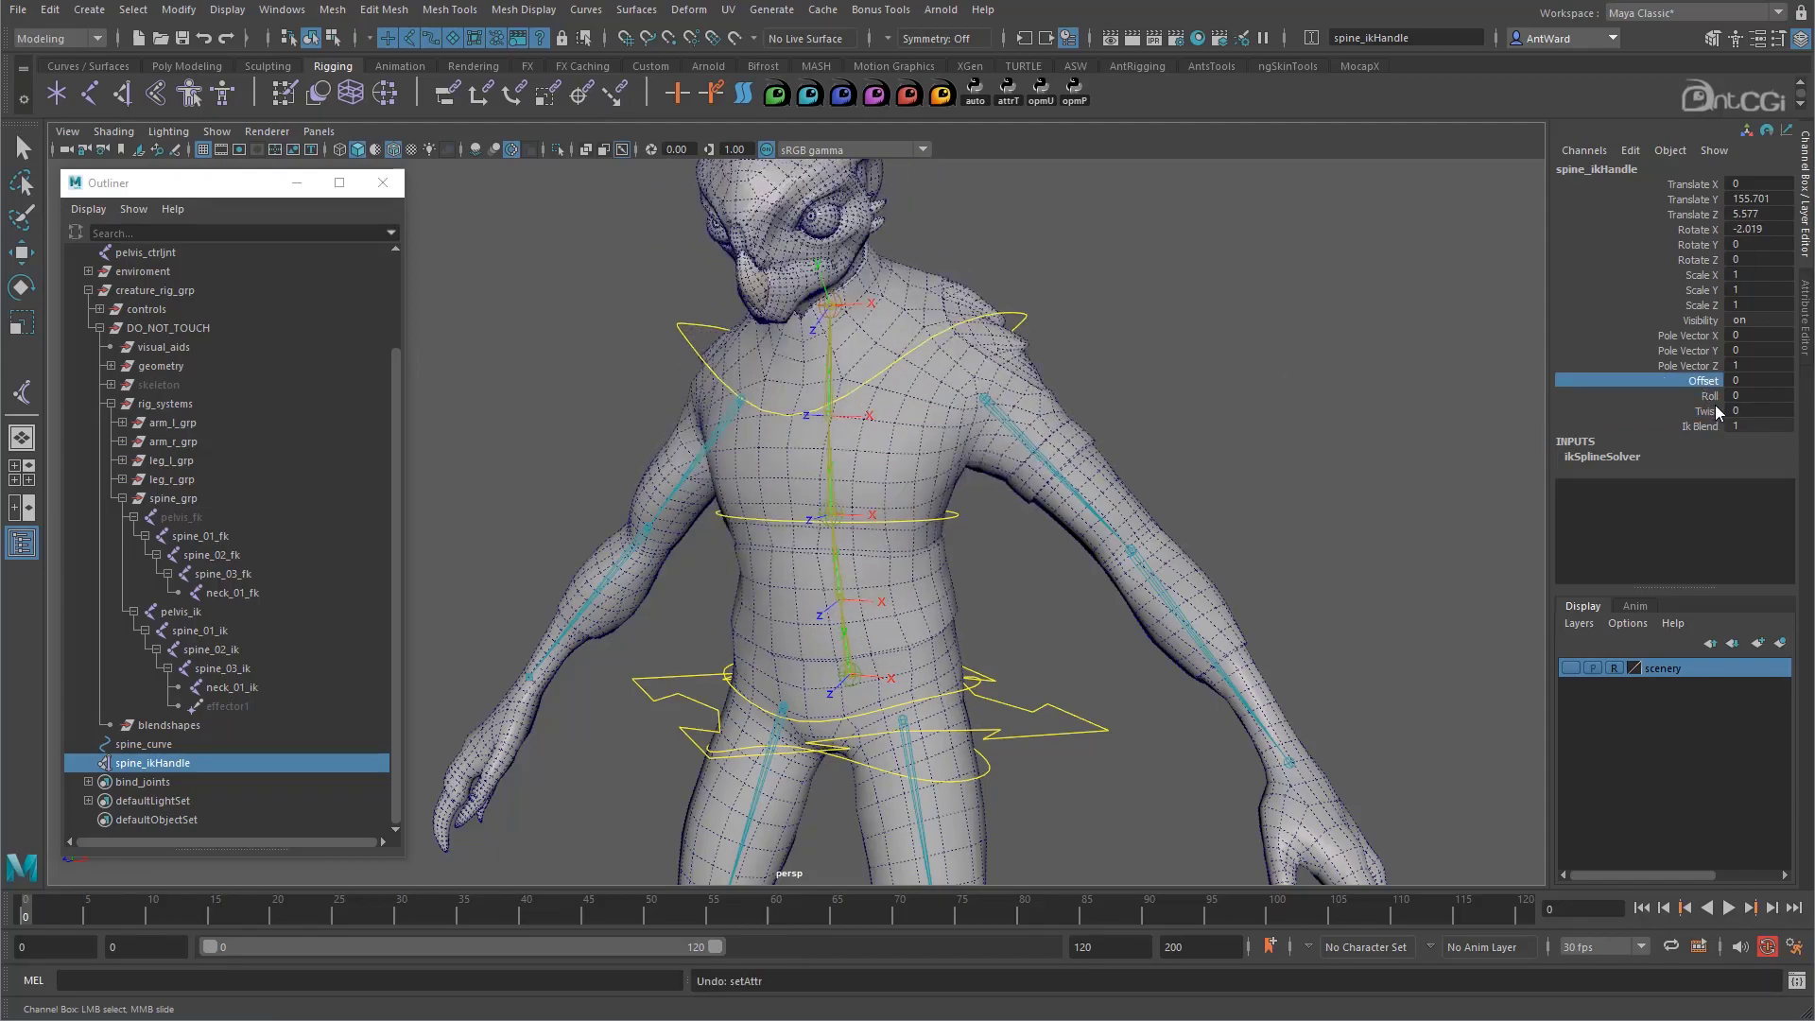
{"action": "left_click", "coordinate": [1712, 396]}
{"action": "mouse_move", "coordinate": [1214, 428]}
{"action": "middle_mouse_down"}
{"action": "mouse_move", "coordinate": [1185, 420]}
{"action": "mouse_move", "coordinate": [1215, 425]}
{"action": "middle_mouse_up"}
{"action": "key", "text": "ctrl+z"}
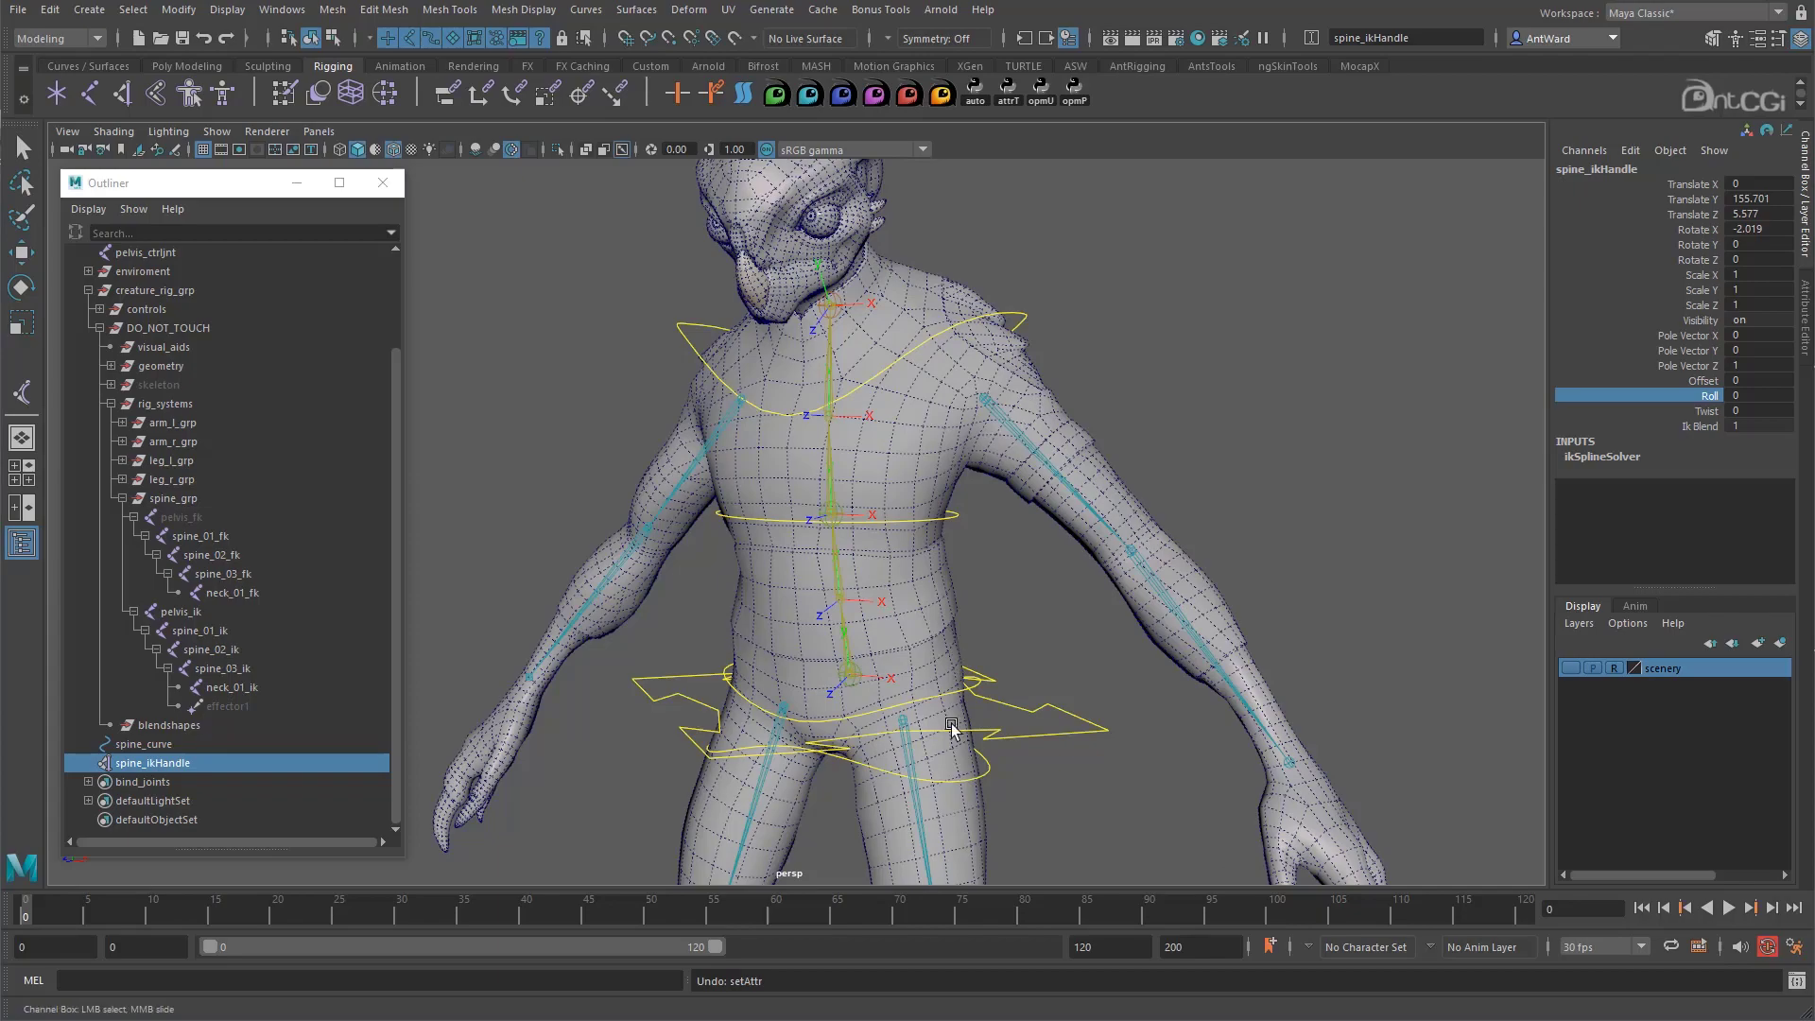
Clear the Node Editor graph, add hip_ctrl to it and remove the hip_ctrlShape node
{"action": "left_click", "coordinate": [990, 769]}
{"action": "key", "text": "e"}
{"action": "scroll", "coordinate": [1182, 357], "scroll_direction": "down", "scroll_amount": 1}
{"action": "middle_click_drag", "start_coordinate": [1116, 393], "coordinate": [1010, 378], "text": "alt"}
{"action": "left_click", "coordinate": [276, 11]}
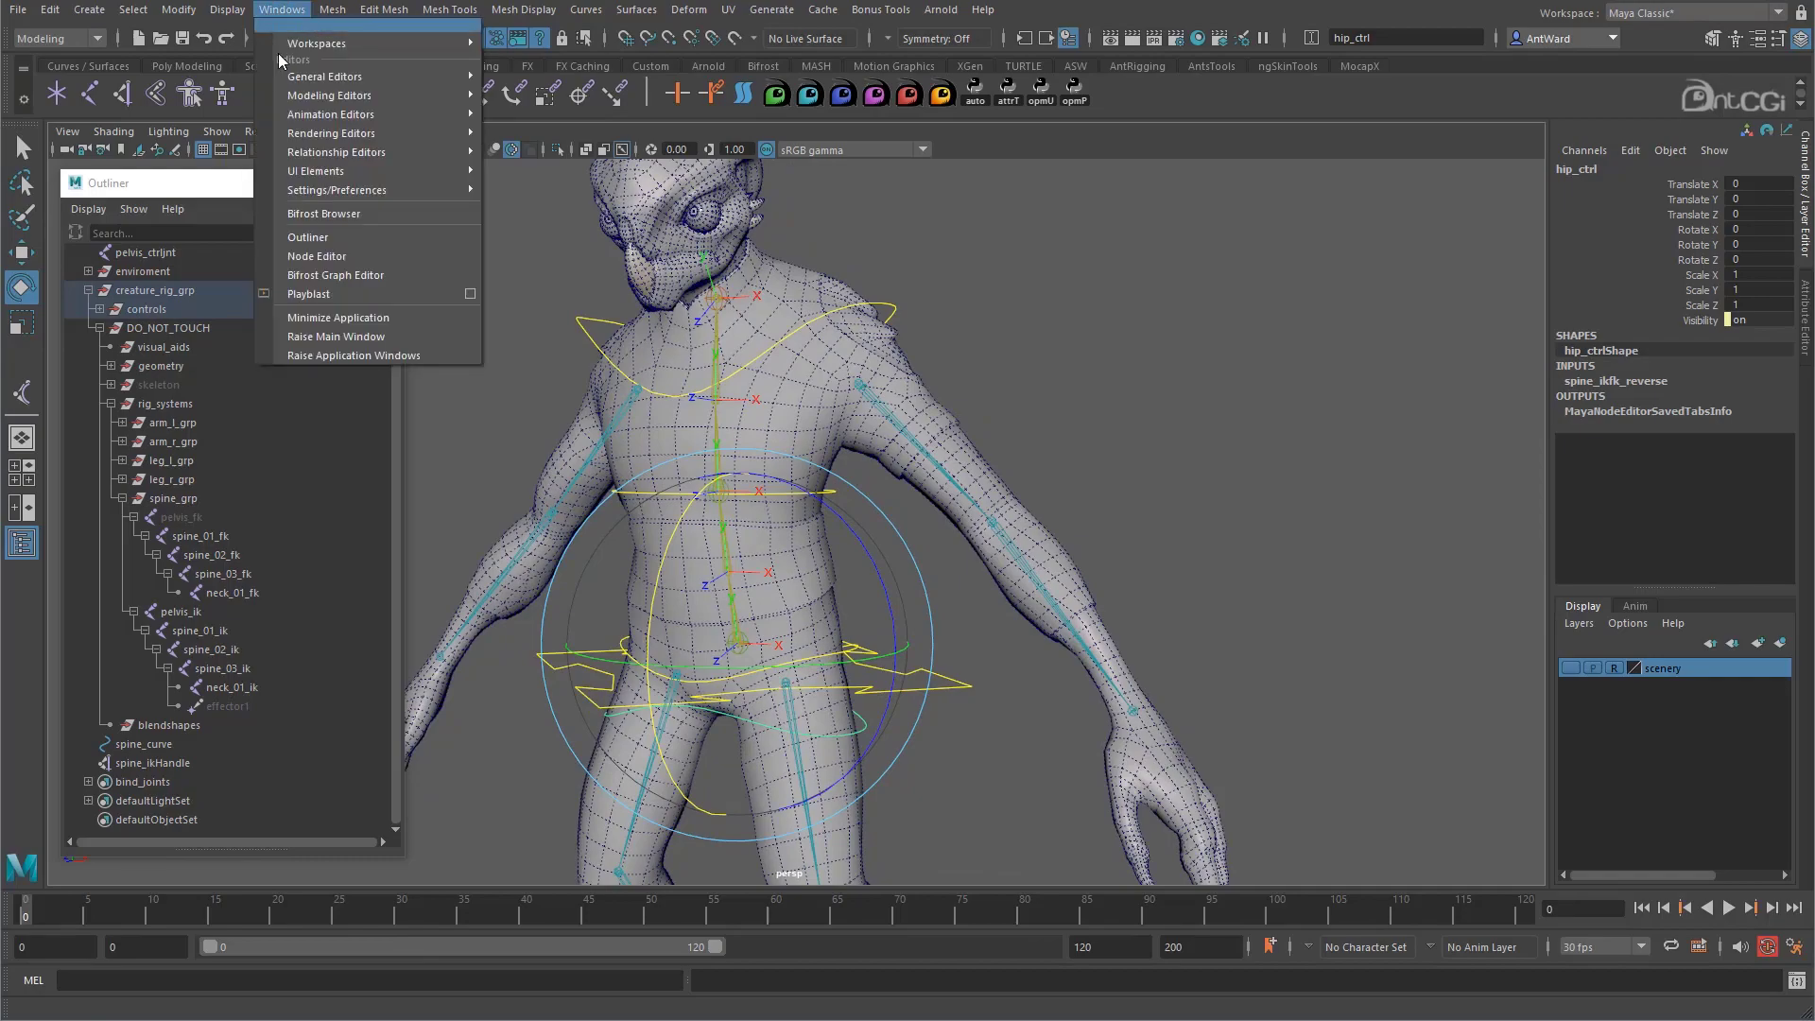
{"action": "left_click", "coordinate": [337, 253]}
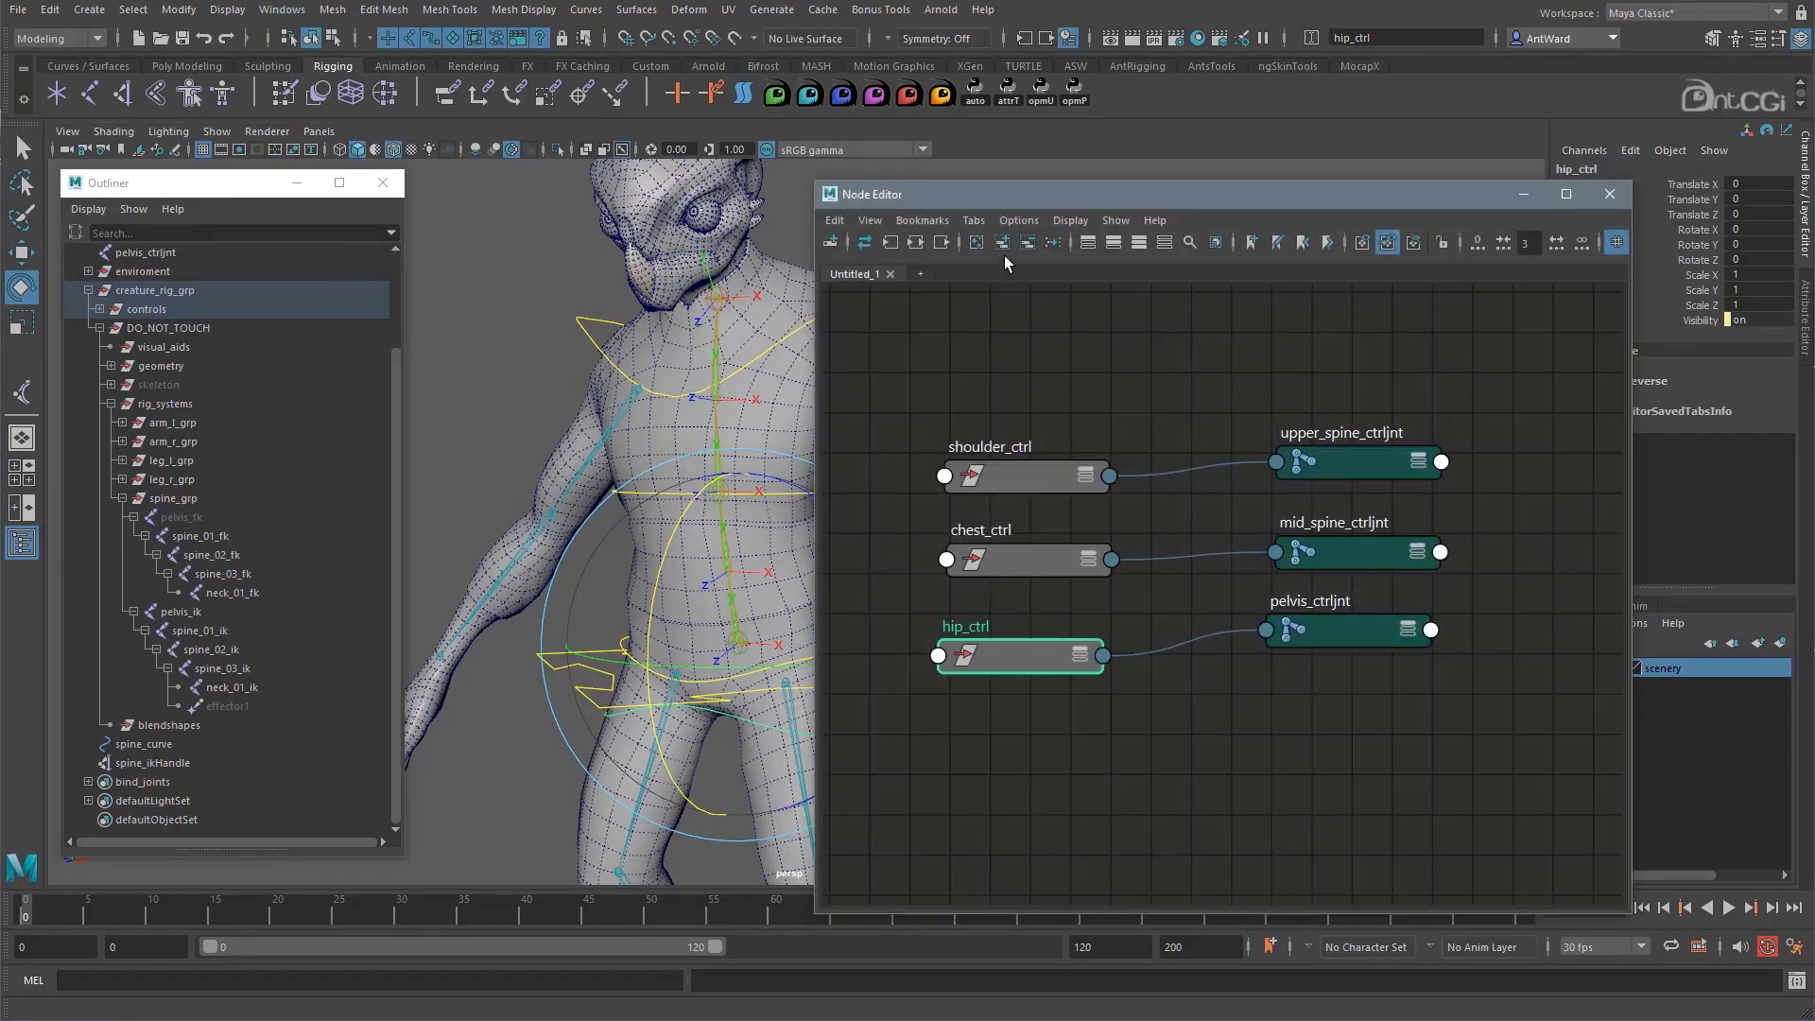
{"action": "left_click", "coordinate": [1003, 244]}
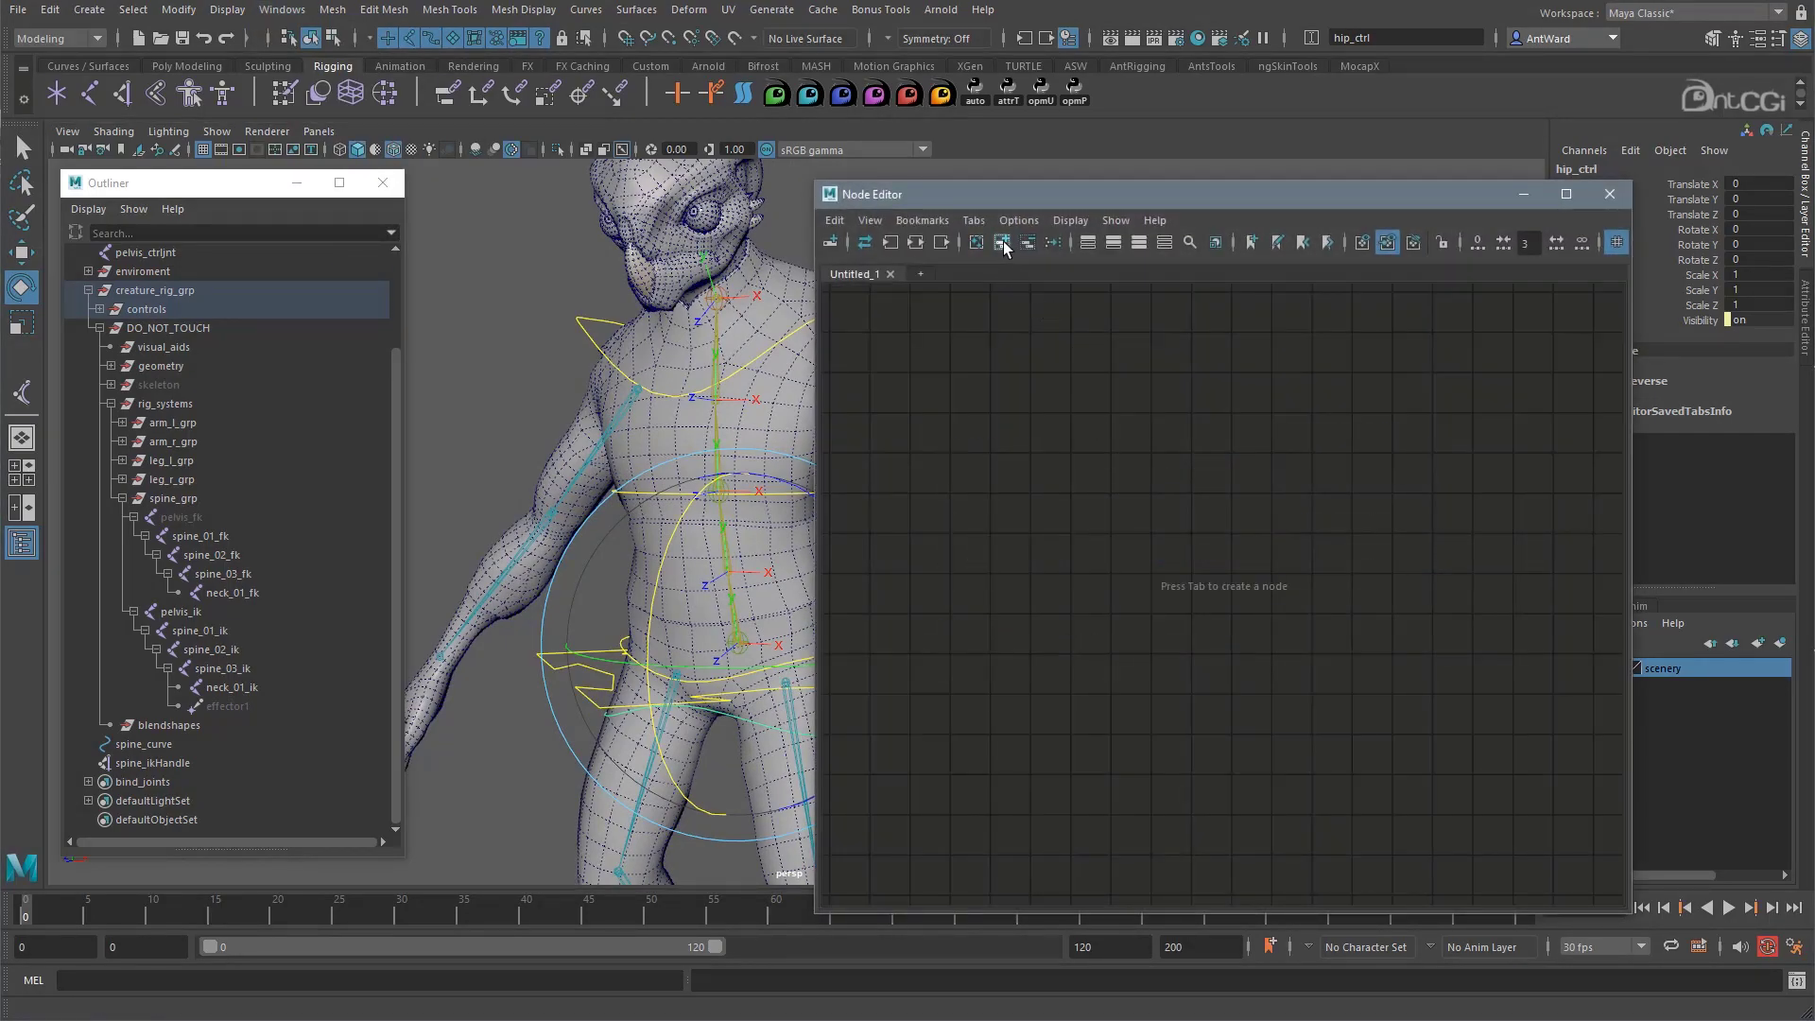
{"action": "left_click", "coordinate": [1003, 243]}
{"action": "left_click_drag", "start_coordinate": [1198, 529], "coordinate": [1037, 491]}
{"action": "left_click", "coordinate": [1197, 686]}
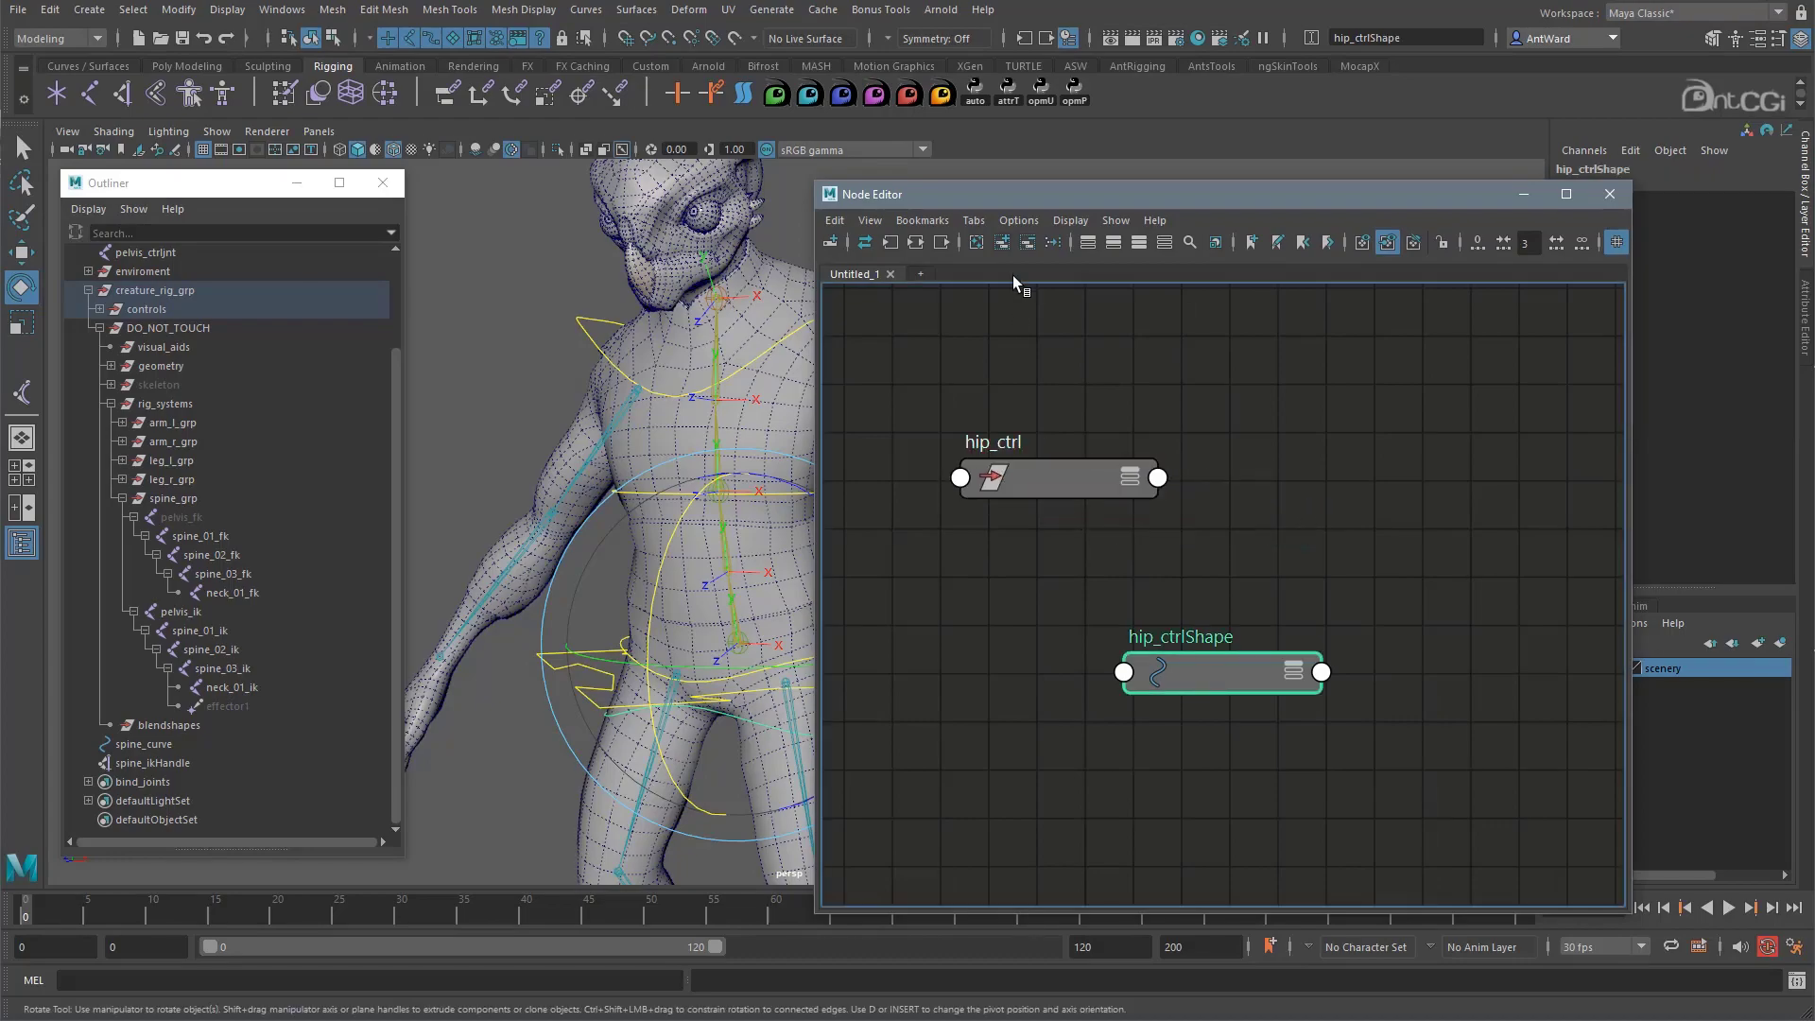
{"action": "left_click", "coordinate": [1027, 245]}
Add spine_ikHandle to the node graph, show all attributes on both nodes and place it opposite hip_ctrl
{"action": "right_click_drag", "start_coordinate": [706, 528], "coordinate": [620, 524], "text": "alt"}
{"action": "middle_click_drag", "start_coordinate": [620, 523], "coordinate": [523, 519], "text": "alt"}
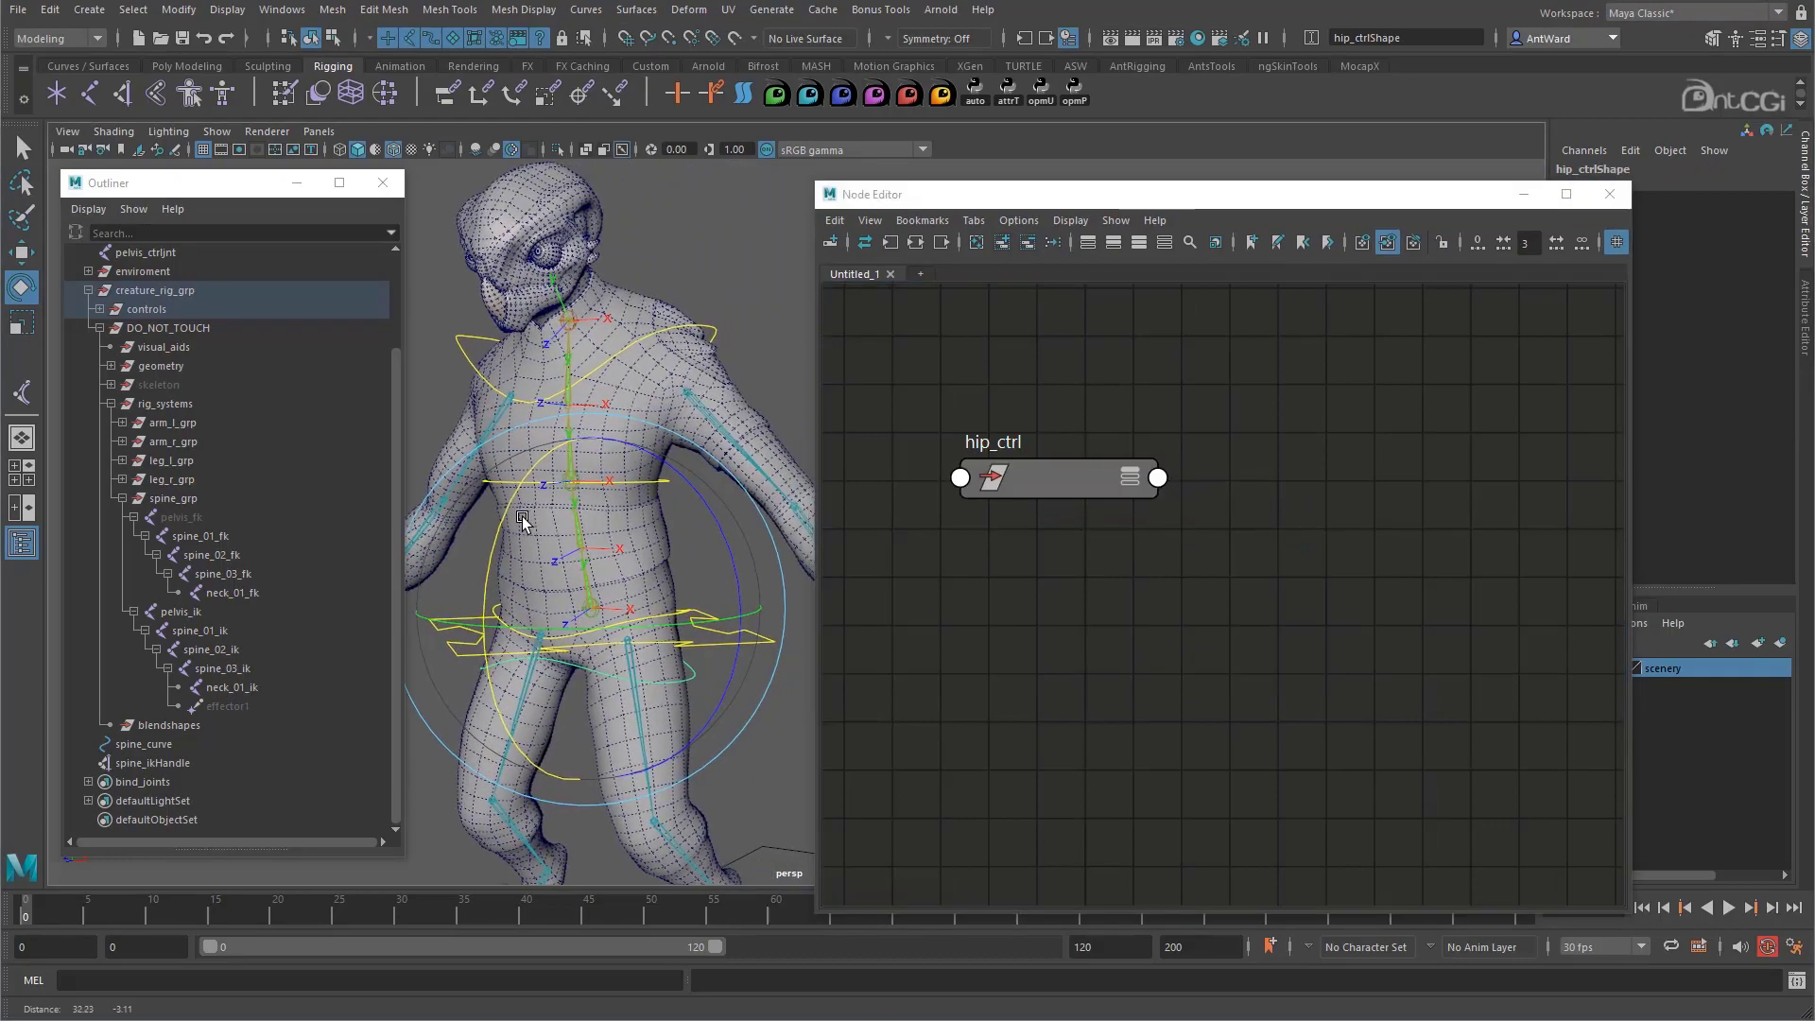
{"action": "right_click_drag", "start_coordinate": [522, 519], "coordinate": [542, 519], "text": "alt"}
{"action": "left_click_drag", "start_coordinate": [543, 519], "coordinate": [323, 537], "text": "alt"}
{"action": "left_click", "coordinate": [194, 763]}
{"action": "left_click_drag", "start_coordinate": [192, 764], "coordinate": [1308, 456]}
{"action": "left_click_drag", "start_coordinate": [1100, 397], "coordinate": [1425, 542]}
{"action": "key", "text": "3"}
{"action": "scroll", "coordinate": [1421, 541], "scroll_direction": "down", "scroll_amount": 3}
{"action": "middle_click_drag", "start_coordinate": [1277, 661], "coordinate": [1164, 507], "text": "alt"}
{"action": "left_click_drag", "start_coordinate": [1161, 382], "coordinate": [1007, 387]}
{"action": "scroll", "coordinate": [1062, 474], "scroll_direction": "up", "scroll_amount": 1}
{"action": "left_click_drag", "start_coordinate": [1304, 376], "coordinate": [1355, 377]}
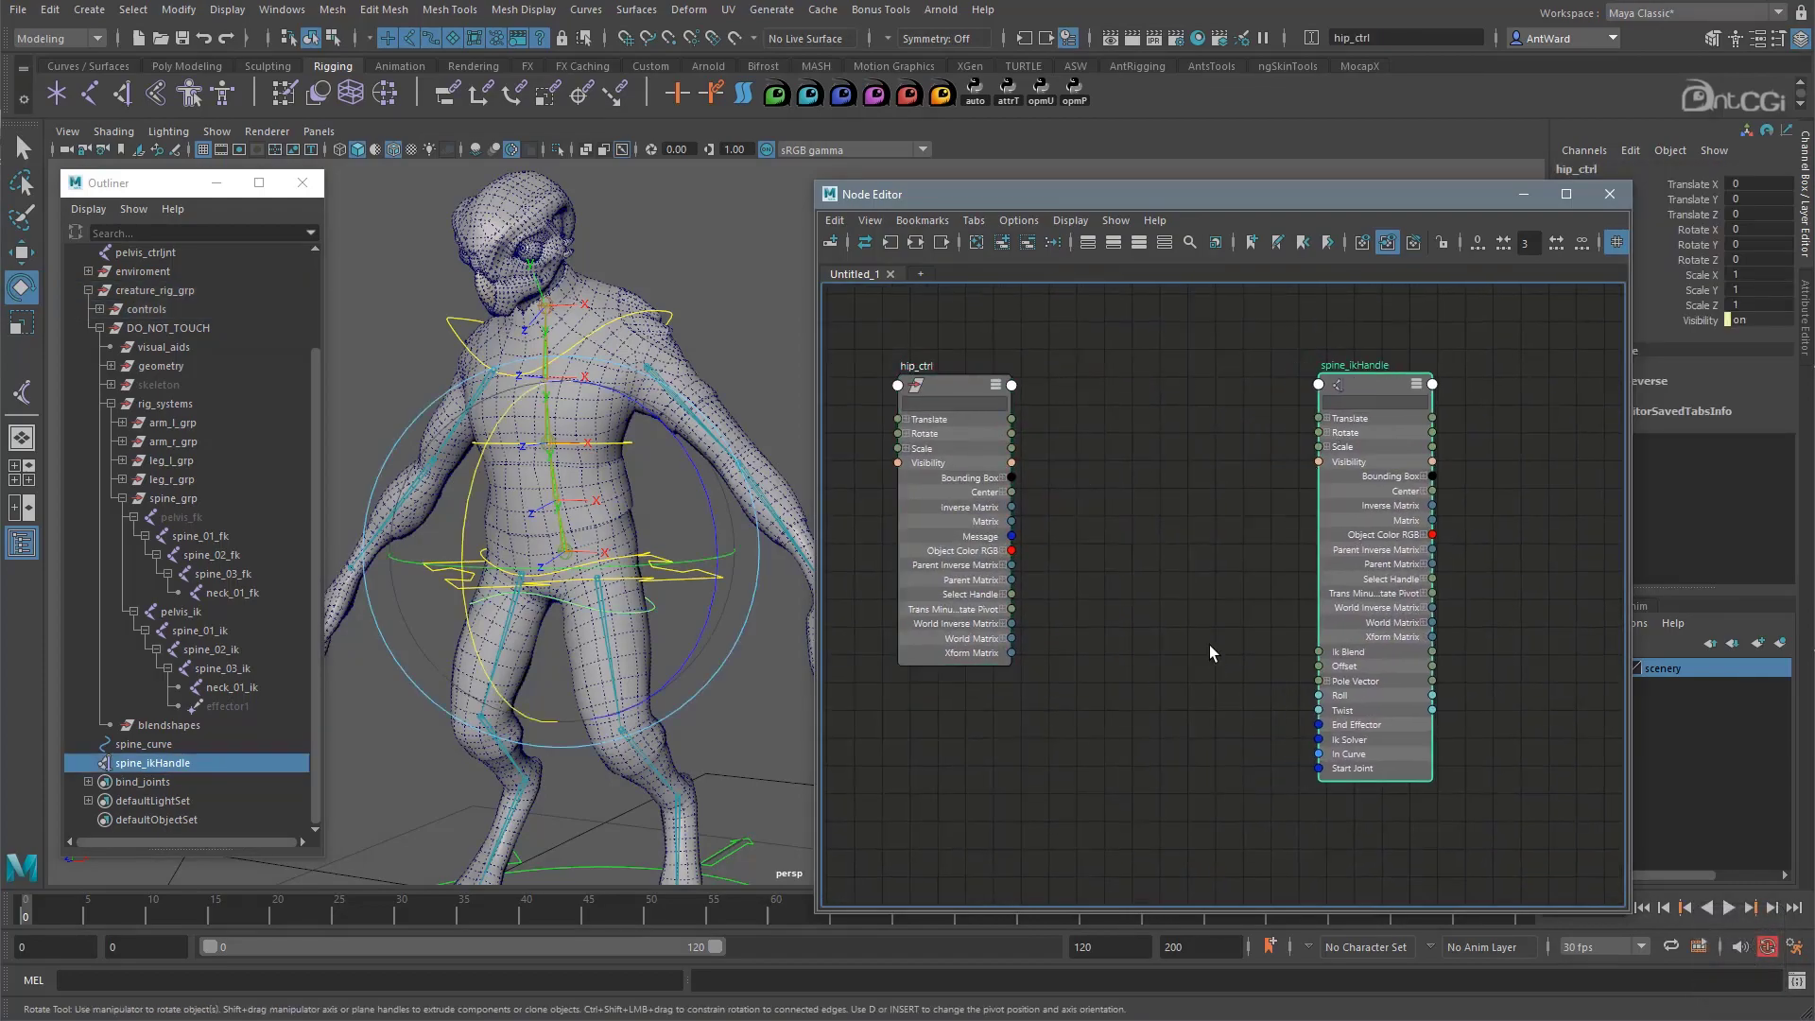
Expand hip_ctrl's Rotate attribute in the graph, test its Rotate Y by varying the value, and undo the change
{"action": "left_click", "coordinate": [906, 432]}
{"action": "left_click", "coordinate": [656, 603]}
{"action": "left_click", "coordinate": [656, 603]}
{"action": "left_click", "coordinate": [1698, 244]}
{"action": "middle_click_drag", "start_coordinate": [711, 396], "coordinate": [737, 394]}
{"action": "key", "text": "ctrl+z"}
{"action": "key", "text": "ctrl+z"}
{"action": "key", "text": "ctrl+z"}
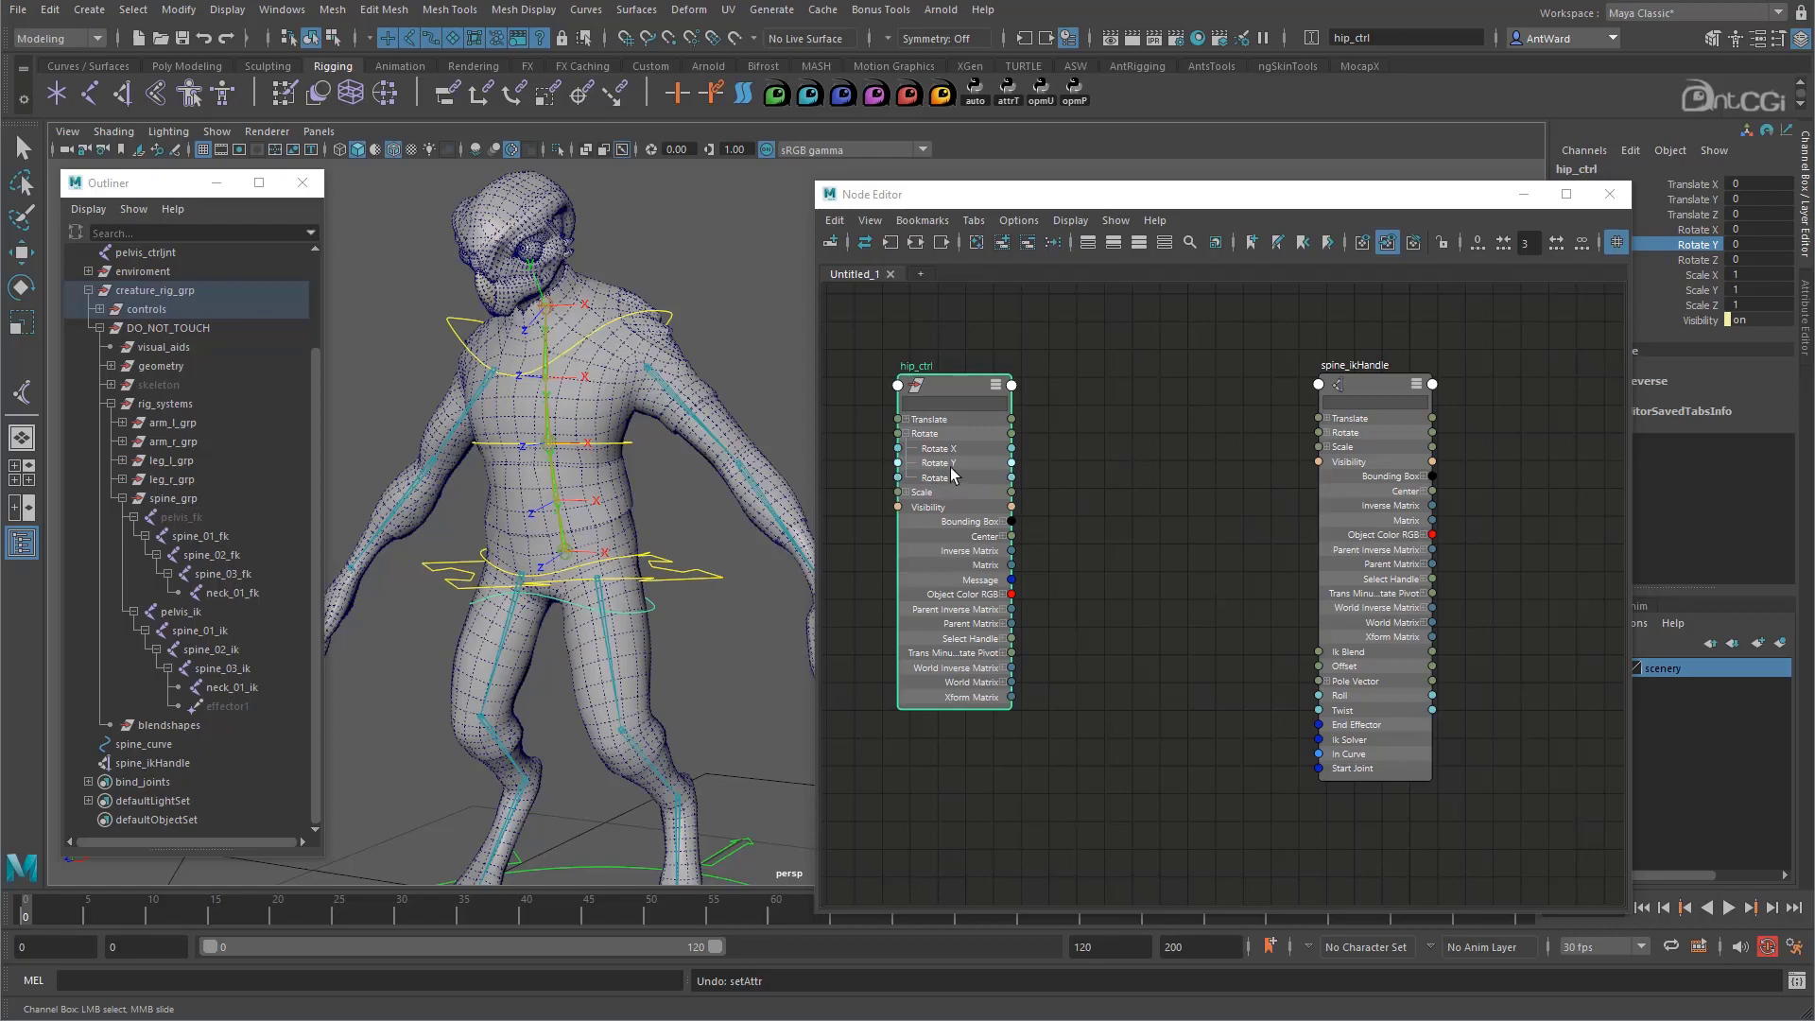
Connect hip_ctrl's Rotate Y to spine_ikHandle's Roll, test it with a rotation of about -14.7 degrees in Y, and undo the rotation
{"action": "left_click_drag", "start_coordinate": [1011, 463], "coordinate": [1319, 700]}
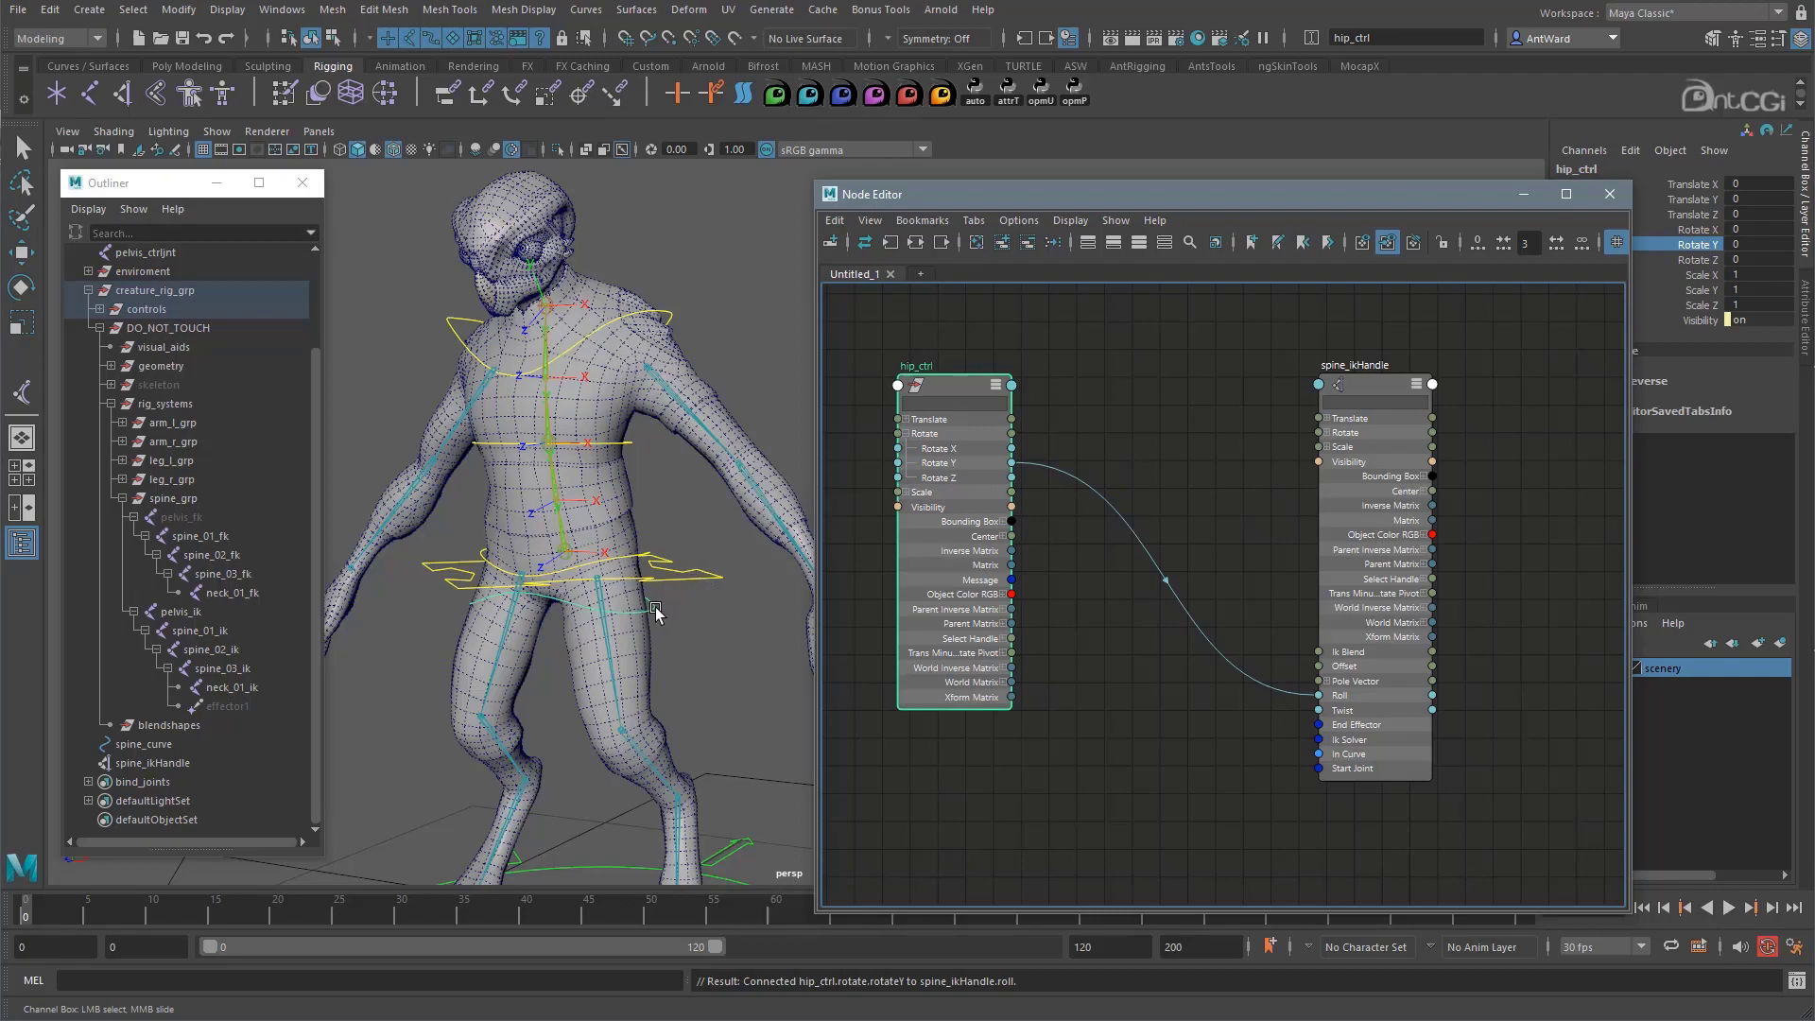
{"action": "left_click", "coordinate": [656, 613]}
{"action": "key", "text": "e"}
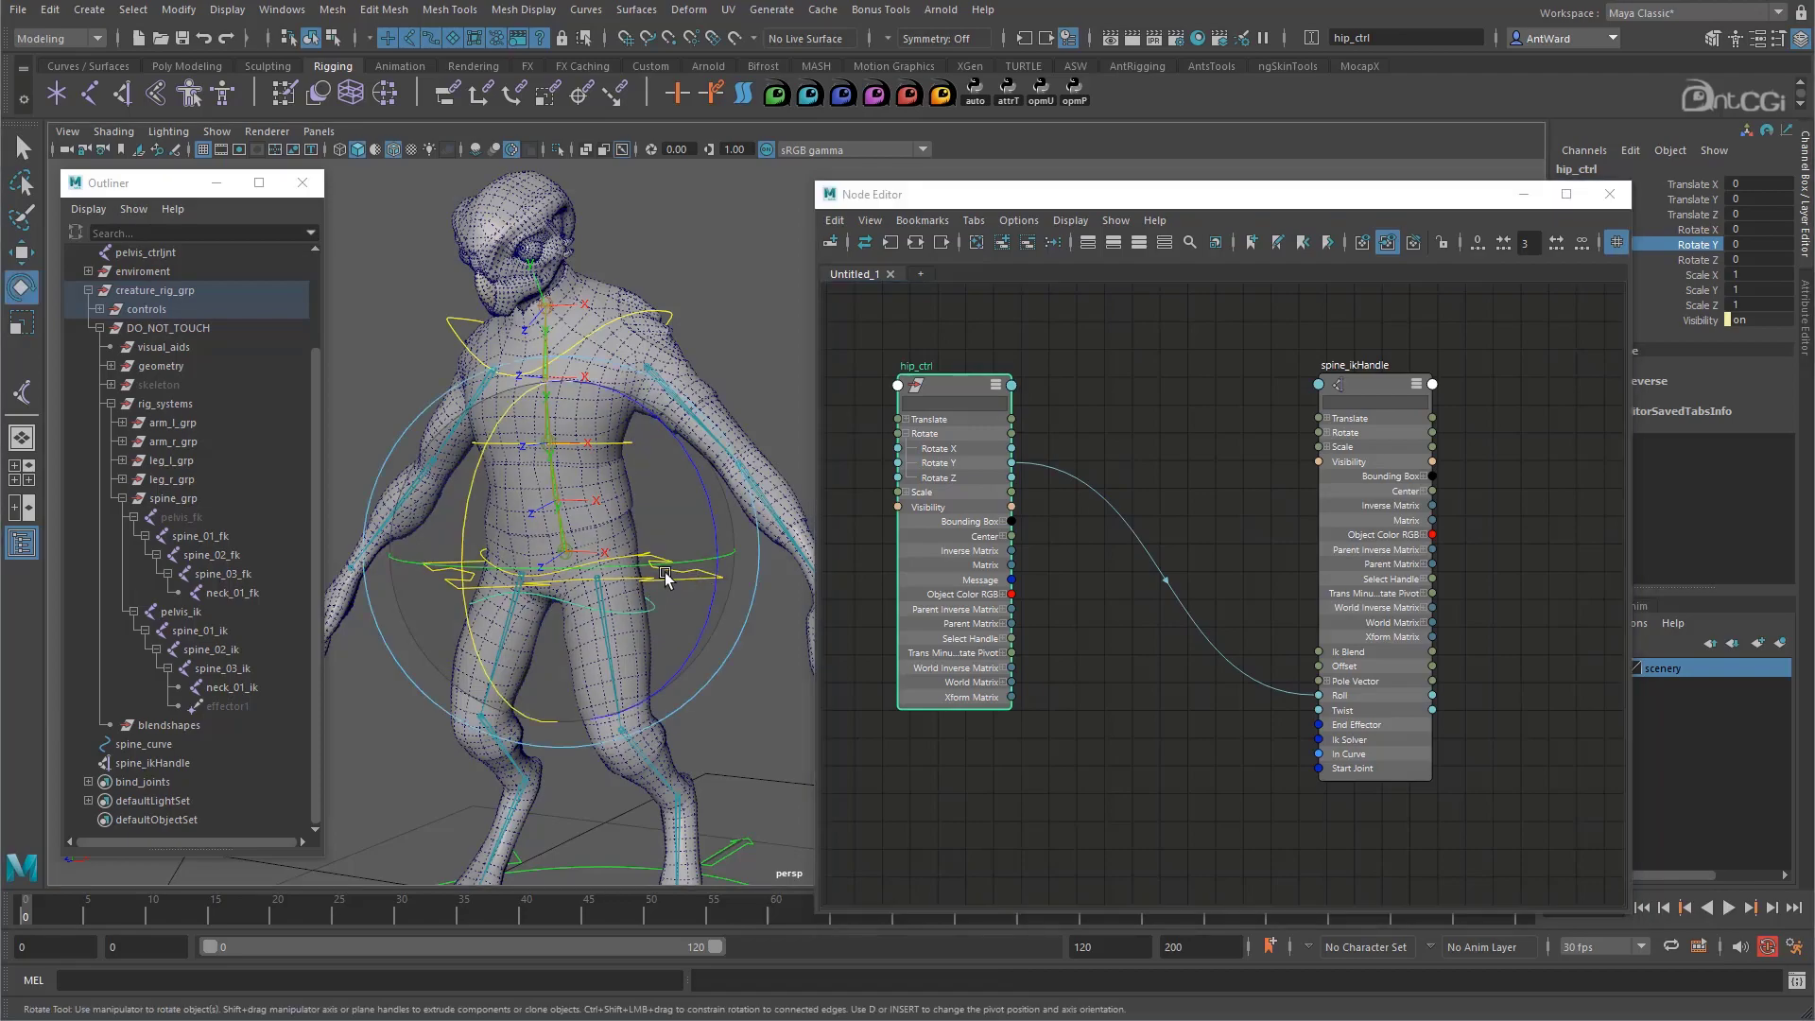
{"action": "left_click_drag", "start_coordinate": [665, 570], "coordinate": [567, 378]}
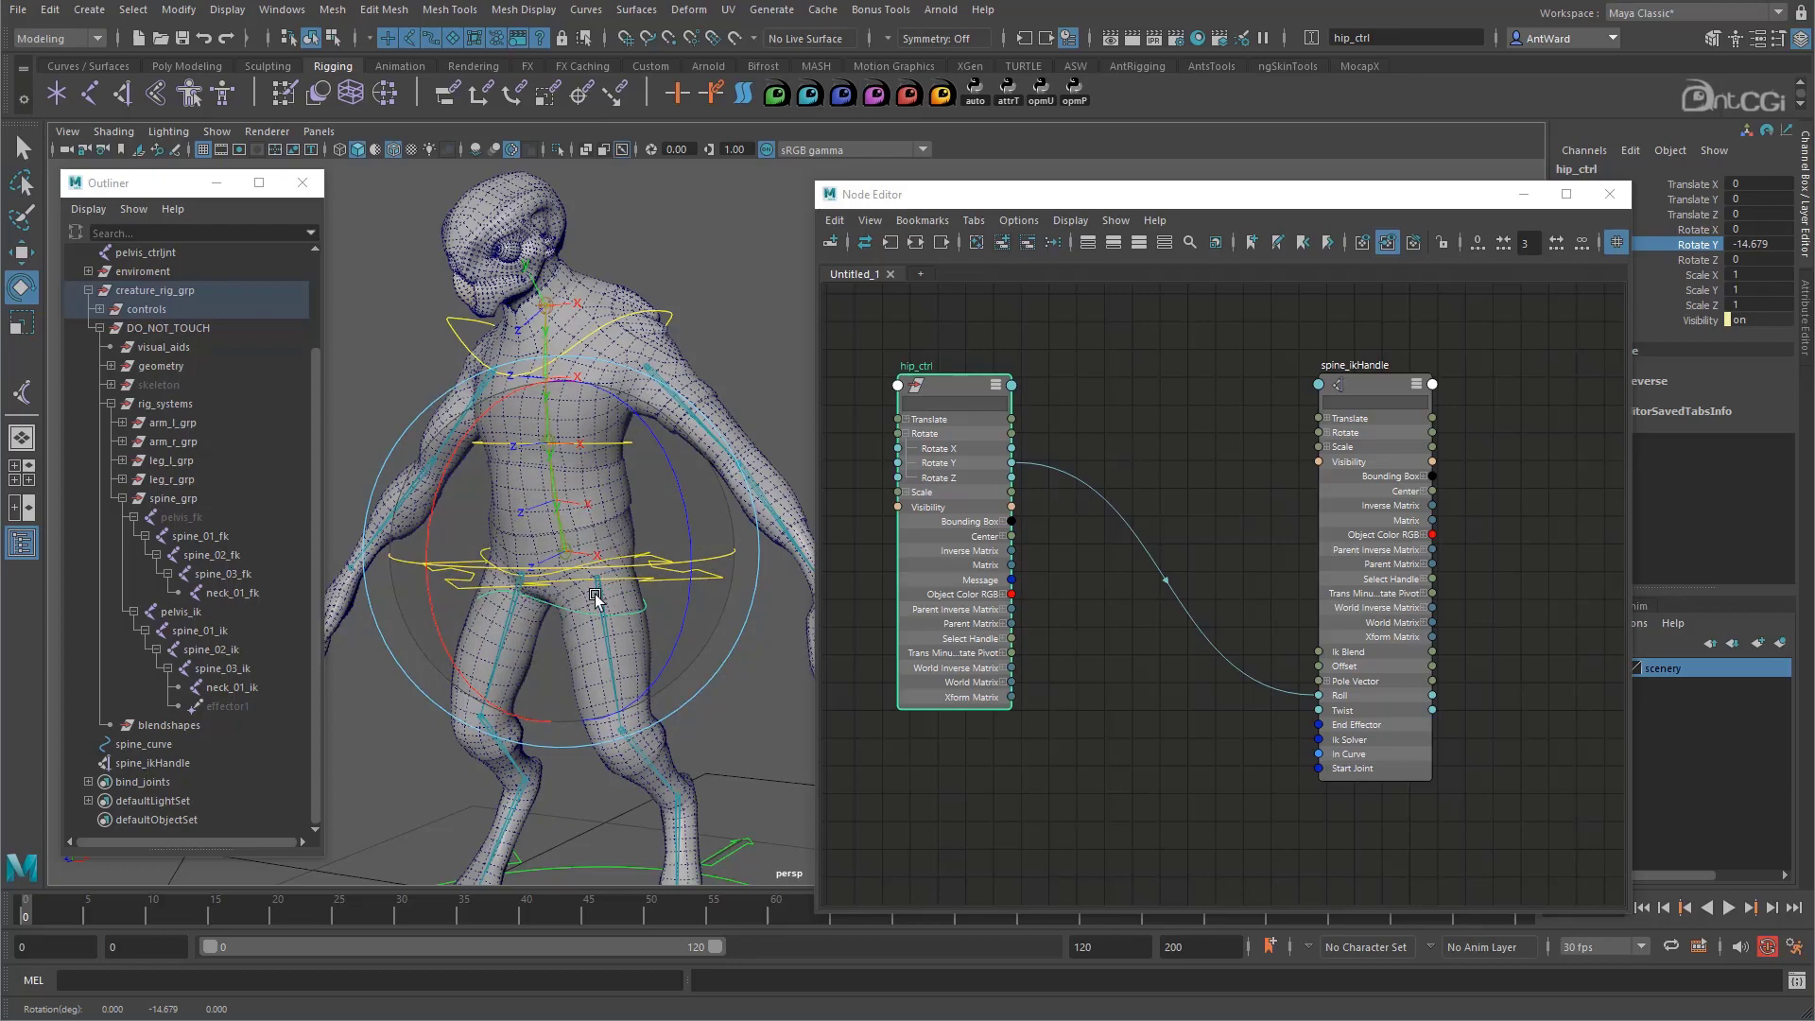
{"action": "key", "text": "ctrl+z"}
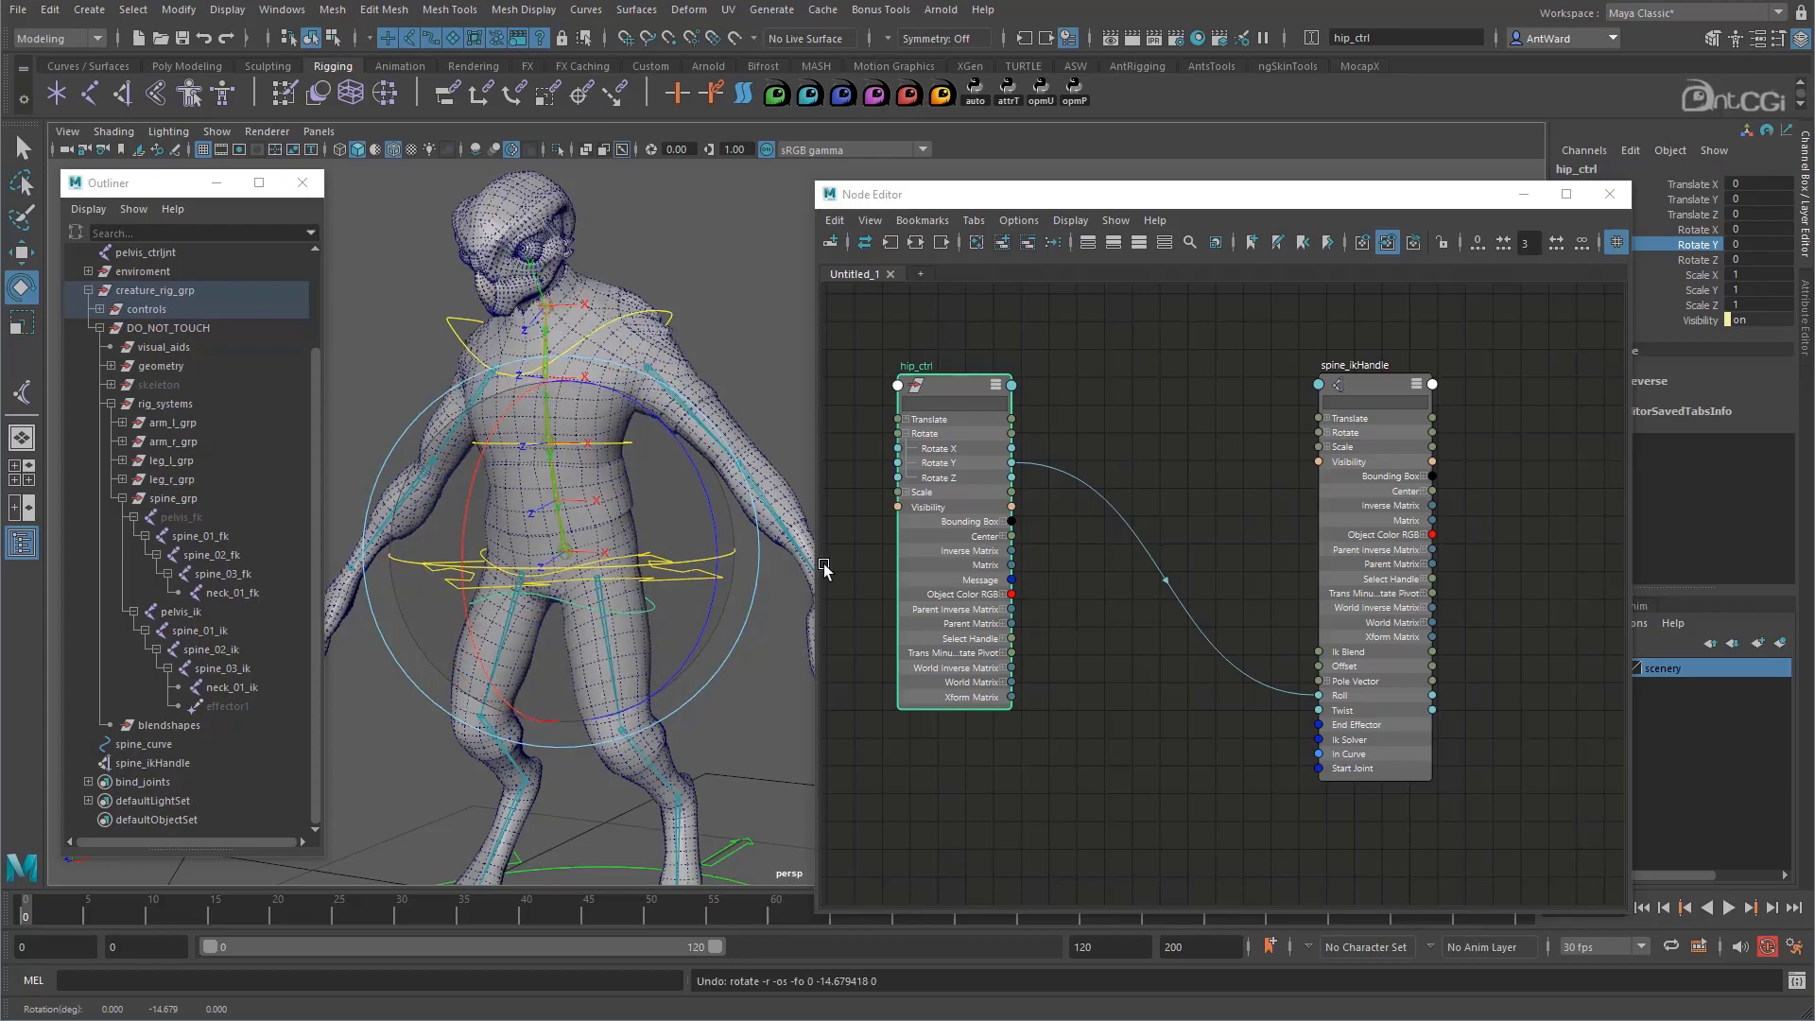
Rotate hip_ctrl about 26.7 degrees in Y and counter the spine's turn with a spine_ikHandle Twist of about -27.5
{"action": "left_click", "coordinate": [1375, 385]}
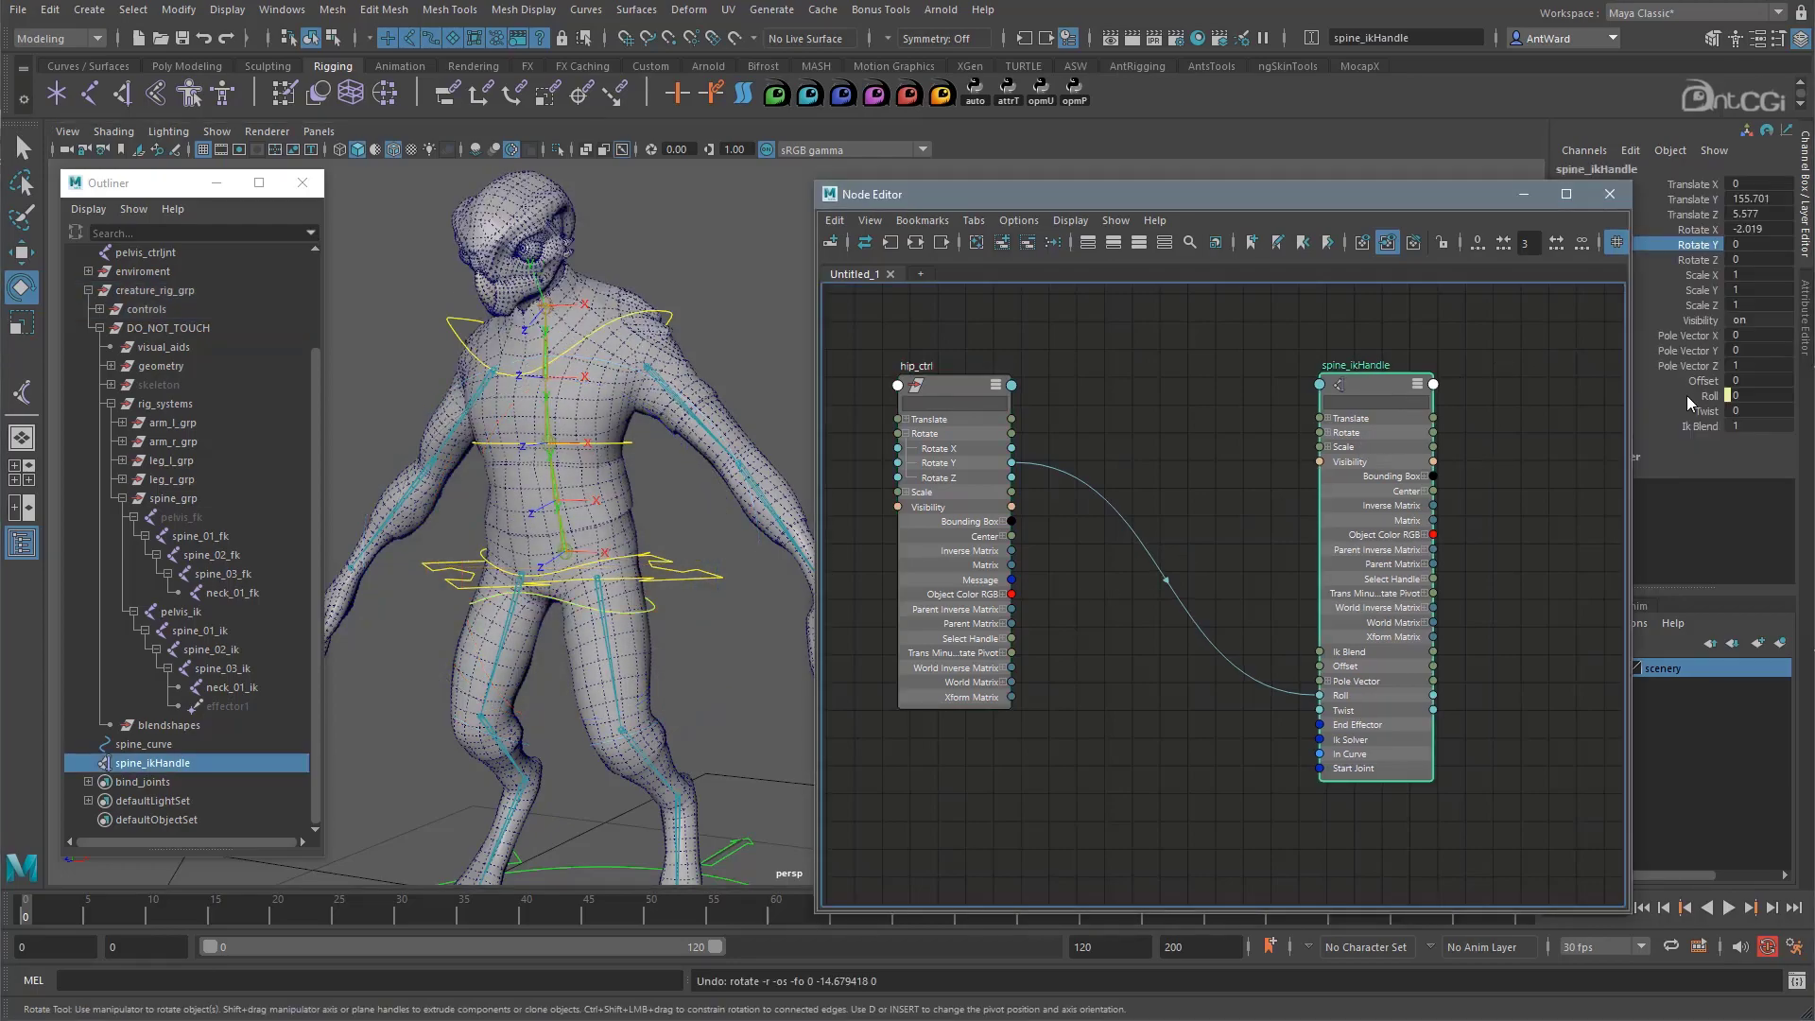
{"action": "left_click", "coordinate": [953, 388]}
{"action": "left_click_drag", "start_coordinate": [598, 568], "coordinate": [671, 565]}
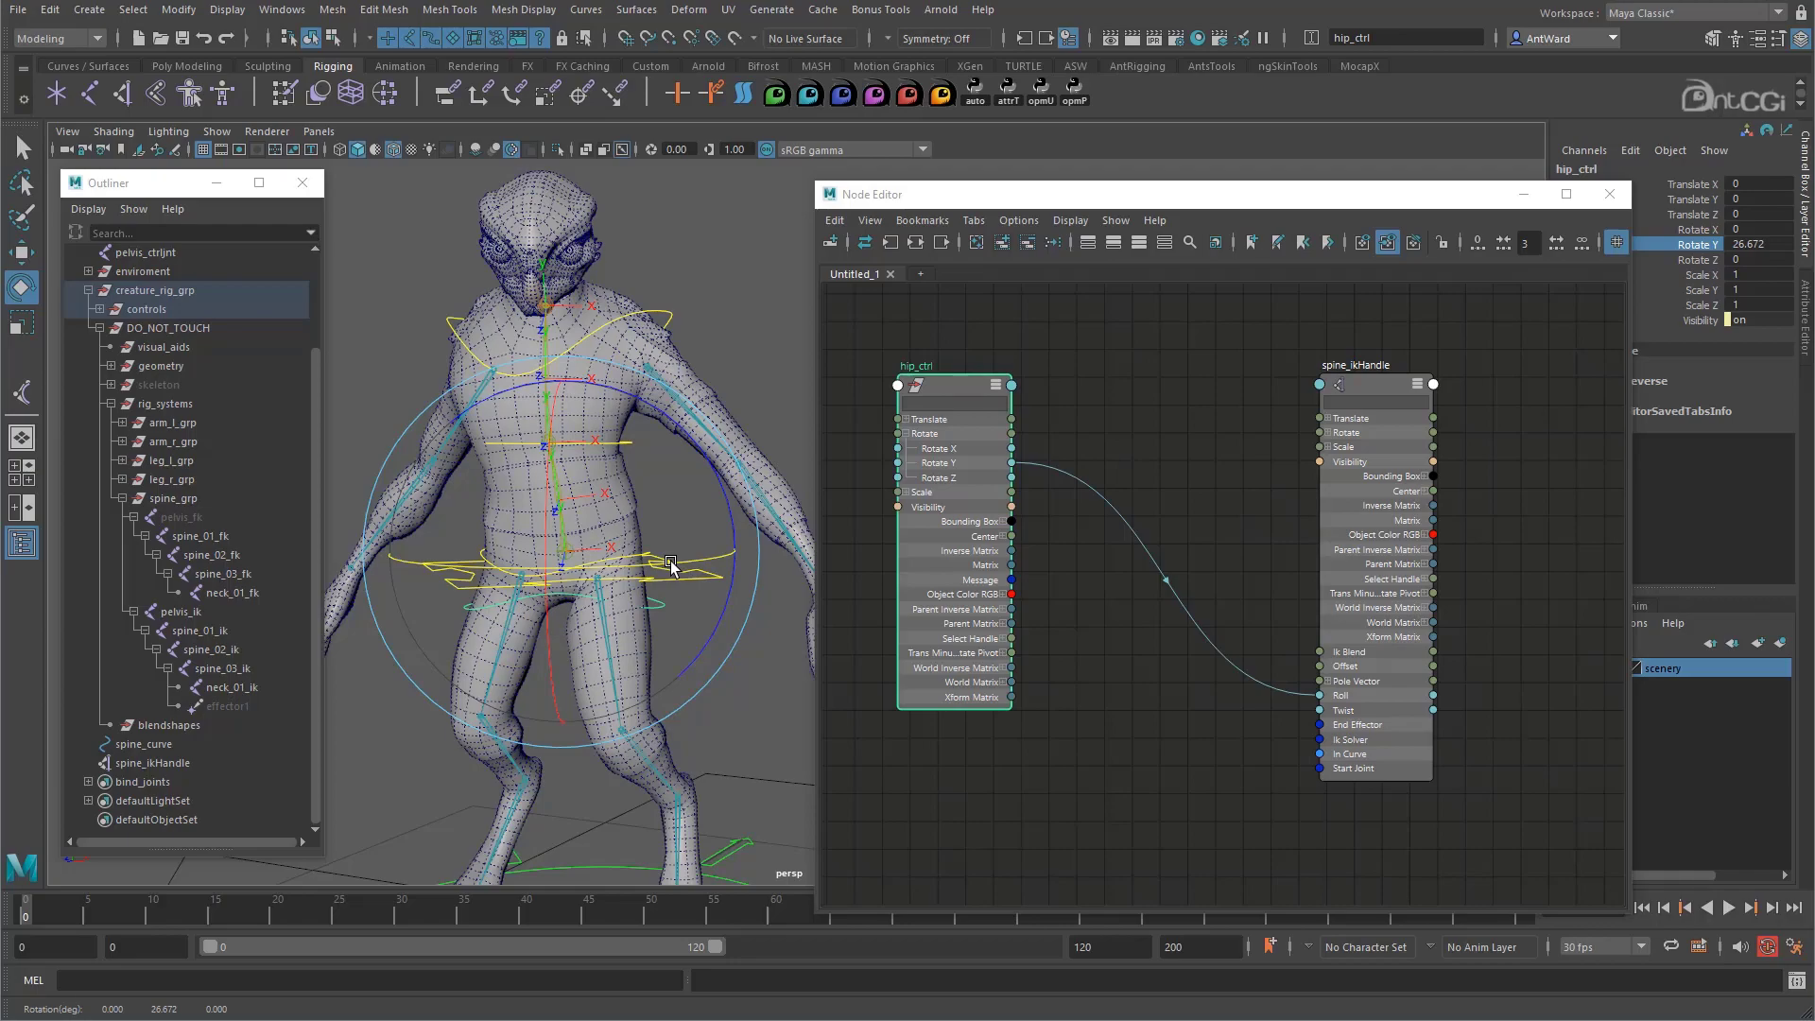
{"action": "left_click", "coordinate": [1370, 387]}
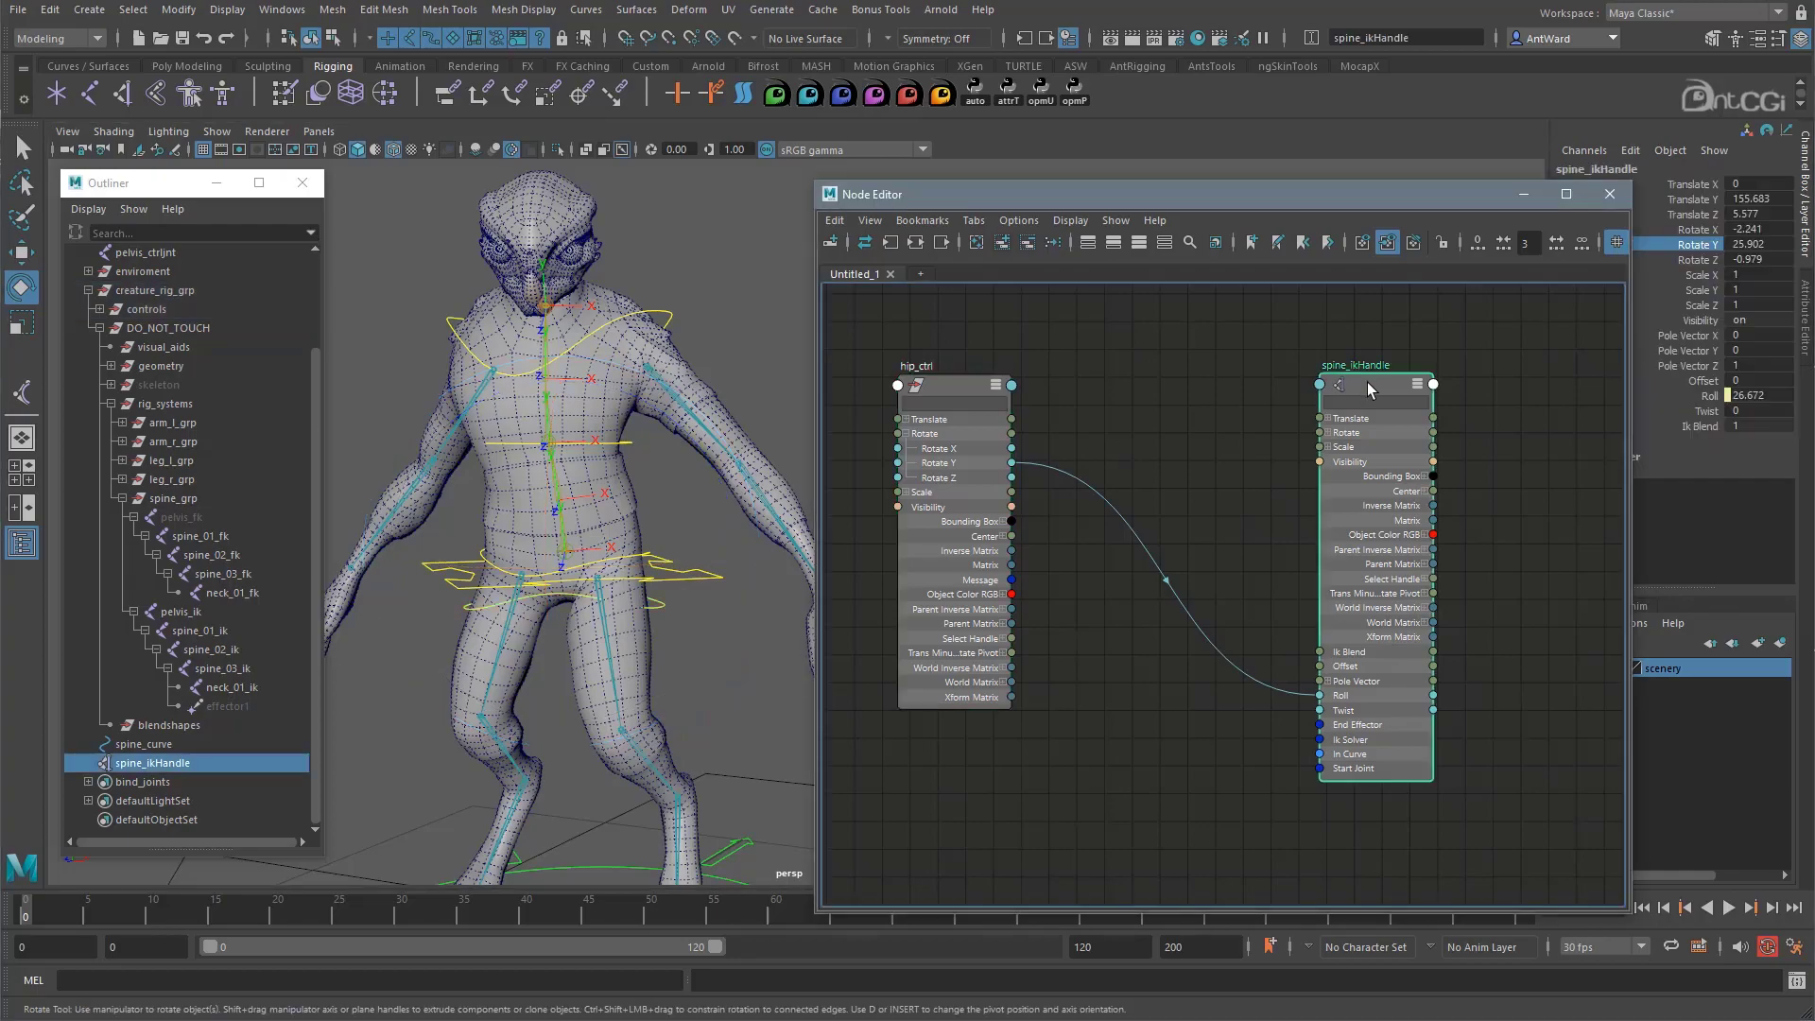
{"action": "left_click", "coordinate": [1707, 412]}
{"action": "middle_click_drag", "start_coordinate": [715, 353], "coordinate": [582, 360]}
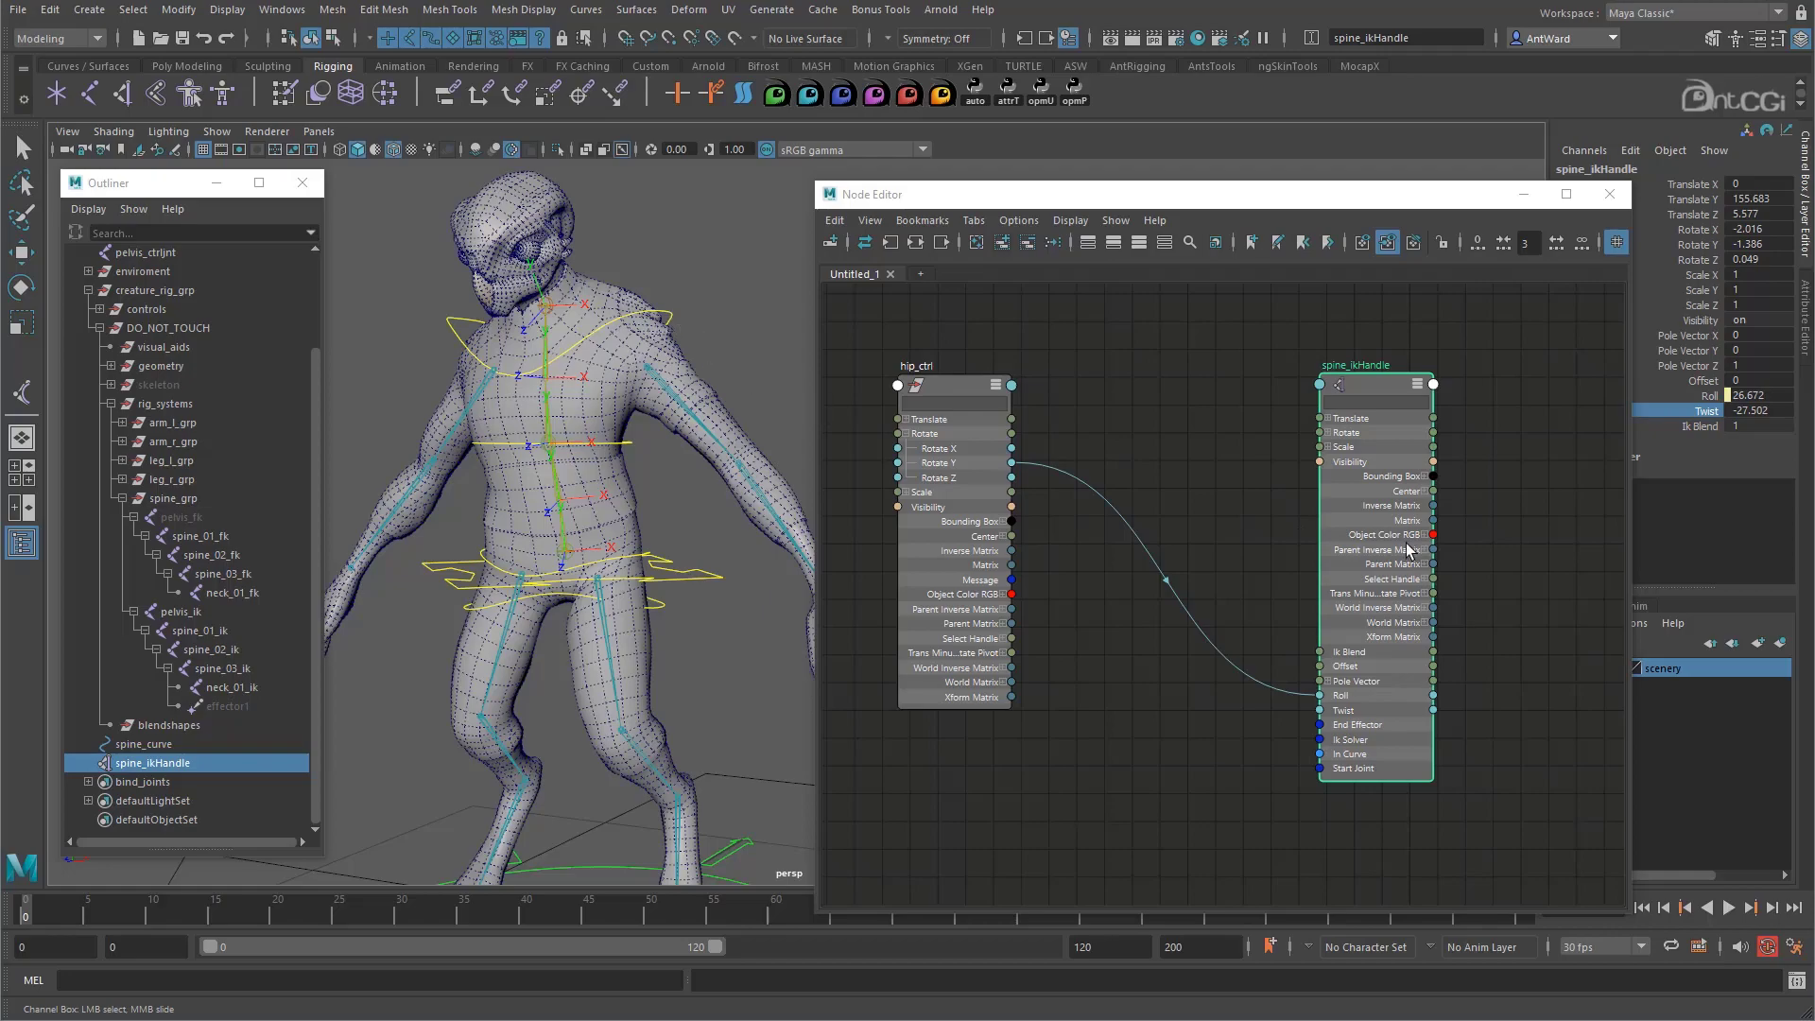
Create a multiplyDivide node and place it between hip_ctrl and spine_ikHandle
{"action": "middle_click_drag", "start_coordinate": [1164, 587], "coordinate": [1172, 596], "text": "alt"}
{"action": "left_click", "coordinate": [1234, 479]}
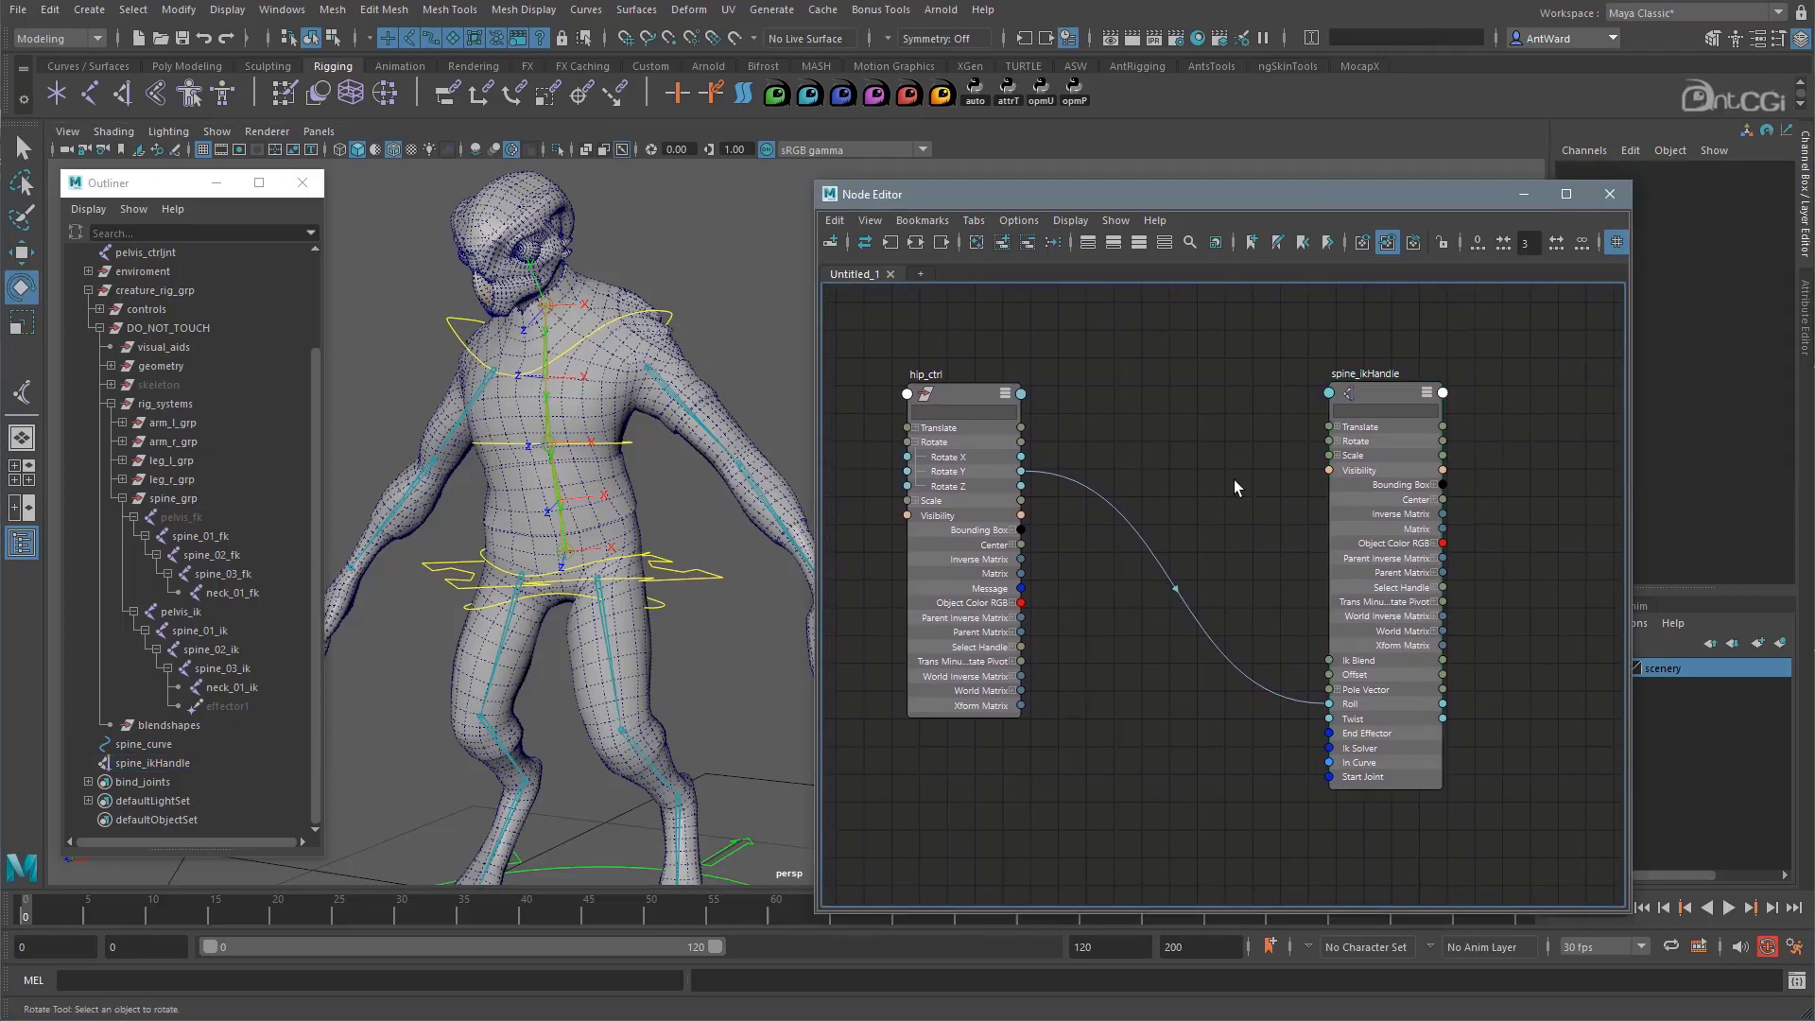
{"action": "key", "text": "Tab"}
{"action": "type", "text": "mul"}
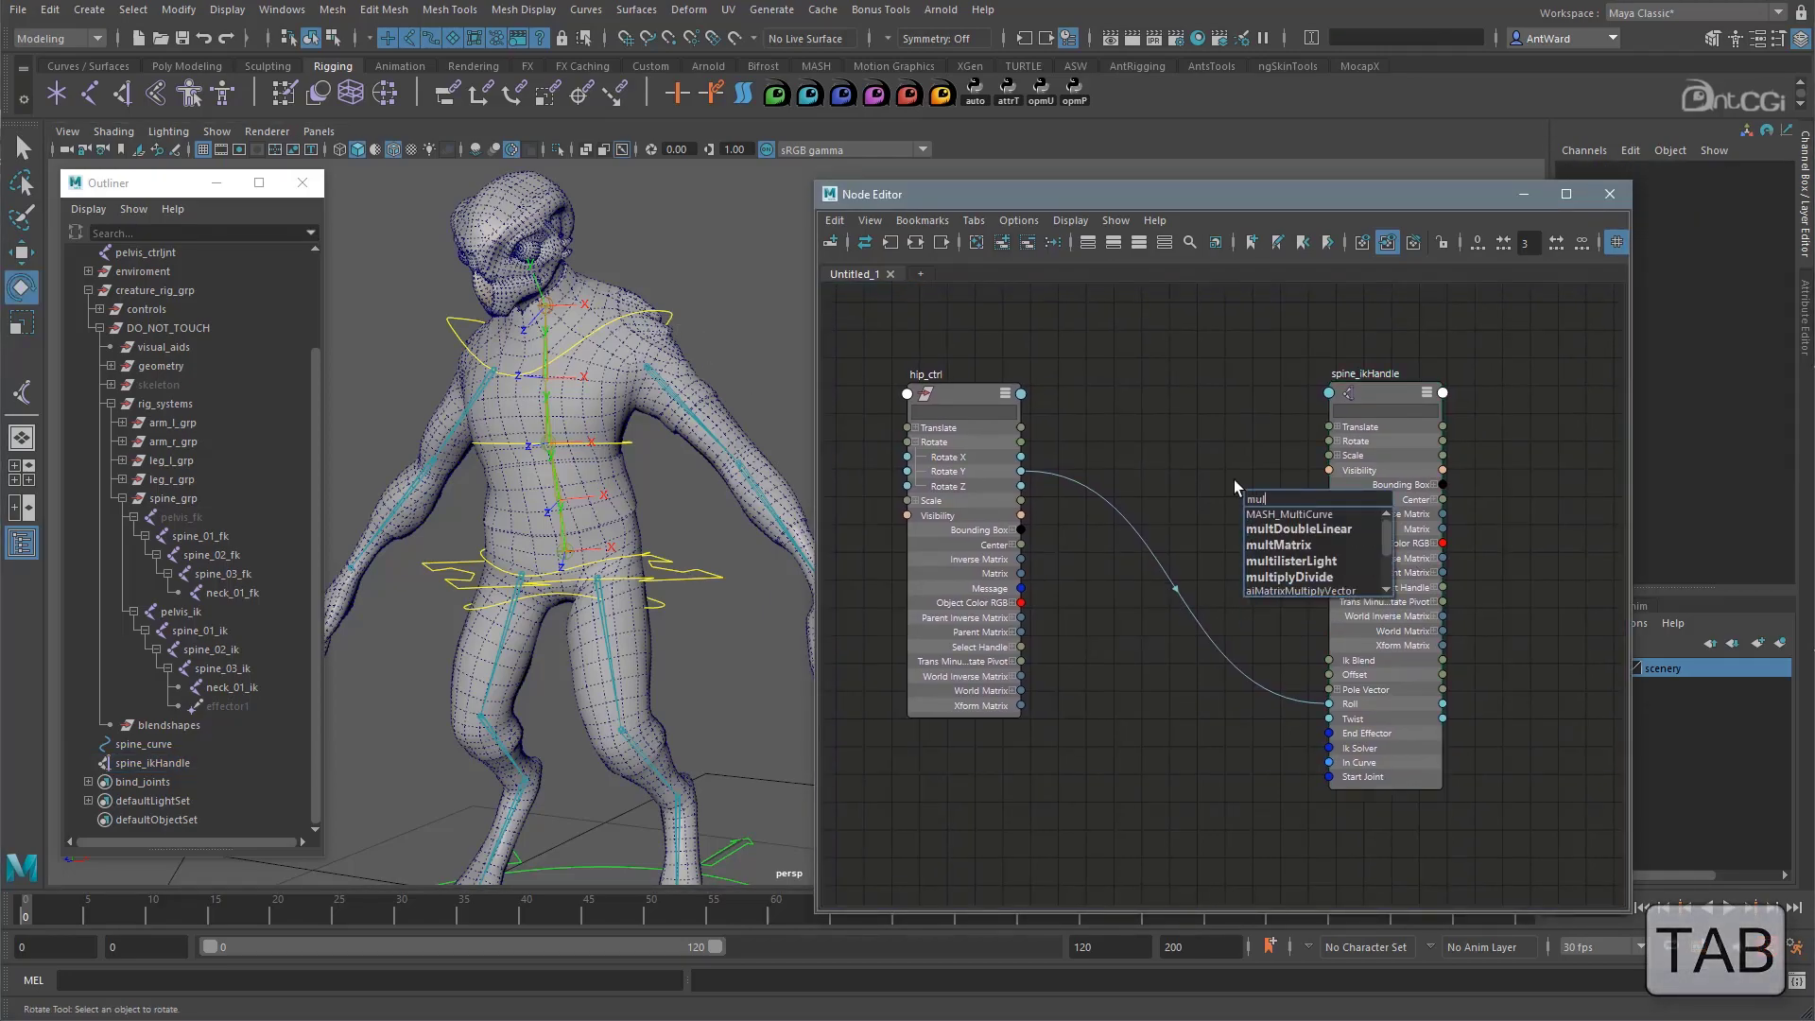
{"action": "type", "text": "tiply"}
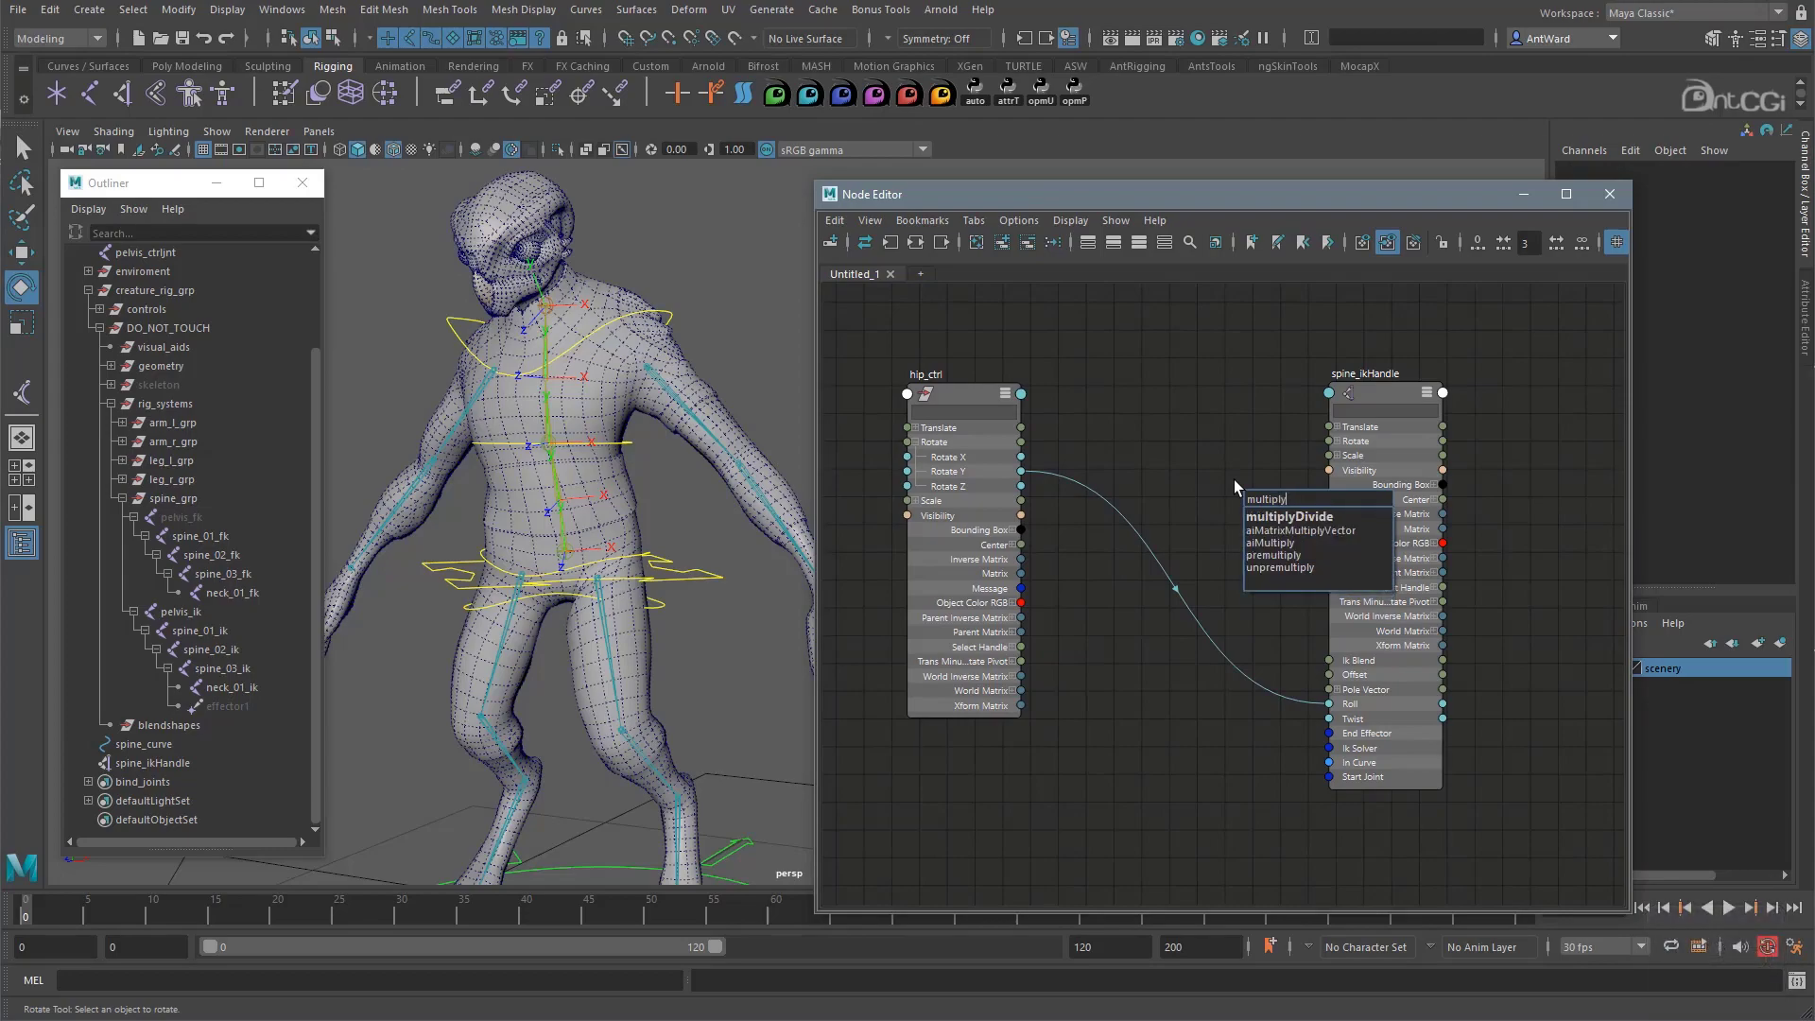
{"action": "left_click", "coordinate": [1309, 516]}
{"action": "left_click_drag", "start_coordinate": [1289, 505], "coordinate": [1187, 442]}
Show all attributes of the multiplyDivide node, expanding Input 1, Input 2 and Output into their X, Y and Z channels
{"action": "key", "text": "3"}
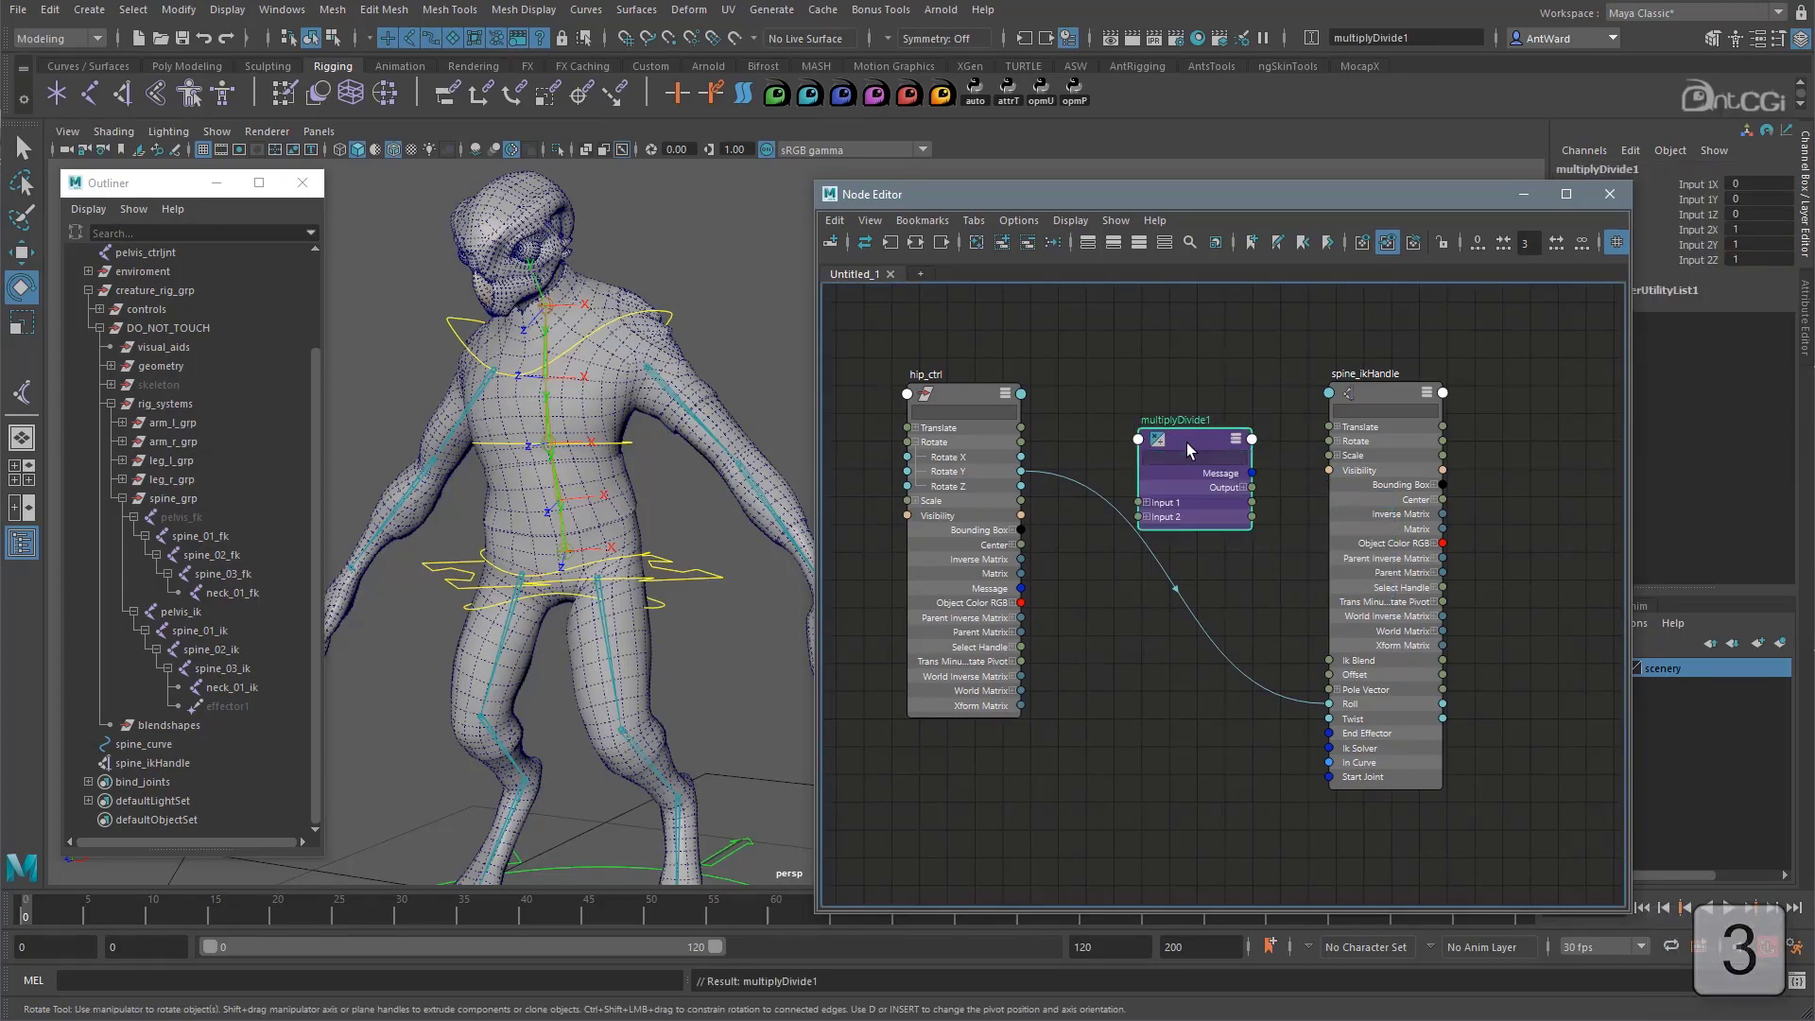
{"action": "left_click", "coordinate": [1146, 517]}
{"action": "left_click", "coordinate": [1145, 502]}
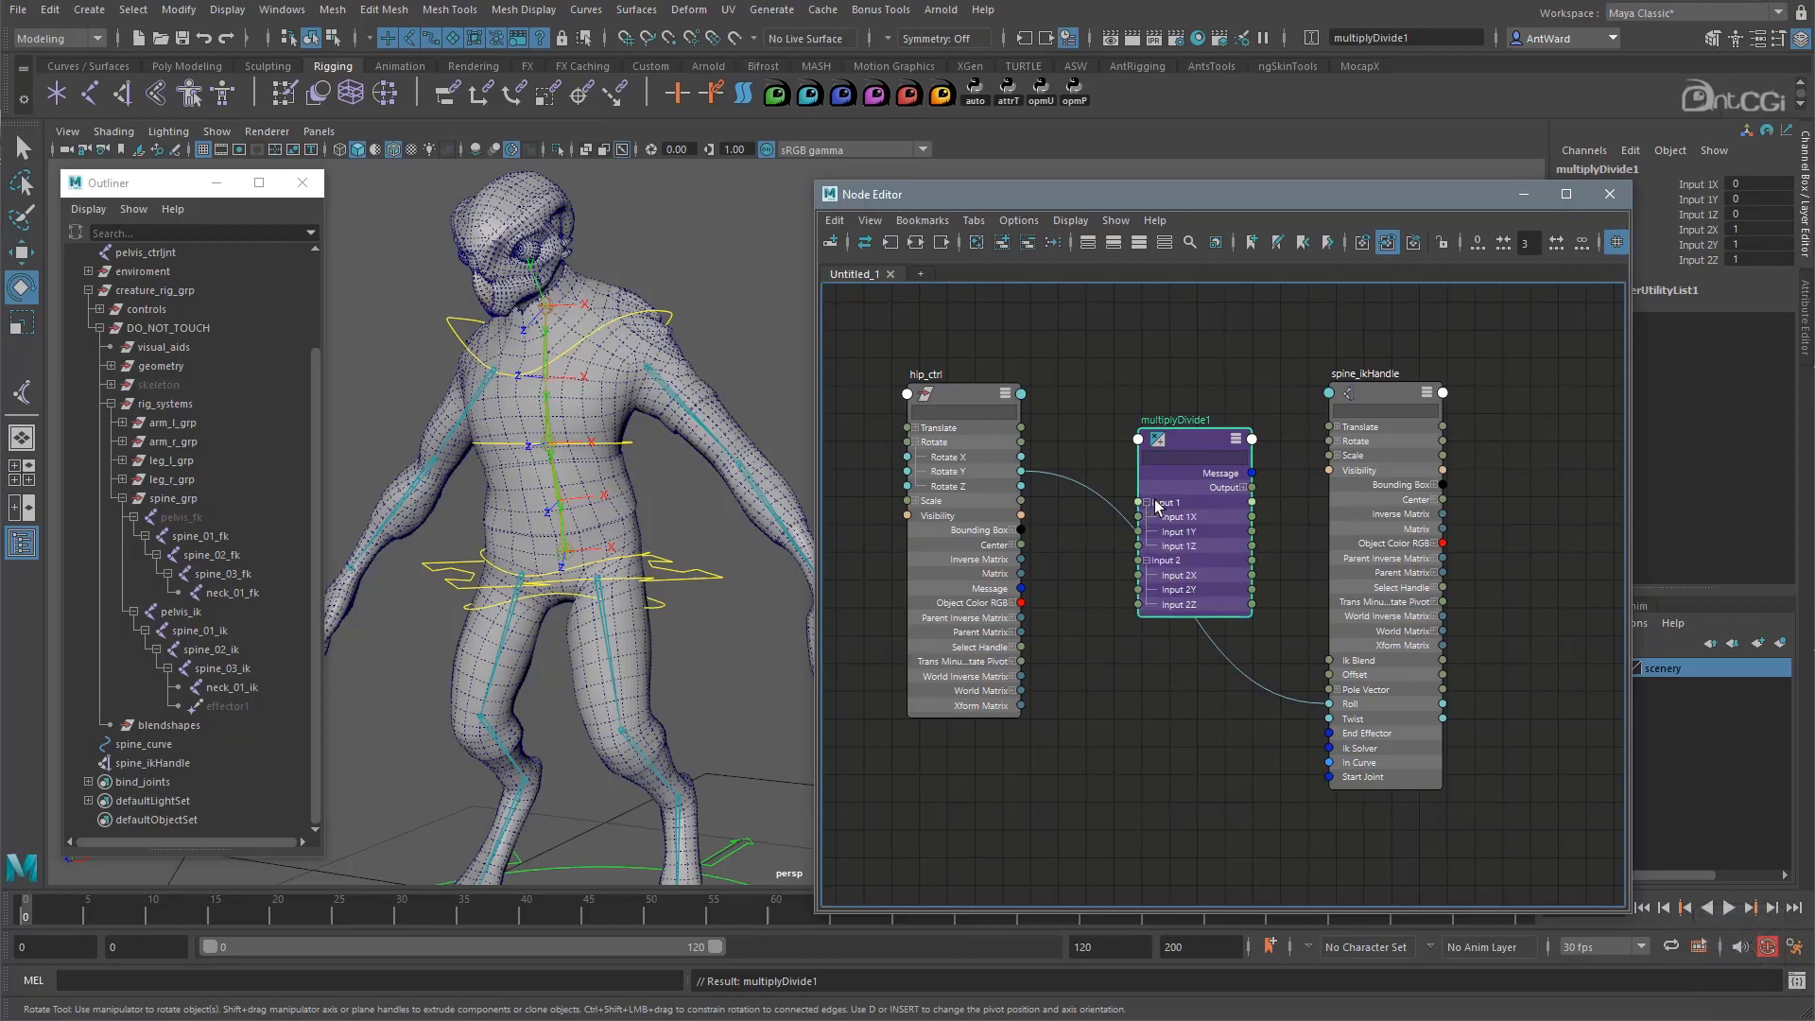
{"action": "left_click", "coordinate": [1241, 492]}
{"action": "left_click_drag", "start_coordinate": [1172, 458], "coordinate": [1171, 421]}
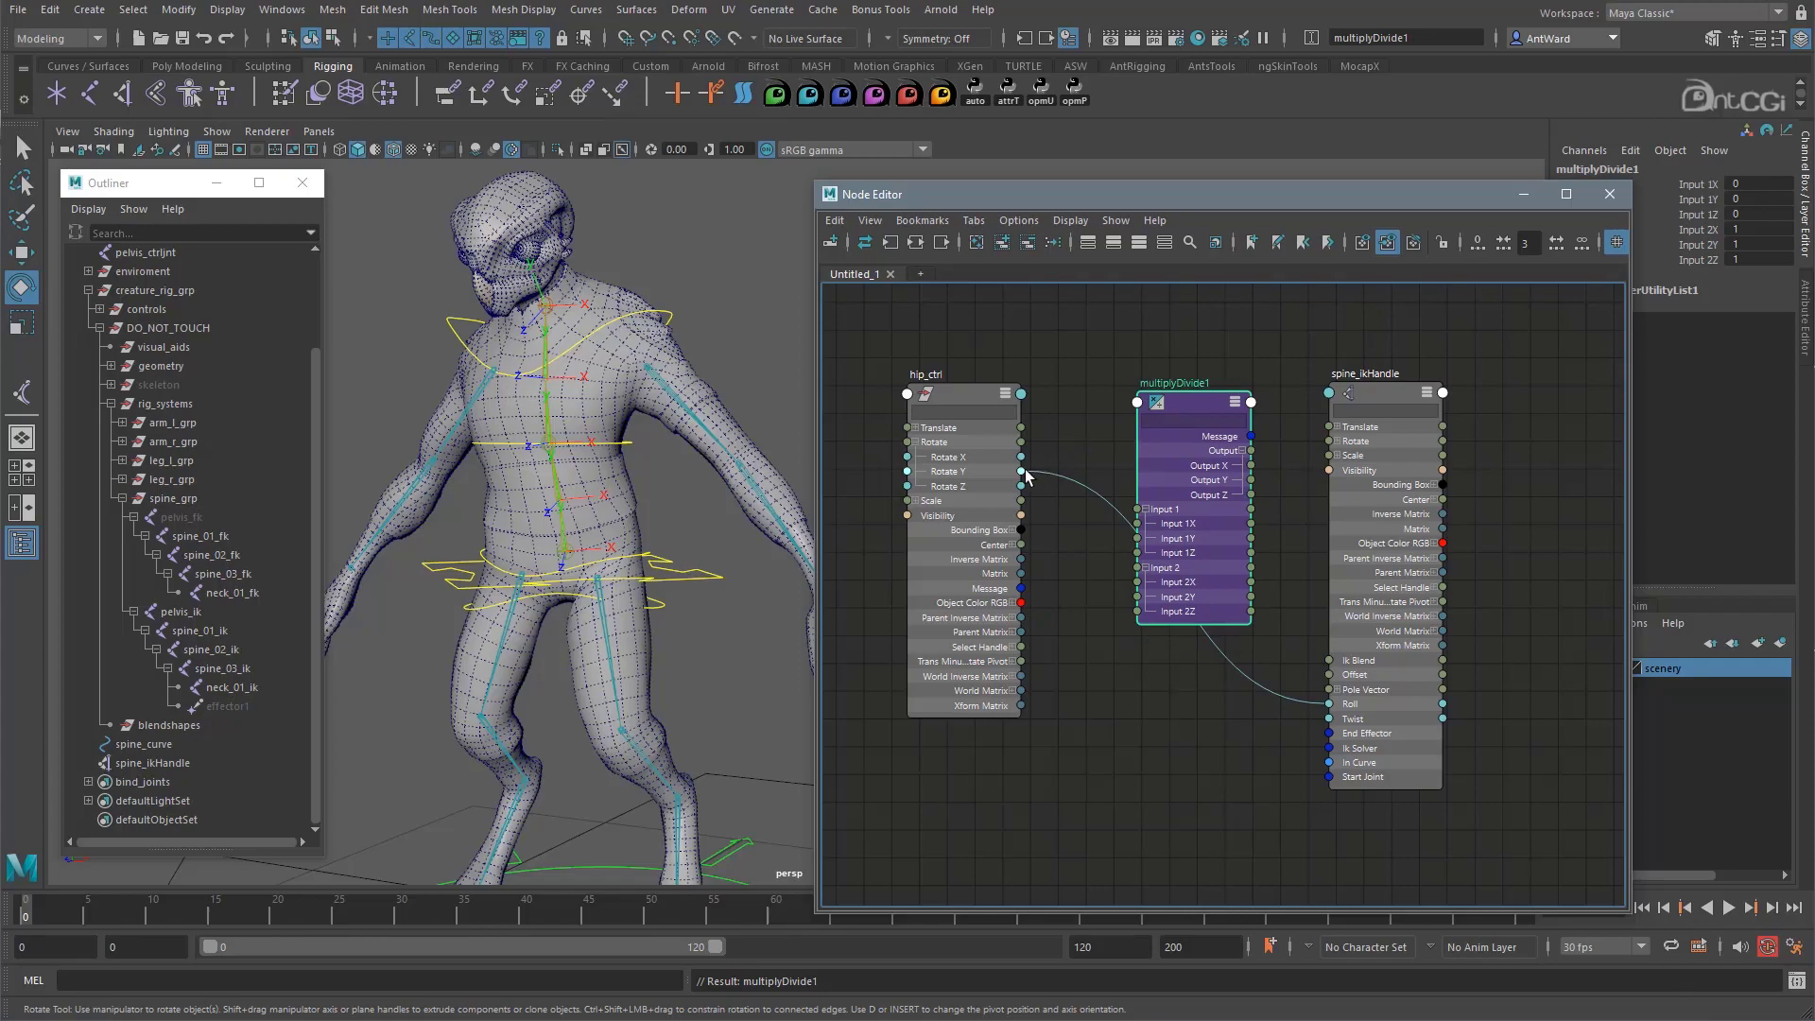
Connect hip_ctrl's Rotate Y to the multiplyDivide node's Input 1X and set Input 2X to -1
{"action": "left_click_drag", "start_coordinate": [1023, 473], "coordinate": [1138, 524]}
{"action": "scroll", "coordinate": [1161, 630], "scroll_direction": "down", "scroll_amount": 1}
{"action": "middle_click_drag", "start_coordinate": [1160, 630], "coordinate": [1104, 538], "text": "alt"}
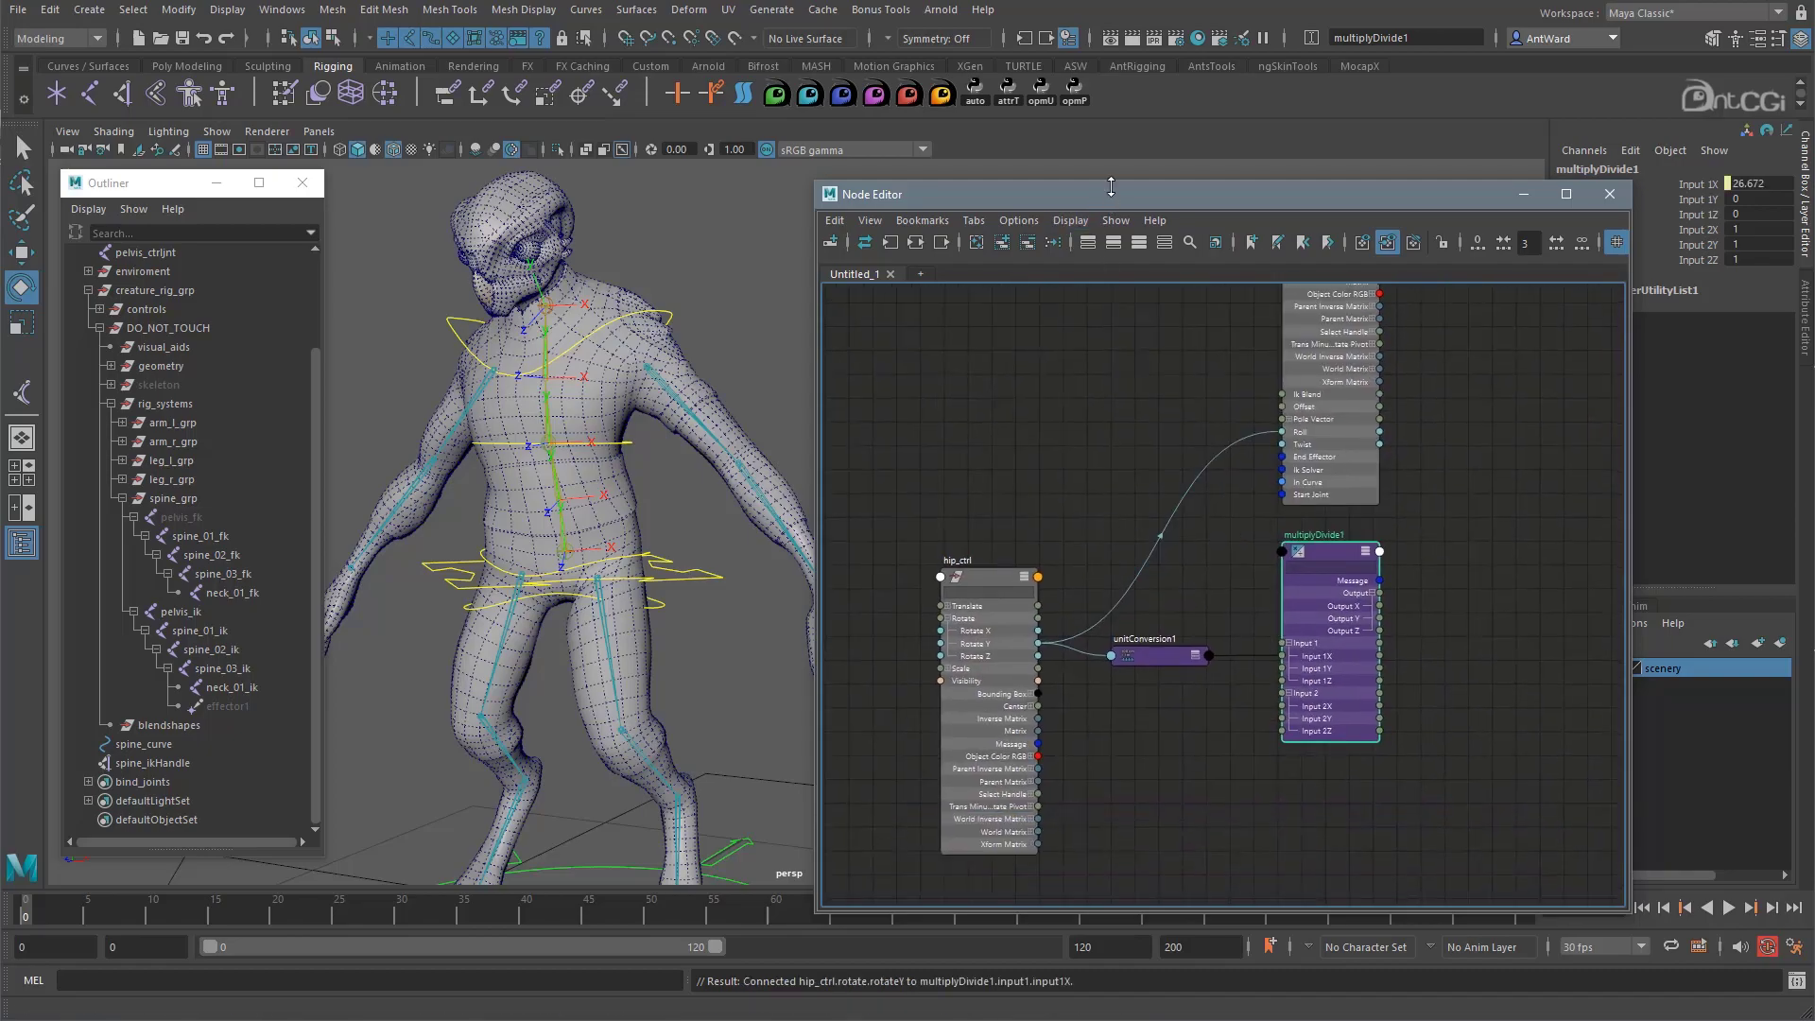
{"action": "left_click_drag", "start_coordinate": [1109, 182], "coordinate": [1112, 24]}
{"action": "middle_click_drag", "start_coordinate": [1193, 482], "coordinate": [1154, 616], "text": "alt"}
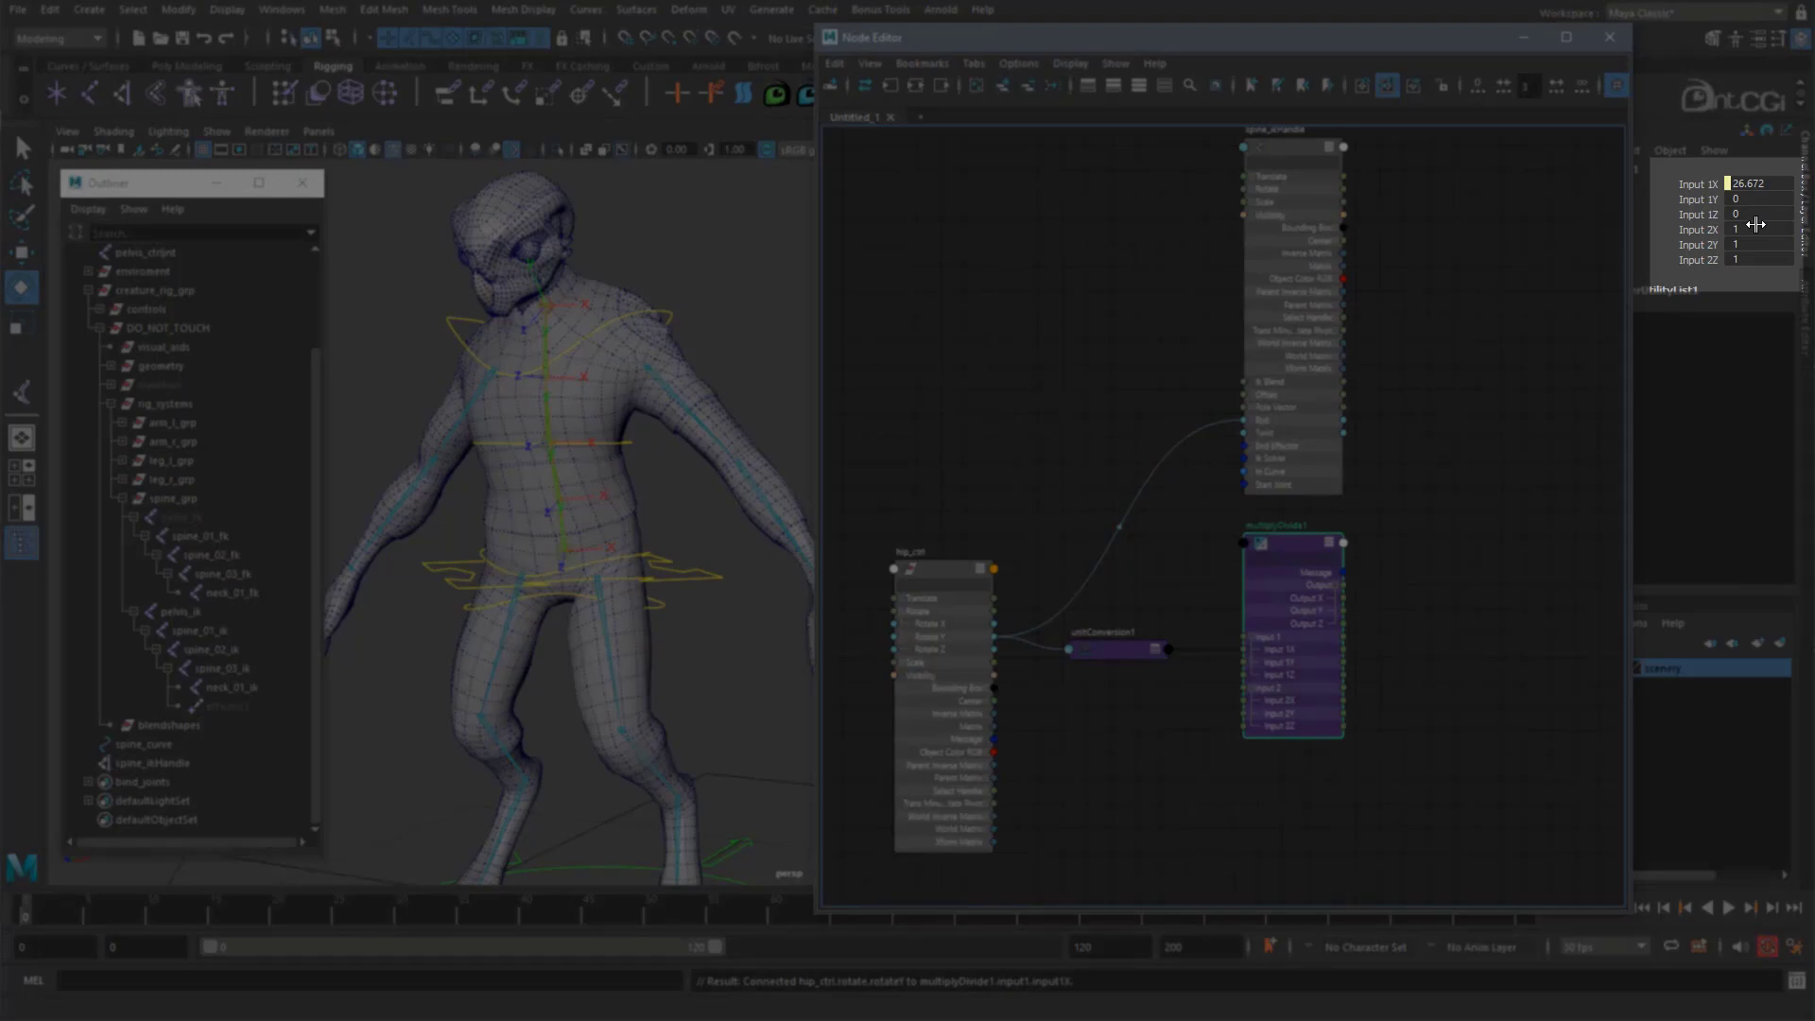
{"action": "left_click", "coordinate": [1755, 224]}
{"action": "type", "text": "-1"}
{"action": "key", "text": "Return"}
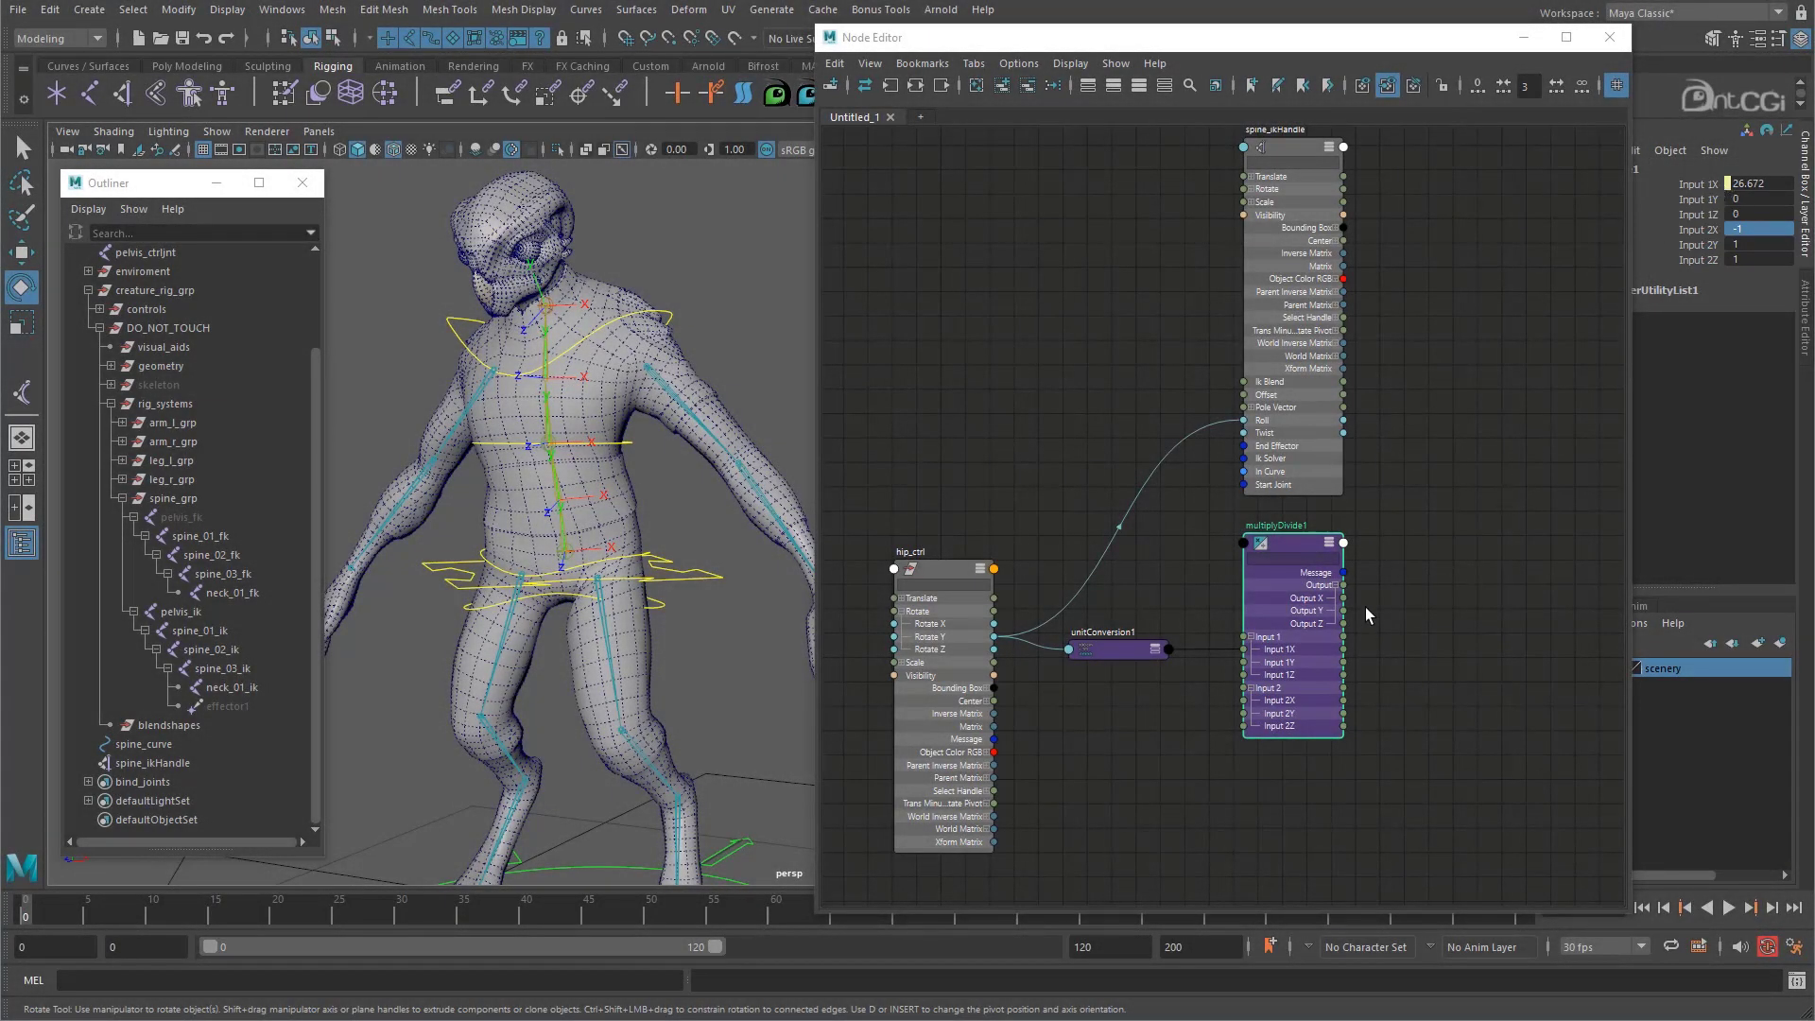
Connect the multiplyDivide node's Output X to the Twist attribute of spine_ikHandle
{"action": "left_click_drag", "start_coordinate": [1343, 597], "coordinate": [1243, 433]}
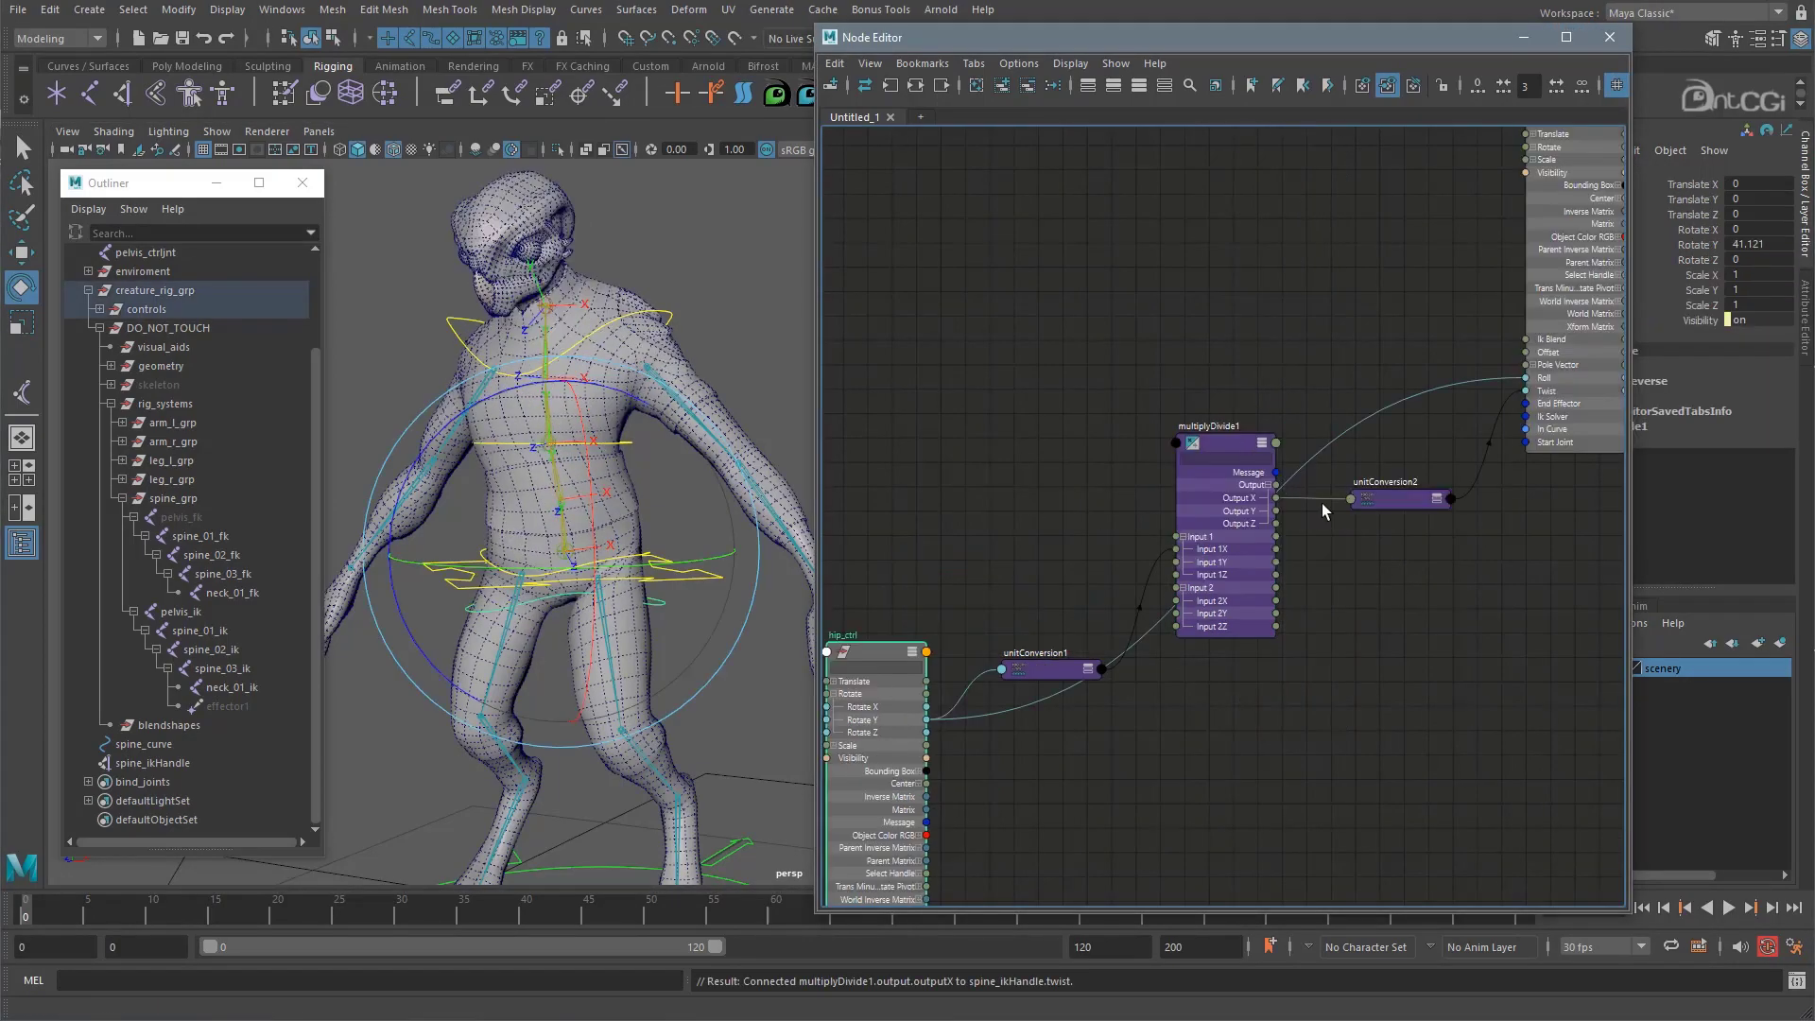
{"action": "scroll", "coordinate": [1346, 529], "scroll_direction": "down", "scroll_amount": 2}
{"action": "middle_click_drag", "start_coordinate": [1325, 560], "coordinate": [1308, 560], "text": "alt"}
Test the twist offset by rotating hip_ctrl to about -12.6, -10.5 and 14.1 degrees in X, Y and Z
{"action": "left_click", "coordinate": [715, 392]}
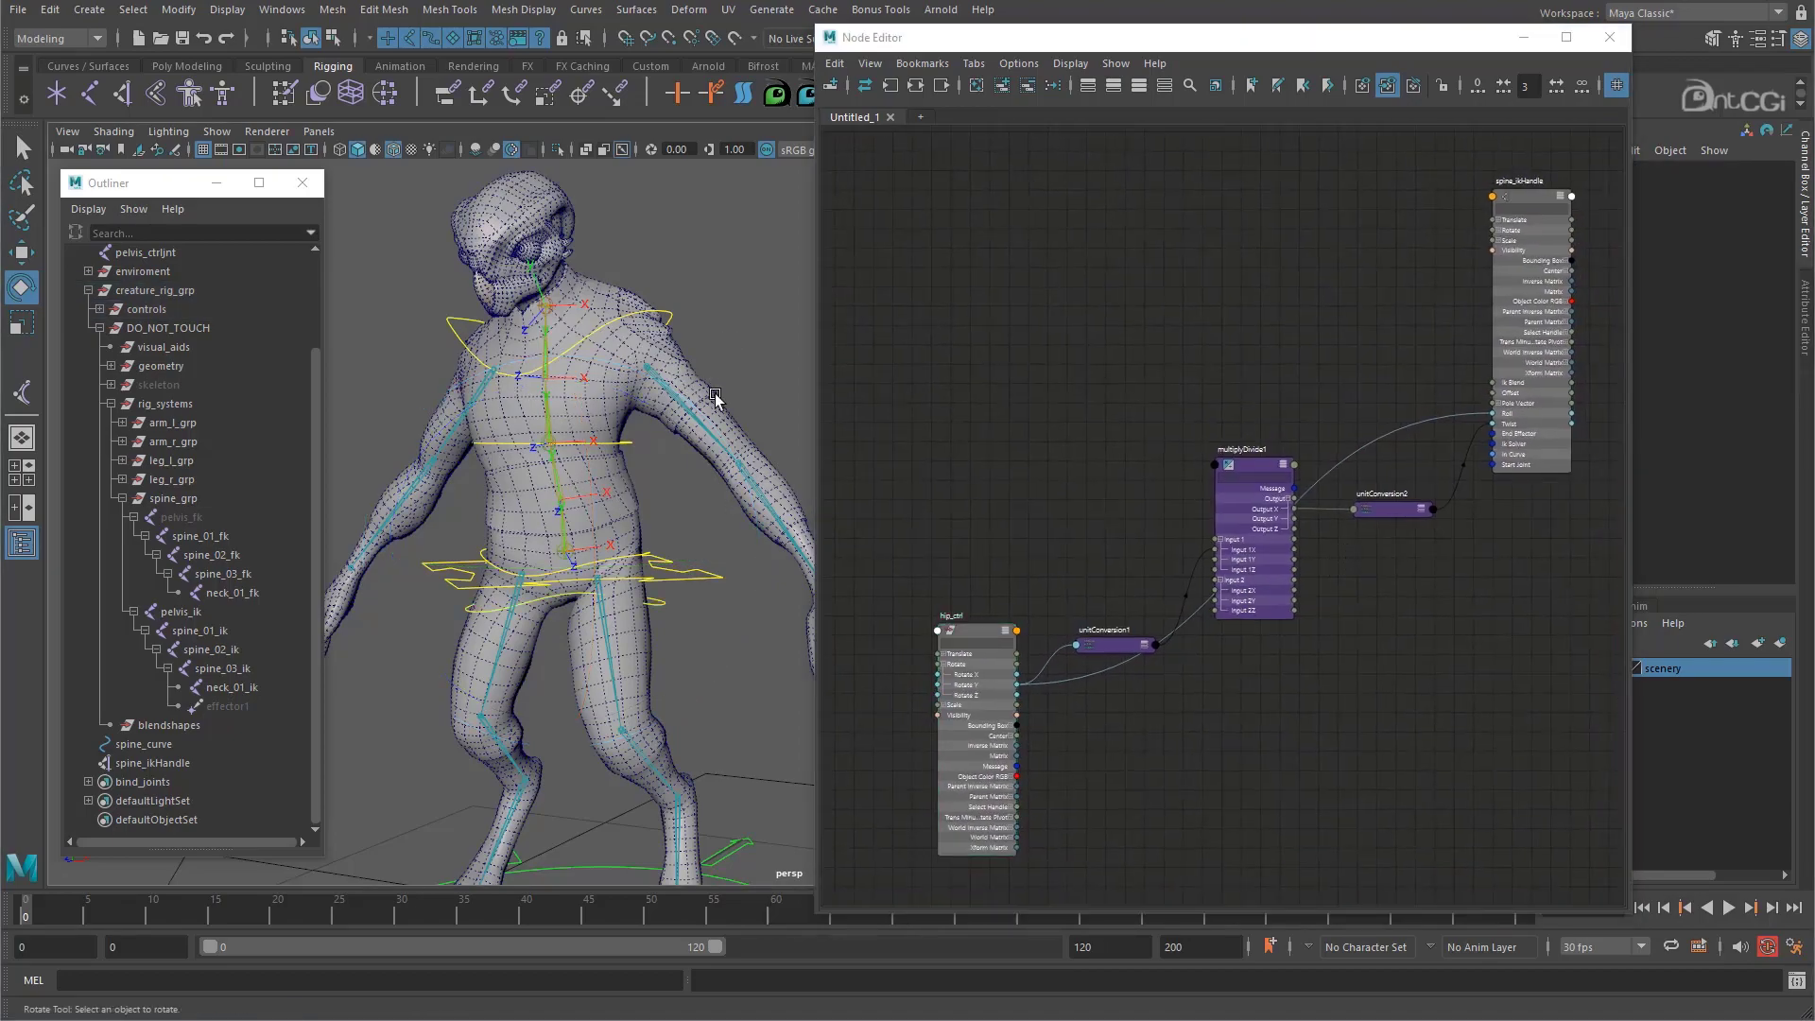
{"action": "left_click", "coordinate": [665, 603]}
{"action": "left_click_drag", "start_coordinate": [664, 605], "coordinate": [572, 601], "text": "alt"}
{"action": "left_click_drag", "start_coordinate": [666, 568], "coordinate": [578, 508]}
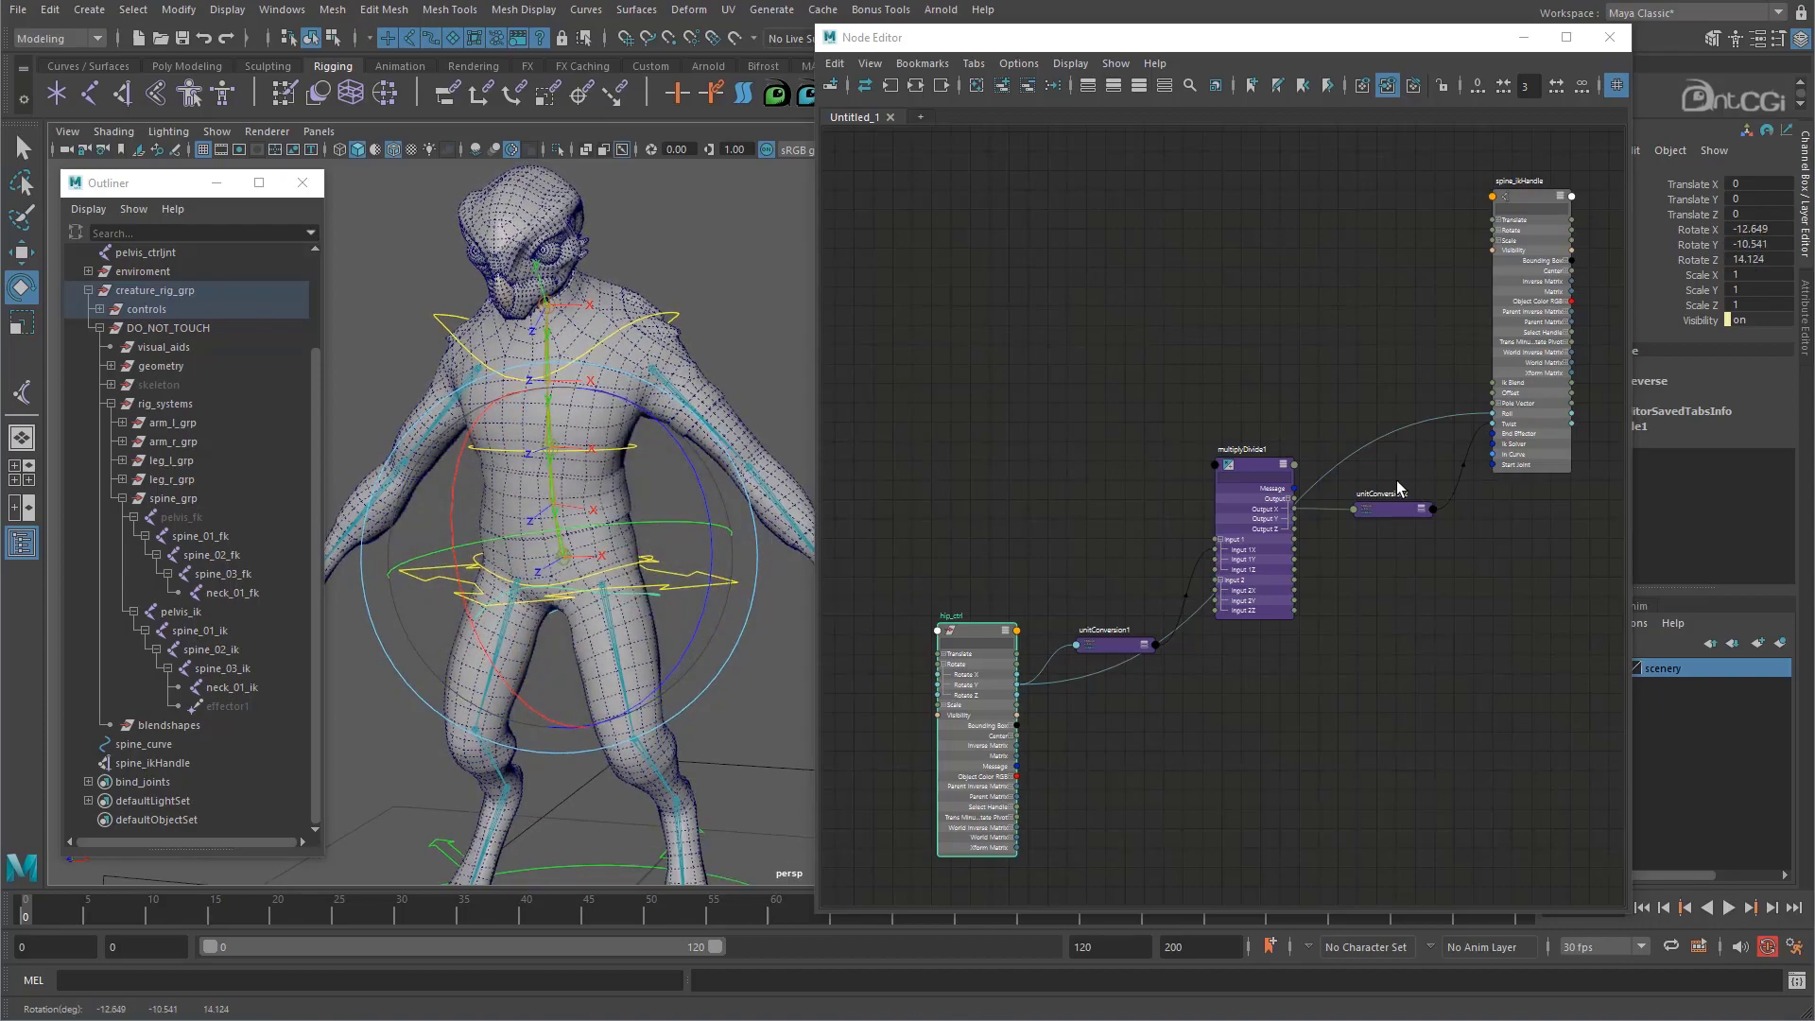
Rename the multiplyDivide node as twist_offset_multi
{"action": "scroll", "coordinate": [1361, 467], "scroll_direction": "up", "scroll_amount": 2}
{"action": "right_click_drag", "start_coordinate": [1361, 469], "coordinate": [1367, 469], "text": "alt"}
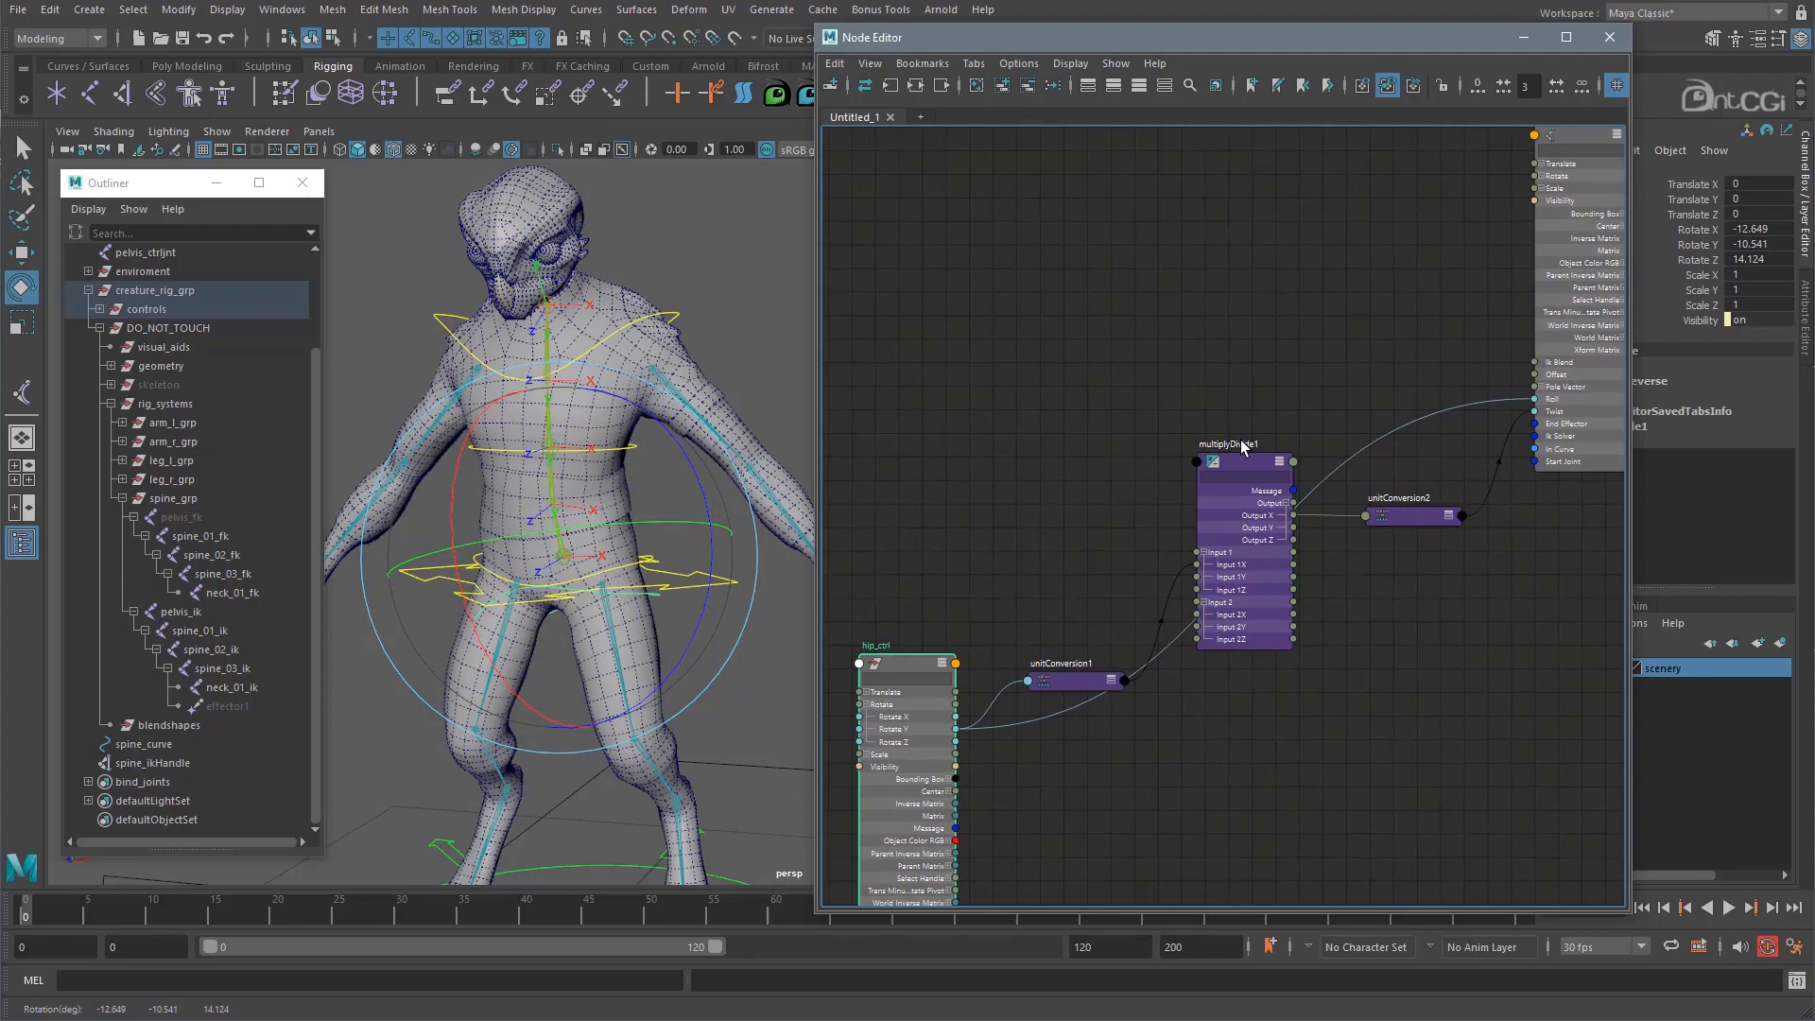
{"action": "left_click", "coordinate": [1241, 447]}
{"action": "double_click", "coordinate": [1242, 444]}
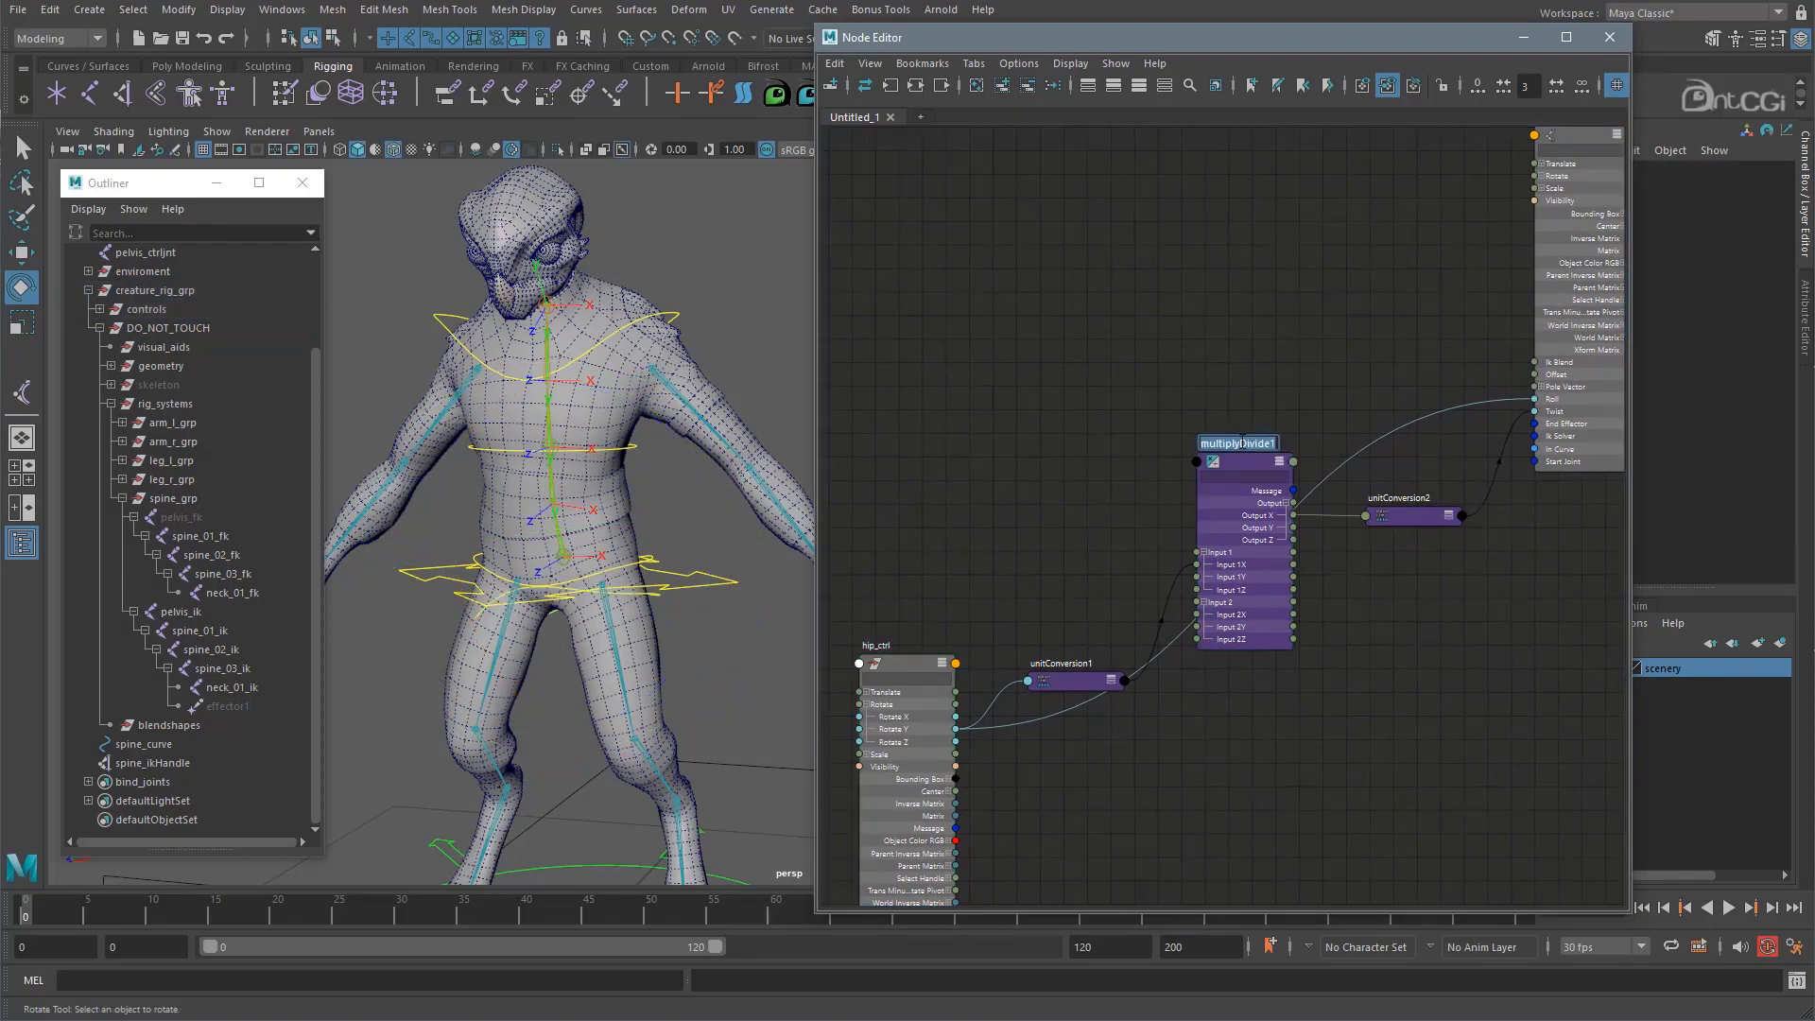
{"action": "type", "text": "t"}
{"action": "type", "text": "wist_offset_multi"}
{"action": "key", "text": "Return"}
Test the shoulder control with a rotation of about -2.3 degrees in Y and examine the Twist attribute of spine_ikHandle
{"action": "left_click", "coordinate": [669, 313]}
{"action": "mouse_move", "coordinate": [659, 304]}
{"action": "left_mouse_down"}
{"action": "mouse_move", "coordinate": [587, 299]}
{"action": "mouse_move", "coordinate": [651, 303]}
{"action": "left_mouse_up"}
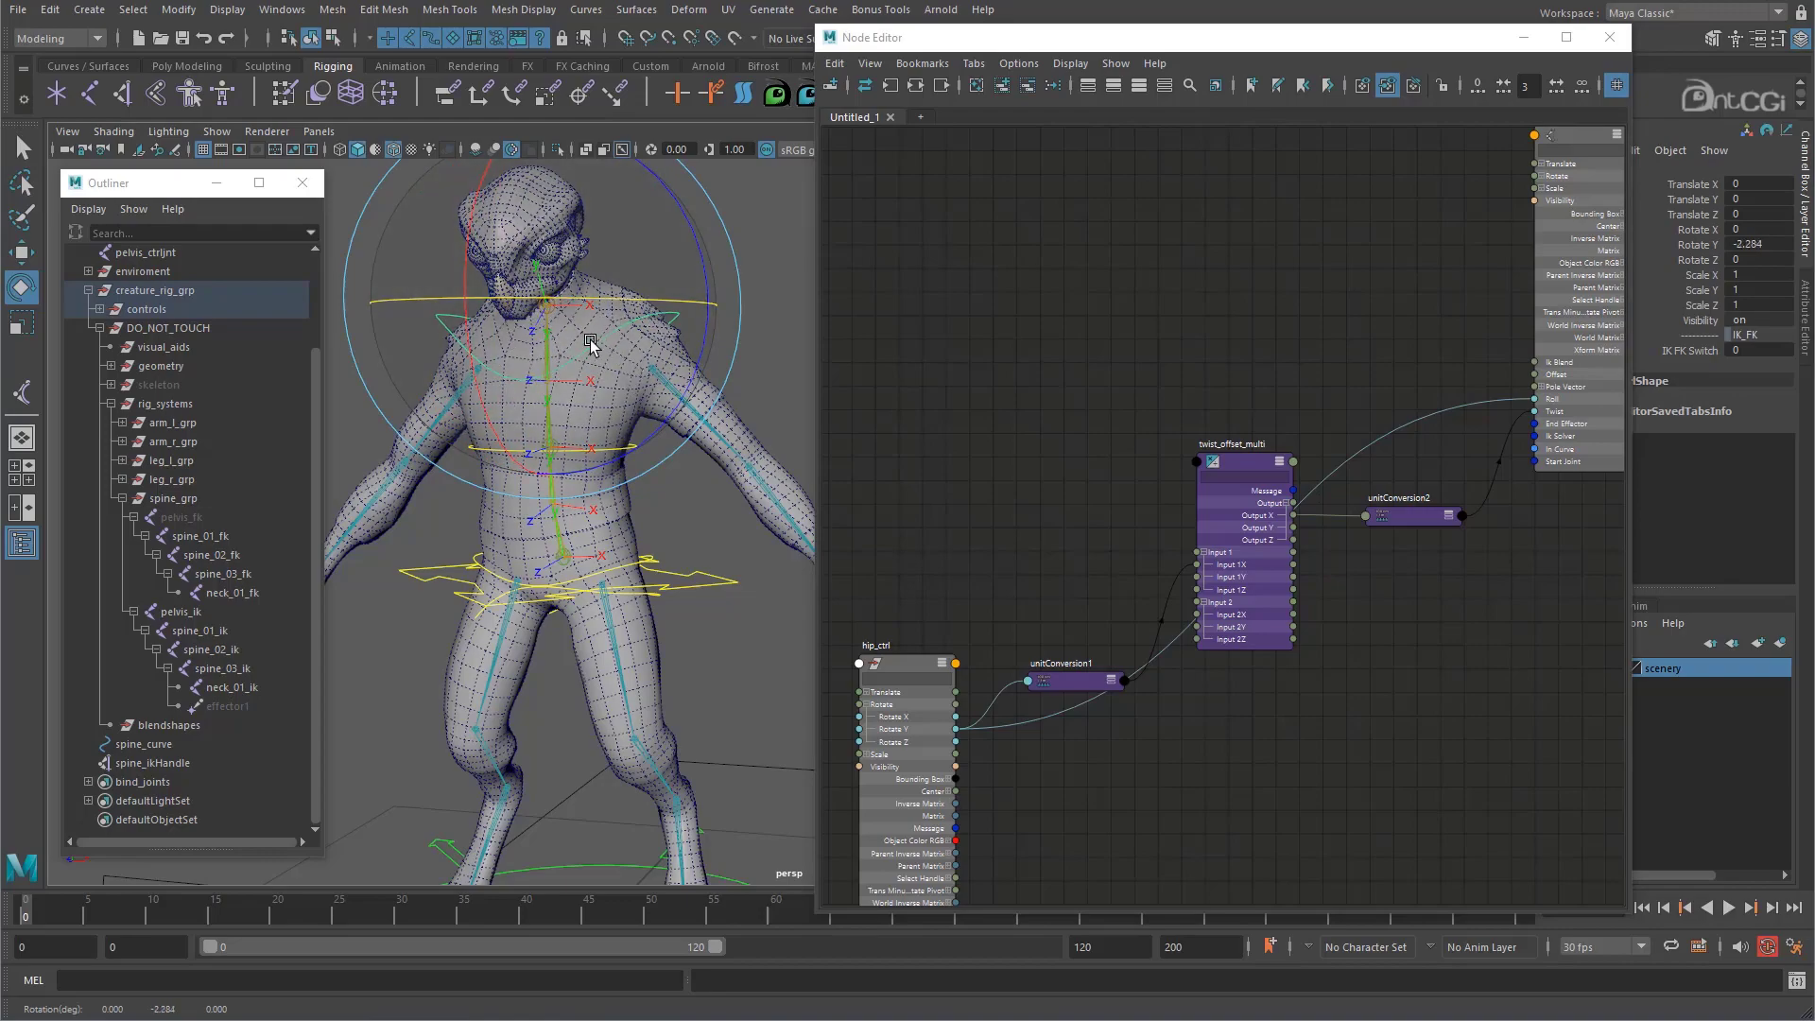
{"action": "left_click_drag", "start_coordinate": [1567, 135], "coordinate": [1526, 171]}
{"action": "left_click", "coordinate": [1706, 411]}
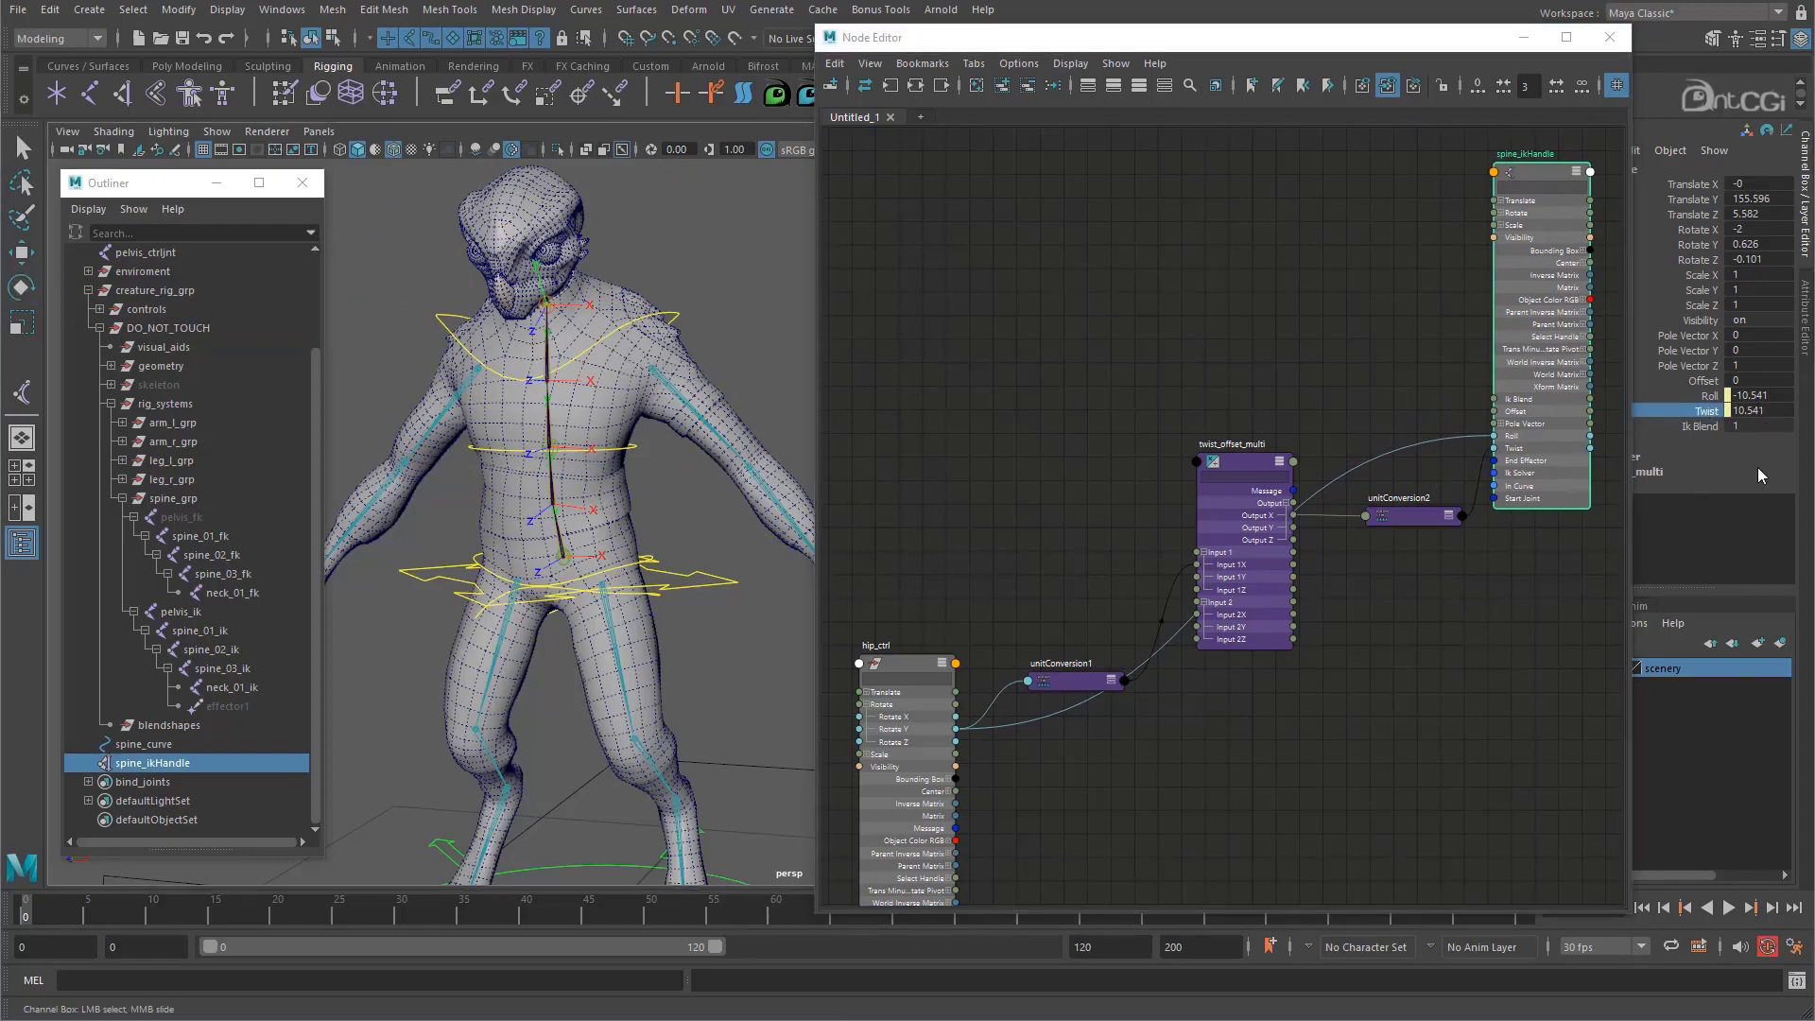
Rearrange hip_ctrl, twist_offset_multi and the two unitConversion nodes so the connections to spine_ikHandle are easier to follow
{"action": "left_click_drag", "start_coordinate": [911, 660], "coordinate": [906, 596]}
{"action": "key", "text": "e"}
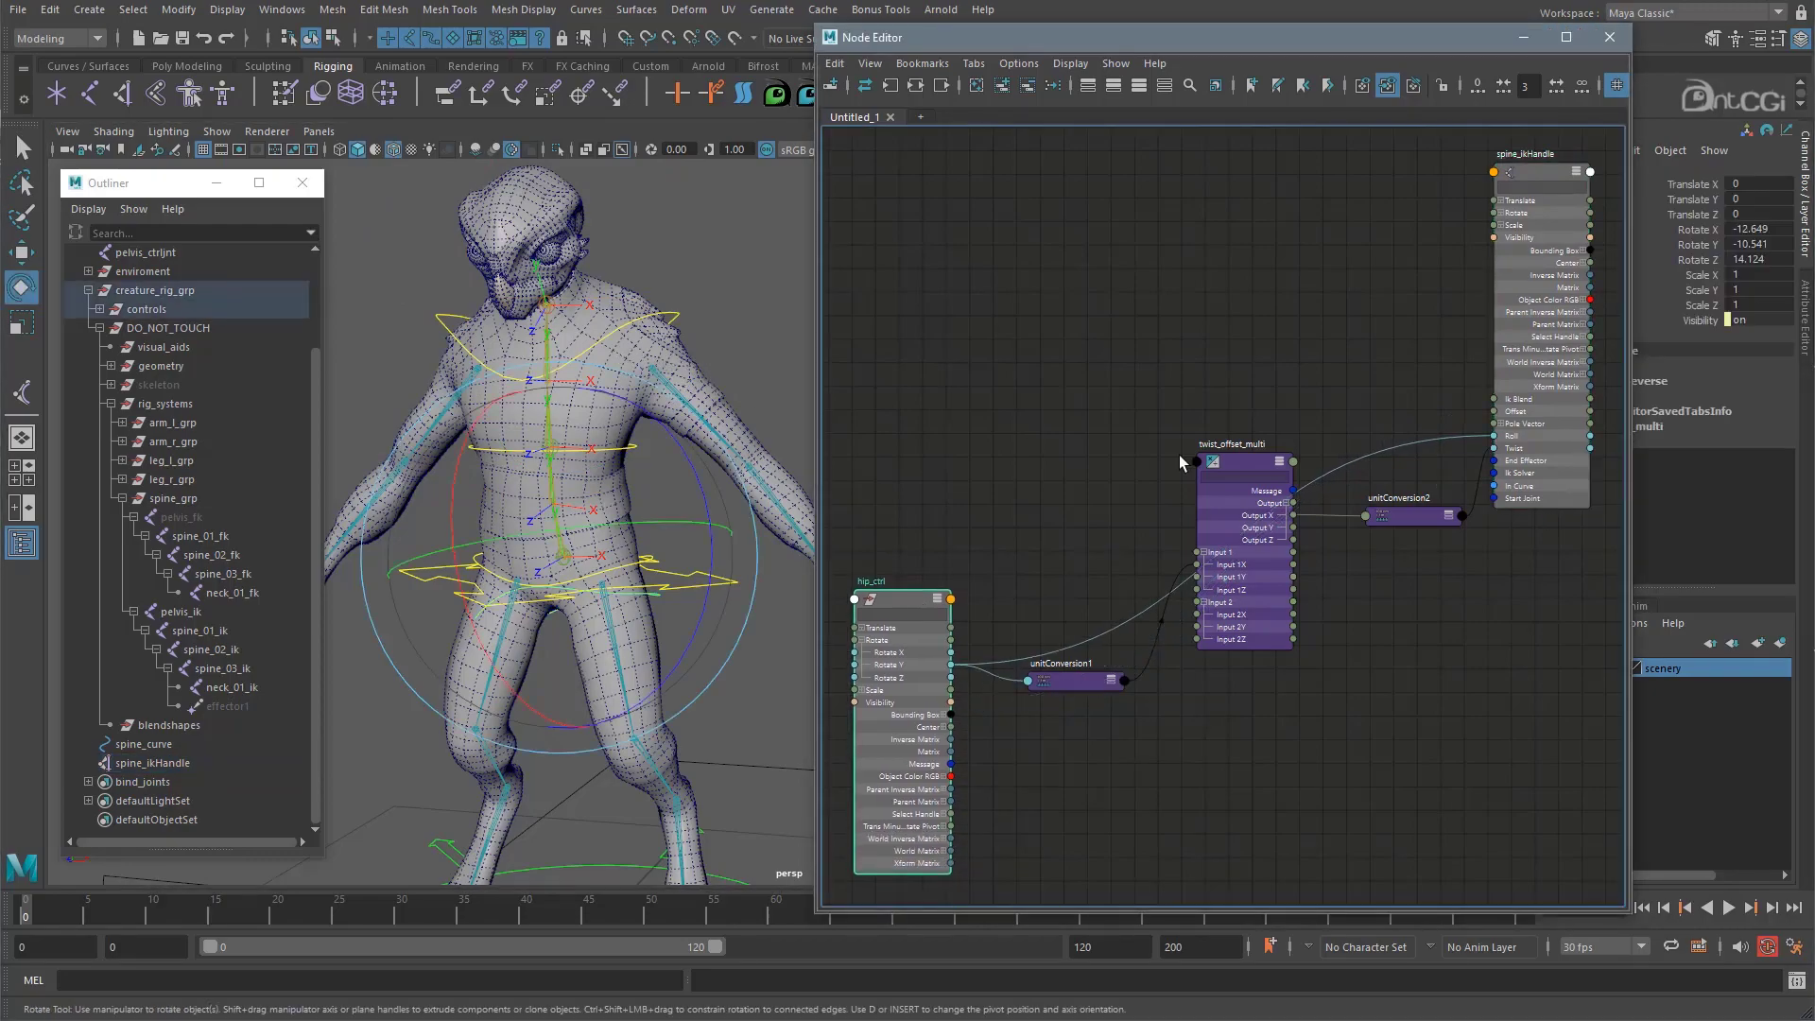
{"action": "left_click_drag", "start_coordinate": [1234, 458], "coordinate": [1148, 422]}
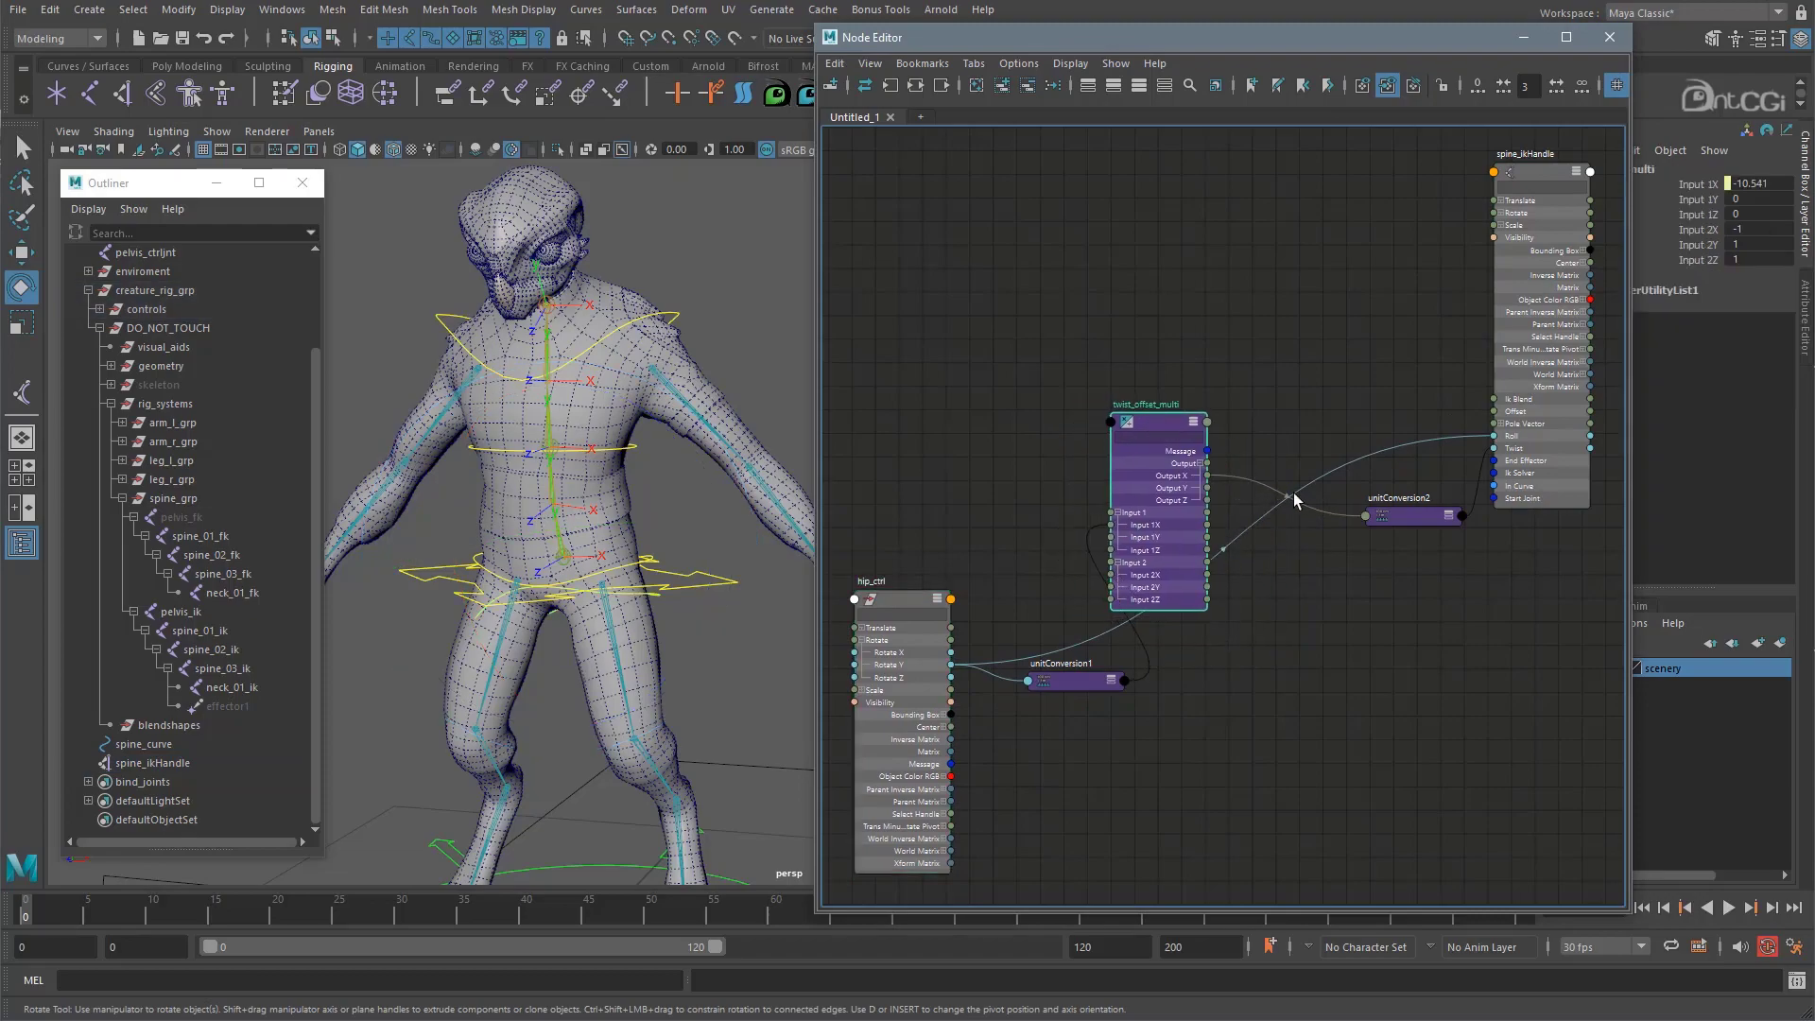
{"action": "left_click_drag", "start_coordinate": [1393, 519], "coordinate": [1344, 520]}
{"action": "left_click_drag", "start_coordinate": [913, 599], "coordinate": [933, 220]}
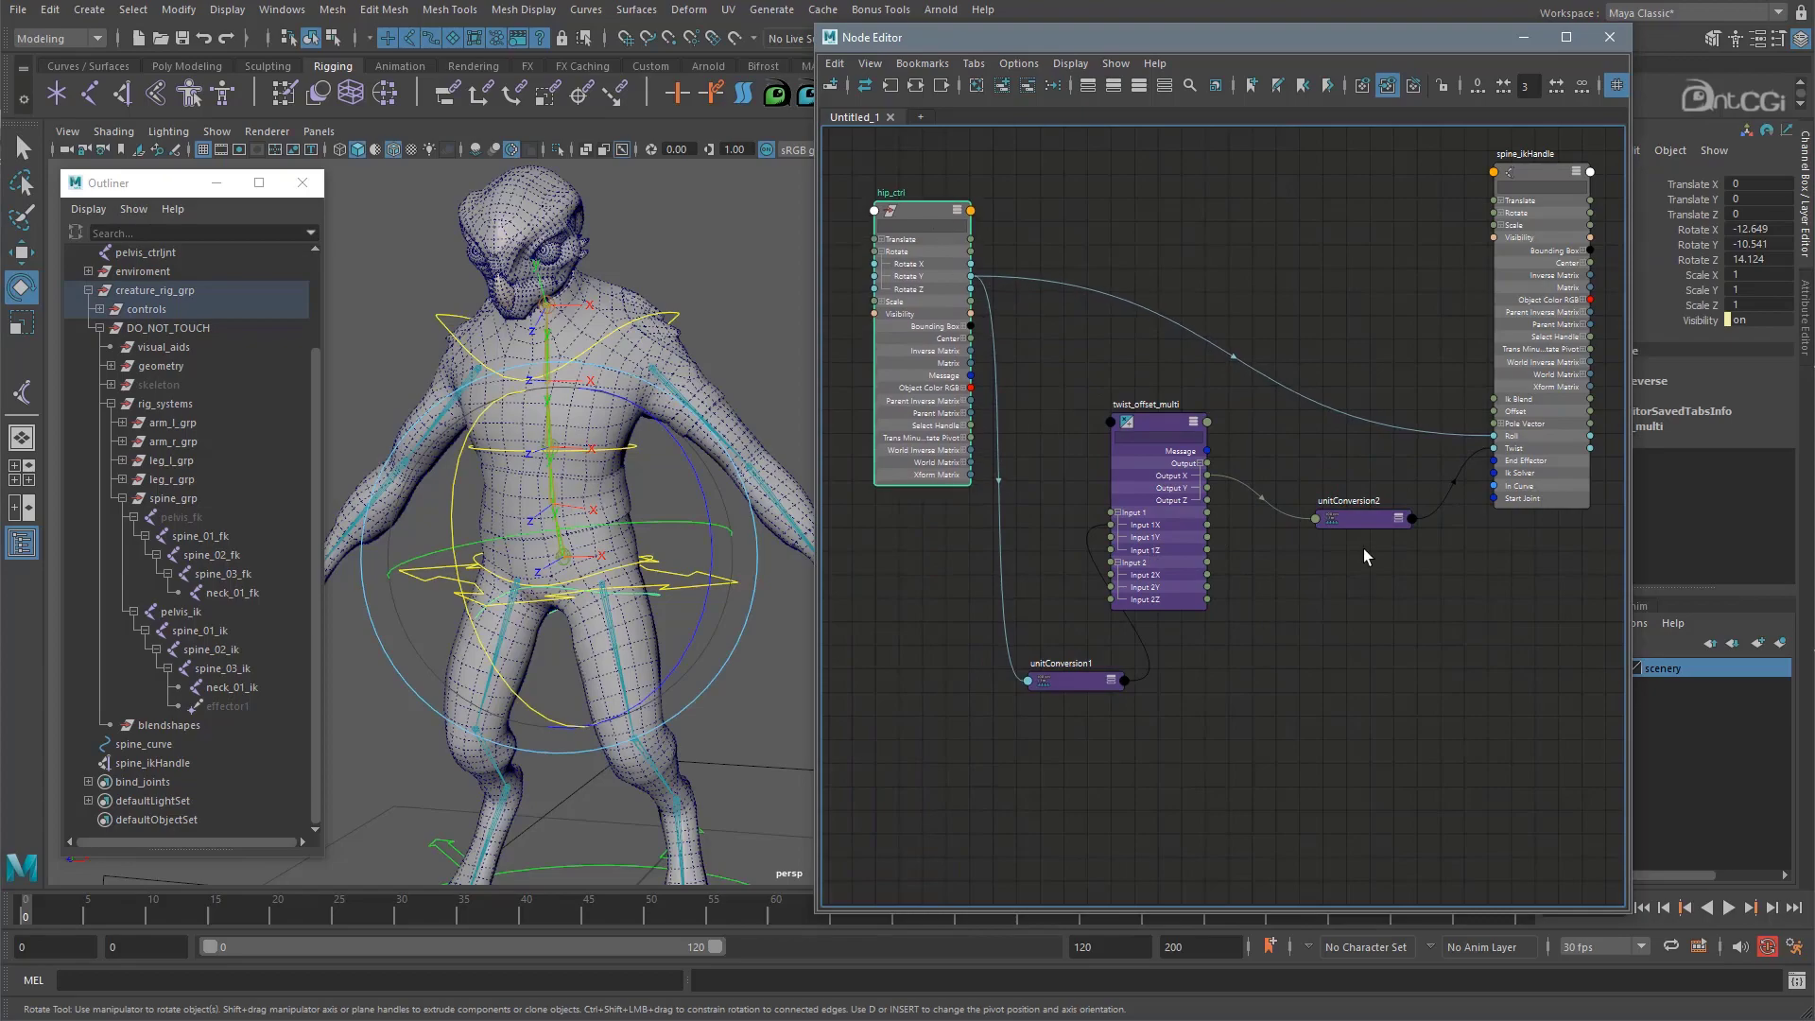
{"action": "left_click", "coordinate": [1356, 519]}
{"action": "left_click_drag", "start_coordinate": [1355, 518], "coordinate": [1398, 588]}
{"action": "left_click_drag", "start_coordinate": [1090, 661], "coordinate": [1060, 226]}
{"action": "left_click", "coordinate": [1155, 420]}
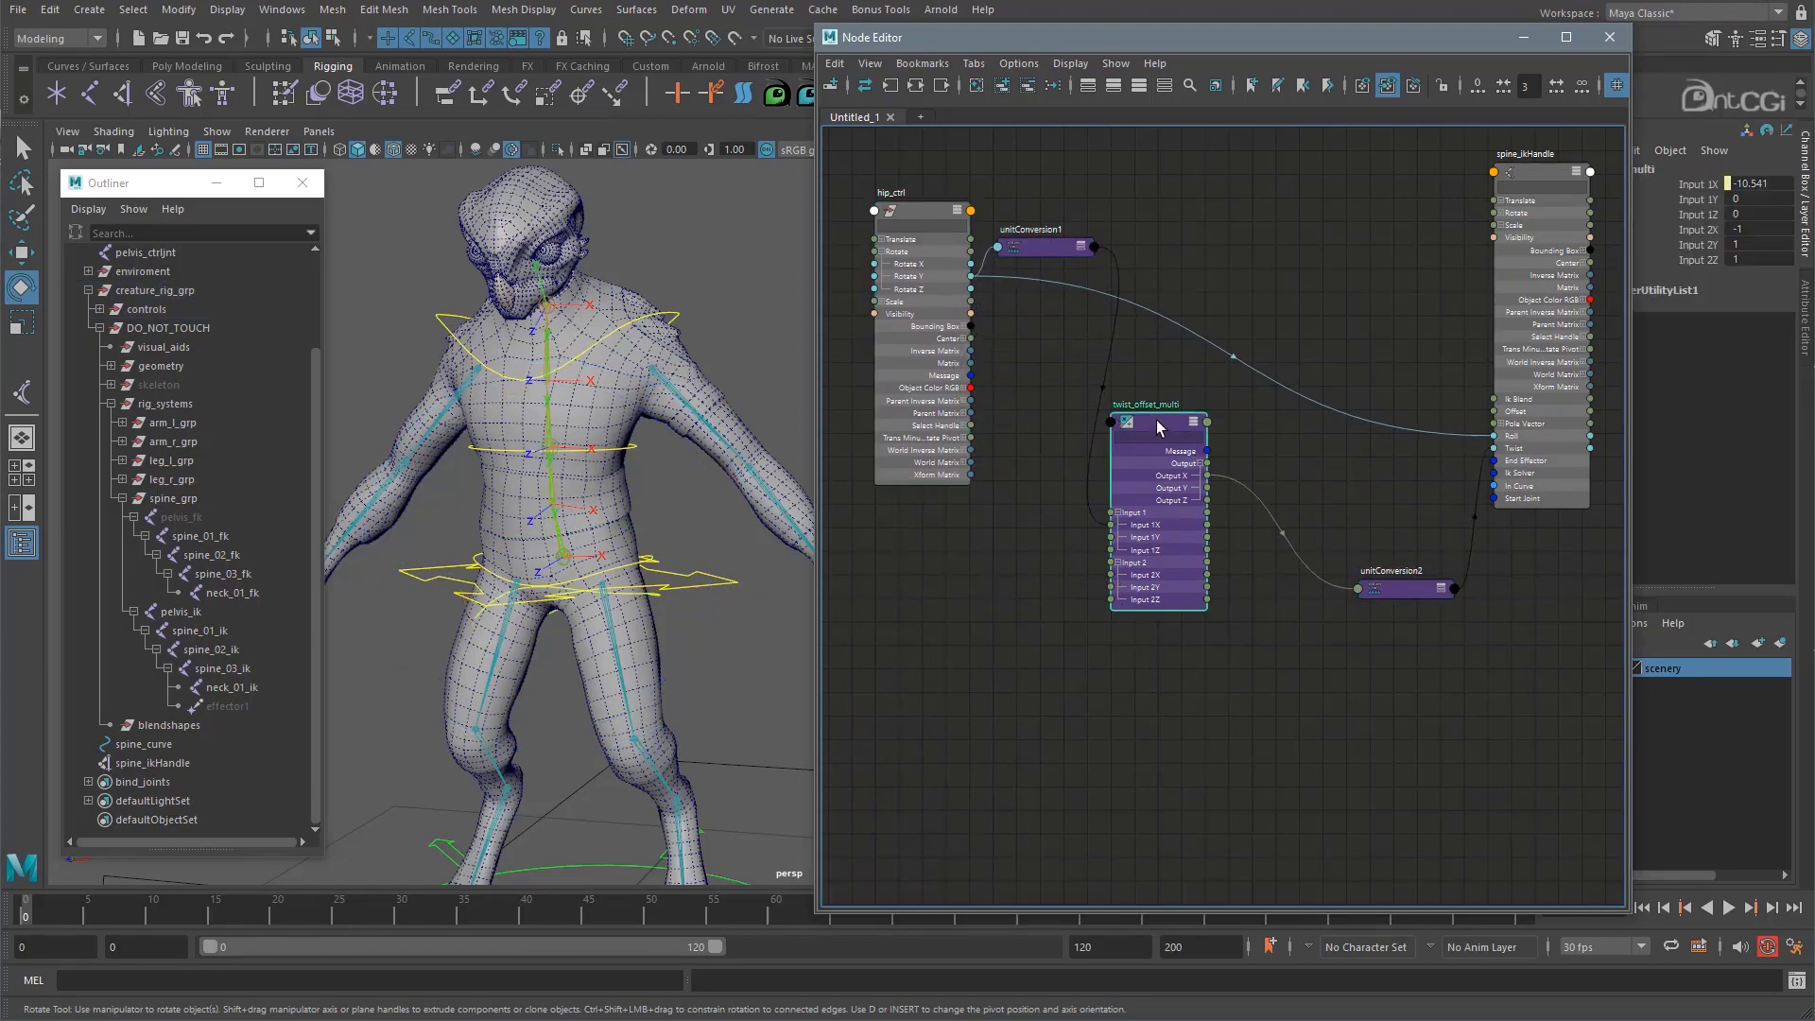
Move twist_offset_multi and unitConversion2 lower in the node graph to free space between hip_ctrl and spine_ikHandle
{"action": "left_click_drag", "start_coordinate": [1155, 420], "coordinate": [1084, 490]}
{"action": "left_click_drag", "start_coordinate": [1402, 588], "coordinate": [1433, 598]}
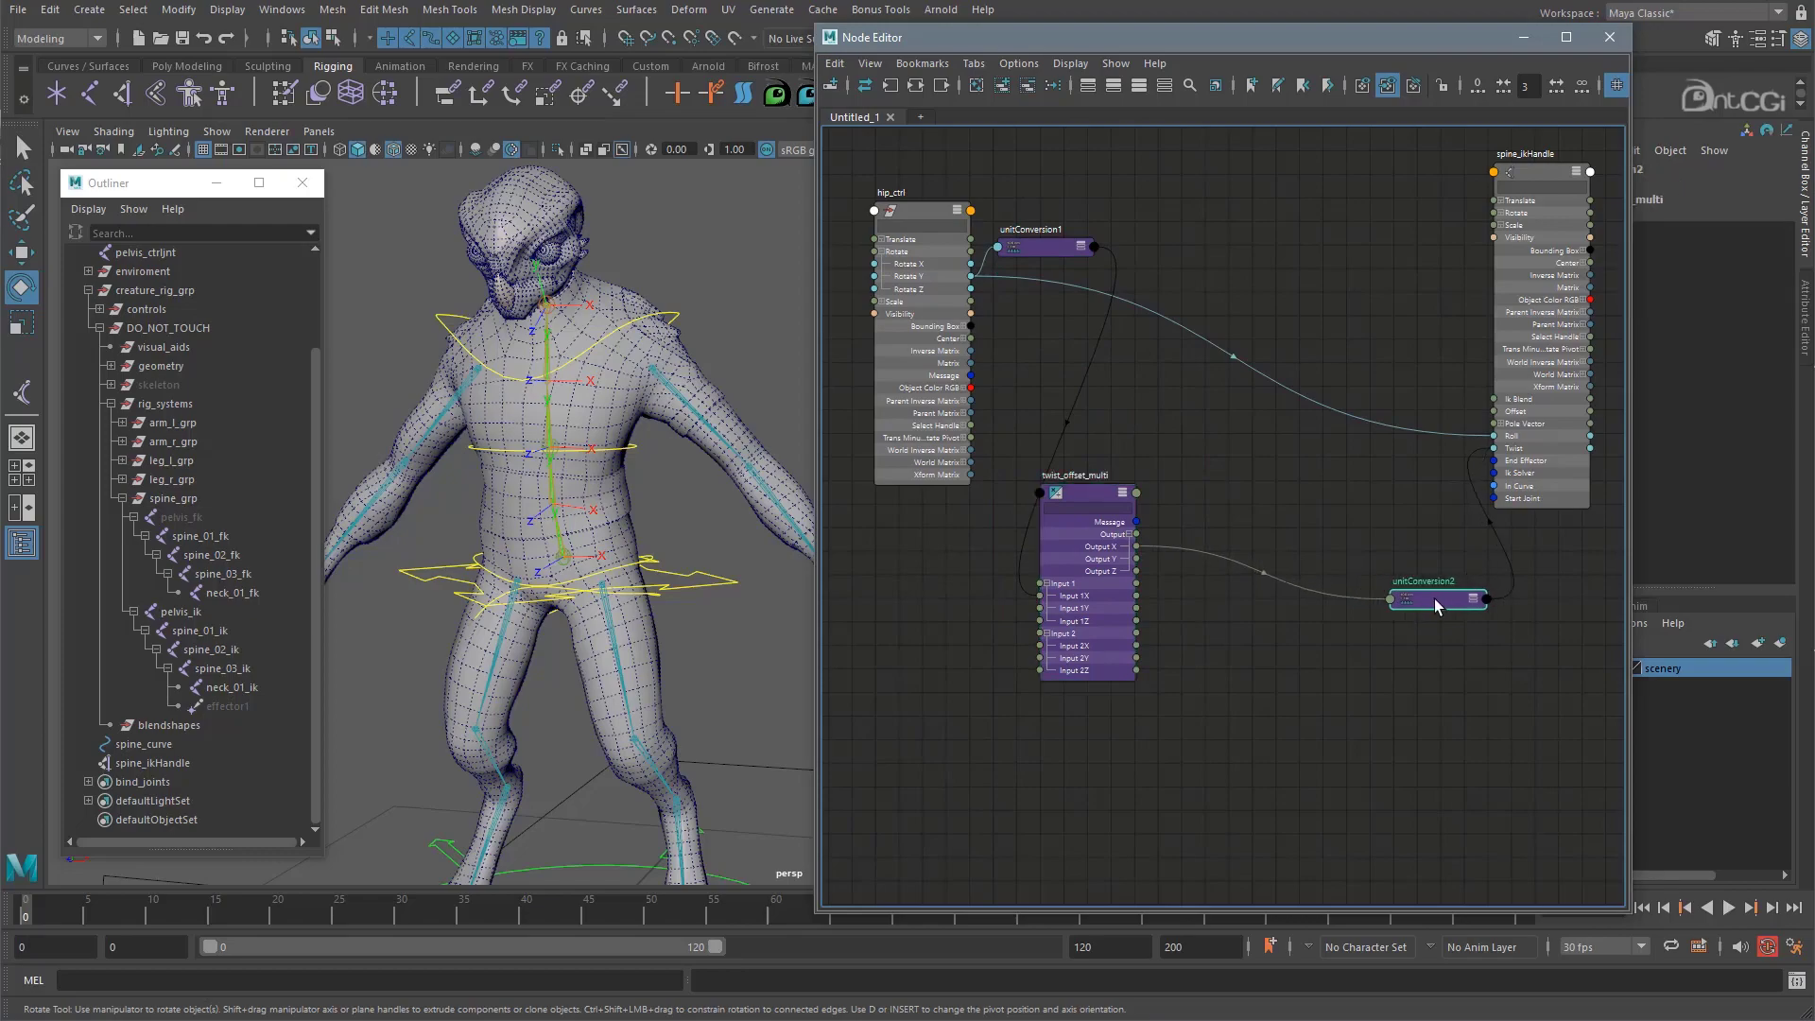
{"action": "left_click", "coordinate": [1282, 534]}
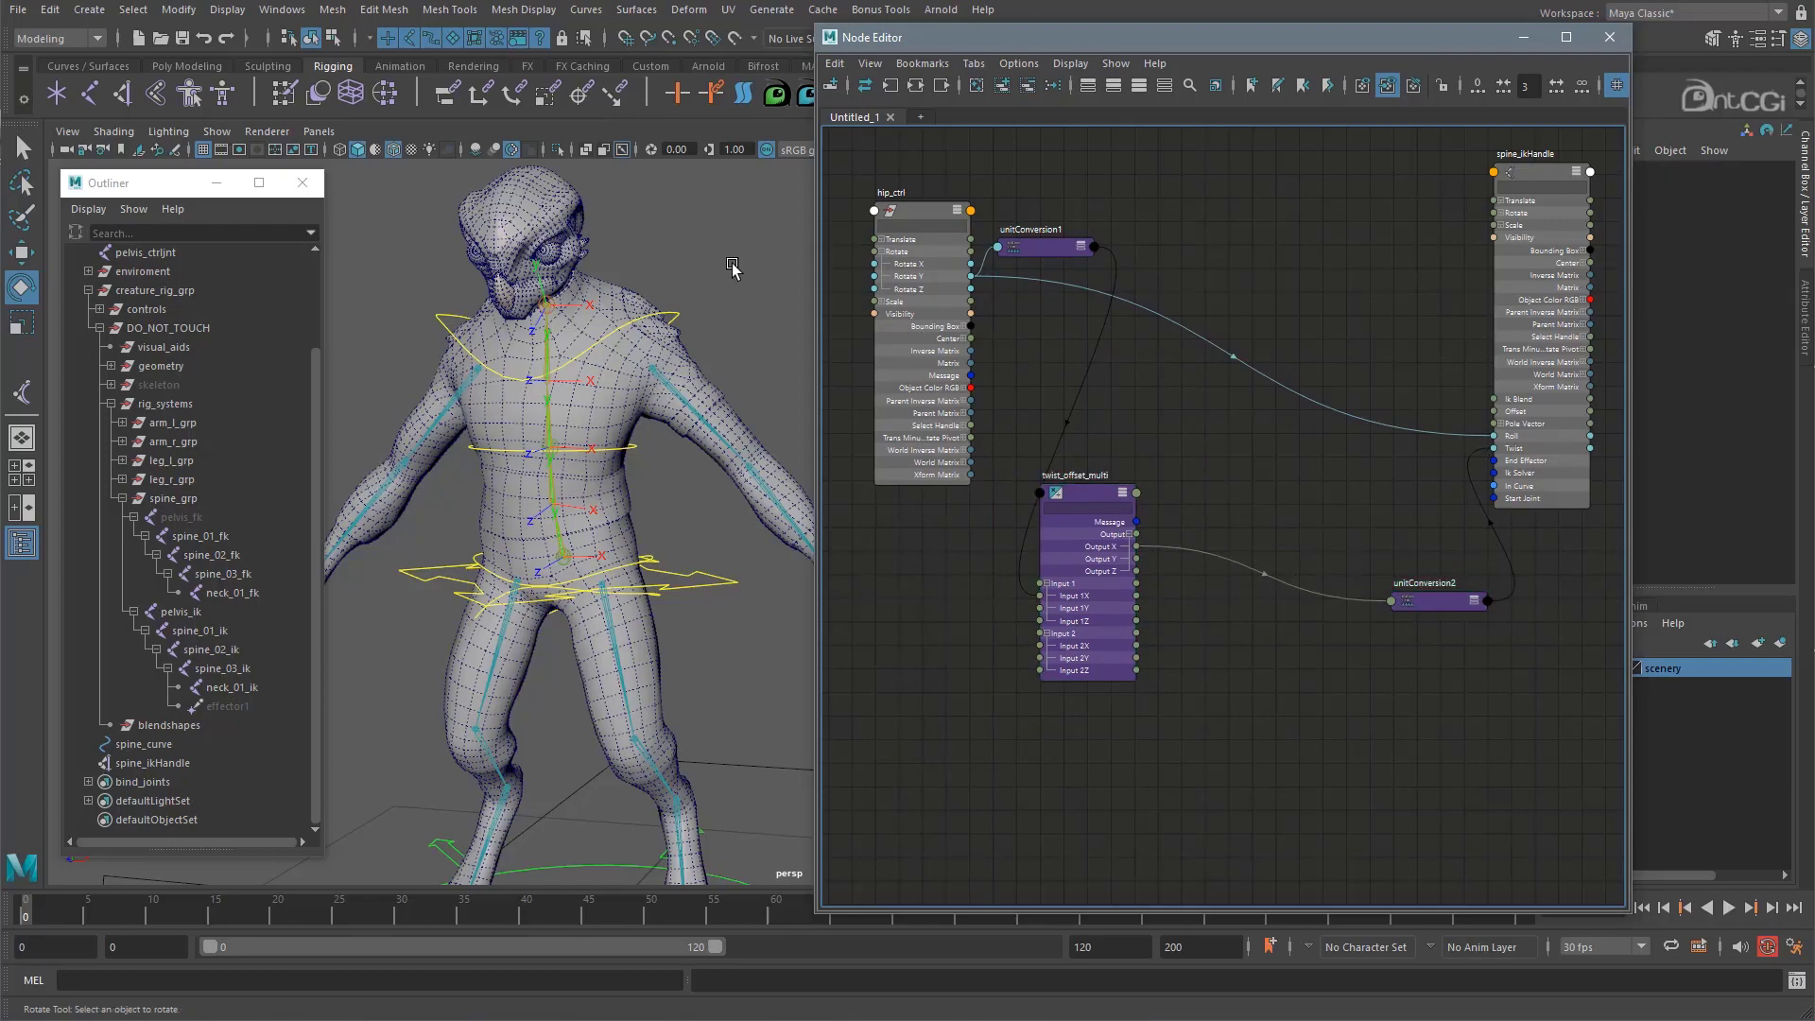
Add the creature's shoulder control to the node graph and remove shoulder_ctrlShape from it
{"action": "left_click", "coordinate": [680, 315]}
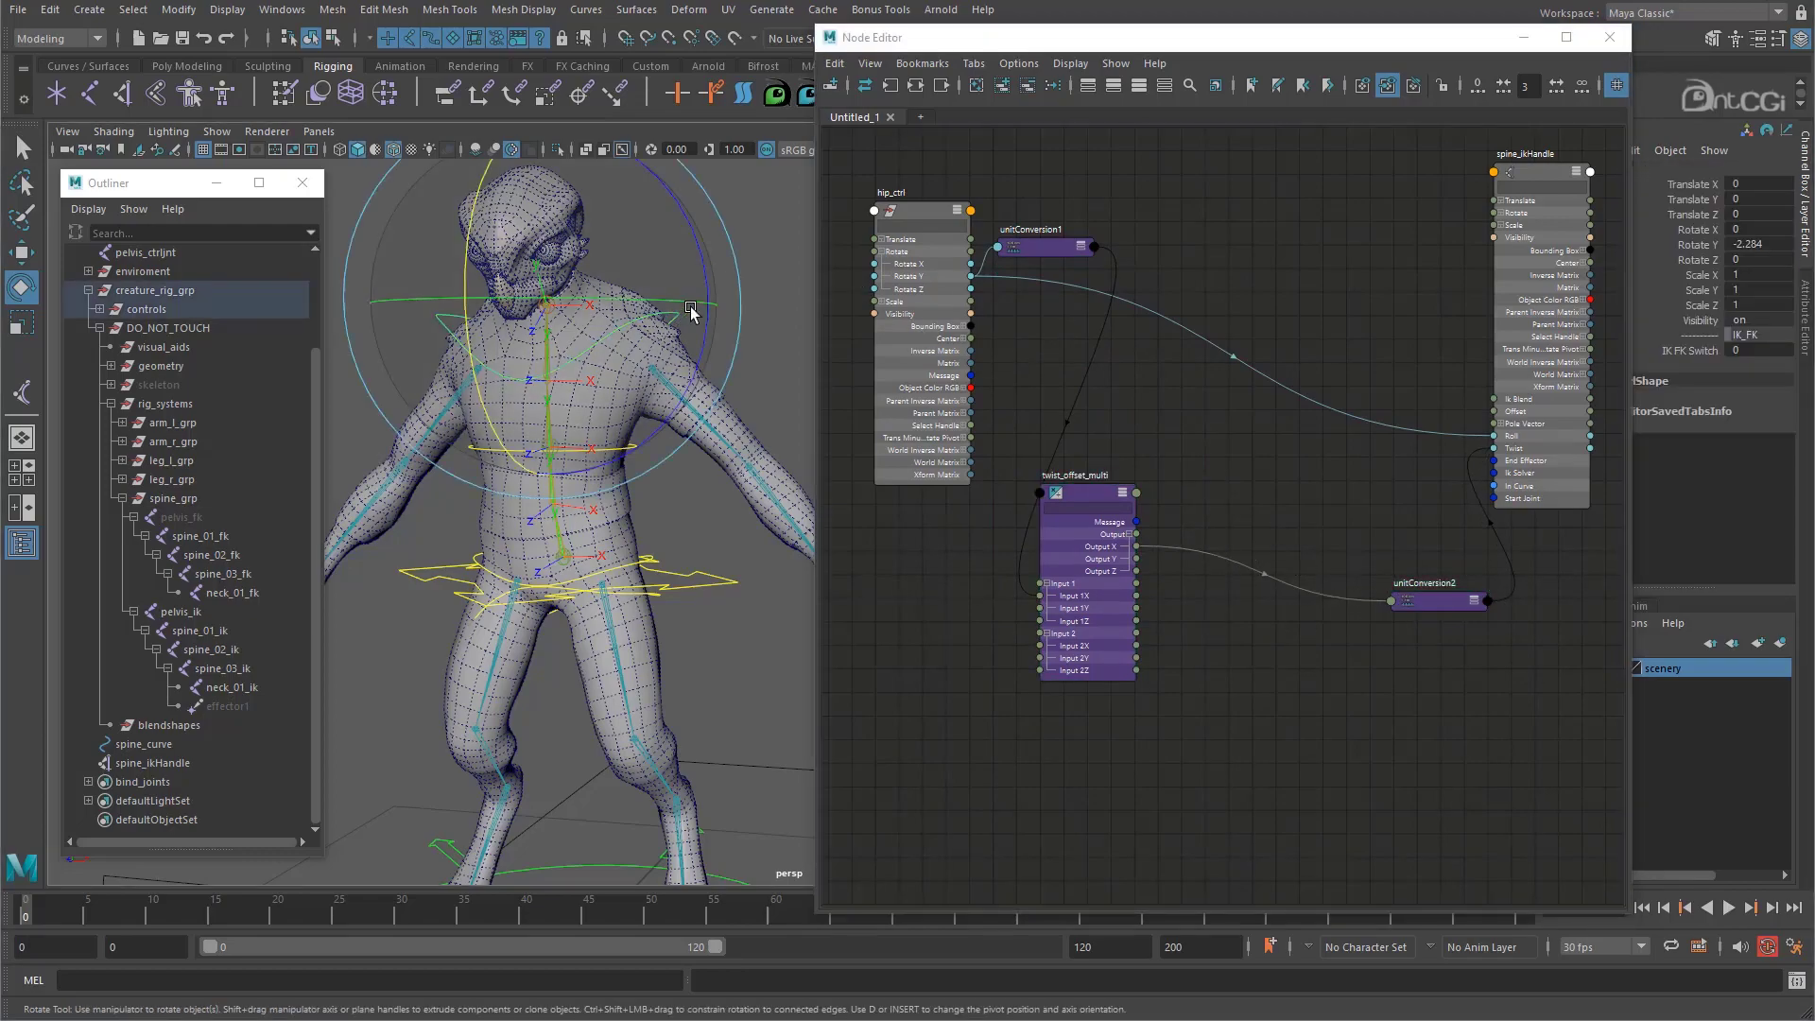
{"action": "left_click", "coordinate": [1003, 86]}
{"action": "left_click", "coordinate": [1257, 640]}
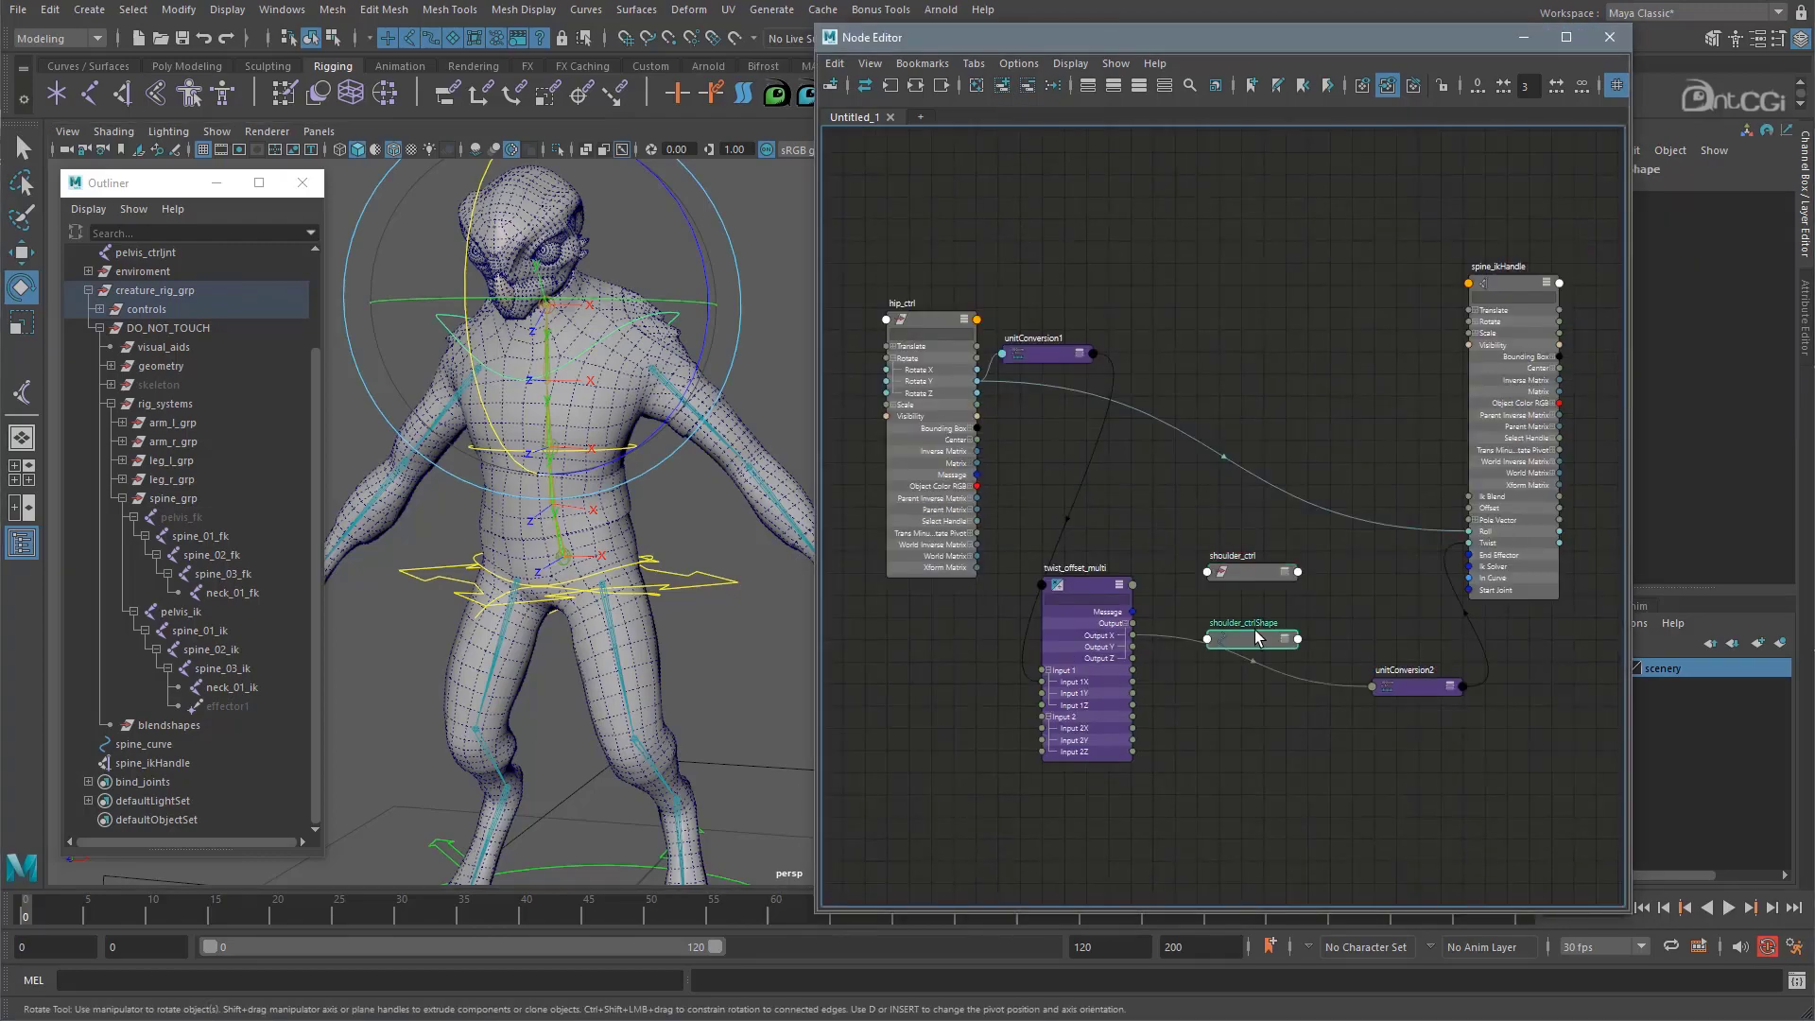
{"action": "key", "text": "Delete"}
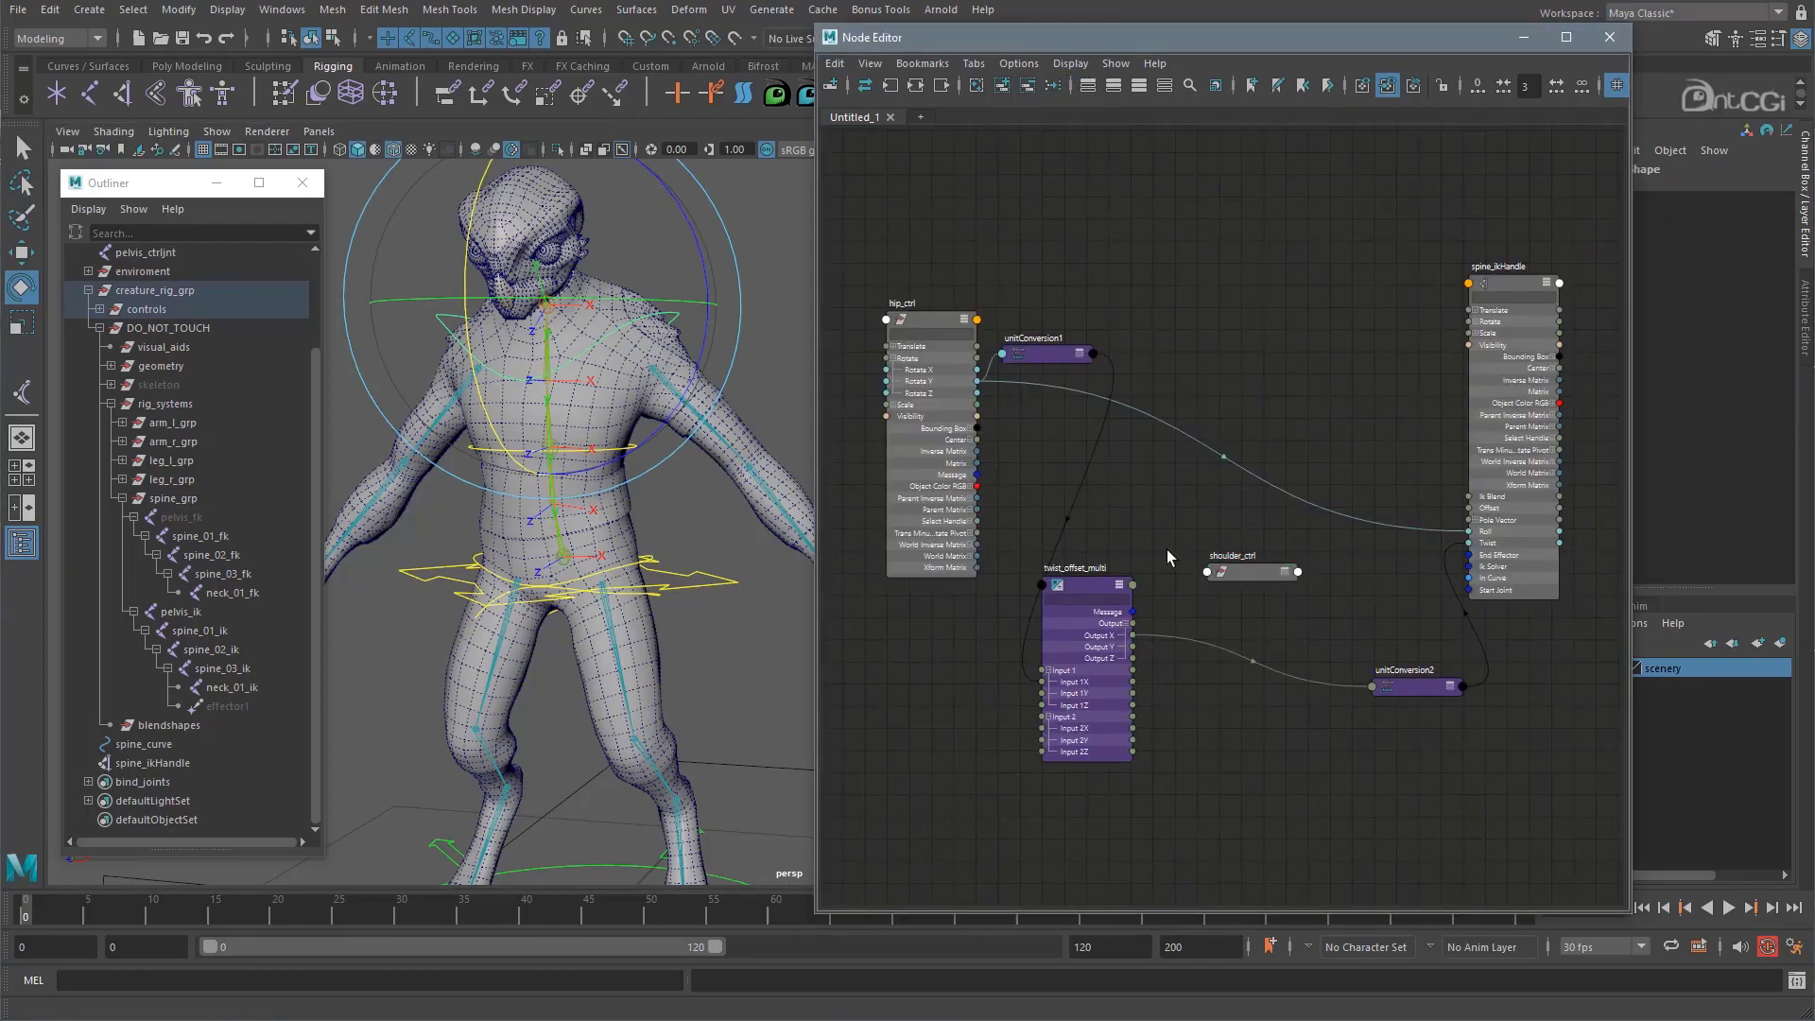
Show all attributes of shoulder_ctrl, place the node below hip_ctrl and expand its Rotate attribute
{"action": "left_click", "coordinate": [1244, 574]}
{"action": "key", "text": "3"}
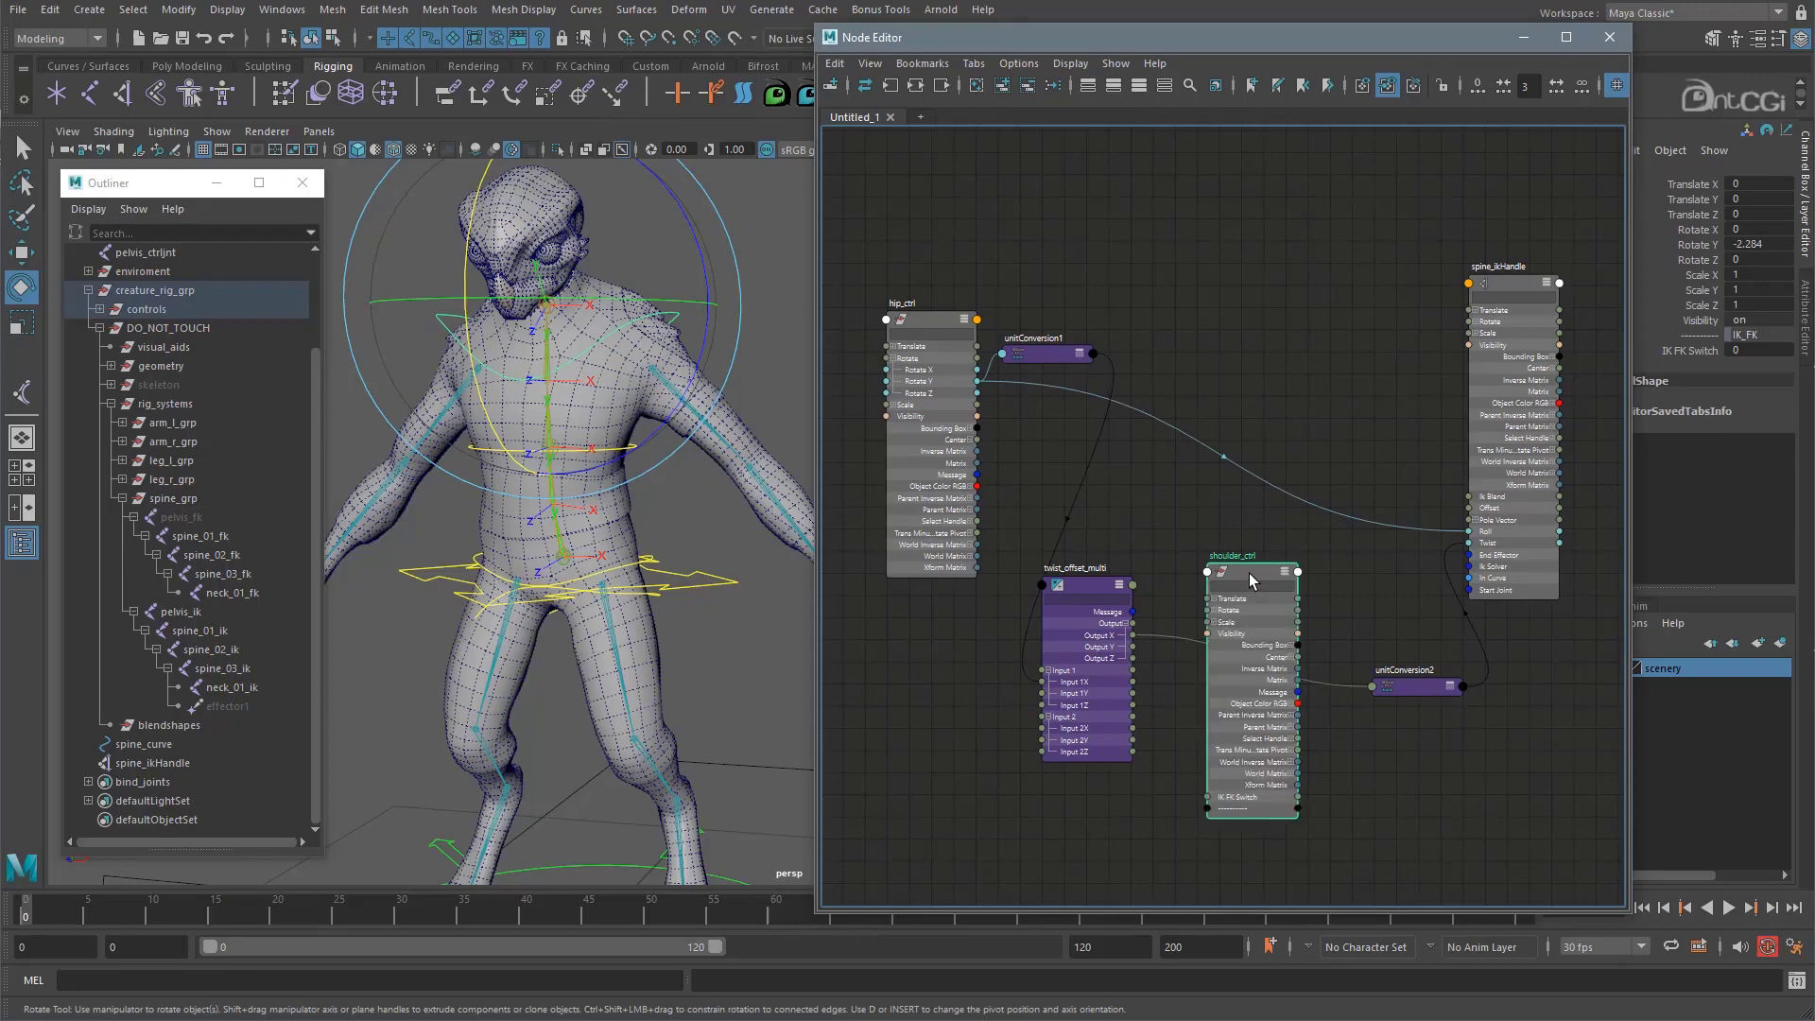
{"action": "left_click_drag", "start_coordinate": [1250, 573], "coordinate": [929, 624]}
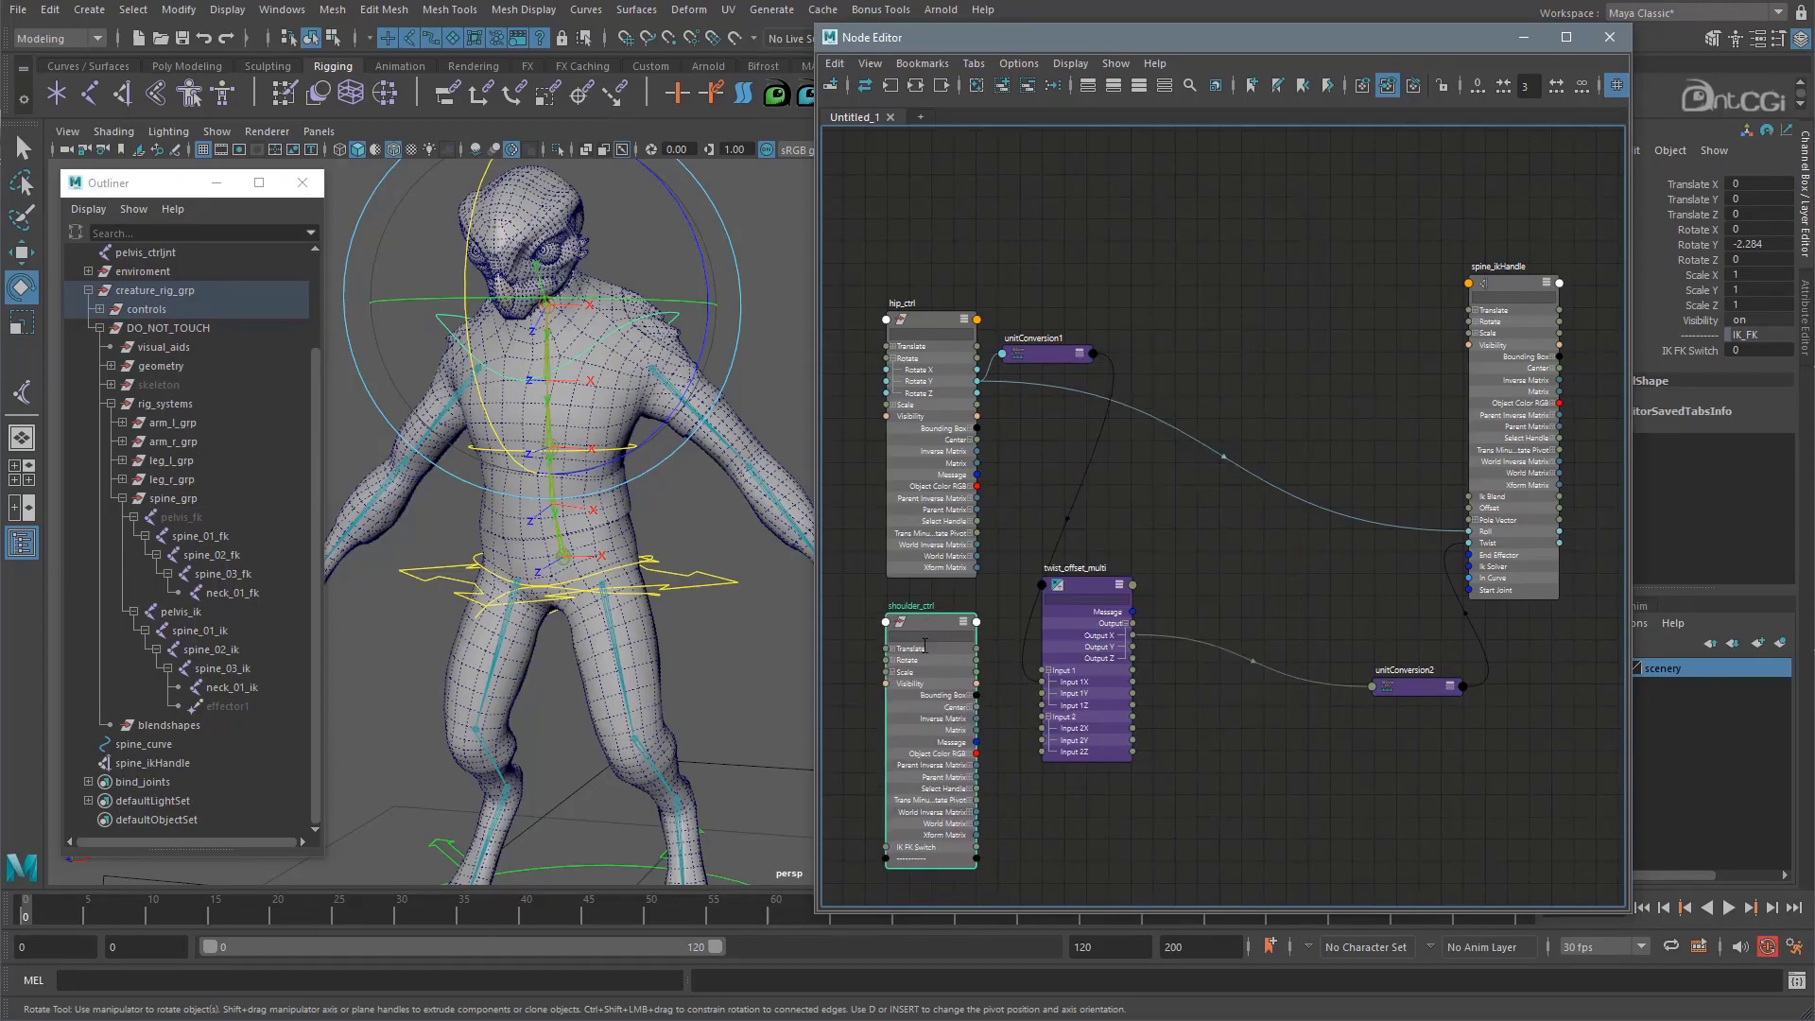
{"action": "left_click", "coordinate": [895, 659]}
Move twist_offset_multi up and create a plusMinusAverage node in the free space below it
{"action": "left_click_drag", "start_coordinate": [1080, 587], "coordinate": [1143, 492]}
{"action": "left_click_drag", "start_coordinate": [1136, 446], "coordinate": [1136, 437]}
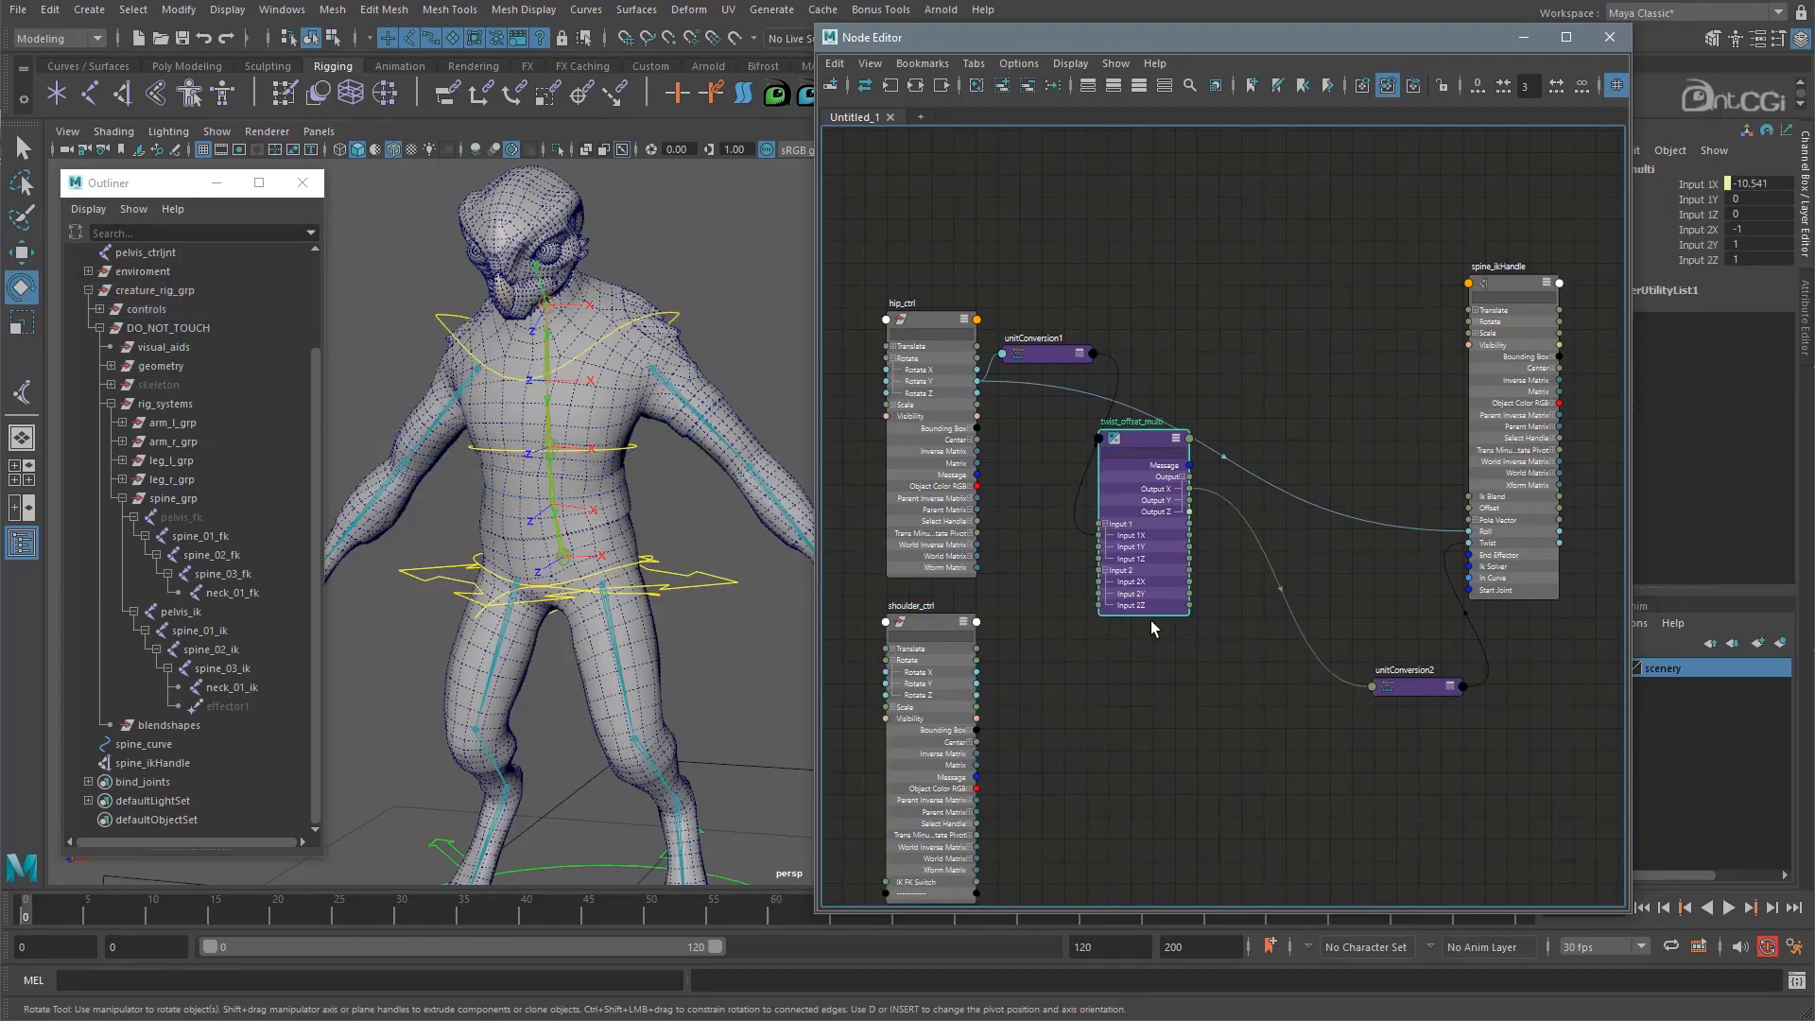
{"action": "left_click", "coordinate": [1185, 730]}
{"action": "key", "text": "Tab"}
{"action": "type", "text": "plus"}
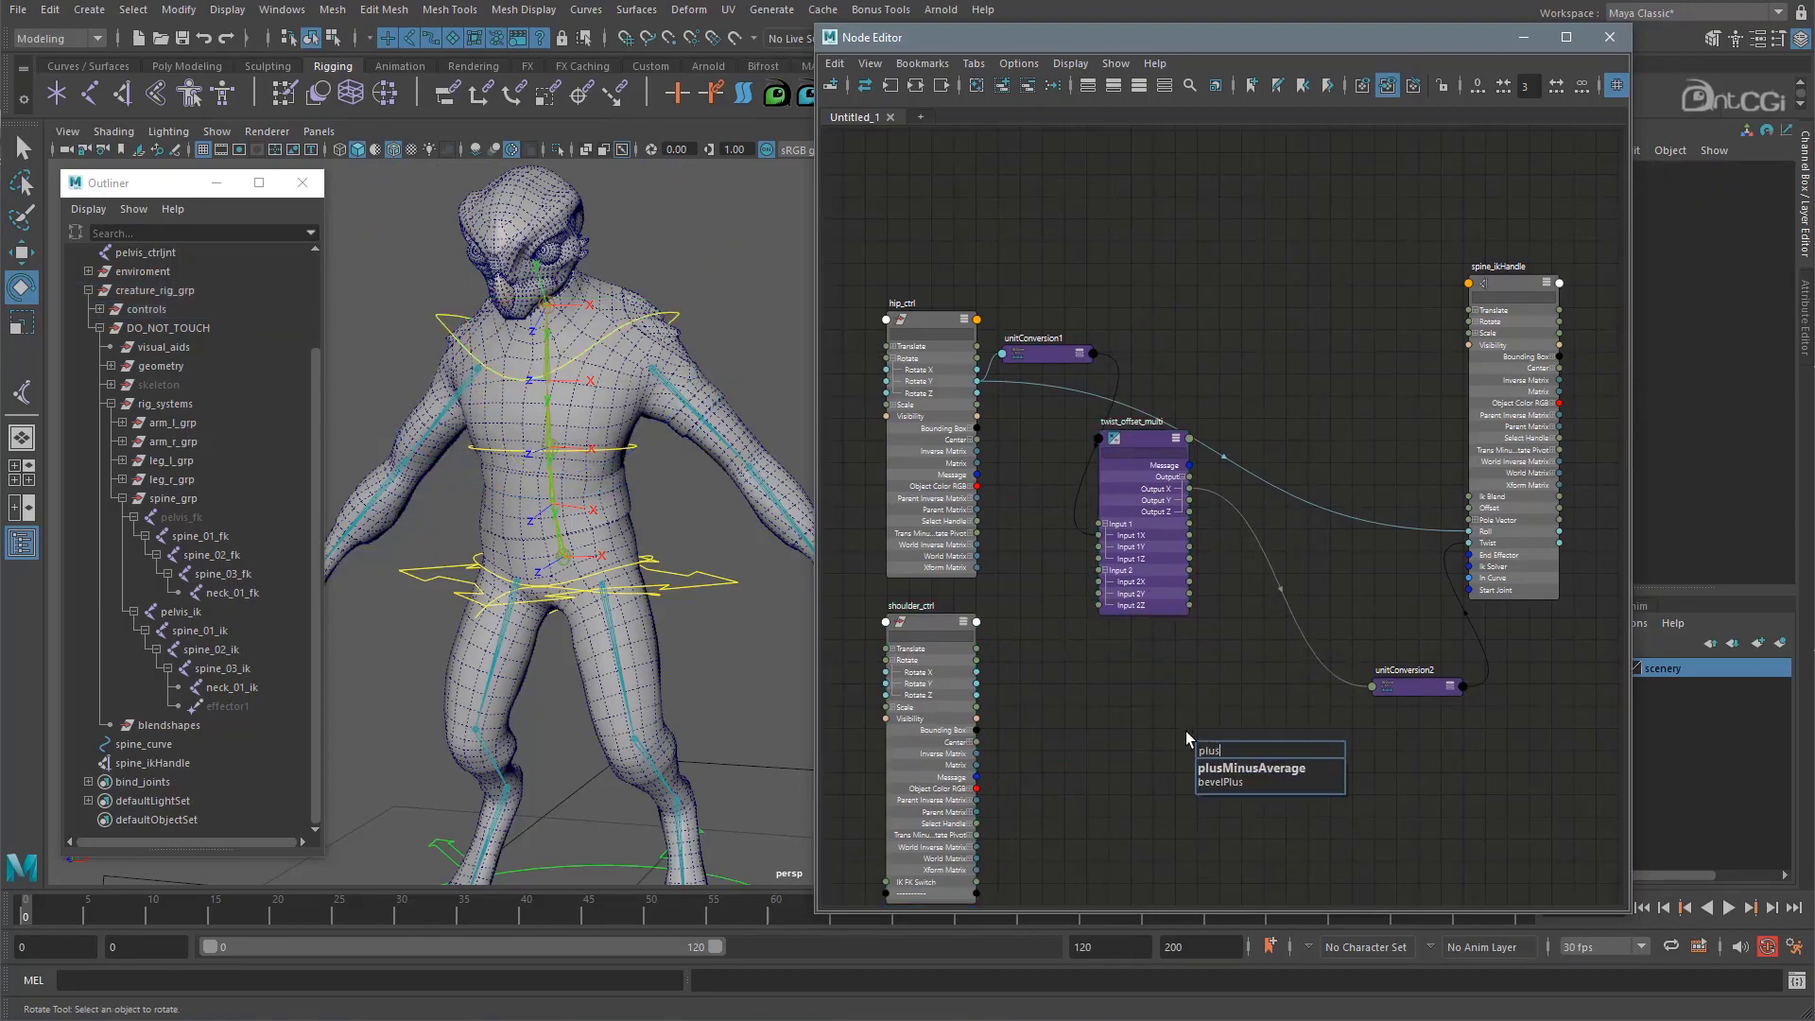
{"action": "left_click", "coordinate": [1273, 767]}
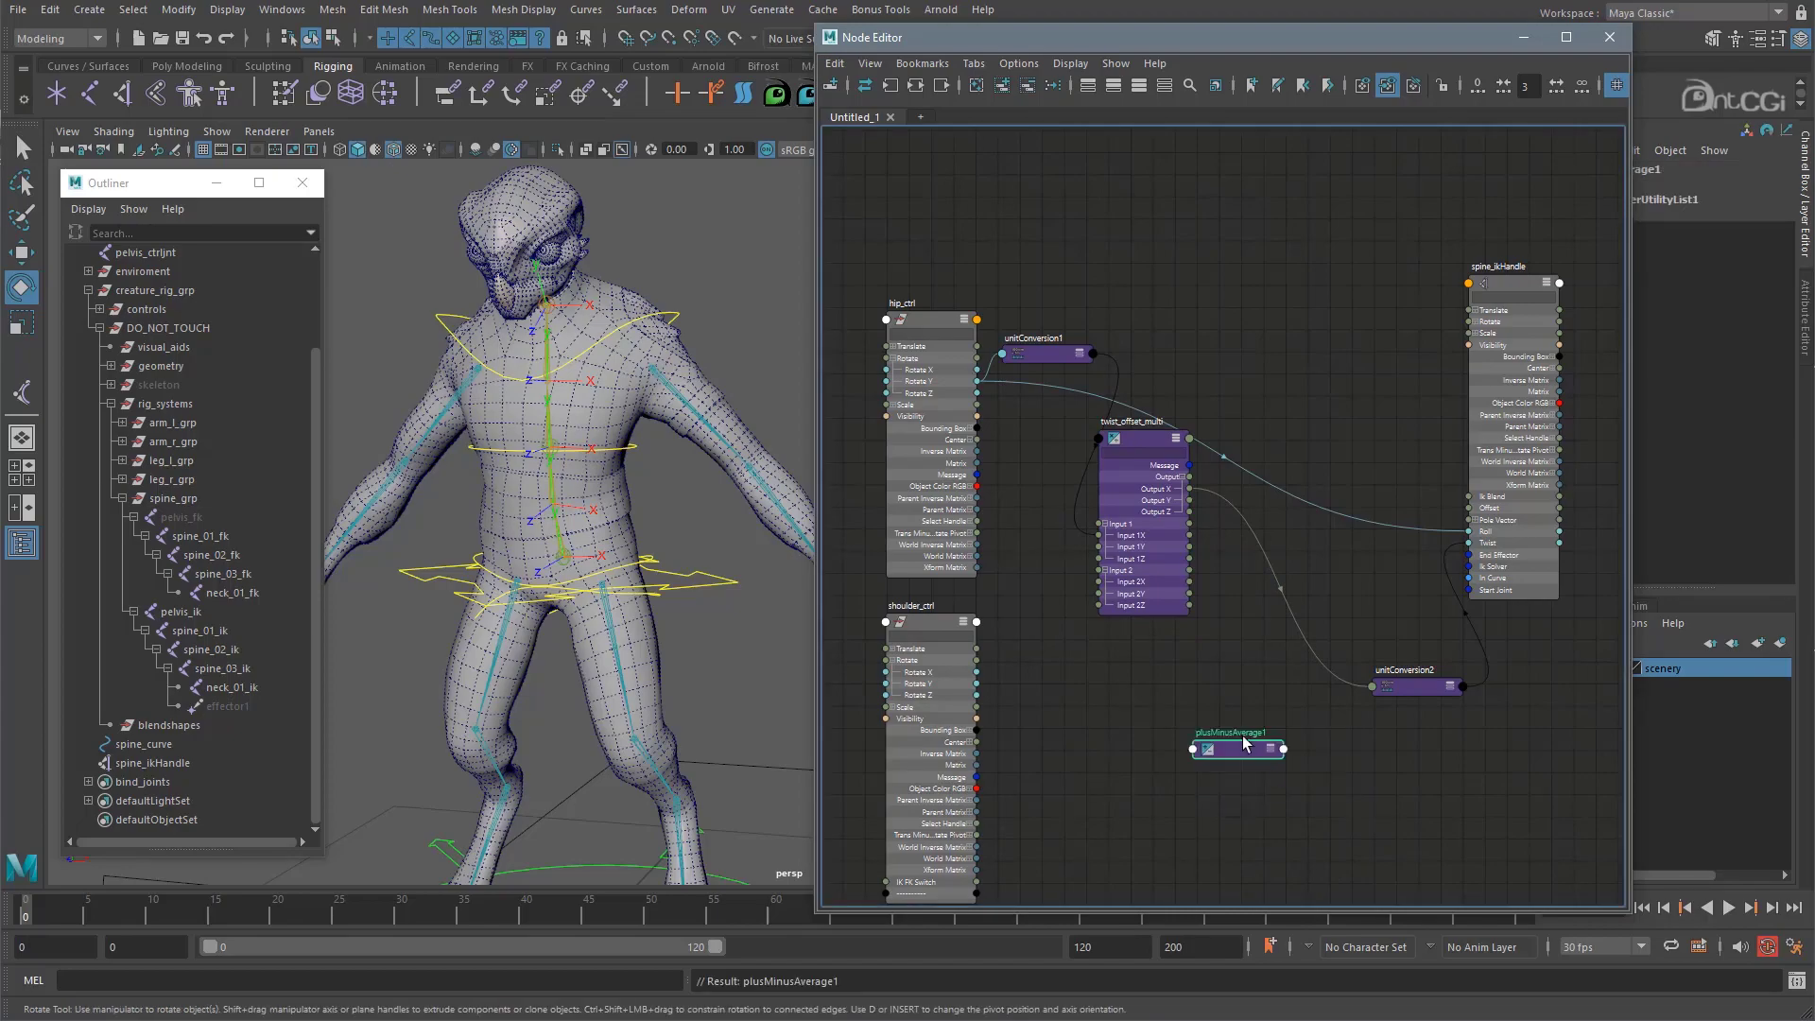
Rename the plusMinusAverage node as shoulder_twist_pma and show all its attributes
{"action": "double_click", "coordinate": [1243, 734]}
{"action": "type", "text": "s"}
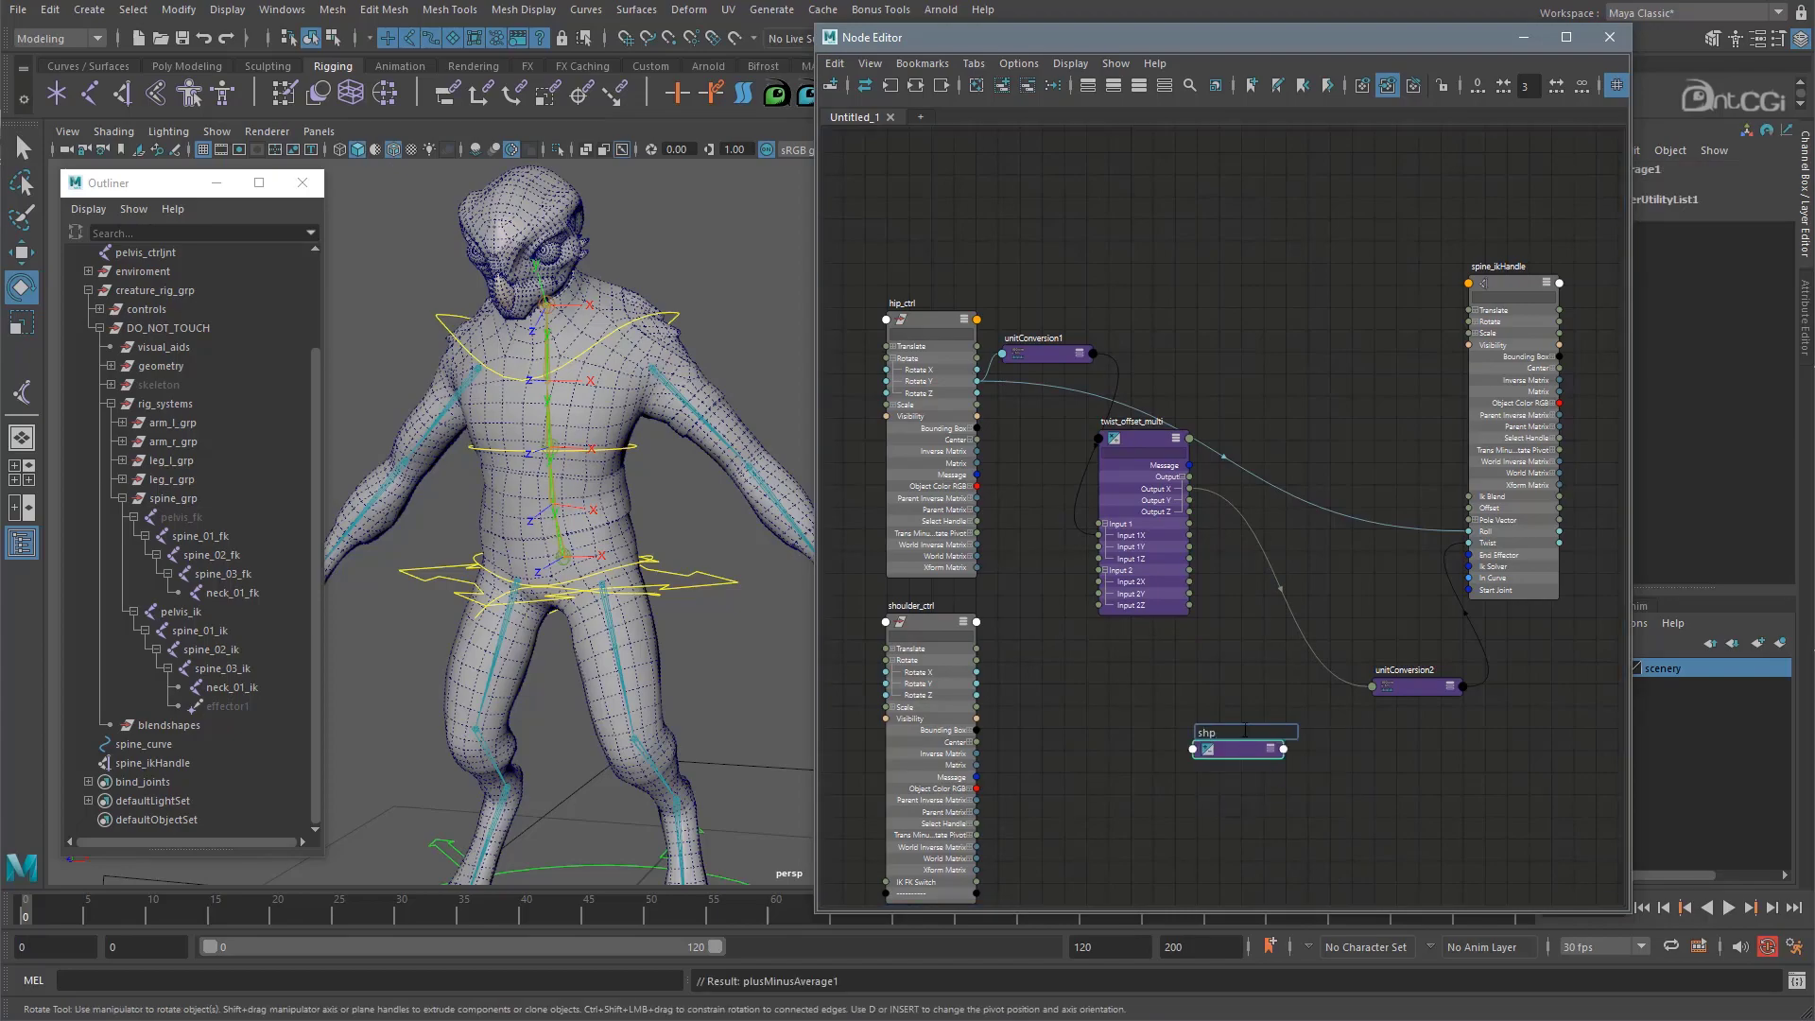
{"action": "type", "text": "houlder_twist_pma"}
{"action": "key", "text": "Return"}
{"action": "key", "text": "3"}
{"action": "key", "text": "a"}
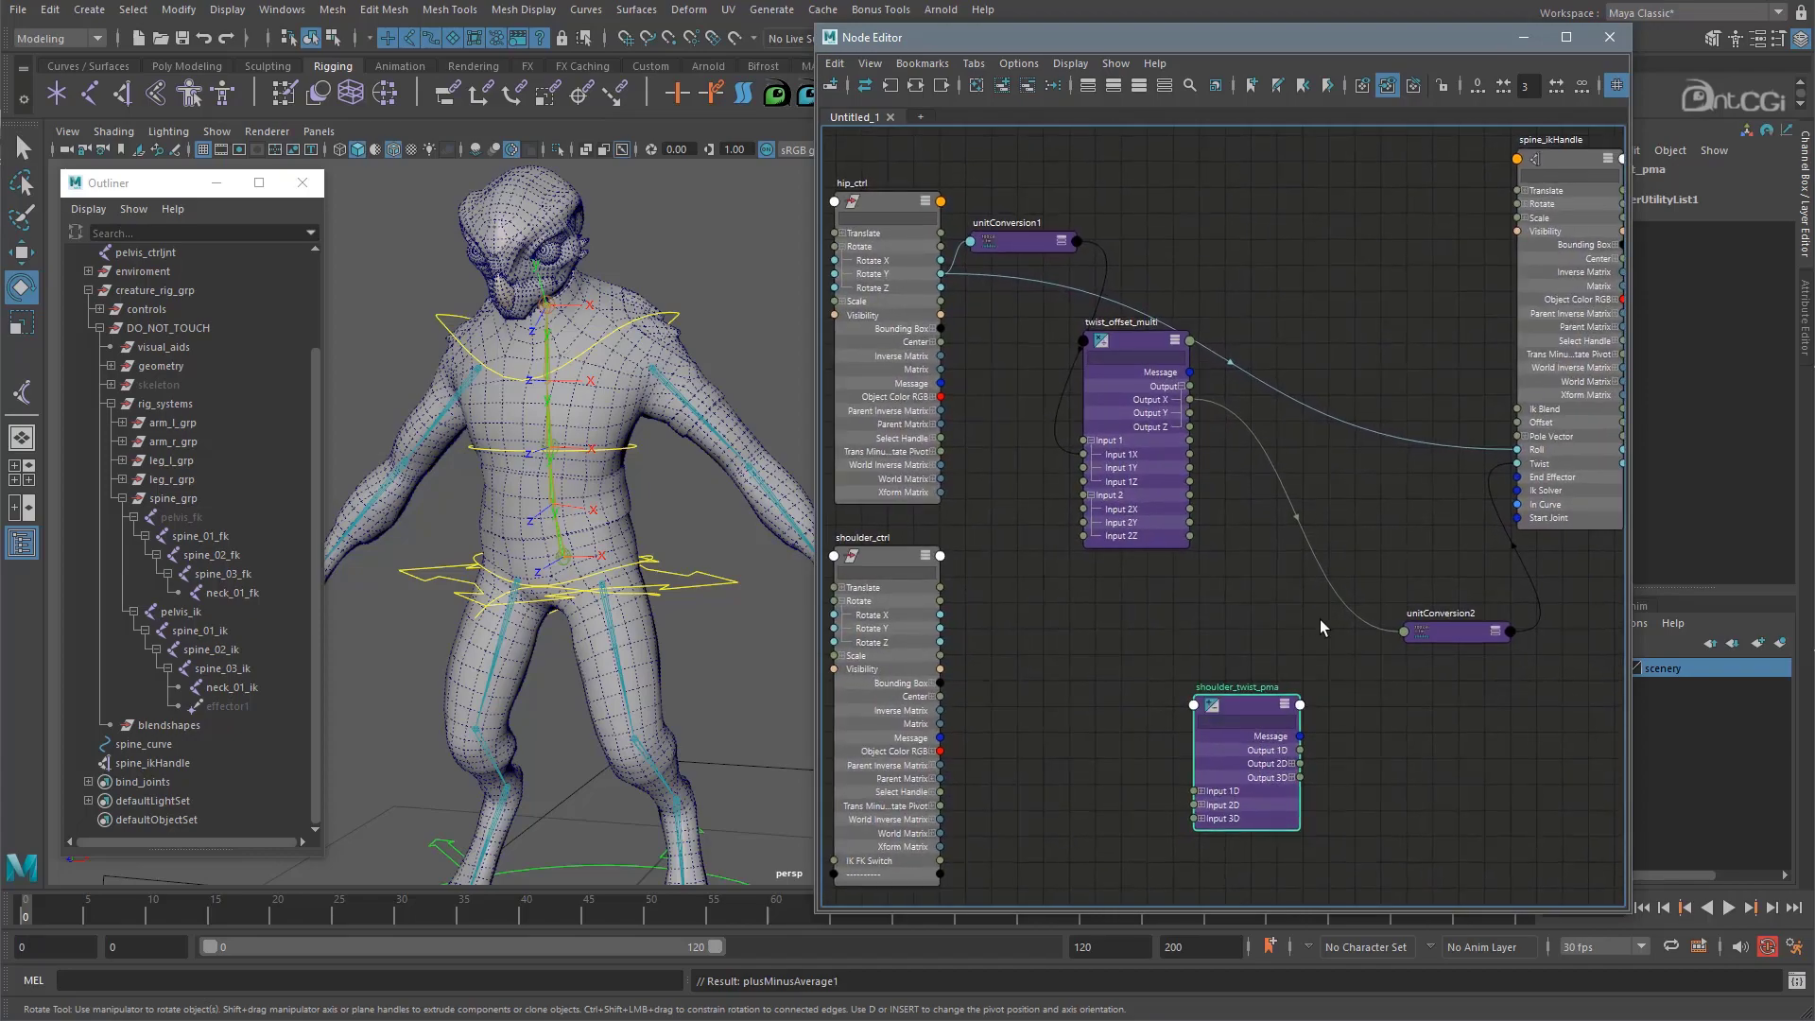
Expand Input 1D on shoulder_twist_pma and move unitConversion2 above twist_offset_multi, clear of the connections
{"action": "left_click_drag", "start_coordinate": [1464, 633], "coordinate": [1363, 464]}
{"action": "scroll", "coordinate": [1218, 604], "scroll_direction": "up", "scroll_amount": 1}
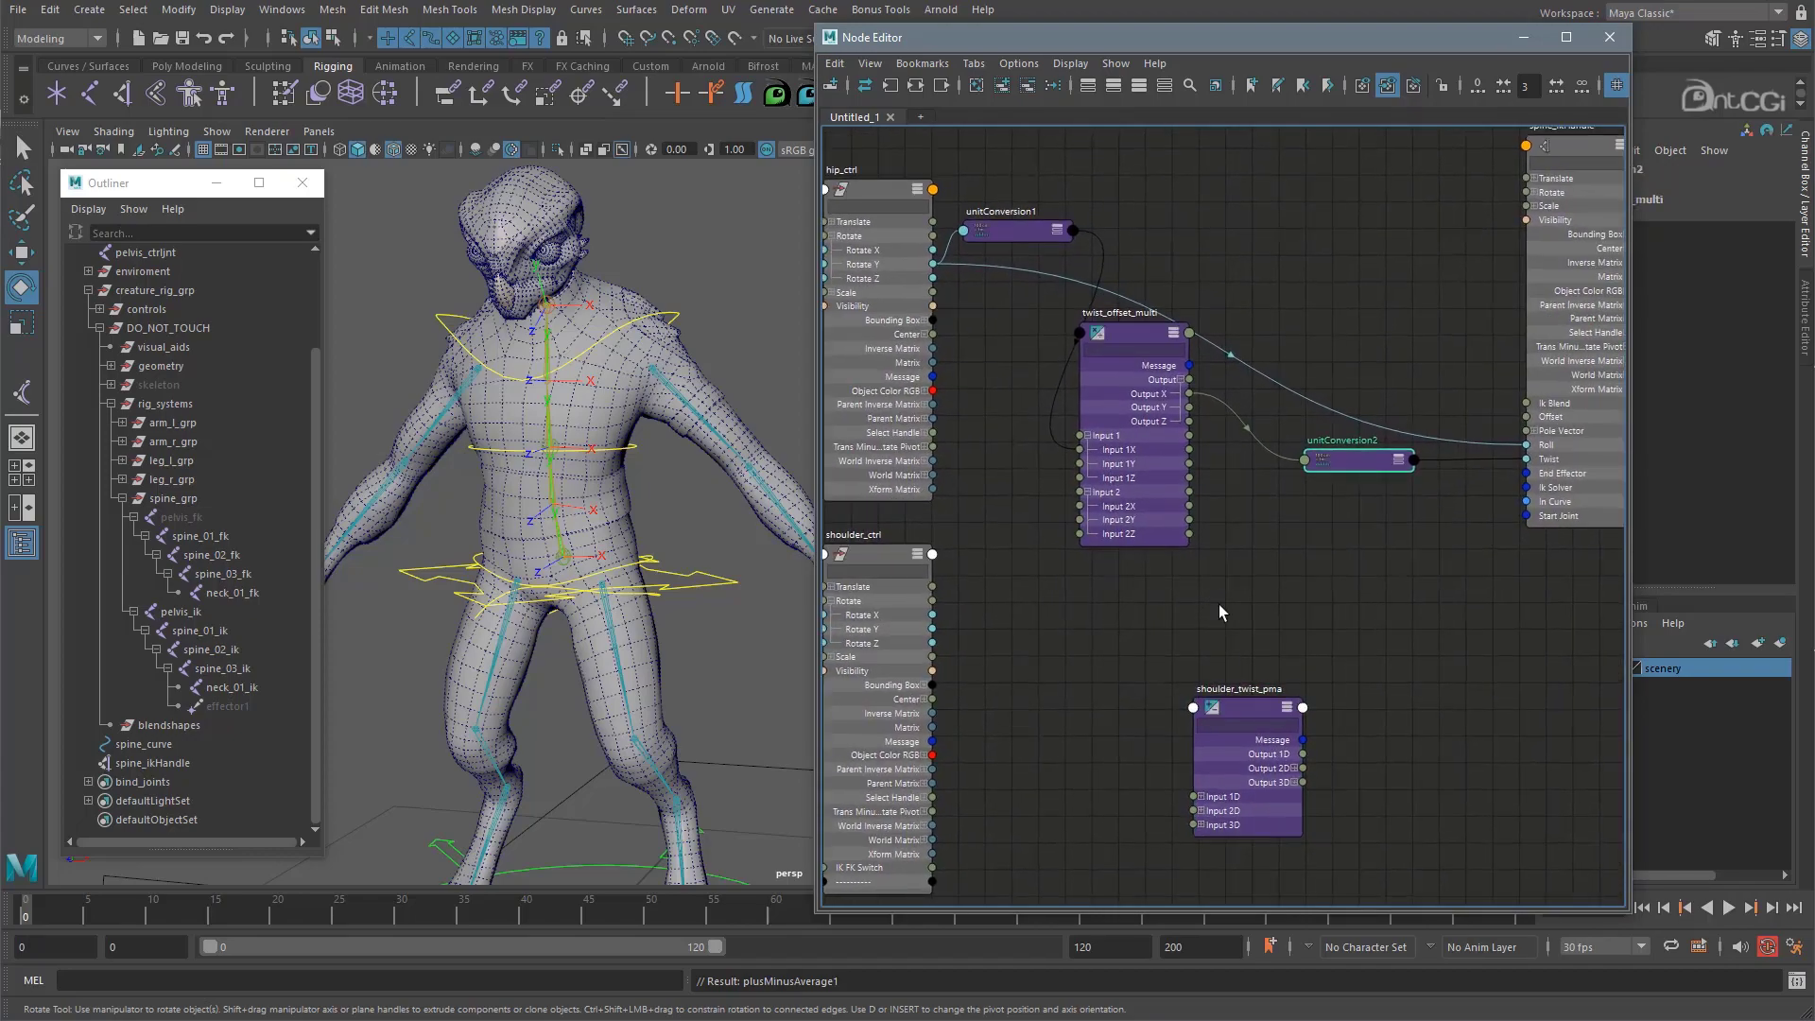
{"action": "middle_click_drag", "start_coordinate": [1217, 604], "coordinate": [1244, 583], "text": "alt"}
{"action": "left_click", "coordinate": [1231, 736]}
{"action": "left_click_drag", "start_coordinate": [1249, 629], "coordinate": [1189, 576]}
{"action": "scroll", "coordinate": [1437, 235], "scroll_direction": "down", "scroll_amount": 2}
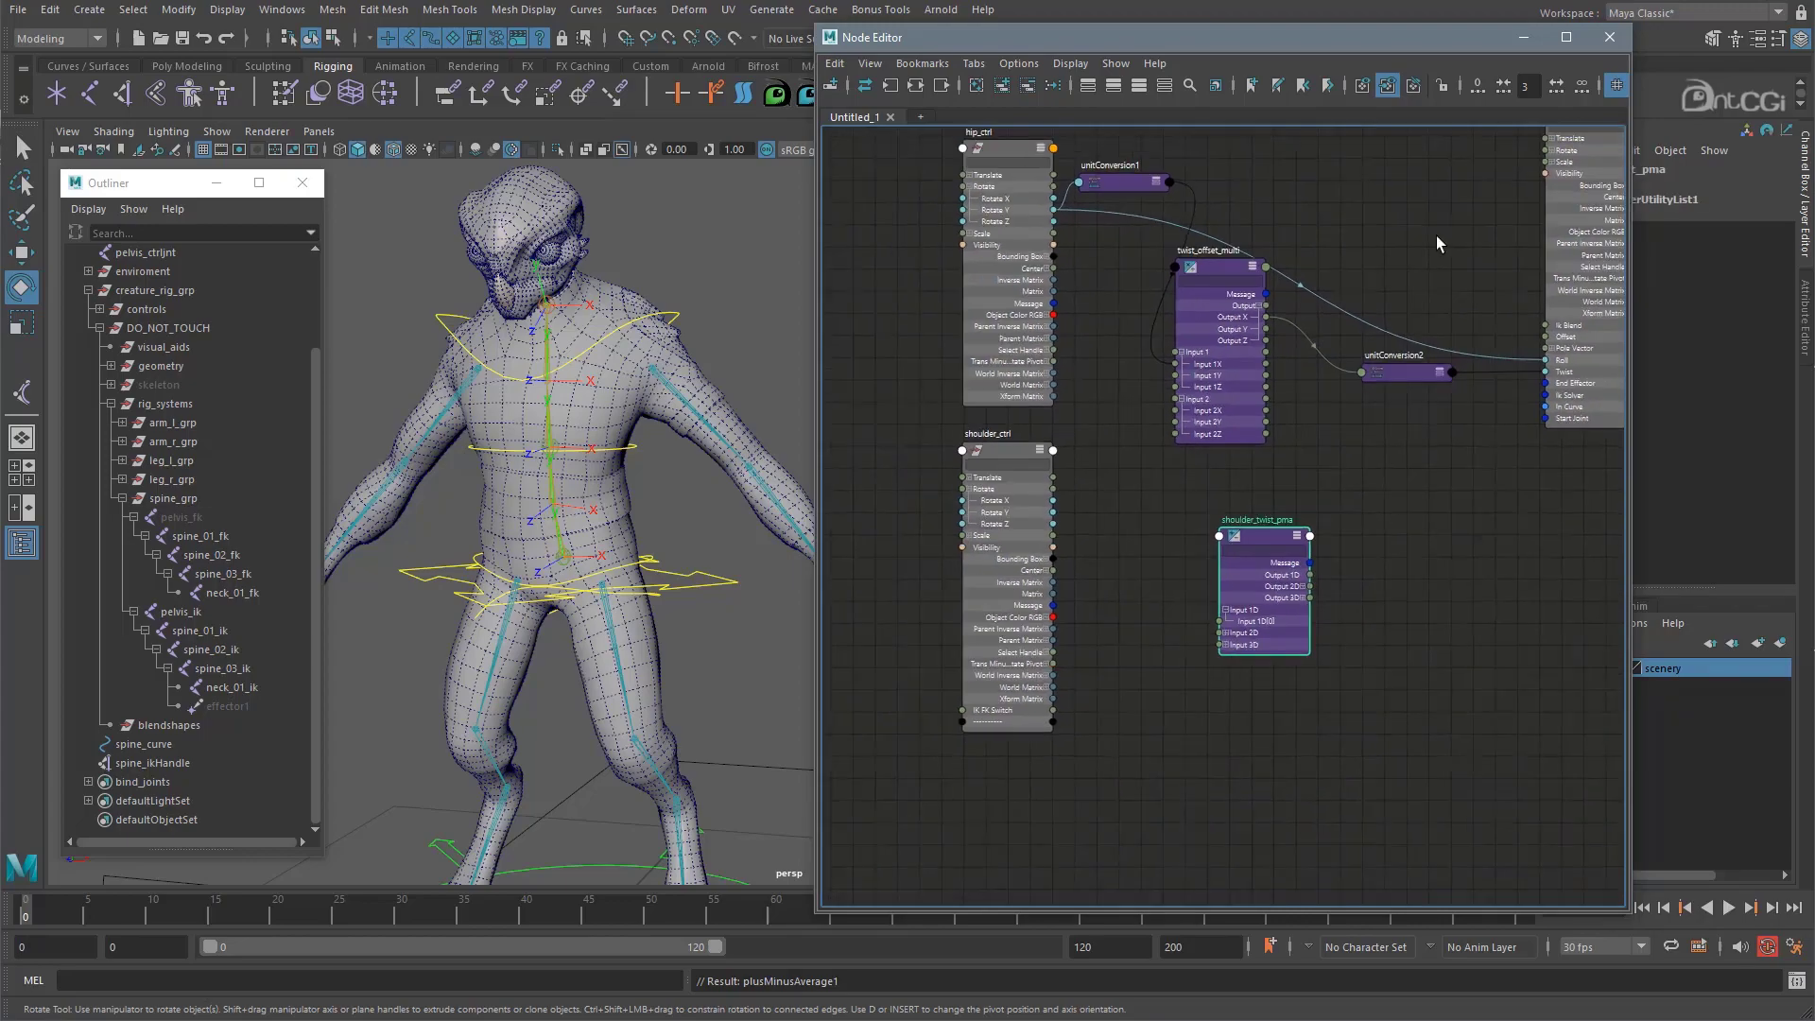
{"action": "middle_click_drag", "start_coordinate": [1436, 235], "coordinate": [1338, 325], "text": "alt"}
{"action": "left_click_drag", "start_coordinate": [1482, 201], "coordinate": [1392, 265]}
{"action": "left_click_drag", "start_coordinate": [1300, 463], "coordinate": [1215, 284]}
{"action": "scroll", "coordinate": [1248, 517], "scroll_direction": "up", "scroll_amount": 2}
{"action": "middle_click_drag", "start_coordinate": [1247, 517], "coordinate": [1330, 471], "text": "alt"}
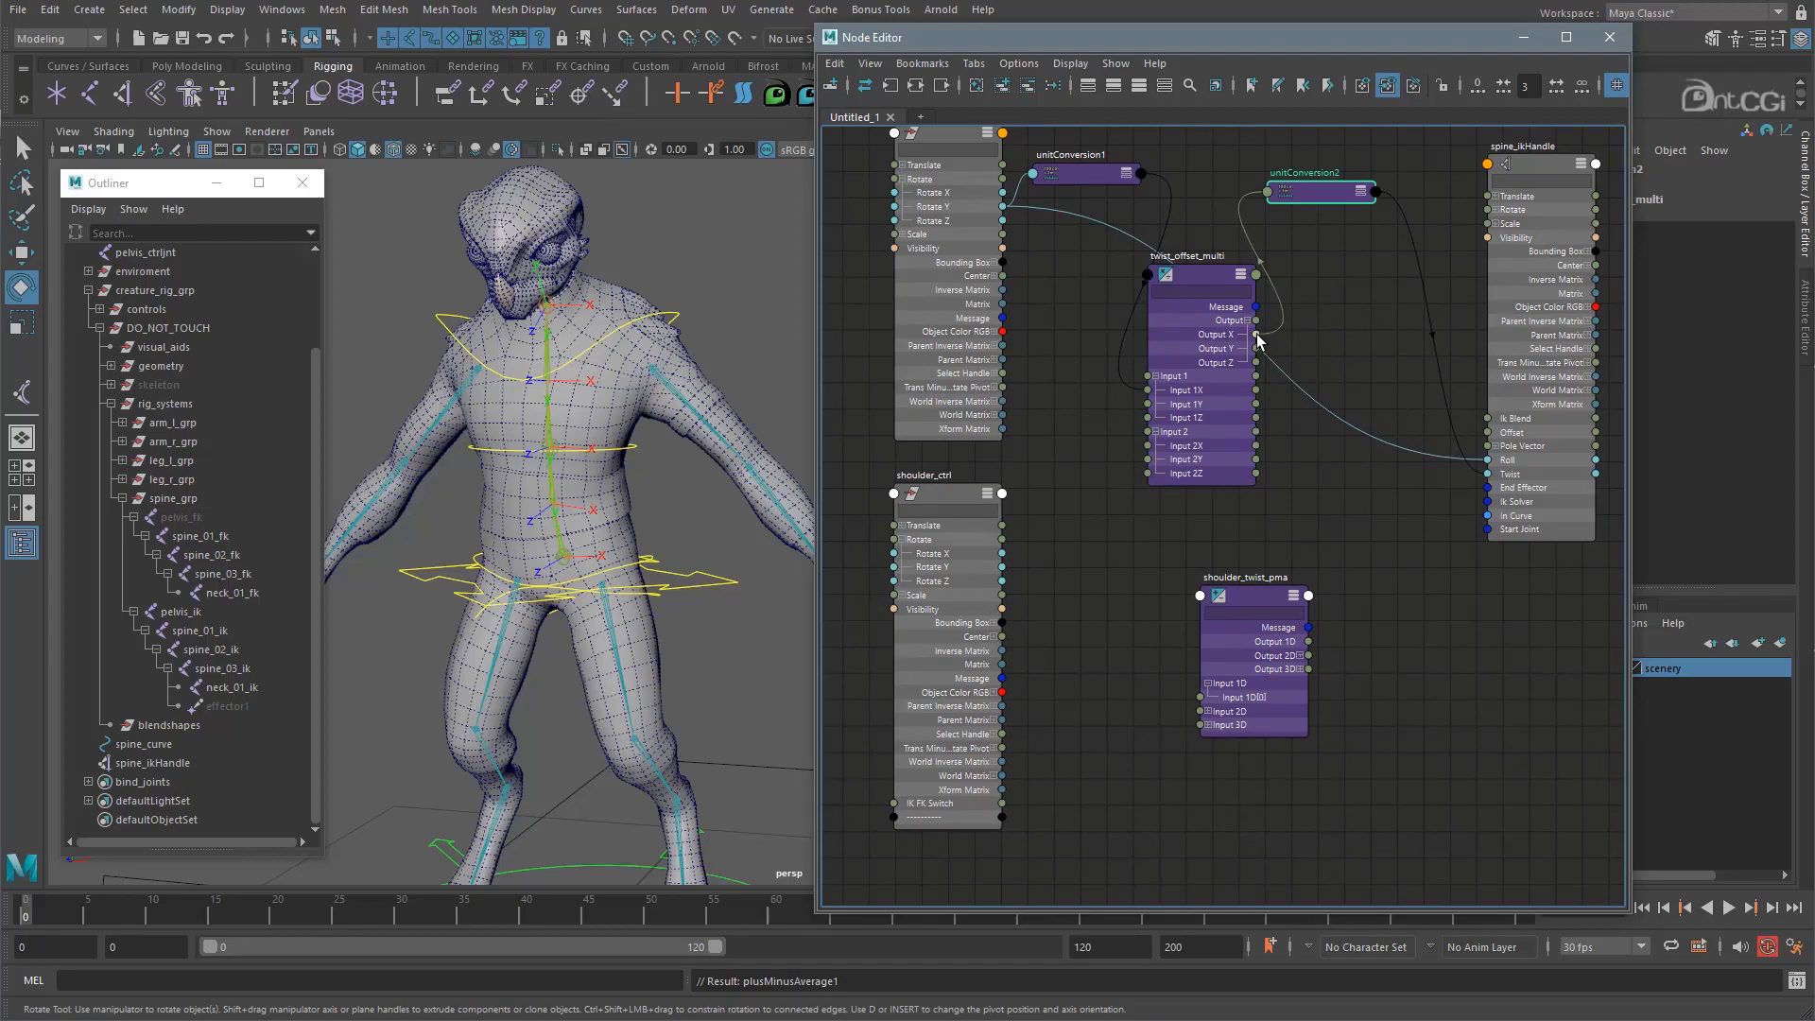
Connect twist_offset_multi's Output X to Input 1D[0] of shoulder_twist_pma and shoulder_ctrl's Rotate Y to Input 1D[1]
{"action": "mouse_move", "coordinate": [1257, 340]}
{"action": "left_click_drag", "start_coordinate": [1257, 334], "coordinate": [1195, 704]}
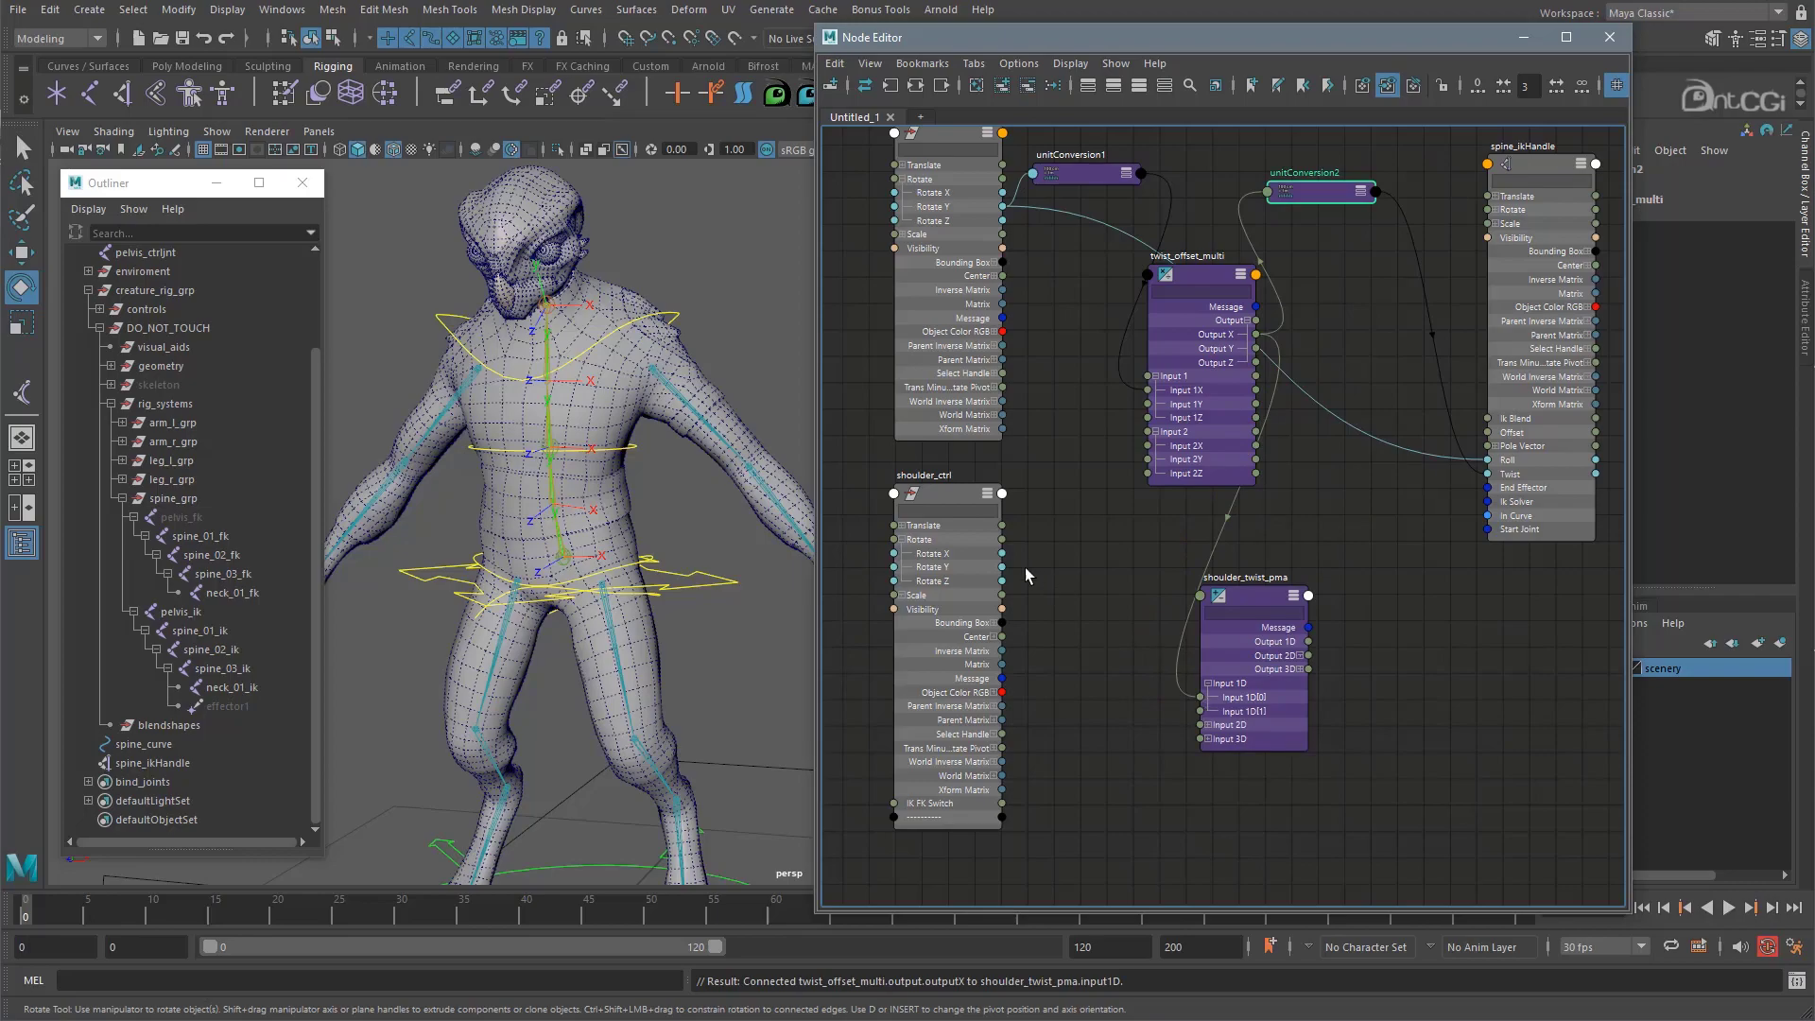
{"action": "left_click_drag", "start_coordinate": [1002, 567], "coordinate": [1199, 711]}
Move spine_ikHandle clear of the utility nodes and connect shoulder_twist_pma's Output 1D to its Twist
{"action": "scroll", "coordinate": [1406, 713], "scroll_direction": "down", "scroll_amount": 2}
{"action": "middle_click_drag", "start_coordinate": [1360, 701], "coordinate": [1263, 552], "text": "alt"}
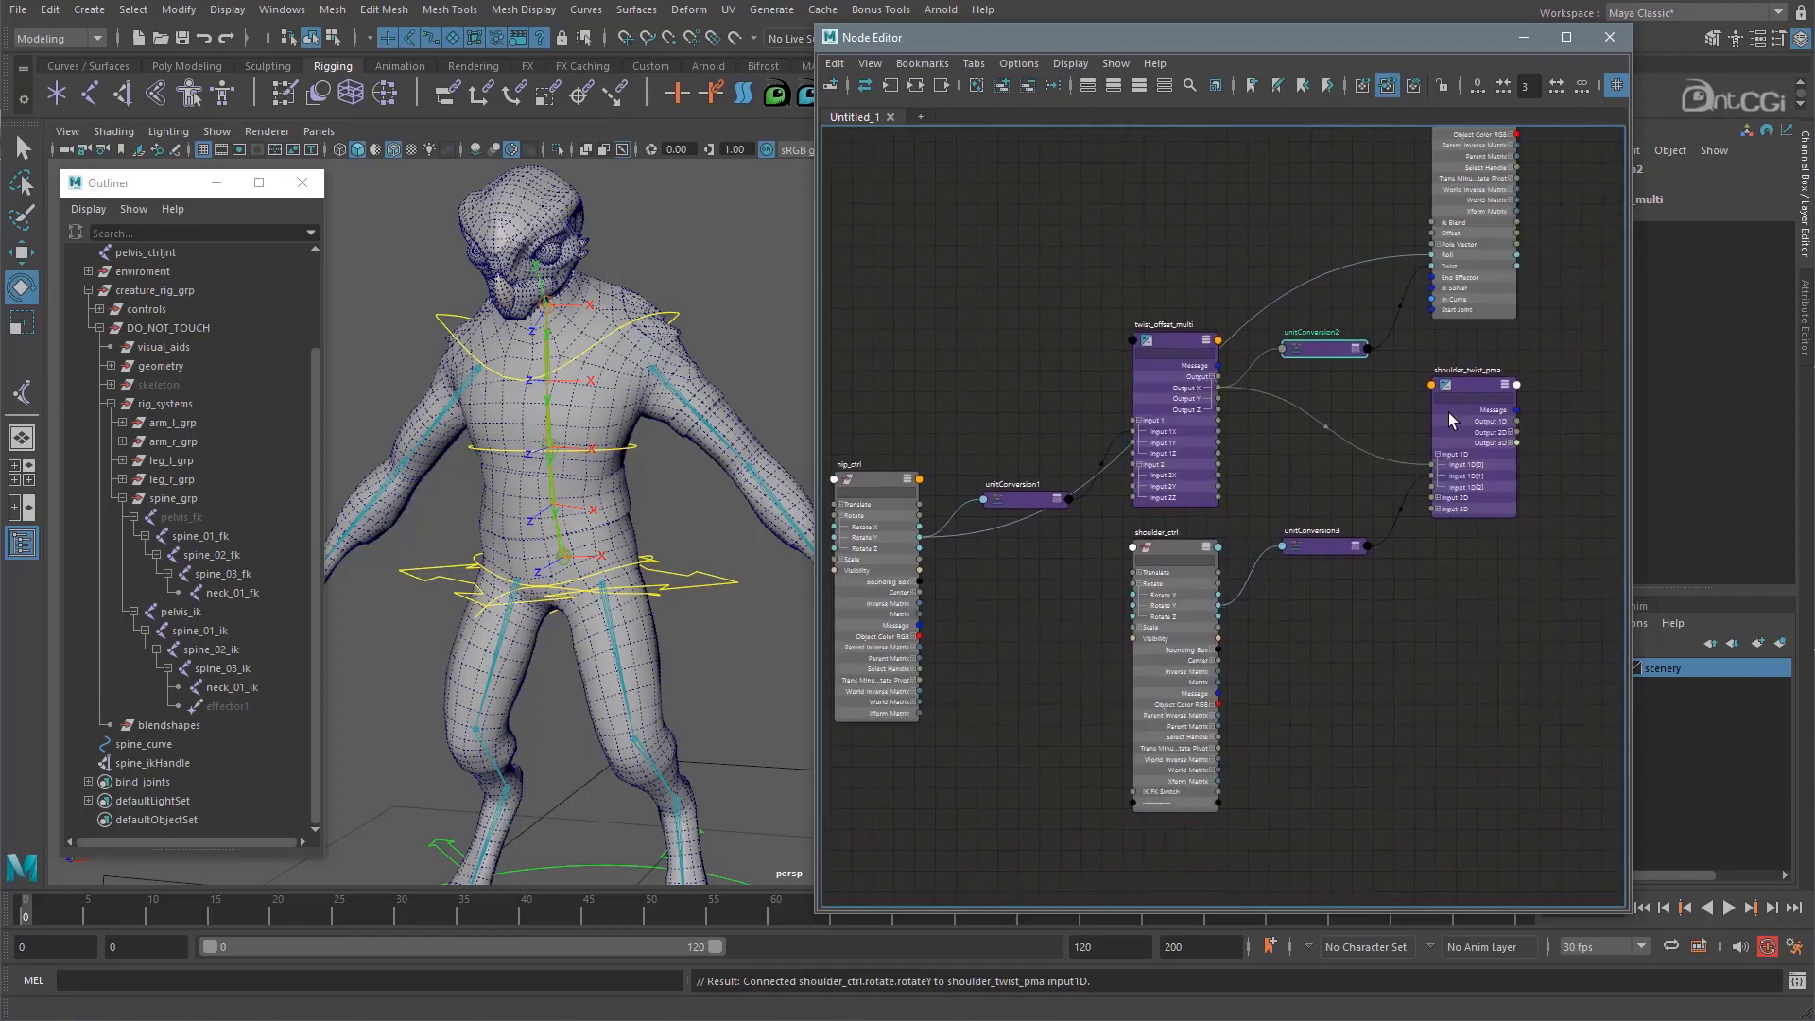
{"action": "middle_click_drag", "start_coordinate": [1400, 405], "coordinate": [1227, 554], "text": "alt"}
{"action": "left_click_drag", "start_coordinate": [1285, 172], "coordinate": [1466, 212]}
{"action": "scroll", "coordinate": [1336, 695], "scroll_direction": "up", "scroll_amount": 1}
{"action": "scroll", "coordinate": [1336, 695], "scroll_direction": "up", "scroll_amount": 1}
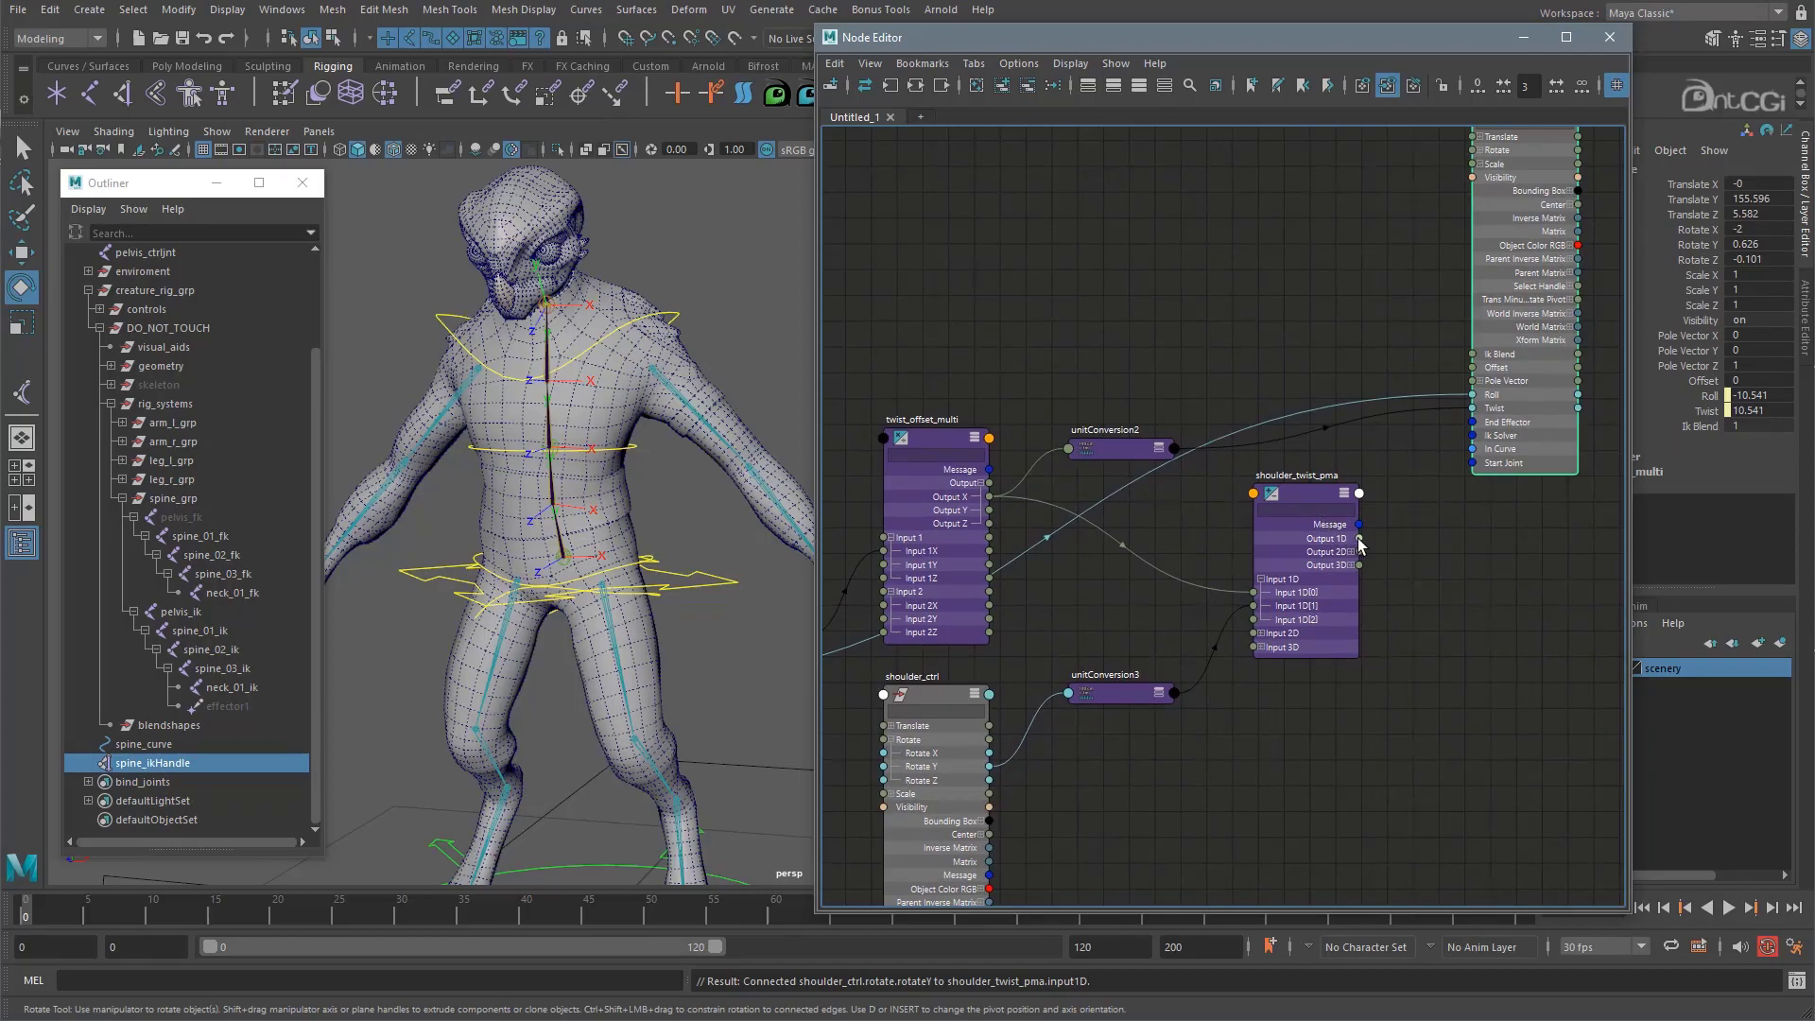
{"action": "left_click_drag", "start_coordinate": [1359, 539], "coordinate": [1470, 408]}
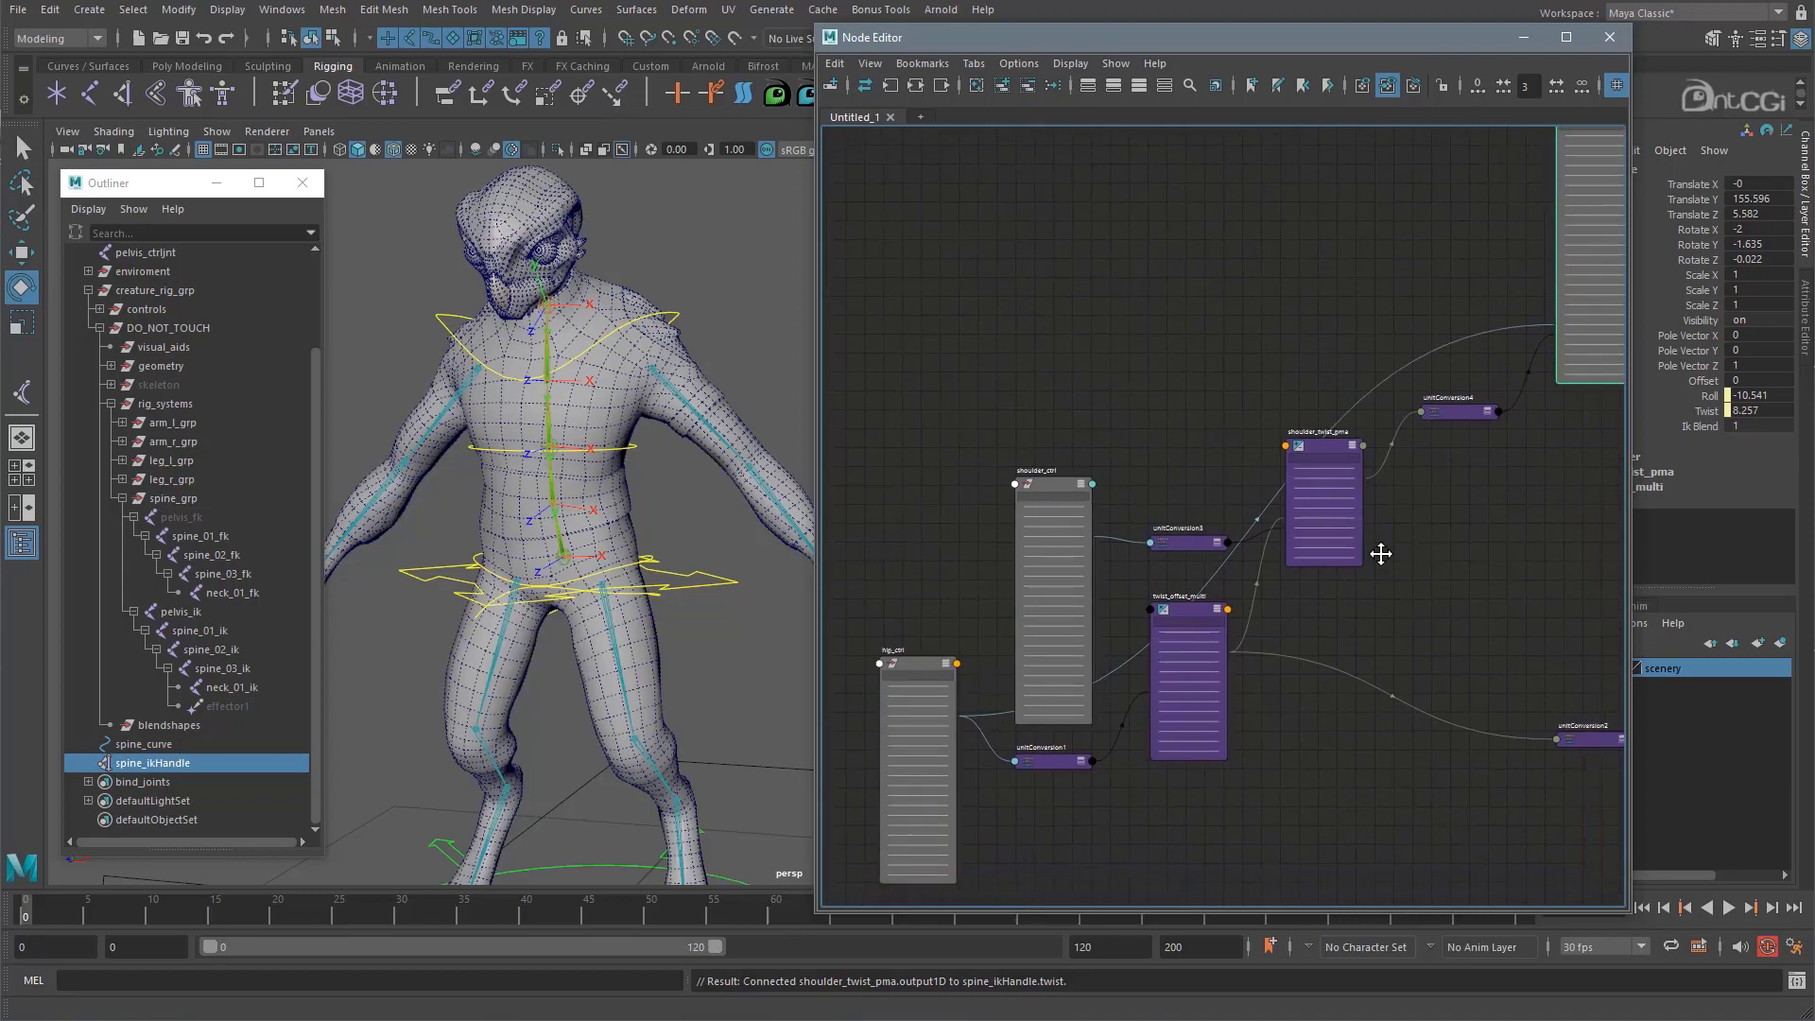
Test the twist by rotating hip_ctrl to about -2.3, -9.2 and -6.9 degrees, and try rotating shoulder_ctrl before undoing its rotation
{"action": "left_click", "coordinate": [655, 595]}
{"action": "left_click_drag", "start_coordinate": [654, 596], "coordinate": [609, 624]}
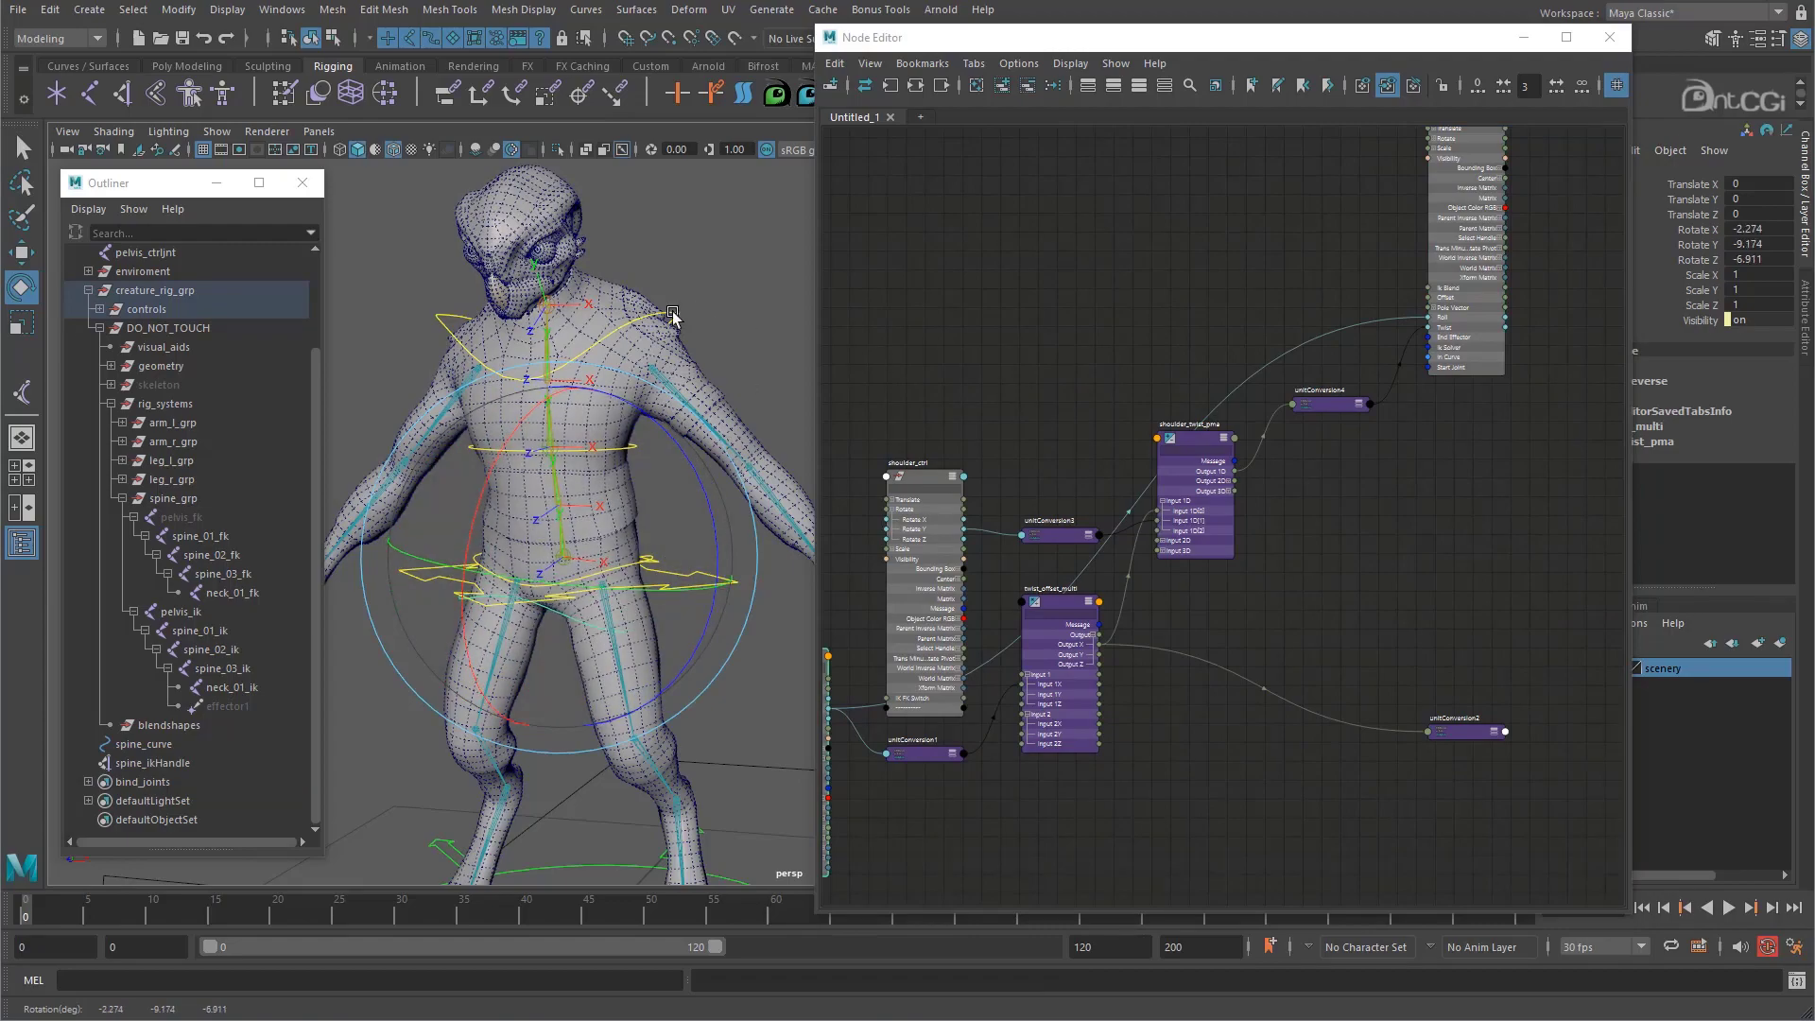
{"action": "left_click", "coordinate": [672, 314]}
{"action": "left_click_drag", "start_coordinate": [616, 299], "coordinate": [470, 357]}
{"action": "key", "text": "ctrl+z"}
{"action": "key", "text": "ctrl+z"}
{"action": "key", "text": "ctrl+z"}
{"action": "key", "text": "ctrl+z"}
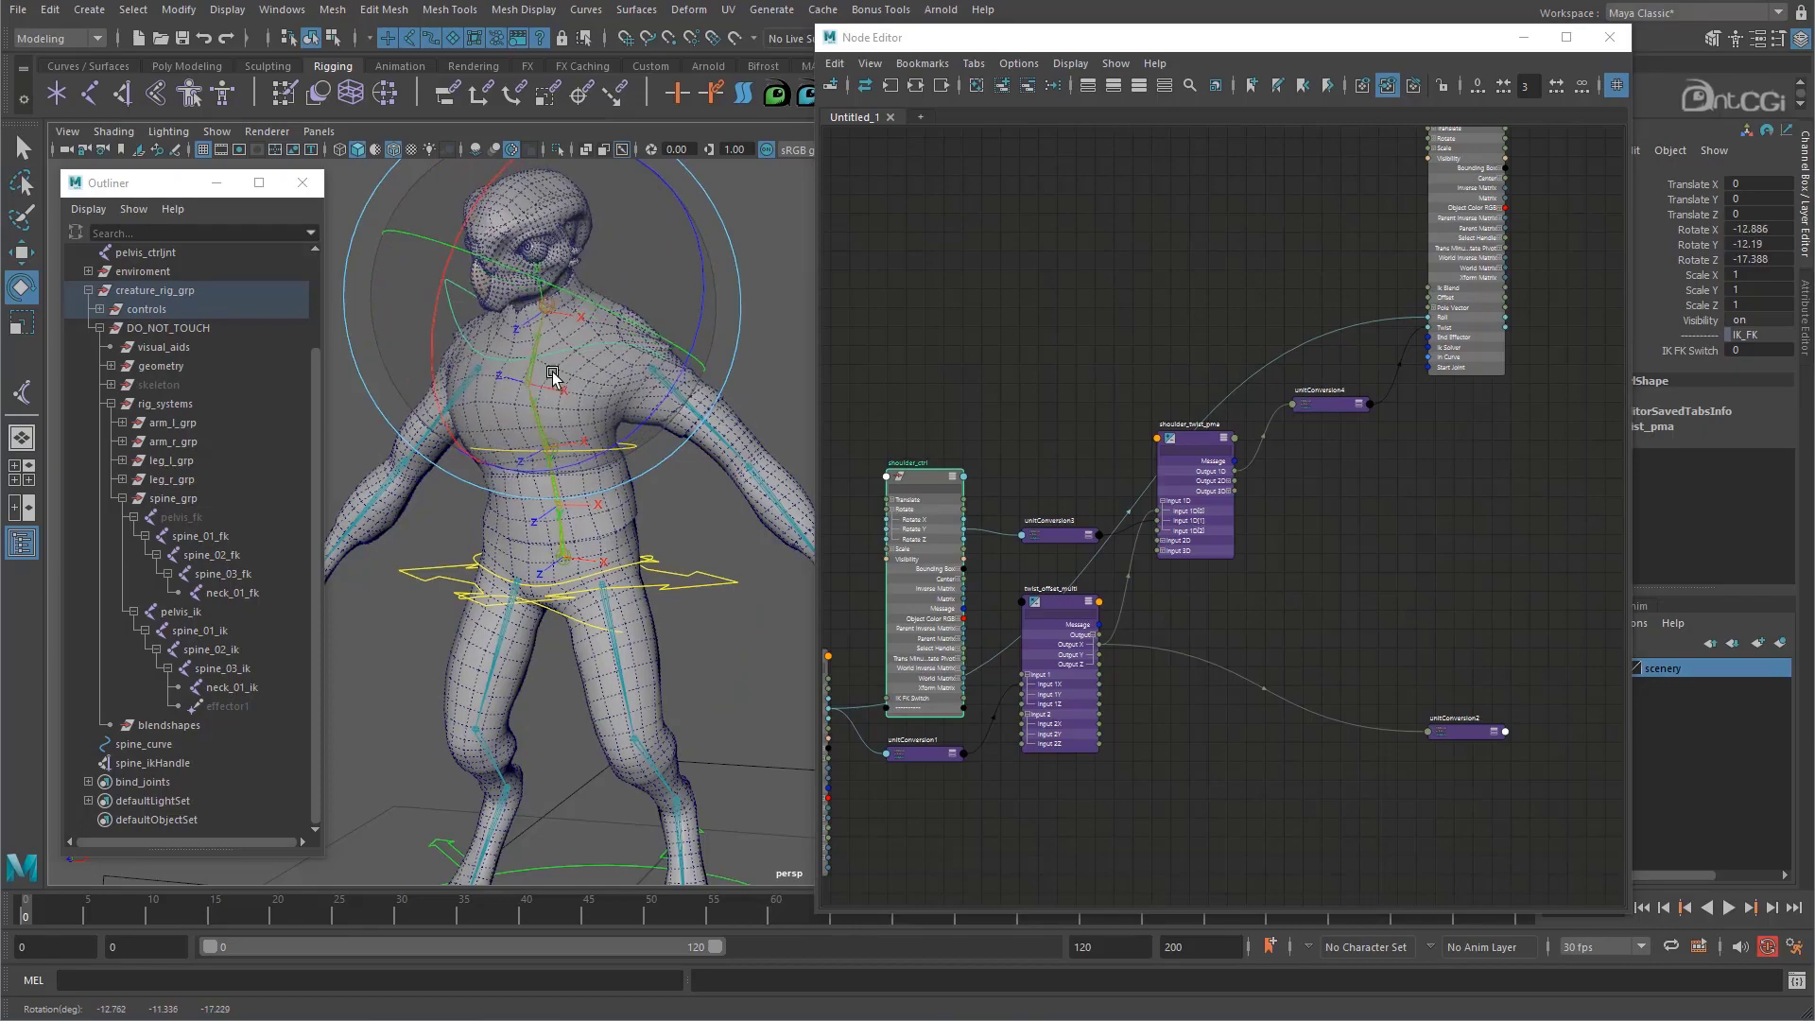
Test the spine's response to rotating the chest control, and undo the rotation
{"action": "left_click", "coordinate": [696, 496]}
{"action": "left_click_drag", "start_coordinate": [642, 508], "coordinate": [645, 505], "text": "alt"}
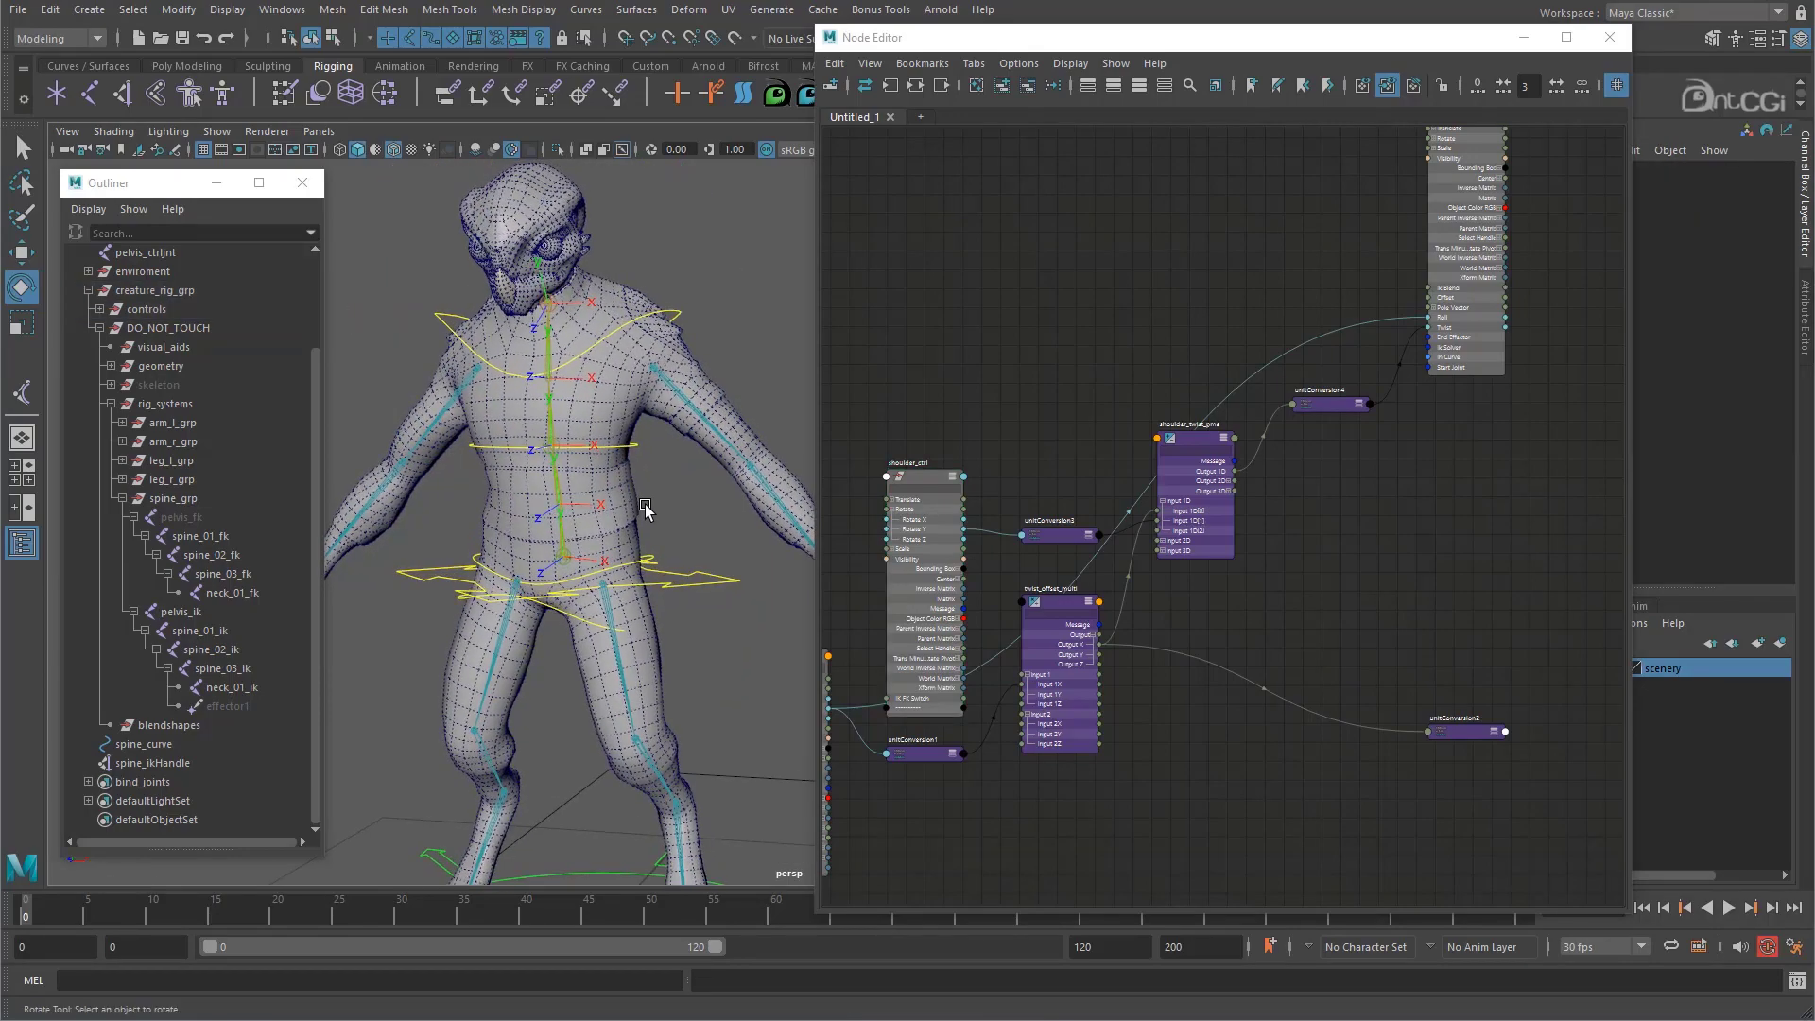
{"action": "left_click", "coordinate": [639, 452]}
{"action": "left_click_drag", "start_coordinate": [607, 455], "coordinate": [540, 437]}
{"action": "key", "text": "ctrl+z"}
{"action": "key", "text": "ctrl+z"}
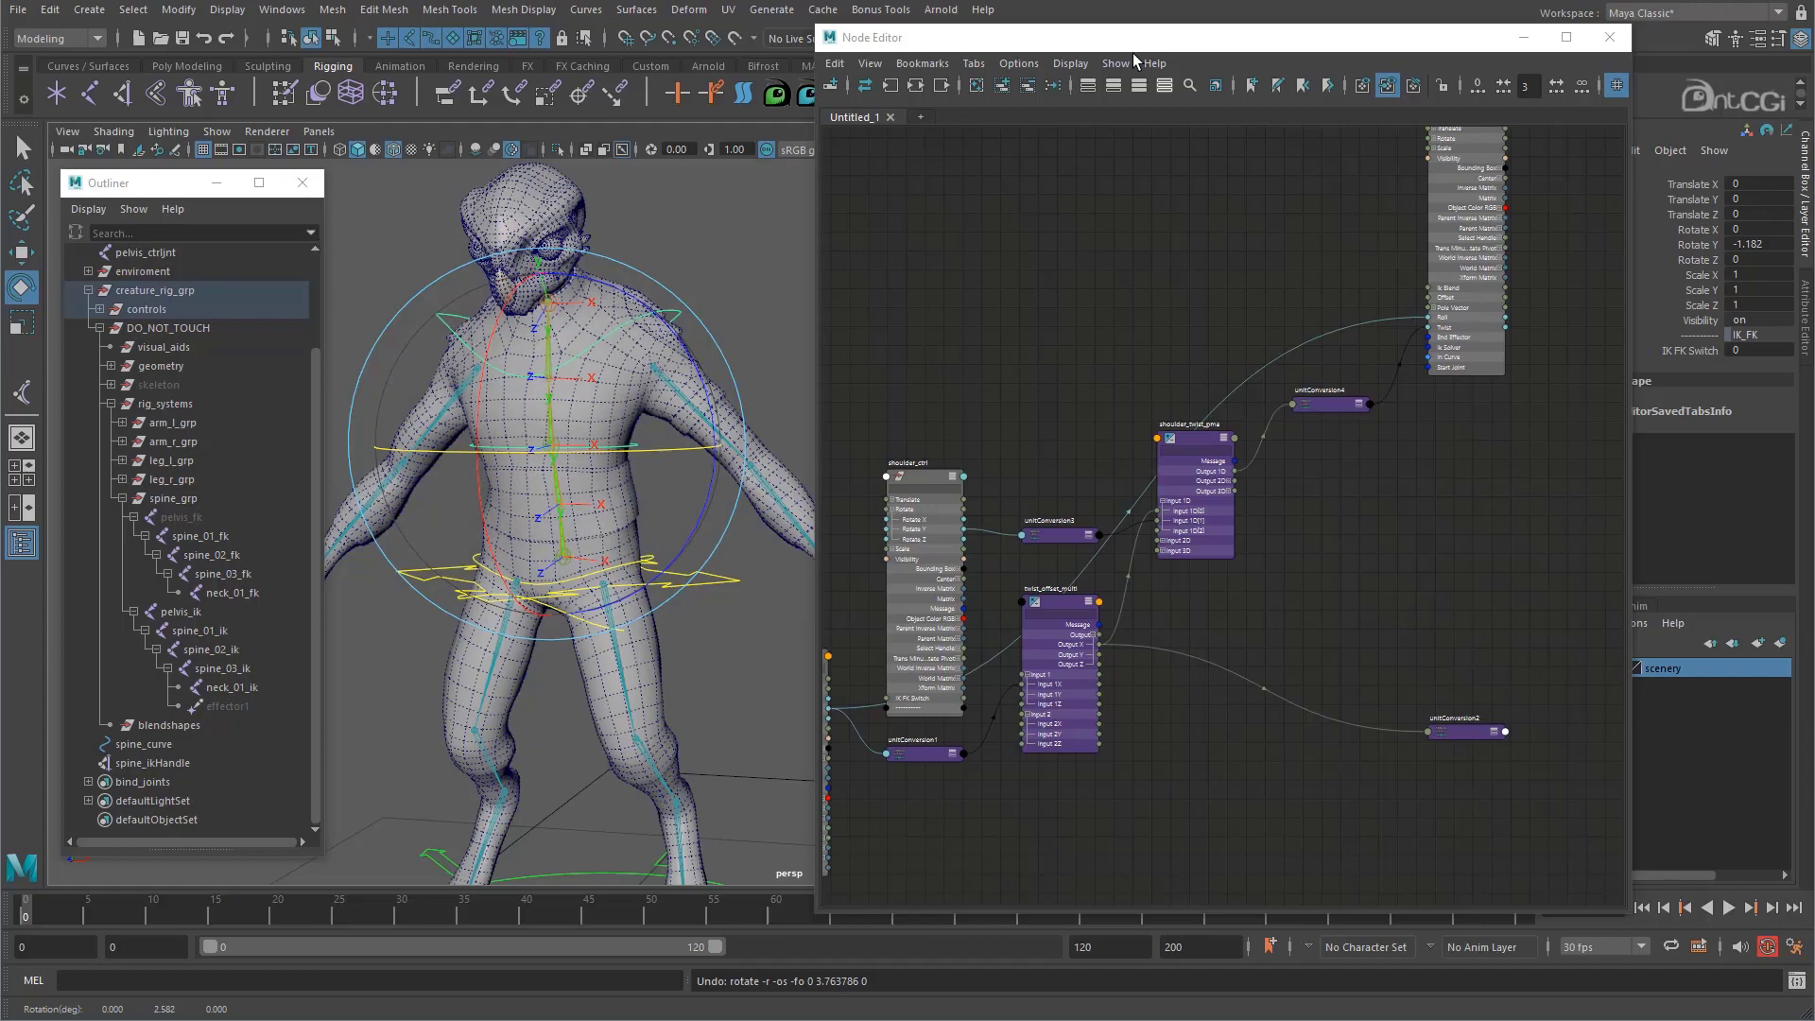
Add chest_ctrl to the node graph and arrange it beside twist_offset_multi, with shoulder_twist_pma moved clear of the other nodes
{"action": "left_click", "coordinate": [1004, 86]}
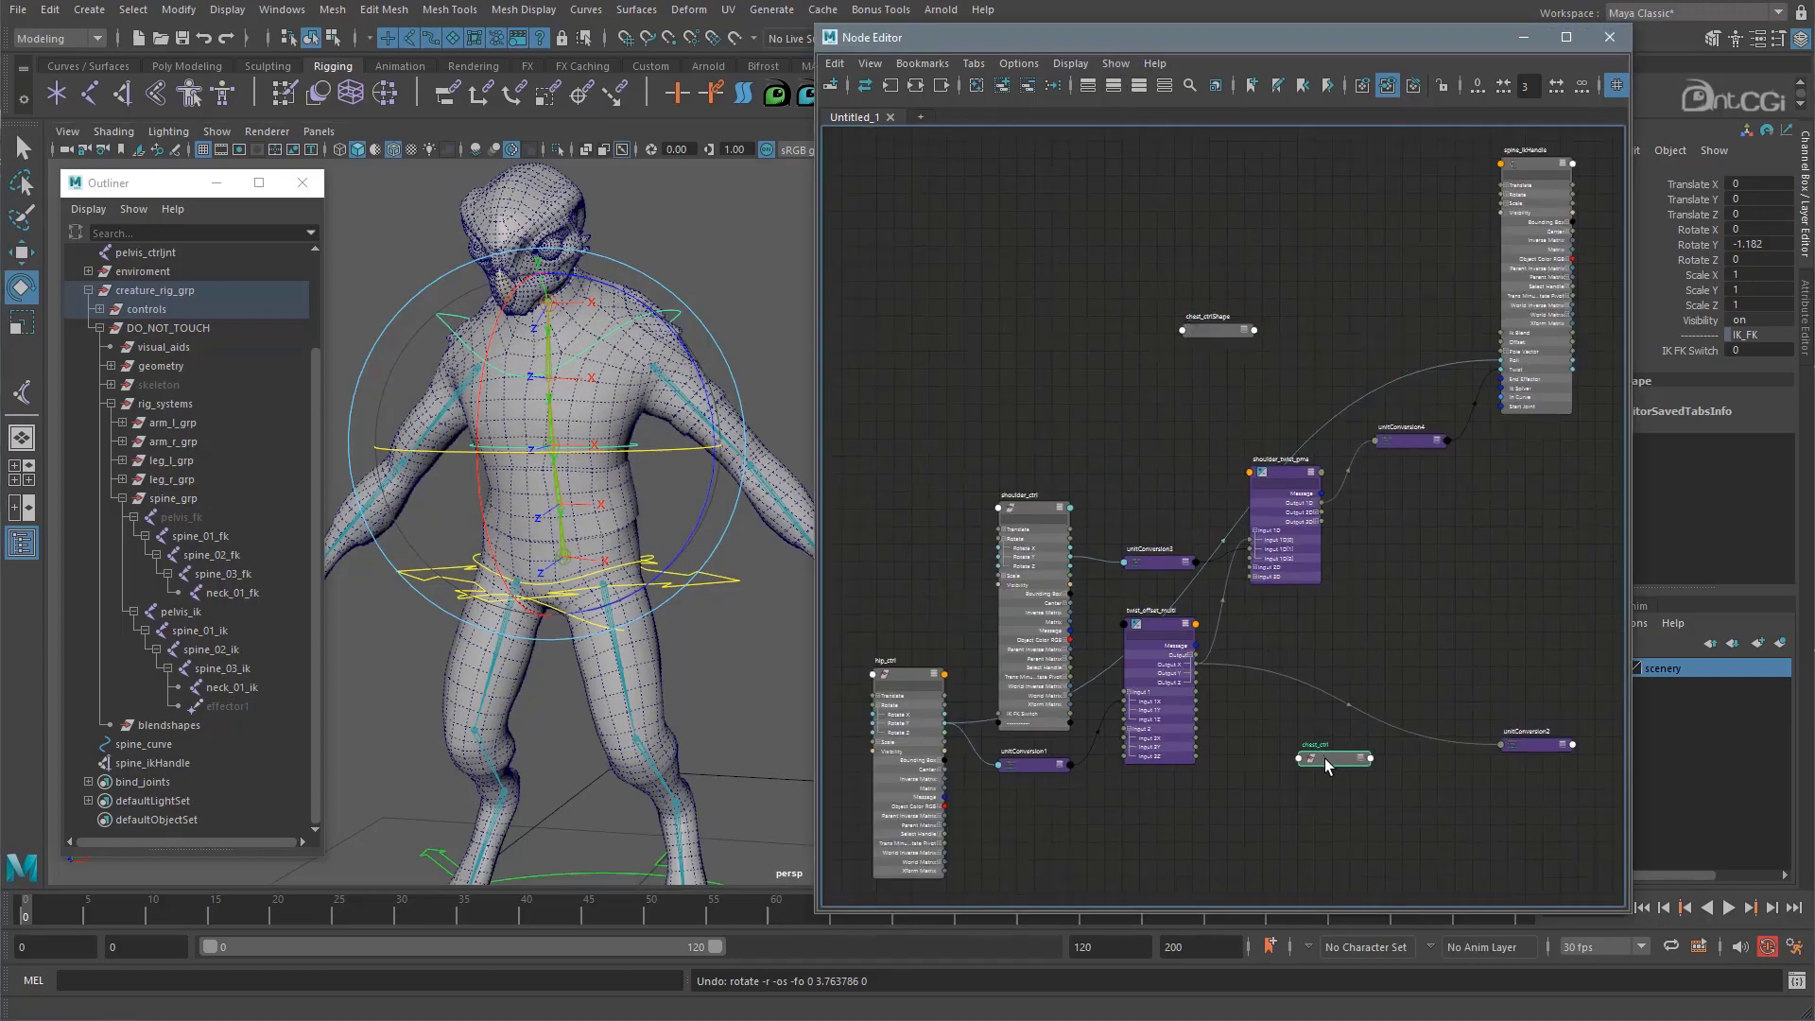
{"action": "left_click_drag", "start_coordinate": [1277, 473], "coordinate": [1358, 545]}
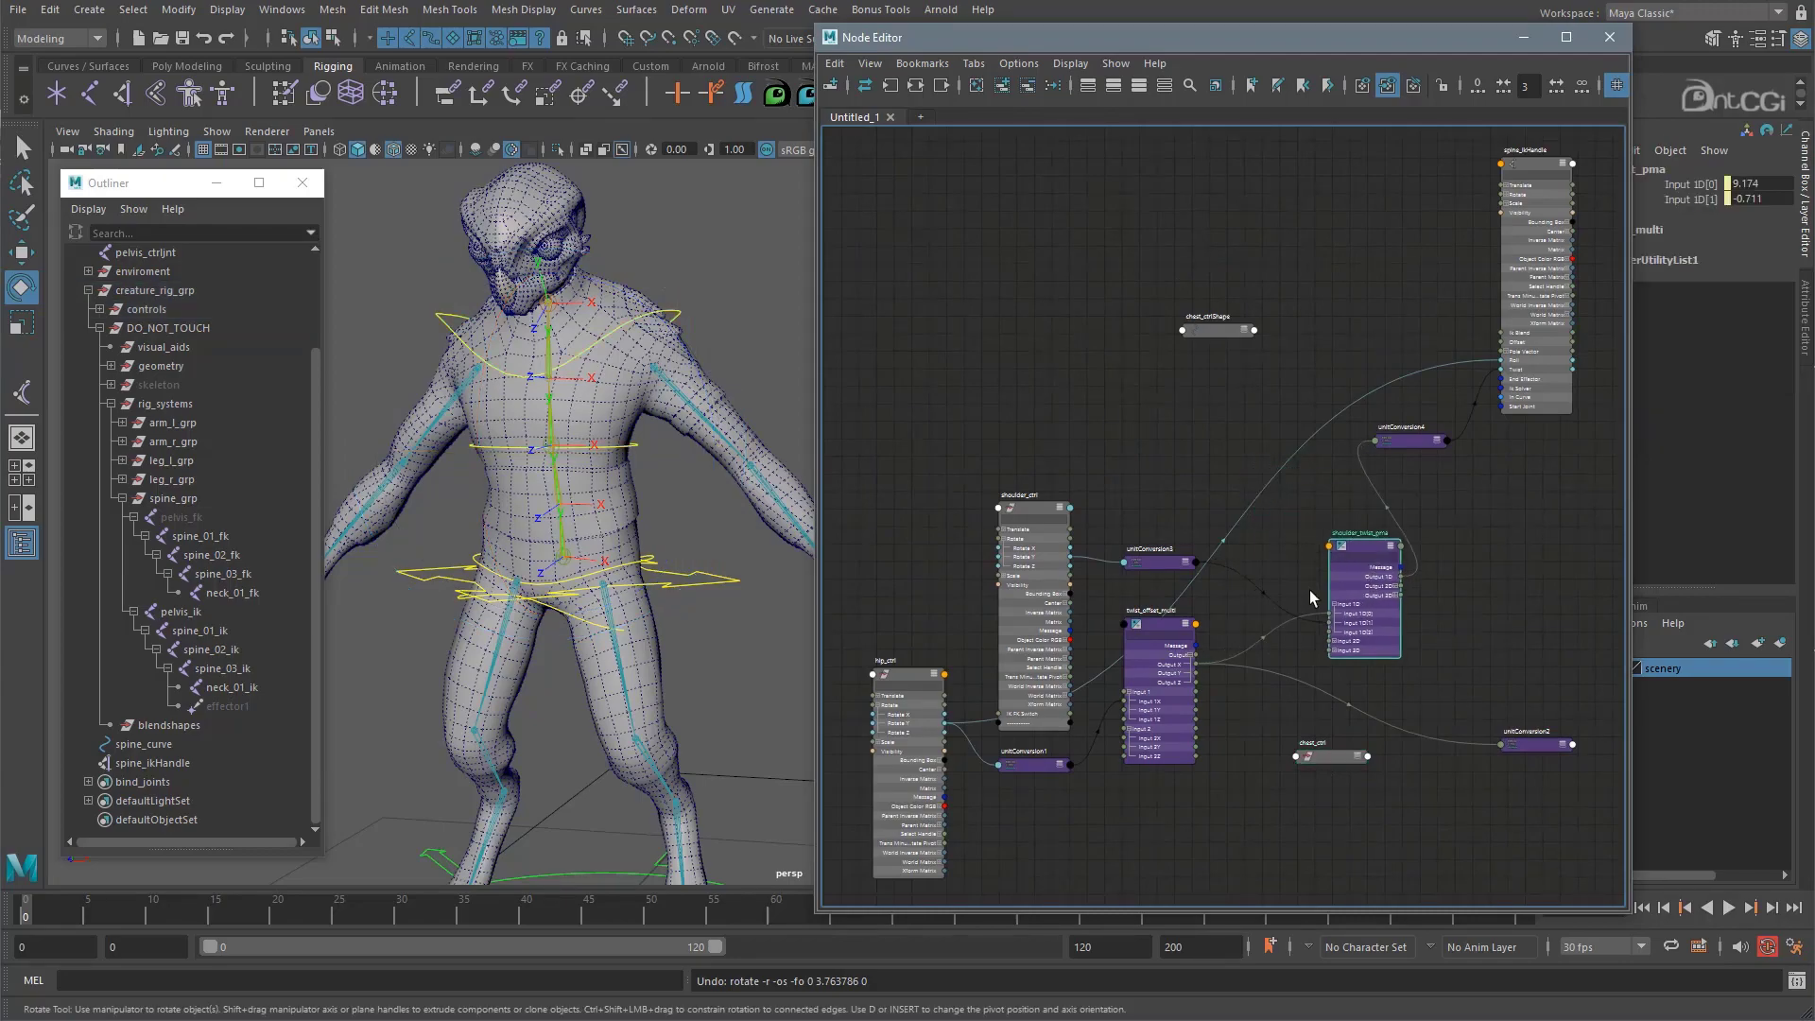
{"action": "middle_click_drag", "start_coordinate": [1217, 694], "coordinate": [1070, 629], "text": "alt"}
{"action": "right_click_drag", "start_coordinate": [1131, 644], "coordinate": [1353, 624], "text": "alt"}
{"action": "left_click_drag", "start_coordinate": [1301, 321], "coordinate": [1373, 318]}
{"action": "left_click_drag", "start_coordinate": [1222, 740], "coordinate": [1067, 643]}
Connect chest_ctrl's Rotate Y to Input 1D[2] of shoulder_twist_pma
{"action": "left_click", "coordinate": [1156, 641]}
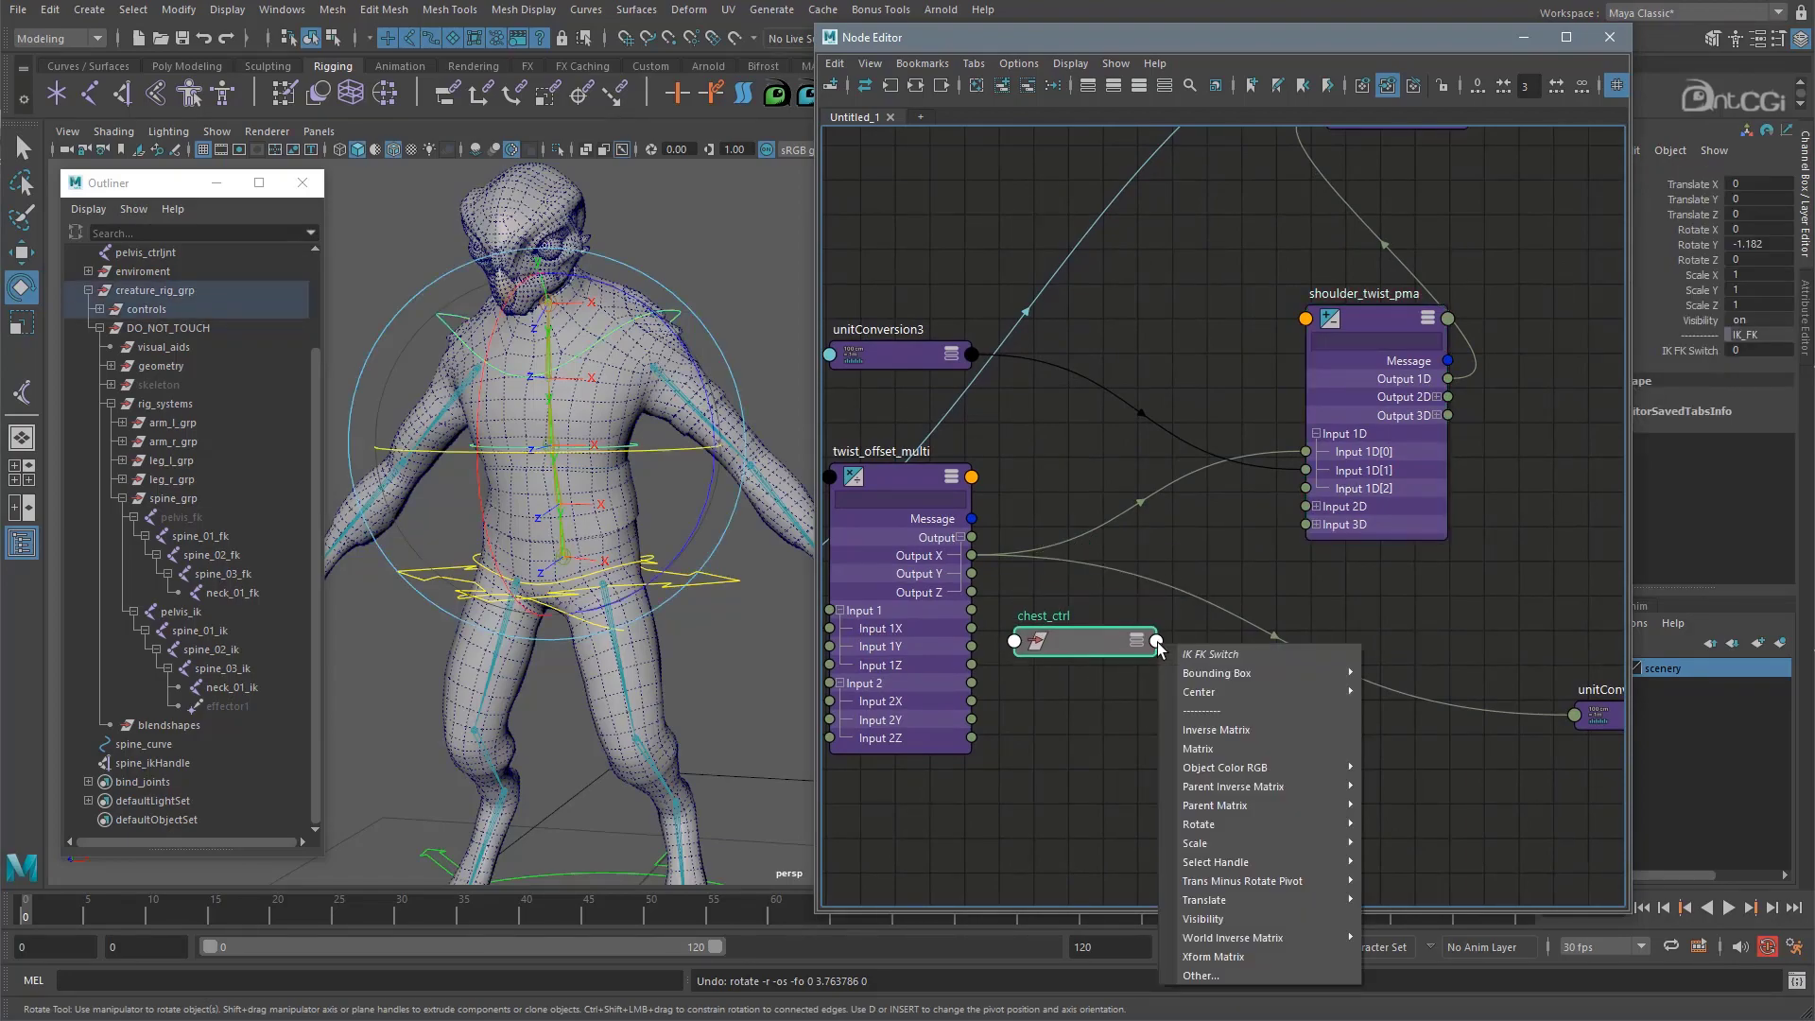
{"action": "mouse_move", "coordinate": [1219, 823]}
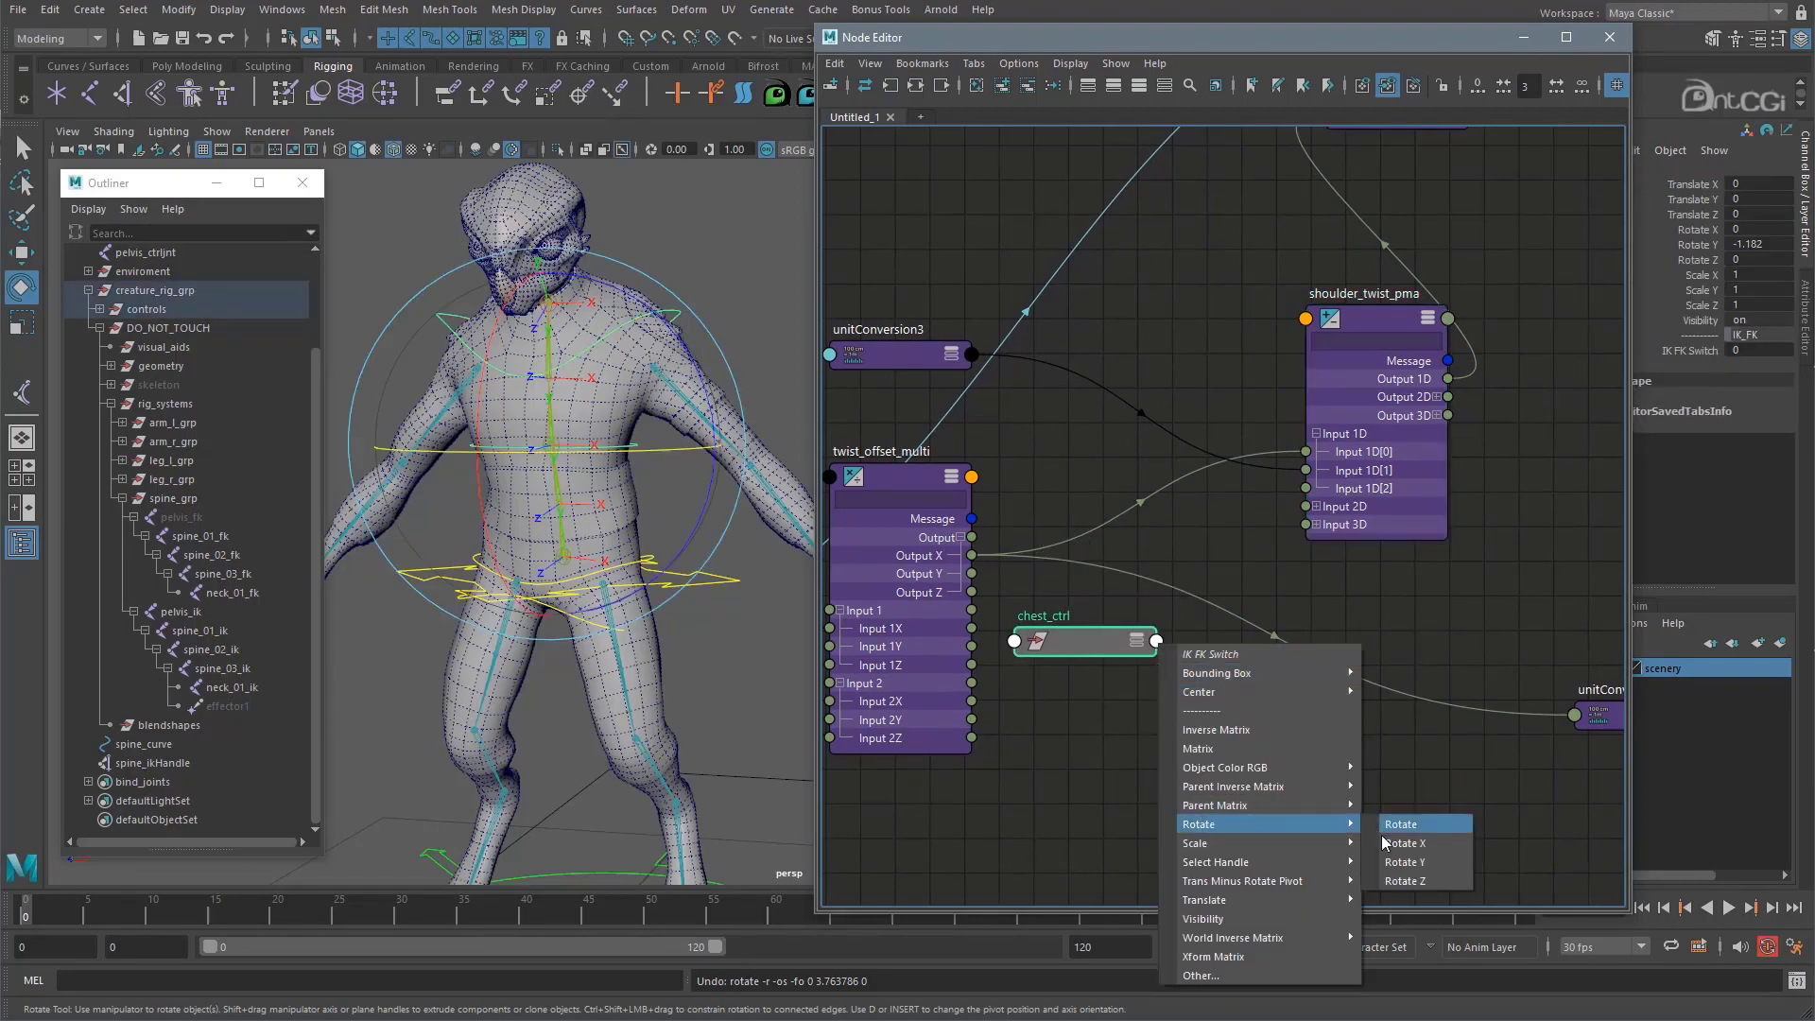
{"action": "left_click", "coordinate": [1405, 862]}
{"action": "left_click", "coordinate": [1312, 471]}
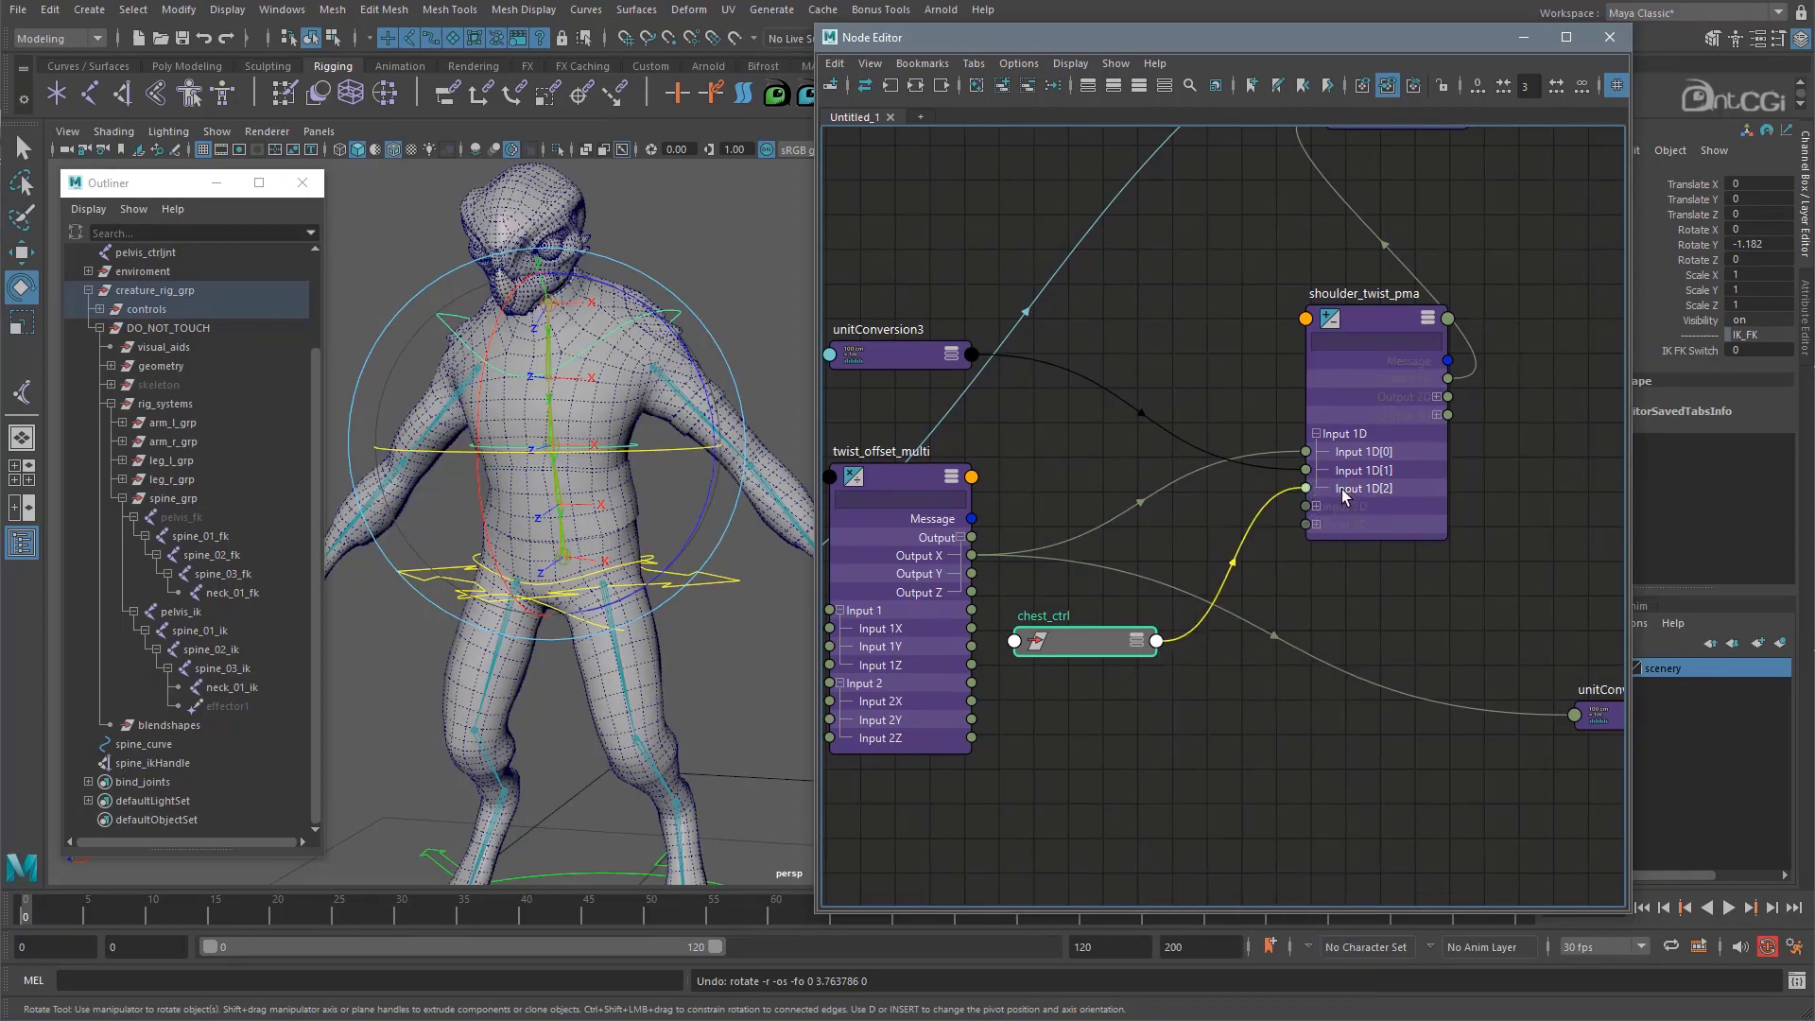
{"action": "left_click", "coordinate": [1320, 492]}
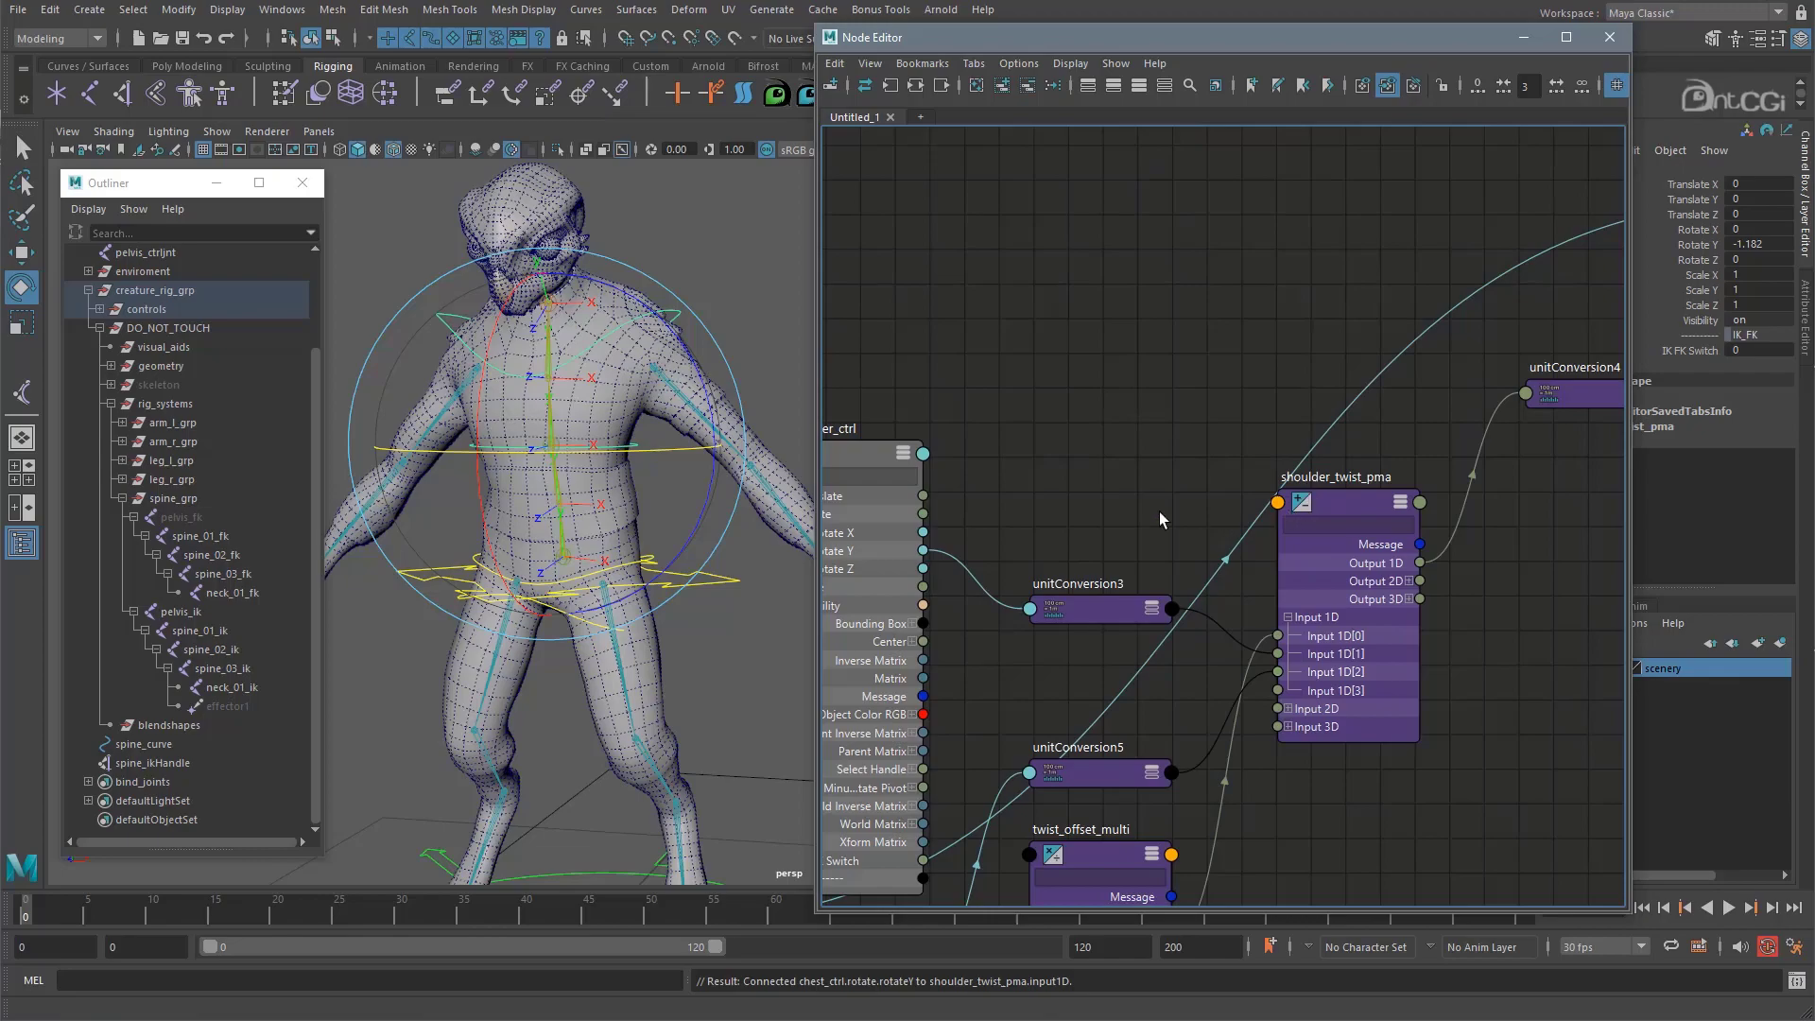
Test the spine by rotating the chest control, shoulder_ctrl to about 7.4 degrees in Y, and hip_ctrl to about -13.5, -2.6 and -7.7 degrees
{"action": "left_click", "coordinate": [633, 480]}
{"action": "mouse_move", "coordinate": [634, 449]}
{"action": "left_mouse_down"}
{"action": "mouse_move", "coordinate": [678, 451]}
{"action": "mouse_move", "coordinate": [610, 447]}
{"action": "mouse_move", "coordinate": [662, 449]}
{"action": "left_mouse_up"}
{"action": "left_click", "coordinate": [735, 296]}
{"action": "left_click", "coordinate": [674, 313]}
{"action": "mouse_move", "coordinate": [594, 293]}
{"action": "left_mouse_down"}
{"action": "mouse_move", "coordinate": [648, 295]}
{"action": "mouse_move", "coordinate": [527, 291]}
{"action": "mouse_move", "coordinate": [614, 295]}
{"action": "left_mouse_up"}
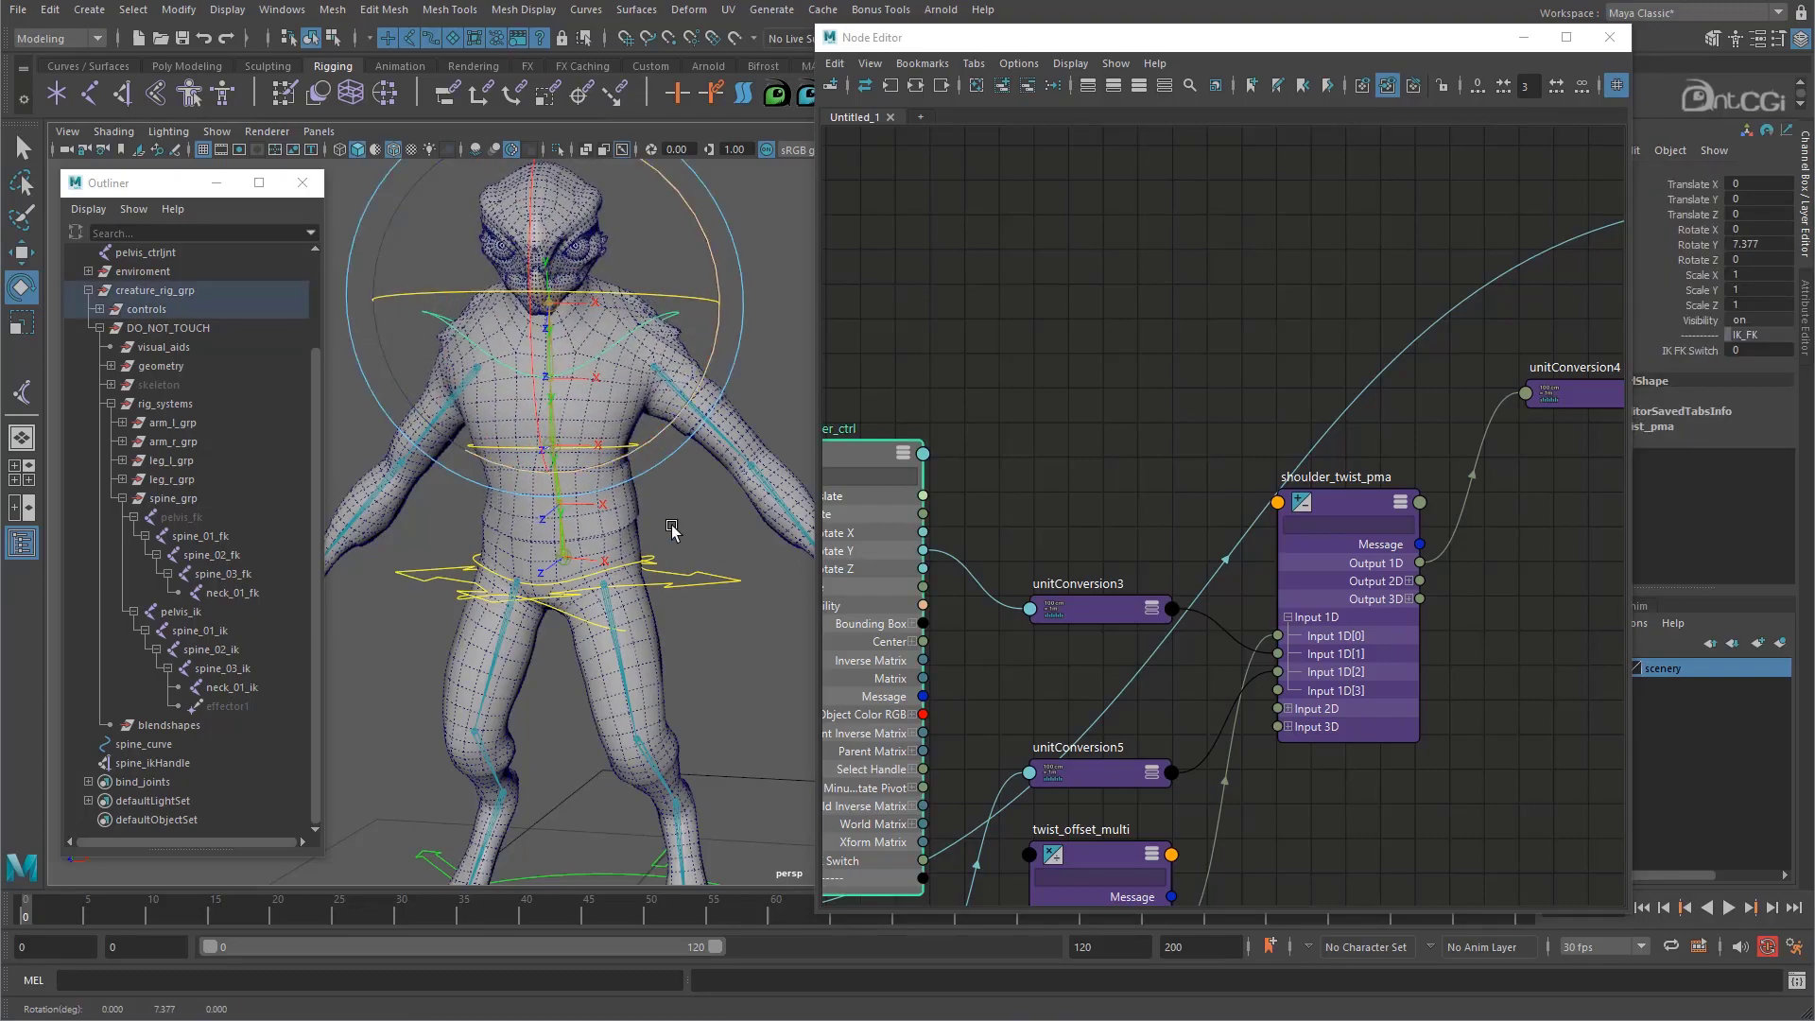
{"action": "left_click", "coordinate": [575, 620]}
{"action": "left_click_drag", "start_coordinate": [575, 620], "coordinate": [547, 419]}
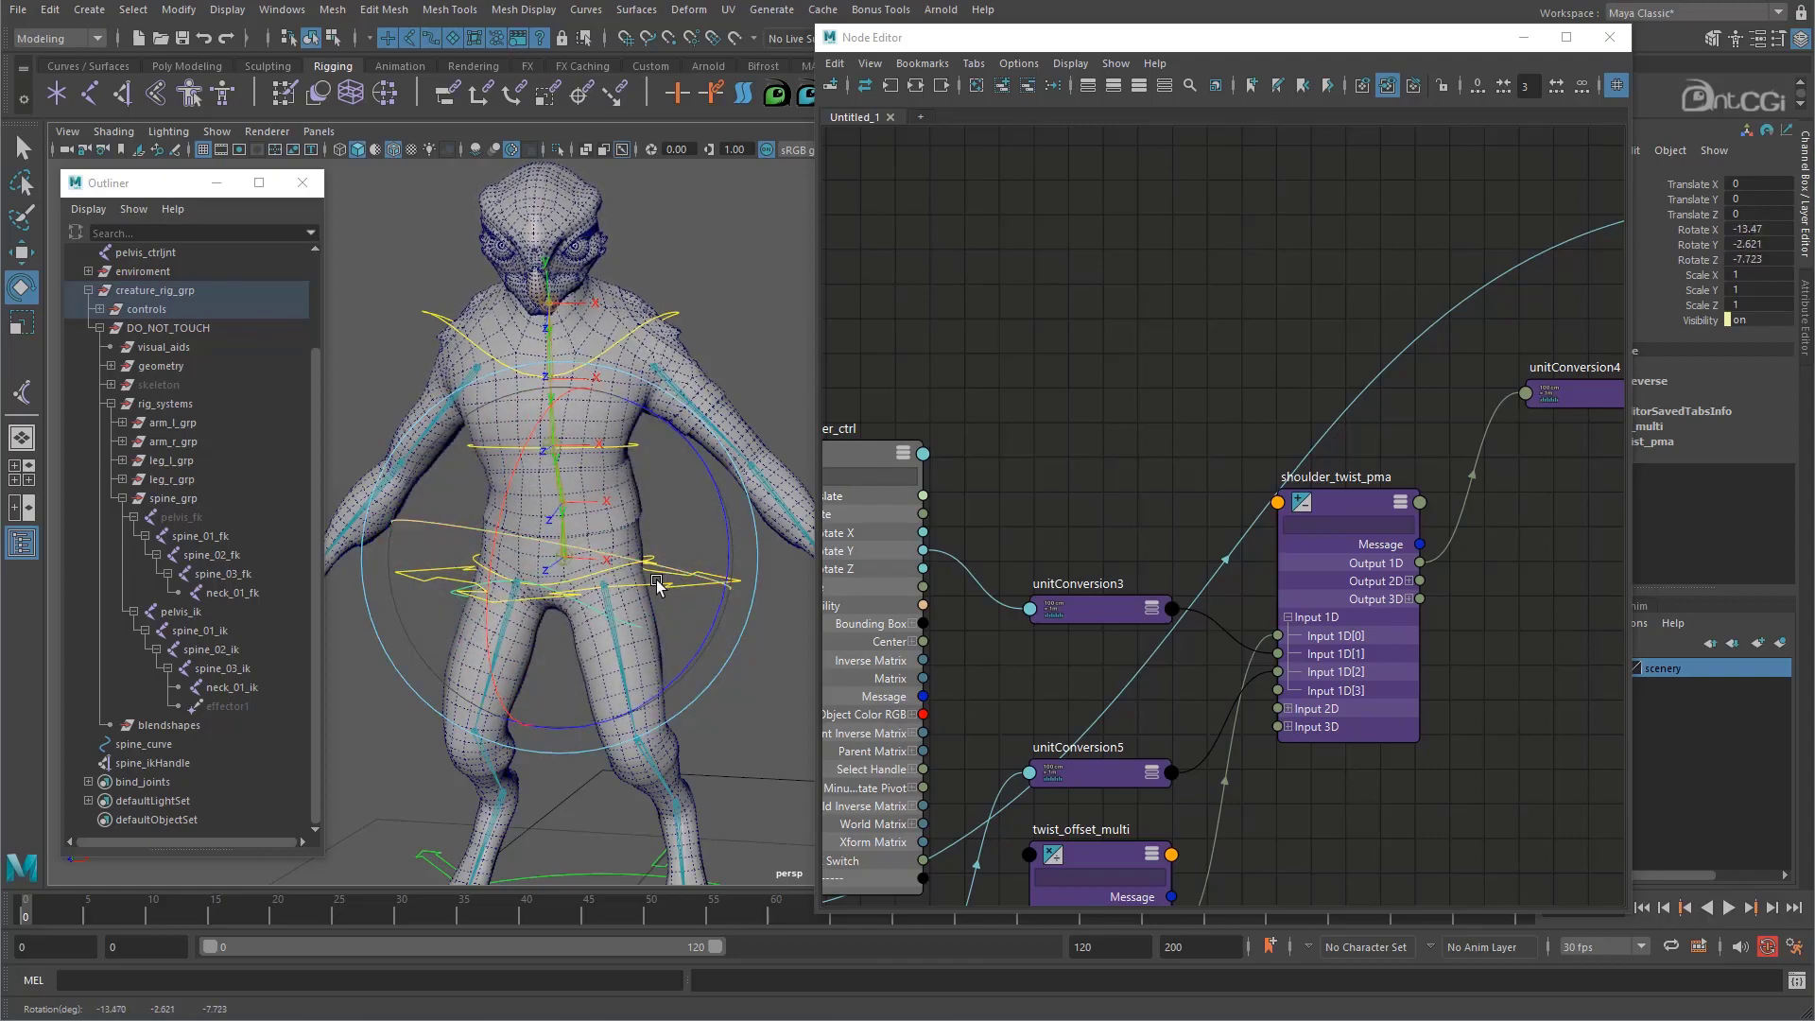
Test the wide outer control at the creature's waist by rotating it, and undo the rotation
{"action": "left_click_drag", "start_coordinate": [657, 584], "coordinate": [628, 595], "text": "alt"}
{"action": "middle_click_drag", "start_coordinate": [553, 607], "coordinate": [596, 536], "text": "alt"}
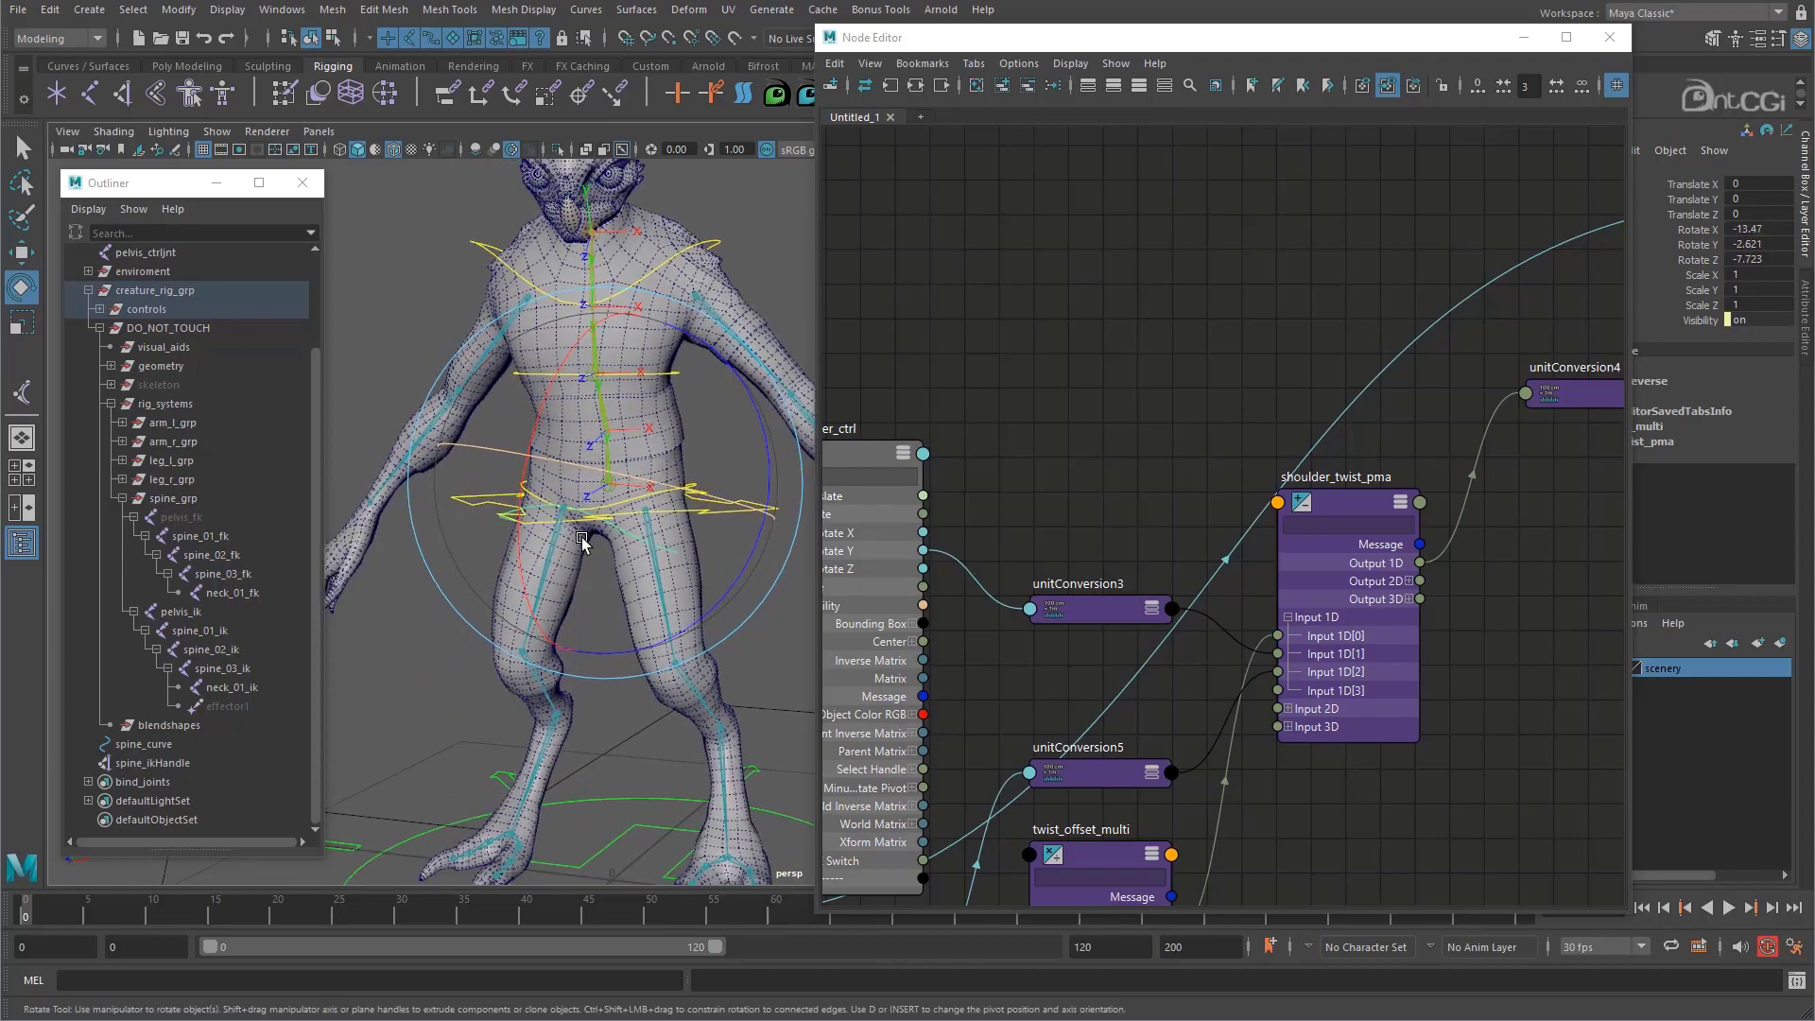
{"action": "middle_click_drag", "start_coordinate": [725, 623], "coordinate": [661, 635], "text": "alt"}
{"action": "left_click", "coordinate": [741, 631]}
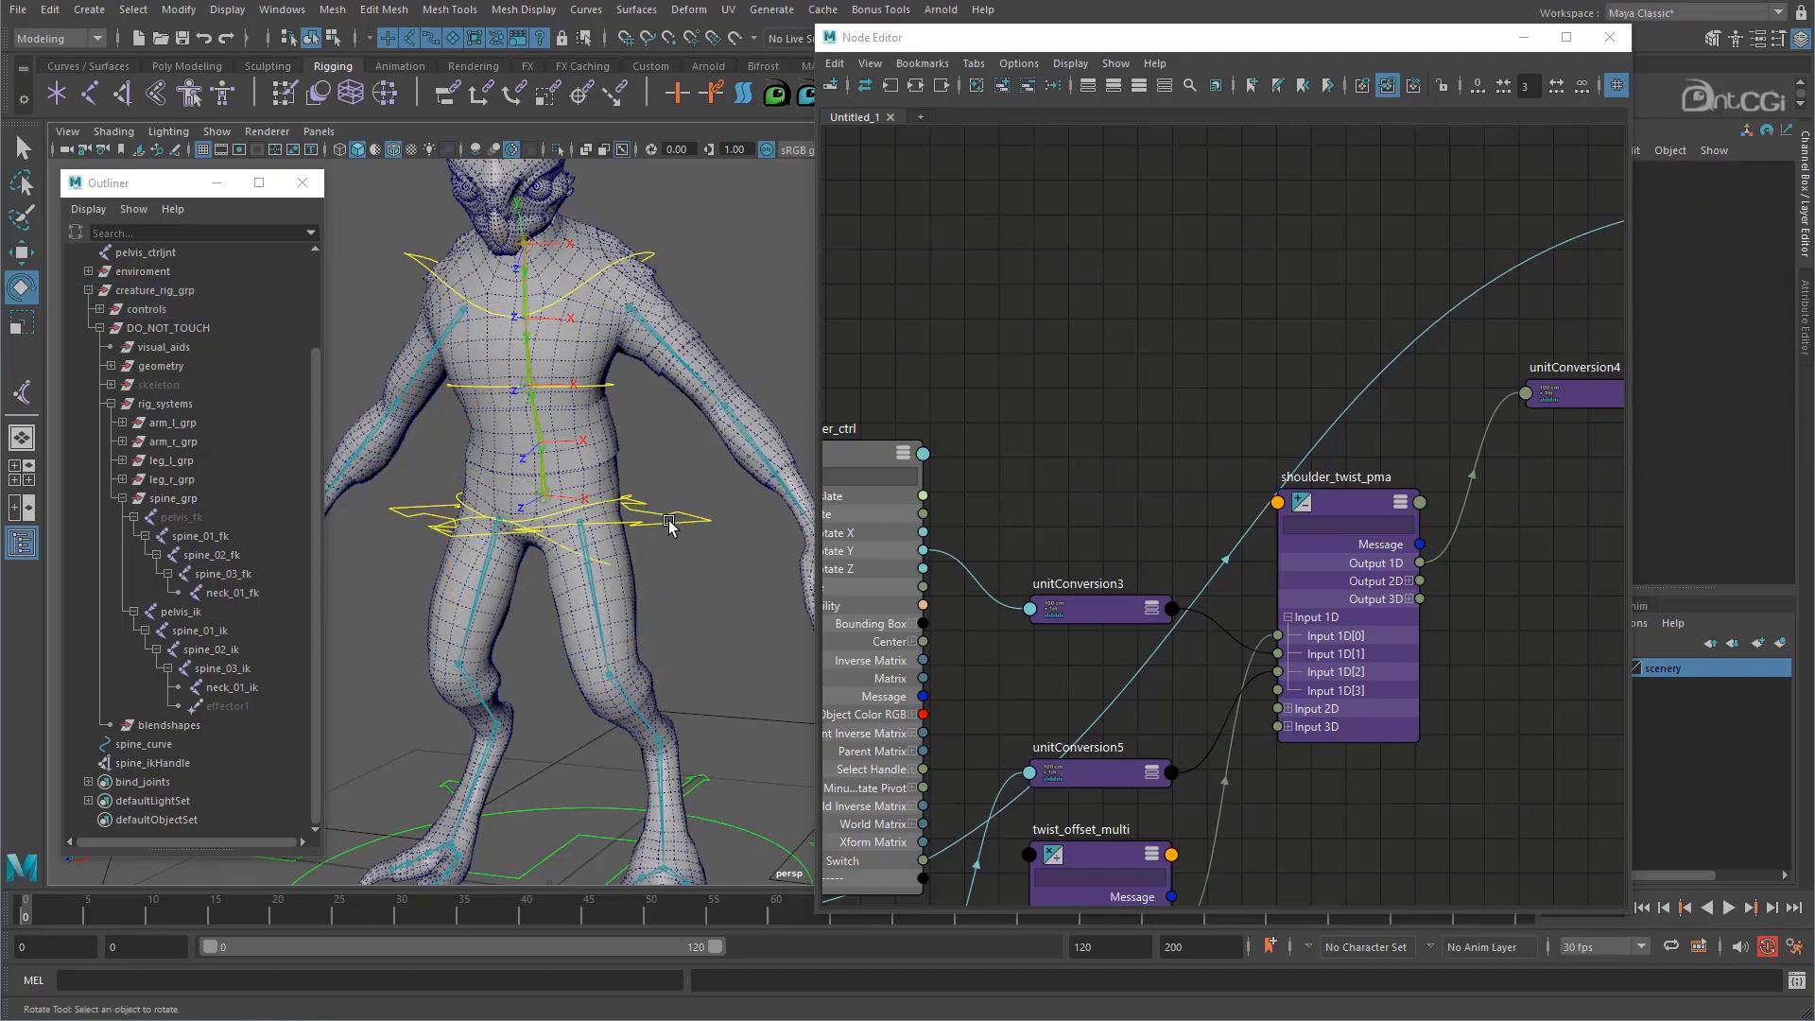
{"action": "left_click", "coordinate": [669, 525]}
{"action": "left_click_drag", "start_coordinate": [667, 515], "coordinate": [583, 531]}
{"action": "key", "text": "ctrl+z"}
Examine the body with the waist control rotated about 21.9 degrees in Y and review the whole spine twist node network
{"action": "left_click", "coordinate": [737, 594]}
{"action": "left_click", "coordinate": [595, 513]}
{"action": "right_click_drag", "start_coordinate": [651, 563], "coordinate": [562, 568], "text": "alt"}
{"action": "right_click_drag", "start_coordinate": [1335, 606], "coordinate": [1108, 587], "text": "alt"}
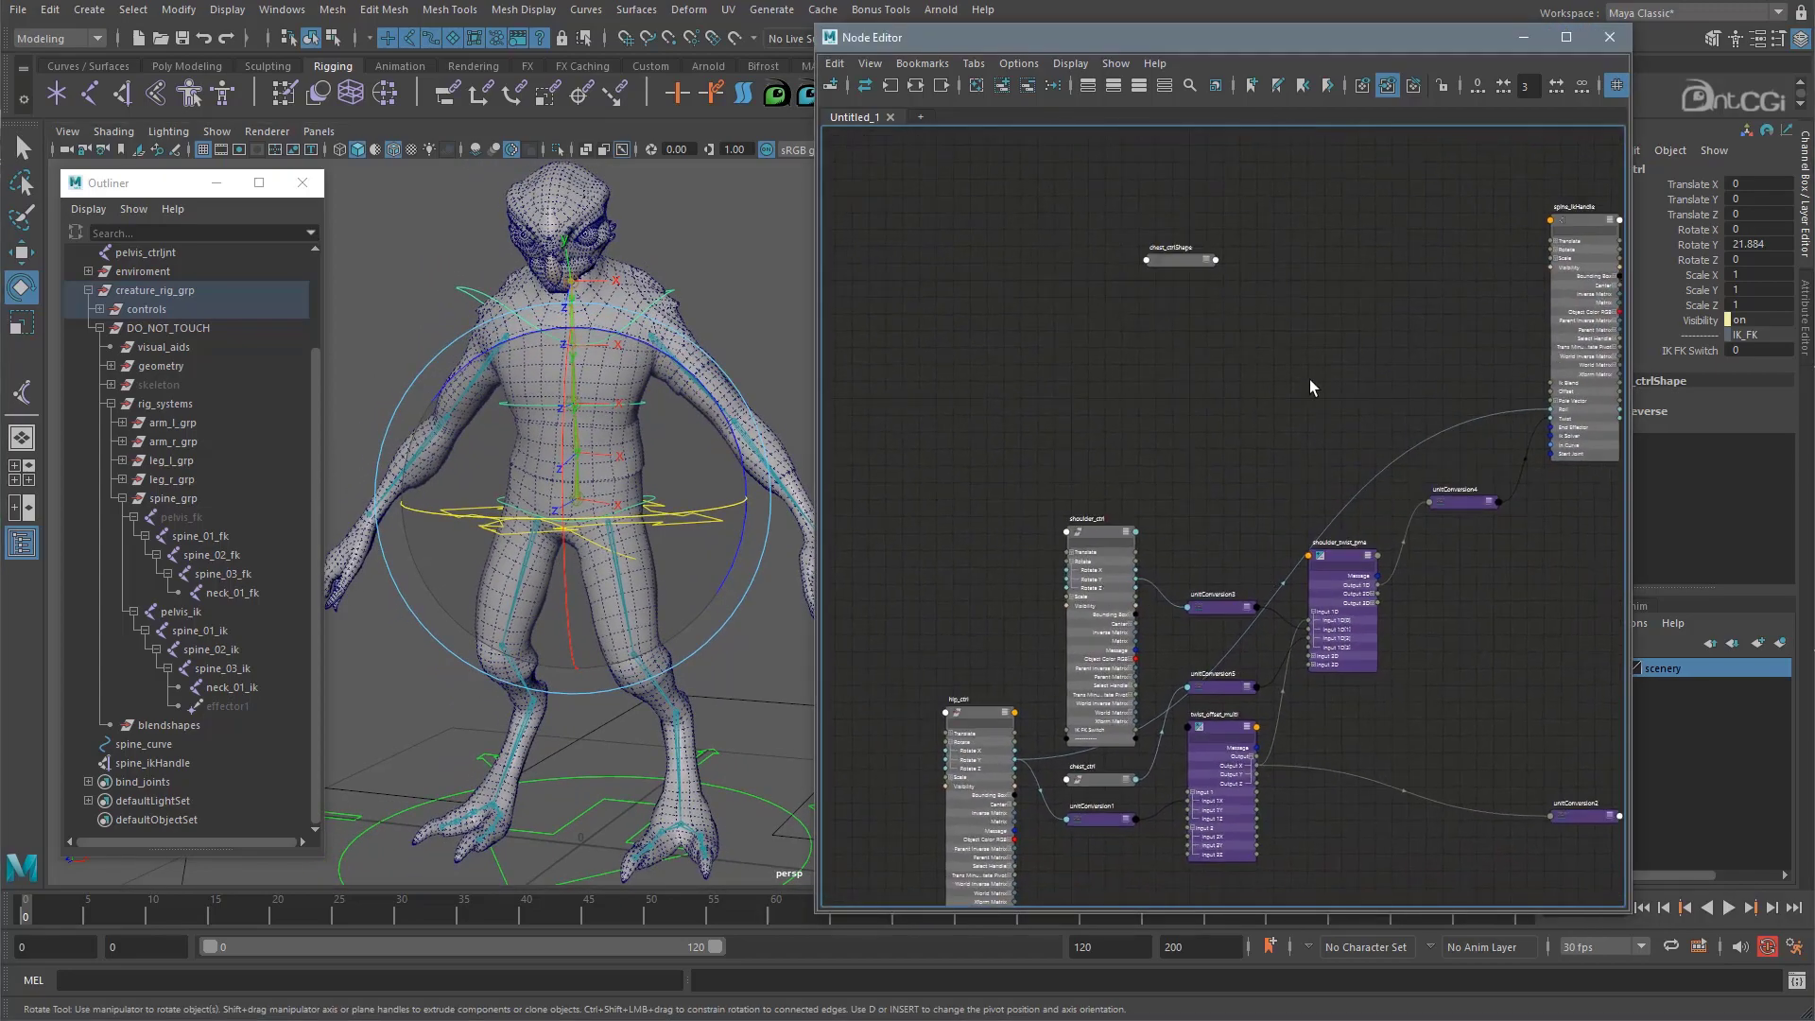
{"action": "middle_click_drag", "start_coordinate": [1308, 380], "coordinate": [1237, 402], "text": "alt"}
{"action": "right_click_drag", "start_coordinate": [512, 563], "coordinate": [740, 647], "text": "alt"}
{"action": "left_click", "coordinate": [732, 639]}
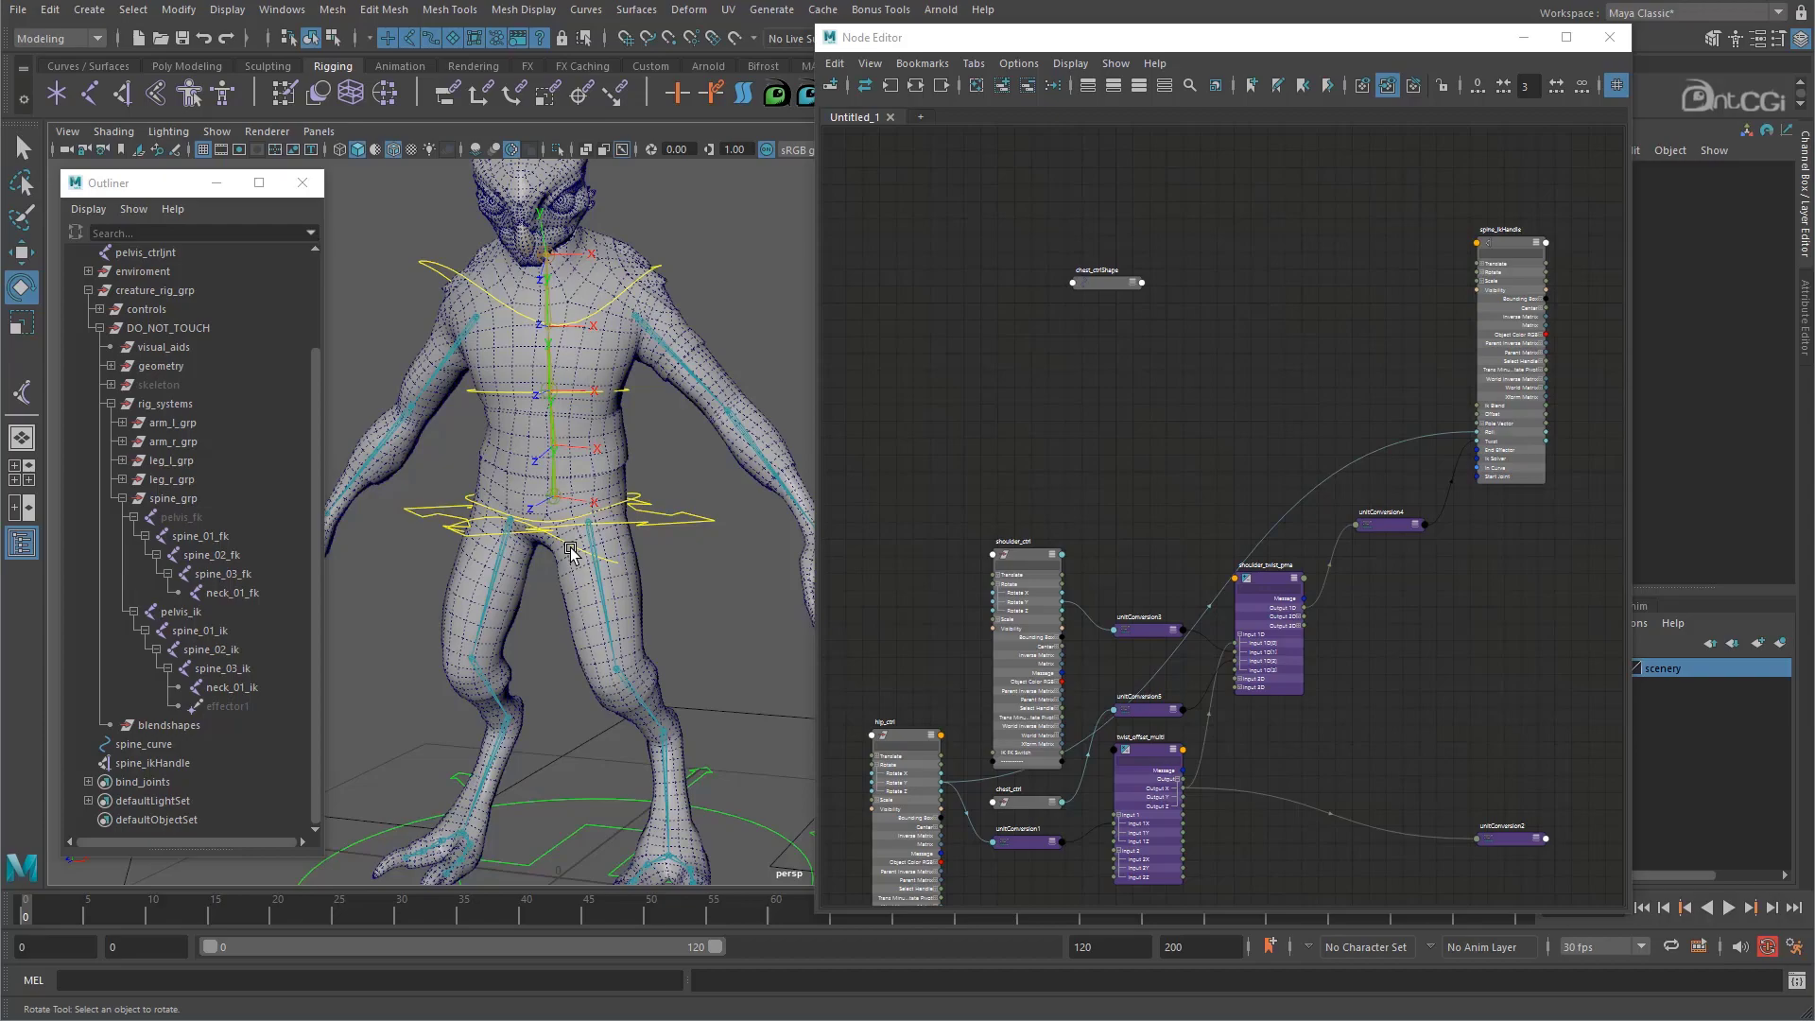
Move the hip_ctrl node up beside chest_ctrlShape in the node network, clear of shoulder_ctrl
{"action": "left_click", "coordinate": [936, 792]}
{"action": "left_click_drag", "start_coordinate": [910, 744], "coordinate": [1007, 280]}
{"action": "right_click_drag", "start_coordinate": [1125, 442], "coordinate": [1222, 449], "text": "alt"}
{"action": "middle_click_drag", "start_coordinate": [1280, 444], "coordinate": [1233, 533], "text": "alt"}
{"action": "left_click_drag", "start_coordinate": [974, 365], "coordinate": [973, 369]}
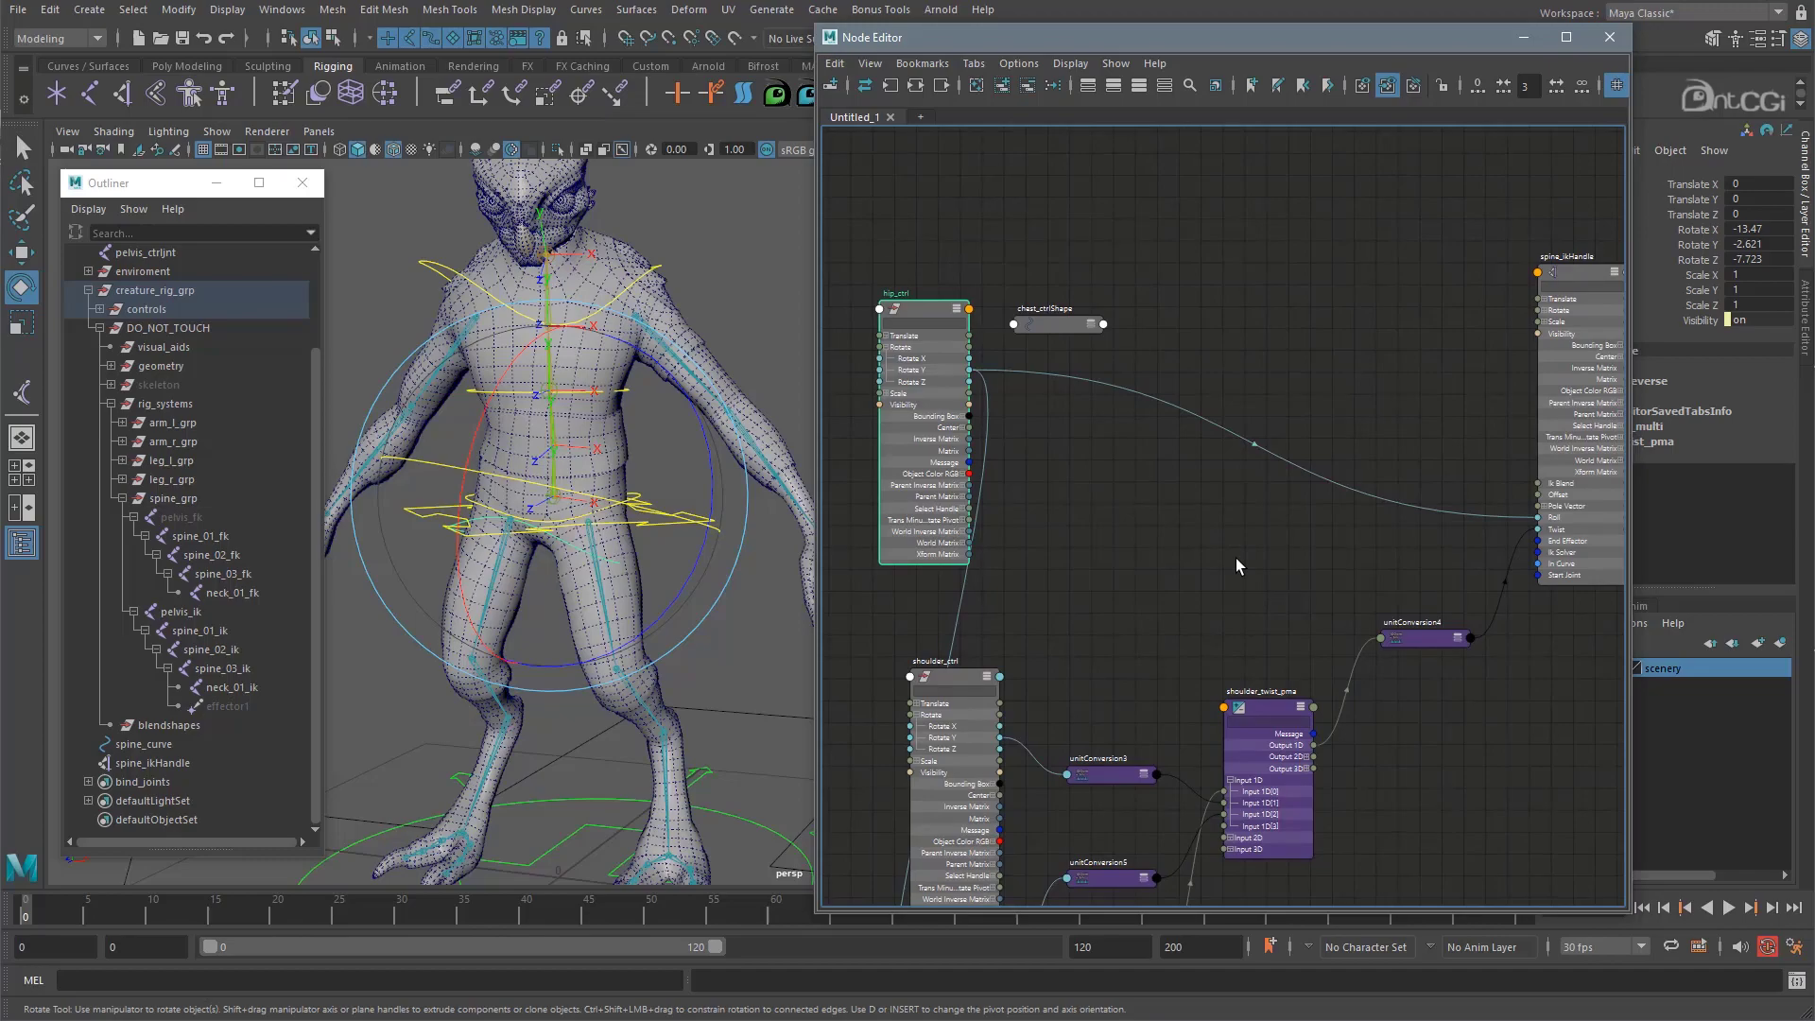
Duplicate the shoulder_twist_pma node, place the copy between hip_ctrl and spine_ikHandle, and show its full attribute list
{"action": "left_click", "coordinate": [1255, 711]}
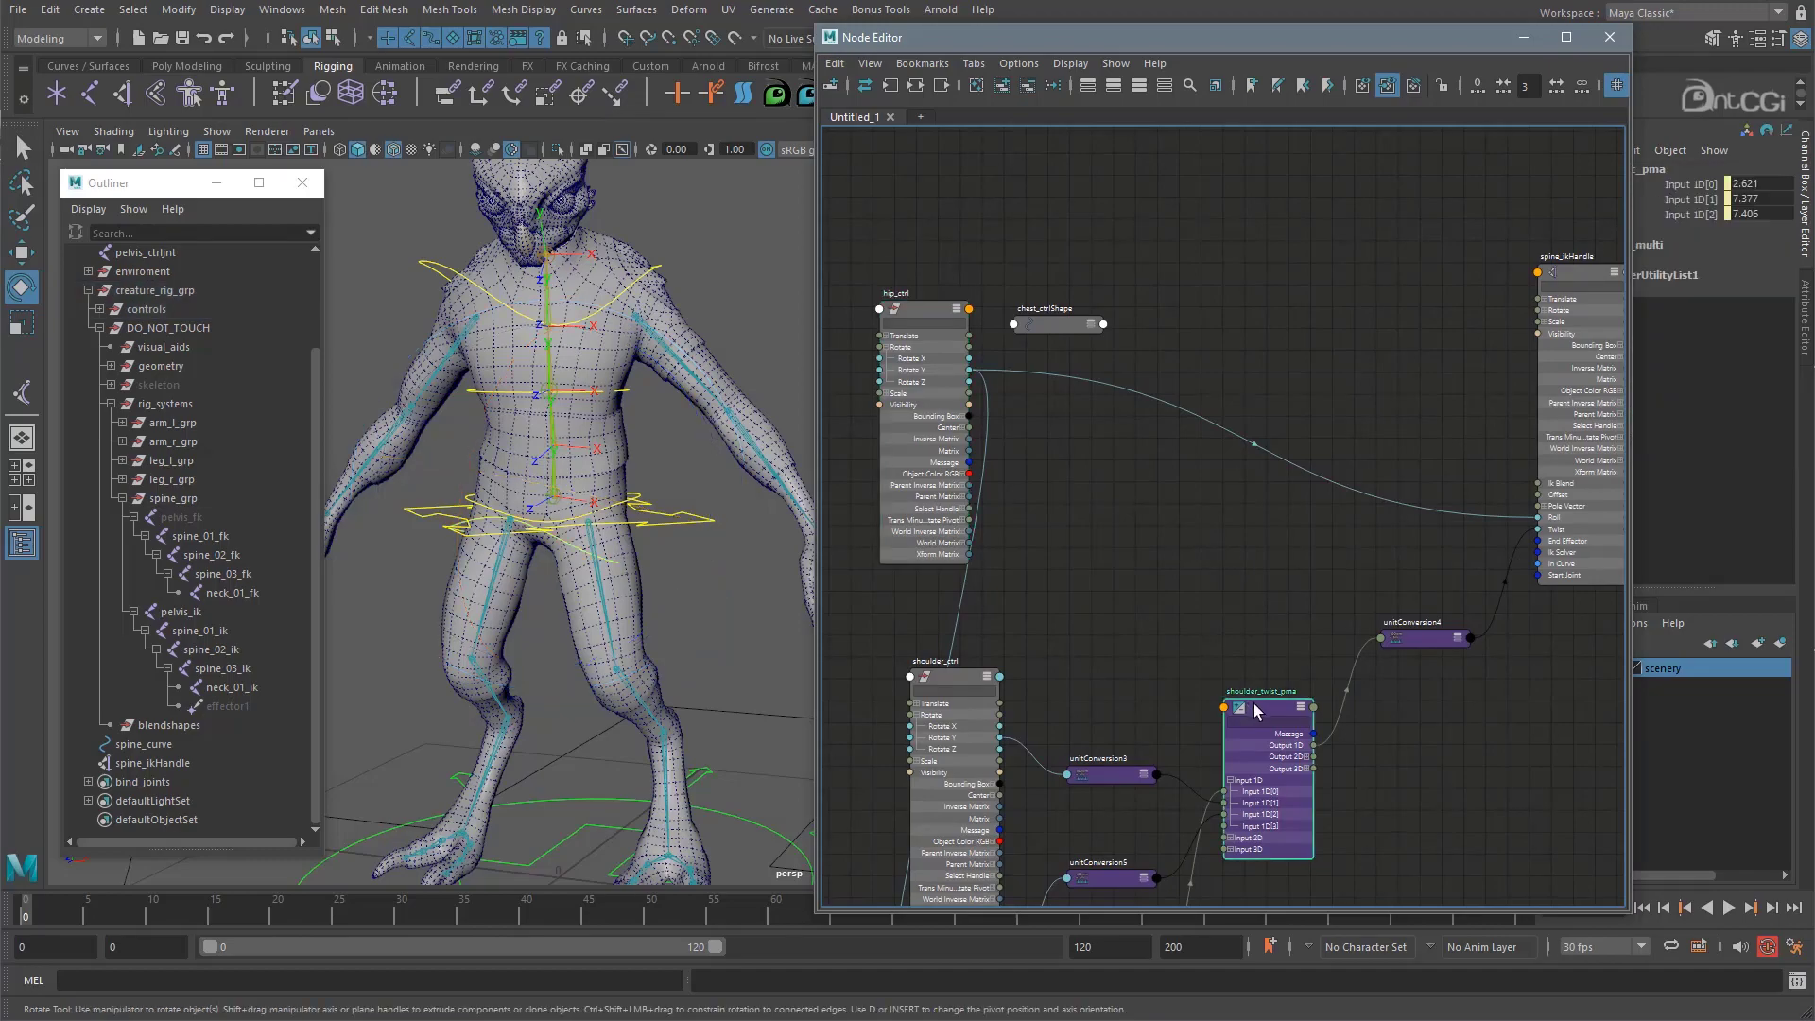
{"action": "key", "text": "ctrl+d"}
{"action": "left_click_drag", "start_coordinate": [1333, 382], "coordinate": [1253, 515]}
{"action": "key", "text": "3"}
{"action": "right_click_drag", "start_coordinate": [1052, 514], "coordinate": [1138, 498], "text": "alt"}
{"action": "middle_click_drag", "start_coordinate": [1159, 471], "coordinate": [1138, 497], "text": "alt"}
Rename the duplicated plus-minus-average node to hip_twist_pma
{"action": "double_click", "coordinate": [1235, 513]}
{"action": "left_click_drag", "start_coordinate": [1218, 511], "coordinate": [1266, 511]}
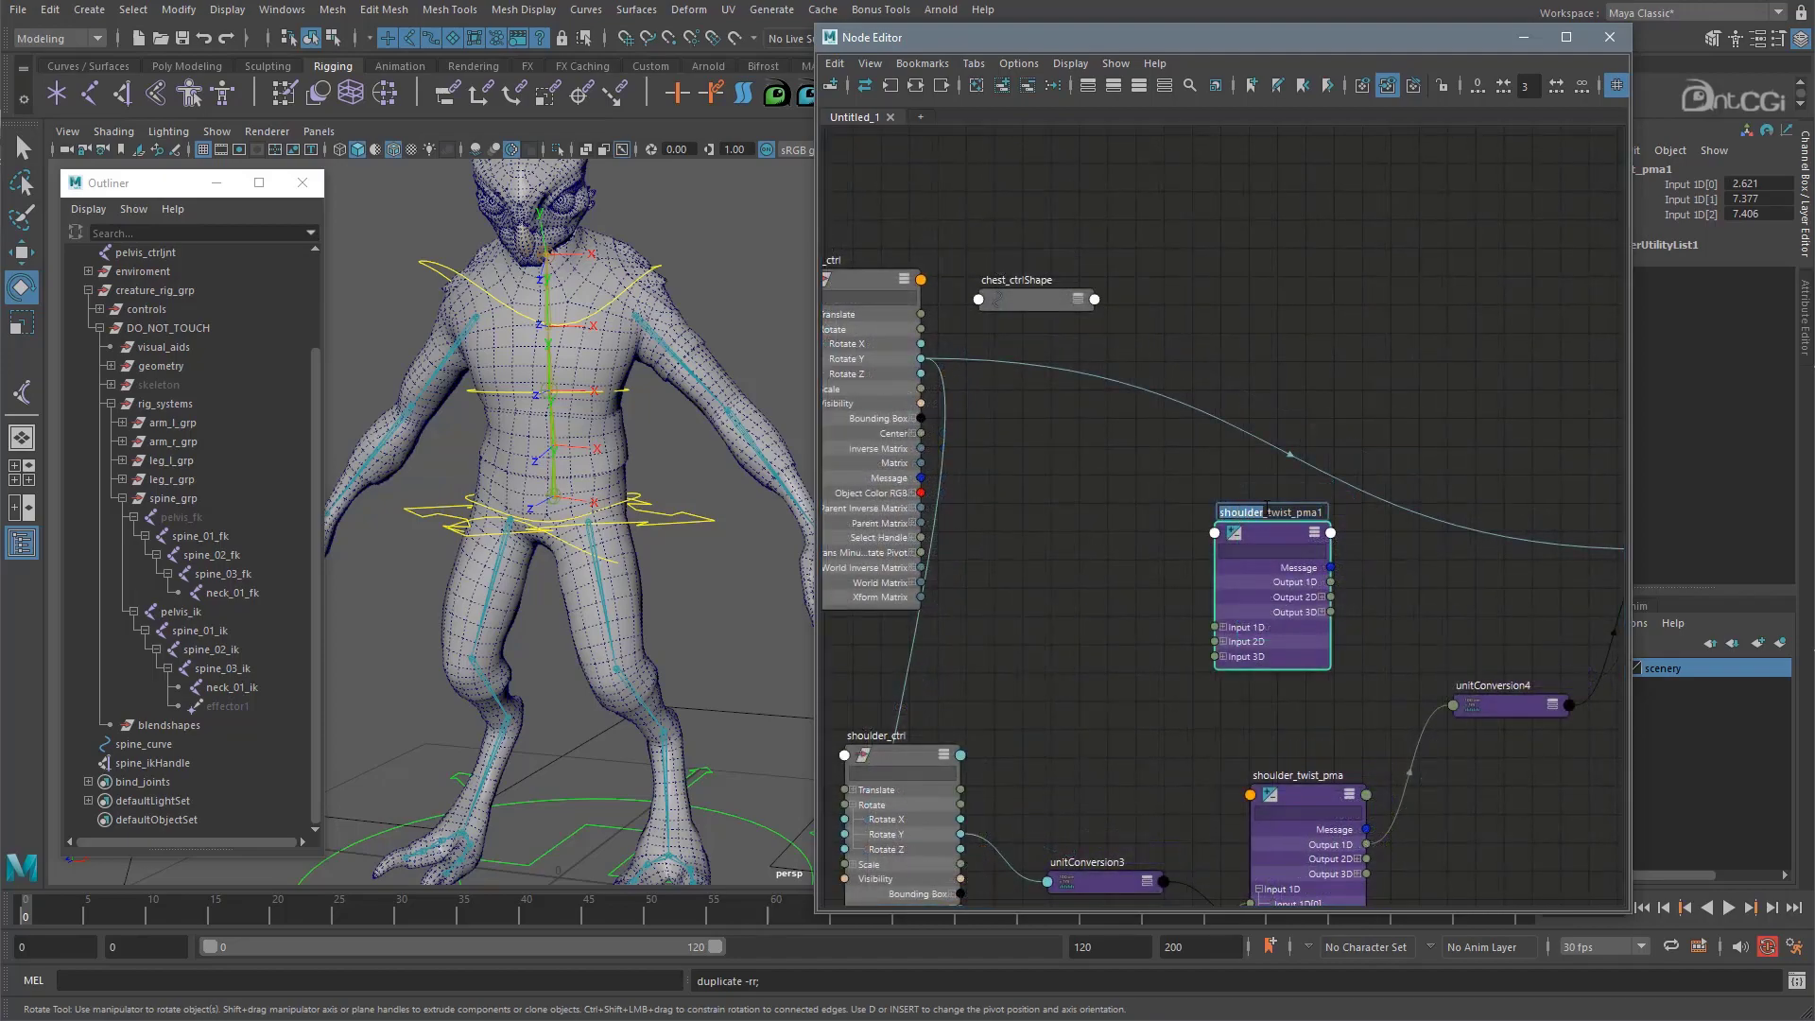
{"action": "type", "text": "hip"}
{"action": "key", "text": "End"}
{"action": "key", "text": "BackSpace"}
{"action": "key", "text": "Return"}
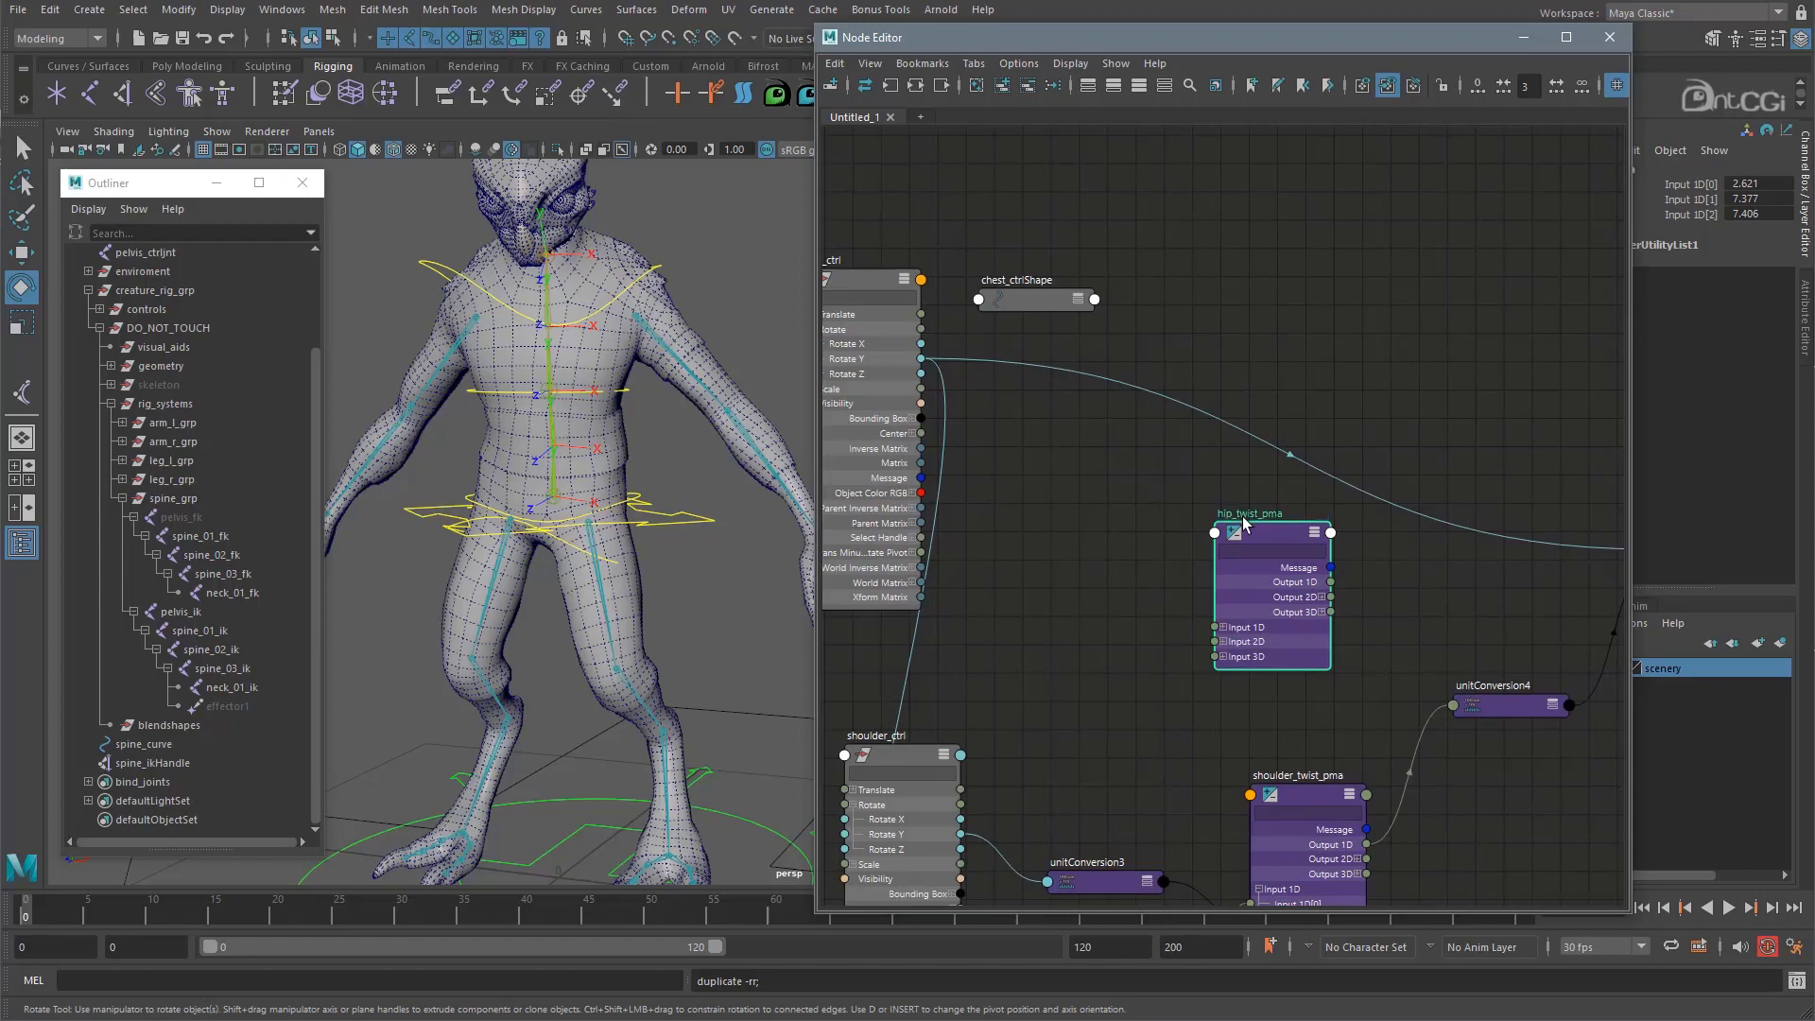
Expand Input 1D on hip_twist_pma and connect hip_ctrl's Rotate Y to Input 1D[0]
{"action": "left_click", "coordinate": [1220, 627]}
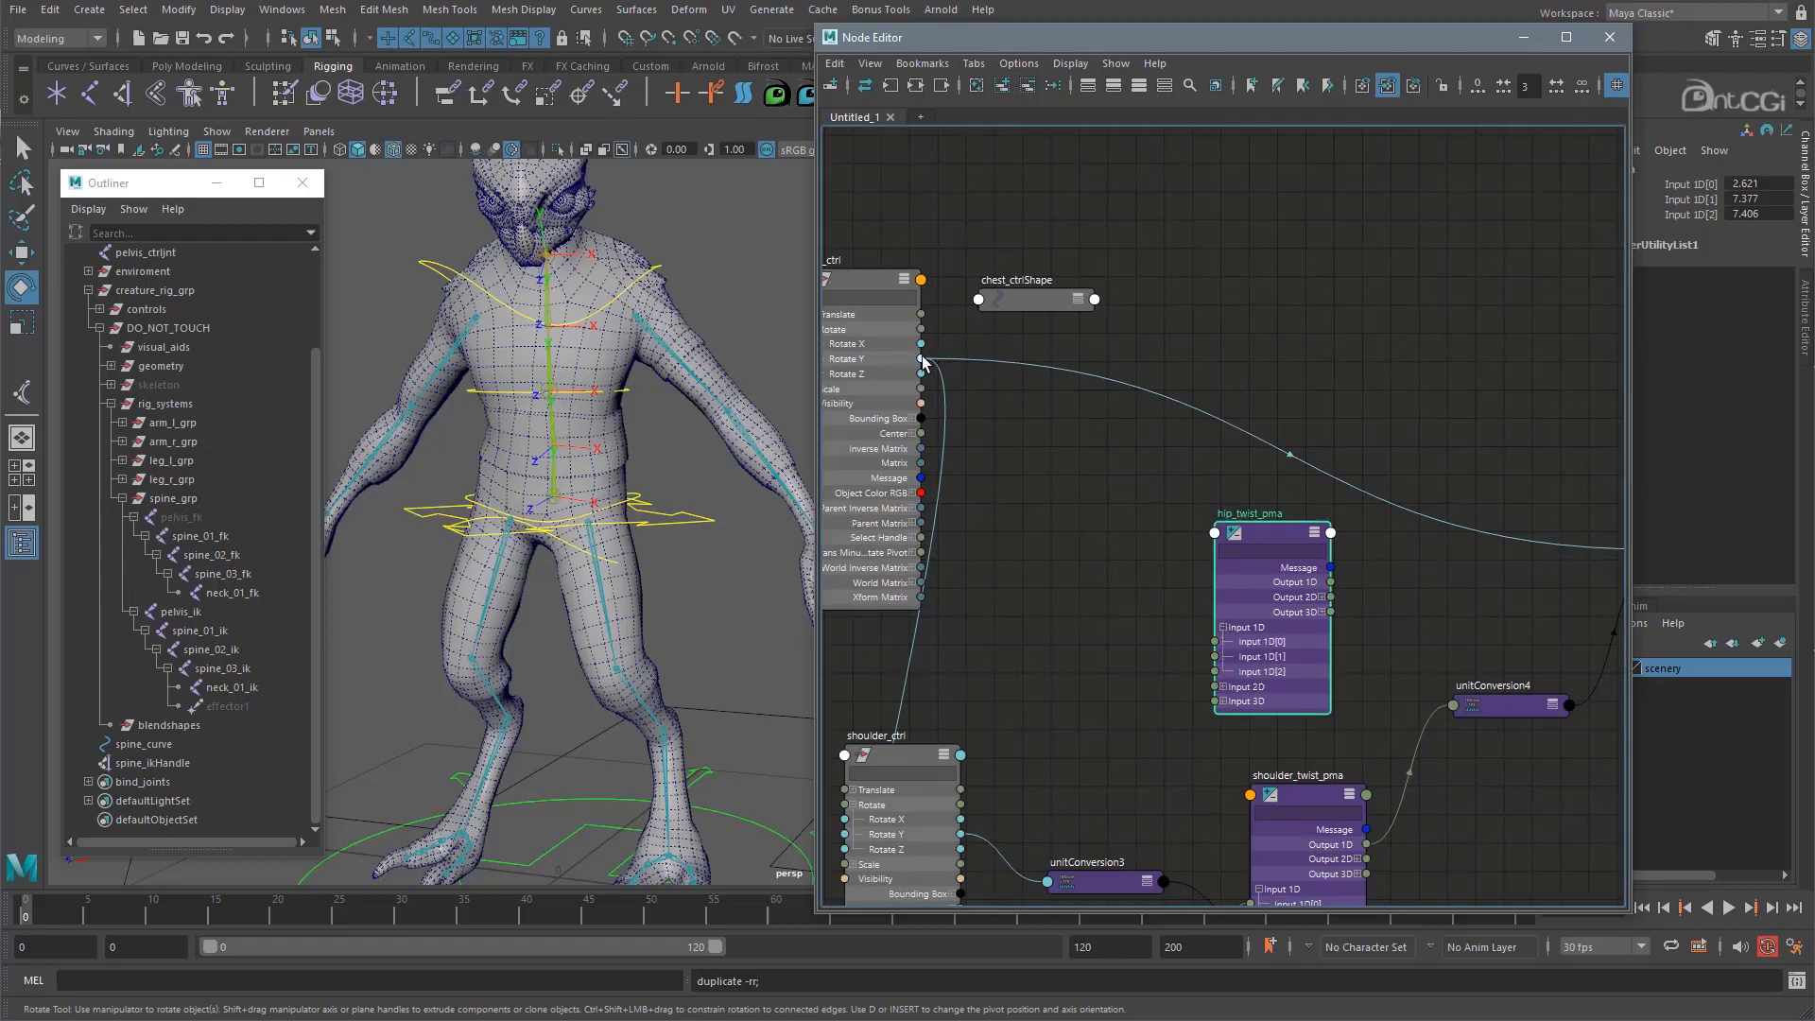
{"action": "middle_click_drag", "start_coordinate": [1040, 400], "coordinate": [1094, 397], "text": "alt"}
{"action": "left_click", "coordinate": [891, 295]}
{"action": "left_click_drag", "start_coordinate": [986, 360], "coordinate": [1279, 641]}
Tidy the layout of the hip_ctrl, unit conversion, hip twist and spine_ikHandle nodes
{"action": "scroll", "coordinate": [1390, 547], "scroll_direction": "down", "scroll_amount": 3}
{"action": "middle_click_drag", "start_coordinate": [1390, 547], "coordinate": [1346, 624], "text": "alt"}
{"action": "left_click", "coordinate": [1029, 553]}
{"action": "left_click_drag", "start_coordinate": [1028, 558], "coordinate": [1014, 336]}
{"action": "left_click_drag", "start_coordinate": [1174, 625], "coordinate": [1162, 371]}
{"action": "left_click_drag", "start_coordinate": [1298, 546], "coordinate": [1286, 378]}
{"action": "scroll", "coordinate": [1286, 502], "scroll_direction": "down", "scroll_amount": 3}
{"action": "middle_click_drag", "start_coordinate": [1286, 502], "coordinate": [1305, 435], "text": "alt"}
{"action": "left_click_drag", "start_coordinate": [923, 556], "coordinate": [1574, 844]}
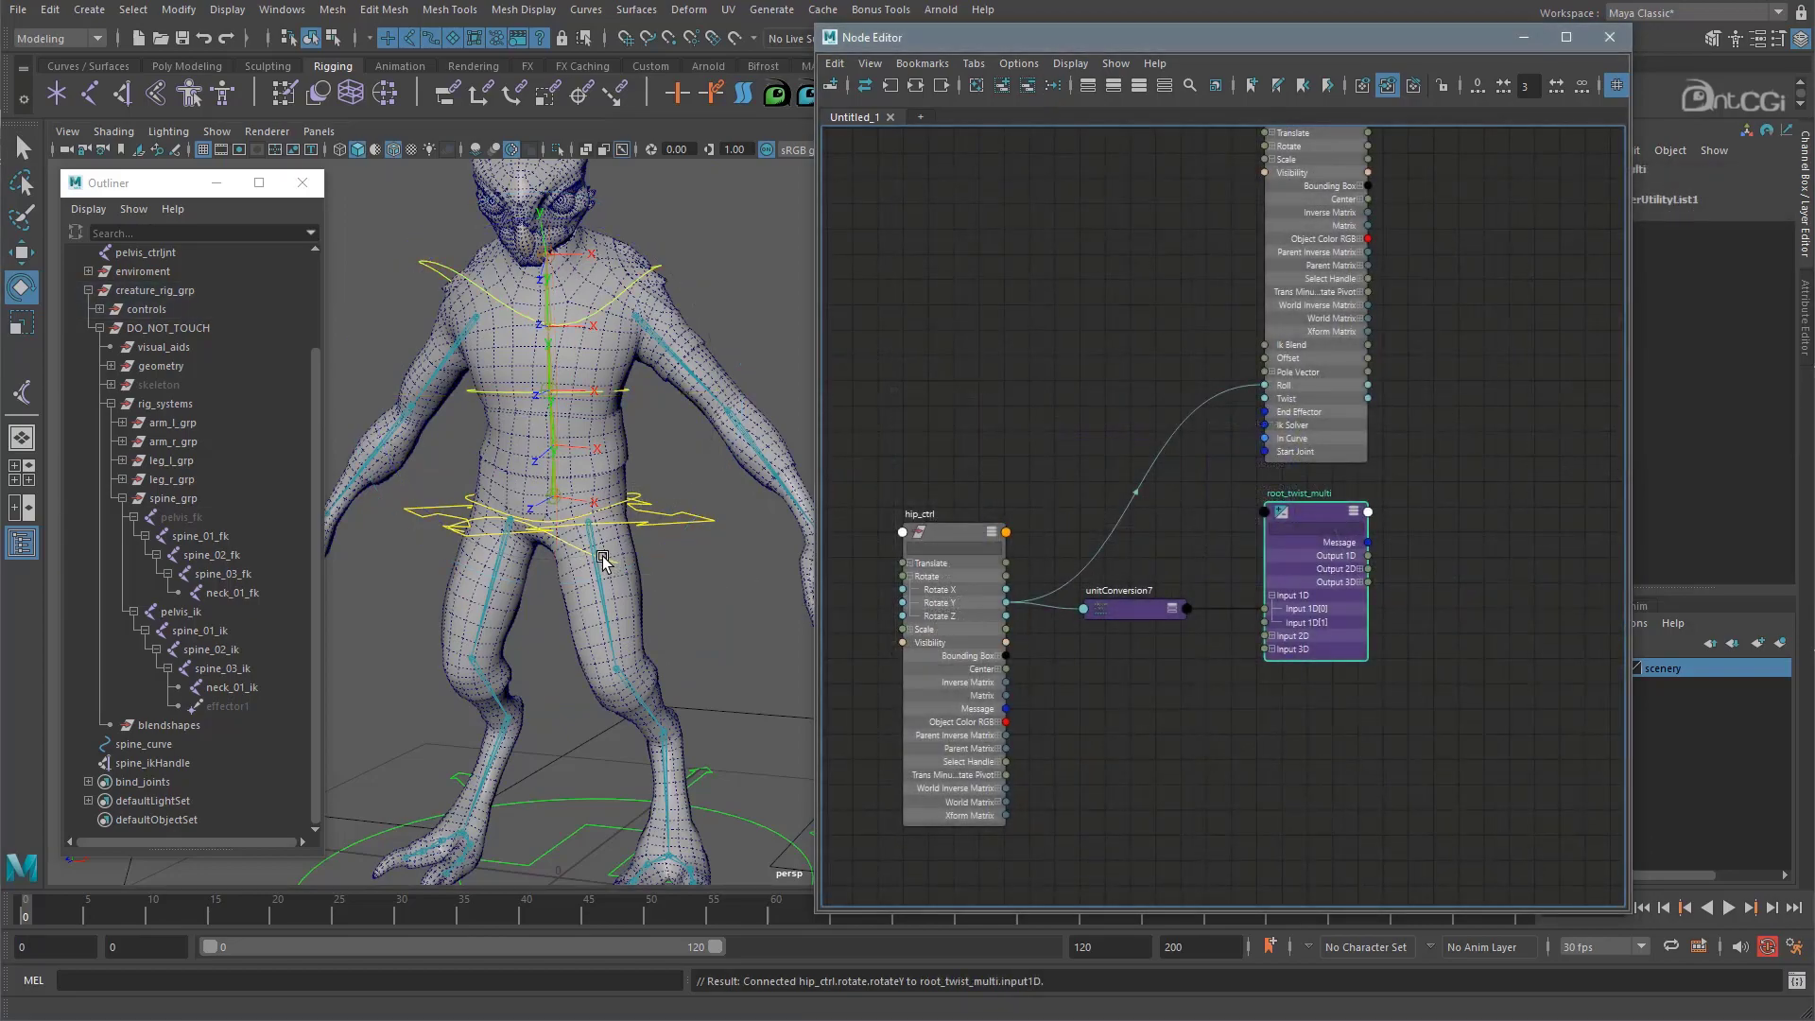
Add lower_spine_ctrl to the node network and place its node above hip_ctrl
{"action": "left_click", "coordinate": [638, 496]}
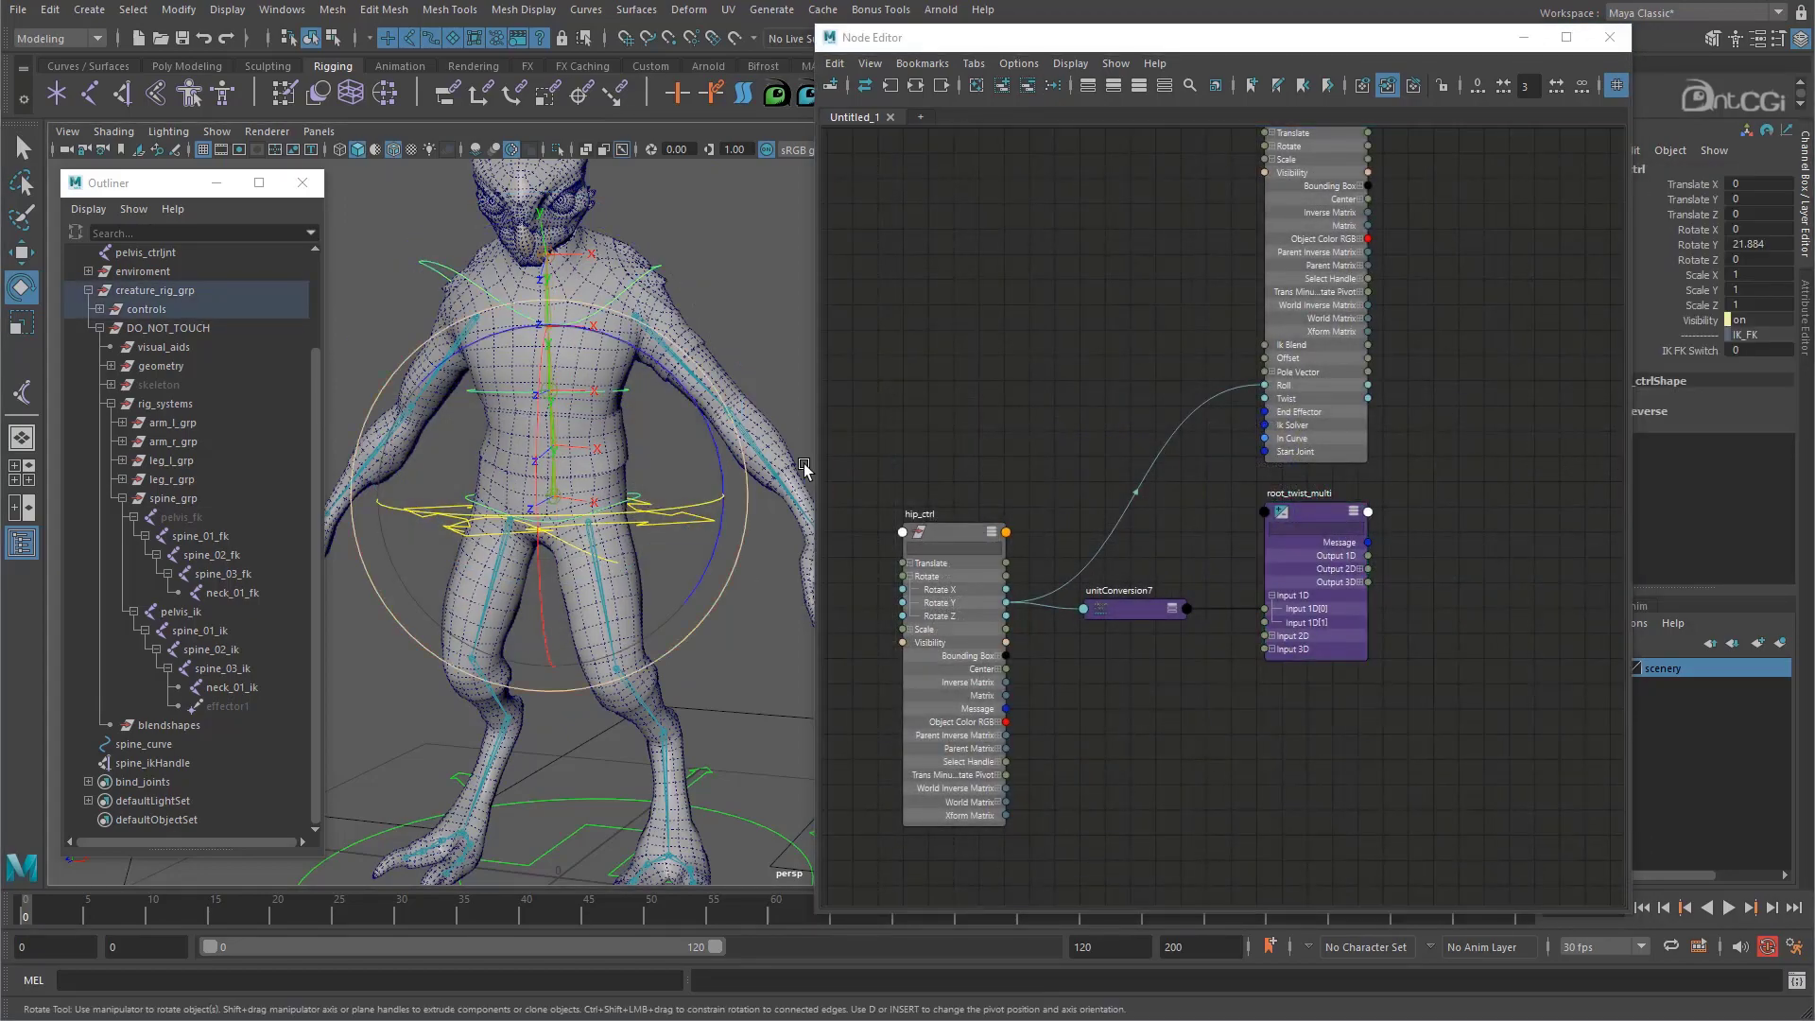
{"action": "left_click", "coordinate": [1003, 88]}
{"action": "left_click_drag", "start_coordinate": [1474, 538], "coordinate": [936, 417]}
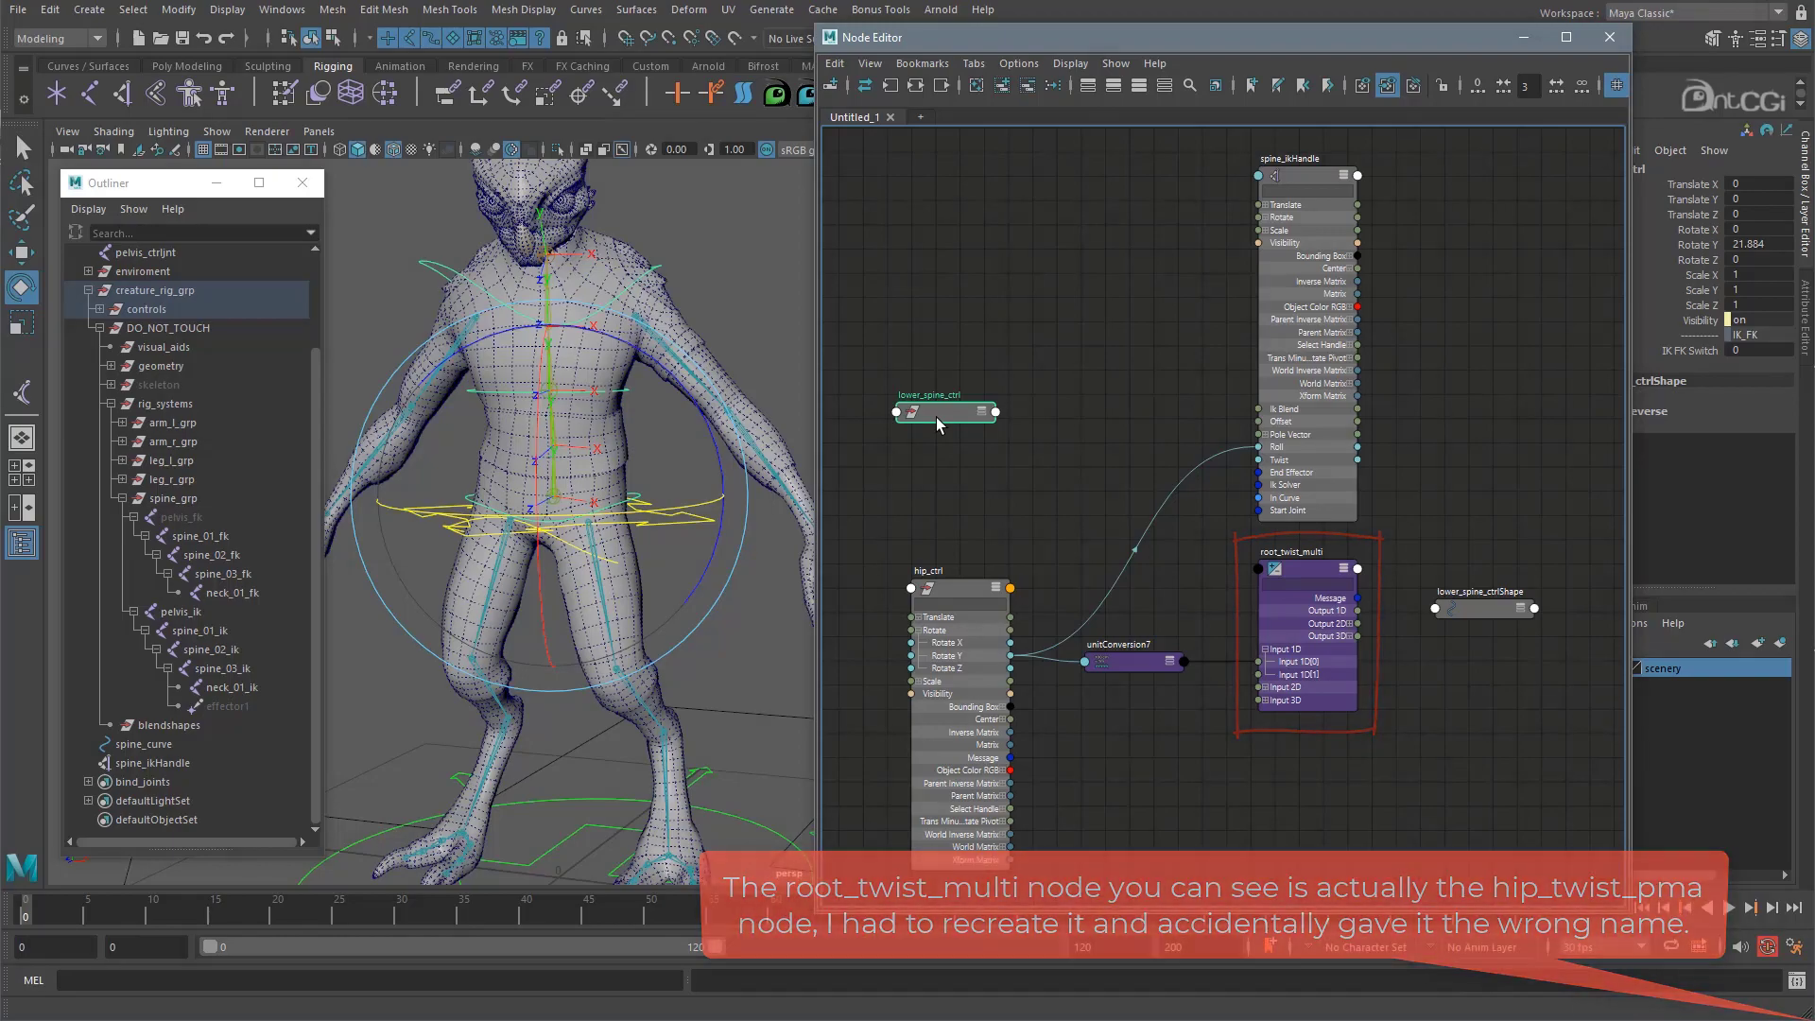
Connect lower_spine_ctrl's Rotate Y to Input 1D[1] of root_twist_multi, and that node's Output 1D to spine_ikHandle's Roll
{"action": "left_click", "coordinate": [994, 416]}
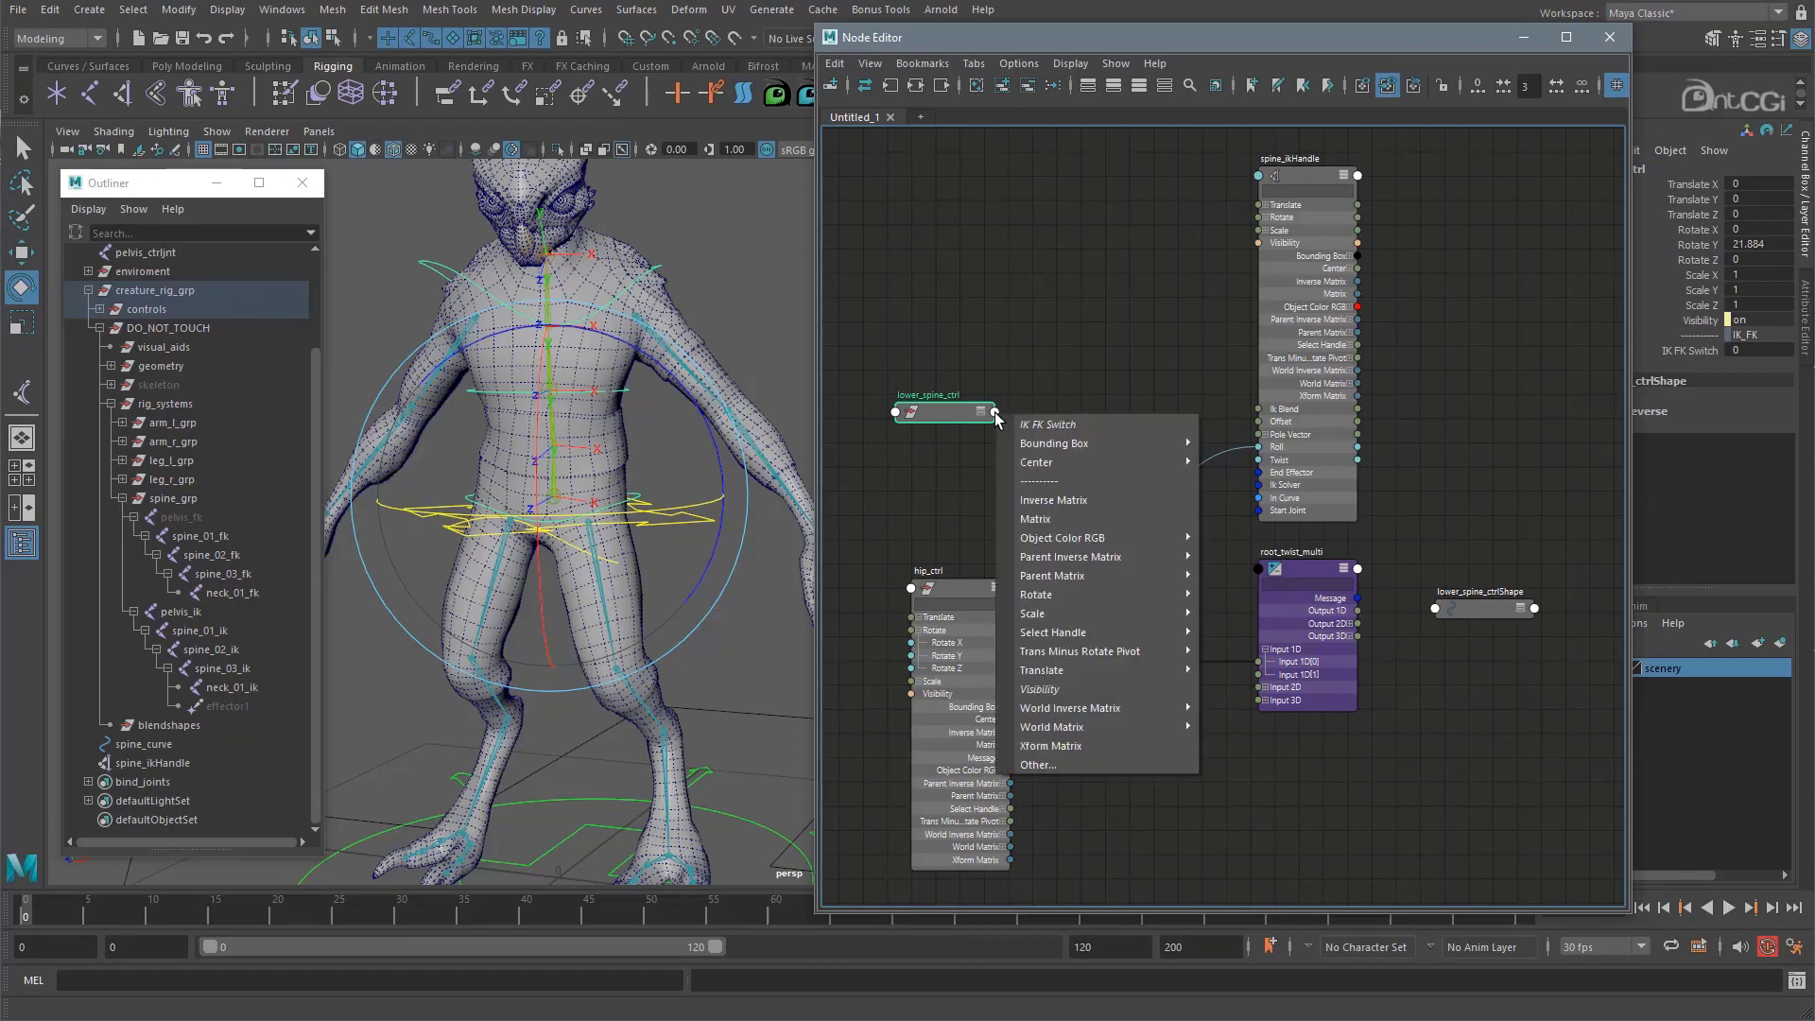
{"action": "mouse_move", "coordinate": [1050, 598]}
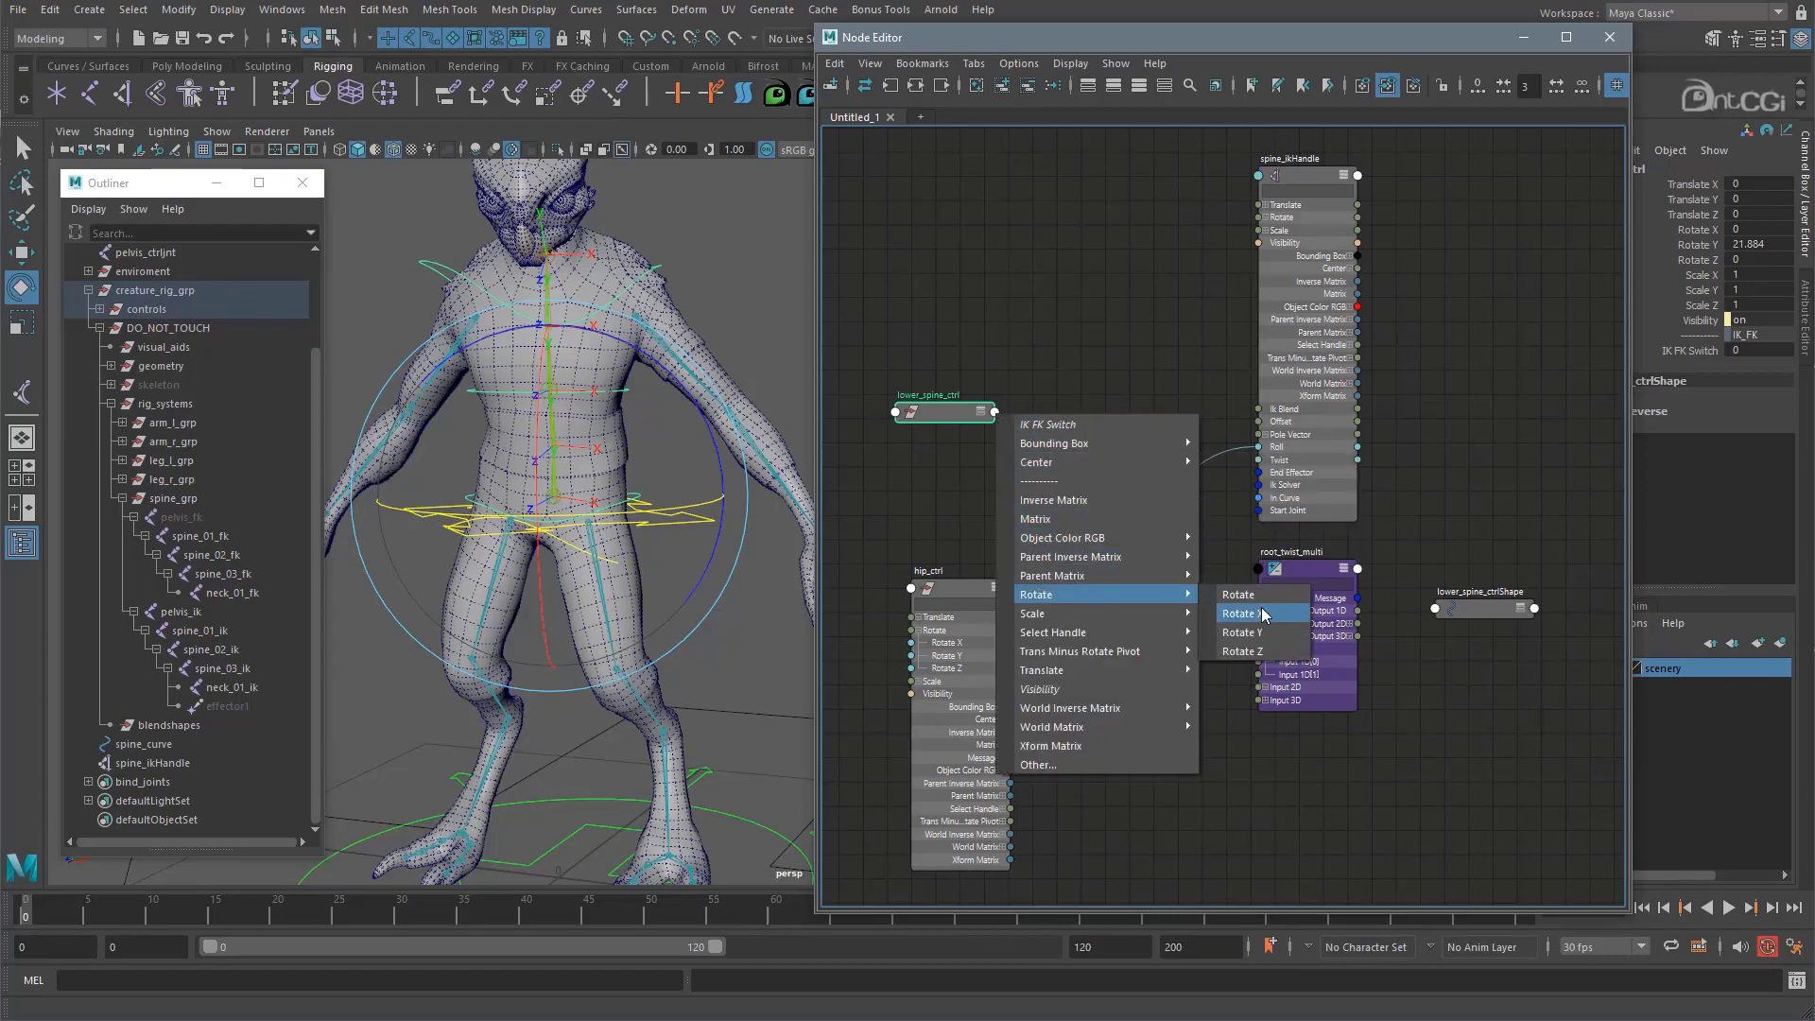
{"action": "left_click", "coordinate": [1247, 612]}
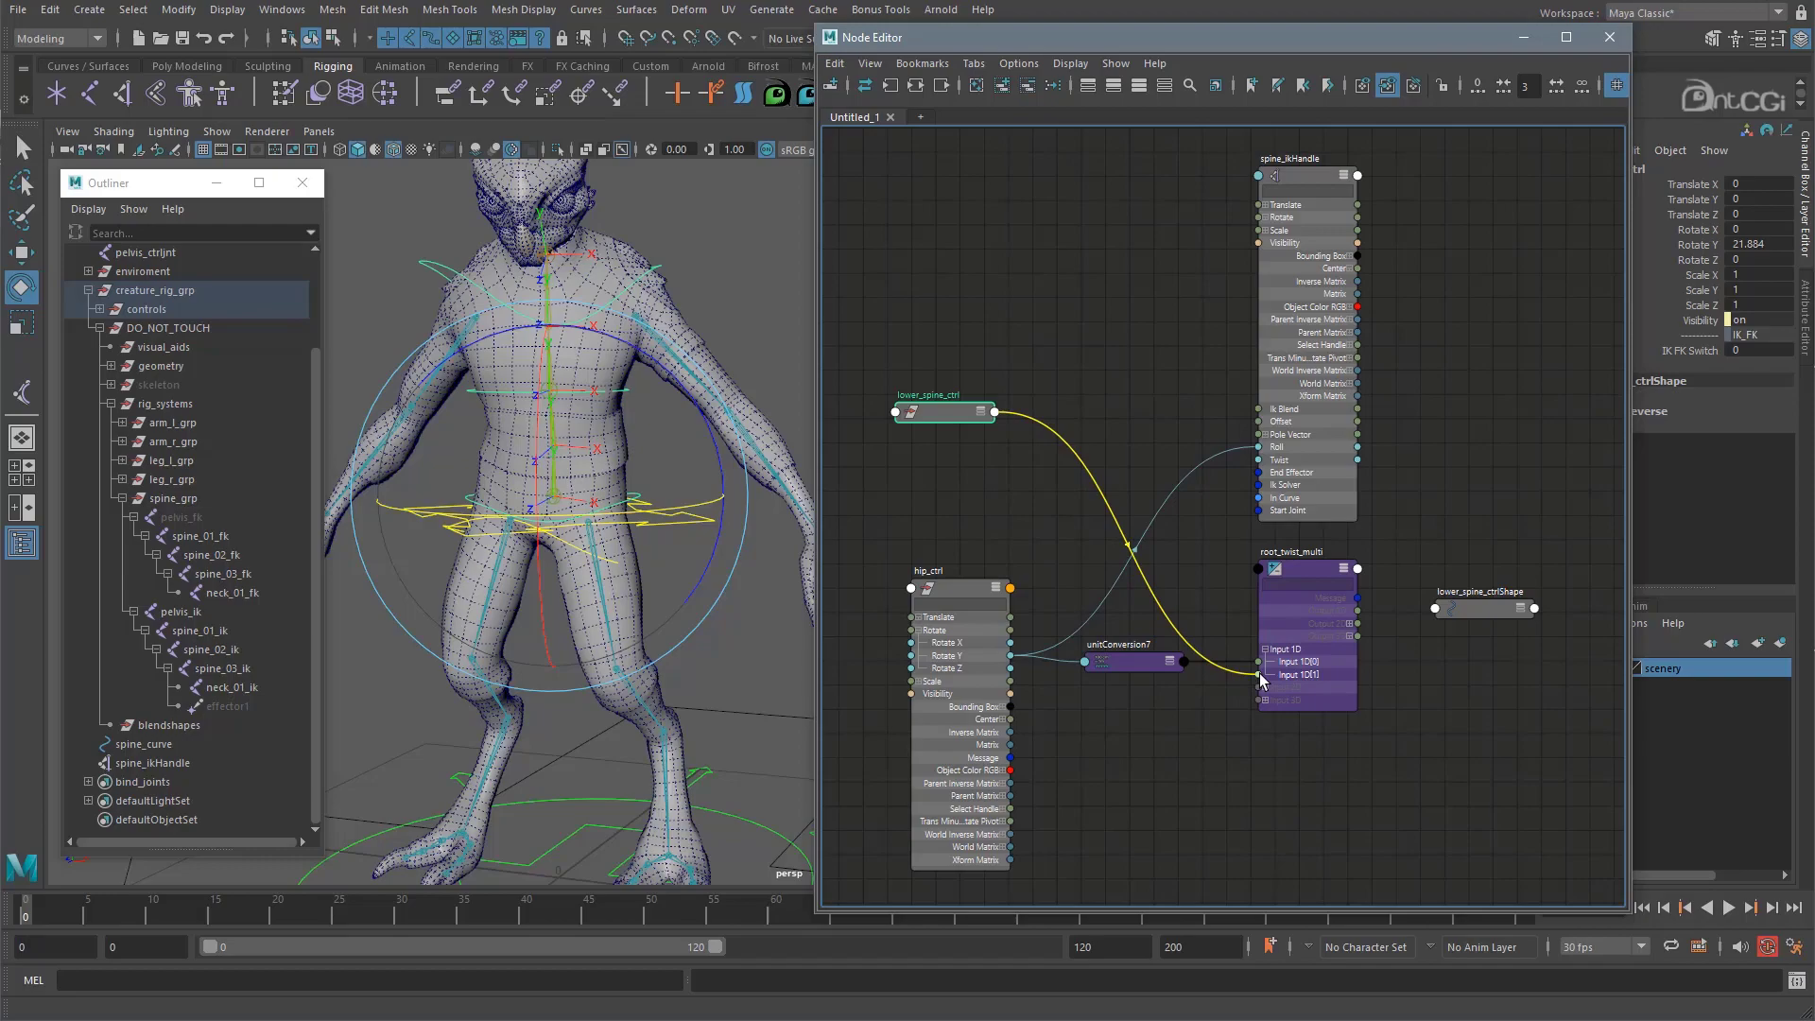
{"action": "left_click", "coordinate": [1259, 674]}
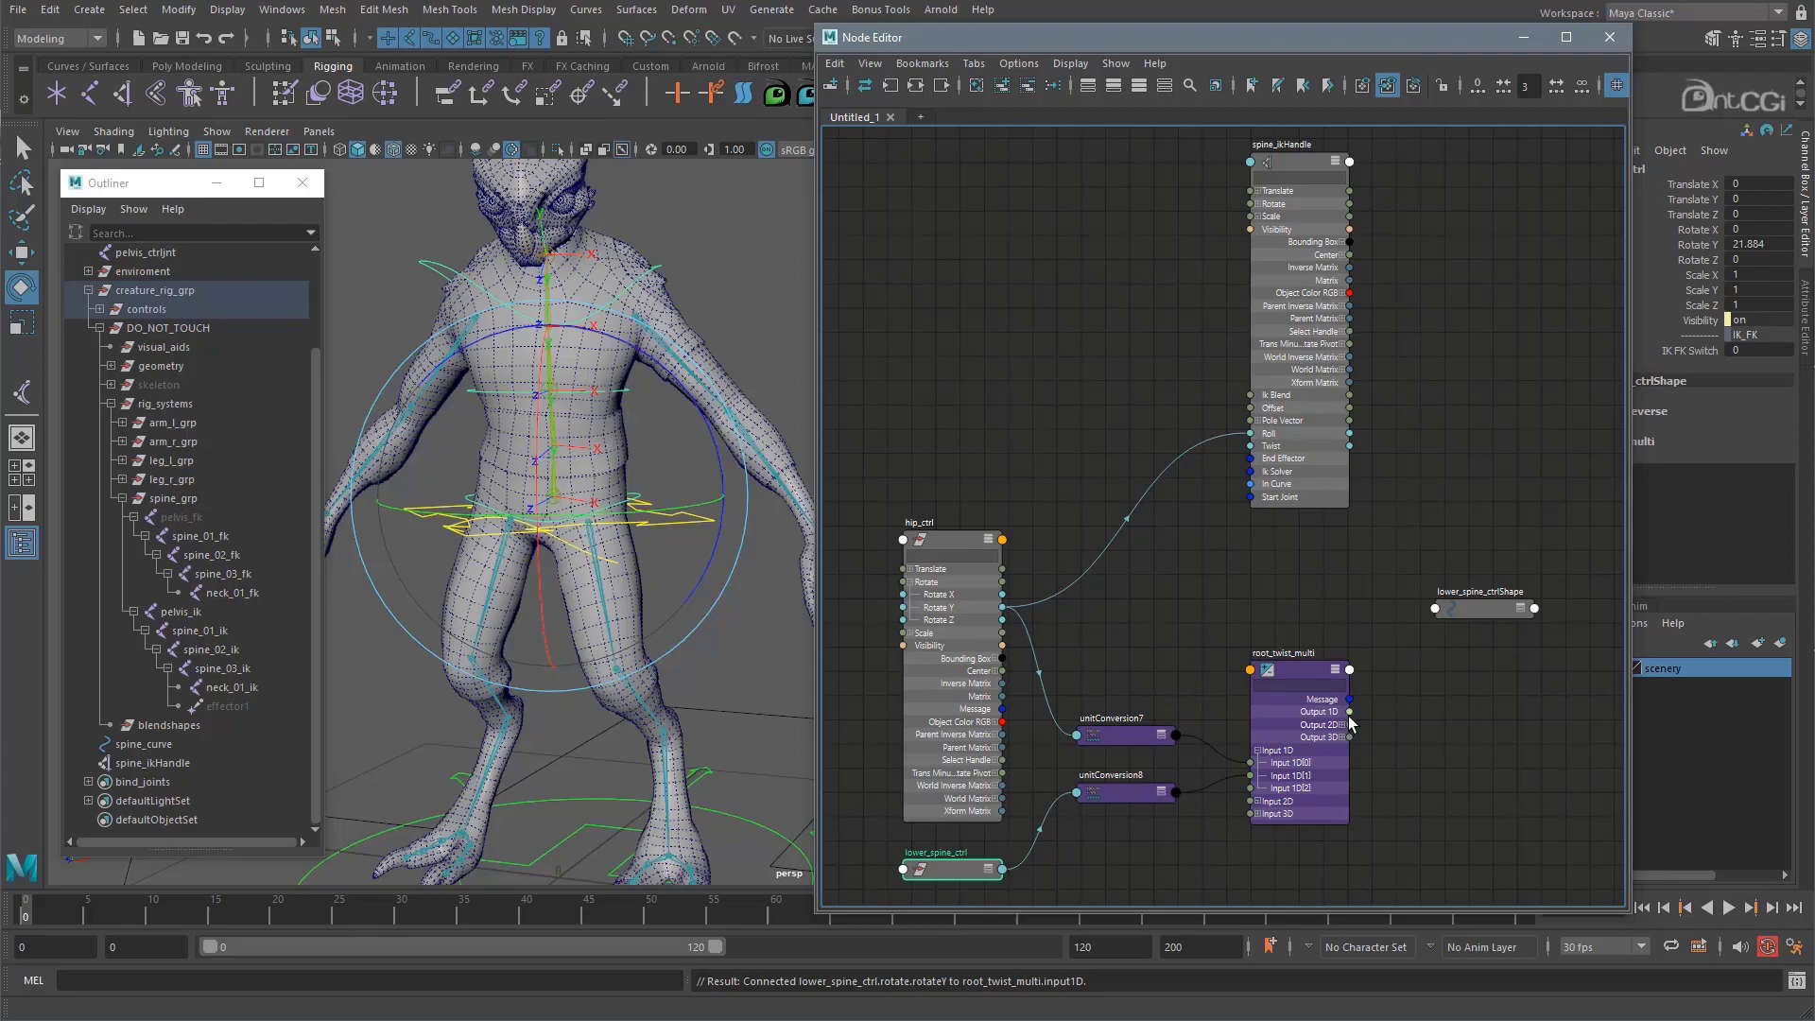
{"action": "left_click_drag", "start_coordinate": [1351, 718], "coordinate": [1248, 438]}
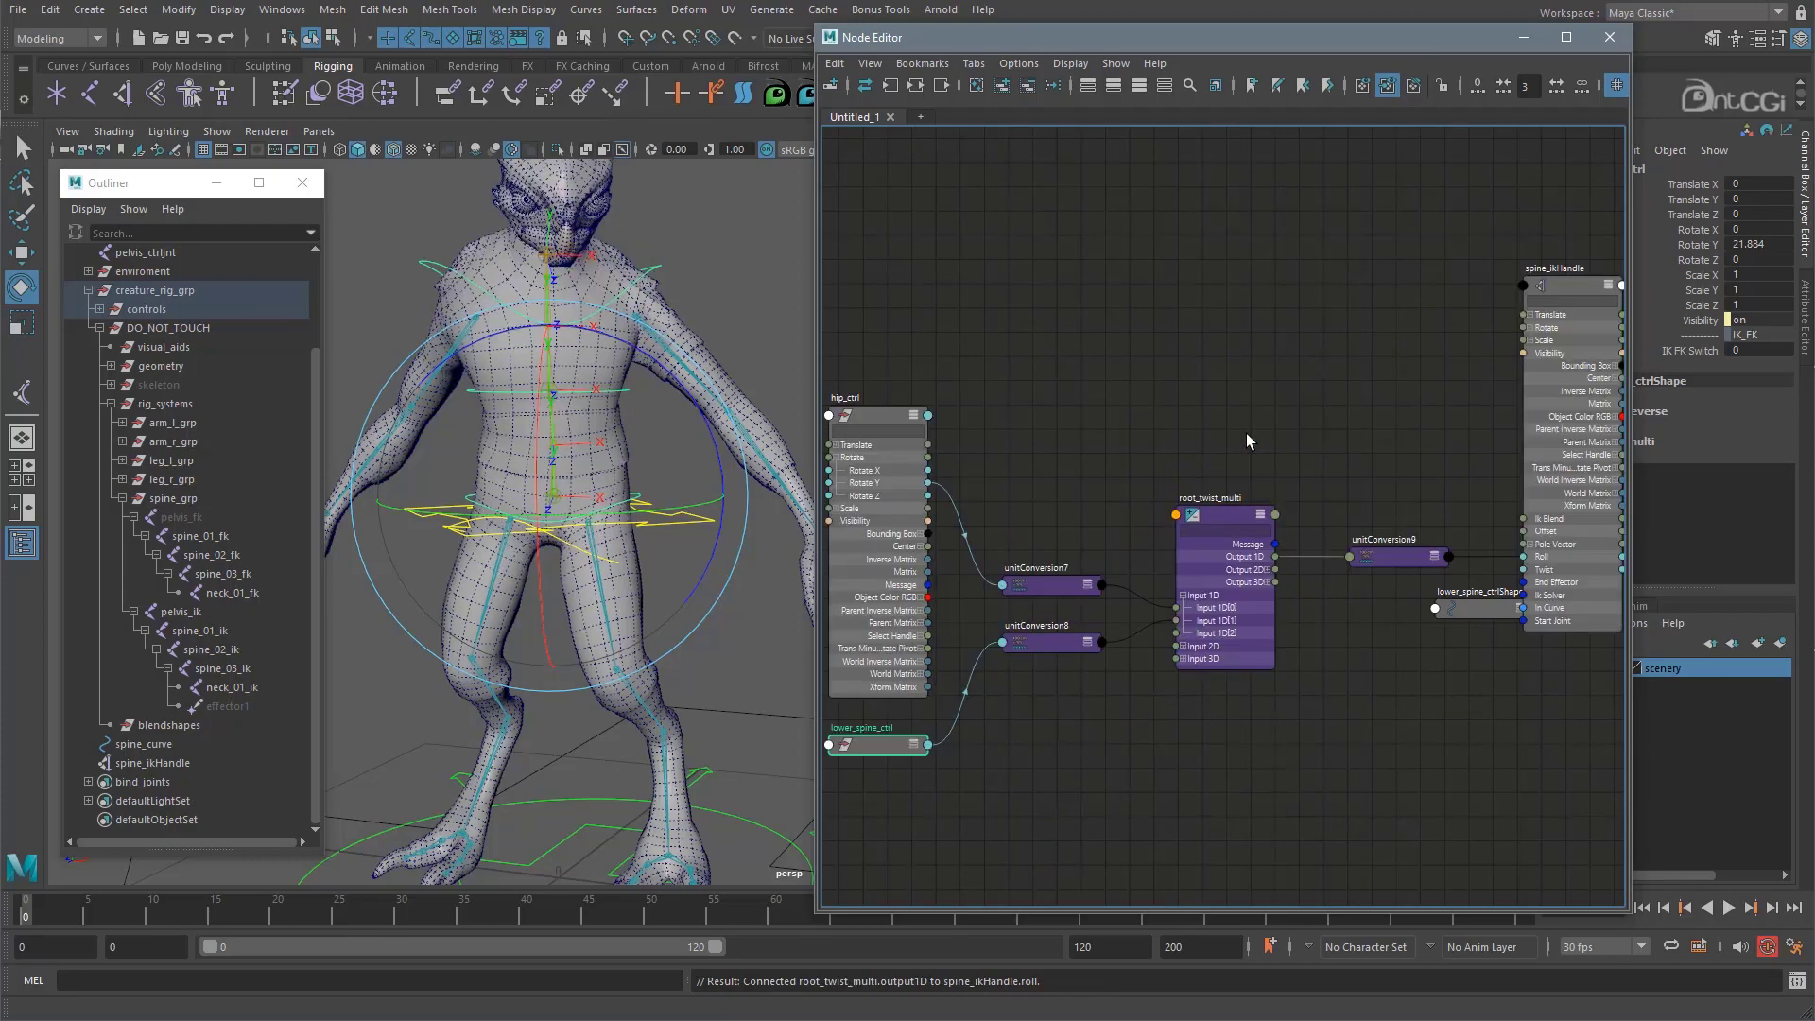
Test the hip twist by rotating lower_spine_ctrl to about 5.2 degrees in Y and hip_ctrl to about -23.6, -19.1 and -5.4 degrees
{"action": "left_click", "coordinate": [595, 605]}
{"action": "right_click_drag", "start_coordinate": [595, 605], "coordinate": [636, 567], "text": "alt"}
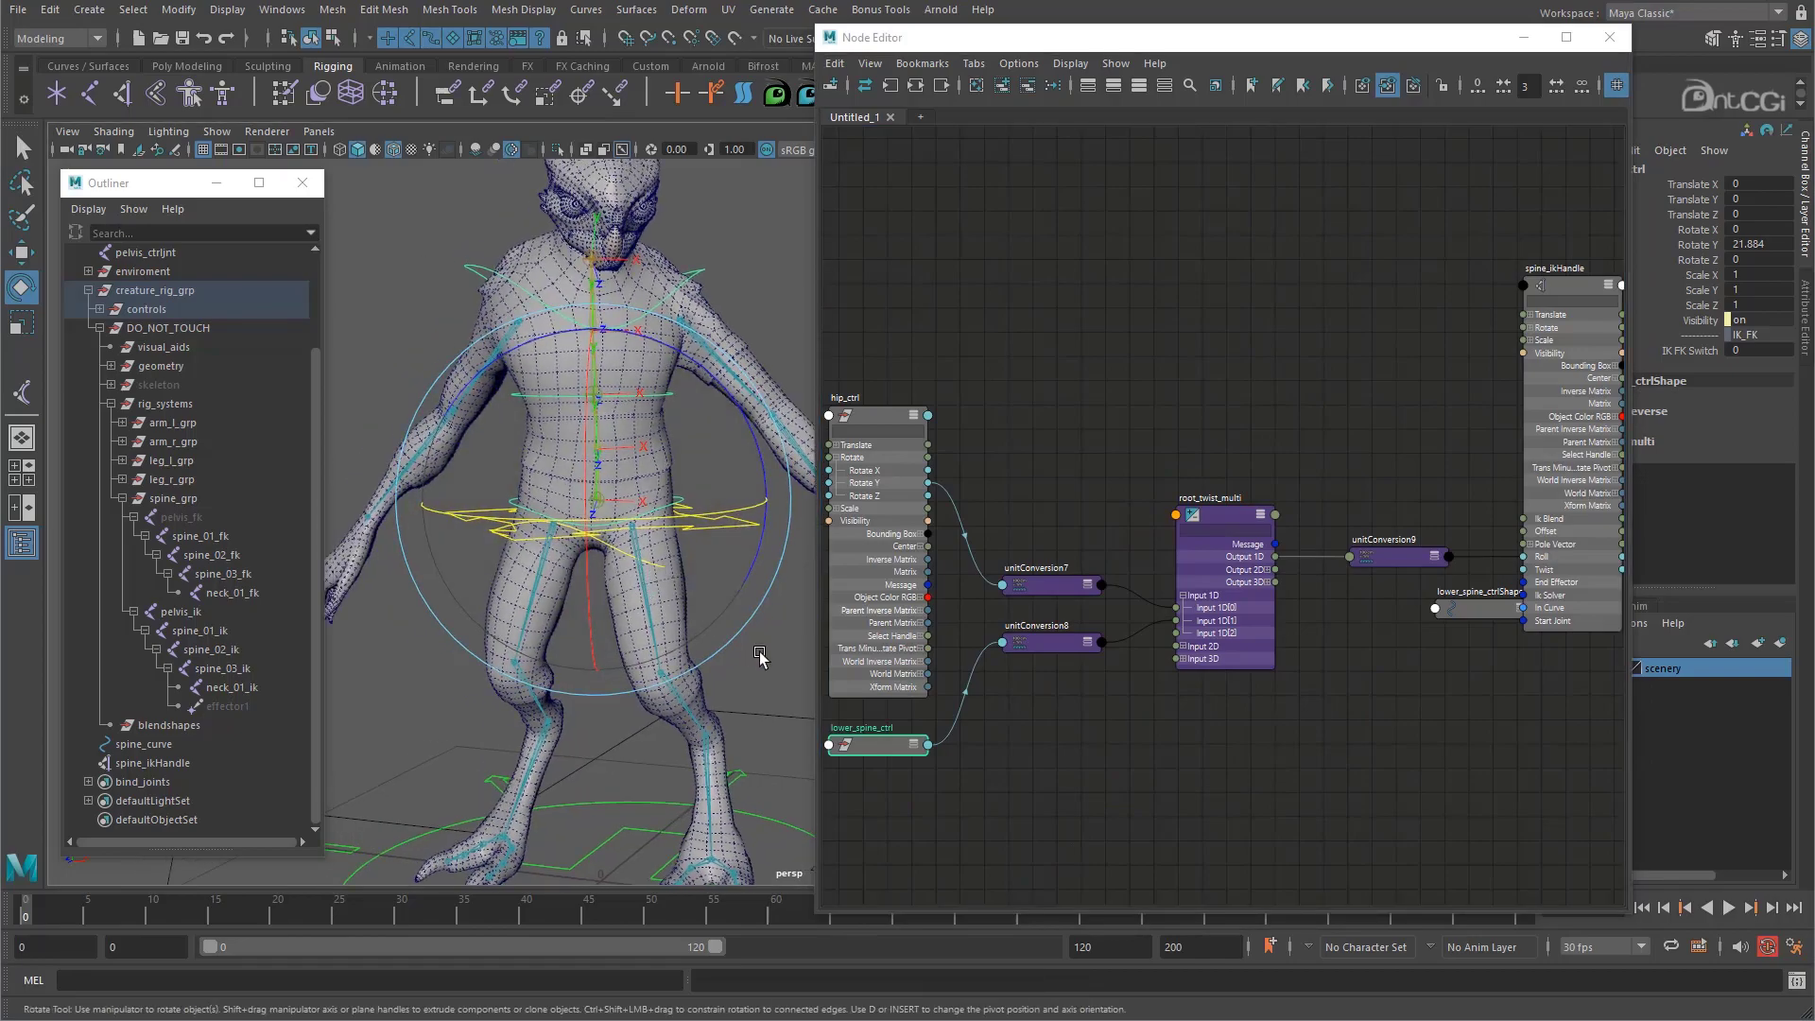
{"action": "left_click", "coordinate": [684, 498]}
{"action": "left_click_drag", "start_coordinate": [683, 498], "coordinate": [612, 501]}
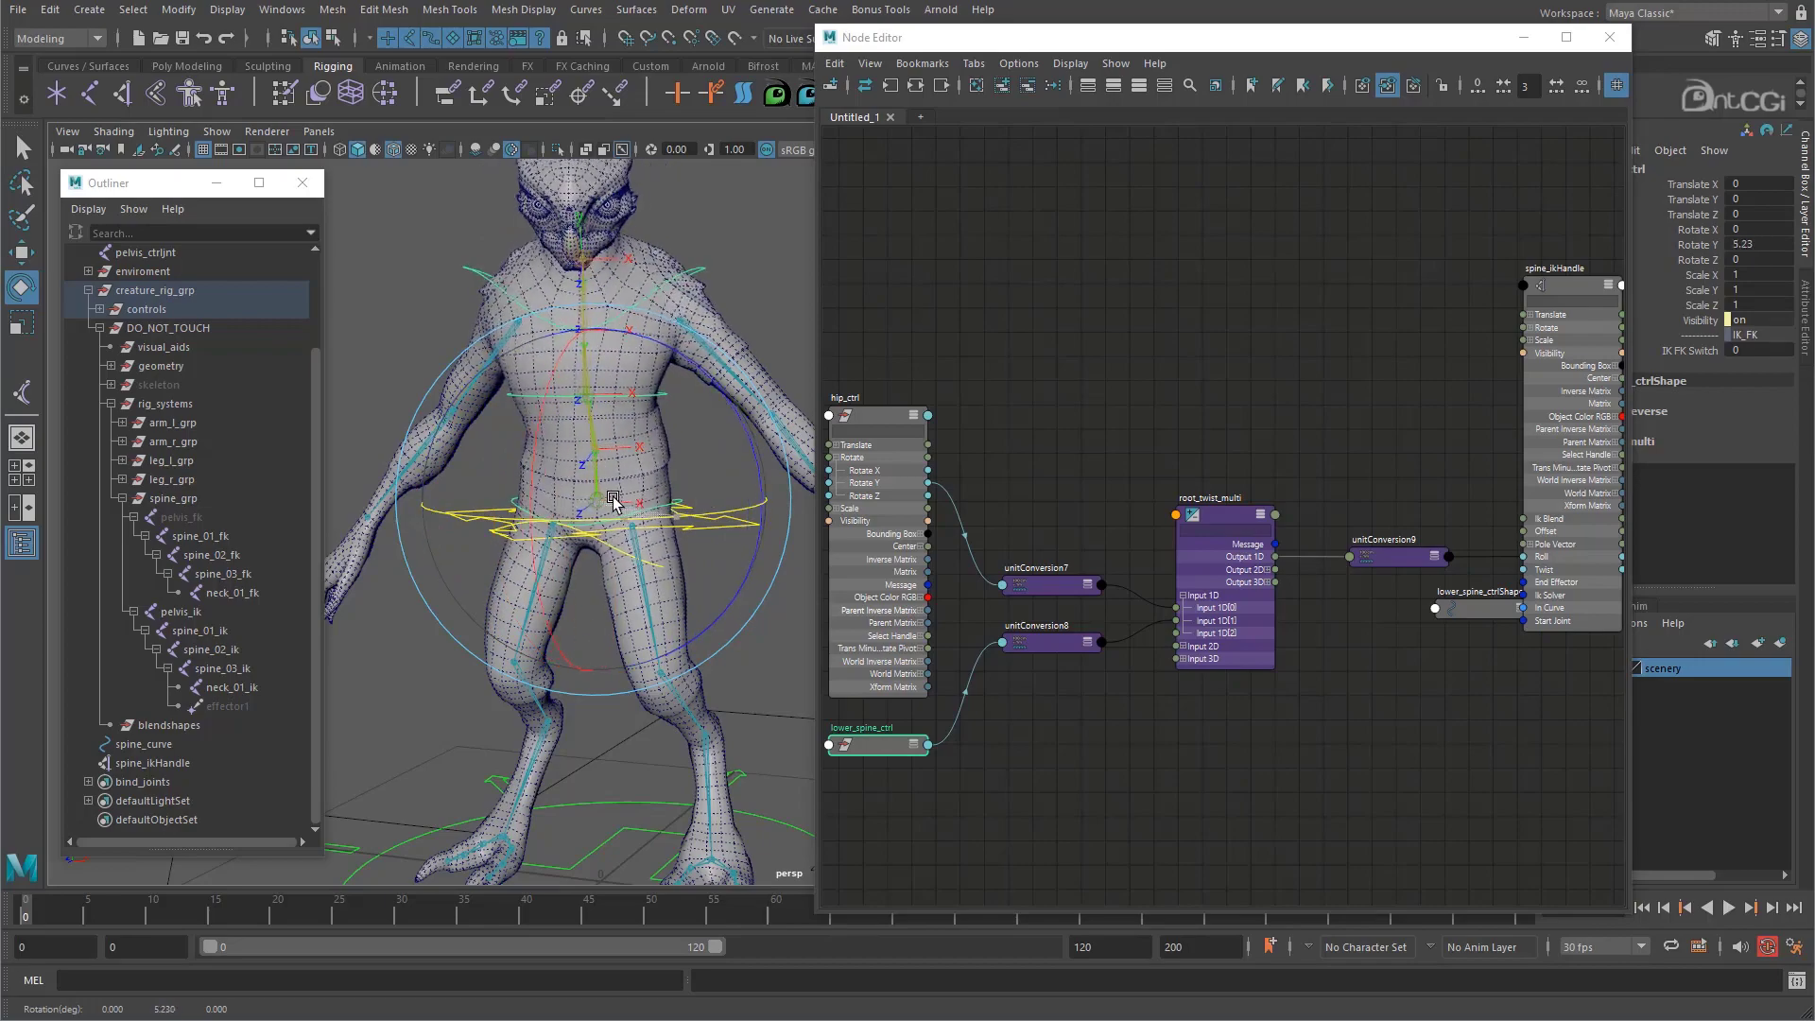
{"action": "left_click", "coordinate": [616, 567]}
{"action": "left_click_drag", "start_coordinate": [615, 567], "coordinate": [658, 598]}
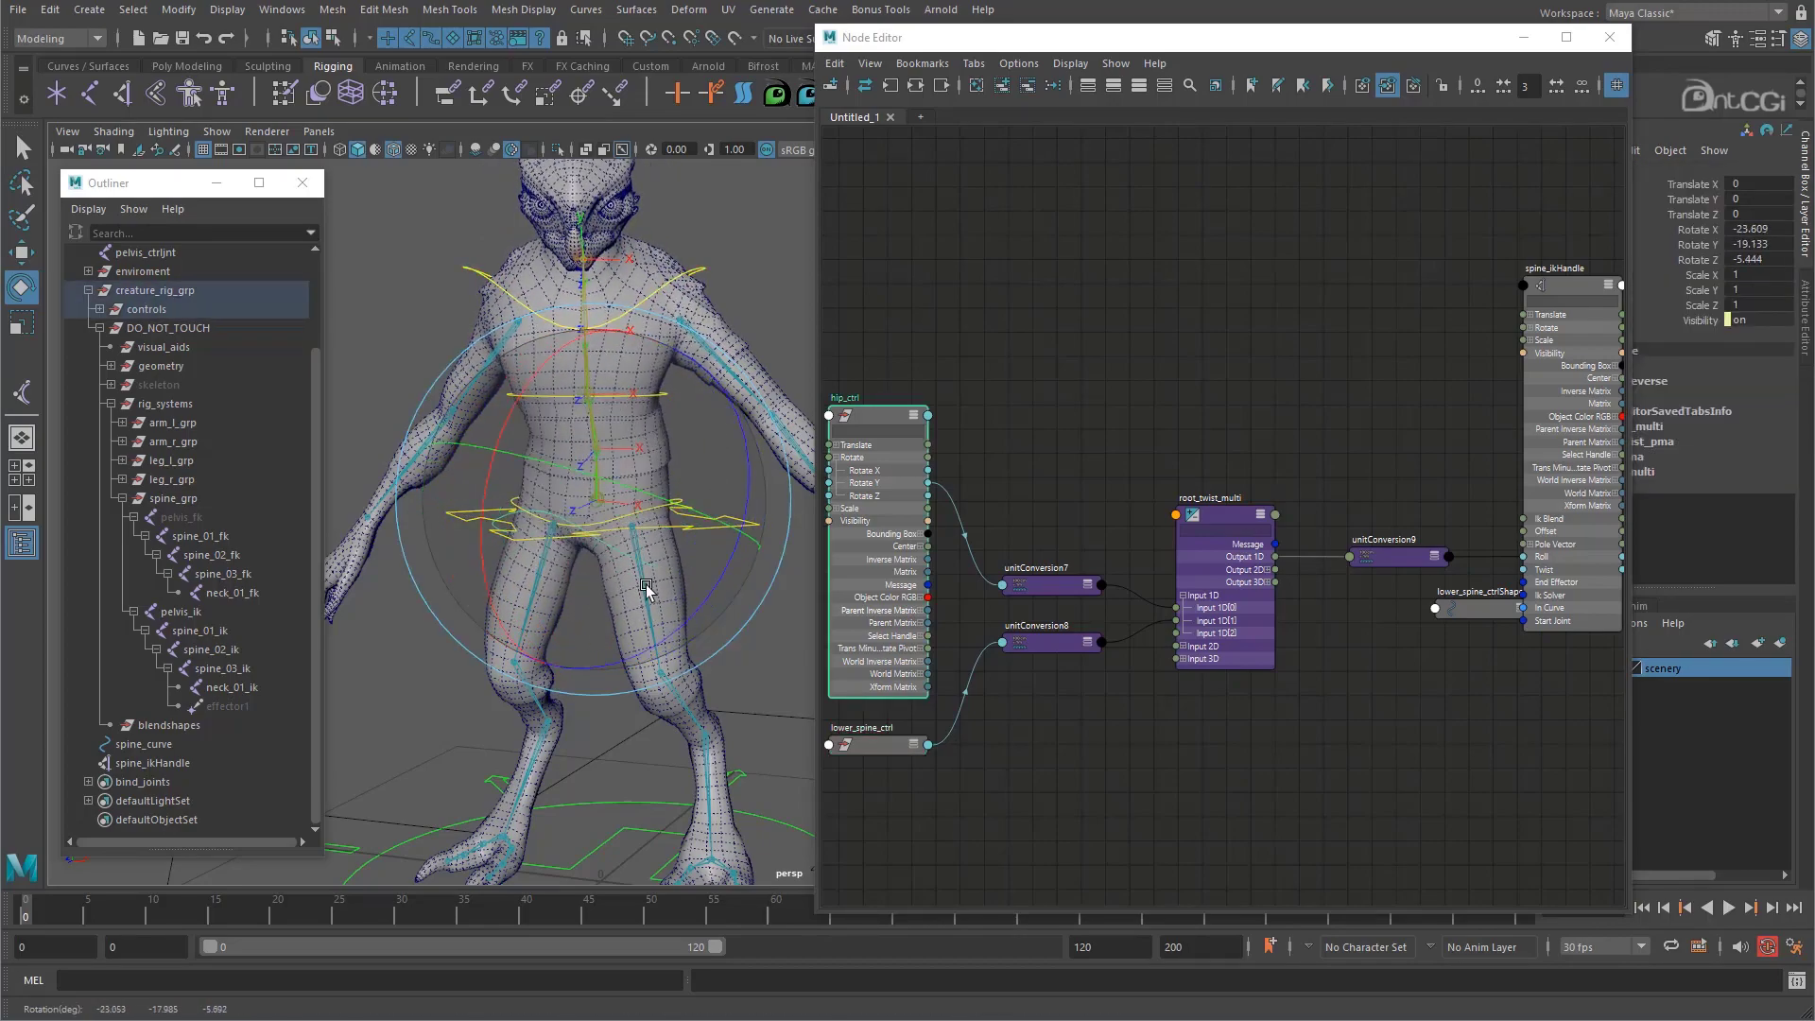
Test the spine by rotating the chest control, shoulder_ctrl to about -5.2, -11.1 and 0.4 degrees, and lower_spine_ctrl to about 10.7 and 12.6 degrees
{"action": "left_click", "coordinate": [739, 320]}
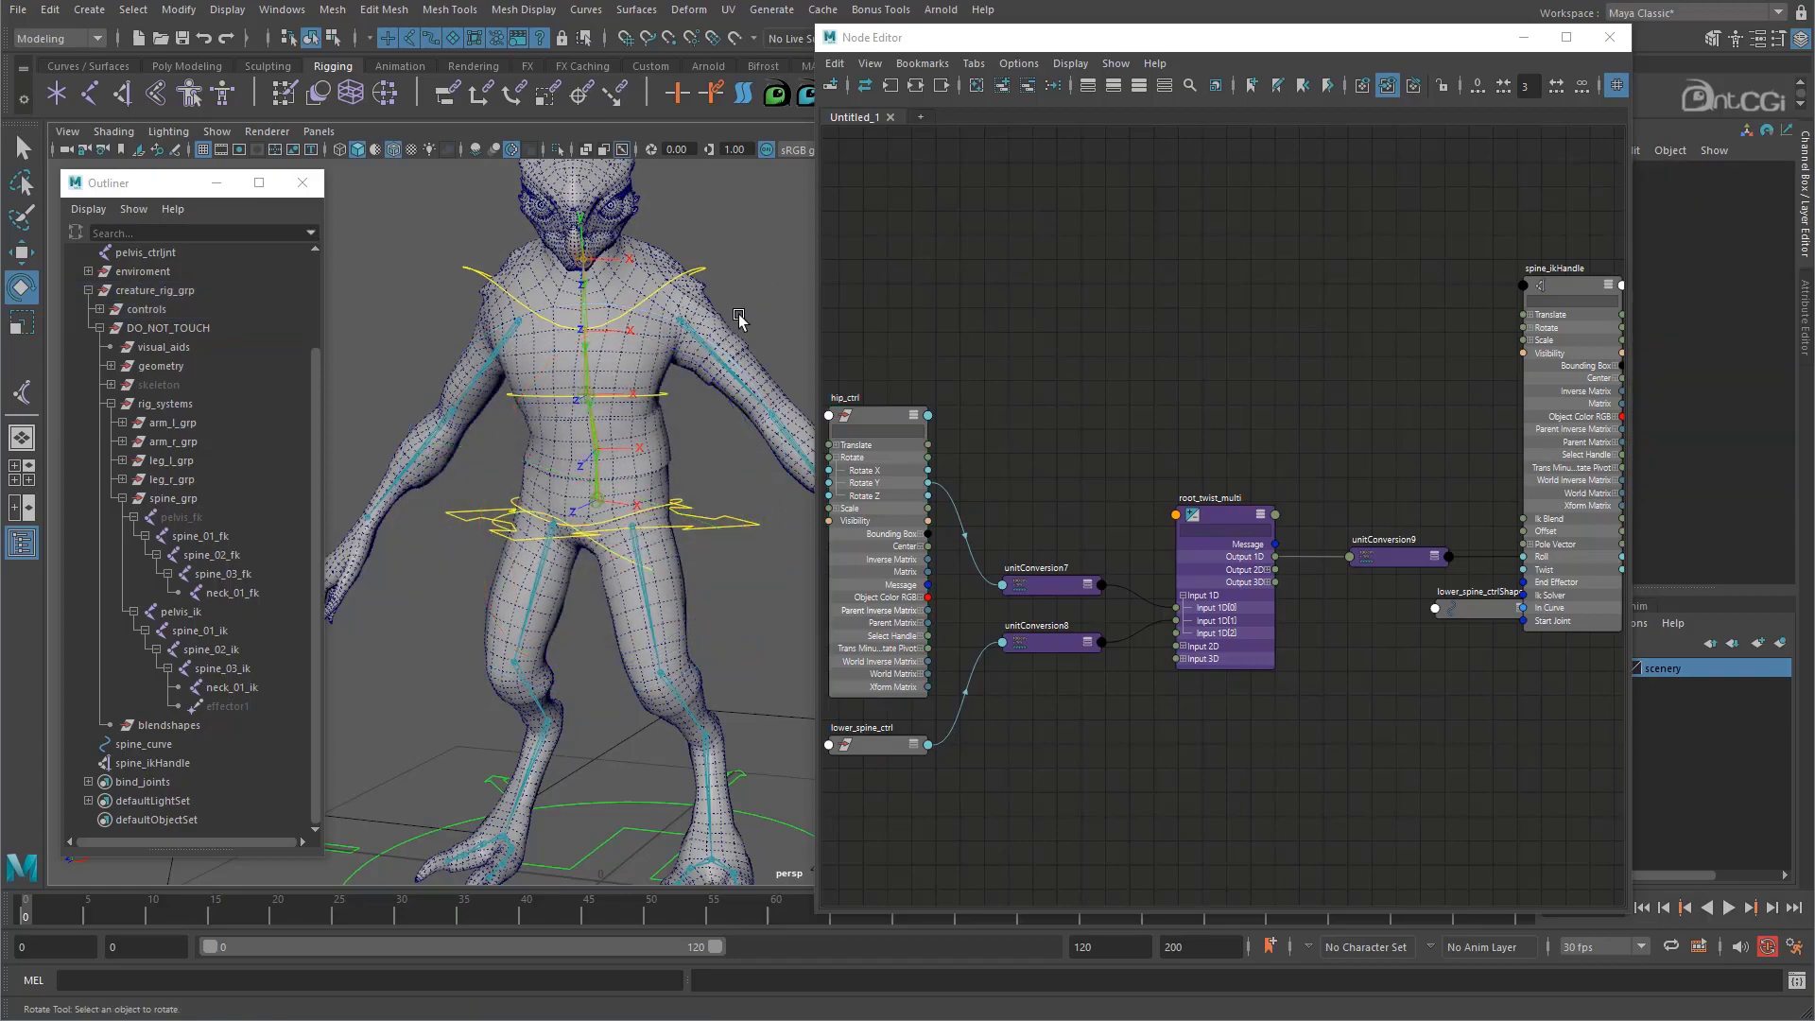
{"action": "left_click", "coordinate": [669, 396]}
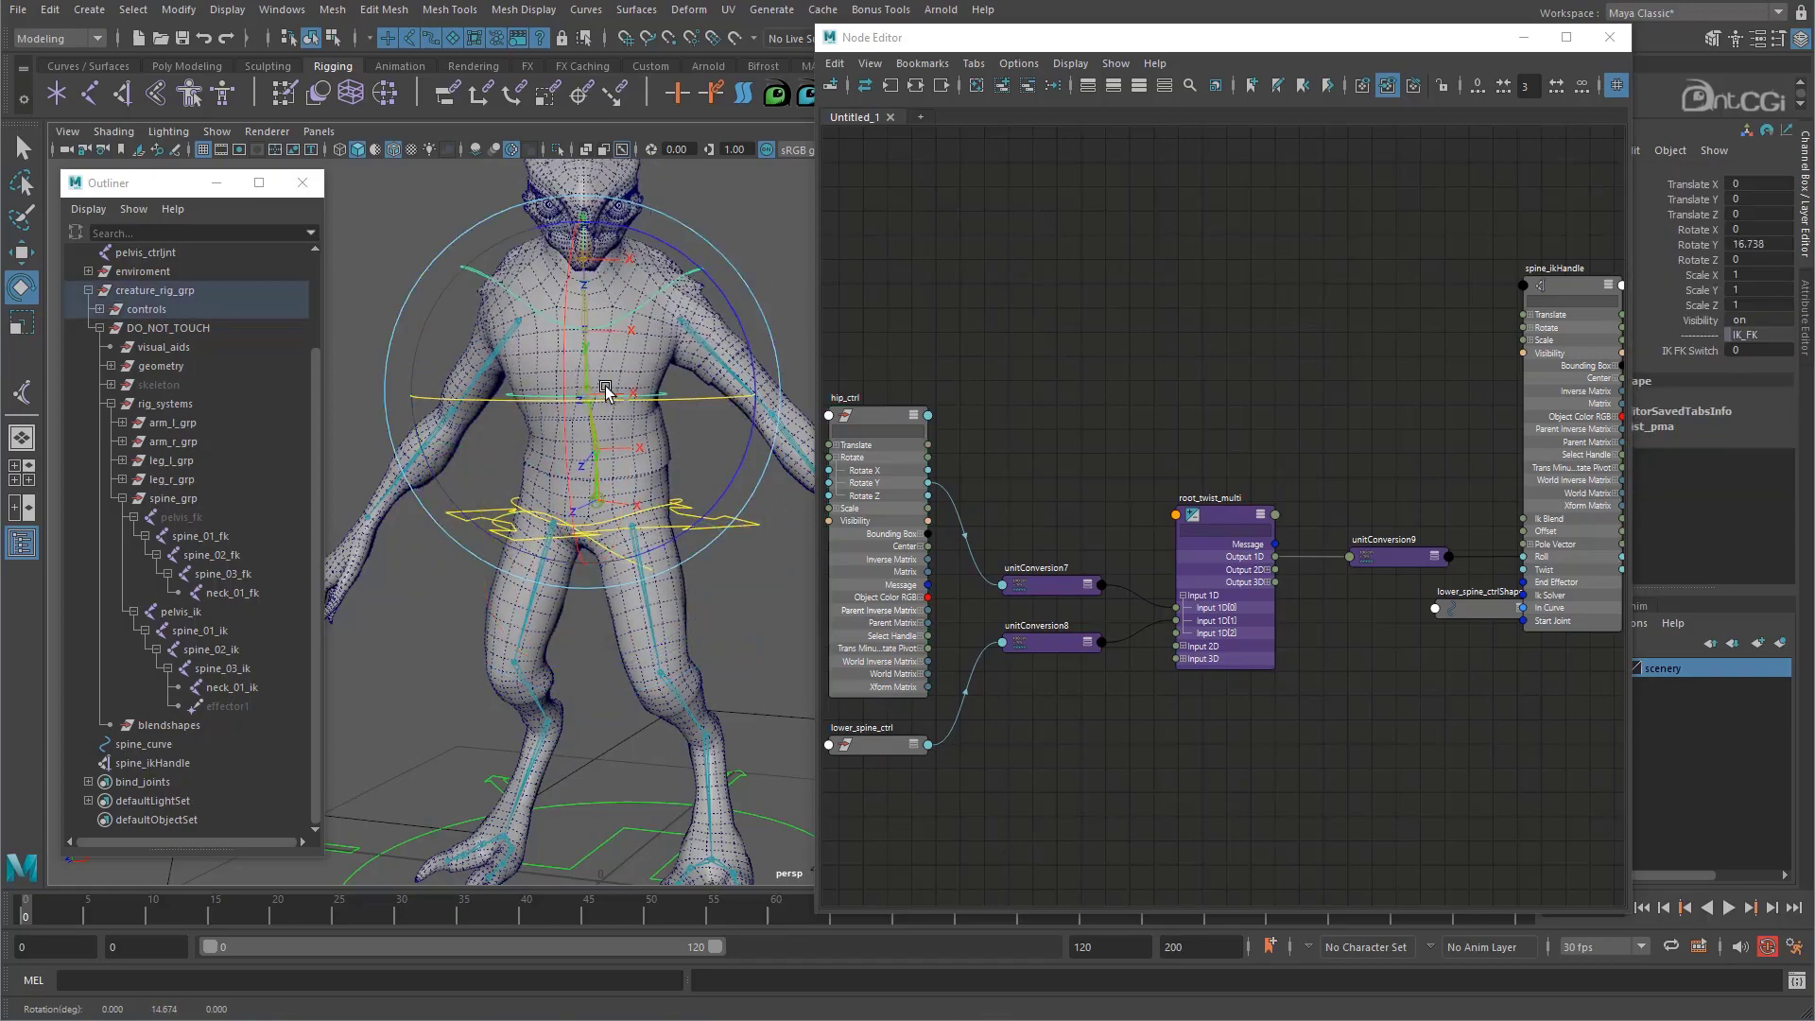
{"action": "left_click", "coordinate": [701, 276]}
{"action": "left_click", "coordinate": [704, 269]}
{"action": "left_click_drag", "start_coordinate": [673, 312], "coordinate": [668, 311]}
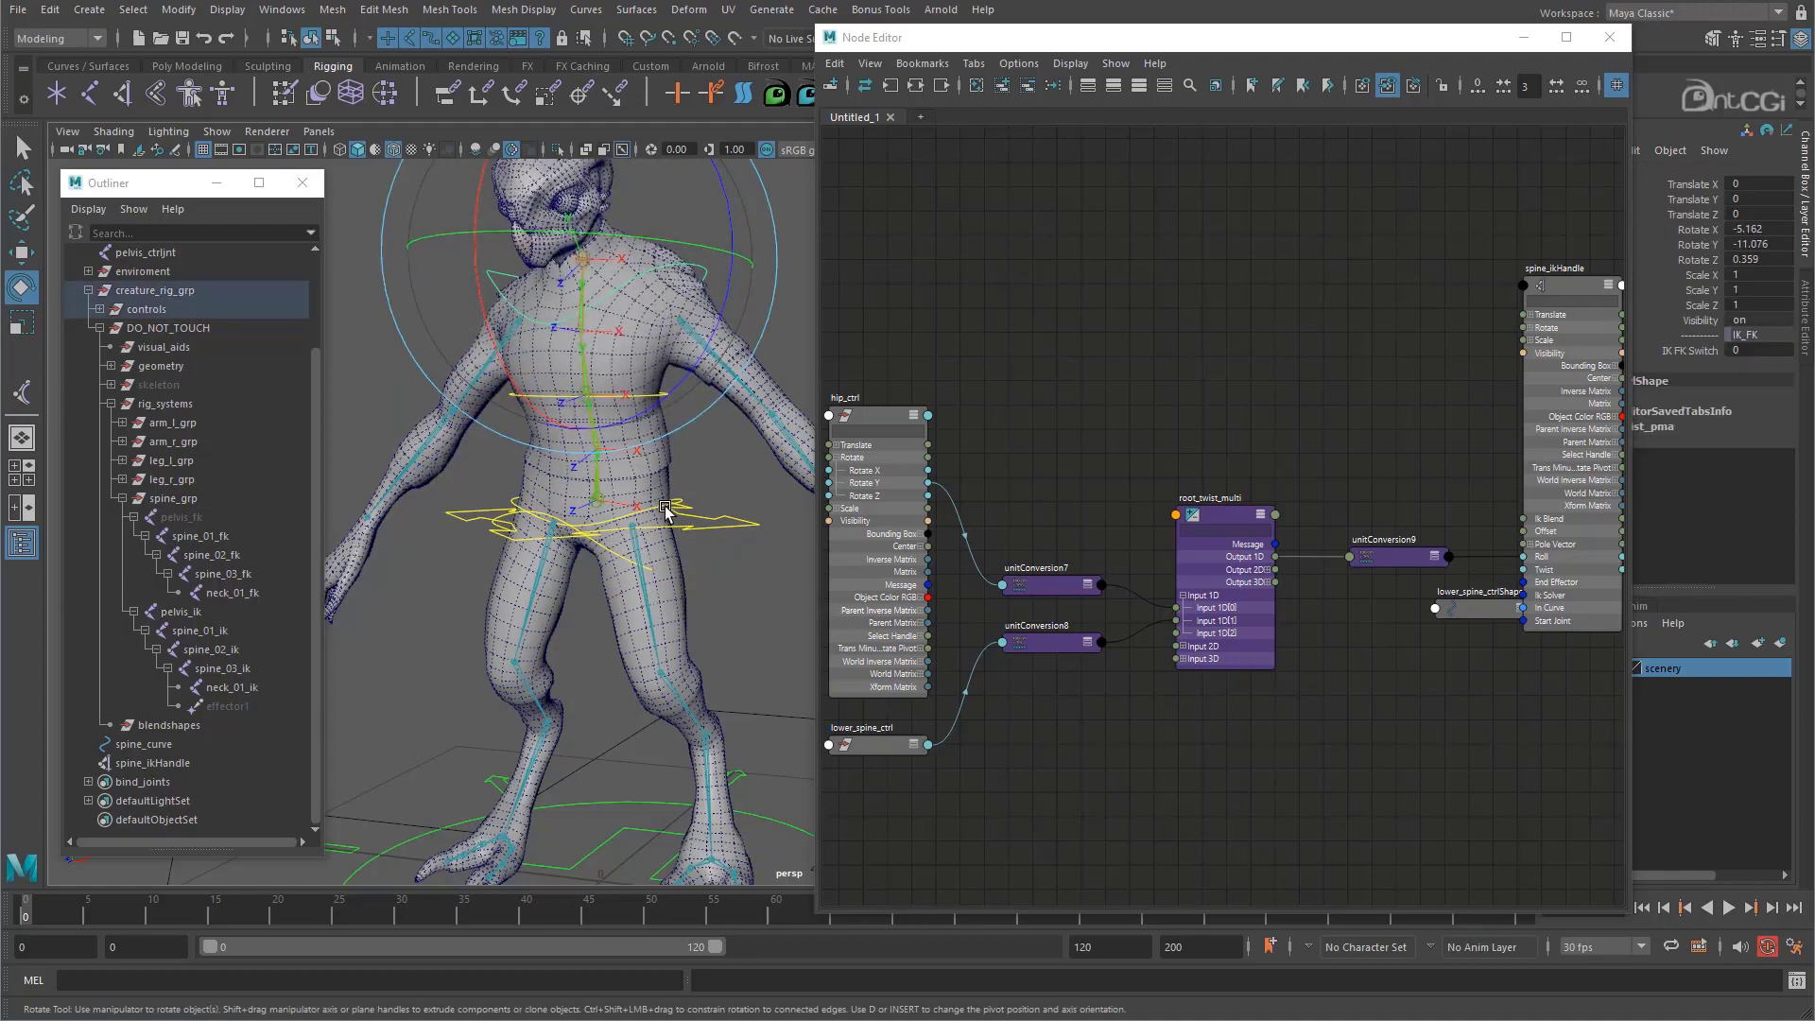
{"action": "left_click", "coordinate": [668, 518]}
{"action": "left_click_drag", "start_coordinate": [669, 518], "coordinate": [544, 482]}
Close the Node Editor and set the rotations of the hip, lower spine, chest and shoulder controls to 0
{"action": "left_click", "coordinate": [1609, 38]}
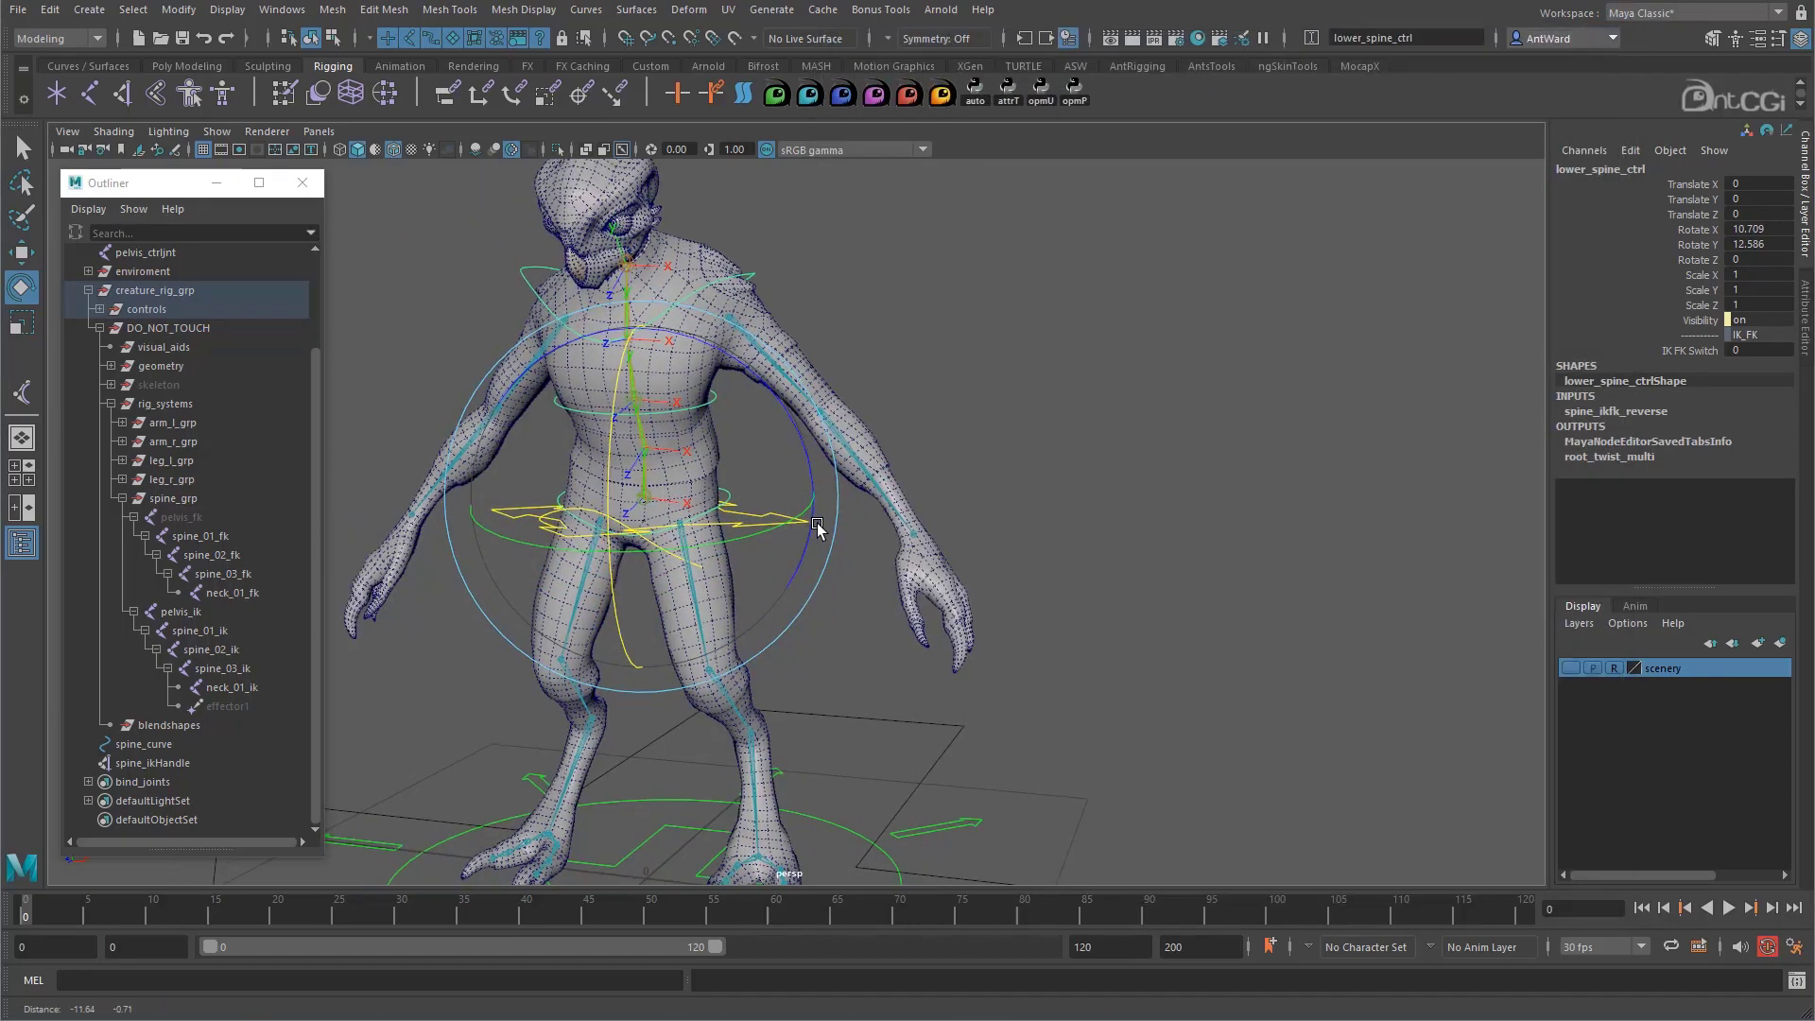
{"action": "left_click", "coordinate": [815, 579]}
{"action": "key", "text": "w"}
{"action": "mouse_move", "coordinate": [815, 582]}
{"action": "left_mouse_down", "text": "alt"}
{"action": "mouse_move", "coordinate": [863, 592]}
{"action": "mouse_move", "coordinate": [815, 581]}
{"action": "left_mouse_up", "text": "alt"}
{"action": "right_click_drag", "start_coordinate": [815, 582], "coordinate": [907, 577], "text": "alt"}
{"action": "left_click", "coordinate": [931, 551], "text": "shift"}
{"action": "left_click", "coordinate": [920, 385], "text": "shift"}
{"action": "left_click", "coordinate": [931, 189], "text": "shift"}
{"action": "left_click_drag", "start_coordinate": [1753, 230], "coordinate": [1752, 259]}
{"action": "type", "text": "0"}
{"action": "key", "text": "Return"}
{"action": "right_click_drag", "start_coordinate": [1049, 444], "coordinate": [939, 485], "text": "alt"}
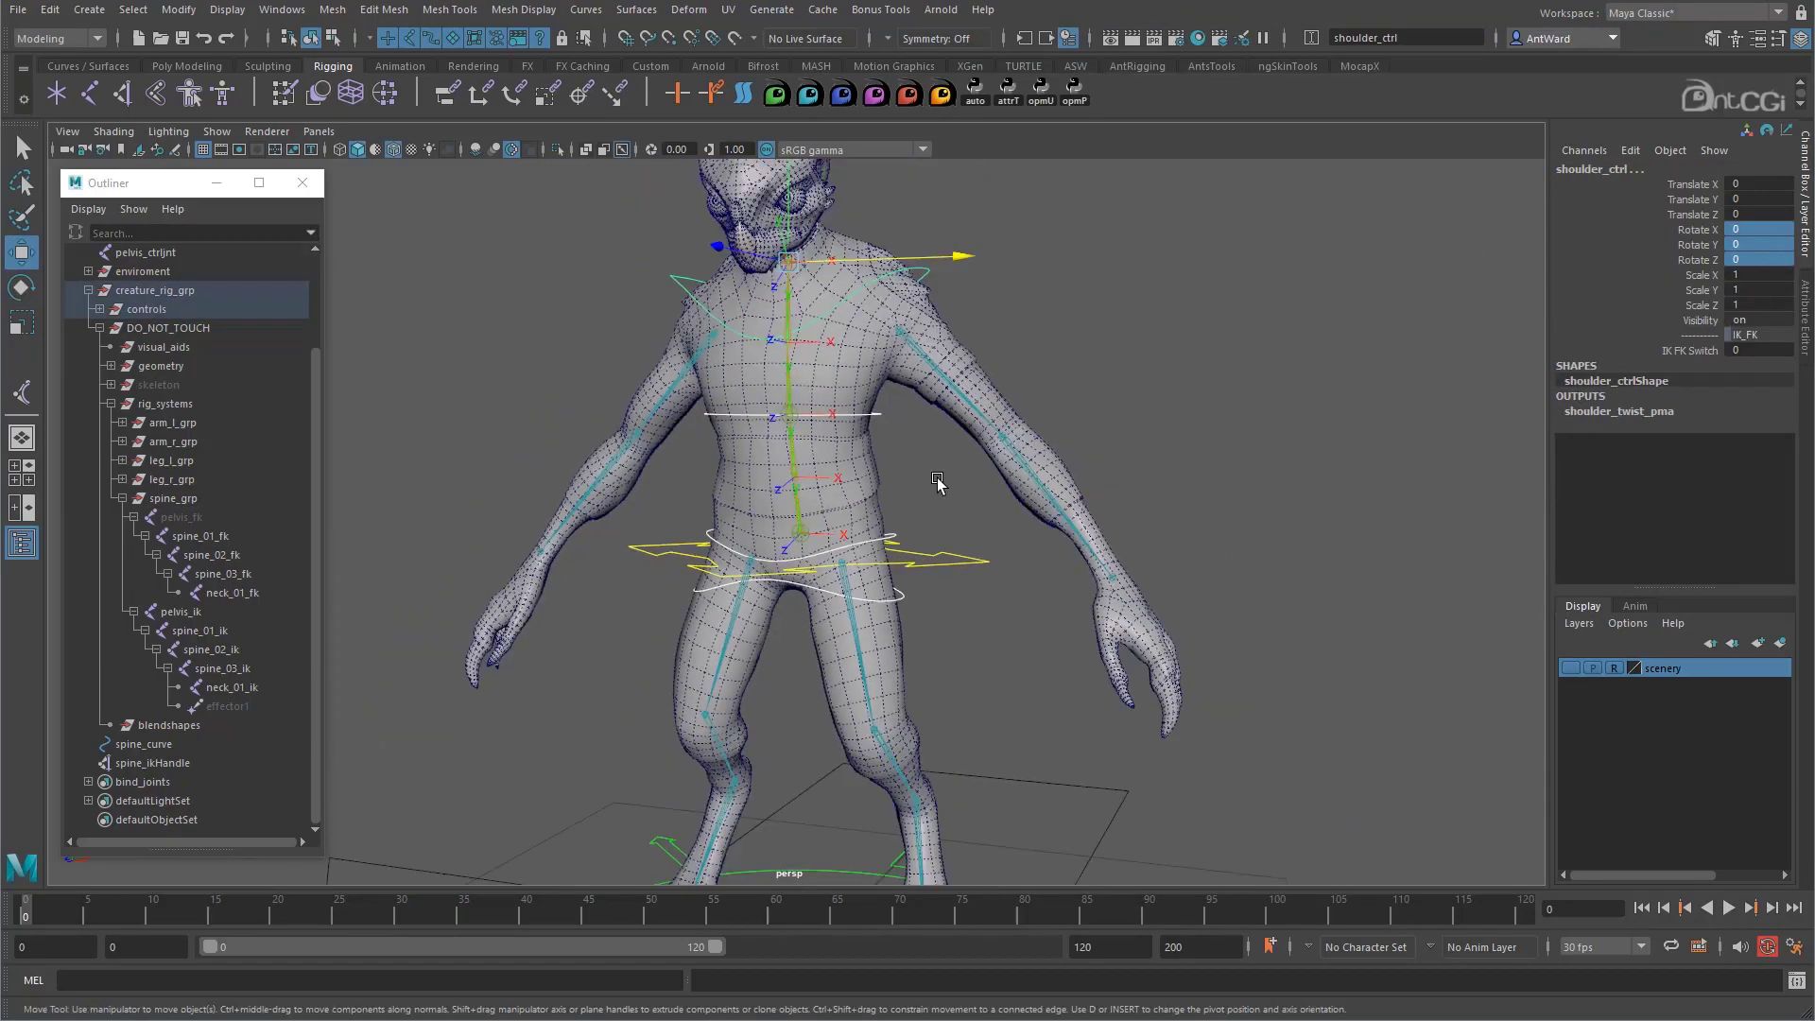
Test cog_ctrl by moving it and rotating it, undoing each change
{"action": "middle_click_drag", "start_coordinate": [939, 485], "coordinate": [945, 605], "text": "alt"}
{"action": "left_click", "coordinate": [954, 683]}
{"action": "left_click_drag", "start_coordinate": [809, 641], "coordinate": [801, 592]}
{"action": "key", "text": "ctrl+z"}
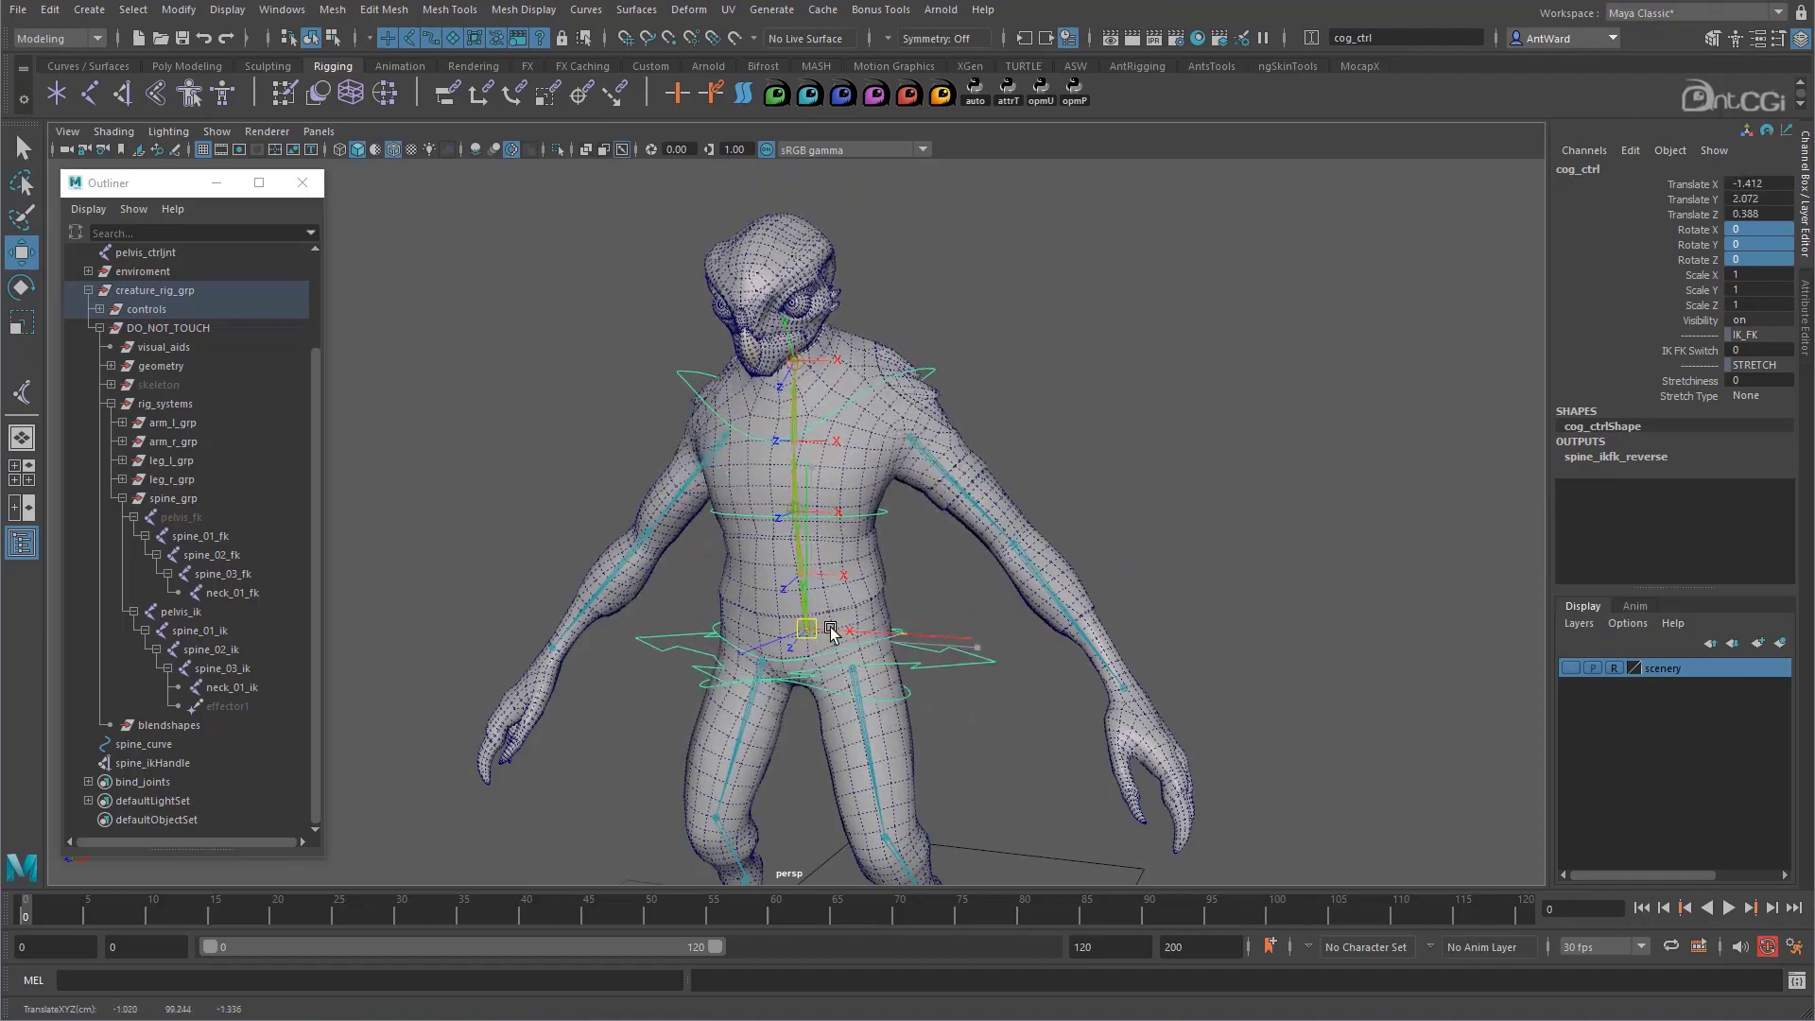
{"action": "key", "text": "e"}
{"action": "mouse_move", "coordinate": [842, 696]}
{"action": "left_mouse_down"}
{"action": "mouse_move", "coordinate": [868, 747]}
{"action": "mouse_move", "coordinate": [892, 719]}
{"action": "mouse_move", "coordinate": [778, 640]}
{"action": "mouse_move", "coordinate": [778, 689]}
{"action": "mouse_move", "coordinate": [854, 692]}
{"action": "left_mouse_up"}
{"action": "key", "text": "ctrl+z"}
Test the hip control and lower_spine_ctrl, rotating the latter to about -8.8 degrees in Y, and undo the changes
{"action": "left_click", "coordinate": [1351, 588]}
{"action": "left_click", "coordinate": [915, 704]}
{"action": "key", "text": "ctrl+z"}
{"action": "key", "text": "ctrl+z"}
{"action": "left_click", "coordinate": [864, 654]}
{"action": "left_click_drag", "start_coordinate": [753, 571], "coordinate": [735, 627]}
{"action": "left_click_drag", "start_coordinate": [735, 627], "coordinate": [864, 682], "text": "alt"}
{"action": "key", "text": "ctrl+z"}
{"action": "key", "text": "ctrl+z"}
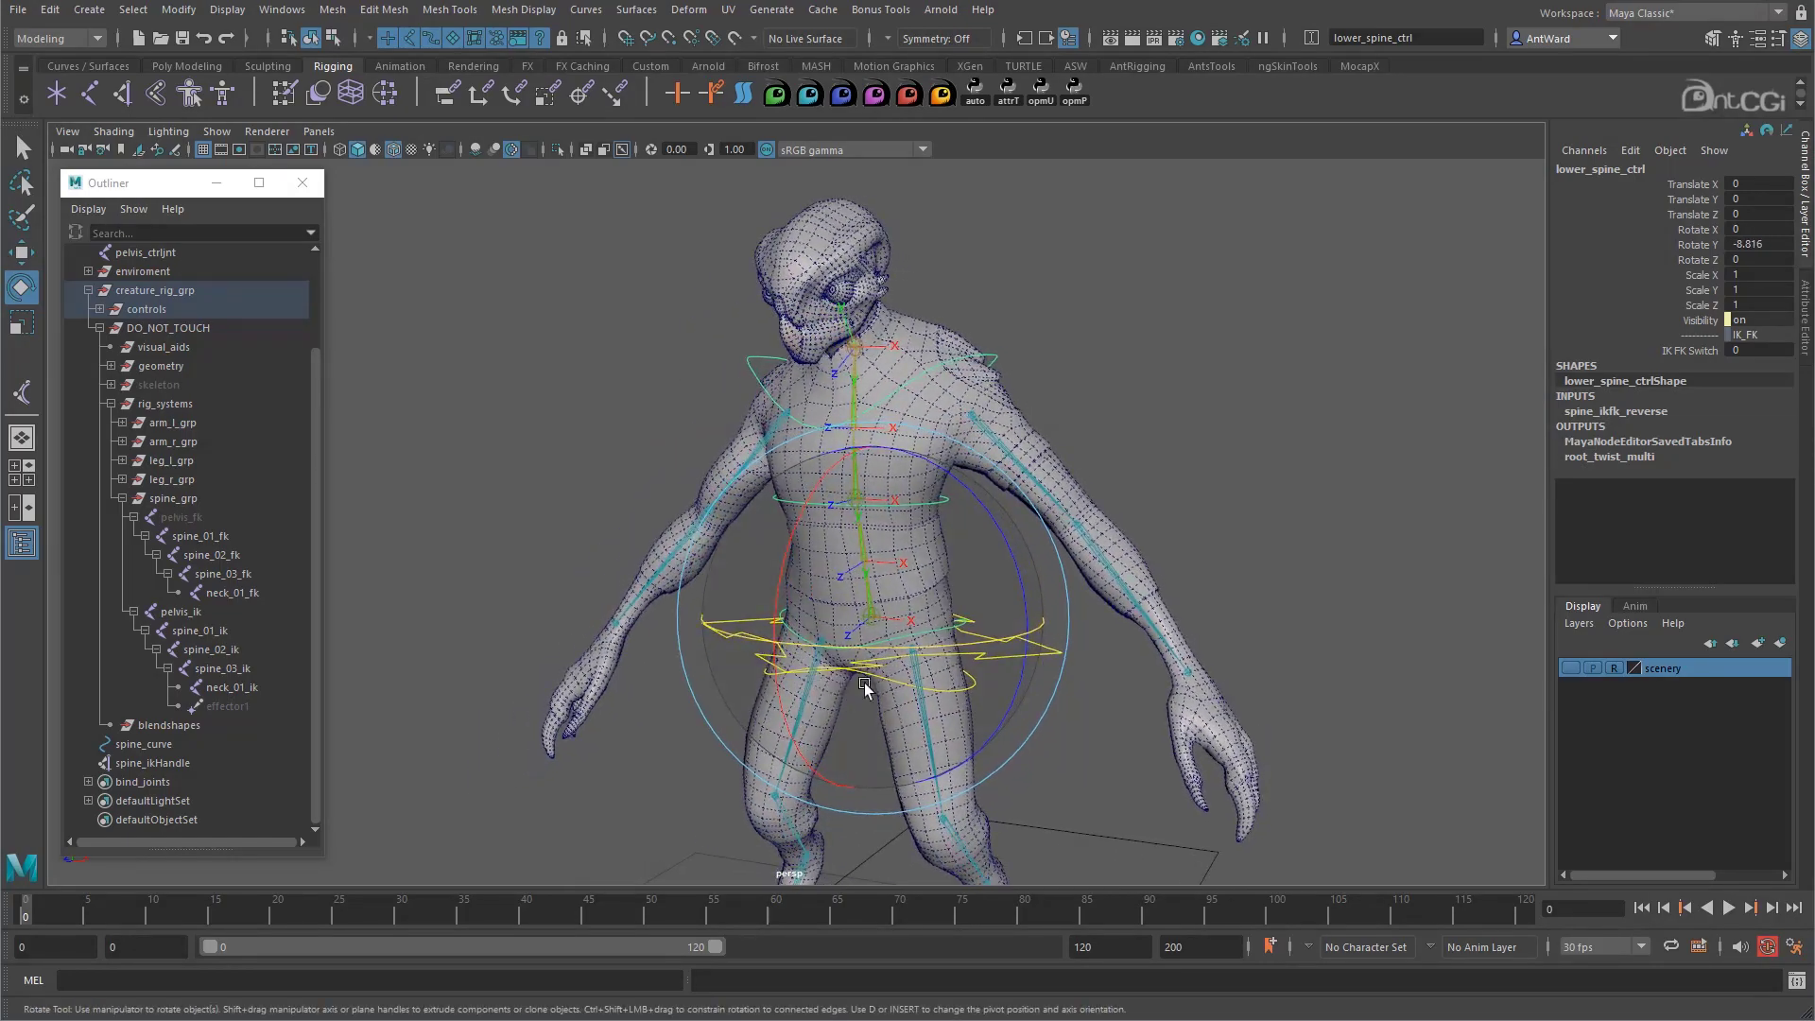
{"action": "middle_click_drag", "start_coordinate": [847, 603], "coordinate": [797, 616], "text": "alt"}
{"action": "key", "text": "ctrl+z"}
Test the upper spine by rotating the chest and shoulder controls
{"action": "left_click", "coordinate": [912, 511]}
{"action": "left_click", "coordinate": [904, 510]}
{"action": "left_click_drag", "start_coordinate": [857, 526], "coordinate": [903, 520]}
{"action": "left_click_drag", "start_coordinate": [795, 395], "coordinate": [792, 439]}
{"action": "left_click", "coordinate": [1160, 383]}
{"action": "left_click", "coordinate": [952, 363]}
Test how the upper body follows by moving the shoulder control
{"action": "left_click_drag", "start_coordinate": [889, 402], "coordinate": [918, 489], "text": "alt"}
{"action": "key", "text": "w"}
{"action": "mouse_move", "coordinate": [866, 368]}
{"action": "left_mouse_down"}
{"action": "mouse_move", "coordinate": [813, 369]}
{"action": "mouse_move", "coordinate": [855, 366]}
{"action": "left_mouse_up"}
{"action": "left_click_drag", "start_coordinate": [851, 416], "coordinate": [627, 472], "text": "alt"}
{"action": "mouse_move", "coordinate": [726, 362]}
{"action": "left_mouse_down"}
{"action": "mouse_move", "coordinate": [689, 368]}
{"action": "mouse_move", "coordinate": [737, 363]}
{"action": "left_mouse_up"}
{"action": "left_click", "coordinate": [688, 519]}
{"action": "left_click_drag", "start_coordinate": [687, 519], "coordinate": [948, 685], "text": "alt"}
Test hip_ctrl by moving it, and undo the move
{"action": "left_click", "coordinate": [791, 677]}
{"action": "key", "text": "ctrl+z"}
{"action": "left_click", "coordinate": [940, 677]}
{"action": "mouse_move", "coordinate": [837, 625]}
{"action": "left_mouse_down"}
{"action": "mouse_move", "coordinate": [855, 626]}
{"action": "mouse_move", "coordinate": [795, 616]}
{"action": "mouse_move", "coordinate": [843, 617]}
{"action": "left_mouse_up"}
{"action": "key", "text": "ctrl+z"}
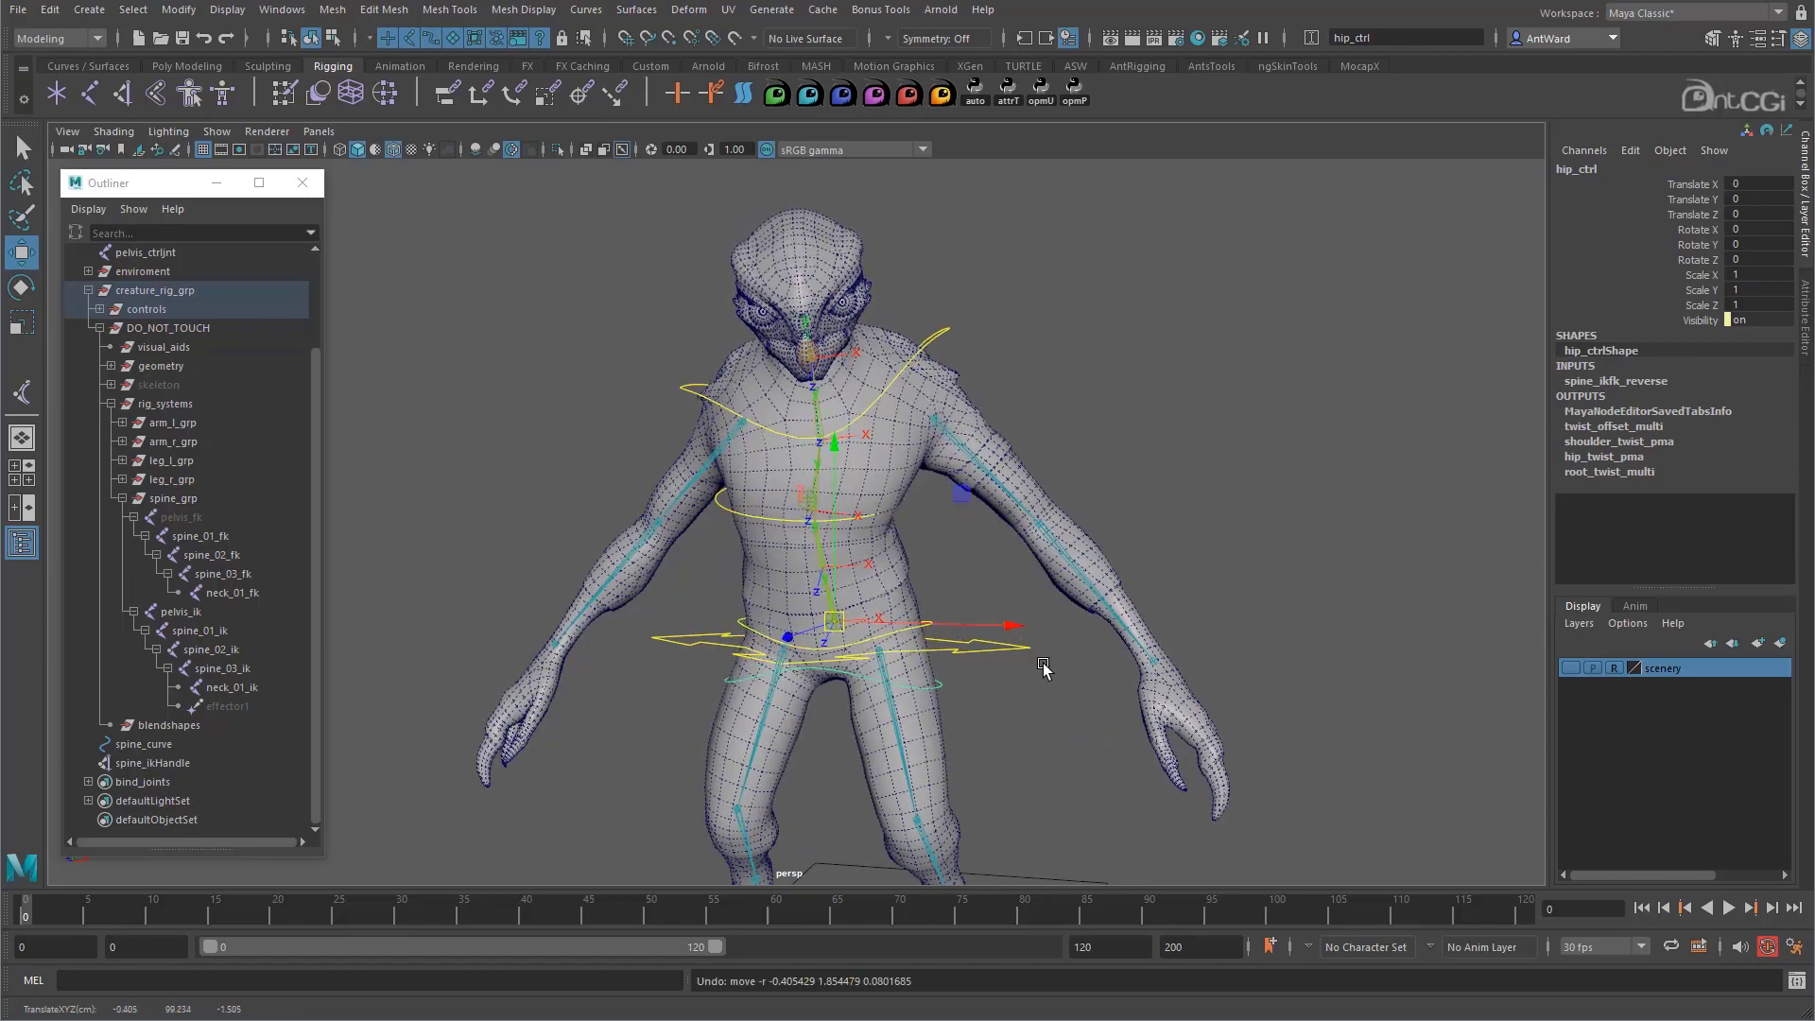
Set cog_ctrl's IK FK Switch to 1
{"action": "left_click_drag", "start_coordinate": [1044, 667], "coordinate": [993, 659], "text": "alt"}
{"action": "left_click", "coordinate": [993, 654]}
{"action": "left_click", "coordinate": [1702, 351]}
{"action": "middle_click_drag", "start_coordinate": [1215, 413], "coordinate": [1323, 413]}
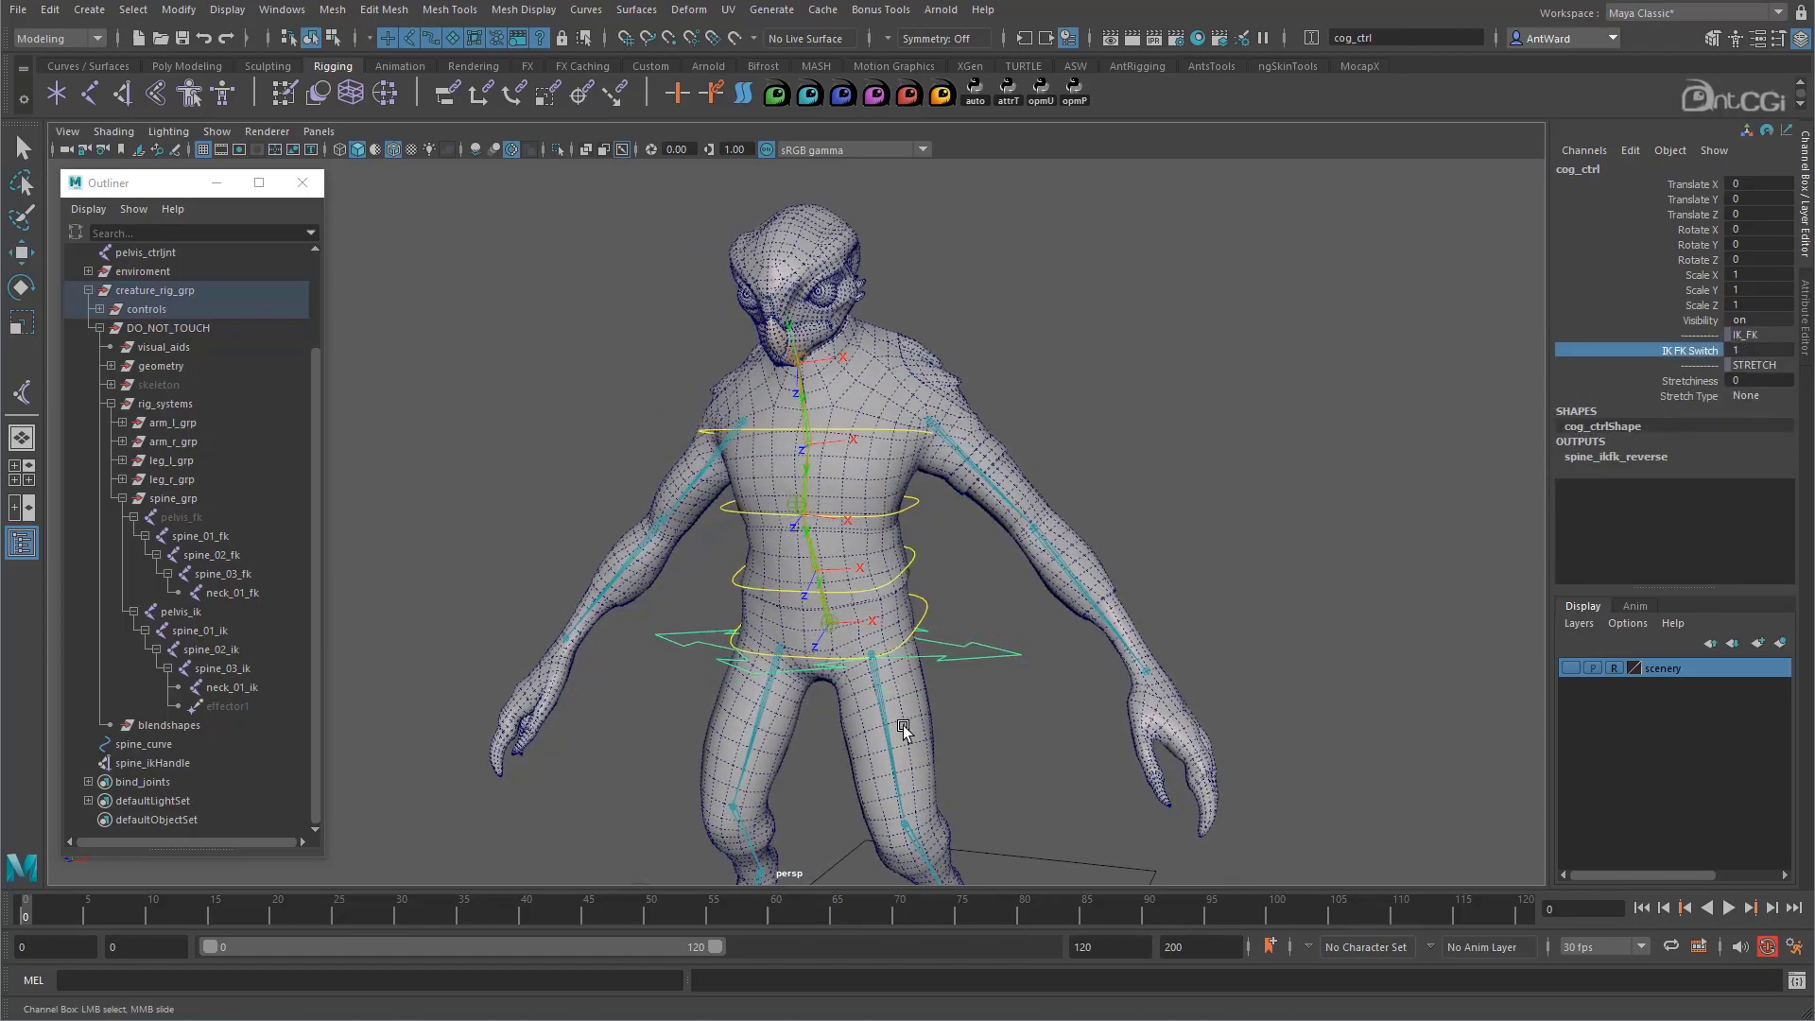
Test the FK spine by rotating all its FK controls together in several directions, undoing each rotation
{"action": "left_click_drag", "start_coordinate": [904, 729], "coordinate": [877, 733], "text": "alt"}
{"action": "left_click", "coordinate": [923, 605]}
{"action": "left_click", "coordinate": [912, 557], "text": "shift"}
{"action": "left_click", "coordinate": [912, 507], "text": "shift"}
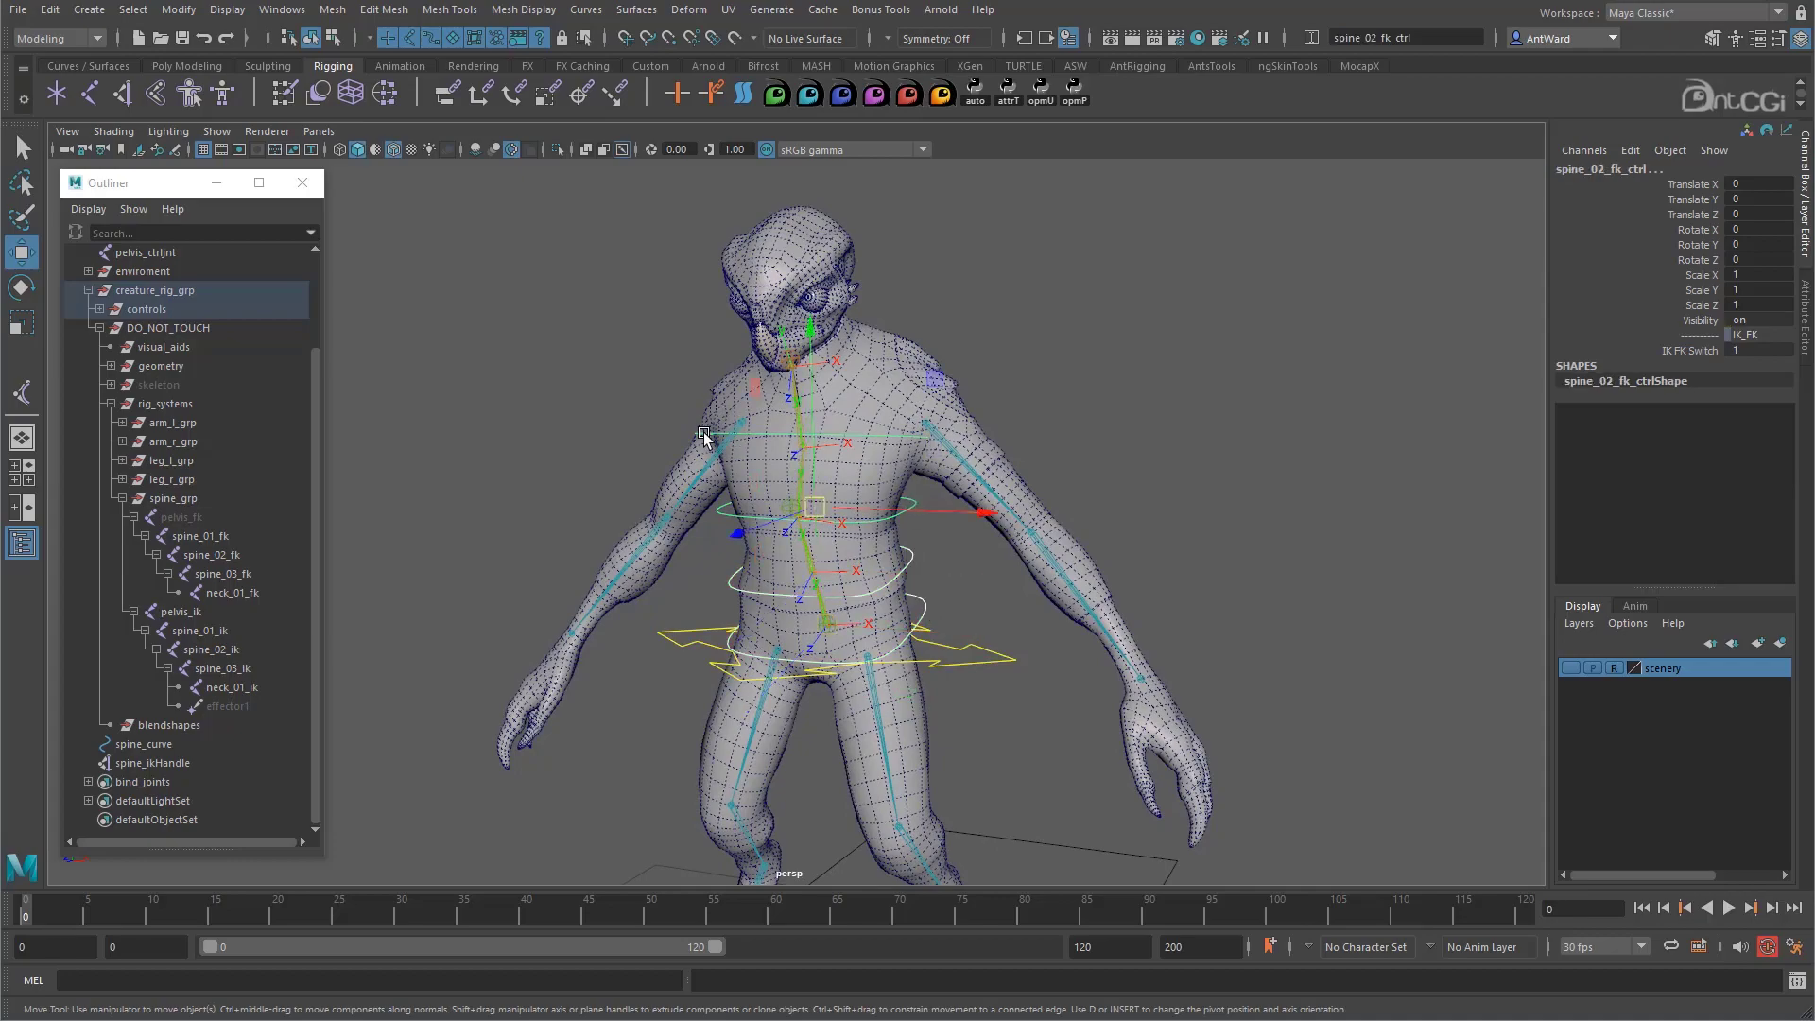
{"action": "left_click", "coordinate": [705, 435], "text": "shift"}
{"action": "key", "text": "e"}
{"action": "left_click_drag", "start_coordinate": [737, 431], "coordinate": [746, 388]}
{"action": "key", "text": "ctrl+z"}
{"action": "left_click_drag", "start_coordinate": [953, 526], "coordinate": [973, 473]}
{"action": "key", "text": "ctrl+z"}
{"action": "left_click_drag", "start_coordinate": [868, 505], "coordinate": [834, 485]}
{"action": "key", "text": "ctrl+z"}
Set cog_ctrl's IK FK Switch to 0
{"action": "left_click", "coordinate": [1002, 651]}
{"action": "left_click", "coordinate": [1707, 353]}
{"action": "middle_click_drag", "start_coordinate": [1216, 453], "coordinate": [1134, 438]}
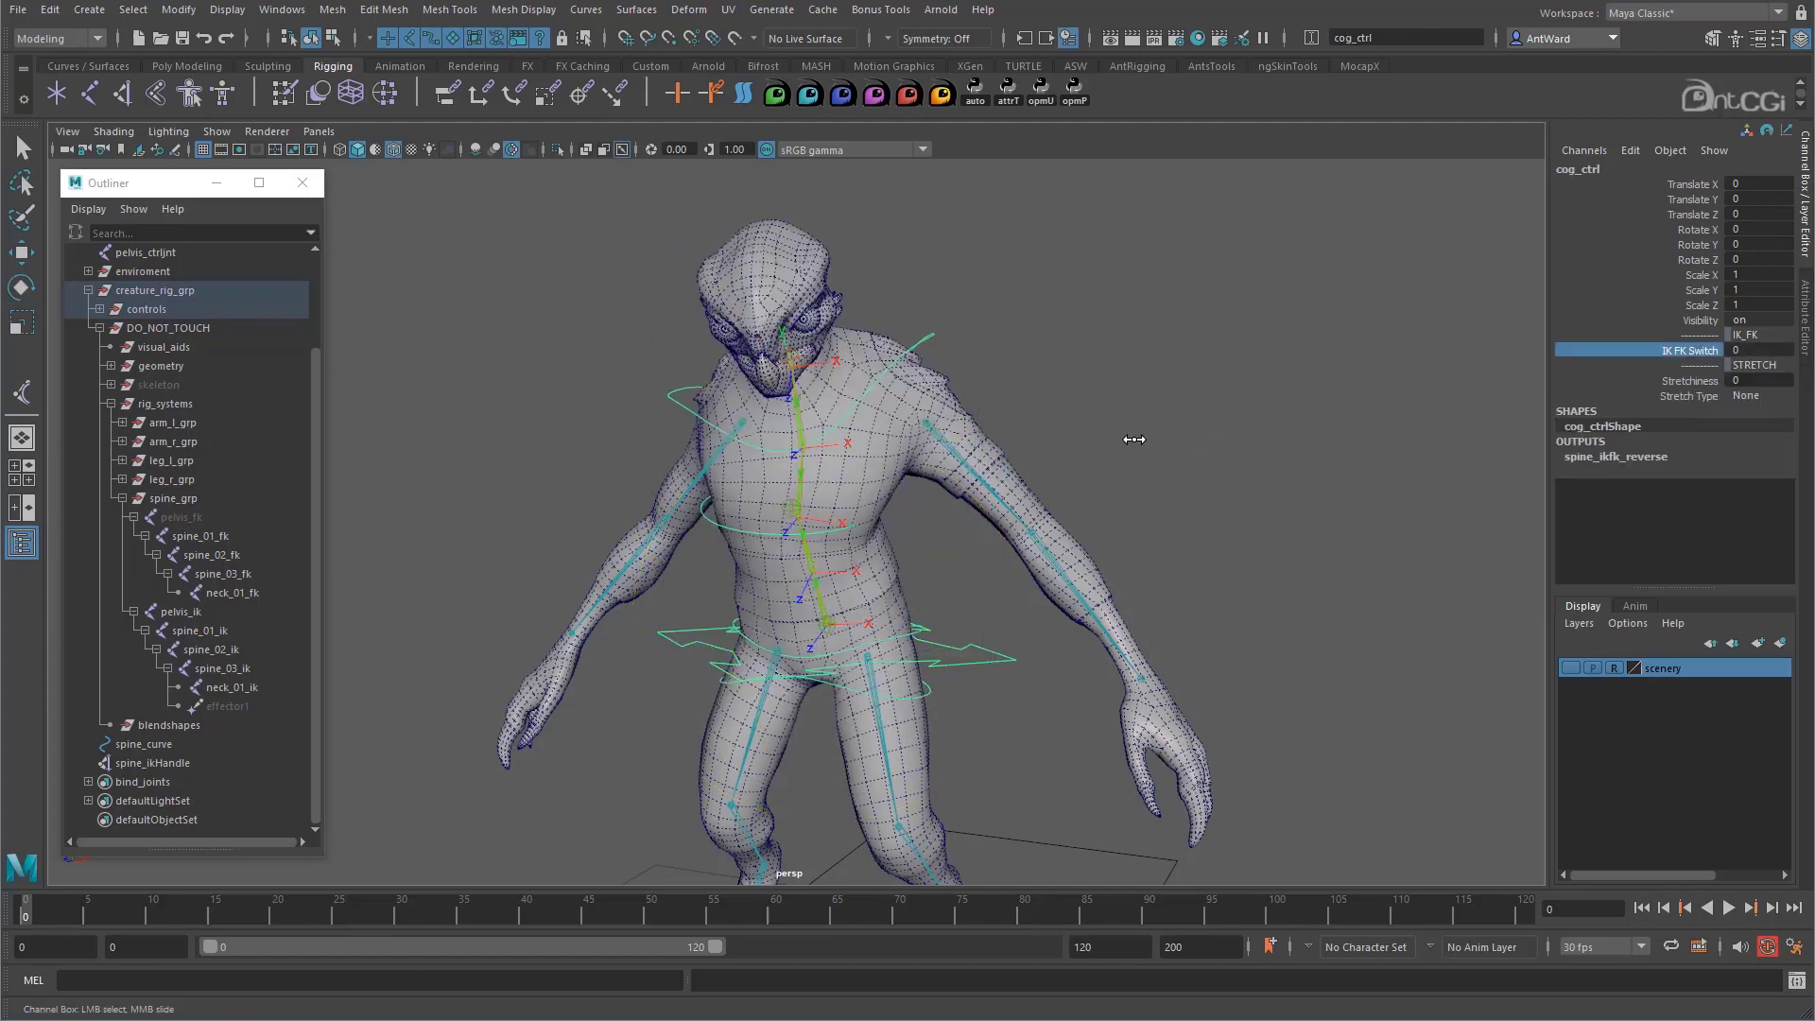
Reset the rotations of the chest, shoulder and lower spine controls to 0
{"action": "left_click_drag", "start_coordinate": [1125, 439], "coordinate": [1172, 444], "text": "alt"}
{"action": "left_click", "coordinate": [721, 513]}
{"action": "key", "text": "e"}
{"action": "left_click", "coordinate": [695, 404], "text": "shift"}
{"action": "key", "text": "ctrl+z"}
{"action": "left_click", "coordinate": [947, 337], "text": "shift"}
{"action": "key", "text": "w"}
{"action": "left_click", "coordinate": [728, 620]}
{"action": "left_click_drag", "start_coordinate": [1759, 229], "coordinate": [1758, 251]}
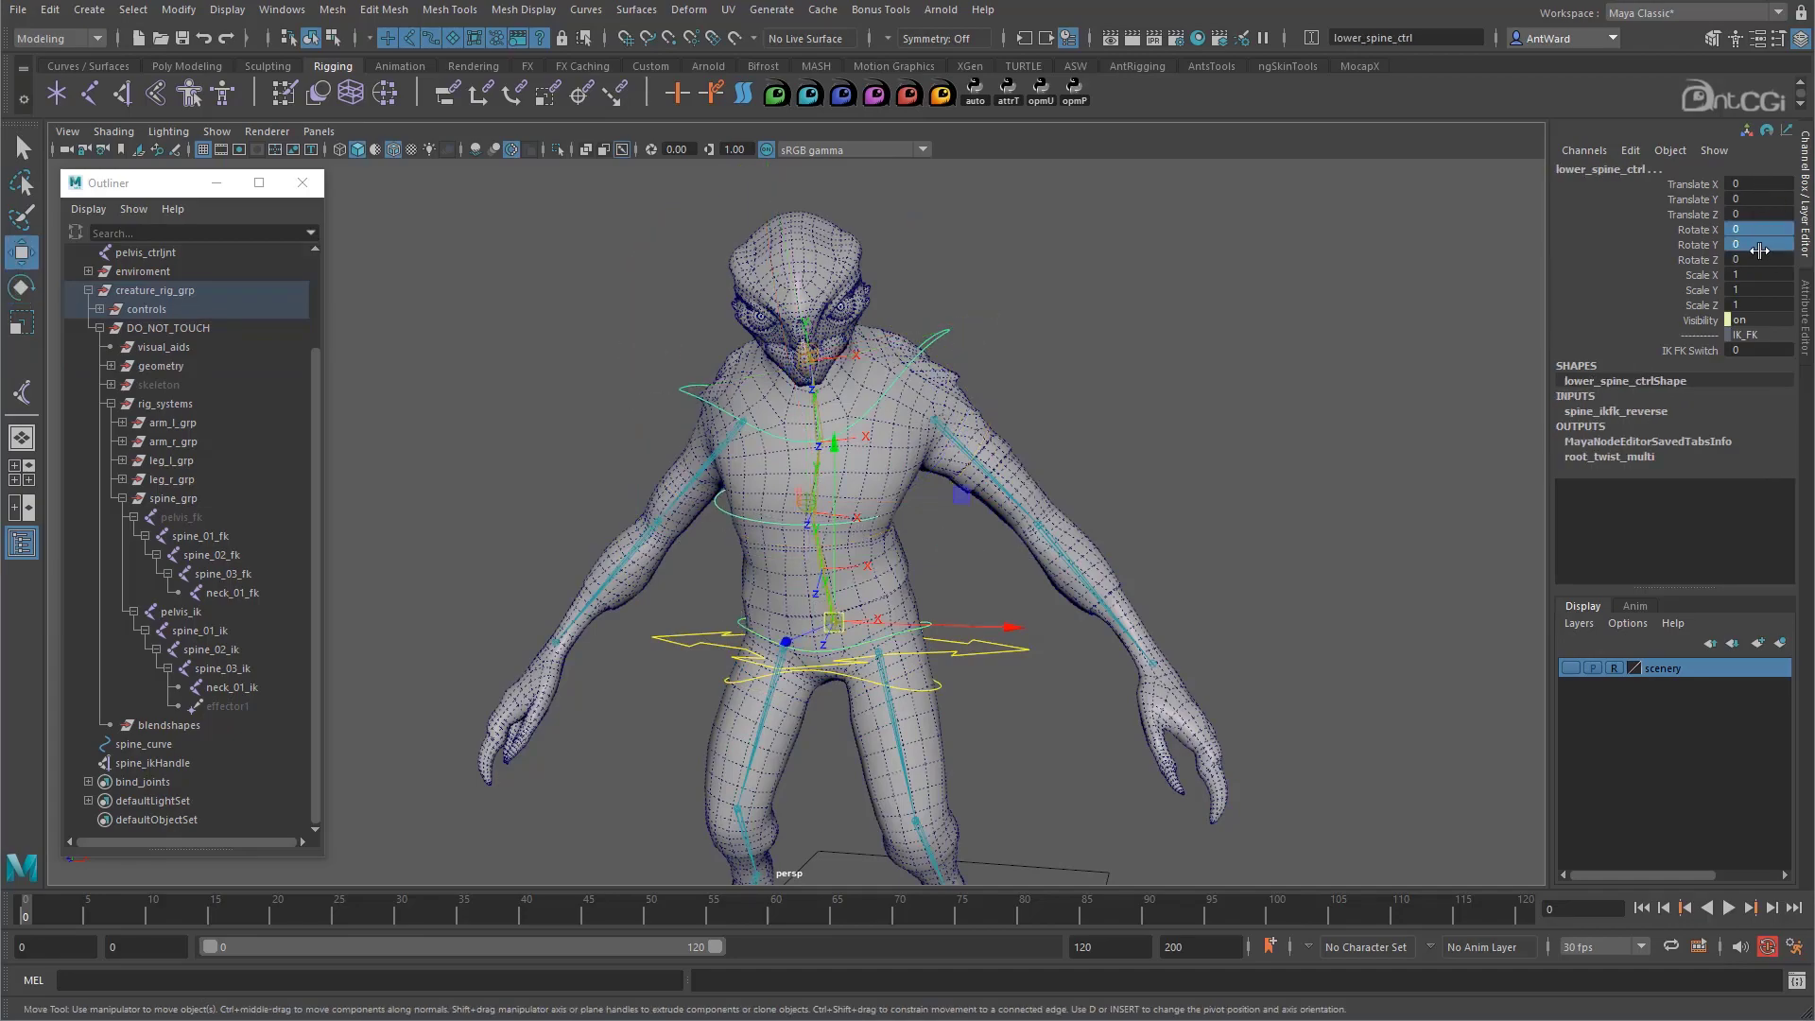
{"action": "key", "text": "Return"}
Zero the translation and rotation of cog_ctrl and the translation of the chest and shoulder controls
{"action": "left_click", "coordinate": [726, 685]}
{"action": "left_click_drag", "start_coordinate": [1750, 183], "coordinate": [1759, 255]}
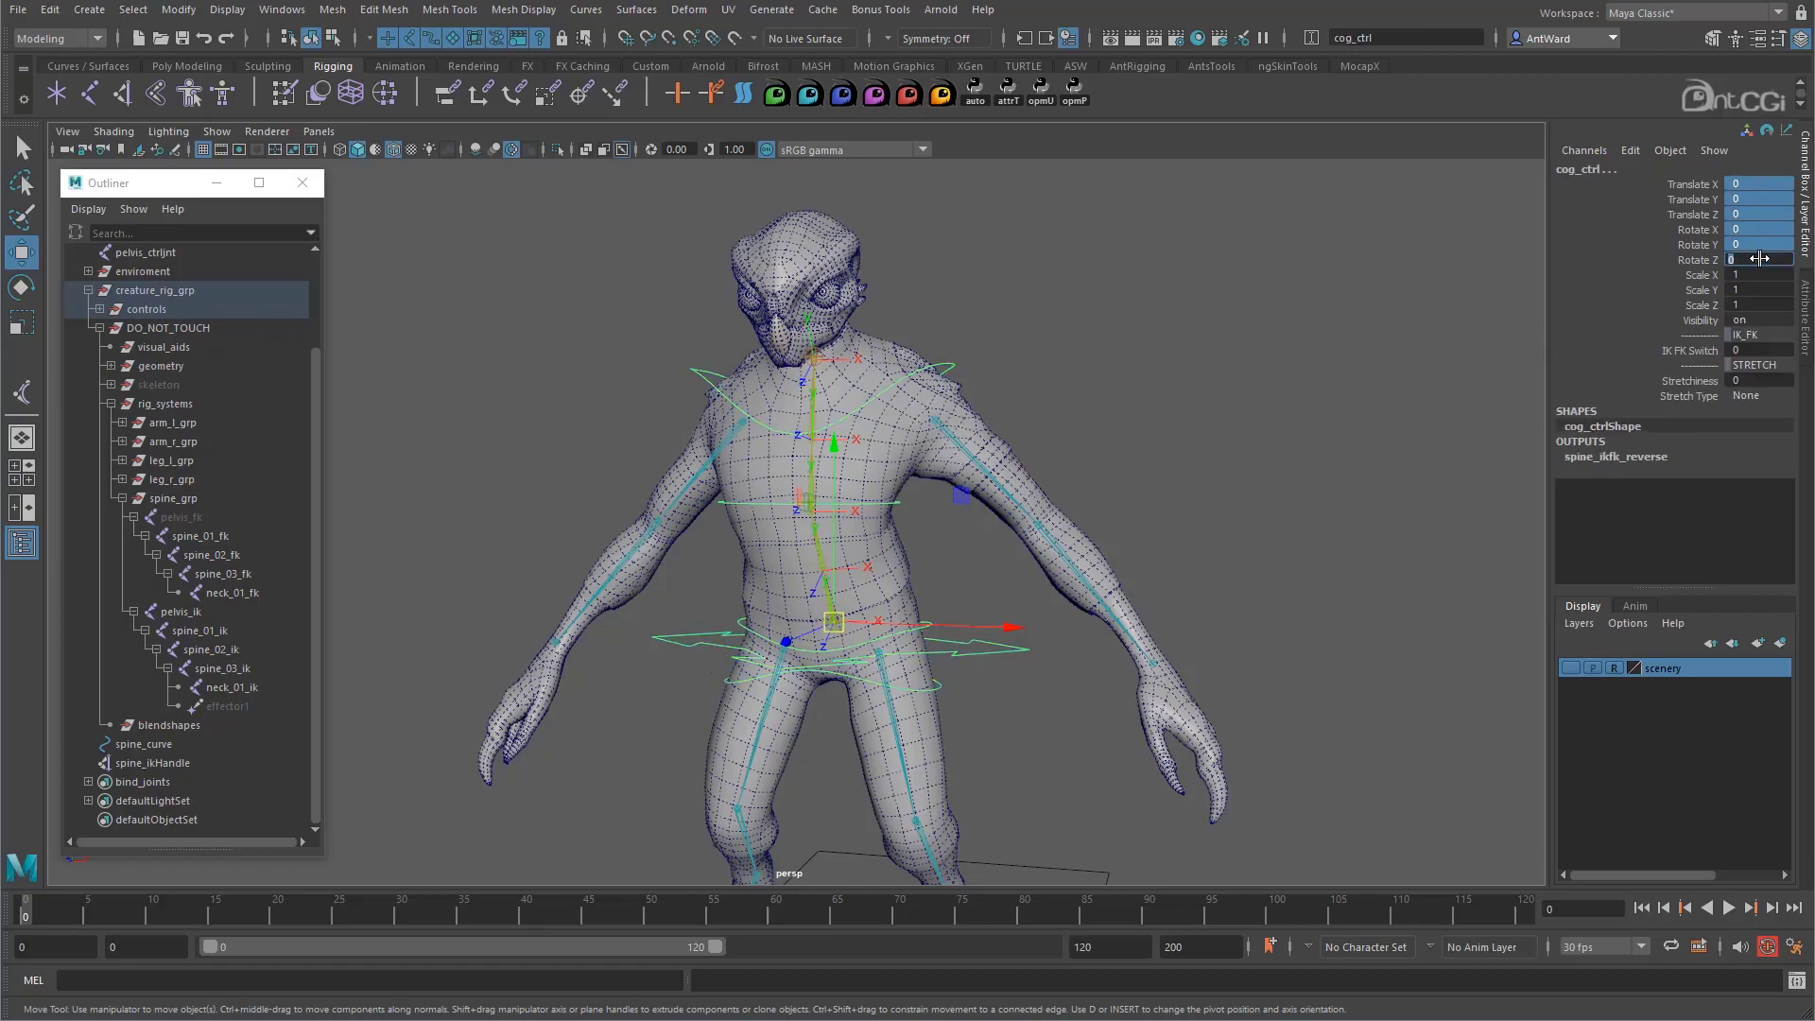
{"action": "left_click", "coordinate": [722, 503]}
{"action": "type", "text": "0"}
{"action": "key", "text": "Return"}
{"action": "left_click_drag", "start_coordinate": [1754, 185], "coordinate": [1756, 215]}
{"action": "left_click", "coordinate": [974, 365]}
{"action": "left_click", "coordinate": [972, 365]}
{"action": "type", "text": "0"}
{"action": "key", "text": "Return"}
Clear the selection and examine the creature in its neutral pose from several angles
{"action": "left_click_drag", "start_coordinate": [1035, 567], "coordinate": [945, 558], "text": "alt"}
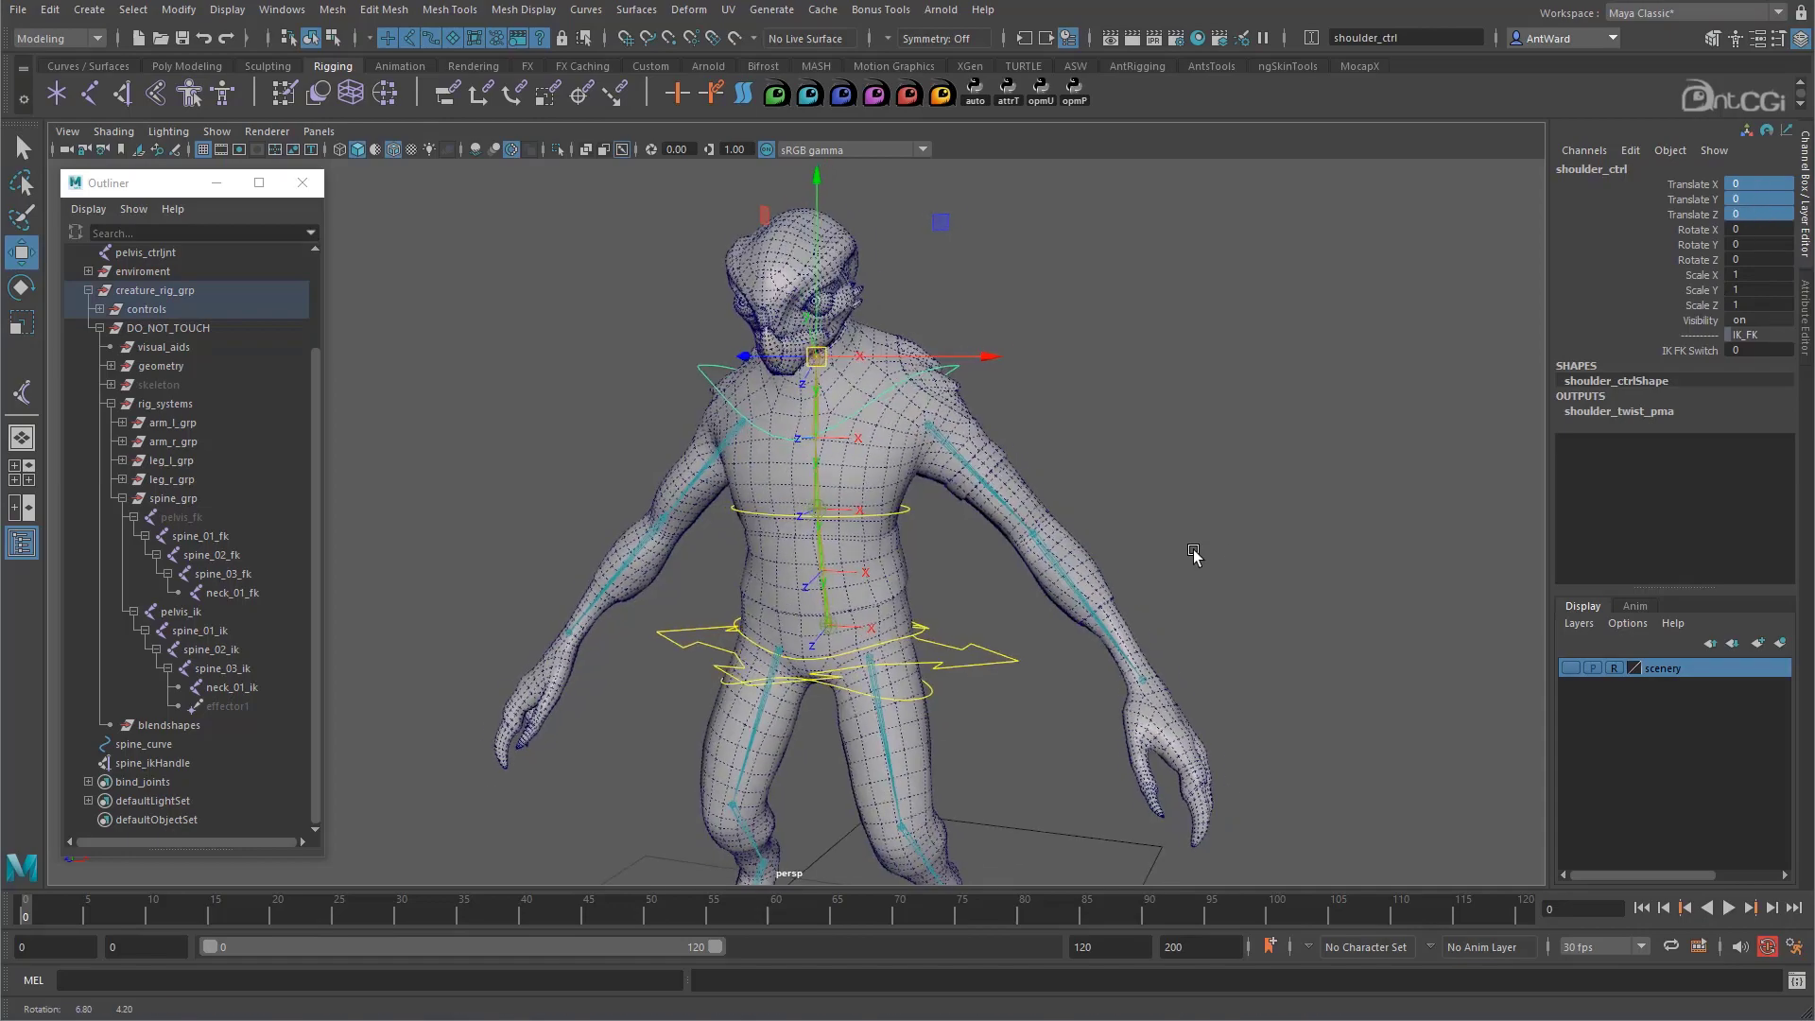
{"action": "right_click_drag", "start_coordinate": [1195, 555], "coordinate": [848, 581], "text": "alt"}
{"action": "middle_click_drag", "start_coordinate": [847, 581], "coordinate": [857, 482], "text": "alt"}
{"action": "left_click_drag", "start_coordinate": [857, 482], "coordinate": [667, 548], "text": "alt"}
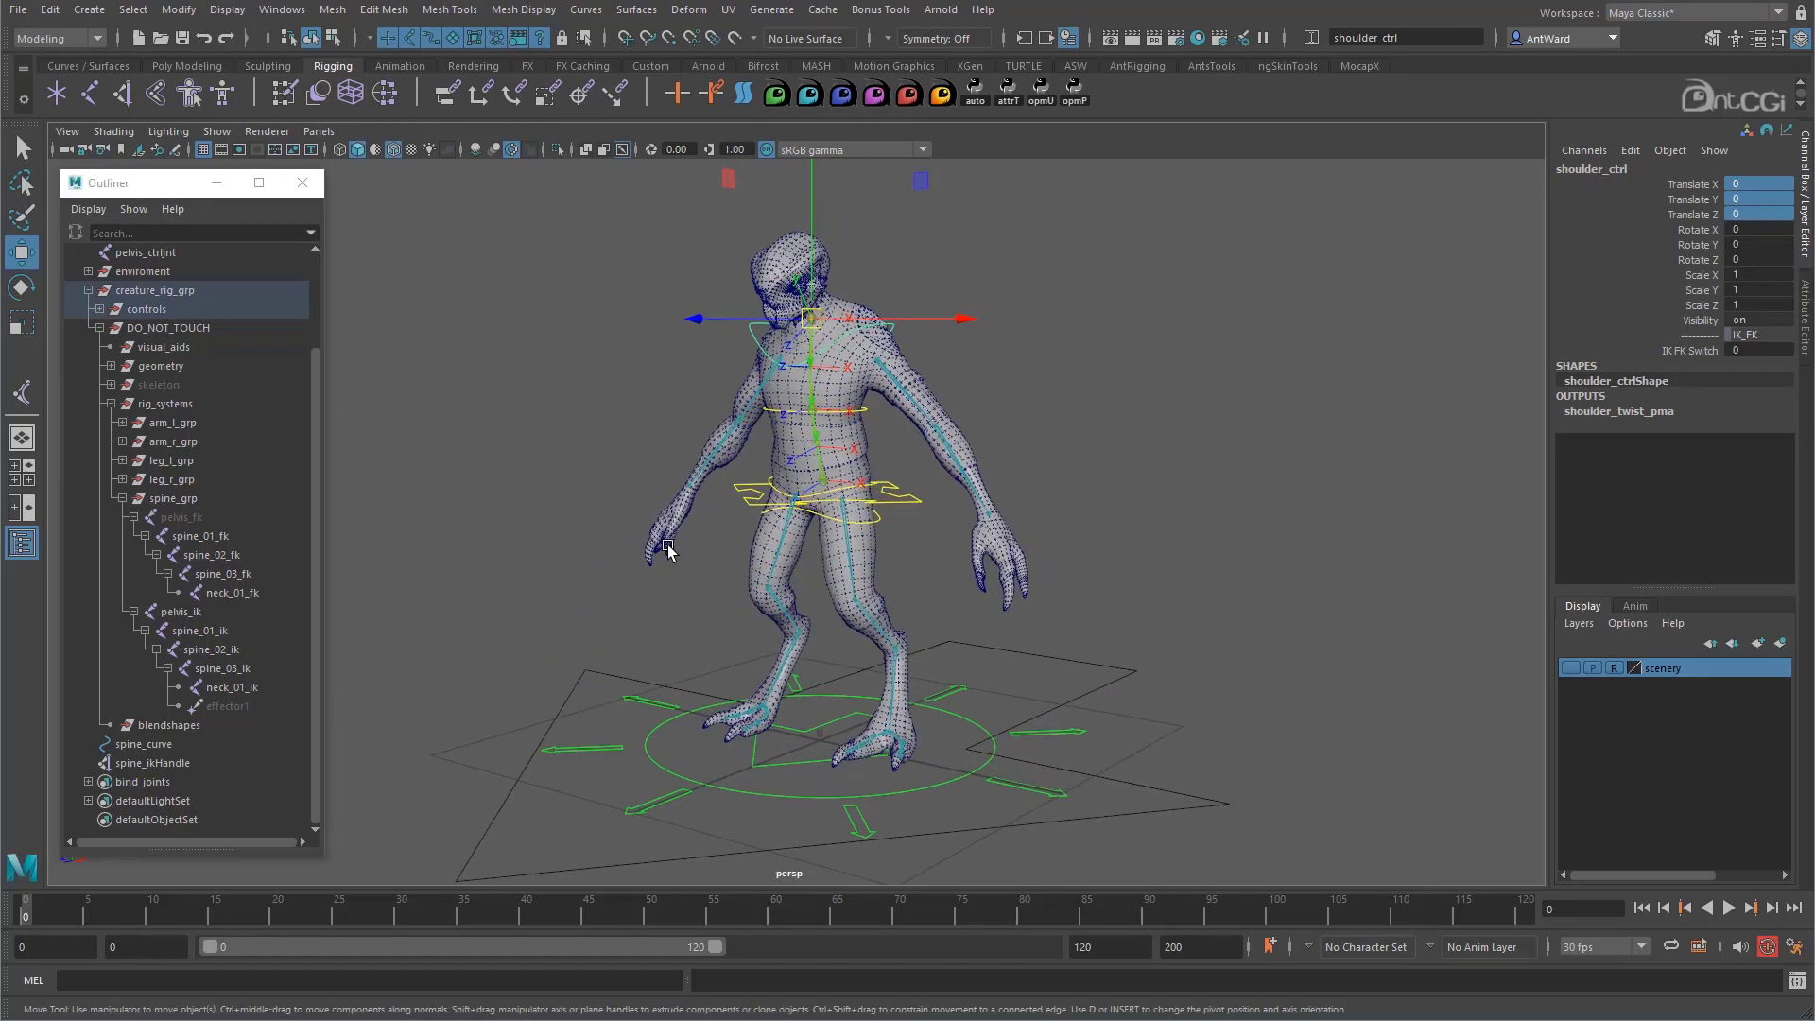
{"action": "left_click_drag", "start_coordinate": [879, 428], "coordinate": [864, 393], "text": "alt"}
{"action": "right_click_drag", "start_coordinate": [865, 392], "coordinate": [964, 413], "text": "alt"}
{"action": "left_click", "coordinate": [974, 413]}
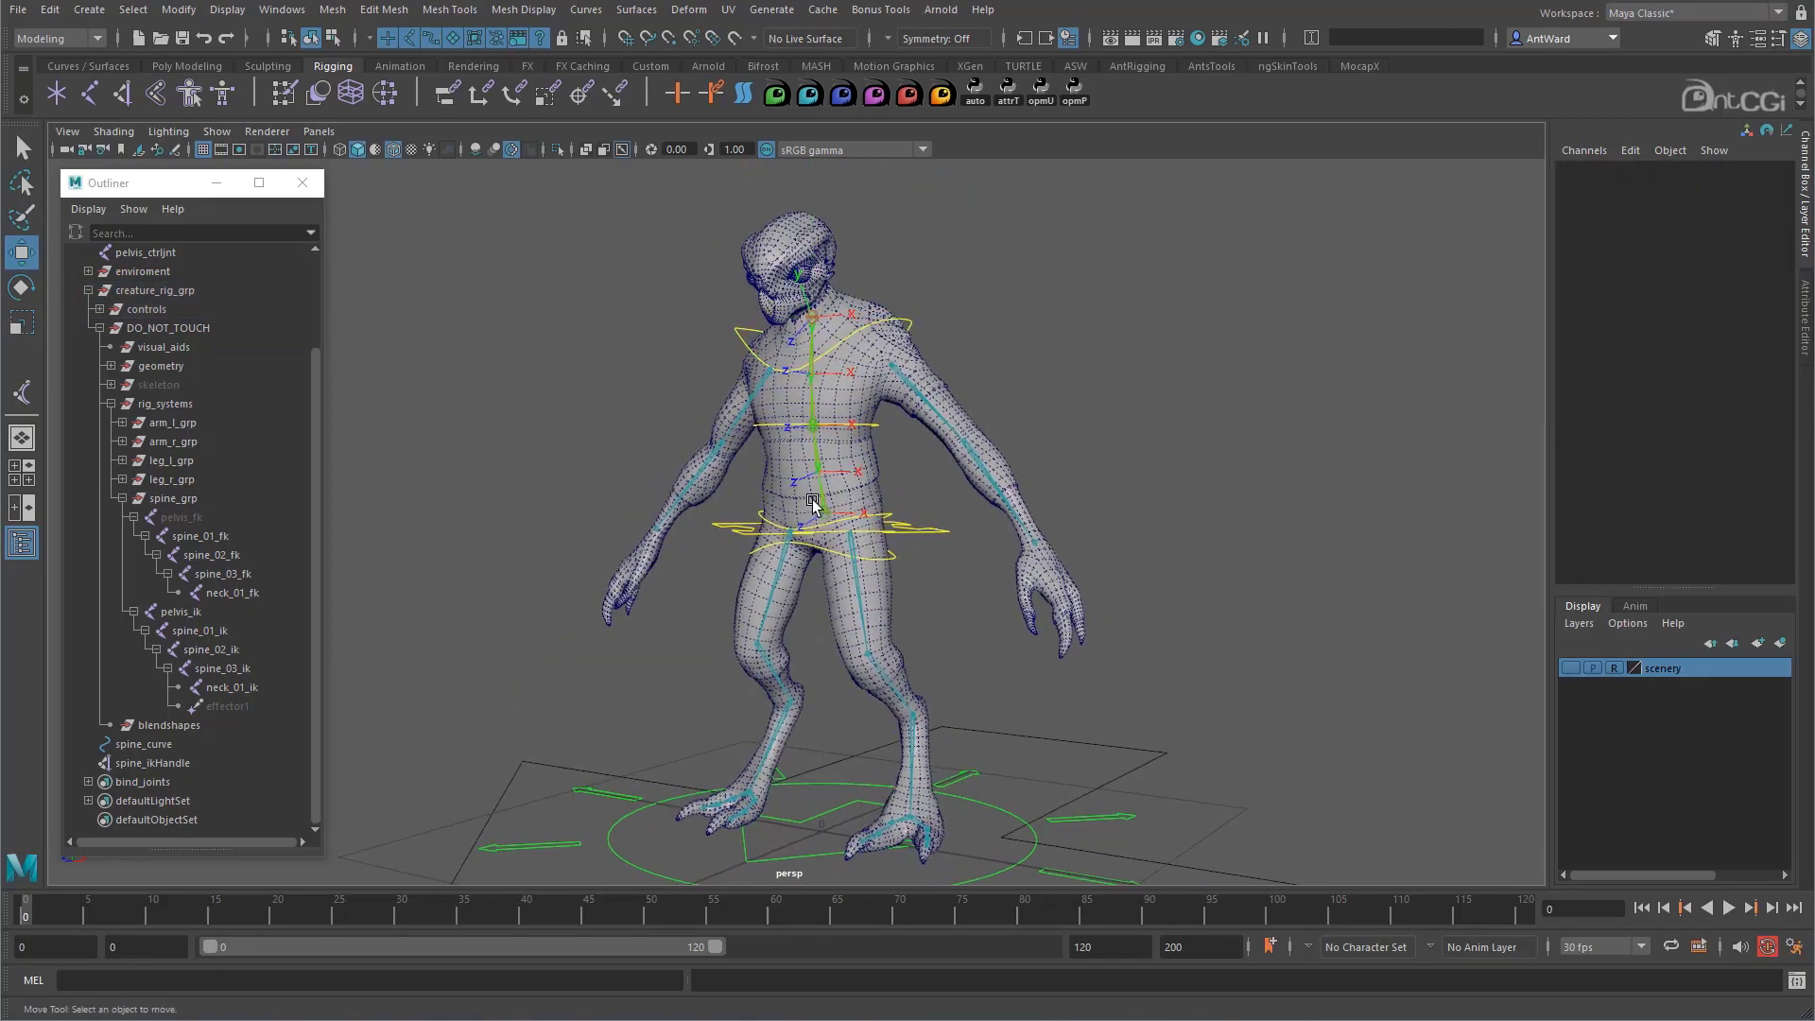
{"action": "left_click", "coordinate": [820, 496]}
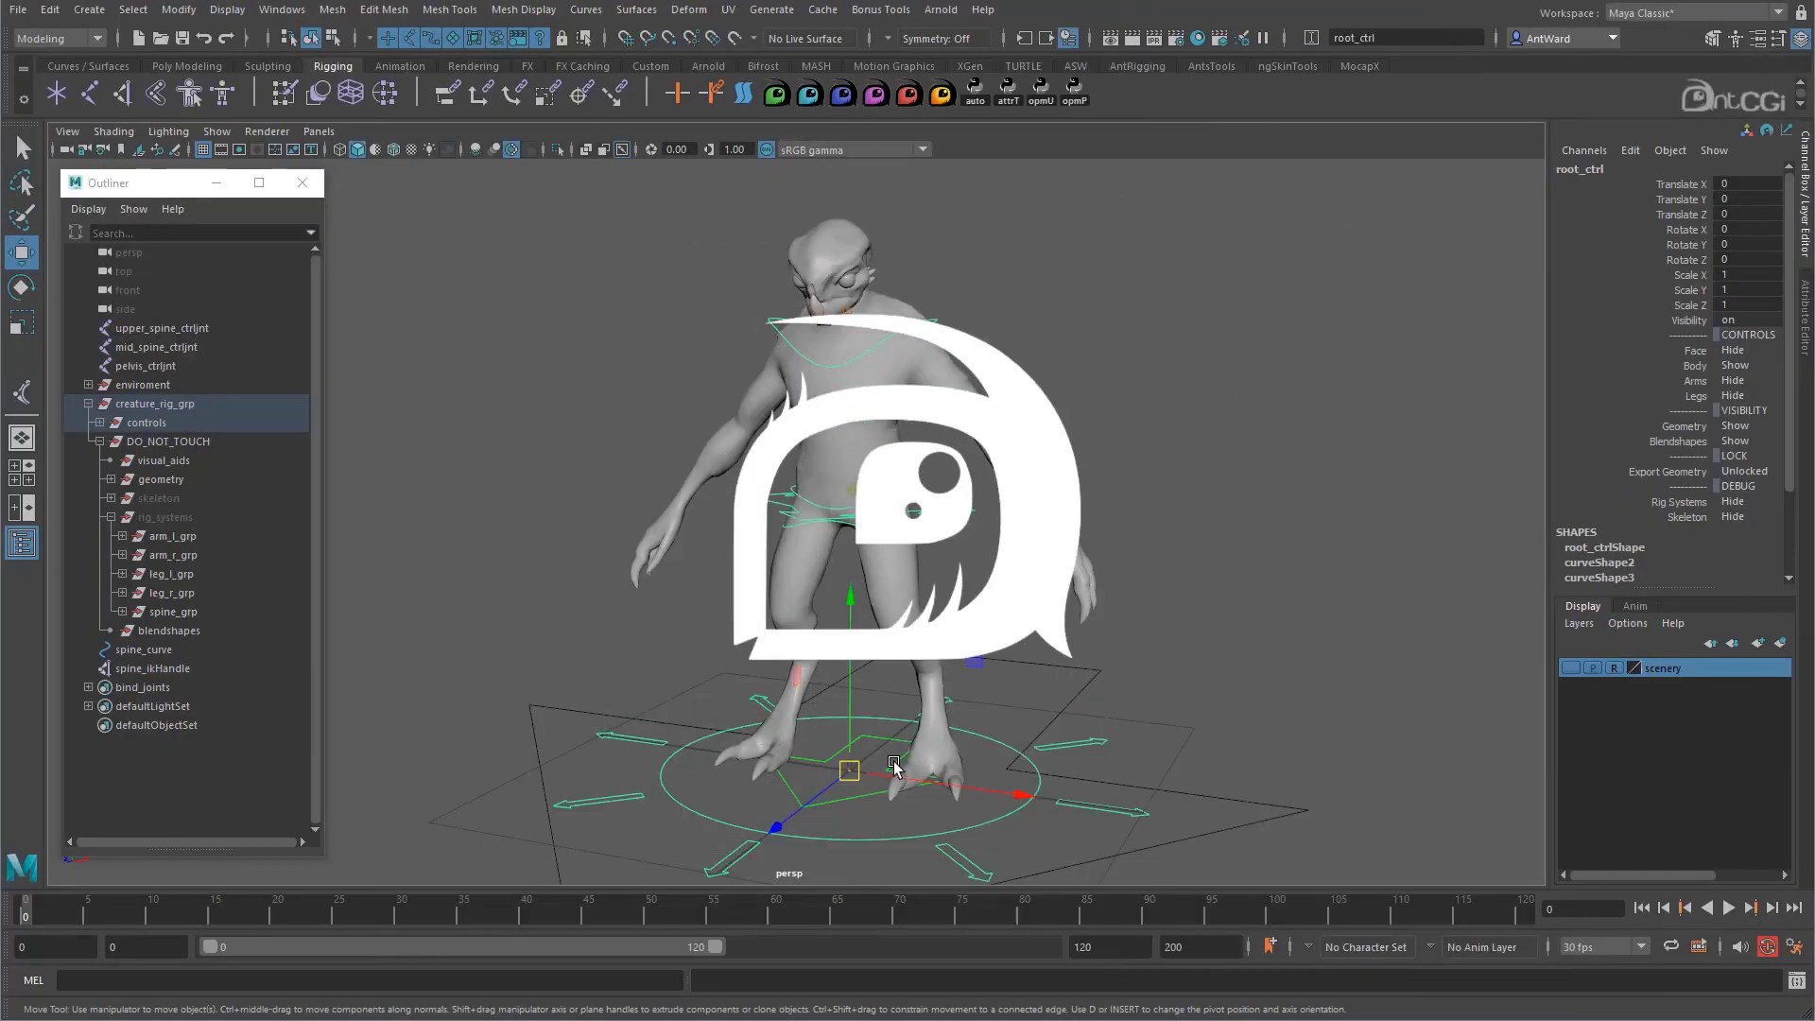
Test root_ctrl by rotating and moving the whole creature, and undo the changes
{"action": "key", "text": "e"}
{"action": "left_click_drag", "start_coordinate": [894, 767], "coordinate": [940, 760]}
{"action": "key", "text": "ctrl+z"}
{"action": "key", "text": "w"}
{"action": "key", "text": "ctrl+z"}
{"action": "key", "text": "ctrl+z"}
{"action": "key", "text": "ctrl+z"}
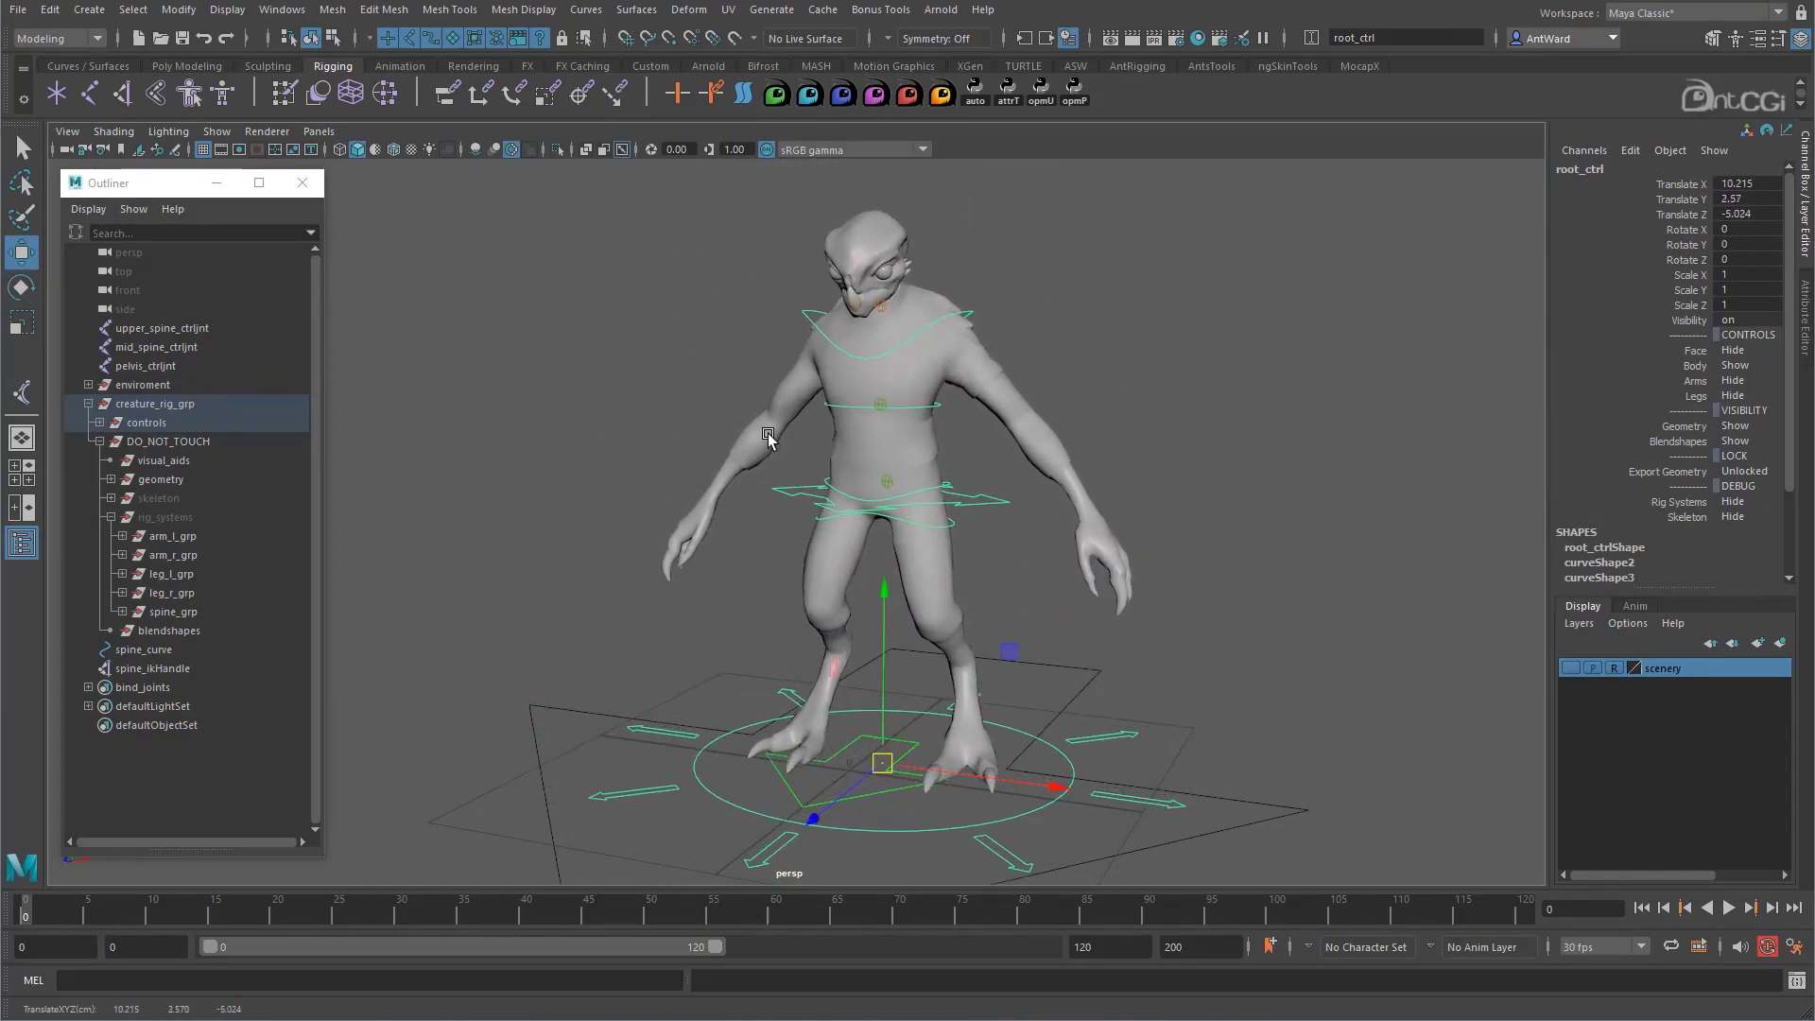
Test the body with the rig systems hidden by rotating cog_ctrl, and undo the rotation
{"action": "left_click", "coordinate": [952, 496]}
{"action": "key", "text": "e"}
{"action": "mouse_move", "coordinate": [917, 567]}
{"action": "left_mouse_down"}
{"action": "mouse_move", "coordinate": [948, 567]}
{"action": "mouse_move", "coordinate": [897, 565]}
{"action": "left_mouse_up"}
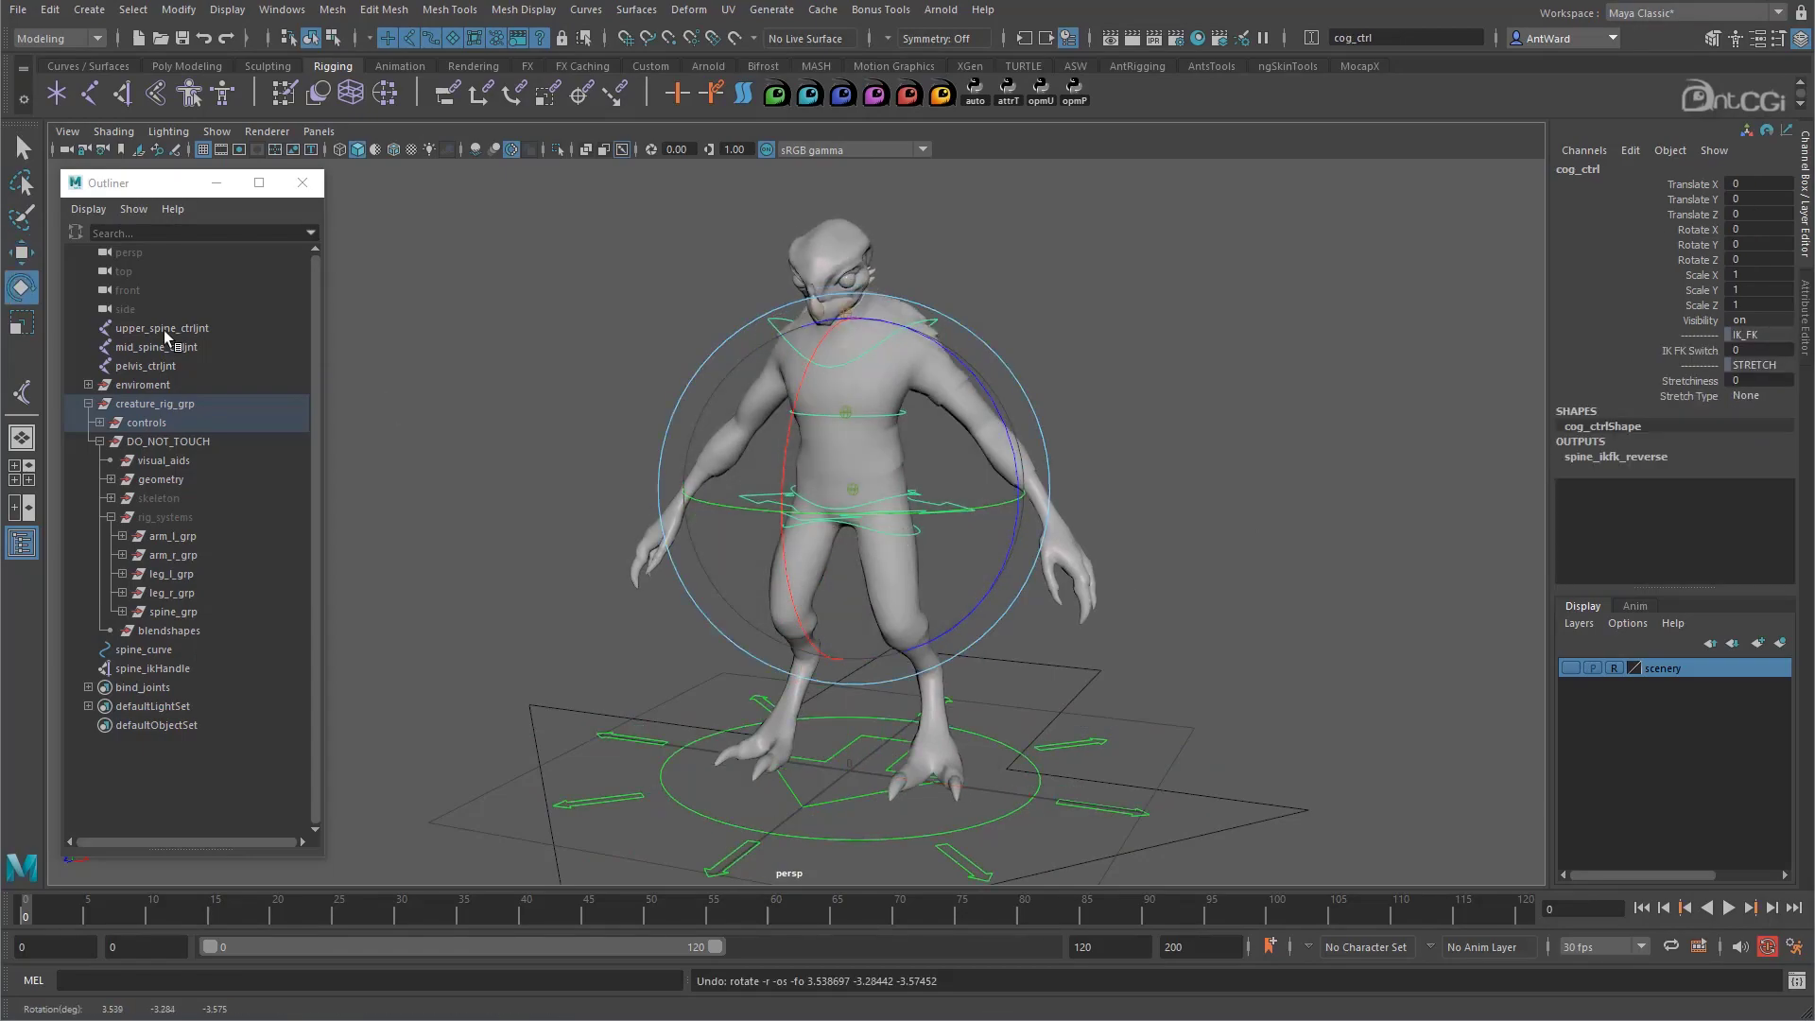
Try parenting the upper_spine, mid_spine and pelvis control joints under spine_grp, testing with a rotation of root_ctrl that is undone
{"action": "left_click_drag", "start_coordinate": [155, 329], "coordinate": [163, 365]}
{"action": "middle_click_drag", "start_coordinate": [189, 367], "coordinate": [184, 610]}
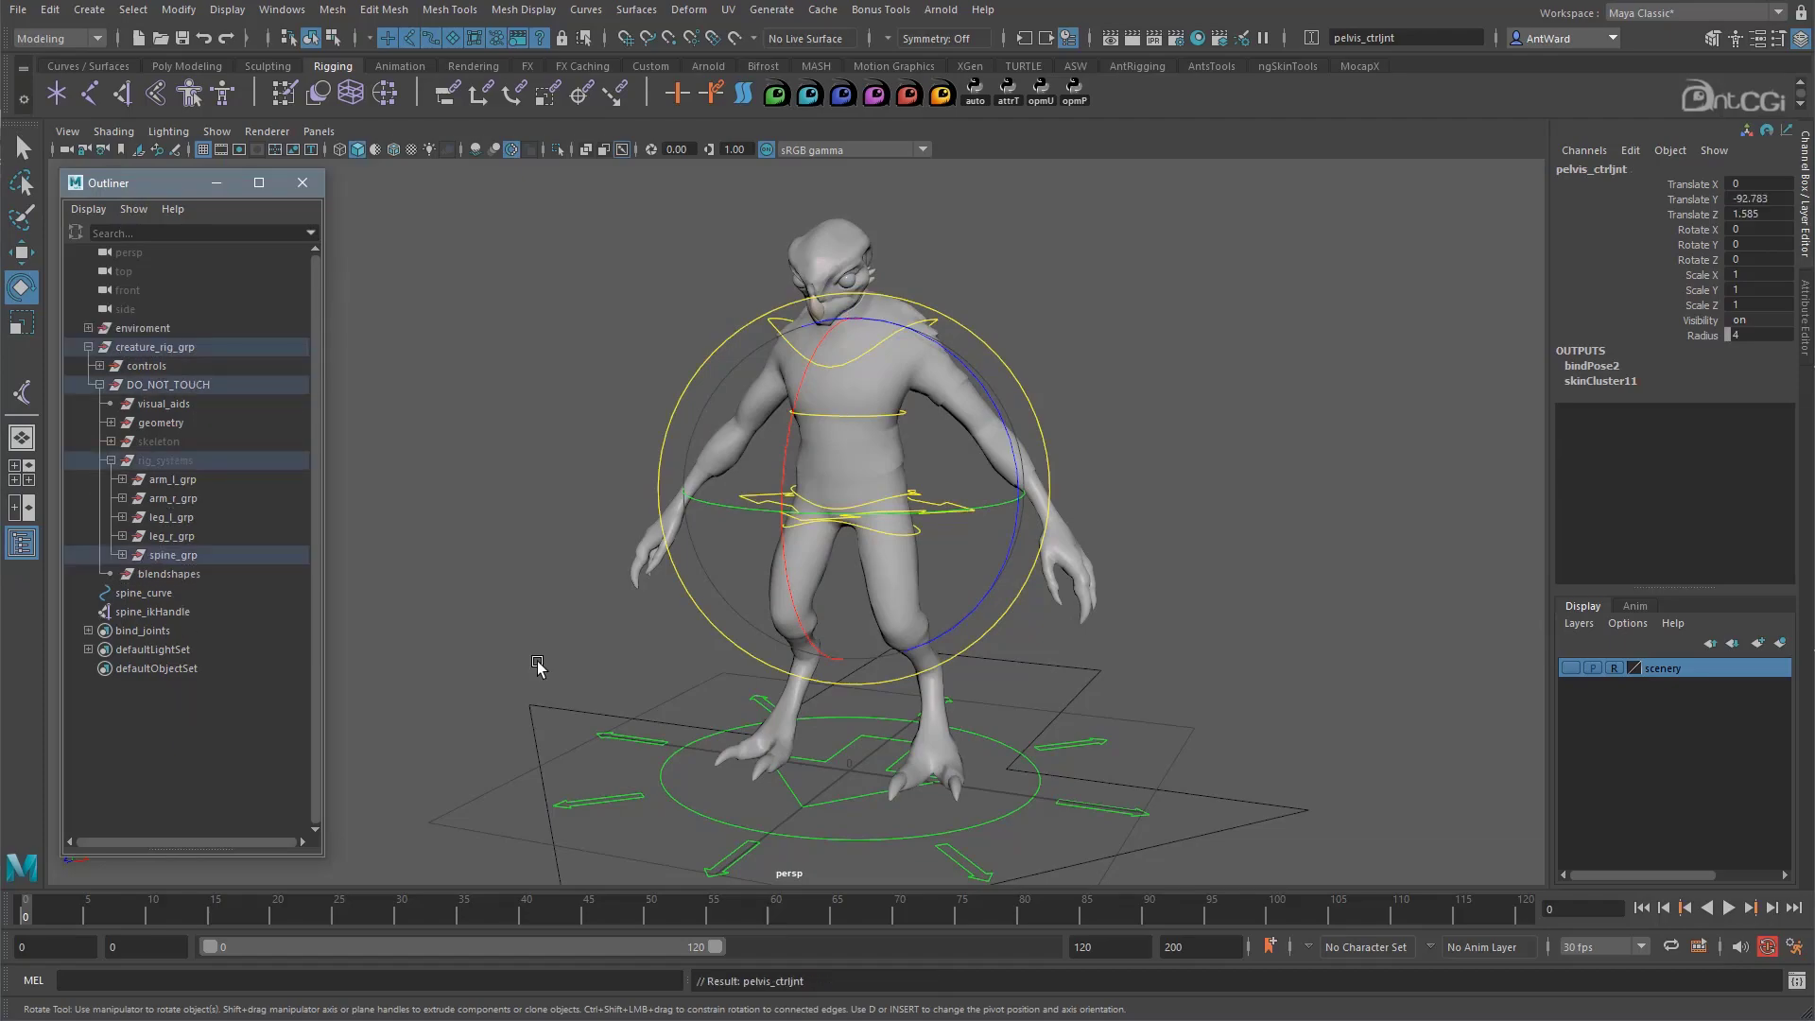
{"action": "left_click", "coordinate": [1080, 711]}
{"action": "left_click_drag", "start_coordinate": [932, 721], "coordinate": [831, 807]}
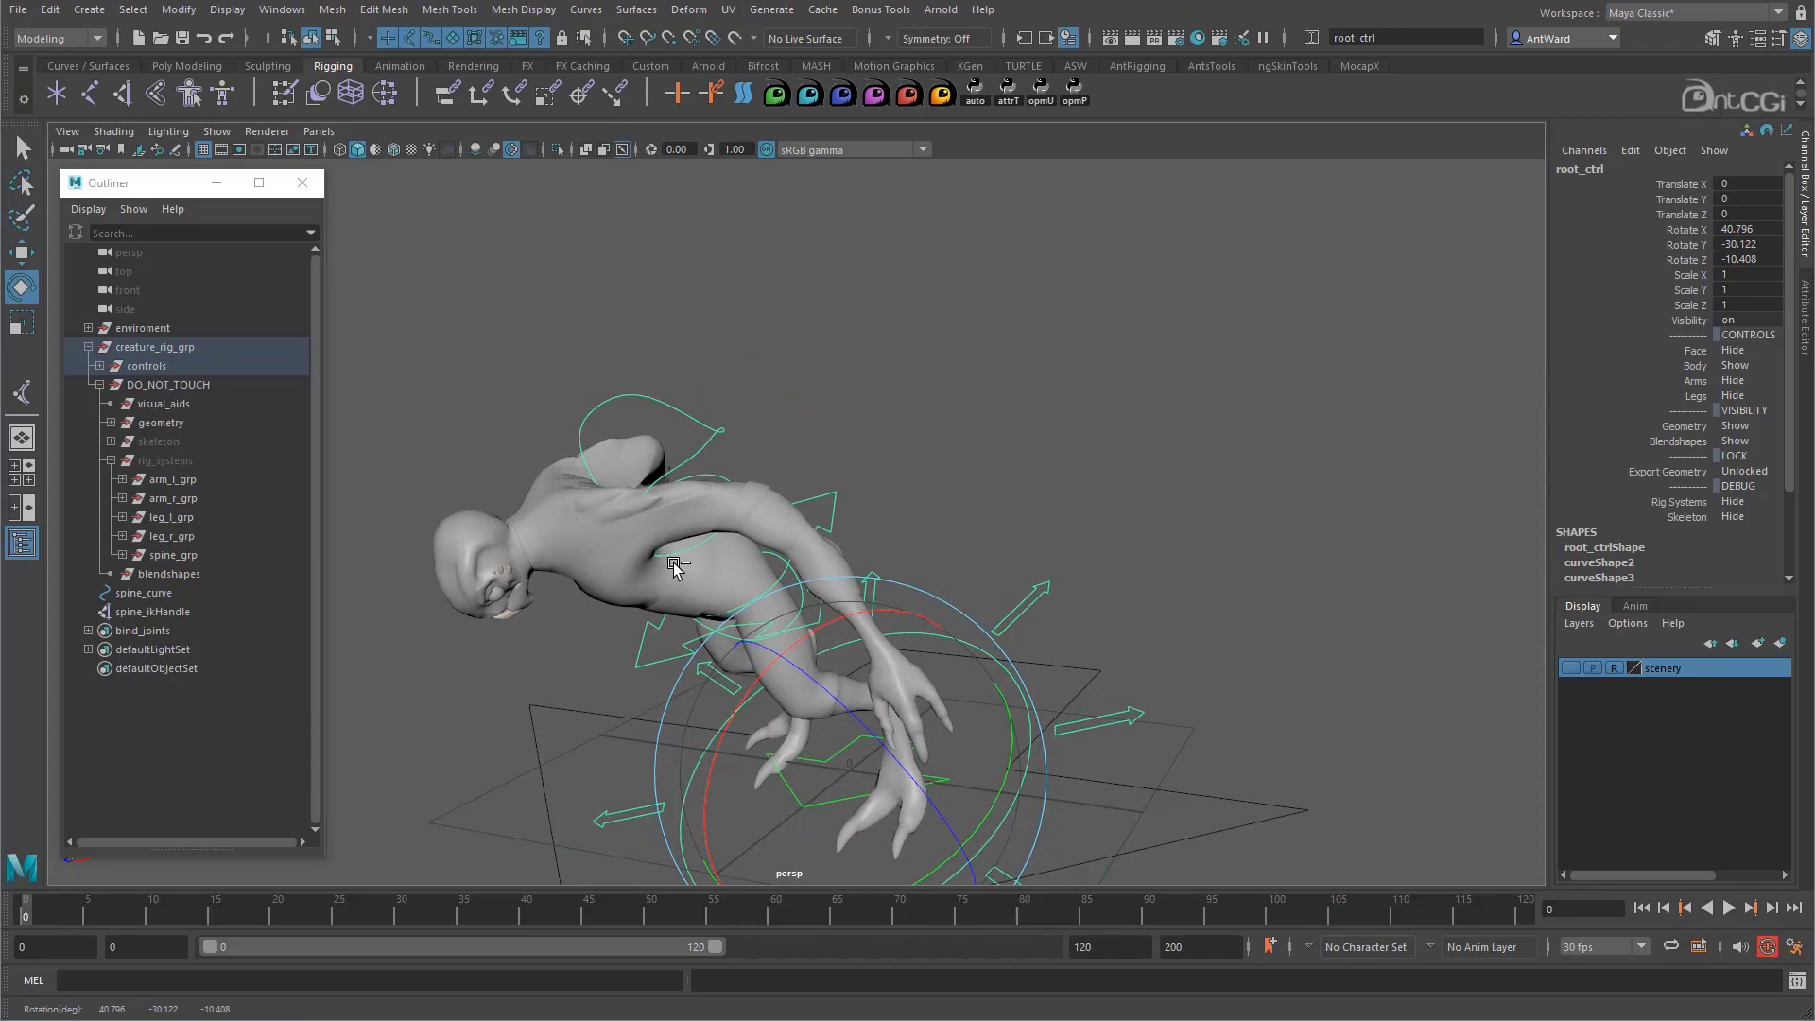
{"action": "key", "text": "ctrl+z"}
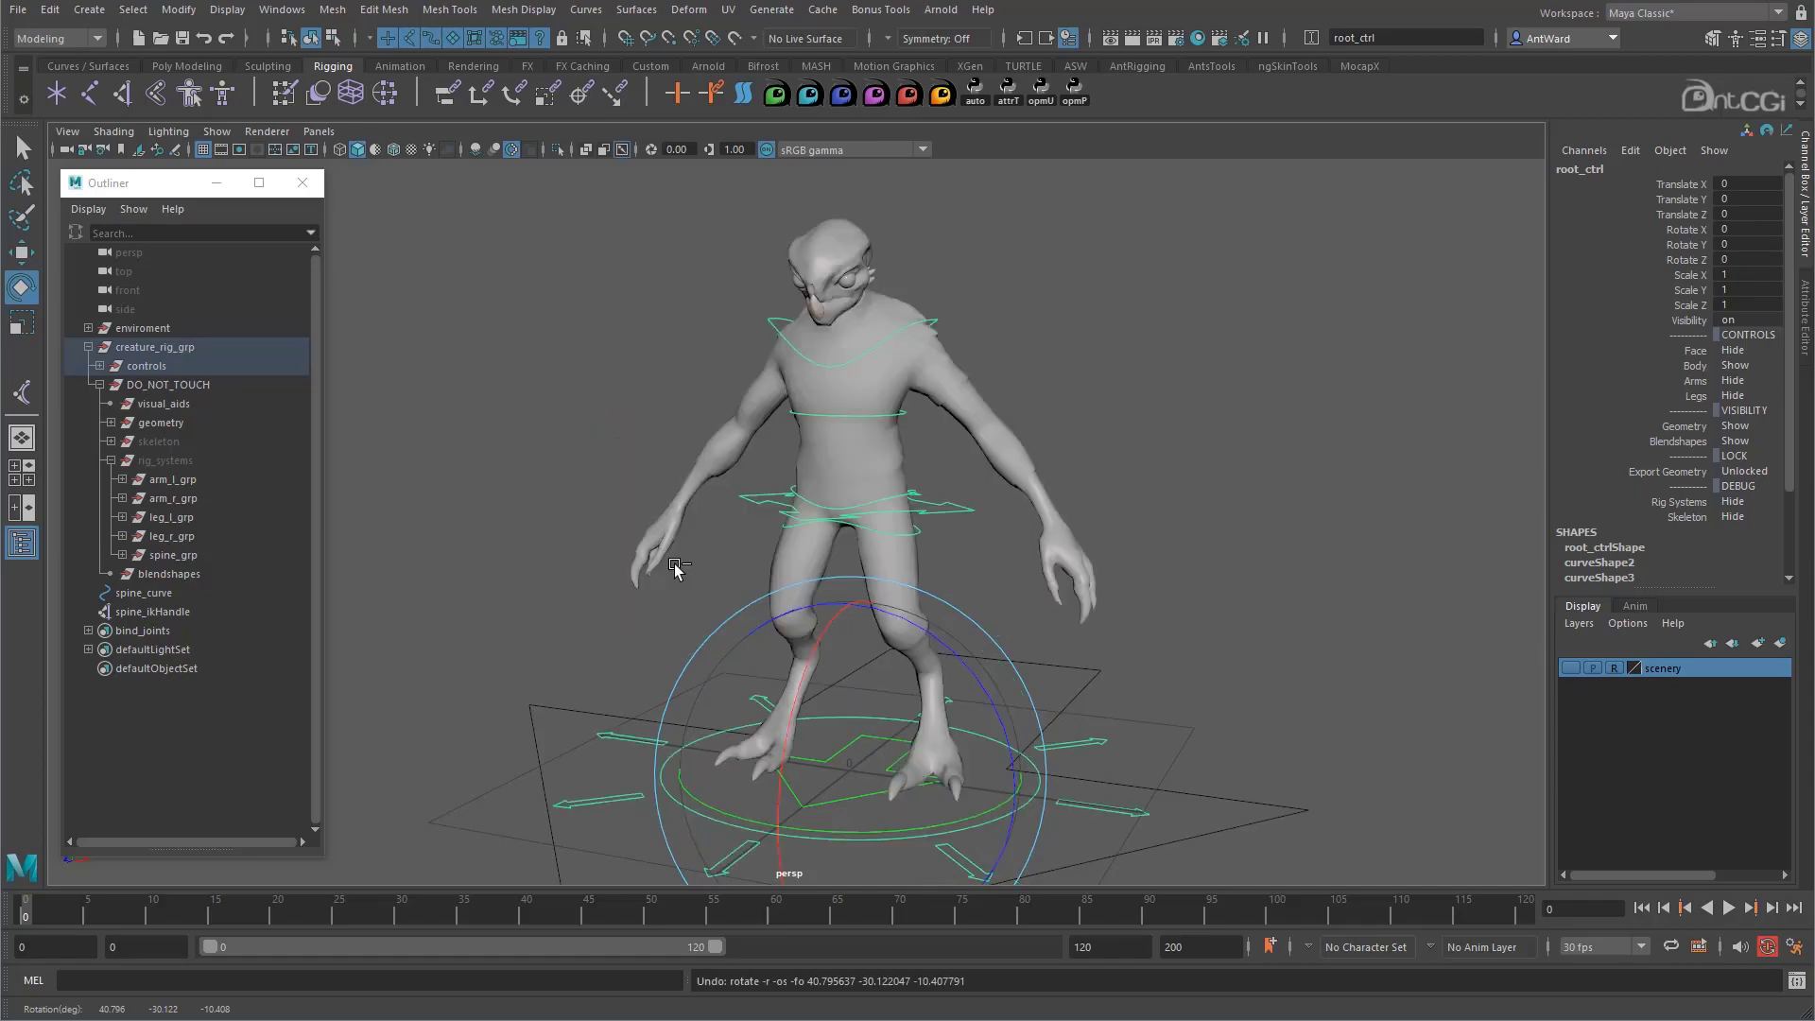
Unlock spine_curve's translate, rotate and scale channels, and try parenting spine_curve and spine_ikHandle under spine_grp
{"action": "left_click", "coordinate": [168, 592]}
{"action": "left_click", "coordinate": [172, 612], "text": "shift"}
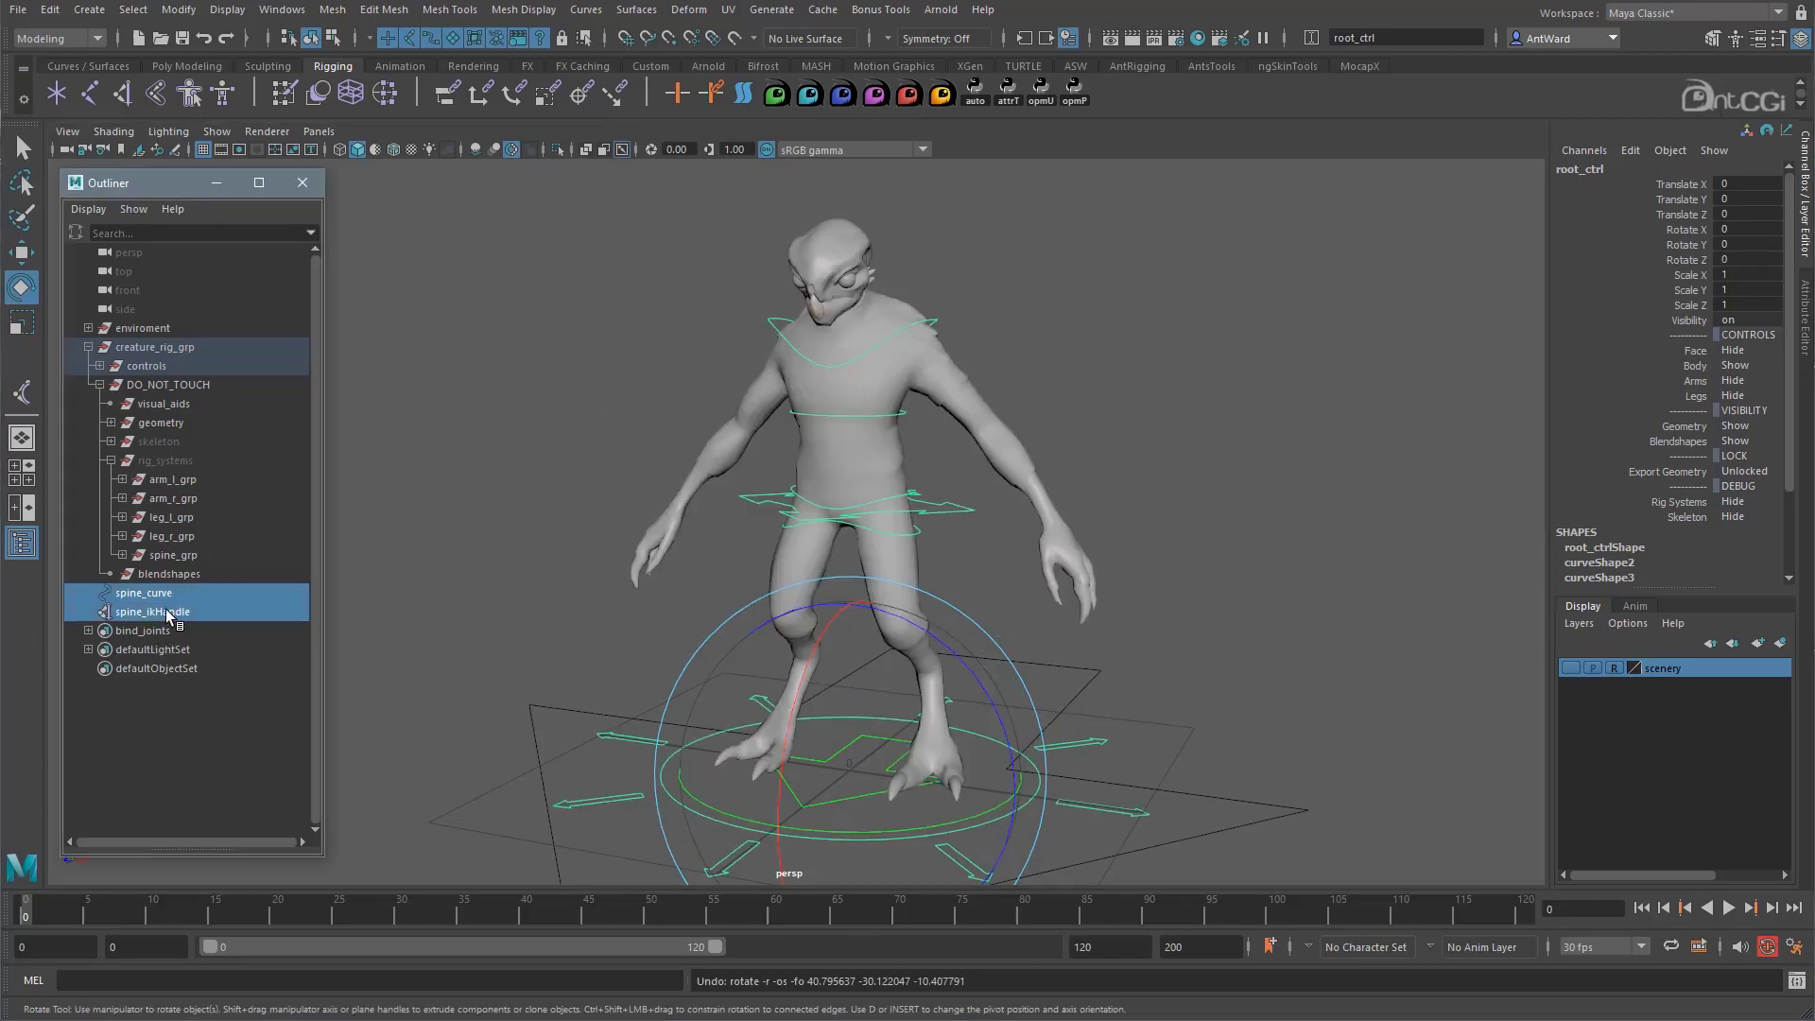
{"action": "left_click", "coordinate": [166, 593]}
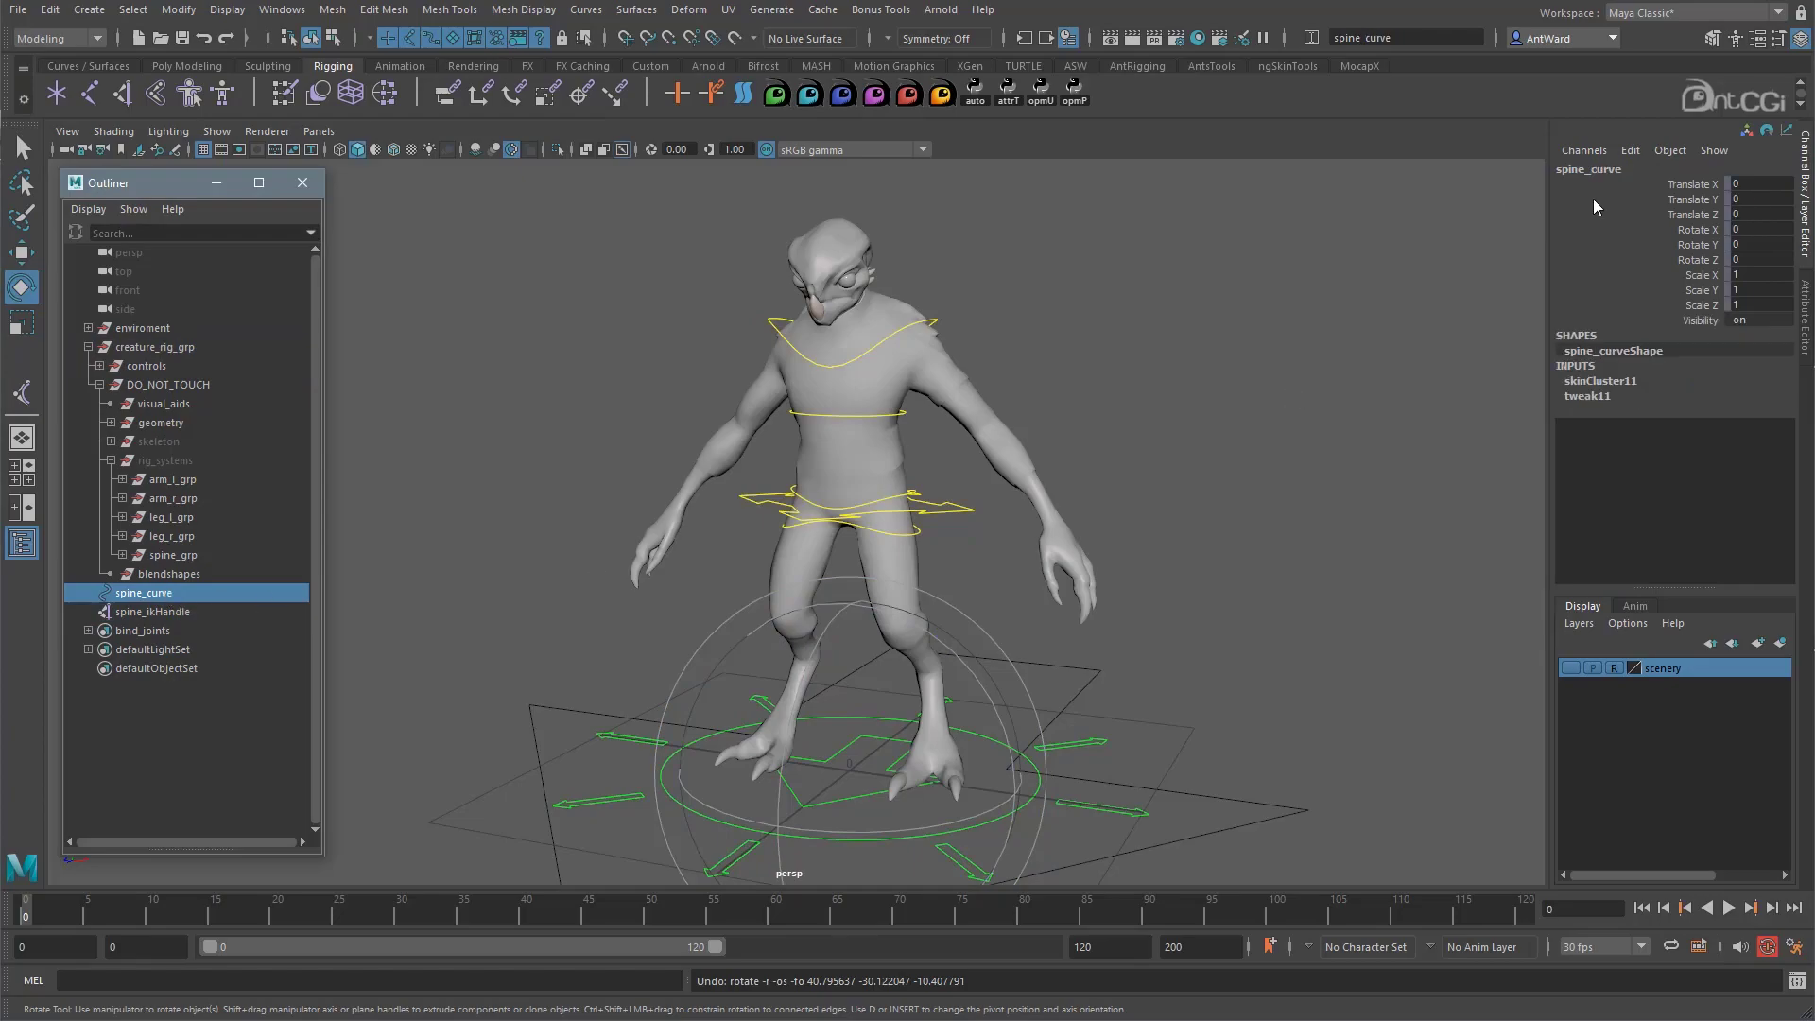
{"action": "left_click_drag", "start_coordinate": [1673, 184], "coordinate": [1694, 304]}
{"action": "right_click", "coordinate": [1697, 314]}
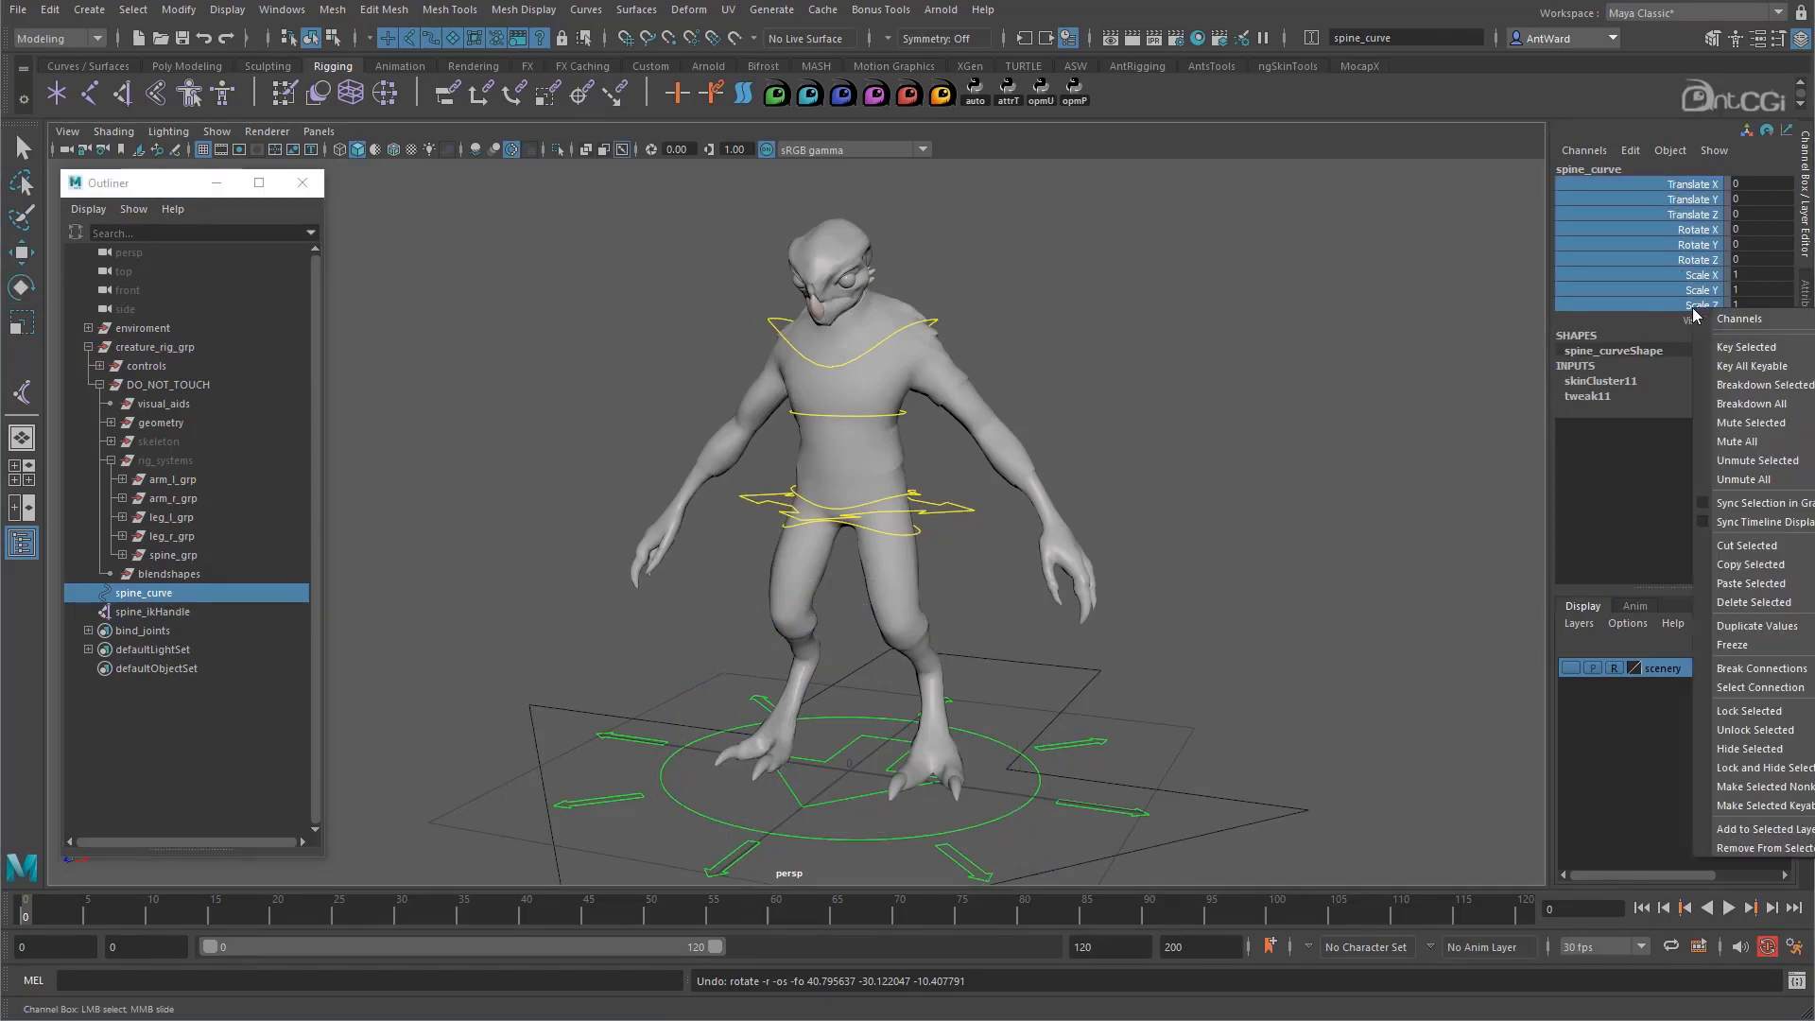
{"action": "left_click", "coordinate": [1758, 731]}
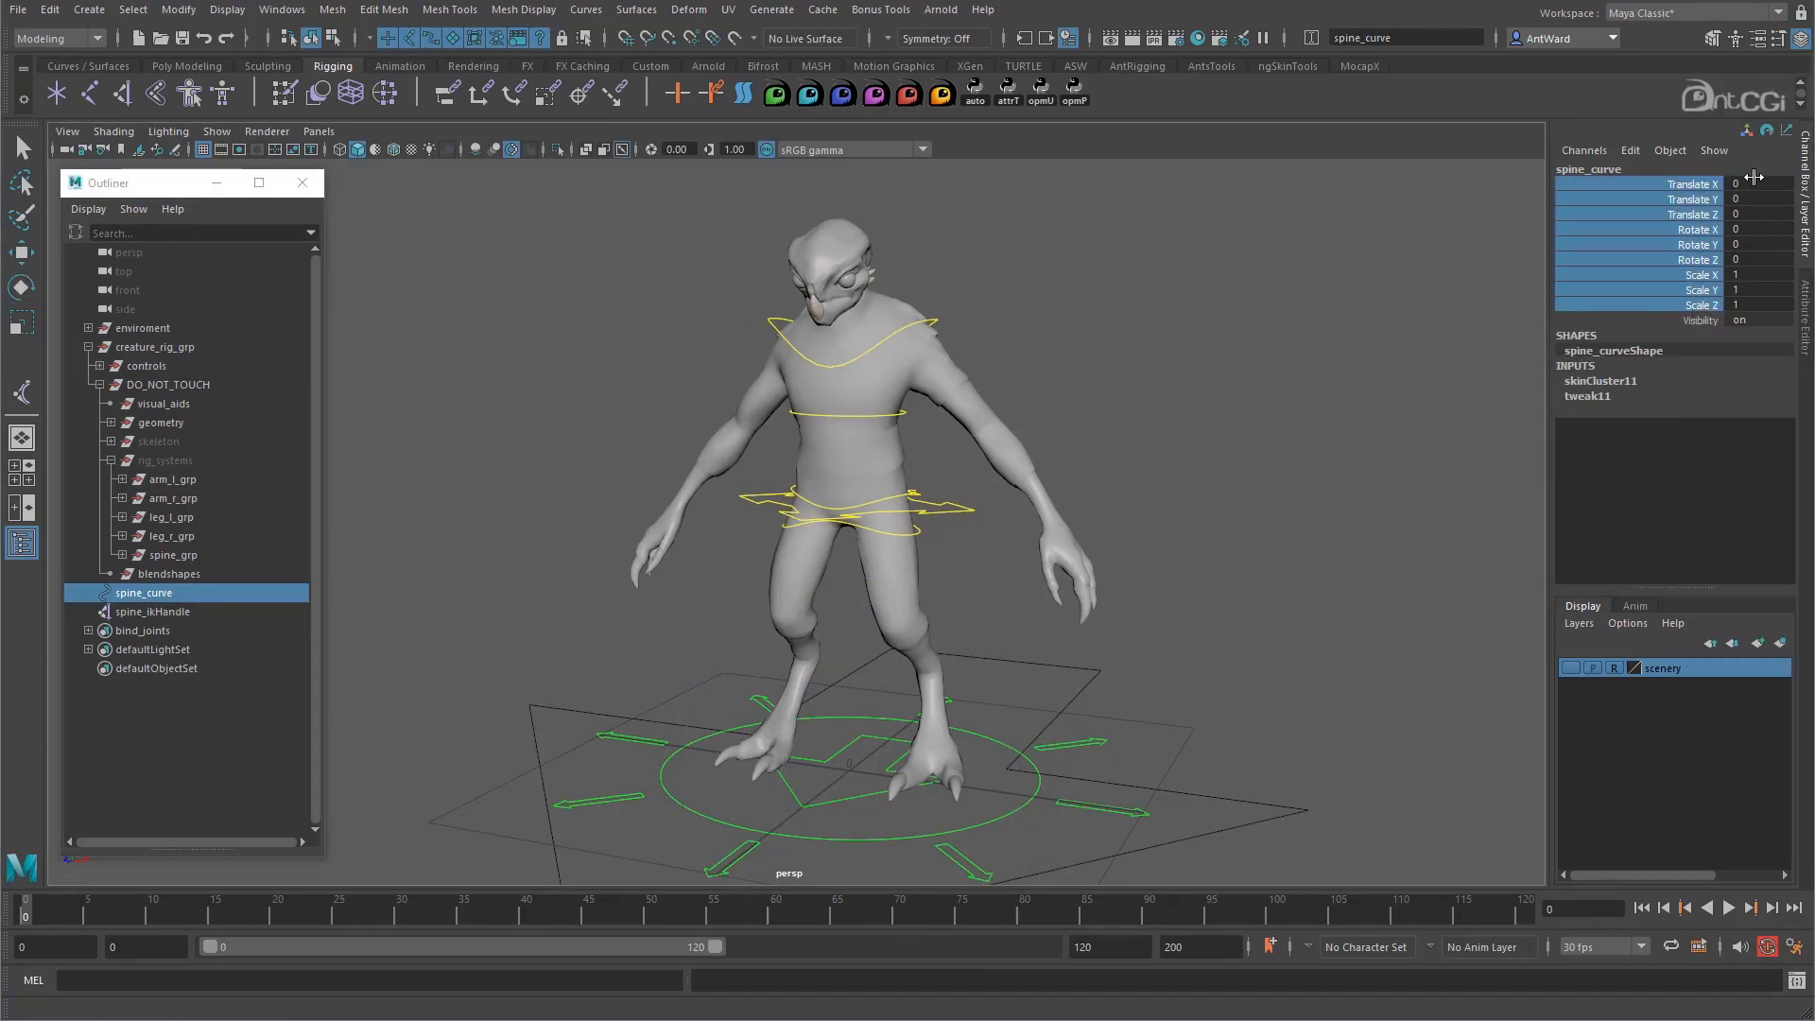
{"action": "left_click", "coordinate": [177, 612], "text": "ctrl"}
{"action": "left_click_drag", "start_coordinate": [179, 610], "coordinate": [186, 556]}
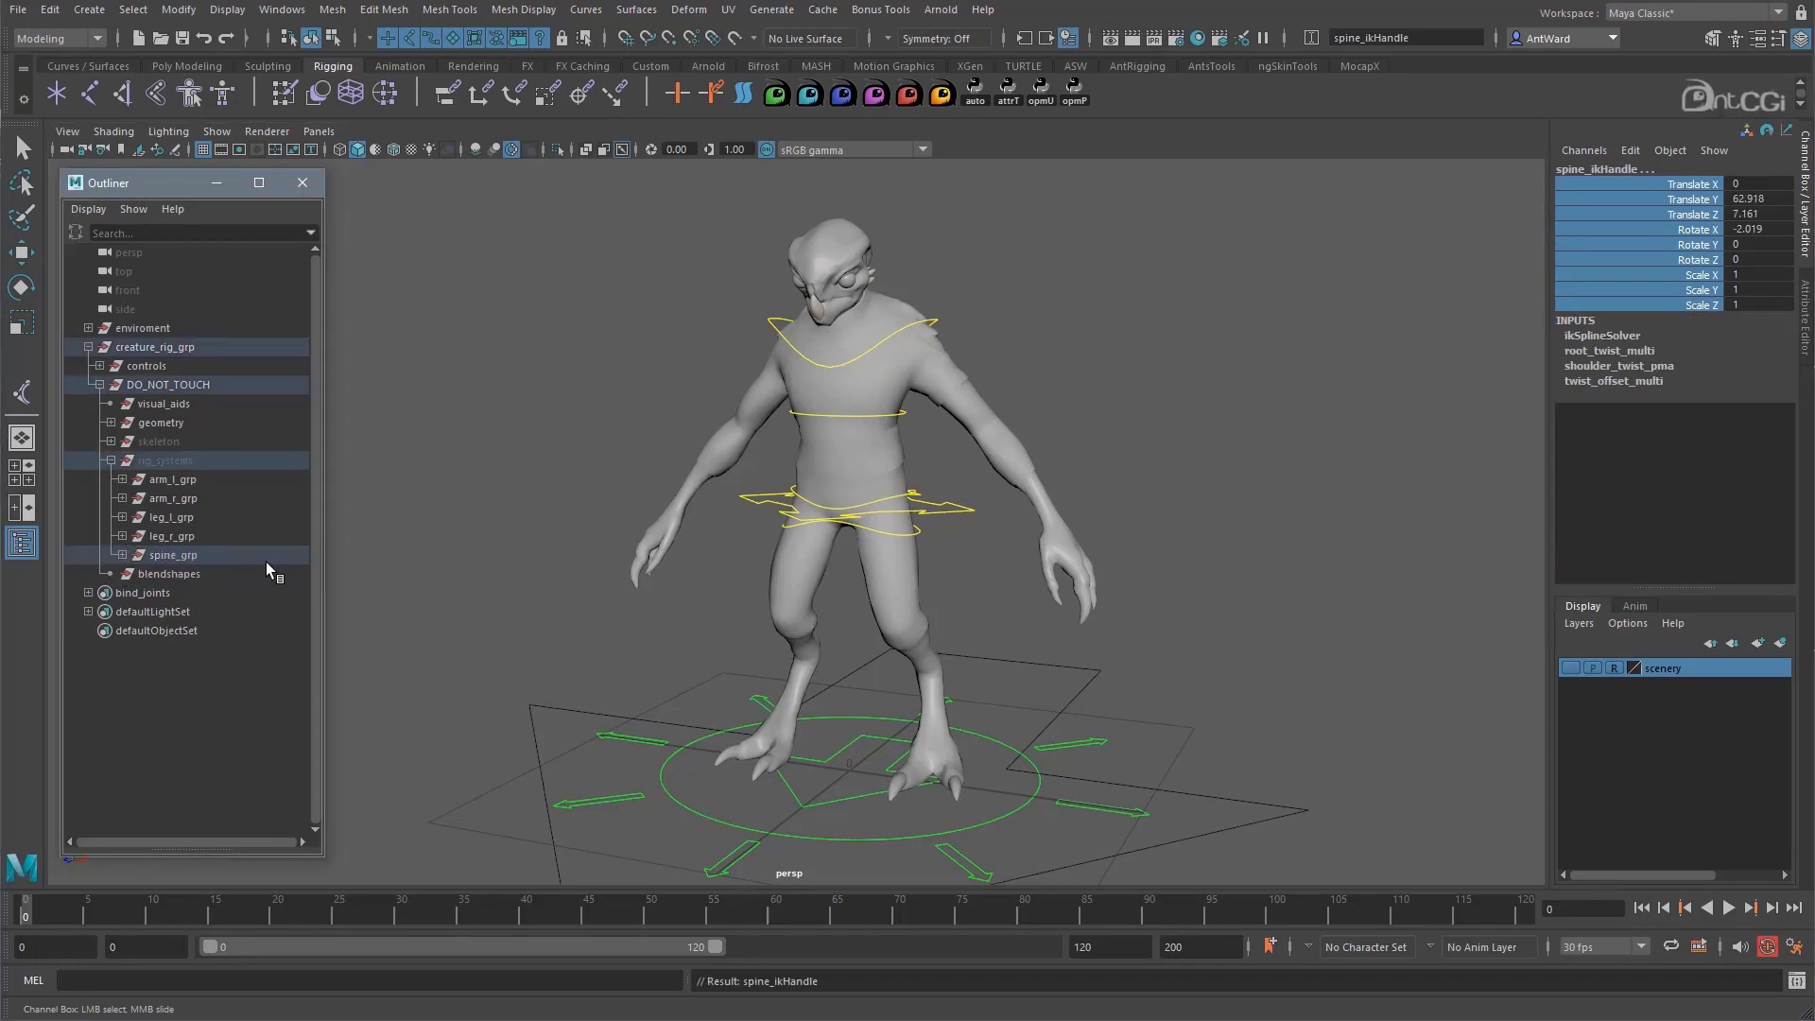
Test the parented spine by rotating root_ctrl, and undo everything back to before the control joints were parented
{"action": "left_click", "coordinate": [1092, 770]}
{"action": "key", "text": "e"}
{"action": "left_click_drag", "start_coordinate": [992, 689], "coordinate": [888, 739]}
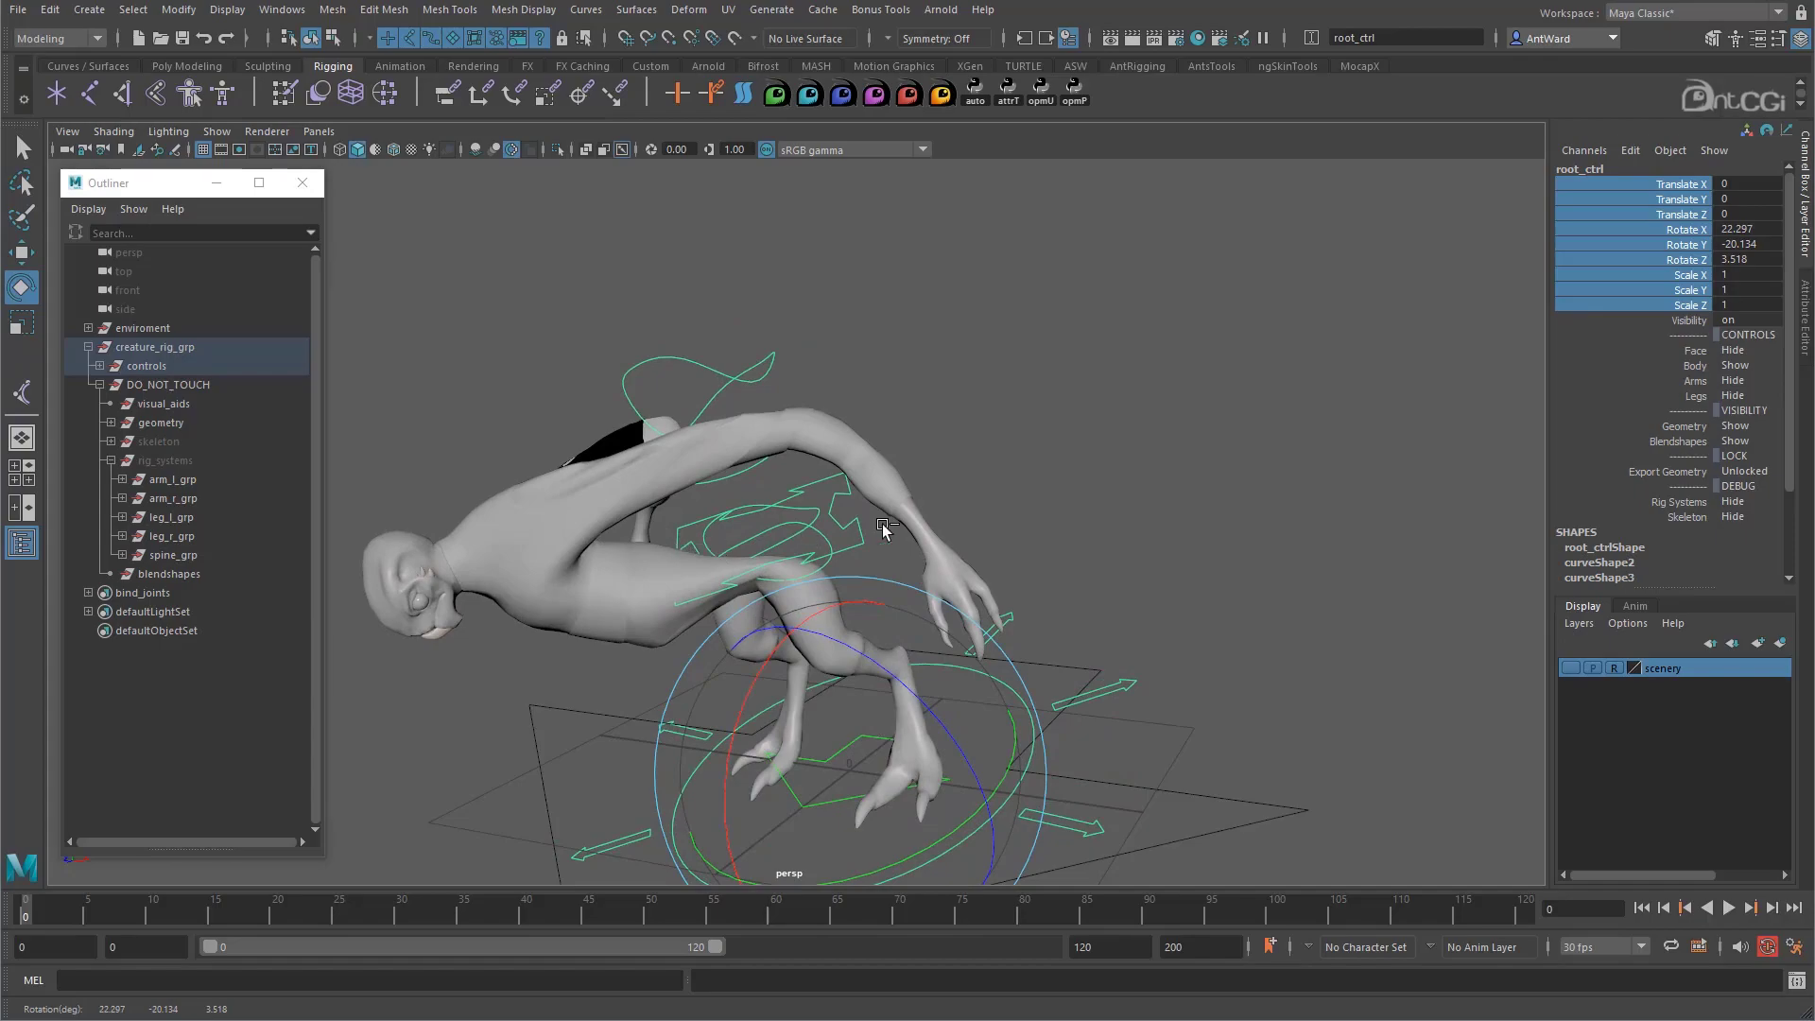
{"action": "key", "text": "ctrl+z"}
{"action": "key", "text": "ctrl+z"}
{"action": "key", "text": "ctrl+z"}
{"action": "key", "text": "ctrl+z"}
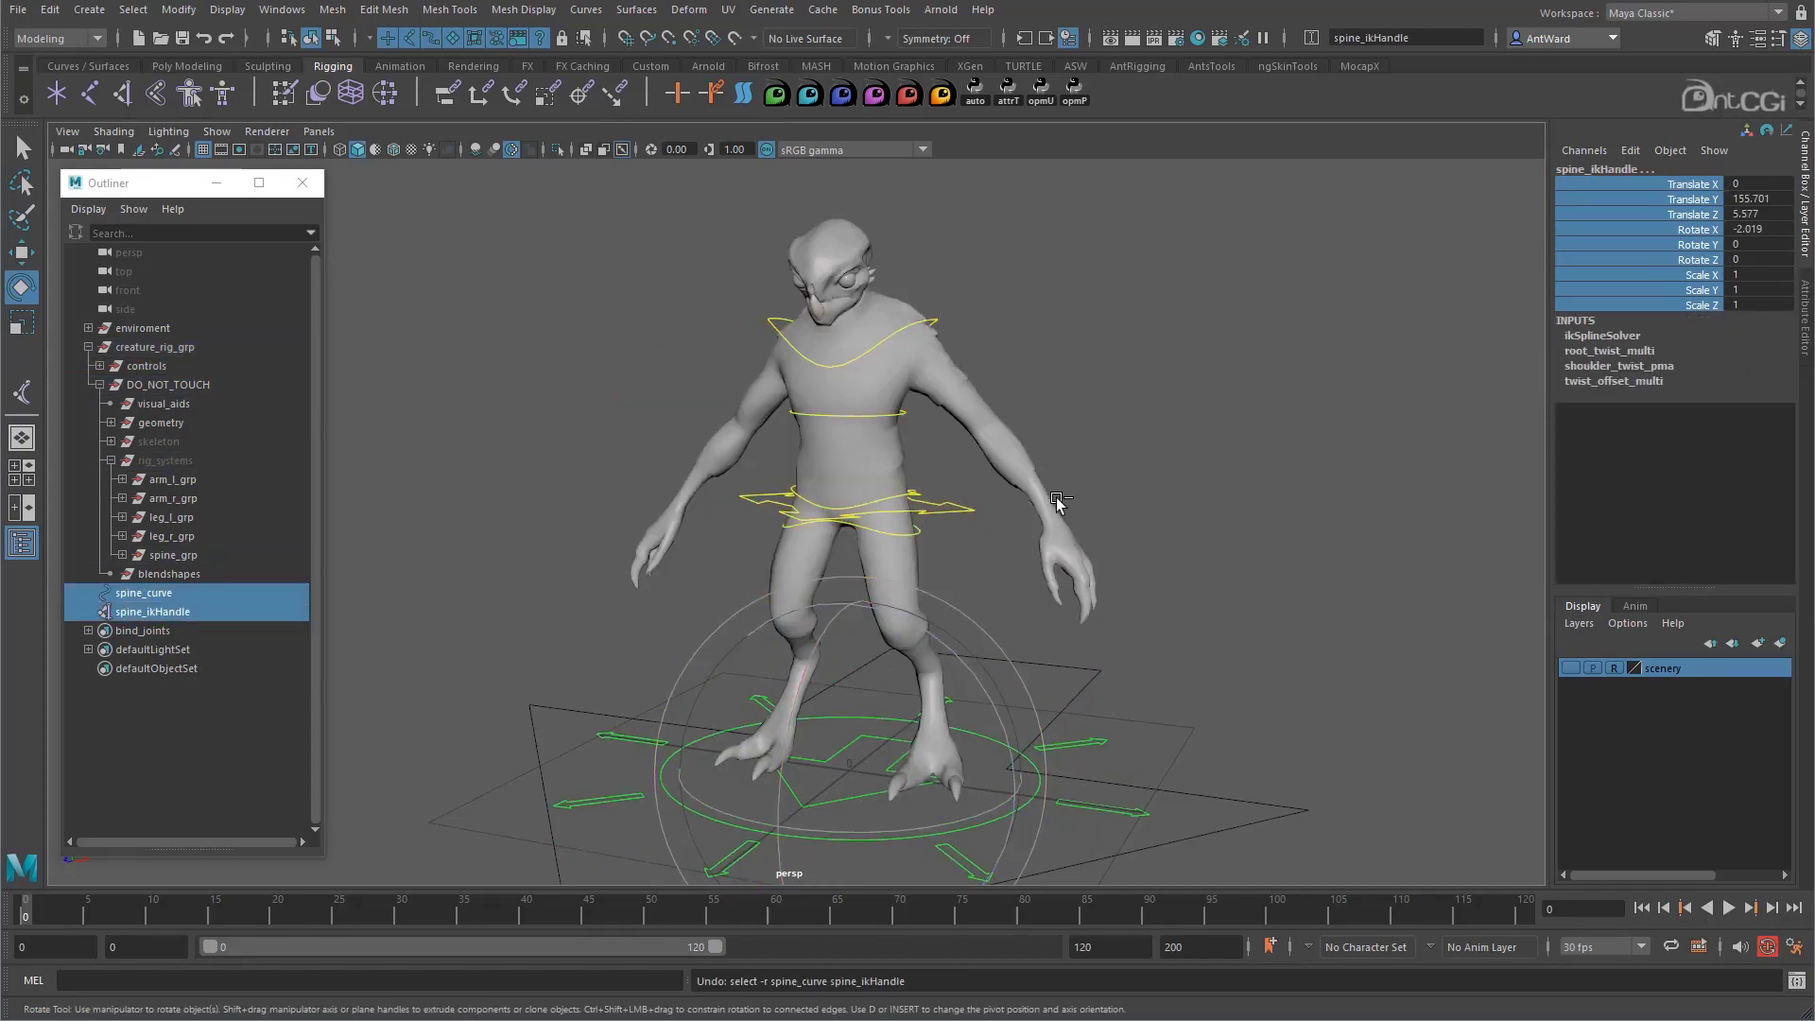
{"action": "key", "text": "ctrl+z"}
{"action": "key", "text": "ctrl+z"}
{"action": "key", "text": "ctrl+z"}
{"action": "key", "text": "ctrl+z"}
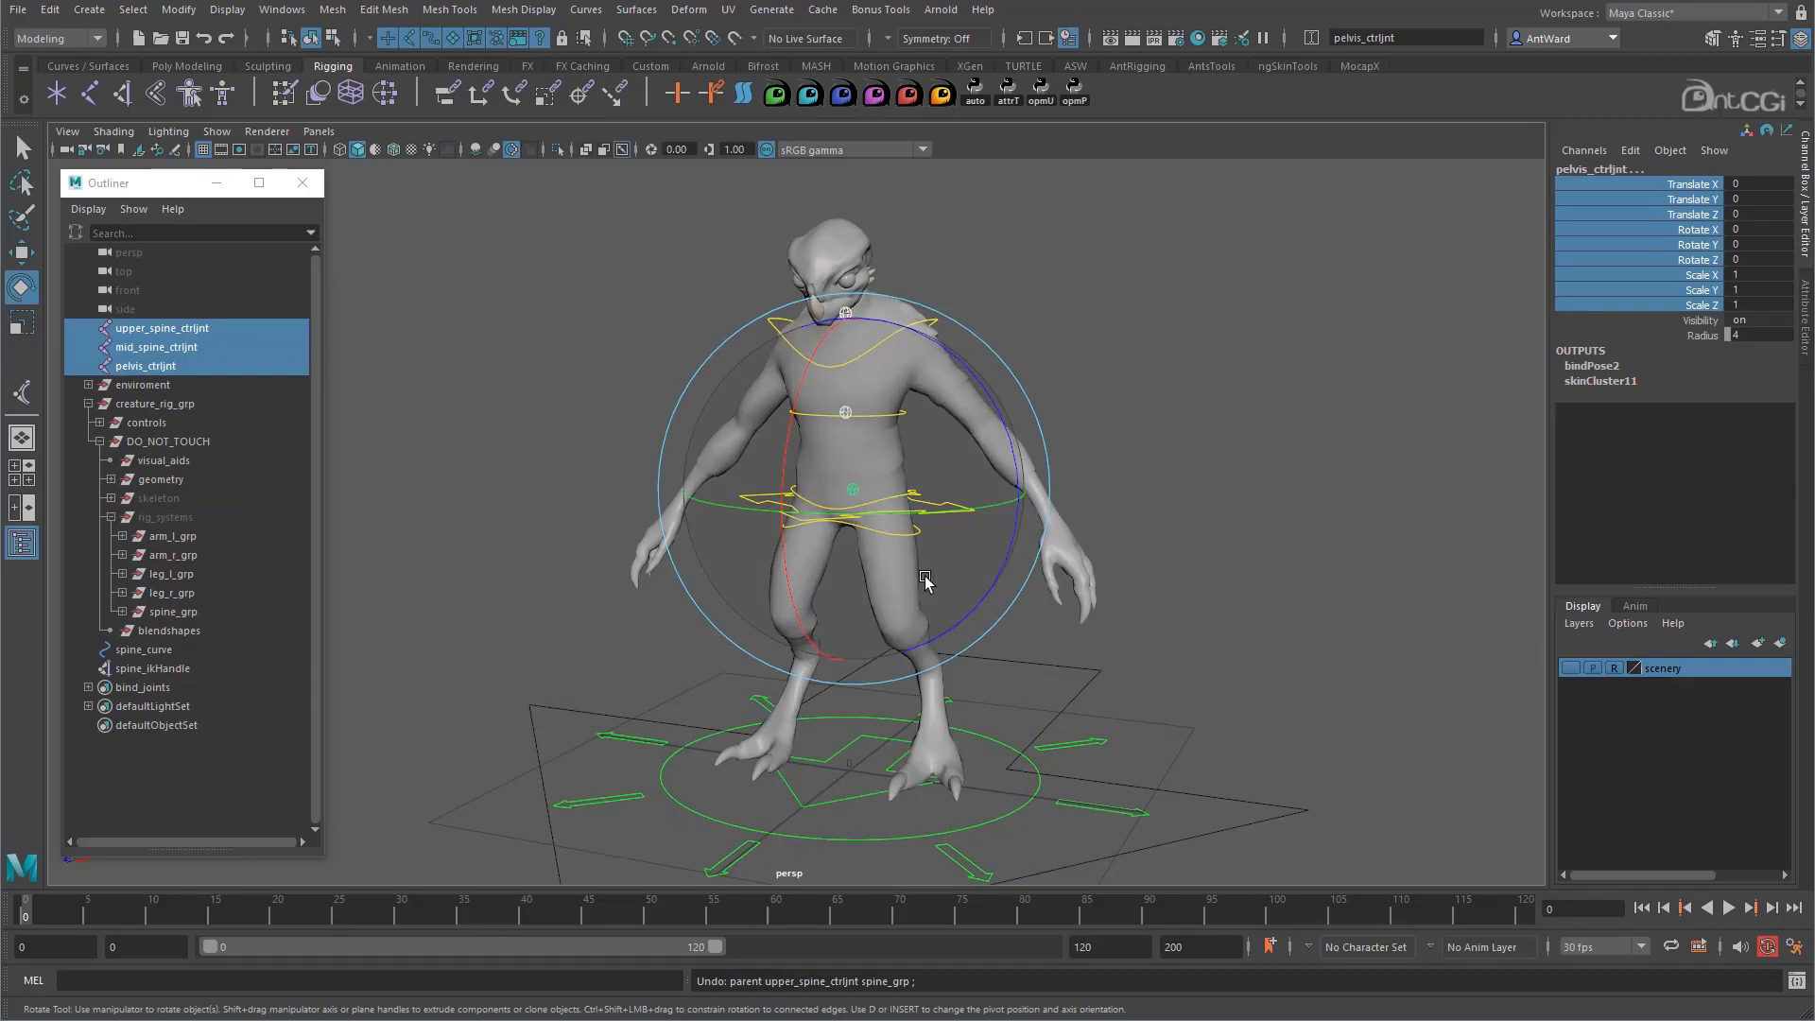
Check the existing spine_grp's pivot, and create a new empty group at the origin named spine_grp
{"action": "left_click", "coordinate": [174, 612]}
{"action": "key", "text": "w"}
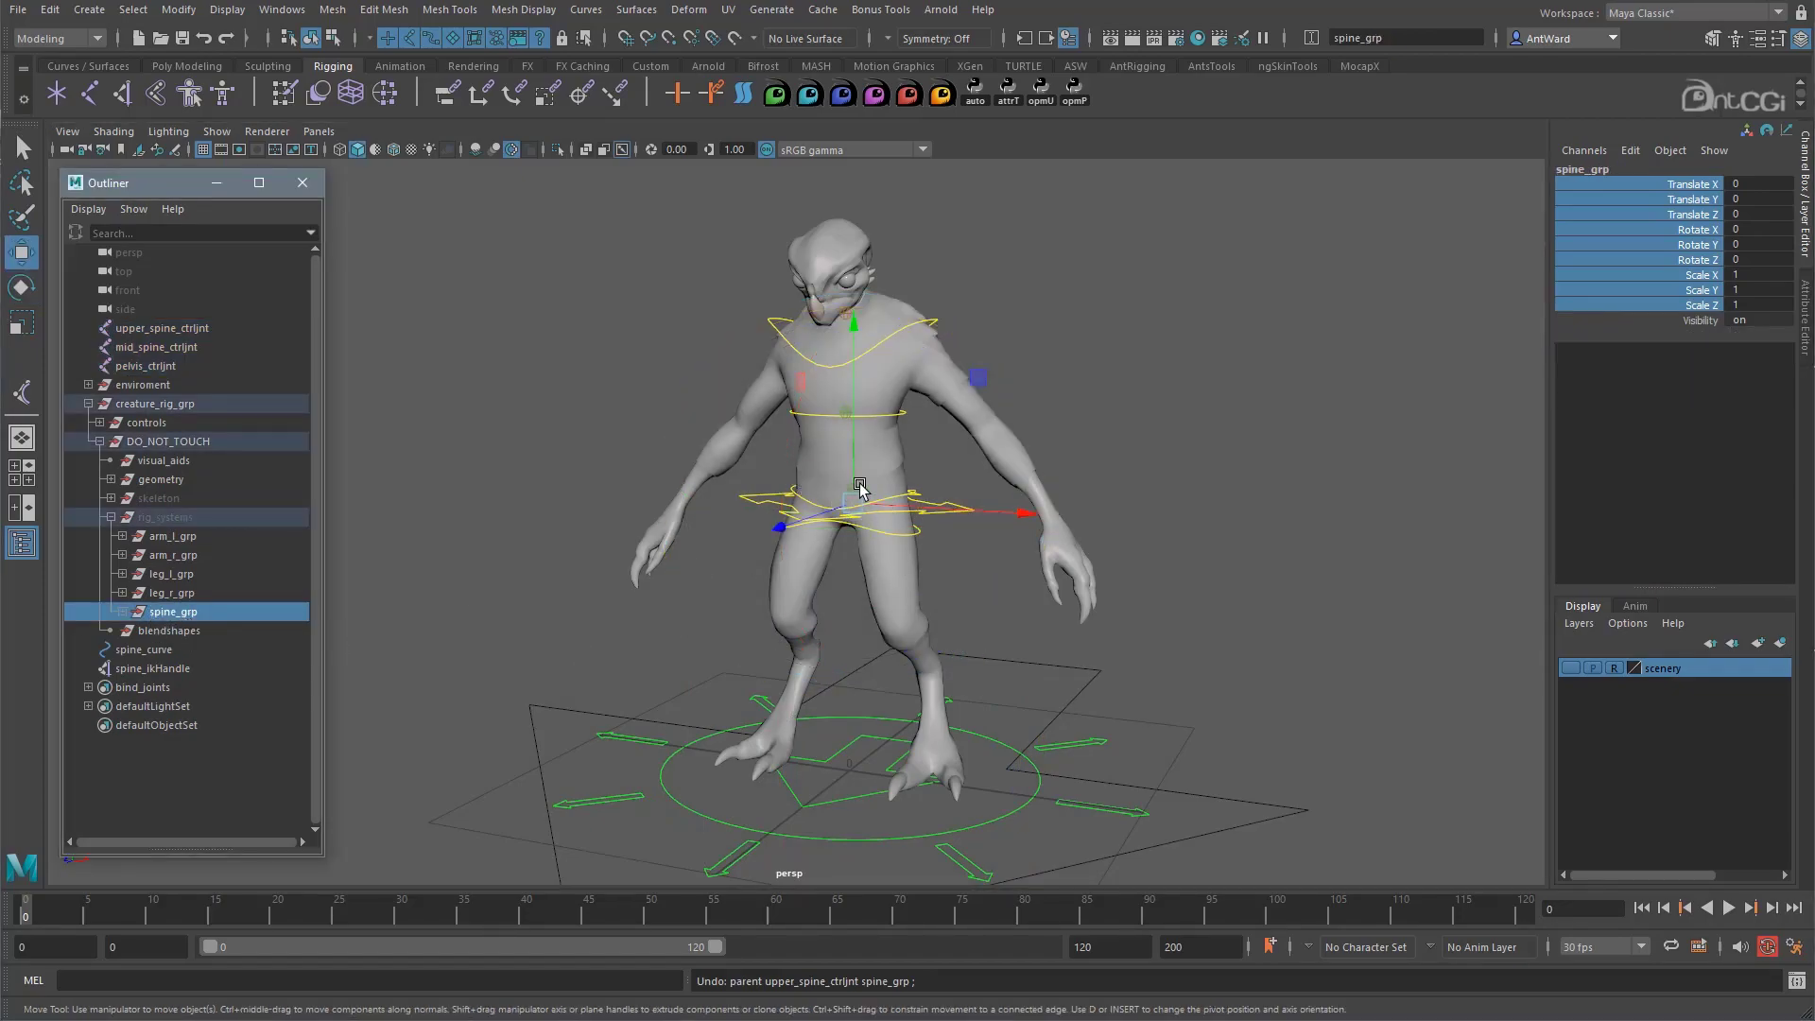
{"action": "left_click_drag", "start_coordinate": [994, 631], "coordinate": [1000, 631], "text": "alt"}
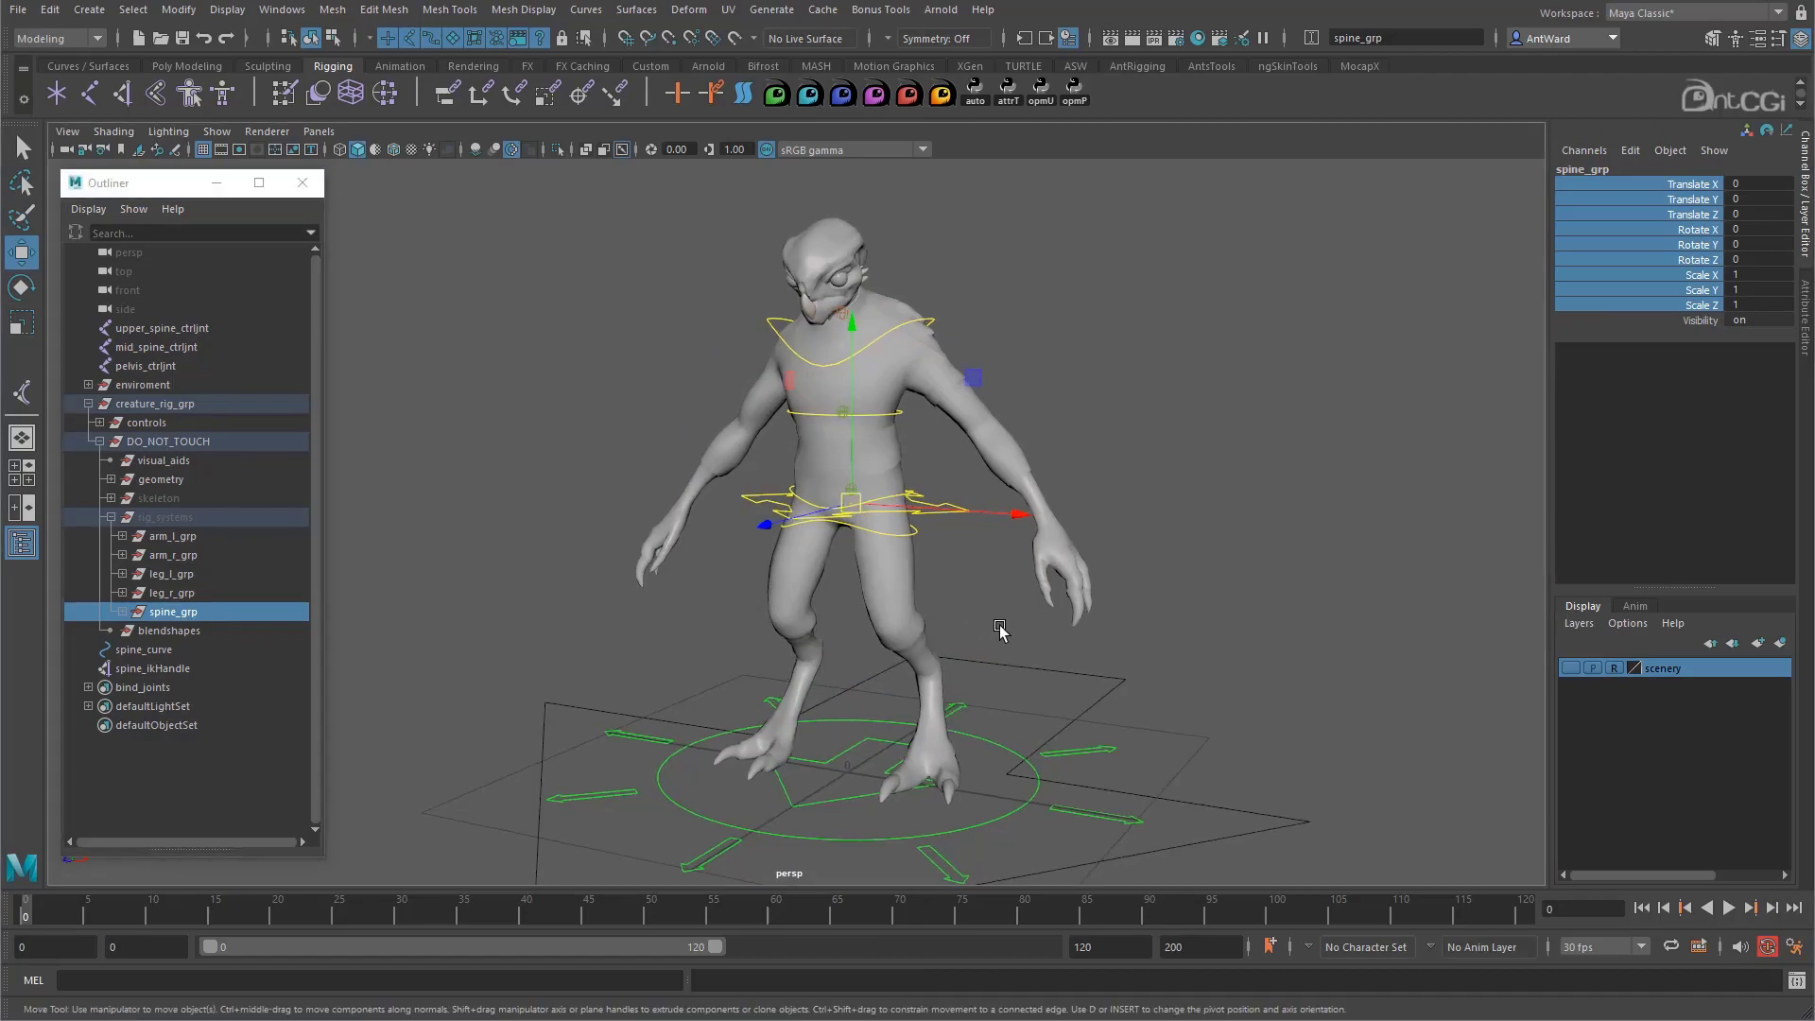
{"action": "left_click", "coordinate": [1264, 587]}
{"action": "key", "text": "ctrl+g"}
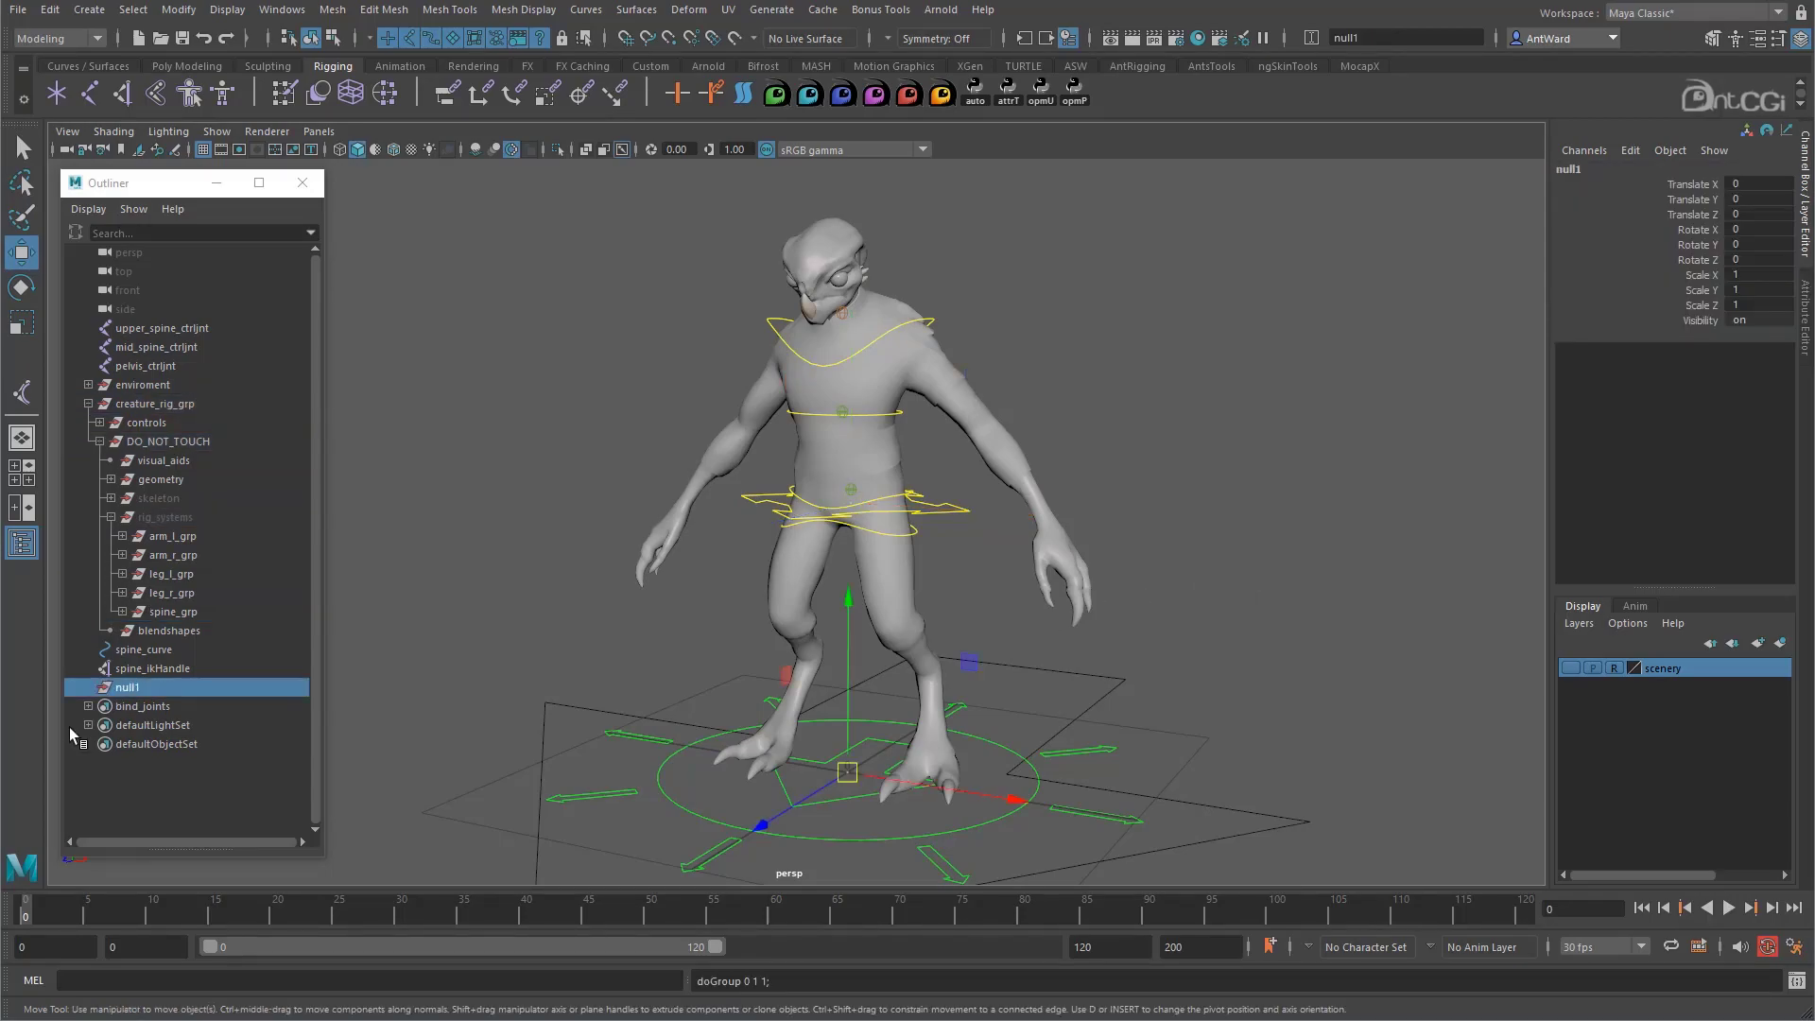
{"action": "double_click", "coordinate": [121, 690]}
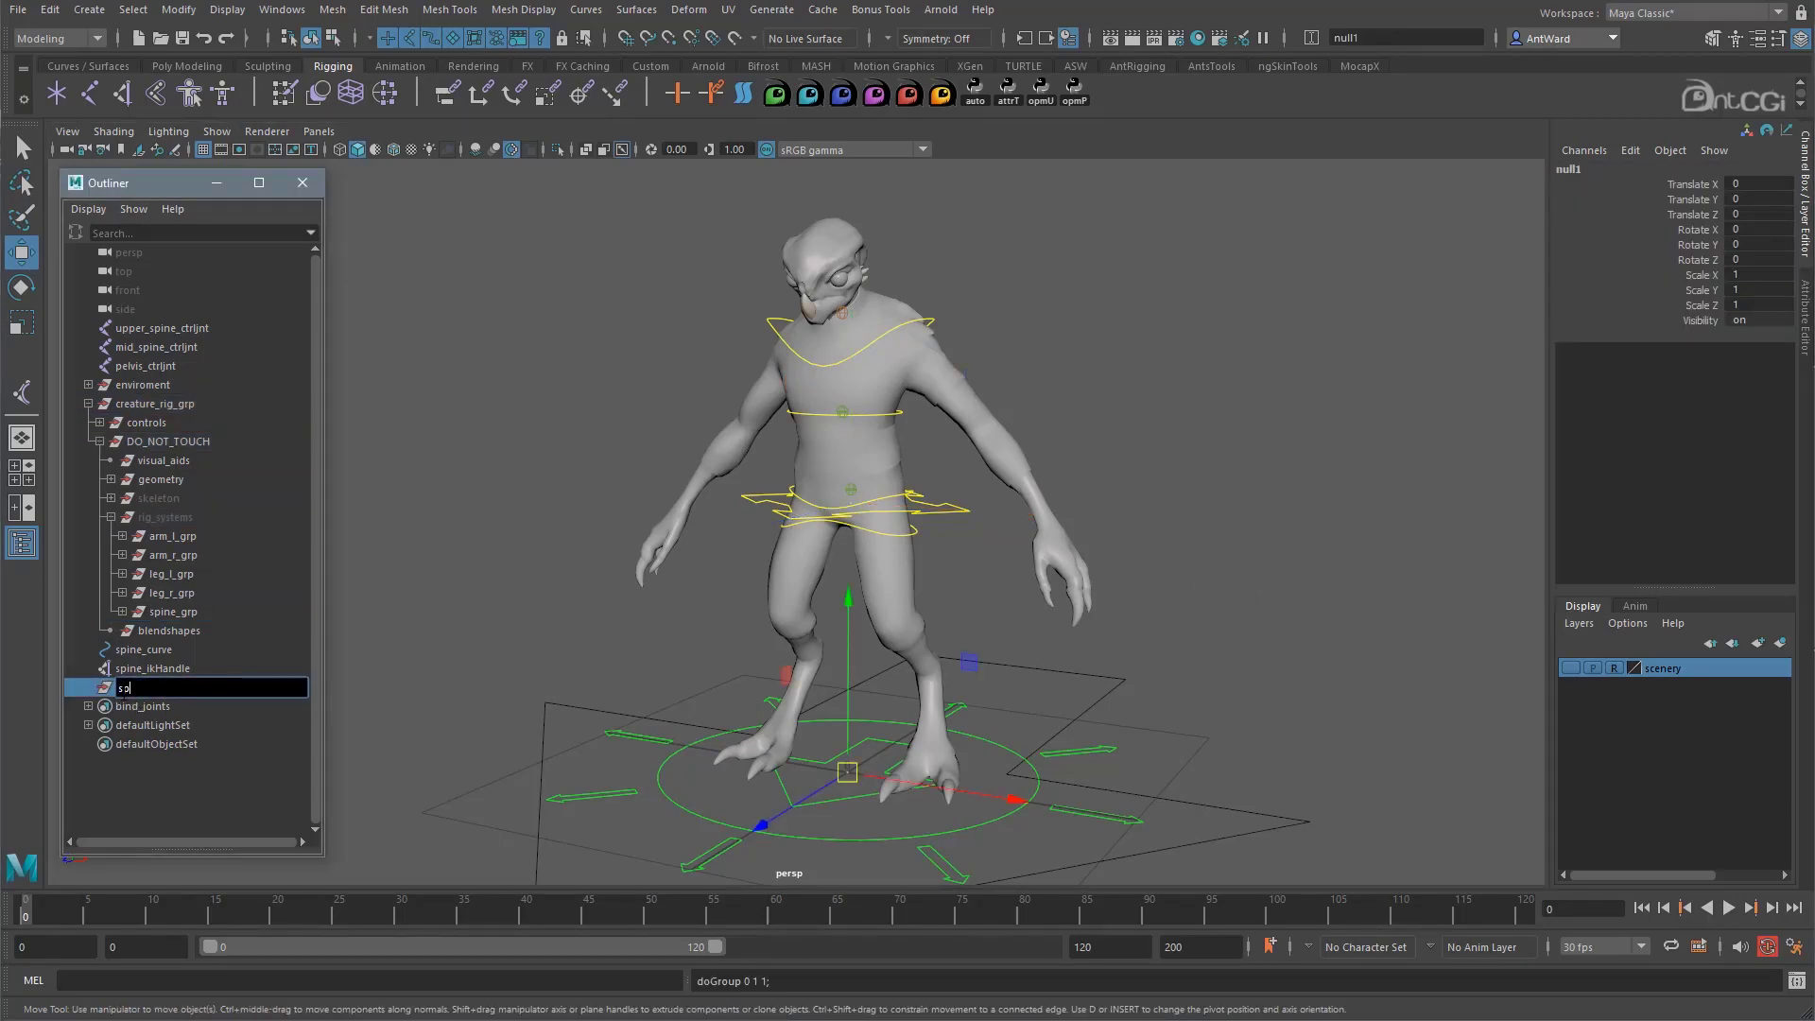
{"action": "key", "text": "Return"}
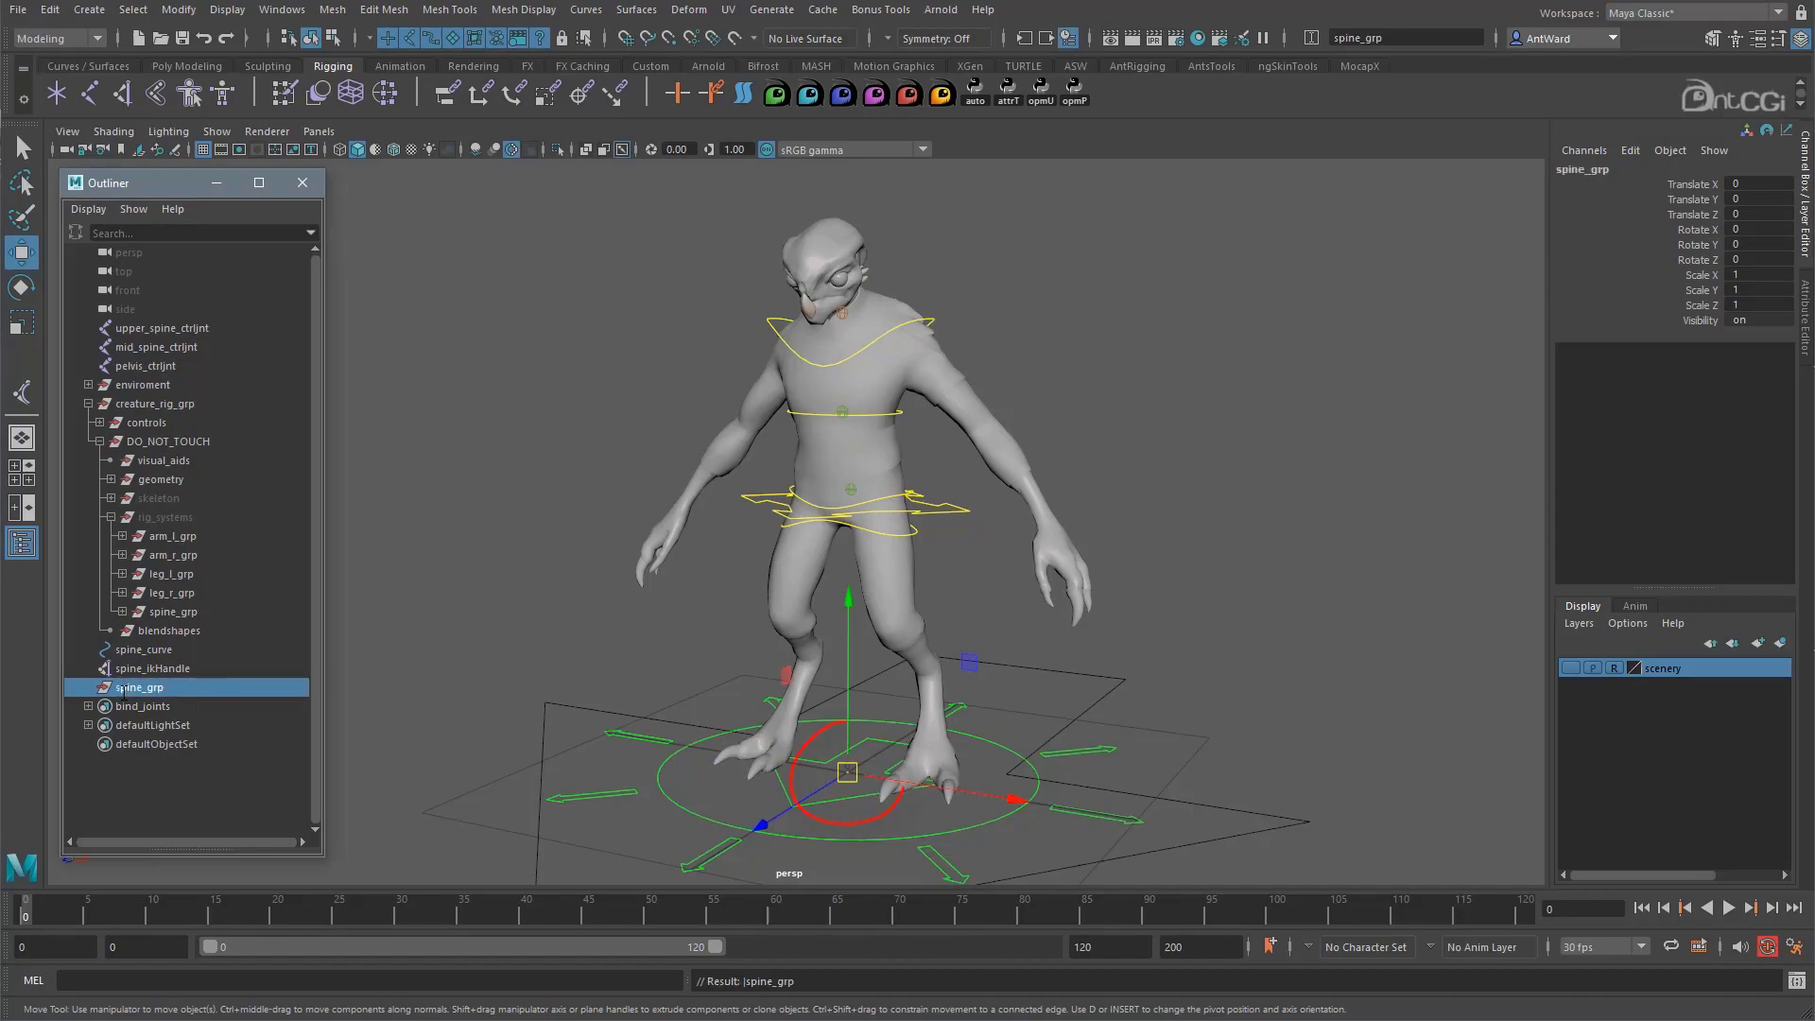
Move pelvis_fk and pelvis_ik out of the old spine_grp into the new spine_grp
{"action": "left_click", "coordinate": [122, 611]}
{"action": "left_click", "coordinate": [181, 630]}
{"action": "left_click", "coordinate": [189, 649], "text": "shift"}
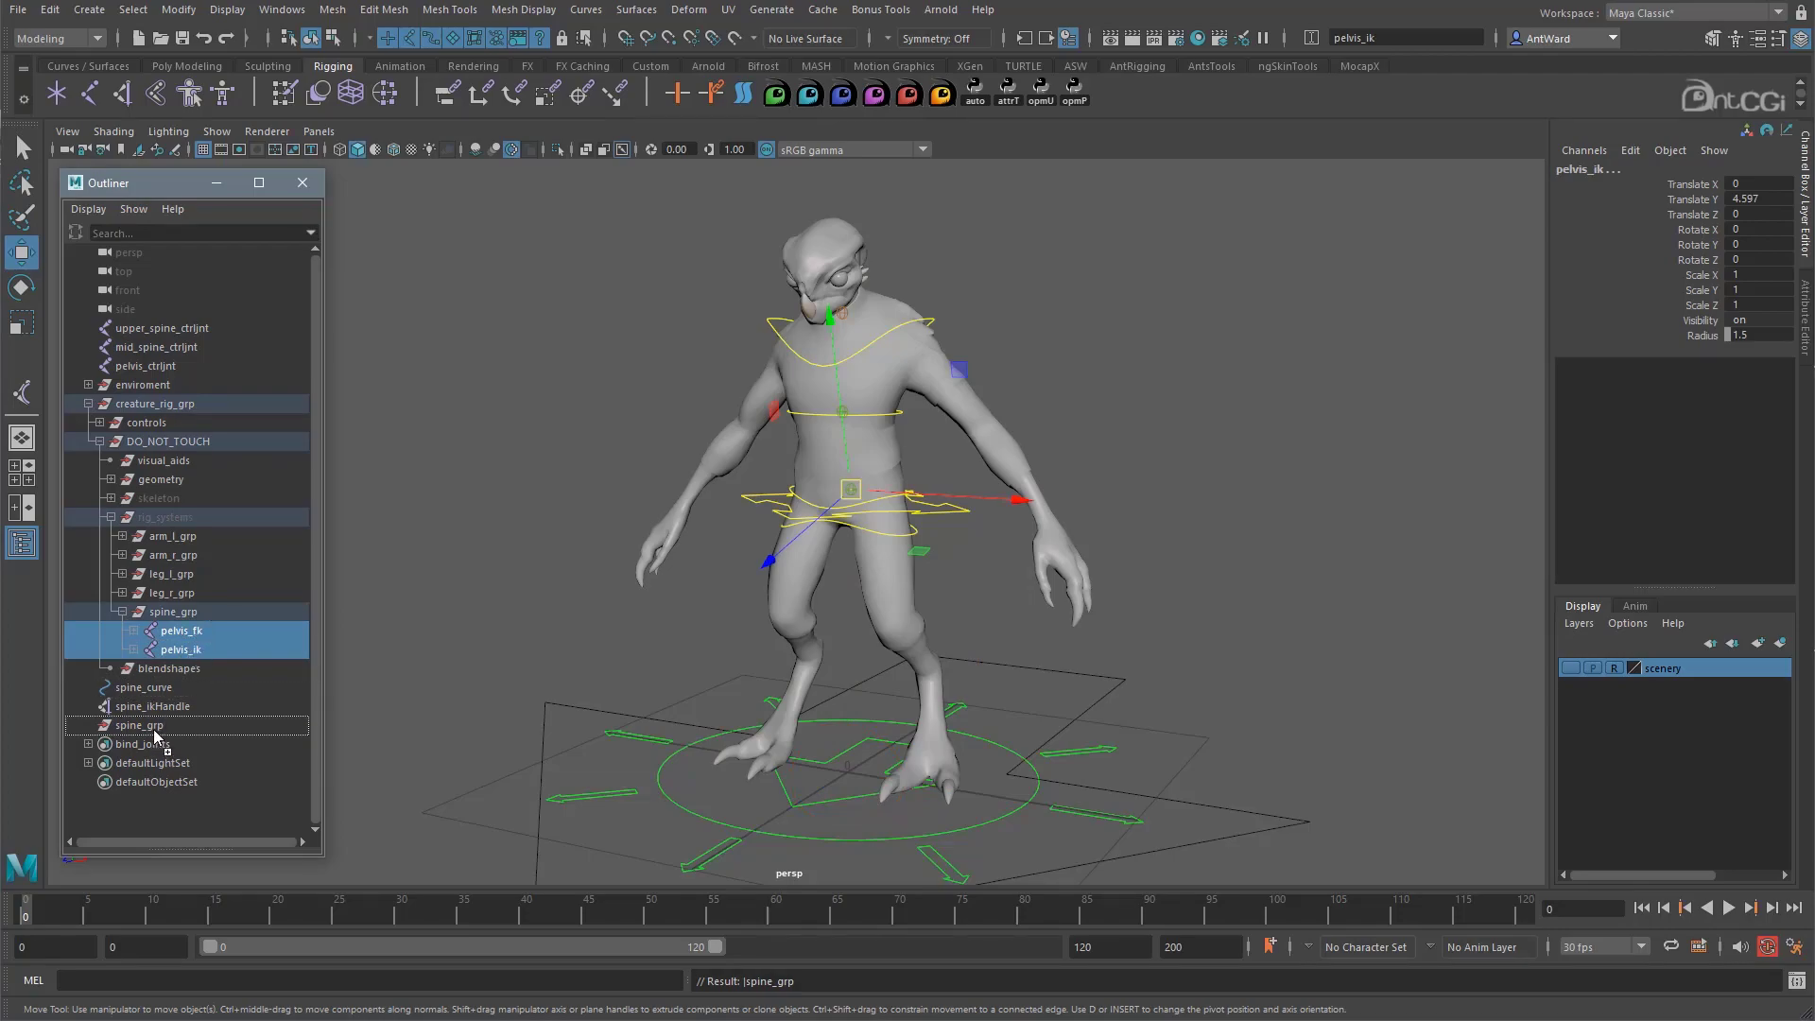
{"action": "left_click_drag", "start_coordinate": [156, 736], "coordinate": [155, 732]}
Delete the old empty spine_grp and parent the new spine_grp under rig_systems
{"action": "left_click", "coordinate": [156, 612]}
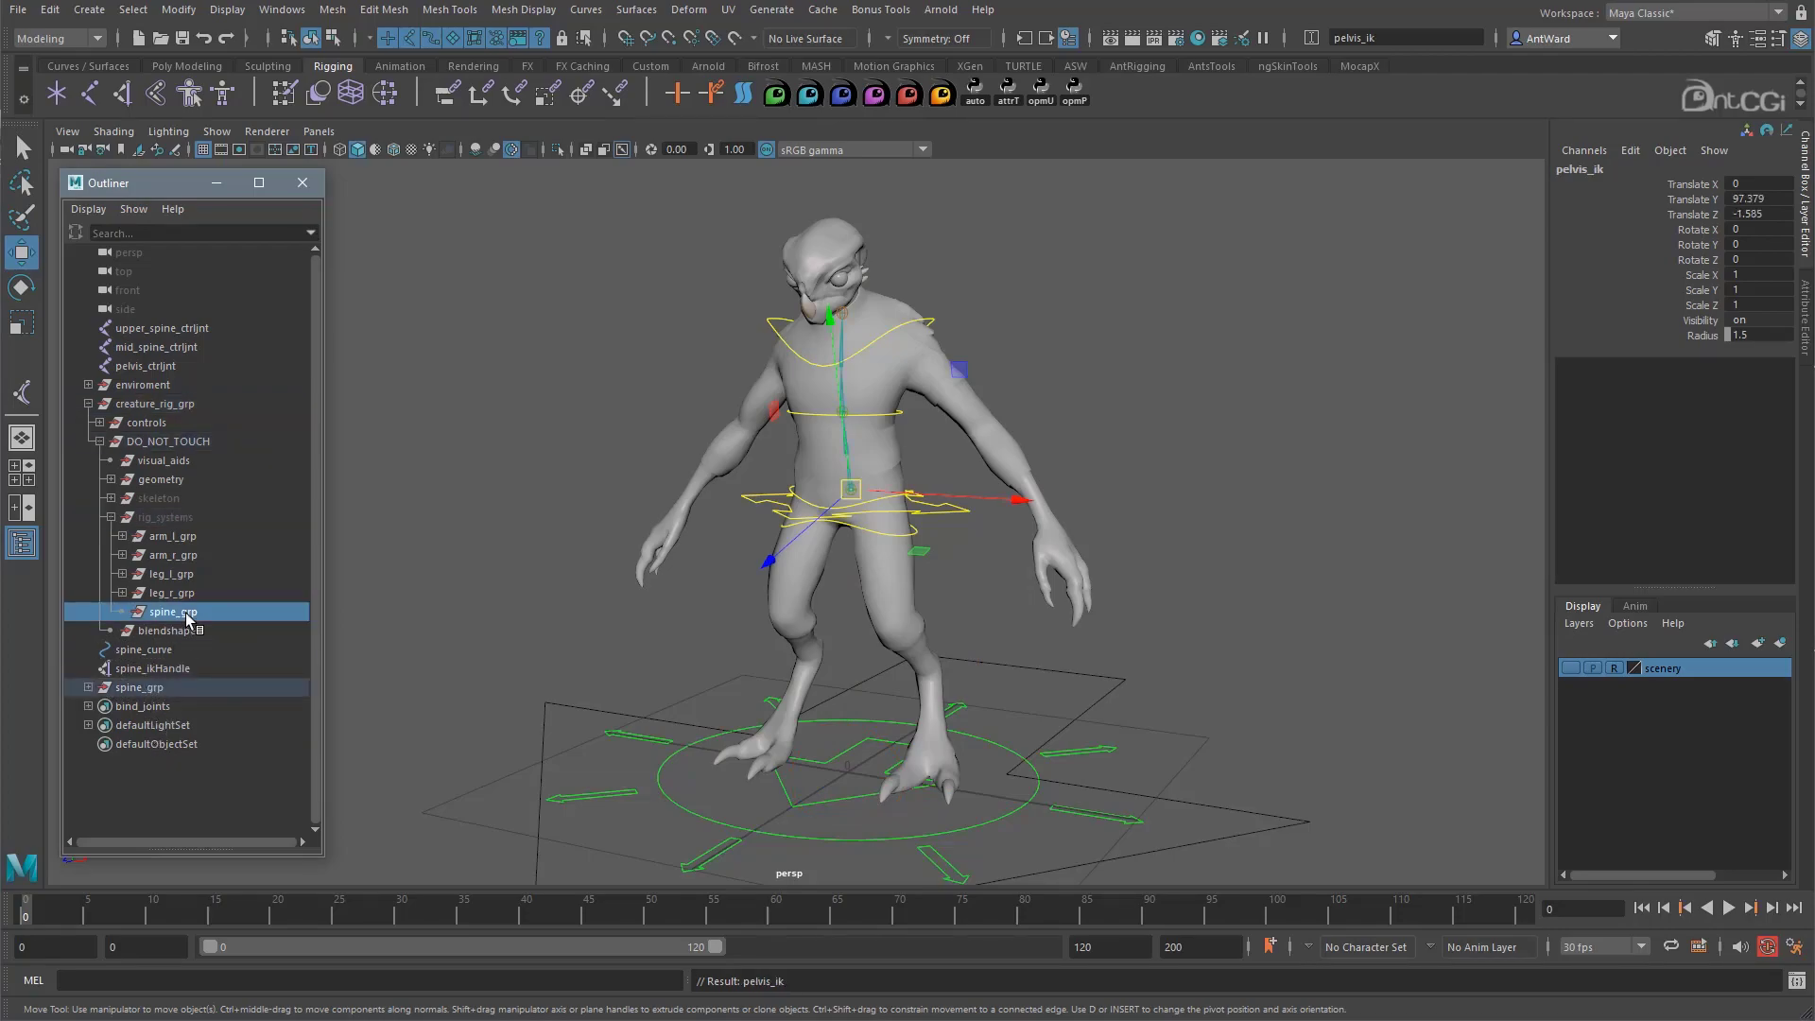
{"action": "key", "text": "Delete"}
{"action": "left_click_drag", "start_coordinate": [146, 674], "coordinate": [175, 519]}
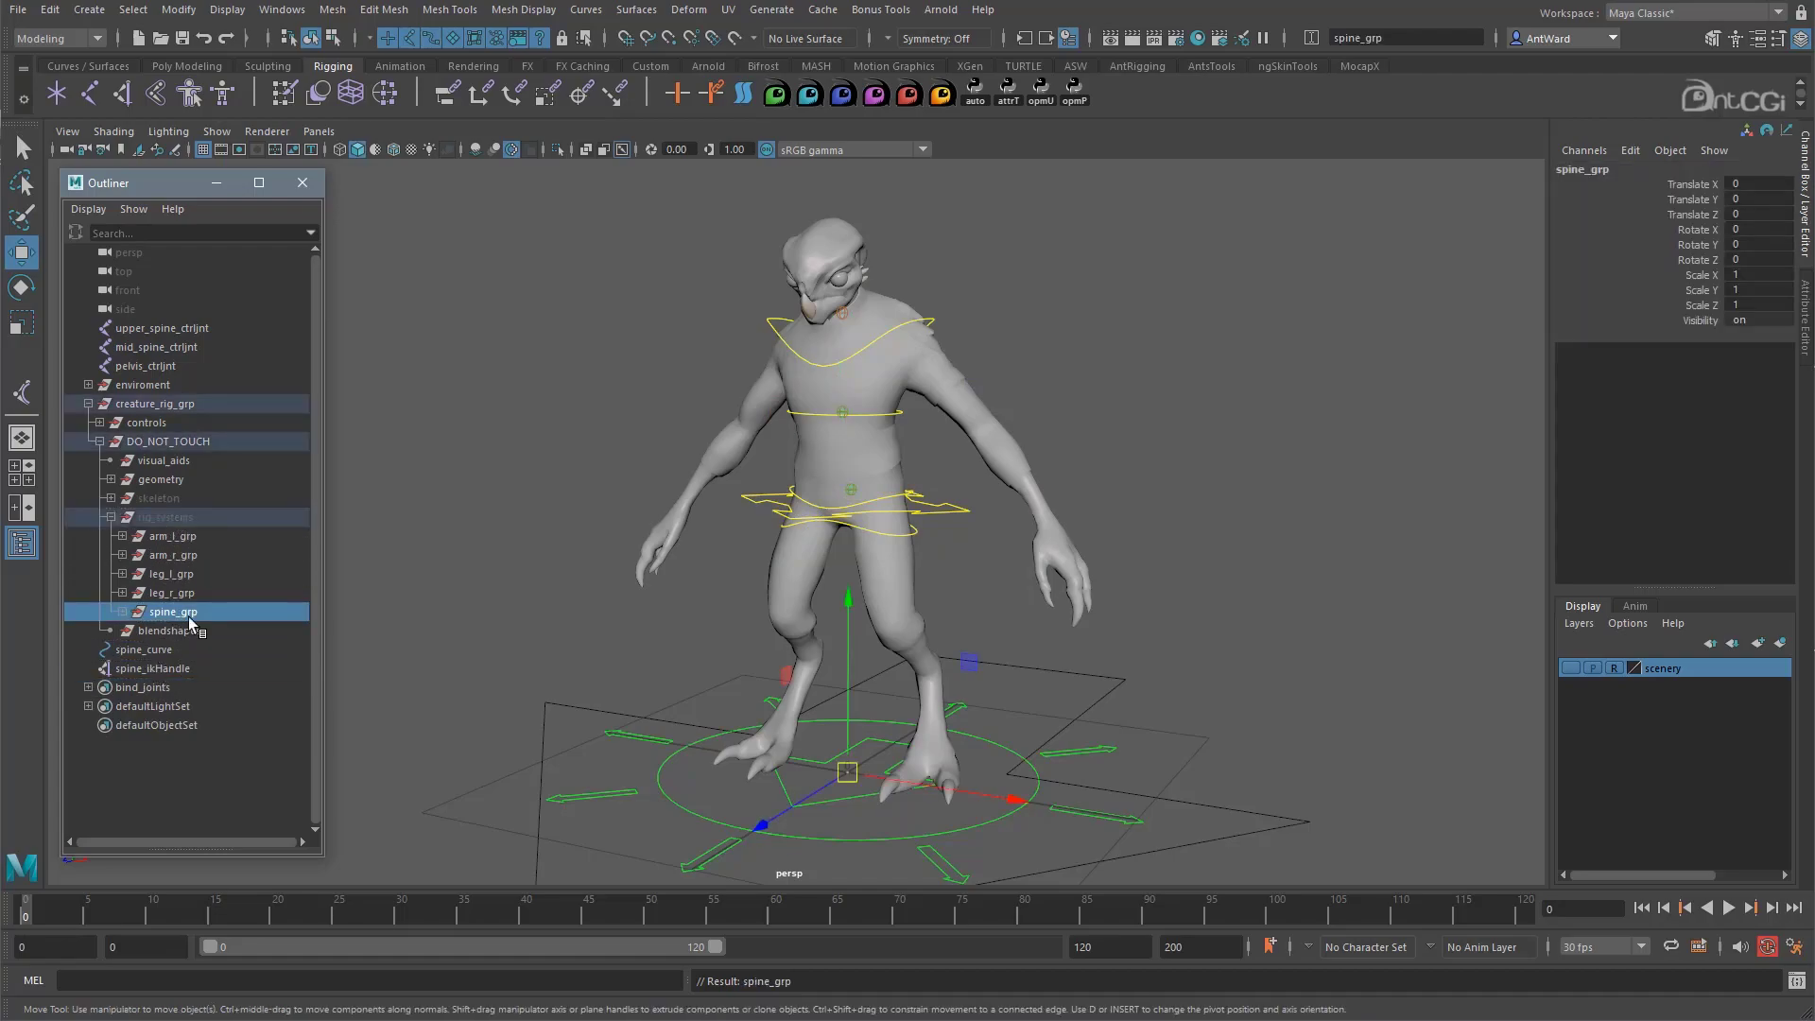
Parent spine_curve, spine_ikHandle and the upper_spine, mid_spine and pelvis control joints under the new spine_grp
{"action": "left_click", "coordinate": [123, 613]}
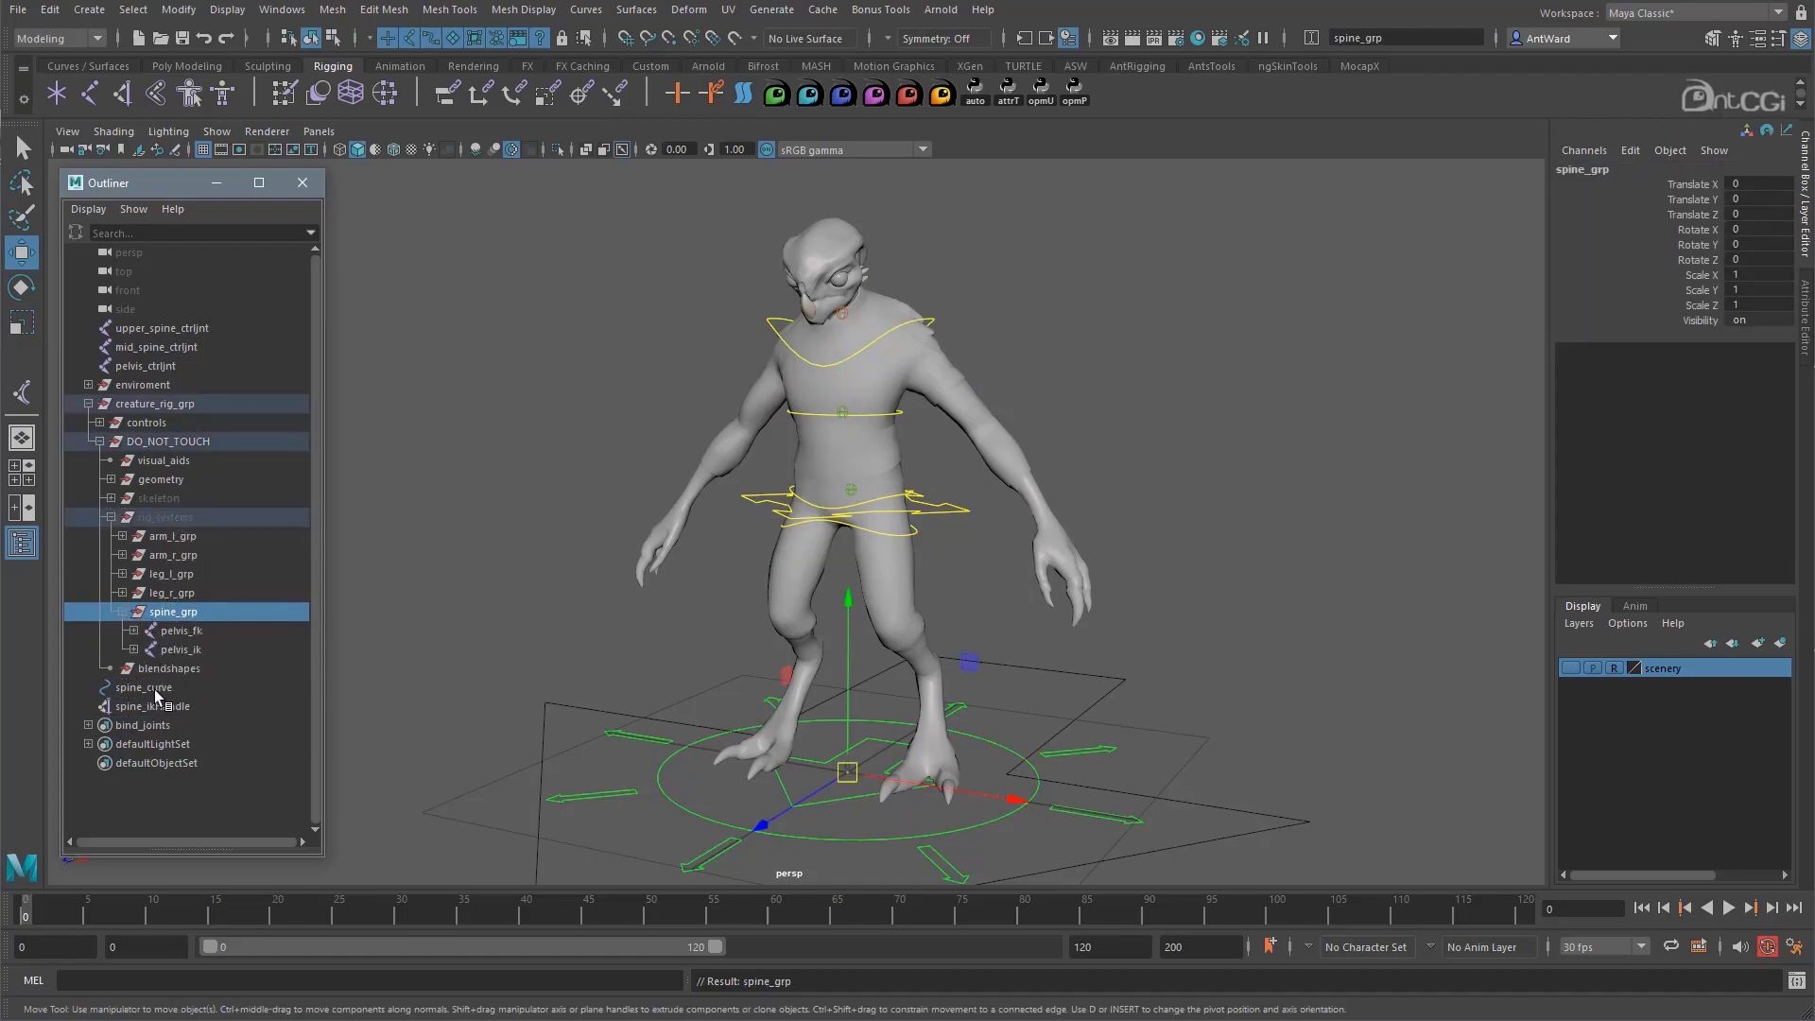
{"action": "left_click", "coordinate": [142, 687]}
{"action": "left_click", "coordinate": [151, 706], "text": "shift"}
{"action": "left_click_drag", "start_coordinate": [162, 704], "coordinate": [178, 619]}
{"action": "left_click_drag", "start_coordinate": [192, 331], "coordinate": [204, 612]}
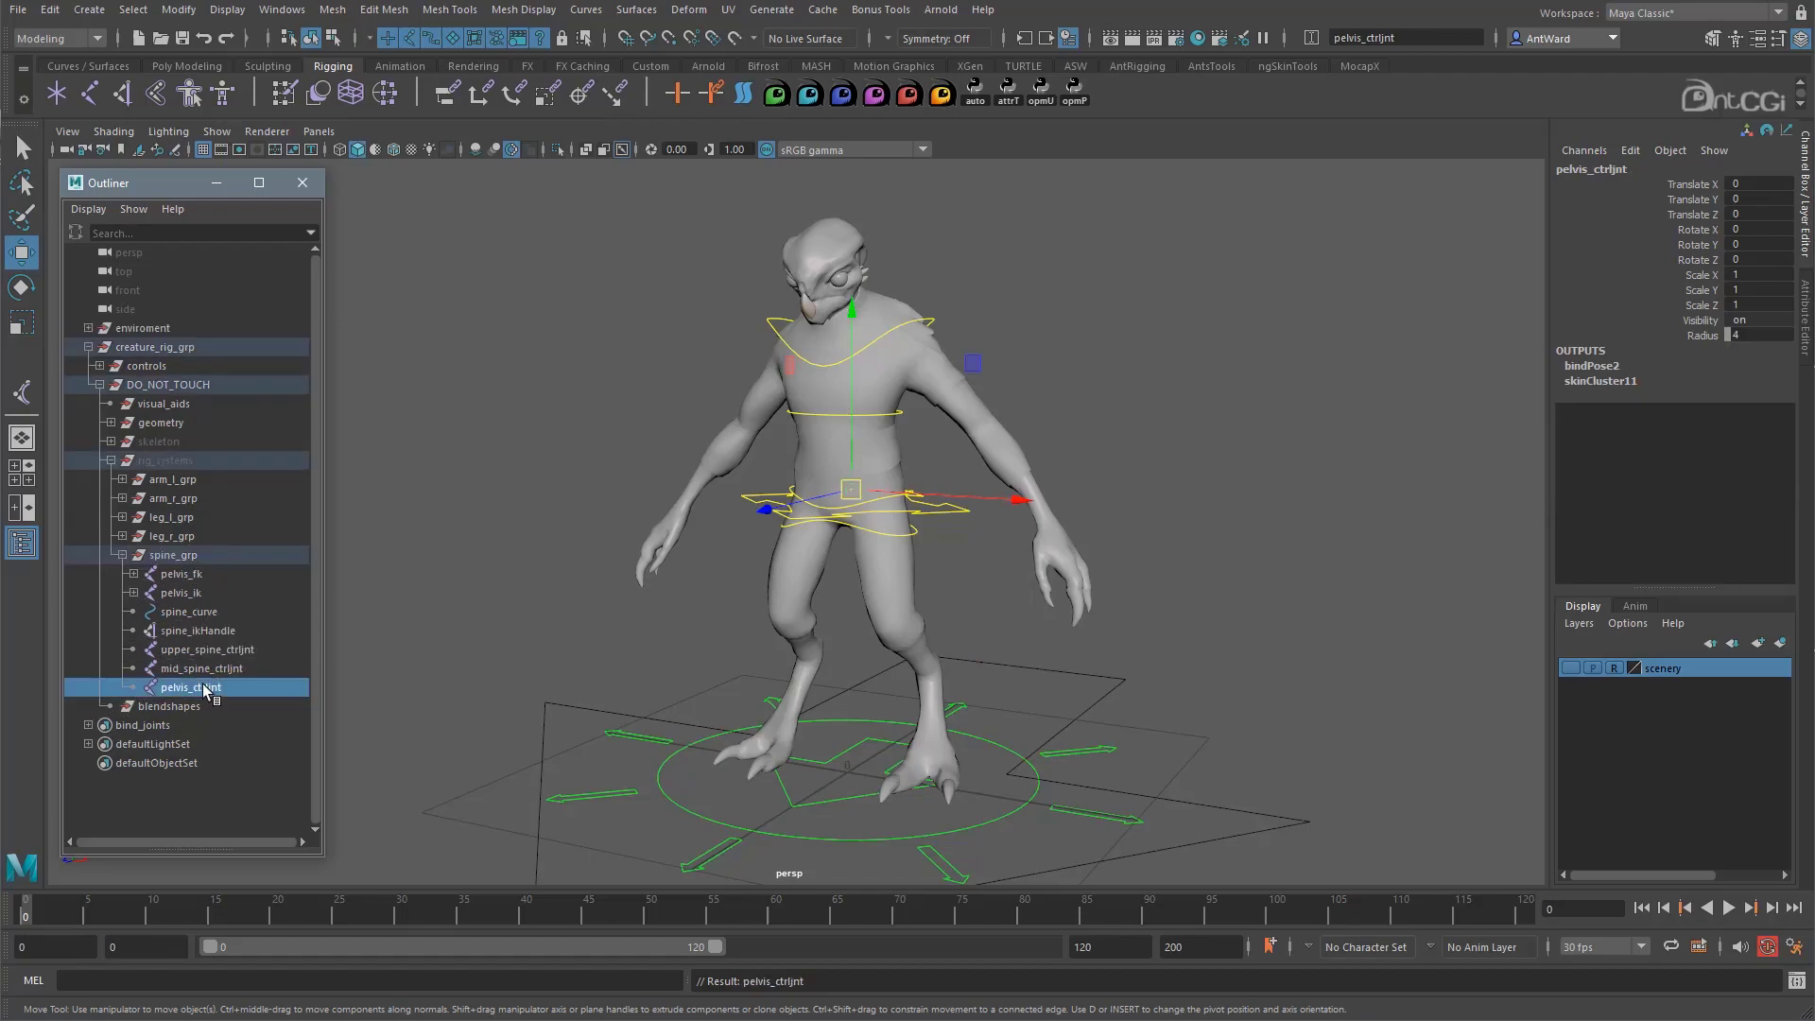
Test the regrouped spine by rotating and moving root_ctrl, and undo the changes
{"action": "left_click", "coordinate": [1083, 769]}
{"action": "key", "text": "e"}
{"action": "left_click_drag", "start_coordinate": [904, 715], "coordinate": [758, 741]}
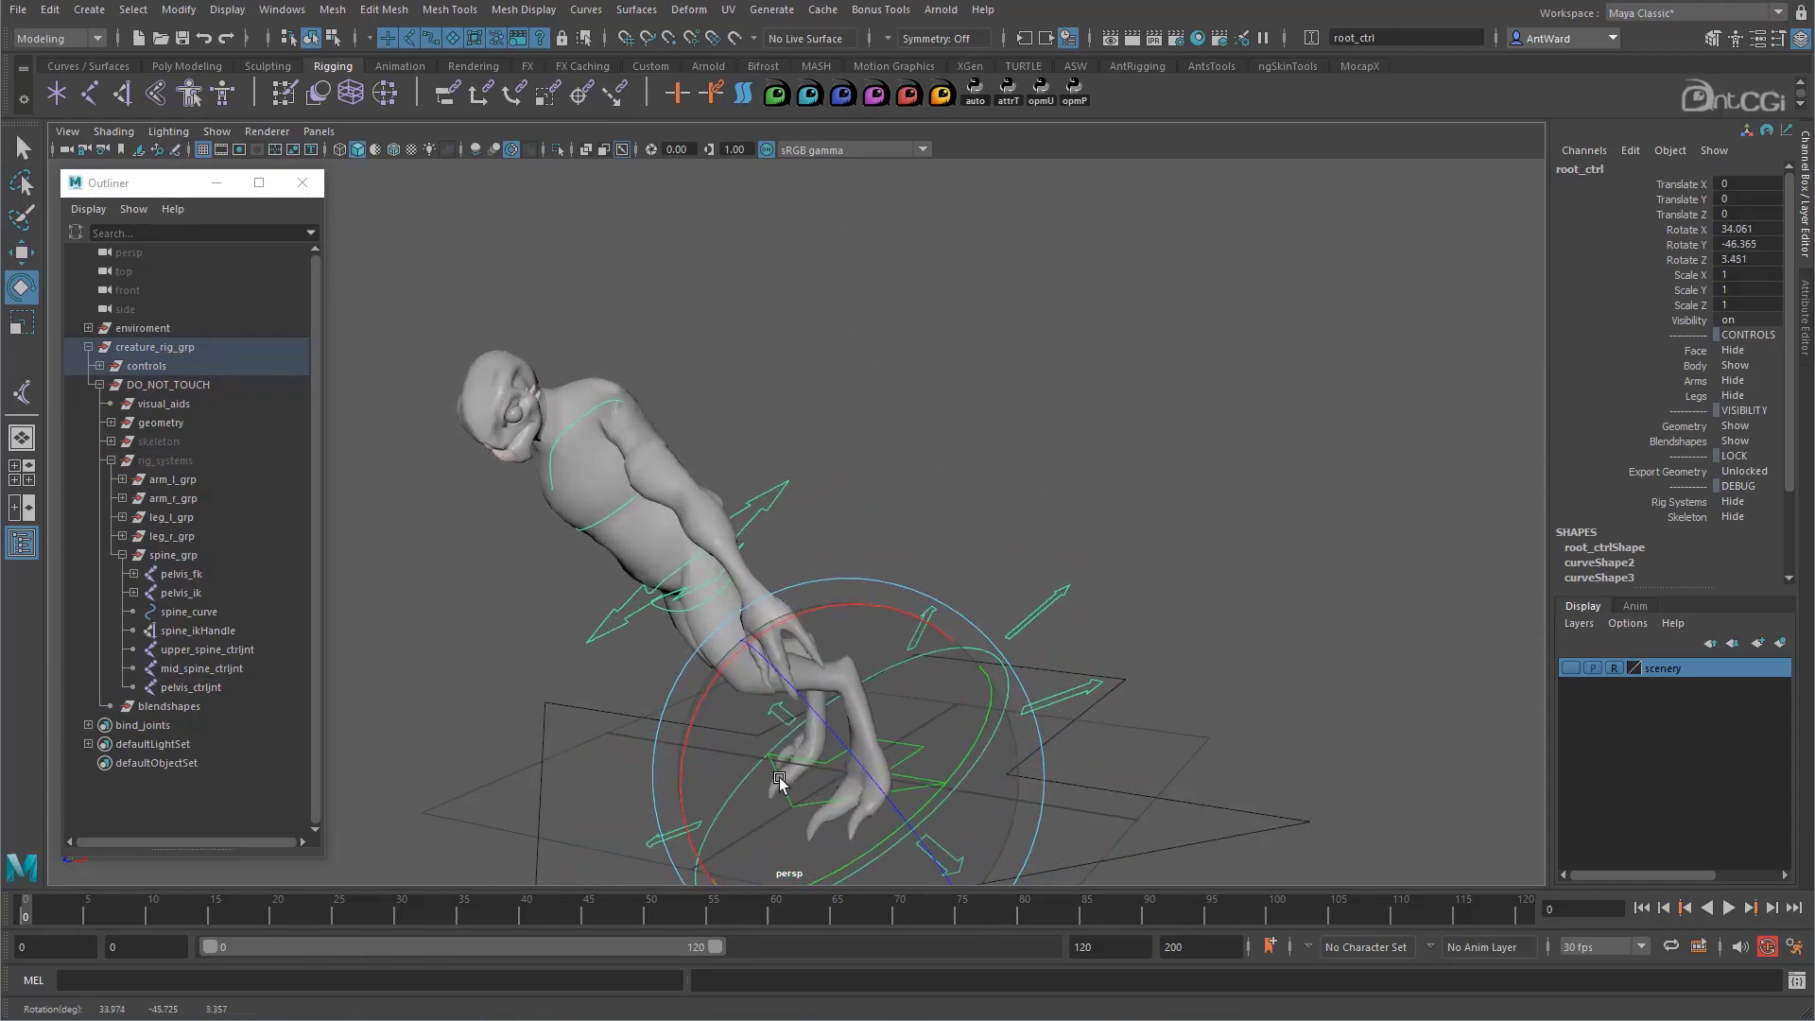
{"action": "key", "text": "ctrl+z"}
{"action": "key", "text": "w"}
{"action": "left_click_drag", "start_coordinate": [864, 783], "coordinate": [973, 770]}
{"action": "key", "text": "ctrl+z"}
{"action": "key", "text": "e"}
{"action": "key", "text": "ctrl+z"}
{"action": "key", "text": "ctrl+z"}
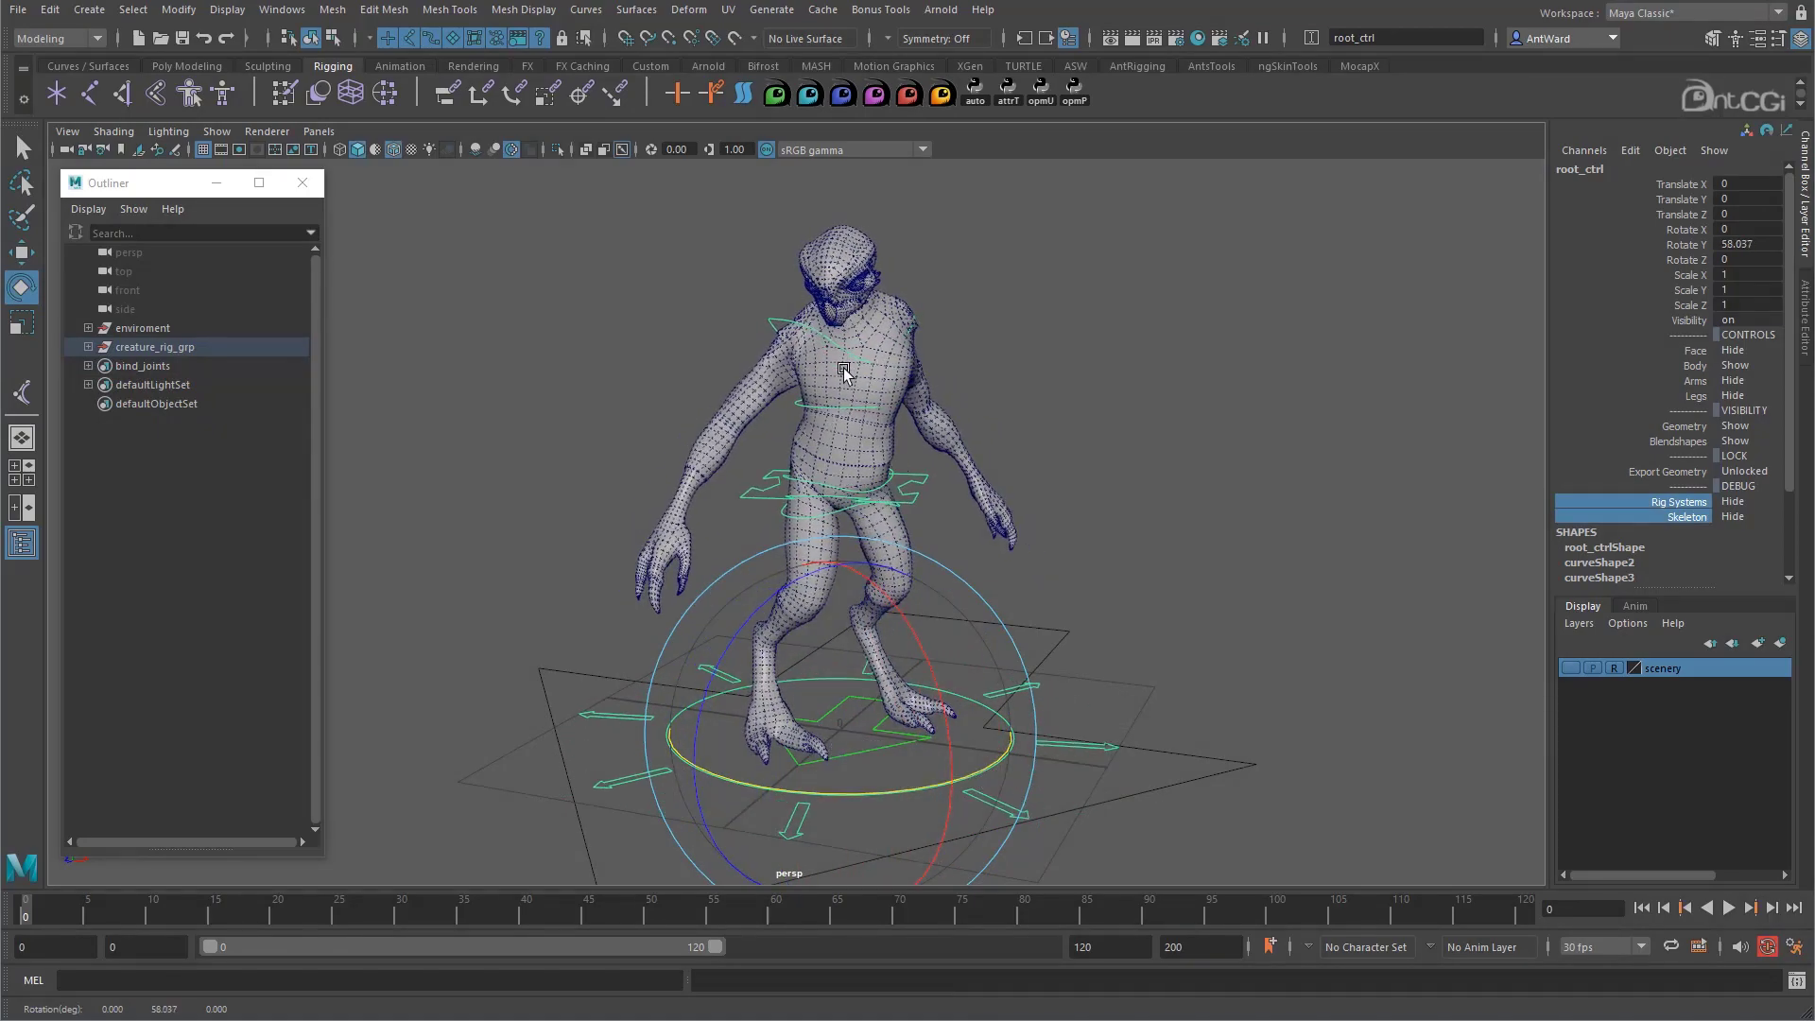
Set root_ctrl's Rig Systems and Skeleton attributes to Show, and clear the selection
{"action": "left_click_drag", "start_coordinate": [911, 480], "coordinate": [879, 514], "text": "alt"}
{"action": "right_click_drag", "start_coordinate": [879, 514], "coordinate": [1131, 468], "text": "alt"}
{"action": "left_click", "coordinate": [1187, 440]}
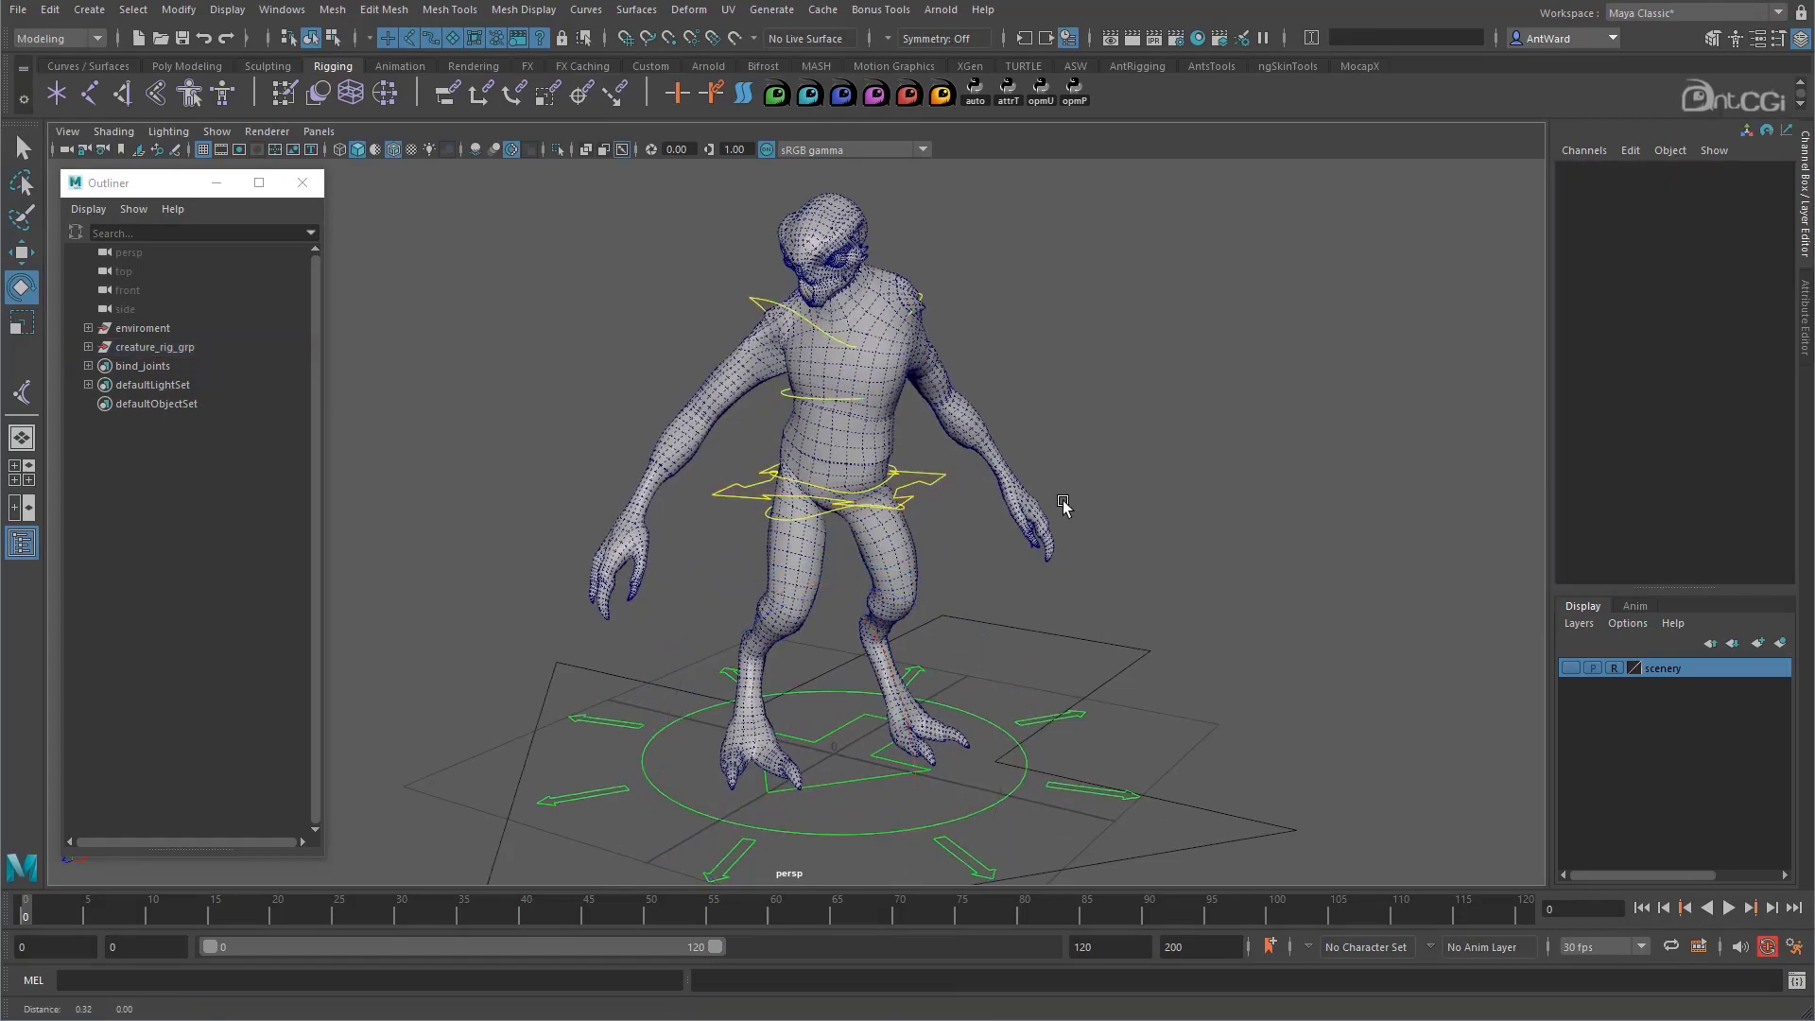
{"action": "left_click_drag", "start_coordinate": [1061, 507], "coordinate": [998, 512], "text": "alt"}
{"action": "left_click", "coordinate": [999, 728]}
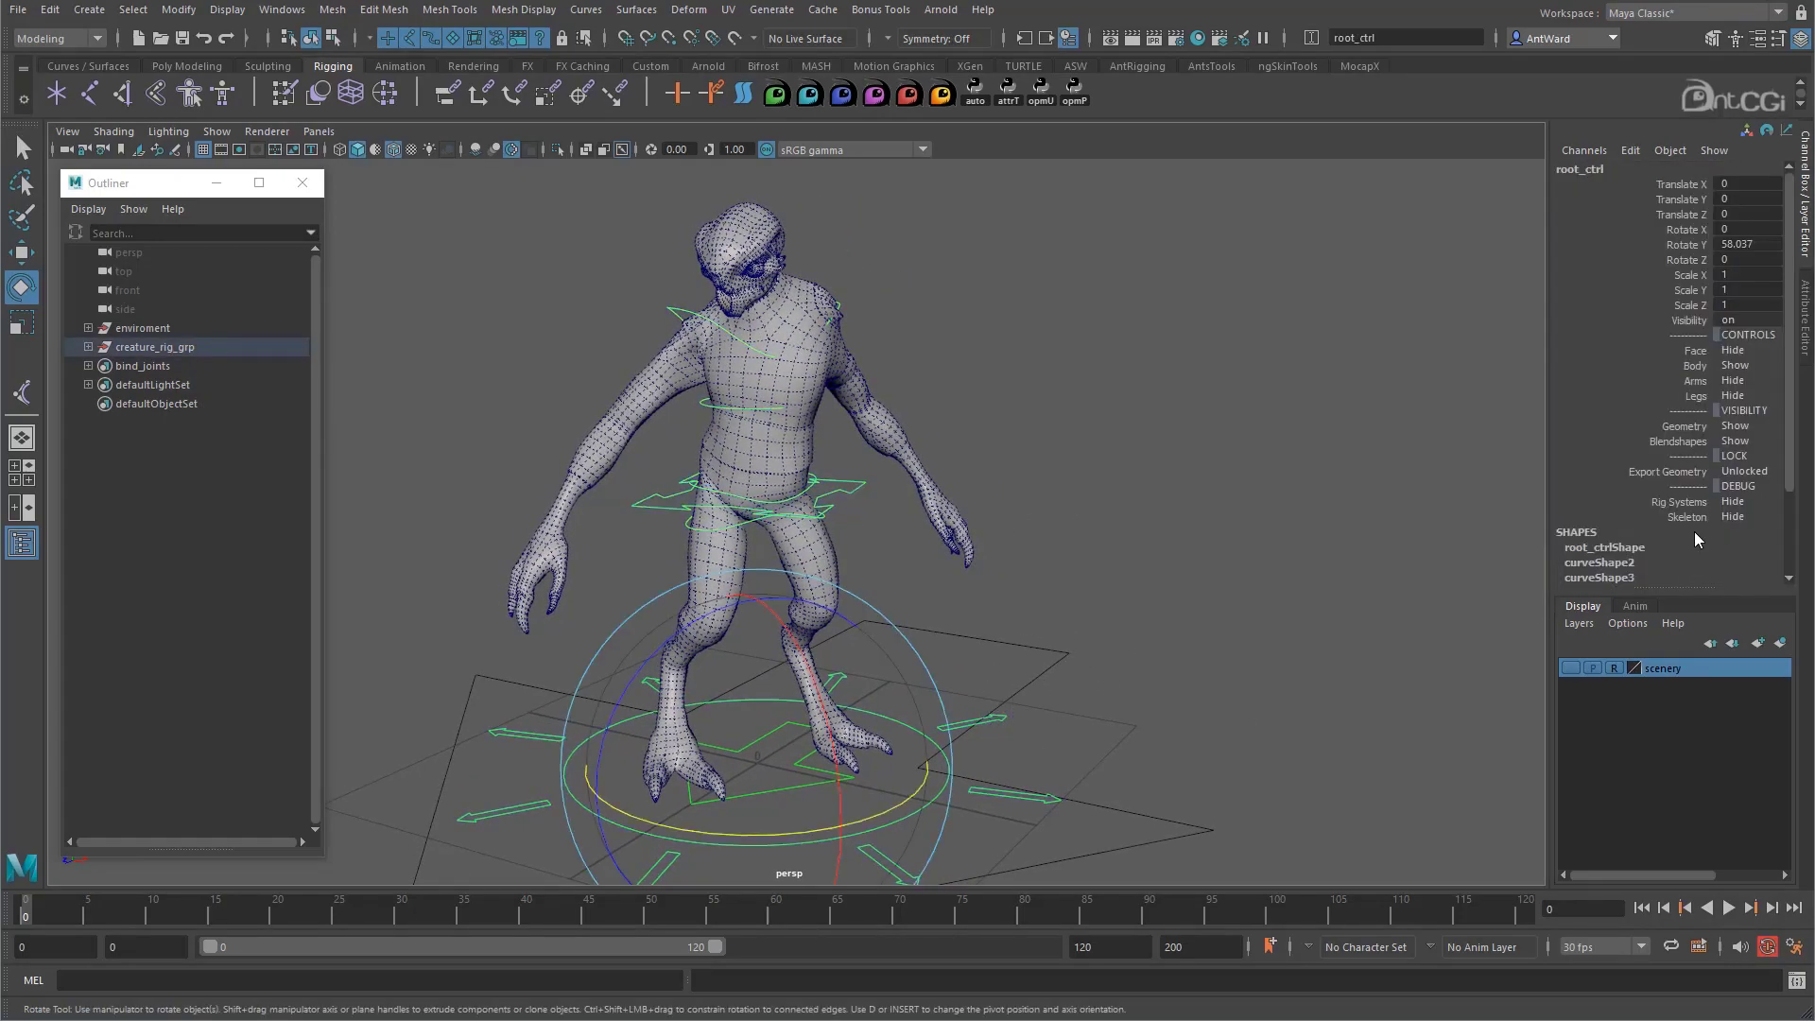
{"action": "left_click_drag", "start_coordinate": [1686, 503], "coordinate": [1685, 517]}
{"action": "middle_click_drag", "start_coordinate": [673, 532], "coordinate": [923, 530]}
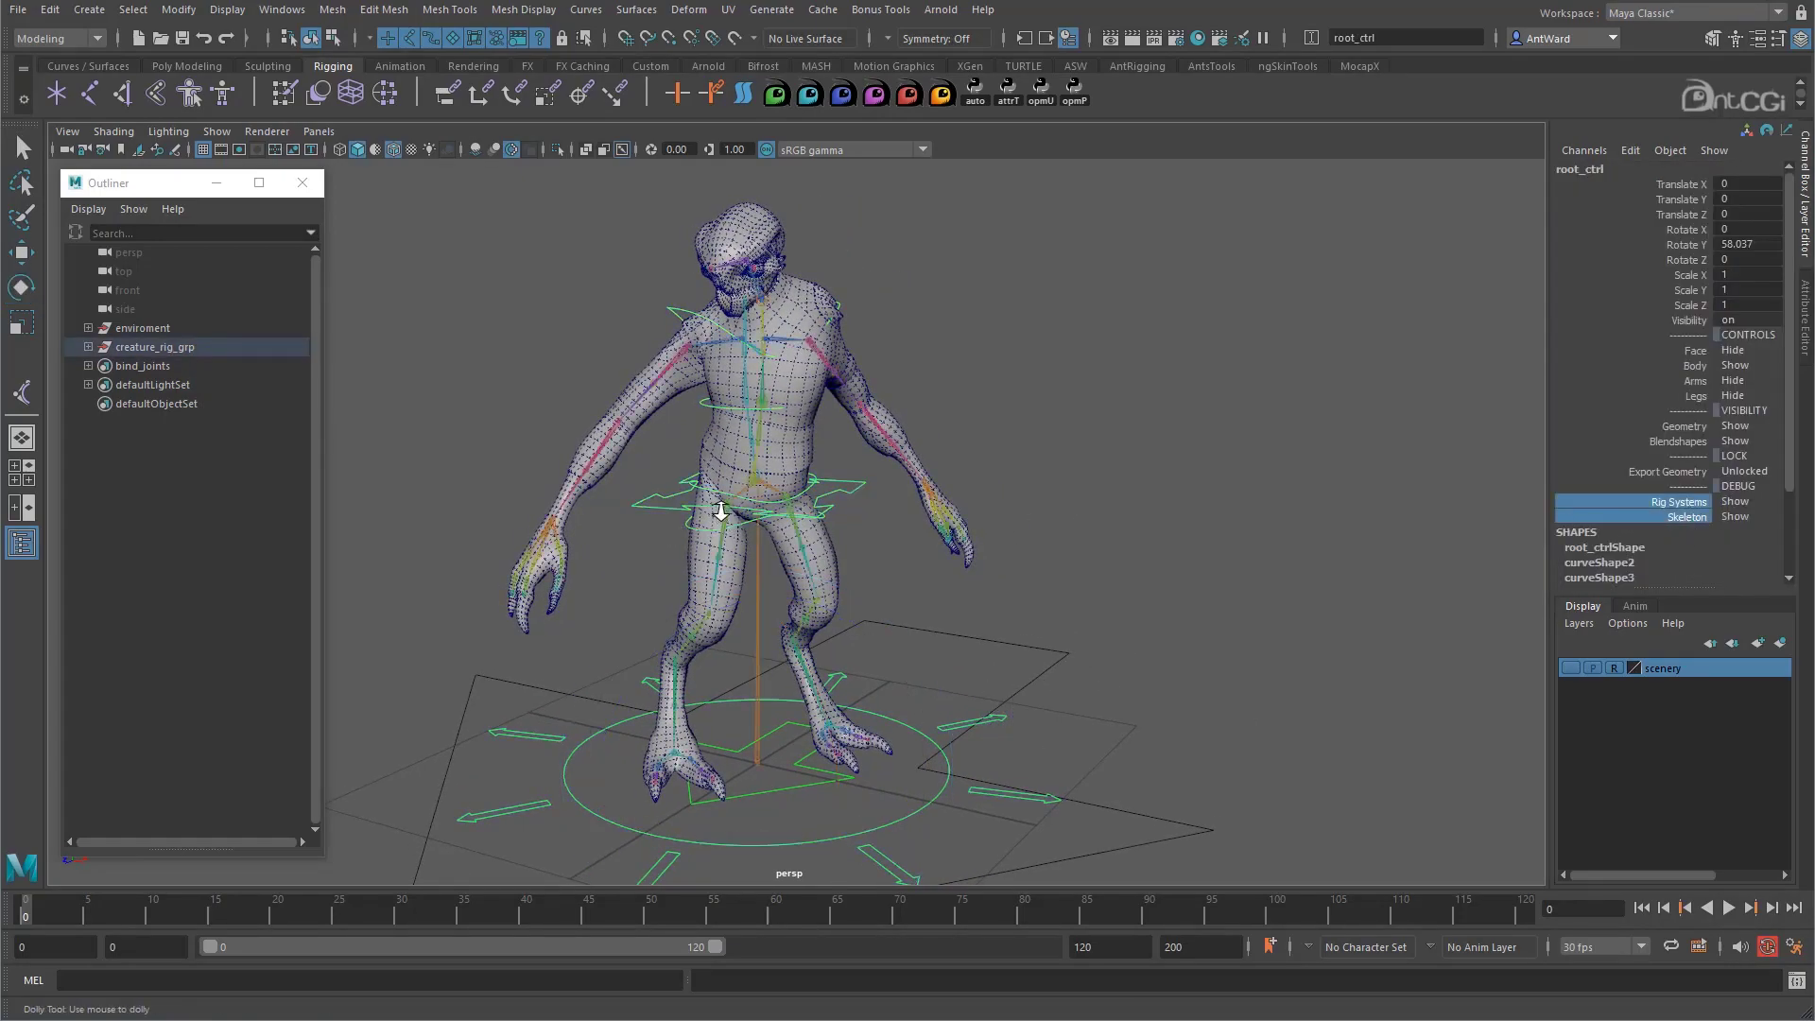
{"action": "right_click_drag", "start_coordinate": [722, 509], "coordinate": [734, 351], "text": "alt"}
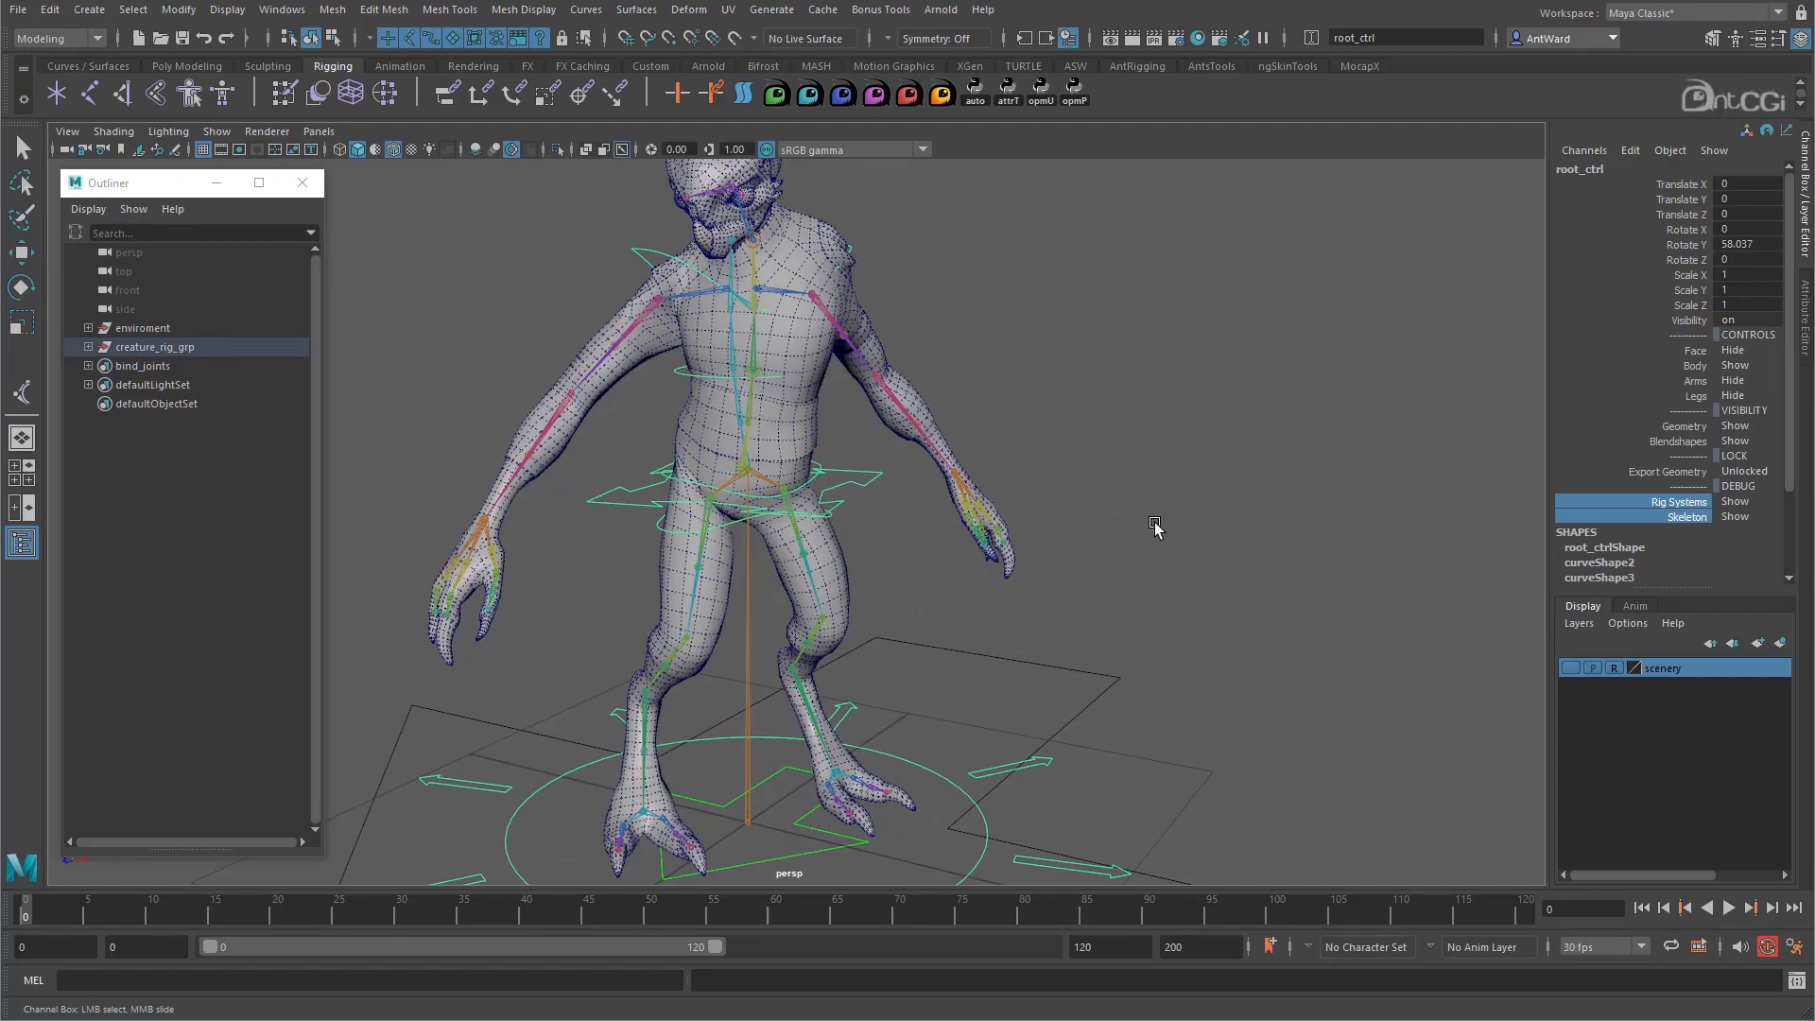
{"action": "left_click_drag", "start_coordinate": [1155, 527], "coordinate": [1040, 514], "text": "alt"}
{"action": "left_click", "coordinate": [1096, 498]}
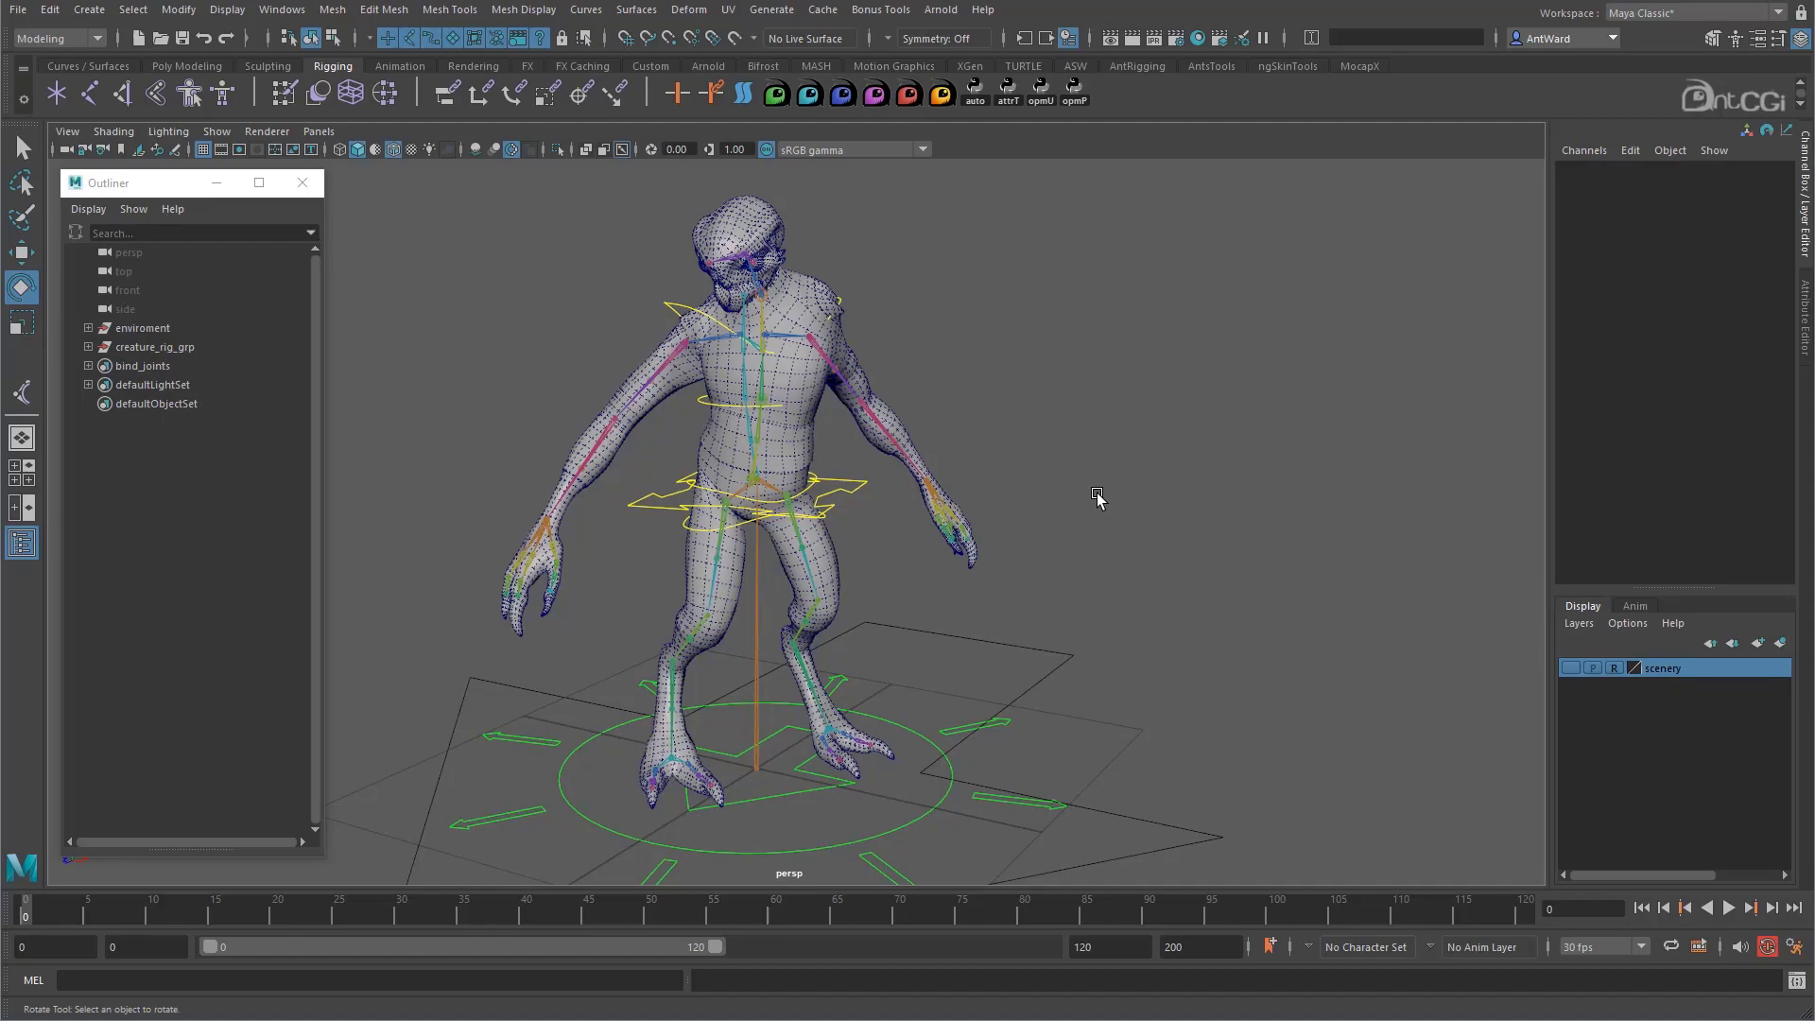
Open the Node Editor and graph root_ctrl with its connections
{"action": "left_click", "coordinate": [301, 11]}
{"action": "left_click", "coordinate": [325, 253]}
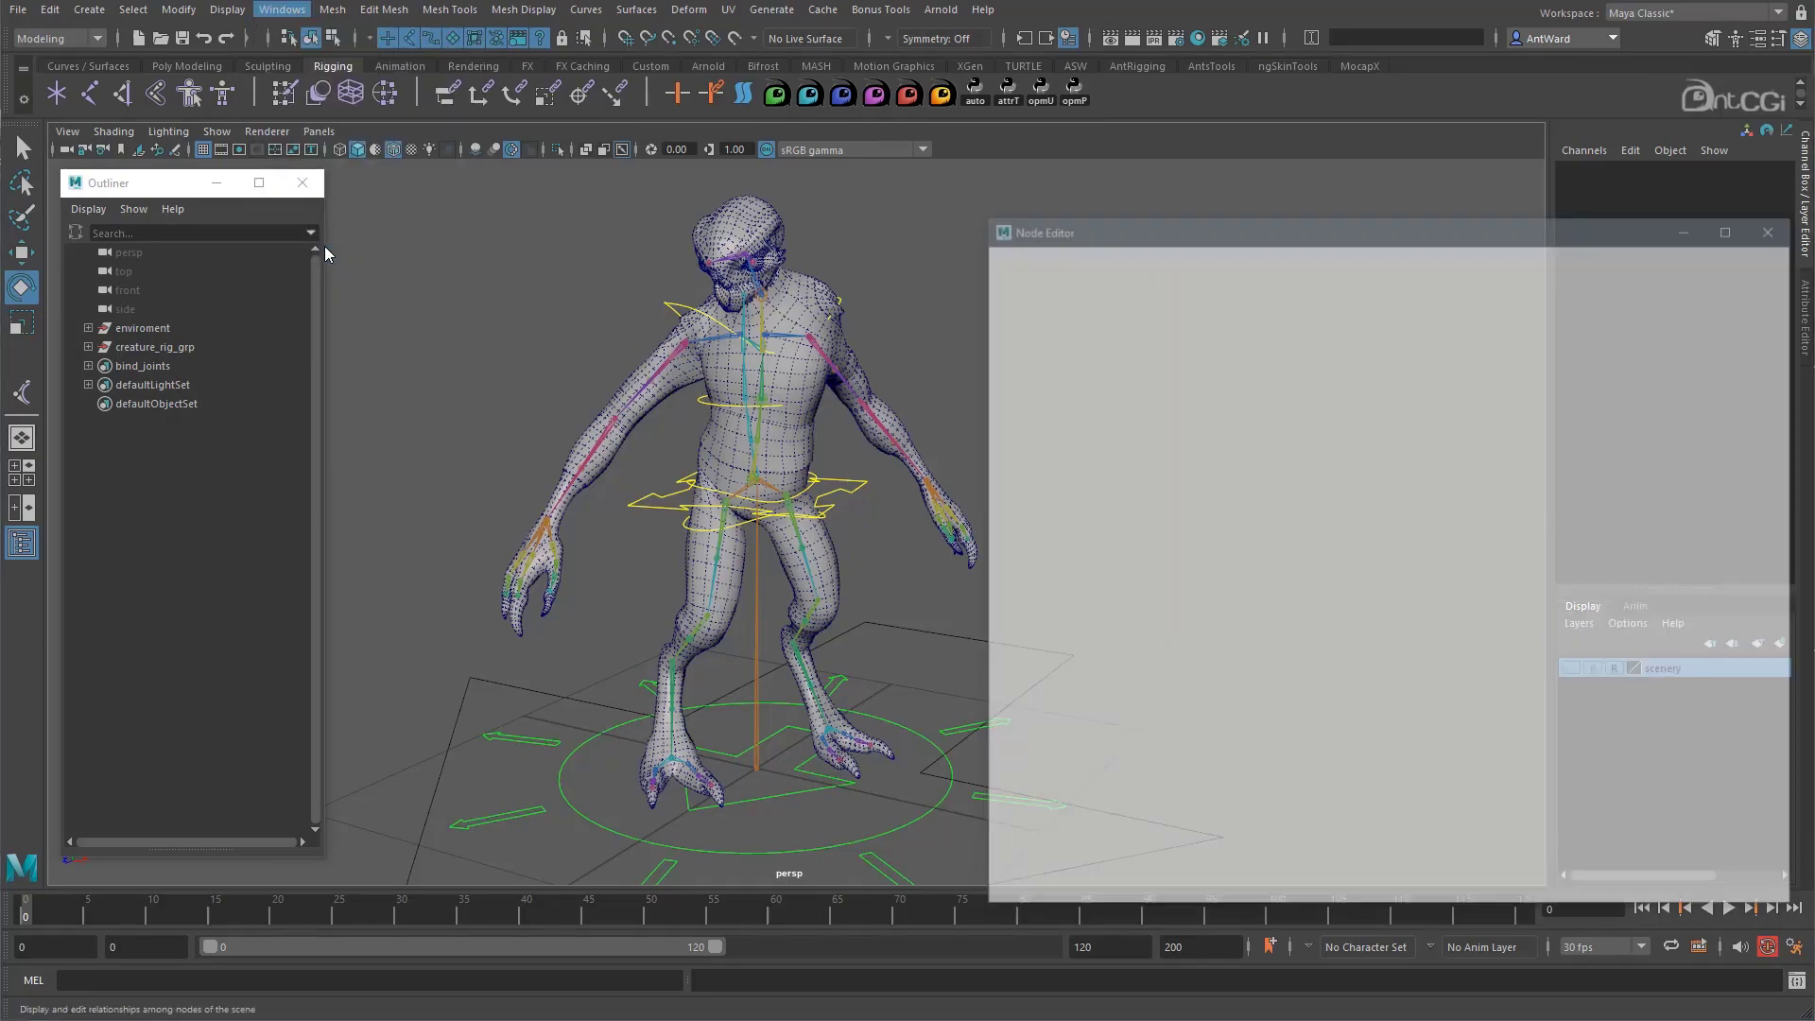
{"action": "middle_click_drag", "start_coordinate": [698, 576], "coordinate": [592, 550], "text": "alt"}
{"action": "left_click", "coordinate": [887, 688]}
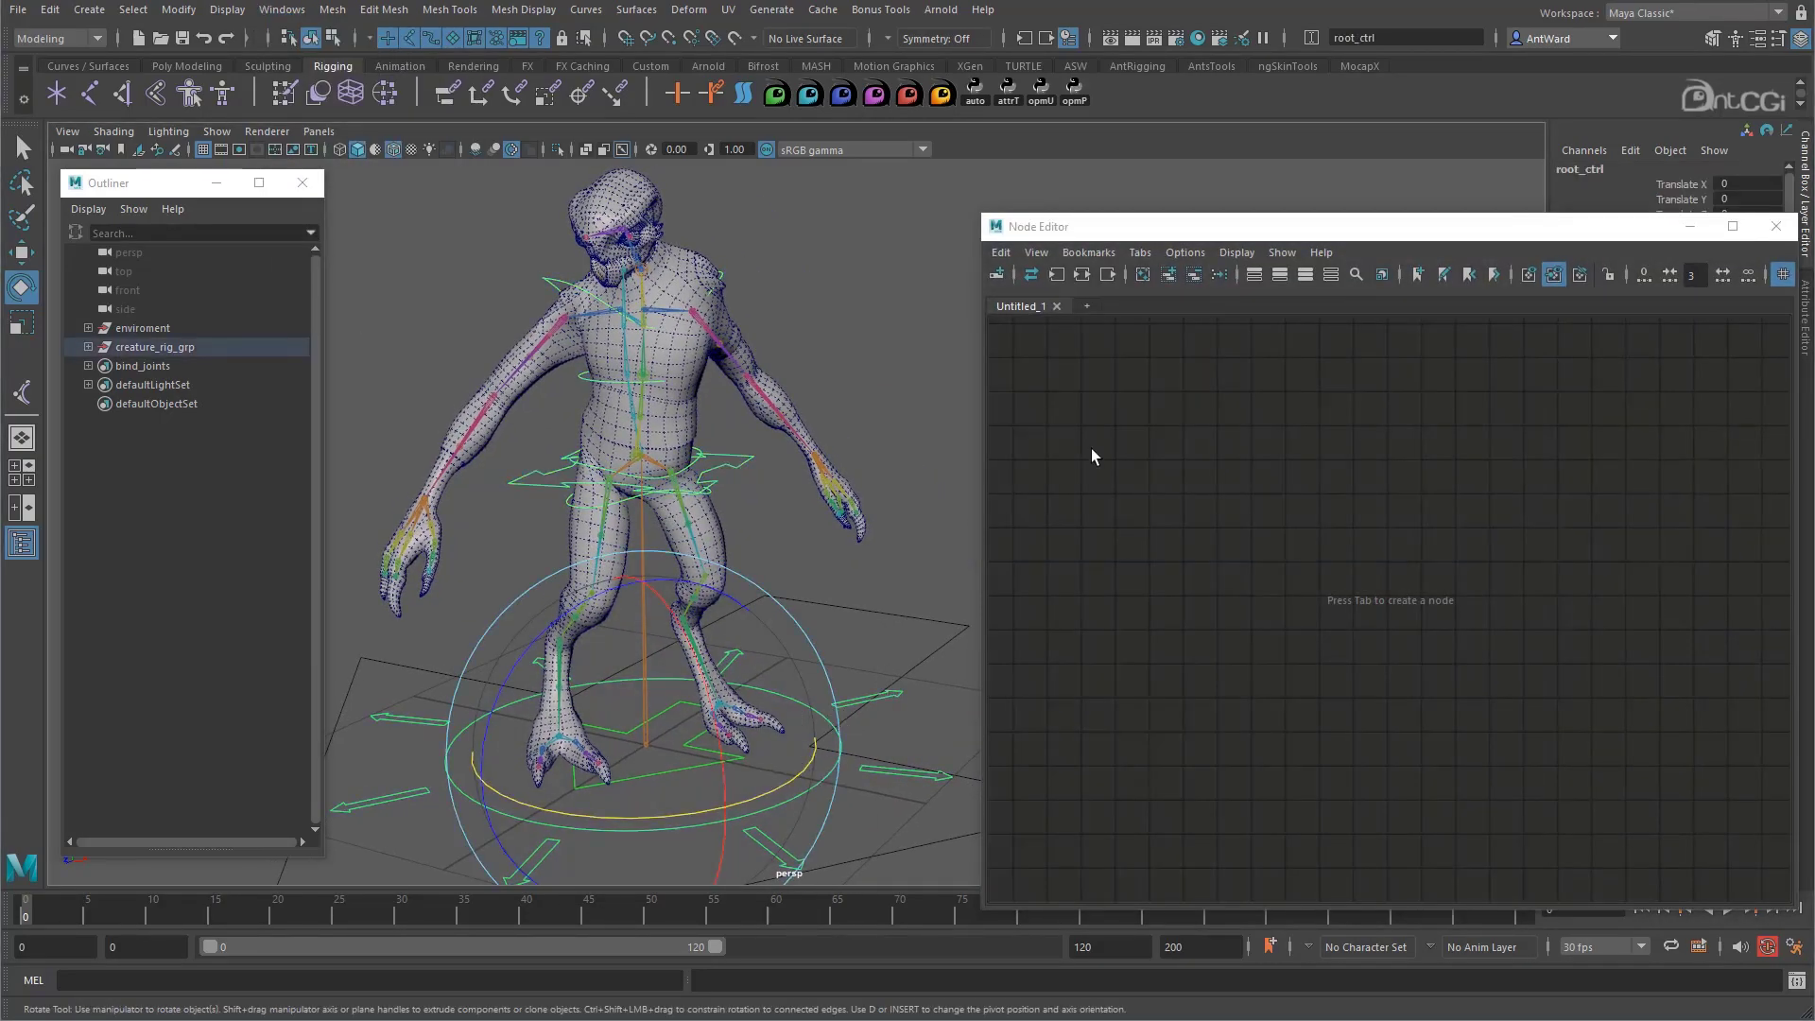
{"action": "left_click", "coordinate": [1167, 274]}
Remove the curve shape nodes from the graph and expand the root_ctrl node to show all its attributes
{"action": "left_click_drag", "start_coordinate": [1365, 753], "coordinate": [1087, 396]}
{"action": "left_click_drag", "start_coordinate": [1265, 351], "coordinate": [1525, 894]}
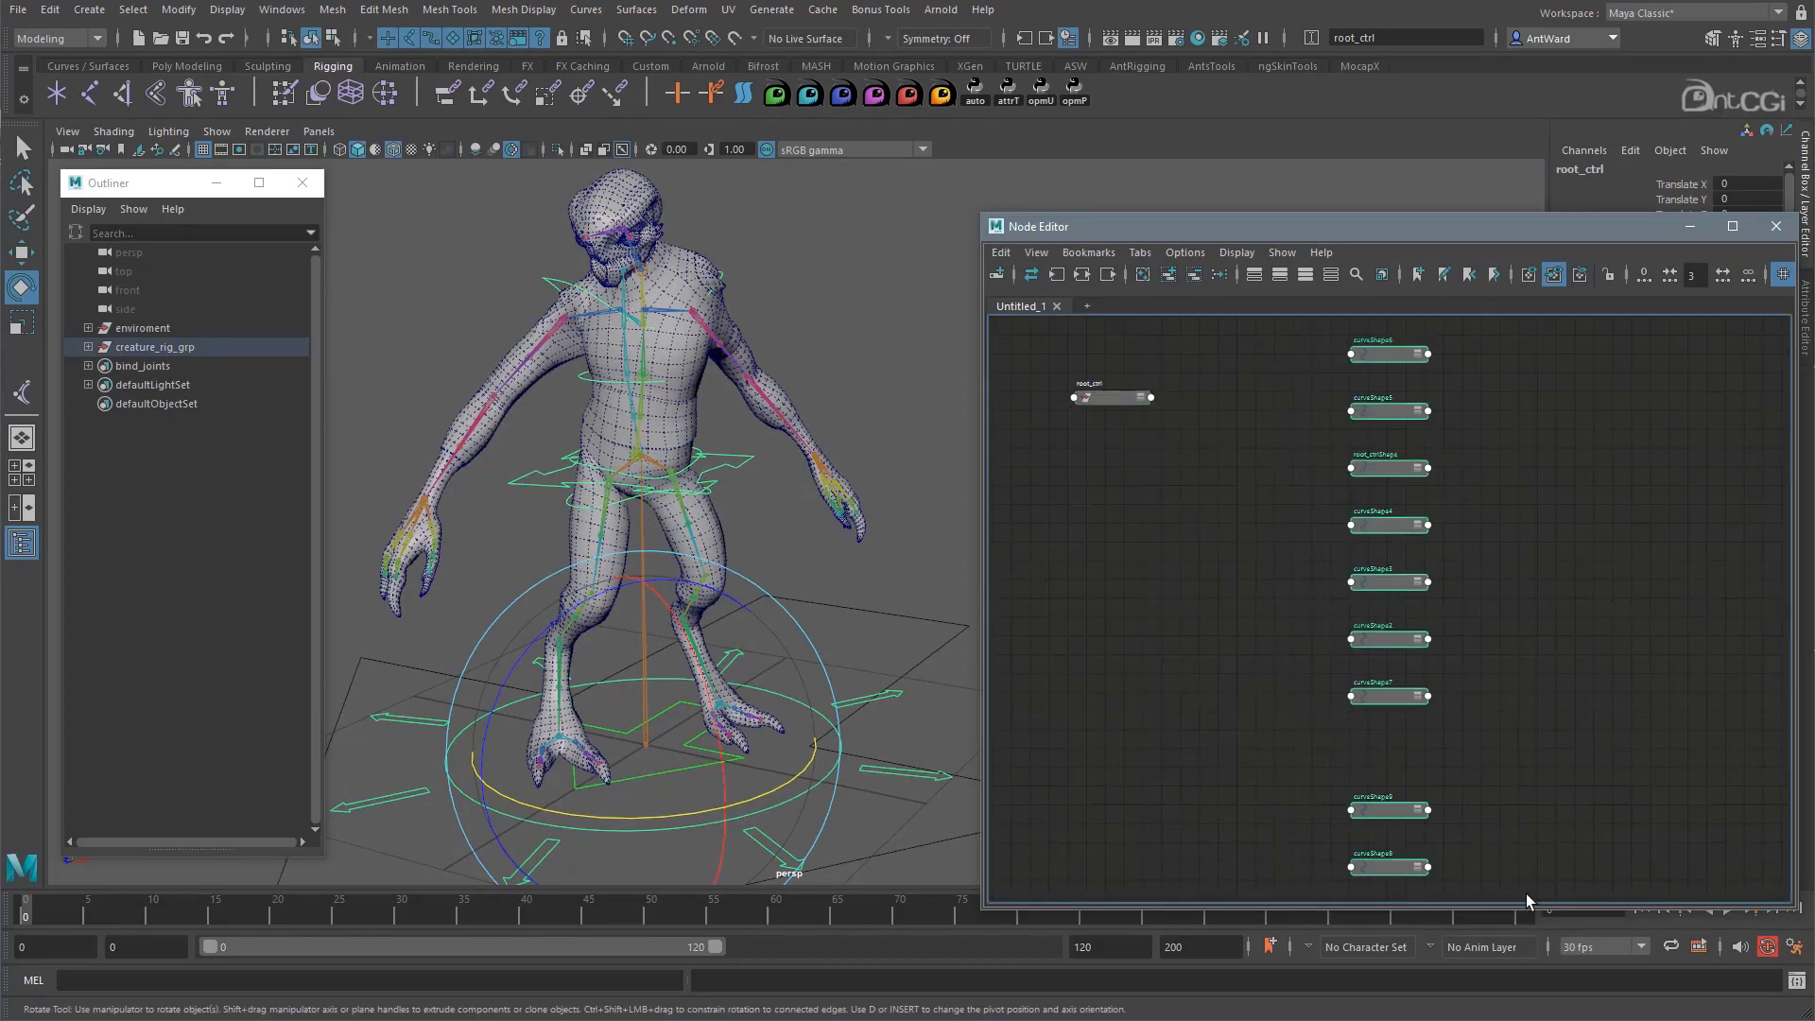
{"action": "left_click", "coordinate": [1191, 276]}
{"action": "scroll", "coordinate": [1172, 439], "scroll_direction": "up", "scroll_amount": 3}
{"action": "middle_click_drag", "start_coordinate": [1172, 439], "coordinate": [1149, 535], "text": "alt"}
{"action": "left_click", "coordinate": [1128, 433]}
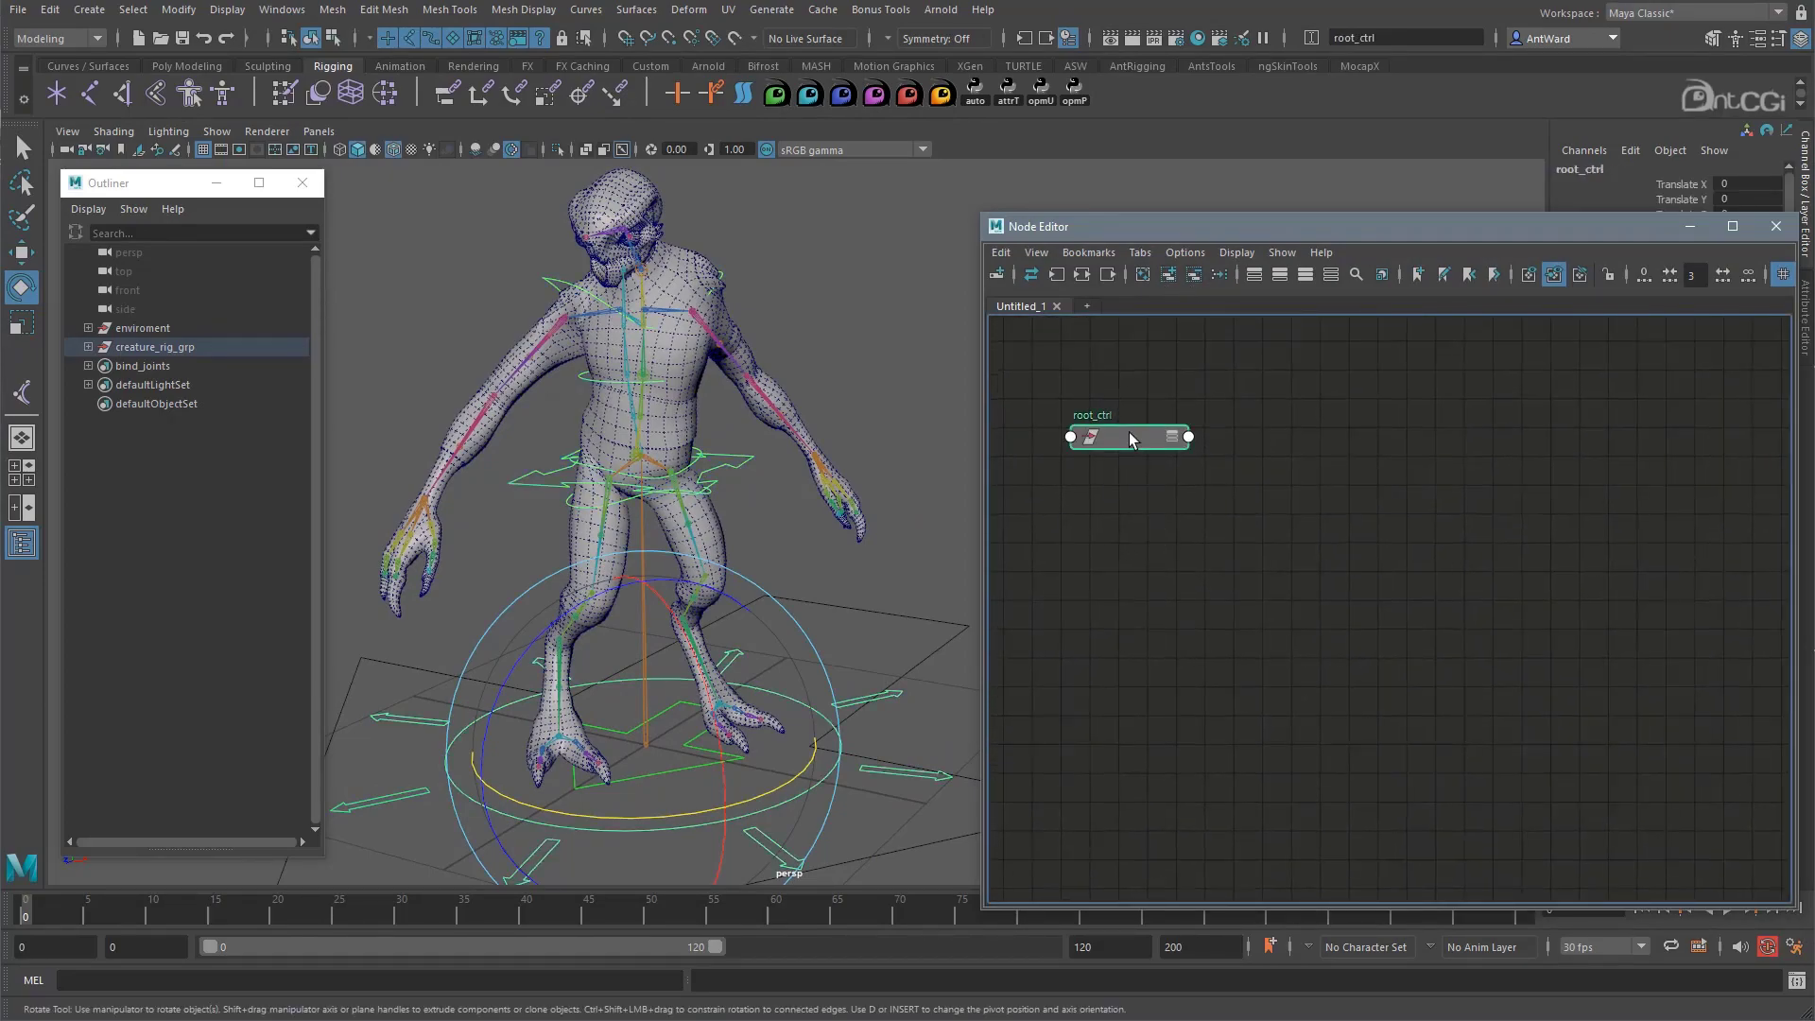
{"action": "key", "text": "3"}
Add lower_spine_ctrl's hip_twist_pma node to the graph, remove the extra lower_spine_ctrl nodes, and place it beside root_ctrl
{"action": "left_click", "coordinate": [695, 470]}
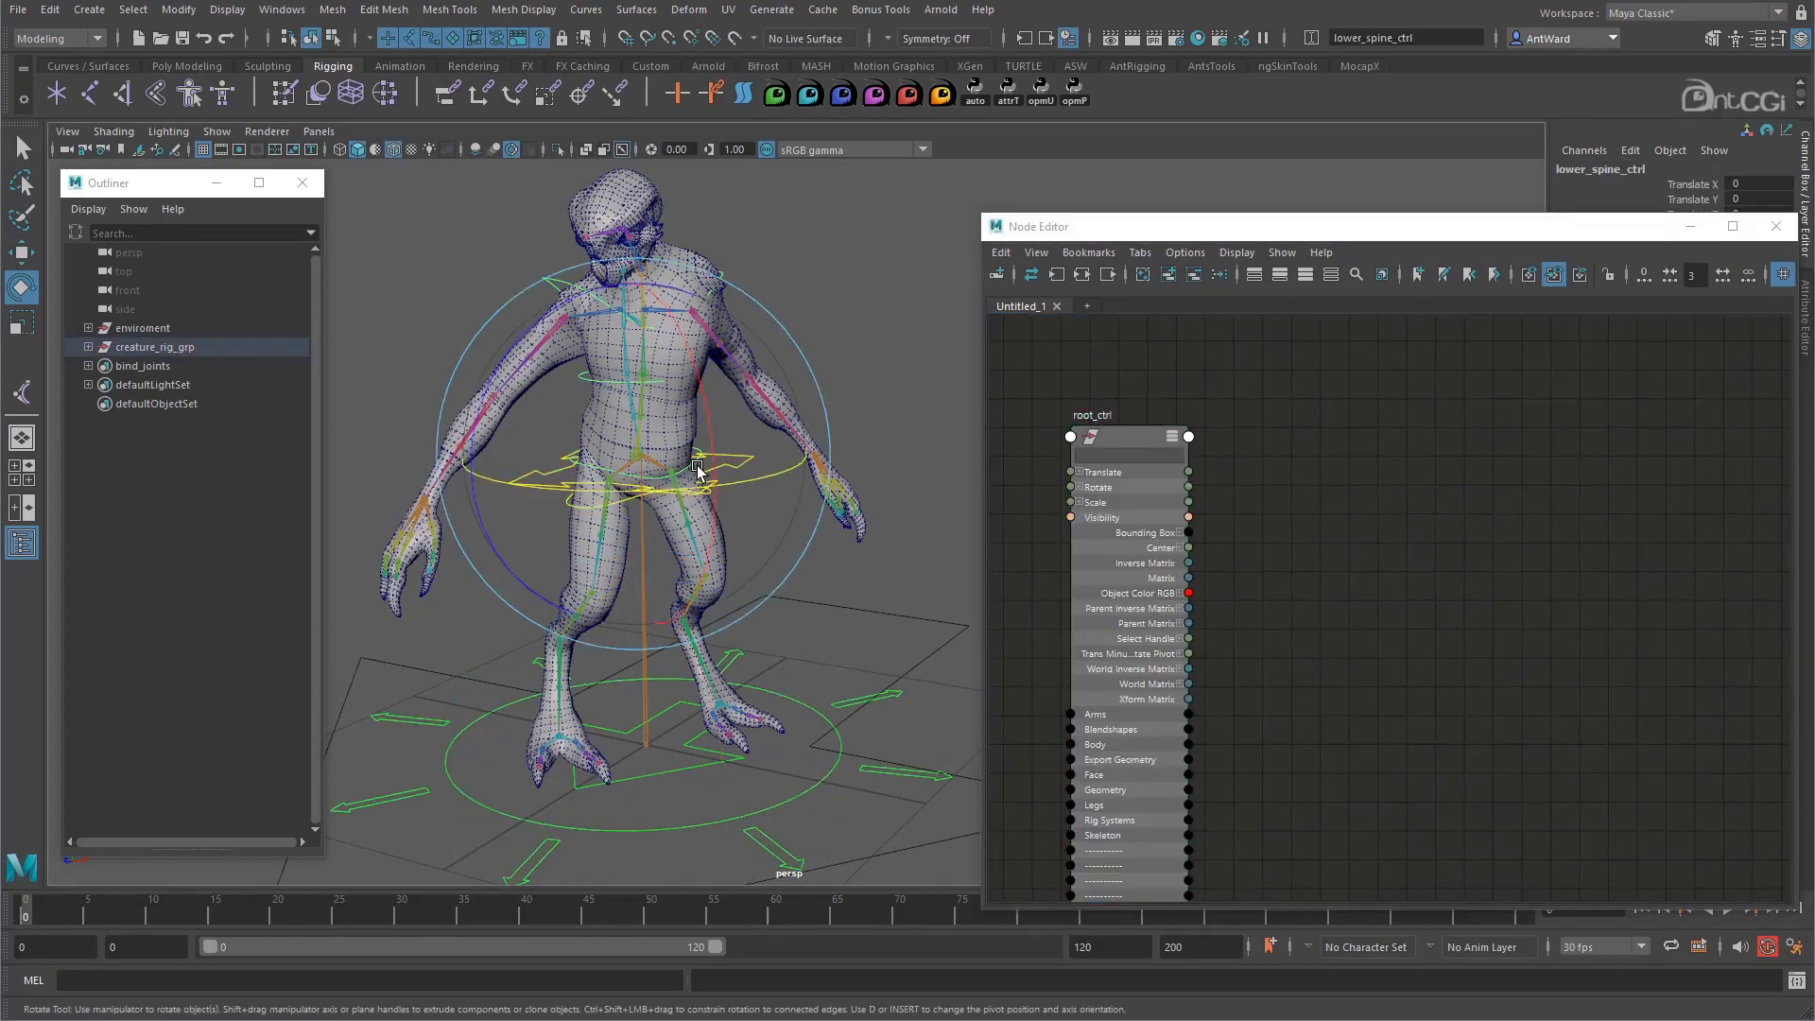
{"action": "left_click_drag", "start_coordinate": [1500, 231], "coordinate": [1137, 219]}
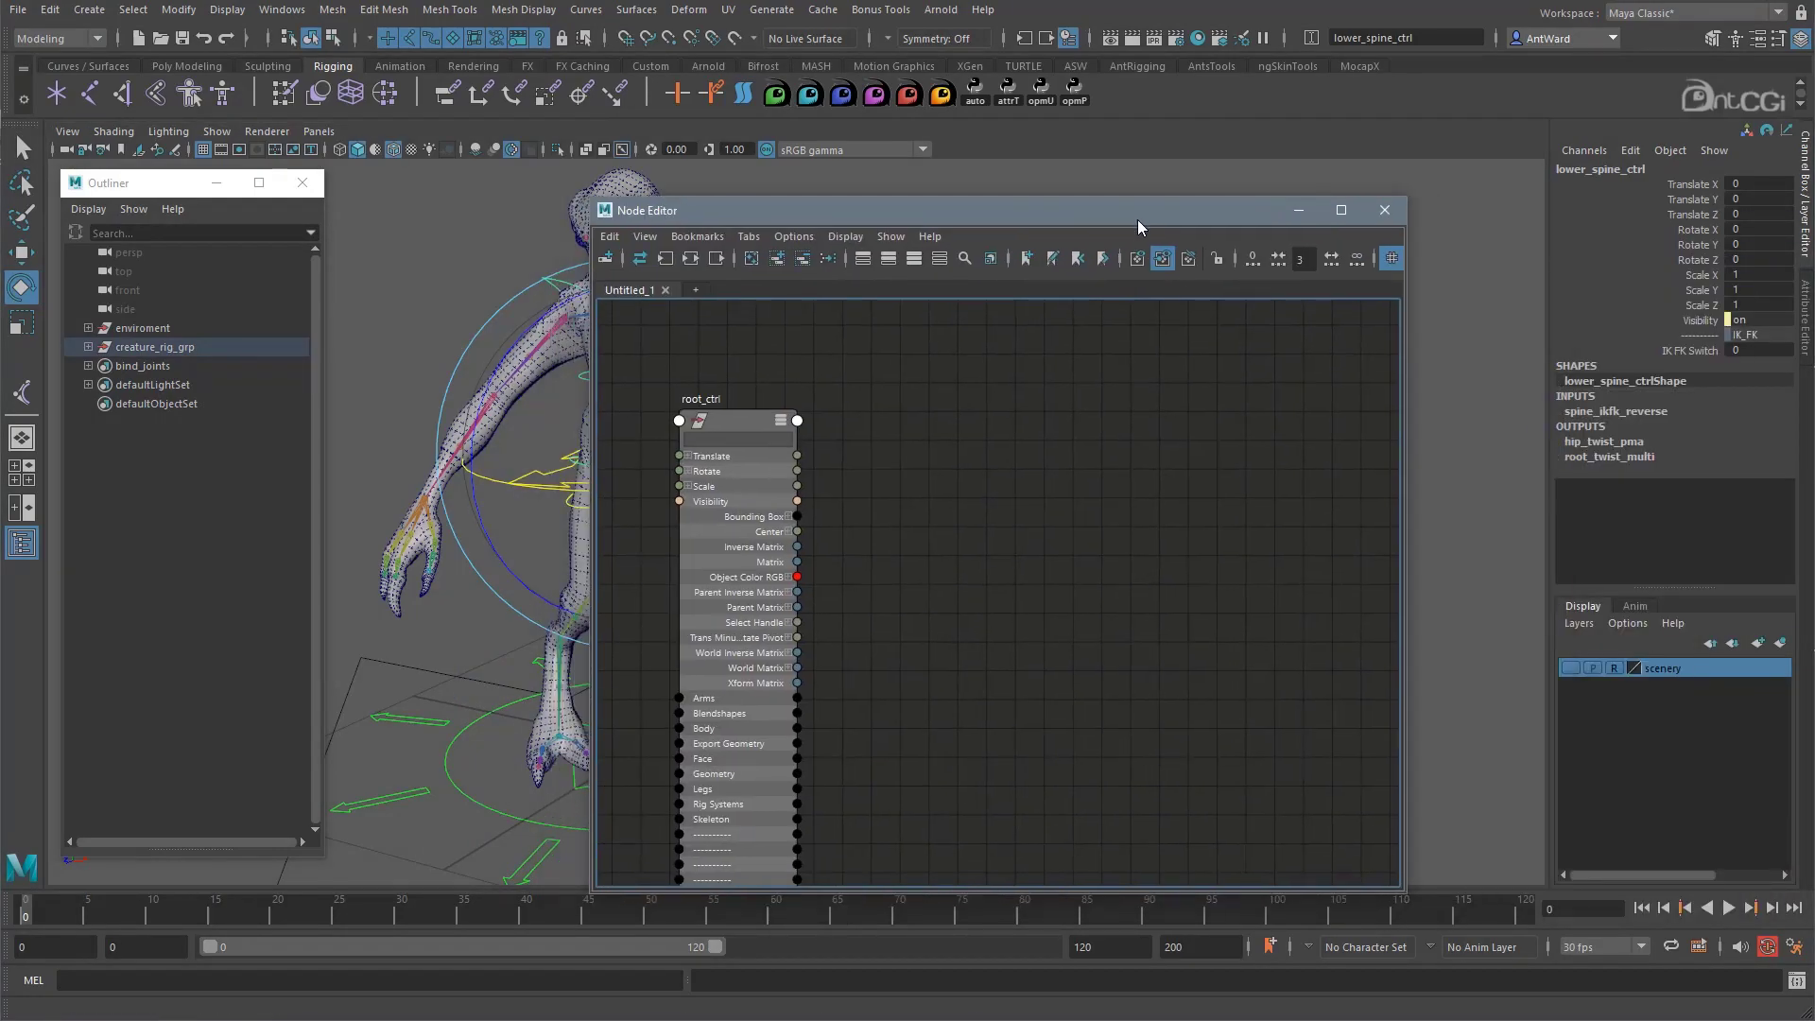
{"action": "left_click", "coordinate": [1569, 442]}
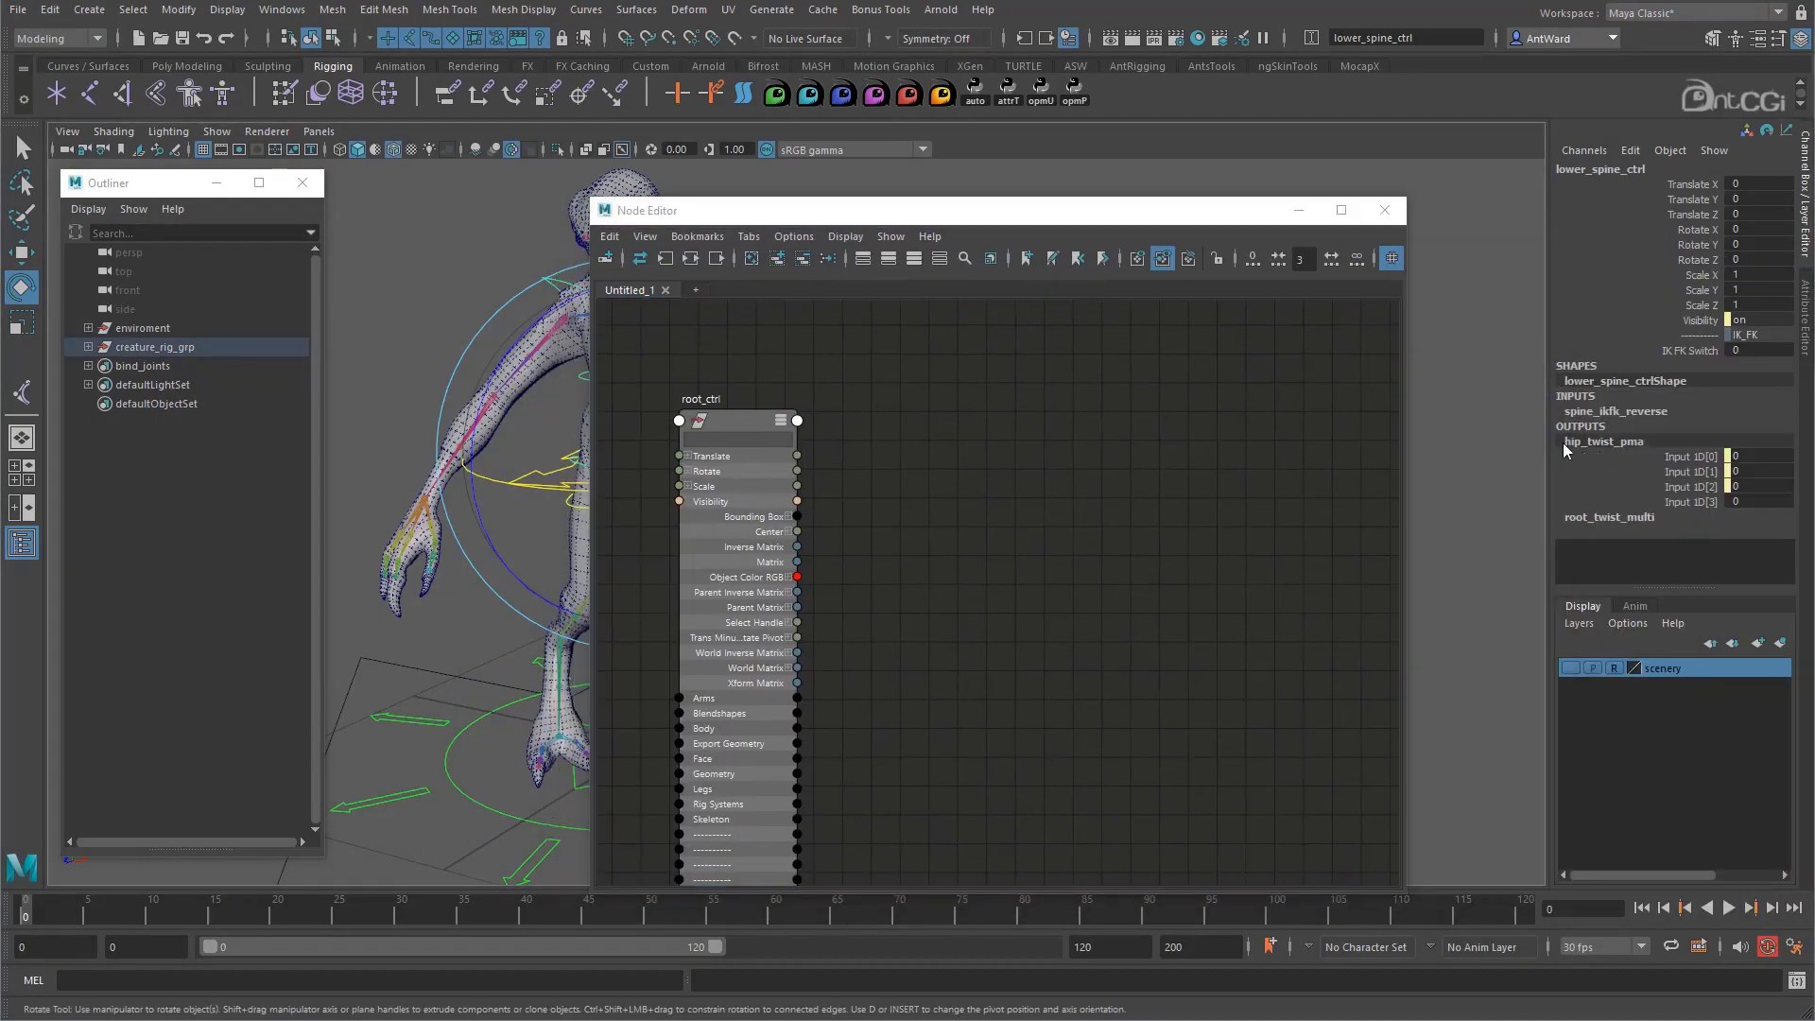
{"action": "left_click", "coordinate": [776, 261]}
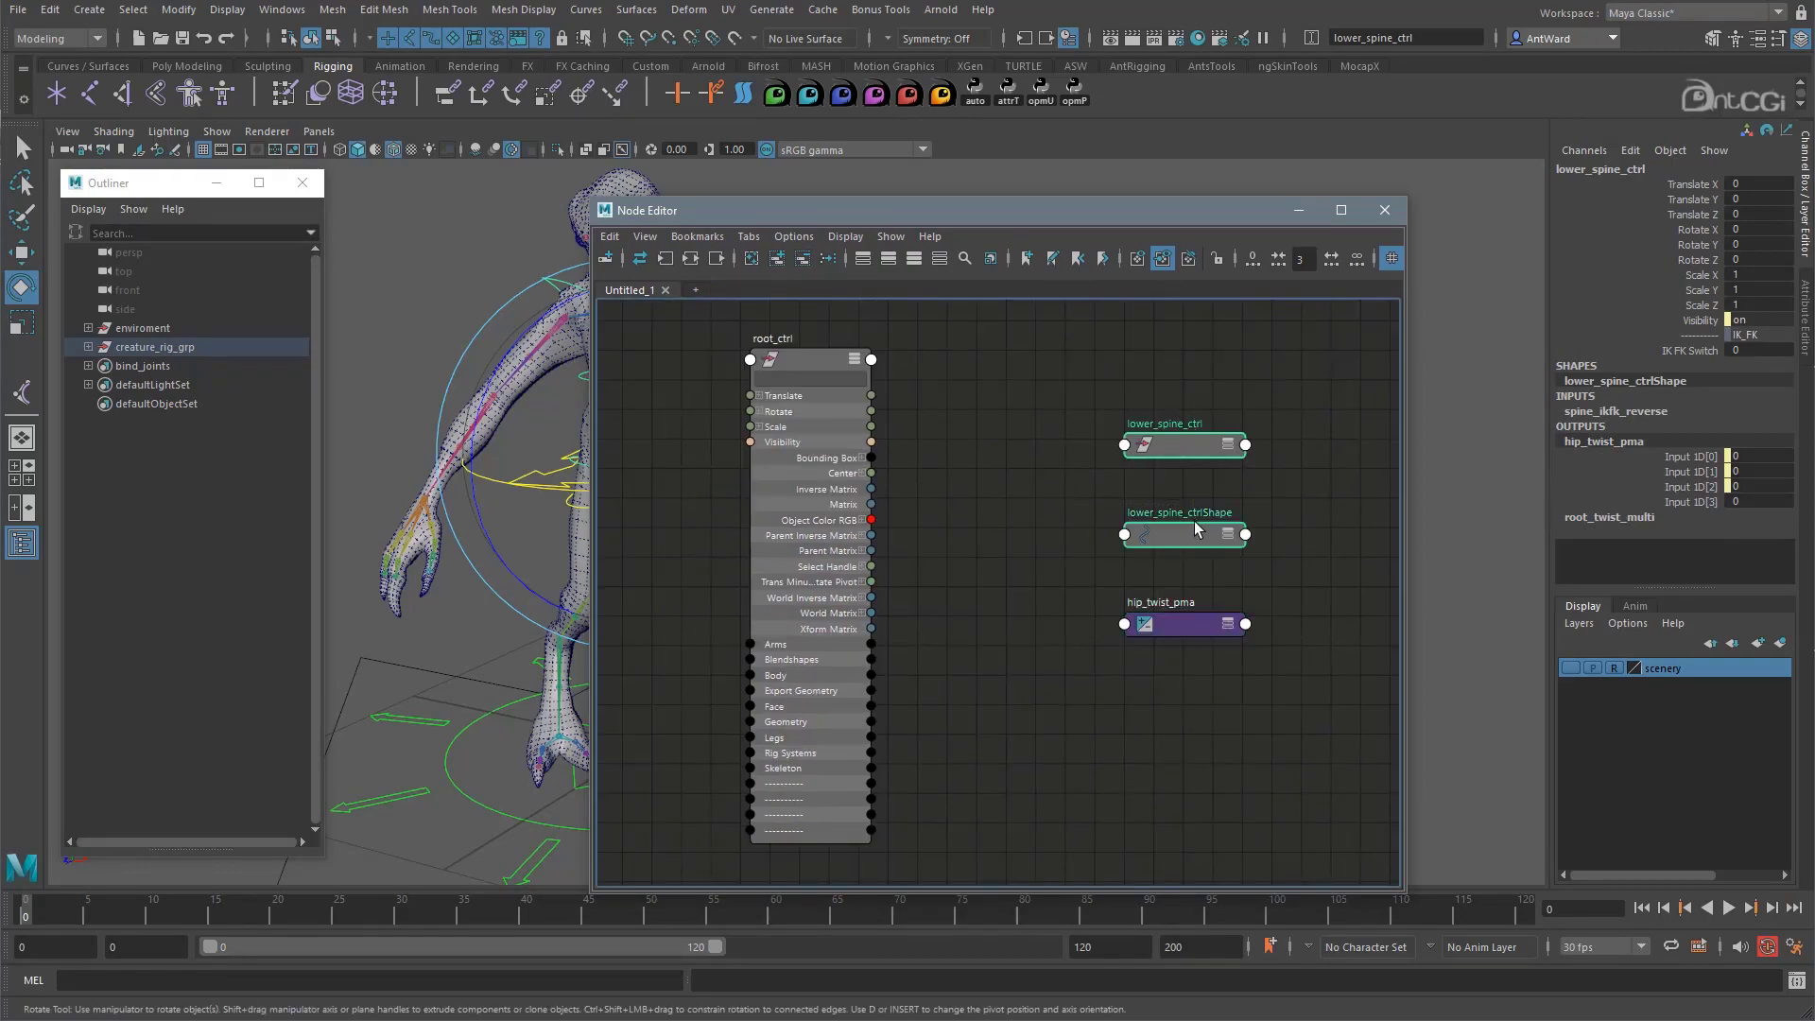
{"action": "left_click", "coordinate": [802, 259]}
{"action": "left_click_drag", "start_coordinate": [924, 216], "coordinate": [1191, 195]}
{"action": "left_click_drag", "start_coordinate": [1421, 612], "coordinate": [1397, 410]}
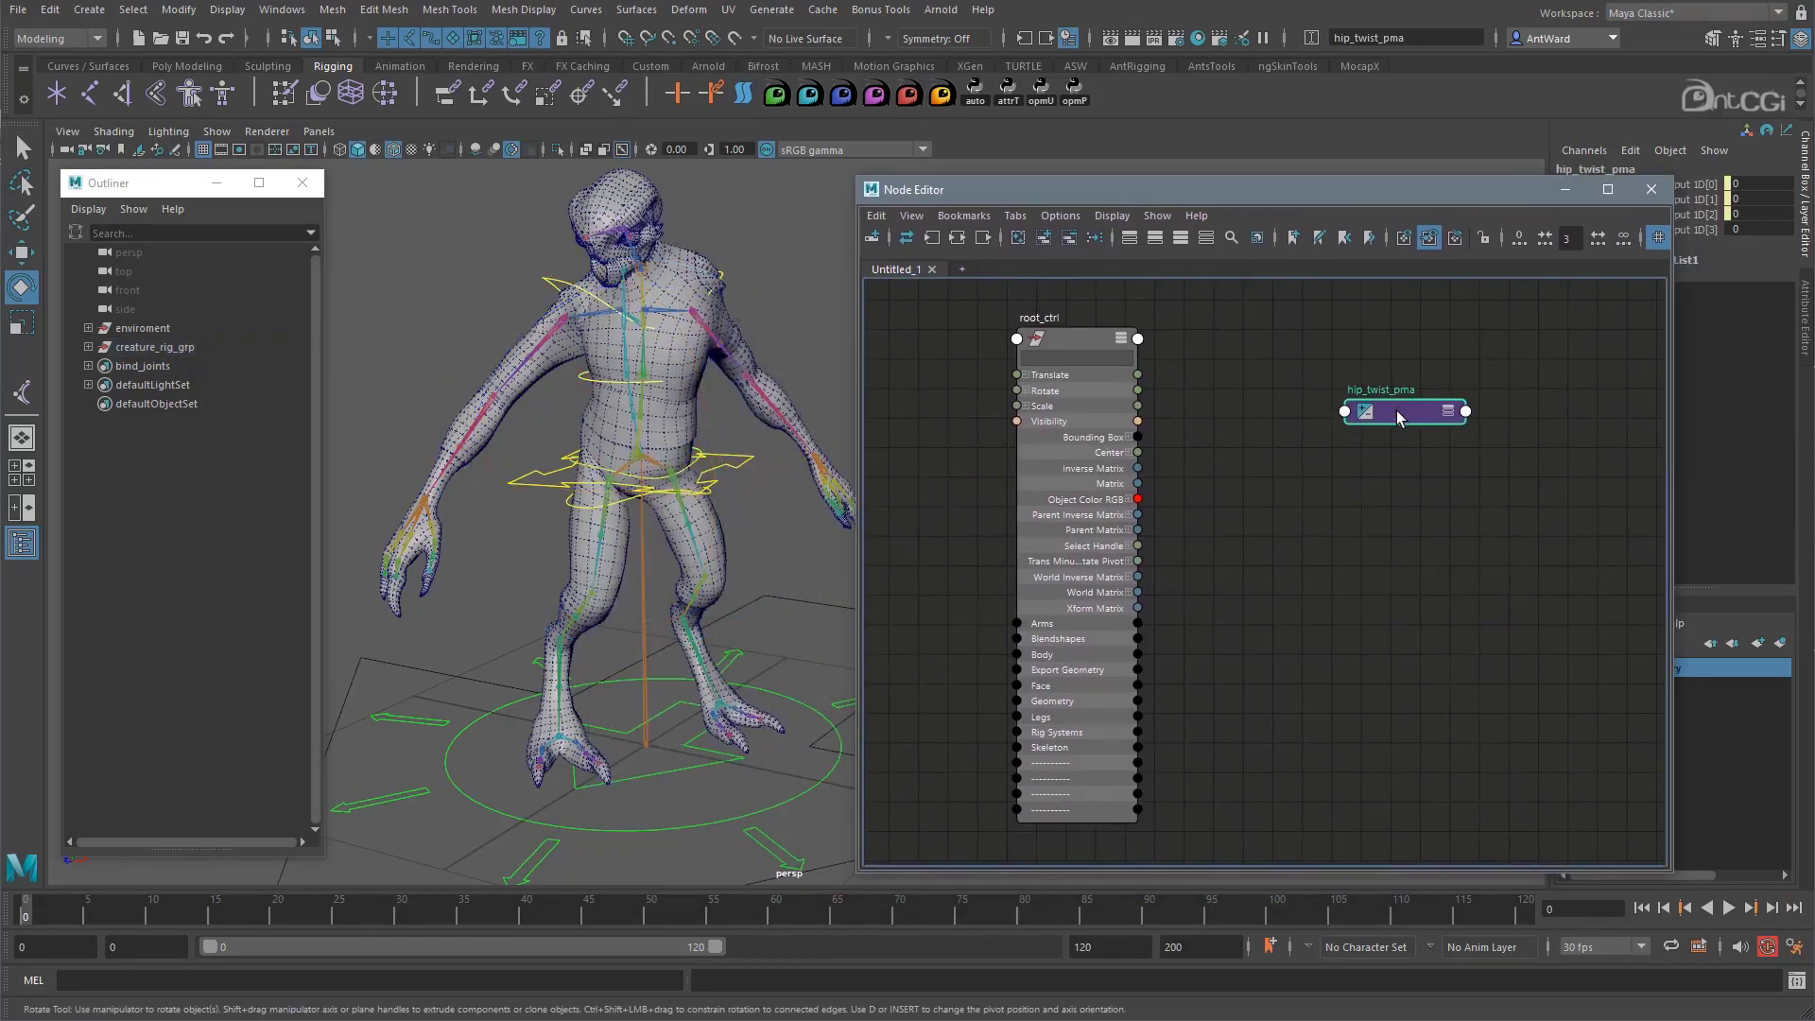
Expand hip_twist_pma's inputs, connect root_ctrl's Rotate Y to its Input 1D[3], and select root_ctrl in the viewport
{"action": "key", "text": "3"}
{"action": "left_click", "coordinate": [1354, 509]}
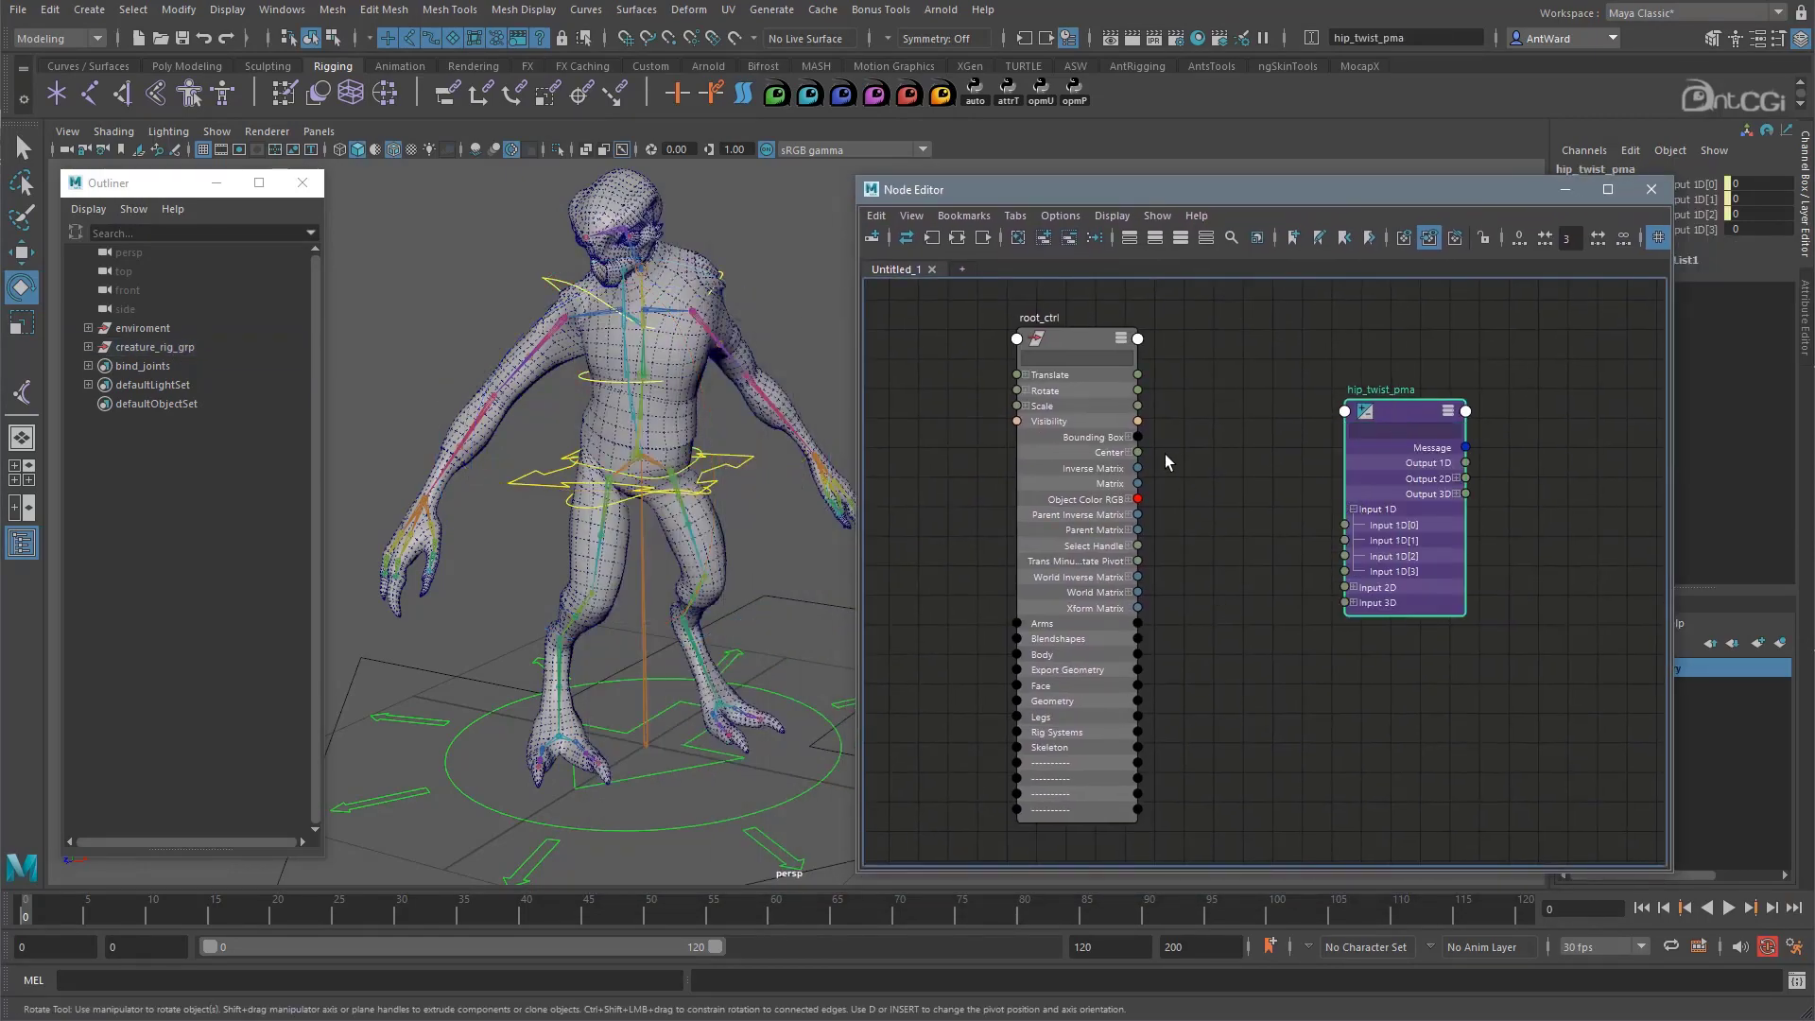
{"action": "left_click", "coordinate": [1026, 391]}
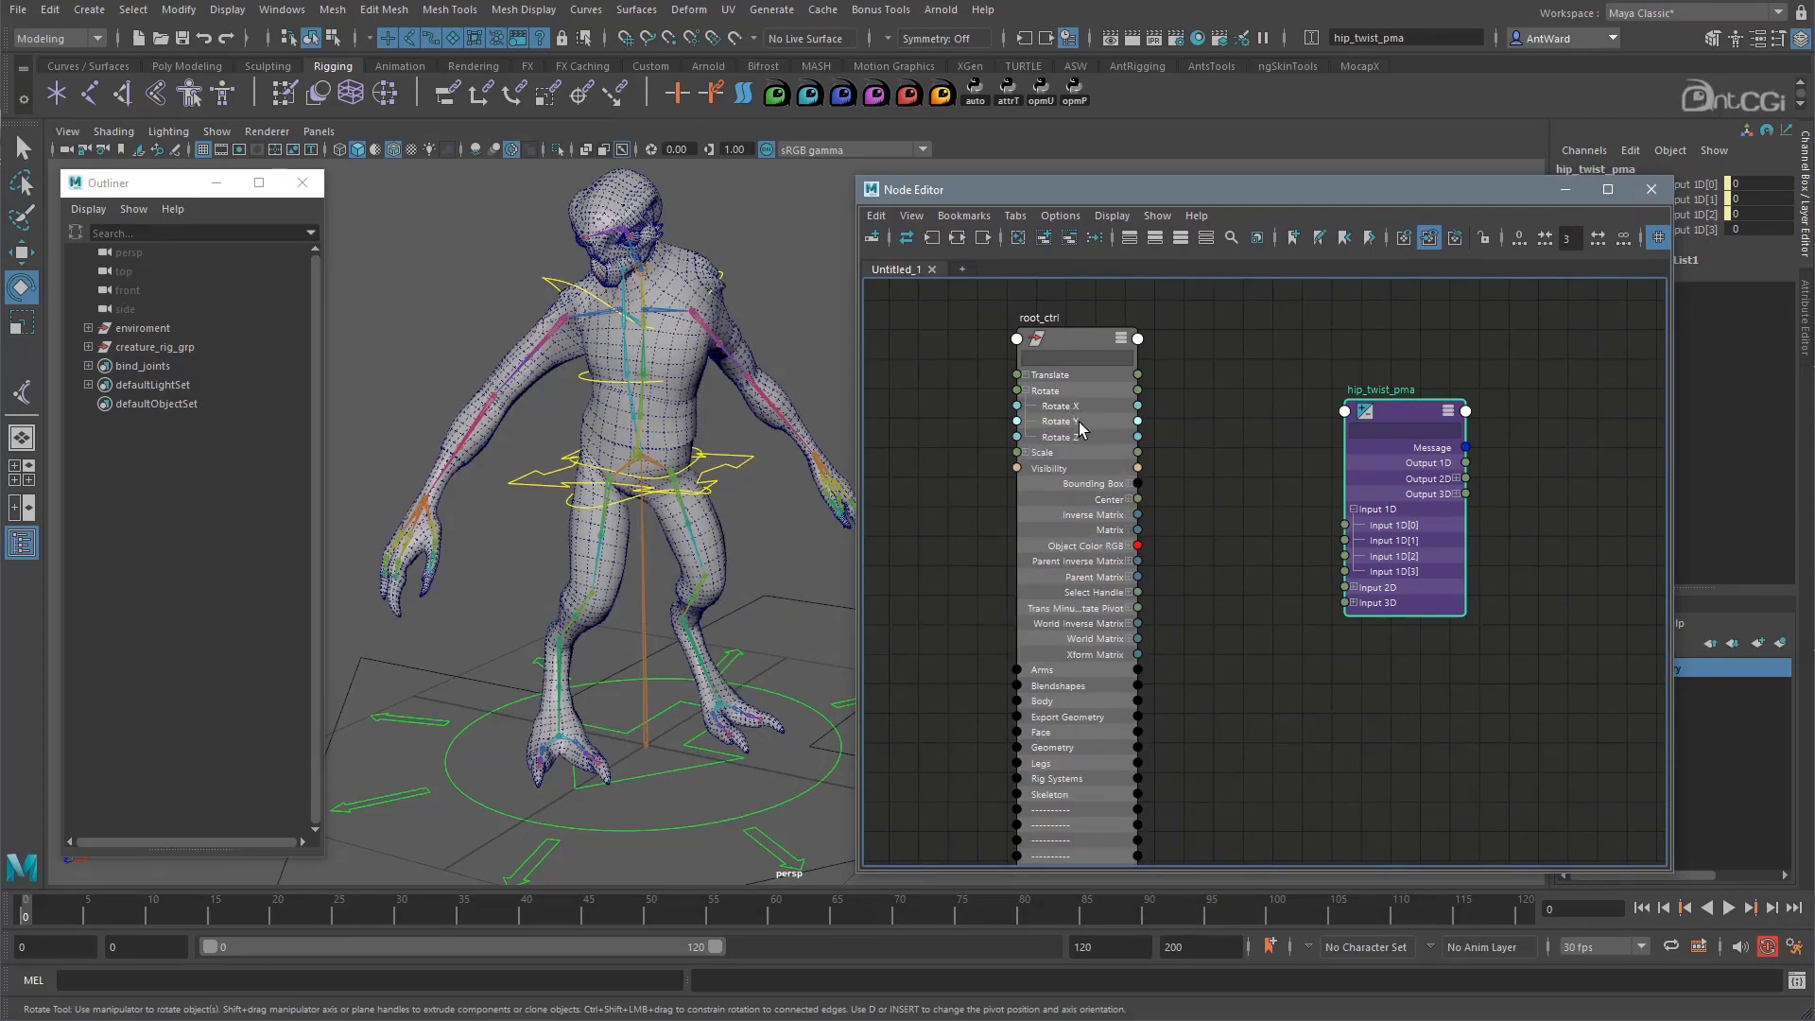
{"action": "left_click_drag", "start_coordinate": [1272, 526], "coordinate": [1346, 573]}
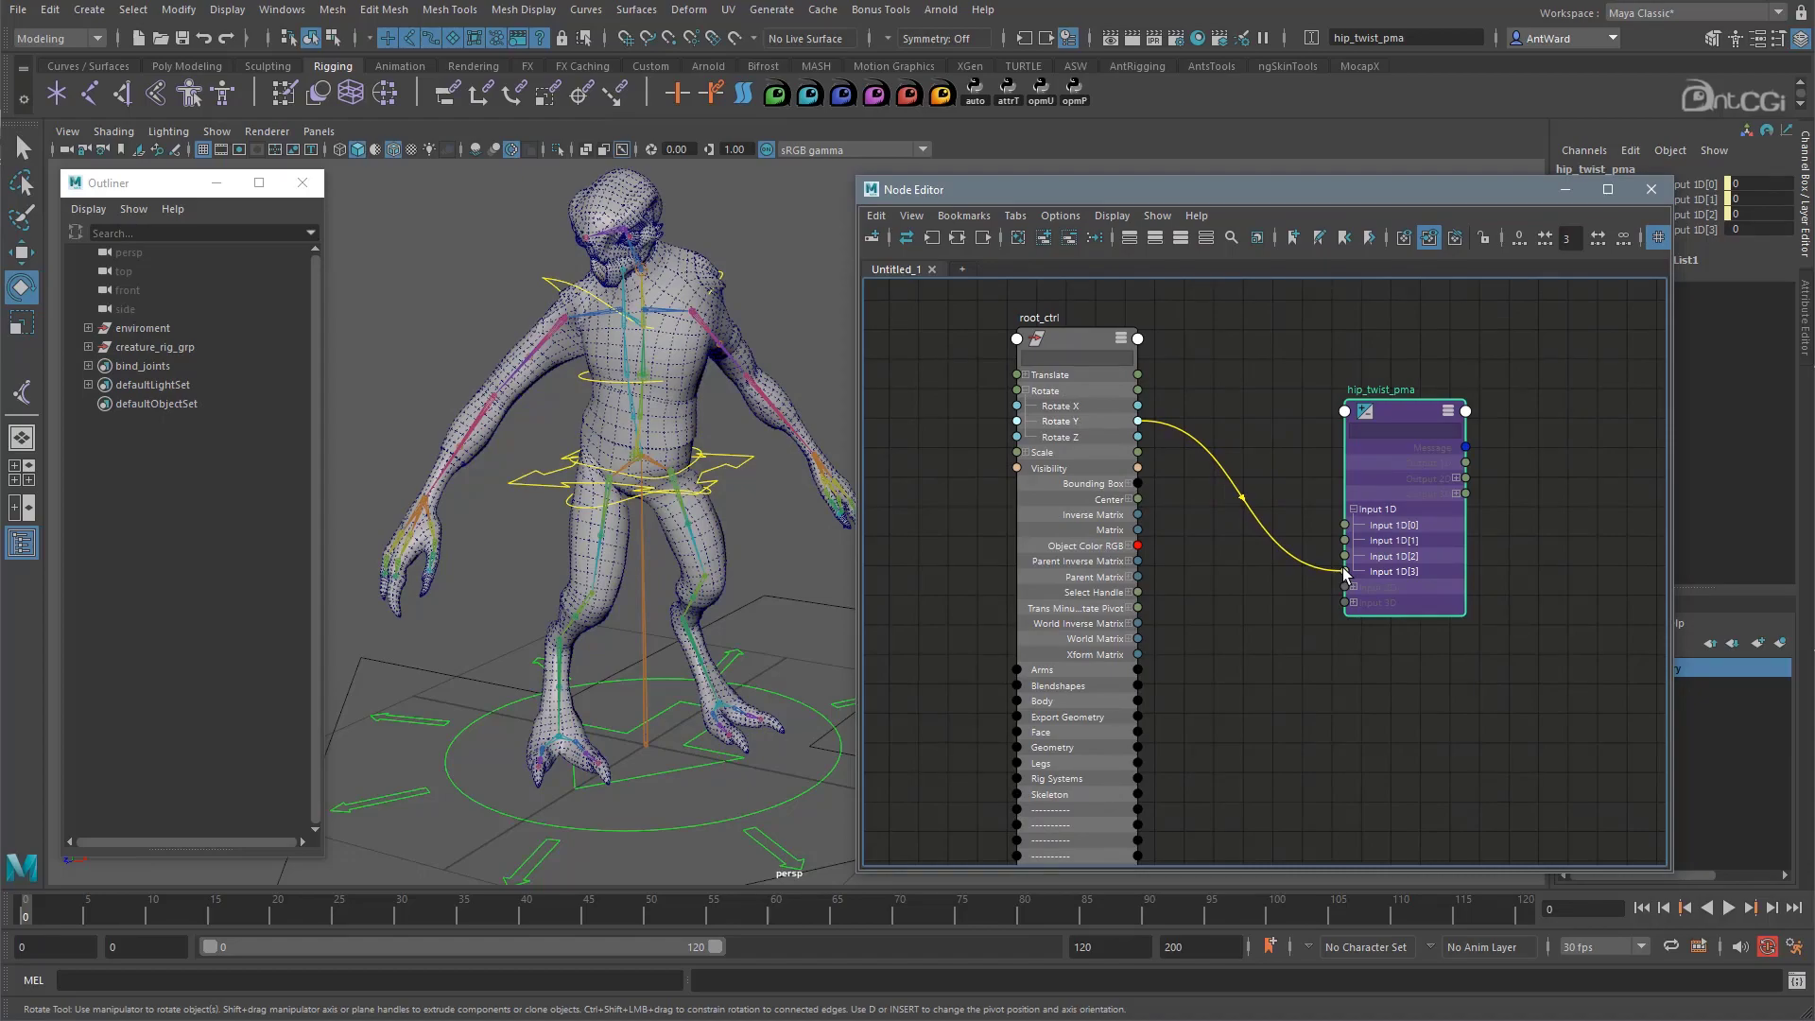
{"action": "left_click_drag", "start_coordinate": [1343, 572], "coordinate": [1344, 573]}
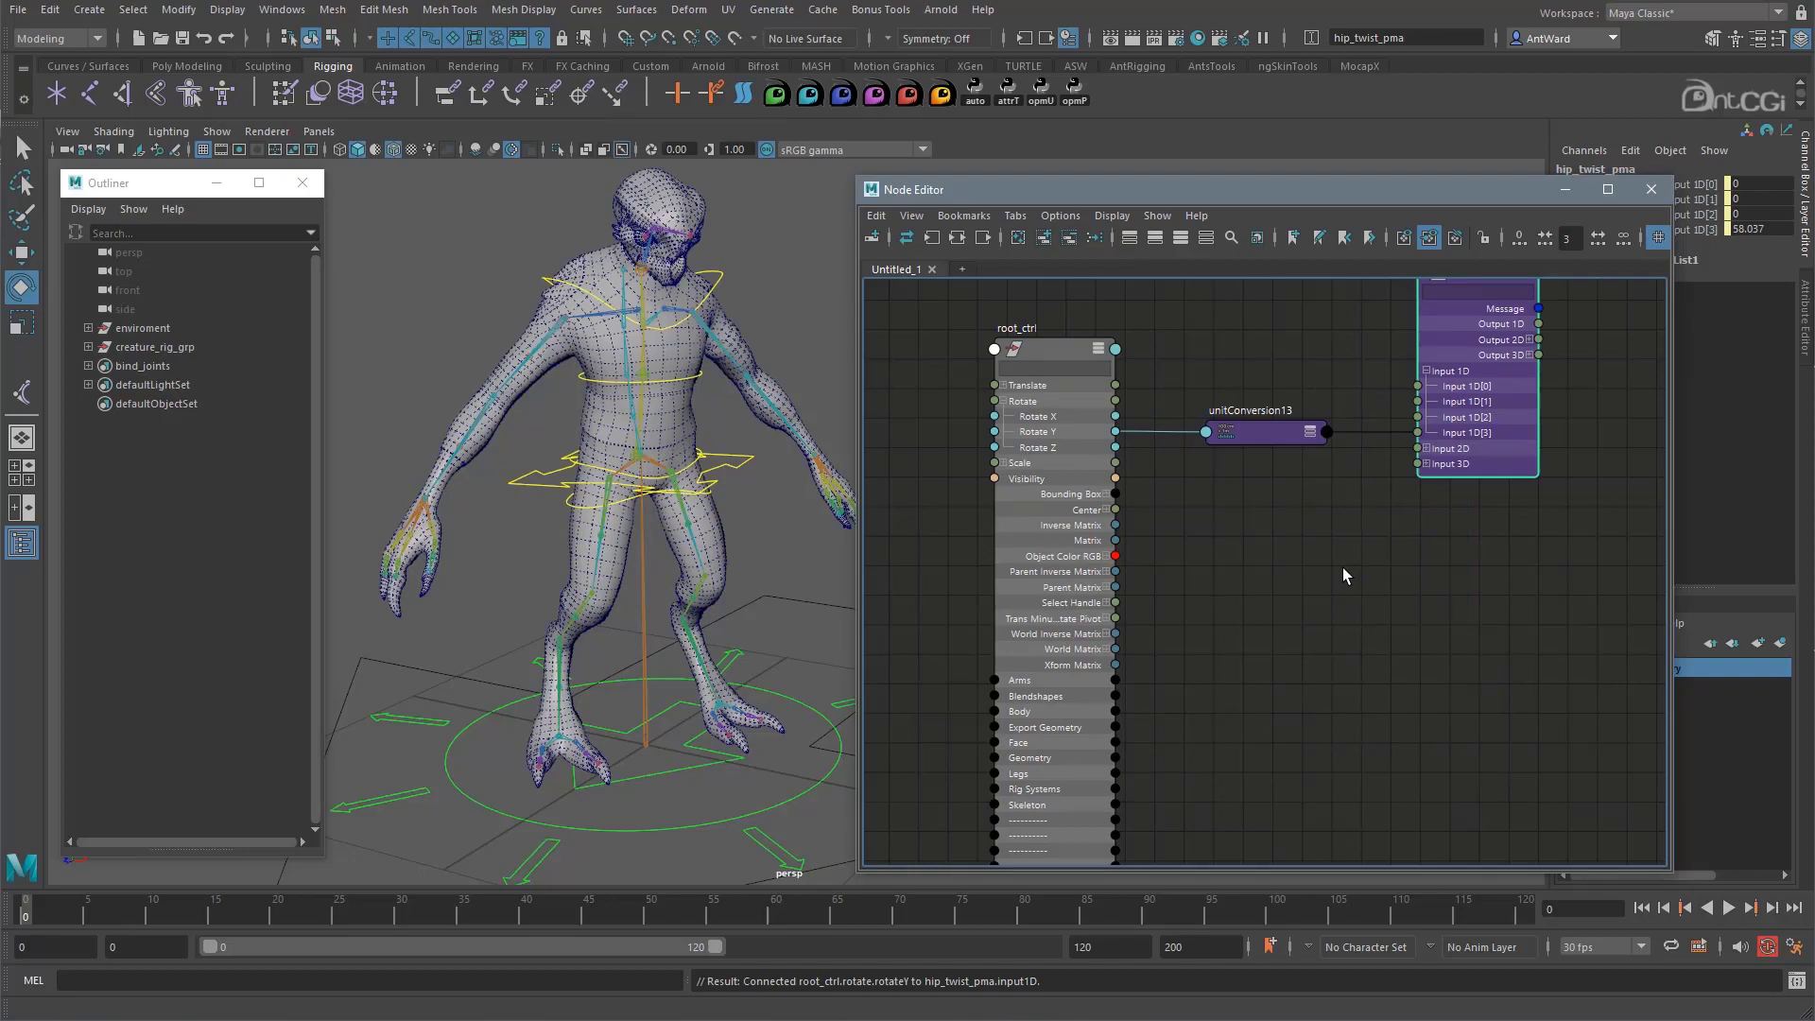
{"action": "left_click", "coordinate": [748, 794]}
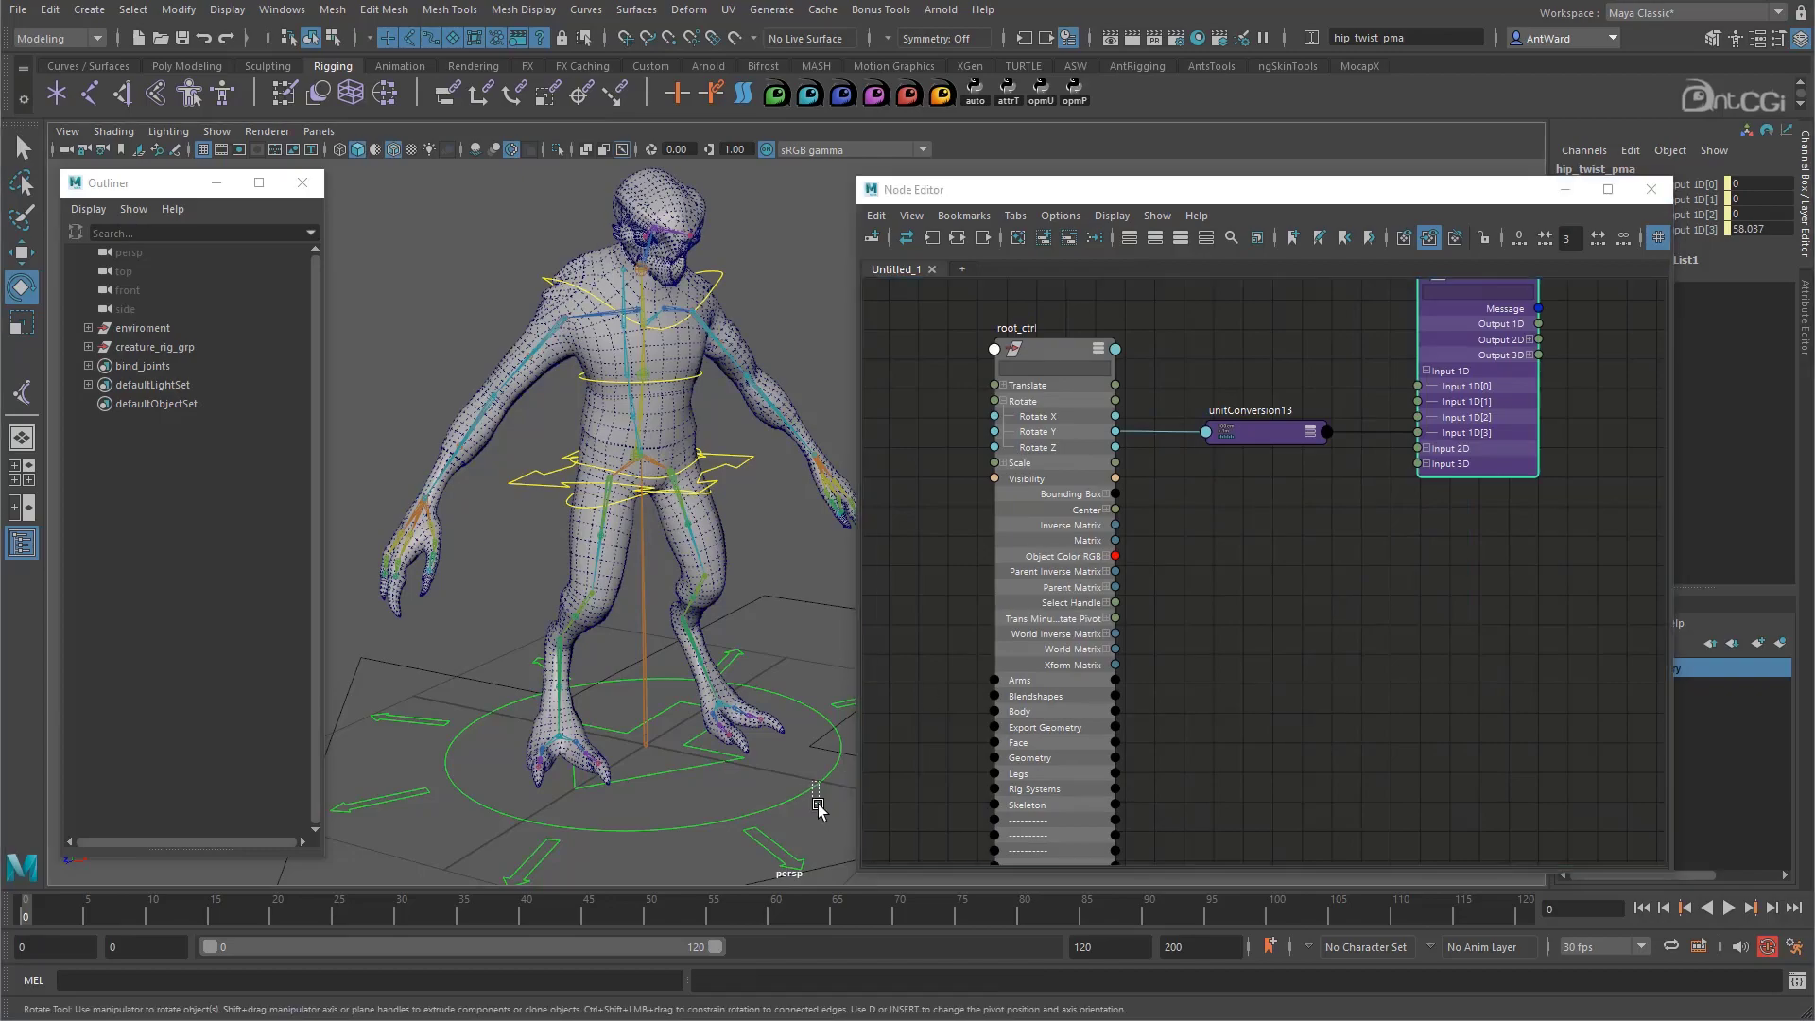
{"action": "left_click_drag", "start_coordinate": [750, 798], "coordinate": [728, 763]}
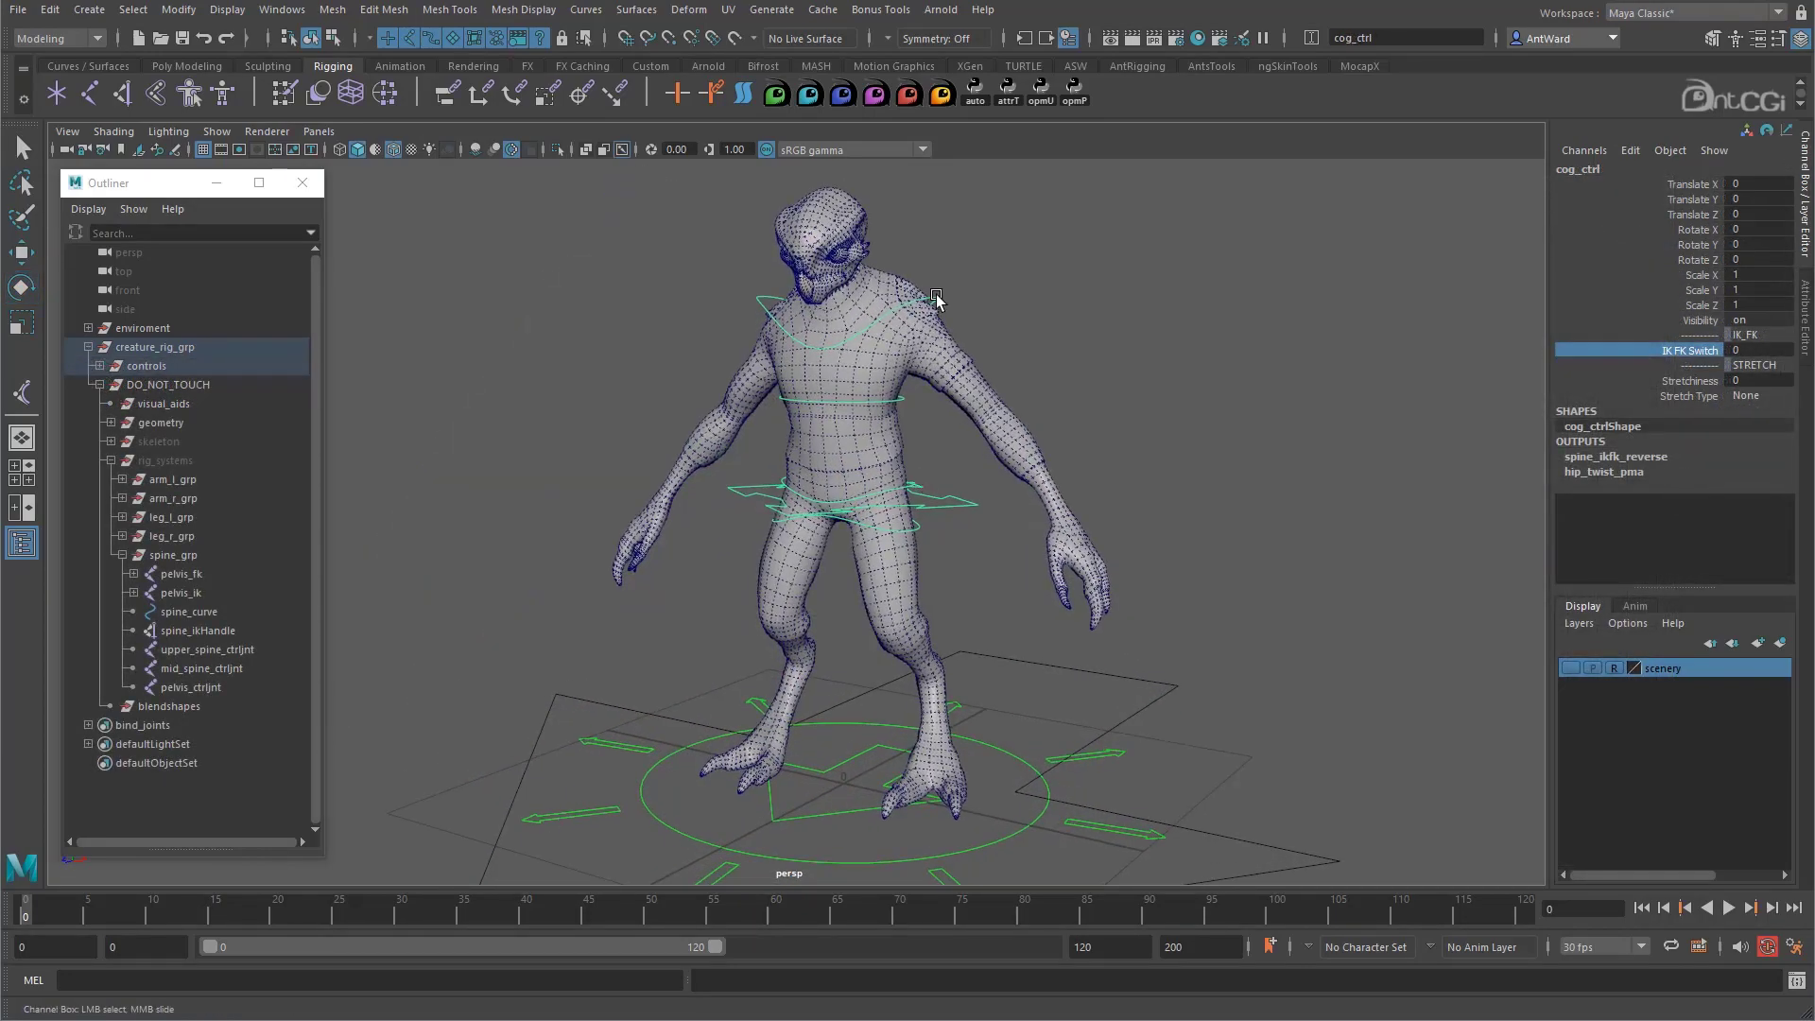
Test the spine by rotating shoulder_ctrl, undo the rotation, and clear the selection
{"action": "left_click", "coordinate": [936, 299]}
{"action": "key", "text": "e"}
{"action": "left_click_drag", "start_coordinate": [936, 298], "coordinate": [811, 317]}
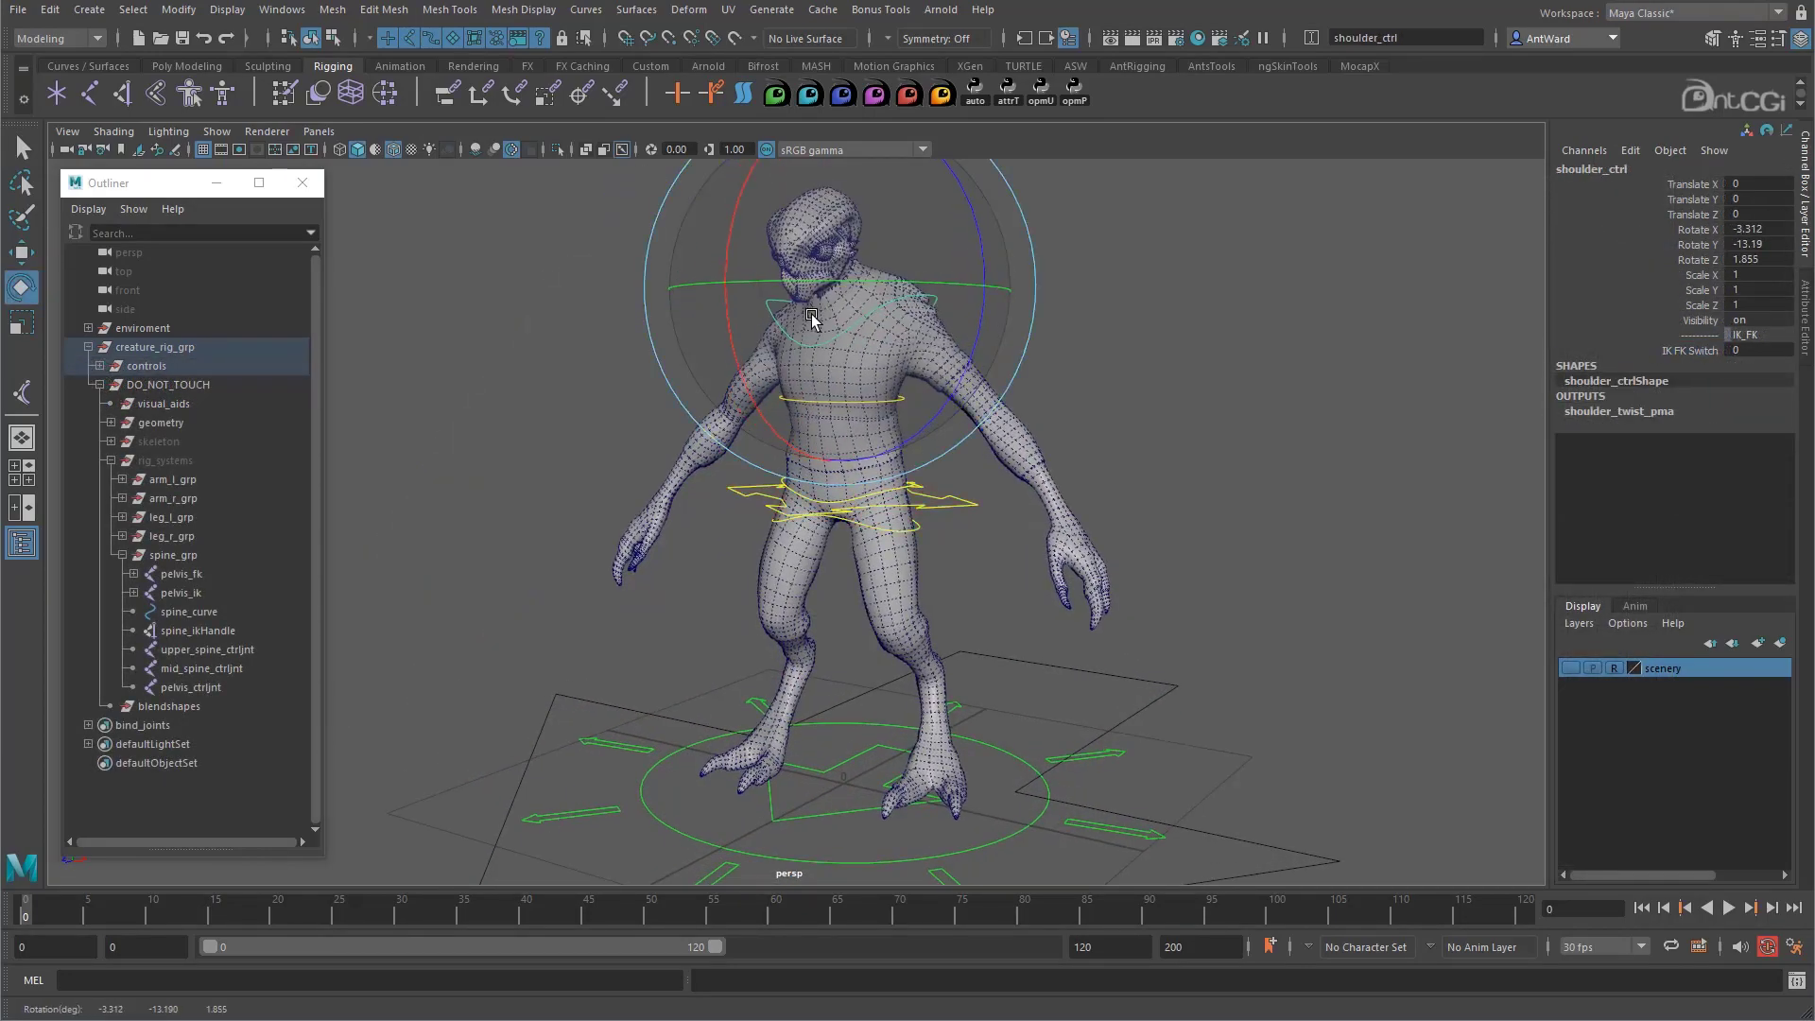
{"action": "left_click", "coordinate": [913, 426]}
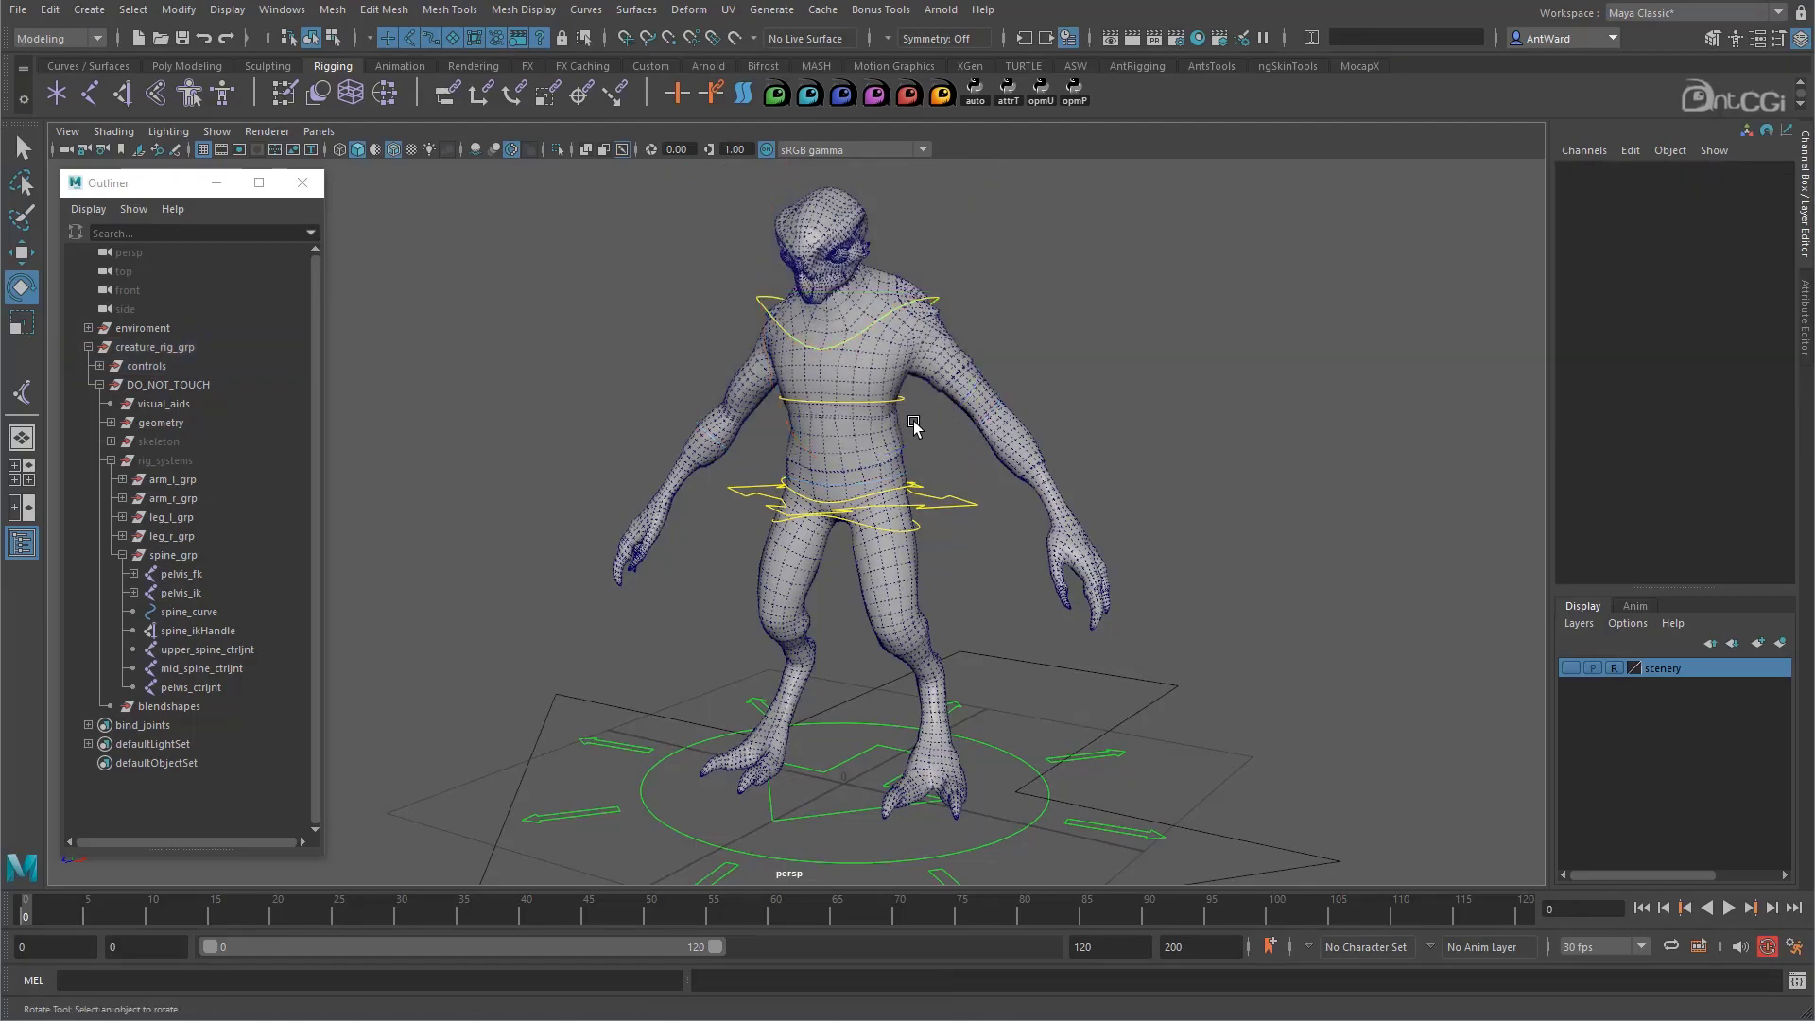
Test the spine by rotating and moving chest_ctrl, undoing each change
{"action": "left_click", "coordinate": [904, 400]}
{"action": "left_click_drag", "start_coordinate": [904, 400], "coordinate": [842, 472]}
{"action": "key", "text": "ctrl+z"}
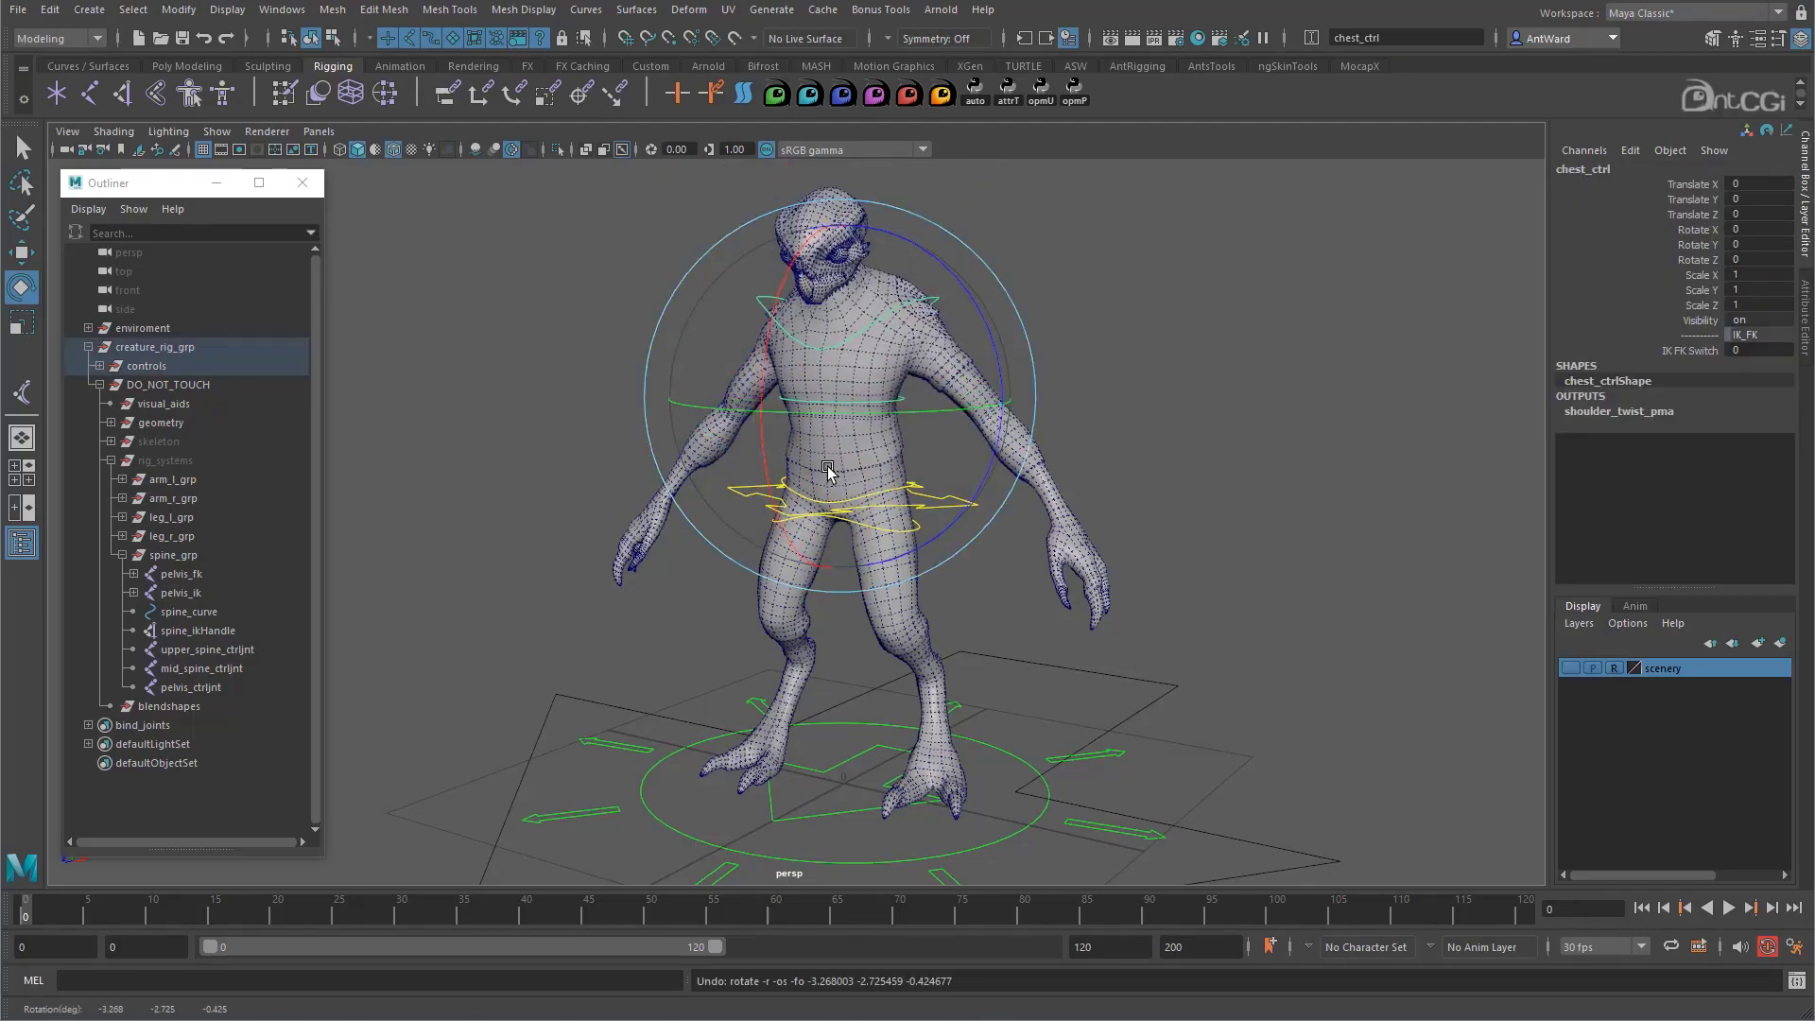
{"action": "key", "text": "w"}
{"action": "mouse_move", "coordinate": [839, 398]}
{"action": "left_mouse_down"}
{"action": "mouse_move", "coordinate": [811, 394]}
{"action": "mouse_move", "coordinate": [844, 407]}
{"action": "left_mouse_up"}
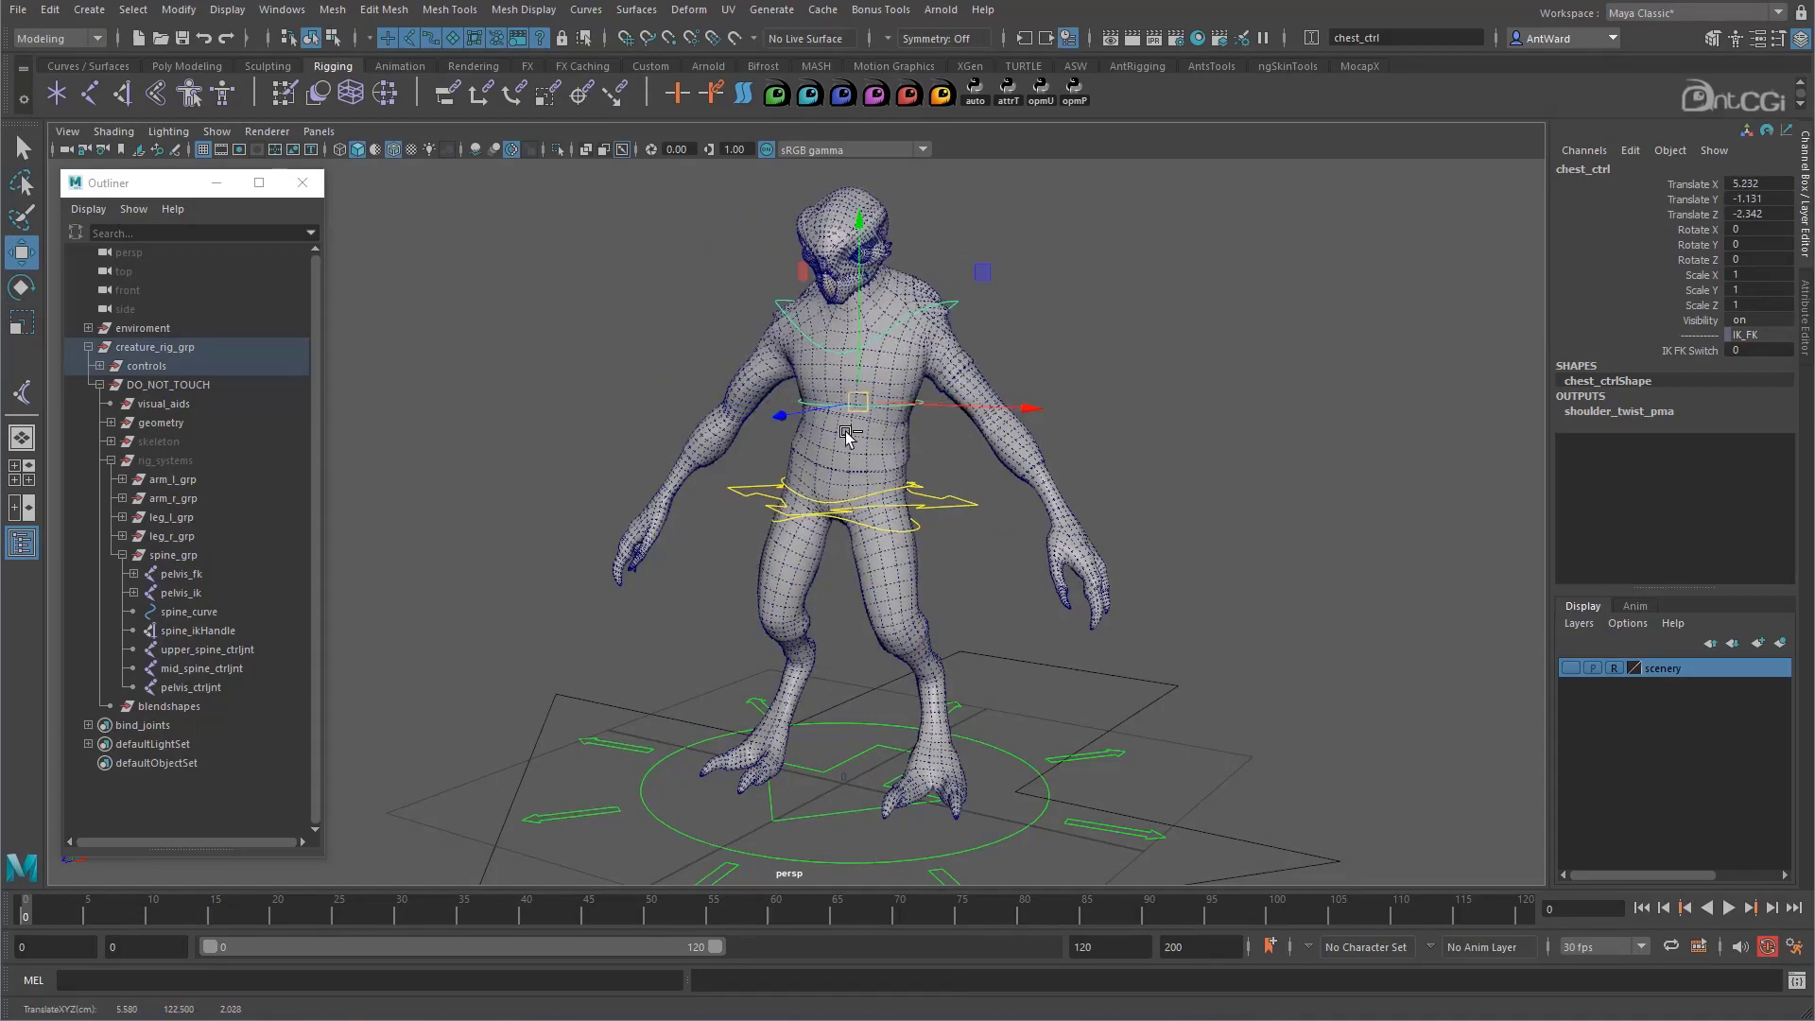
{"action": "key", "text": "ctrl+z"}
Rotate hip_ctrl freely around several axes to test how the hips and lower spine deform
{"action": "left_click", "coordinate": [918, 528]}
{"action": "key", "text": "e"}
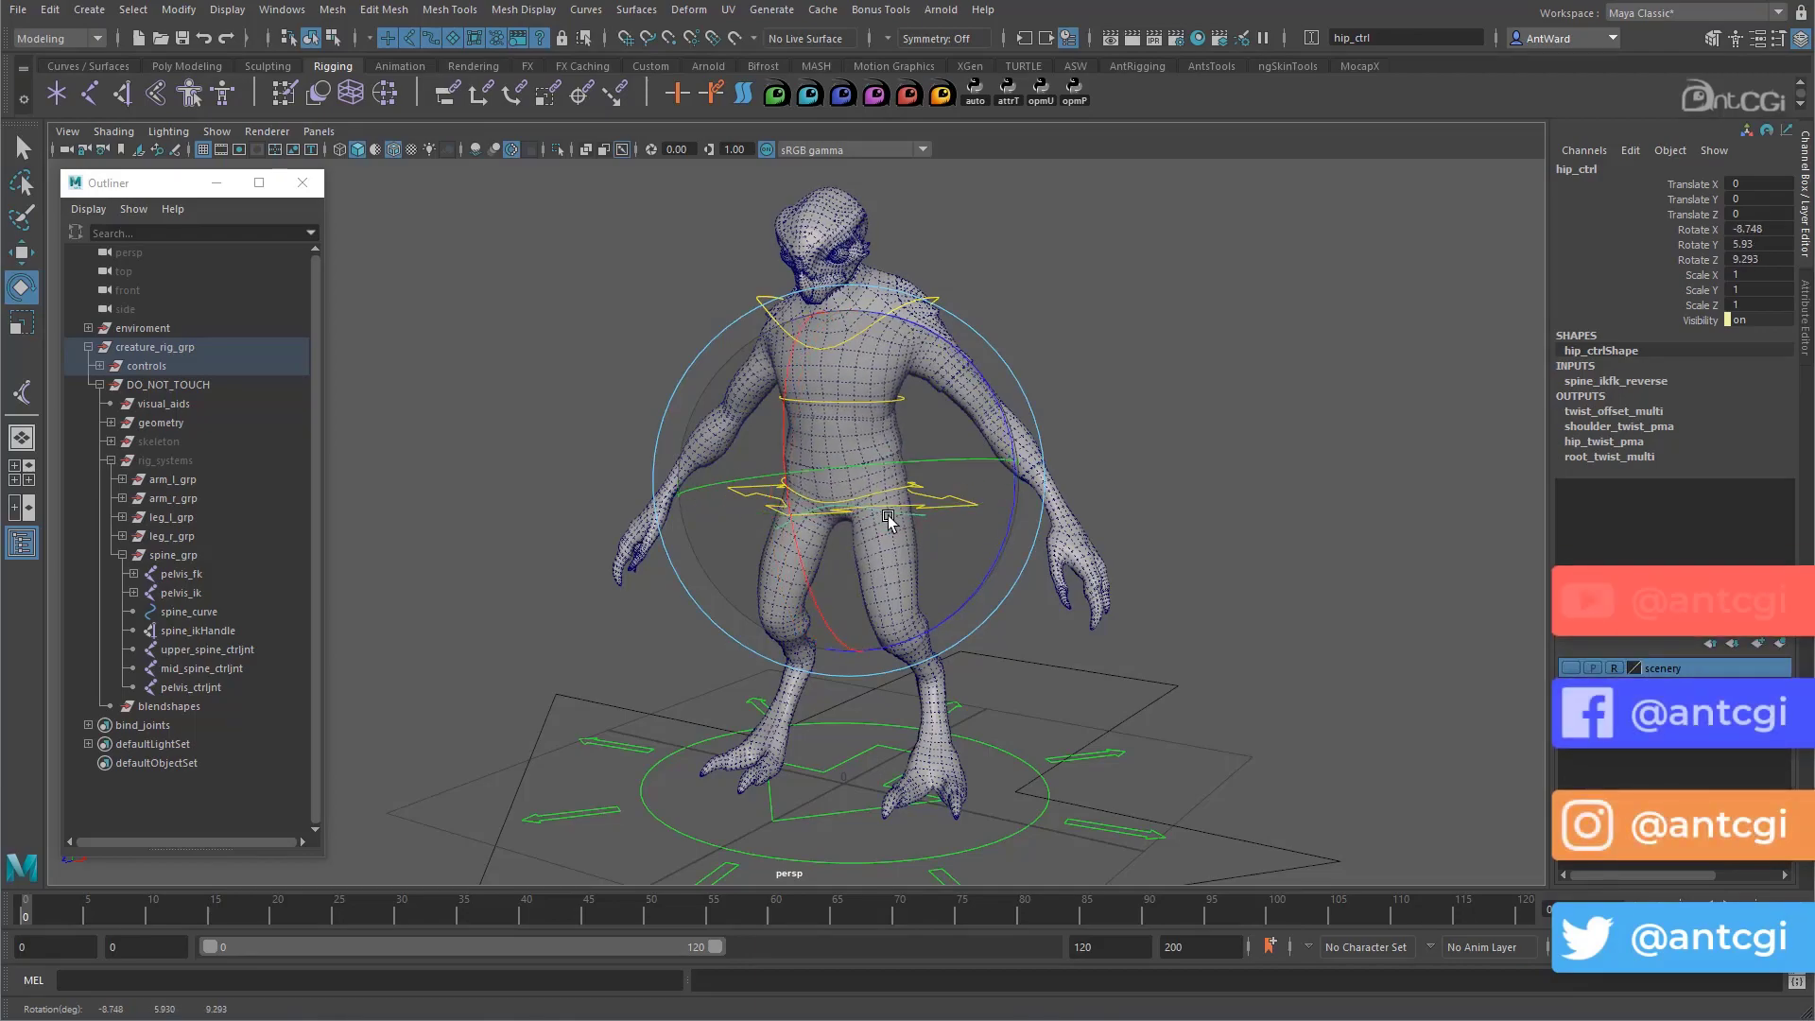
{"action": "mouse_move", "coordinate": [832, 543]}
{"action": "left_mouse_down"}
{"action": "mouse_move", "coordinate": [799, 529]}
{"action": "mouse_move", "coordinate": [932, 529]}
{"action": "mouse_move", "coordinate": [836, 555]}
{"action": "left_mouse_up"}
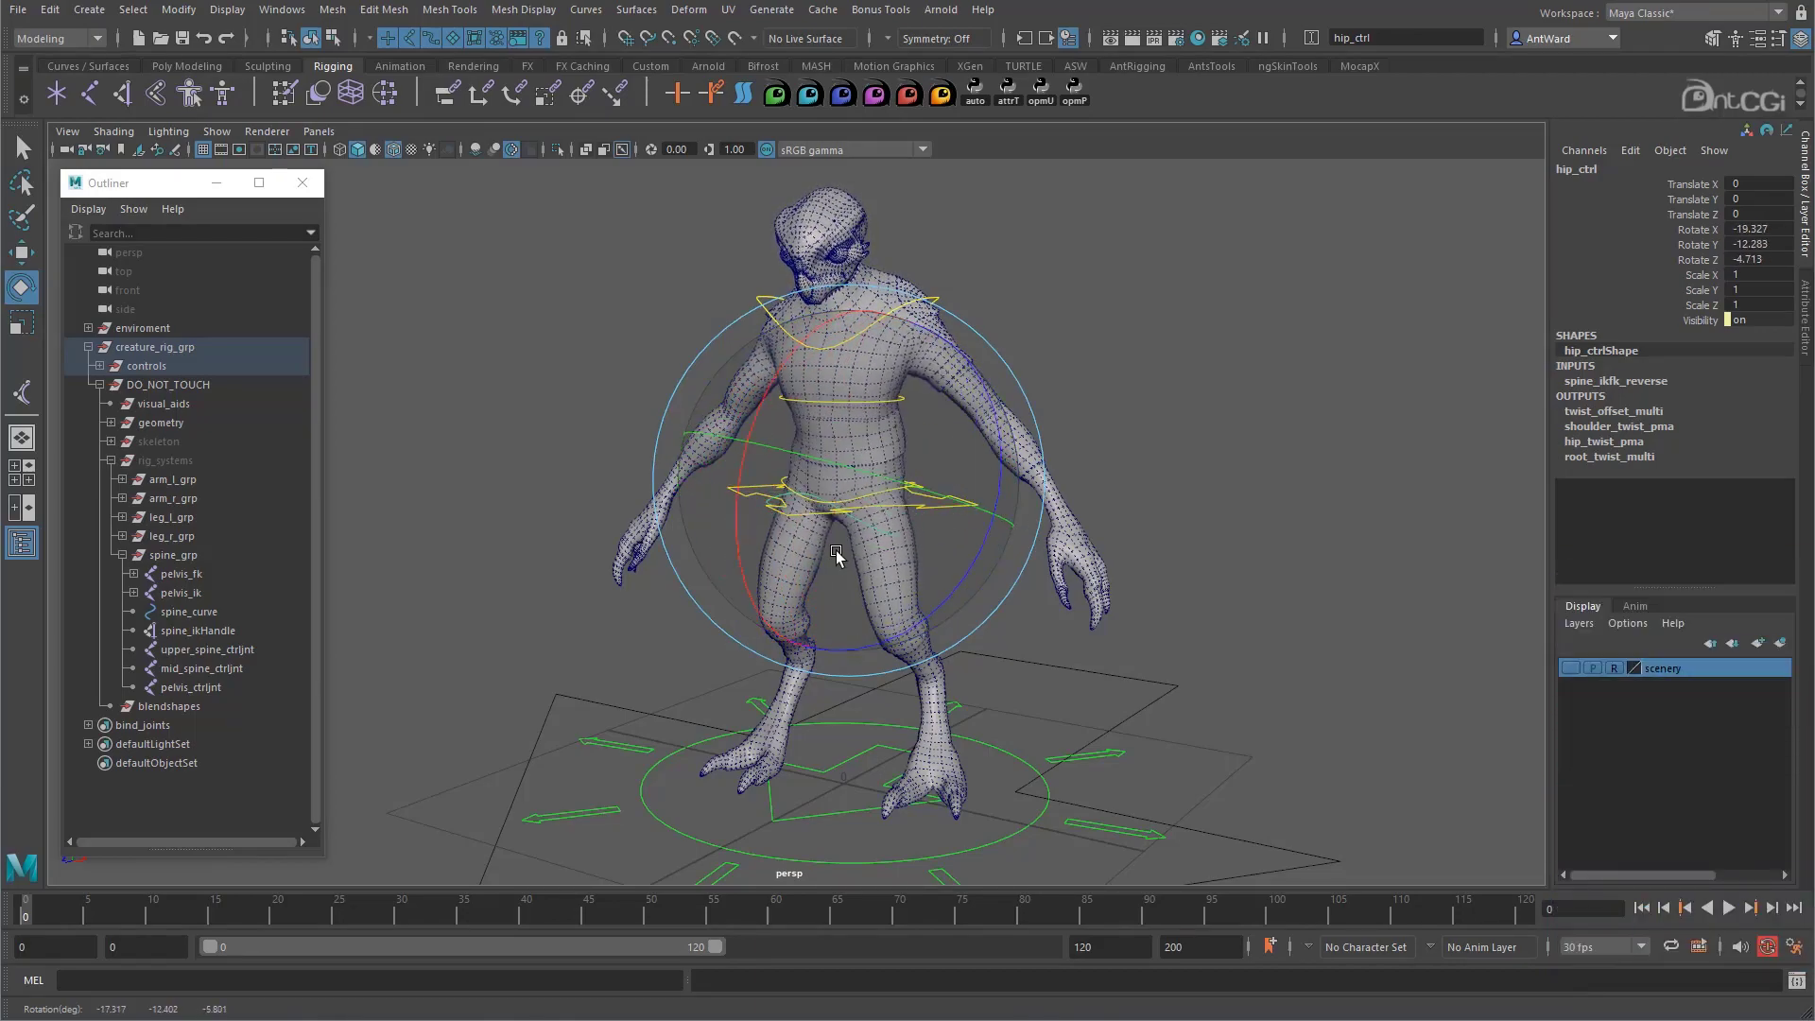